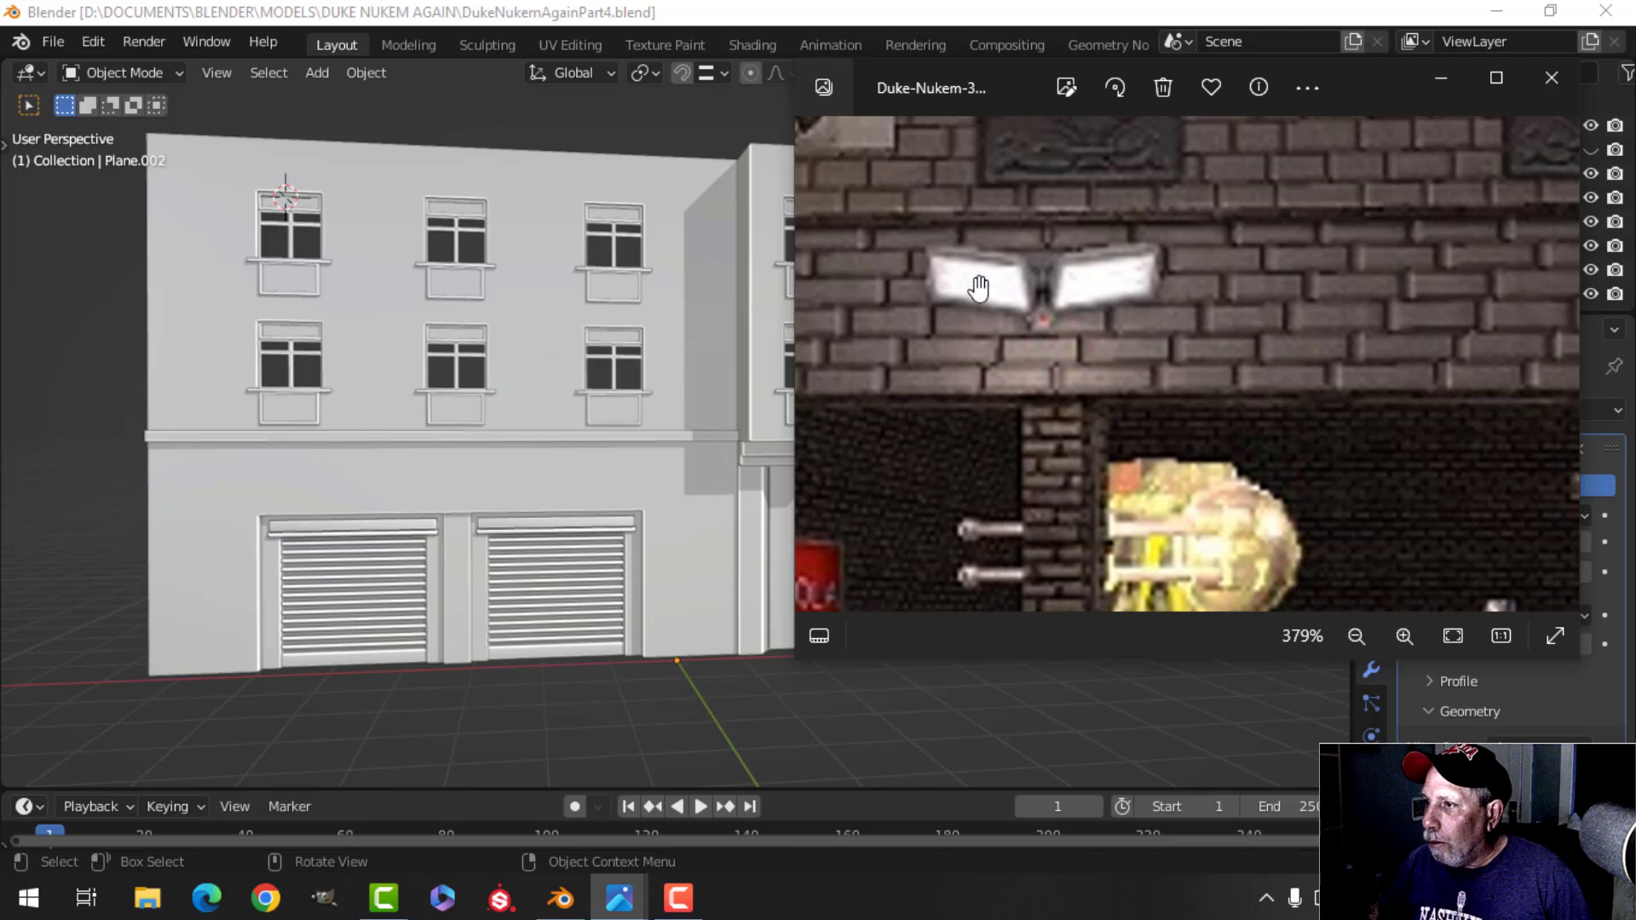
# Examine the twin wall light above the garage openings in the Duke Nukem screenshot and in courtyard.jpg.
pyautogui.scroll(2, 1062, 353)
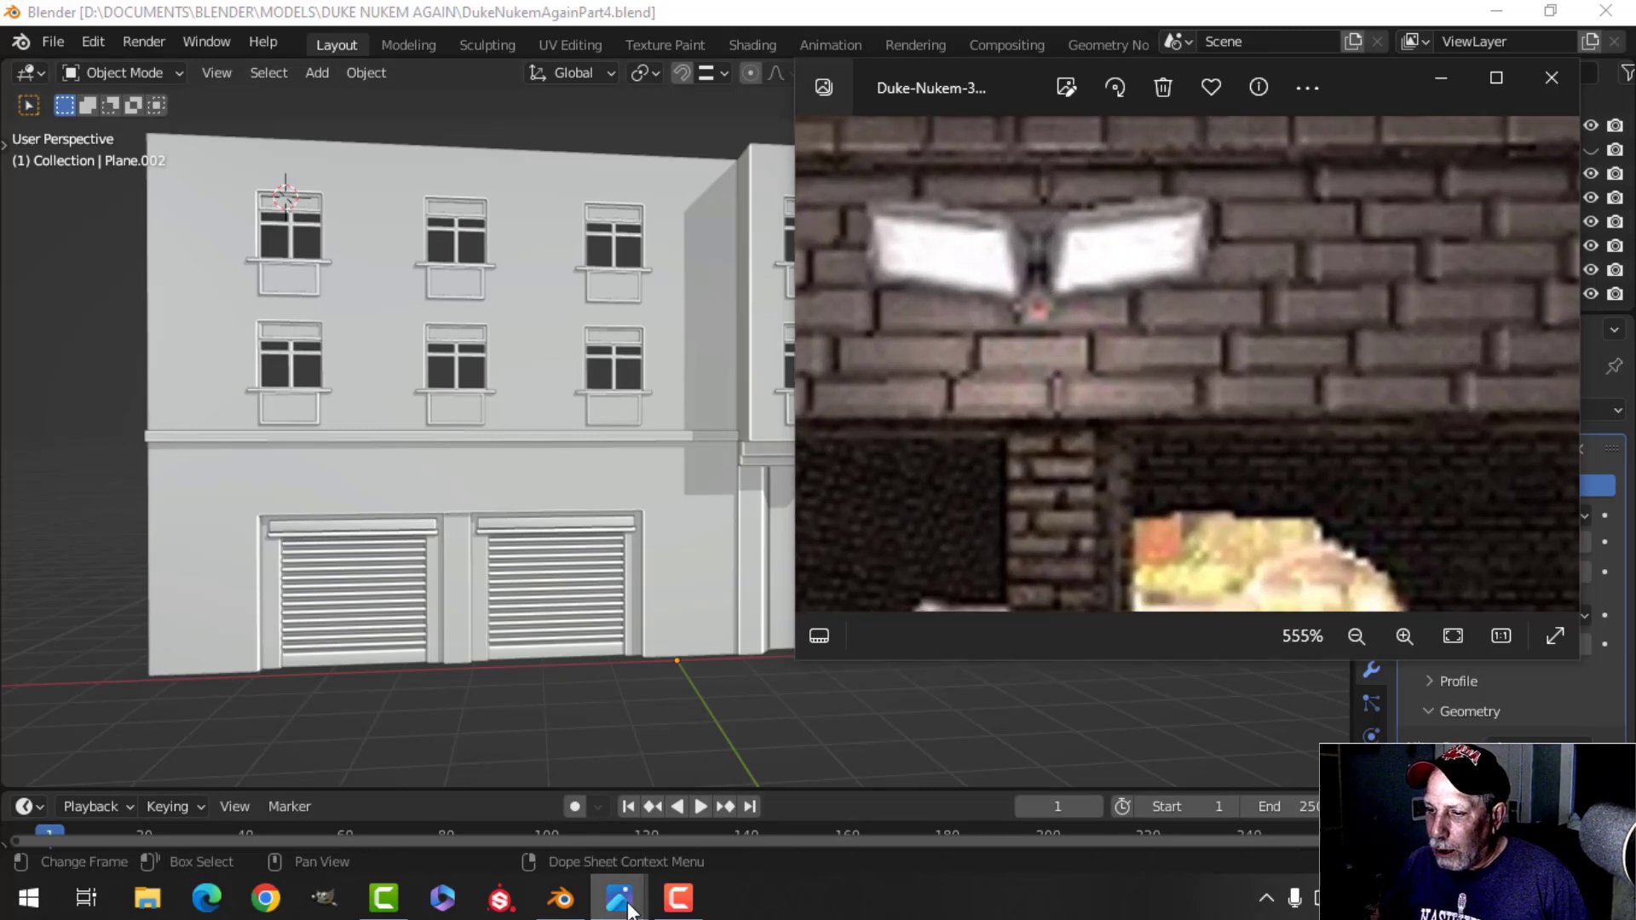
pyautogui.moveTo(629, 910)
pyautogui.click(583, 780)
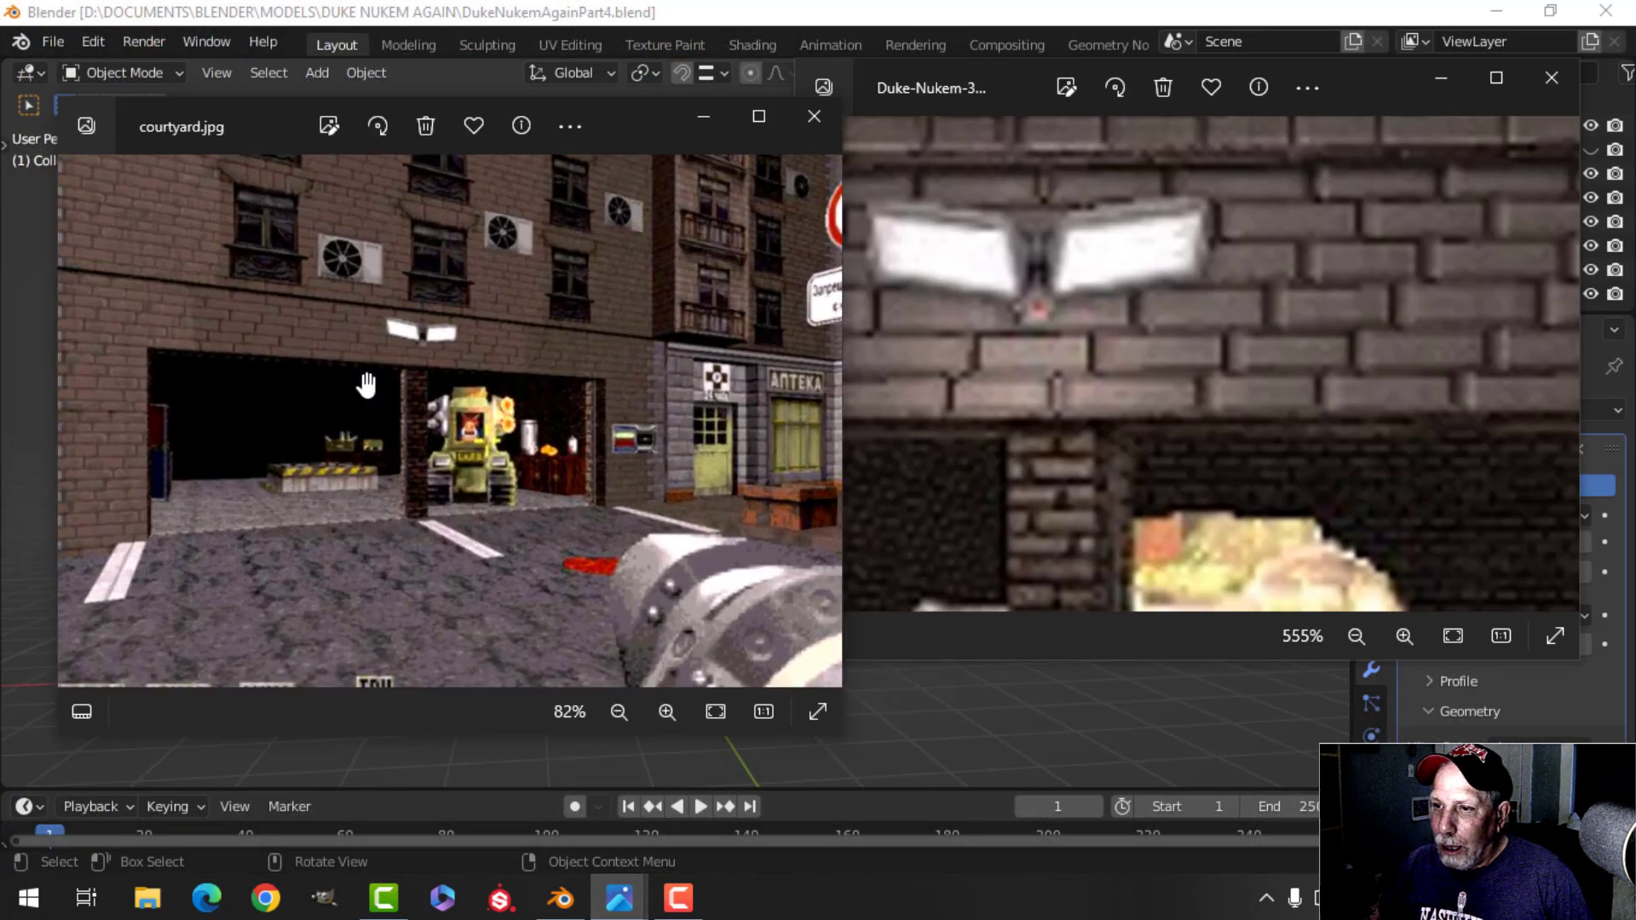
pyautogui.scroll(3, 367, 385)
pyautogui.scroll(4, 454, 373)
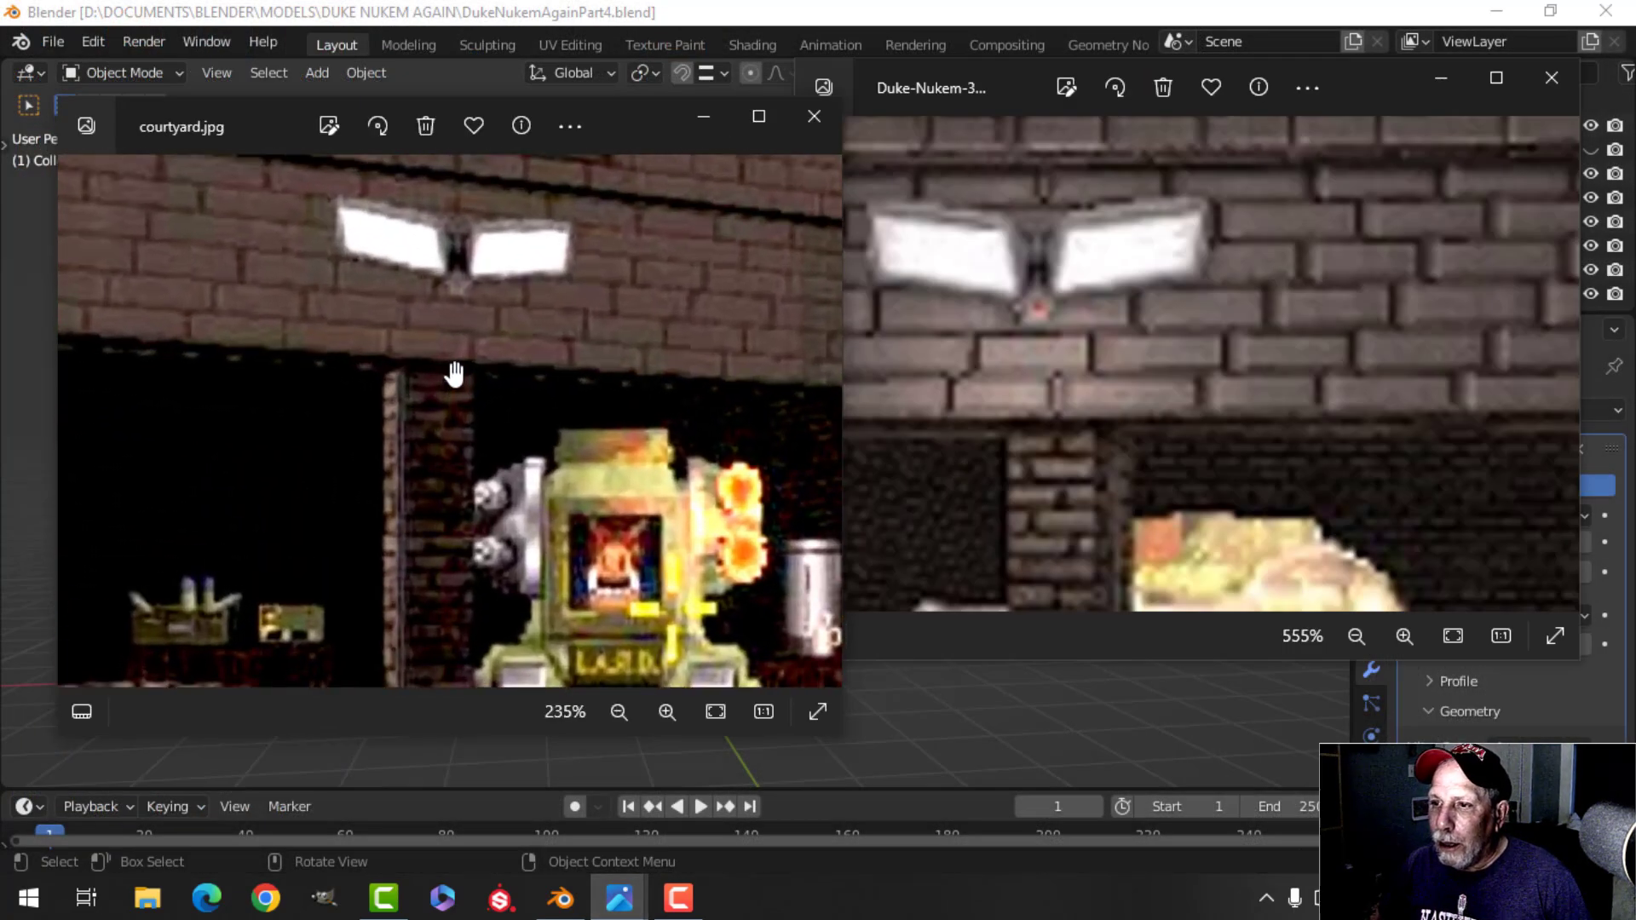
pyautogui.scroll(-1, 455, 373)
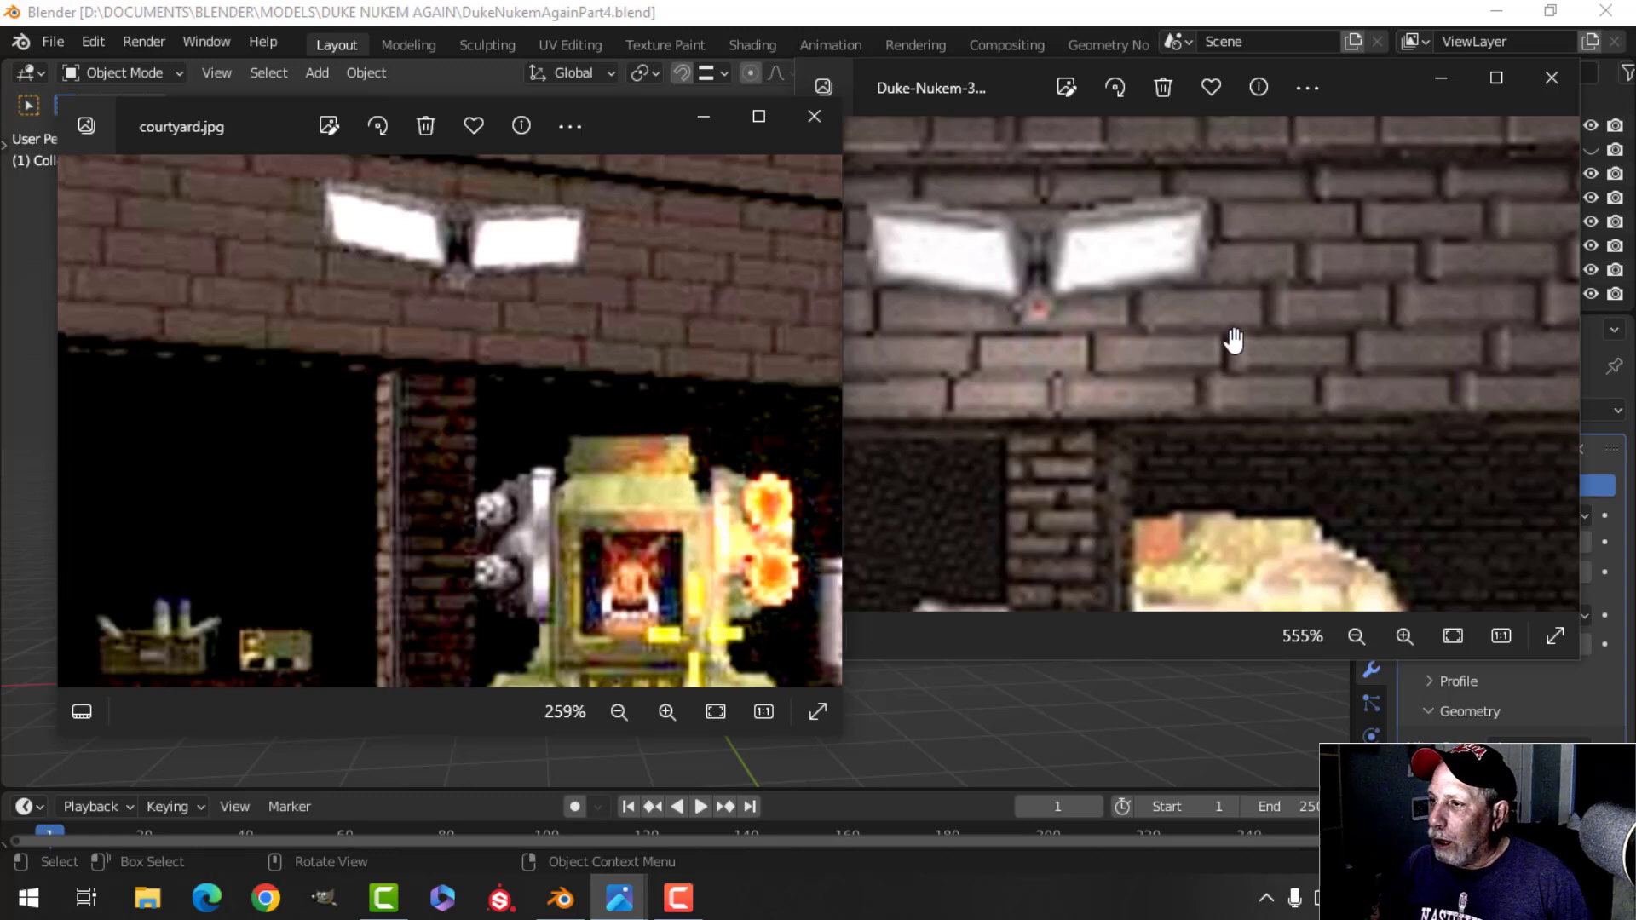
pyautogui.scroll(-4, 507, 295)
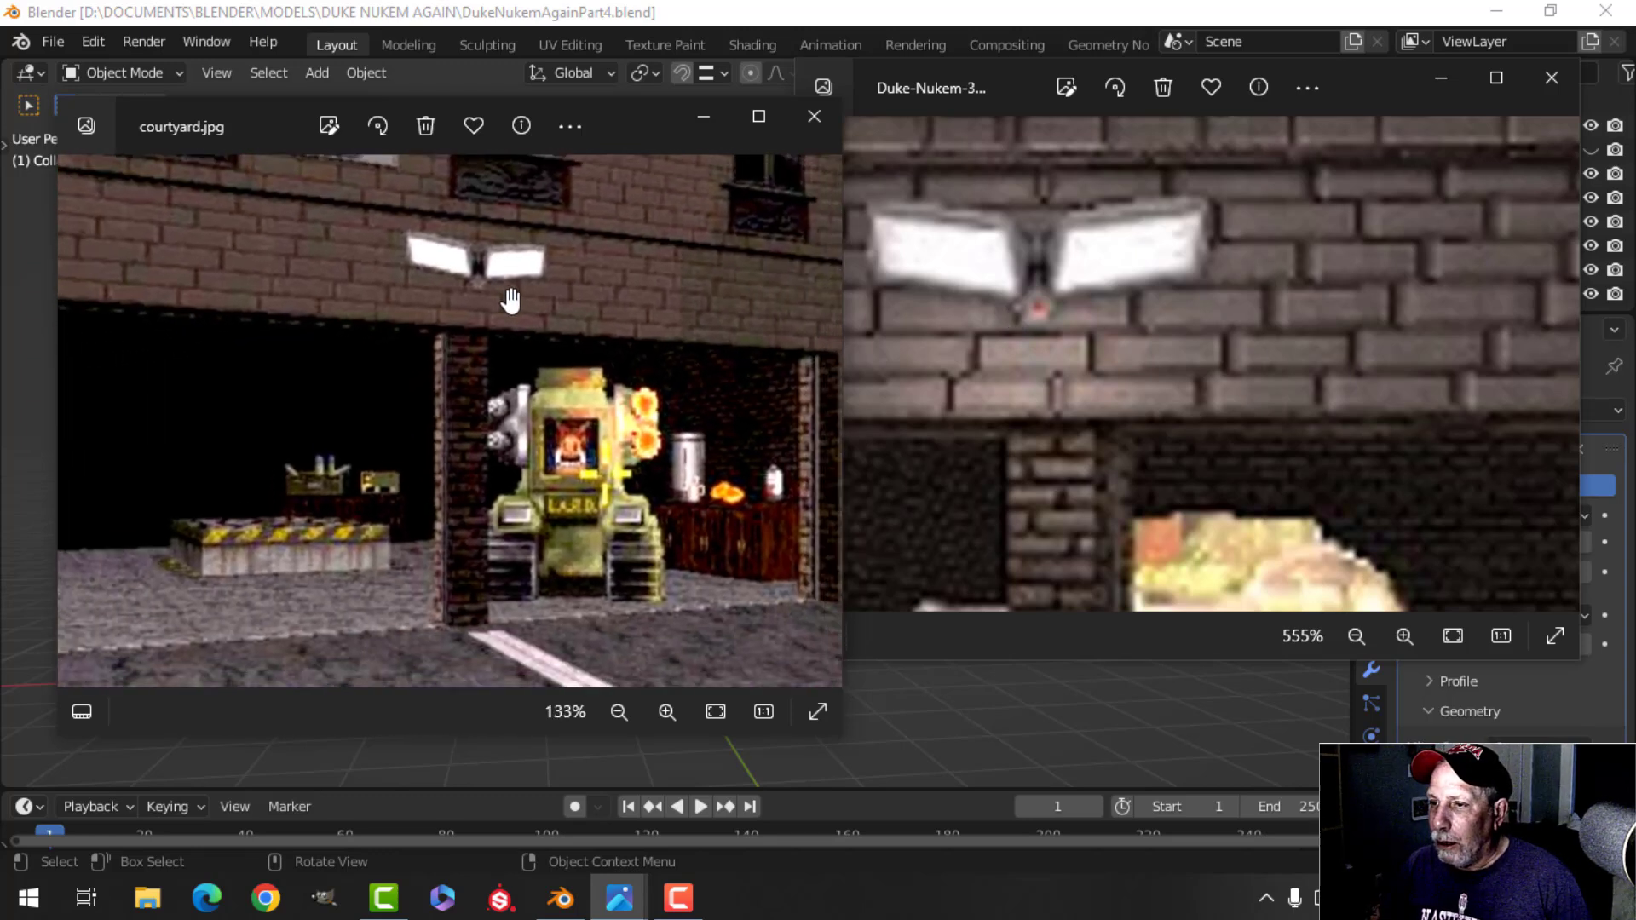
# Switch to Blender and snap the 3D cursor to the centre of the wall face above the two garage doors.
pyautogui.click(580, 908)
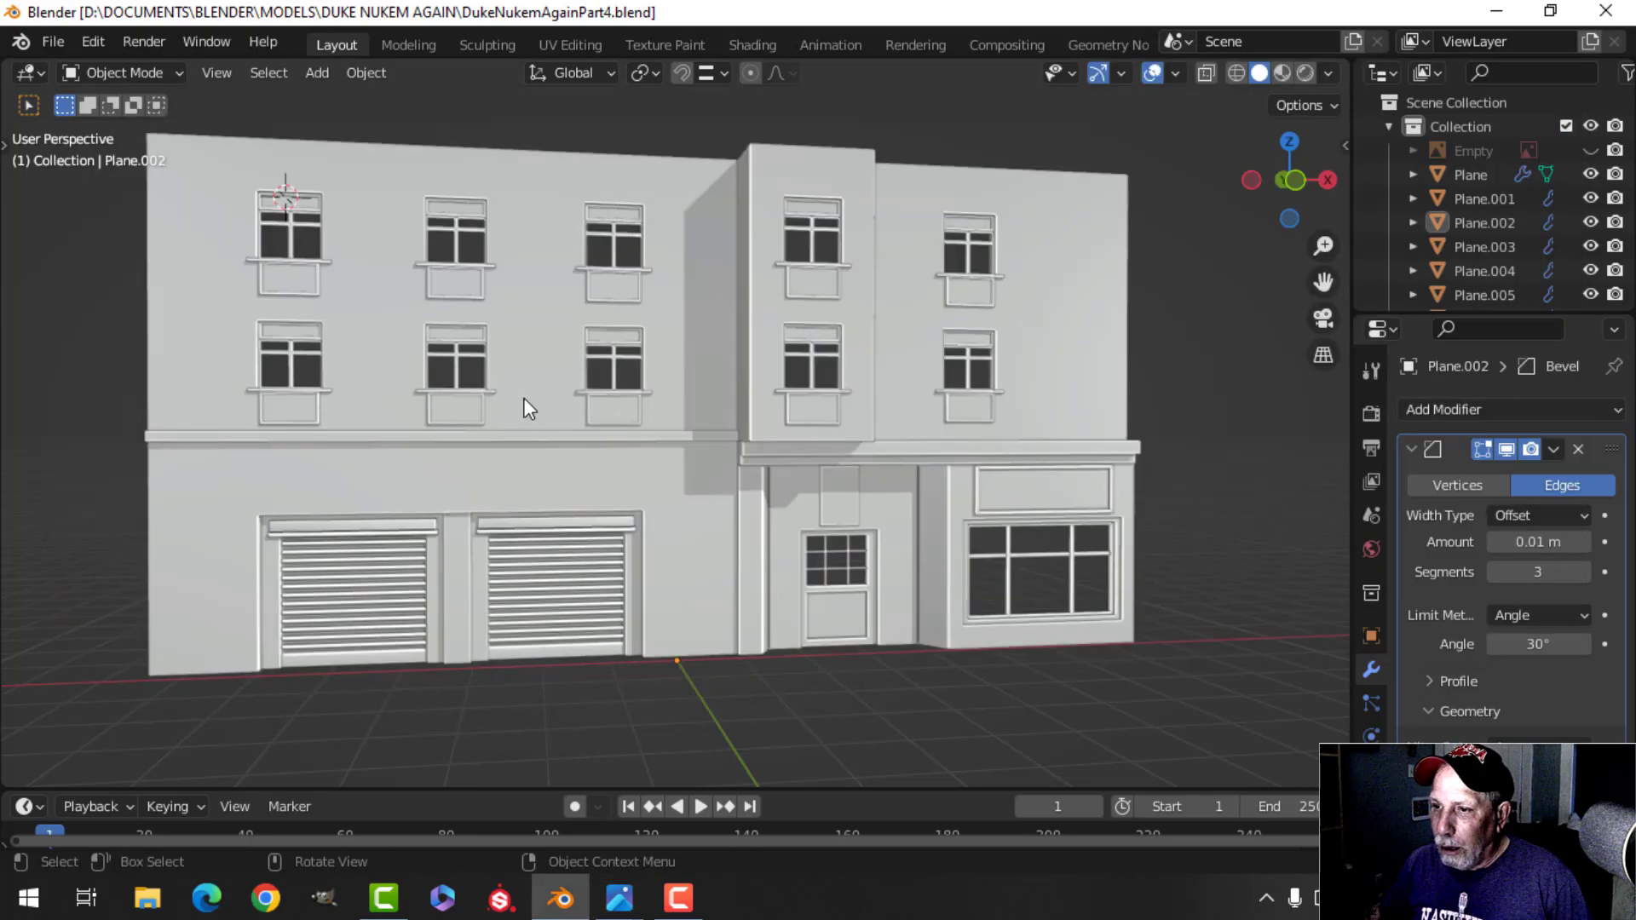
pyautogui.click(433, 492)
pyautogui.press('Tab')
pyautogui.scroll(5, 644, 476)
pyautogui.hotkey('alt', 'a')
pyautogui.scroll(-3, 645, 476)
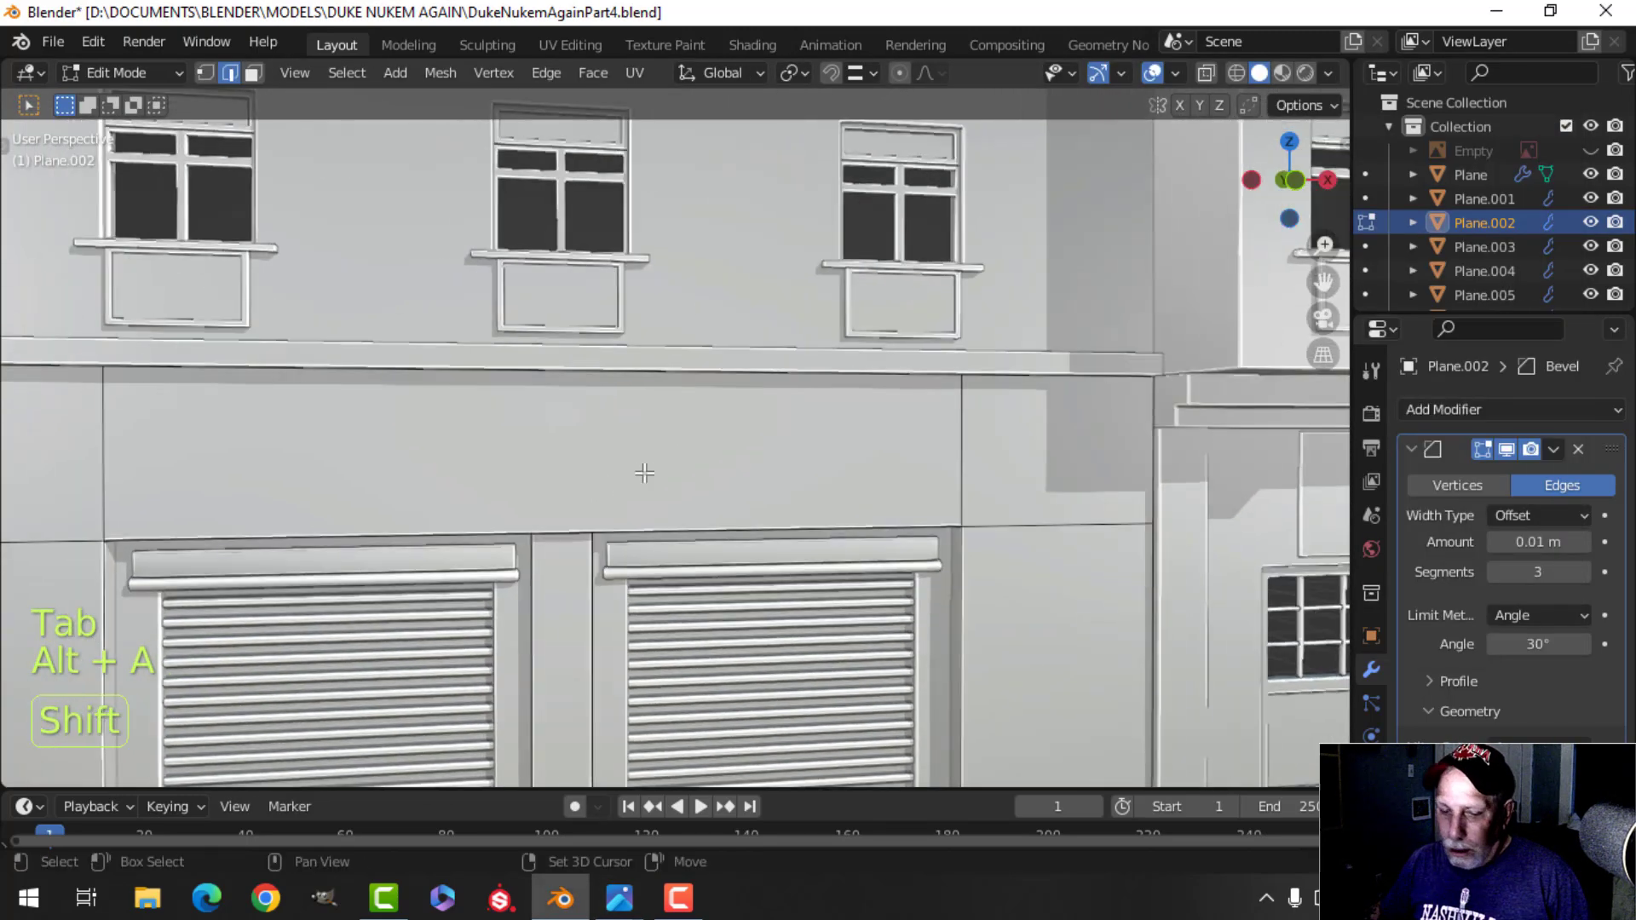
pyautogui.press('3')
pyautogui.click(621, 478)
pyautogui.scroll(-3, 625, 514)
pyautogui.scroll(-1, 625, 514)
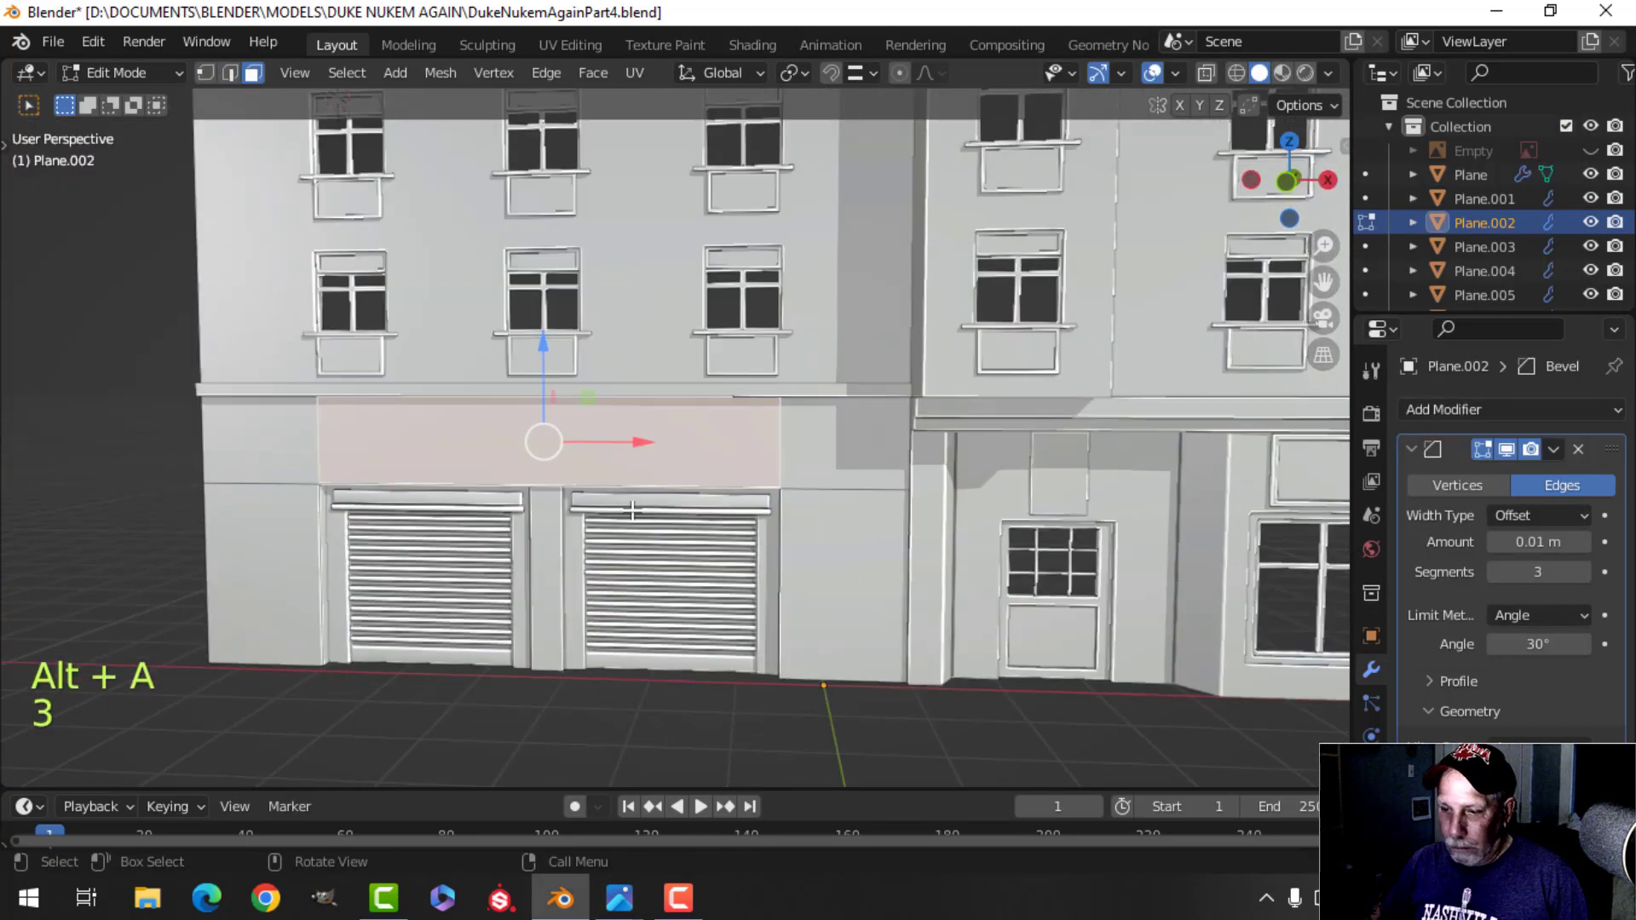
pyautogui.hotkey('shift', 's')
pyautogui.click(651, 656)
pyautogui.press('Tab')
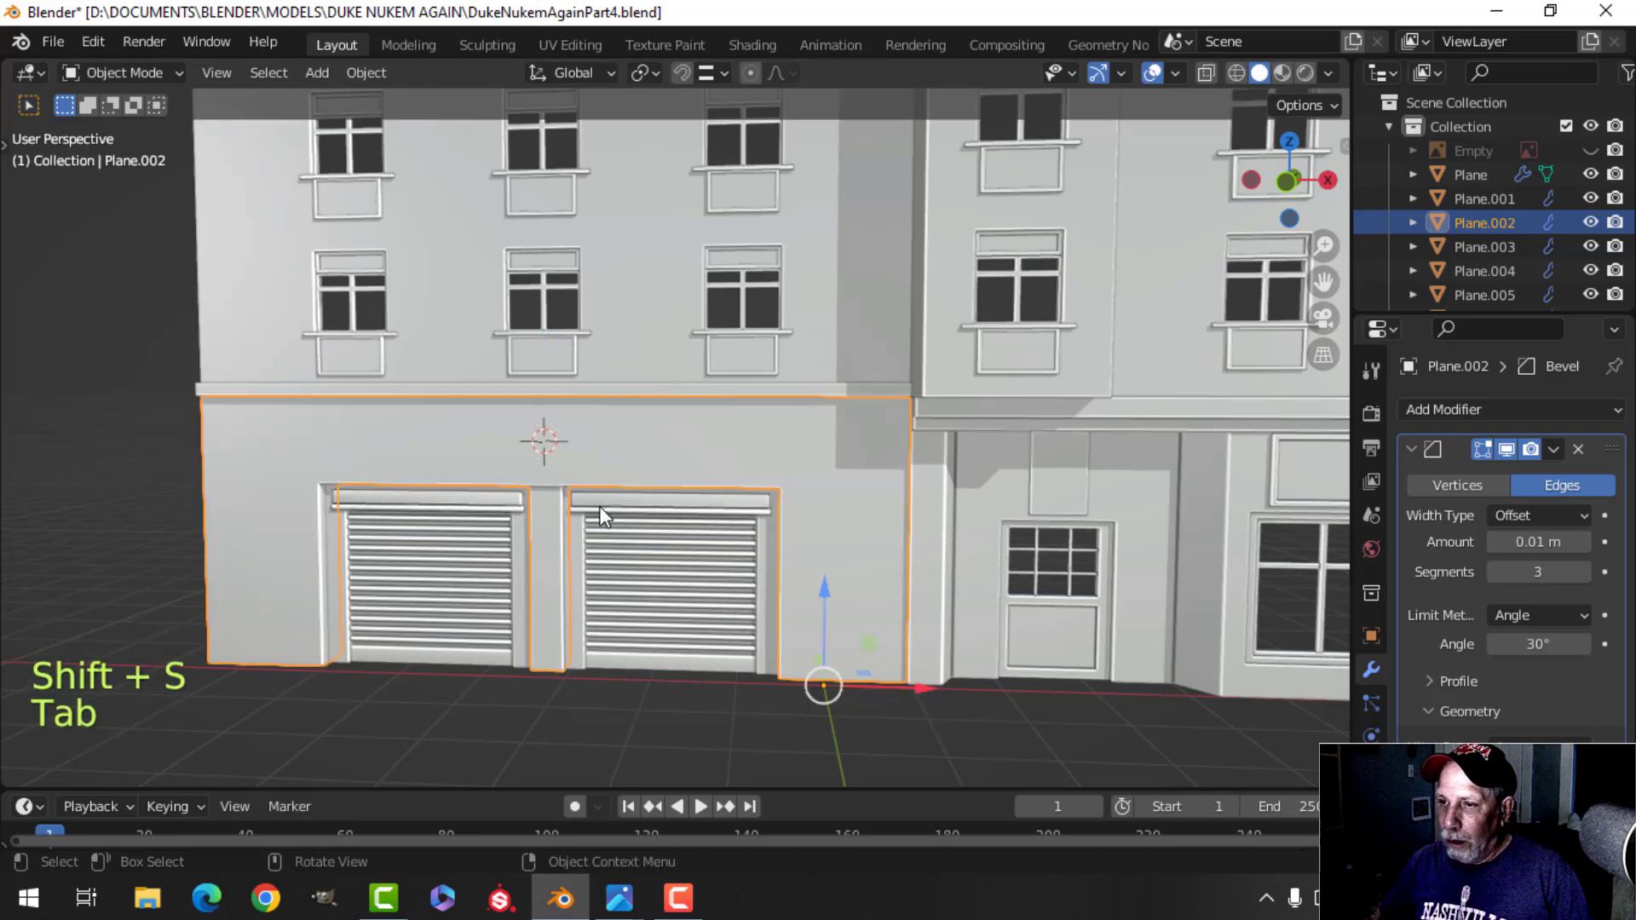
pyautogui.moveTo(599, 504); pyautogui.dragTo(573, 459, button='middle')
pyautogui.hotkey('alt', 'a')
pyautogui.moveTo(574, 459)
pyautogui.mouseDown(button='middle')
pyautogui.moveTo(610, 481)
pyautogui.moveTo(588, 478)
pyautogui.moveTo(600, 467)
pyautogui.mouseUp(button='middle')
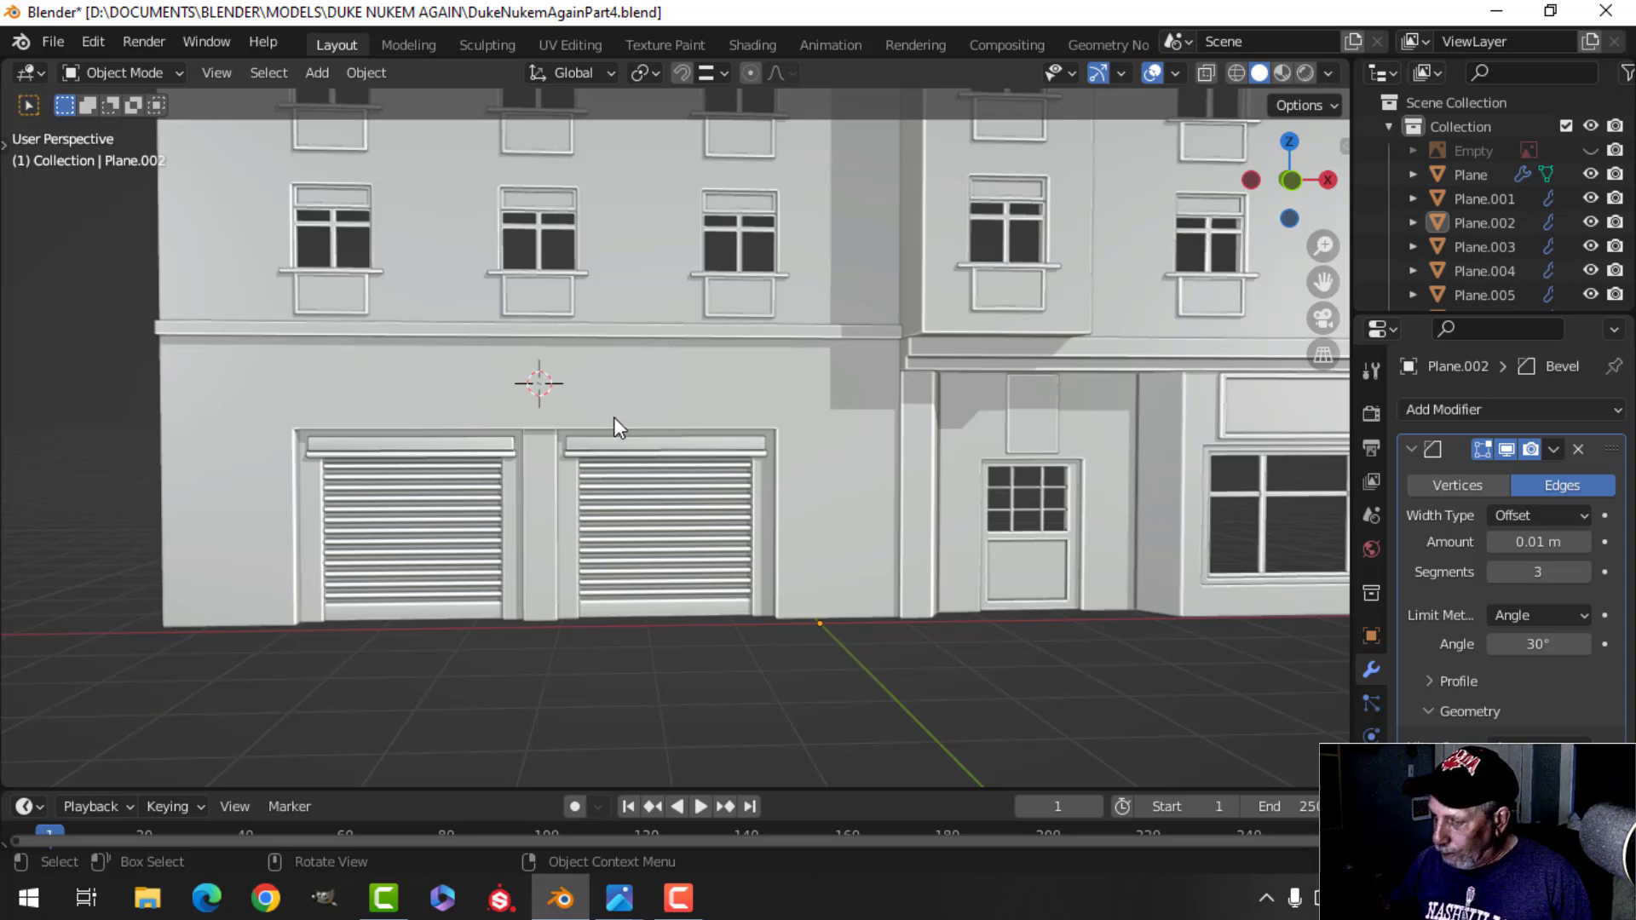
# Add a plane at the 3D cursor and rotate its mesh 90° about X so it faces front.
pyautogui.press('KP_1')
pyautogui.scroll(2, 615, 416)
pyautogui.keyDown('shift'); pyautogui.moveTo(617, 426); pyautogui.dragTo(635, 426, button='middle'); pyautogui.keyUp('shift')
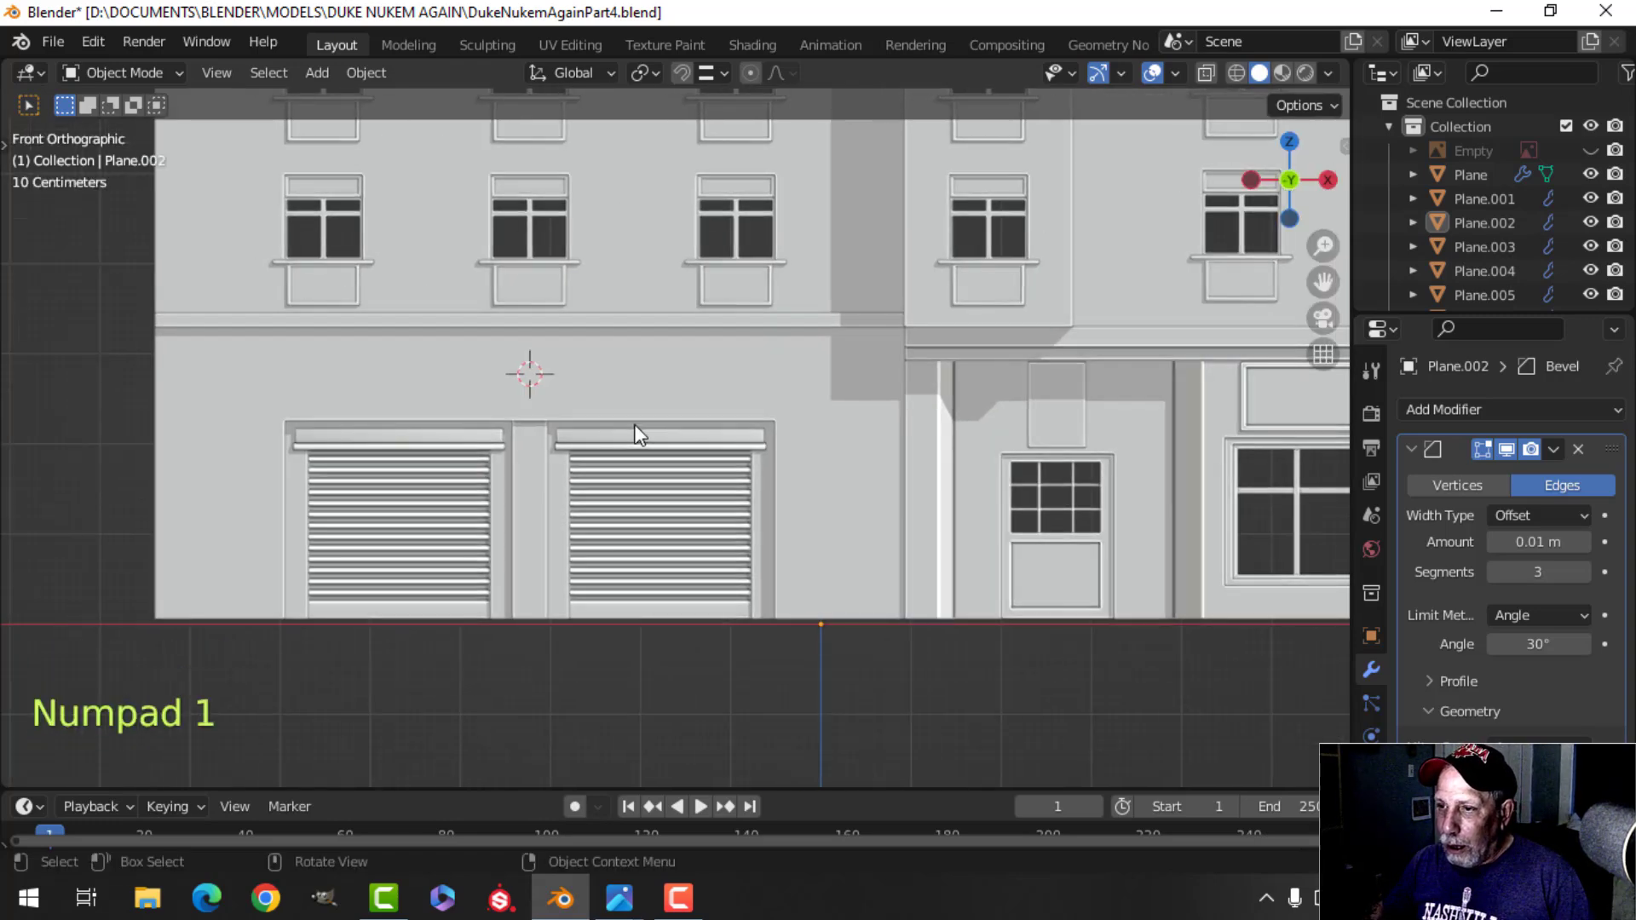
pyautogui.press('Tab')
pyautogui.press('Tab')
pyautogui.hotkey('shift', 'a')
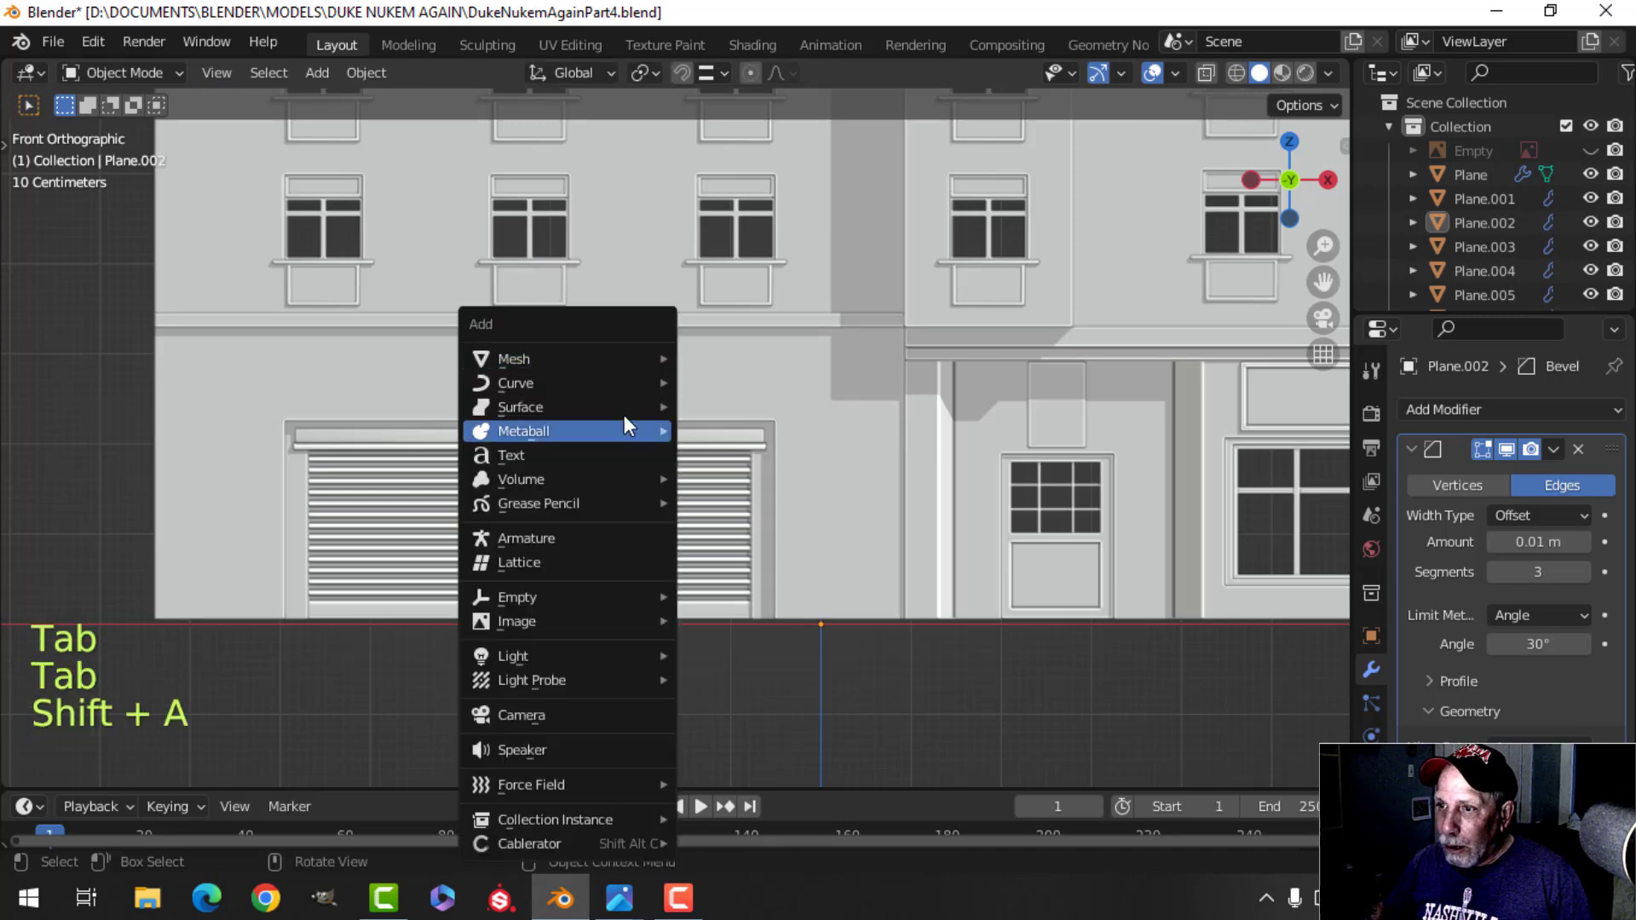
pyautogui.moveTo(585, 342)
pyautogui.click(744, 359)
pyautogui.press('Tab')
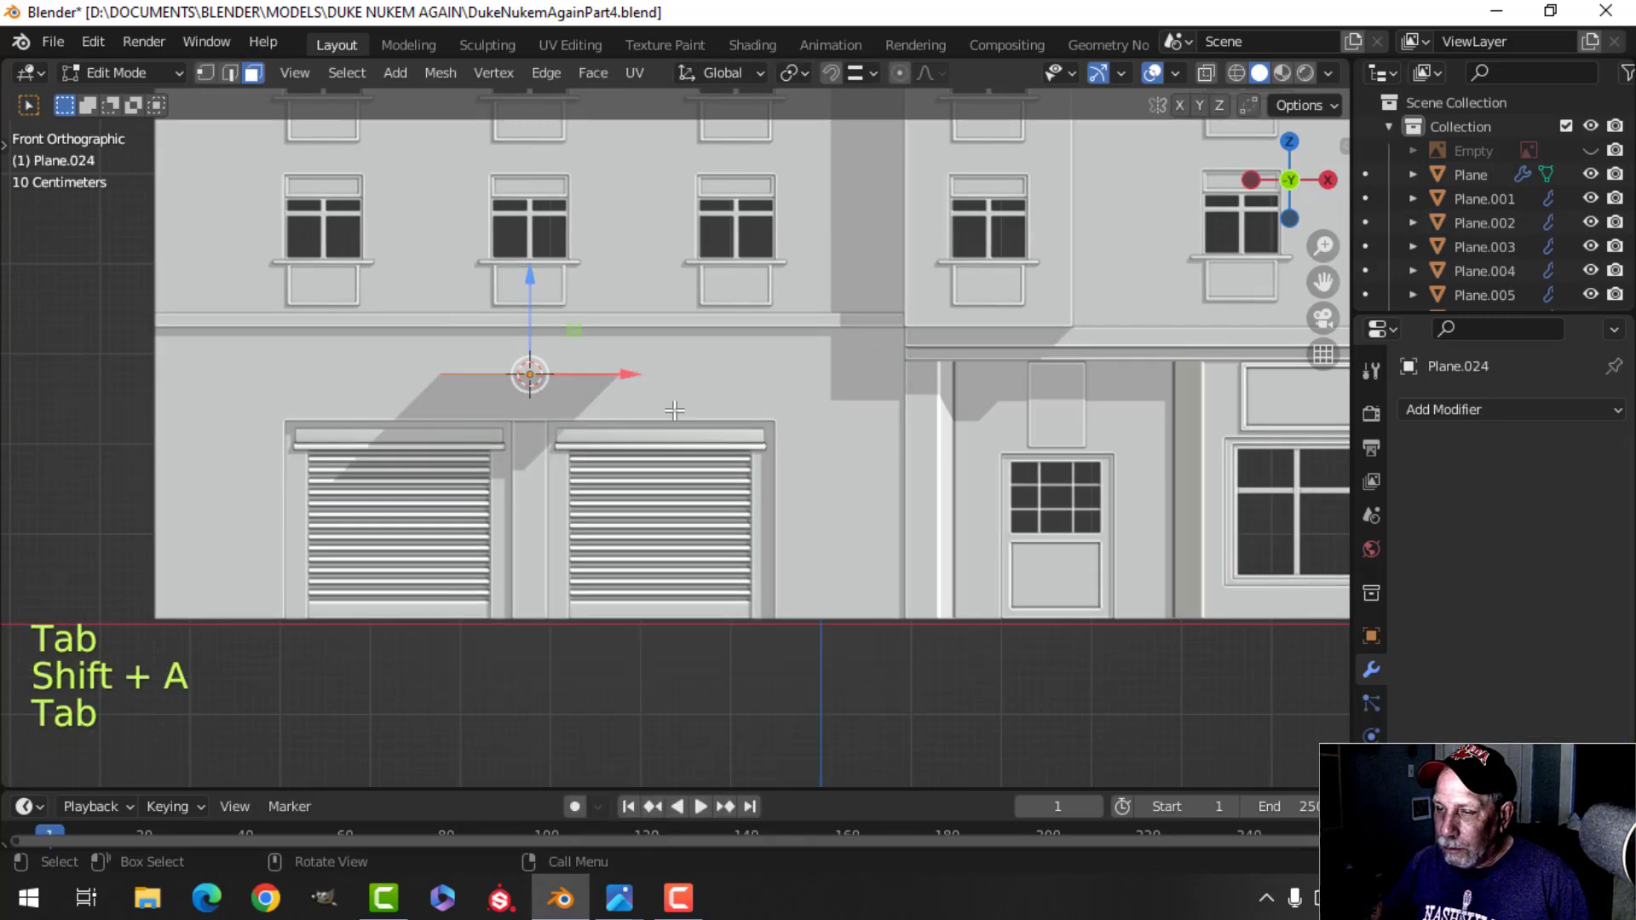
pyautogui.scroll(1, 755, 400)
pyautogui.press('r')
pyautogui.press('x')
pyautogui.press('9')
pyautogui.press('0')
pyautogui.click(682, 398)
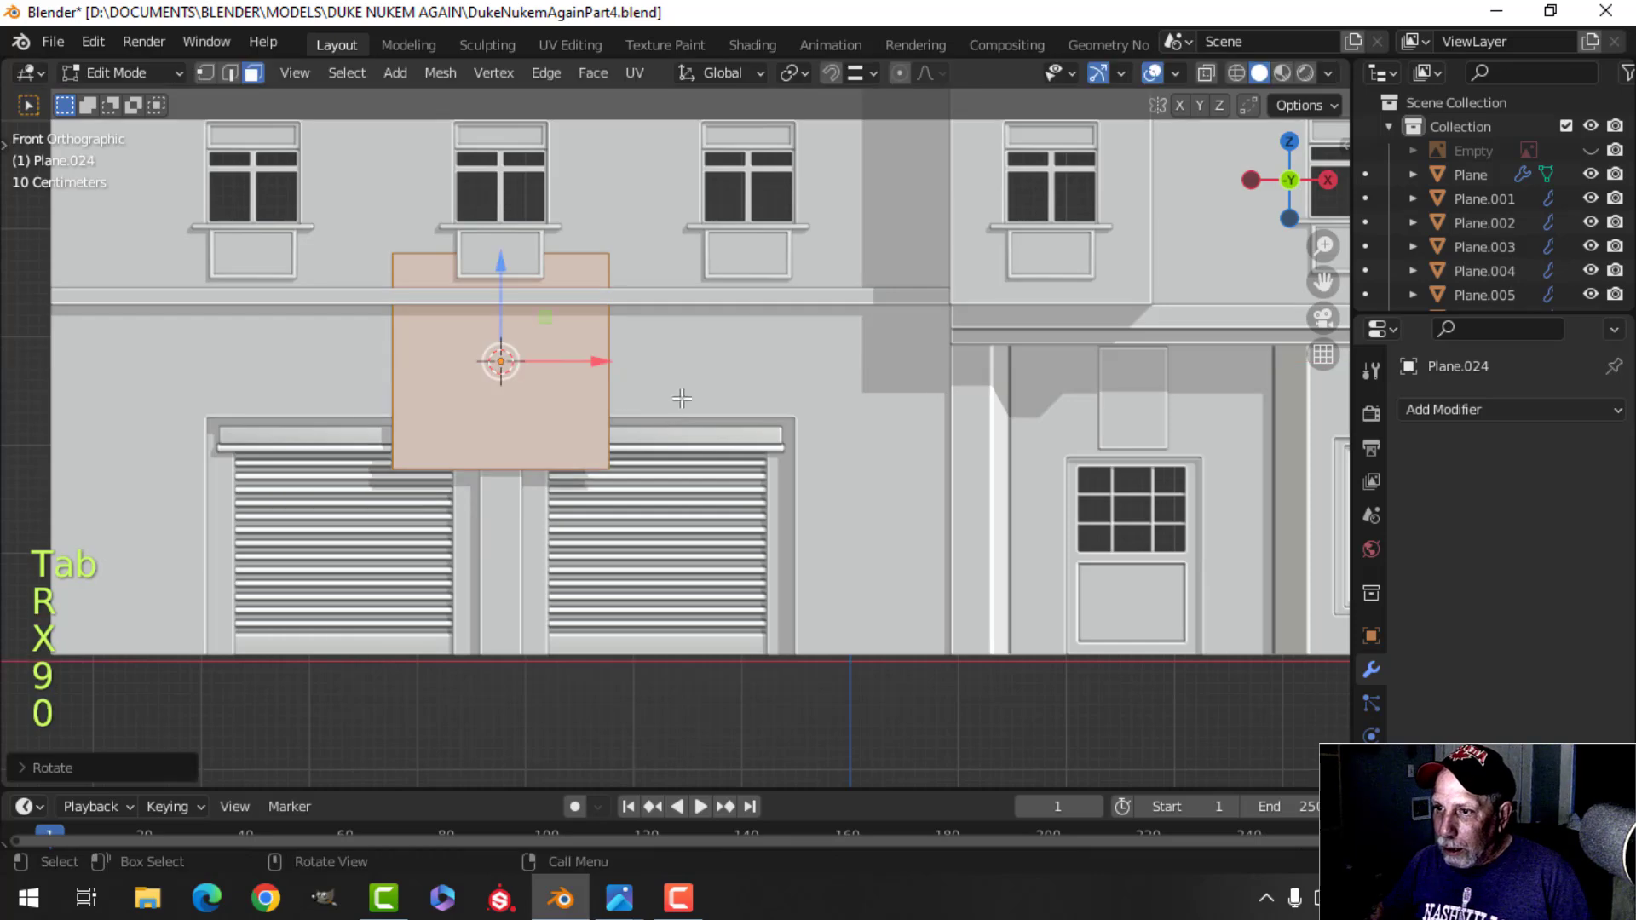
# Flatten the plane along Z into a low strip and narrow it to about 0.63 along X.
pyautogui.press('s')
pyautogui.press('z')
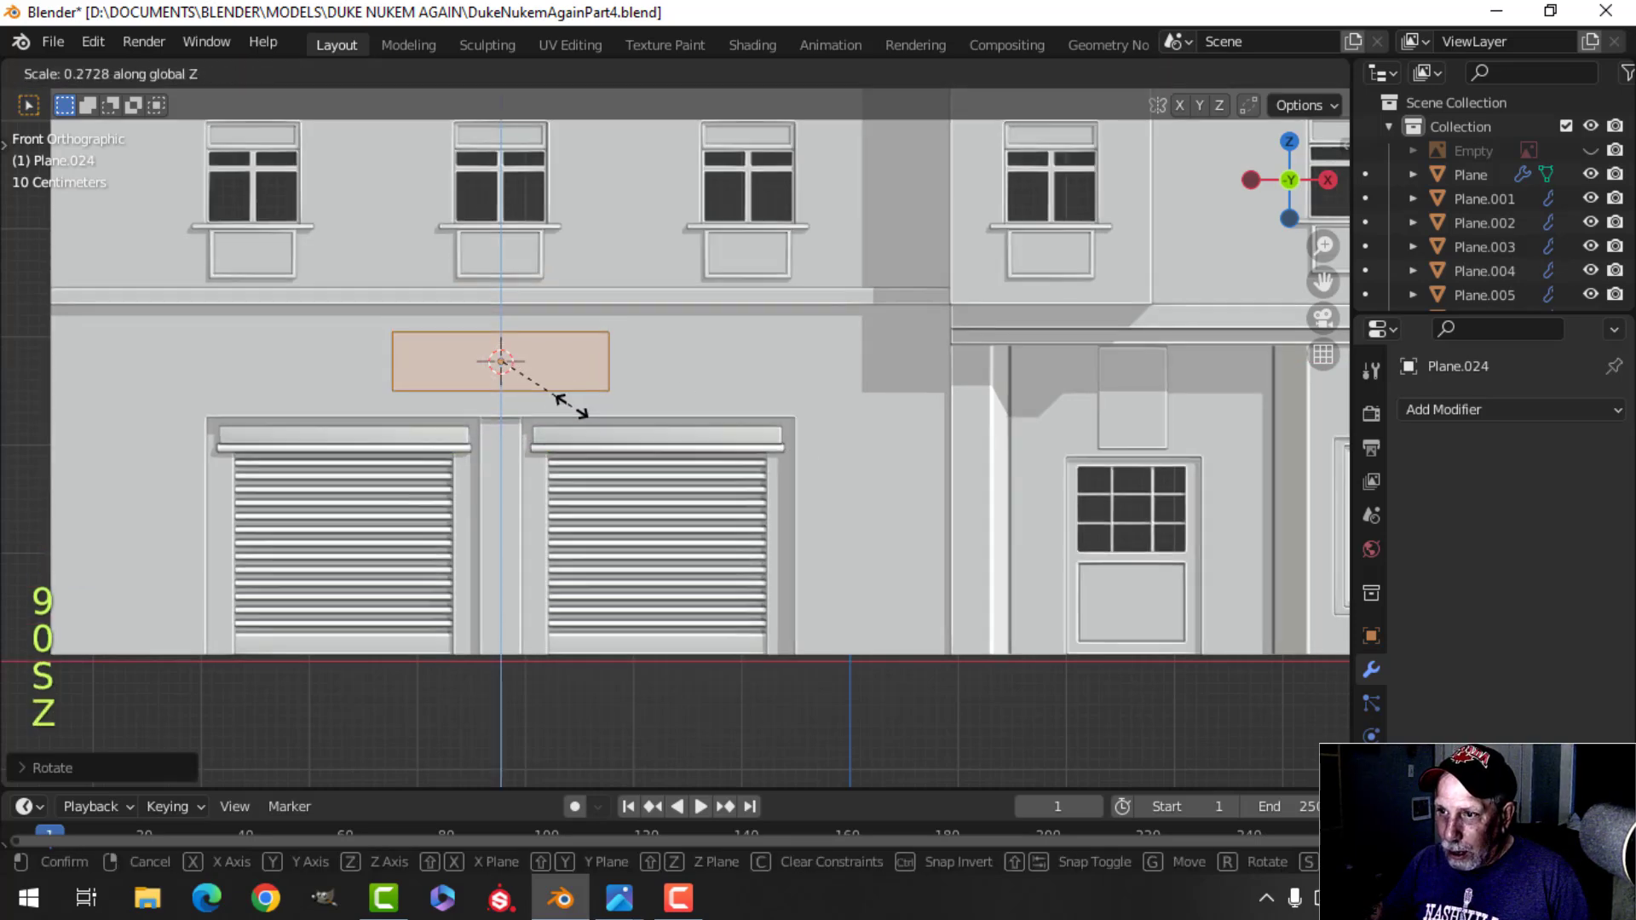
pyautogui.click(568, 397)
pyautogui.press('s')
pyautogui.press('x')
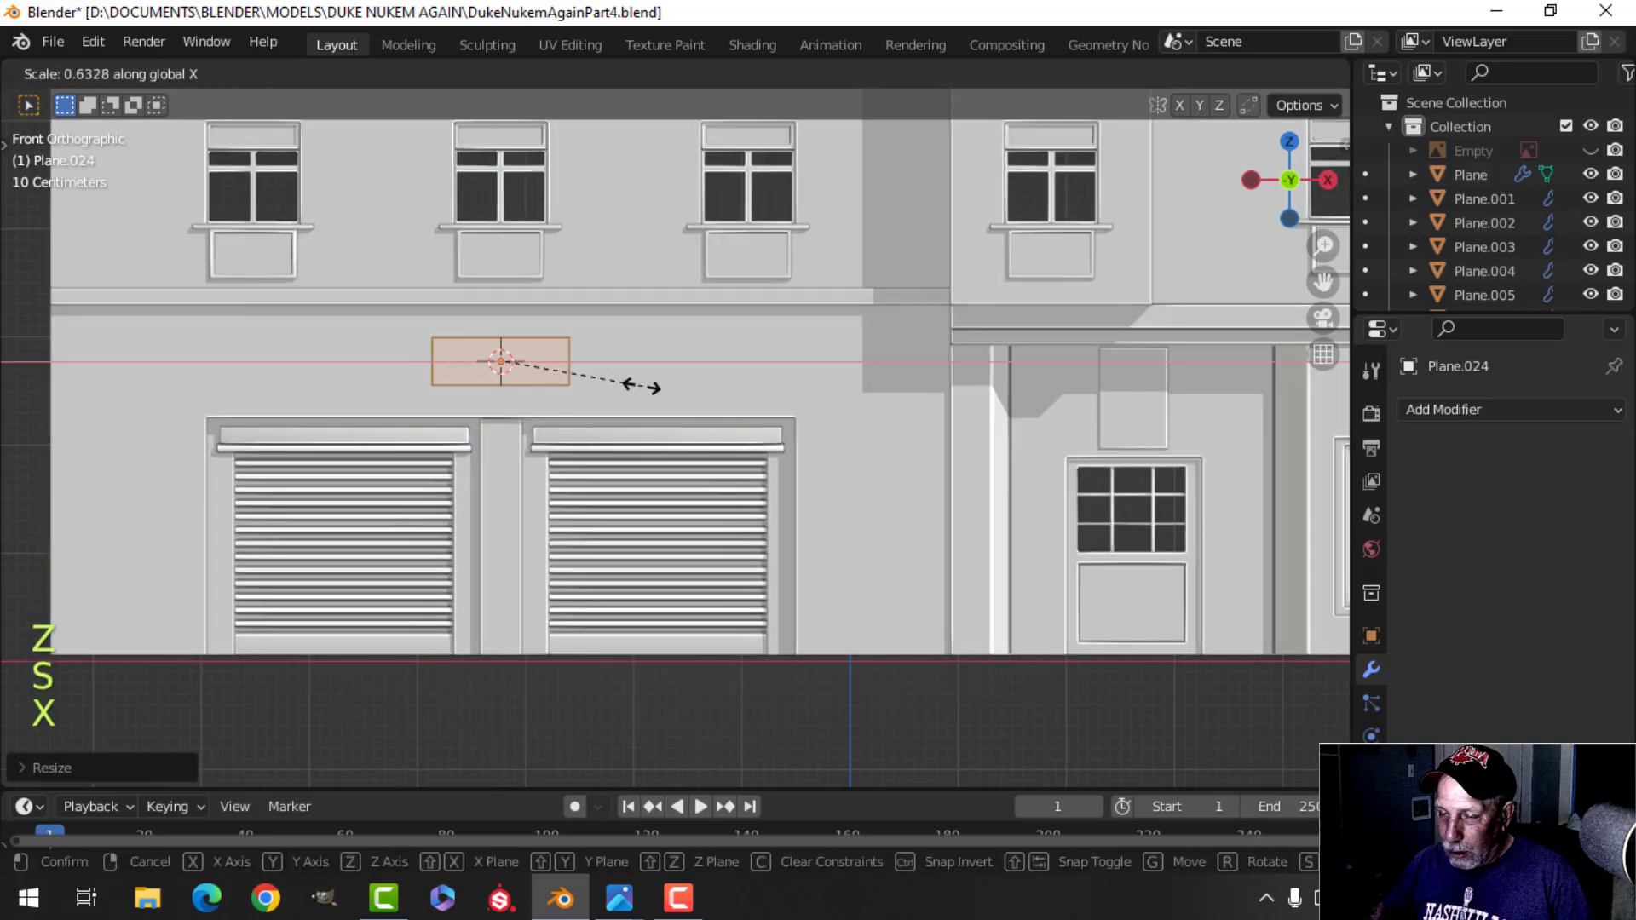
pyautogui.click(641, 387)
# Shrink the rectangle uniformly to about 0.77 and place it above the left garage door, beside the 3D cursor.
pyautogui.press('g')
pyautogui.click(512, 375)
pyautogui.press('s')
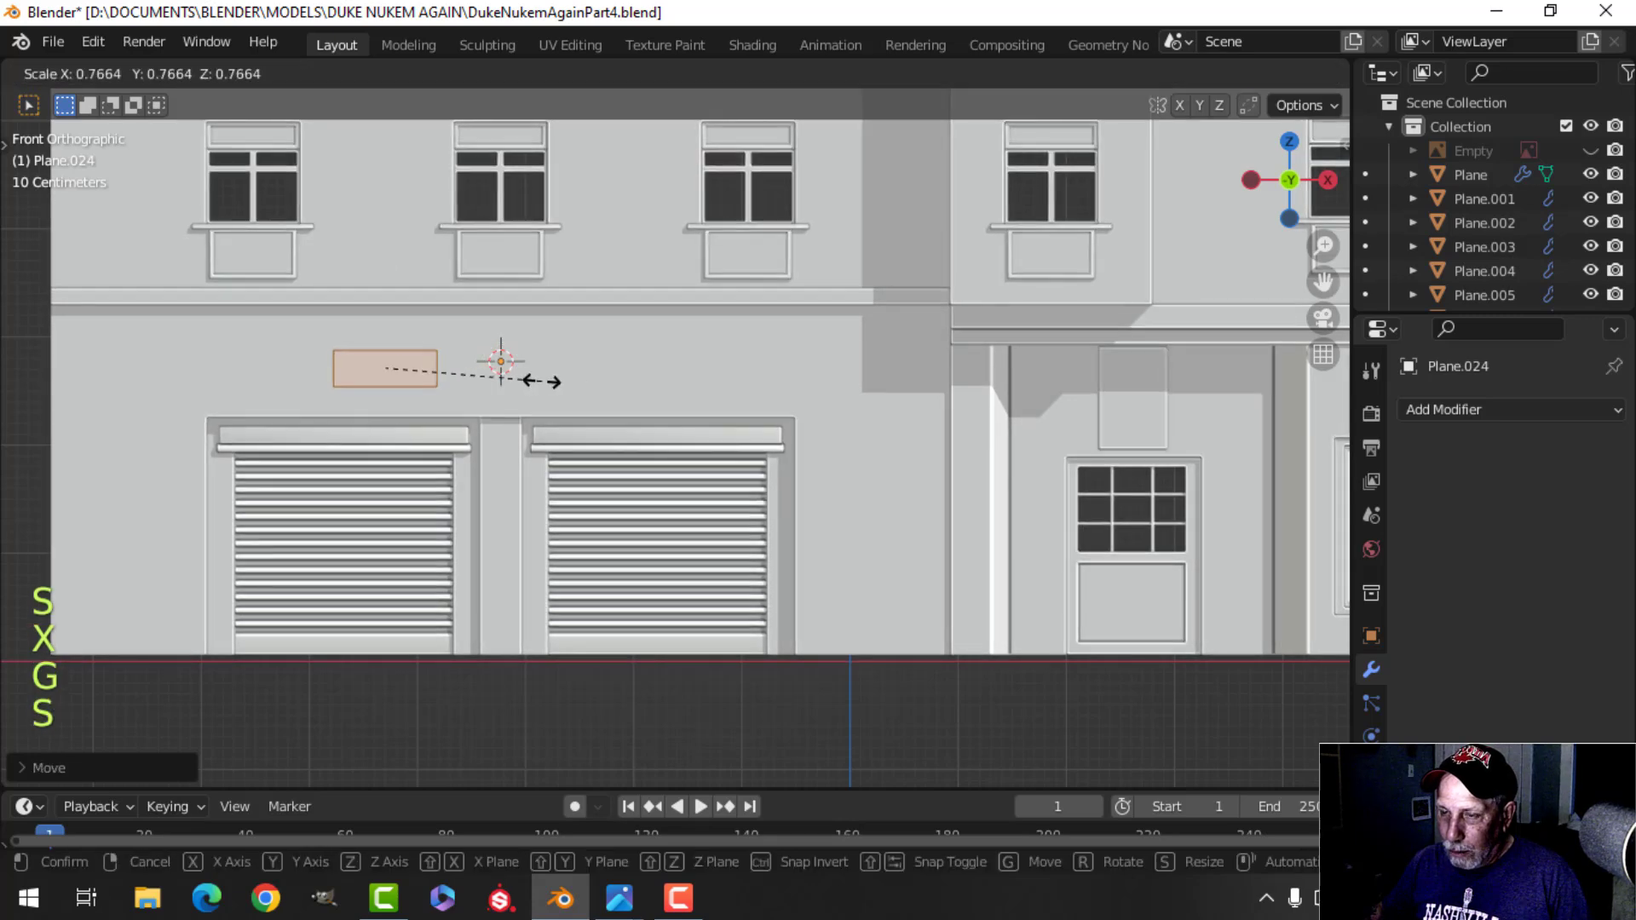
pyautogui.click(554, 382)
pyautogui.press('g')
pyautogui.click(578, 384)
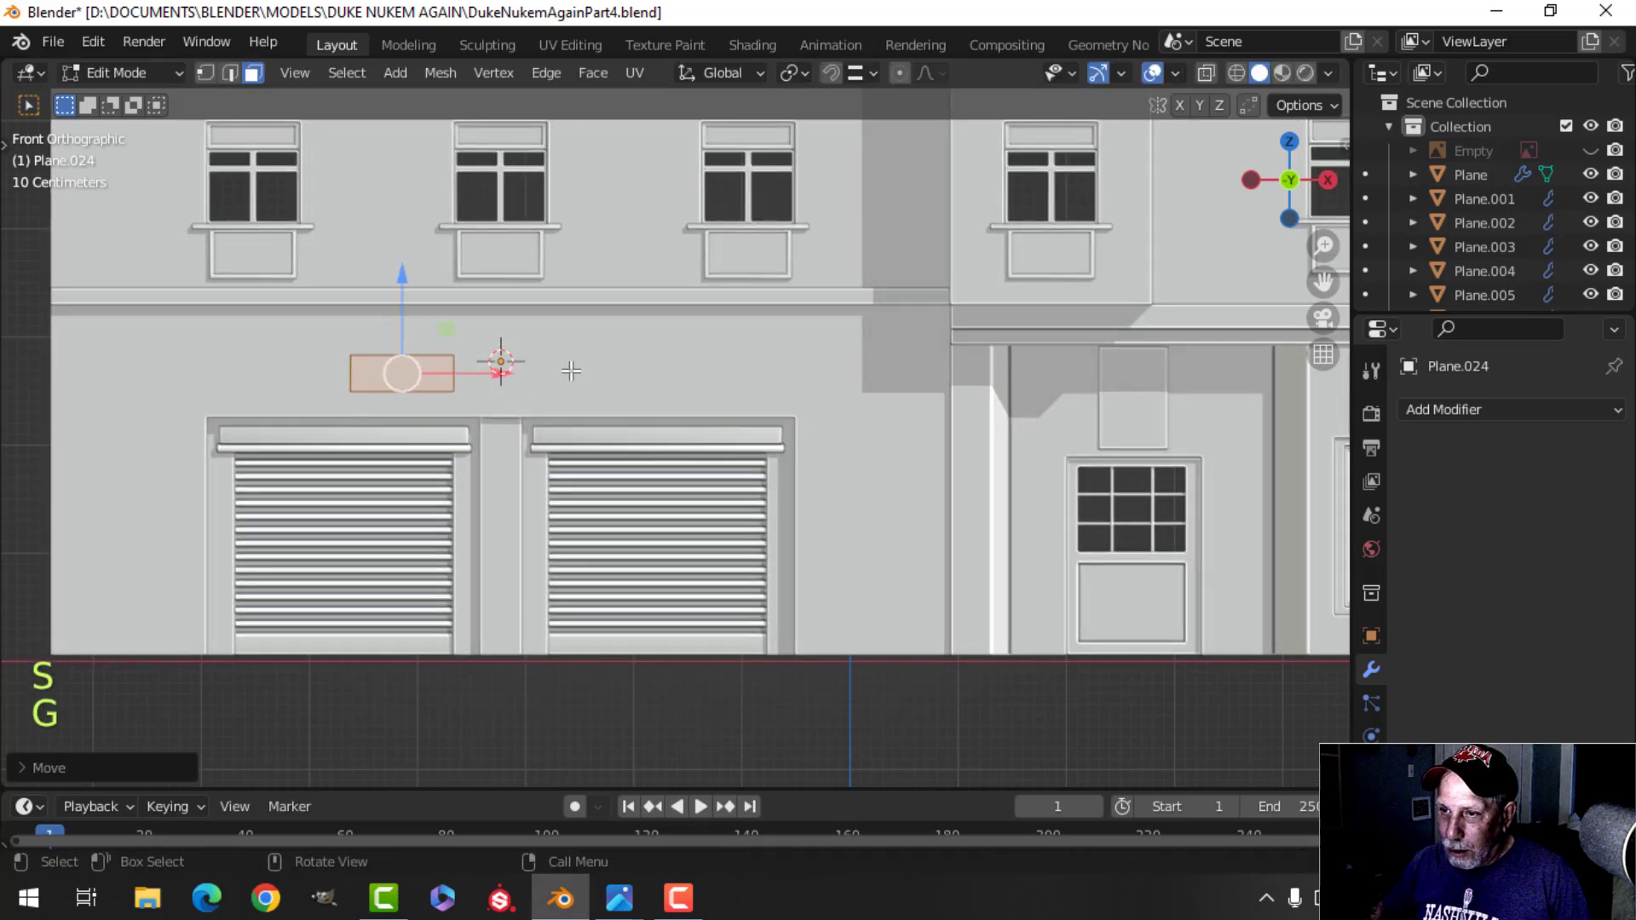
# Move the rectangle out along Y so it stands clear in front of the wall.
pyautogui.moveTo(618, 894)
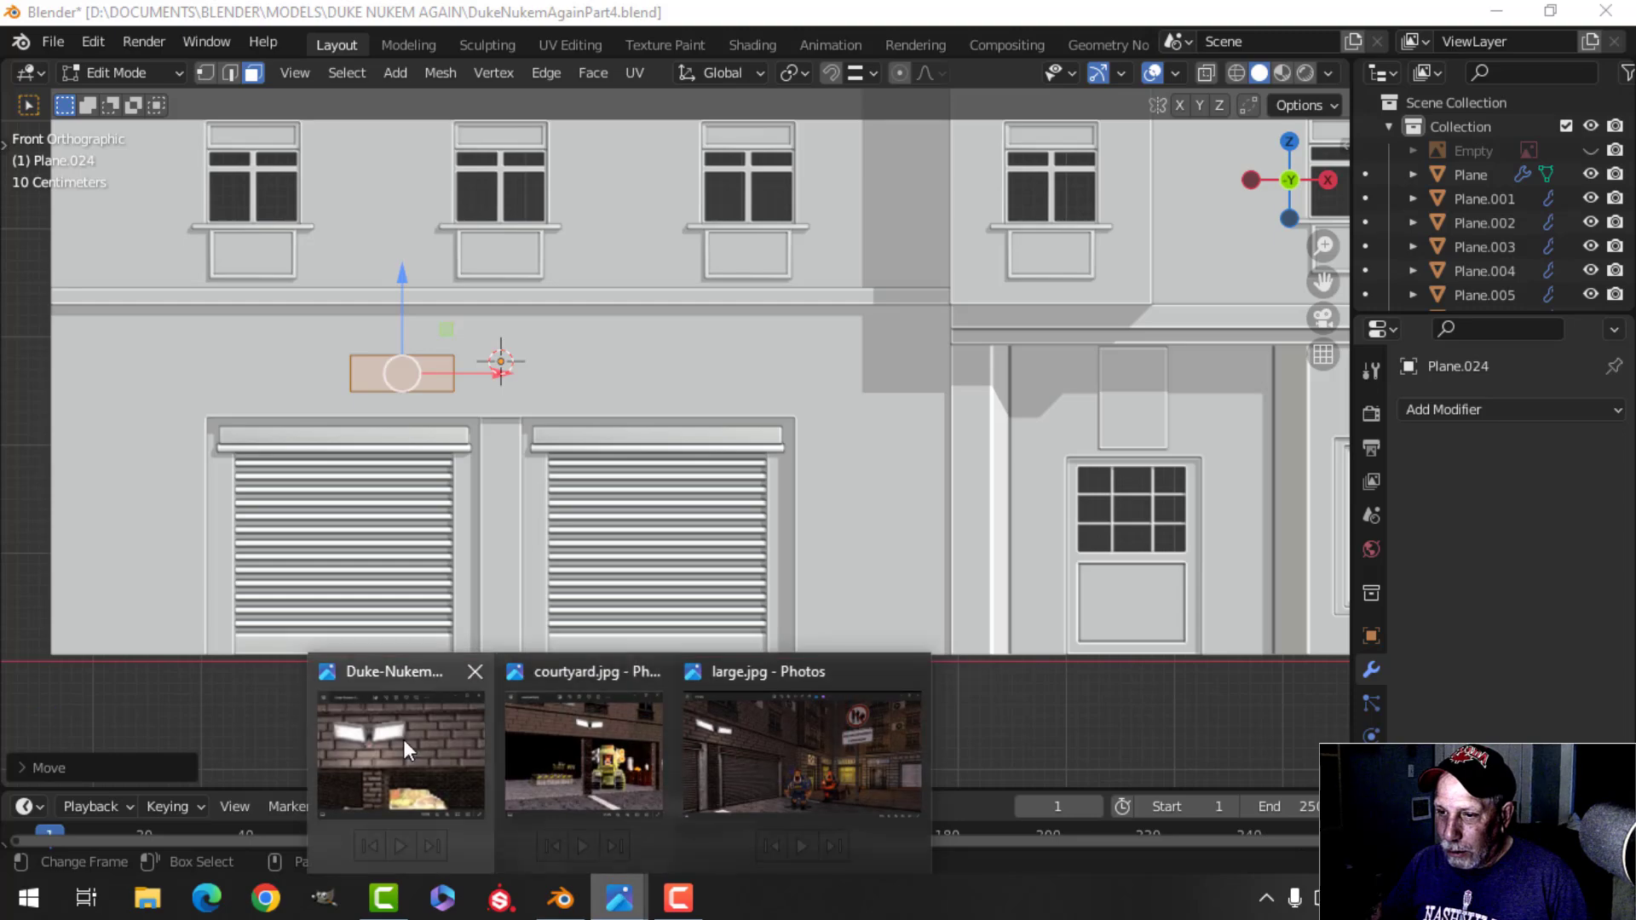
pyautogui.moveTo(402, 740)
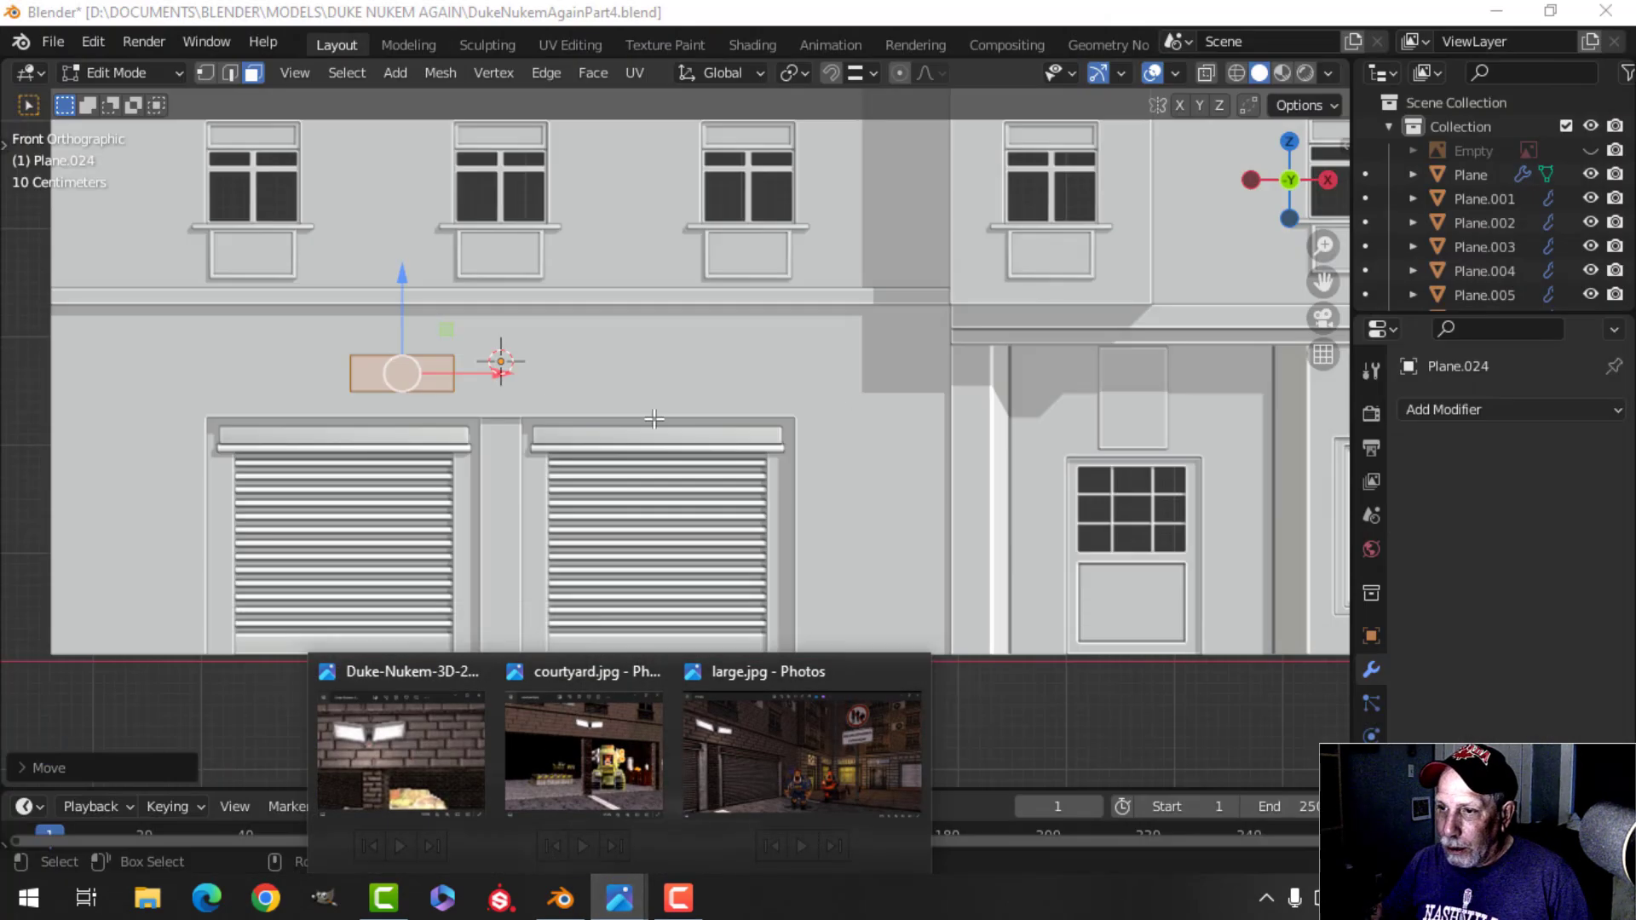
pyautogui.scroll(4, 335, 288)
pyautogui.moveTo(335, 288); pyautogui.dragTo(866, 357, button='middle')
pyautogui.scroll(-3, 866, 358)
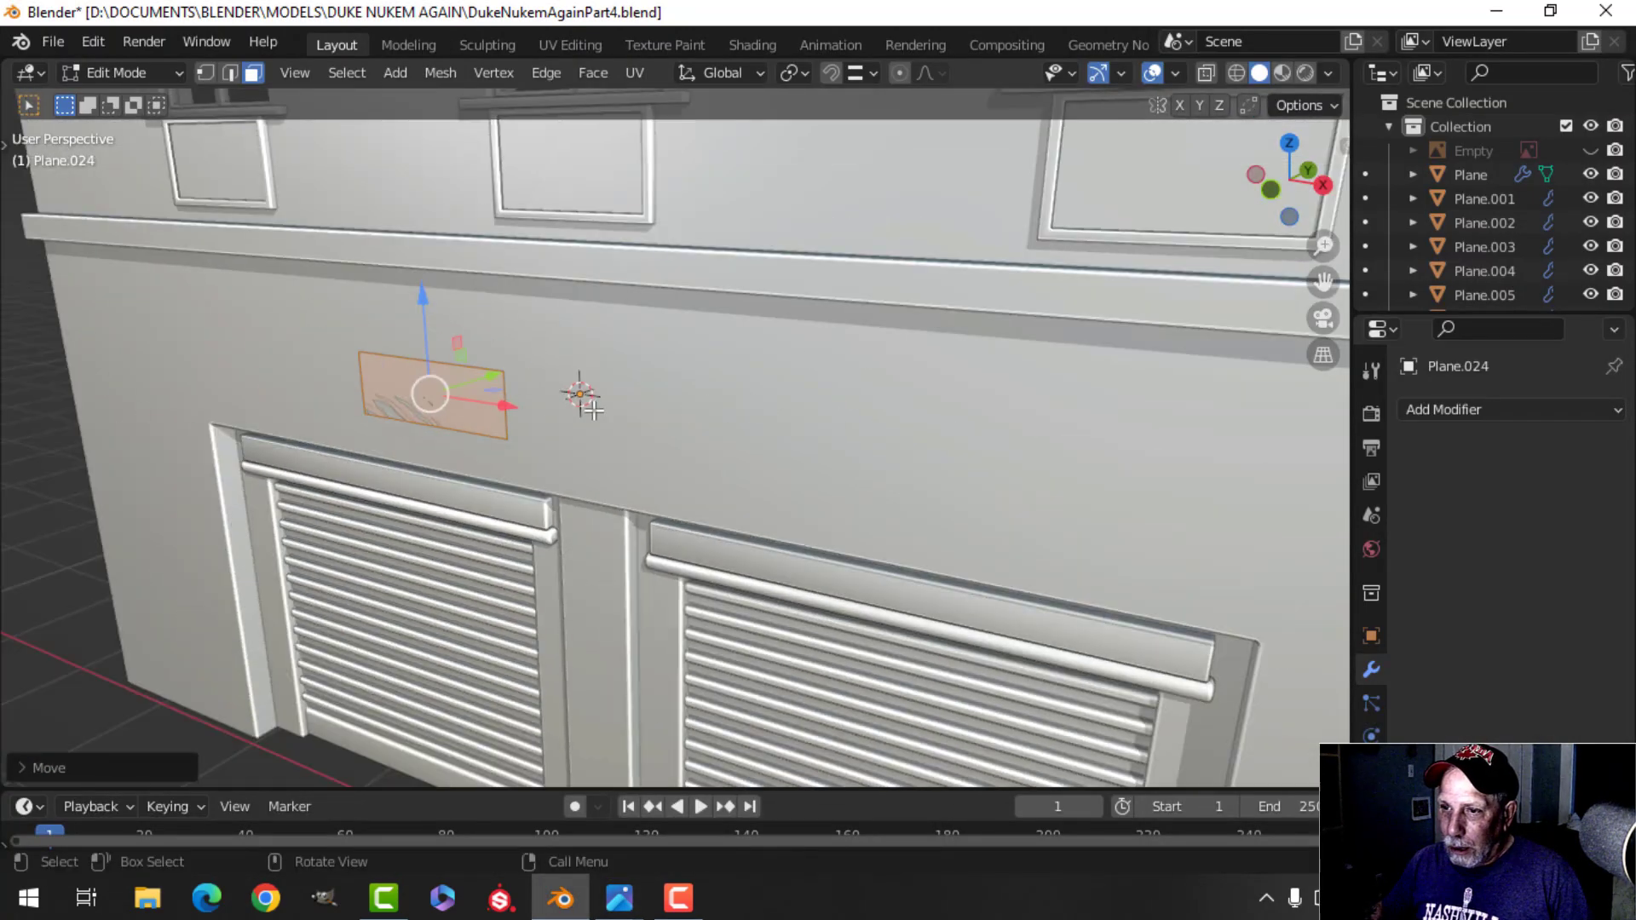
pyautogui.keyDown('shift'); pyautogui.moveTo(588, 399); pyautogui.dragTo(801, 394, button='middle'); pyautogui.keyUp('shift')
pyautogui.moveTo(801, 394); pyautogui.dragTo(597, 358, button='middle')
pyautogui.keyDown('shift'); pyautogui.moveTo(596, 358); pyautogui.dragTo(718, 364, button='middle'); pyautogui.keyUp('shift')
pyautogui.scroll(2, 637, 410)
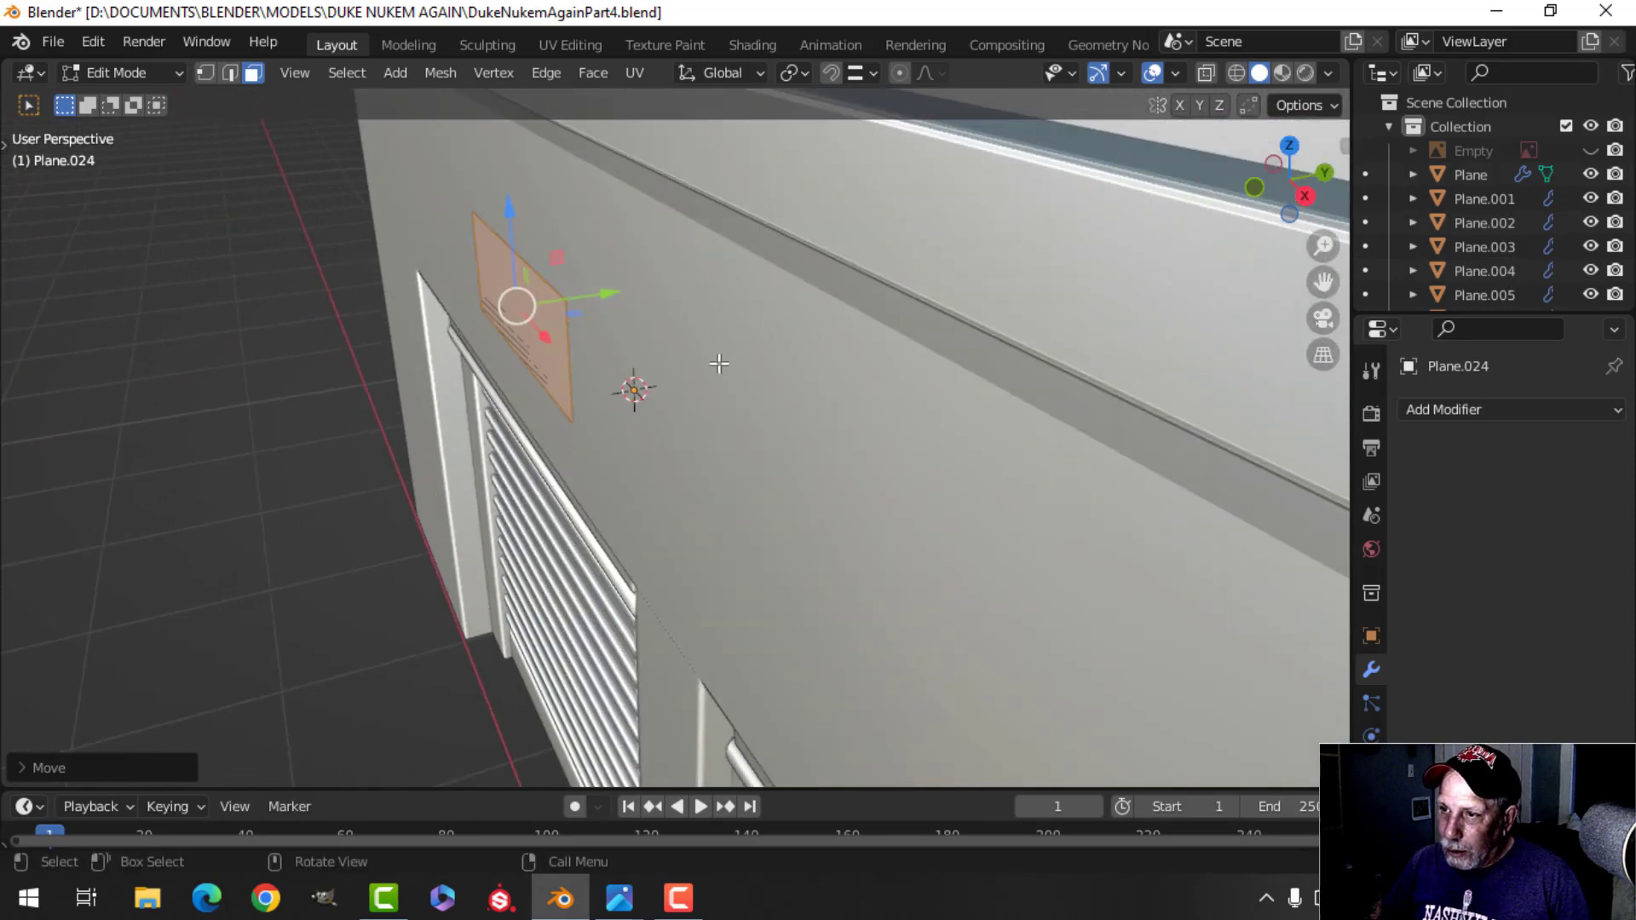
pyautogui.moveTo(610, 293); pyautogui.dragTo(585, 302)
pyautogui.keyDown('shift'); pyautogui.moveTo(585, 304); pyautogui.dragTo(772, 329, button='middle'); pyautogui.keyUp('shift')
pyautogui.moveTo(772, 329)
pyautogui.mouseDown(button='middle')
pyautogui.moveTo(821, 323)
pyautogui.moveTo(759, 319)
pyautogui.mouseUp(button='middle')
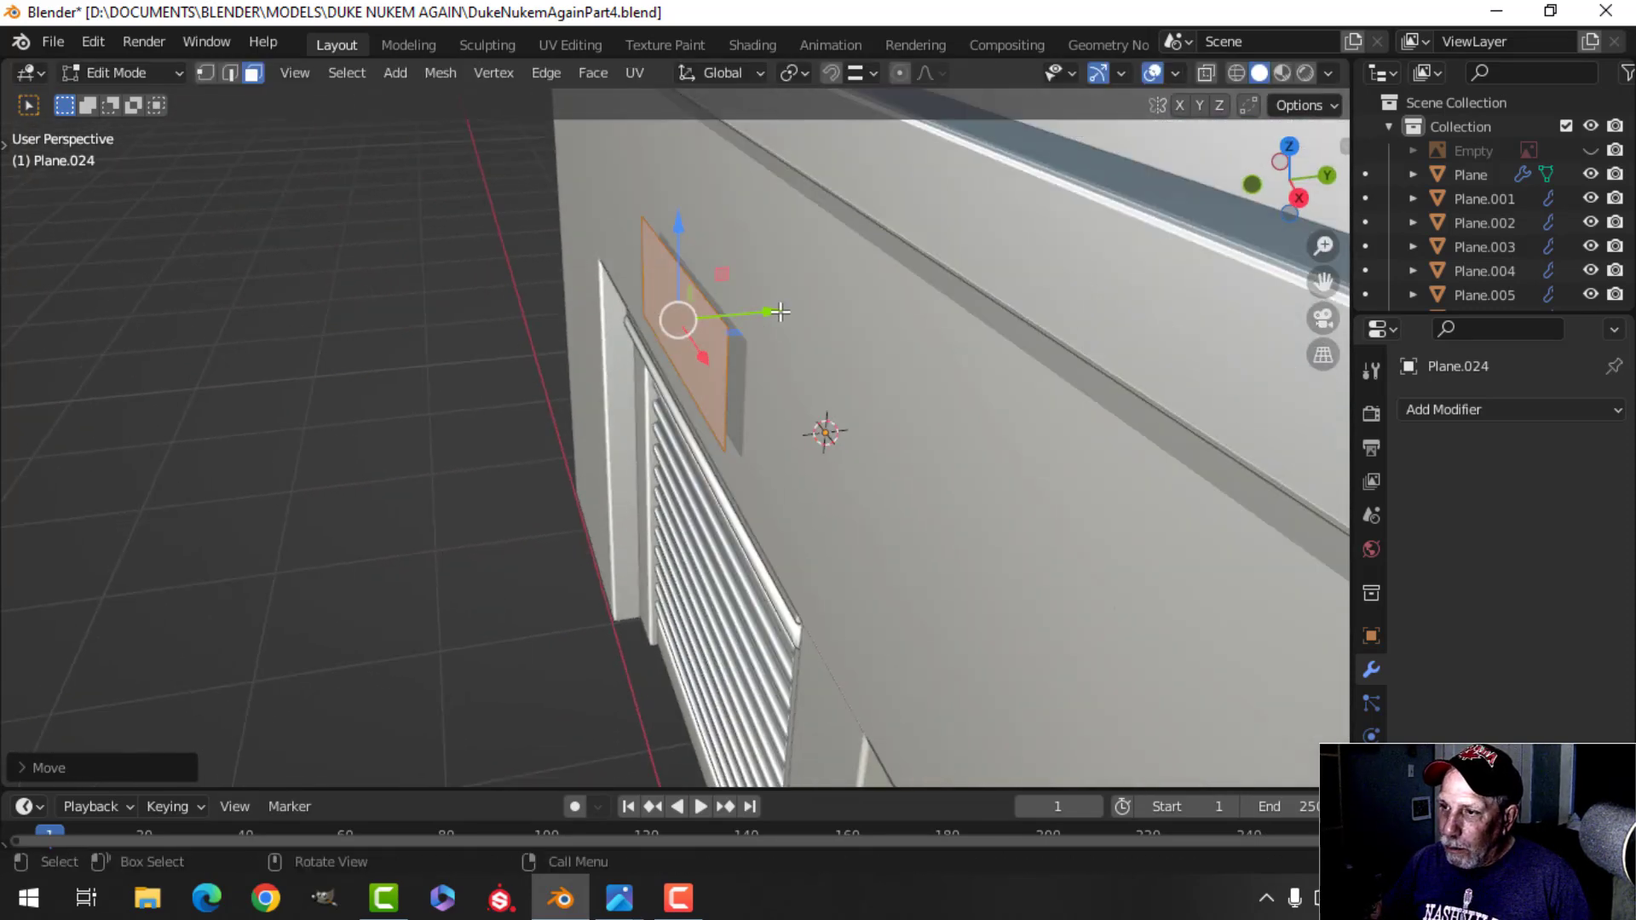
pyautogui.moveTo(773, 312); pyautogui.dragTo(727, 317)
pyautogui.keyDown('shift'); pyautogui.moveTo(727, 317); pyautogui.dragTo(727, 356, button='middle'); pyautogui.keyUp('shift')
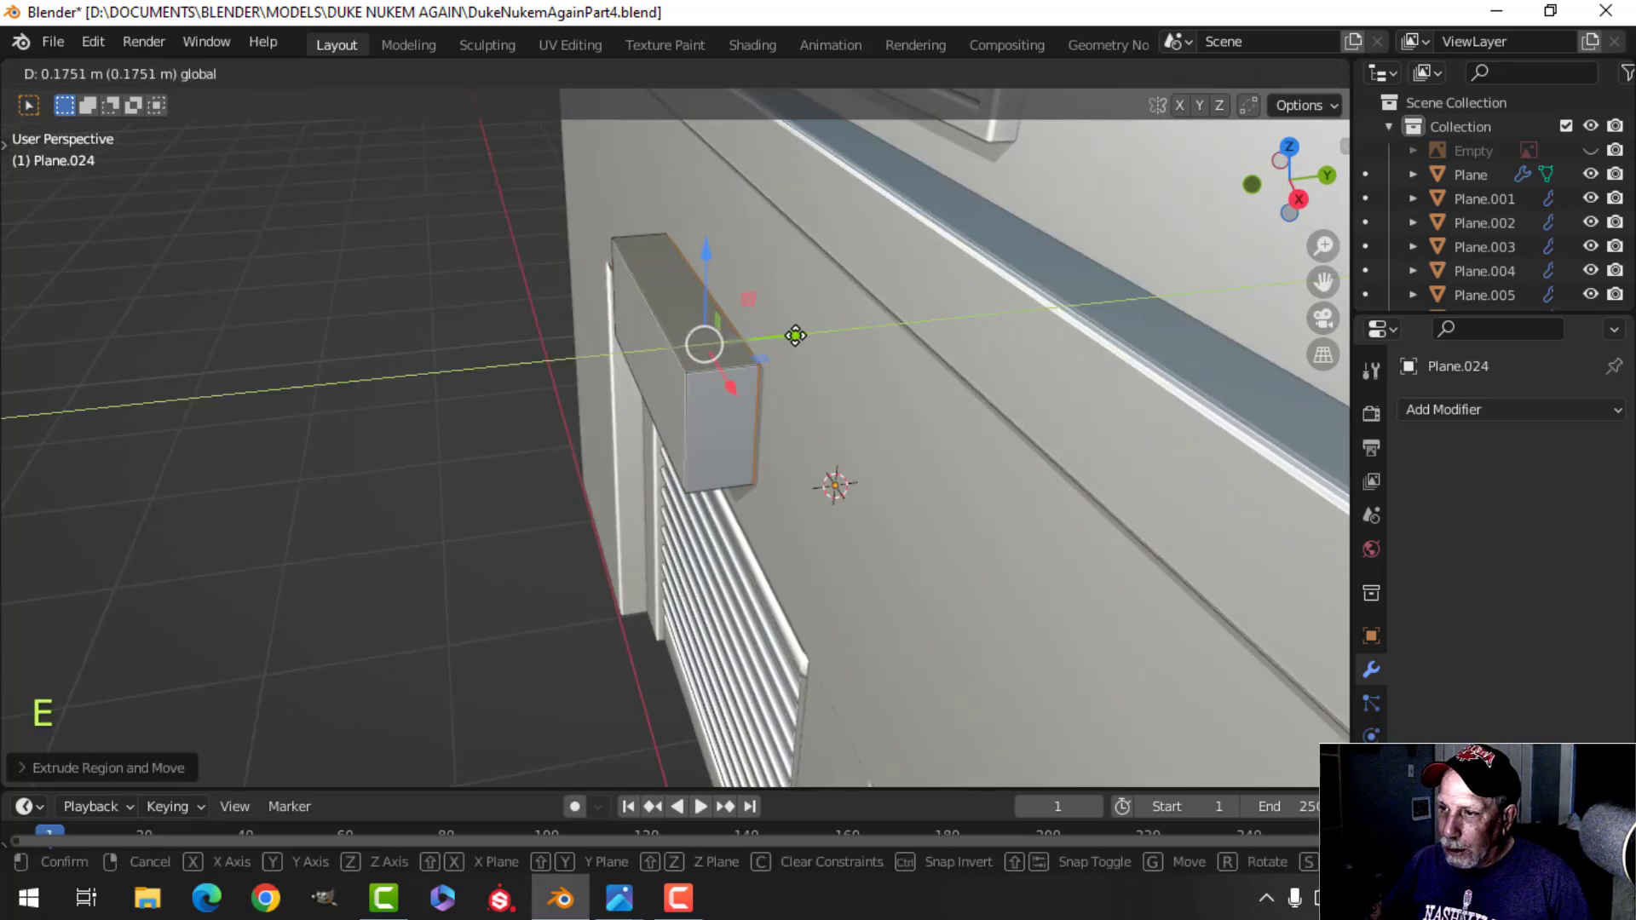
# Extrude the rectangle about 0.18 m toward the wall and recalculate the normals of the whole block.
pyautogui.click(795, 335)
pyautogui.press('a')
pyautogui.hotkey('alt', 'n')
pyautogui.click(822, 328)
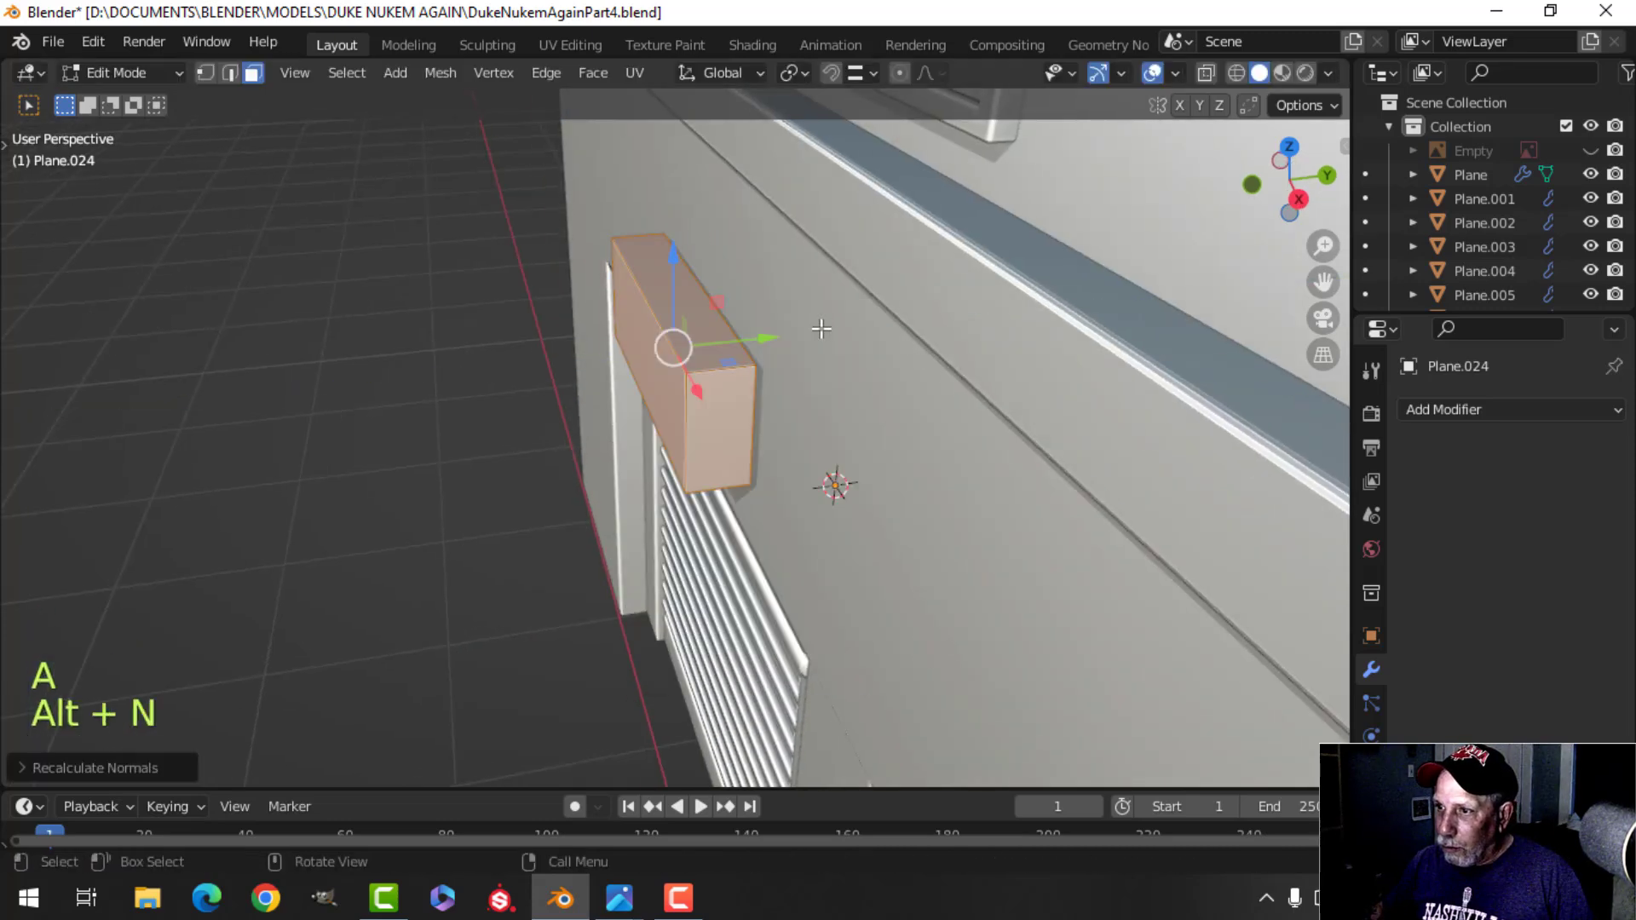
# Isolate the block in local view and bevel its two long wall-side edges by about 0.09 m.
pyautogui.press('Tab')
pyautogui.press('/')
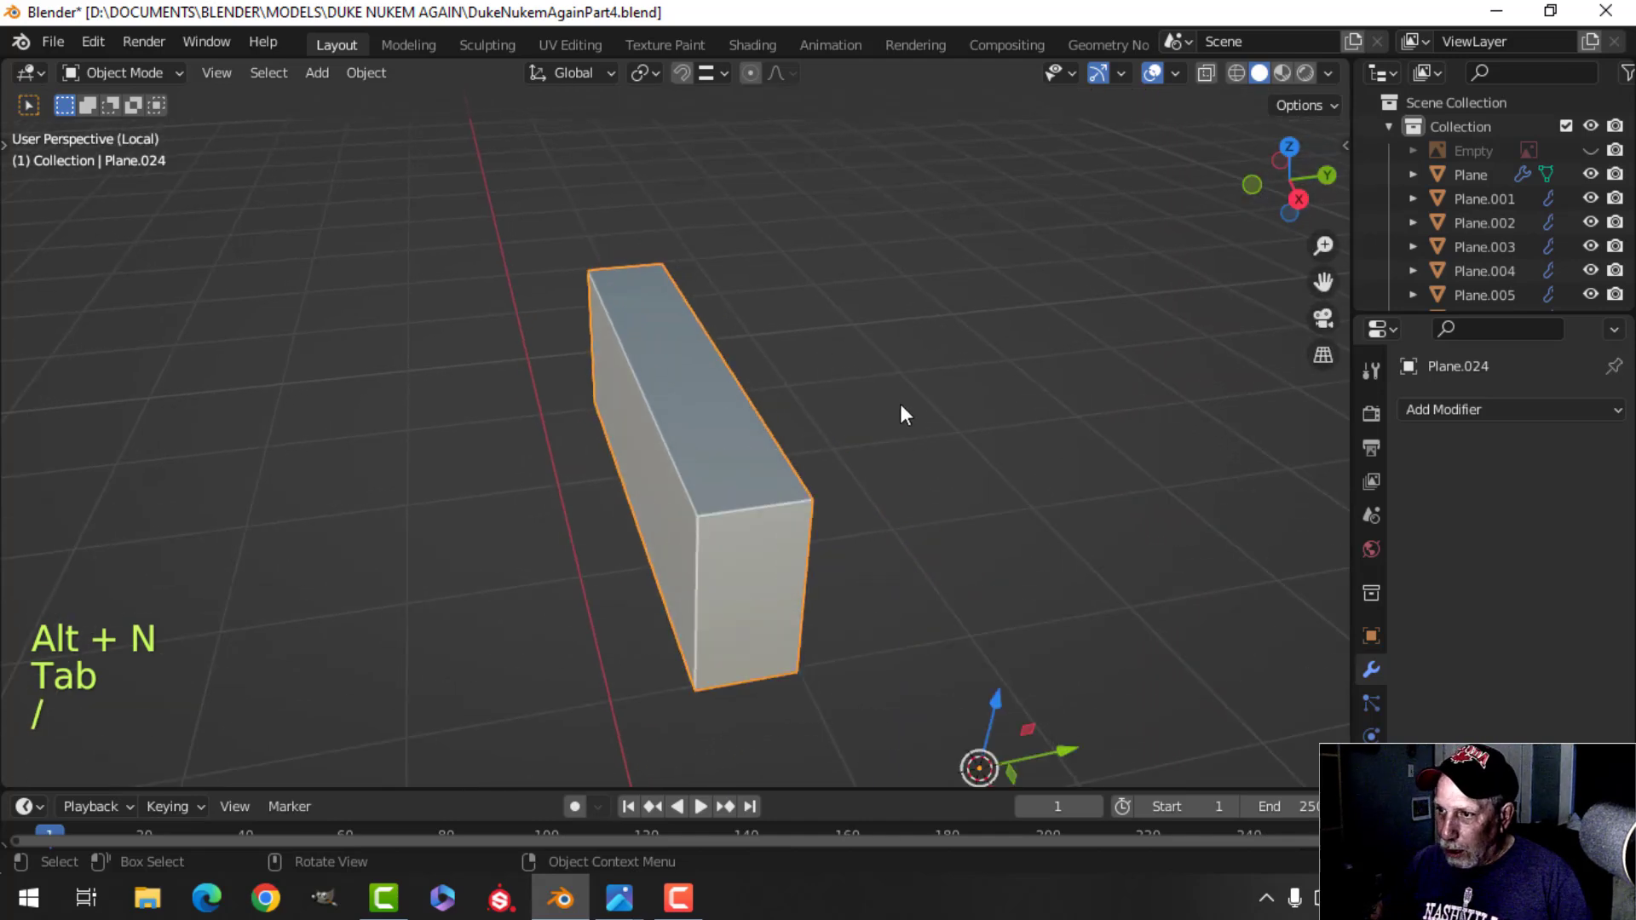
pyautogui.press('Tab')
pyautogui.moveTo(900, 404); pyautogui.dragTo(818, 395, button='middle')
pyautogui.hotkey('alt', 'a')
pyautogui.press('2')
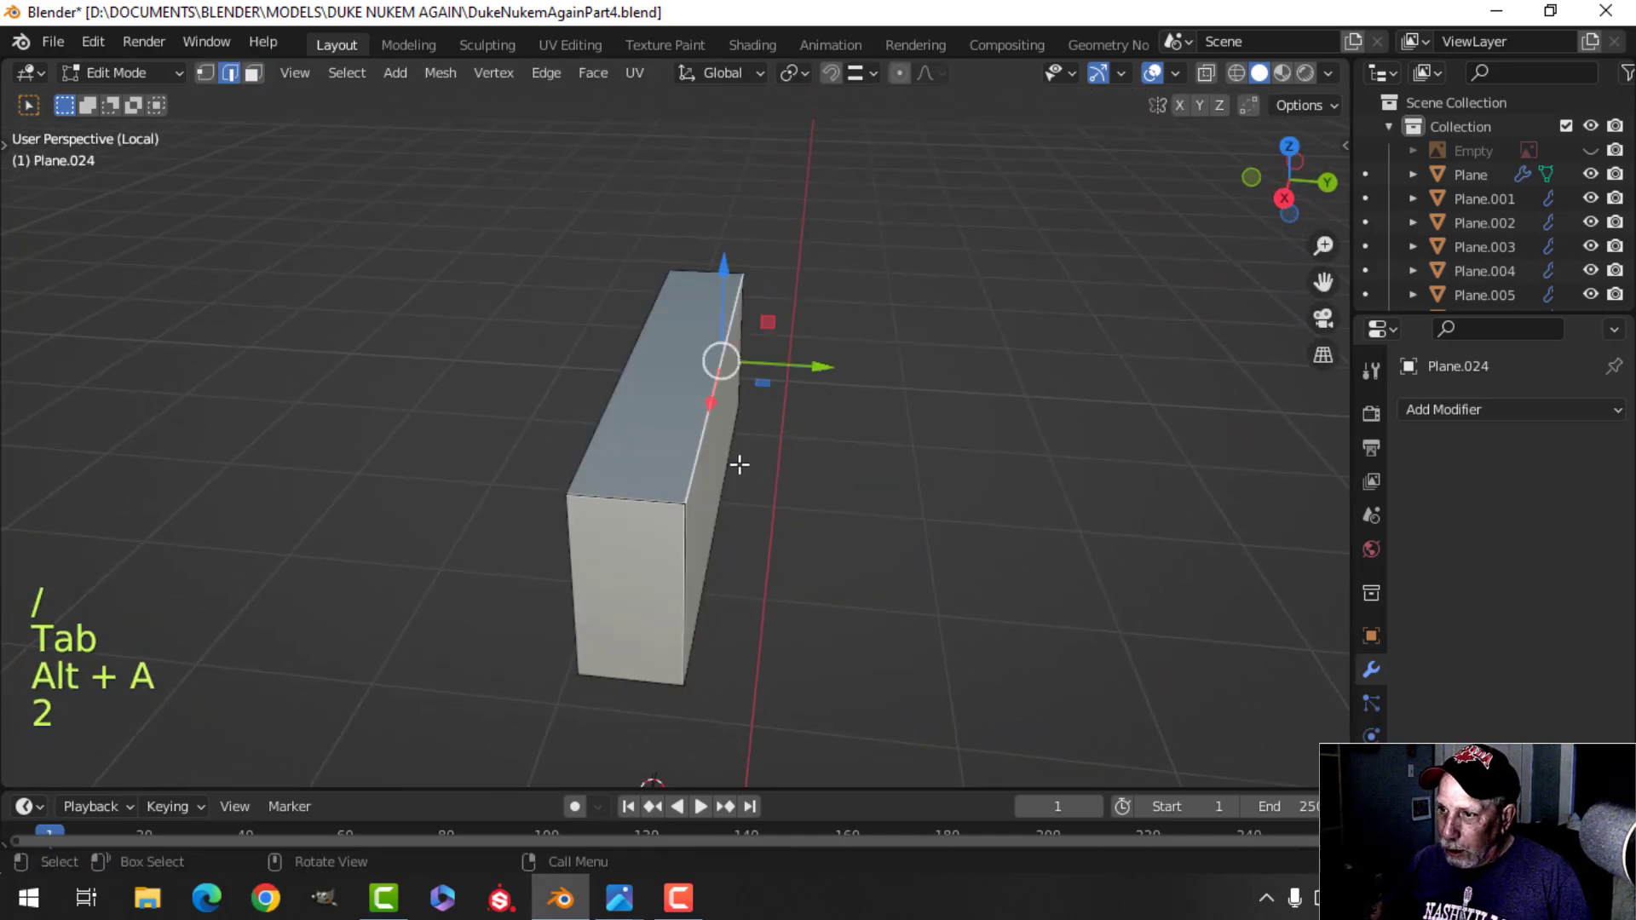
pyautogui.moveTo(804, 463); pyautogui.dragTo(785, 406, button='middle')
pyautogui.hotkey('ctrl', 'b')
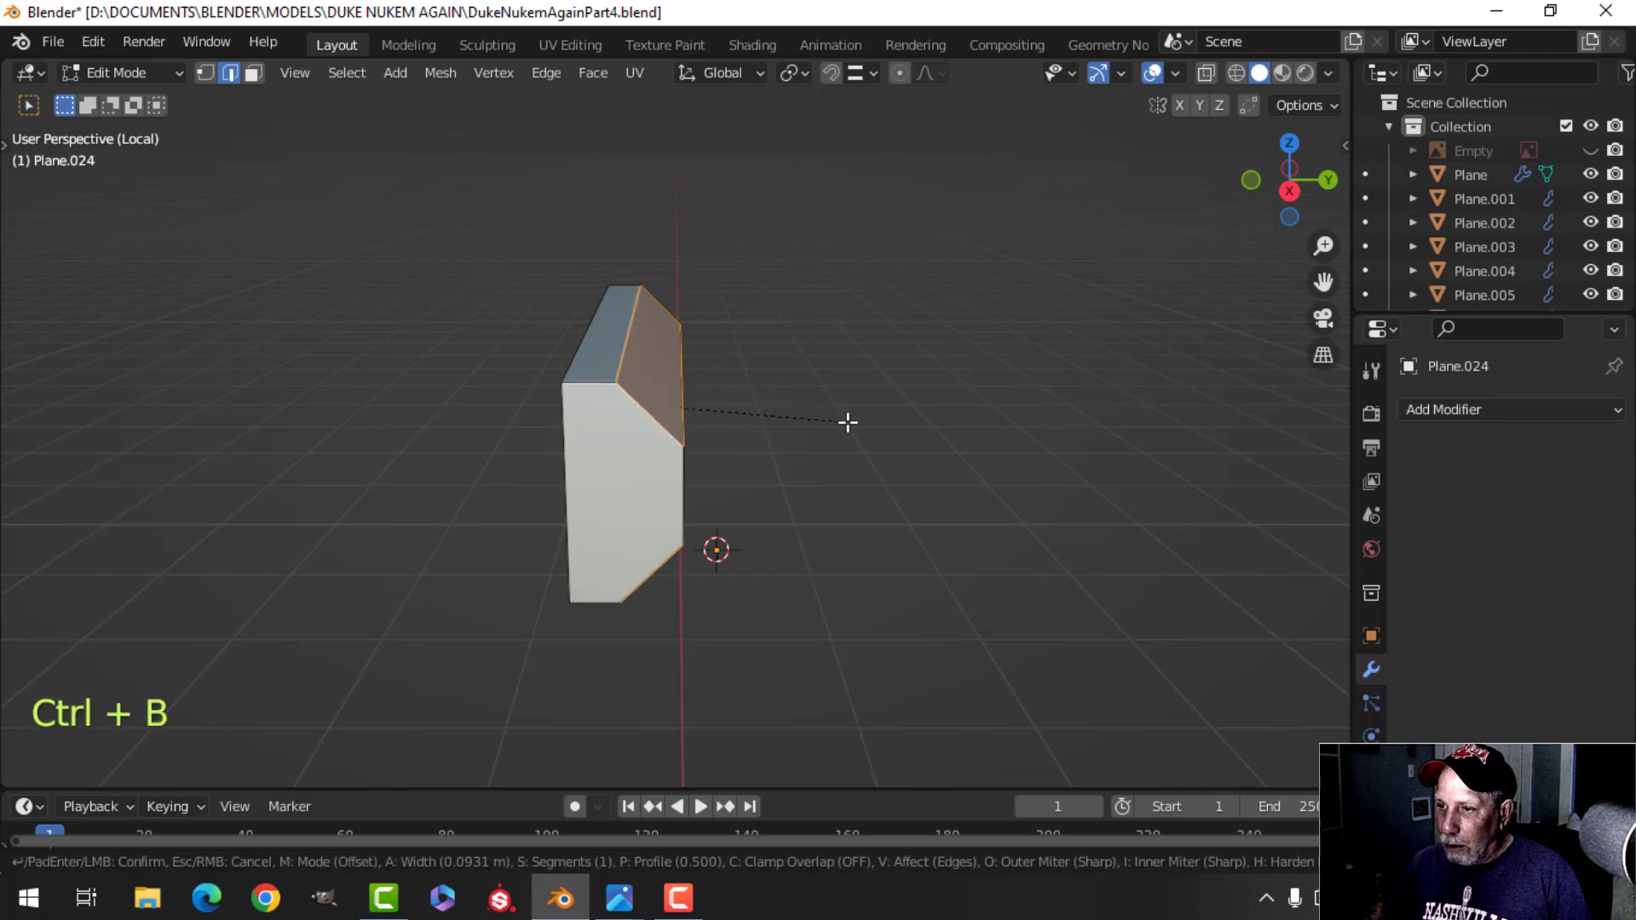
pyautogui.click(848, 422)
# Inset the block's large front face to form a narrow frame around it.
pyautogui.moveTo(767, 430)
pyautogui.mouseDown(button='middle')
pyautogui.moveTo(673, 400)
pyautogui.moveTo(851, 420)
pyautogui.moveTo(767, 435)
pyautogui.moveTo(799, 440)
pyautogui.moveTo(784, 443)
pyautogui.mouseUp(button='middle')
pyautogui.hotkey('alt', 'a')
pyautogui.press('3')
pyautogui.click(780, 435)
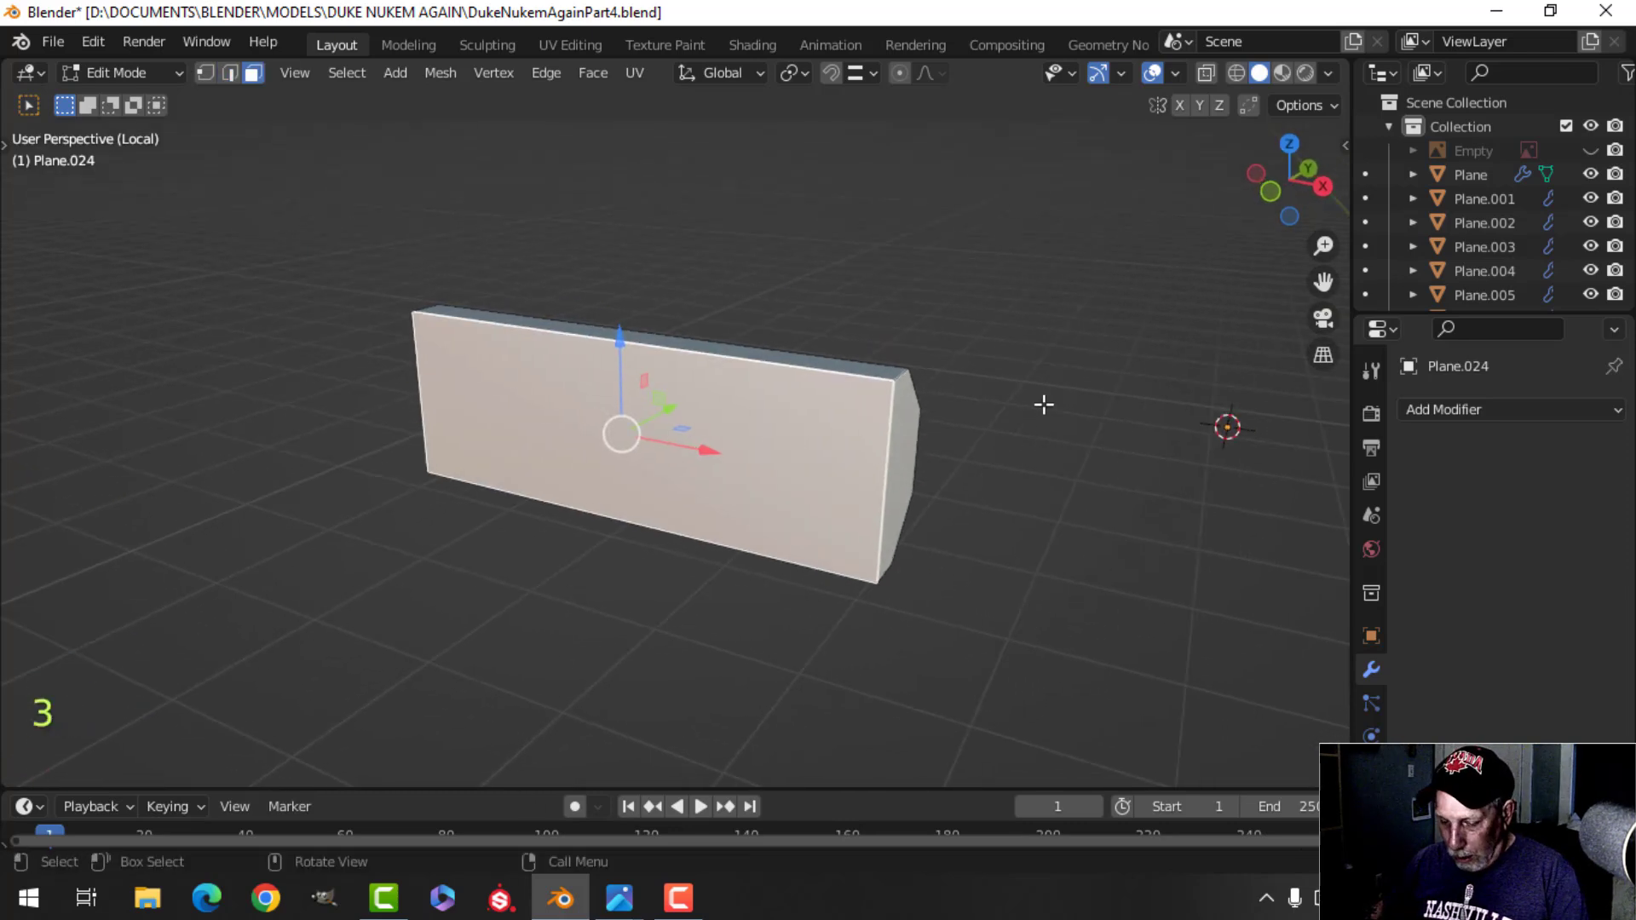
pyautogui.press('i')
pyautogui.click(1015, 408)
# Extrude the inset front face slightly inward to recess the light panel.
pyautogui.moveTo(1006, 409); pyautogui.dragTo(946, 468, button='middle')
pyautogui.scroll(3, 948, 460)
pyautogui.press('e')
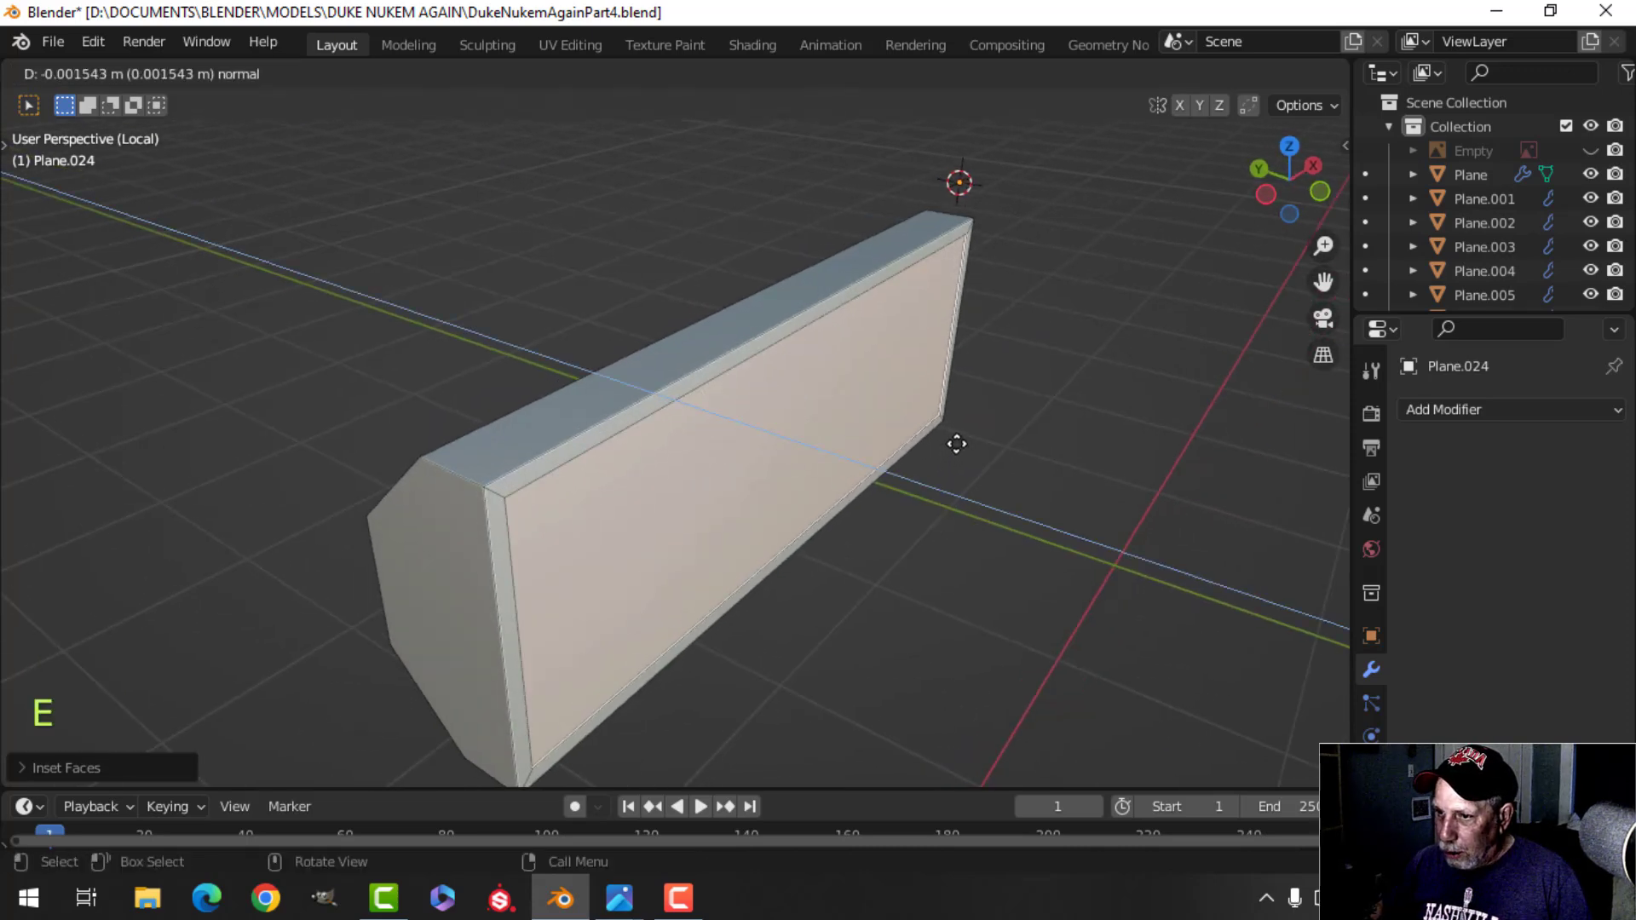
pyautogui.click(959, 433)
pyautogui.hotkey('alt', 'a')
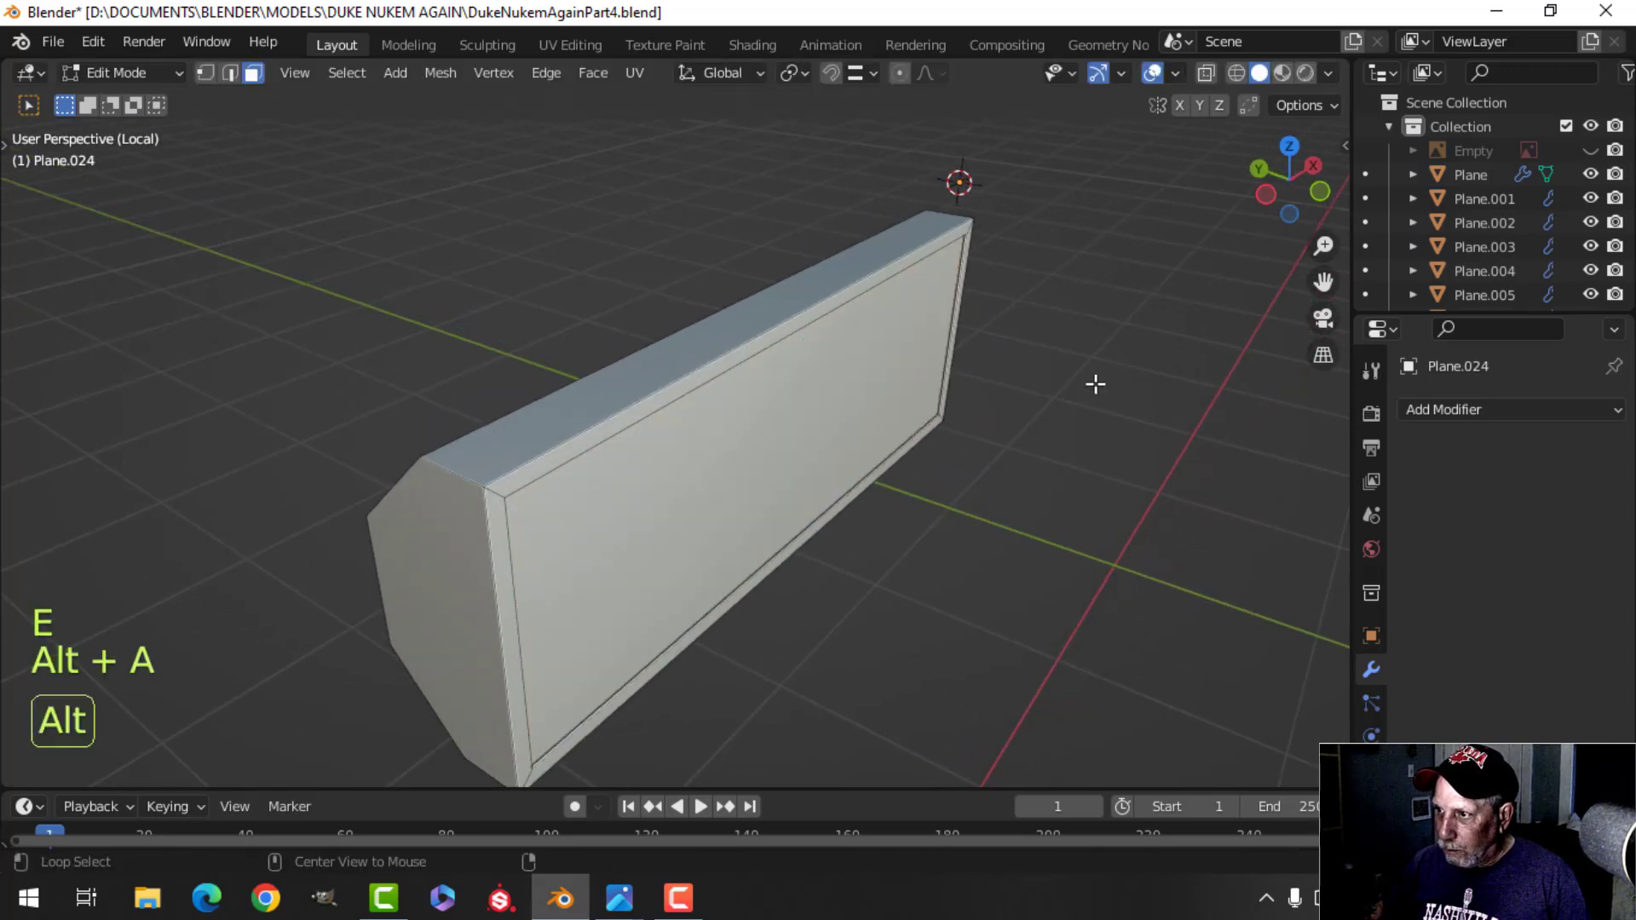
# Select the edge loops around both end faces of the light block and give them a narrow bevel.
pyautogui.moveTo(1091, 380); pyautogui.dragTo(753, 350, button='middle')
pyautogui.scroll(-1, 699, 354)
pyautogui.moveTo(763, 348)
pyautogui.mouseDown(button='middle')
pyautogui.moveTo(742, 355)
pyautogui.moveTo(767, 380)
pyautogui.mouseUp(button='middle')
pyautogui.press('2')
pyautogui.keyDown('alt'); pyautogui.keyDown('shift'); pyautogui.click(624, 364); pyautogui.keyUp('shift'); pyautogui.keyUp('alt')
pyautogui.moveTo(624, 364); pyautogui.dragTo(677, 397, button='middle')
pyautogui.scroll(2, 673, 326)
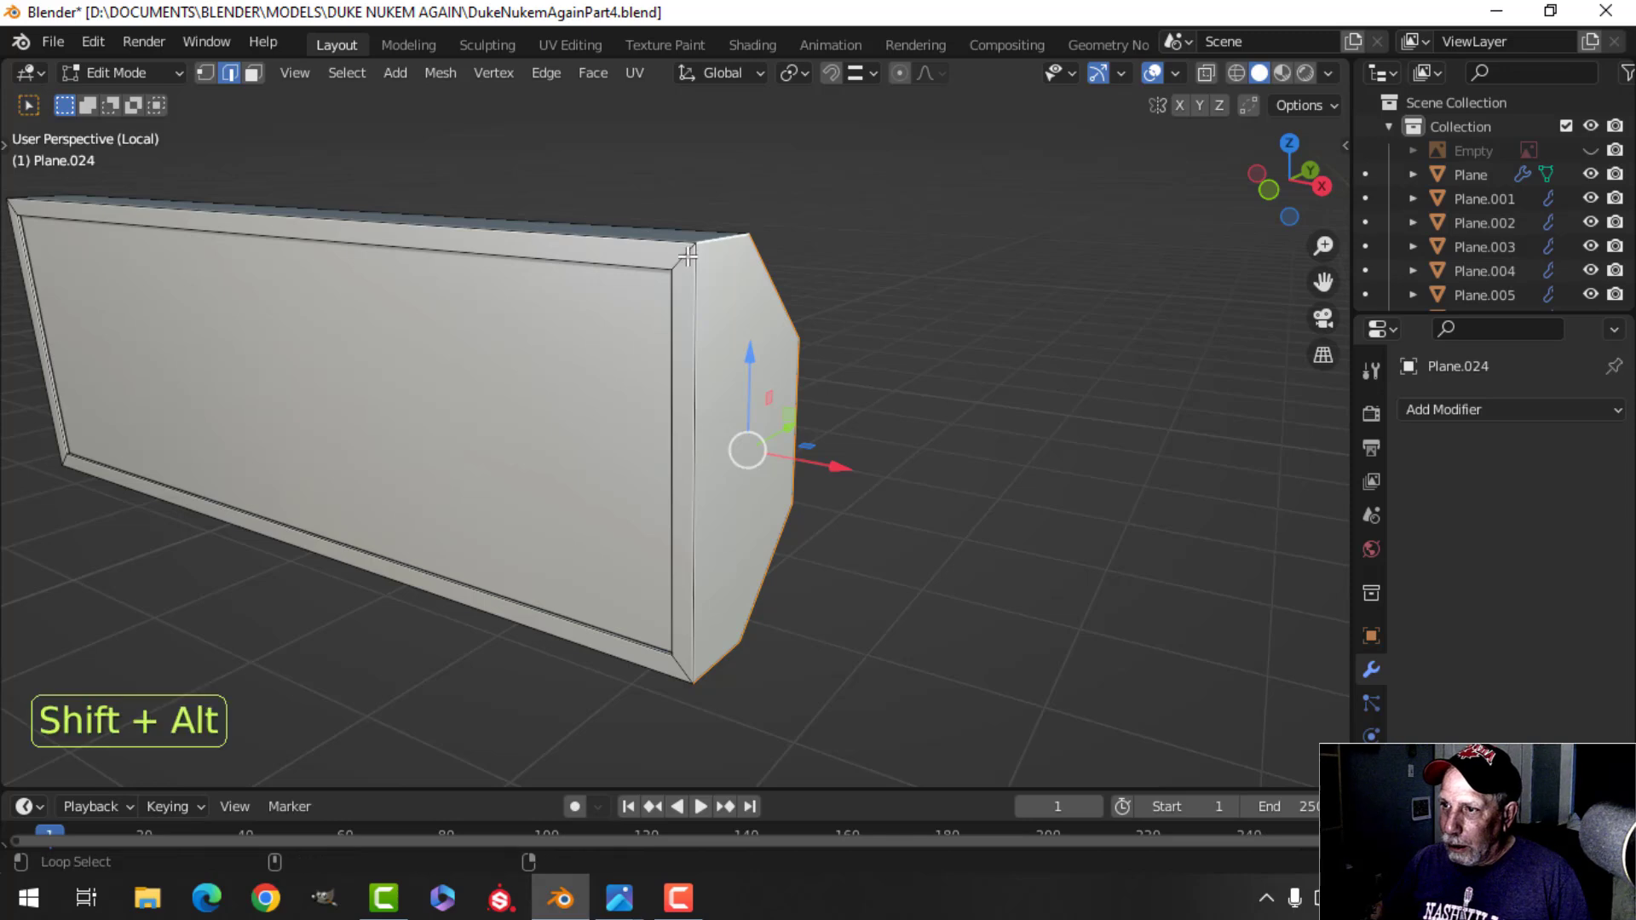
pyautogui.moveTo(771, 368); pyautogui.dragTo(699, 408, button='middle')
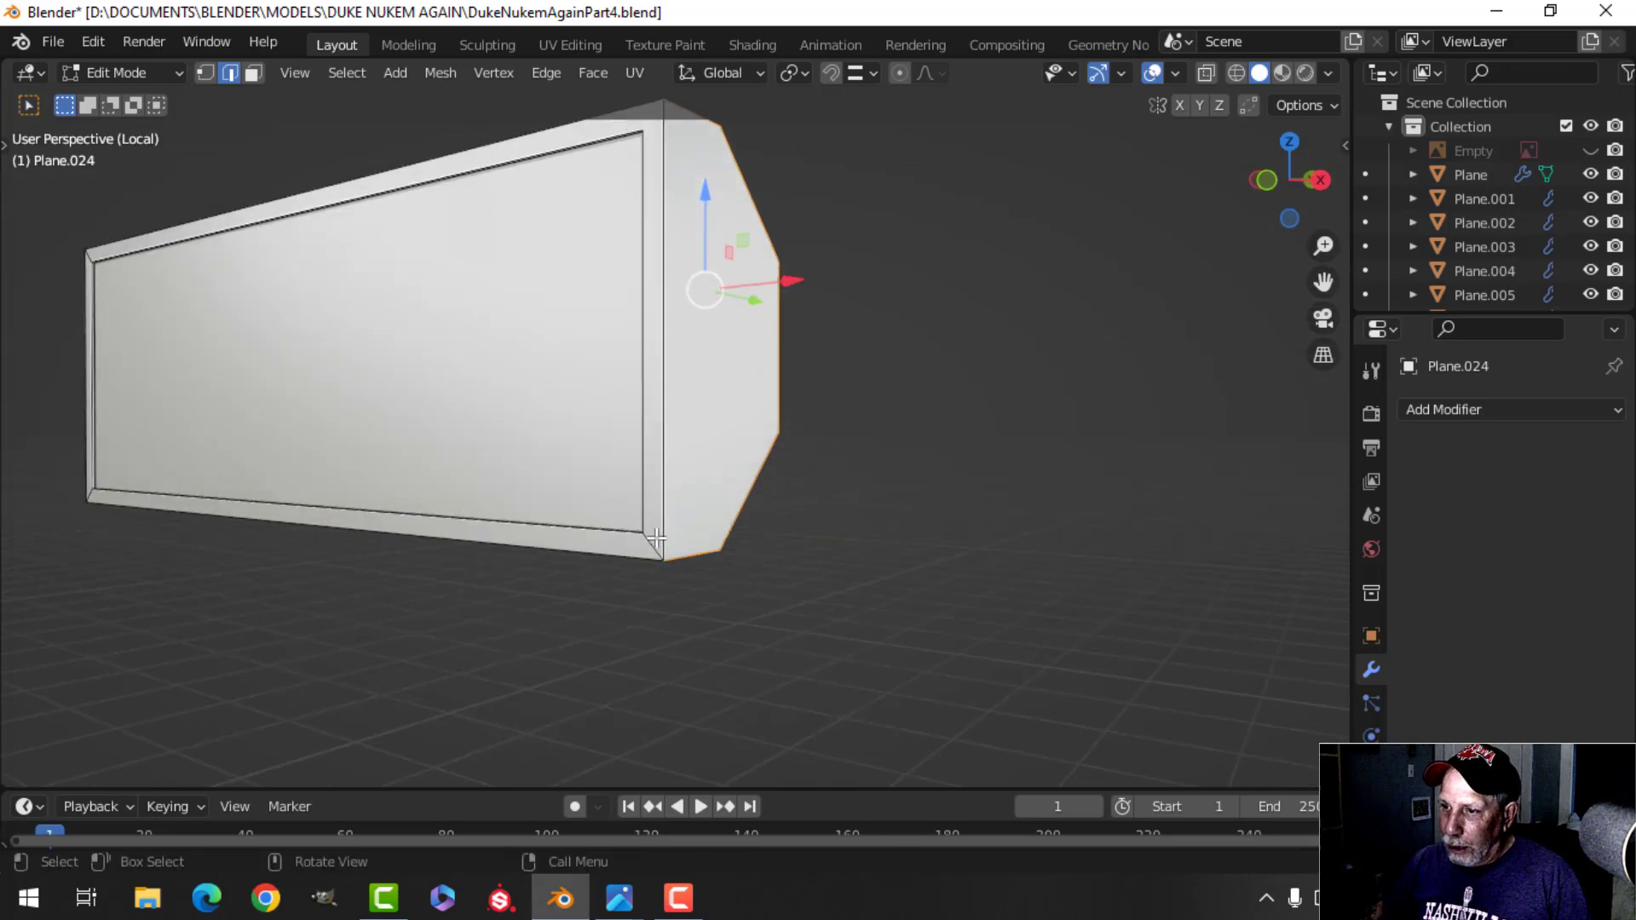
pyautogui.moveTo(724, 341); pyautogui.dragTo(568, 495, button='middle')
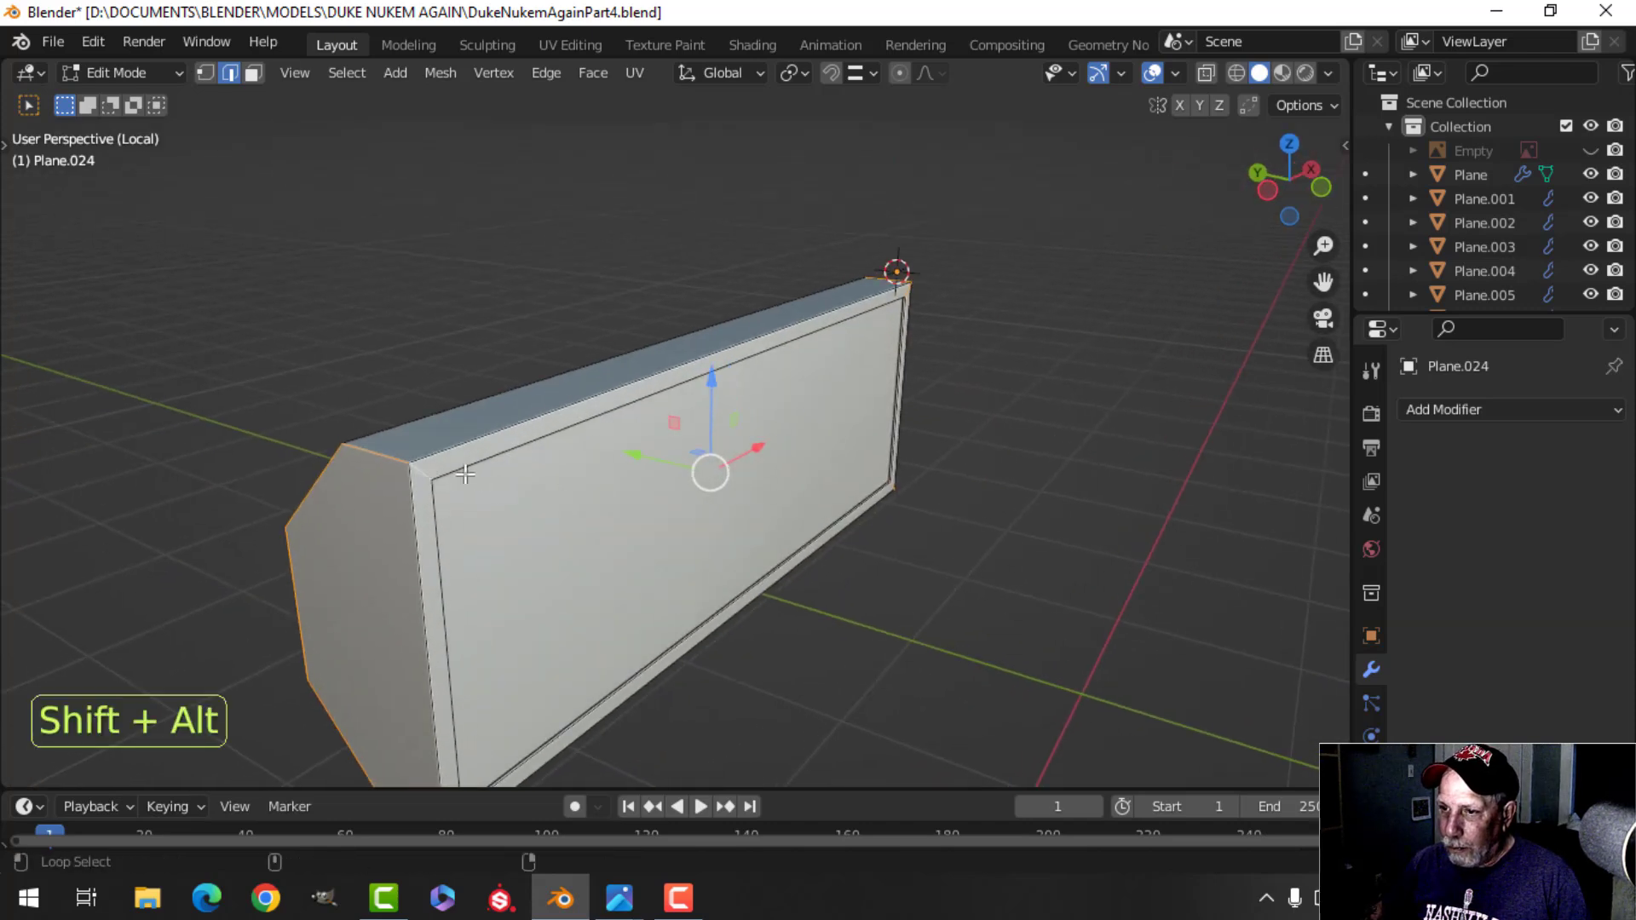
pyautogui.moveTo(465, 475); pyautogui.dragTo(709, 567, button='middle')
pyautogui.hotkey('ctrl', 'b')
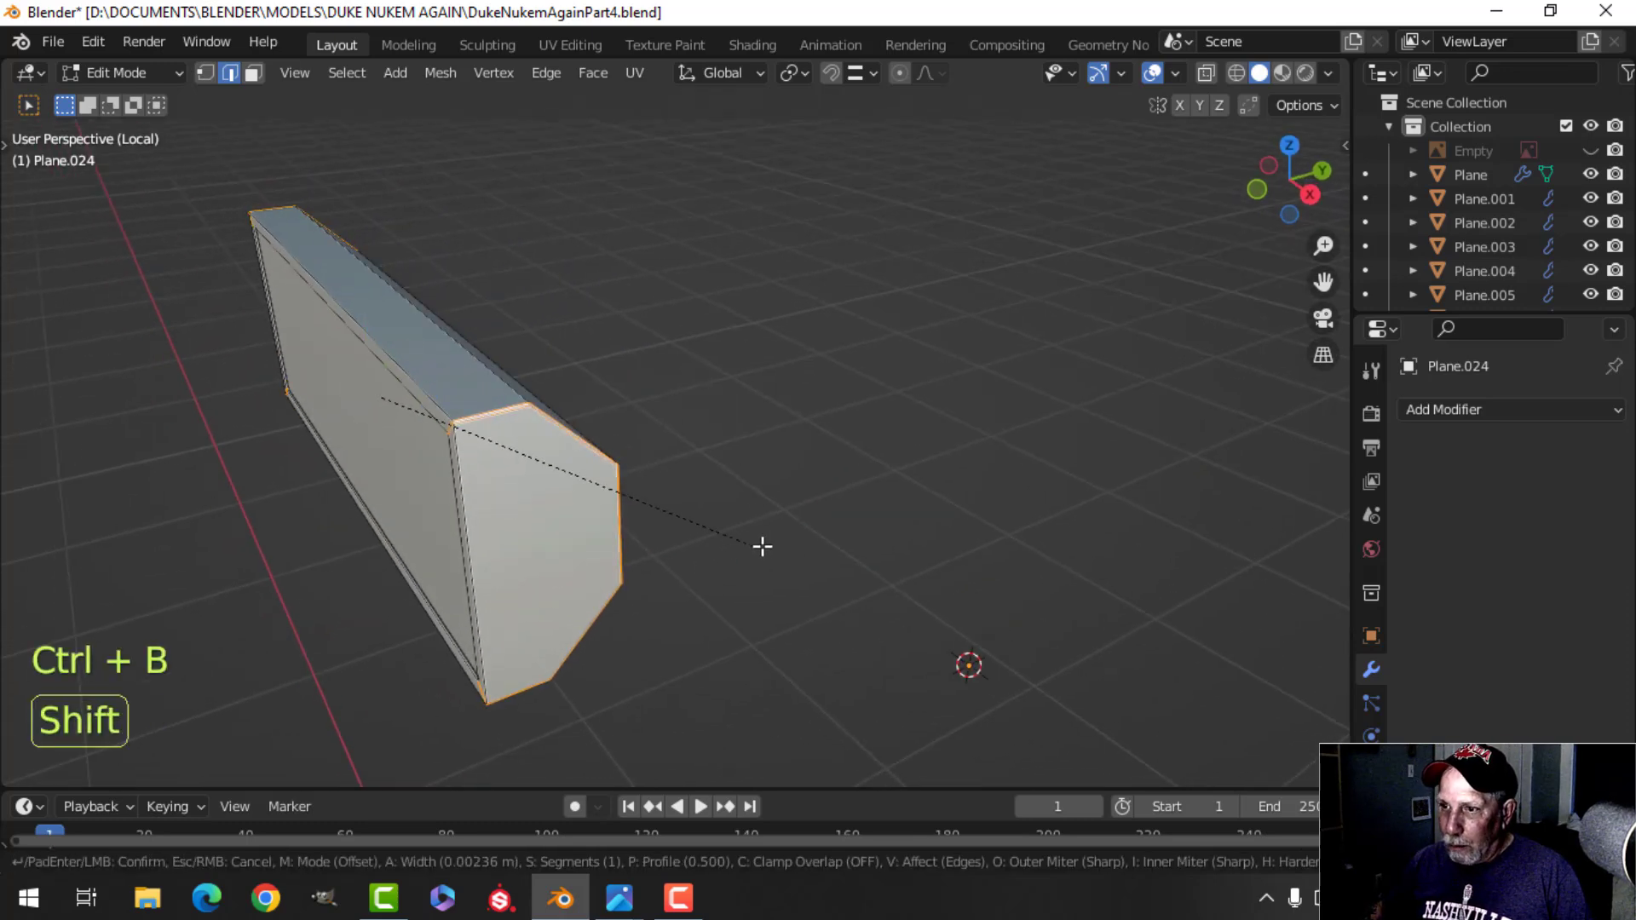
pyautogui.click(825, 540)
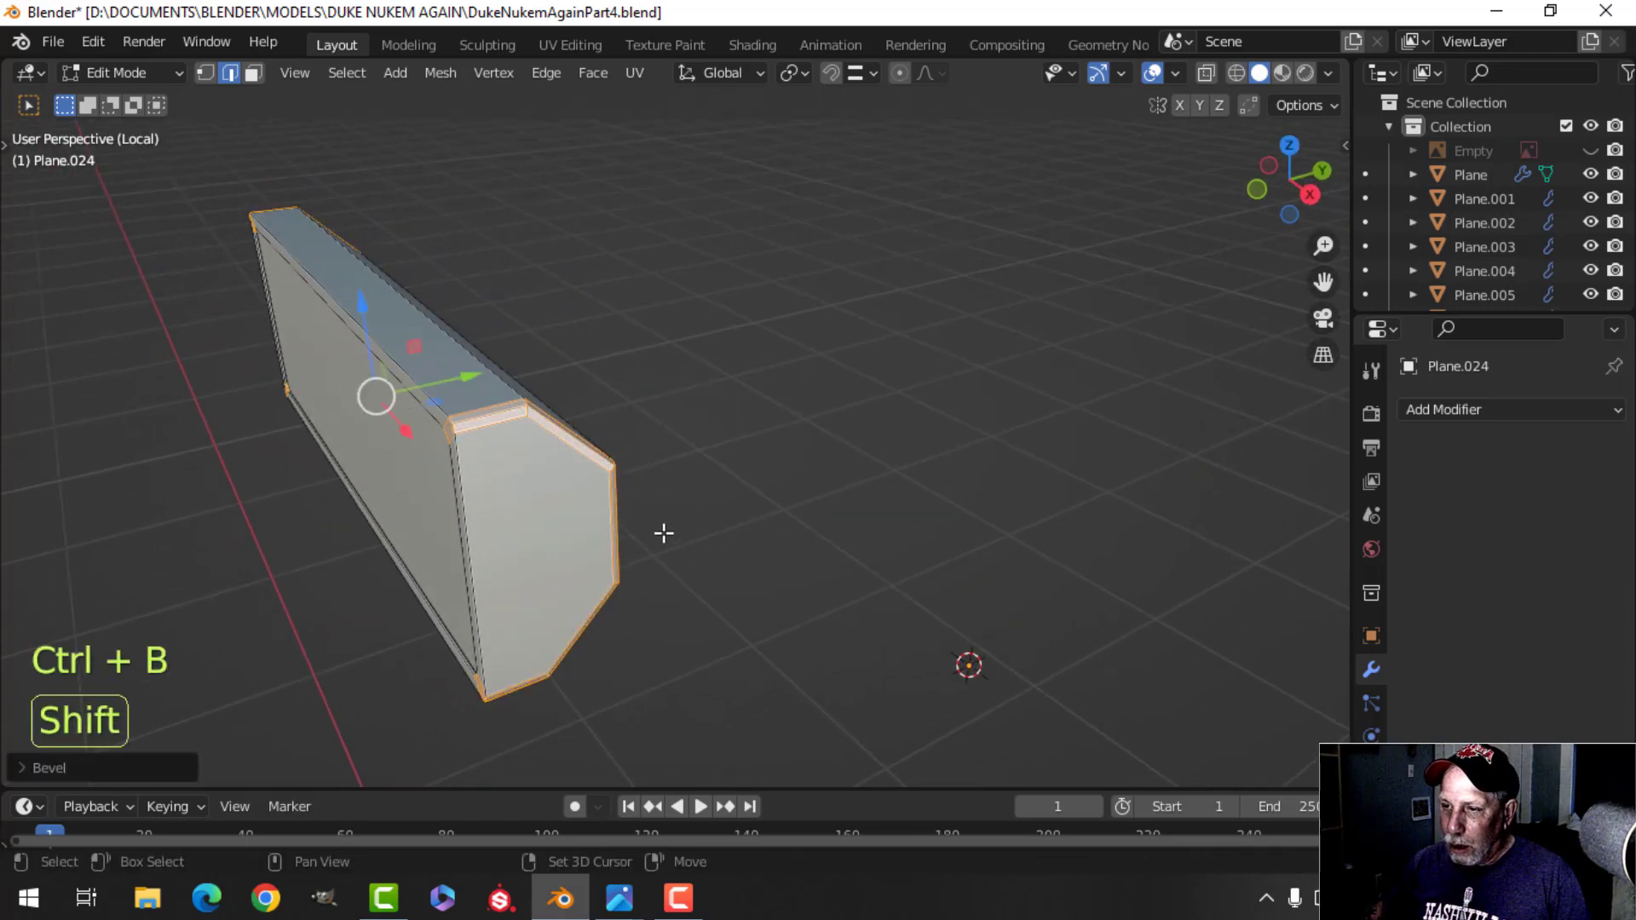
# Bevel the block's long wall-side edges narrowly with two segments.
pyautogui.moveTo(662, 533); pyautogui.dragTo(731, 518, button='middle')
pyautogui.moveTo(682, 349); pyautogui.dragTo(521, 452, button='middle')
pyautogui.keyDown('alt'); pyautogui.keyDown('shift'); pyautogui.click(457, 354); pyautogui.keyUp('shift'); pyautogui.keyUp('alt')
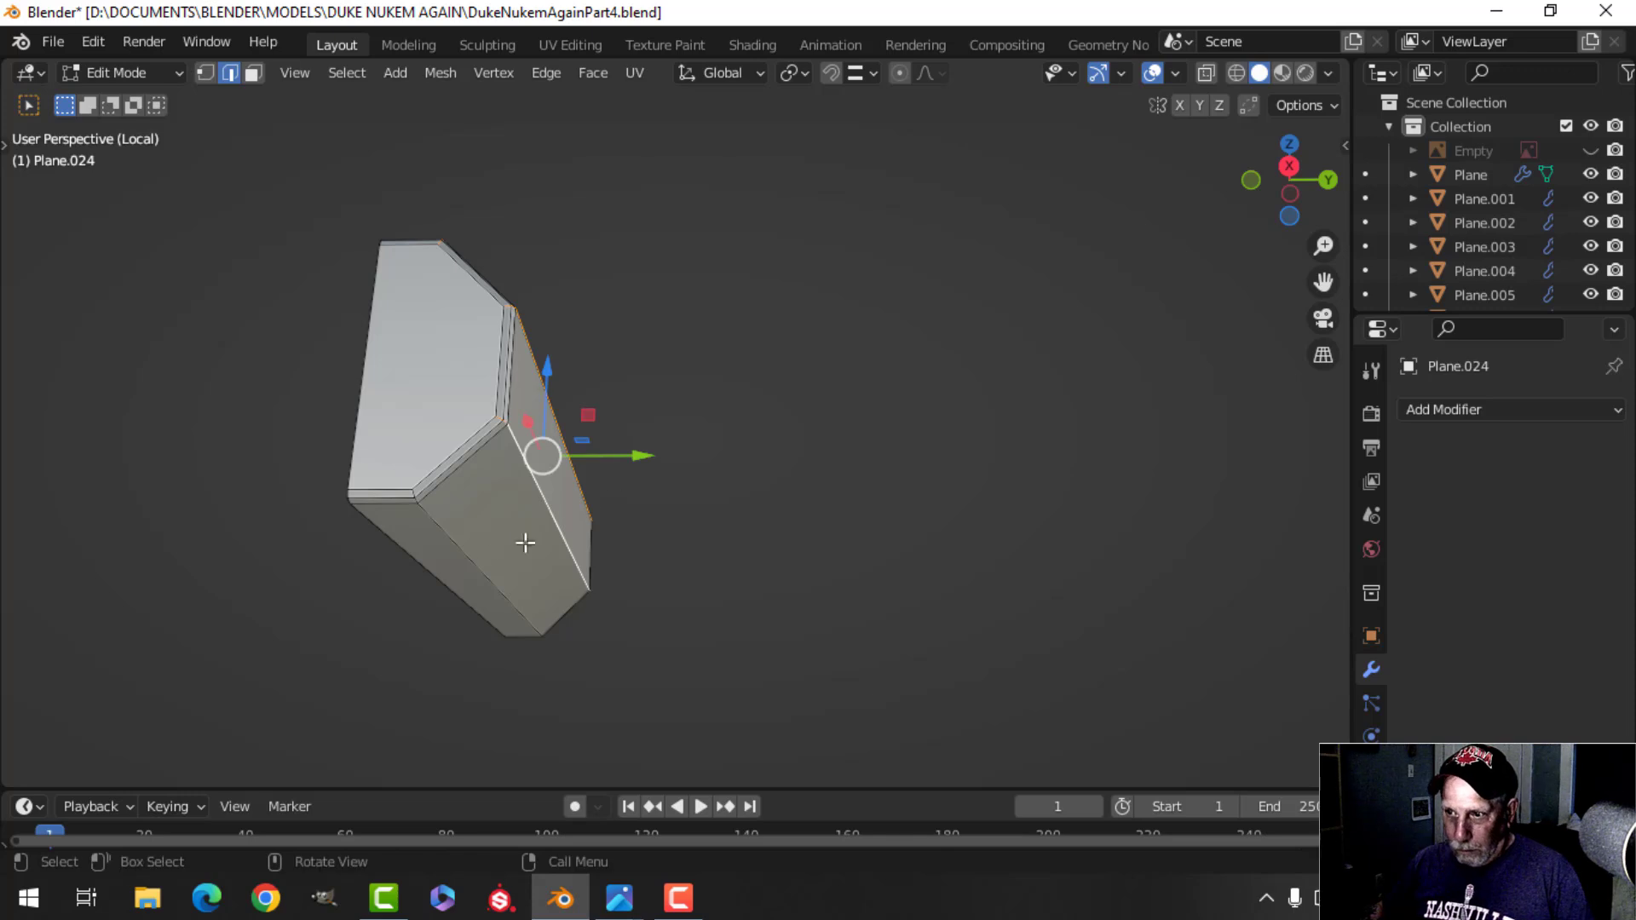
pyautogui.hotkey('ctrl', 'b')
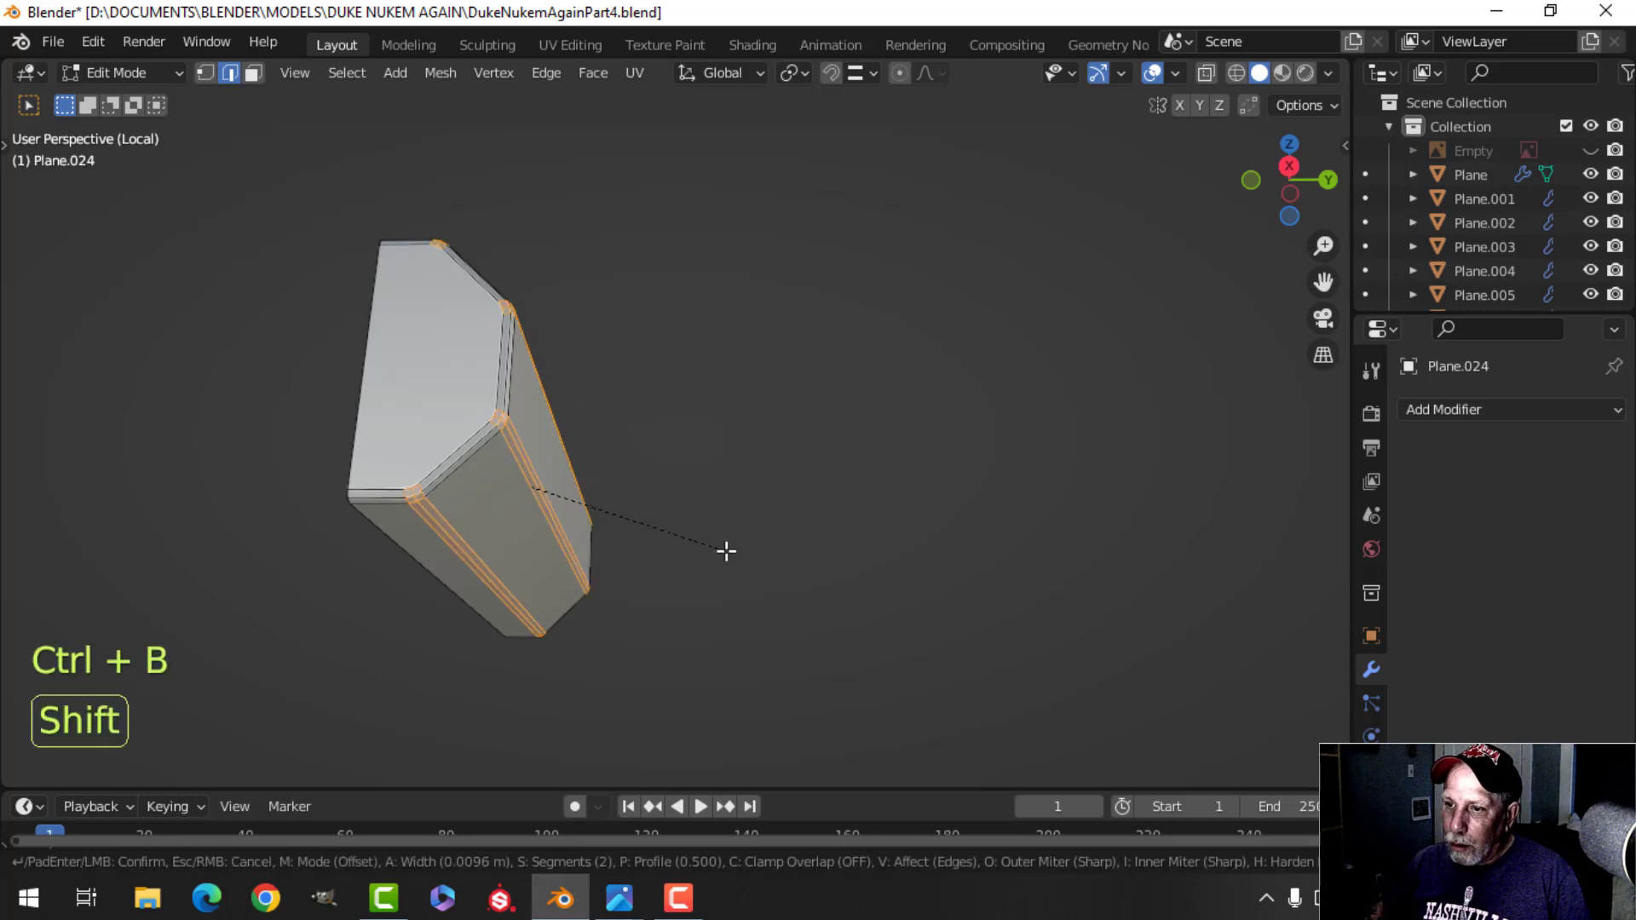
pyautogui.click(642, 526)
pyautogui.moveTo(642, 526); pyautogui.dragTo(755, 571, button='middle')
pyautogui.hotkey('alt', 'a')
pyautogui.scroll(3, 712, 551)
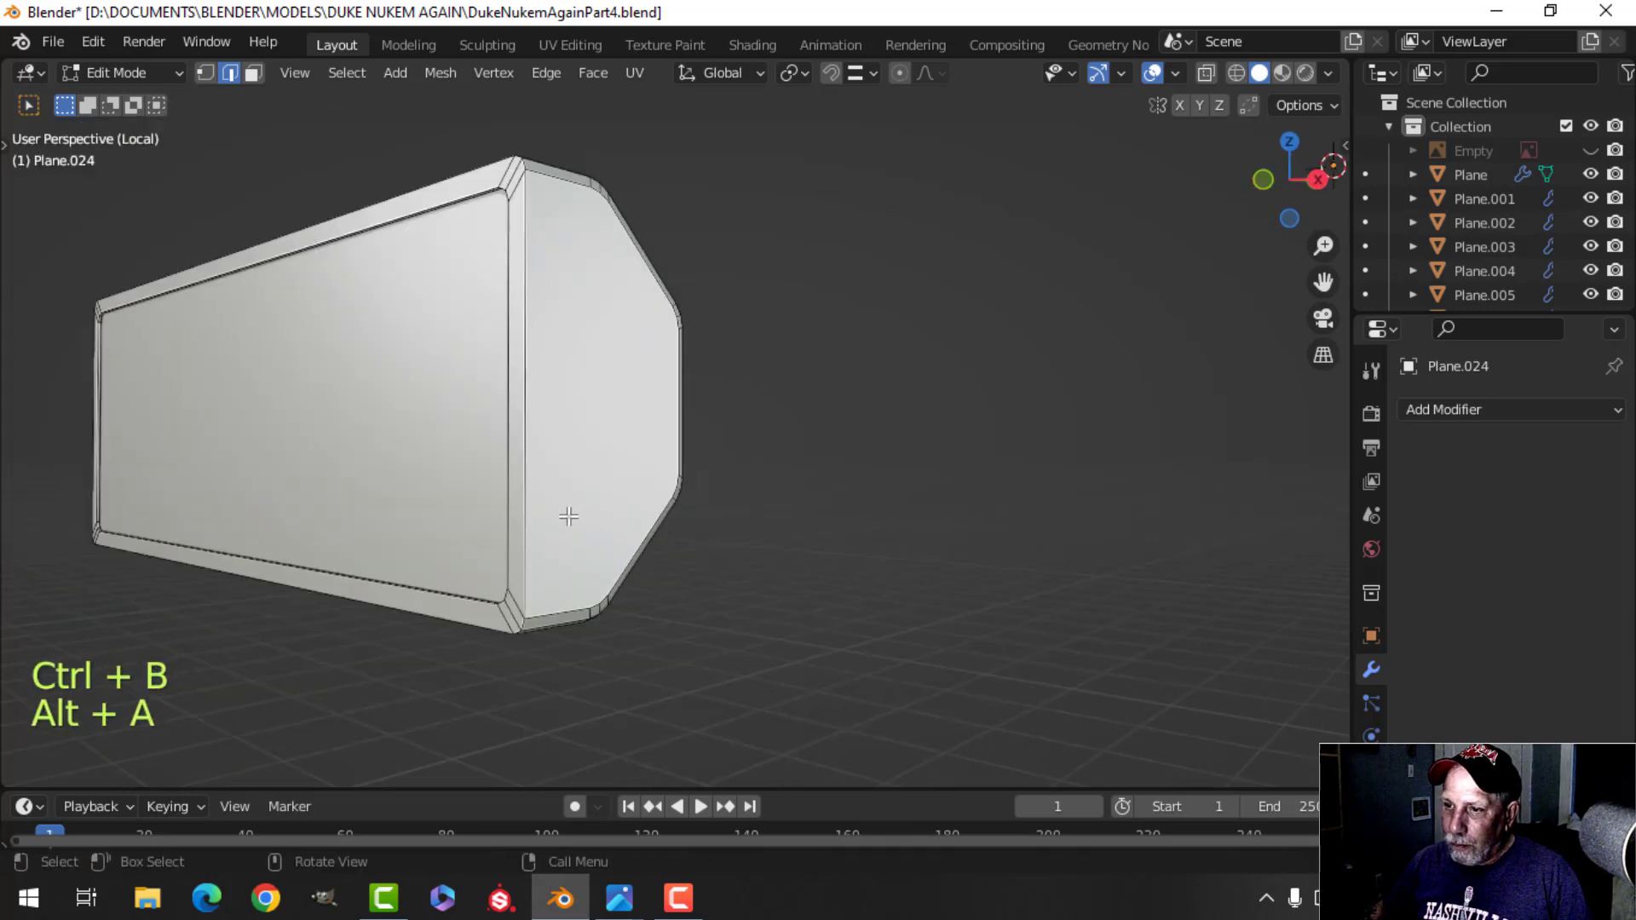
# Bevel the outer edge loop around the block's front frame.
pyautogui.keyDown('alt'); pyautogui.keyDown('shift'); pyautogui.click(535, 417); pyautogui.keyUp('shift'); pyautogui.keyUp('alt')
pyautogui.moveTo(537, 418); pyautogui.dragTo(547, 460, button='middle')
pyautogui.scroll(2, 692, 477)
pyautogui.hotkey('ctrl', 'b')
pyautogui.click(749, 475)
pyautogui.hotkey('alt', 'a')
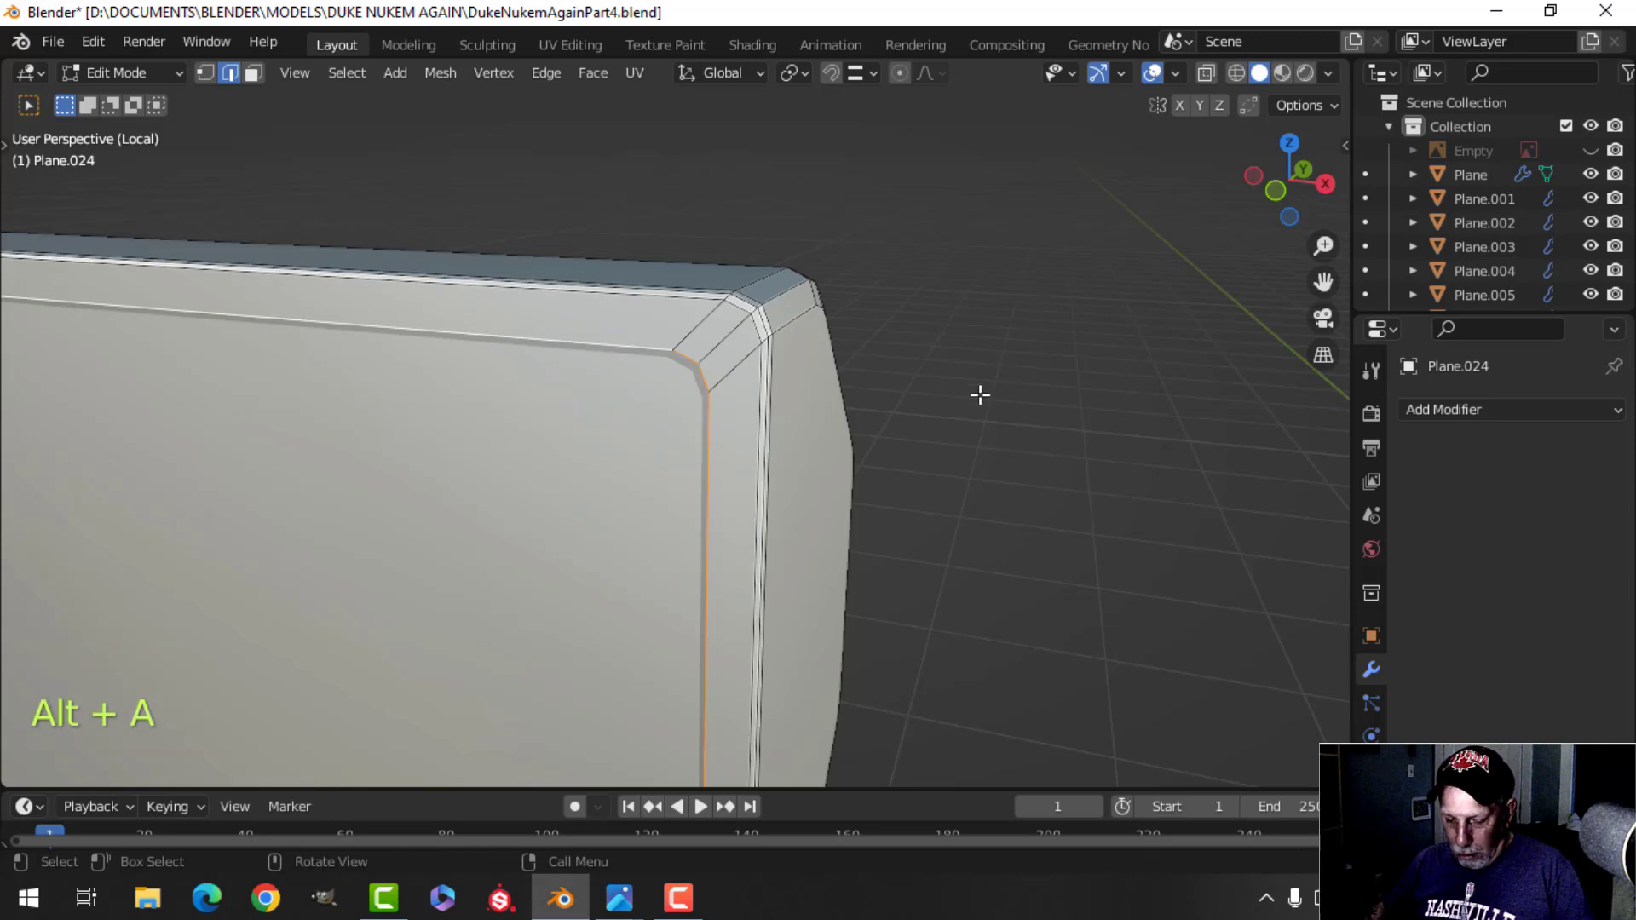
# Bevel the edge loop around the recessed light panel and inset the panel face slightly.
pyautogui.hotkey('ctrl', 'b')
pyautogui.click(1012, 388)
pyautogui.scroll(-2, 984, 403)
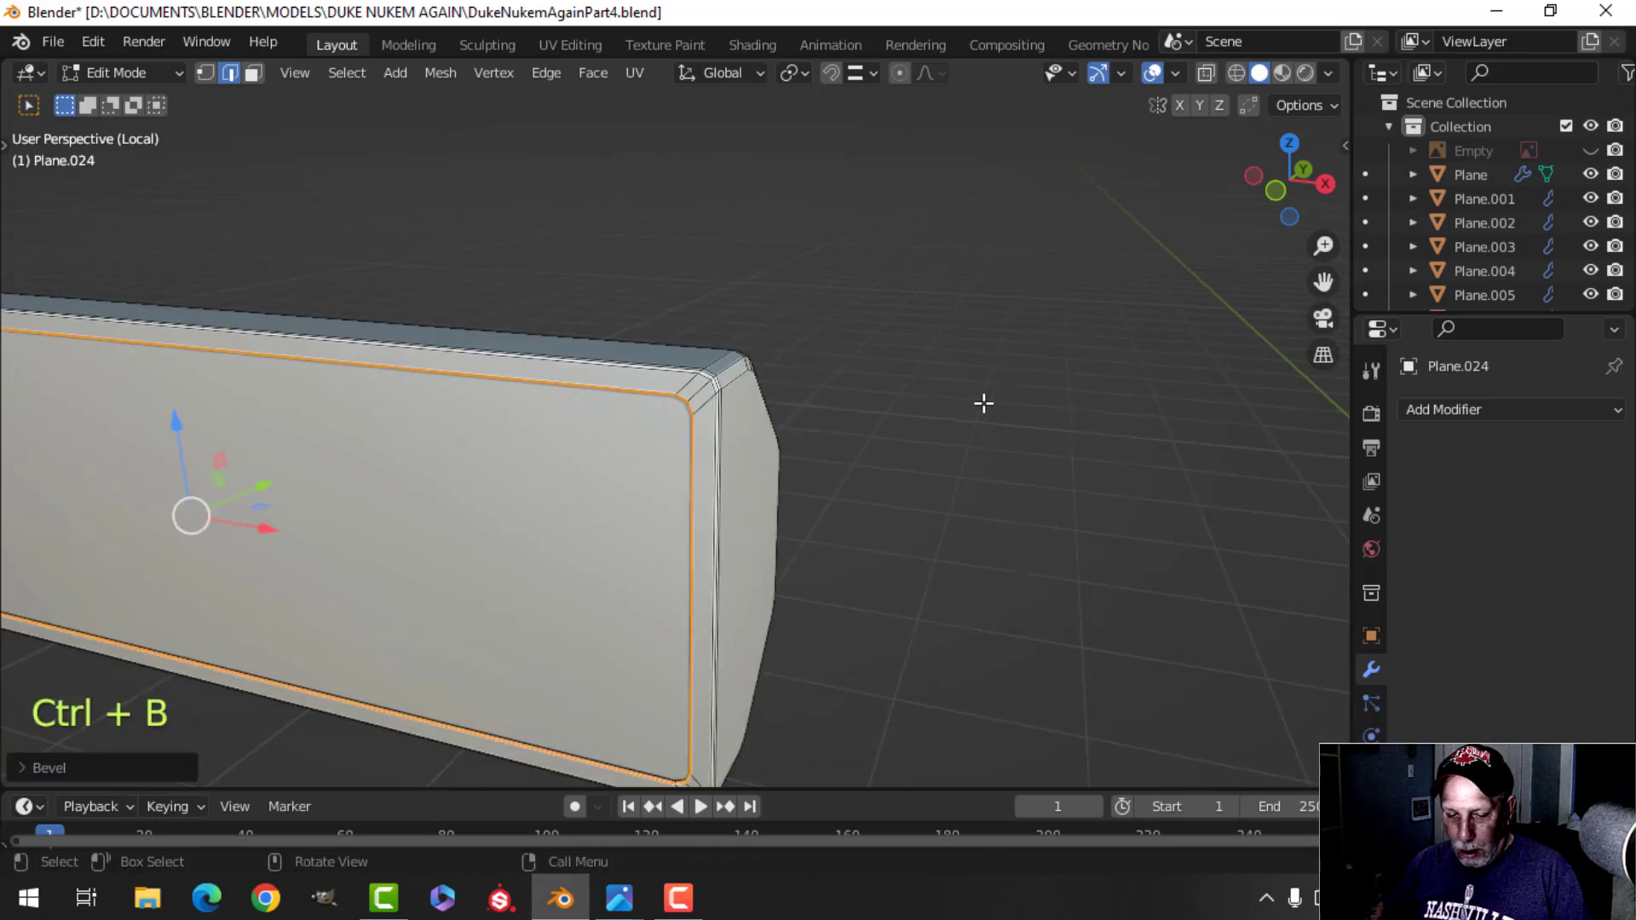
pyautogui.press('3')
pyautogui.moveTo(503, 501); pyautogui.dragTo(631, 491, button='middle')
pyautogui.press('i')
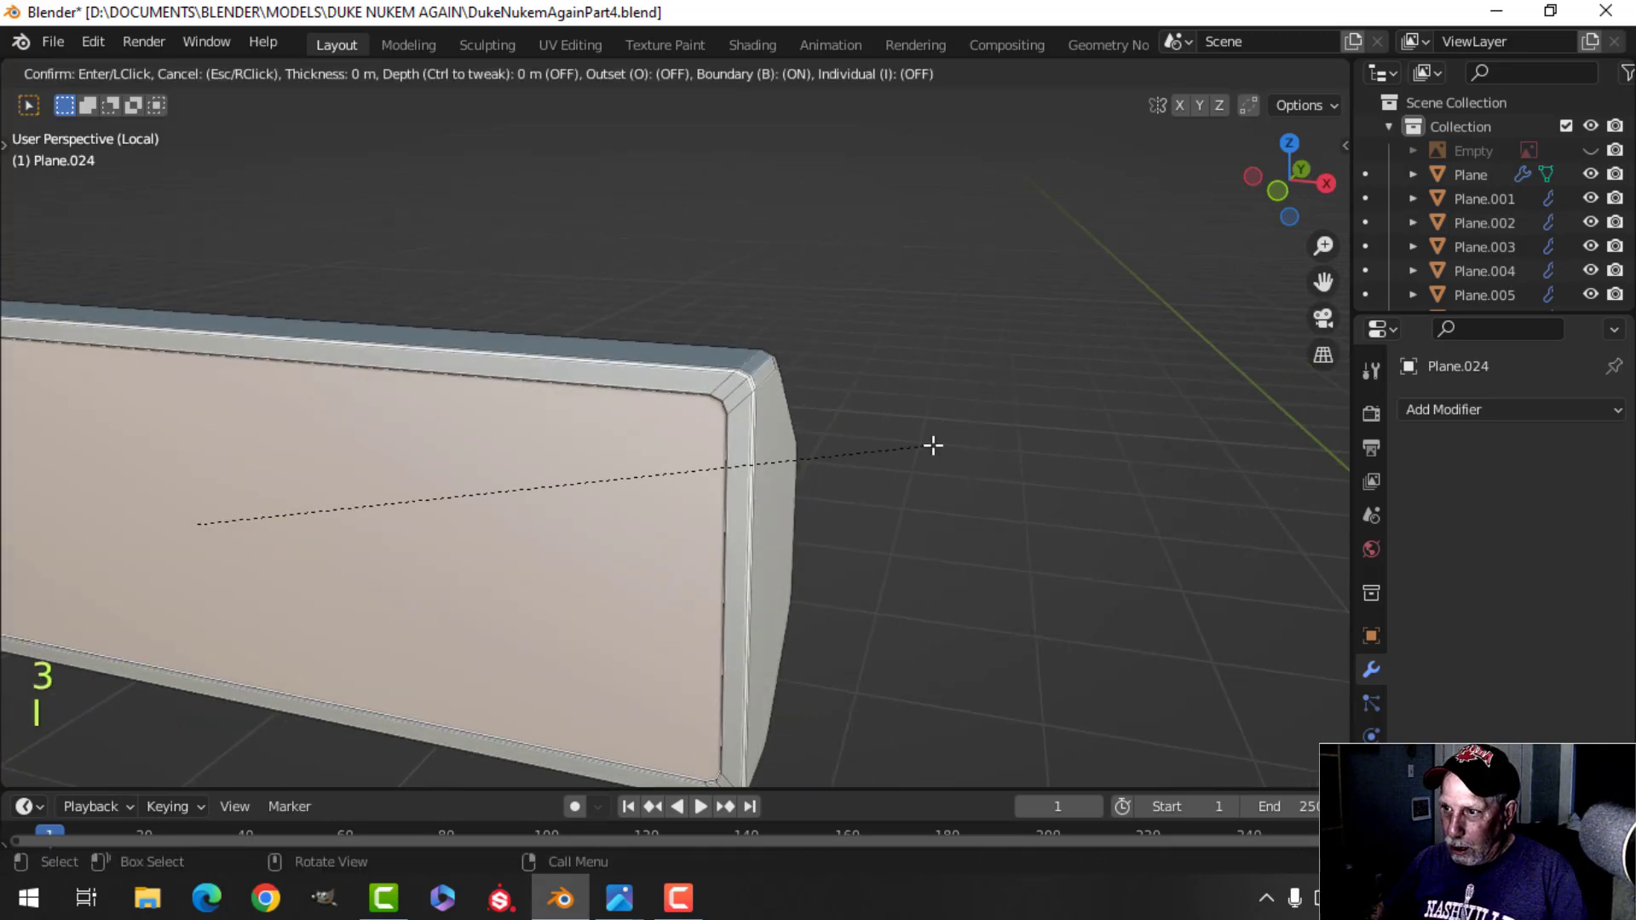
pyautogui.click(906, 446)
# Return to Object Mode and add a Mirror modifier on the X axis to the light block.
pyautogui.press('Tab')
pyautogui.scroll(-4, 784, 500)
pyautogui.moveTo(784, 499); pyautogui.dragTo(555, 545, button='middle')
pyautogui.hotkey('alt', 'a')
pyautogui.scroll(-2, 553, 545)
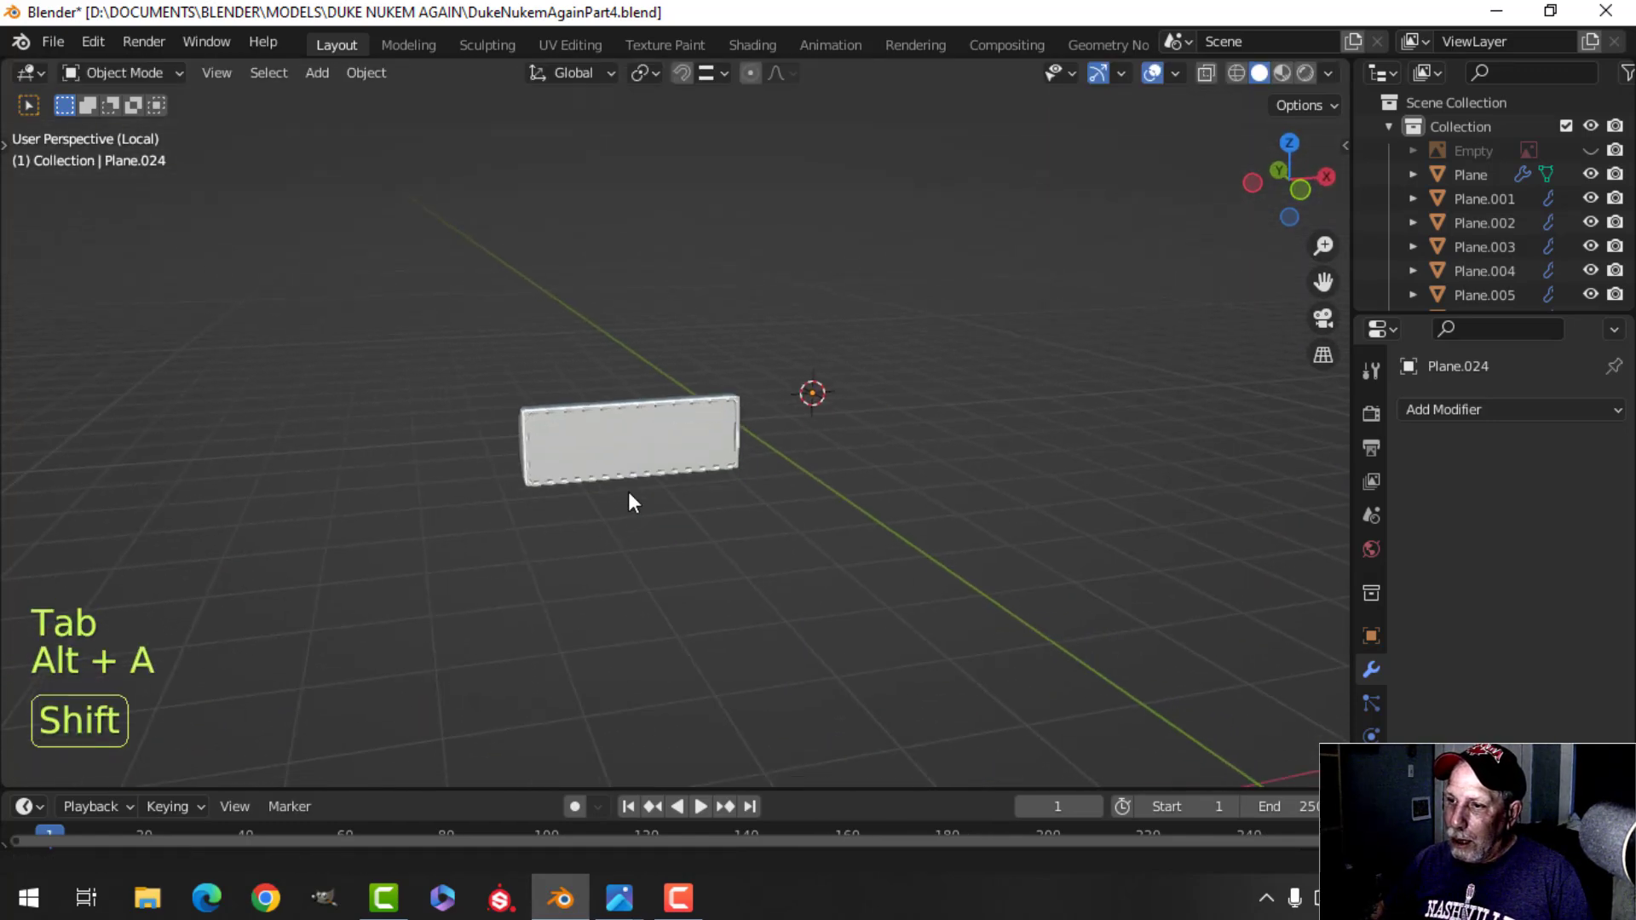
pyautogui.moveTo(629, 501); pyautogui.dragTo(743, 511, button='middle')
pyautogui.keyDown('shift'); pyautogui.click(666, 442); pyautogui.keyUp('shift')
pyautogui.click(1428, 418)
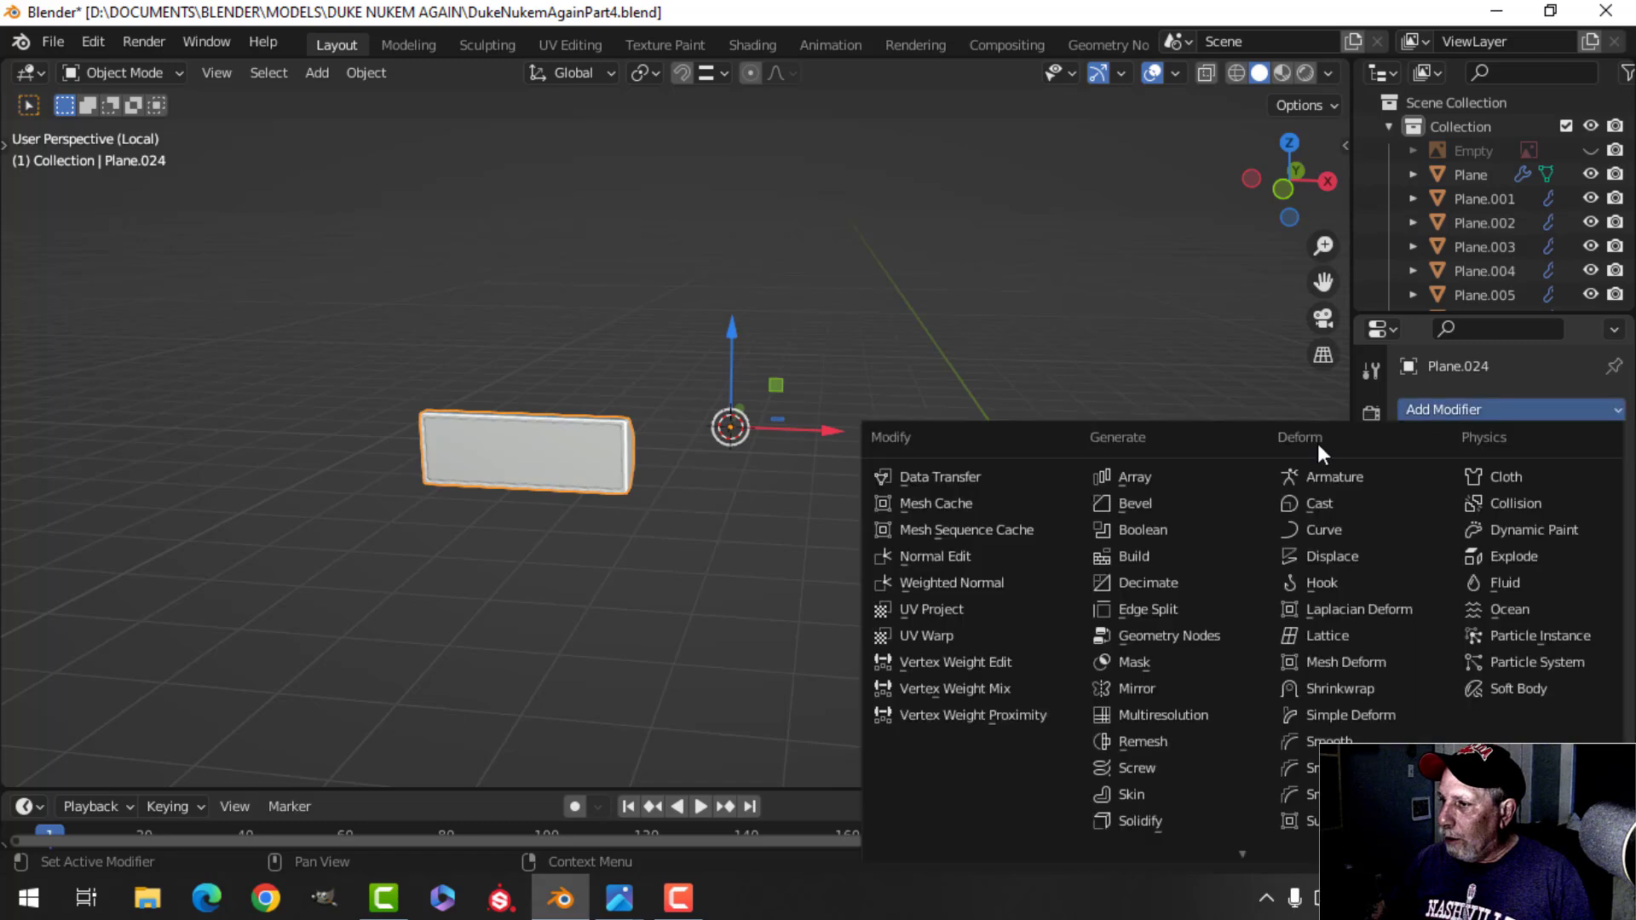
pyautogui.click(1140, 690)
# Move the block's whole mesh along X toward its mirrored copy to narrow the gap between the two lights.
pyautogui.moveTo(1065, 635); pyautogui.dragTo(939, 585, button='middle')
pyautogui.press('Tab')
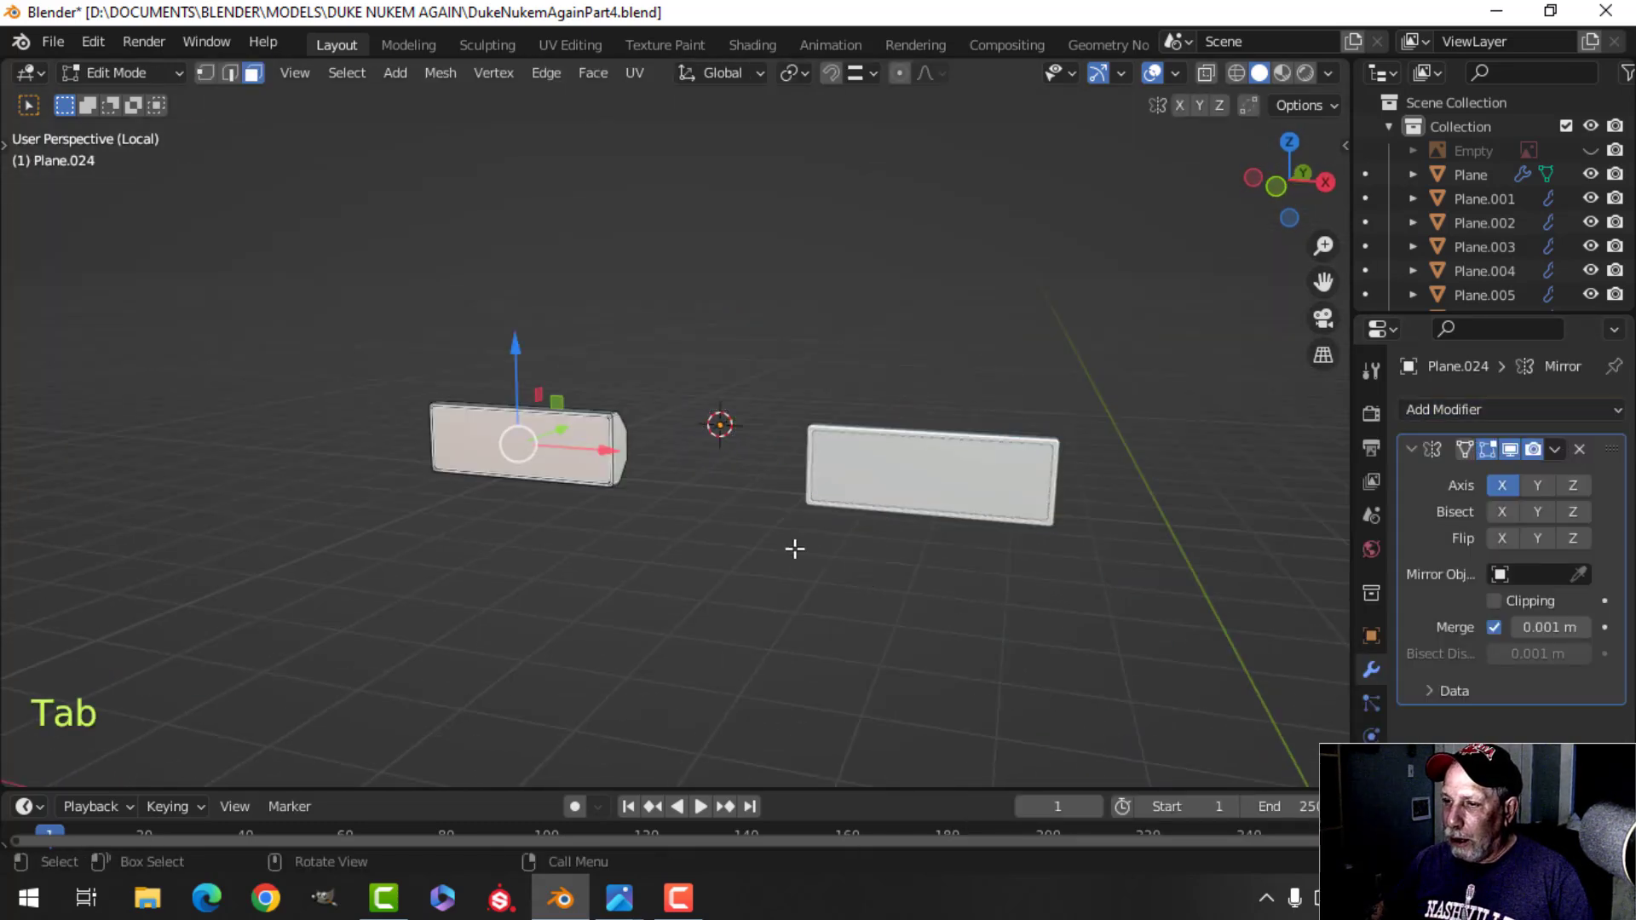
pyautogui.press('a')
pyautogui.scroll(-2, 703, 534)
pyautogui.keyDown('shift'); pyautogui.moveTo(703, 534); pyautogui.dragTo(810, 562, button='middle'); pyautogui.keyUp('shift')
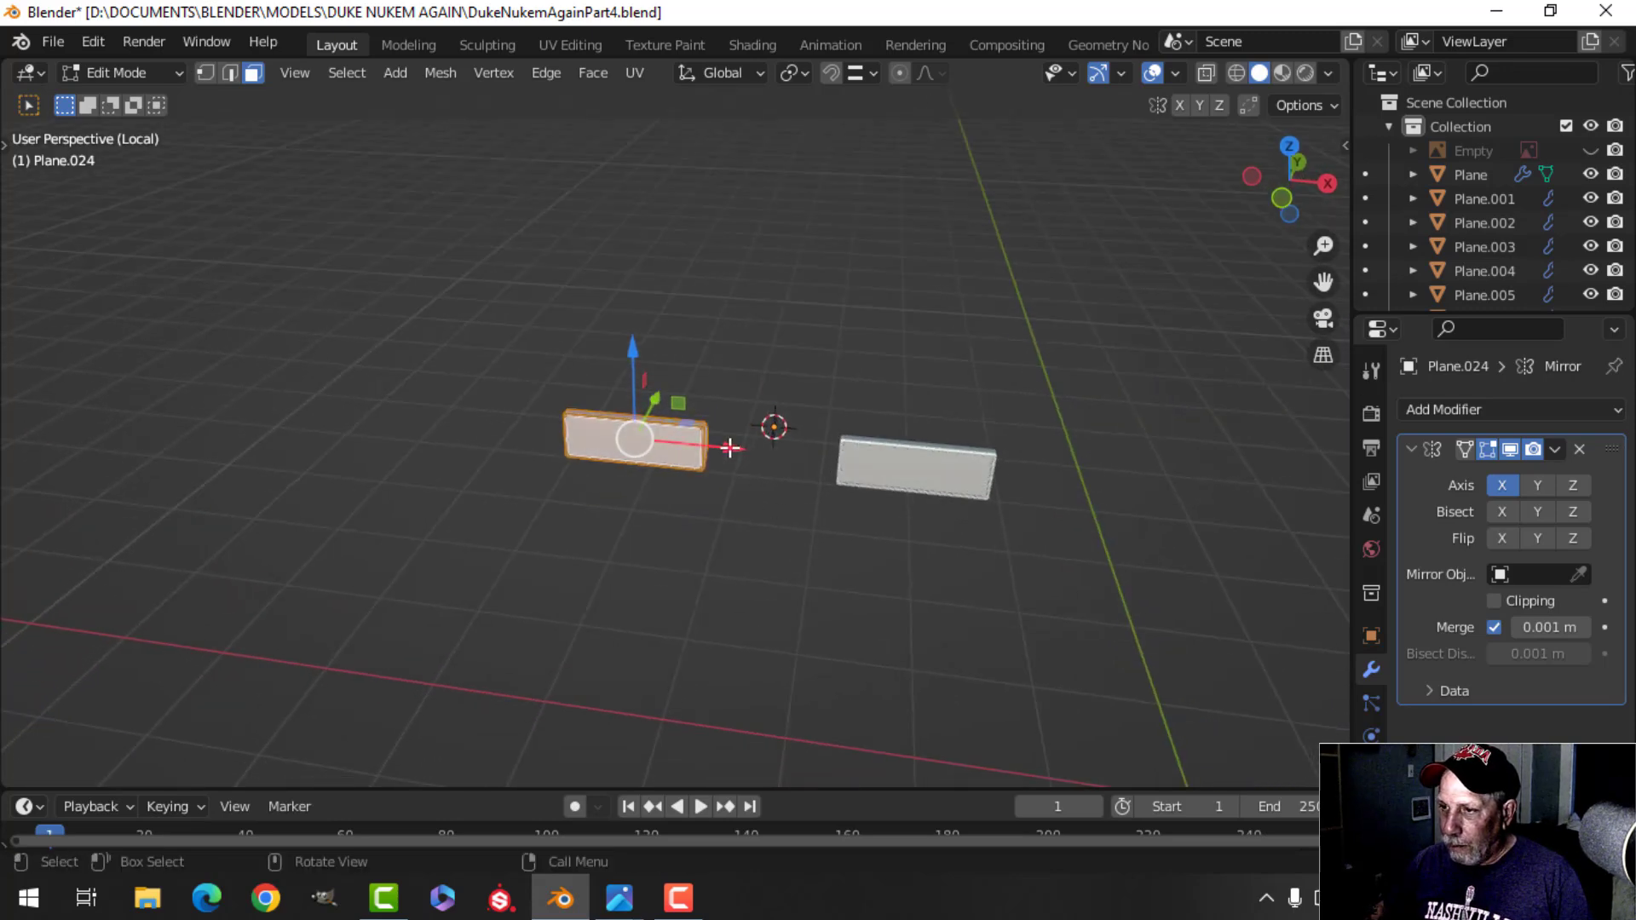
pyautogui.moveTo(730, 447); pyautogui.dragTo(781, 442)
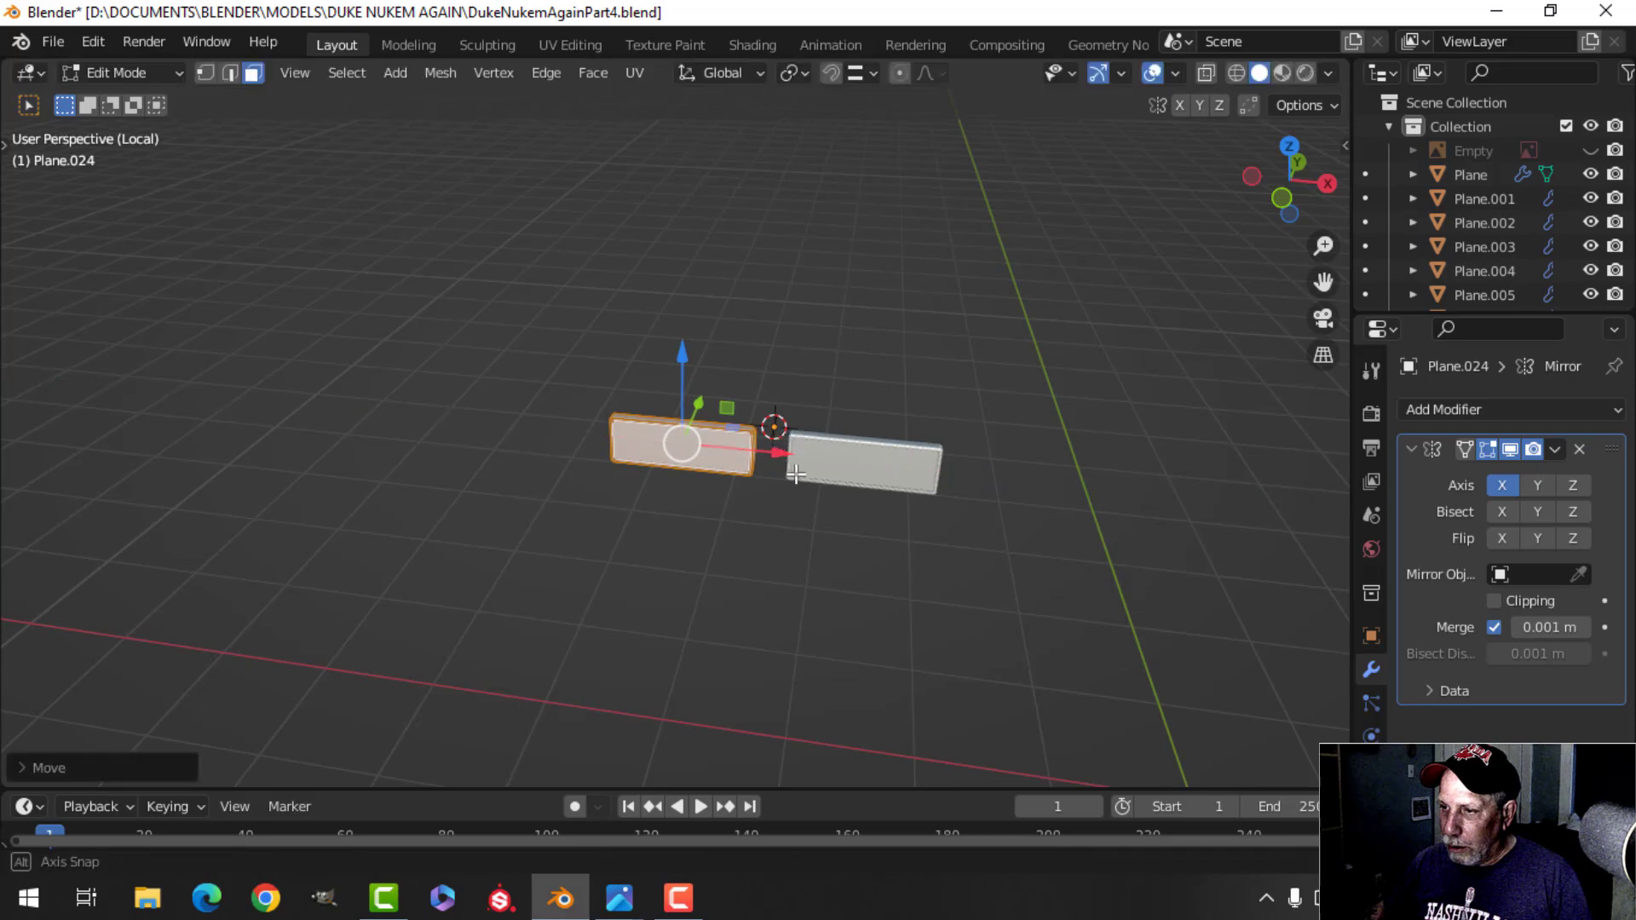
# Check the light angles in courtyard.jpg and tilt the block about 20° around the global X axis.
pyautogui.moveTo(781, 441); pyautogui.dragTo(668, 804, button='middle')
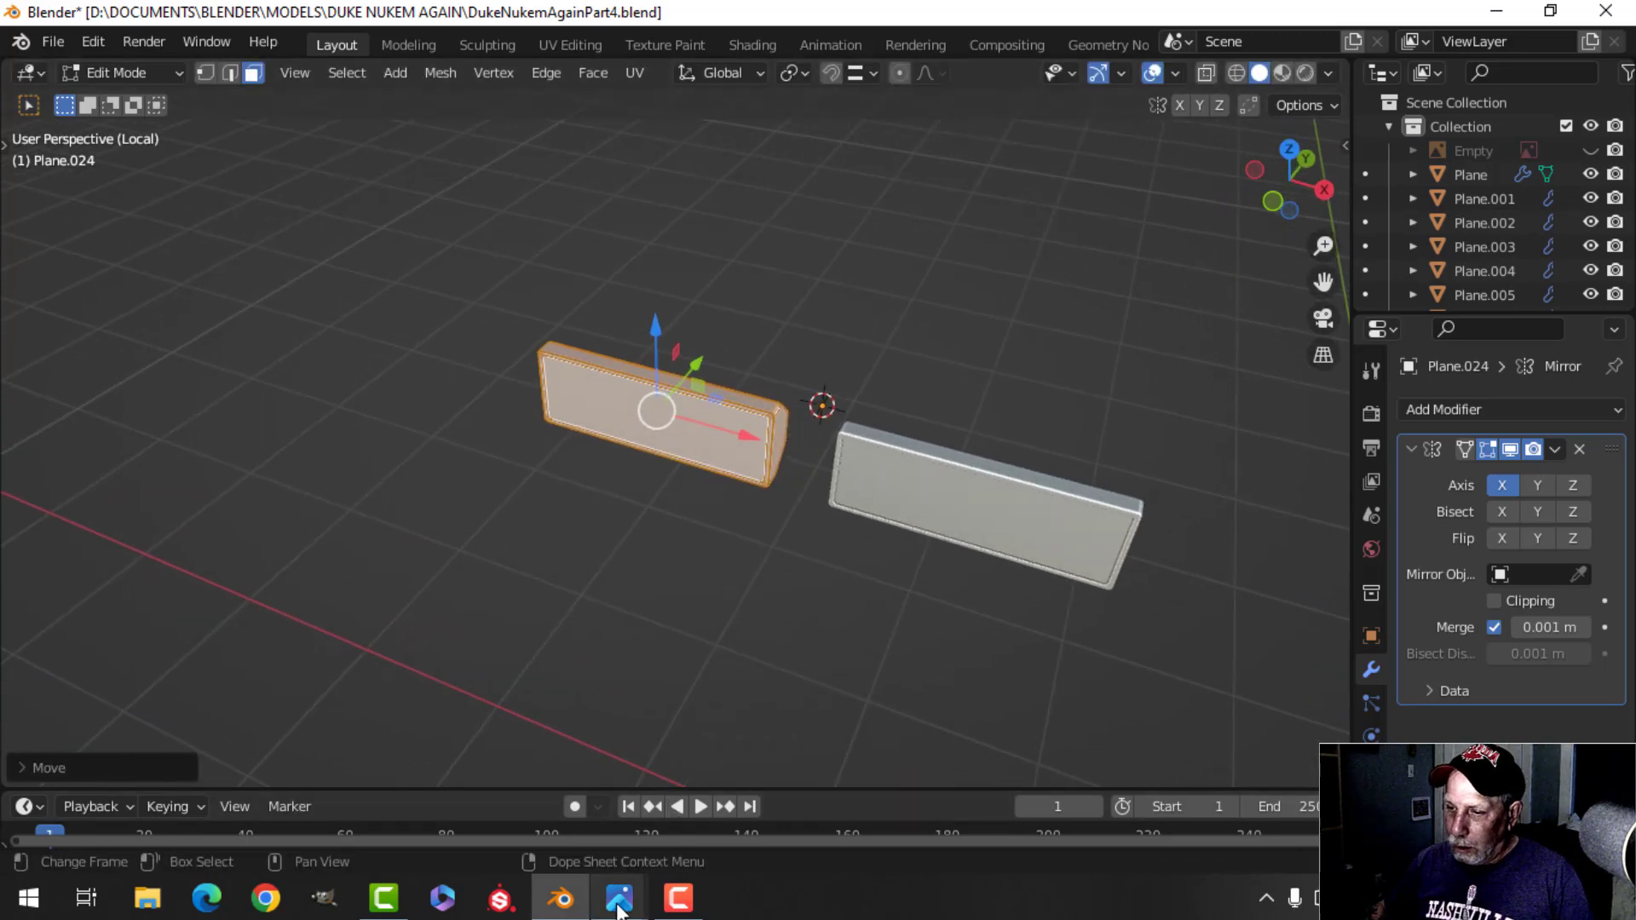
pyautogui.moveTo(619, 908)
pyautogui.click(631, 784)
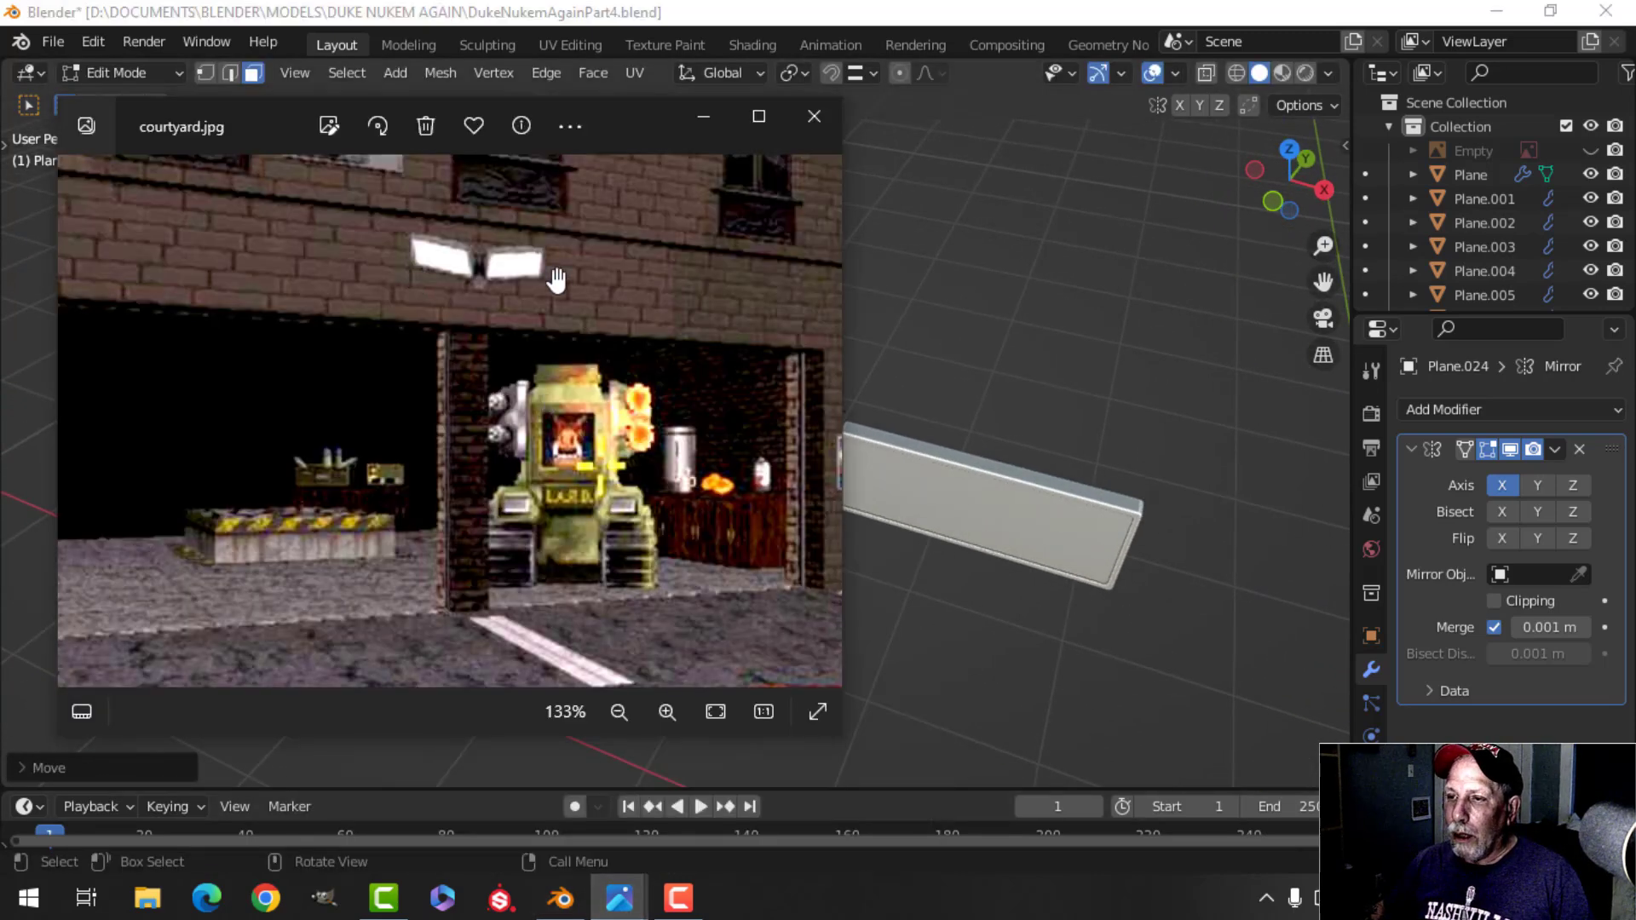
pyautogui.click(576, 903)
pyautogui.press('r')
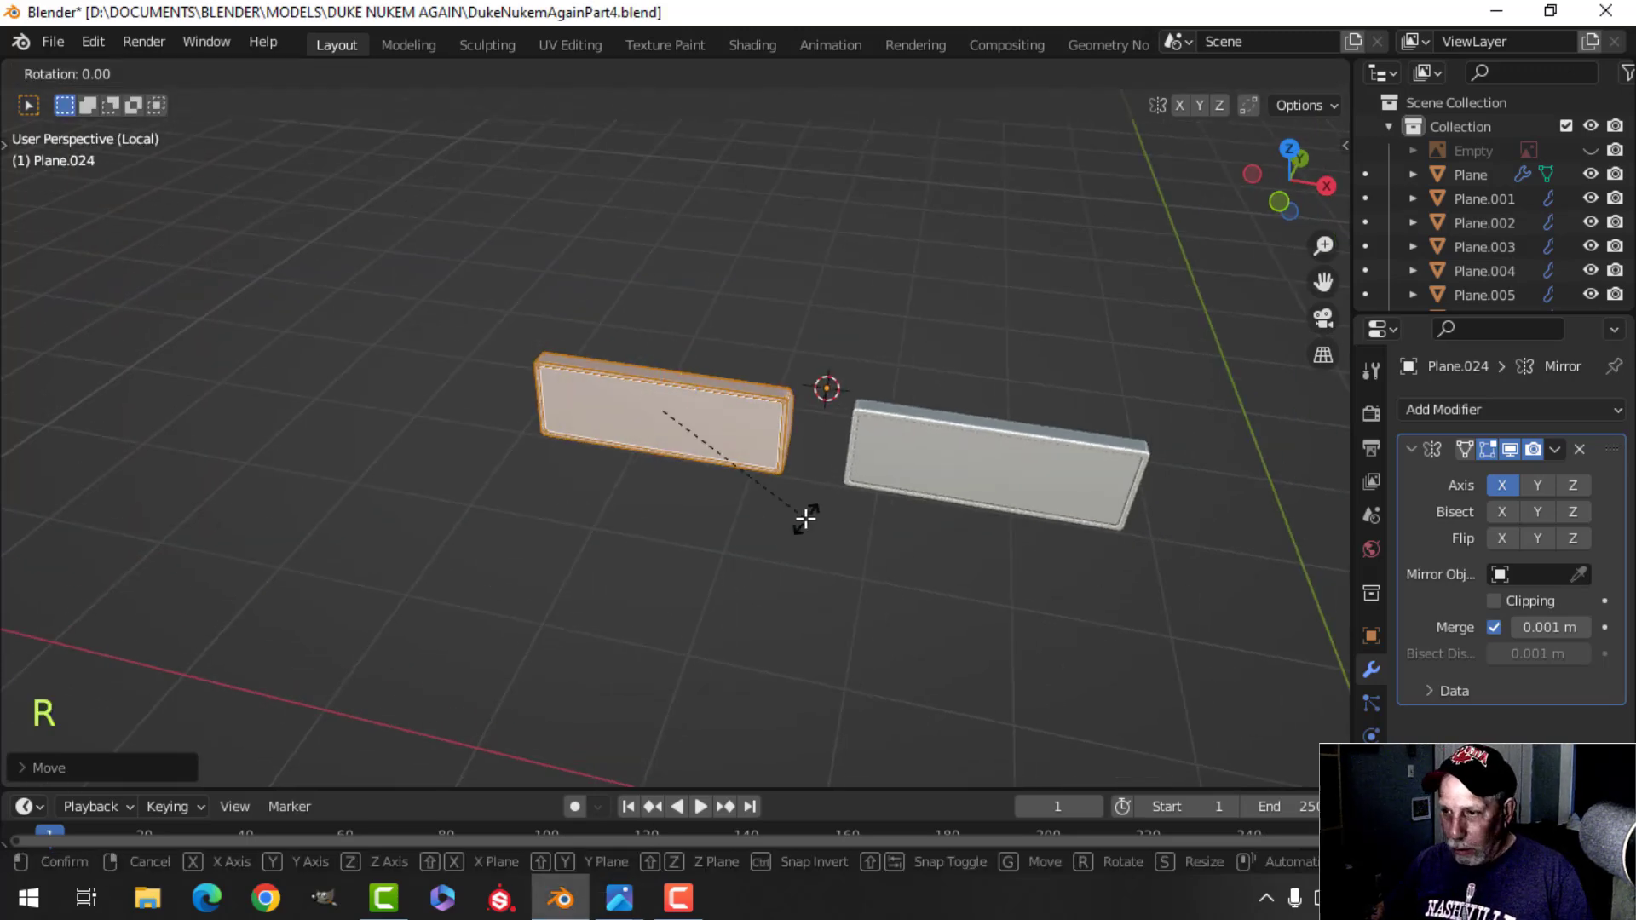
pyautogui.press('x')
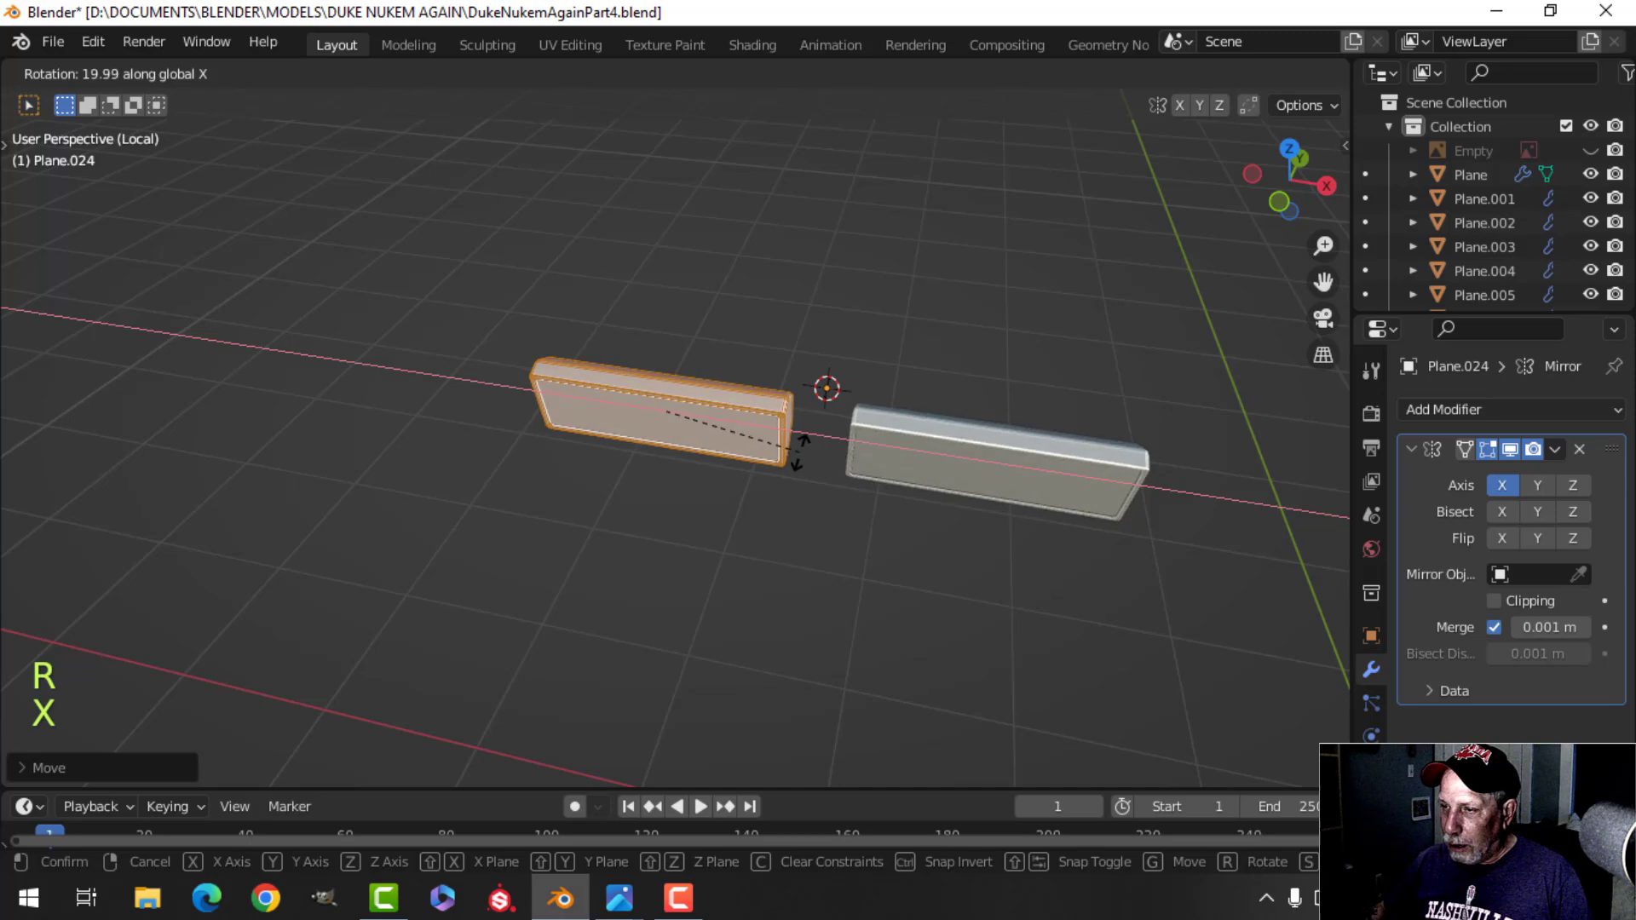
pyautogui.click(799, 452)
# From the top view, rotate the block about -12° around the global Z axis so the mirrored lights angle apart.
pyautogui.press('KP_7')
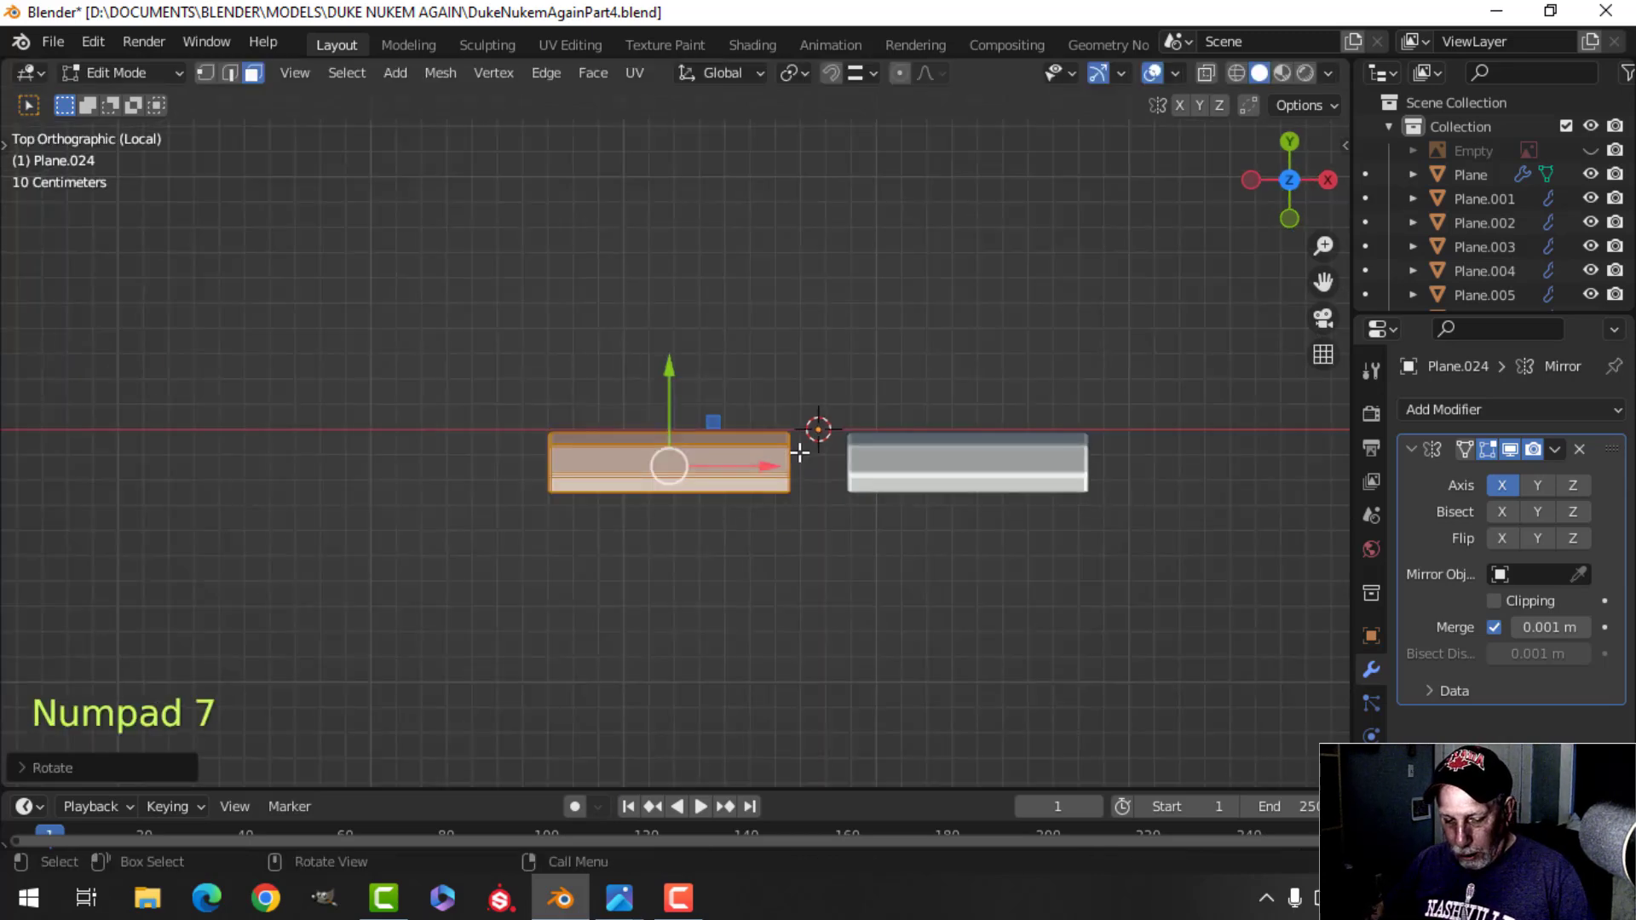
pyautogui.press('r')
pyautogui.press('z')
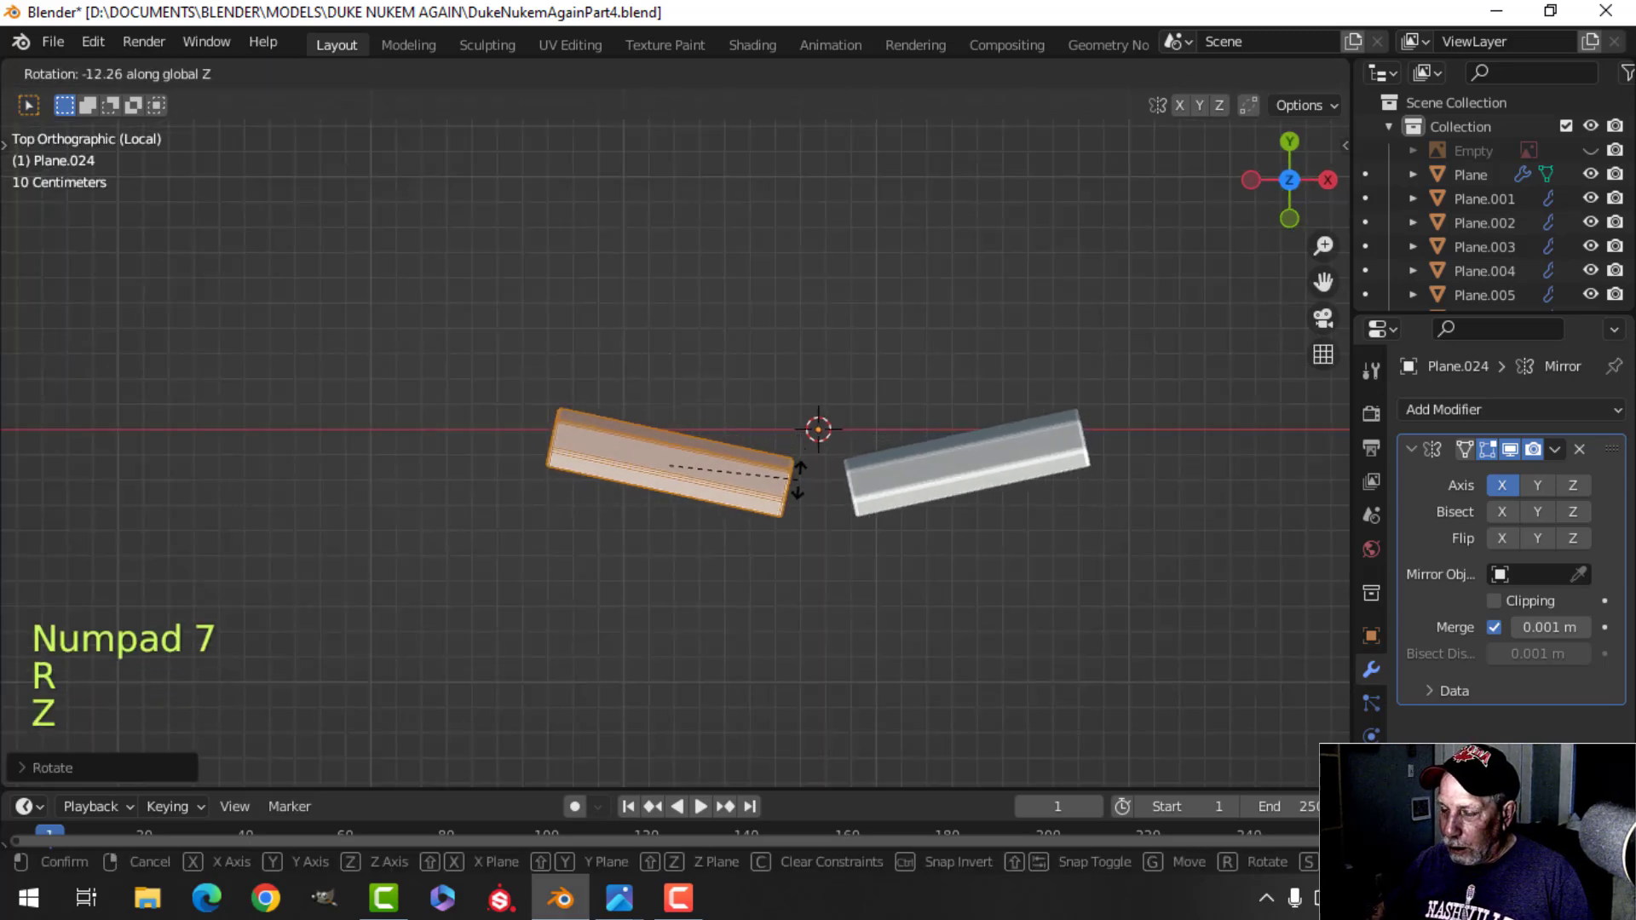
pyautogui.click(799, 480)
pyautogui.moveTo(799, 480); pyautogui.dragTo(741, 497, button='middle')
pyautogui.press('Tab')
pyautogui.hotkey('alt', 'a')
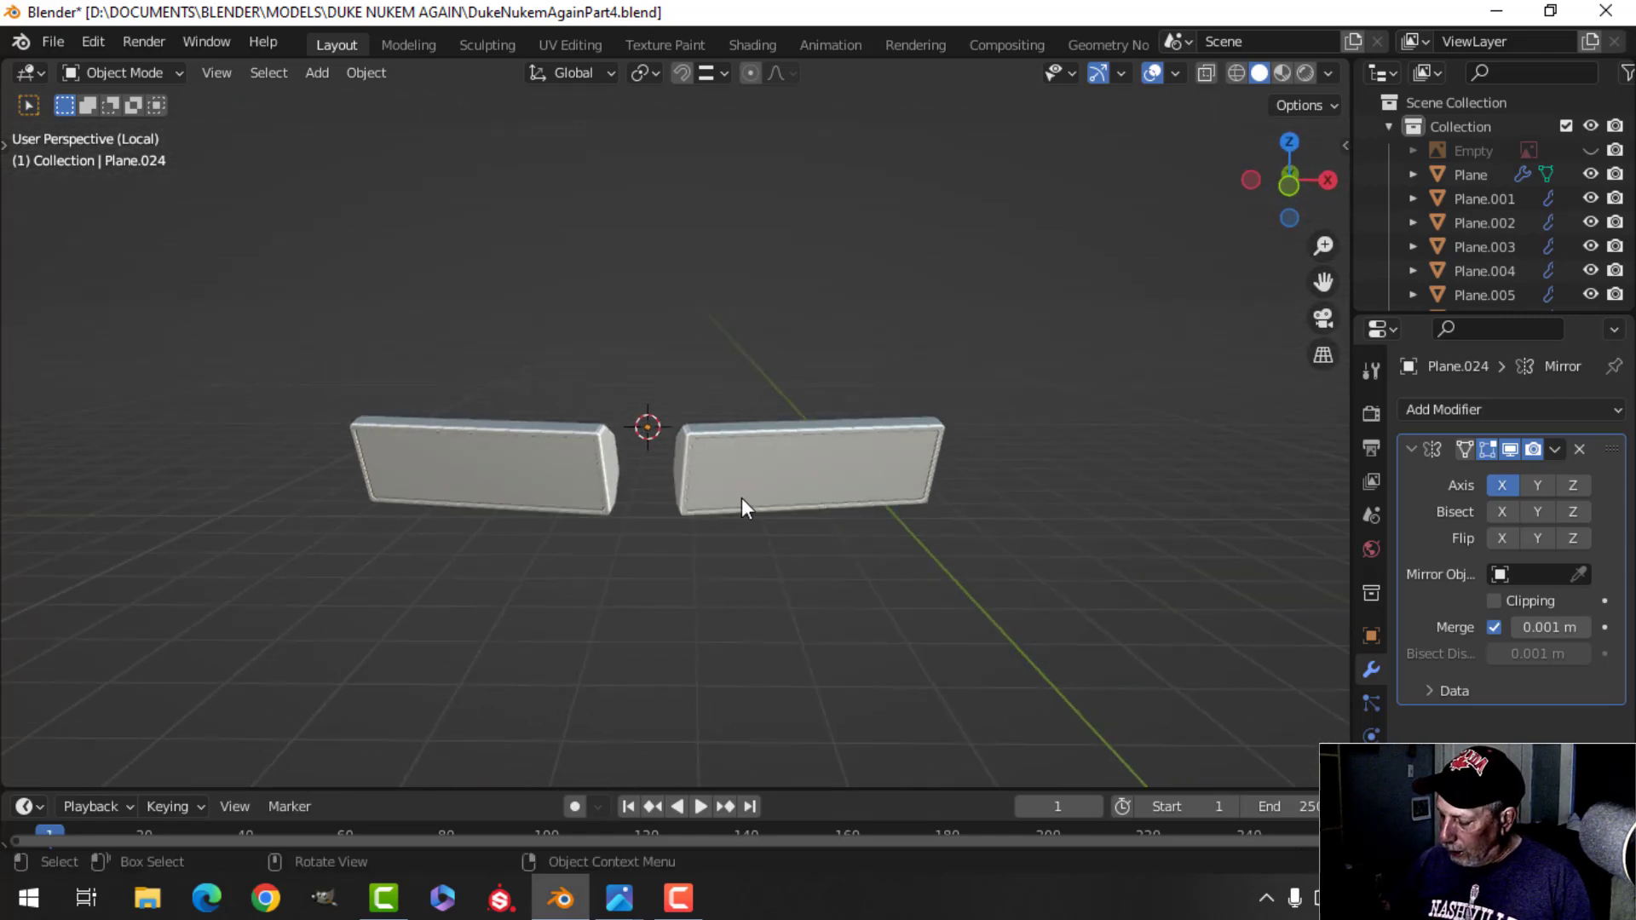
# Add a UV sphere with 16 segments at the 3D cursor between the two lights.
pyautogui.press('KP_1')
pyautogui.hotkey('shift', 'a')
pyautogui.moveTo(652, 358)
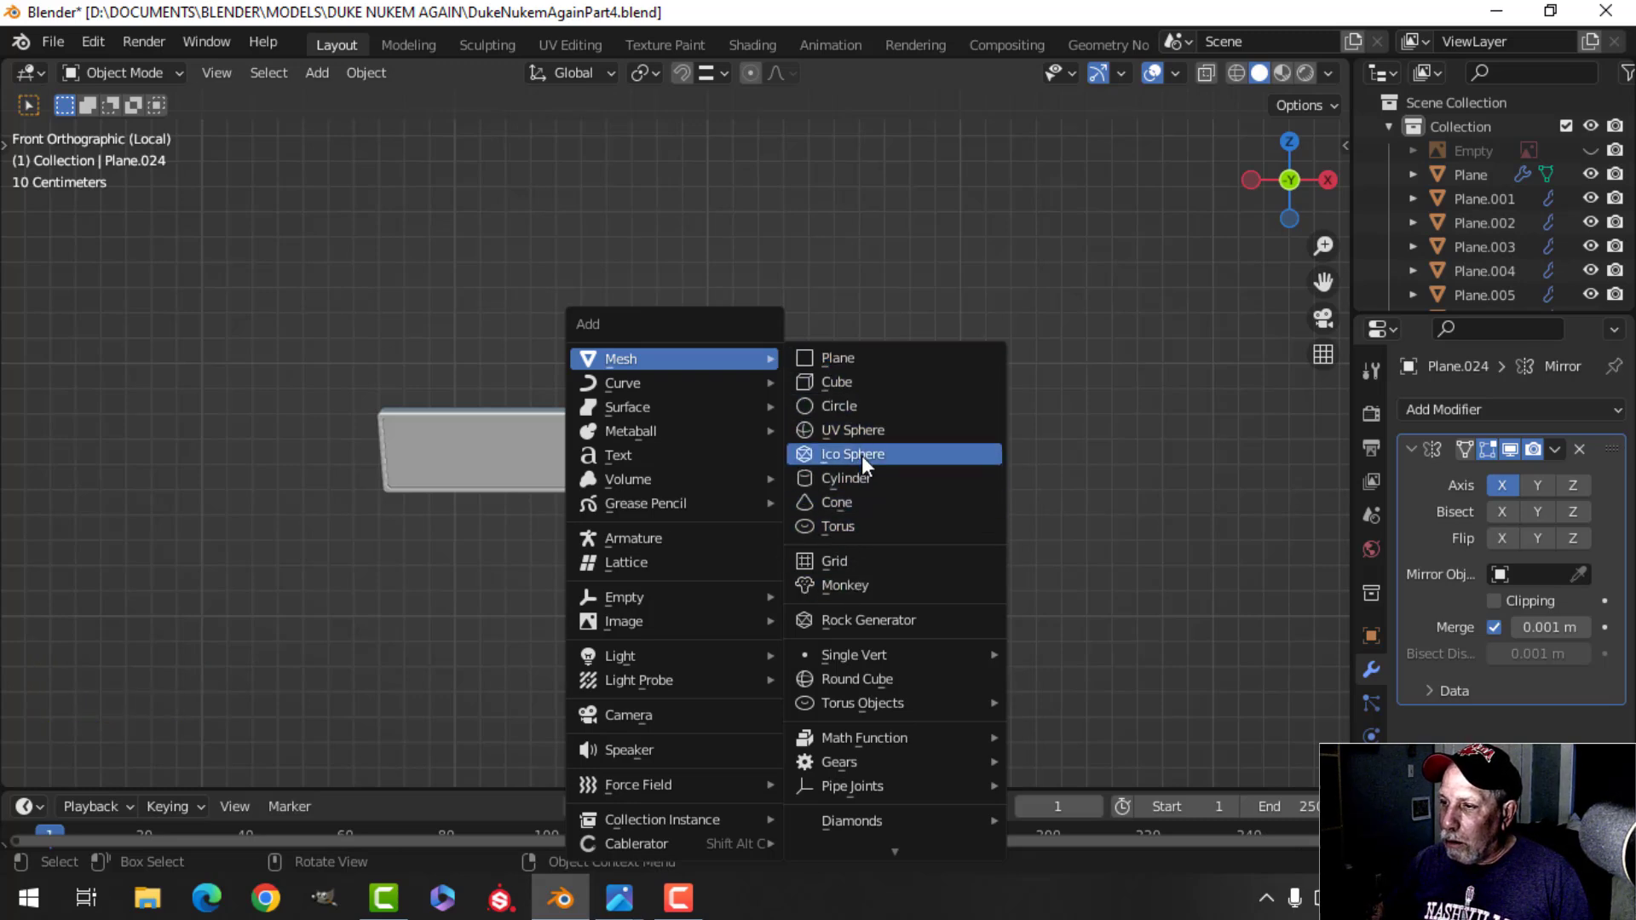
pyautogui.click(861, 428)
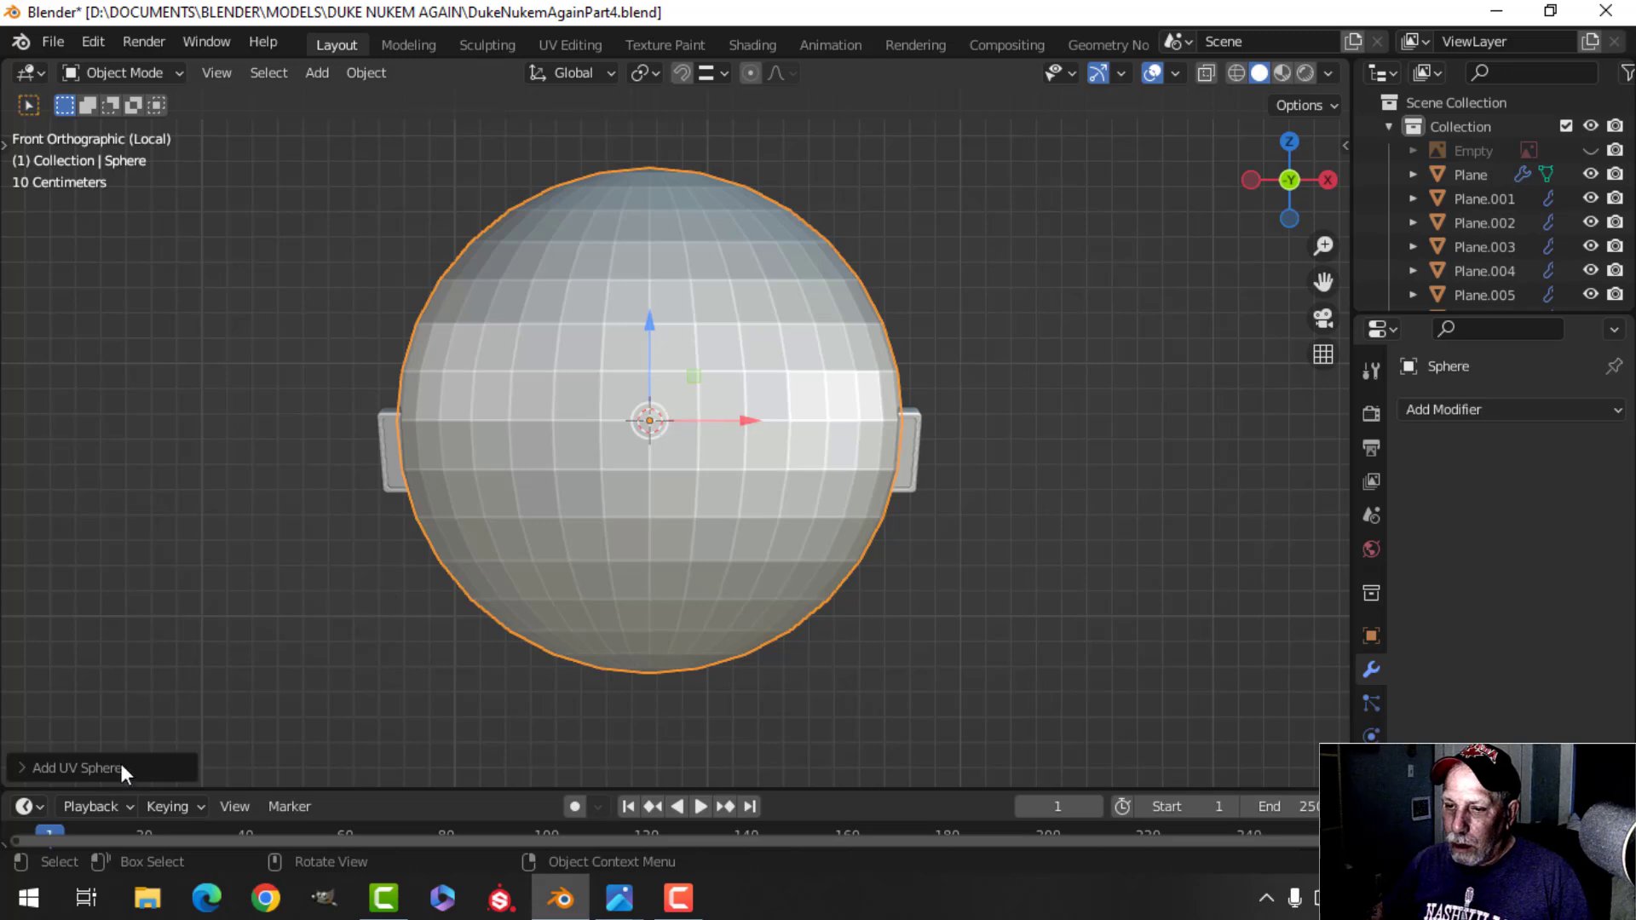
pyautogui.click(94, 768)
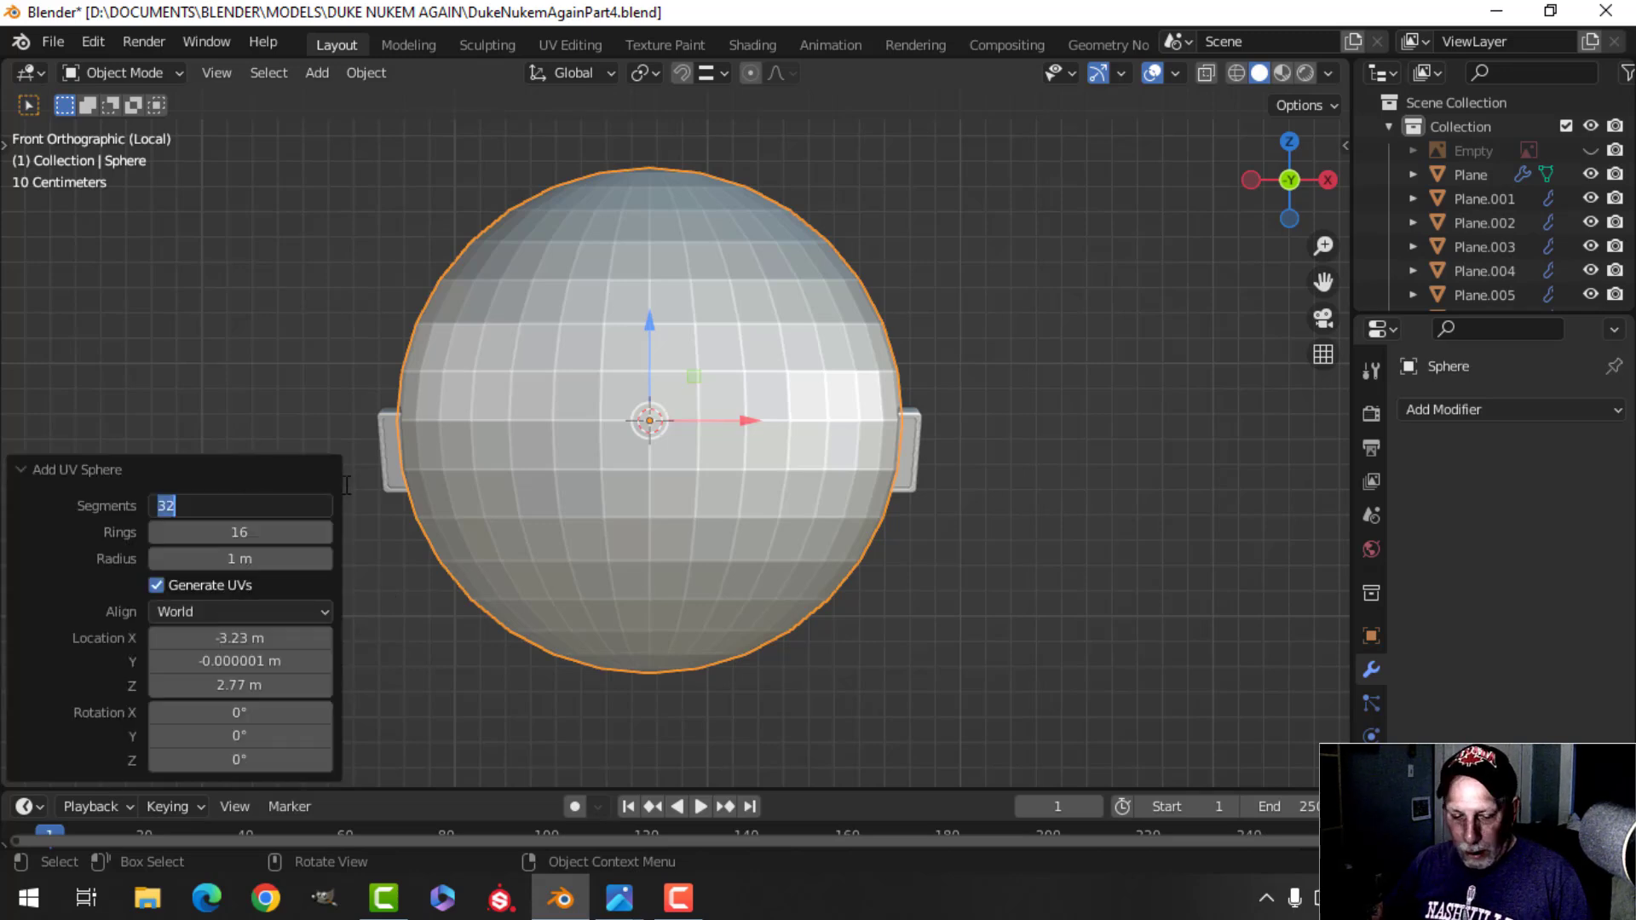
pyautogui.press('Tab')
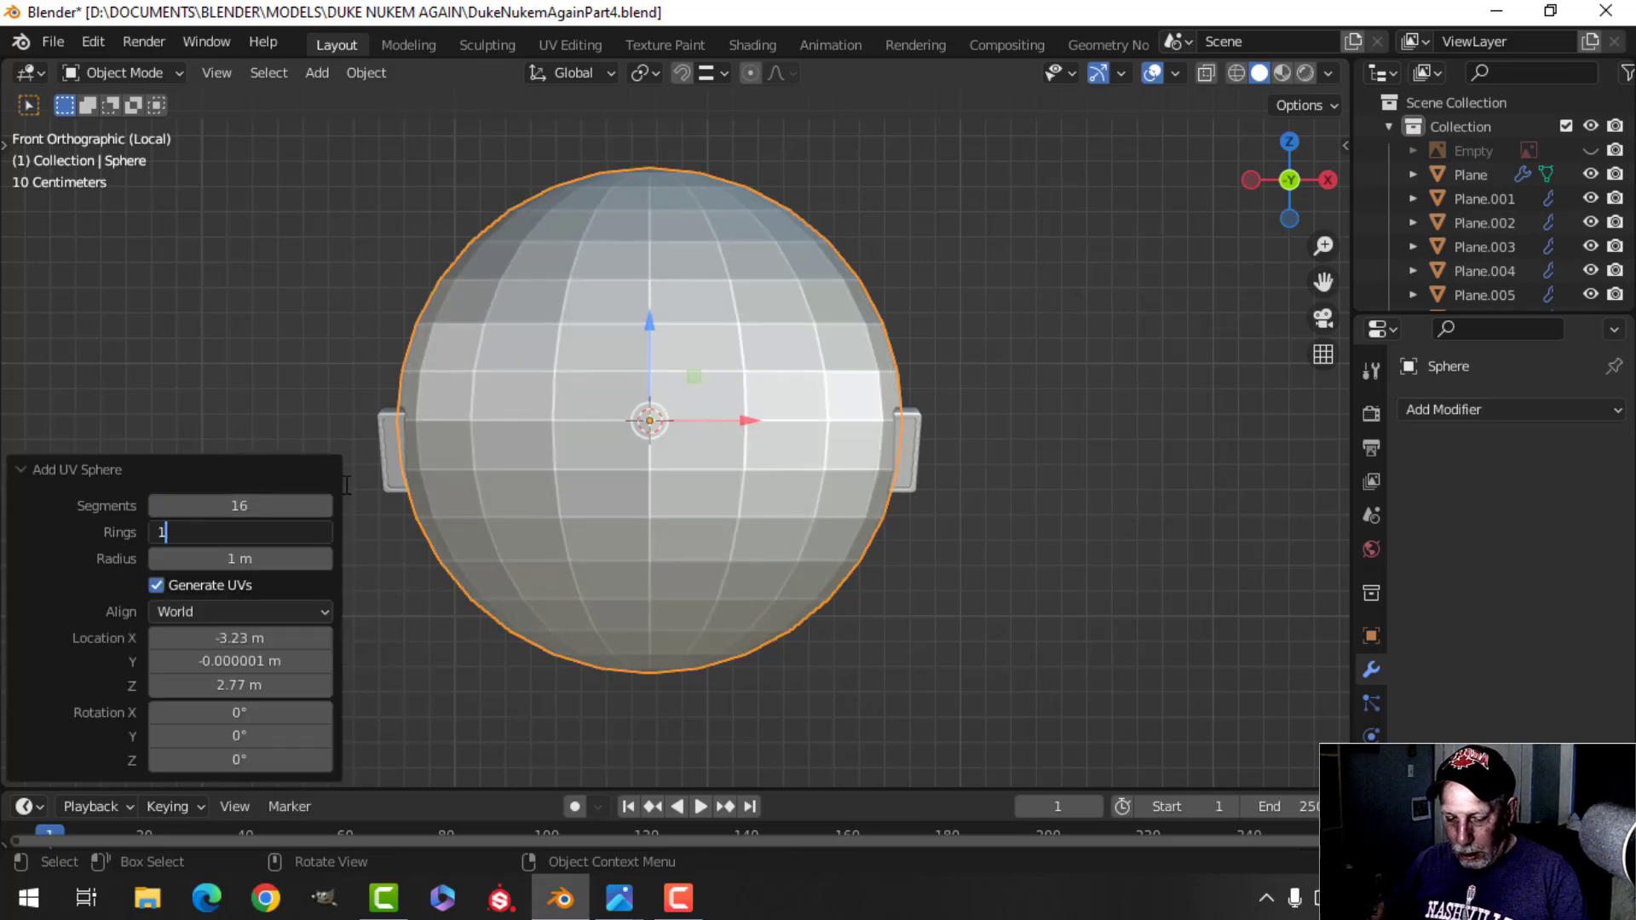
# Scale the sphere's mesh to about 0.259 and rotate it around the X axis so its poles face front and back.
pyautogui.press('Tab')
pyautogui.press('s')
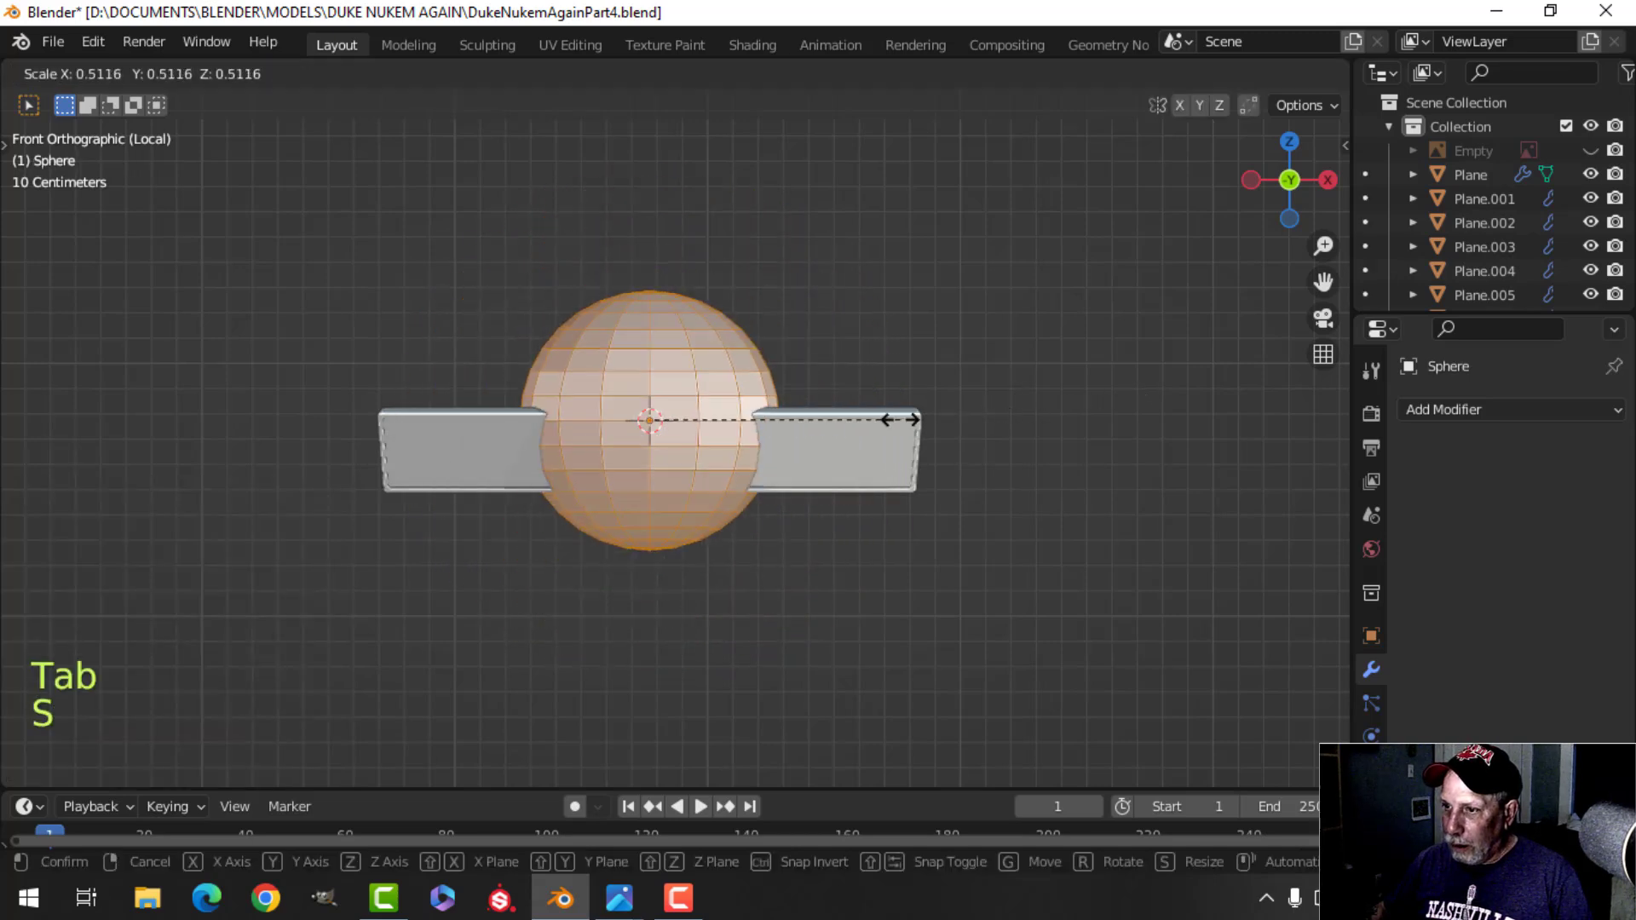
pyautogui.click(766, 451)
pyautogui.scroll(1, 766, 451)
pyautogui.write('r')
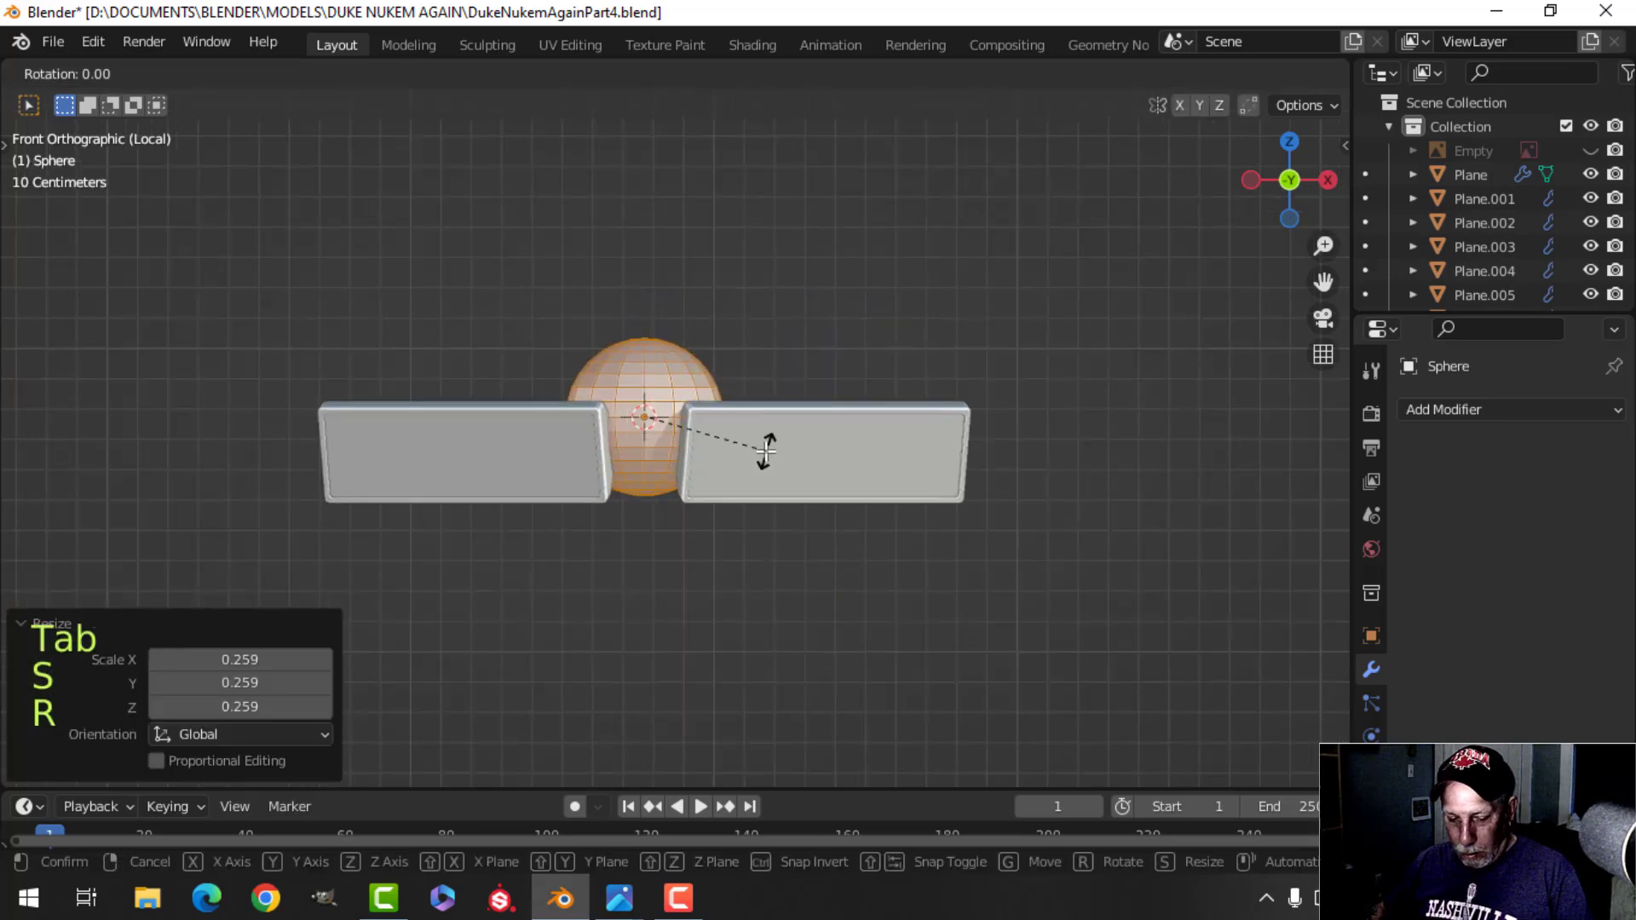
pyautogui.write('x0')
pyautogui.click(766, 452)
# Scale the sphere down a little more and move it back along Y, behind the lights.
pyautogui.moveTo(815, 449); pyautogui.dragTo(646, 580, button='middle')
pyautogui.press('s')
pyautogui.click(796, 493)
pyautogui.moveTo(797, 493); pyautogui.dragTo(720, 460, button='middle')
pyautogui.moveTo(703, 393); pyautogui.dragTo(755, 381)
pyautogui.scroll(2, 787, 439)
pyautogui.hotkey('alt', 'a')
pyautogui.moveTo(789, 442); pyautogui.dragTo(825, 467, button='middle')
# From the right view in wireframe, delete the vertices of the sphere's rear half.
pyautogui.press('KP_1')
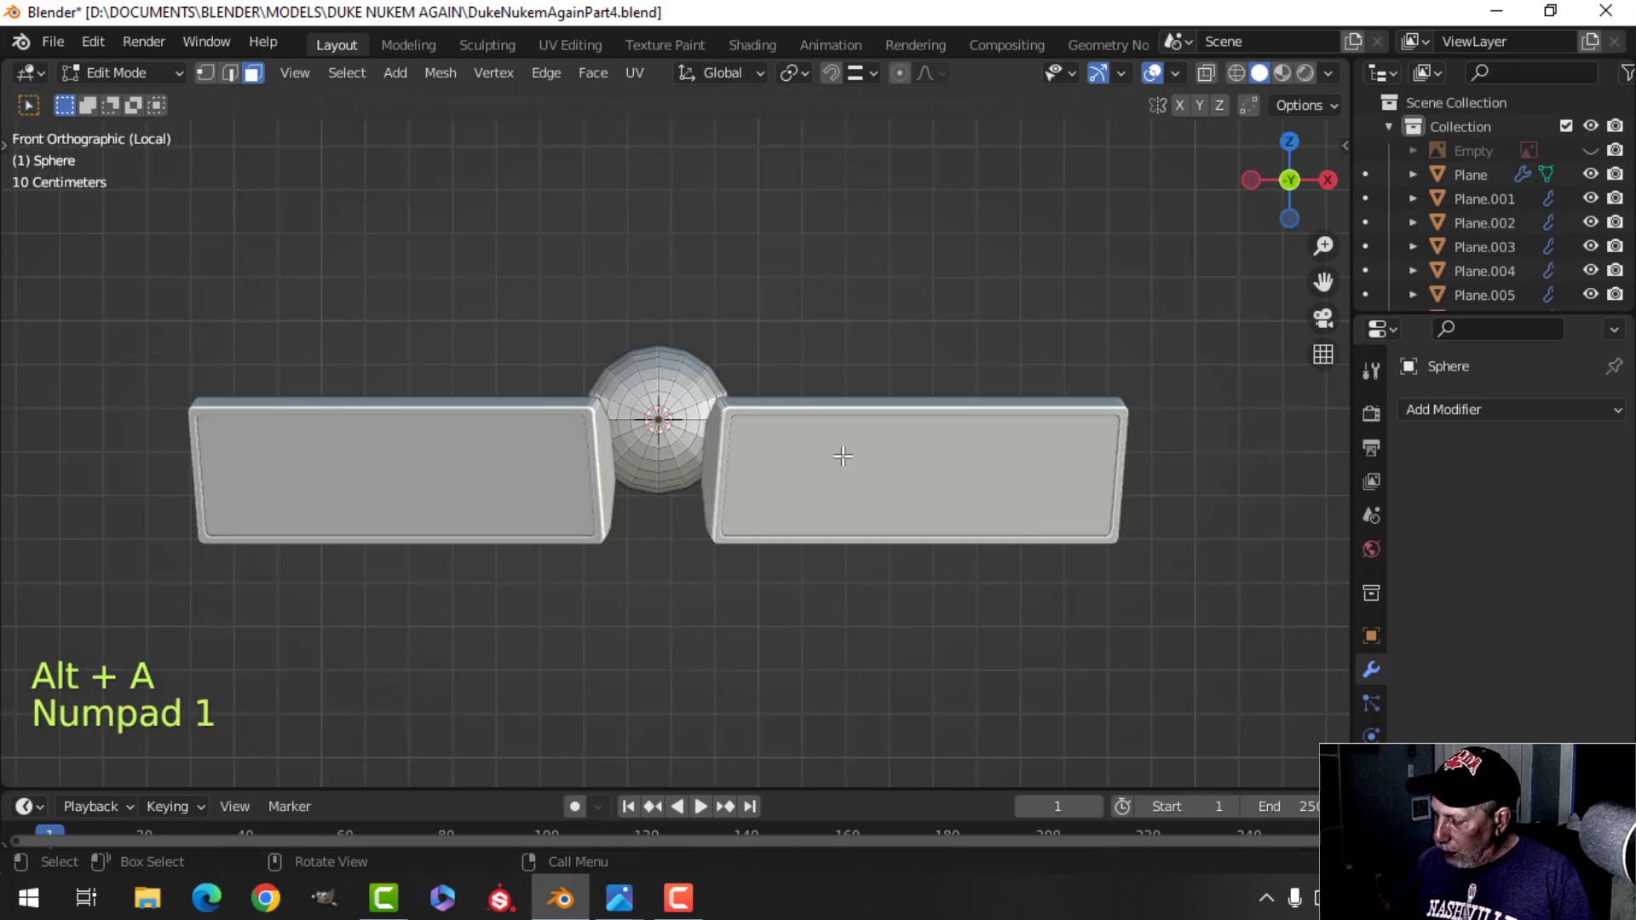
pyautogui.press('KP_3')
pyautogui.press('z')
pyautogui.click(675, 453)
pyautogui.press('1')
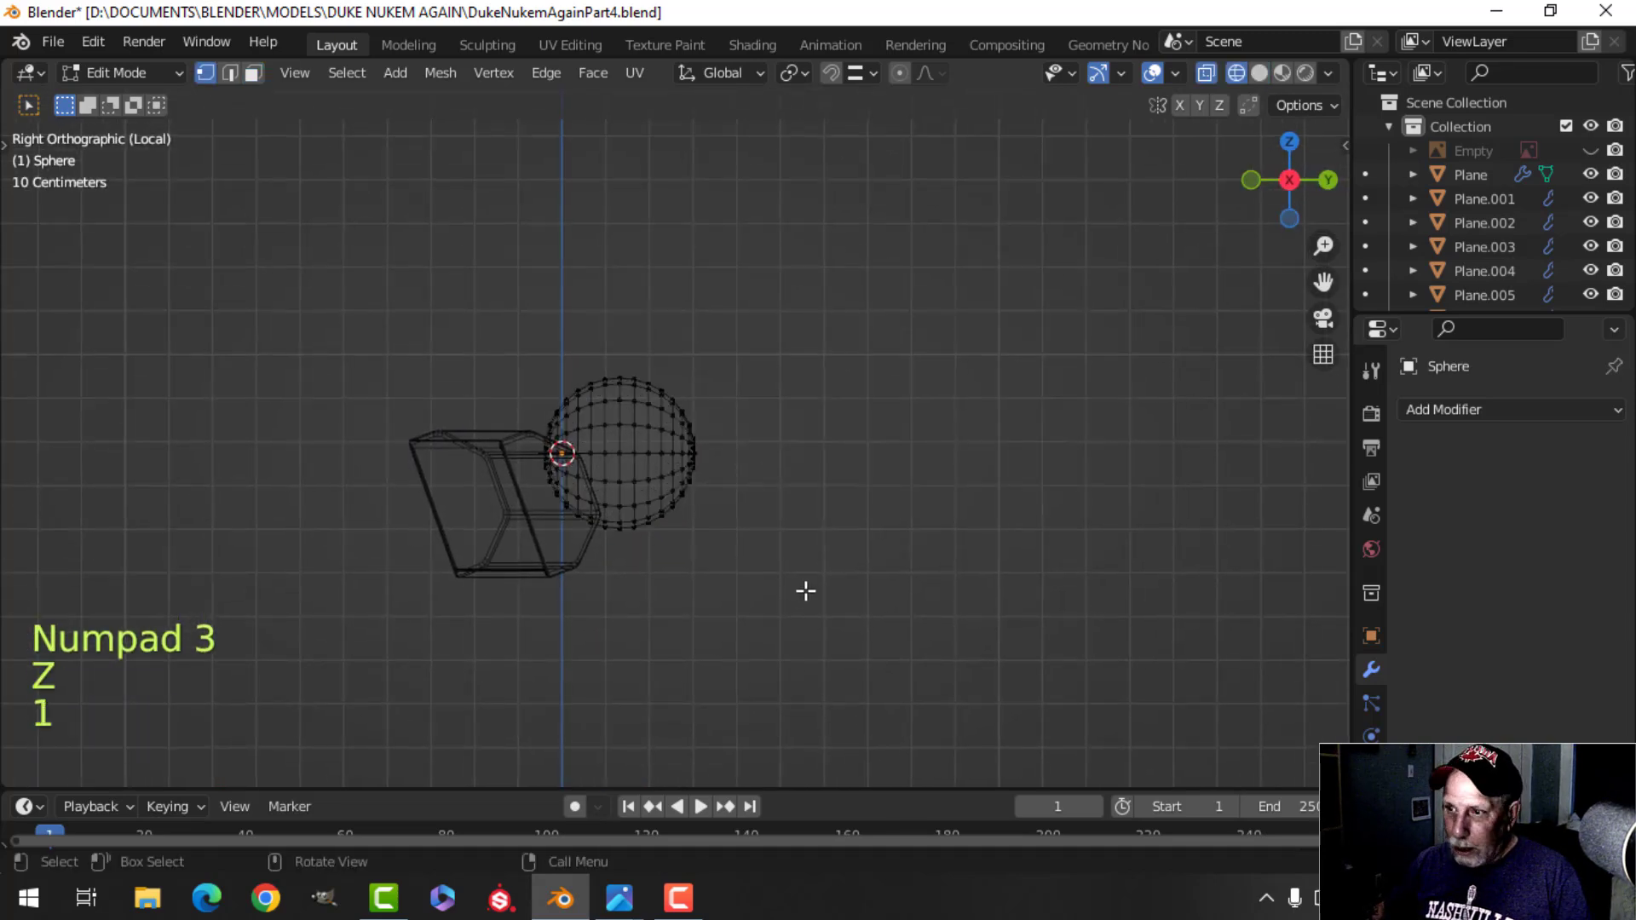
pyautogui.press('b')
pyautogui.moveTo(778, 662); pyautogui.dragTo(628, 322)
pyautogui.press('x')
pyautogui.click(628, 322)
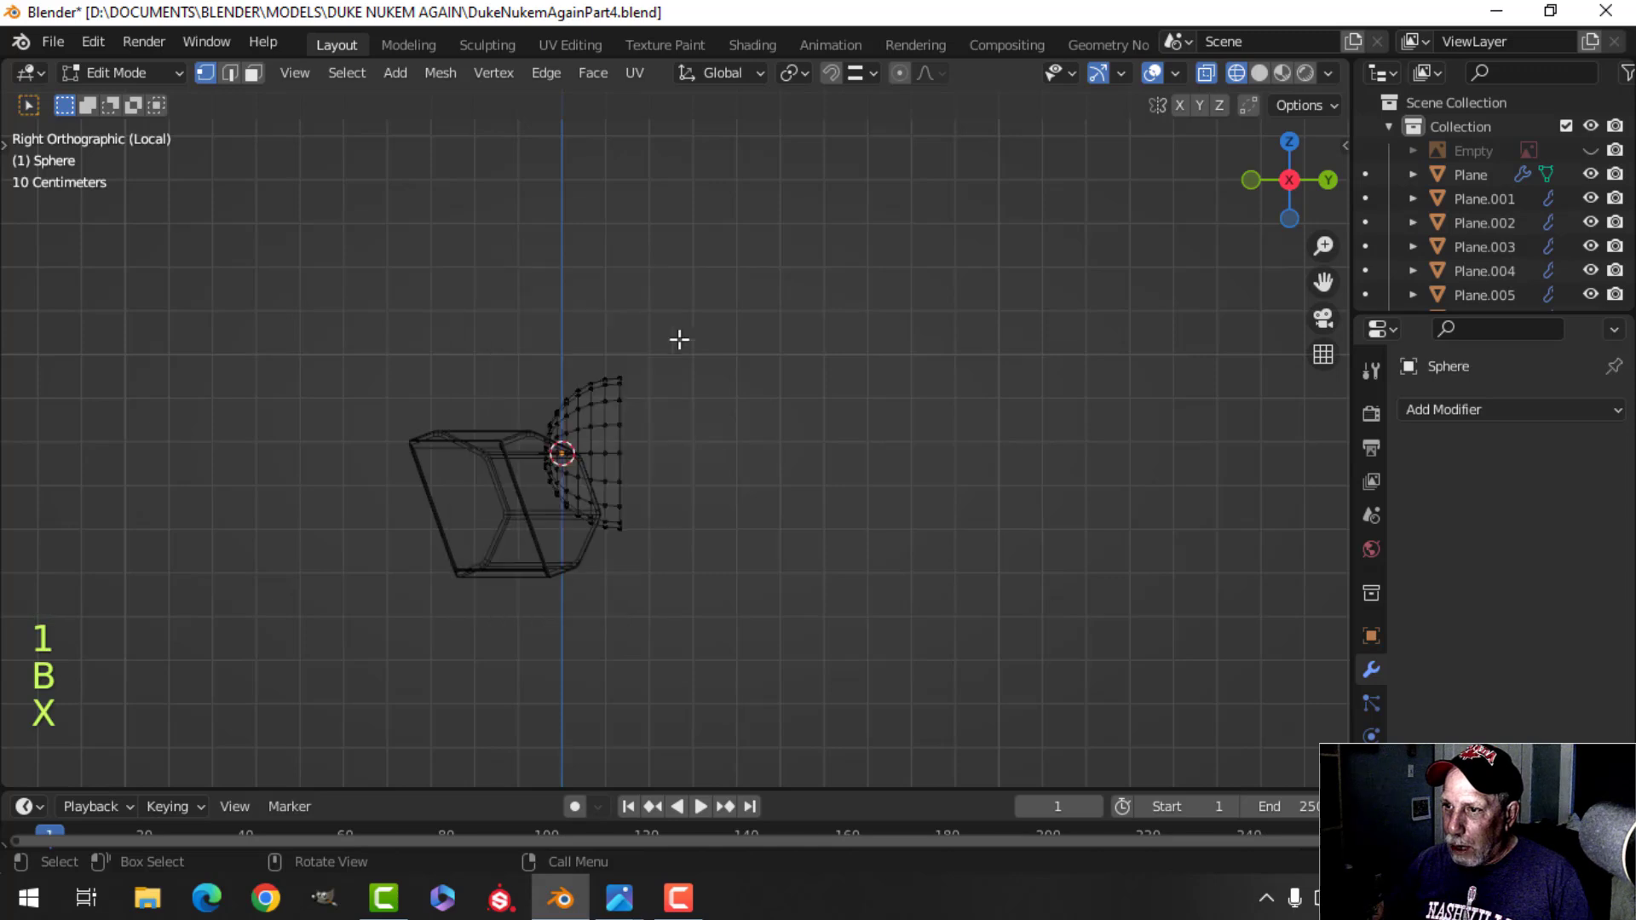
# Flatten the remaining half sphere slightly along the Y axis and switch to edge selection.
pyautogui.press('a')
pyautogui.scroll(1, 779, 431)
pyautogui.press('s')
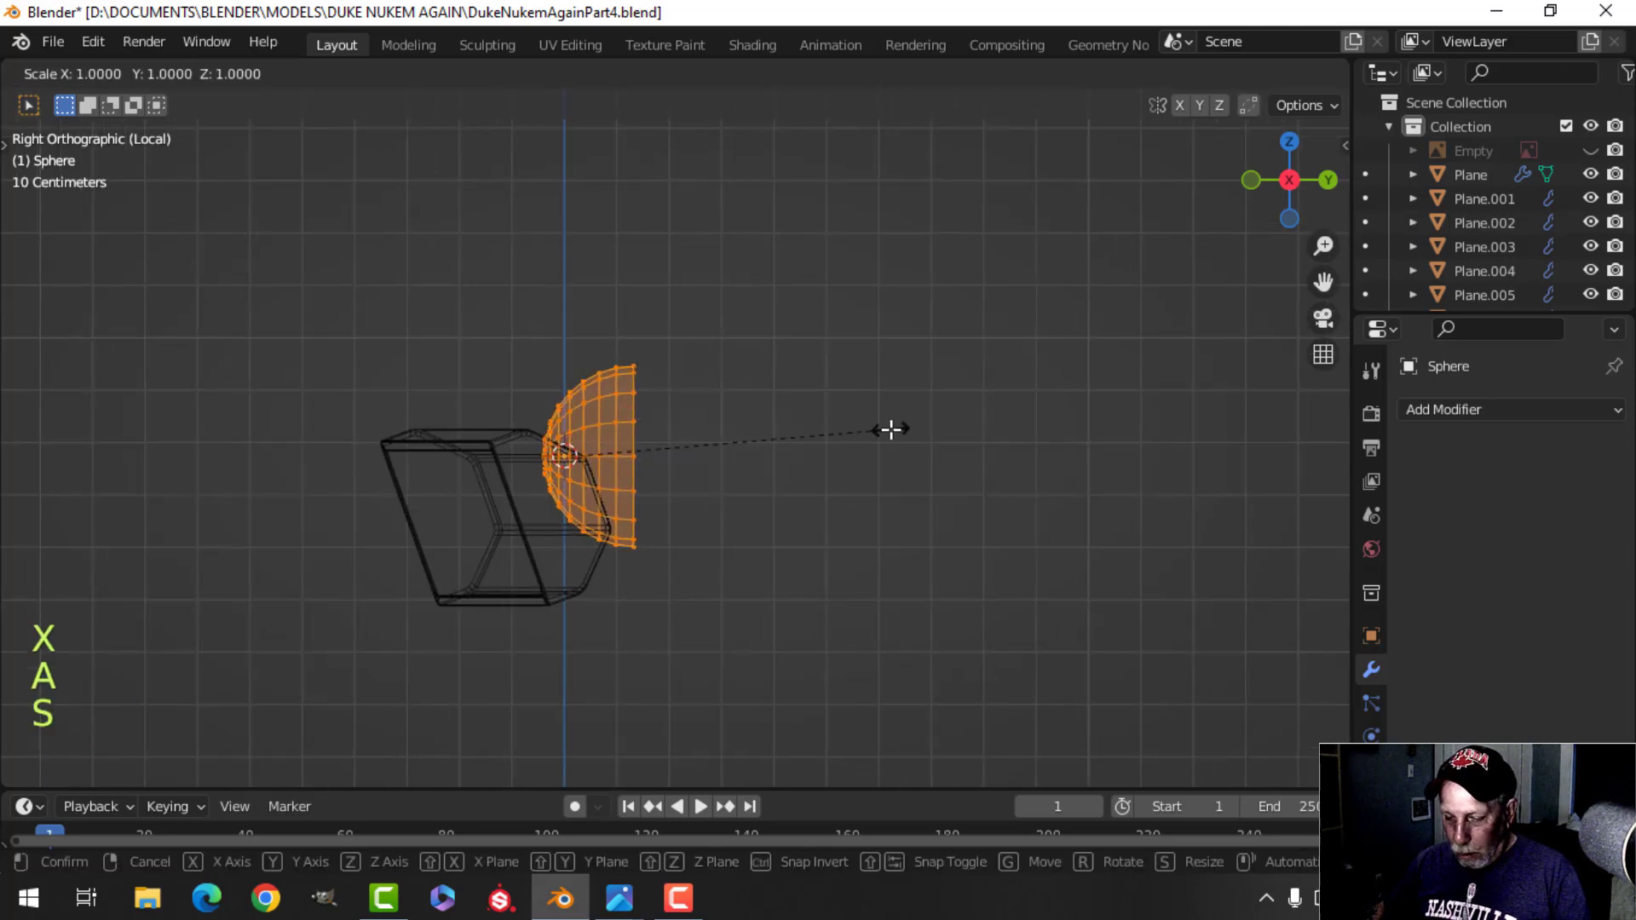
pyautogui.press('y')
pyautogui.click(796, 427)
pyautogui.hotkey('alt', 'a')
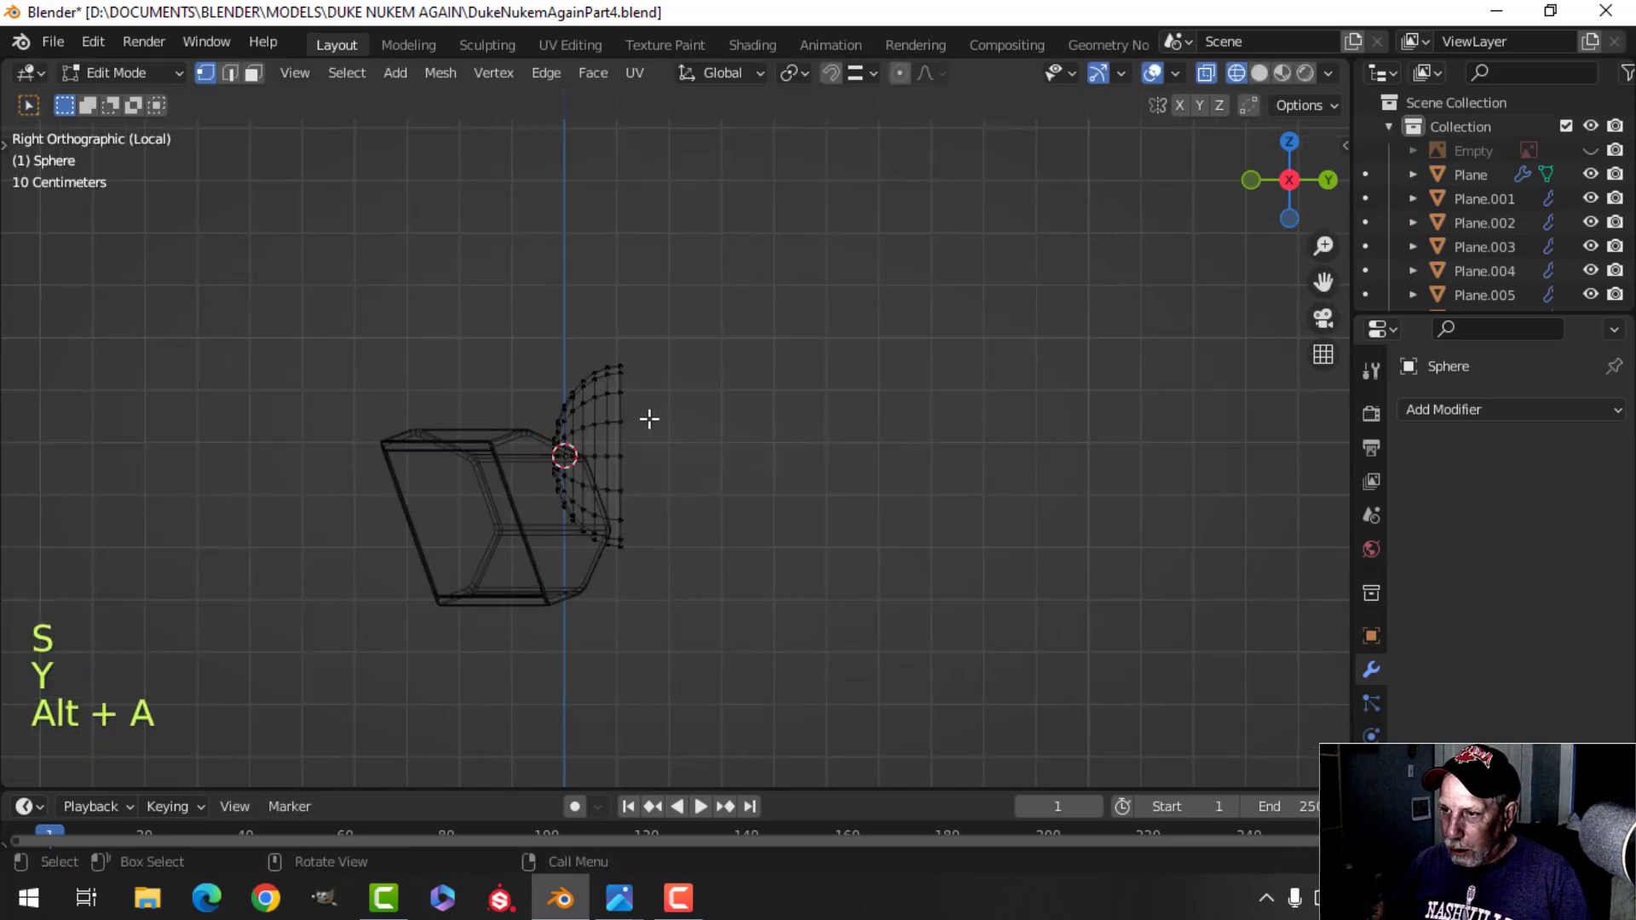
pyautogui.scroll(1, 650, 420)
pyautogui.moveTo(723, 409); pyautogui.dragTo(748, 460, button='middle')
pyautogui.press('2')
pyautogui.scroll(1, 707, 451)
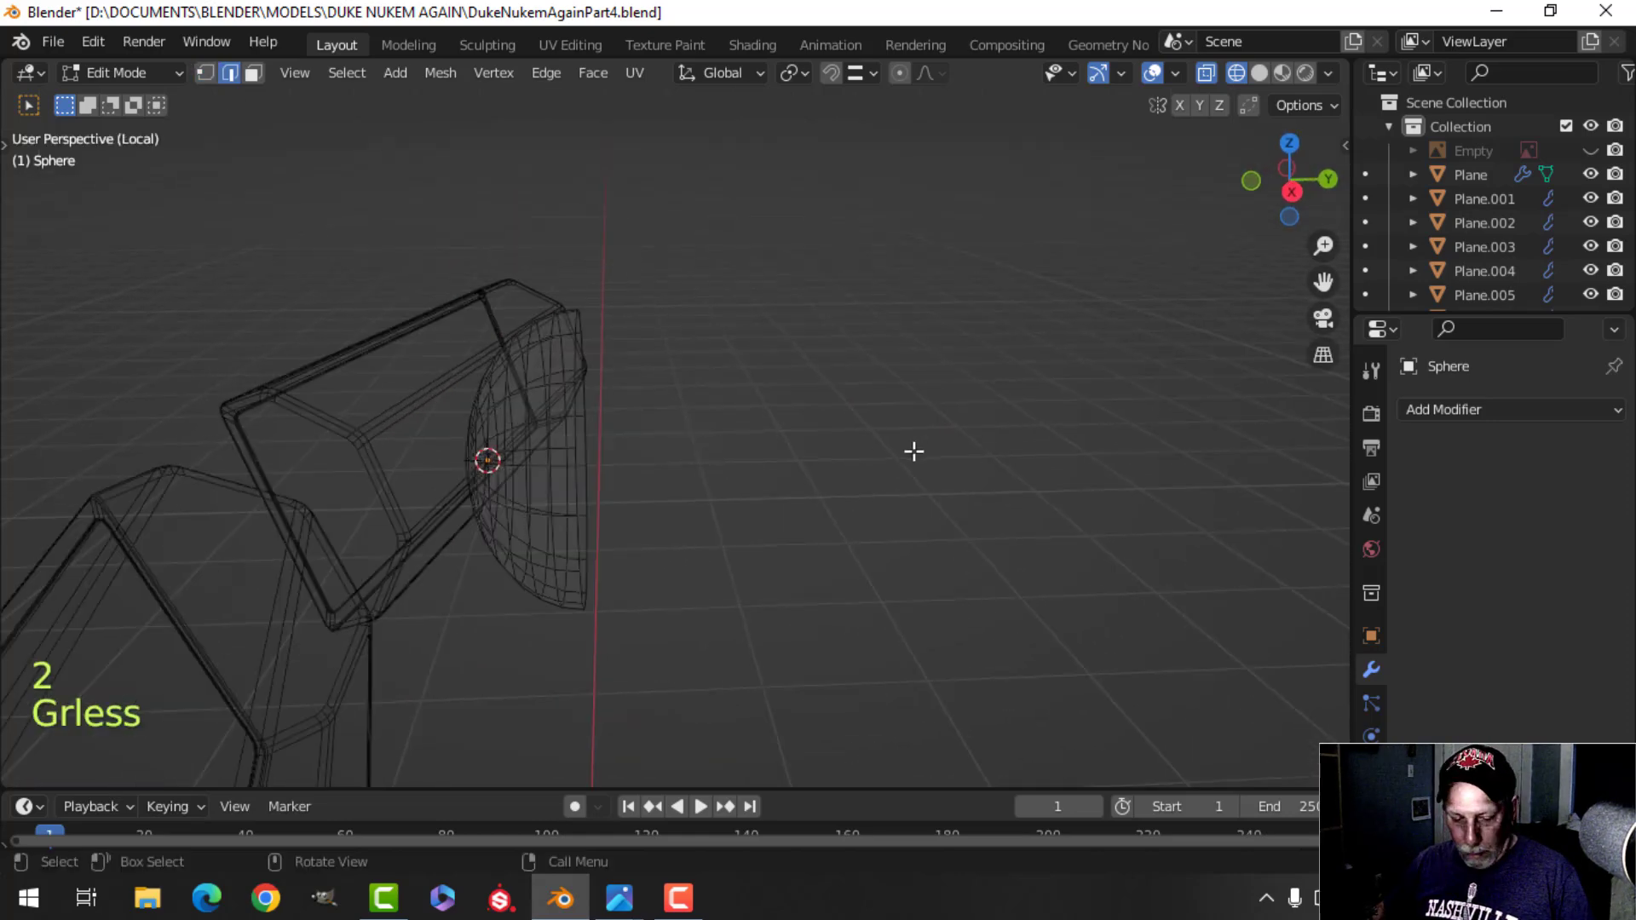
# Extrude the half sphere's open rim slightly outward by scaling, then extrude the new edge back along Y to form a flange.
pyautogui.press('z')
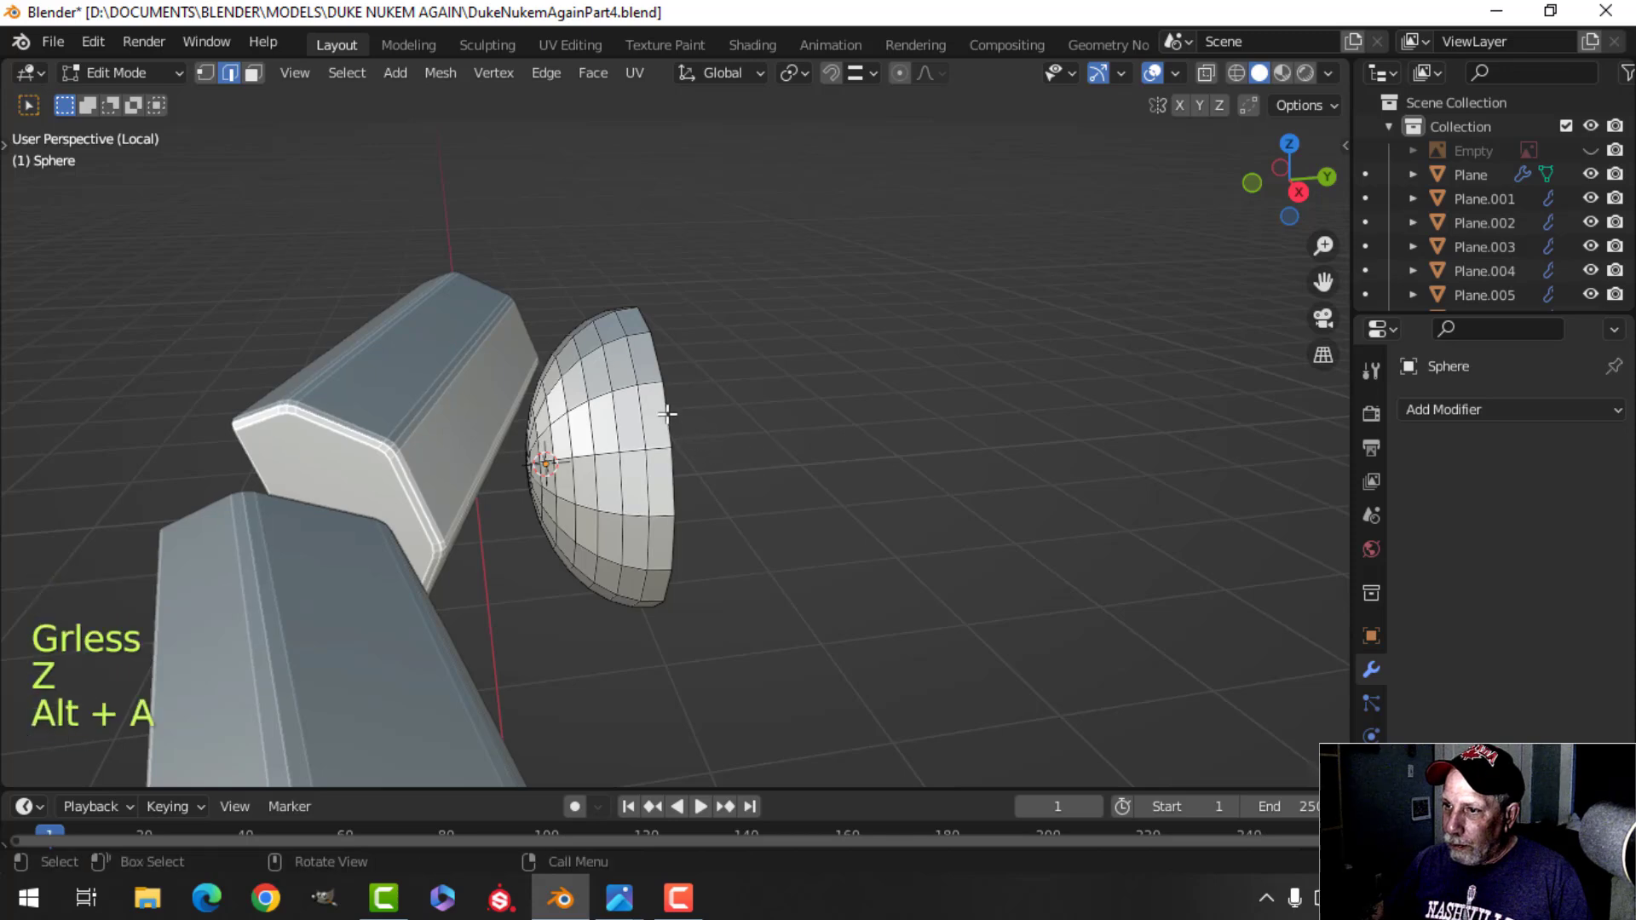
pyautogui.moveTo(726, 429); pyautogui.dragTo(752, 424, button='middle')
pyautogui.press('e')
pyautogui.press('s')
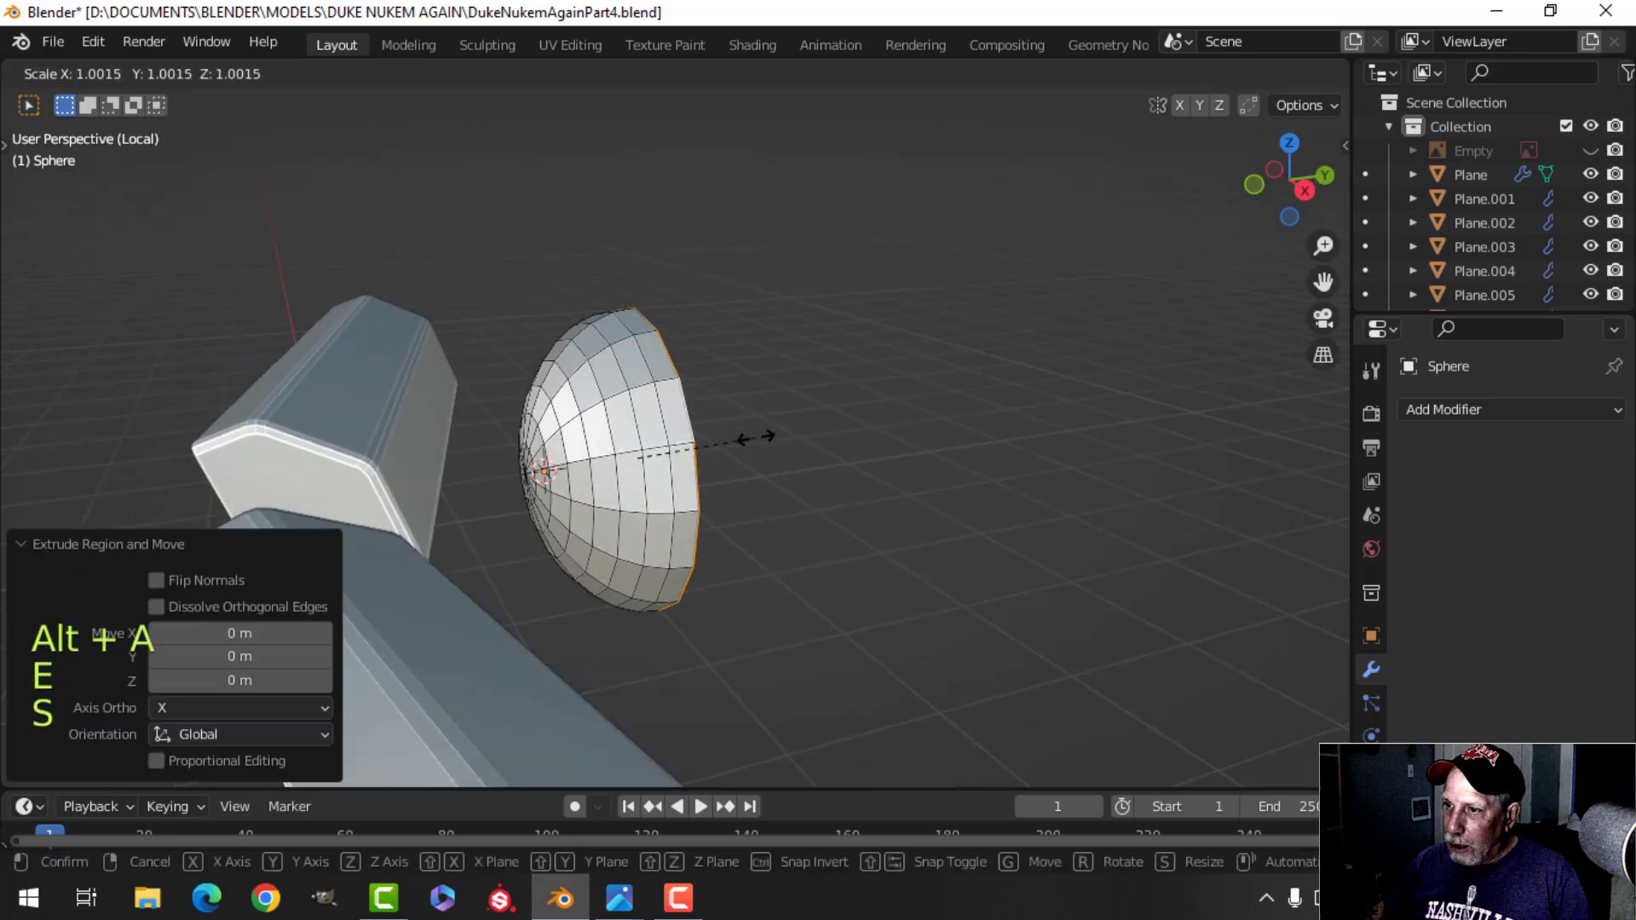
pyautogui.click(776, 445)
pyautogui.keyDown('shift'); pyautogui.moveTo(793, 448); pyautogui.dragTo(763, 453, button='middle'); pyautogui.keyUp('shift')
pyautogui.press('e')
pyautogui.rightClick(750, 455)
pyautogui.moveTo(696, 461); pyautogui.dragTo(708, 452)
# Bevel the flange's outer front edge loop and the seam where the dome meets the flange.
pyautogui.scroll(3, 701, 442)
pyautogui.hotkey('alt', 'a')
pyautogui.moveTo(673, 419); pyautogui.dragTo(807, 395, button='middle')
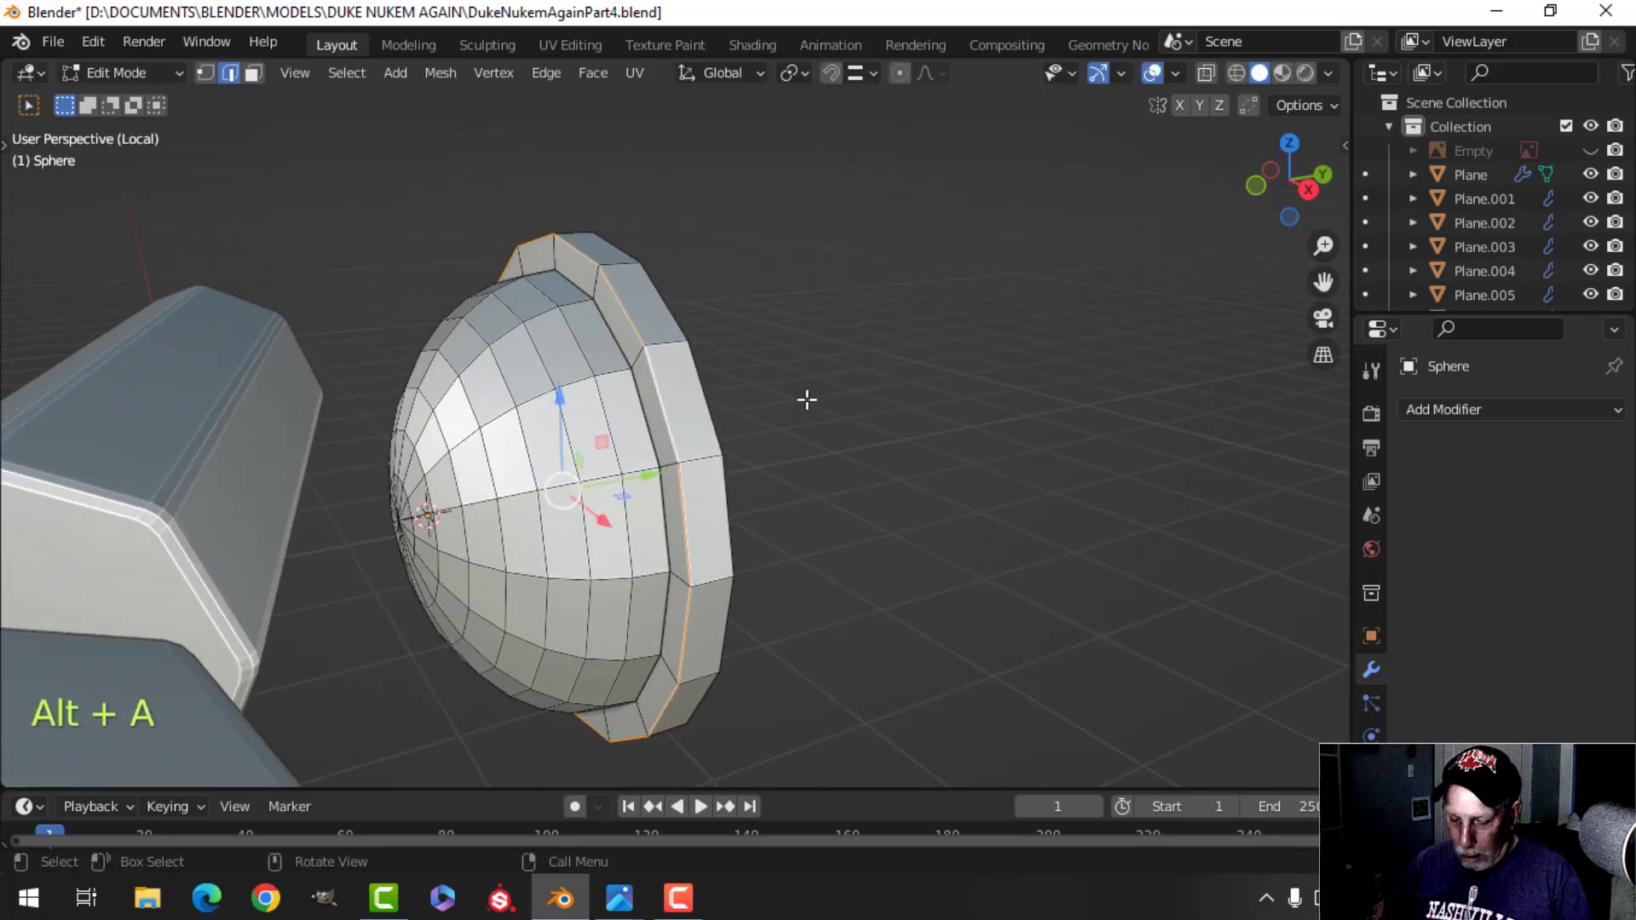
pyautogui.hotkey('ctrl', 'b')
pyautogui.click(818, 391)
pyautogui.hotkey('alt', 'a')
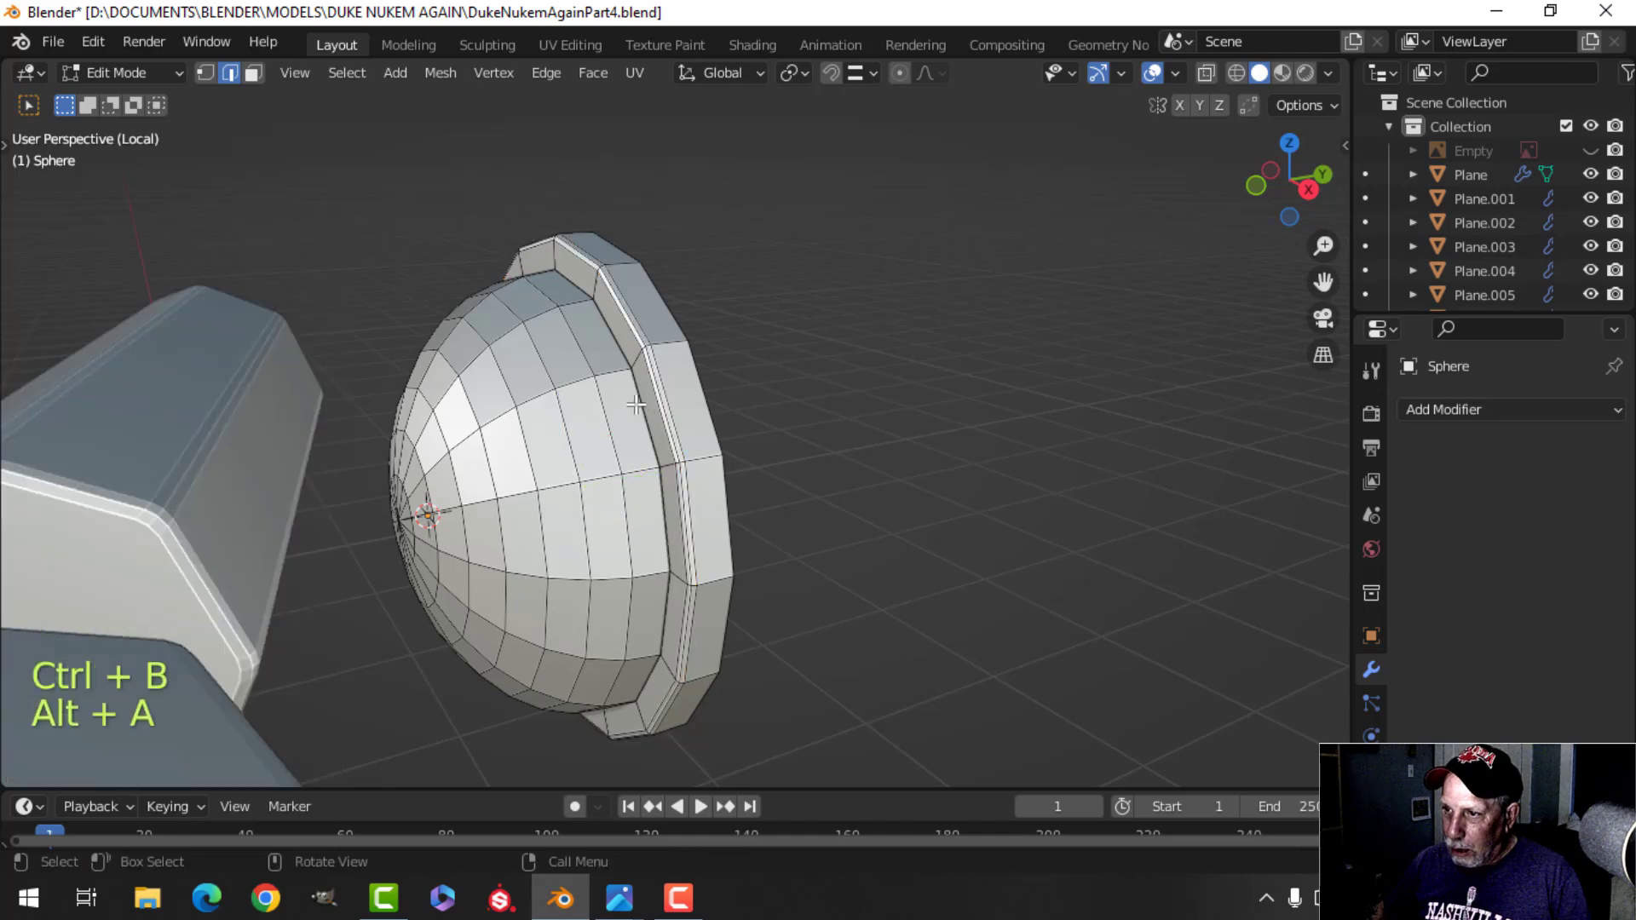
pyautogui.hotkey('ctrl', 'b')
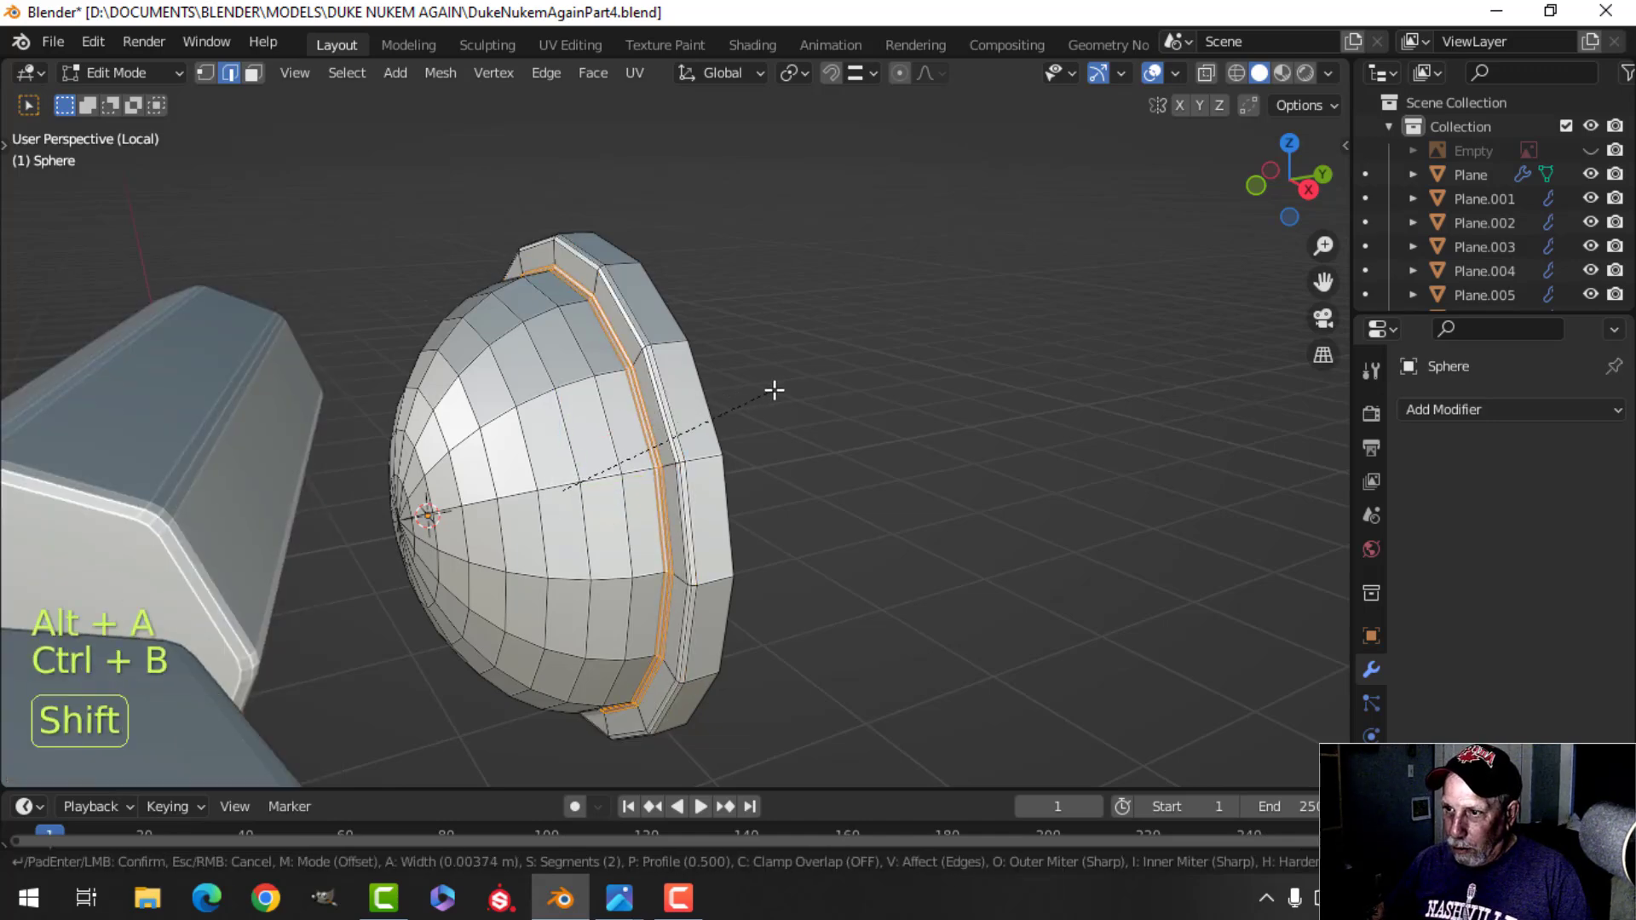
pyautogui.click(774, 387)
# Return to Object Mode and shade the dome smooth.
pyautogui.moveTo(774, 387); pyautogui.dragTo(699, 256, button='middle')
pyautogui.hotkey('alt', 'a')
pyautogui.scroll(3, 647, 426)
pyautogui.press('Tab')
pyautogui.rightClick(643, 300)
pyautogui.click(644, 305)
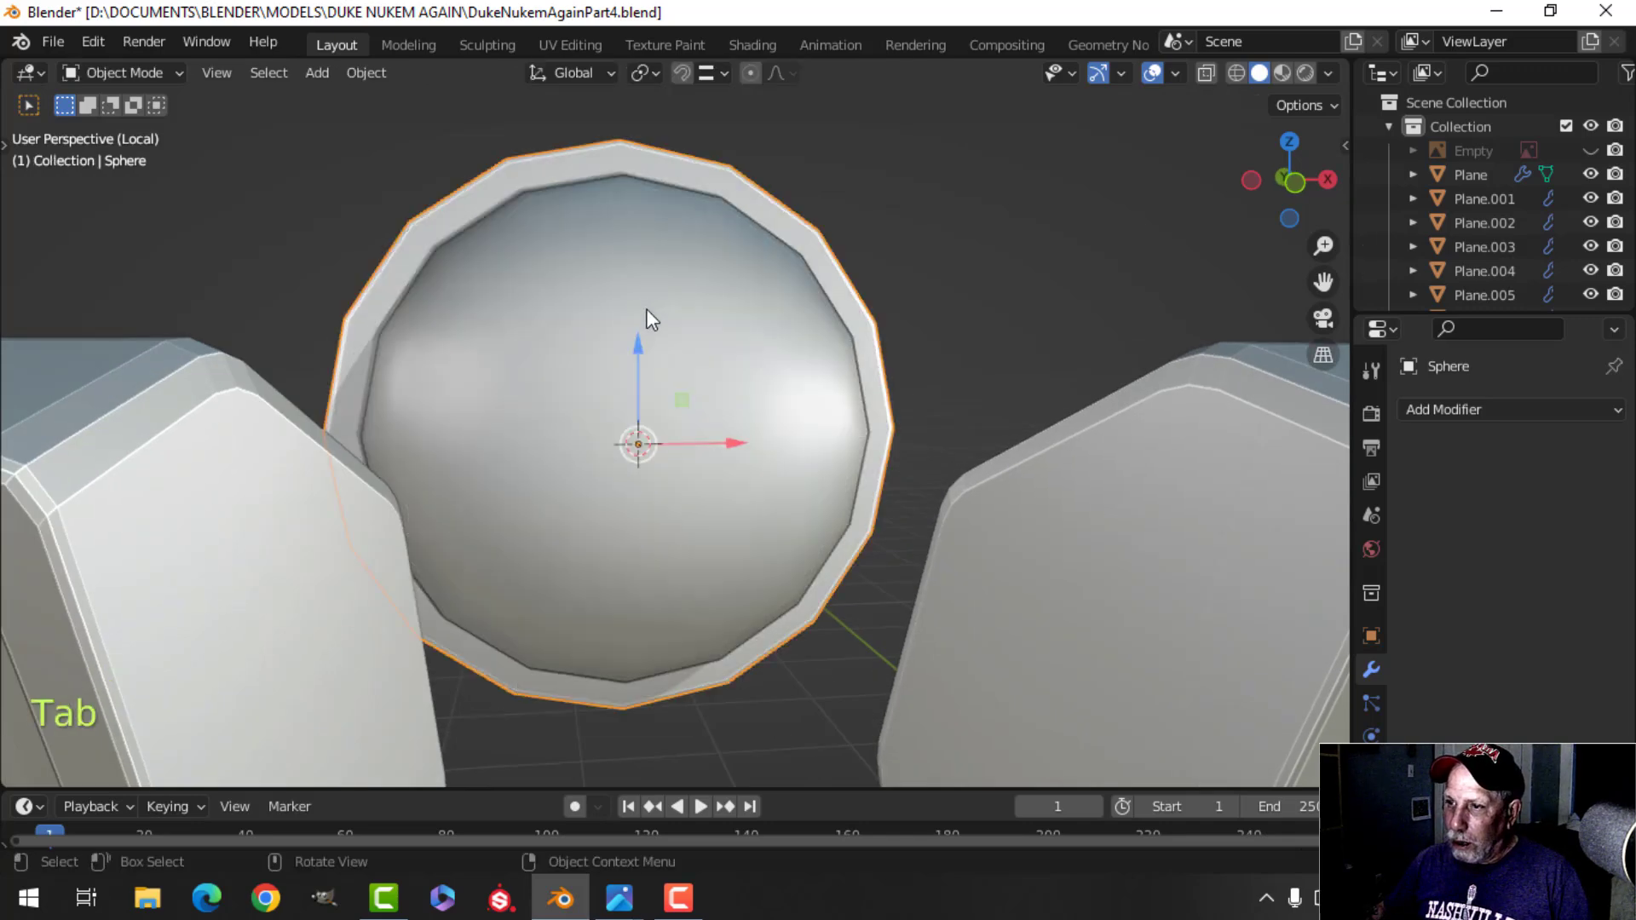
# Examine how the dome sits between the two lamps, from the front and from below.
pyautogui.scroll(-5, 646, 309)
pyautogui.hotkey('alt', 'a')
pyautogui.moveTo(738, 427); pyautogui.dragTo(707, 361, button='middle')
pyautogui.scroll(-3, 682, 363)
pyautogui.scroll(2, 682, 421)
pyautogui.moveTo(714, 378); pyautogui.dragTo(733, 310, button='middle')
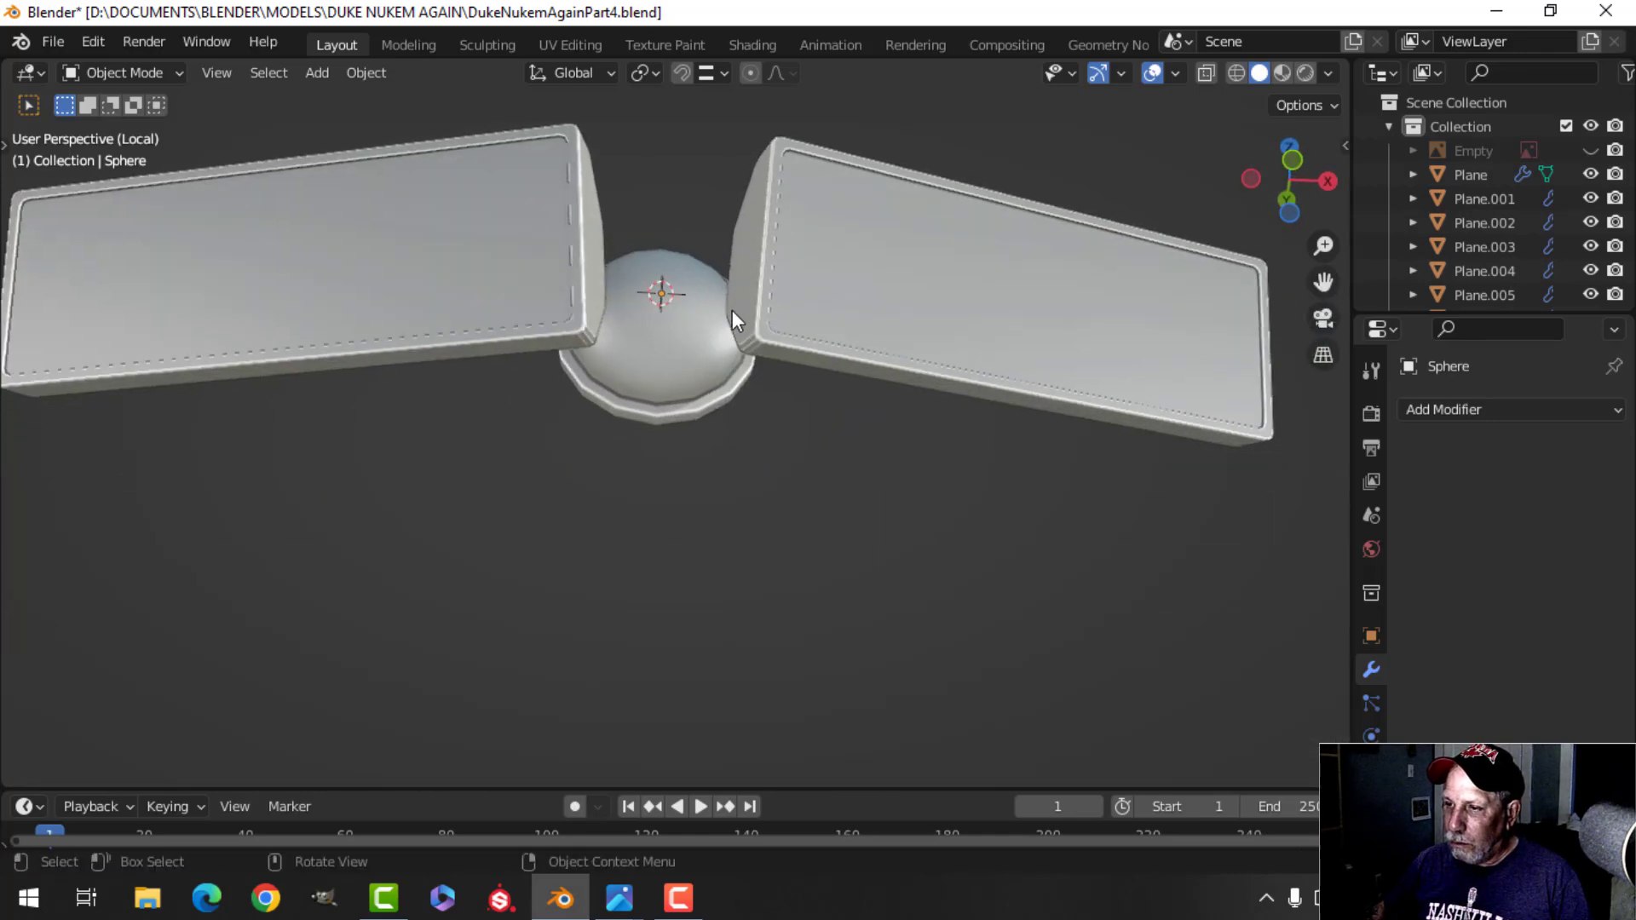
pyautogui.scroll(2, 735, 341)
pyautogui.keyDown('shift'); pyautogui.moveTo(736, 426); pyautogui.dragTo(739, 451, button='middle'); pyautogui.keyUp('shift')
# Extrude the flange's two lowest faces about 0.2 m straight down as a tab, then lengthen it a little more along Z.
pyautogui.press('Tab')
pyautogui.moveTo(643, 346); pyautogui.dragTo(718, 404, button='middle')
pyautogui.press('3')
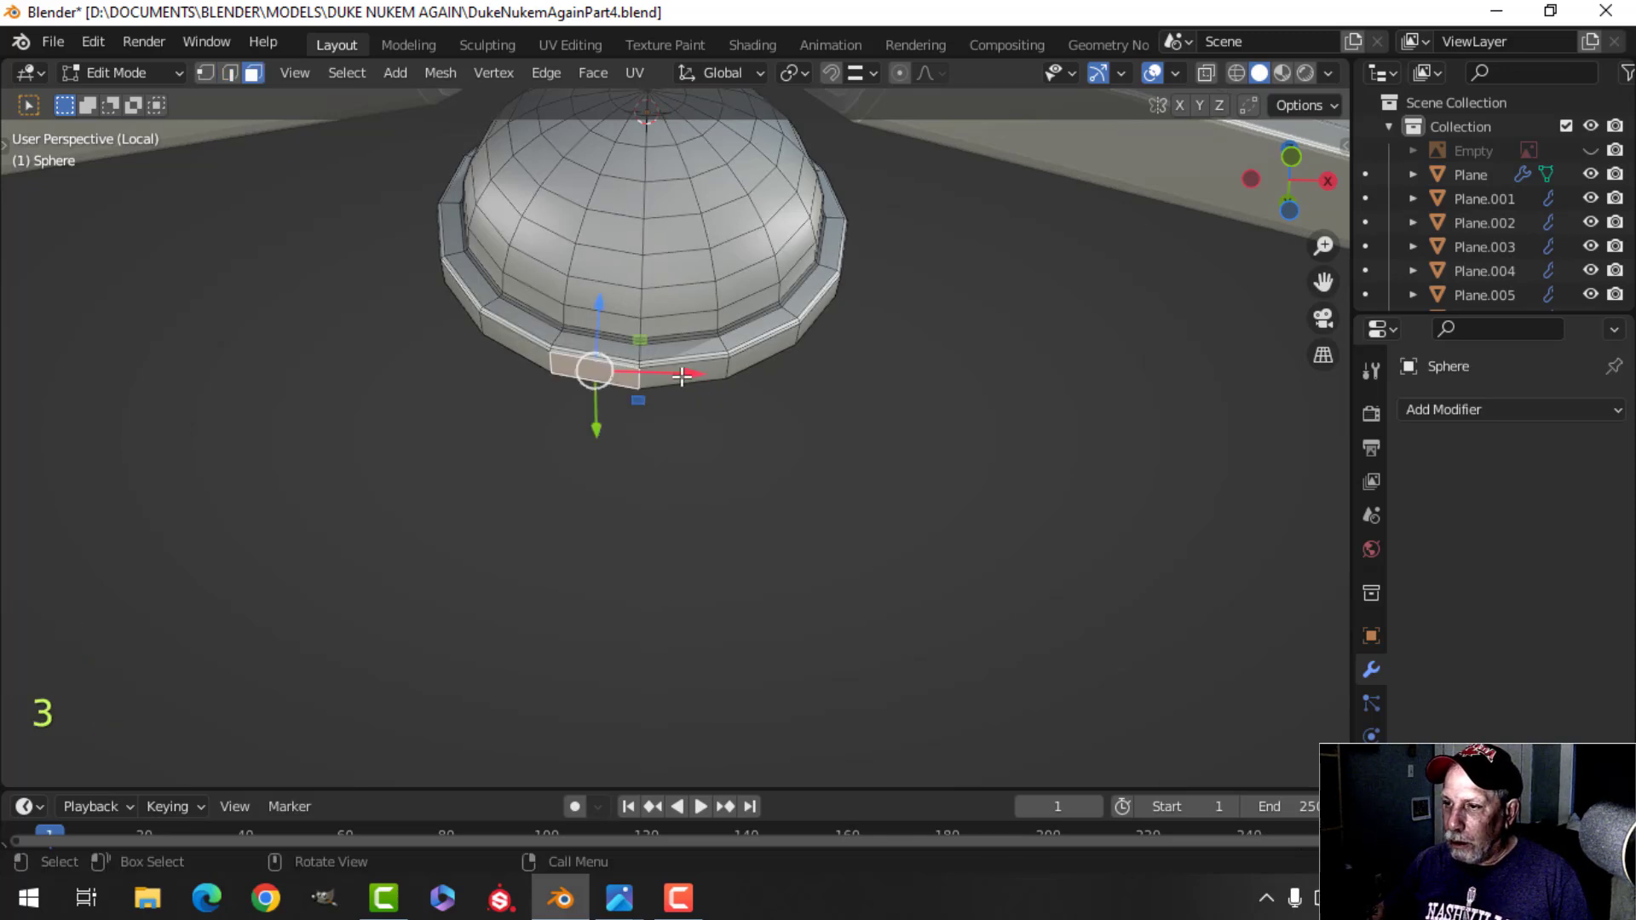
pyautogui.press('KP_1')
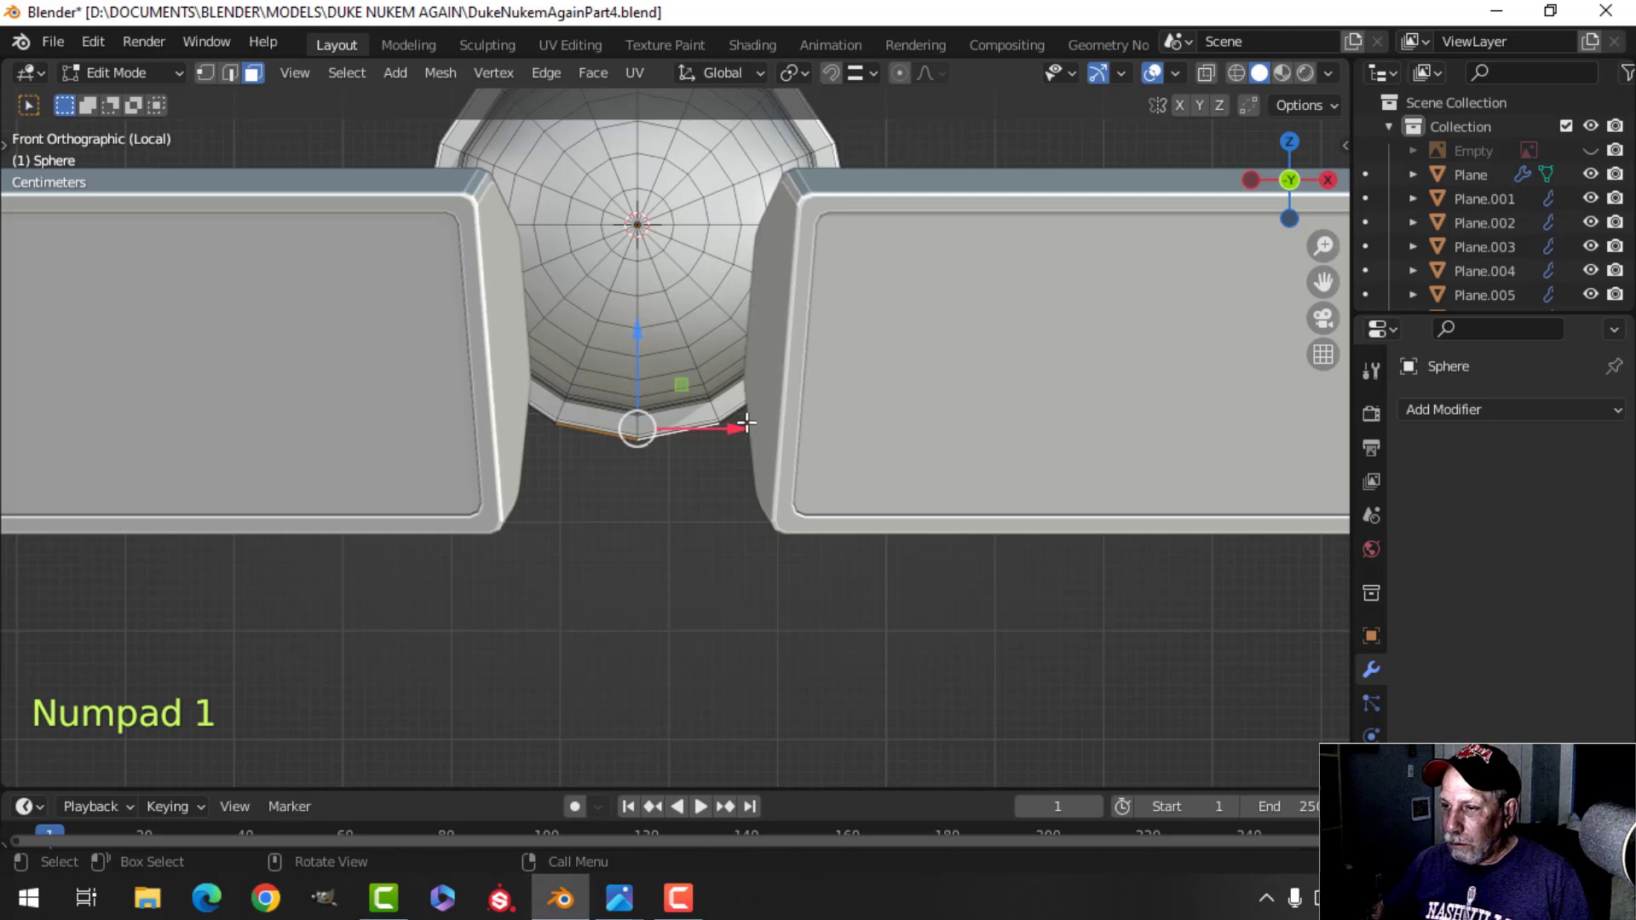
pyautogui.keyDown('shift'); pyautogui.moveTo(746, 422); pyautogui.dragTo(743, 385, button='middle'); pyautogui.keyUp('shift')
pyautogui.press('e')
pyautogui.rightClick(743, 385)
pyautogui.press('e')
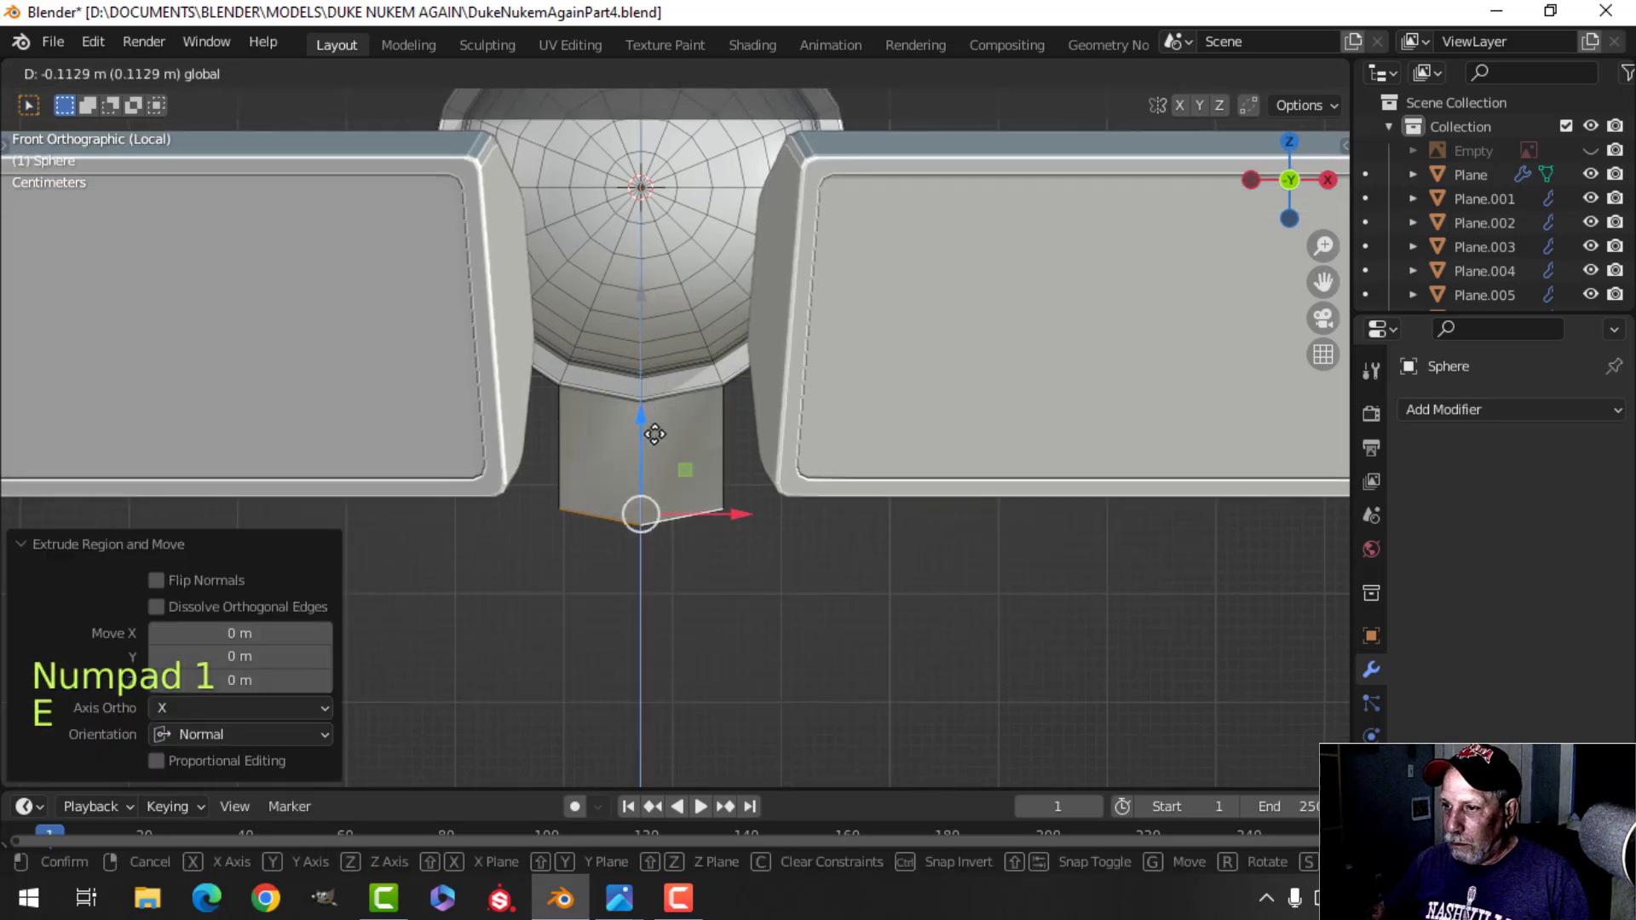
pyautogui.click(671, 530)
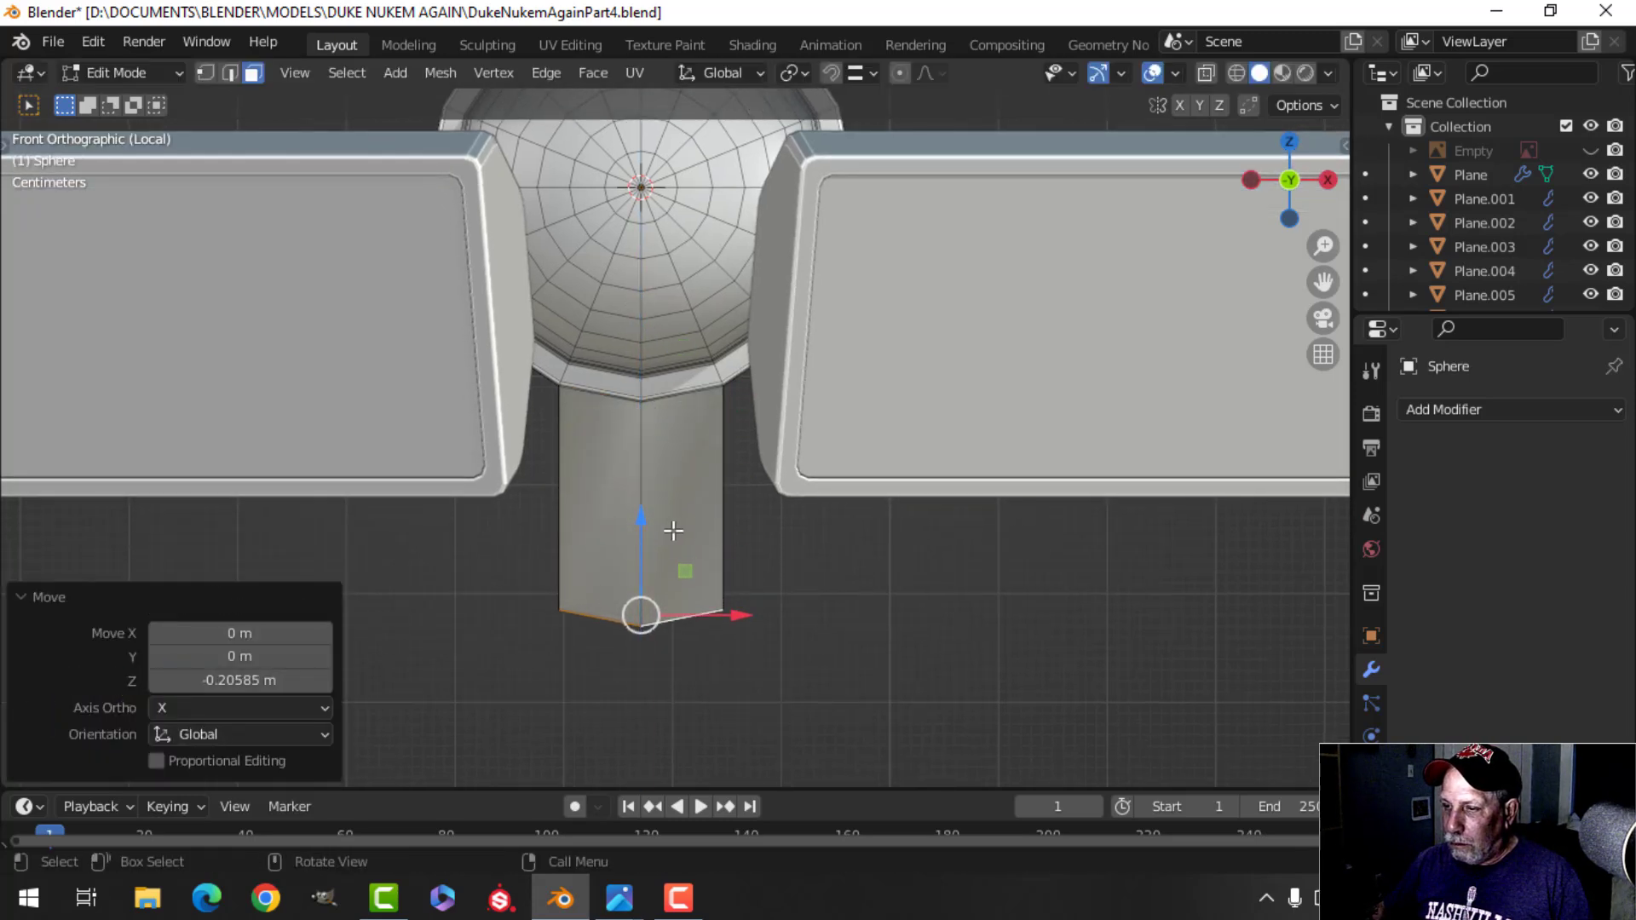
pyautogui.moveTo(648, 516); pyautogui.dragTo(647, 568)
# Bevel the two lower corner edges of the tab into rounded corners.
pyautogui.moveTo(782, 544); pyautogui.dragTo(782, 265, button='middle')
pyautogui.moveTo(668, 399); pyautogui.dragTo(792, 478, button='middle')
pyautogui.hotkey('alt', 'a')
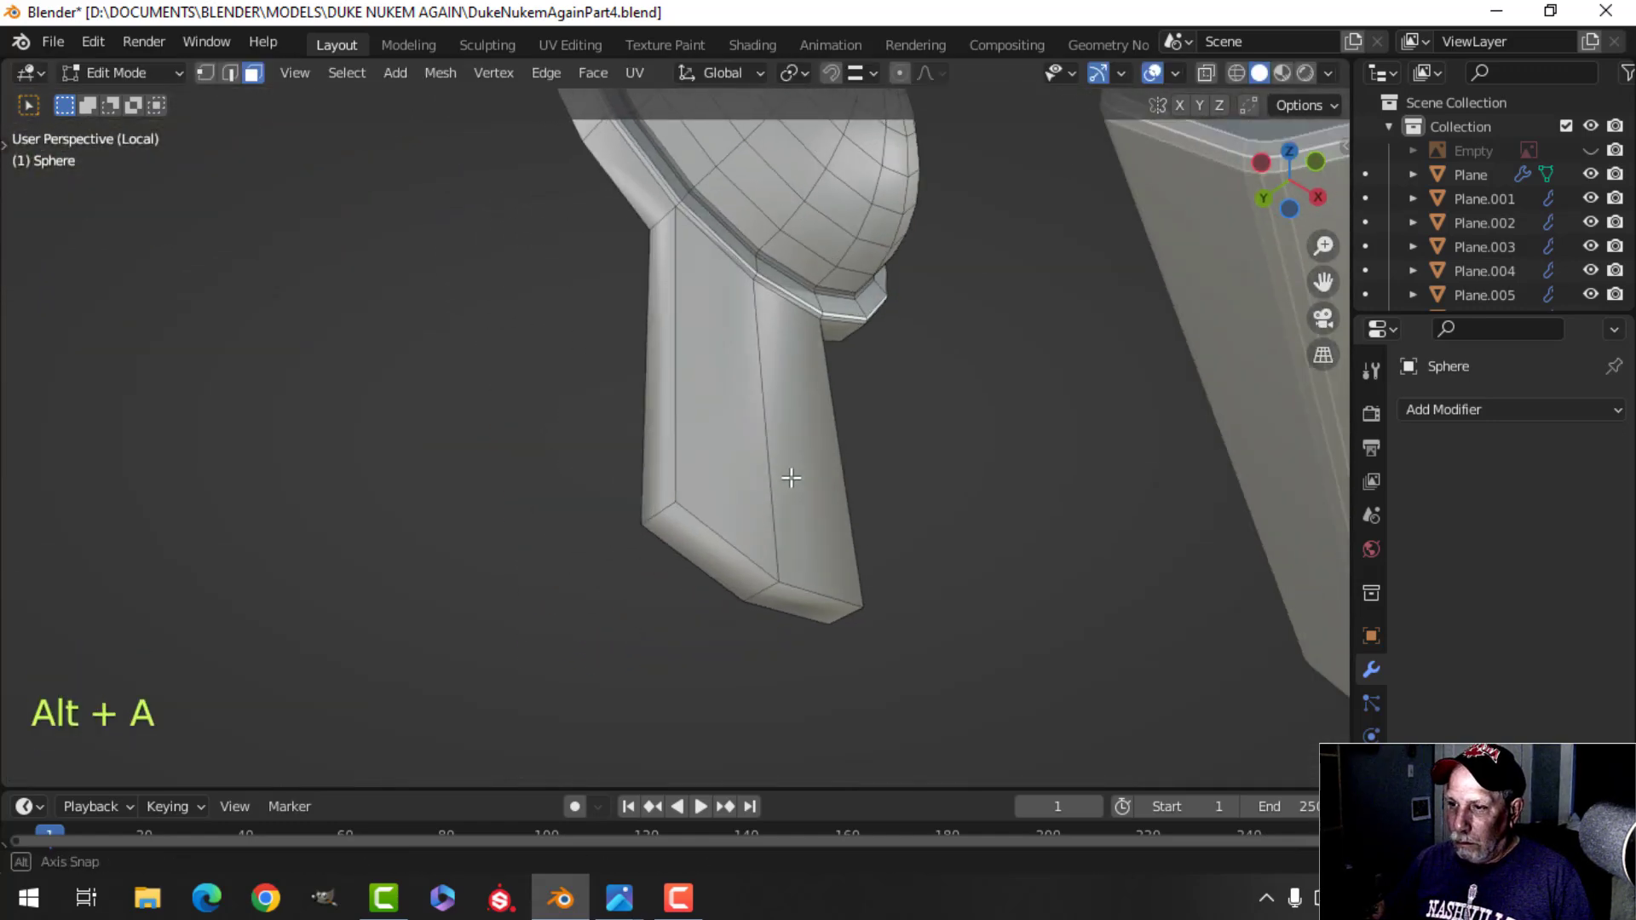
pyautogui.press('2')
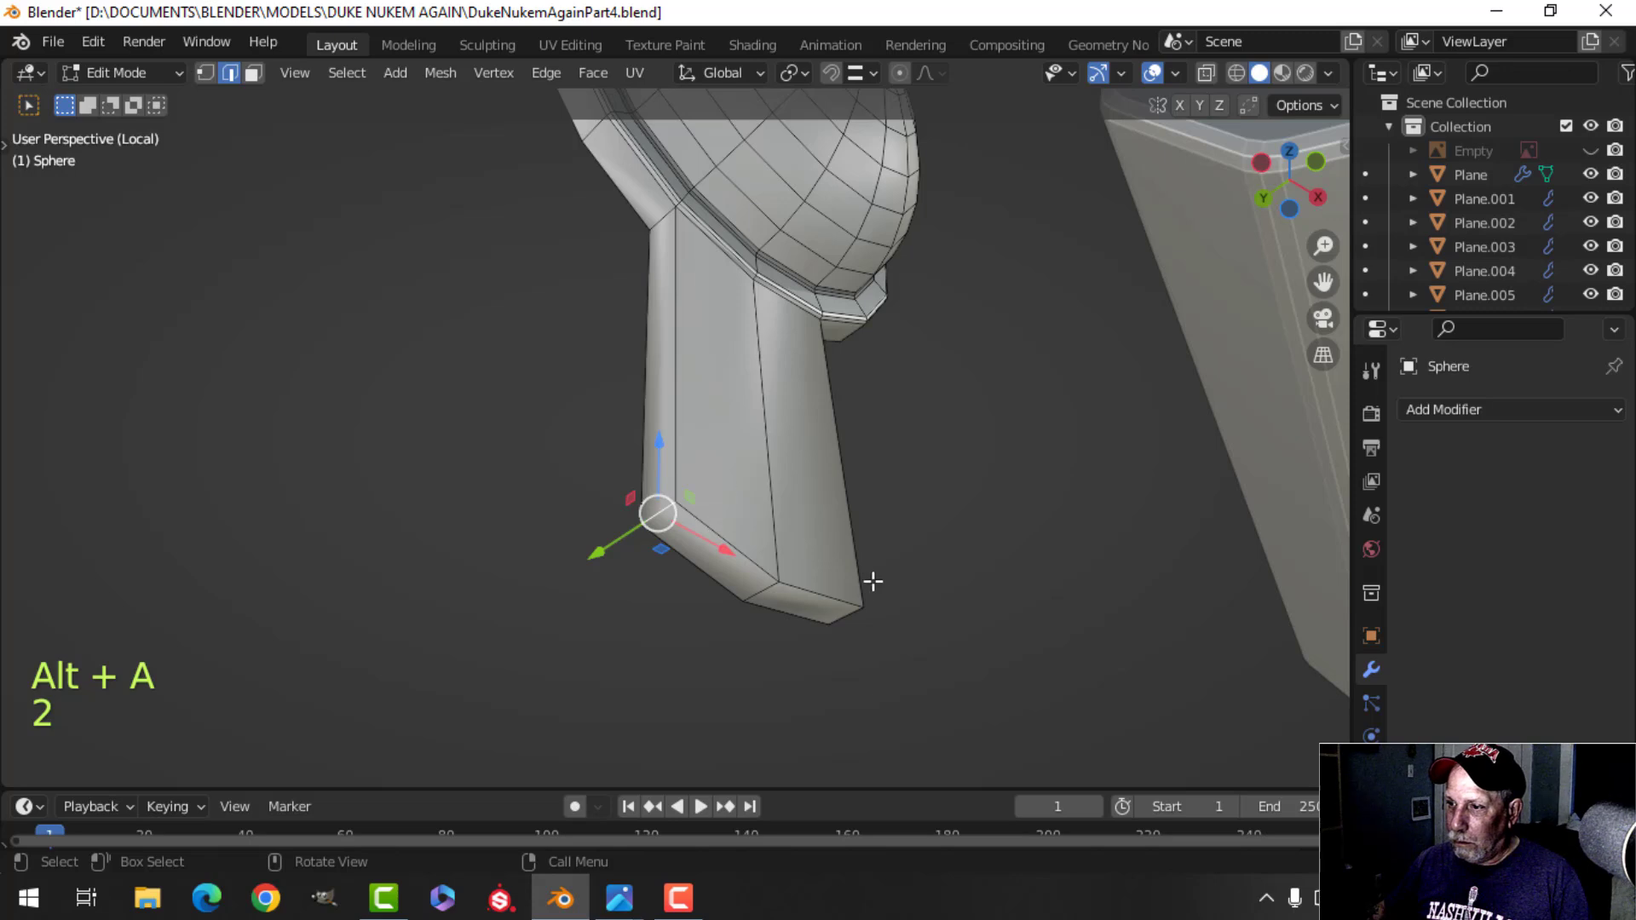
pyautogui.moveTo(874, 582); pyautogui.dragTo(636, 519, button='middle')
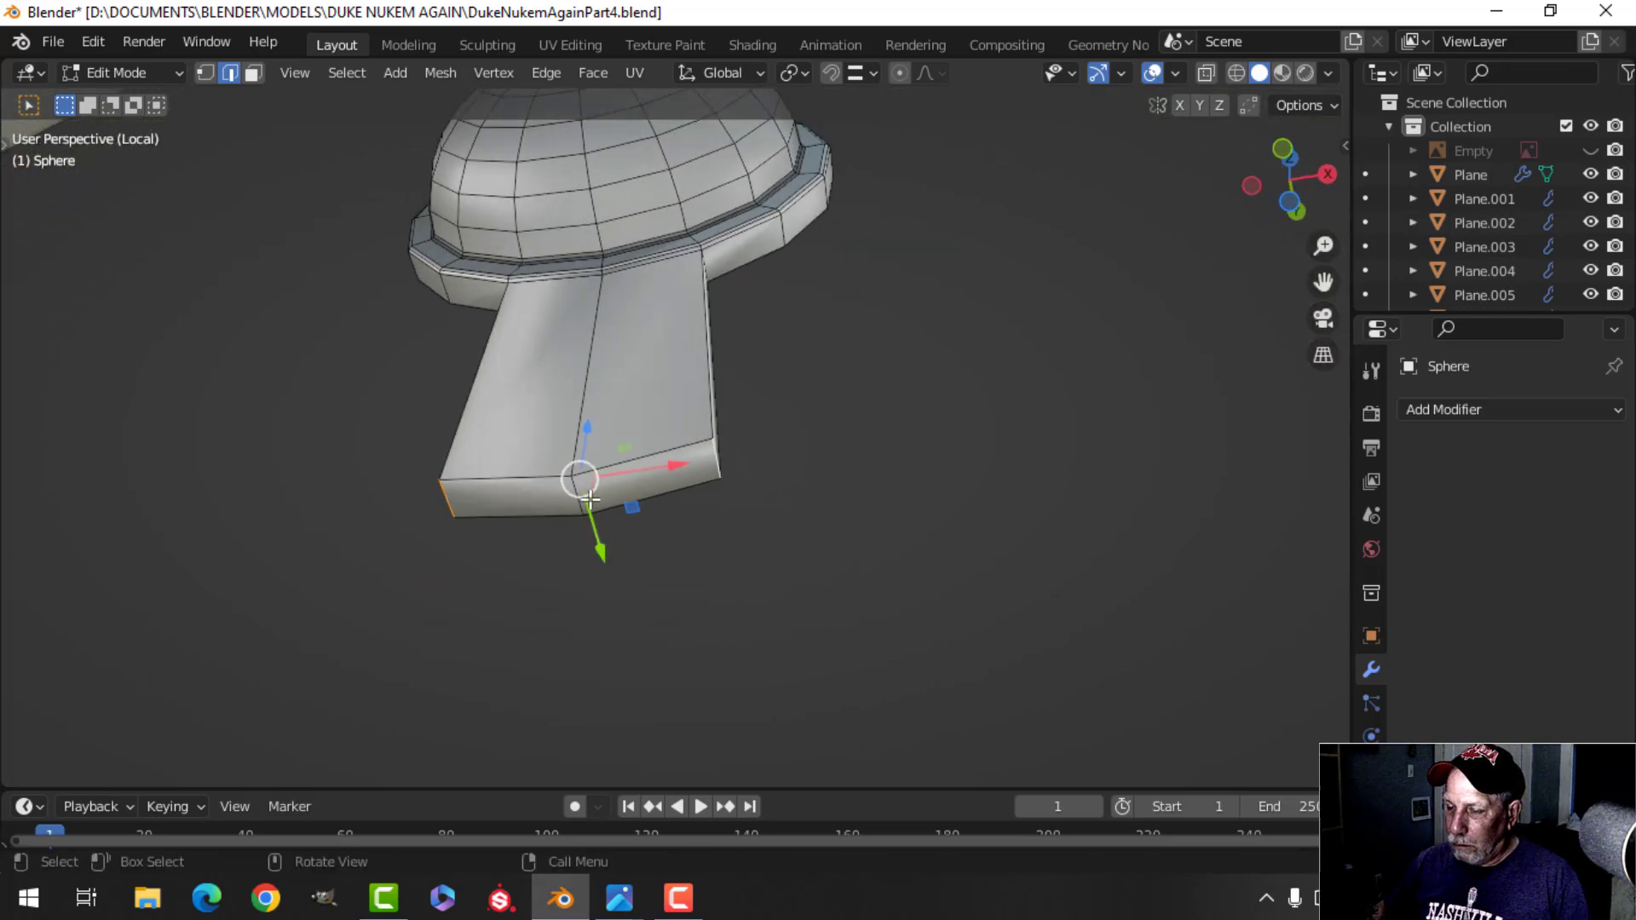
pyautogui.hotkey('ctrl', 'b')
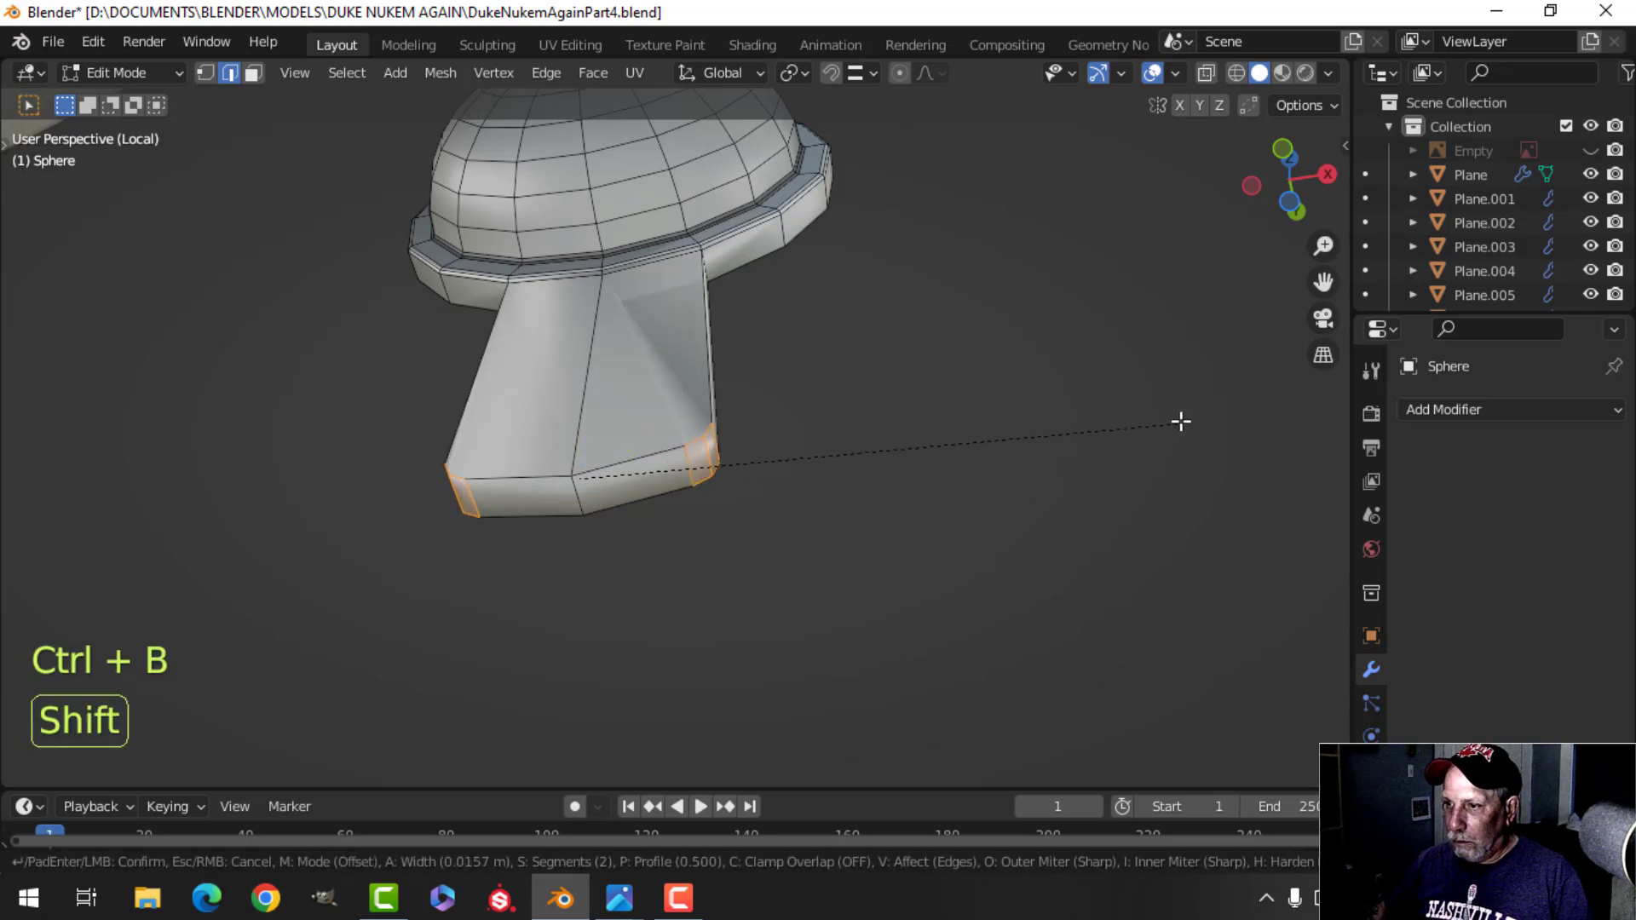
pyautogui.click(1237, 378)
pyautogui.moveTo(767, 394); pyautogui.dragTo(773, 508, button='middle')
pyautogui.hotkey('alt', 'a')
# Delete the ring of faces on the flange's front, including its bevel, and bridge the two open edge loops.
pyautogui.scroll(2, 708, 478)
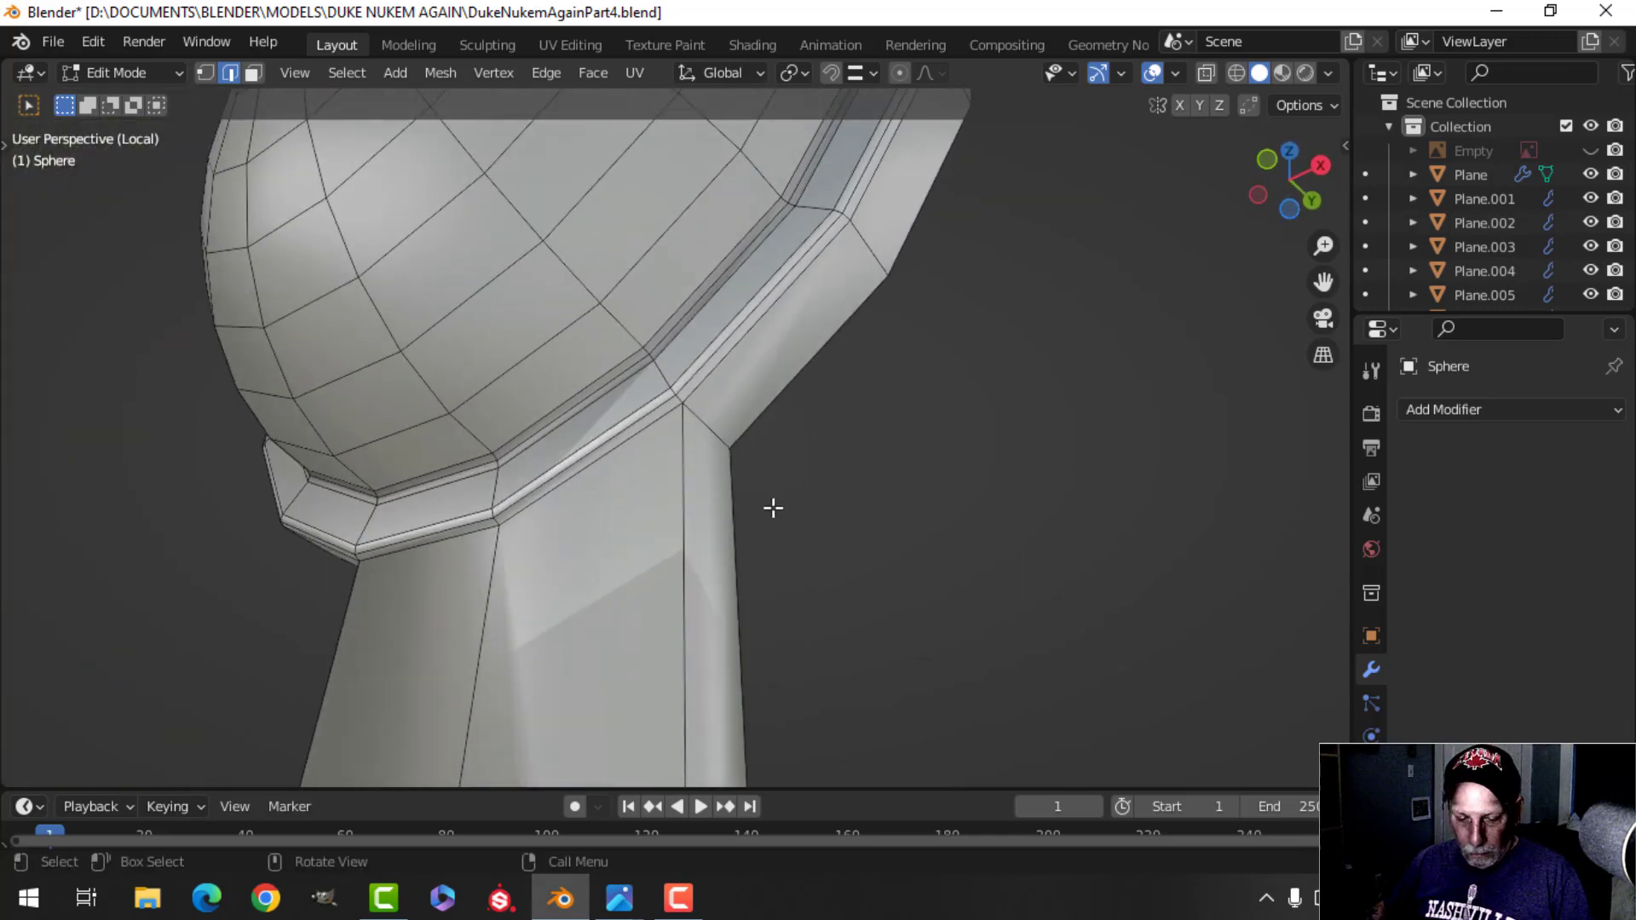
pyautogui.press('x')
pyautogui.click(709, 358)
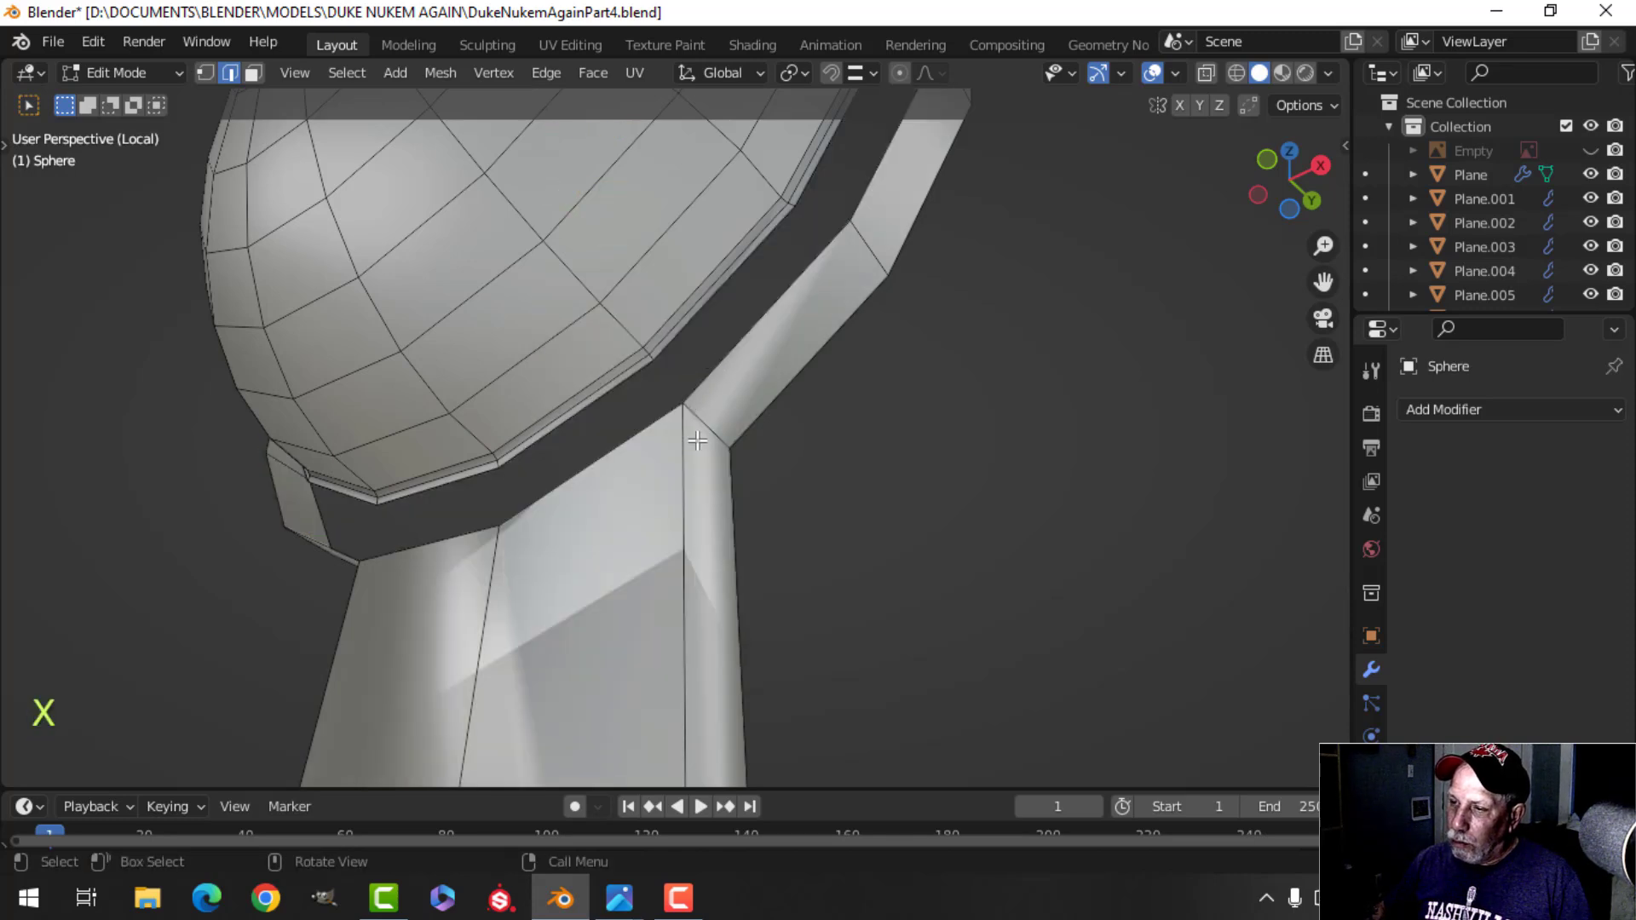
pyautogui.moveTo(698, 440); pyautogui.dragTo(734, 409, button='middle')
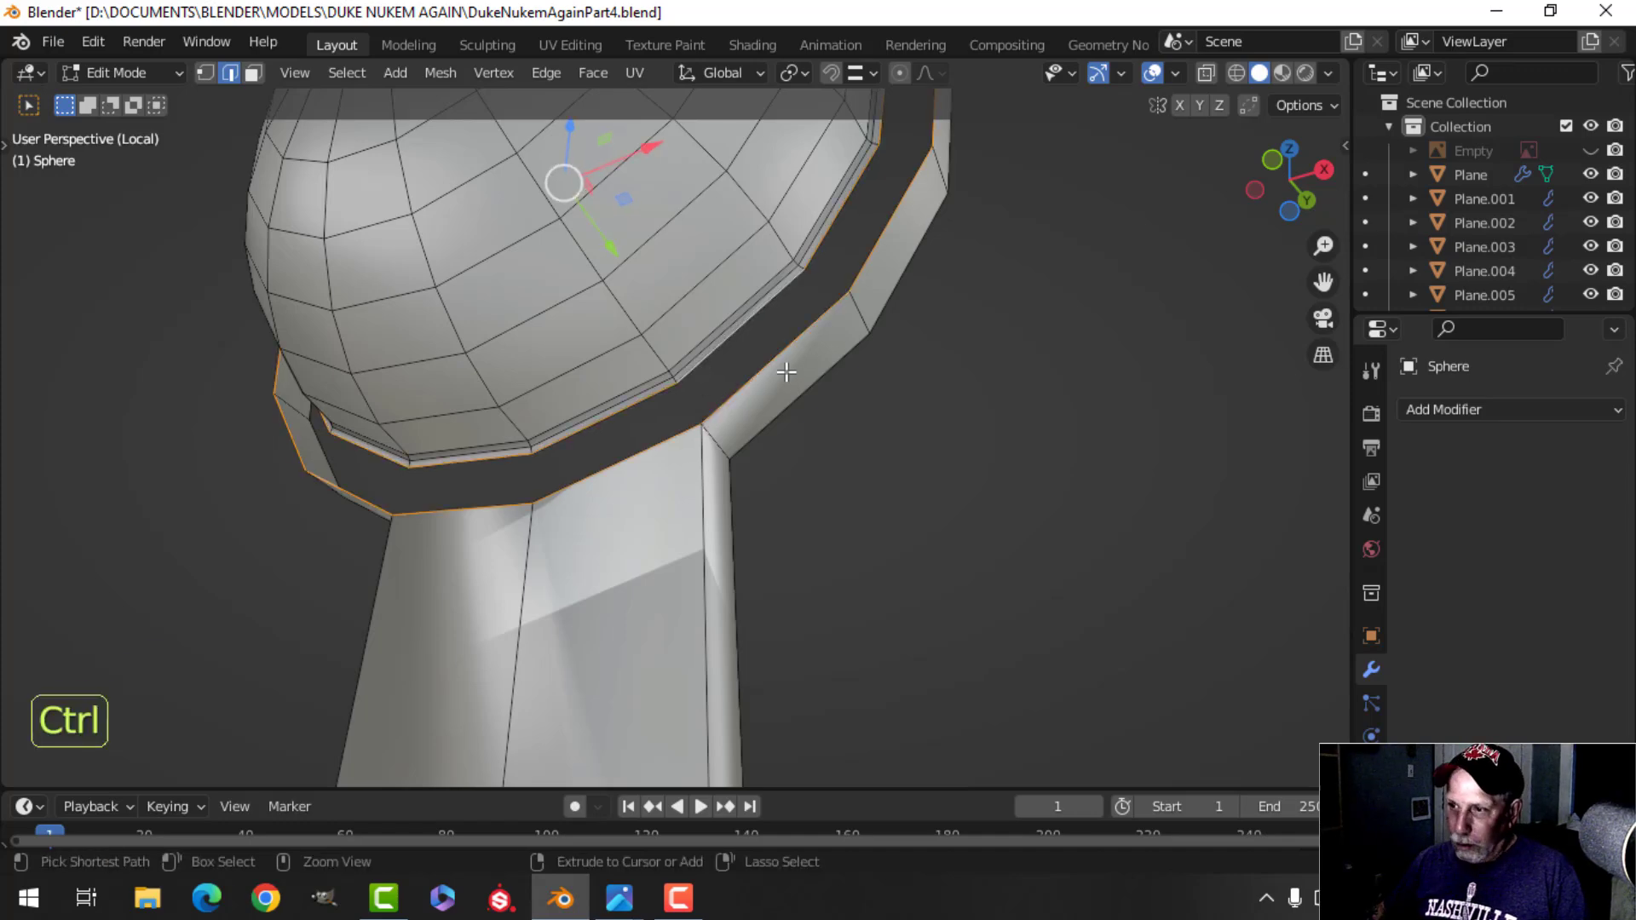
pyautogui.hotkey('ctrl', 'e')
pyautogui.click(682, 312)
# Bevel the front outline edges of the flange and tab about 0.004 m wide with four segments.
pyautogui.hotkey('alt', 'a')
pyautogui.moveTo(767, 420); pyautogui.dragTo(724, 351, button='middle')
pyautogui.keyDown('alt'); pyautogui.keyDown('shift'); pyautogui.click(724, 352); pyautogui.keyUp('shift'); pyautogui.keyUp('alt')
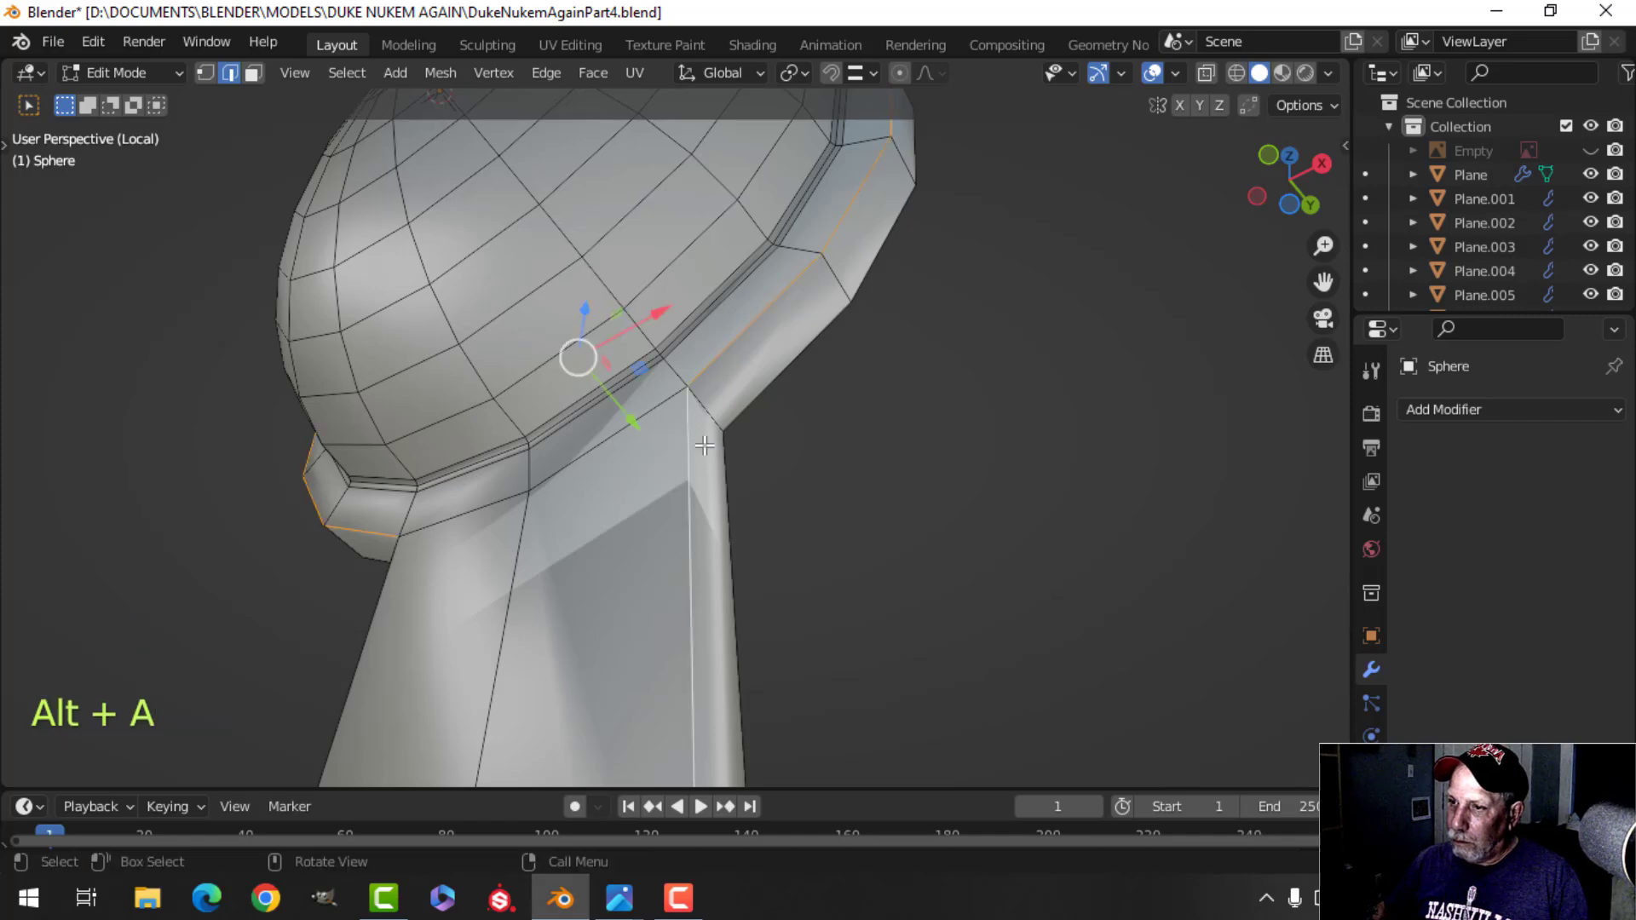
pyautogui.keyDown('shift'); pyautogui.moveTo(685, 423); pyautogui.dragTo(752, 532, button='middle'); pyautogui.keyUp('shift')
pyautogui.keyDown('alt'); pyautogui.keyDown('shift'); pyautogui.click(638, 532); pyautogui.keyUp('shift'); pyautogui.keyUp('alt')
pyautogui.hotkey('alt', 'a')
pyautogui.keyDown('alt'); pyautogui.keyDown('shift'); pyautogui.click(708, 450); pyautogui.keyUp('shift'); pyautogui.keyUp('alt')
pyautogui.scroll(-3, 708, 450)
pyautogui.scroll(2, 691, 521)
pyautogui.hotkey('alt', 'a')
pyautogui.click(716, 541)
pyautogui.hotkey('alt', 'a')
pyautogui.keyDown('alt'); pyautogui.keyDown('shift'); pyautogui.click(751, 532); pyautogui.keyUp('shift'); pyautogui.keyUp('alt')
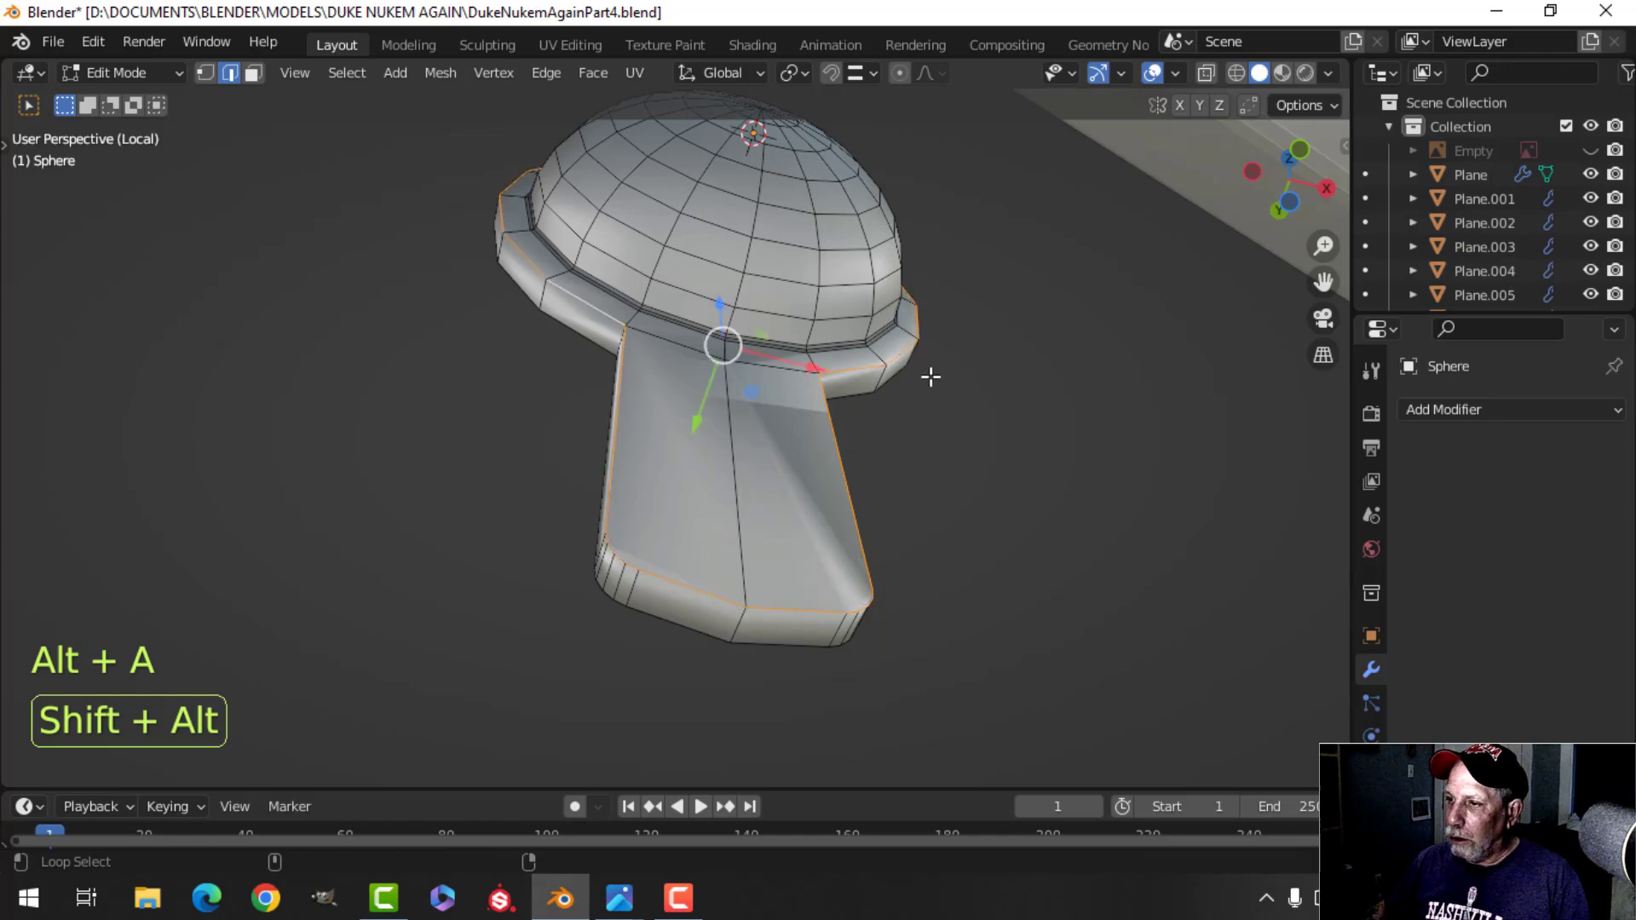
pyautogui.moveTo(930, 377); pyautogui.dragTo(873, 471, button='middle')
pyautogui.hotkey('ctrl', 'b')
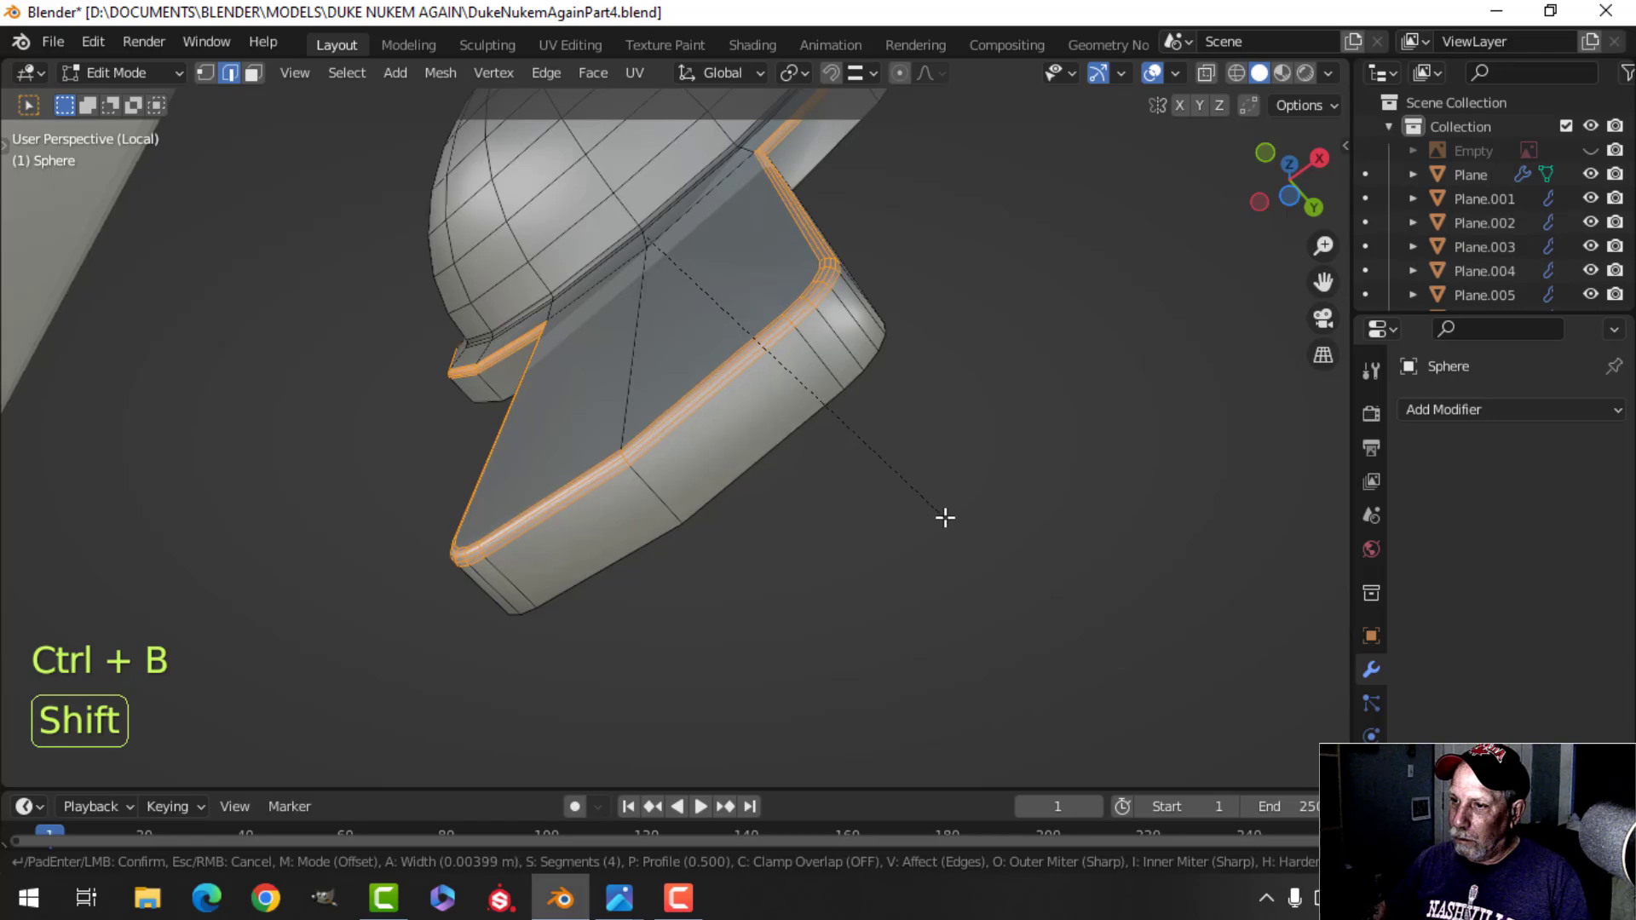
pyautogui.click(937, 519)
pyautogui.hotkey('alt', 'a')
pyautogui.moveTo(804, 530)
pyautogui.mouseDown(button='middle')
pyautogui.moveTo(742, 501)
pyautogui.moveTo(800, 529)
pyautogui.moveTo(793, 597)
pyautogui.moveTo(796, 449)
pyautogui.moveTo(789, 548)
pyautogui.mouseUp(button='middle')
pyautogui.click(790, 605)
pyautogui.scroll(1, 785, 591)
pyautogui.keyDown('shift'); pyautogui.click(736, 496); pyautogui.keyUp('shift')
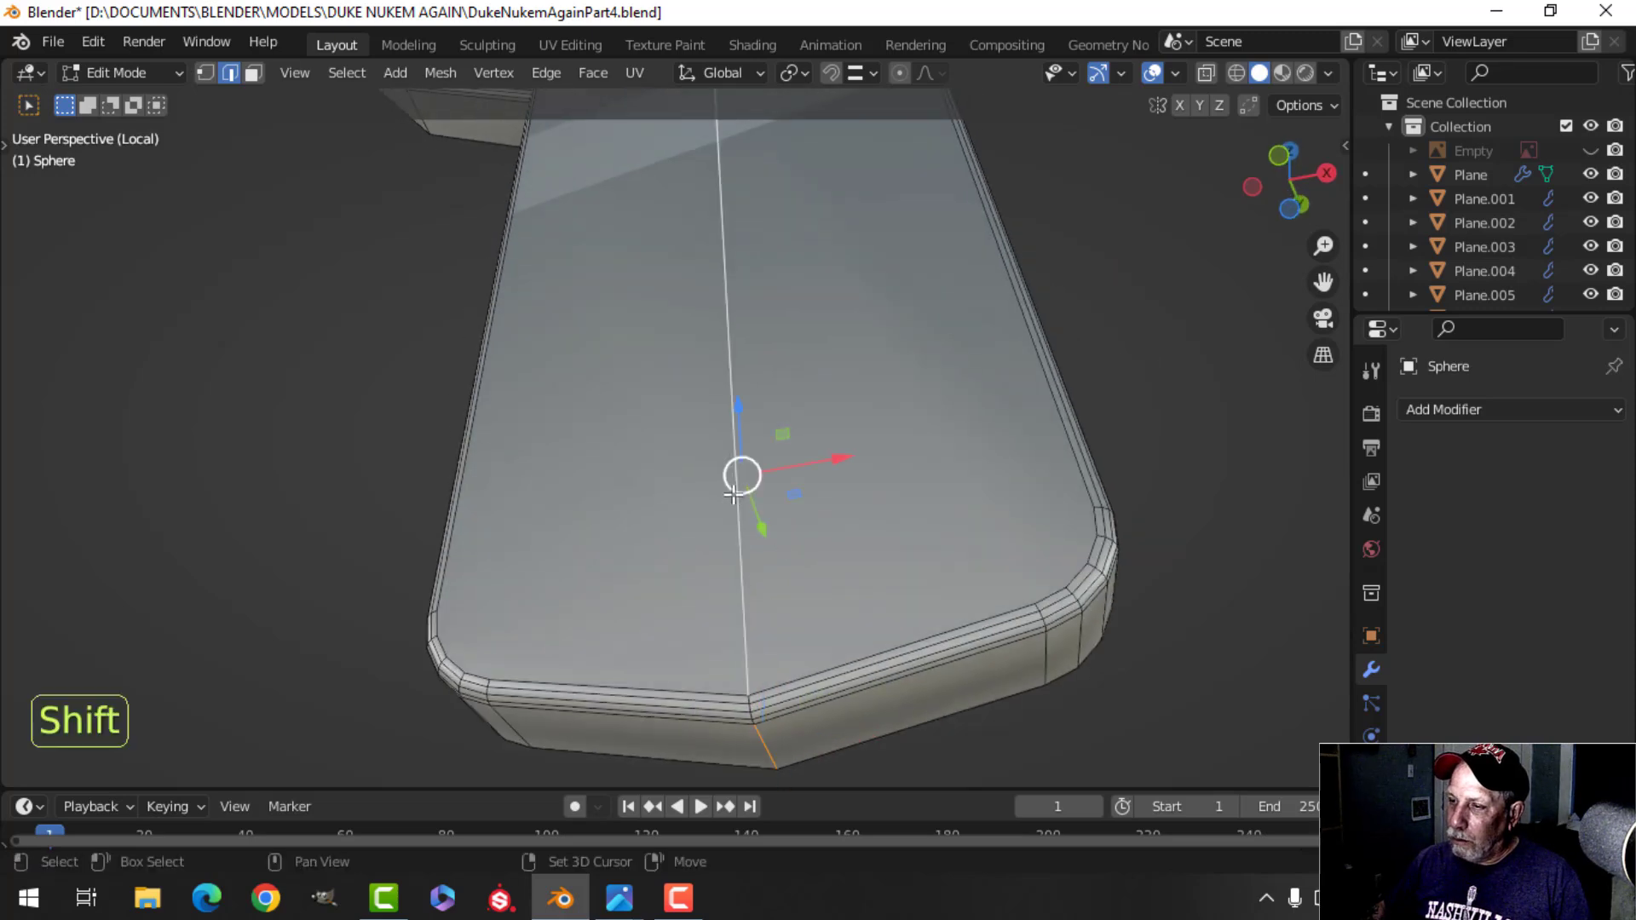
pyautogui.keyDown('ctrl'); pyautogui.click(727, 468); pyautogui.keyUp('ctrl')
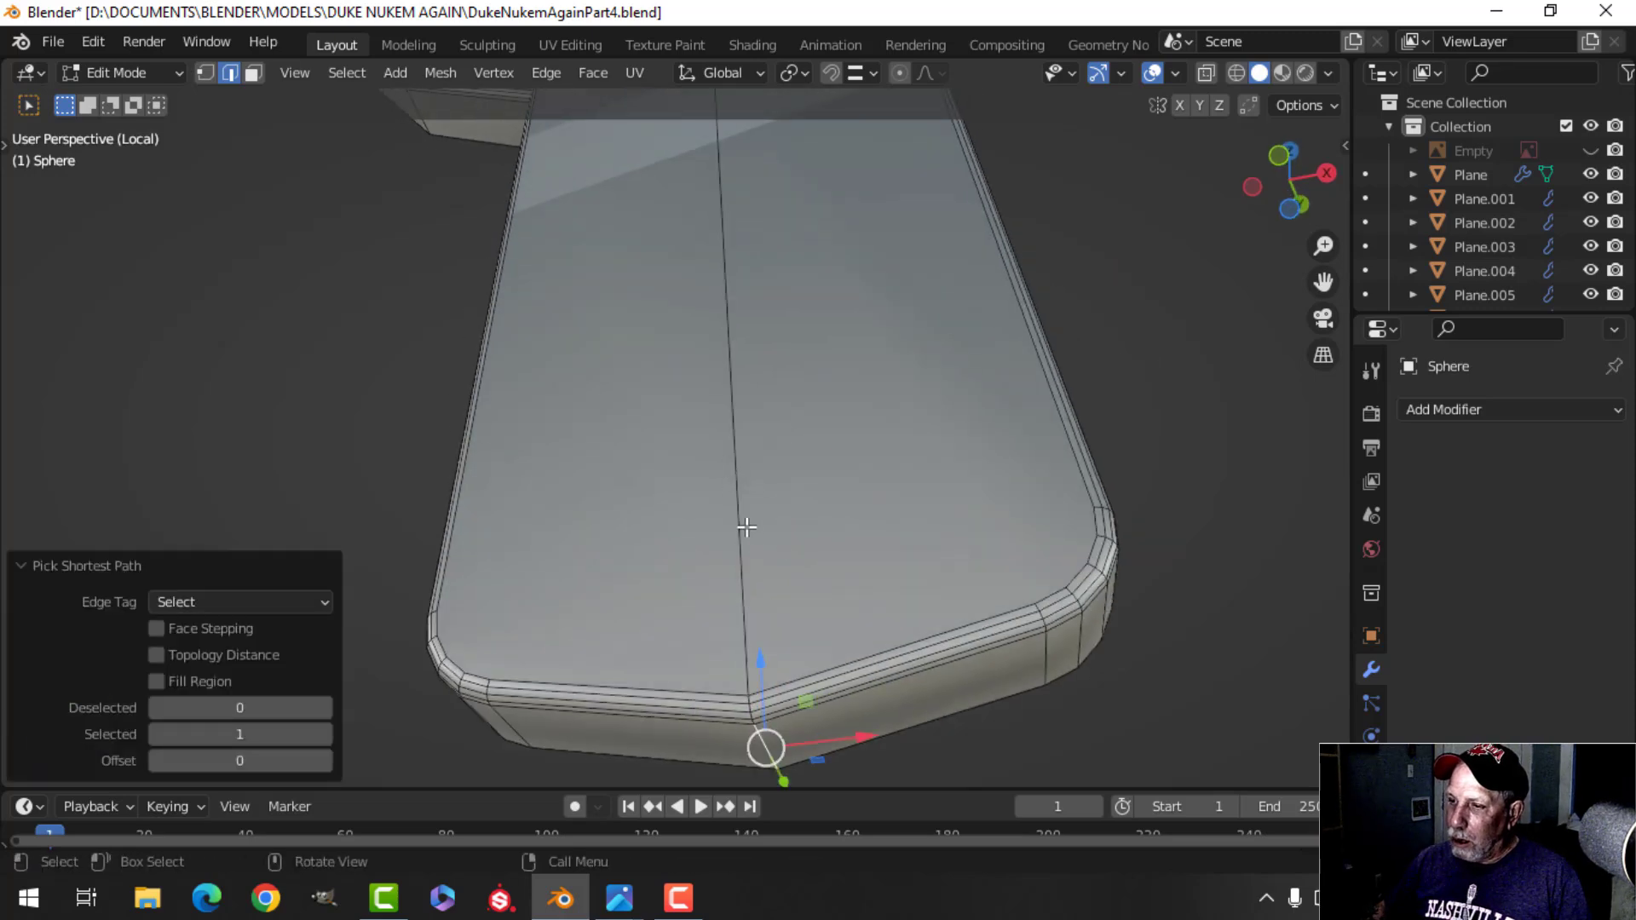
pyautogui.scroll(-3, 744, 520)
pyautogui.hotkey('alt', 'a')
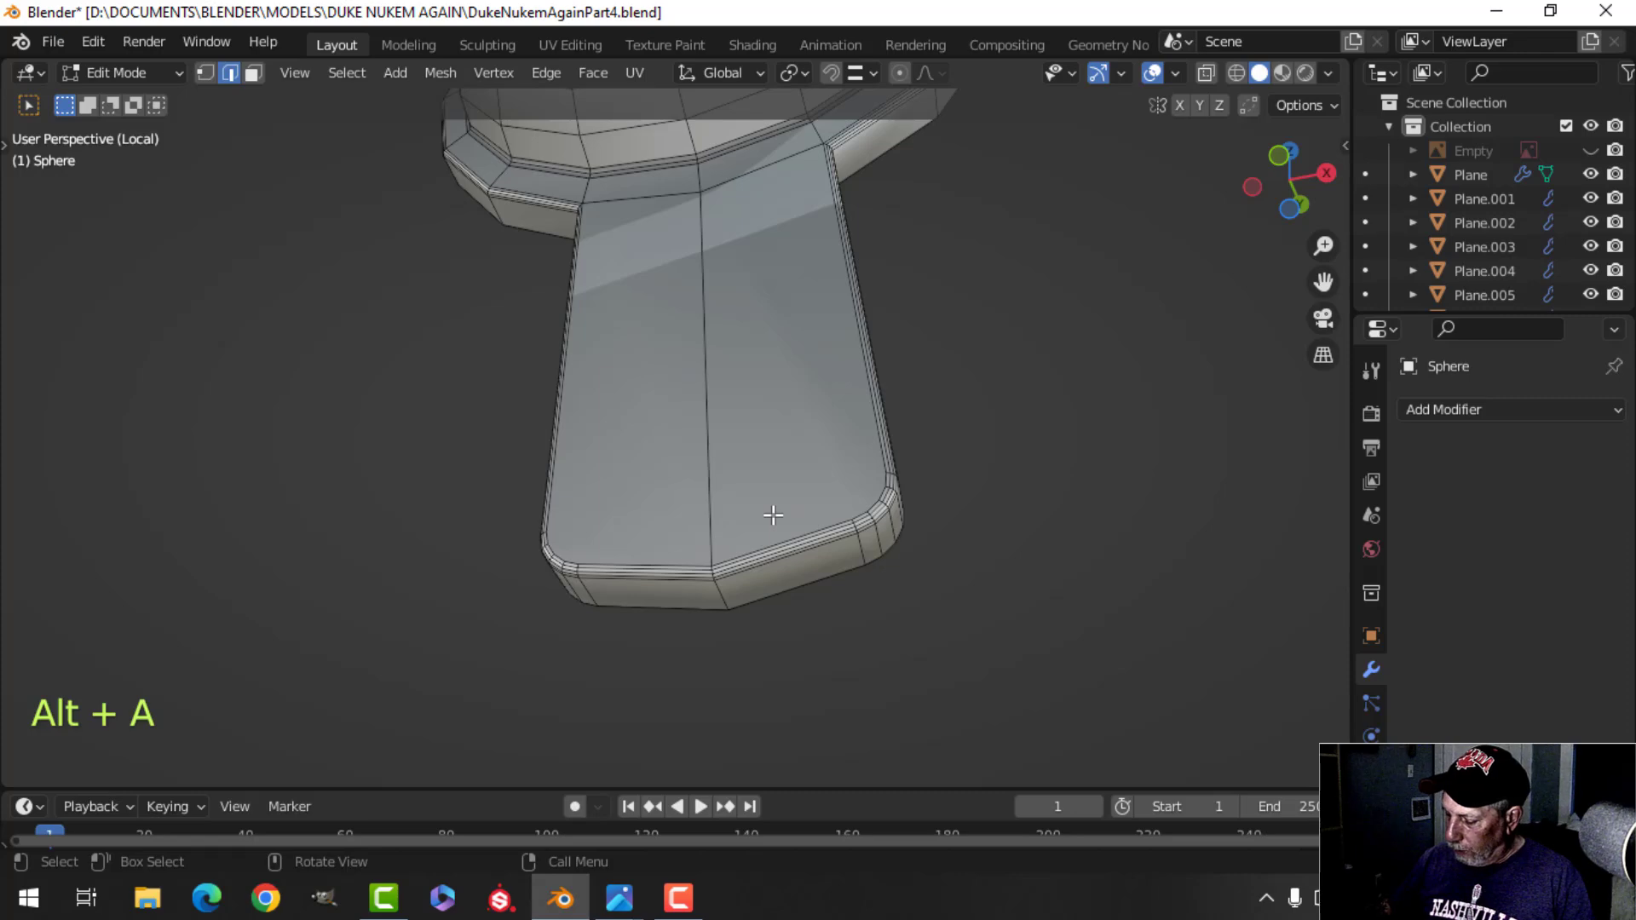
# In front view, try to raise the visible vertices at the tab's pointed lower end along Z, and undo the changes.
pyautogui.press('KP_7')
pyautogui.press('KP_1')
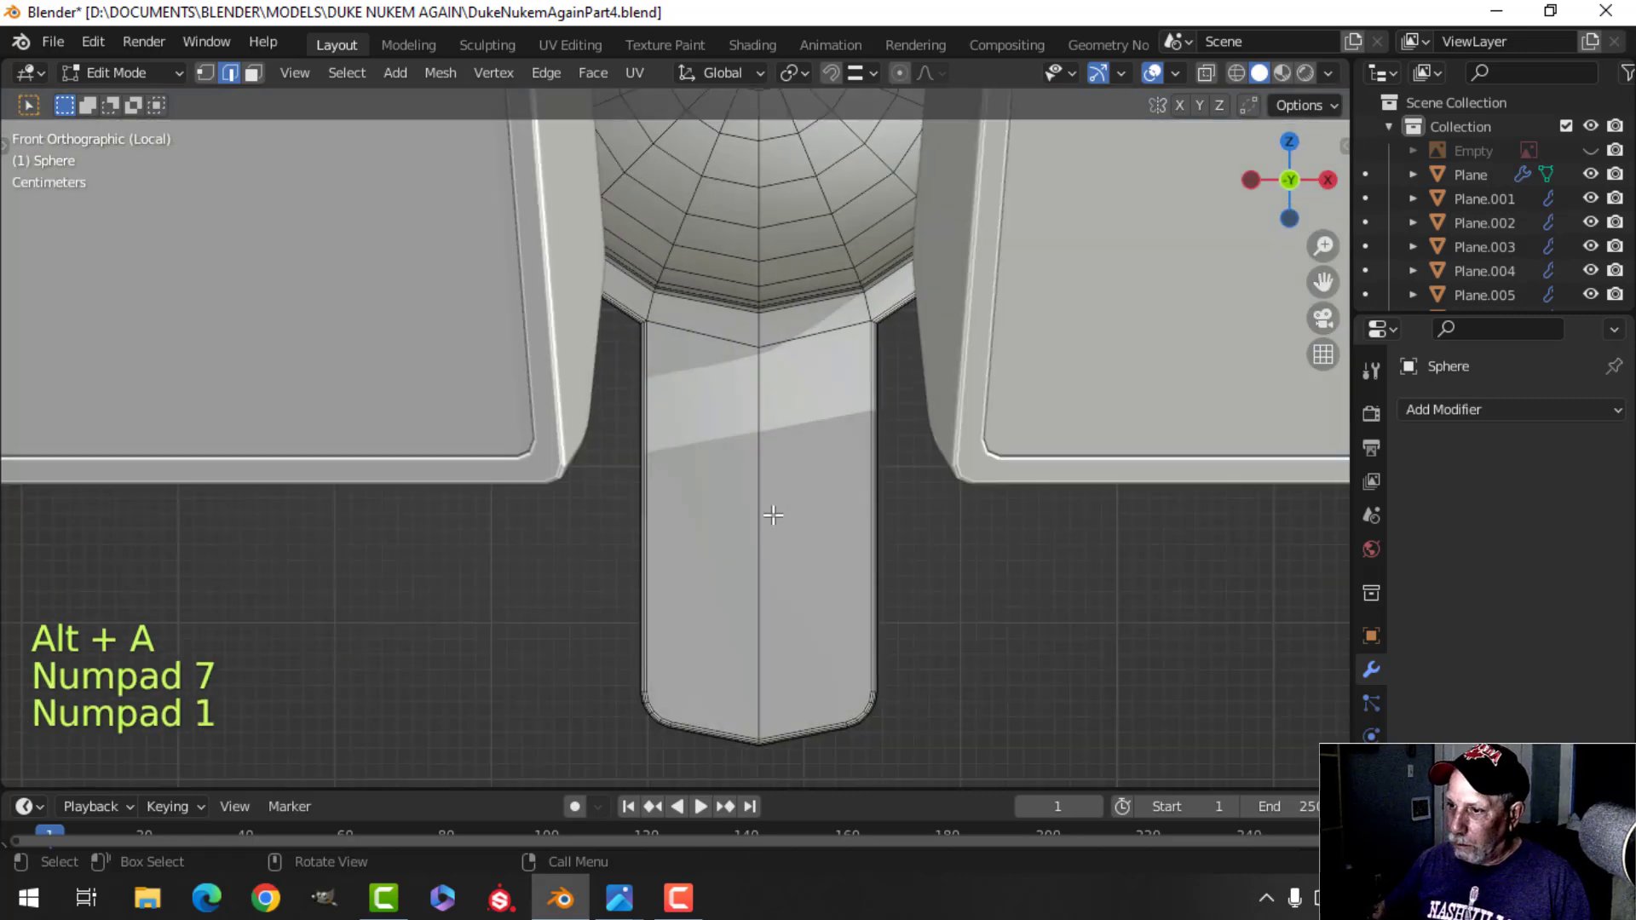
pyautogui.keyDown('shift'); pyautogui.moveTo(869, 628); pyautogui.dragTo(767, 474, button='middle'); pyautogui.keyUp('shift')
pyautogui.scroll(4, 862, 508)
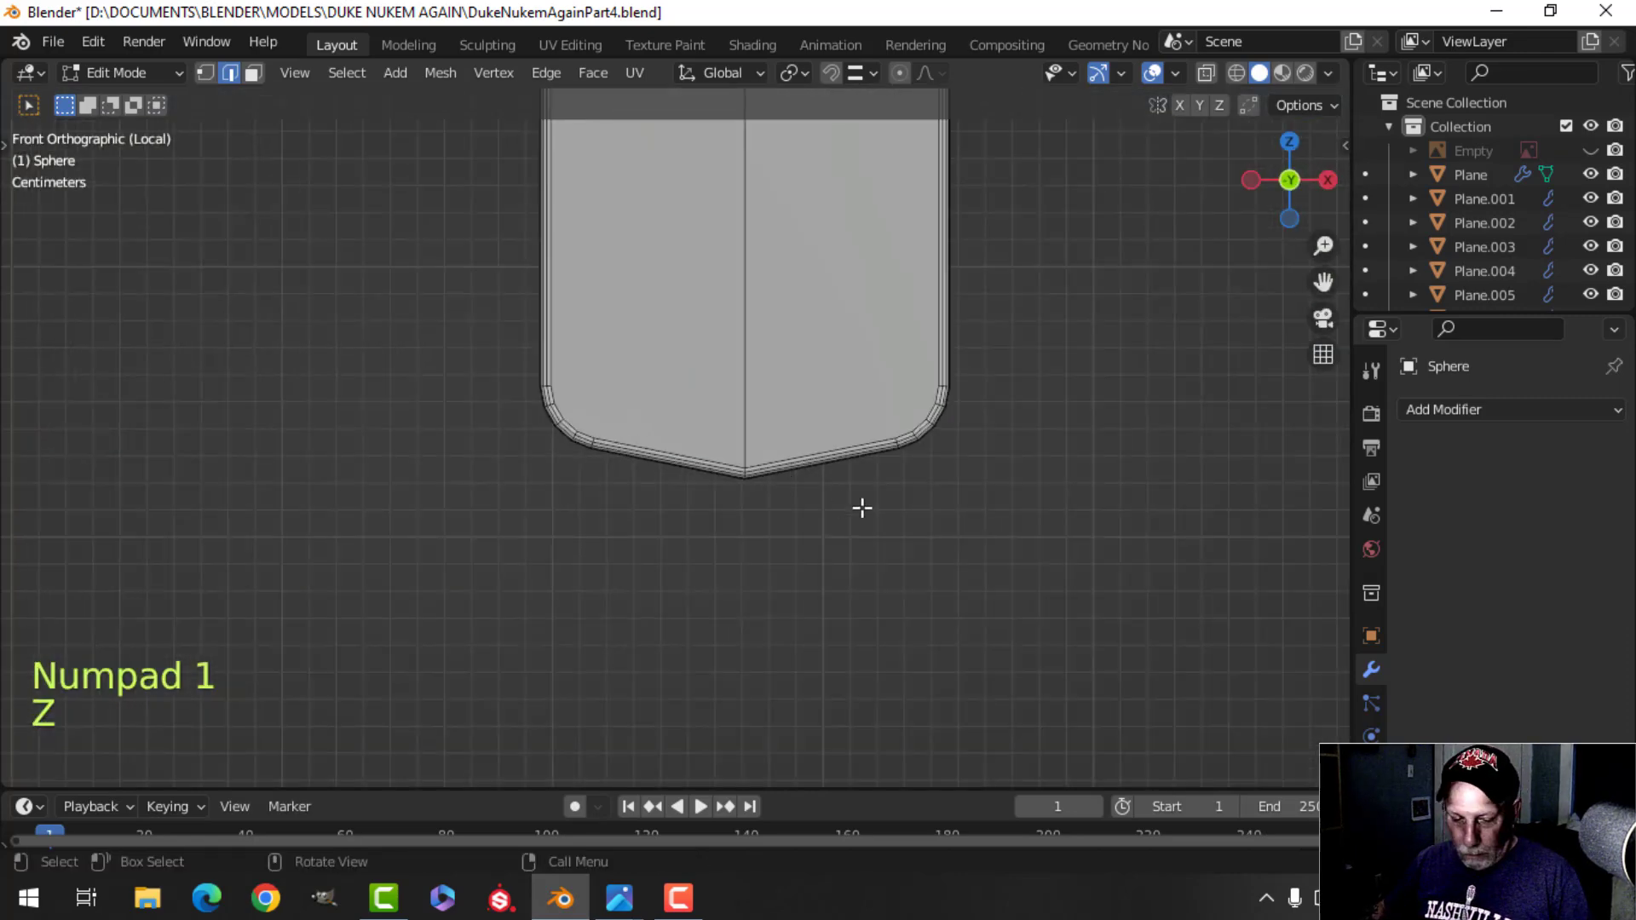
pyautogui.press('1')
pyautogui.press('b')
pyautogui.moveTo(731, 446); pyautogui.dragTo(877, 545)
pyautogui.keyDown('shift'); pyautogui.moveTo(877, 545); pyautogui.dragTo(833, 596, button='middle'); pyautogui.keyUp('shift')
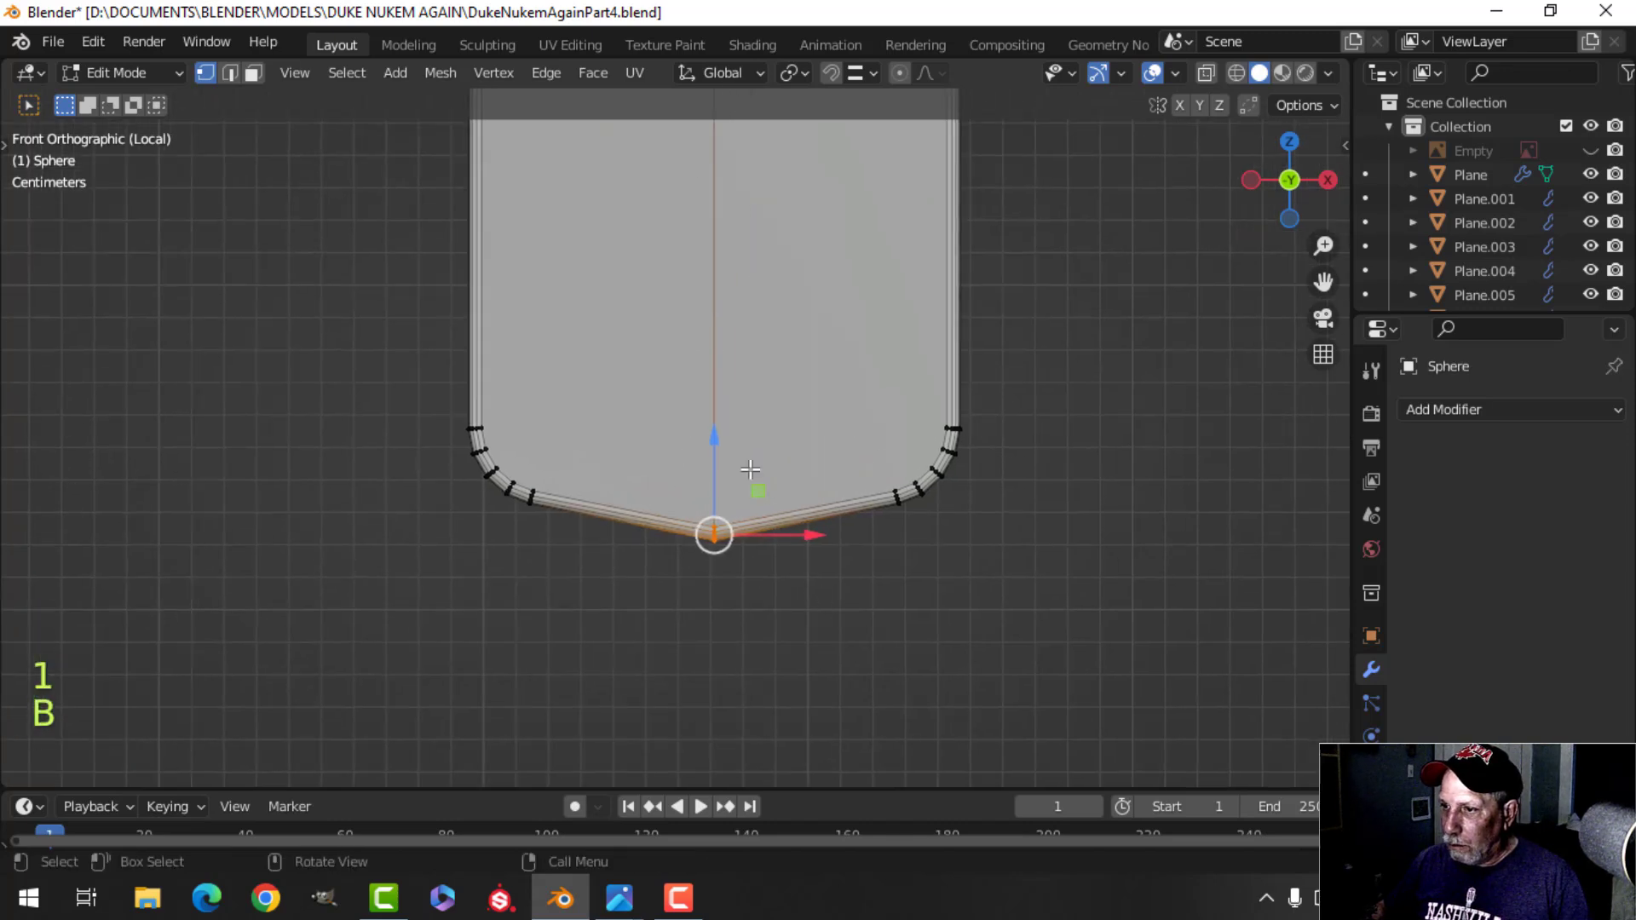
pyautogui.moveTo(709, 443); pyautogui.dragTo(729, 424)
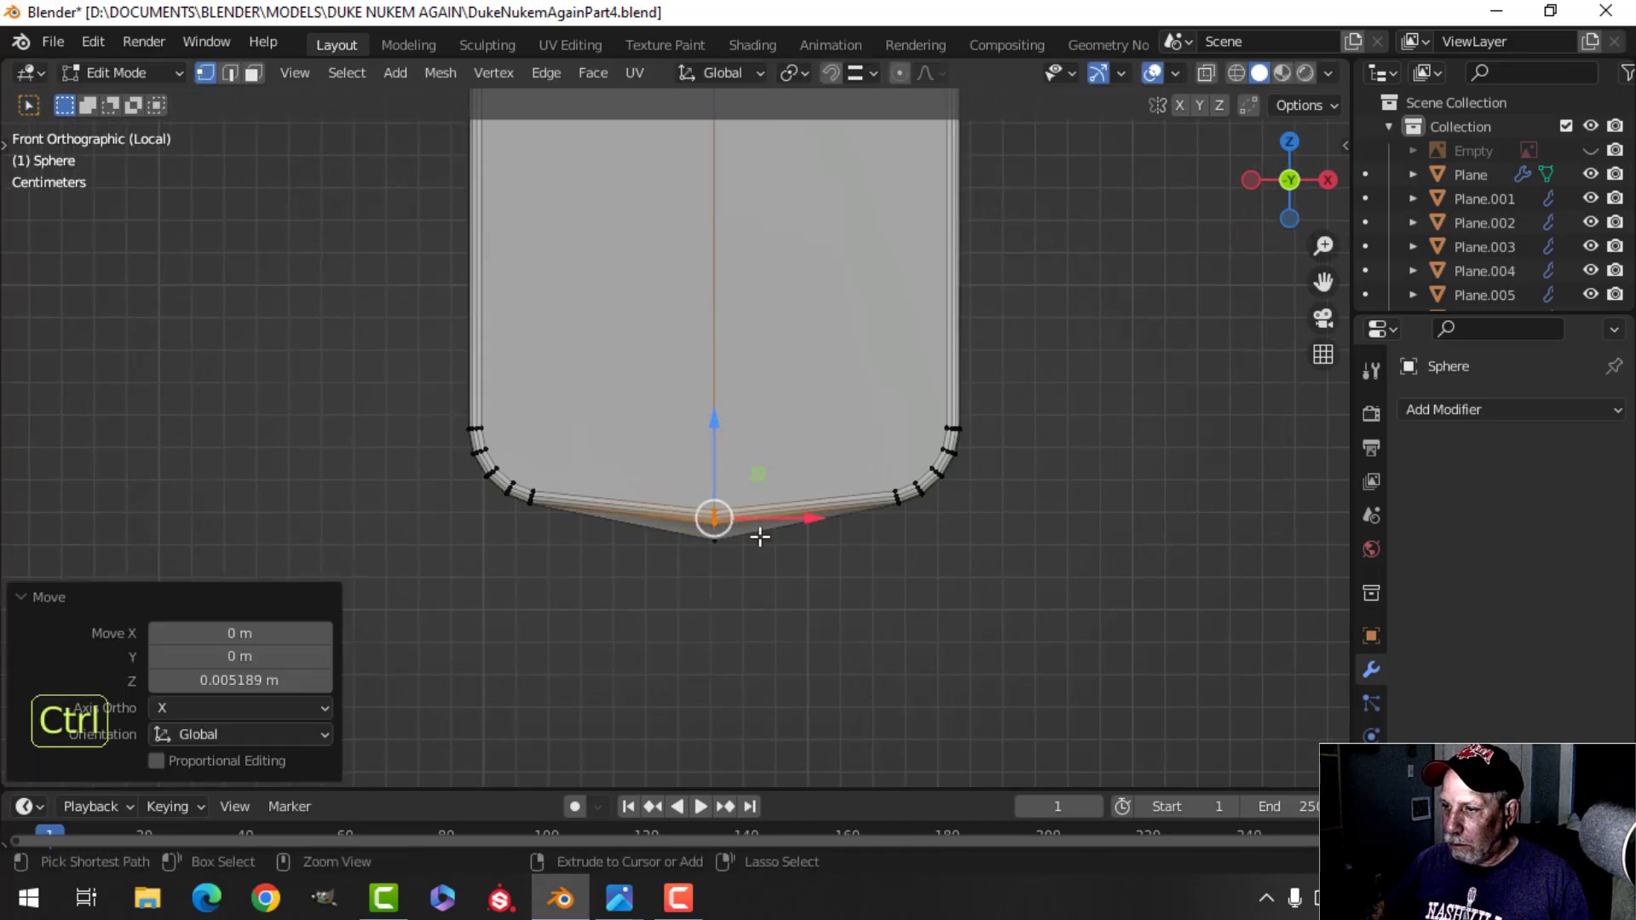
pyautogui.hotkey('ctrl', 'z')
pyautogui.press('x')
pyautogui.hotkey('alt', 'a')
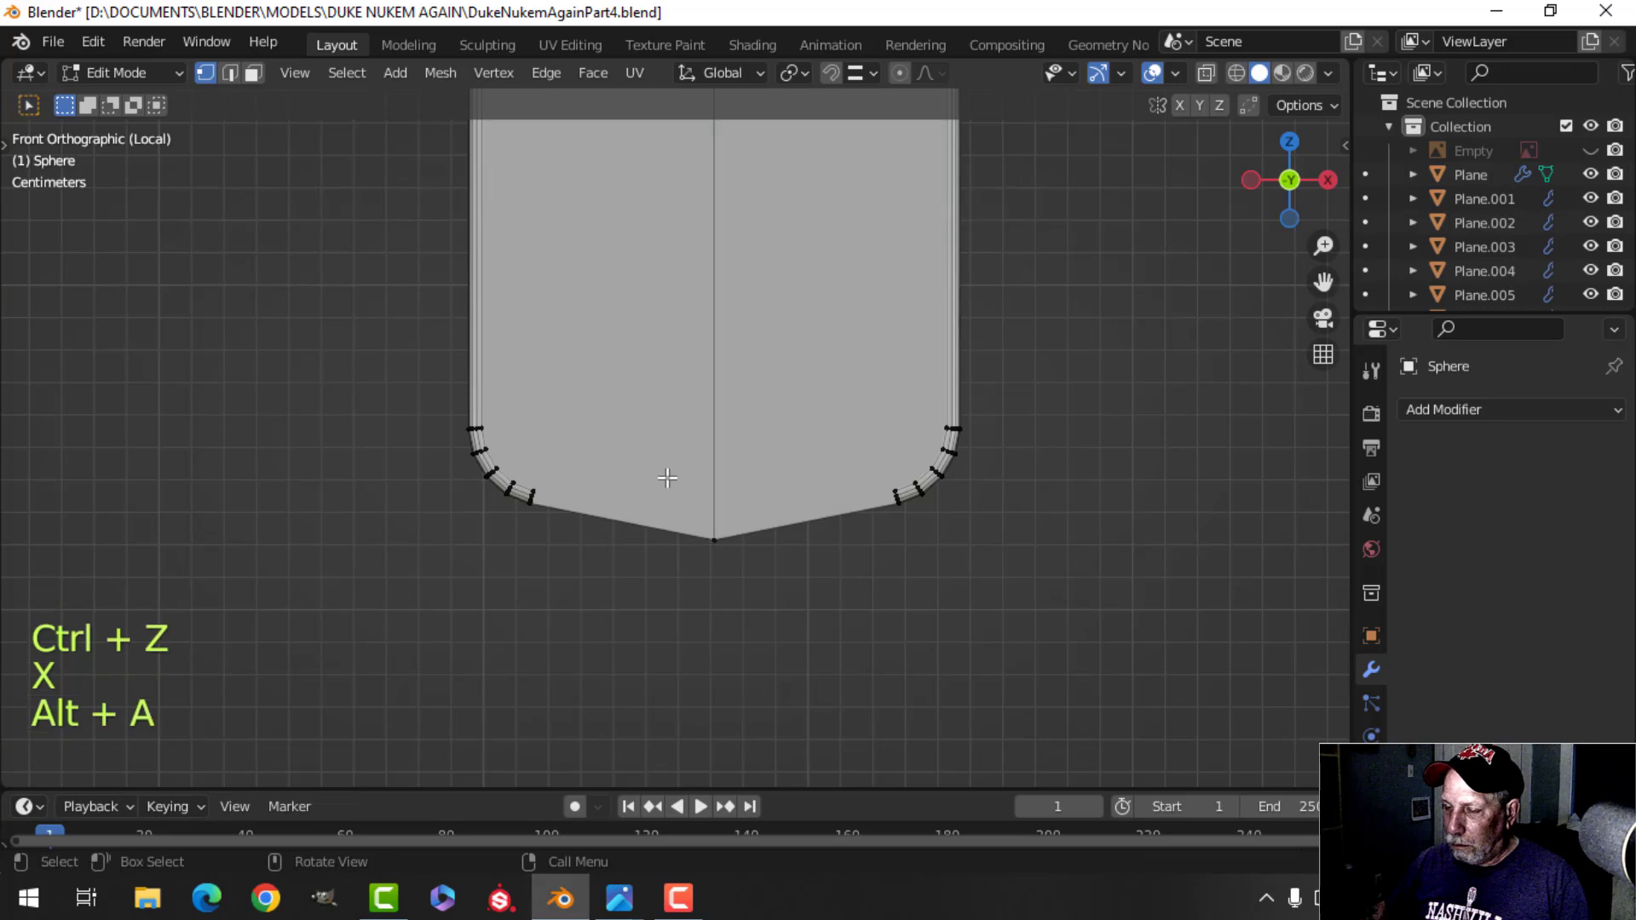
pyautogui.hotkey('ctrl', 'z')
pyautogui.hotkey('ctrl', 'z')
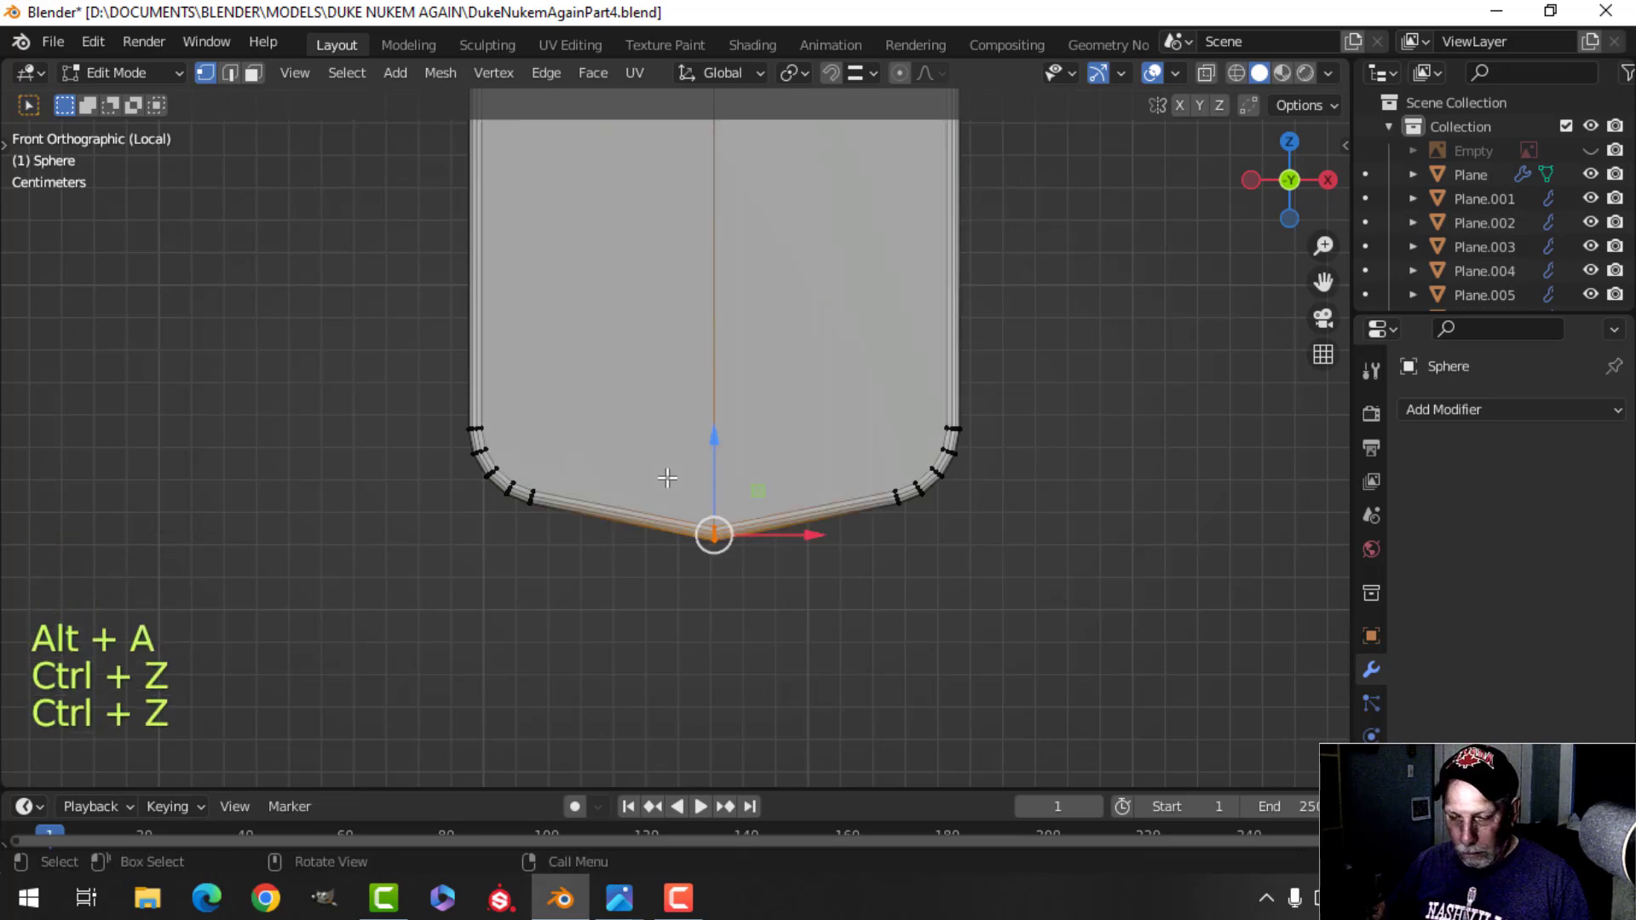
# In wireframe, raise all vertices at the tab's lower point along Z to nearly flatten its bottom edge, and restore solid shading.
pyautogui.press('z')
pyautogui.click(511, 474)
pyautogui.hotkey('alt', 'a')
pyautogui.press('b')
pyautogui.moveTo(672, 443); pyautogui.dragTo(798, 592)
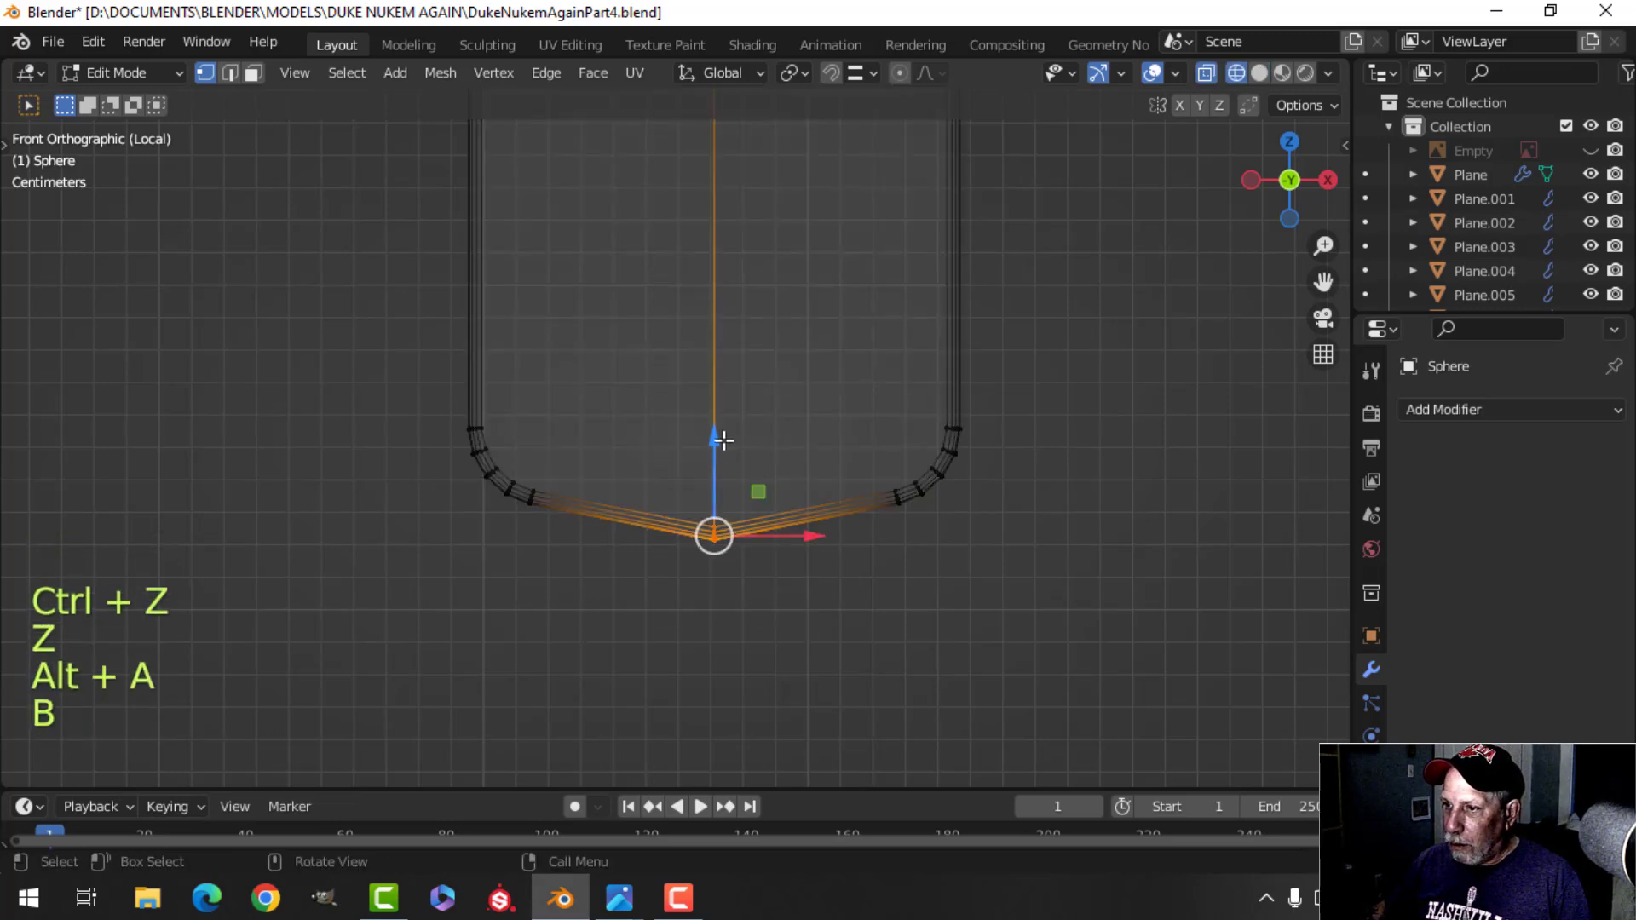
pyautogui.moveTo(723, 440); pyautogui.dragTo(738, 407)
pyautogui.hotkey('alt', 'a')
pyautogui.press('z')
pyautogui.click(1112, 471)
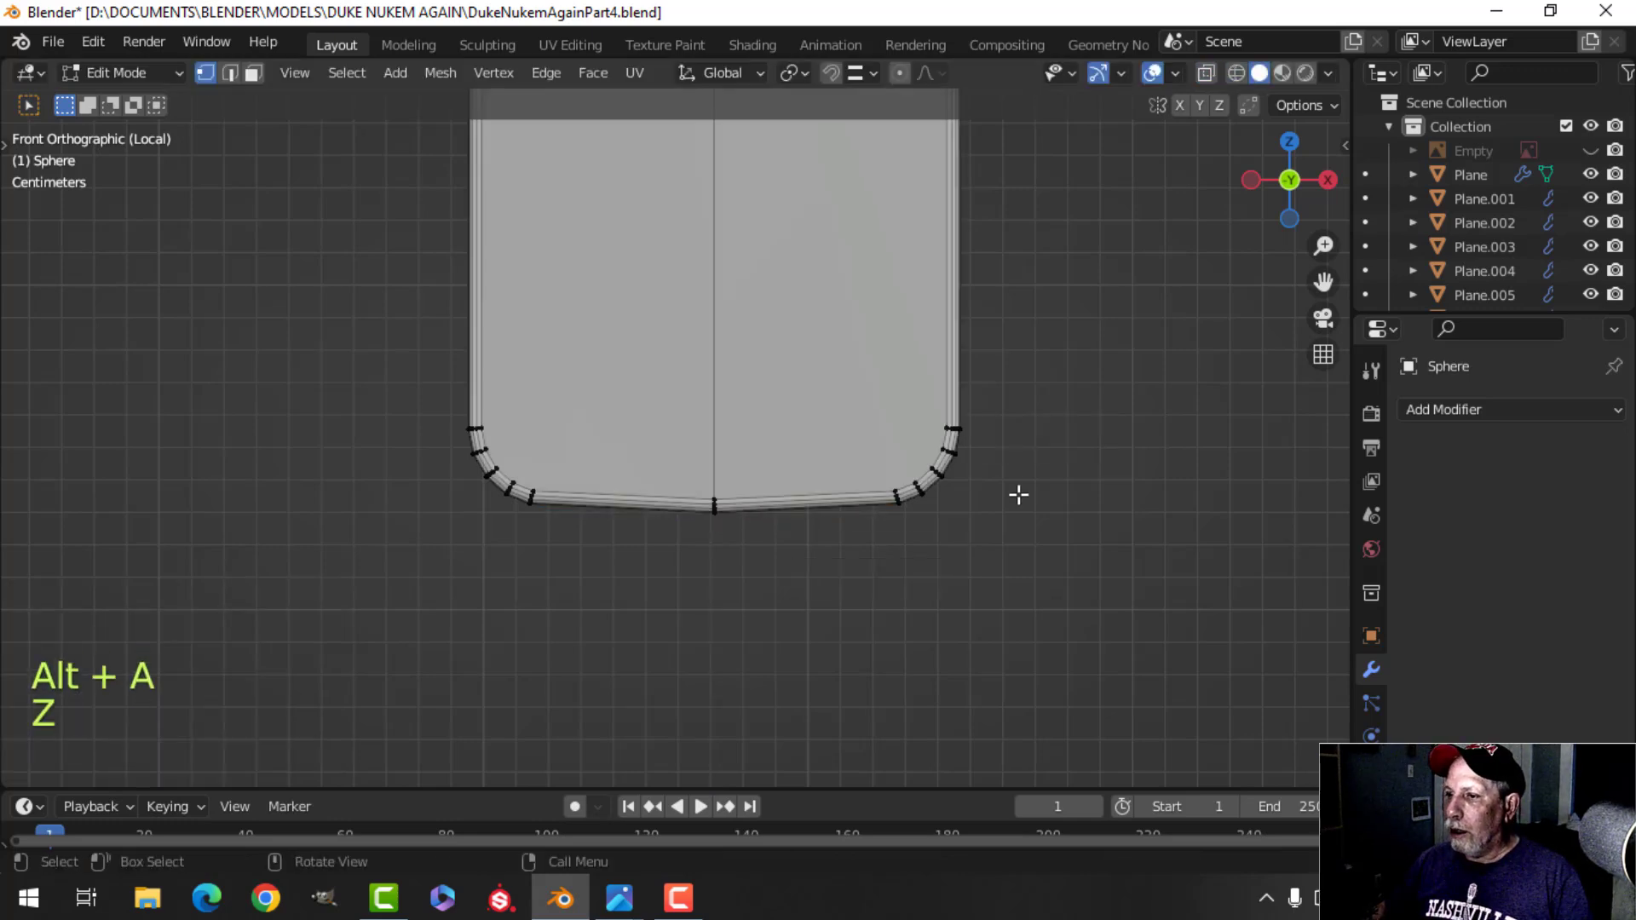
# Examine the wall mount and its tab between the lamps in Object Mode, checking the shading and the rounded edges.
pyautogui.press('Tab')
pyautogui.scroll(-8, 928, 519)
pyautogui.hotkey('alt', 'a')
pyautogui.moveTo(811, 438); pyautogui.dragTo(713, 497, button='middle')
pyautogui.scroll(6, 753, 367)
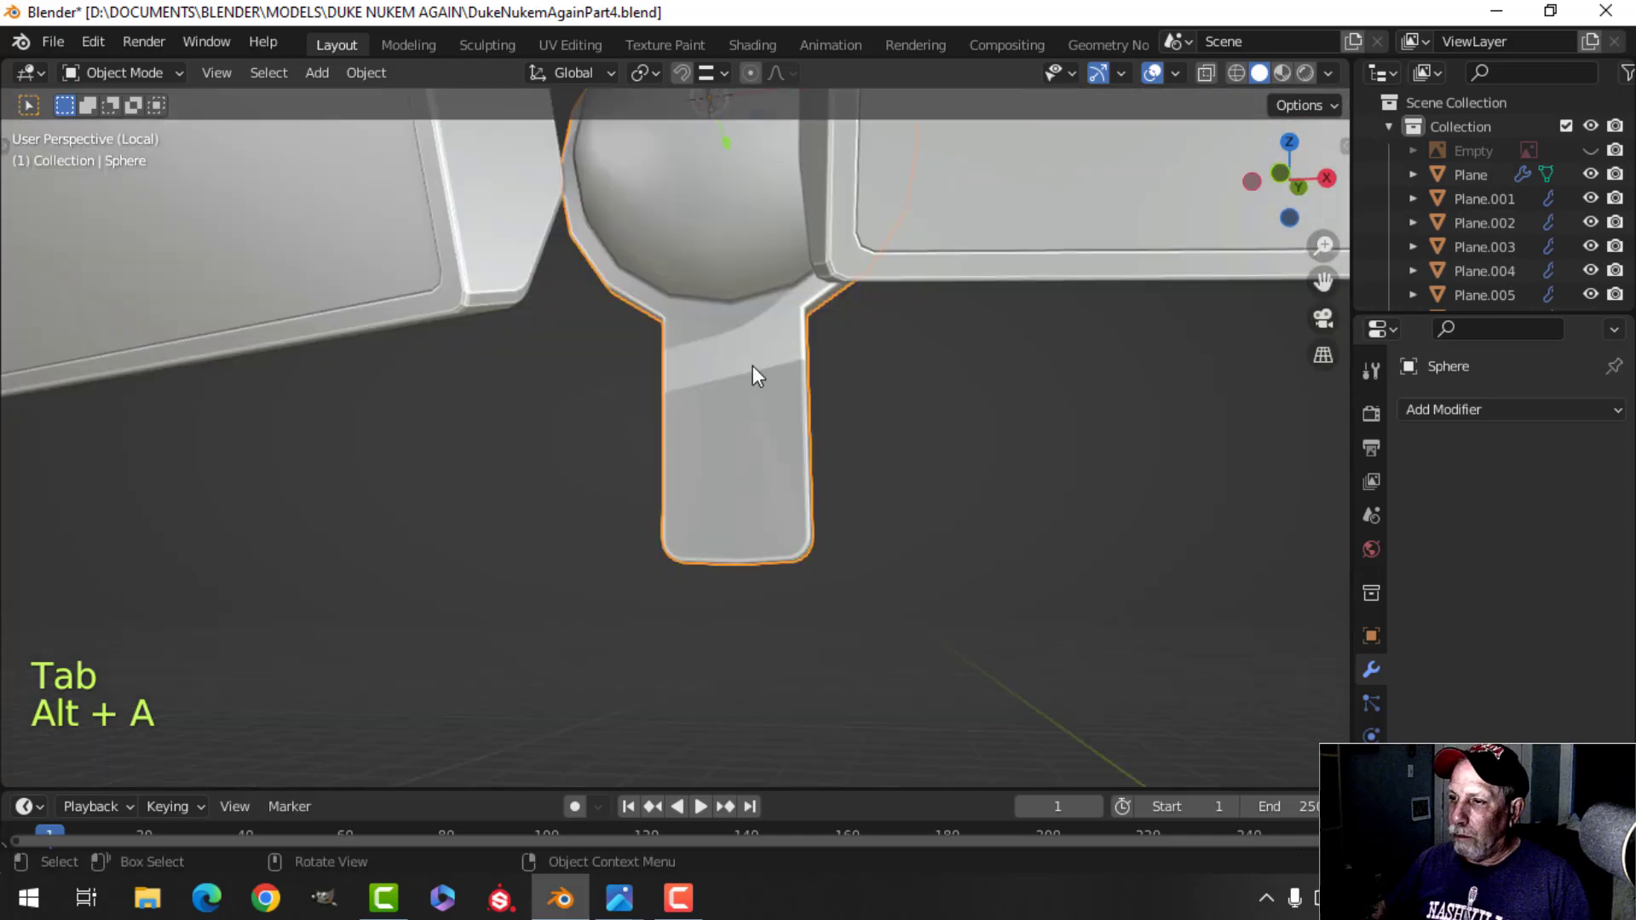
pyautogui.keyDown('shift'); pyautogui.moveTo(753, 366); pyautogui.dragTo(798, 418, button='middle'); pyautogui.keyUp('shift')
pyautogui.scroll(2, 830, 464)
pyautogui.hotkey('alt', 'a')
pyautogui.scroll(2, 854, 474)
pyautogui.scroll(-2, 856, 460)
pyautogui.keyDown('shift'); pyautogui.moveTo(798, 418); pyautogui.dragTo(806, 573, button='middle'); pyautogui.keyUp('shift')
pyautogui.moveTo(806, 573); pyautogui.dragTo(779, 521, button='middle')
pyautogui.scroll(2, 796, 509)
pyautogui.scroll(-2, 796, 511)
pyautogui.click(801, 295)
pyautogui.scroll(-2, 801, 295)
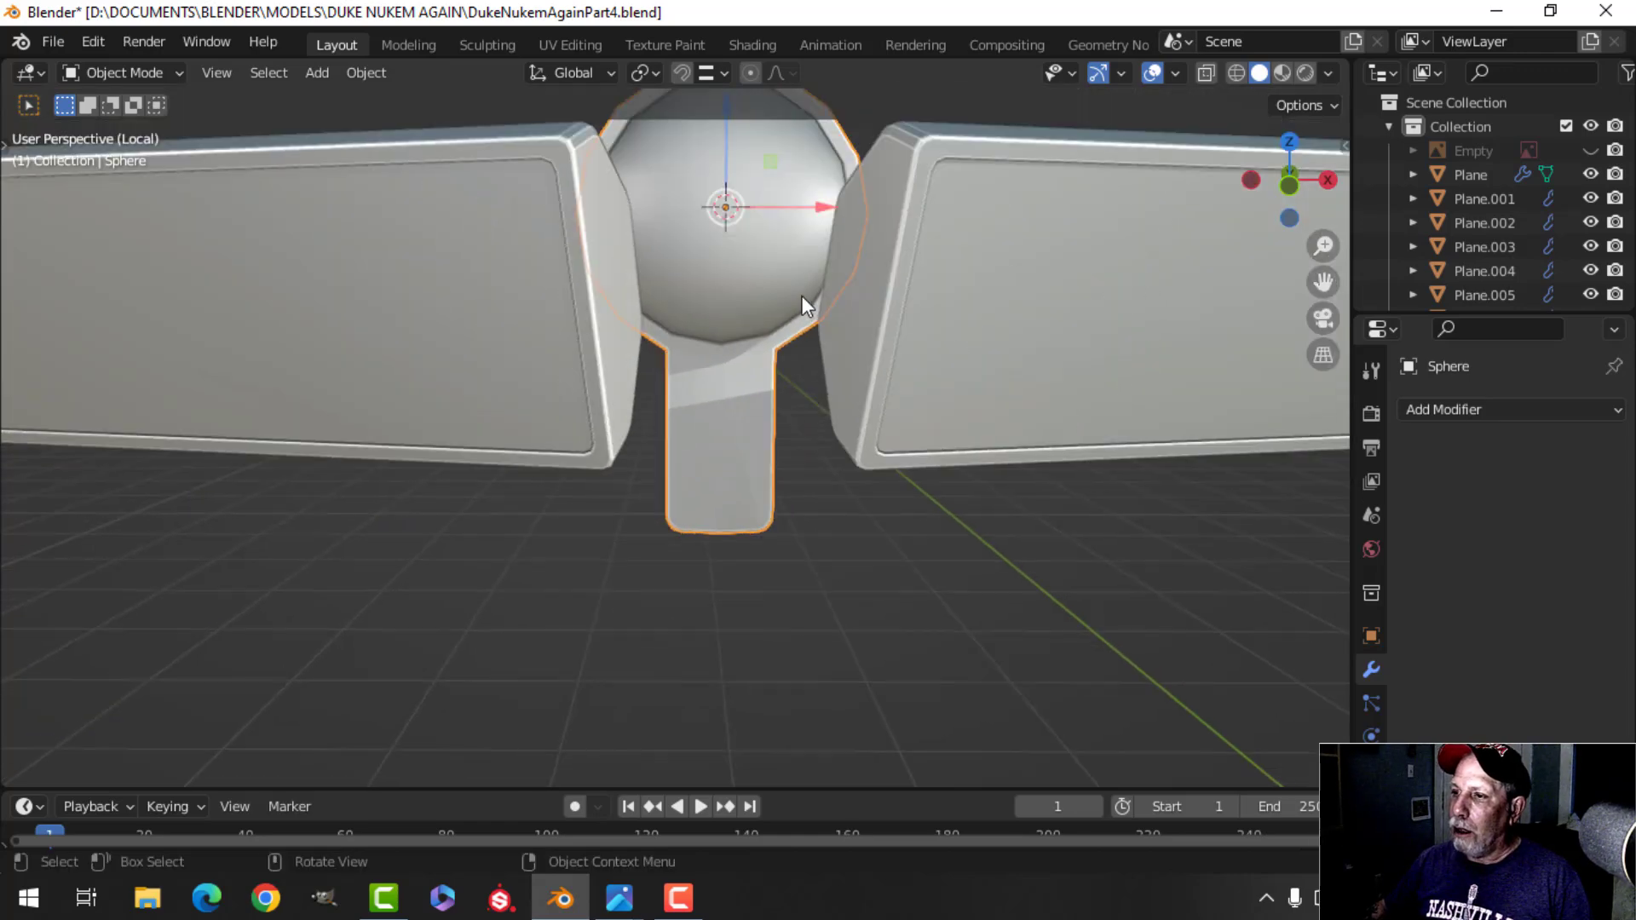
# Snap the 3D cursor to the vertical centre edge of the wall mount's tab, and return to Object Mode.
pyautogui.moveTo(802, 295); pyautogui.dragTo(739, 379, button='middle')
pyautogui.press('Tab')
pyautogui.hotkey('alt', 'a')
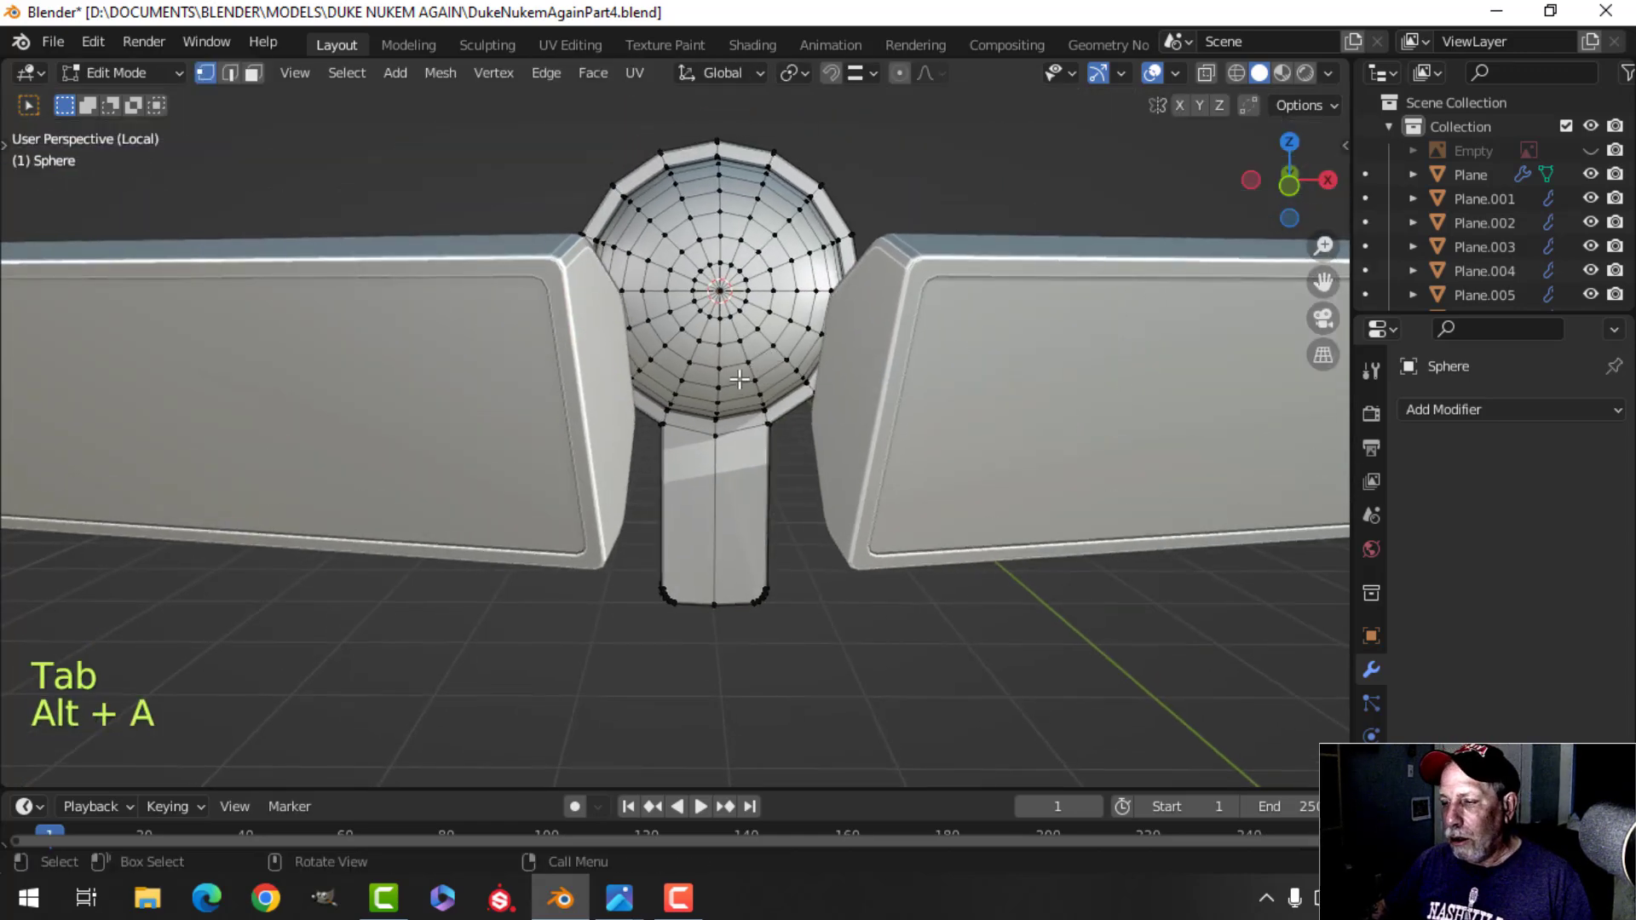
pyautogui.press('Tab')
pyautogui.press('Tab')
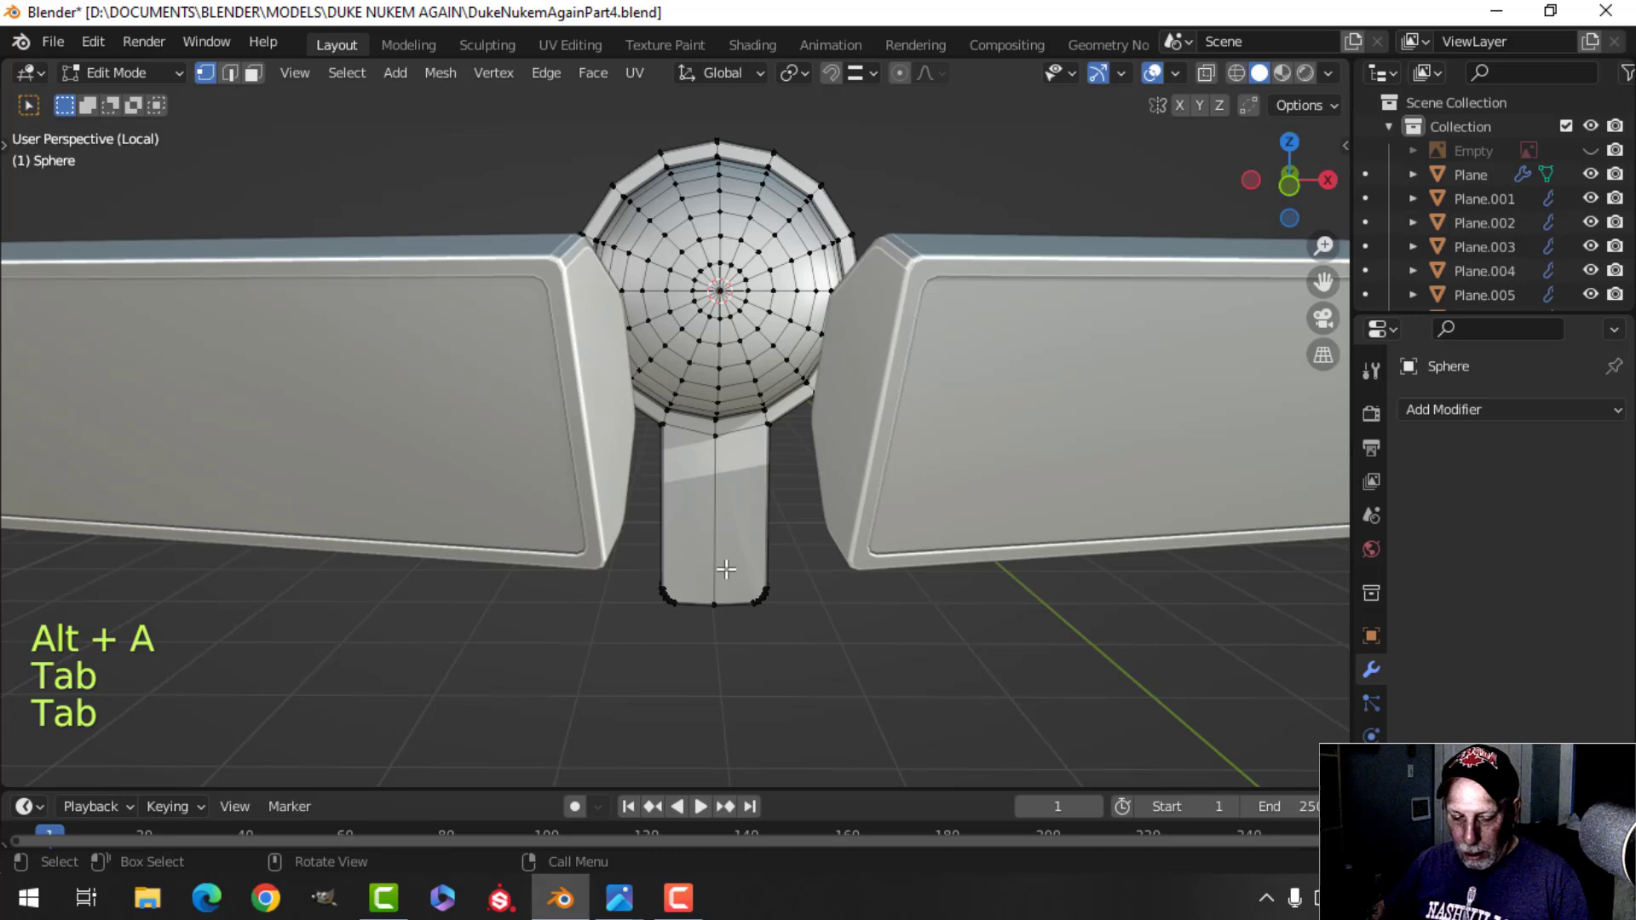
pyautogui.press('2')
pyautogui.click(720, 561)
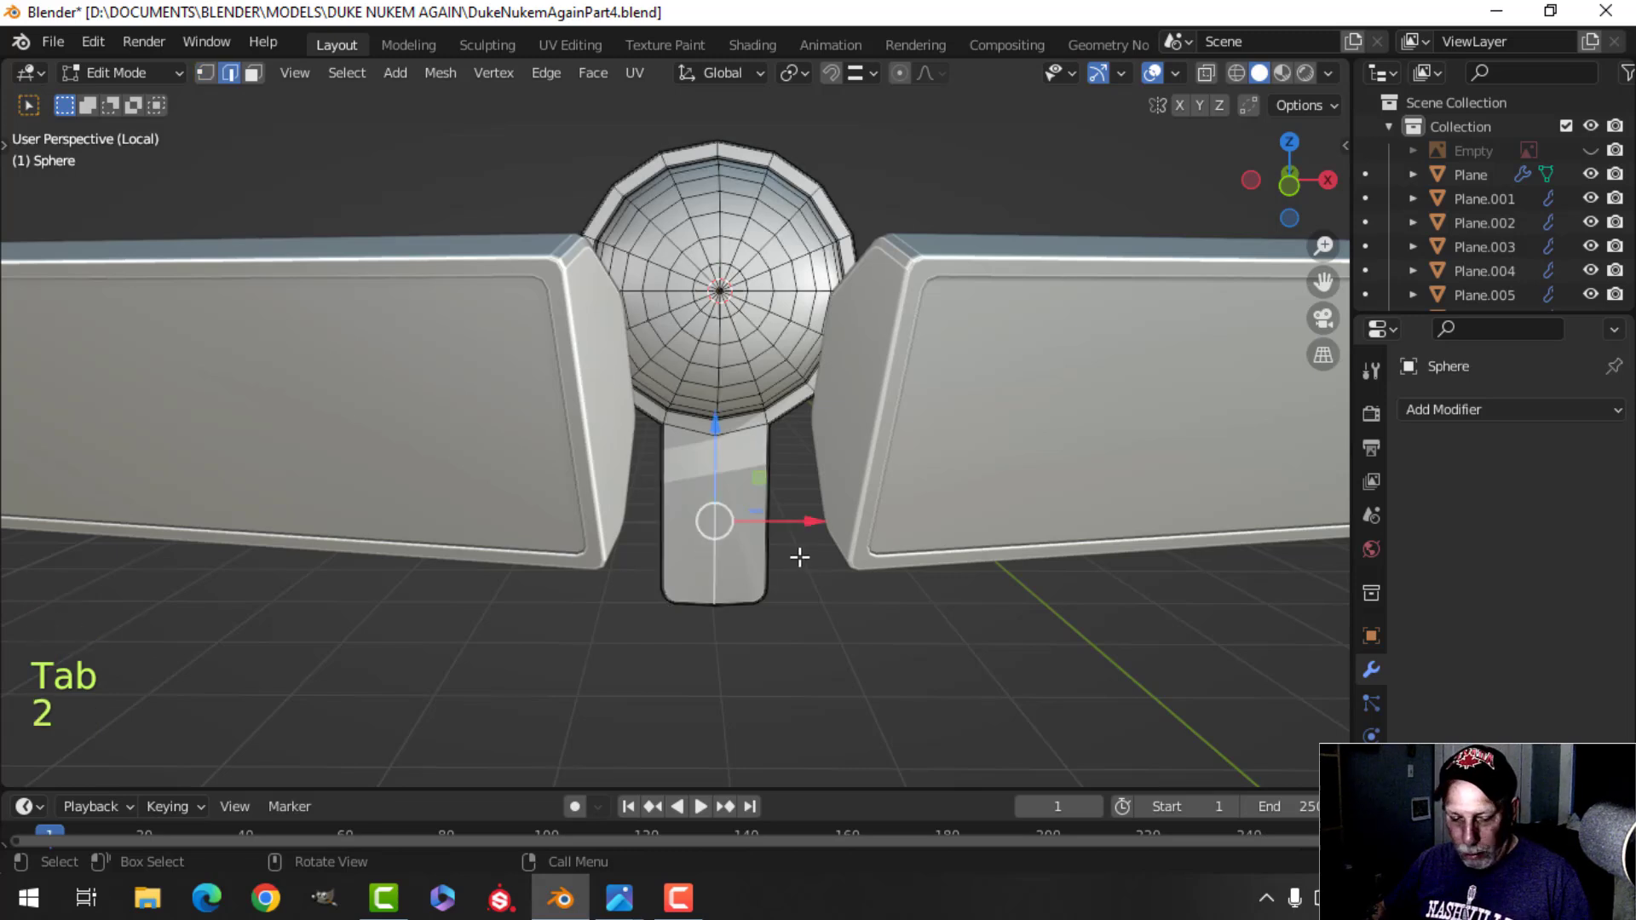
pyautogui.hotkey('shift', 's')
pyautogui.click(800, 695)
pyautogui.press('Tab')
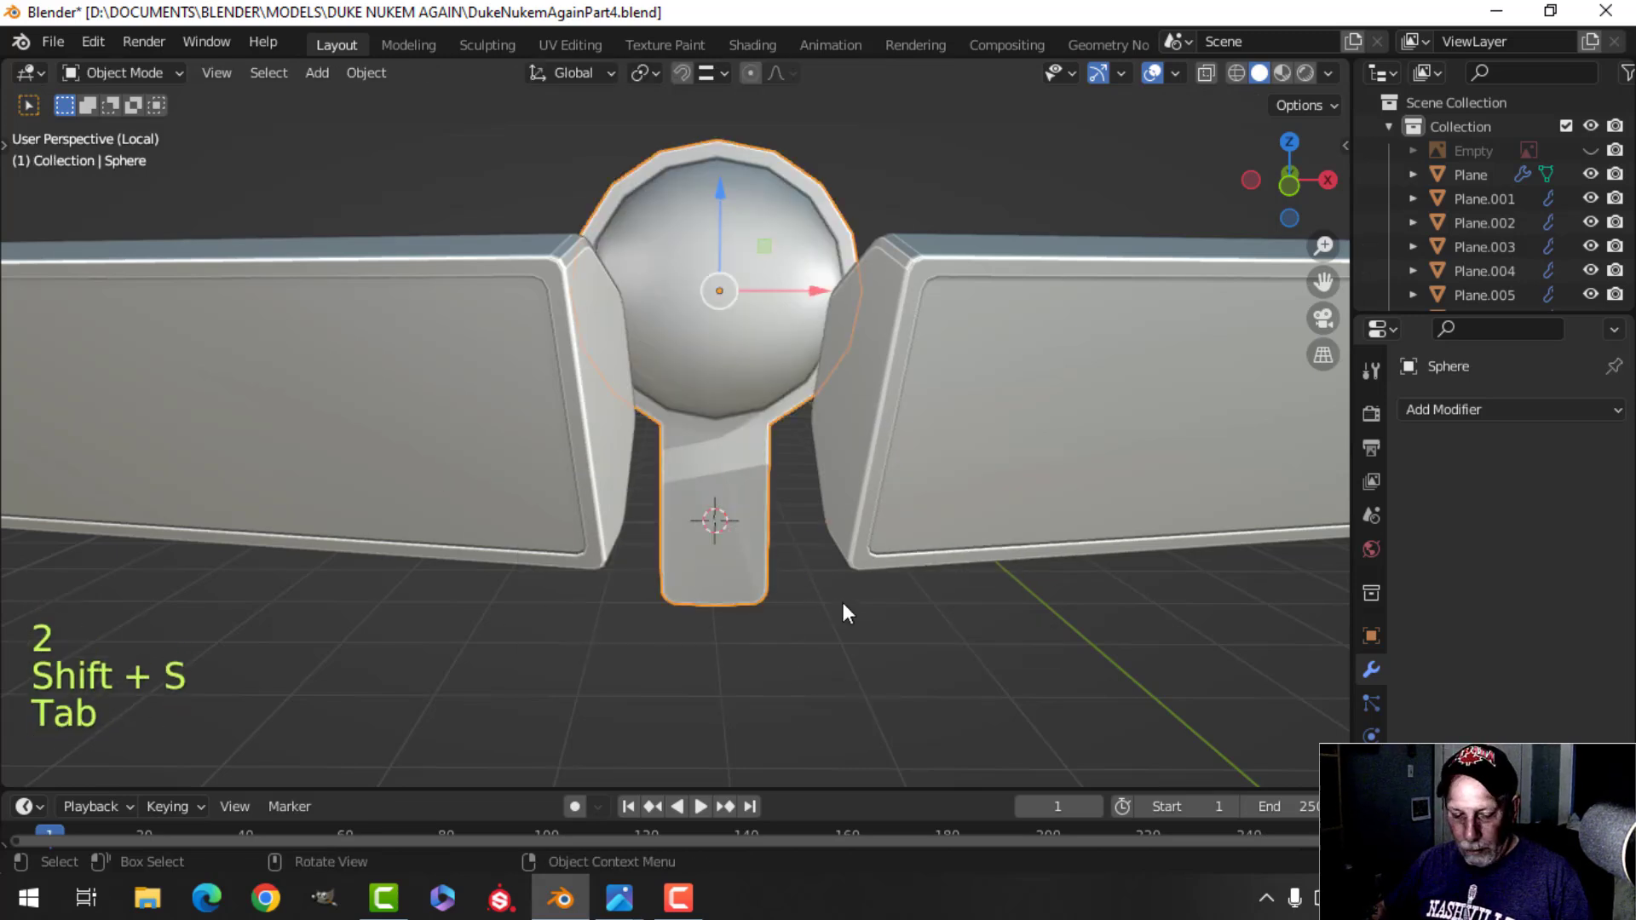
# Add a mesh circle with 22 vertices at the 3D cursor on the tab.
pyautogui.hotkey('shift', 'a')
pyautogui.moveTo(757, 362)
pyautogui.click(948, 404)
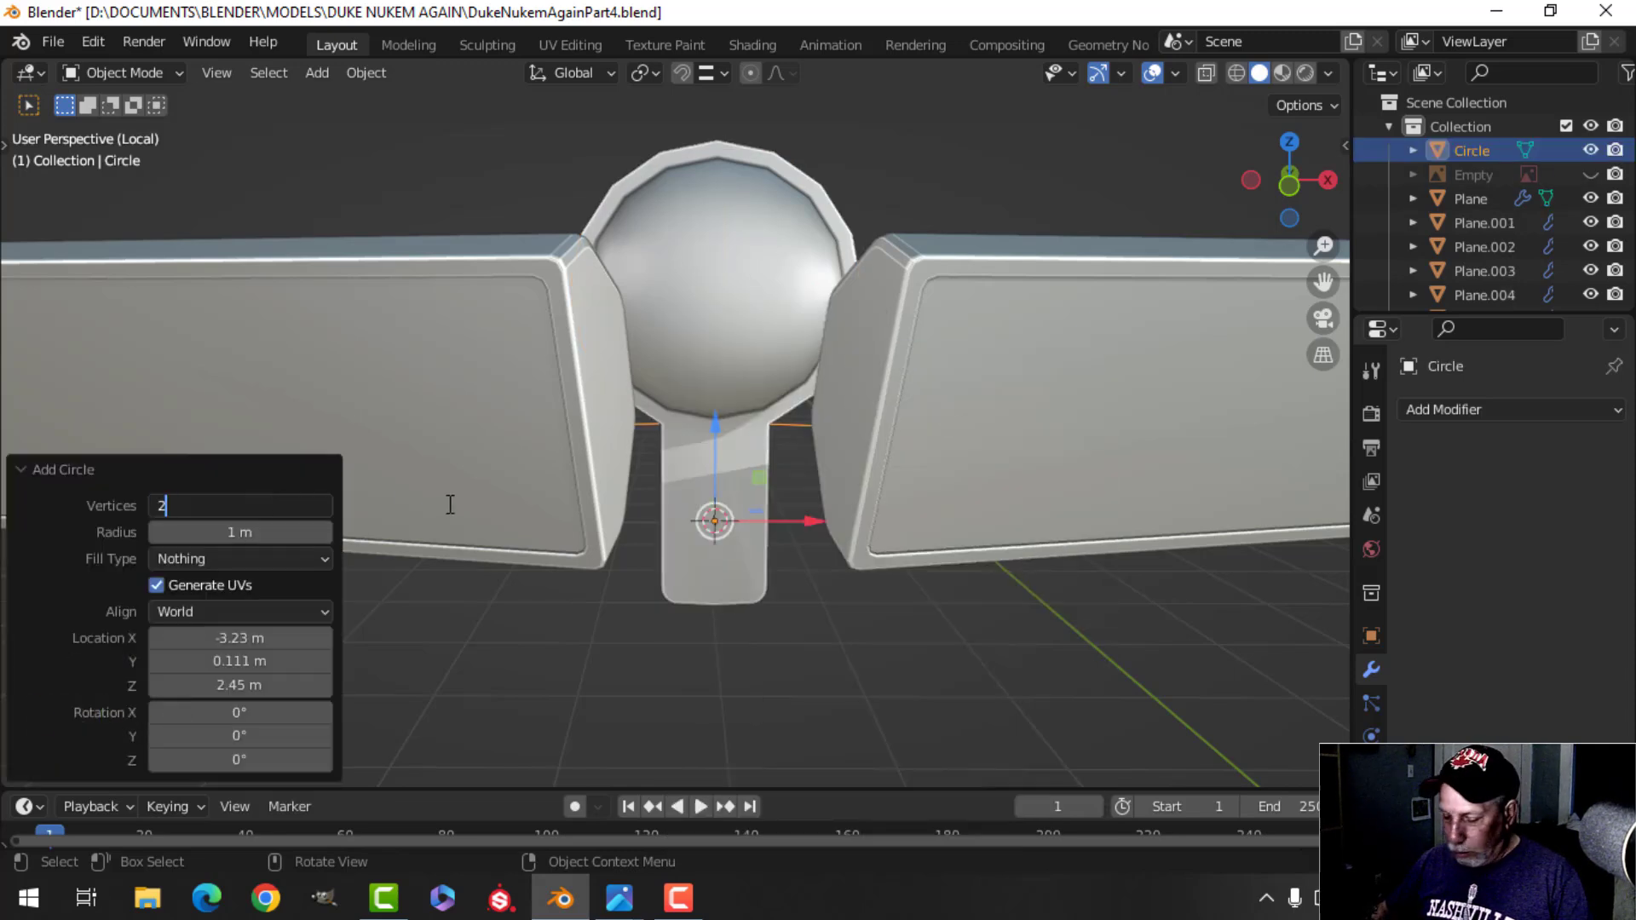
pyautogui.write('22')
pyautogui.press('Return')
# Scale the circle down to fit within the tab's width and fill it with a face.
pyautogui.press('Tab')
pyautogui.press('s')
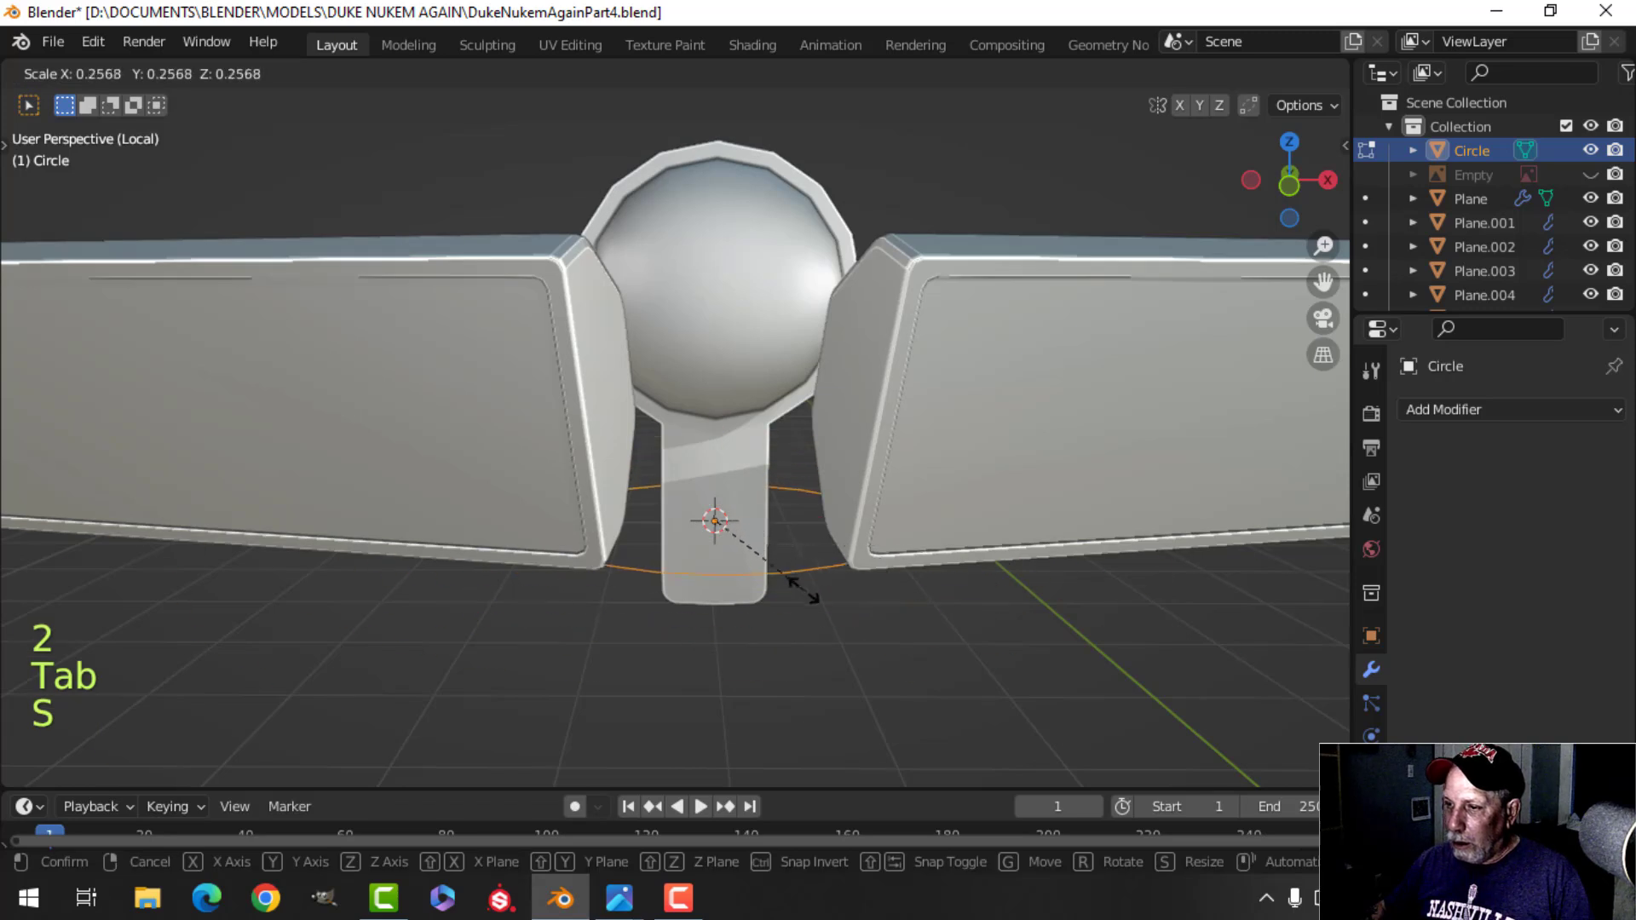
pyautogui.click(715, 533)
pyautogui.press('s')
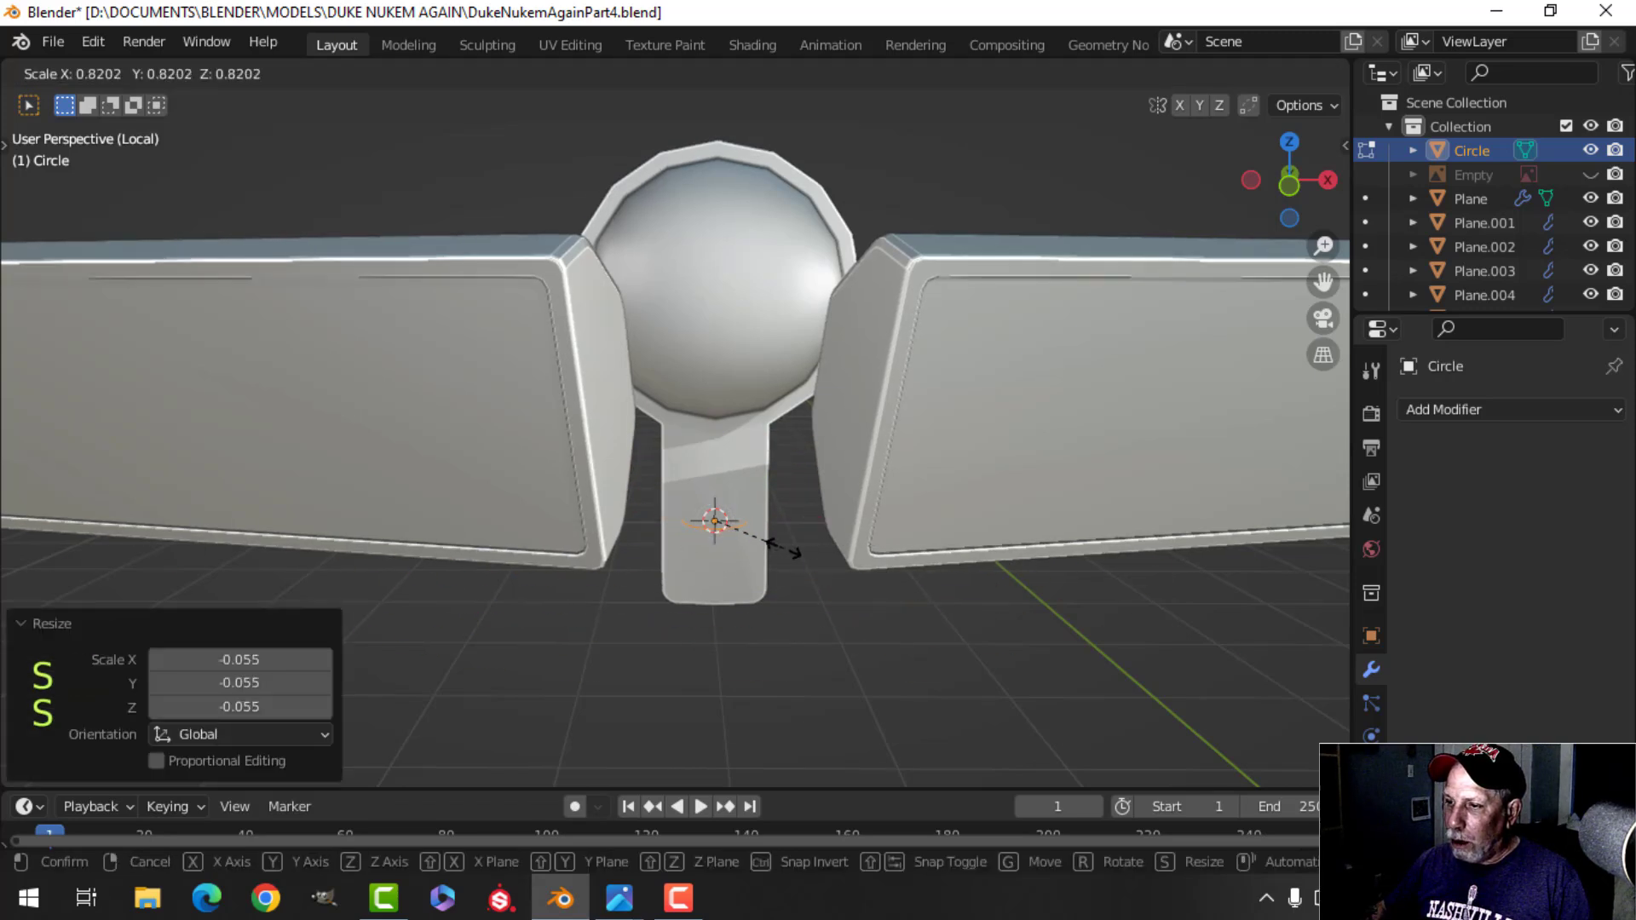
pyautogui.click(783, 549)
pyautogui.press('f')
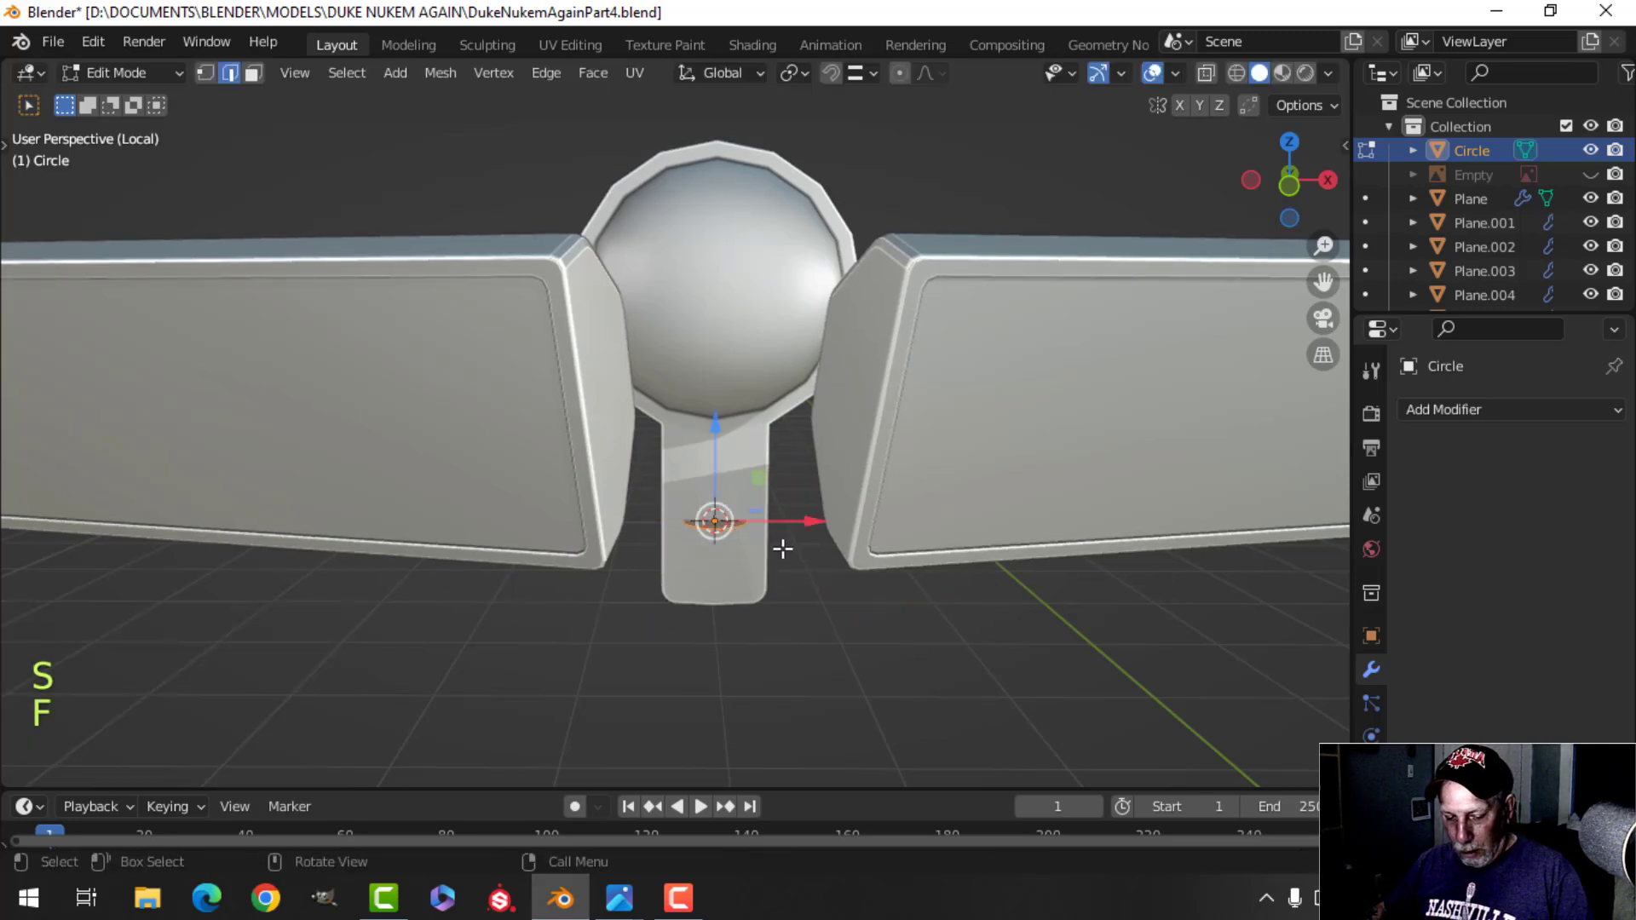
# Rotate the filled circle about X to stand parallel to the tab, and move it forward about 0.018 m along Y.
pyautogui.press('r')
pyautogui.press('x')
pyautogui.press('Return')
pyautogui.moveTo(783, 548); pyautogui.dragTo(720, 562, button='middle')
pyautogui.moveTo(709, 527); pyautogui.dragTo(730, 533)
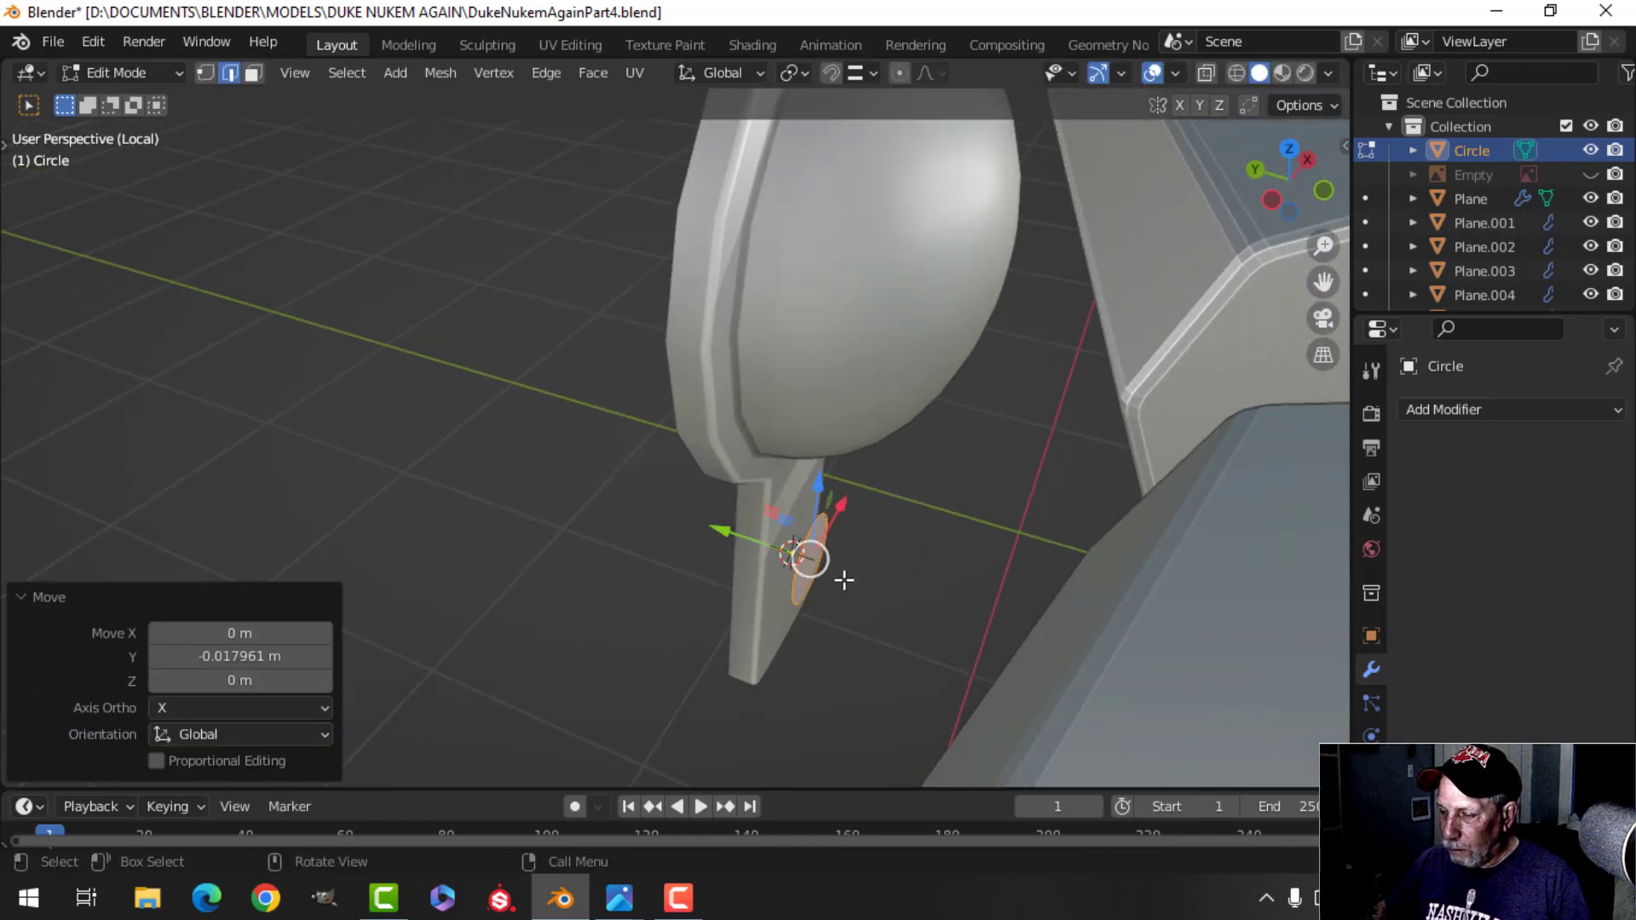
# Extrude the disc about 0.014 m, delete its selected rear face, and seat the whole disc against the tab.
pyautogui.scroll(2, 843, 577)
pyautogui.moveTo(844, 577); pyautogui.dragTo(931, 555, button='middle')
pyautogui.press('e')
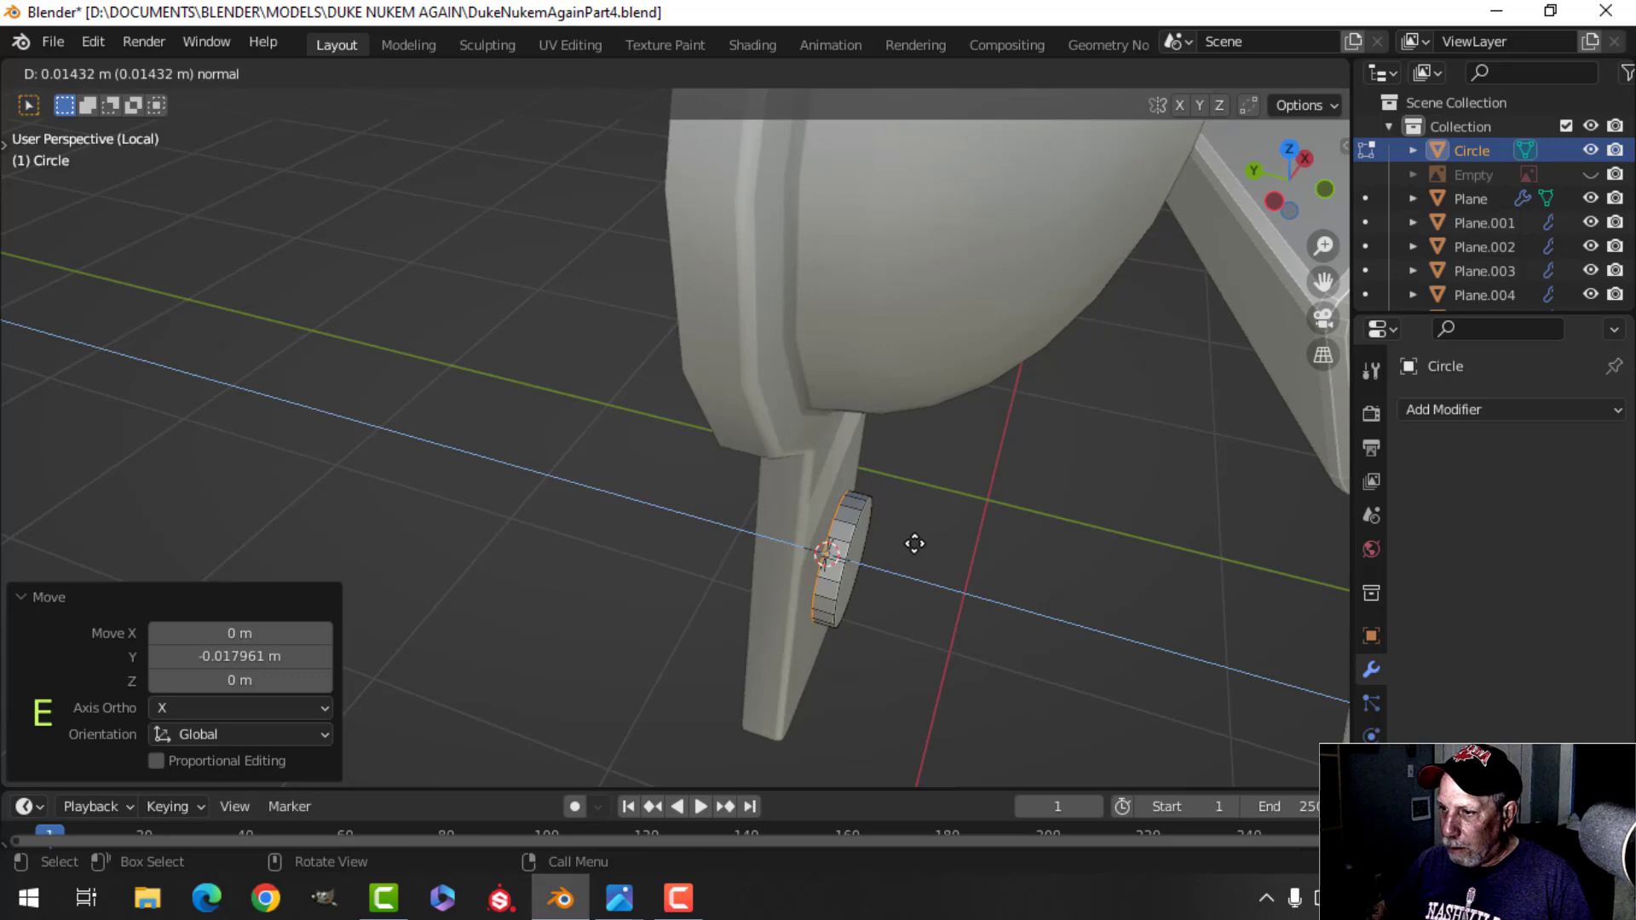
pyautogui.click(914, 544)
pyautogui.press('x')
pyautogui.click(871, 597)
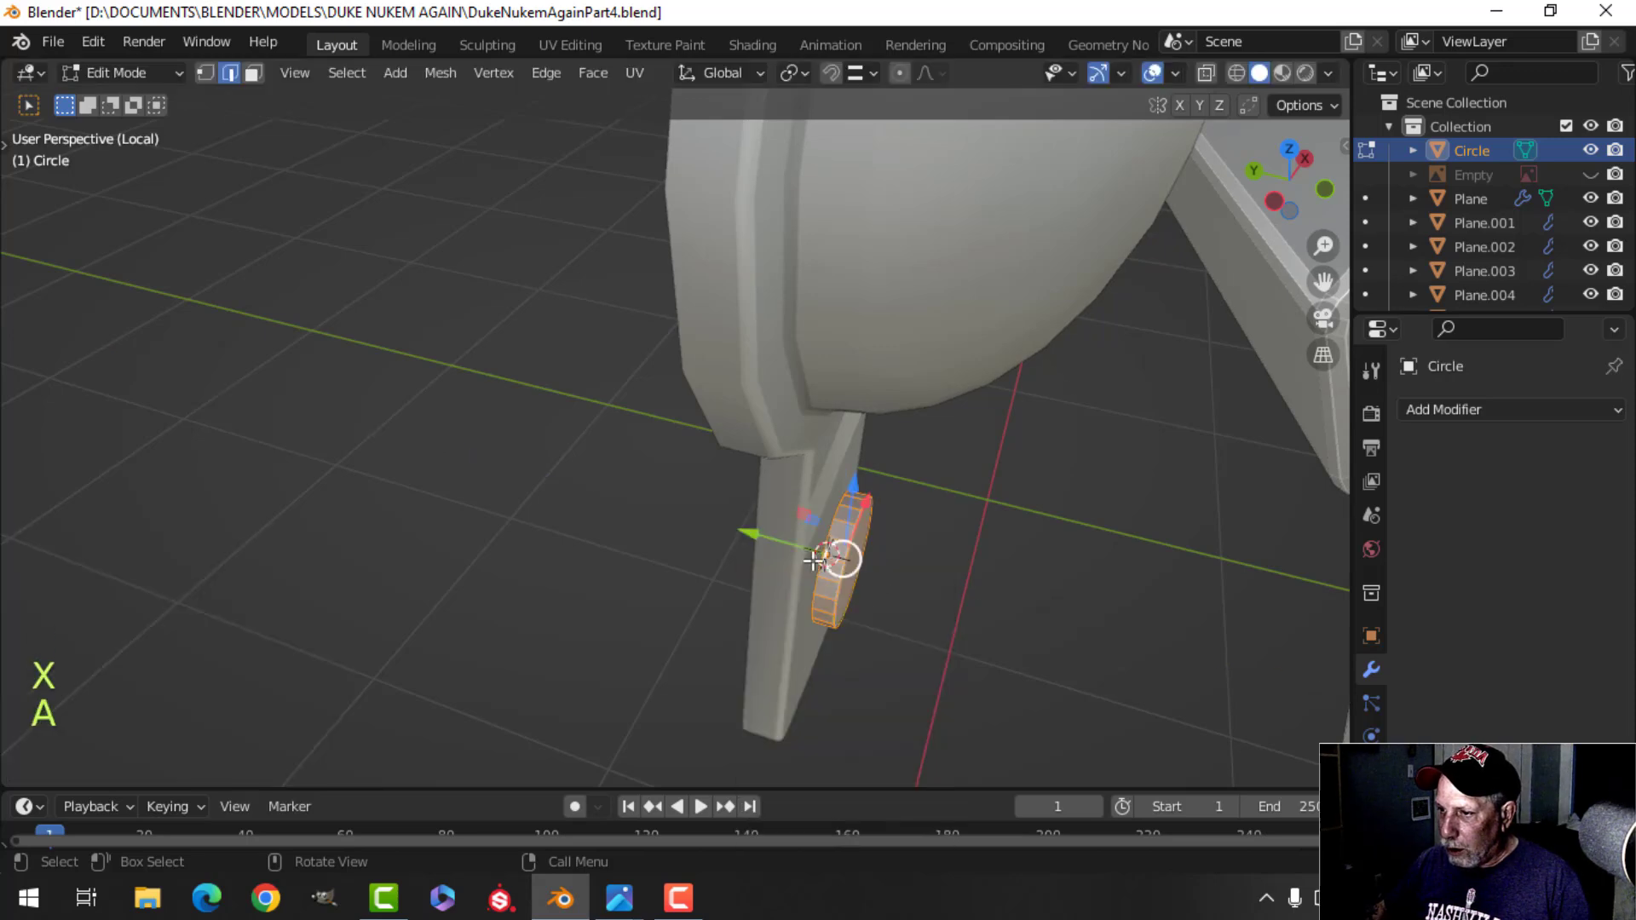
pyautogui.moveTo(776, 540); pyautogui.dragTo(767, 535)
# Bevel the edges of the disc's front face about 0.011 m wide with four segments.
pyautogui.hotkey('alt', 'a')
pyautogui.moveTo(913, 559); pyautogui.dragTo(892, 594, button='middle')
pyautogui.press('3')
pyautogui.click(911, 585)
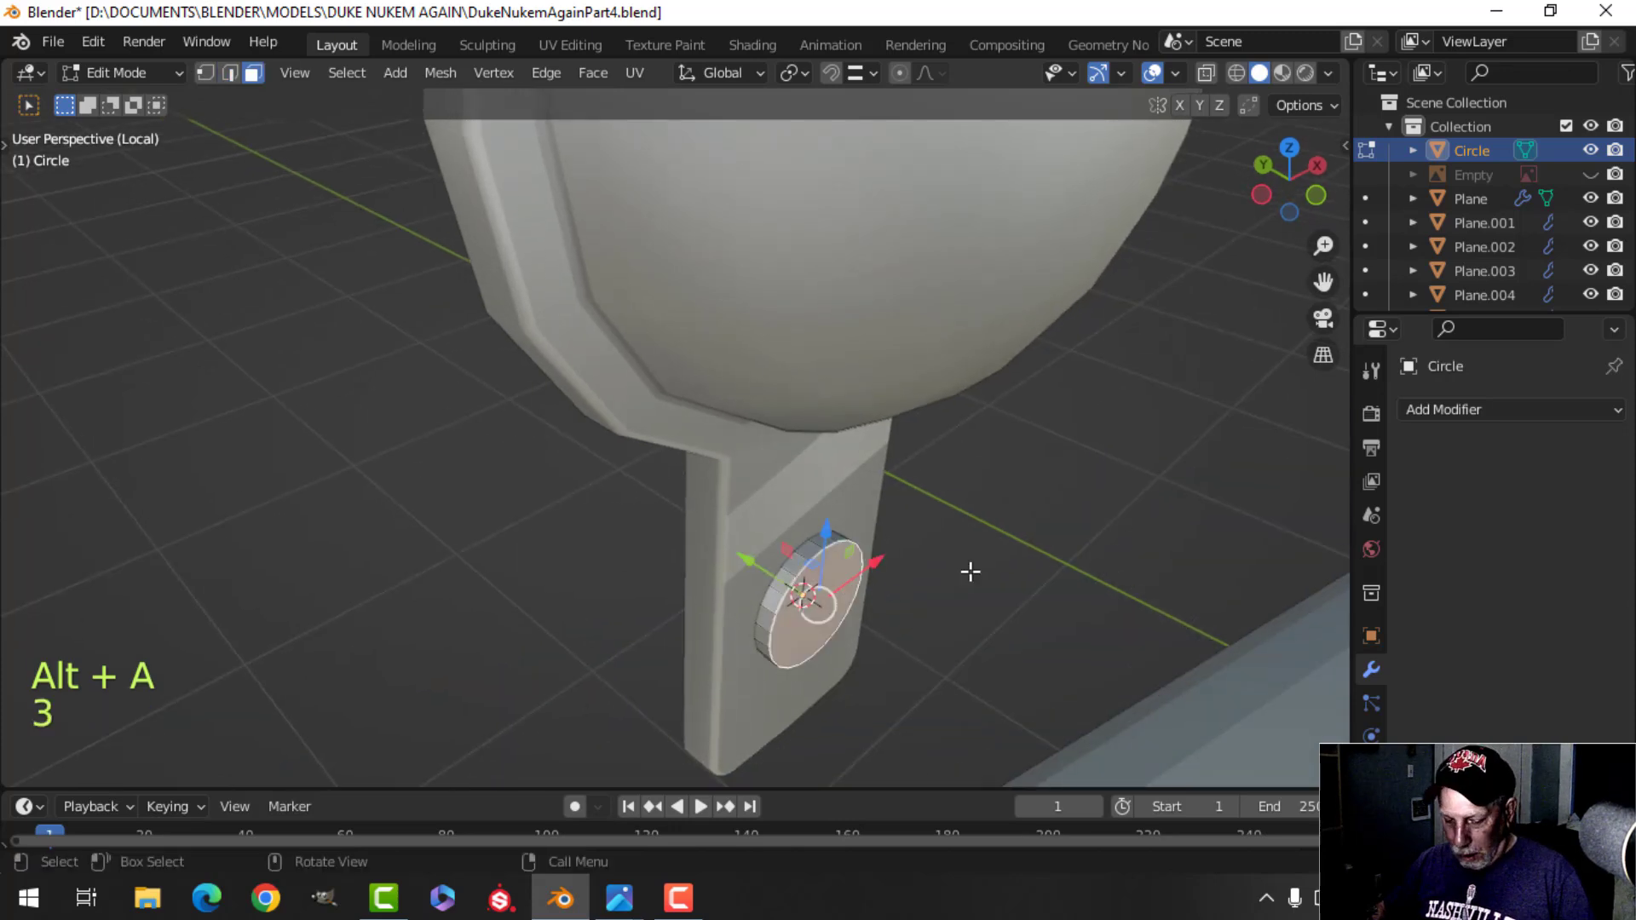
pyautogui.hotkey('ctrl', 'b')
pyautogui.click(1096, 528)
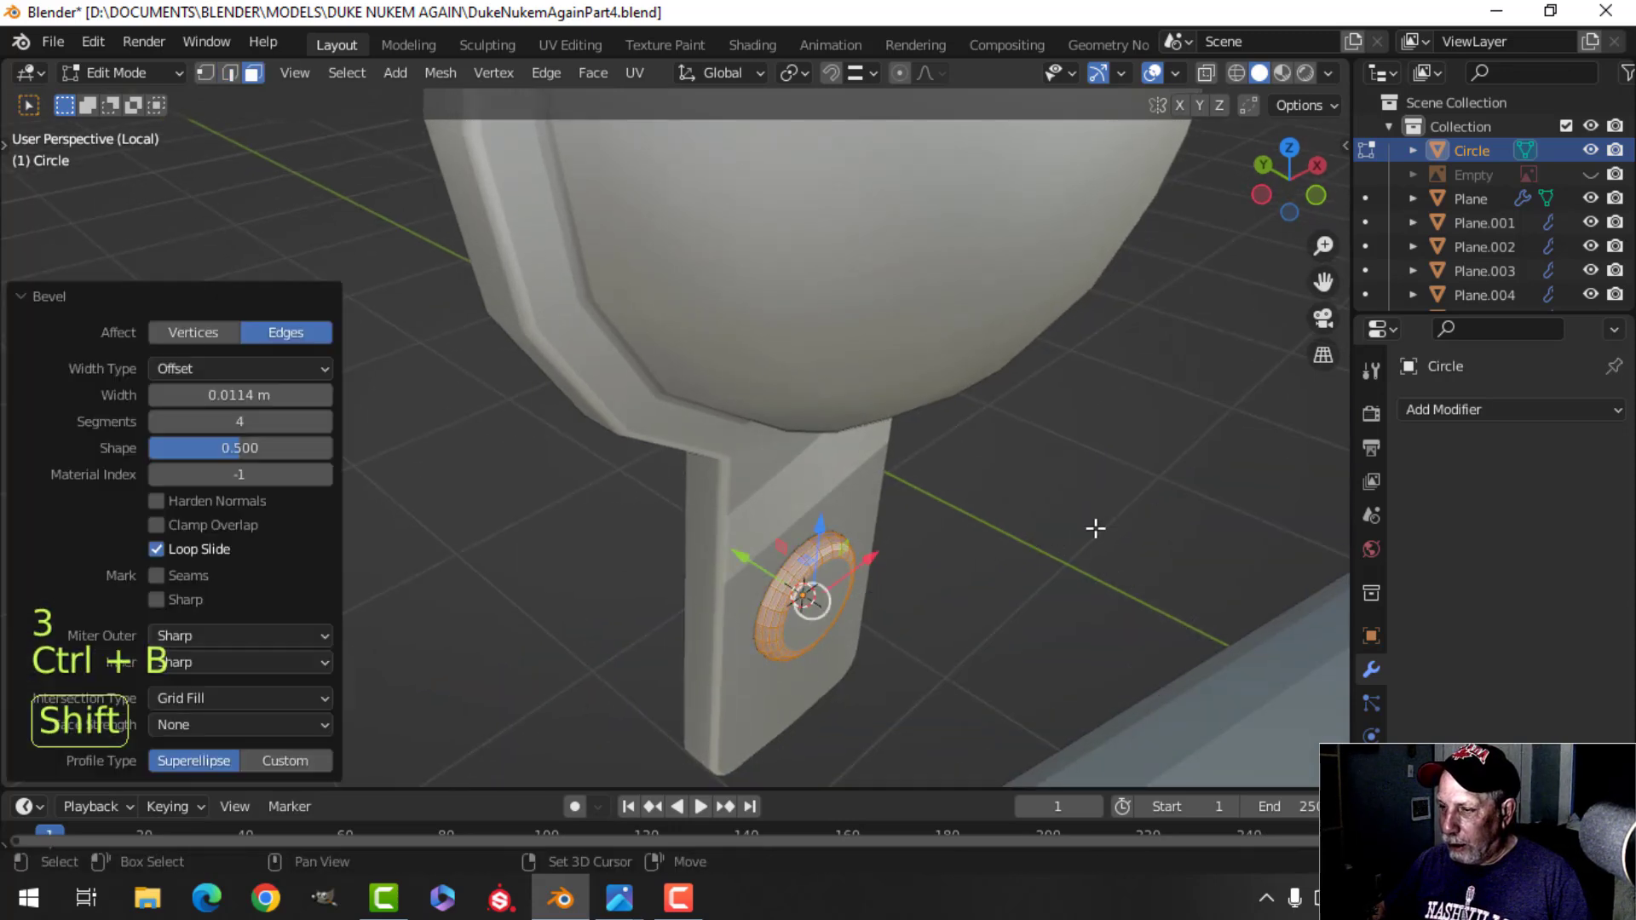
# Recalculate the normals of the entire disc to face outside.
pyautogui.press('Tab')
pyautogui.press('Tab')
pyautogui.press('a')
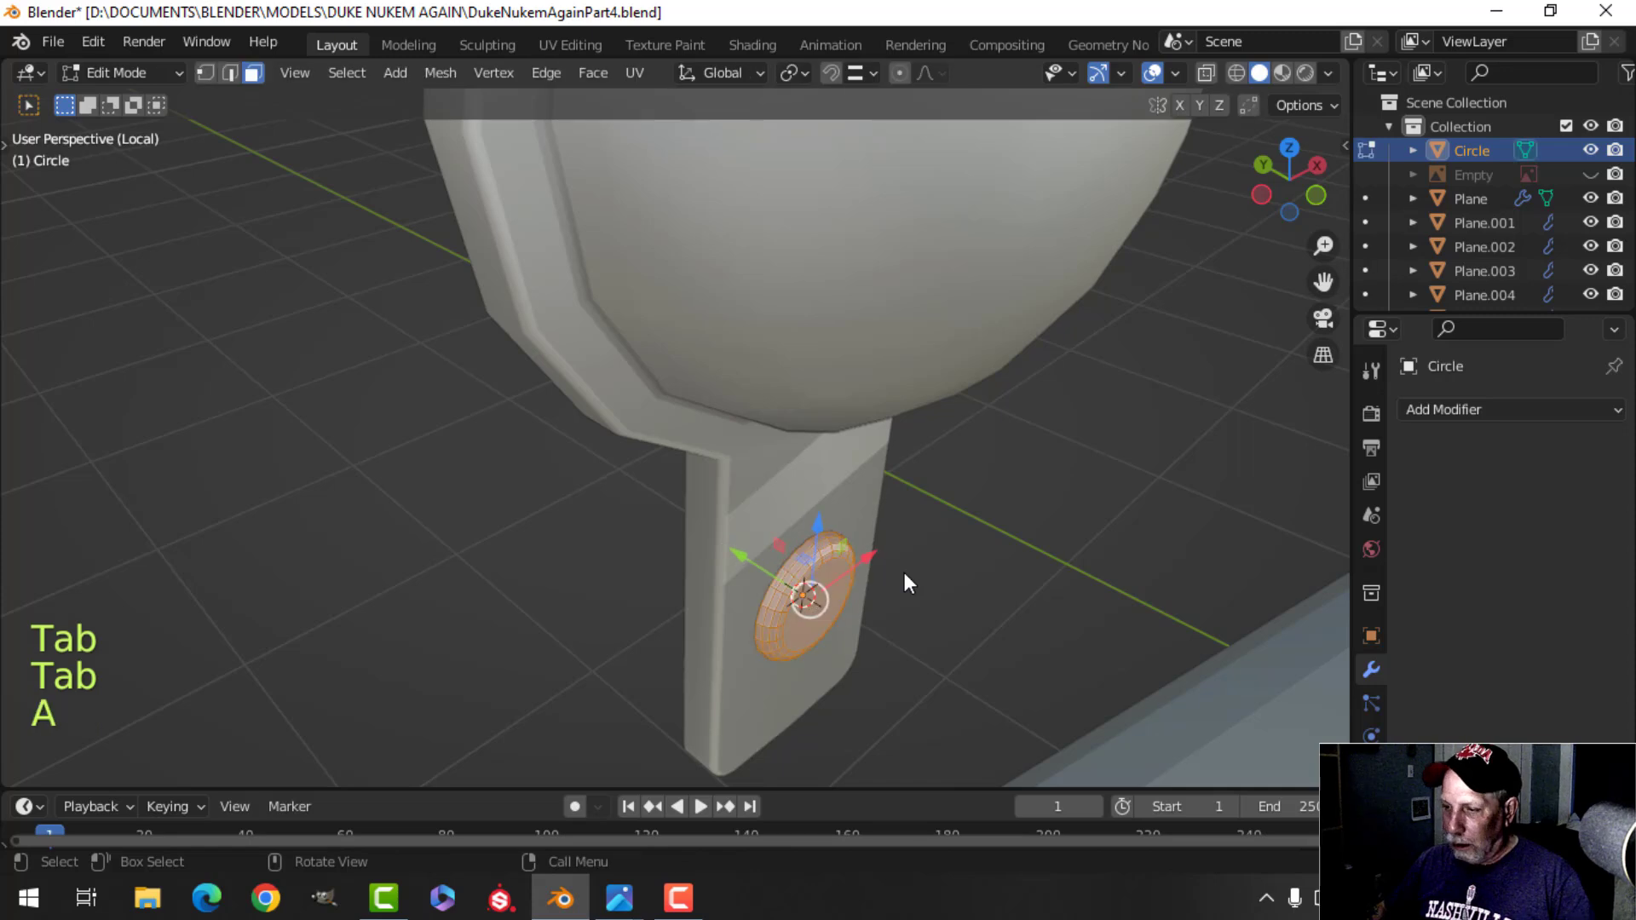
pyautogui.hotkey('alt', 'n')
pyautogui.click(850, 500)
pyautogui.moveTo(850, 500); pyautogui.dragTo(959, 537, button='middle')
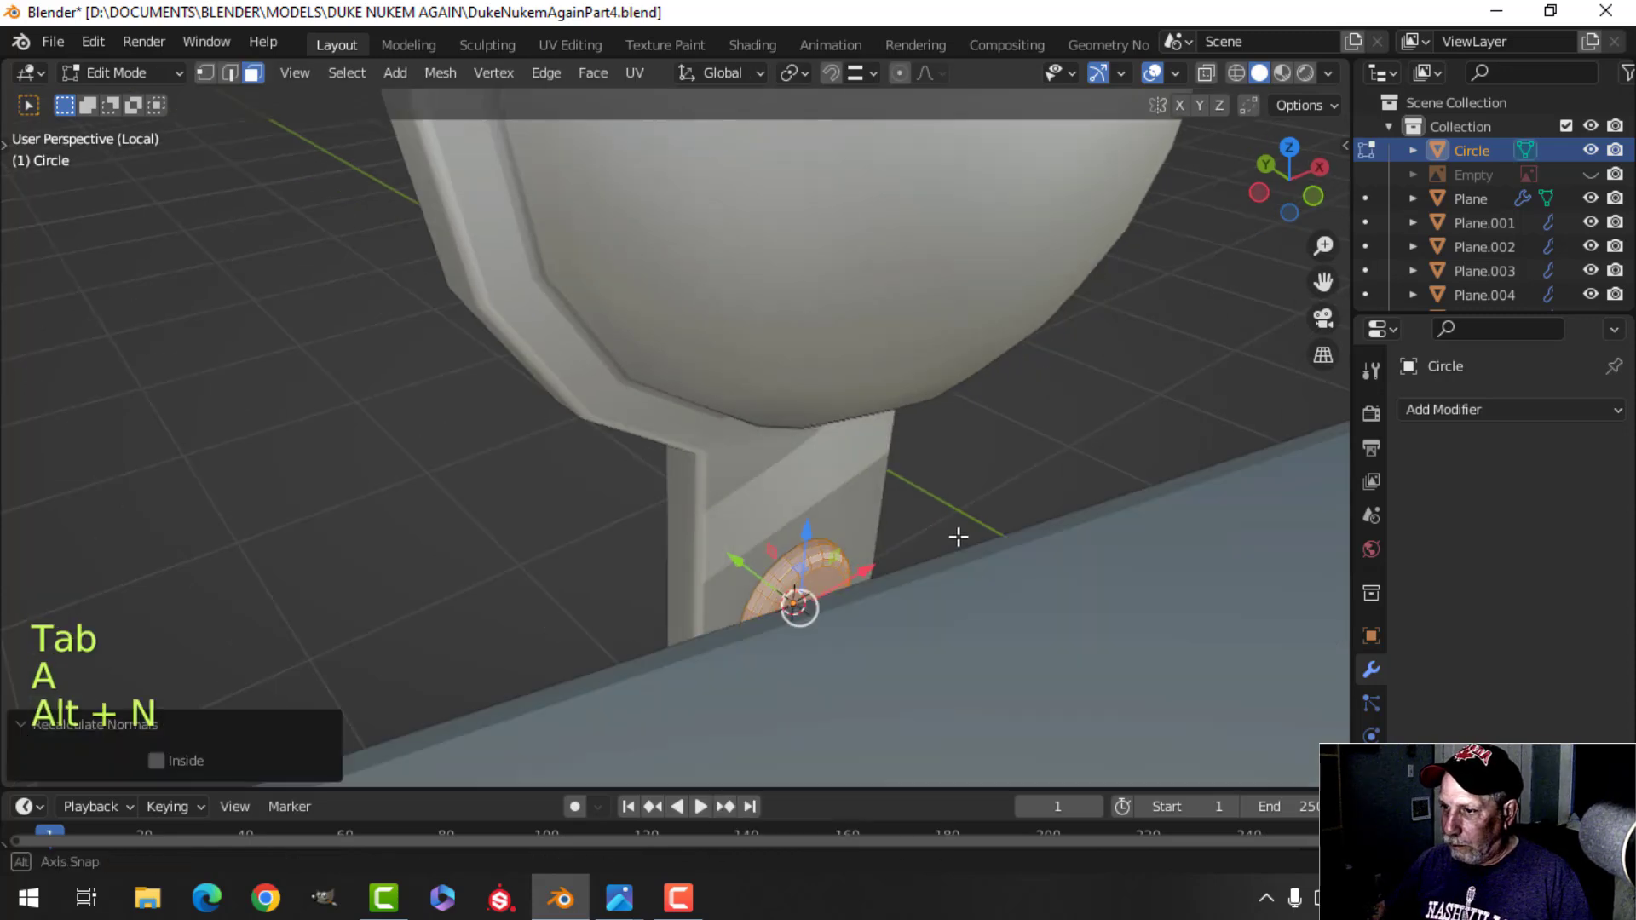
# In front view, lower the disc slightly along Z toward the tab's rounded end.
pyautogui.press('KP_1')
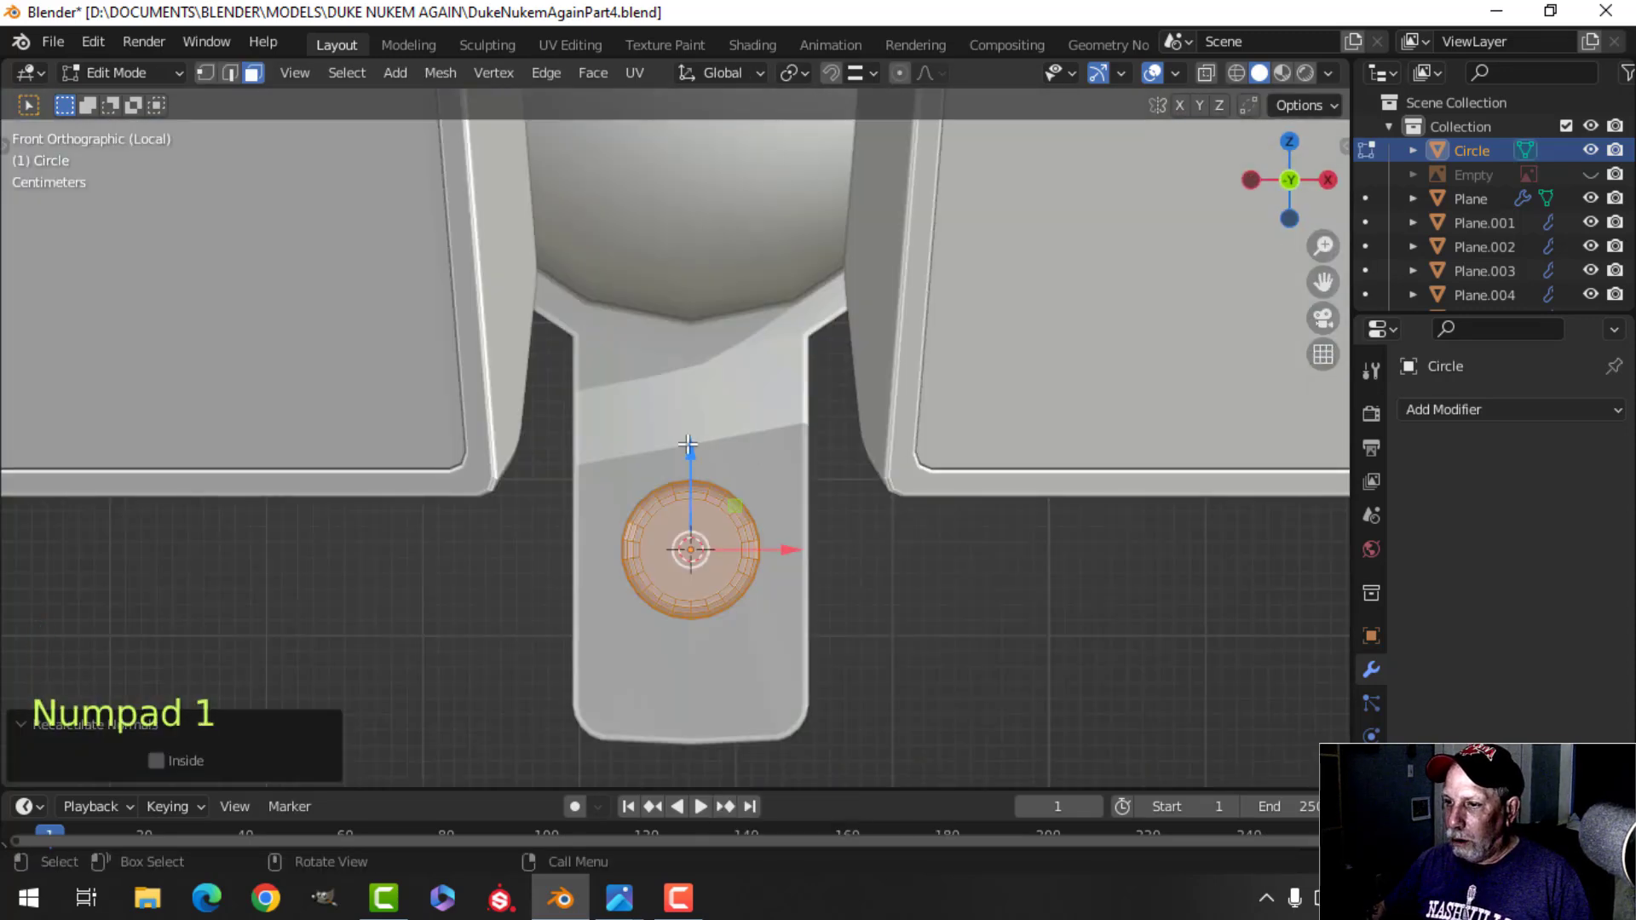
pyautogui.moveTo(688, 444); pyautogui.dragTo(688, 497)
pyautogui.press('Tab')
pyautogui.scroll(-4, 794, 596)
pyautogui.hotkey('alt', 'a')
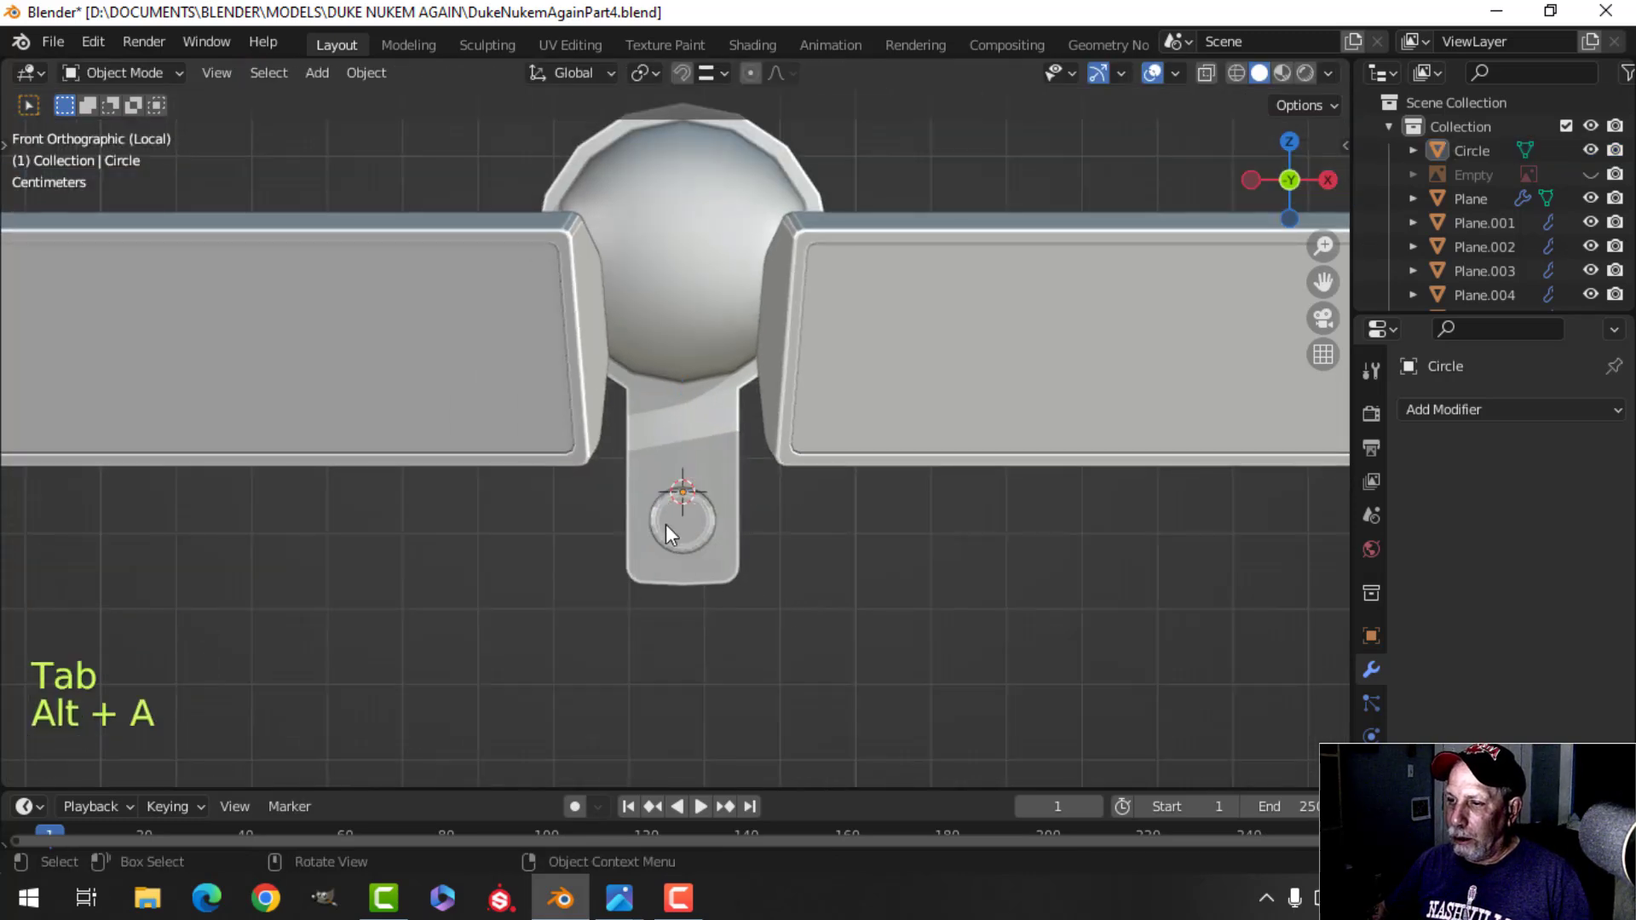
# Join the disc with the wall mount into one object and apply smooth shading.
pyautogui.click(688, 458)
pyautogui.keyDown('shift'); pyautogui.click(689, 458); pyautogui.keyUp('shift')
pyautogui.hotkey('ctrl', 'j')
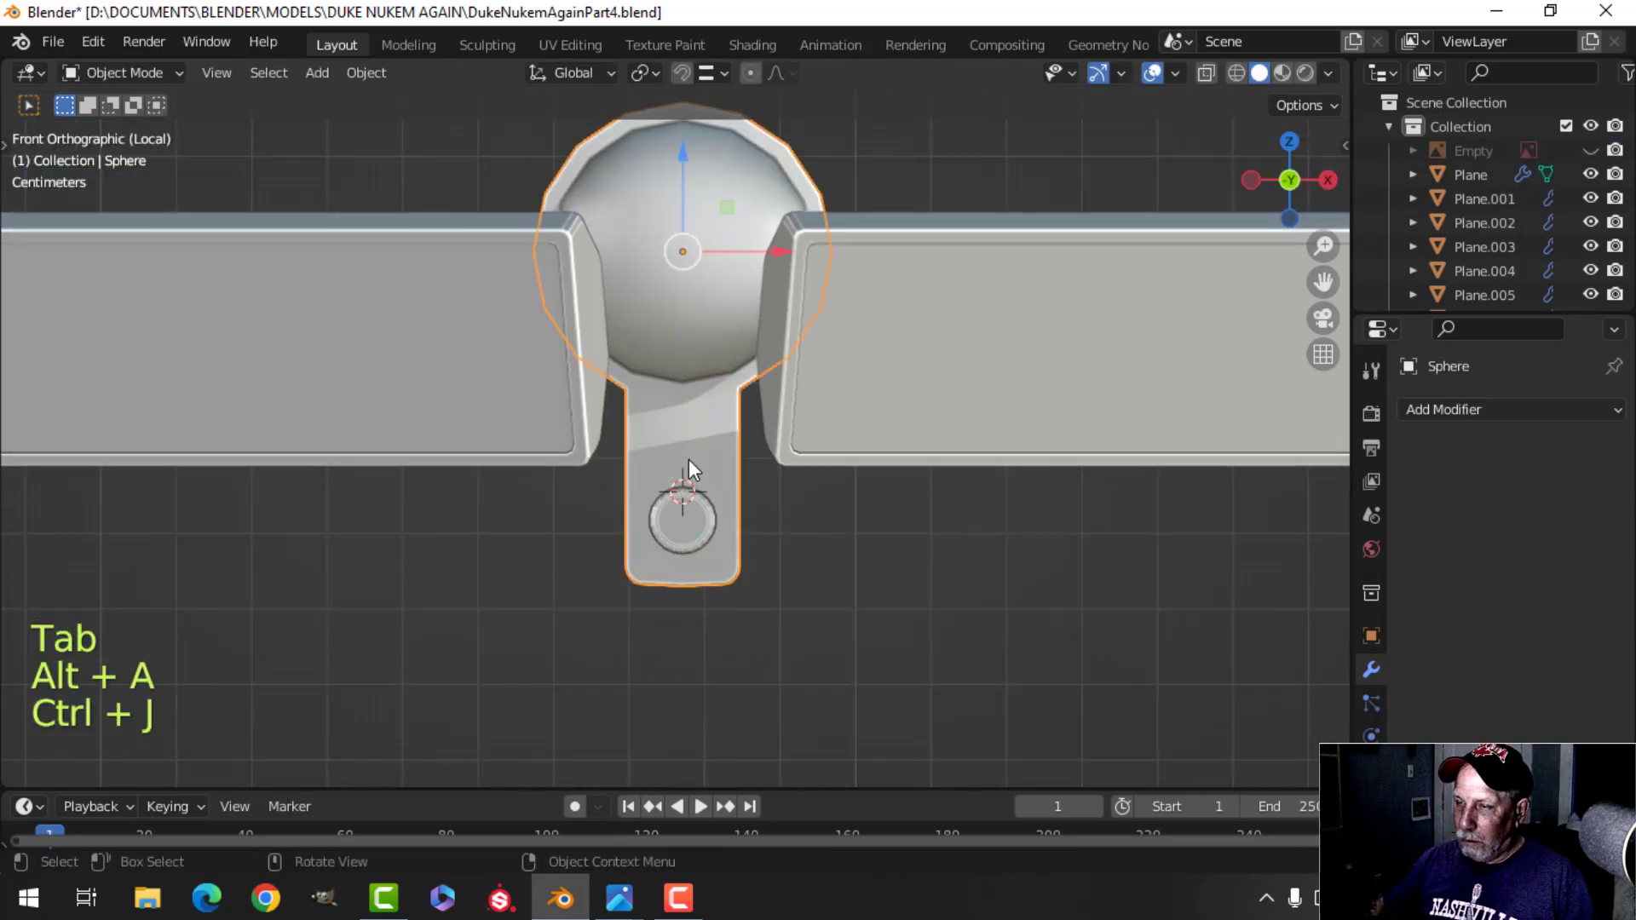
pyautogui.rightClick(643, 288)
pyautogui.click(642, 290)
pyautogui.hotkey('alt', 'a')
# Select the dome's centre vertex, grow the selection by one ring, and delete it to open a round hole.
pyautogui.moveTo(686, 385)
pyautogui.mouseDown(button='middle')
pyautogui.moveTo(729, 372)
pyautogui.moveTo(744, 451)
pyautogui.moveTo(770, 447)
pyautogui.moveTo(764, 460)
pyautogui.moveTo(694, 427)
pyautogui.moveTo(856, 467)
pyautogui.moveTo(757, 433)
pyautogui.moveTo(775, 436)
pyautogui.moveTo(578, 473)
pyautogui.moveTo(940, 514)
pyautogui.moveTo(713, 483)
pyautogui.moveTo(745, 457)
pyautogui.moveTo(696, 358)
pyautogui.mouseUp(button='middle')
pyautogui.scroll(-2, 730, 372)
pyautogui.scroll(2, 763, 460)
pyautogui.scroll(-3, 692, 426)
pyautogui.press('Tab')
pyautogui.scroll(3, 627, 433)
pyautogui.hotkey('alt', 'a')
pyautogui.scroll(2, 724, 471)
pyautogui.press('1')
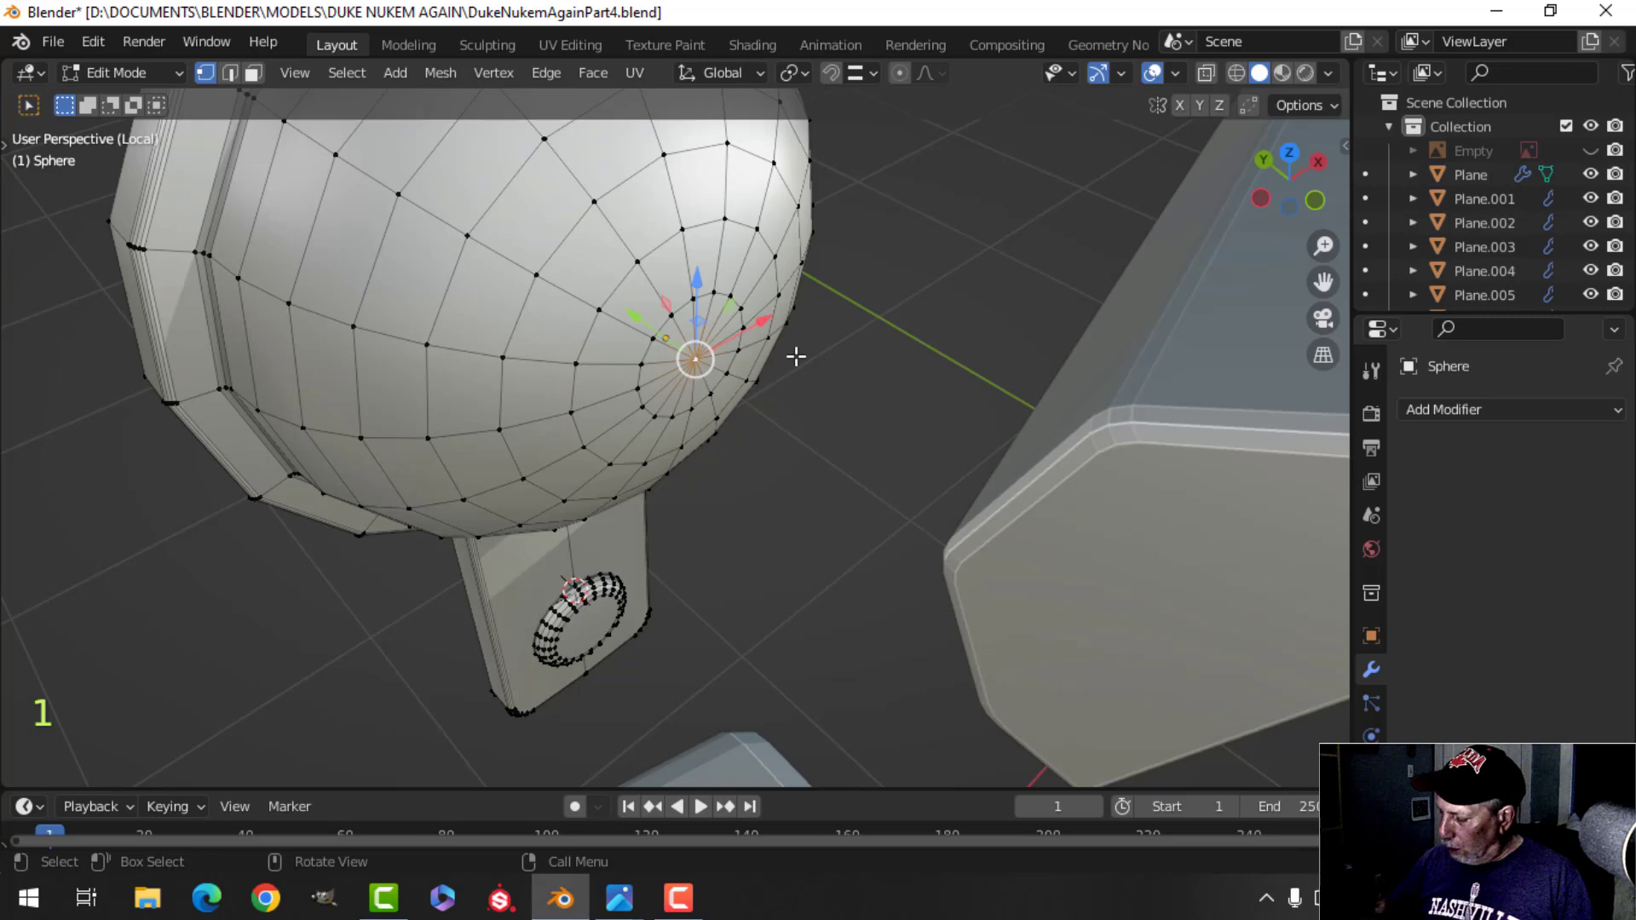
pyautogui.press('ctrl+KP_Add')
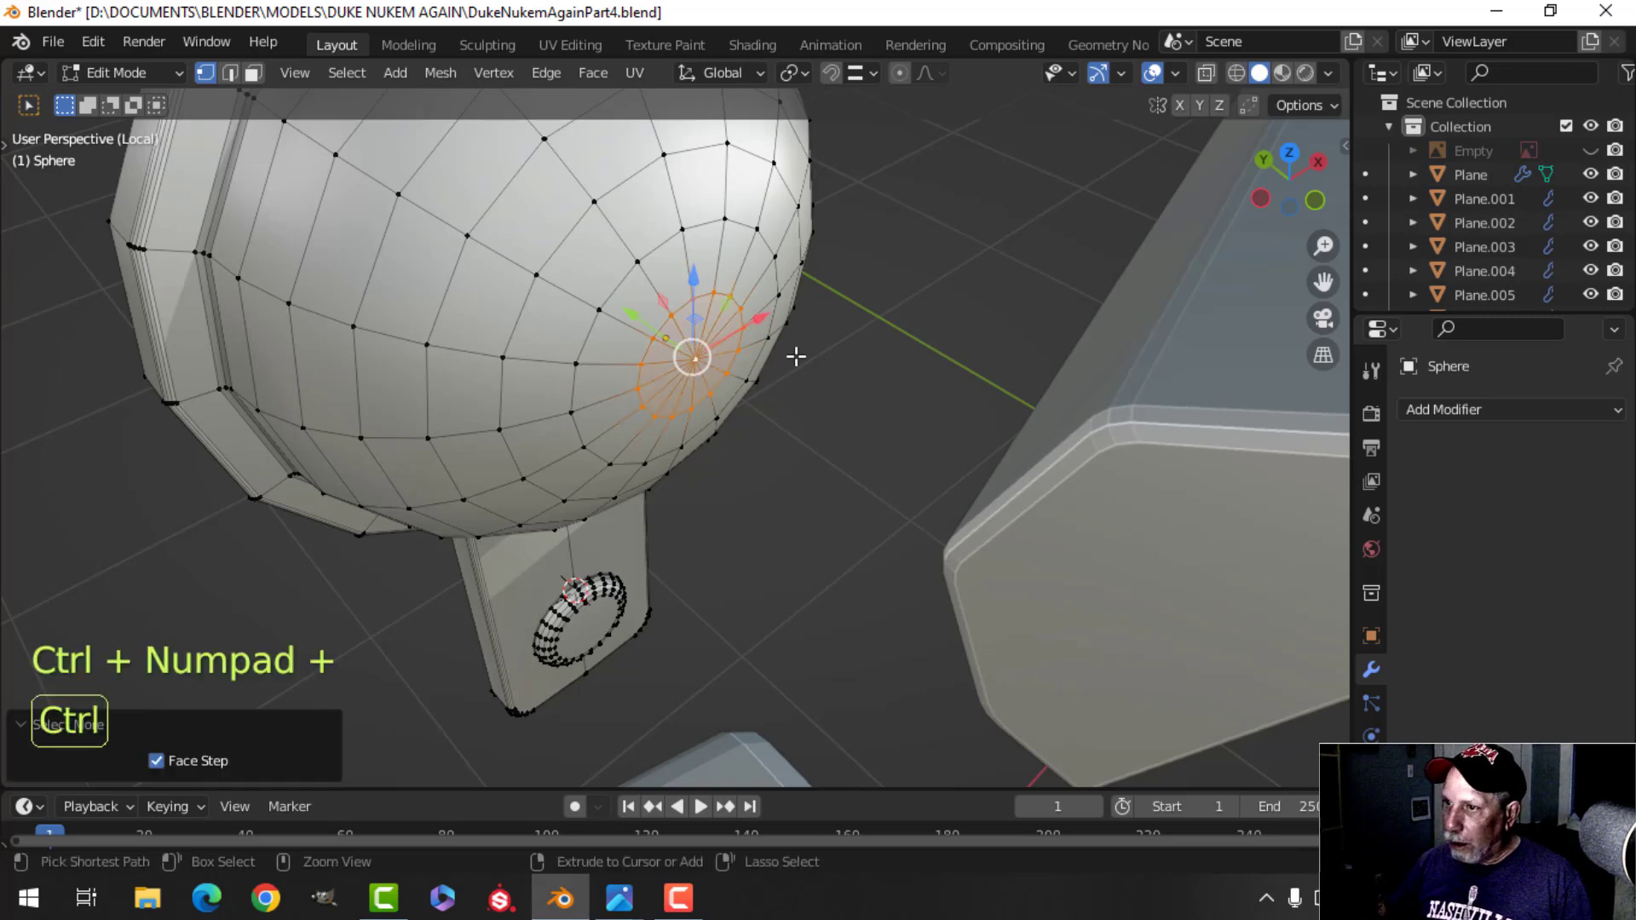
pyautogui.press('x')
pyautogui.click(764, 310)
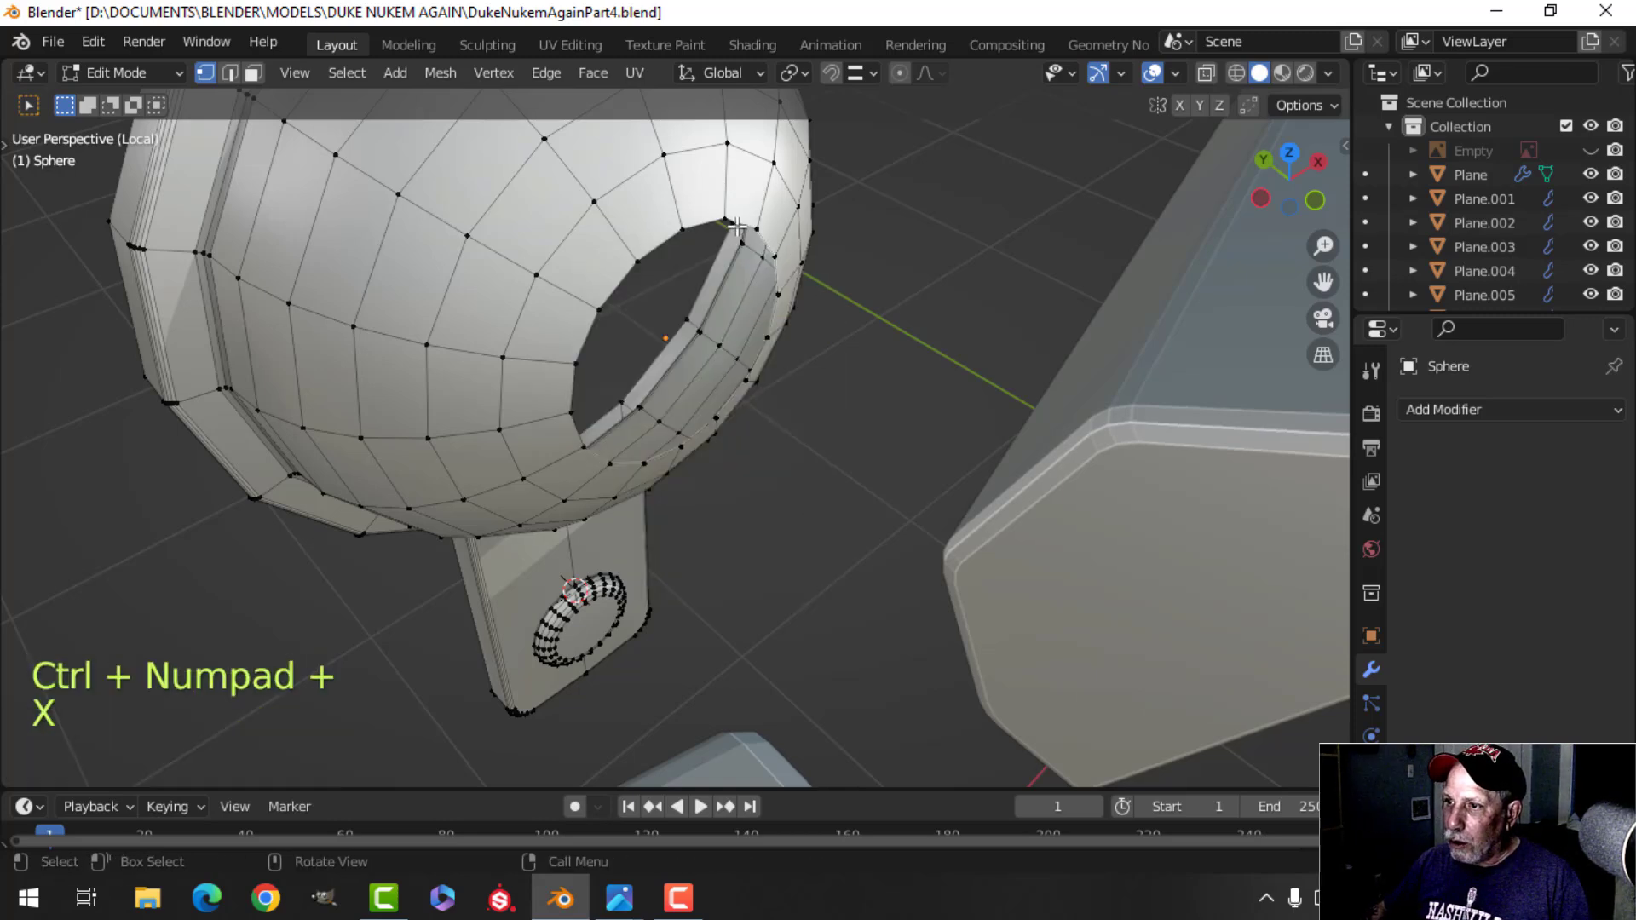
# Extrude the hole's edge loop in place and scale it slightly inward to form a narrow rim.
pyautogui.keyDown('alt'); pyautogui.keyDown('shift'); pyautogui.click(738, 223); pyautogui.keyUp('shift'); pyautogui.keyUp('alt')
pyautogui.press('e')
pyautogui.rightClick(961, 236)
pyautogui.press('s')
pyautogui.click(923, 250)
# Extrude the rim's inner loop about 0.009 m along Y into the dome to form a recess.
pyautogui.moveTo(922, 251); pyautogui.dragTo(841, 383, button='middle')
pyautogui.press('e')
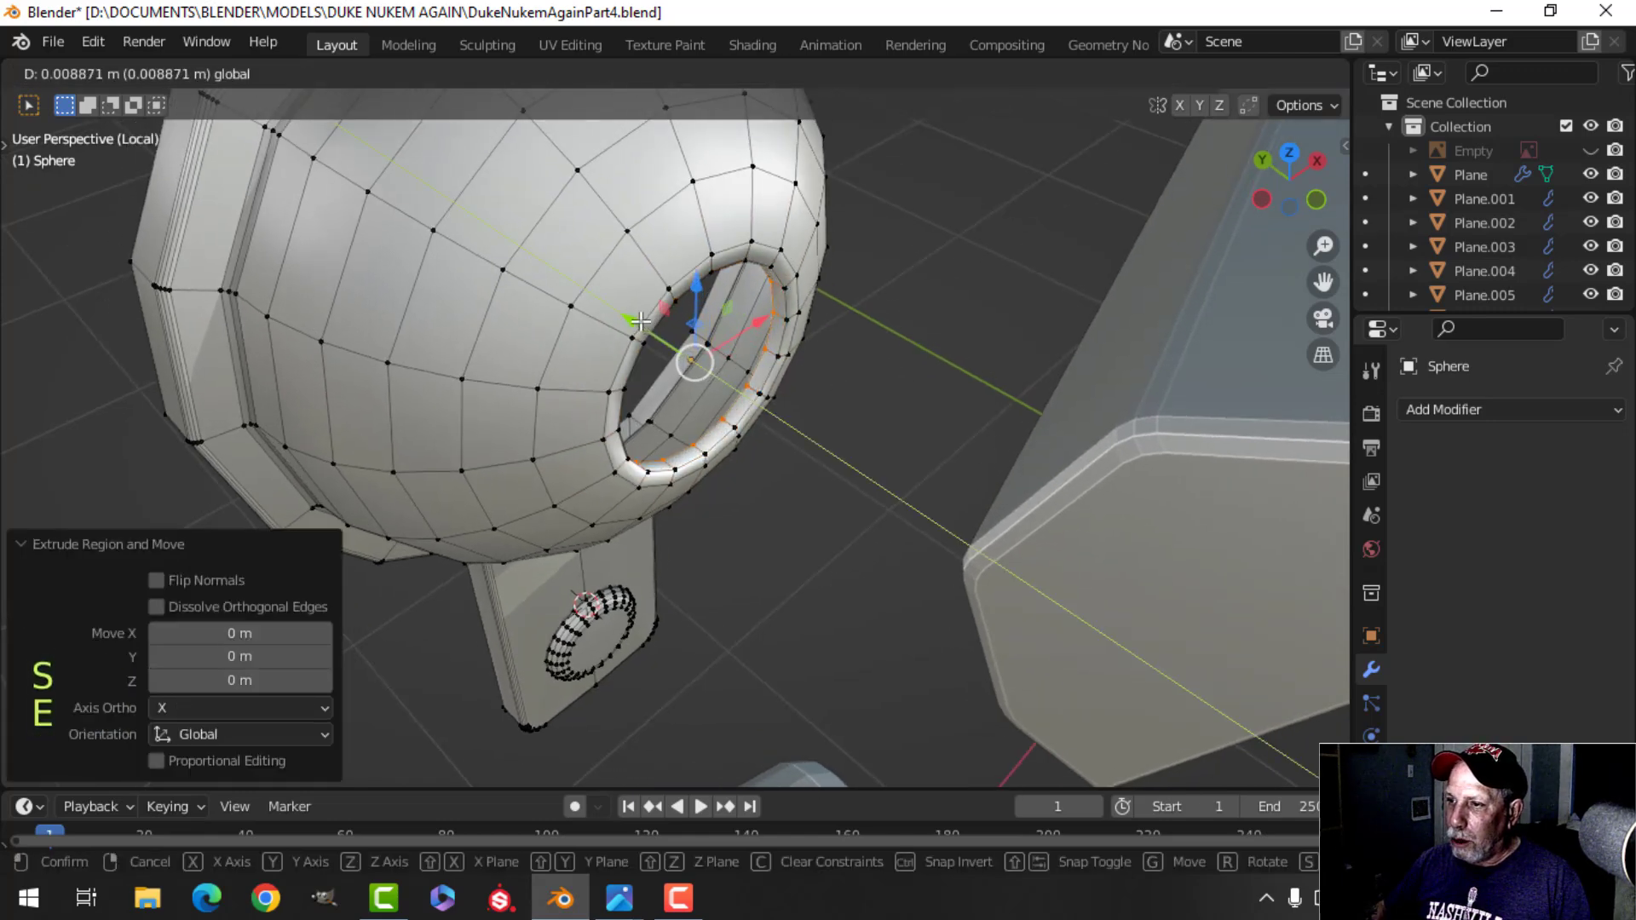
pyautogui.click(641, 321)
pyautogui.moveTo(640, 321); pyautogui.dragTo(926, 330, button='middle')
# Extrude the recess's inner loop, scale it to about 0.82, and fill the opening with a face.
pyautogui.press('e')
pyautogui.rightClick(834, 286)
pyautogui.press('s')
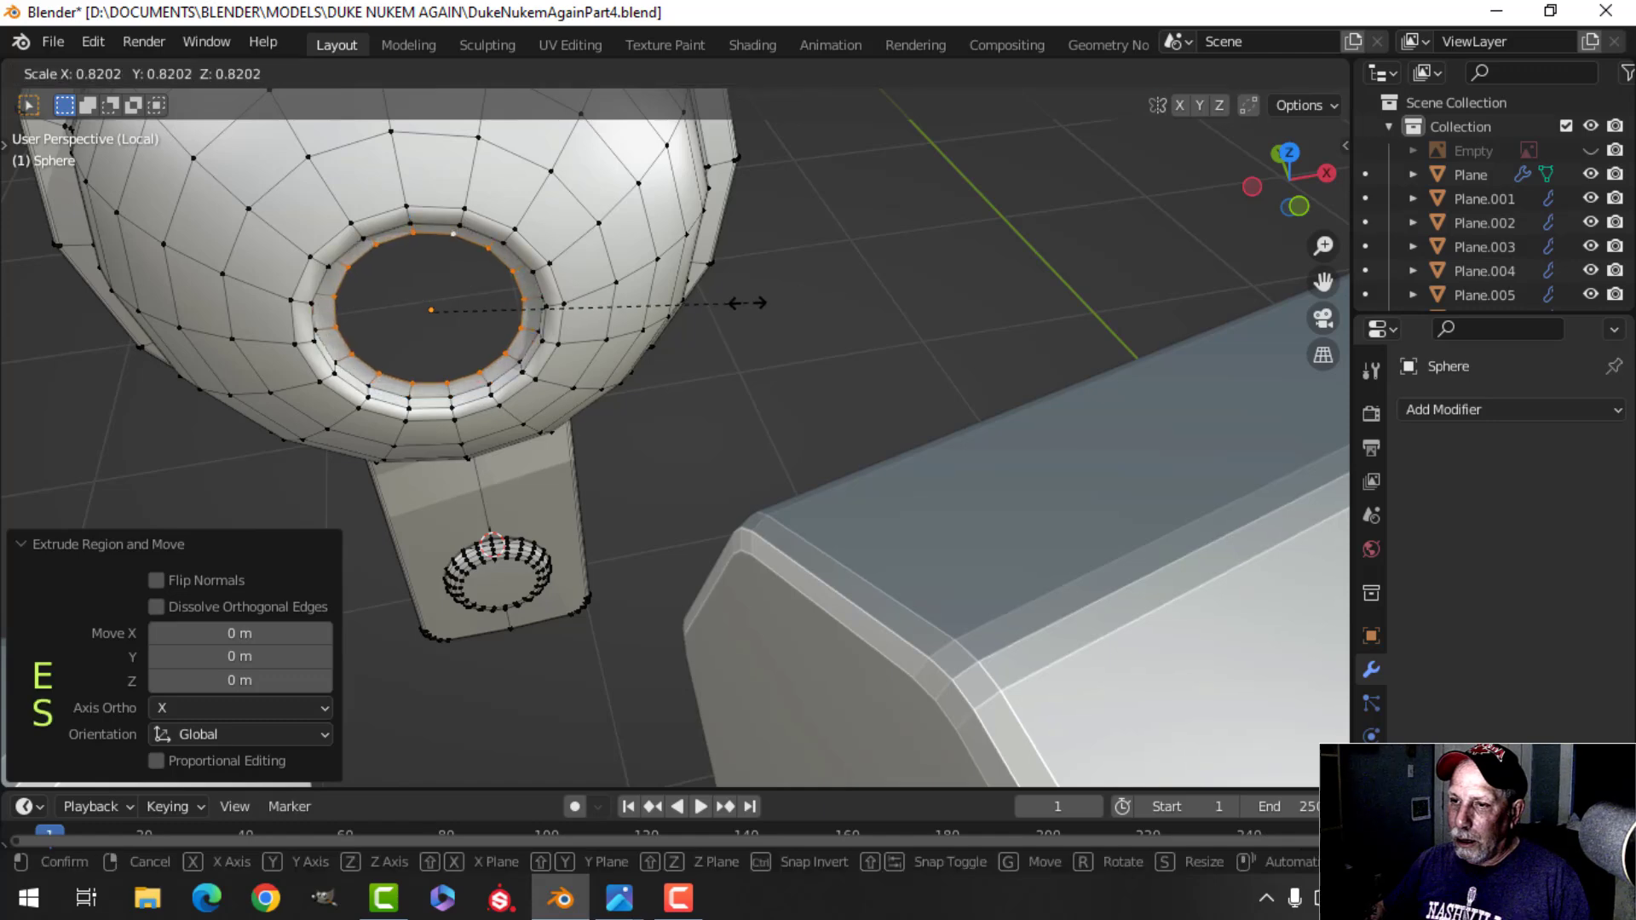
pyautogui.click(748, 305)
pyautogui.press('f')
pyautogui.keyDown('shift'); pyautogui.moveTo(545, 372); pyautogui.dragTo(800, 387, button='middle'); pyautogui.keyUp('shift')
pyautogui.hotkey('alt', 'a')
pyautogui.scroll(3, 802, 386)
pyautogui.keyDown('shift'); pyautogui.moveTo(856, 323); pyautogui.dragTo(863, 373, button='middle'); pyautogui.keyUp('shift')
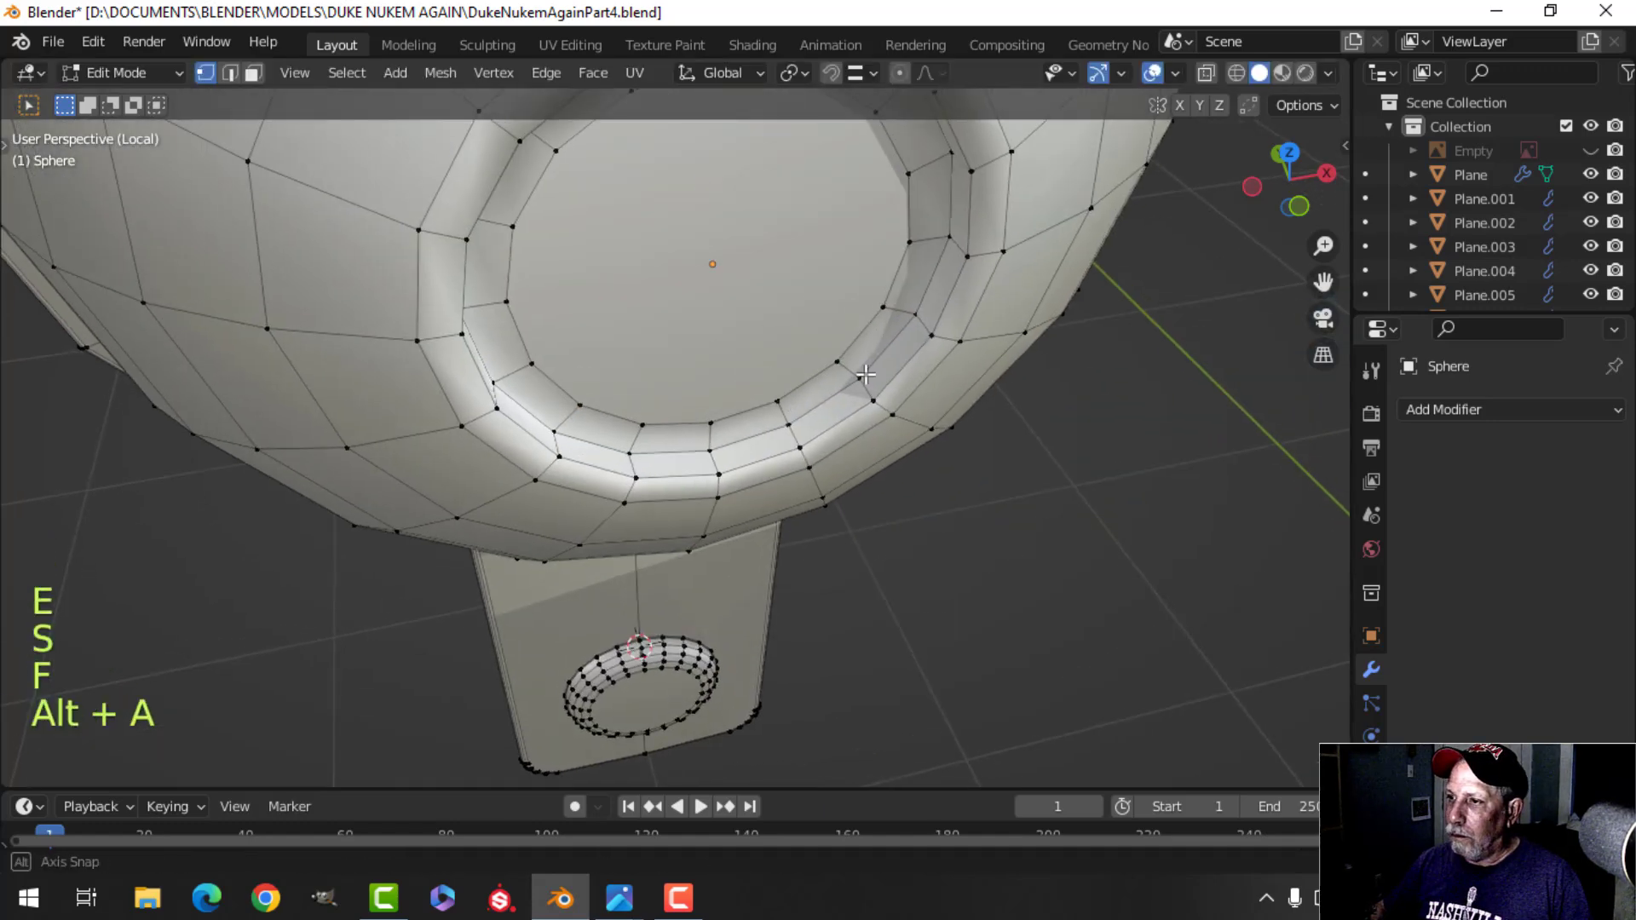
pyautogui.scroll(-3, 863, 373)
# Bevel the outer edge loop around the recess with one segment, and extrude the resulting band into a raised ring.
pyautogui.press('2')
pyautogui.keyDown('alt'); pyautogui.keyDown('shift'); pyautogui.click(780, 271); pyautogui.keyUp('shift'); pyautogui.keyUp('alt')
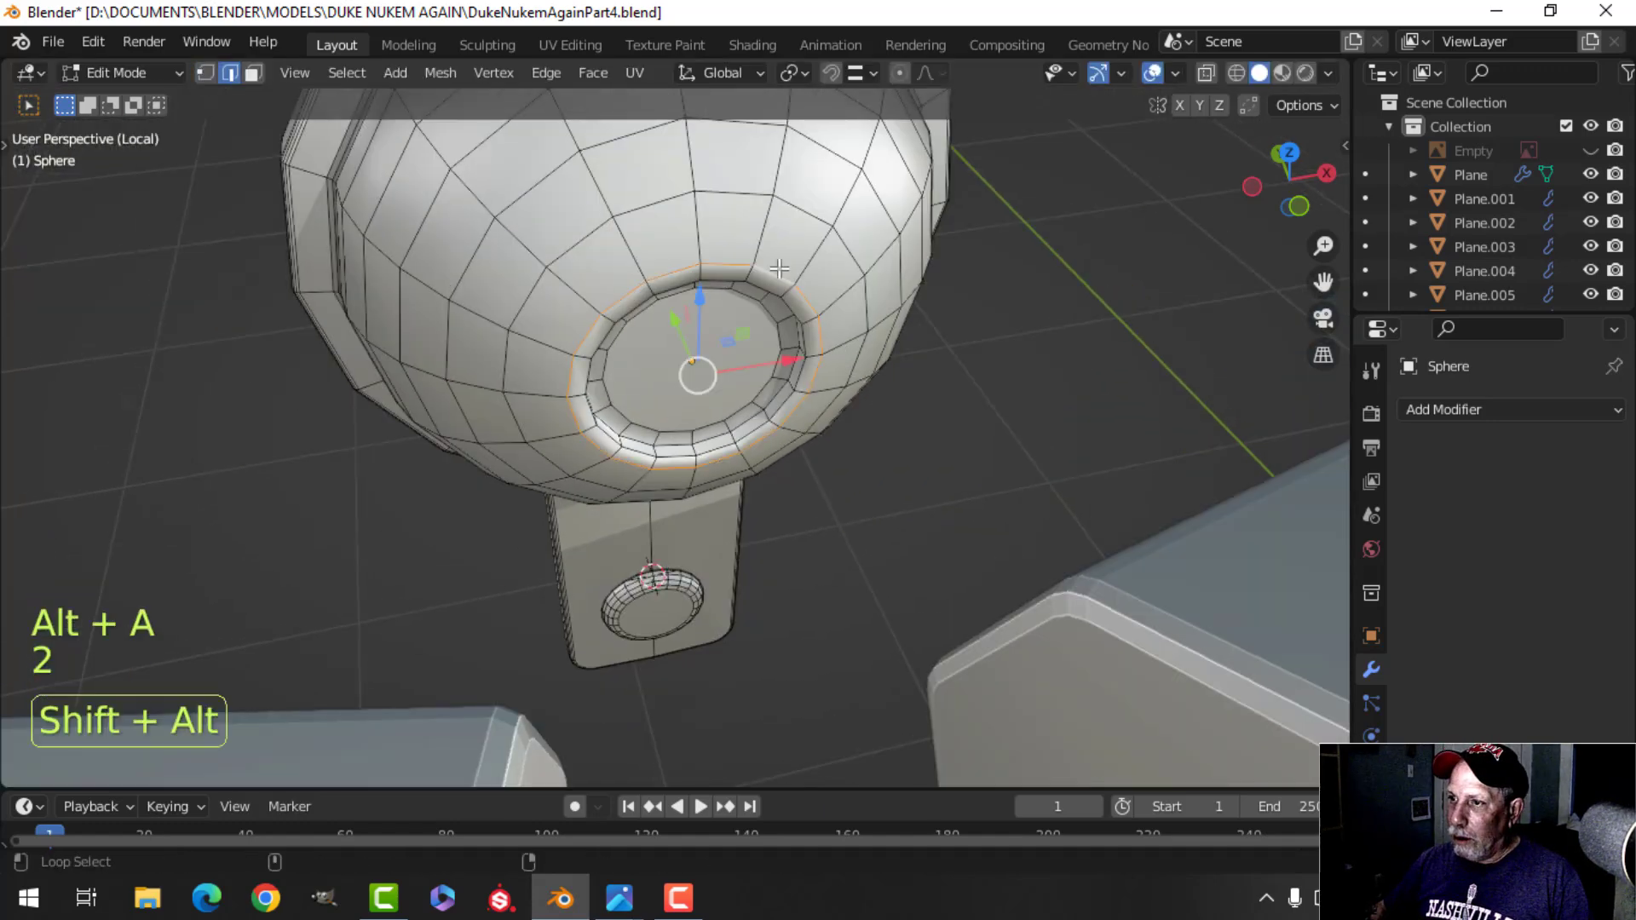
pyautogui.moveTo(780, 271); pyautogui.dragTo(779, 245, button='middle')
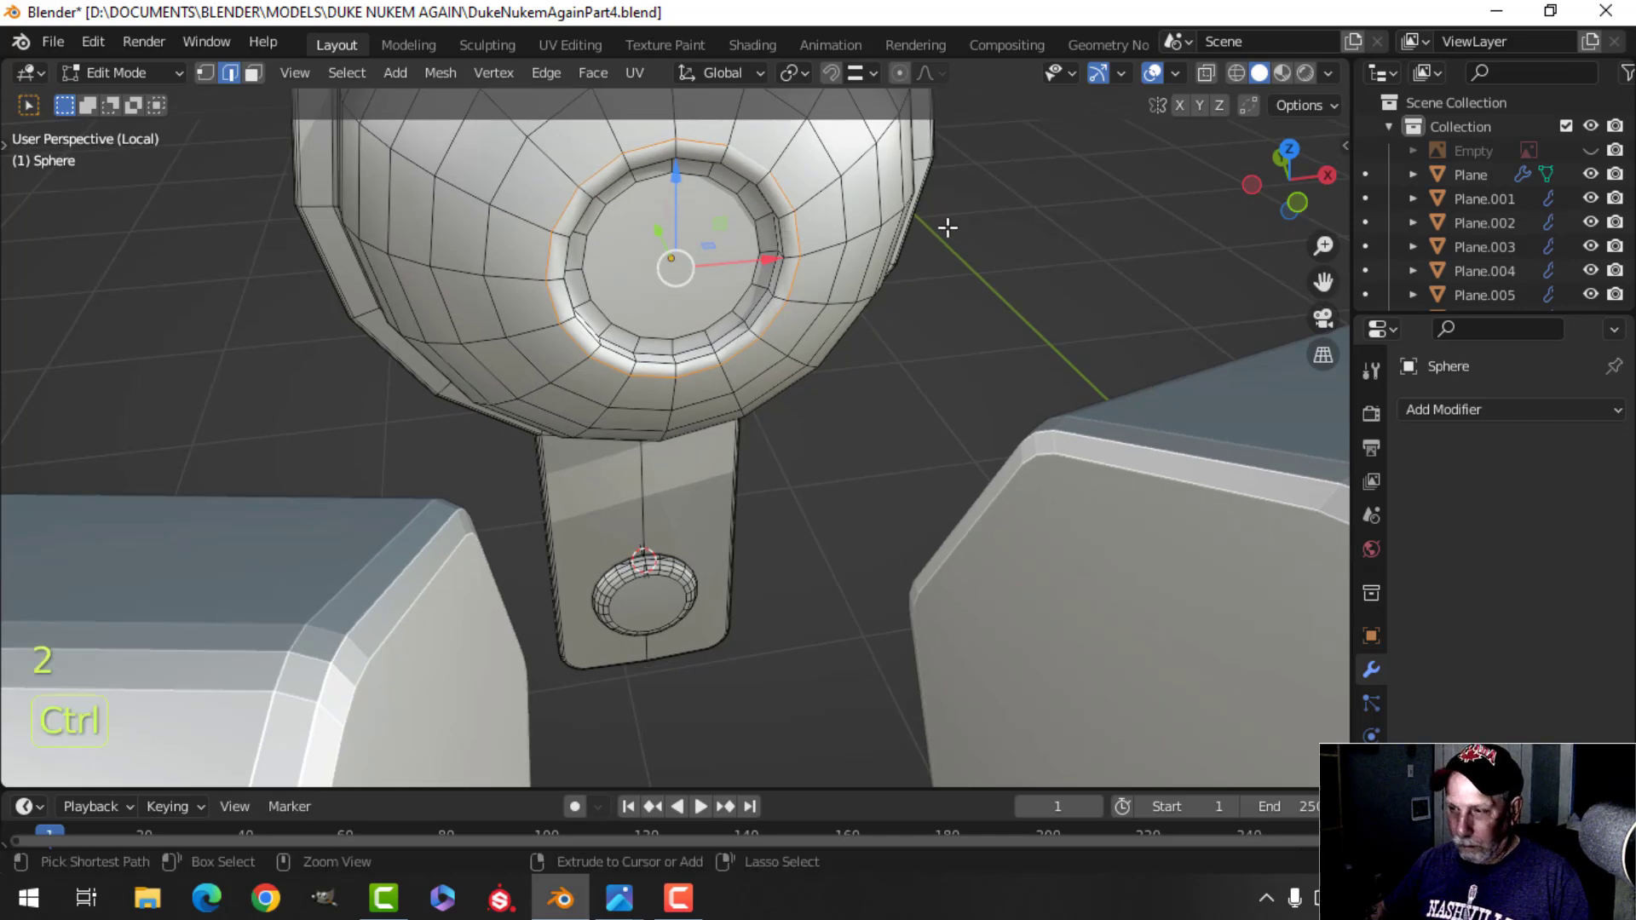
pyautogui.hotkey('ctrl', 'b')
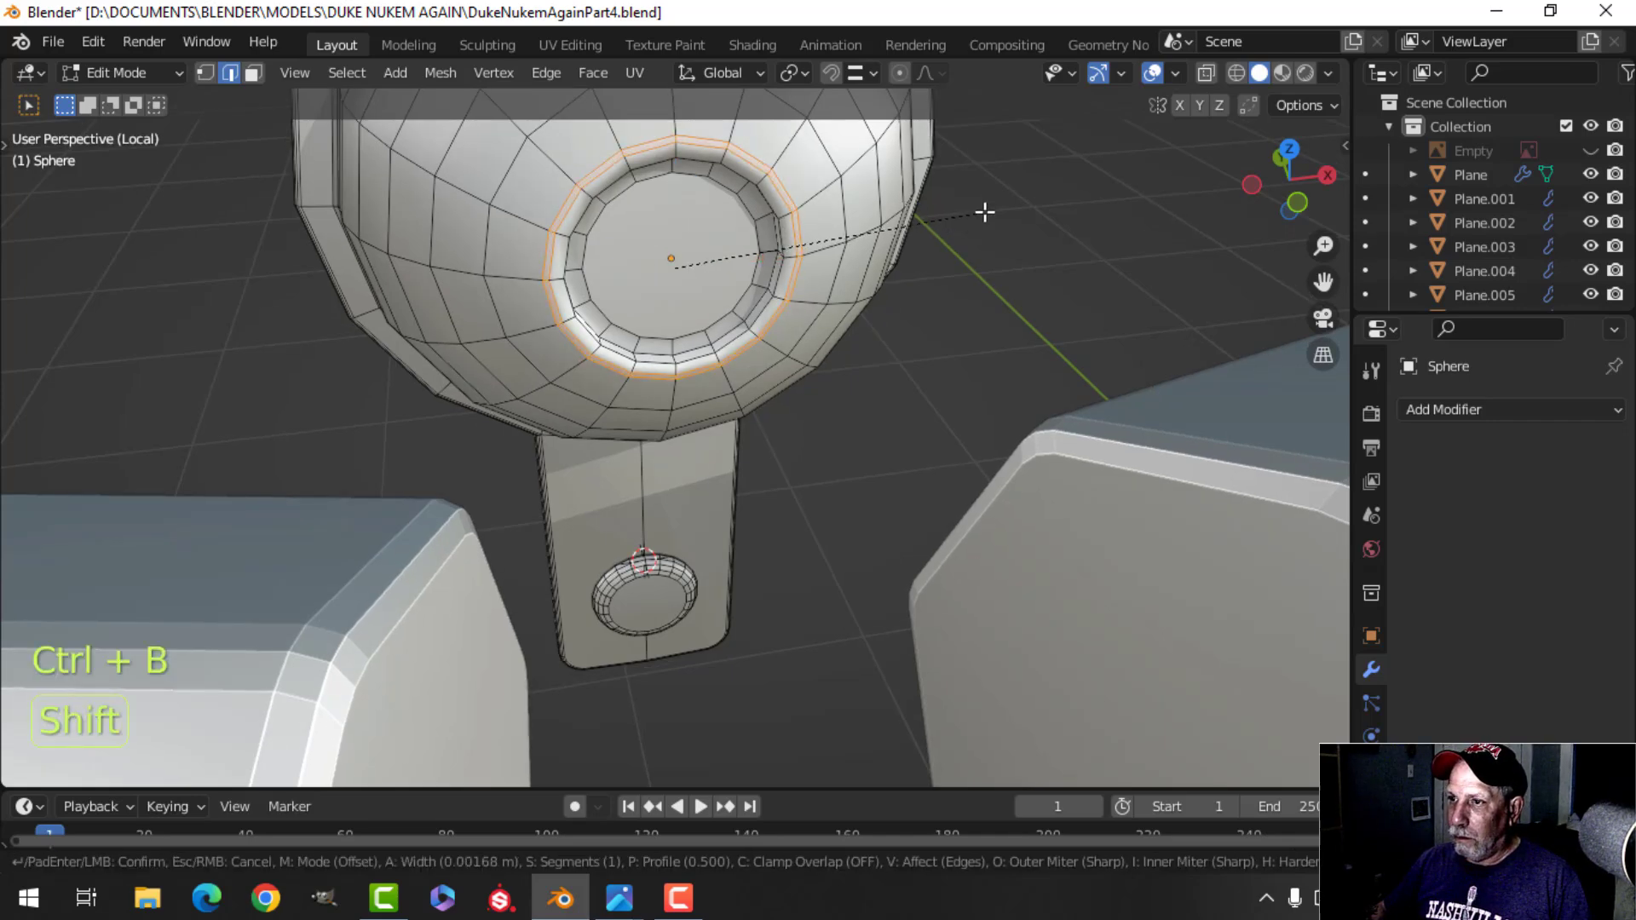
pyautogui.click(989, 211)
pyautogui.moveTo(986, 208); pyautogui.dragTo(876, 265, button='middle')
pyautogui.press('e')
pyautogui.press('Tab')
pyautogui.press('Tab')
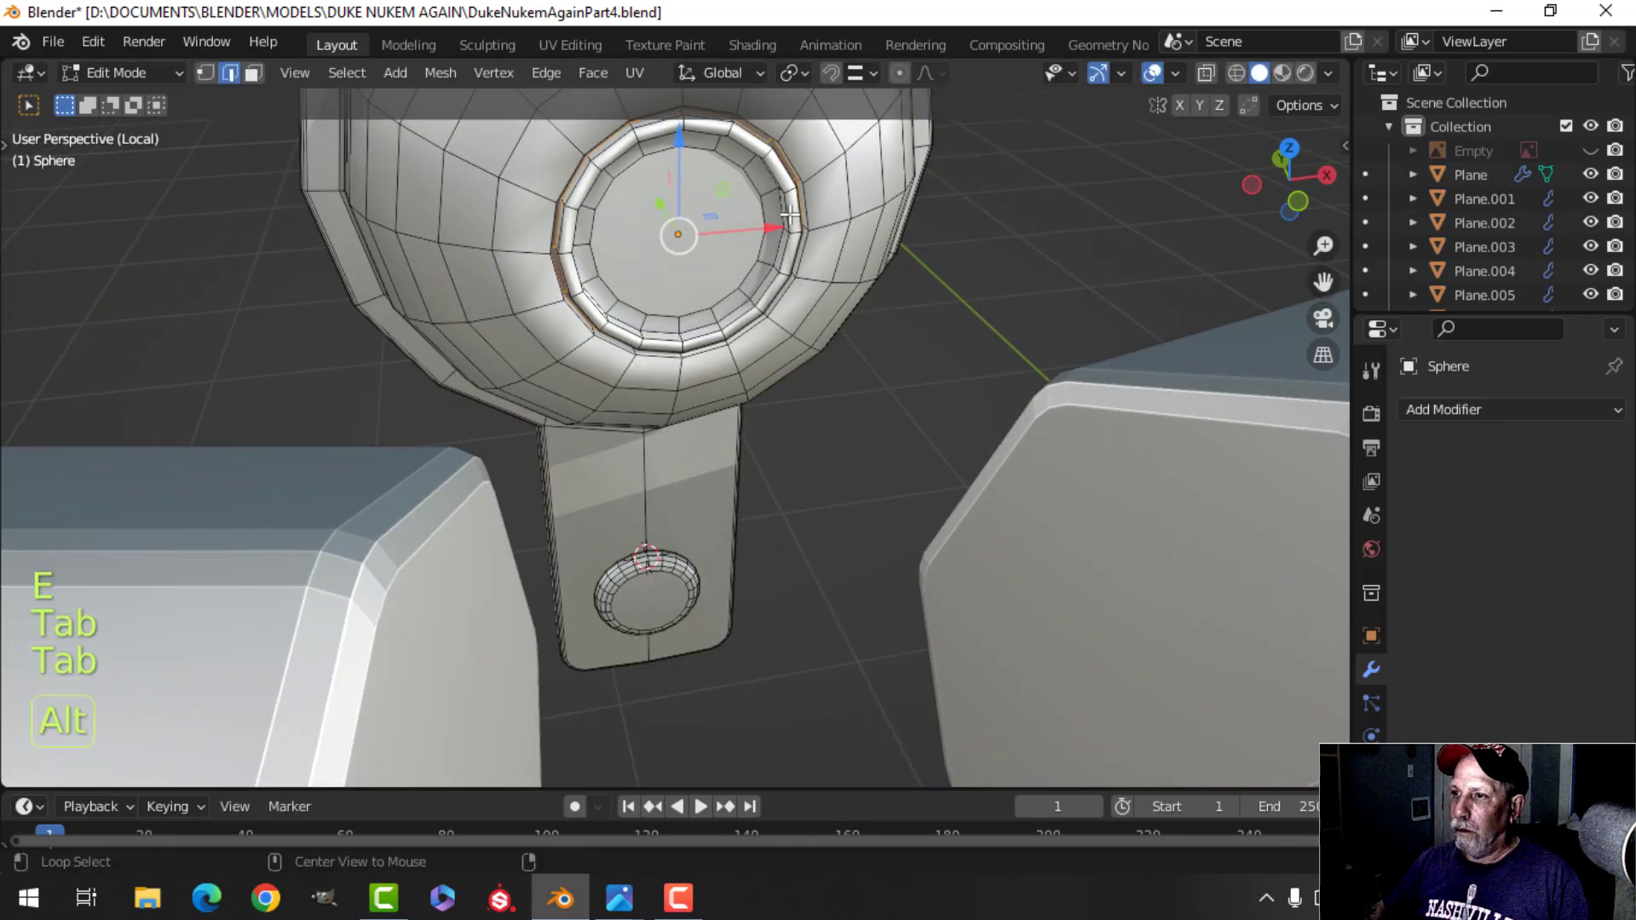
# Add a supporting edge loop on the dome close to the outside of the raised ring, and return to Object Mode.
pyautogui.hotkey('alt', 'a')
pyautogui.moveTo(790, 217); pyautogui.dragTo(771, 183, button='middle')
pyautogui.hotkey('ctrl', 'r')
pyautogui.click(770, 175)
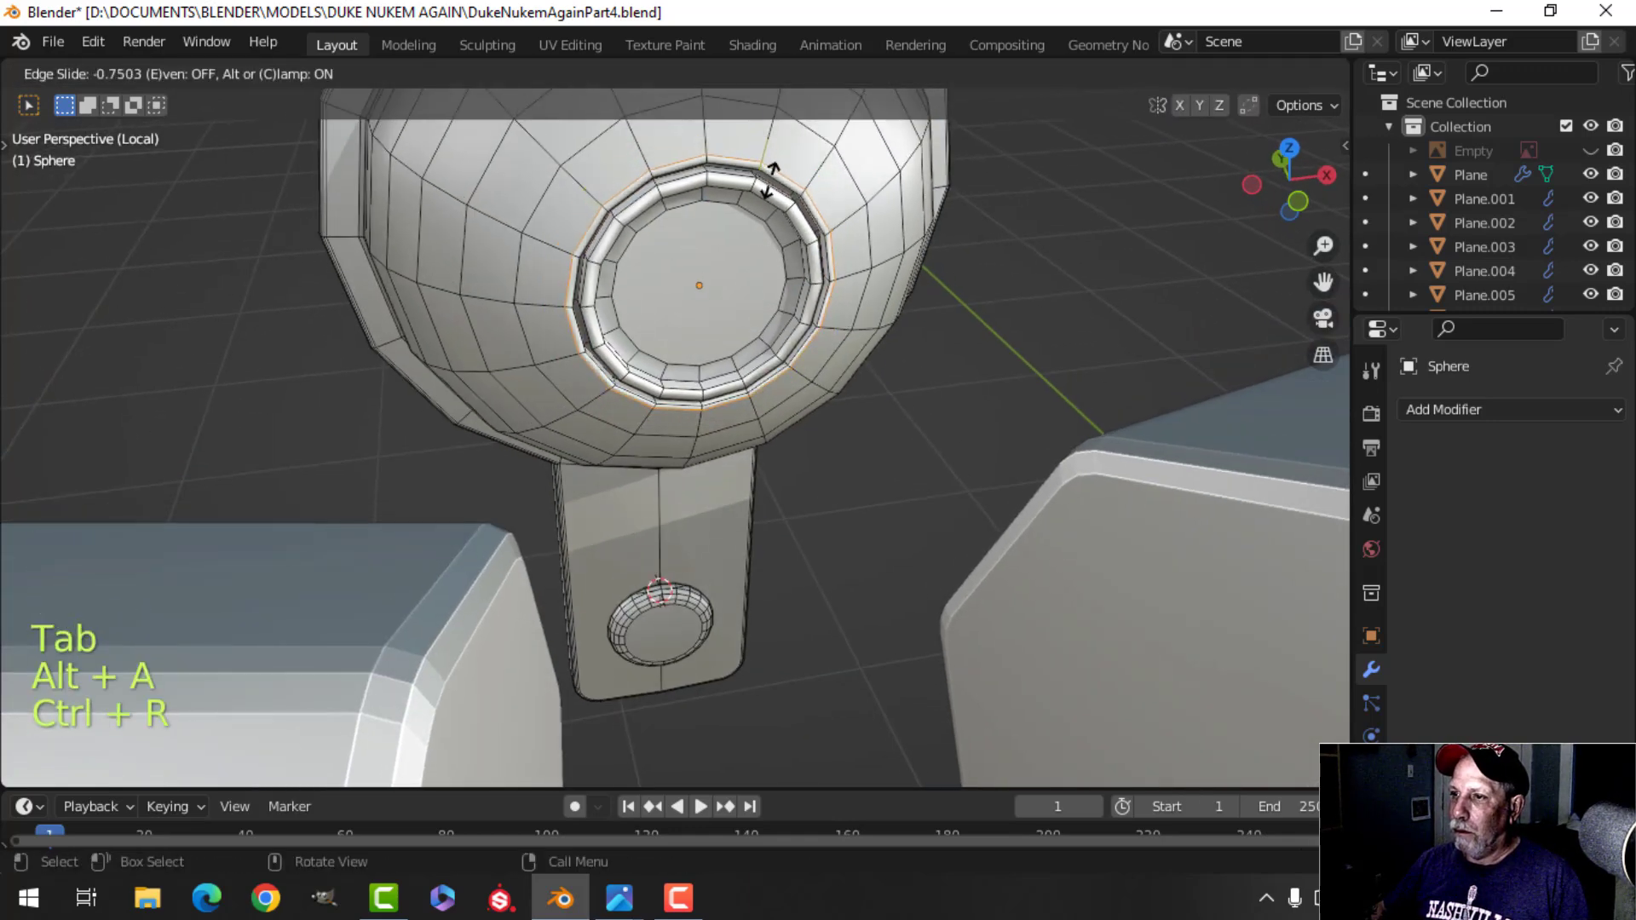
pyautogui.click(770, 185)
pyautogui.press('Tab')
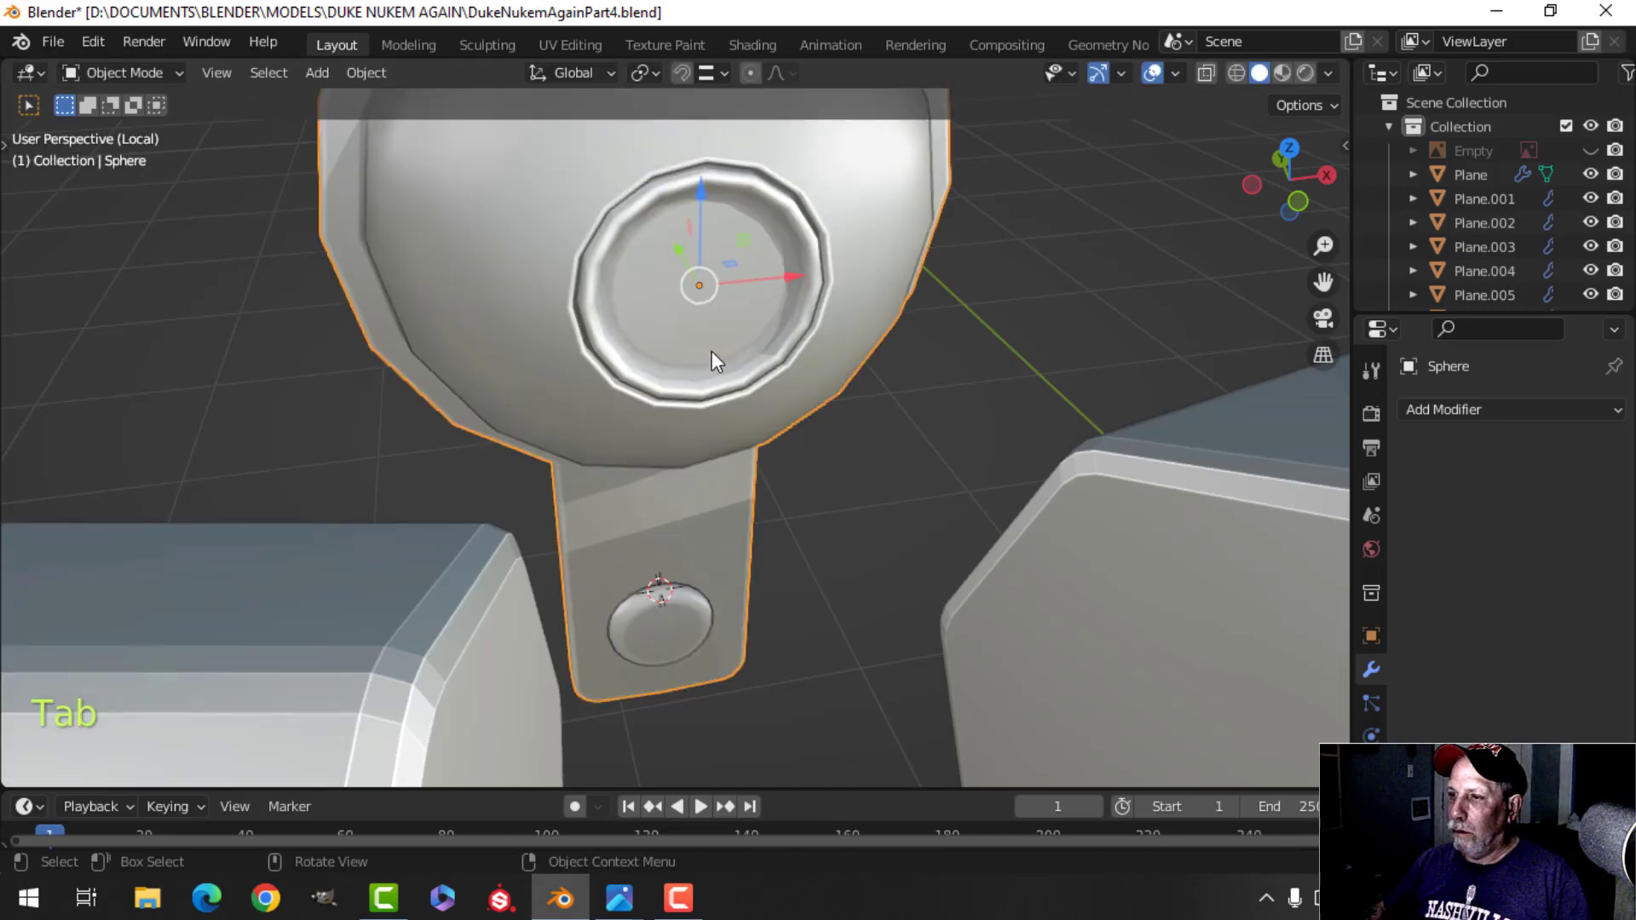
pyautogui.scroll(-5, 712, 353)
pyautogui.hotkey('alt', 'a')
# Duplicate the round face inside the dome's recess and move the copy about 0.112 m forward along negative Y.
pyautogui.moveTo(776, 373); pyautogui.dragTo(791, 423, button='middle')
pyautogui.moveTo(736, 383); pyautogui.dragTo(718, 451, button='middle')
pyautogui.moveTo(718, 523); pyautogui.dragTo(740, 433, button='middle')
pyautogui.scroll(3, 732, 457)
pyautogui.click(776, 368)
pyautogui.press('Tab')
pyautogui.hotkey('alt', 'a')
pyautogui.moveTo(834, 414); pyautogui.dragTo(723, 366, button='middle')
pyautogui.press('3')
pyautogui.hotkey('shift', 'd')
pyautogui.rightClick(691, 289)
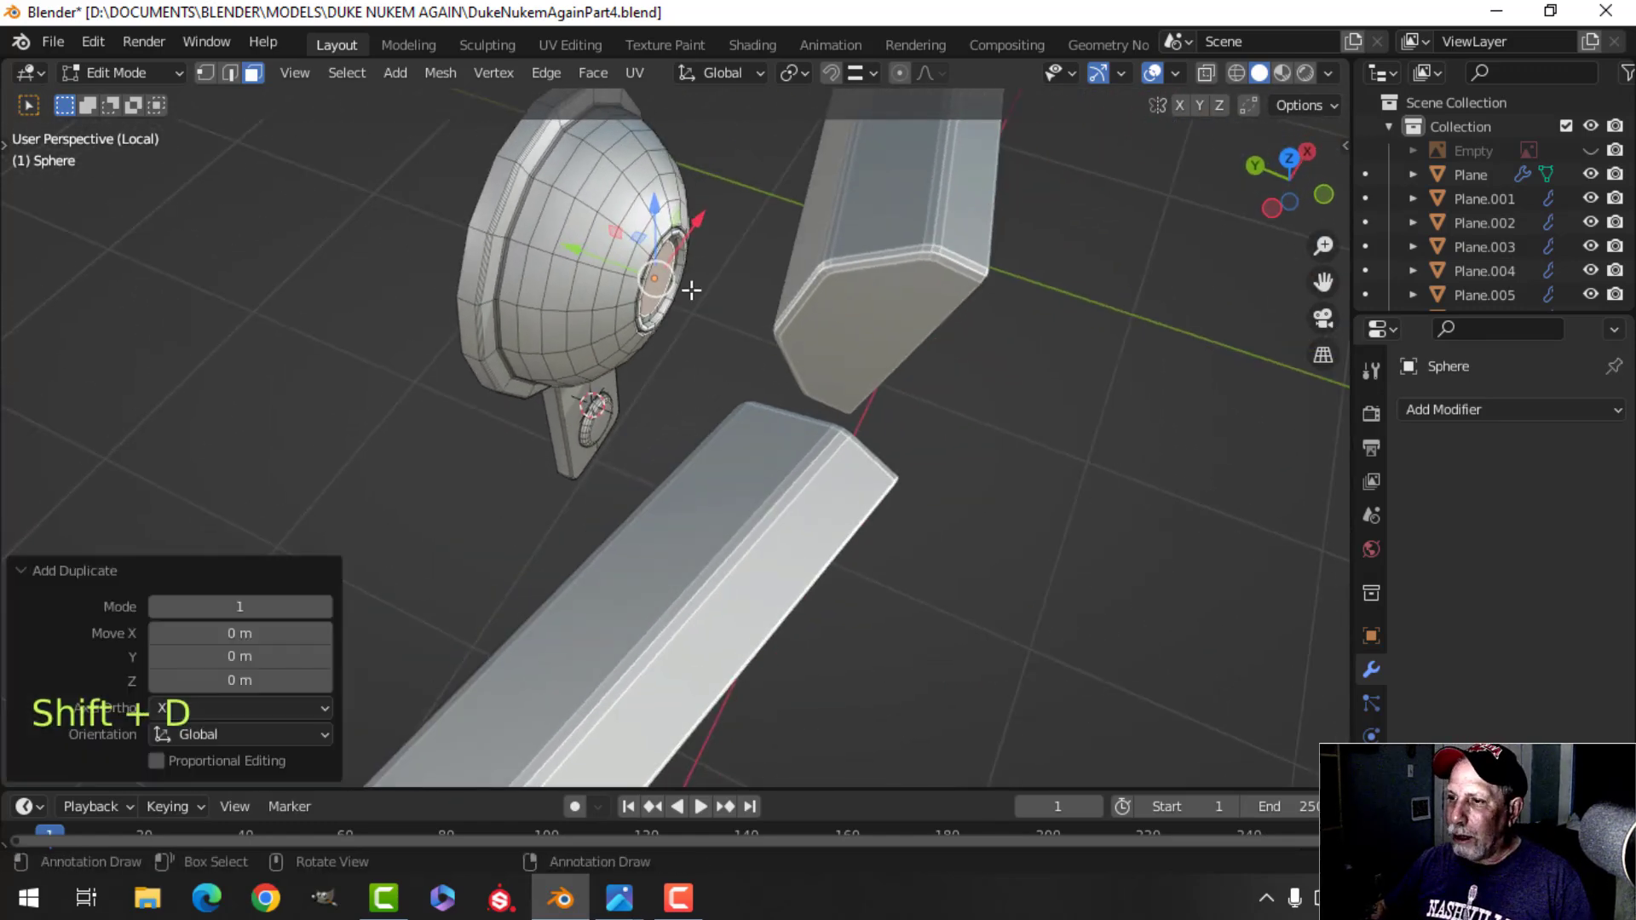
pyautogui.moveTo(618, 254); pyautogui.dragTo(825, 296)
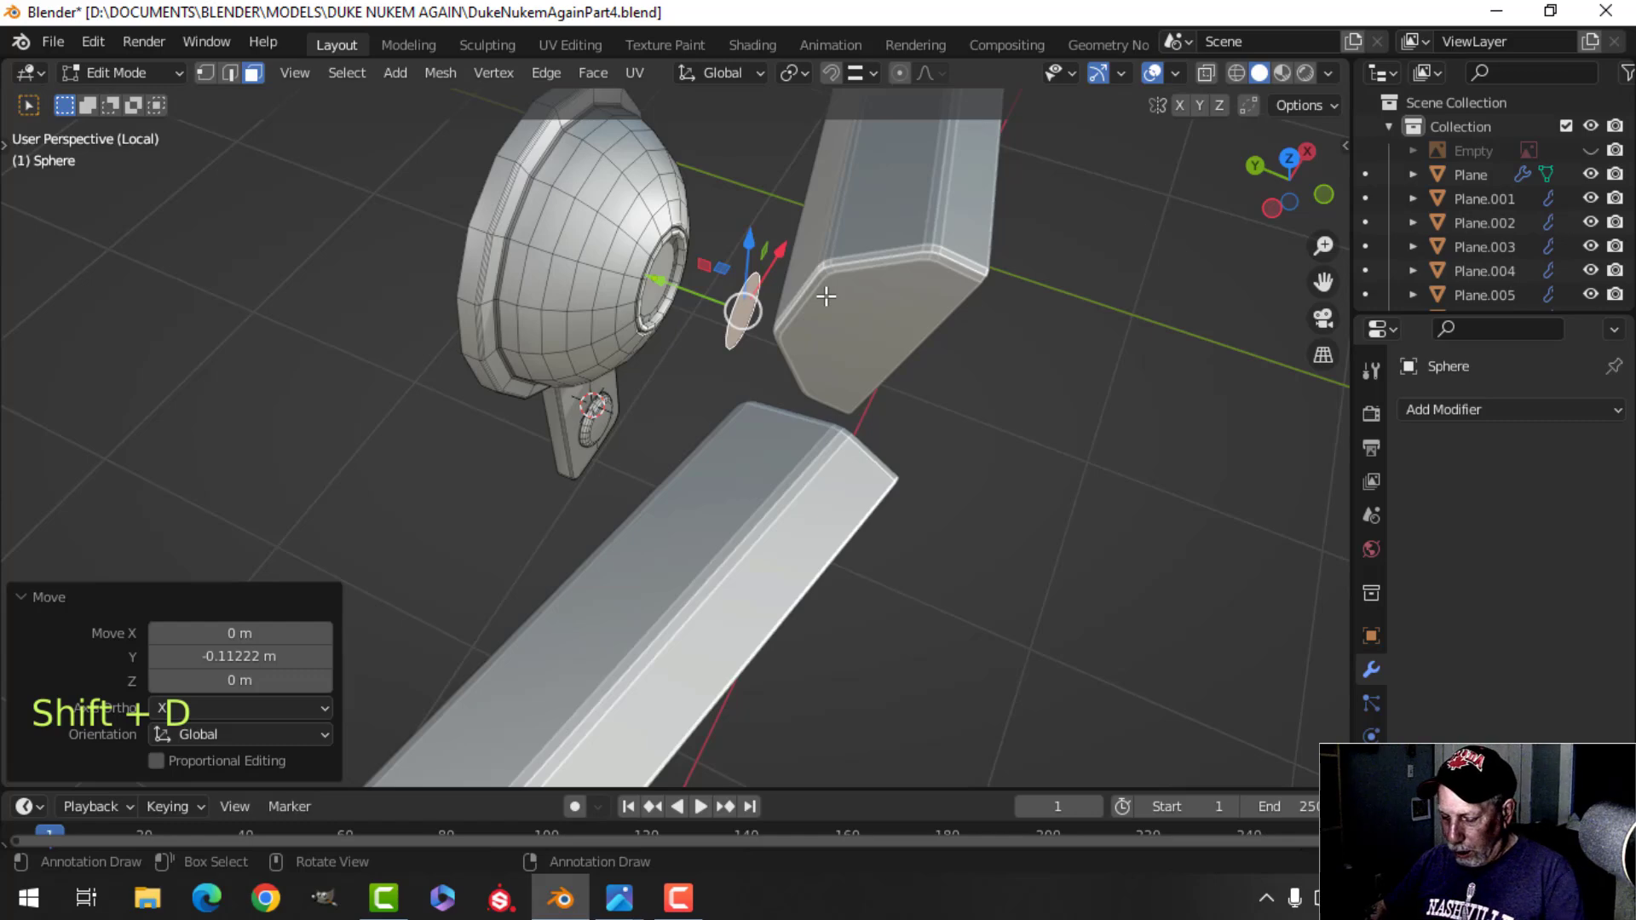
# Separate the duplicated round face into its own object and open that object in Edit Mode.
pyautogui.press('p')
pyautogui.click(820, 298)
pyautogui.press('Tab')
pyautogui.click(745, 309)
pyautogui.press('Tab')
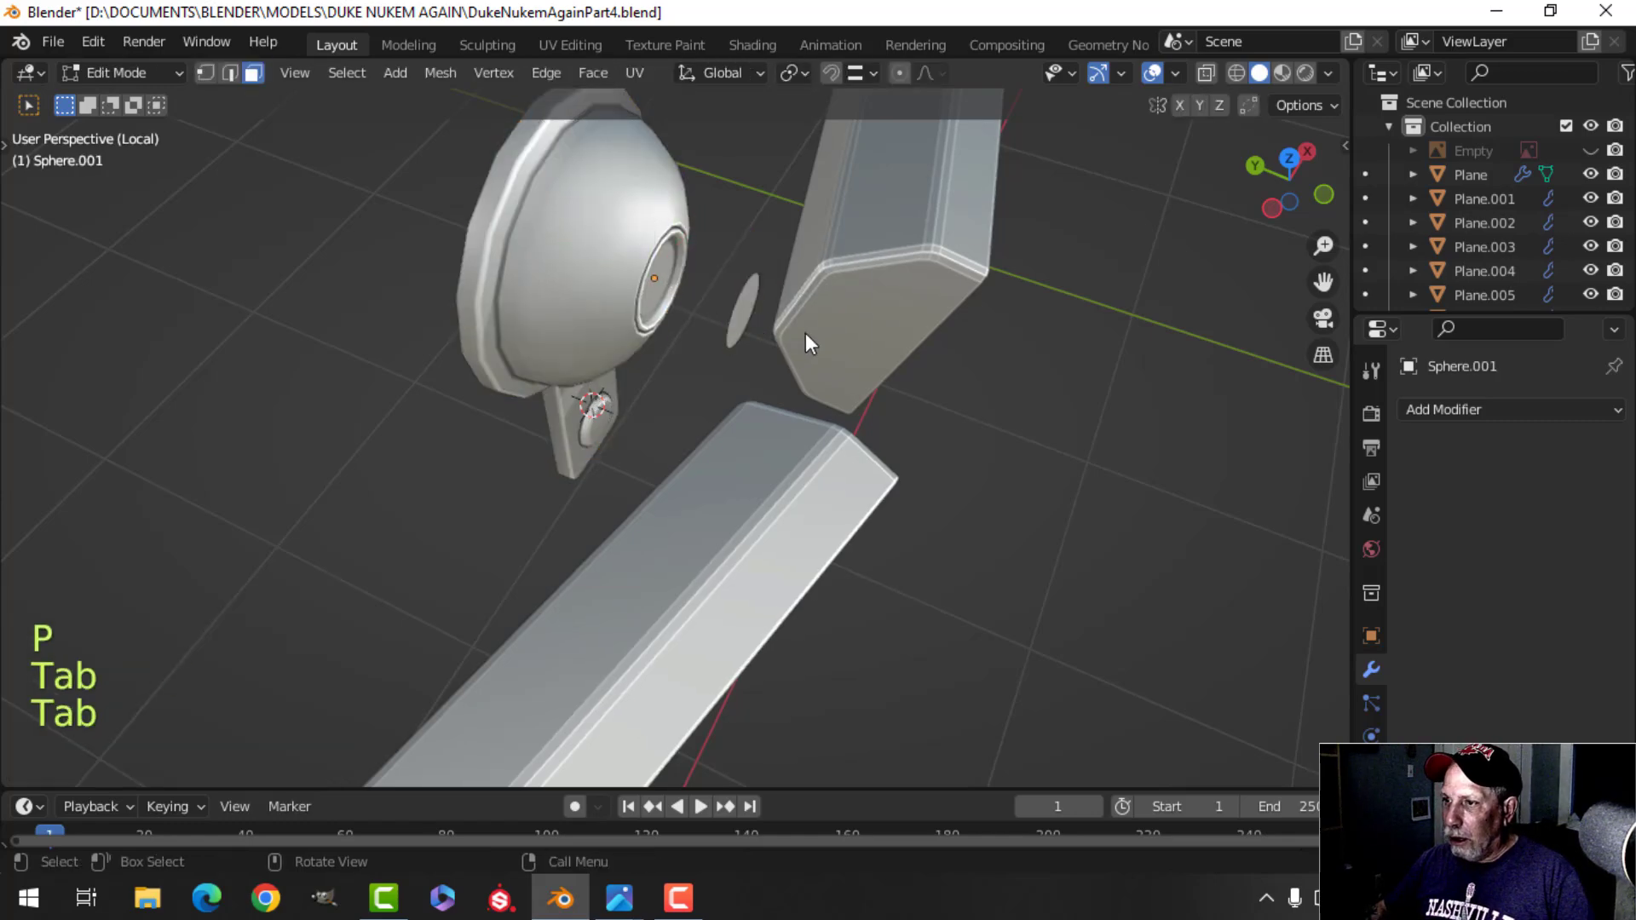
# Extrude the round face about 0.531 m along negative Y into a tube and delete the faces closing its ends.
pyautogui.press('a')
pyautogui.moveTo(805, 334); pyautogui.dragTo(814, 354, button='middle')
pyautogui.press('e')
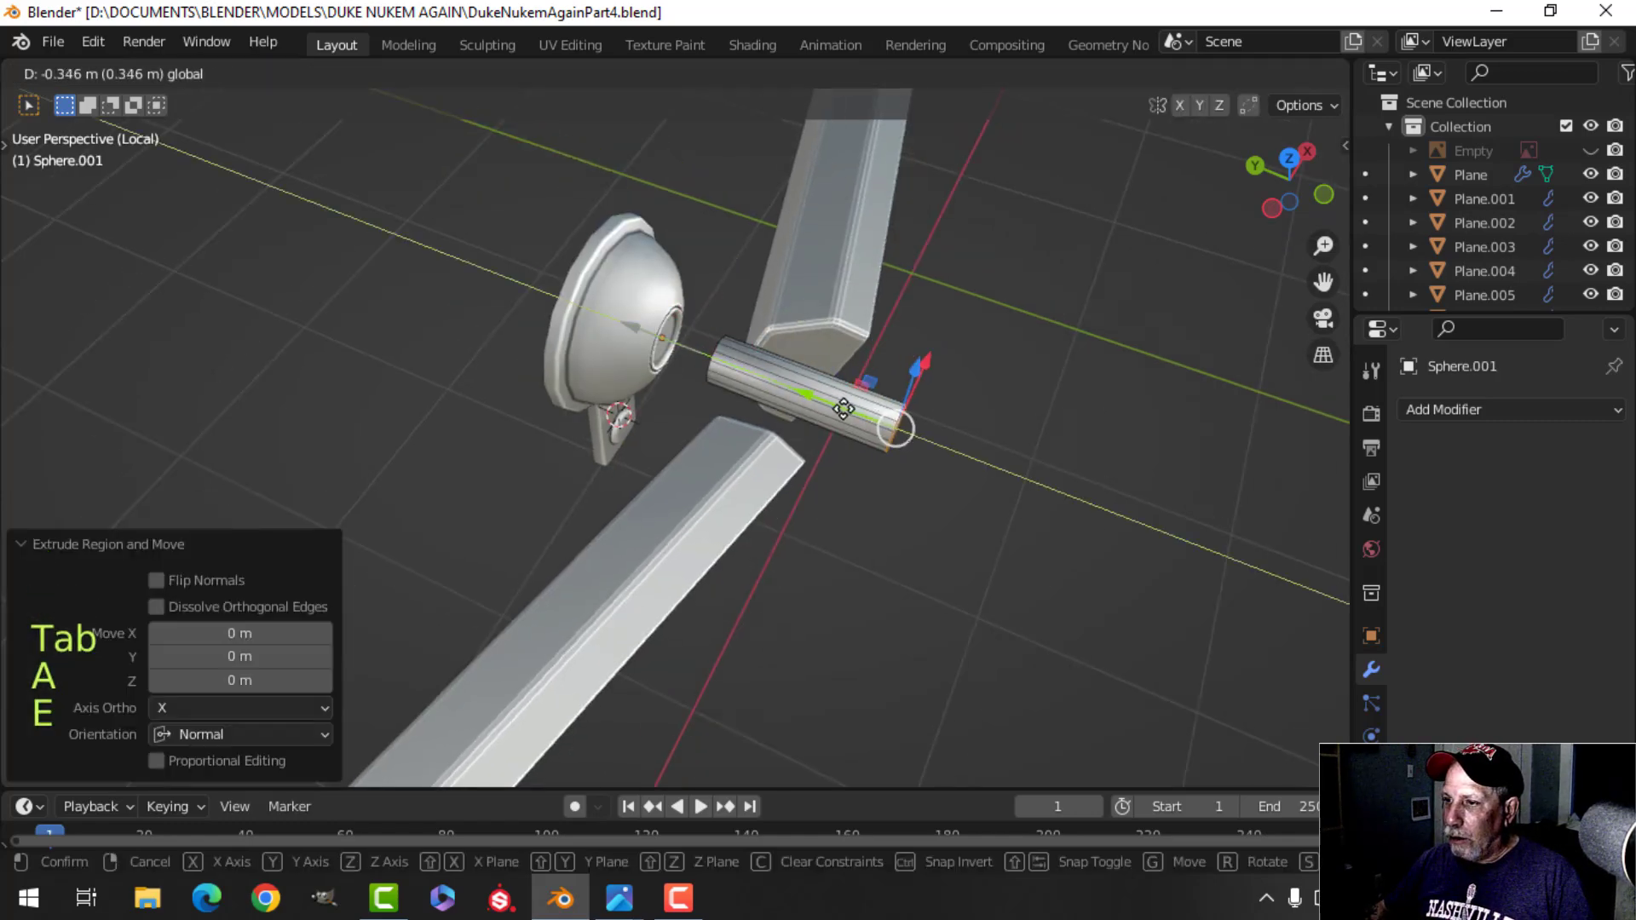
pyautogui.click(932, 453)
pyautogui.press('x')
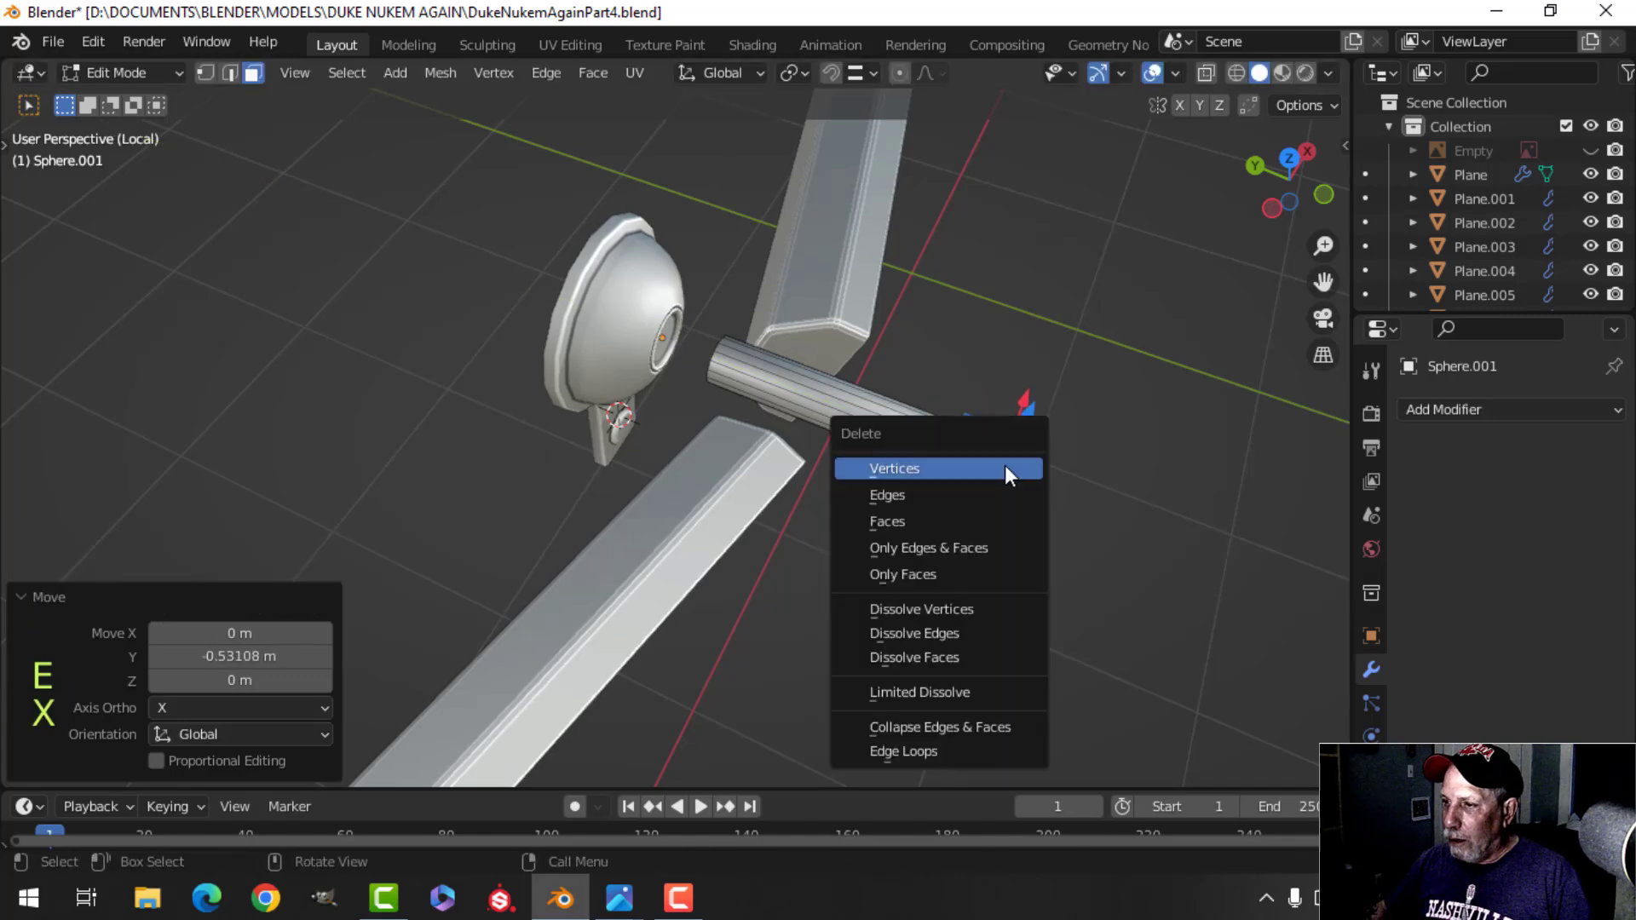
pyautogui.click(944, 518)
pyautogui.moveTo(730, 376); pyautogui.dragTo(782, 354, button='middle')
pyautogui.press('x')
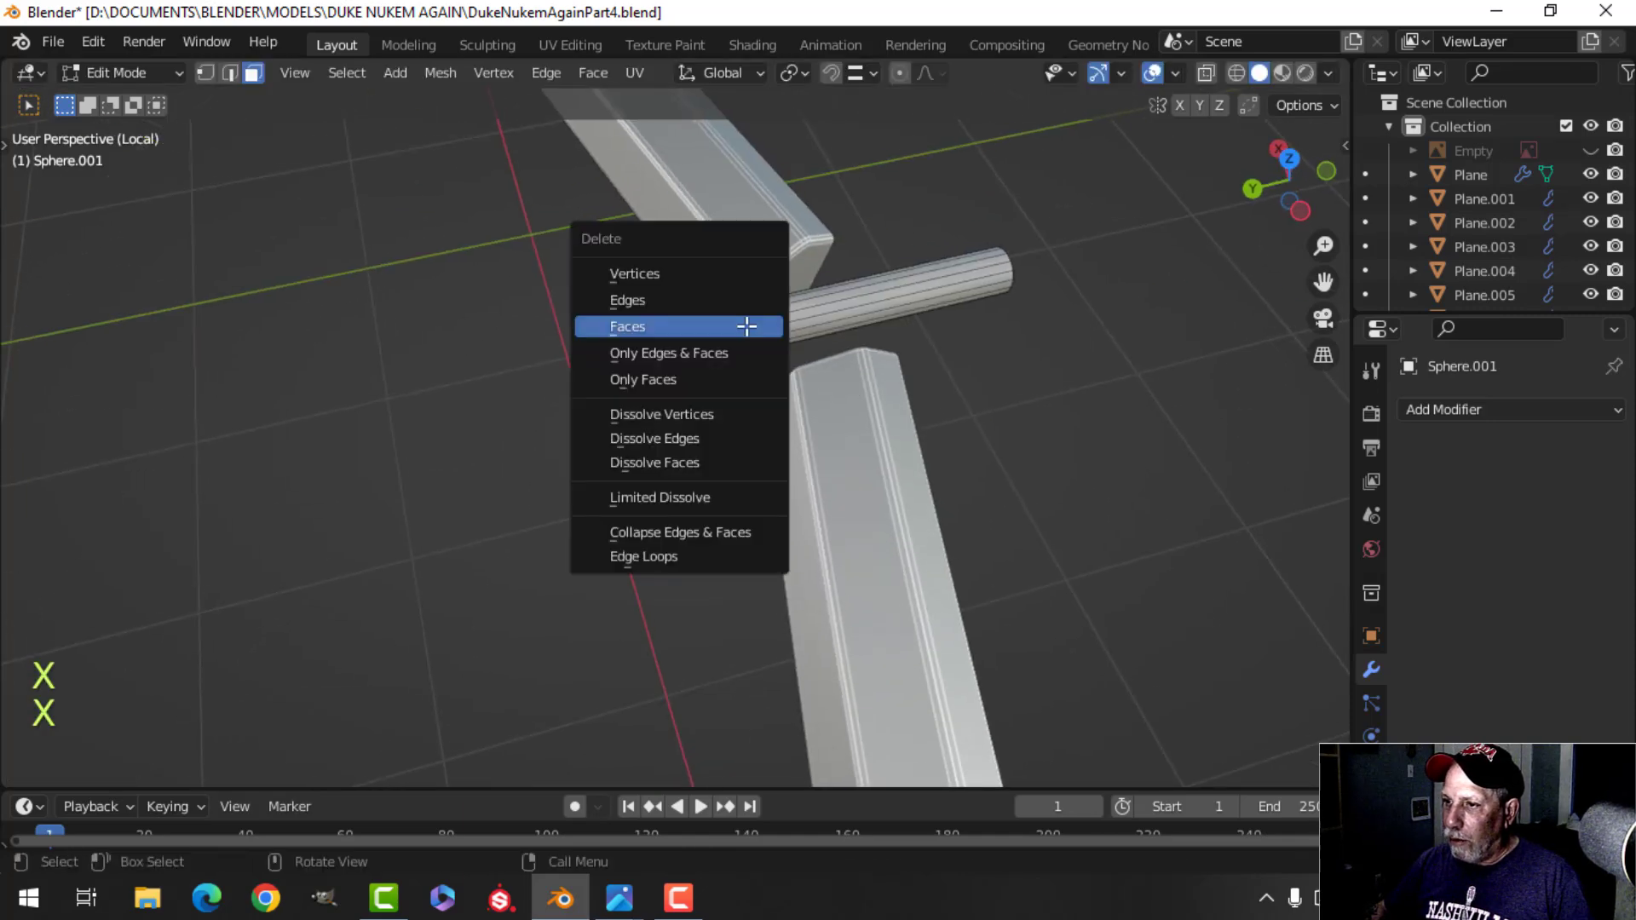
# Move the whole tube in top view about -0.05 m in X and 0.165 m in Y so it meets the dome.
pyautogui.press('a')
pyautogui.moveTo(952, 369); pyautogui.dragTo(883, 378, button='middle')
pyautogui.press('KP_7')
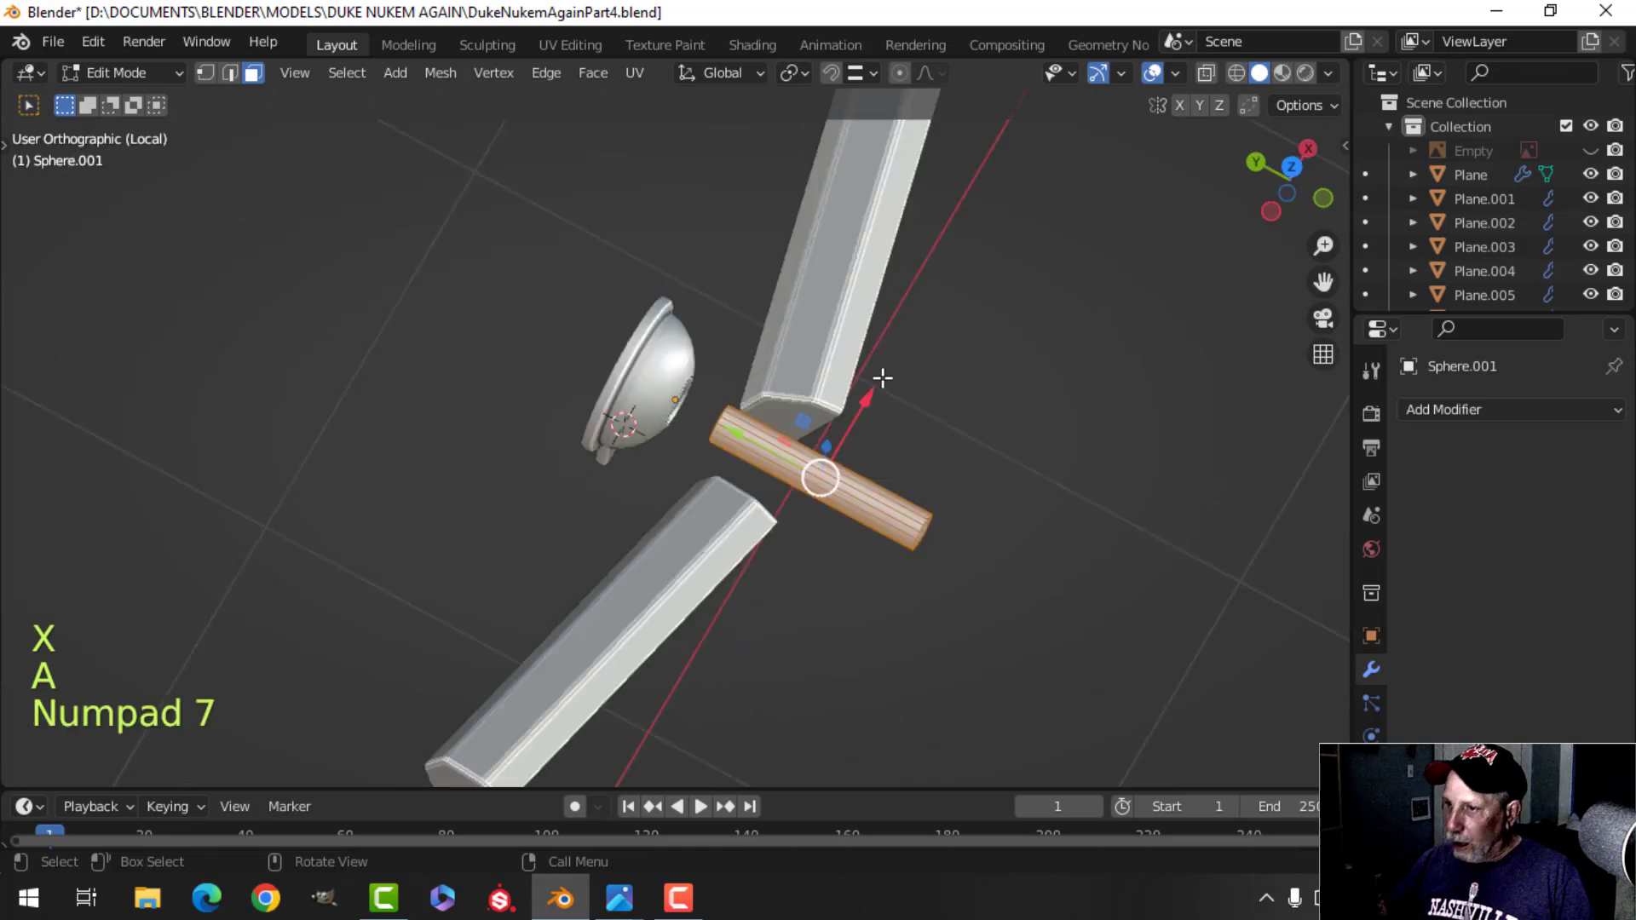
pyautogui.press('g')
pyautogui.click(861, 305)
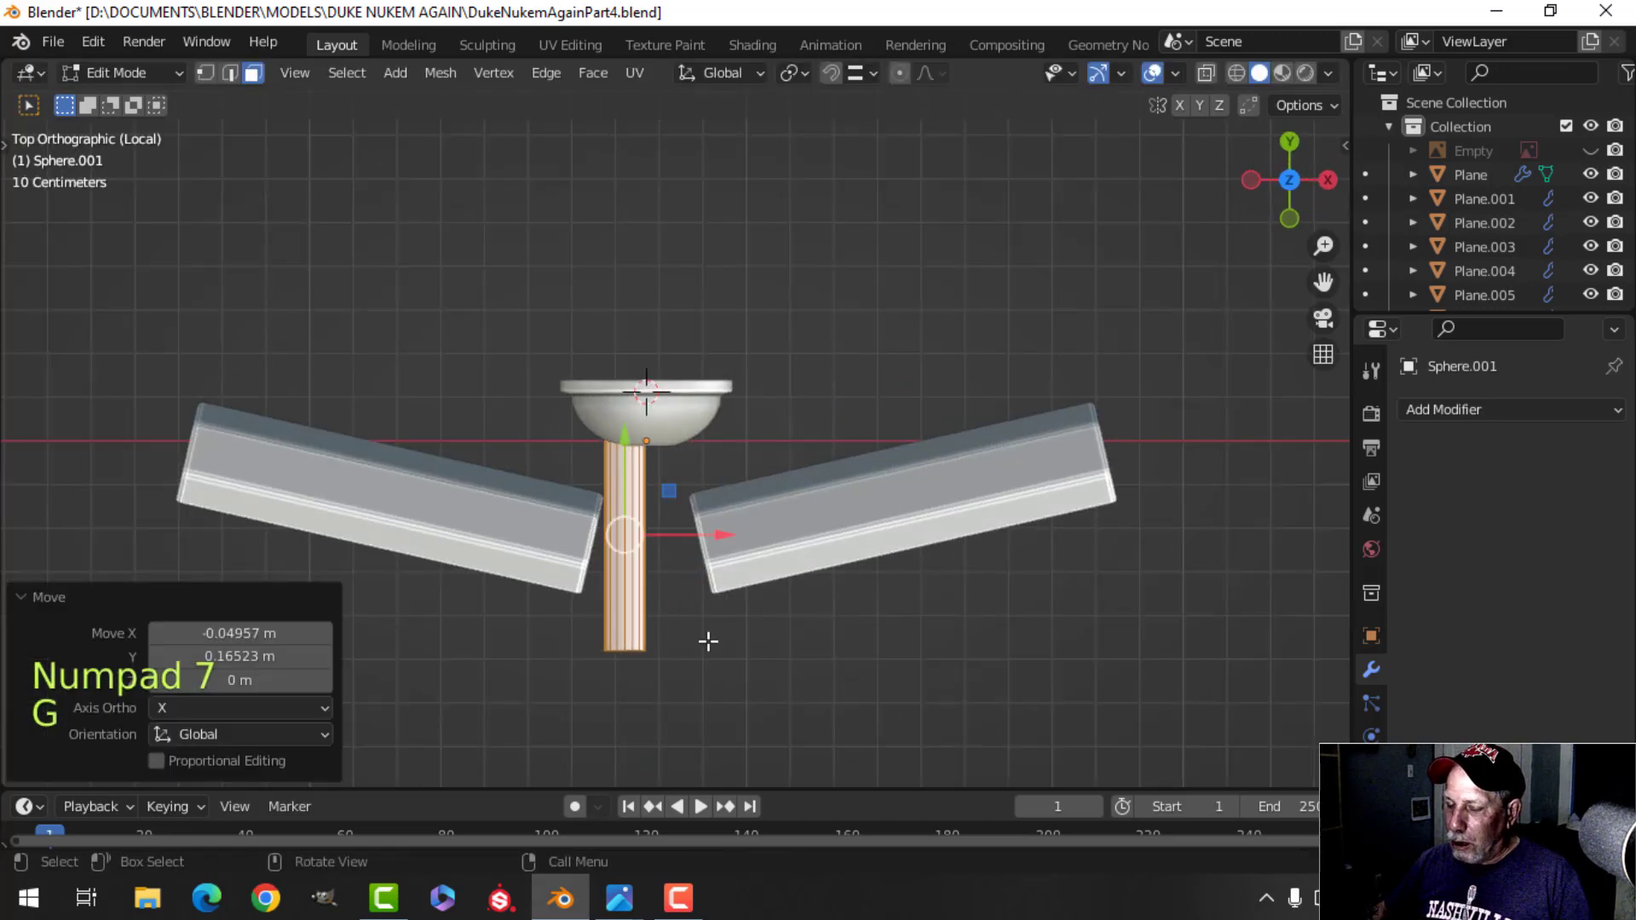
# In wireframe display, shorten the tube by moving its front-end vertices back along Y toward the dome.
pyautogui.press('z')
pyautogui.click(478, 698)
pyautogui.hotkey('alt', 'a')
pyautogui.press('b')
pyautogui.moveTo(529, 610); pyautogui.dragTo(729, 711)
pyautogui.press('1')
pyautogui.press('b')
pyautogui.moveTo(556, 595); pyautogui.dragTo(750, 716)
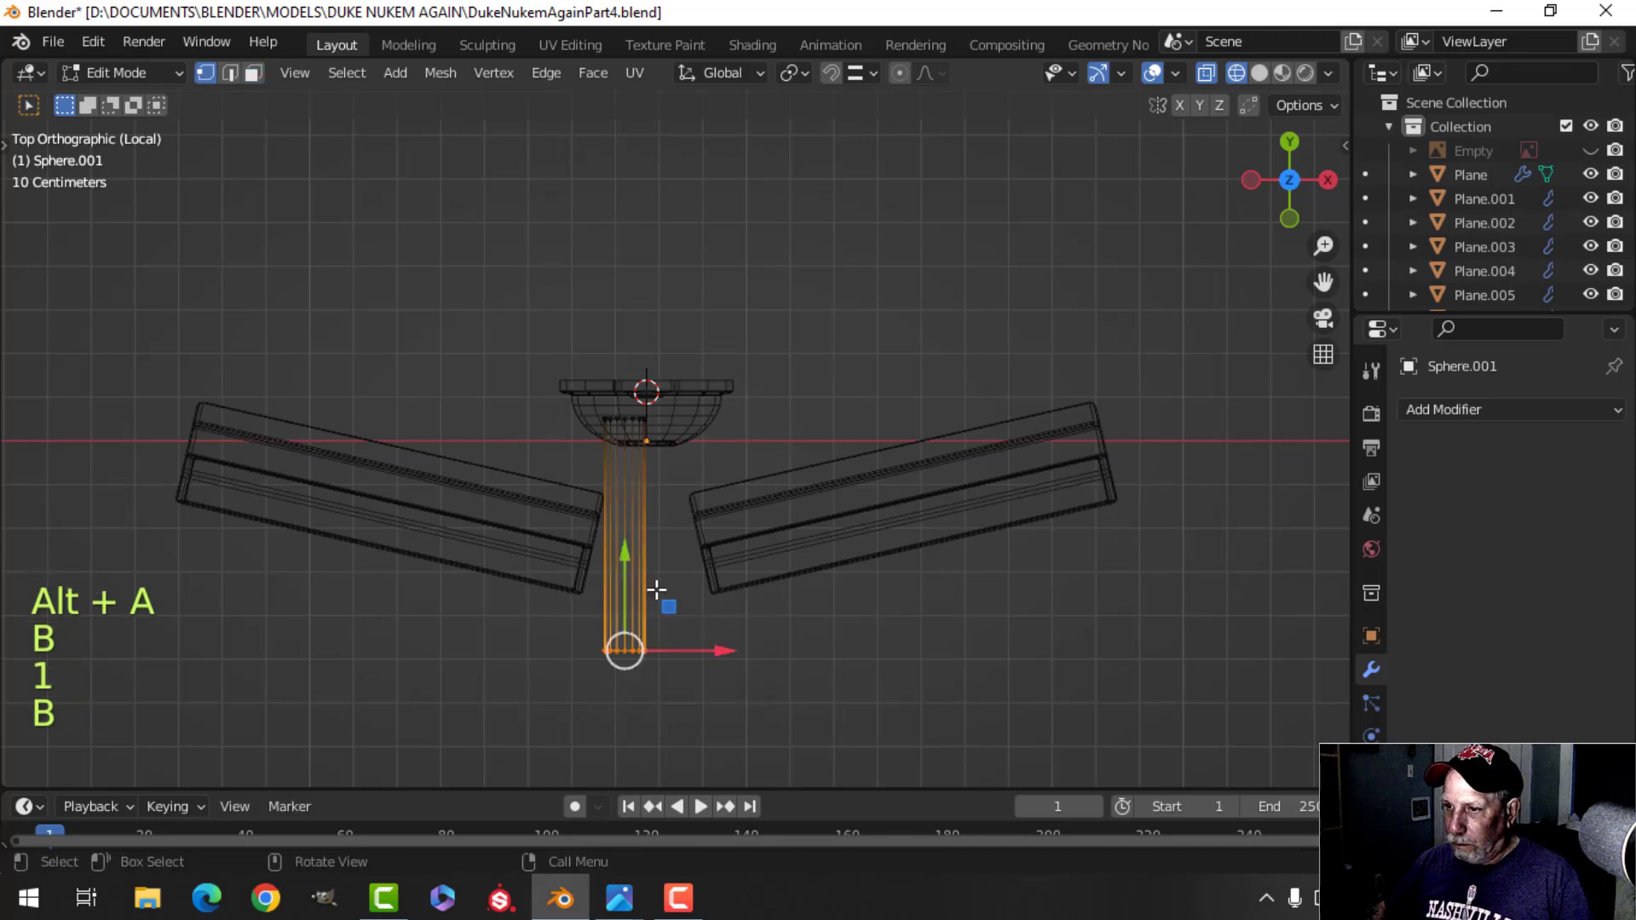
pyautogui.moveTo(624, 552); pyautogui.dragTo(625, 477)
# Try rotating the whole tube about 35.6° around Z, and undo the rotation.
pyautogui.press('a')
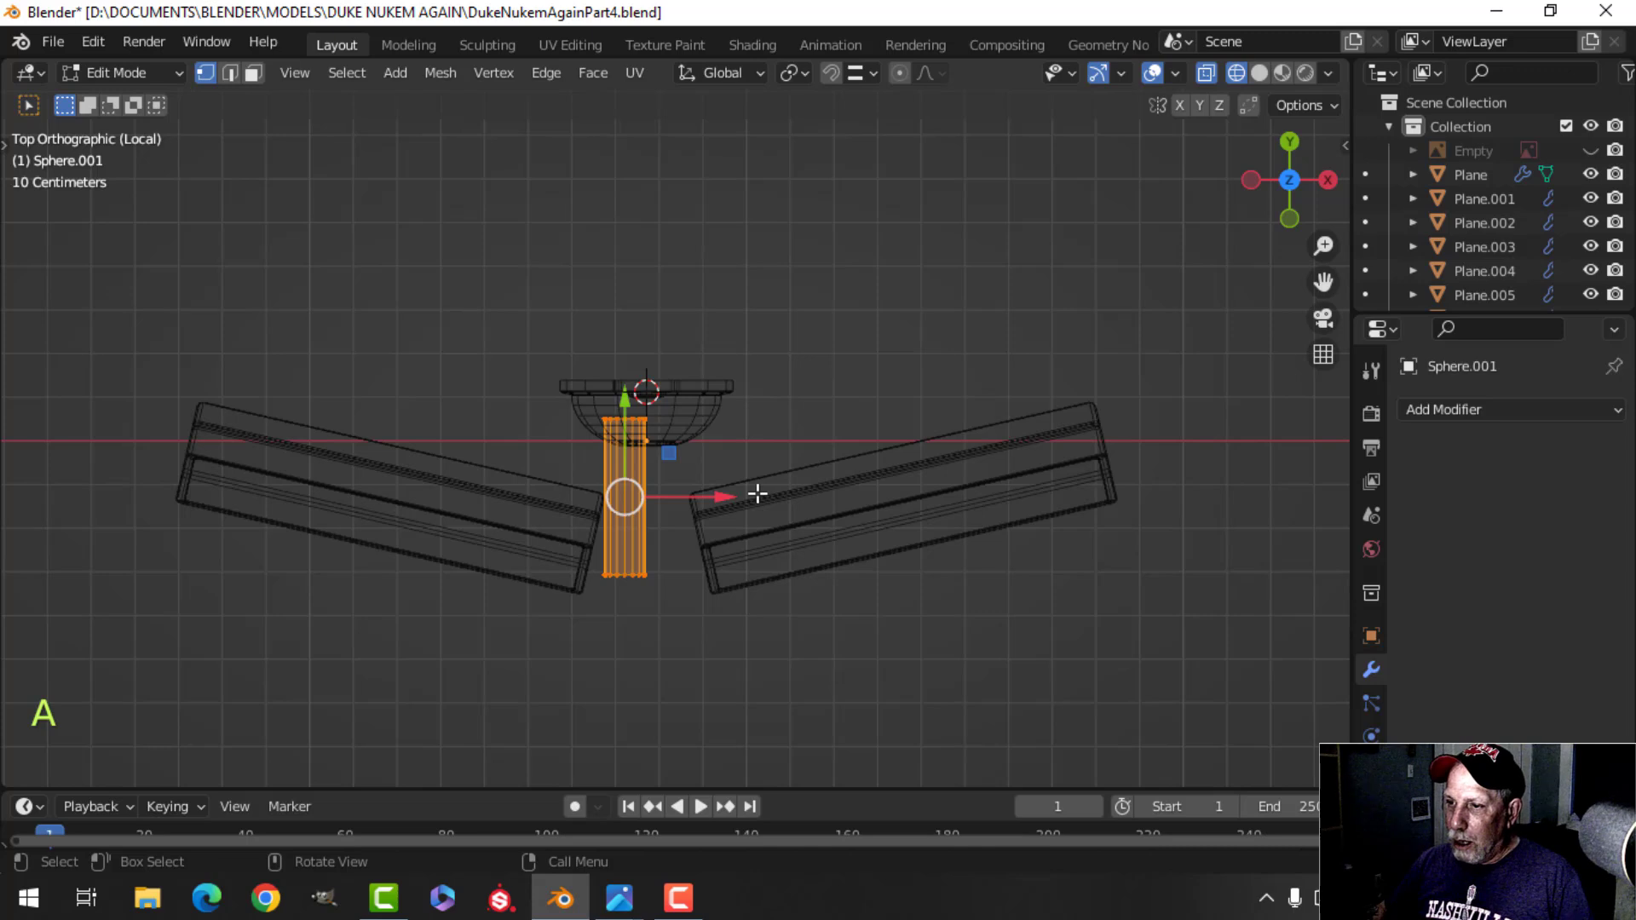
pyautogui.press('r')
pyautogui.click(679, 533)
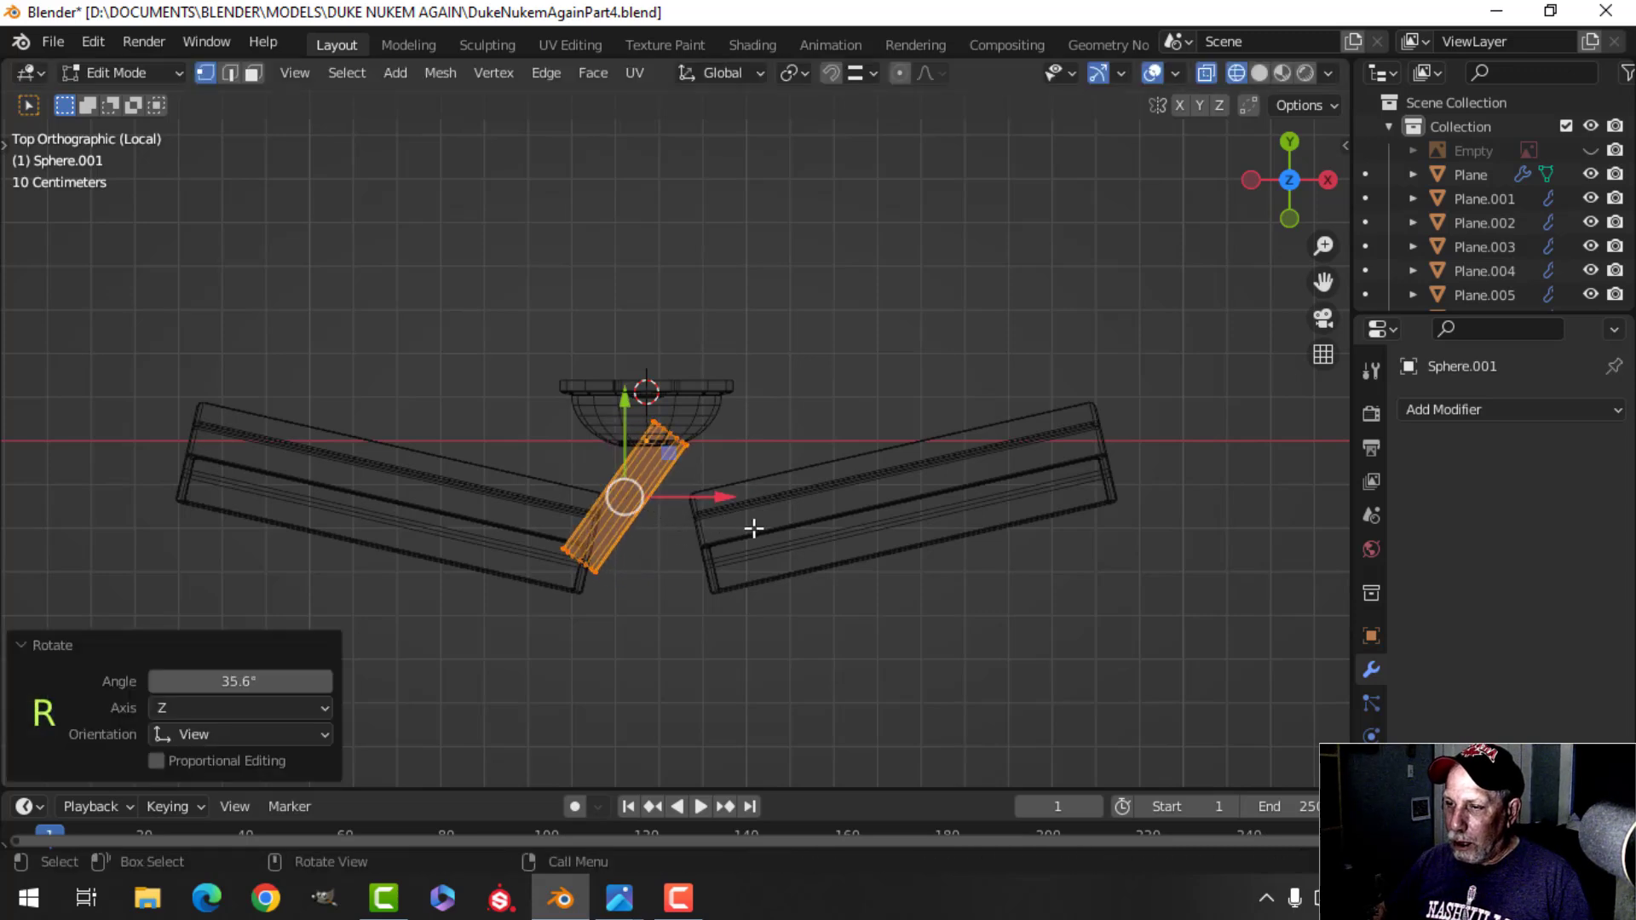
pyautogui.hotkey('ctrl', 'z')
pyautogui.press('s')
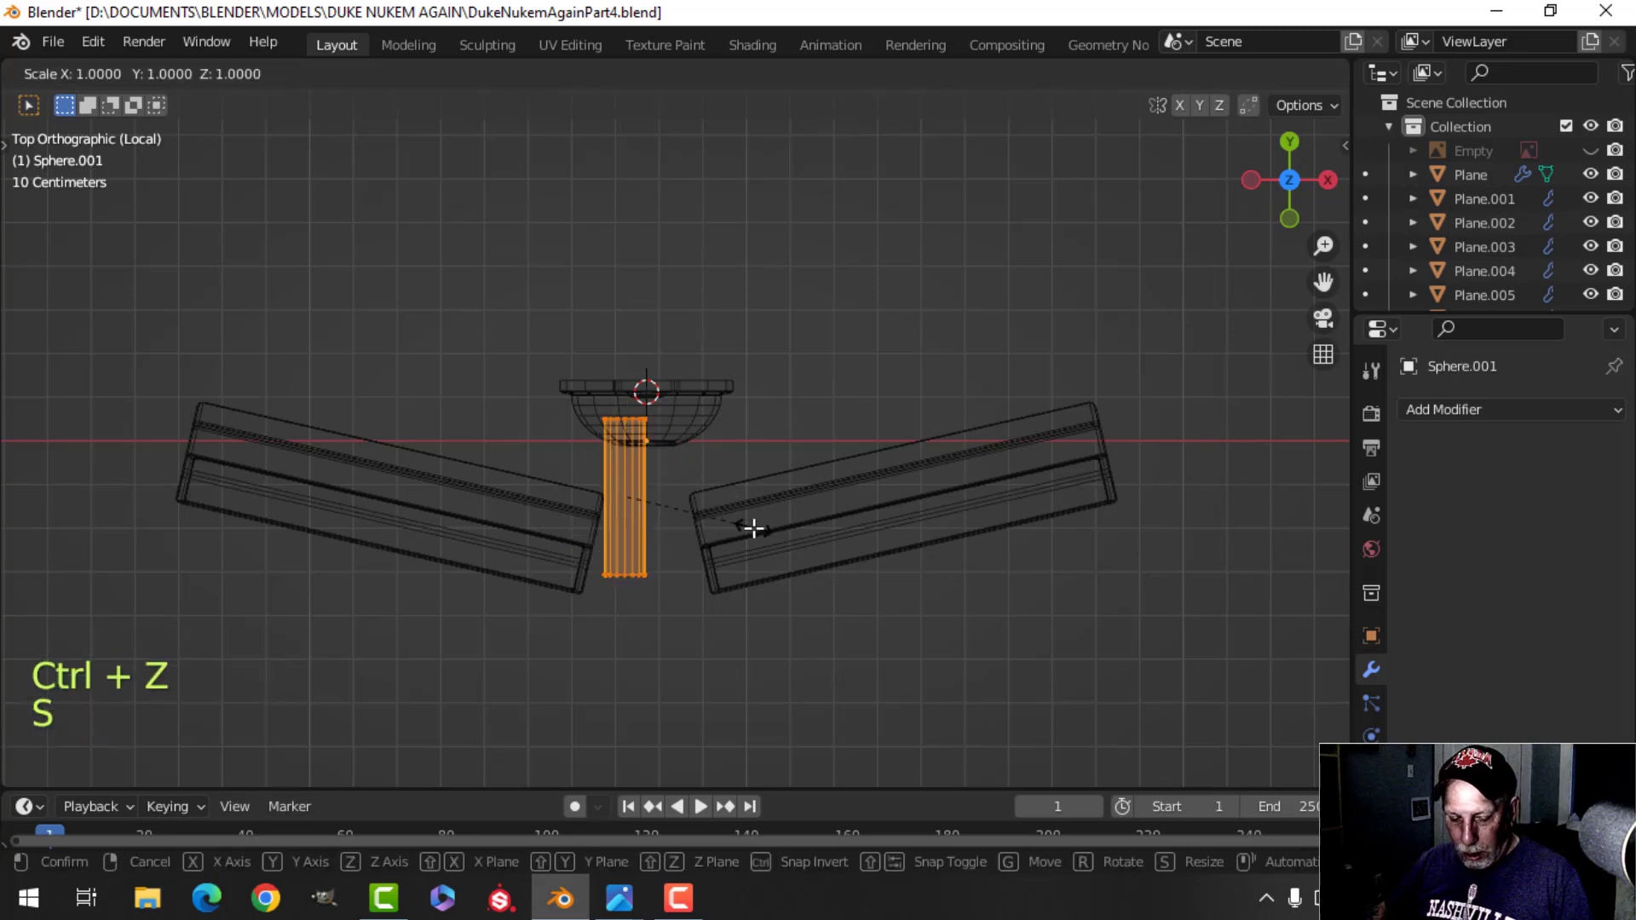
pyautogui.press('Escape')
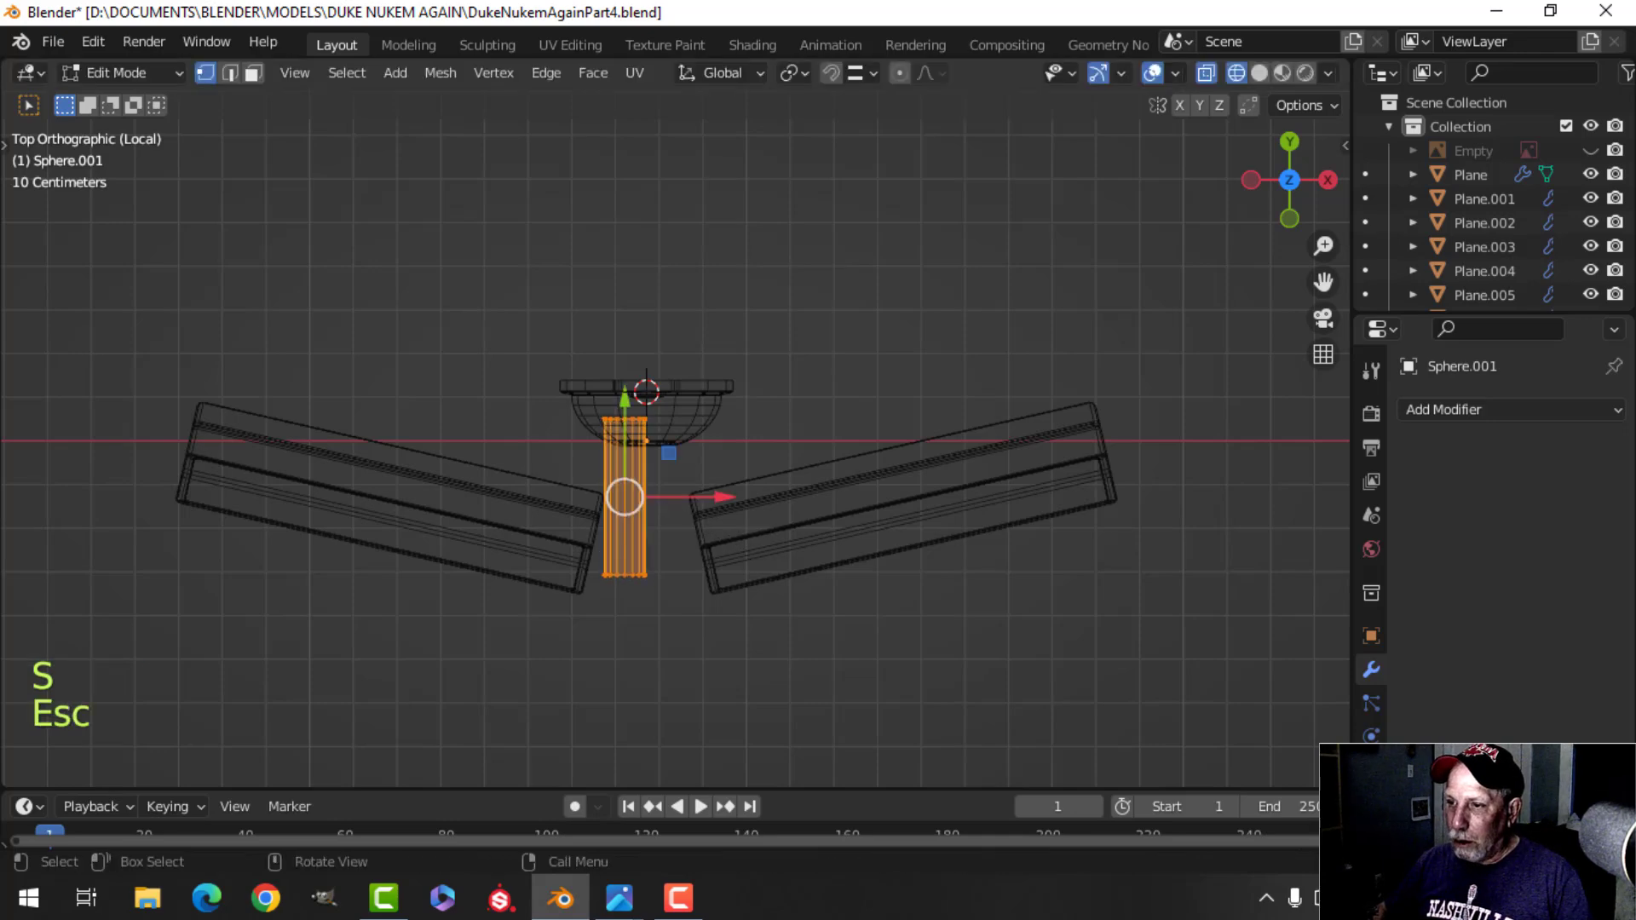
# Thin the tube by scaling it to about 0.735 in X and Z, leaving its Y length untouched.
pyautogui.moveTo(706, 551); pyautogui.dragTo(782, 443, button='middle')
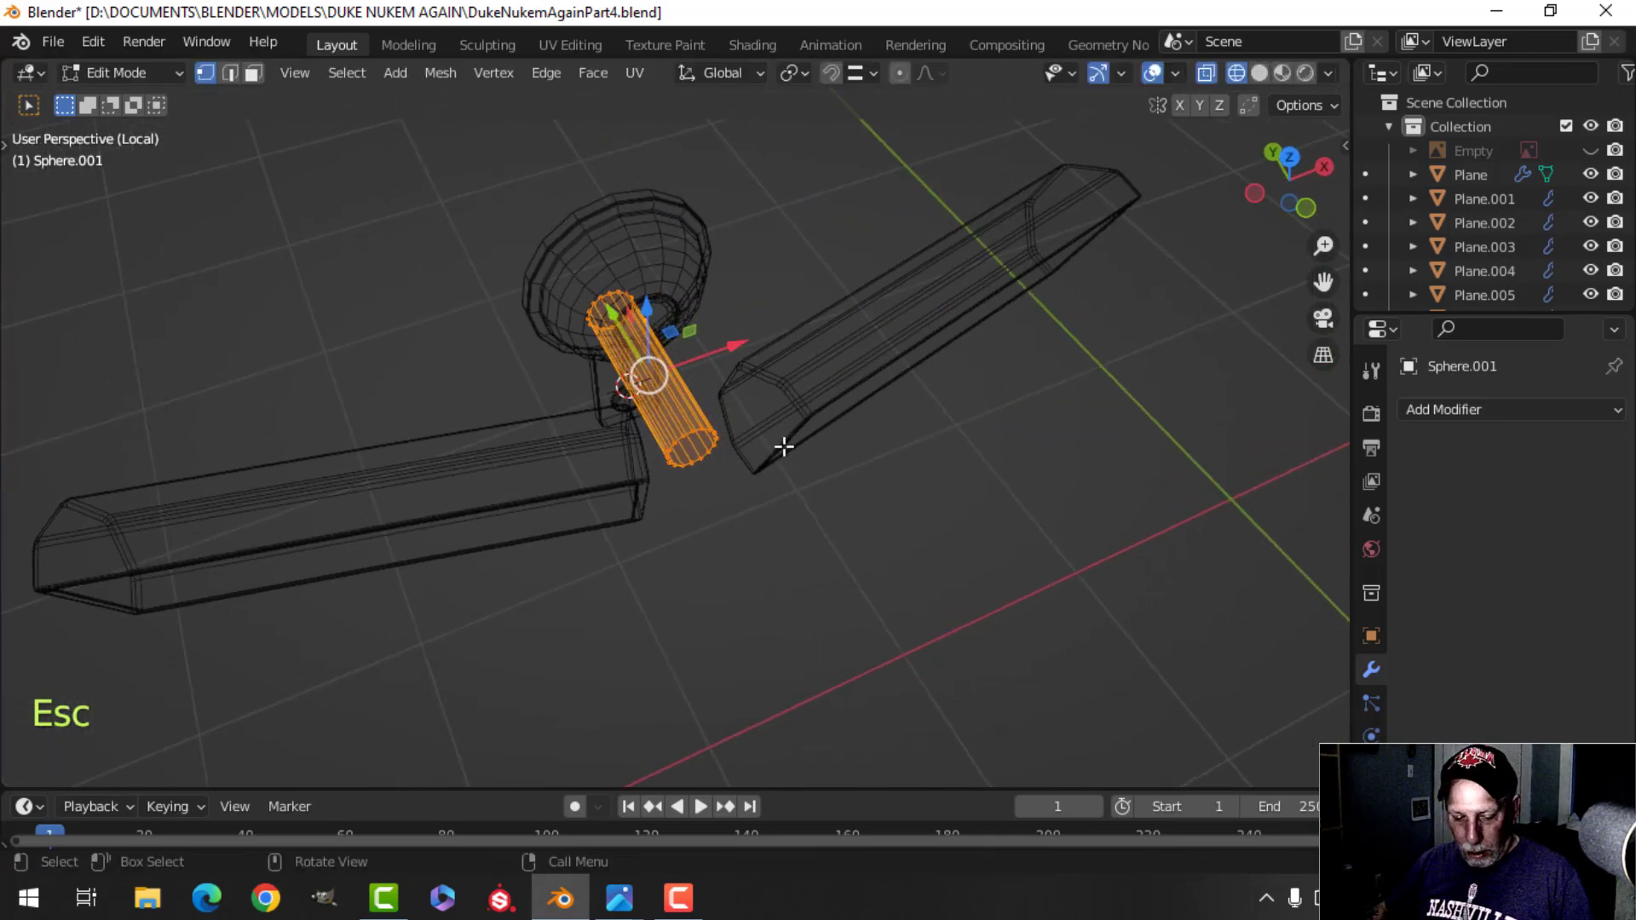
pyautogui.press('s')
pyautogui.hotkey('shift', 'y')
pyautogui.click(737, 437)
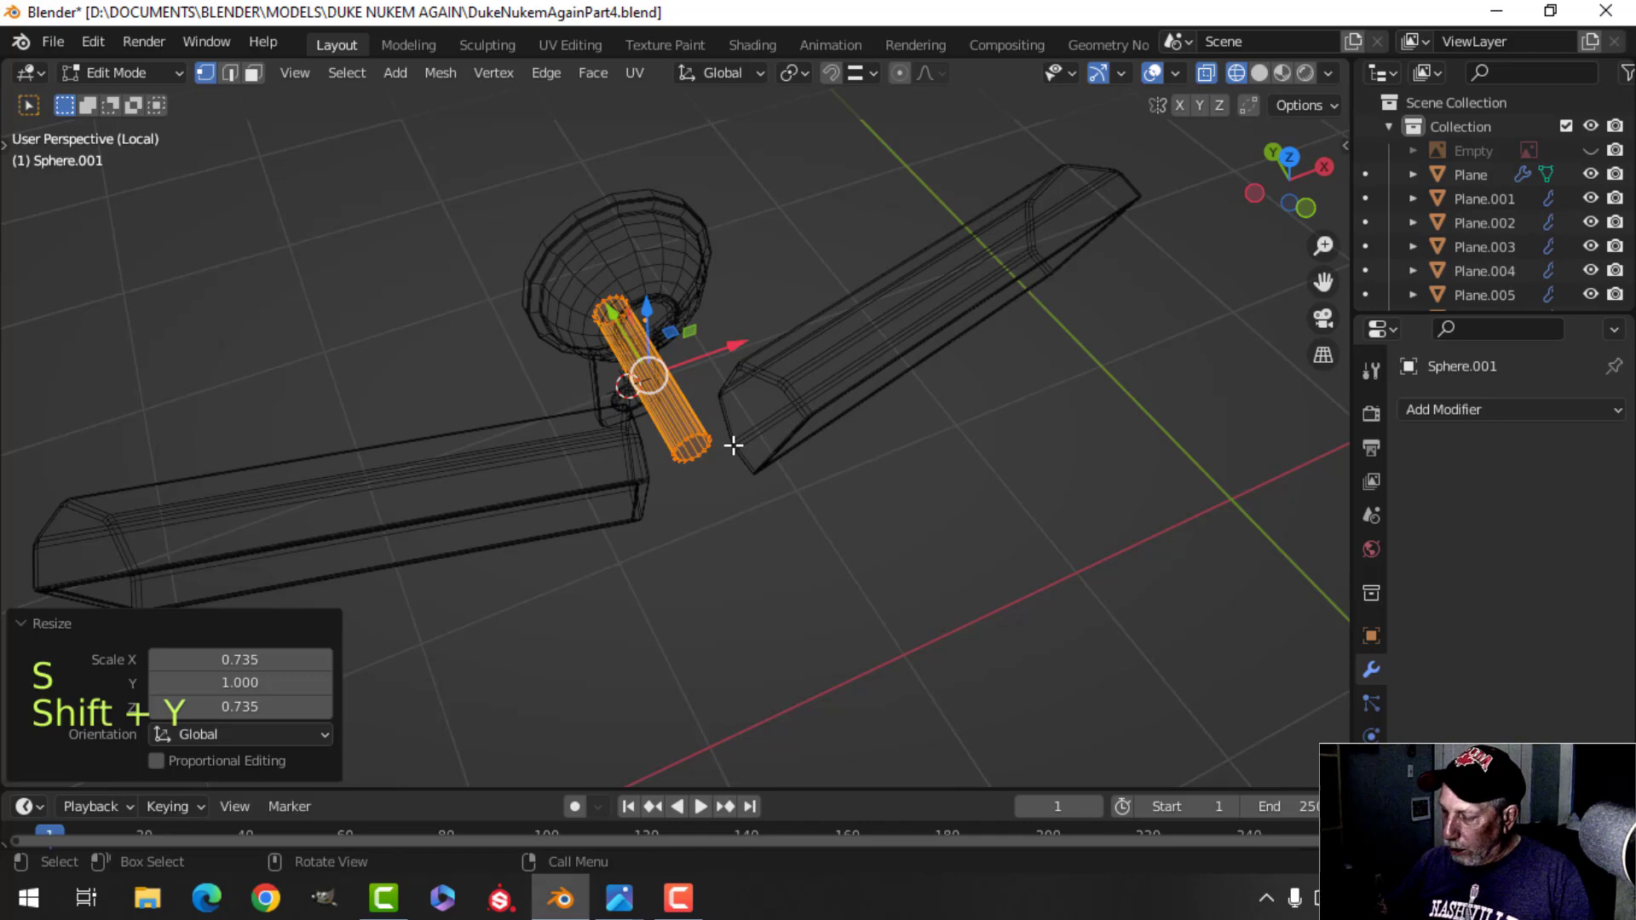
# Angle the tube around Z and move it about -0.176 m in X and 0.055 m in Y to bridge the dome and lamp.
pyautogui.press('KP_7')
pyautogui.press('r')
pyautogui.click(701, 507)
pyautogui.press('g')
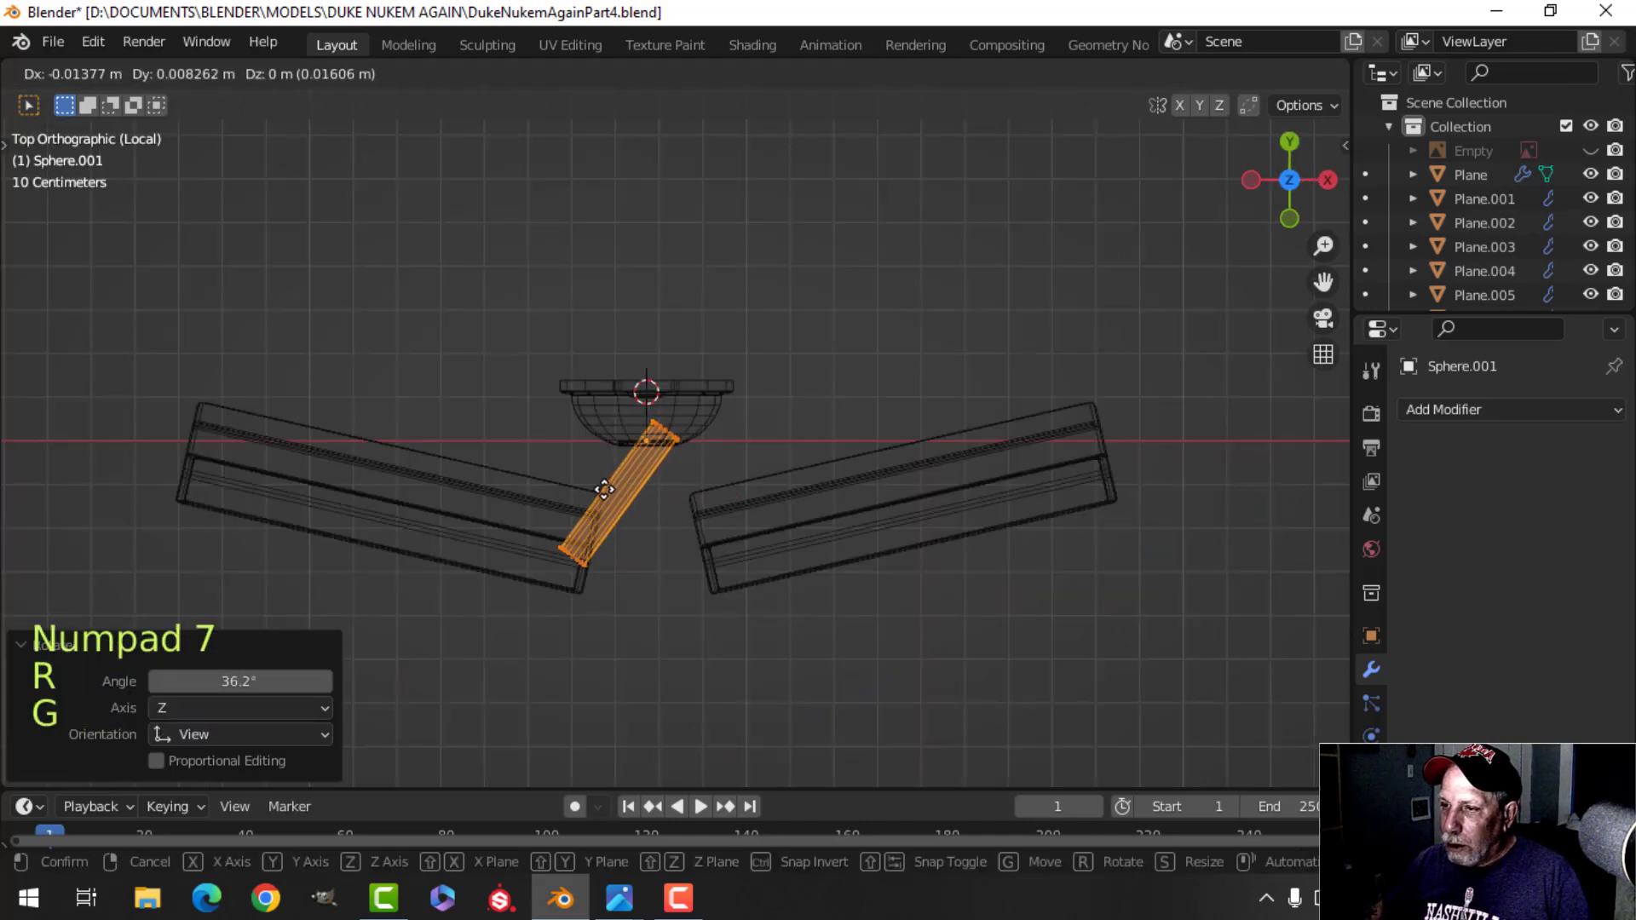
pyautogui.click(537, 470)
pyautogui.press('r')
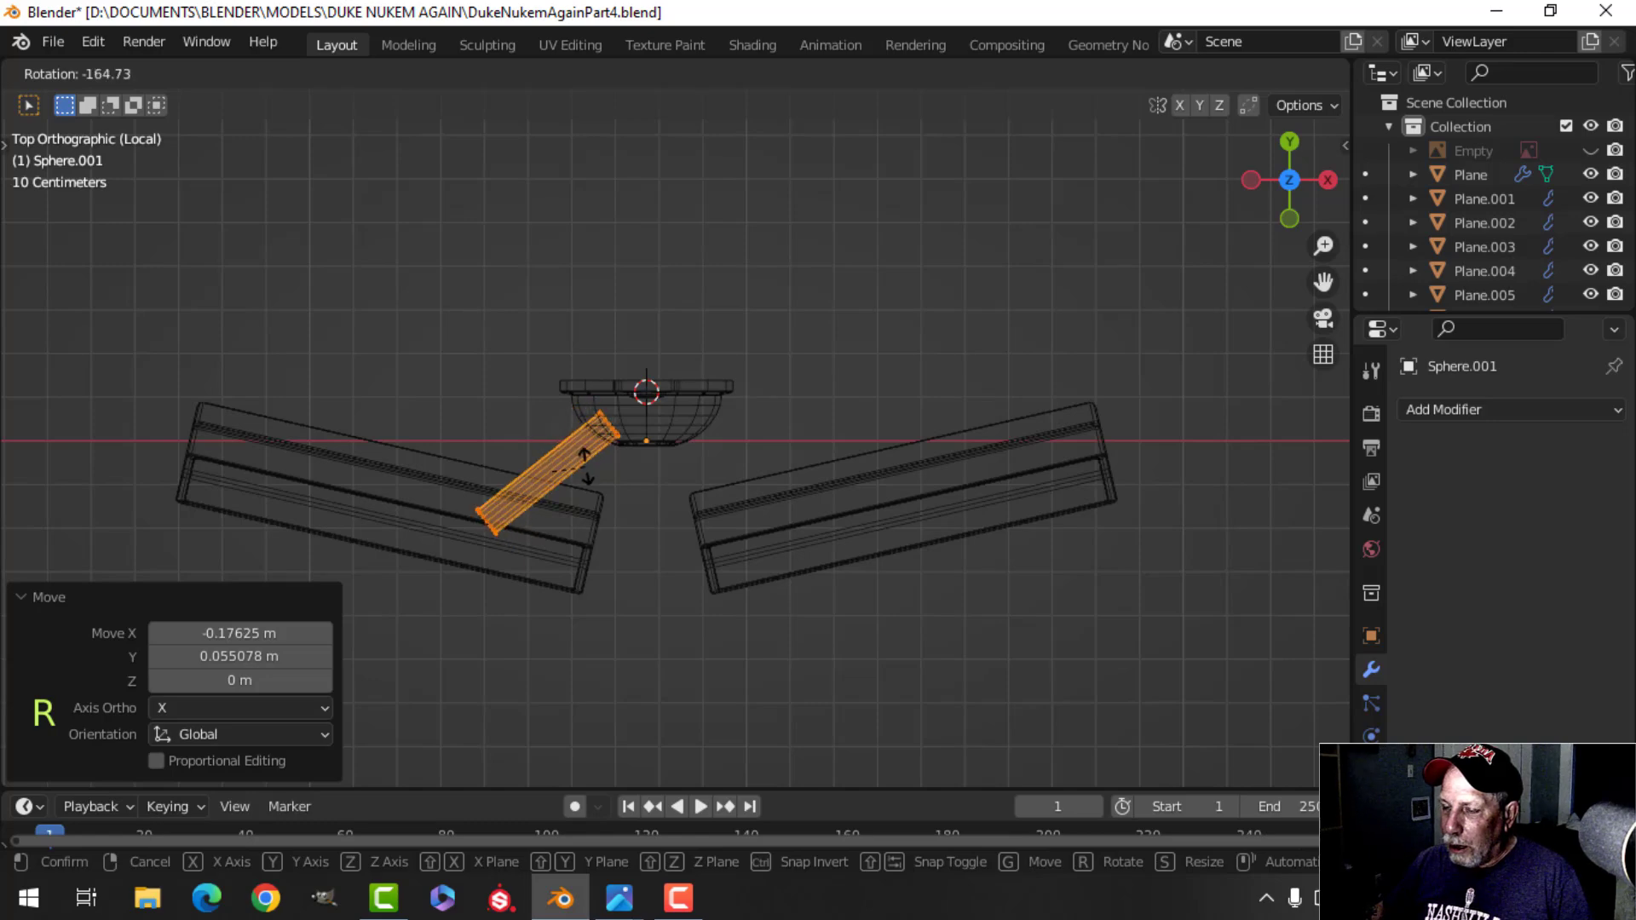
pyautogui.click(586, 467)
# Return to solid shading, nudge the whole tube slightly along Y into the dome, and go back to Object Mode.
pyautogui.keyDown('shift'); pyautogui.moveTo(713, 466); pyautogui.dragTo(719, 296, button='middle'); pyautogui.keyUp('shift')
pyautogui.press('Tab')
pyautogui.hotkey('alt', 'a')
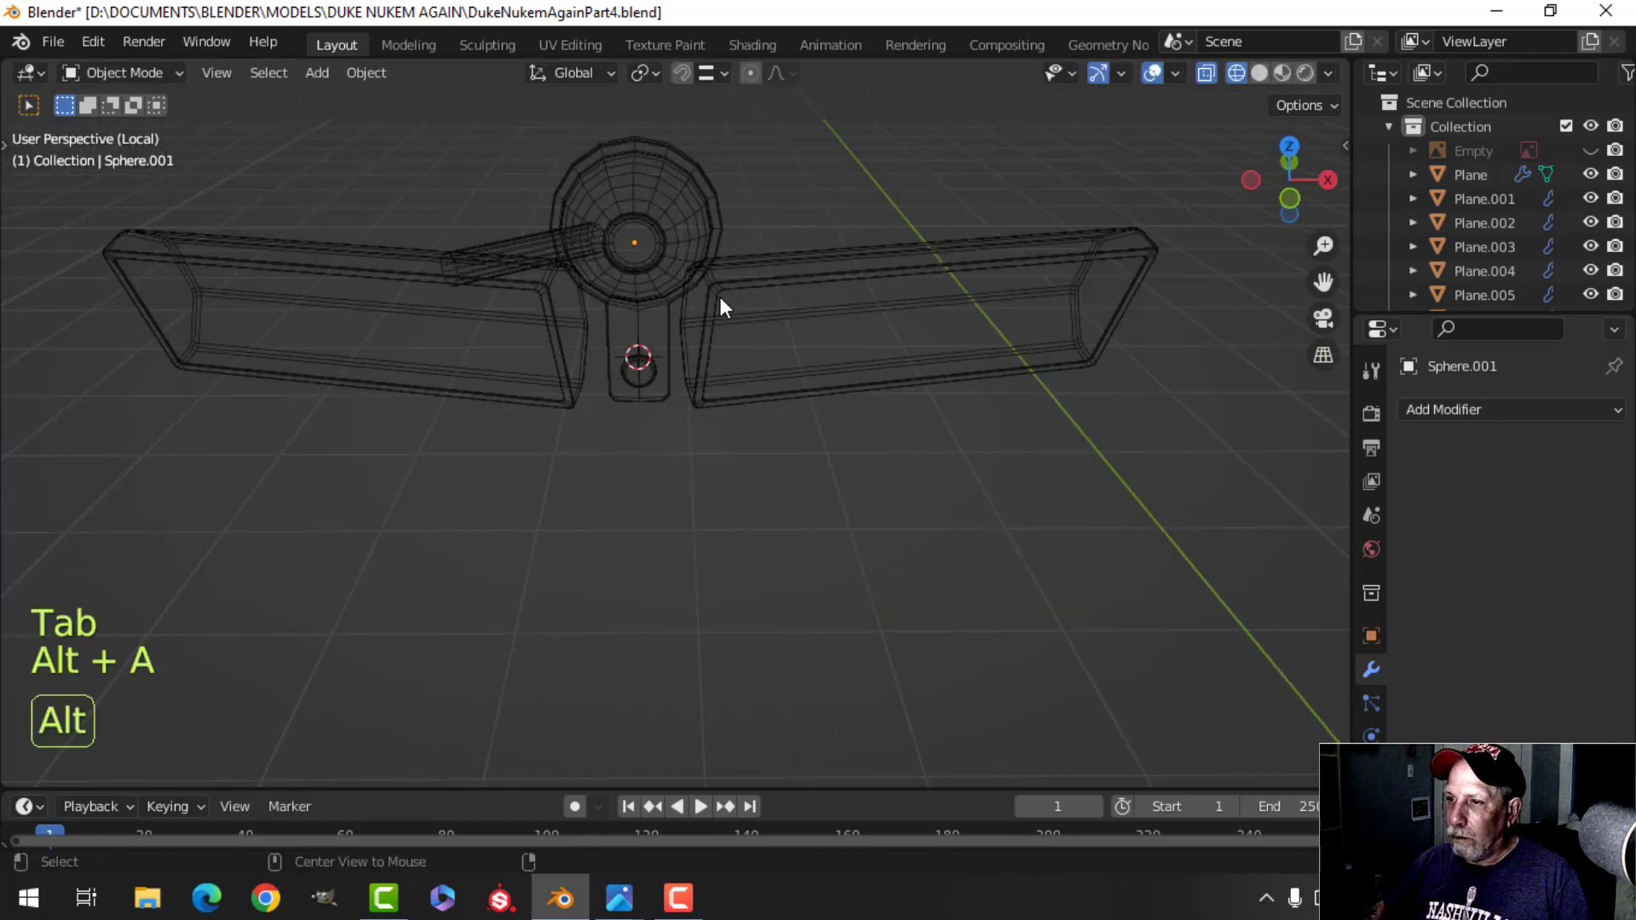
pyautogui.press('z')
pyautogui.click(882, 315)
pyautogui.moveTo(883, 315)
pyautogui.keyDown('shift'); pyautogui.mouseDown(button='middle')
pyautogui.moveTo(764, 482)
pyautogui.moveTo(580, 575)
pyautogui.mouseUp(button='middle'); pyautogui.keyUp('shift')
pyautogui.scroll(3, 648, 500)
pyautogui.press('Tab')
pyautogui.press('a')
pyautogui.moveTo(723, 566); pyautogui.dragTo(669, 542, button='middle')
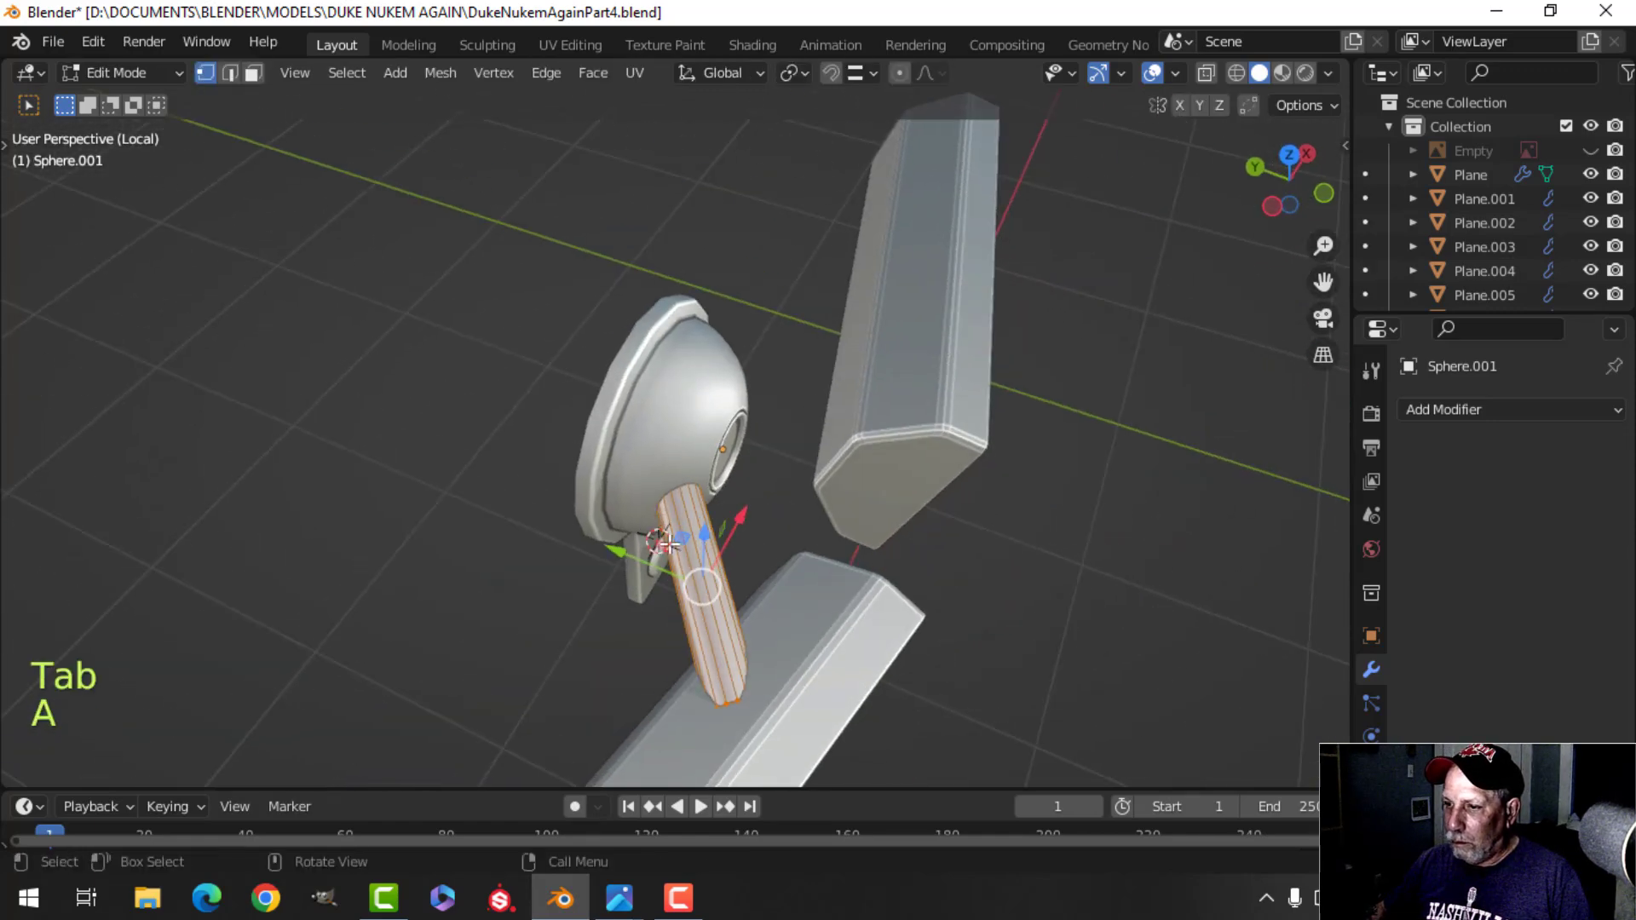
pyautogui.moveTo(616, 554); pyautogui.dragTo(605, 548)
pyautogui.moveTo(605, 548); pyautogui.dragTo(770, 492, button='middle')
pyautogui.press('Tab')
# Adjust the height of the lamps along Z so the tube runs into the lamp's back.
pyautogui.click(646, 430)
pyautogui.moveTo(702, 179); pyautogui.dragTo(701, 306)
pyautogui.moveTo(817, 411); pyautogui.dragTo(648, 456, button='middle')
pyautogui.hotkey('alt', 'a')
# Add a Mirror modifier across X to the tube so both lamps have a supporting arm.
pyautogui.click(1421, 411)
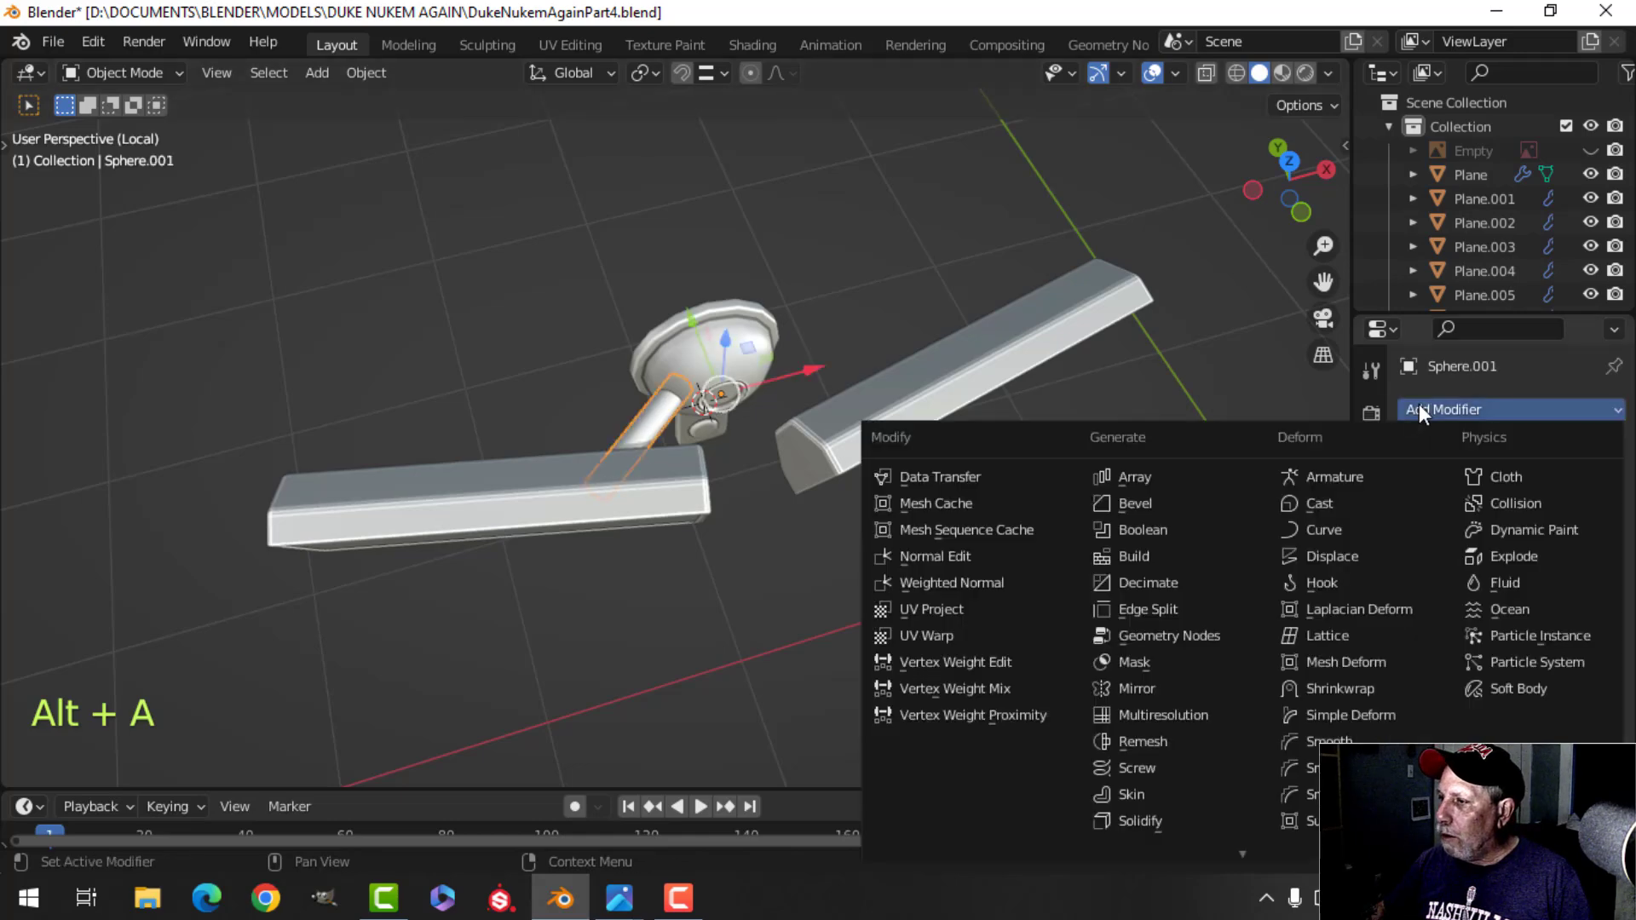
pyautogui.click(1173, 688)
pyautogui.hotkey('alt', 'a')
pyautogui.moveTo(1026, 460); pyautogui.dragTo(700, 367, button='middle')
pyautogui.scroll(3, 753, 486)
pyautogui.scroll(3, 697, 547)
pyautogui.click(701, 367)
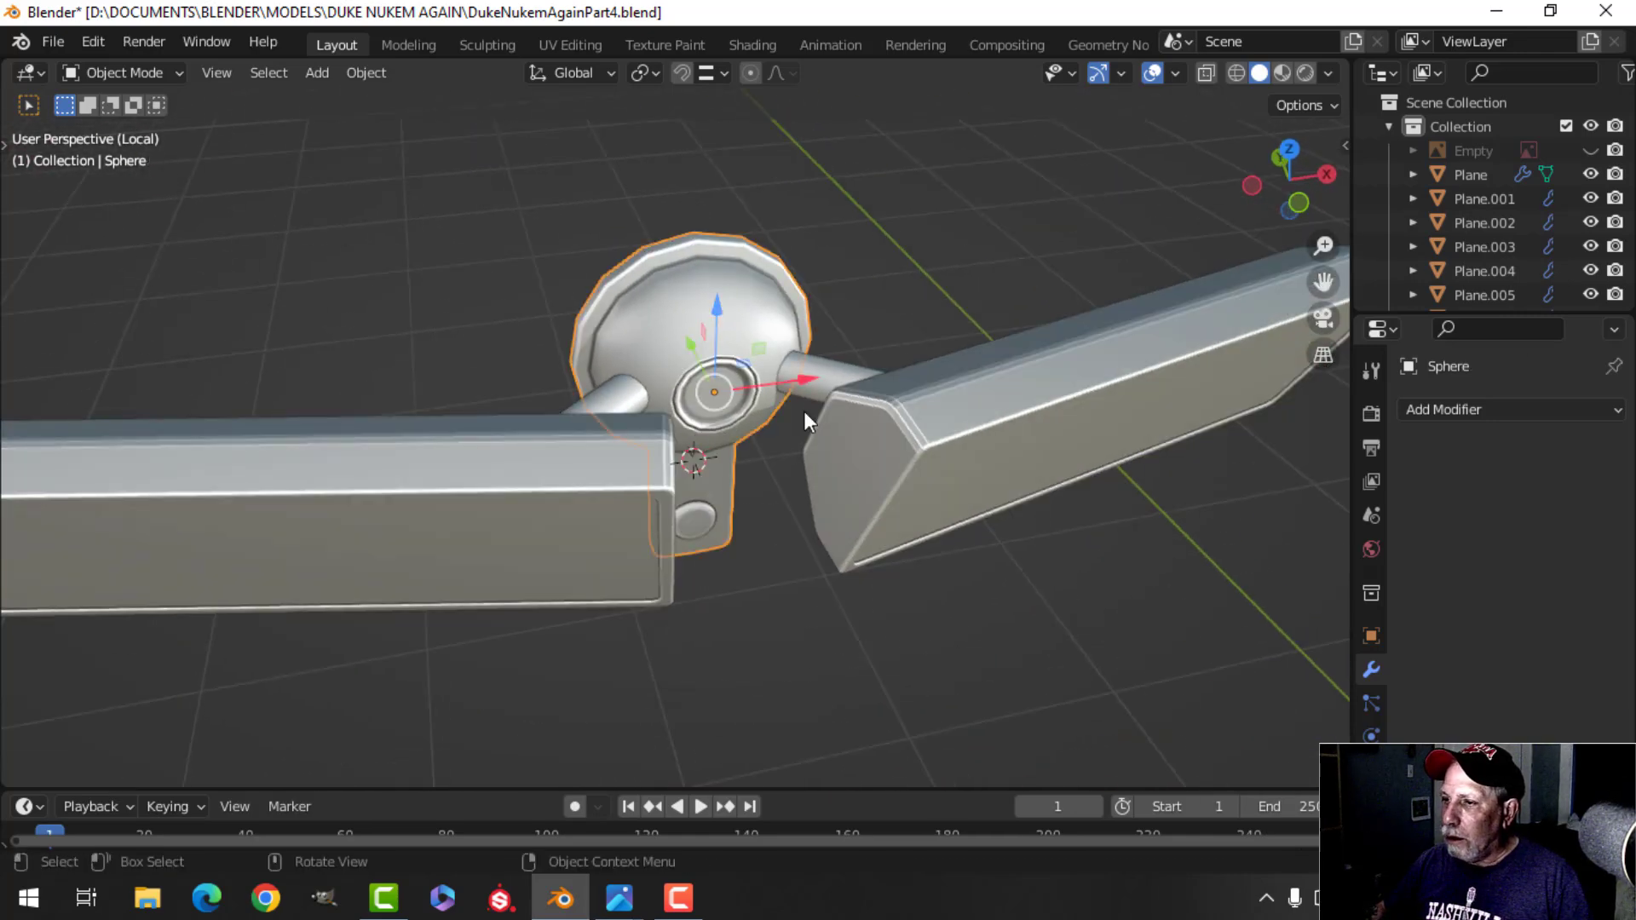
pyautogui.moveTo(804, 411); pyautogui.dragTo(791, 528, button='middle')
# Apply the Mirror modifiers of the support tubes and of the twin lamps.
pyautogui.click(605, 444)
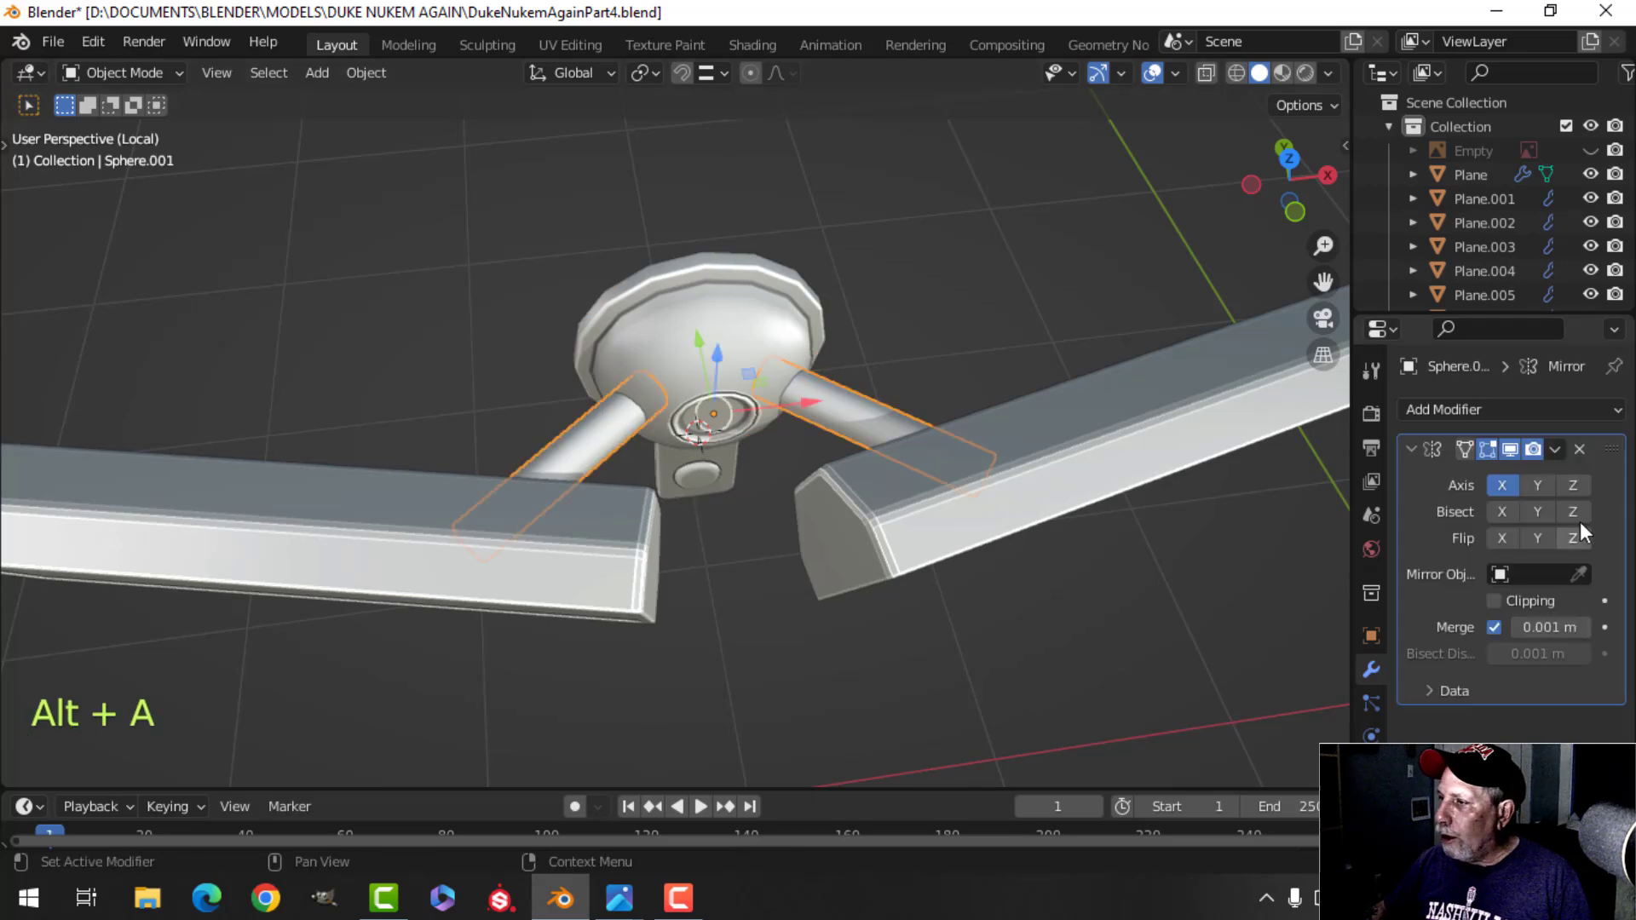
pyautogui.click(1556, 448)
pyautogui.click(1483, 474)
pyautogui.click(1003, 481)
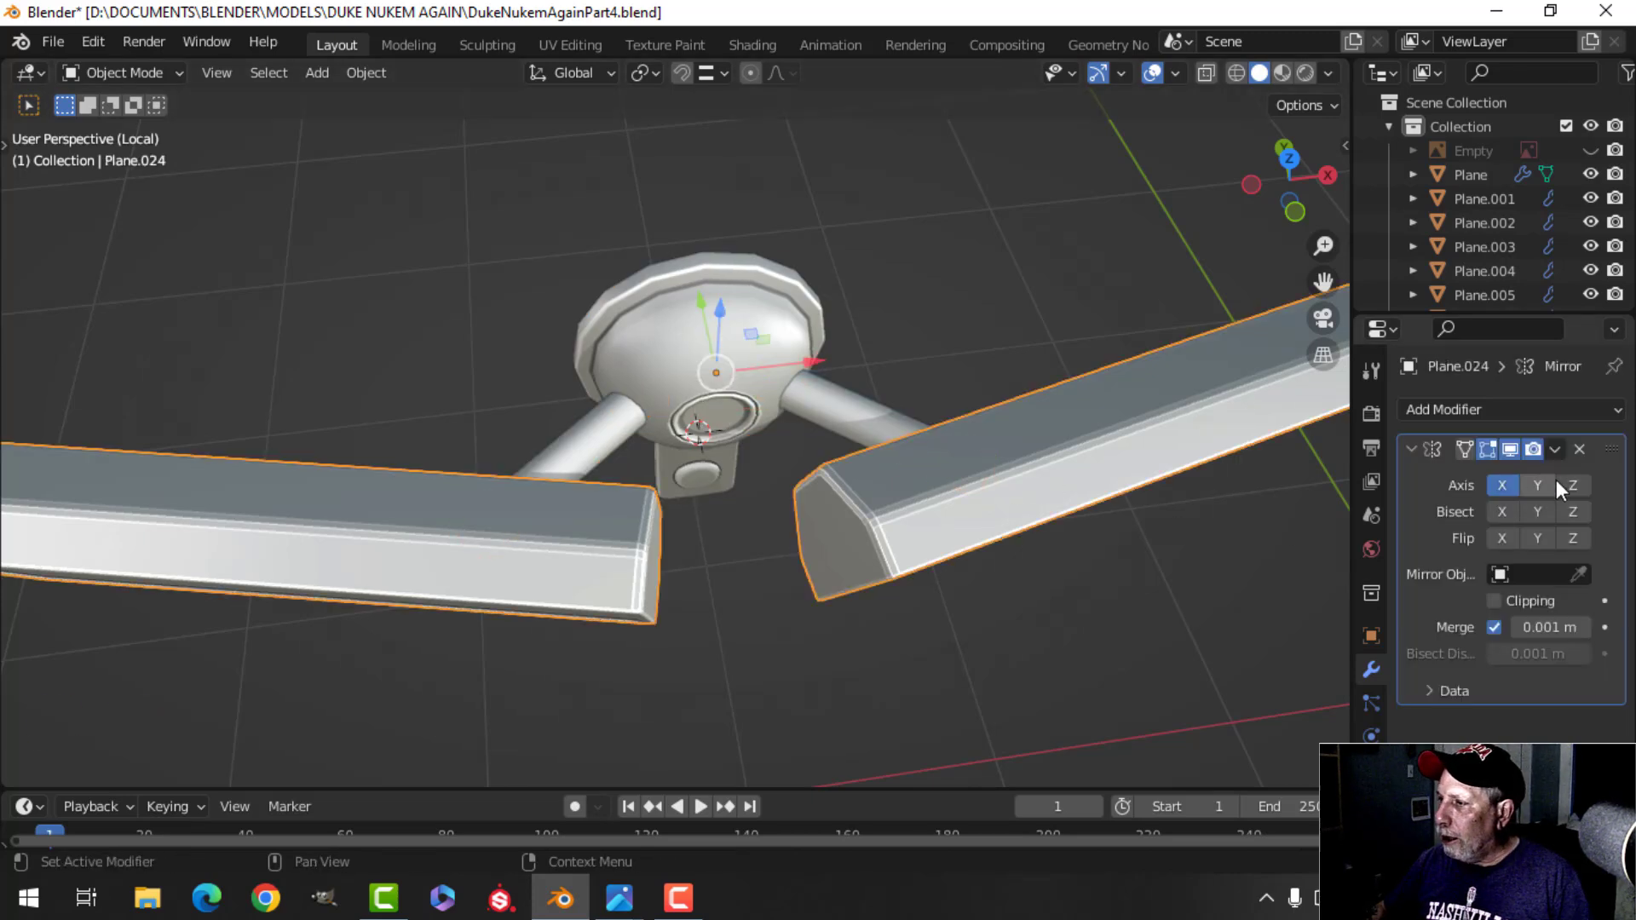
pyautogui.click(1556, 448)
pyautogui.click(1519, 474)
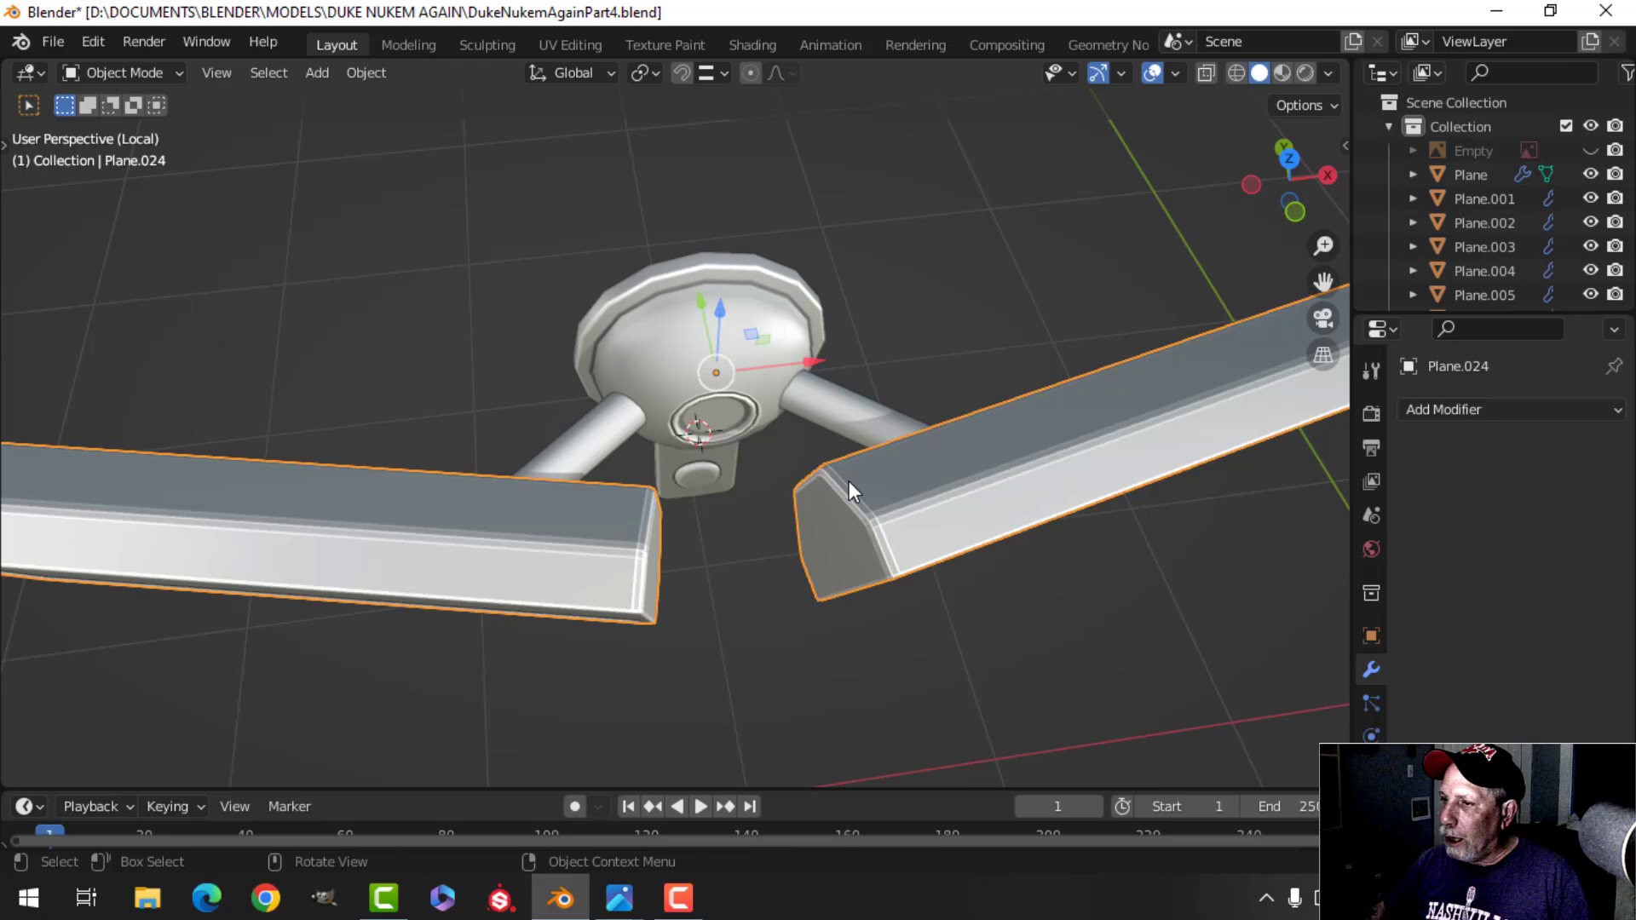
# Join the lamps and support tubes into the domed wall mount as one object.
pyautogui.keyDown('shift'); pyautogui.click(831, 418); pyautogui.keyUp('shift')
pyautogui.keyDown('shift'); pyautogui.click(729, 345); pyautogui.keyUp('shift')
pyautogui.hotkey('ctrl', 'j')
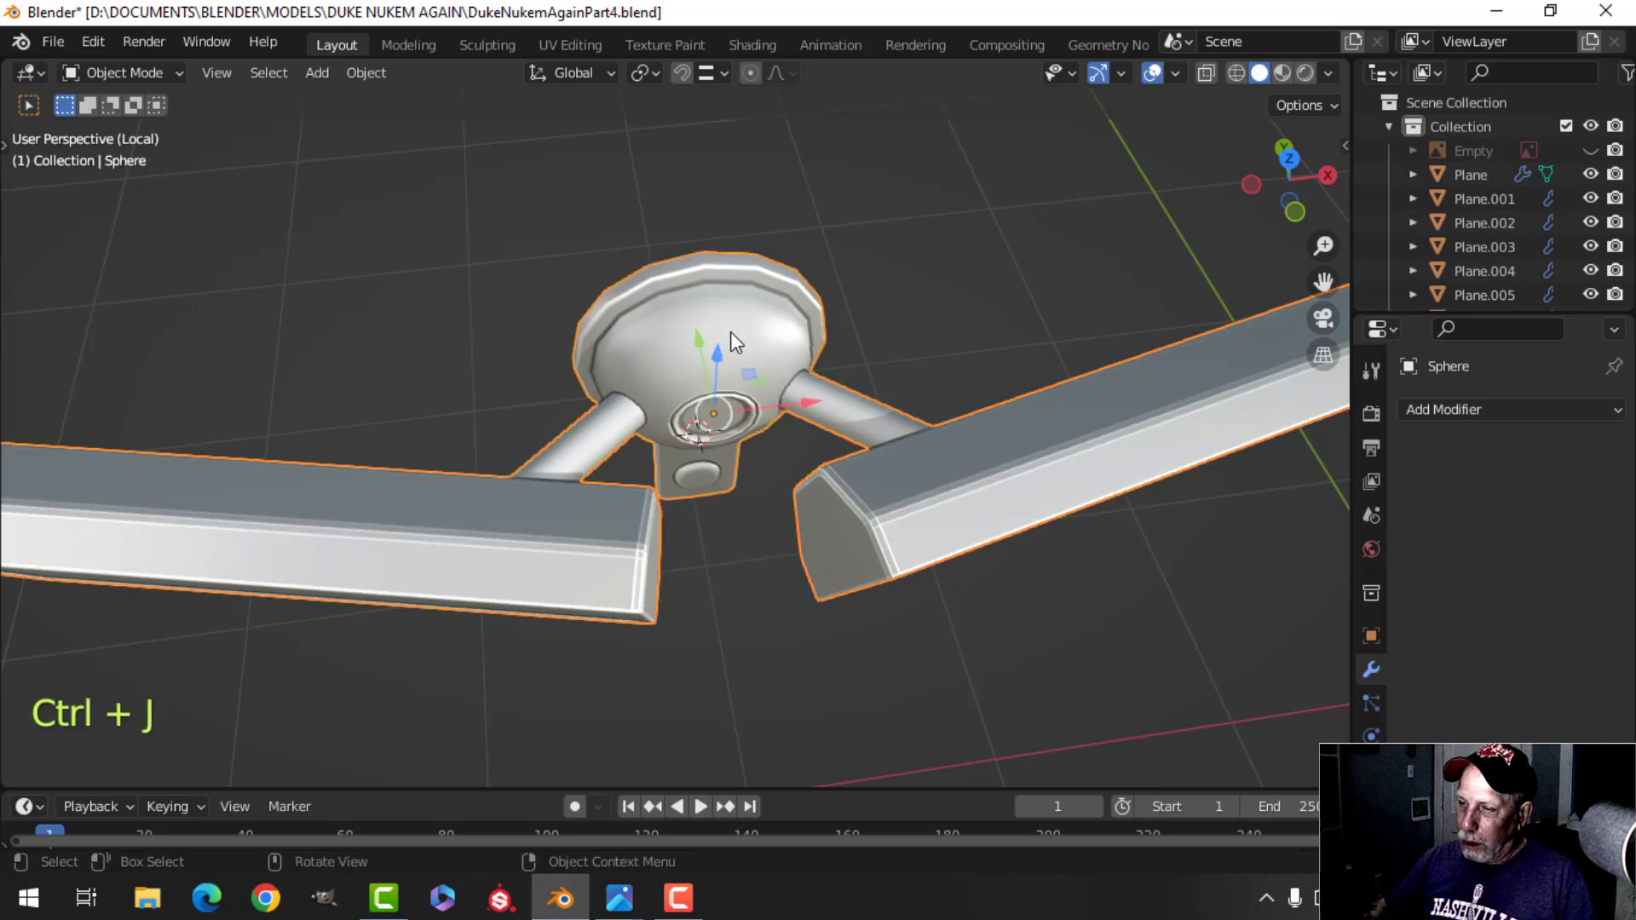
# Merge all vertices of the joined light by distance and return to Object Mode.
pyautogui.press('Tab')
pyautogui.press('a')
pyautogui.press('m')
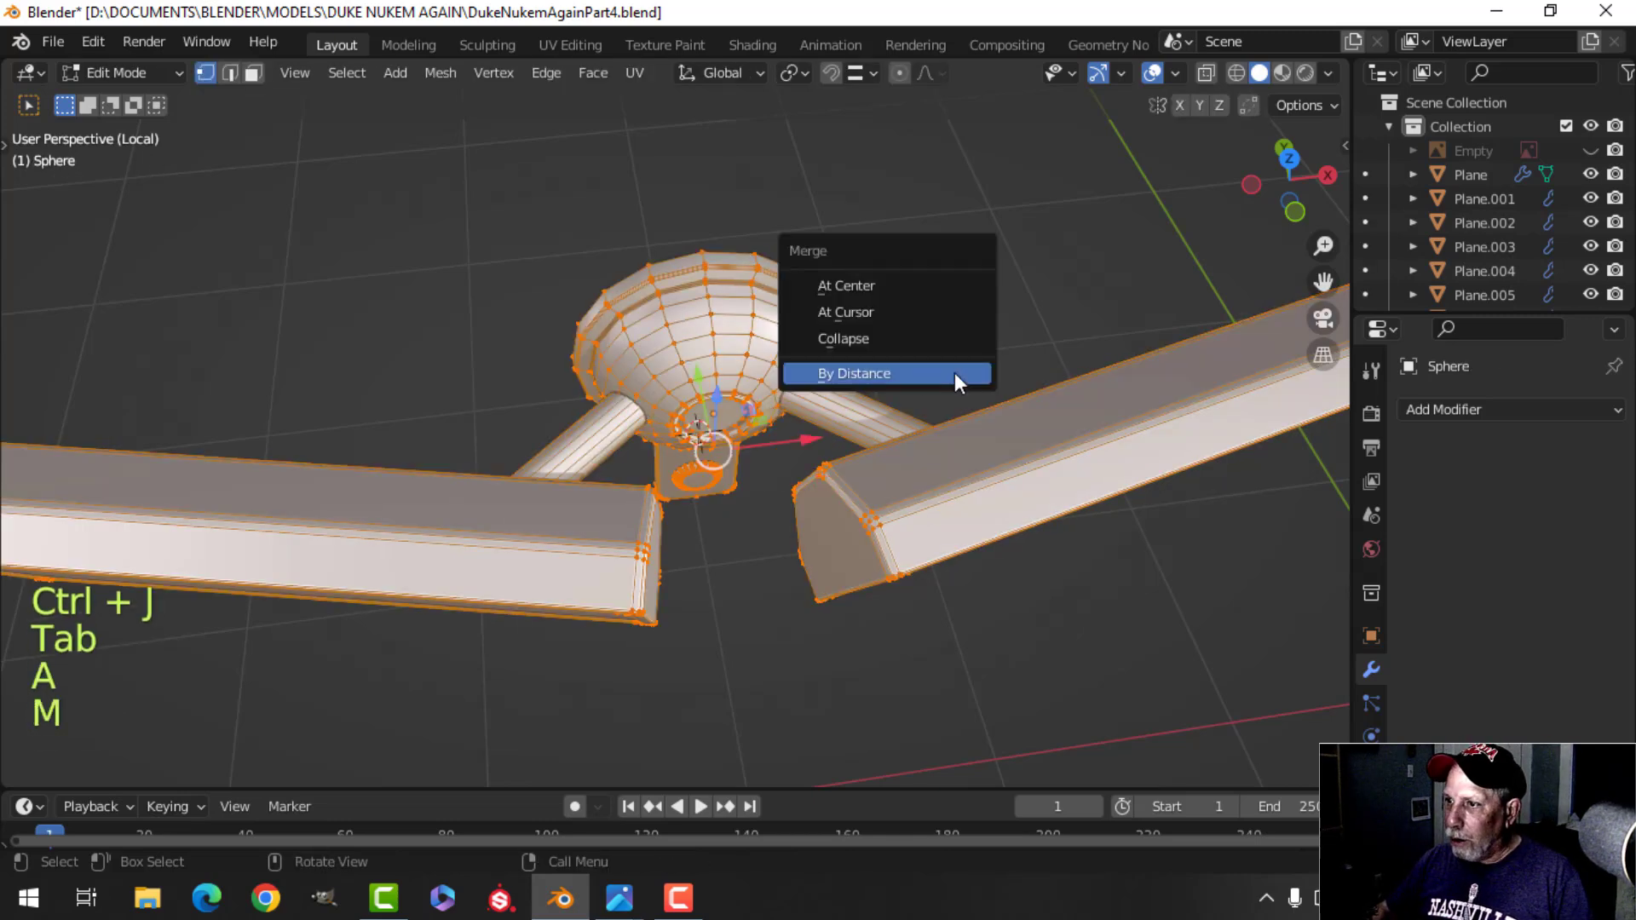
pyautogui.click(954, 371)
pyautogui.press('Tab')
# Shade the joined wall light smooth and deselect it.
pyautogui.rightClick(937, 464)
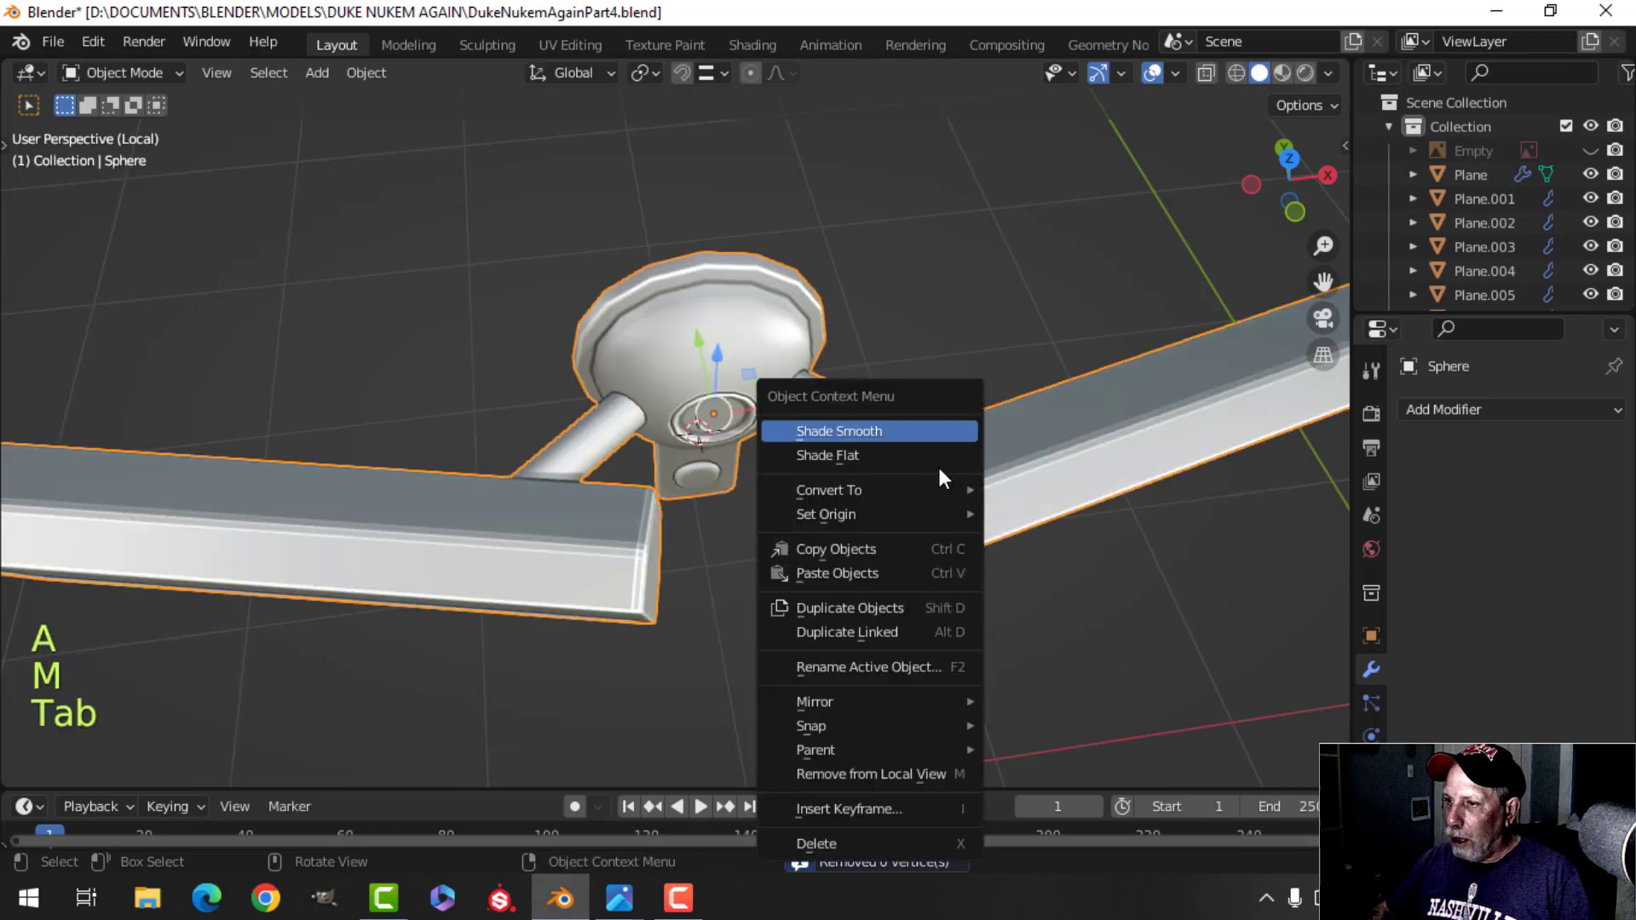
pyautogui.click(903, 426)
pyautogui.scroll(-3, 920, 459)
pyautogui.hotkey('alt', 'a')
pyautogui.moveTo(920, 459); pyautogui.dragTo(1053, 116, button='middle')
# Check the light's normals with the Face Orientation overlay and turn the overlay off again.
pyautogui.click(1176, 74)
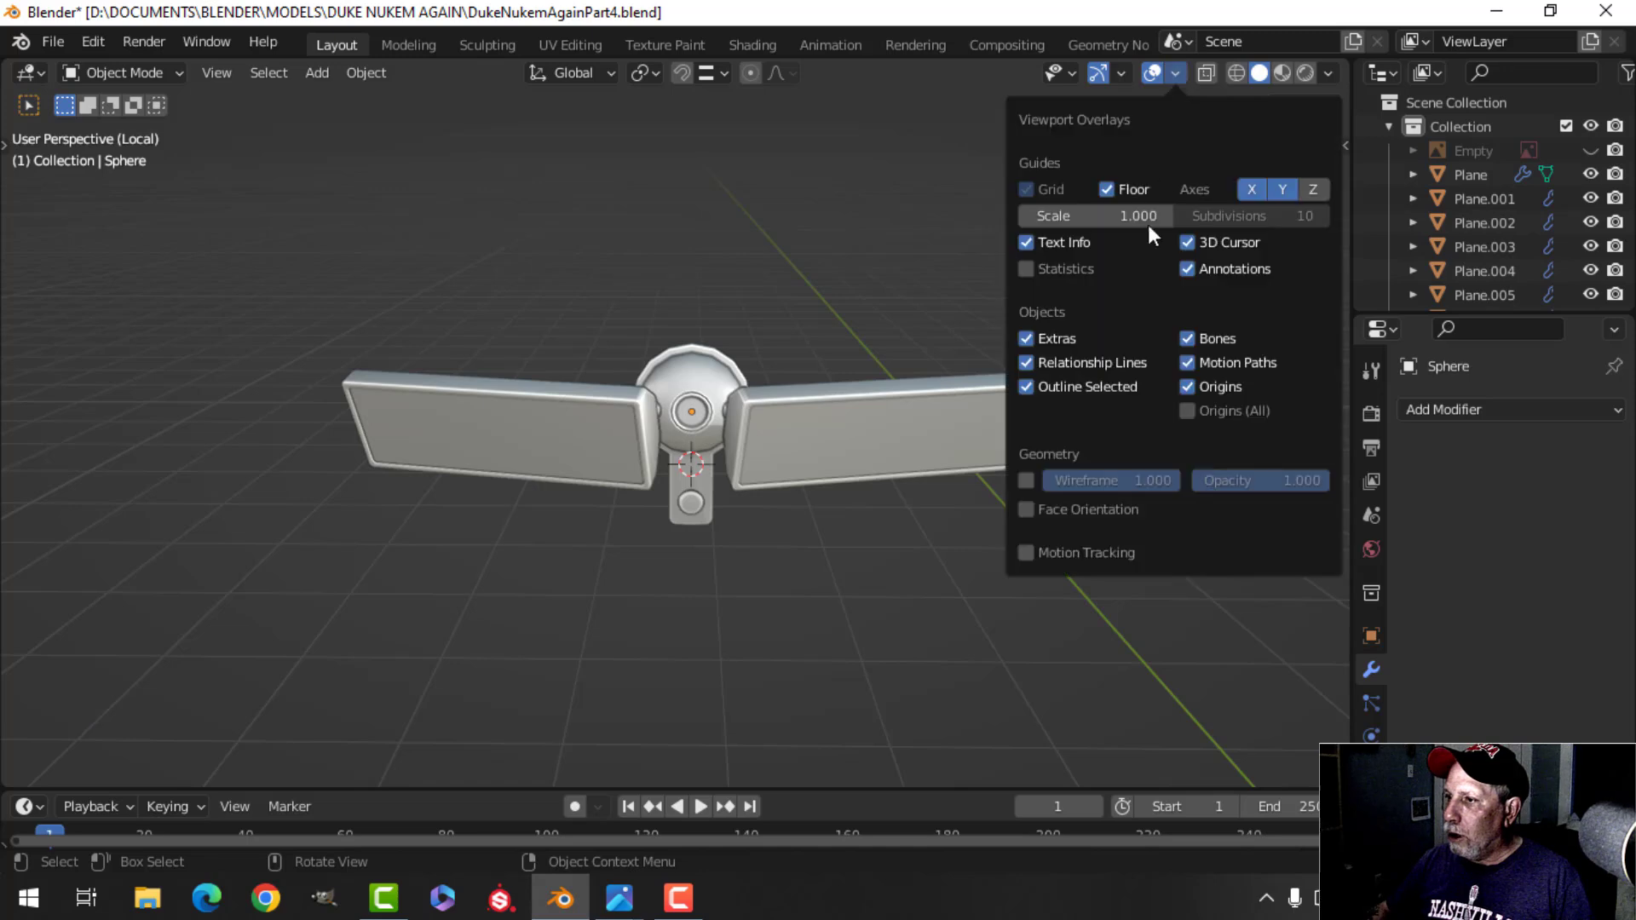
pyautogui.click(1065, 509)
pyautogui.moveTo(895, 519); pyautogui.dragTo(680, 529, button='middle')
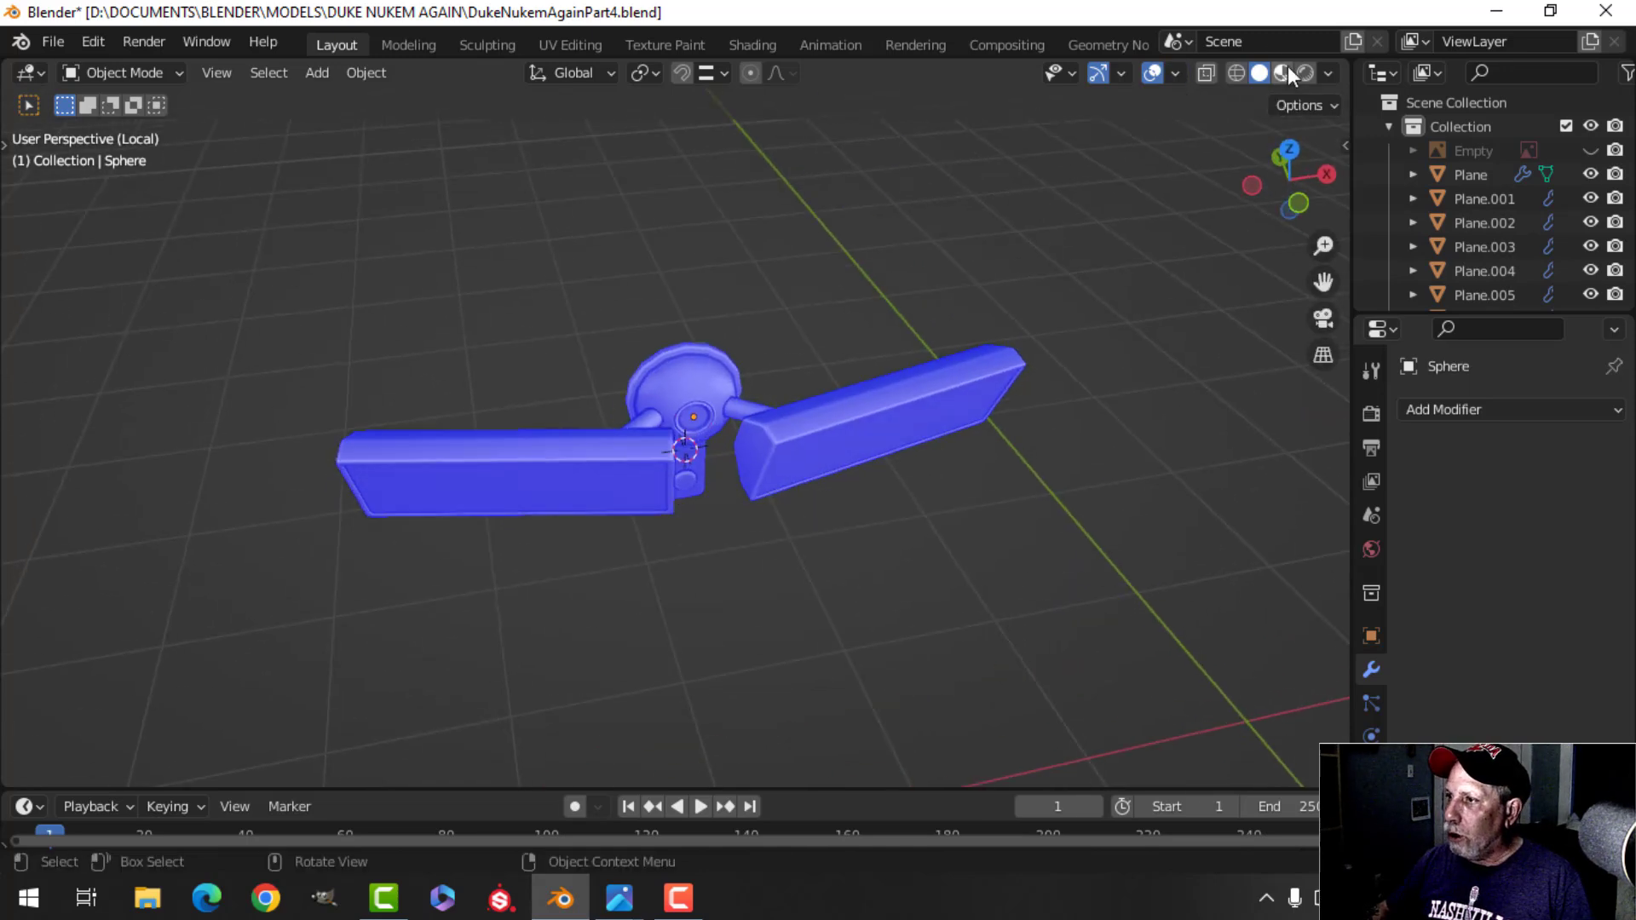
pyautogui.click(1176, 75)
pyautogui.click(1096, 509)
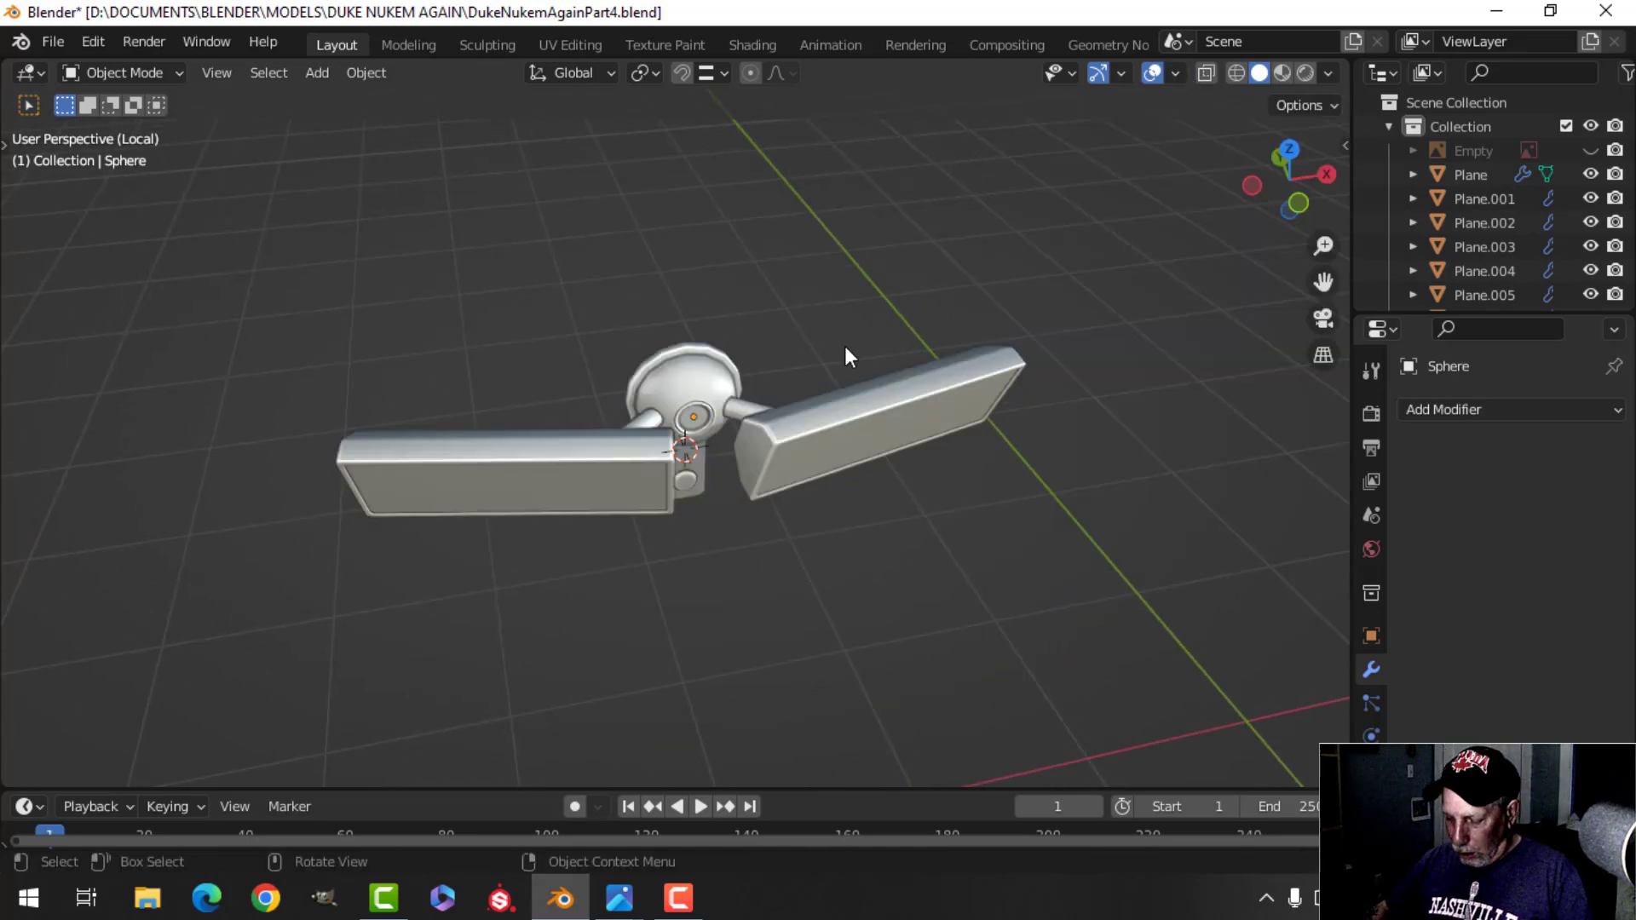
# Leave local view and adjust the wall light along Y so its mount sits against the facade.
pyautogui.press('KP_Divide')
pyautogui.keyDown('shift'); pyautogui.moveTo(895, 404); pyautogui.dragTo(968, 375, button='middle'); pyautogui.keyUp('shift')
pyautogui.scroll(-3, 698, 415)
pyautogui.click(966, 372)
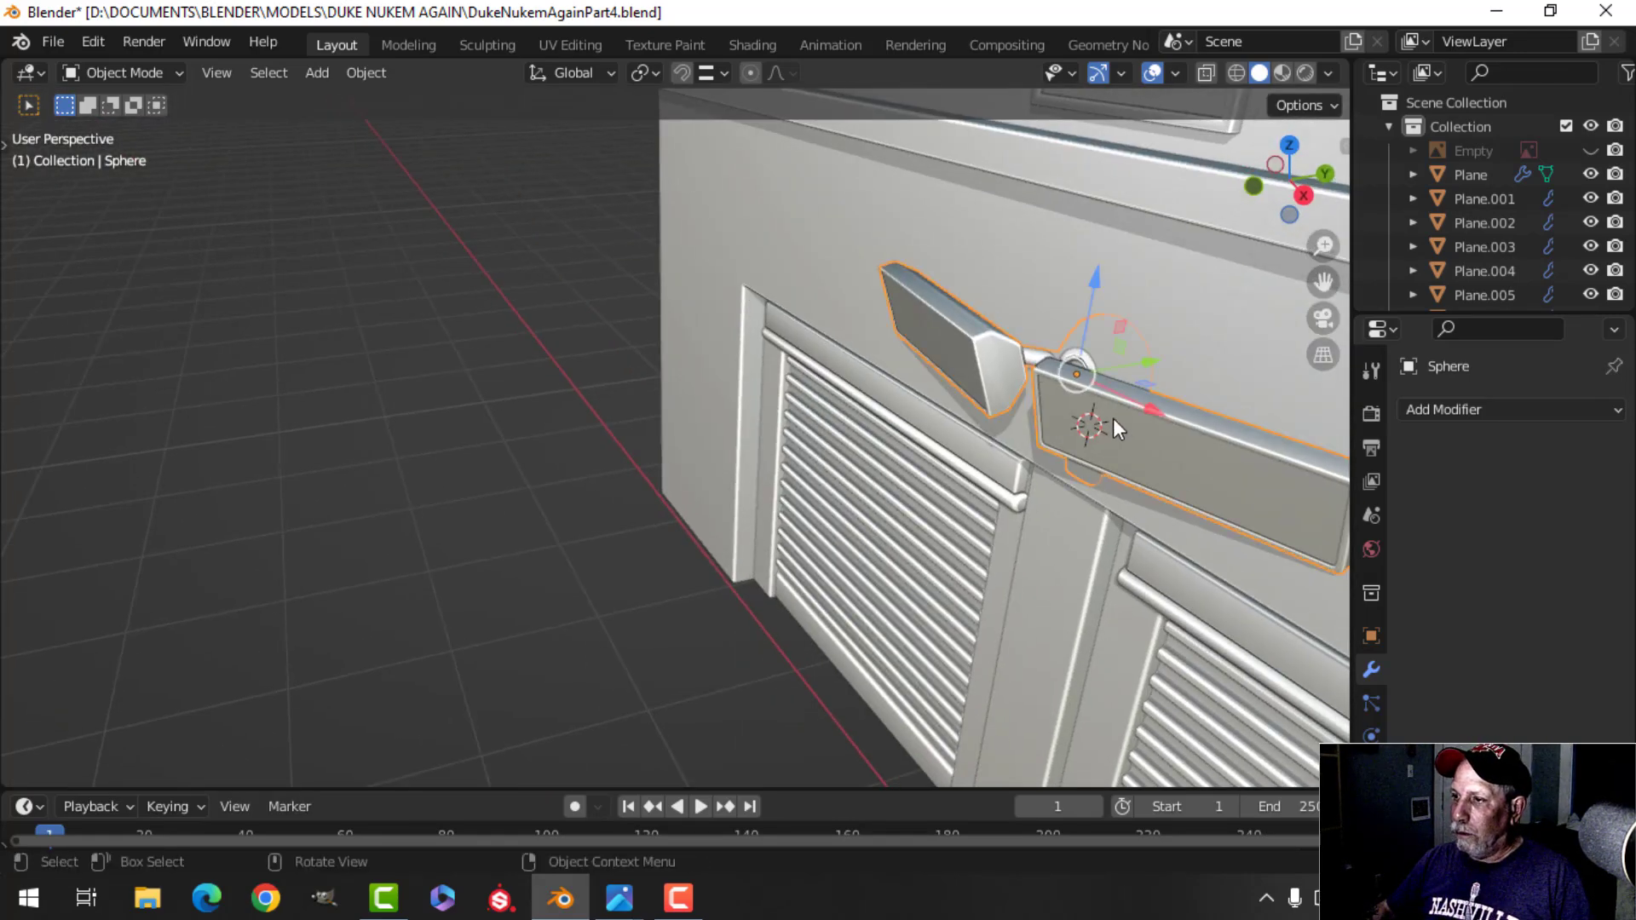
pyautogui.scroll(-4, 1113, 418)
pyautogui.keyDown('shift'); pyautogui.moveTo(1113, 418); pyautogui.dragTo(954, 337, button='middle'); pyautogui.keyUp('shift')
pyautogui.moveTo(900, 314); pyautogui.dragTo(882, 332)
pyautogui.moveTo(882, 332); pyautogui.dragTo(964, 335, button='middle')
pyautogui.moveTo(964, 335)
pyautogui.mouseDown()
pyautogui.moveTo(956, 323)
pyautogui.moveTo(961, 336)
pyautogui.mouseUp()
# Raise the wall light slightly along Z above the two garage doors and deselect it.
pyautogui.scroll(3, 963, 337)
pyautogui.keyDown('shift'); pyautogui.moveTo(963, 338); pyautogui.dragTo(753, 381, button='middle'); pyautogui.keyUp('shift')
pyautogui.scroll(-2, 891, 399)
pyautogui.scroll(-5, 892, 399)
pyautogui.hotkey('alt', 'a')
pyautogui.scroll(2, 882, 295)
pyautogui.scroll(1, 785, 305)
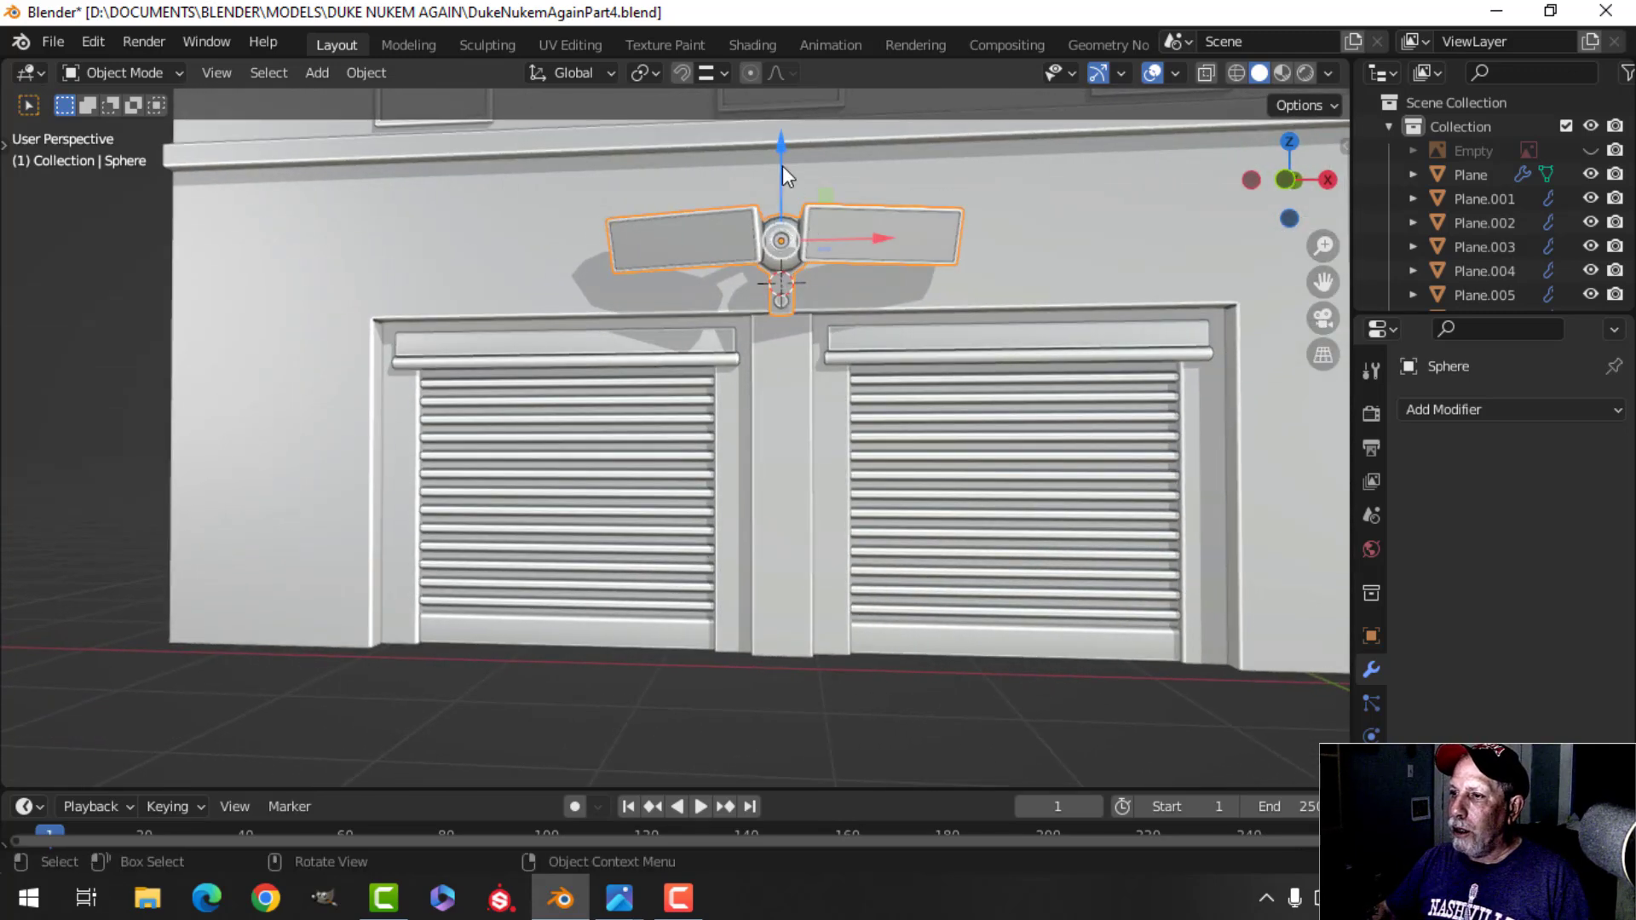
pyautogui.moveTo(783, 165); pyautogui.dragTo(803, 155)
pyautogui.scroll(-3, 743, 305)
pyautogui.hotkey('alt', 'a')
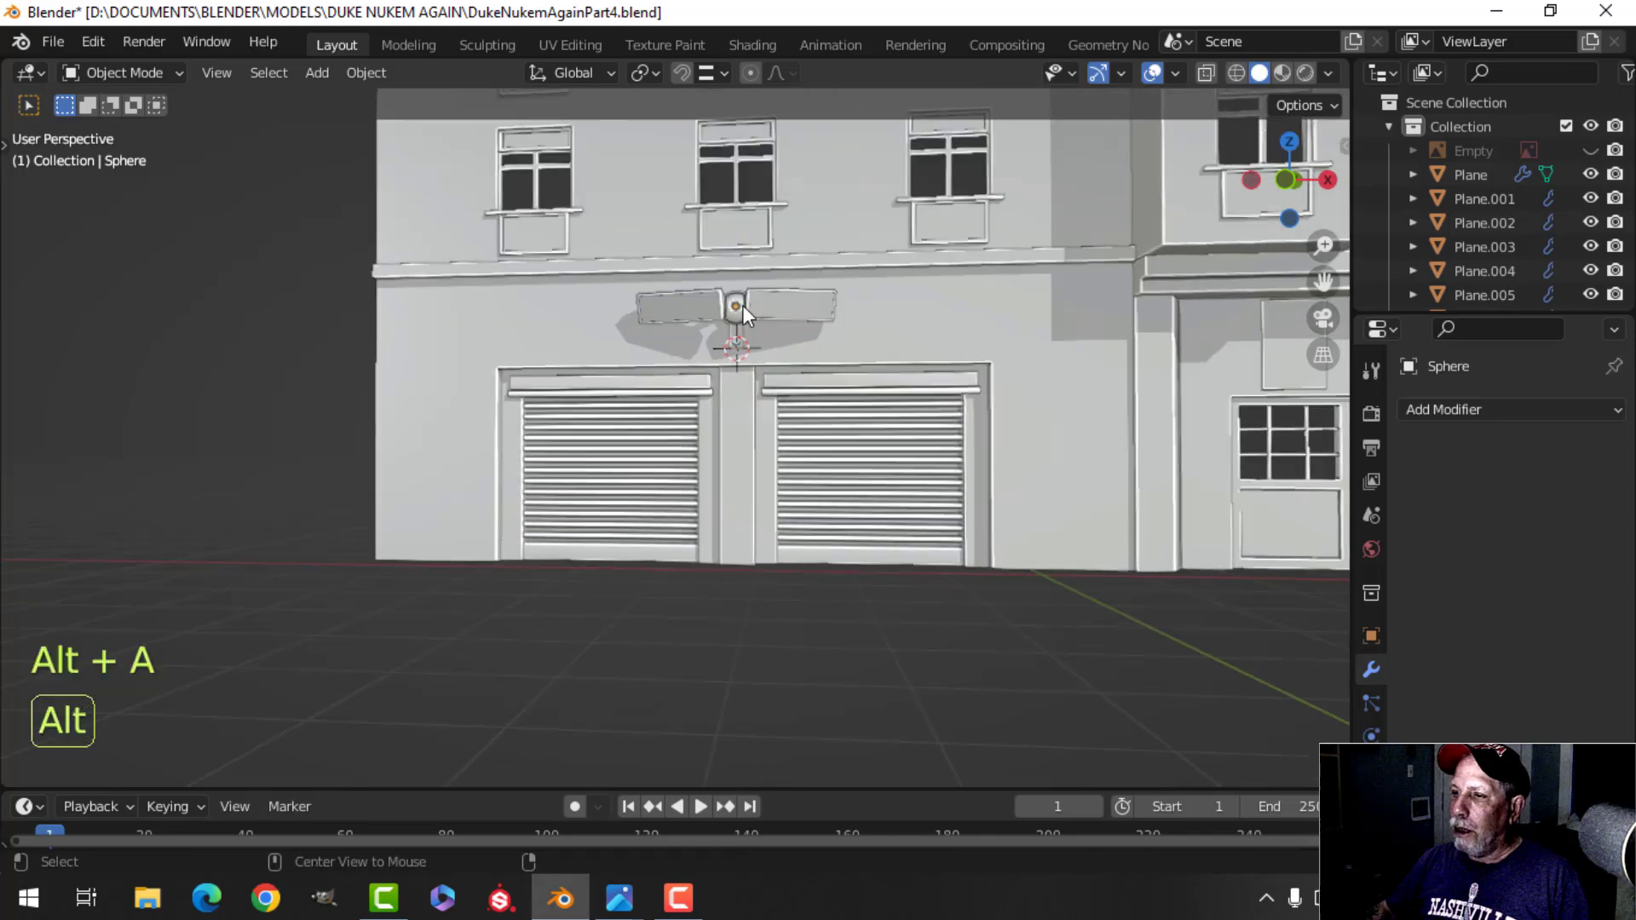
# Inspect the wall light on the facade and compare it with the courtyard.jpg reference in the image viewer.
pyautogui.moveTo(744, 306); pyautogui.dragTo(835, 354, button='middle')
pyautogui.keyDown('shift'); pyautogui.moveTo(704, 336); pyautogui.dragTo(738, 284, button='middle'); pyautogui.keyUp('shift')
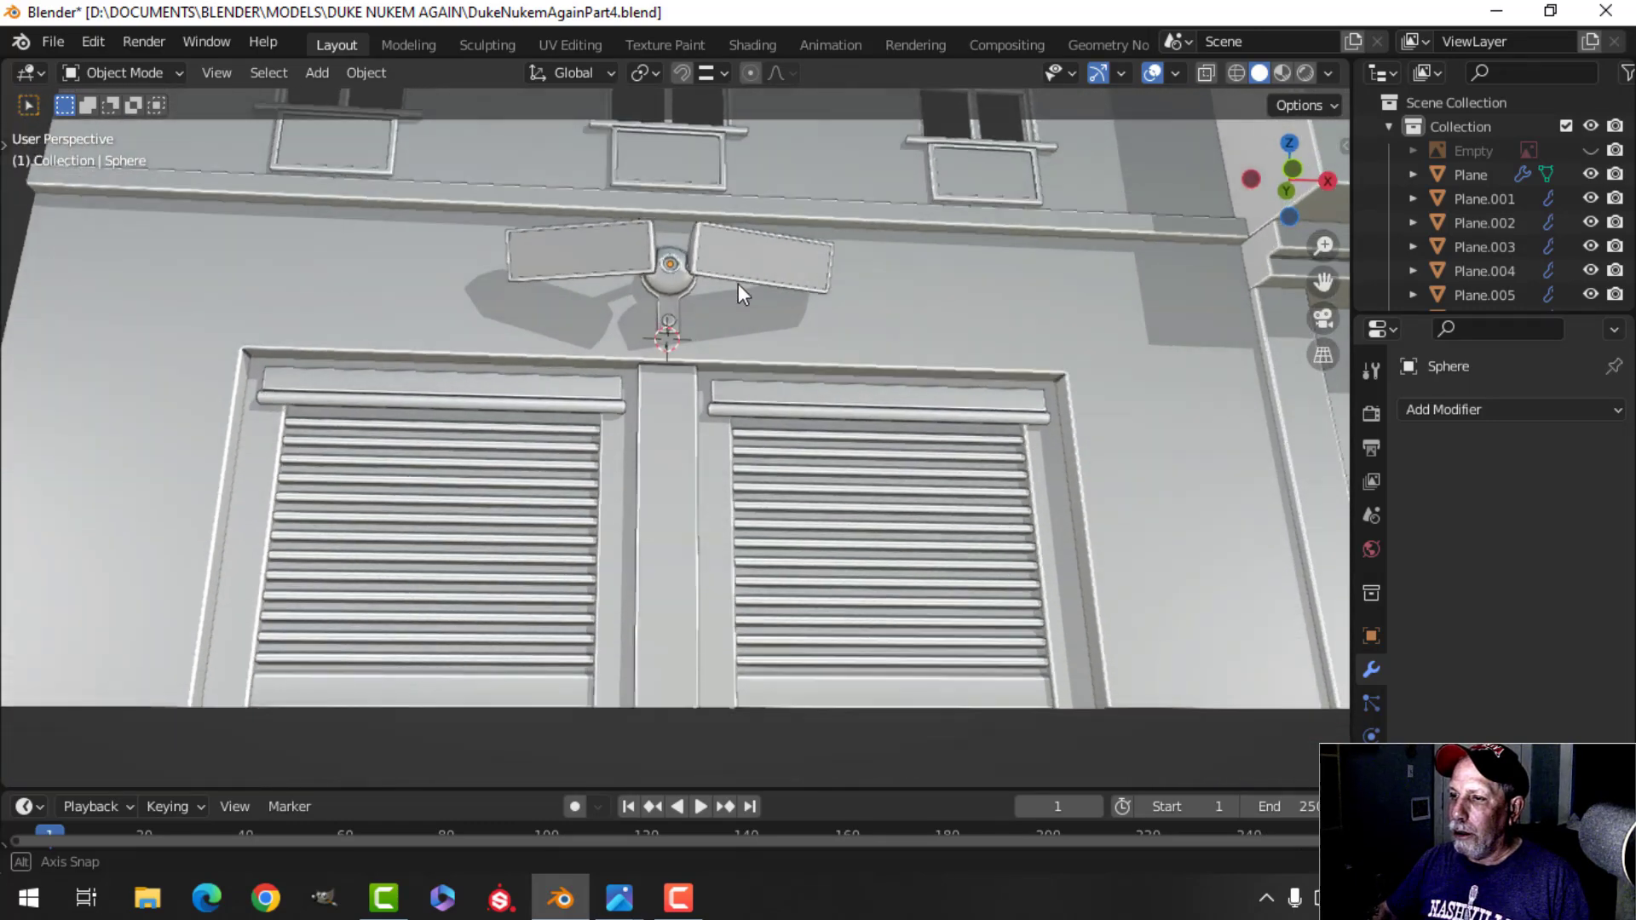
pyautogui.scroll(-4, 709, 322)
pyautogui.keyDown('shift'); pyautogui.moveTo(645, 369); pyautogui.dragTo(748, 420, button='middle'); pyautogui.keyUp('shift')
pyautogui.scroll(2, 657, 365)
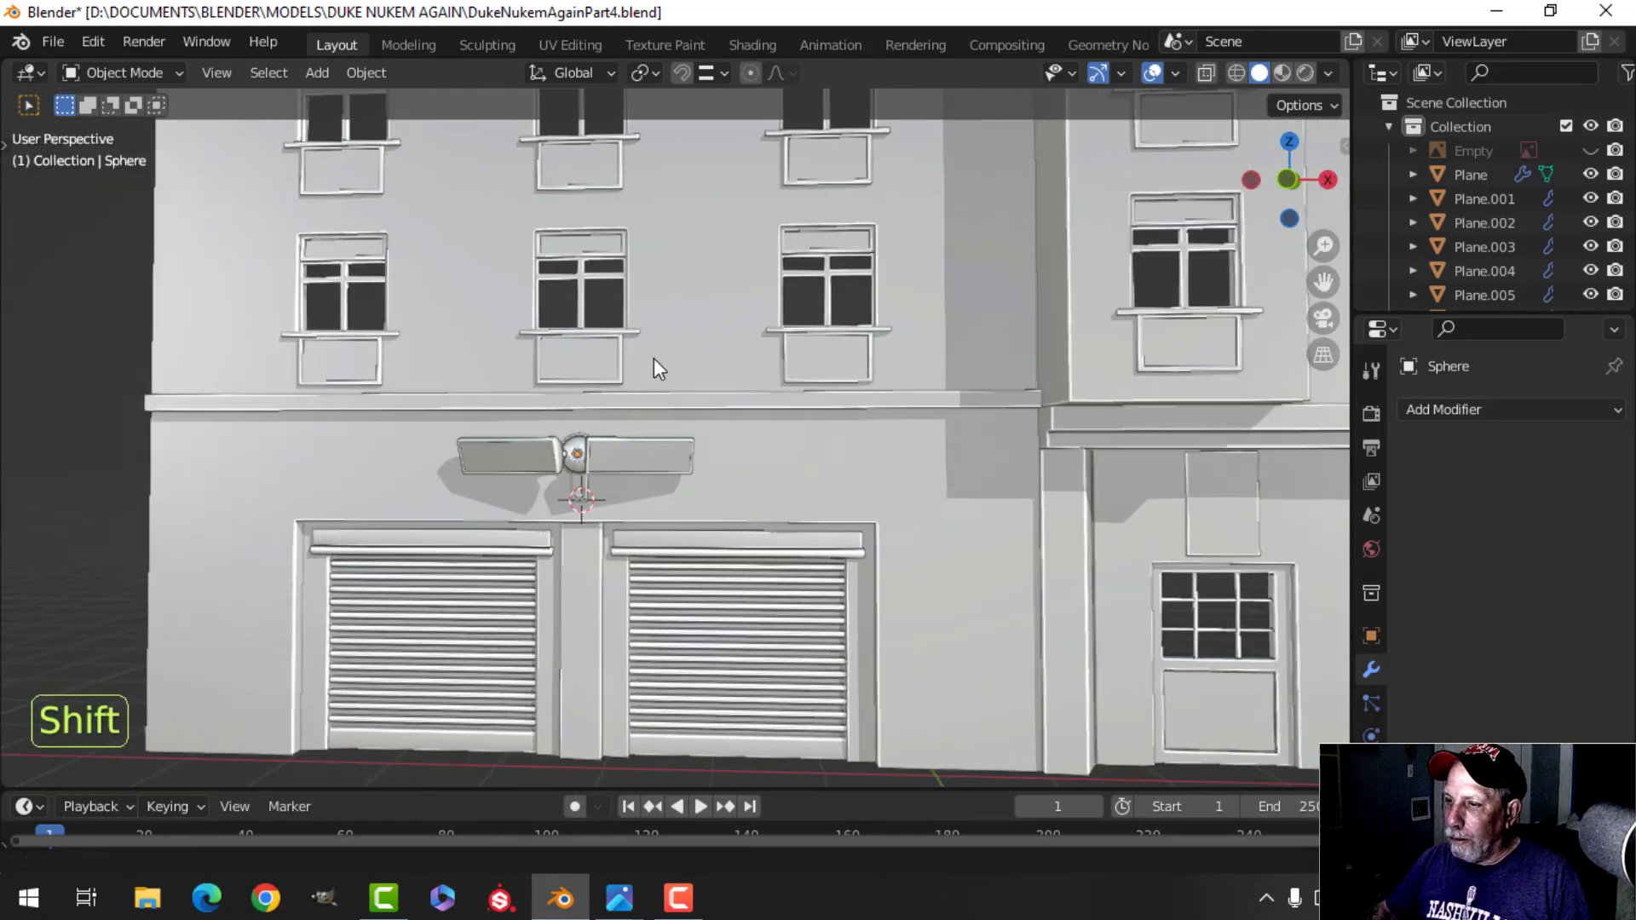
pyautogui.scroll(-1, 652, 365)
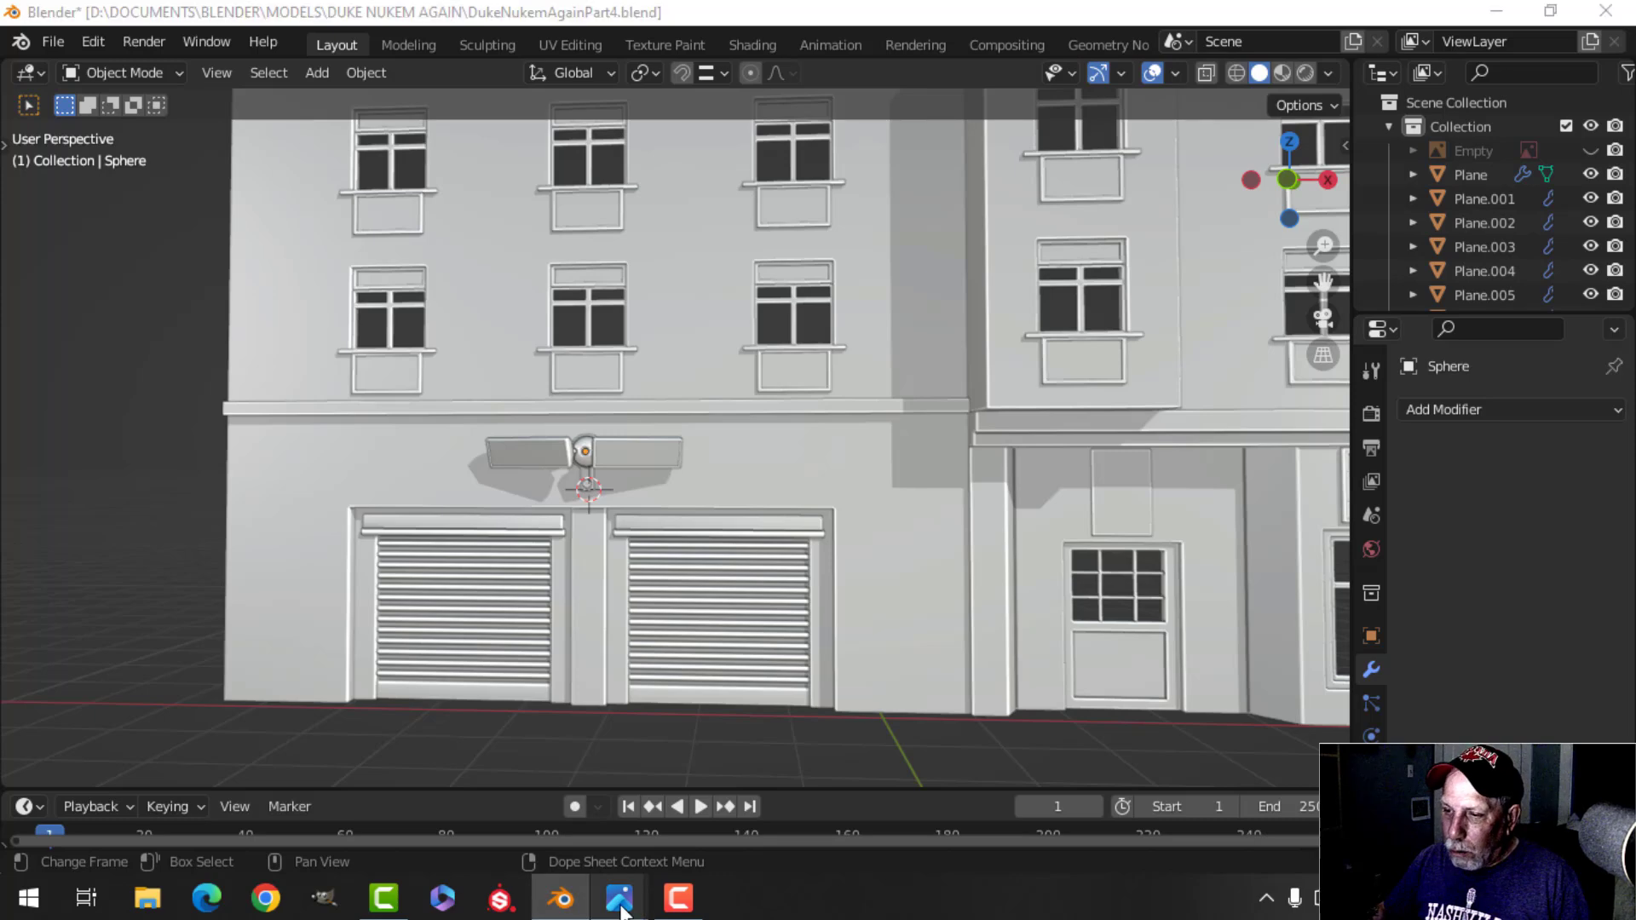
pyautogui.moveTo(621, 910)
pyautogui.click(585, 750)
pyautogui.scroll(-5, 596, 602)
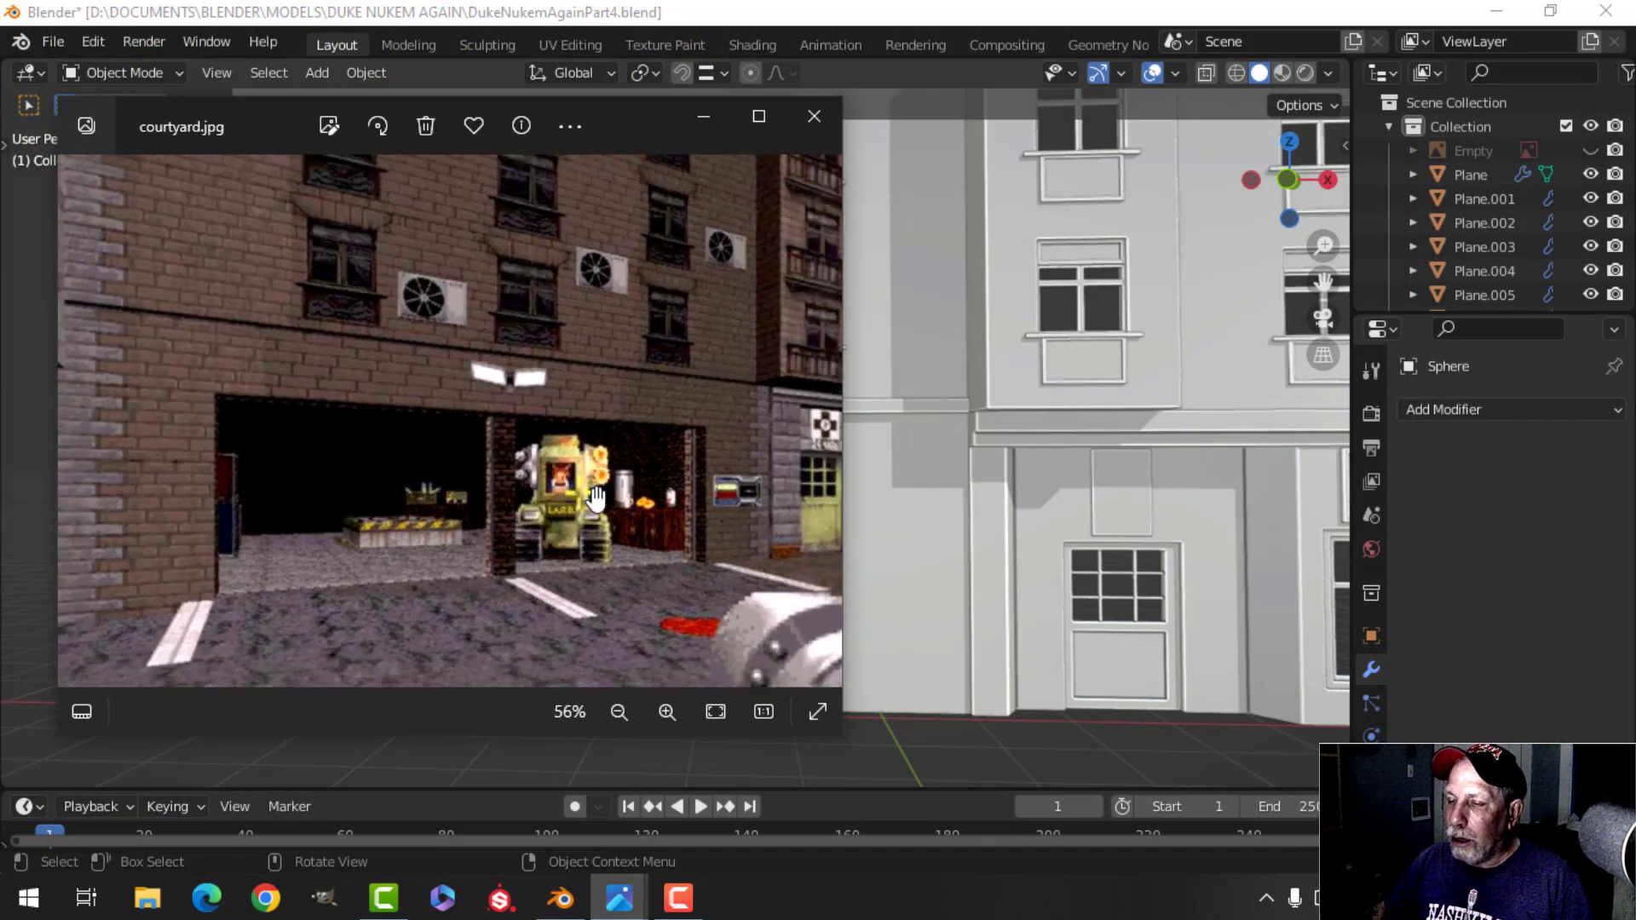
pyautogui.scroll(-1, 595, 496)
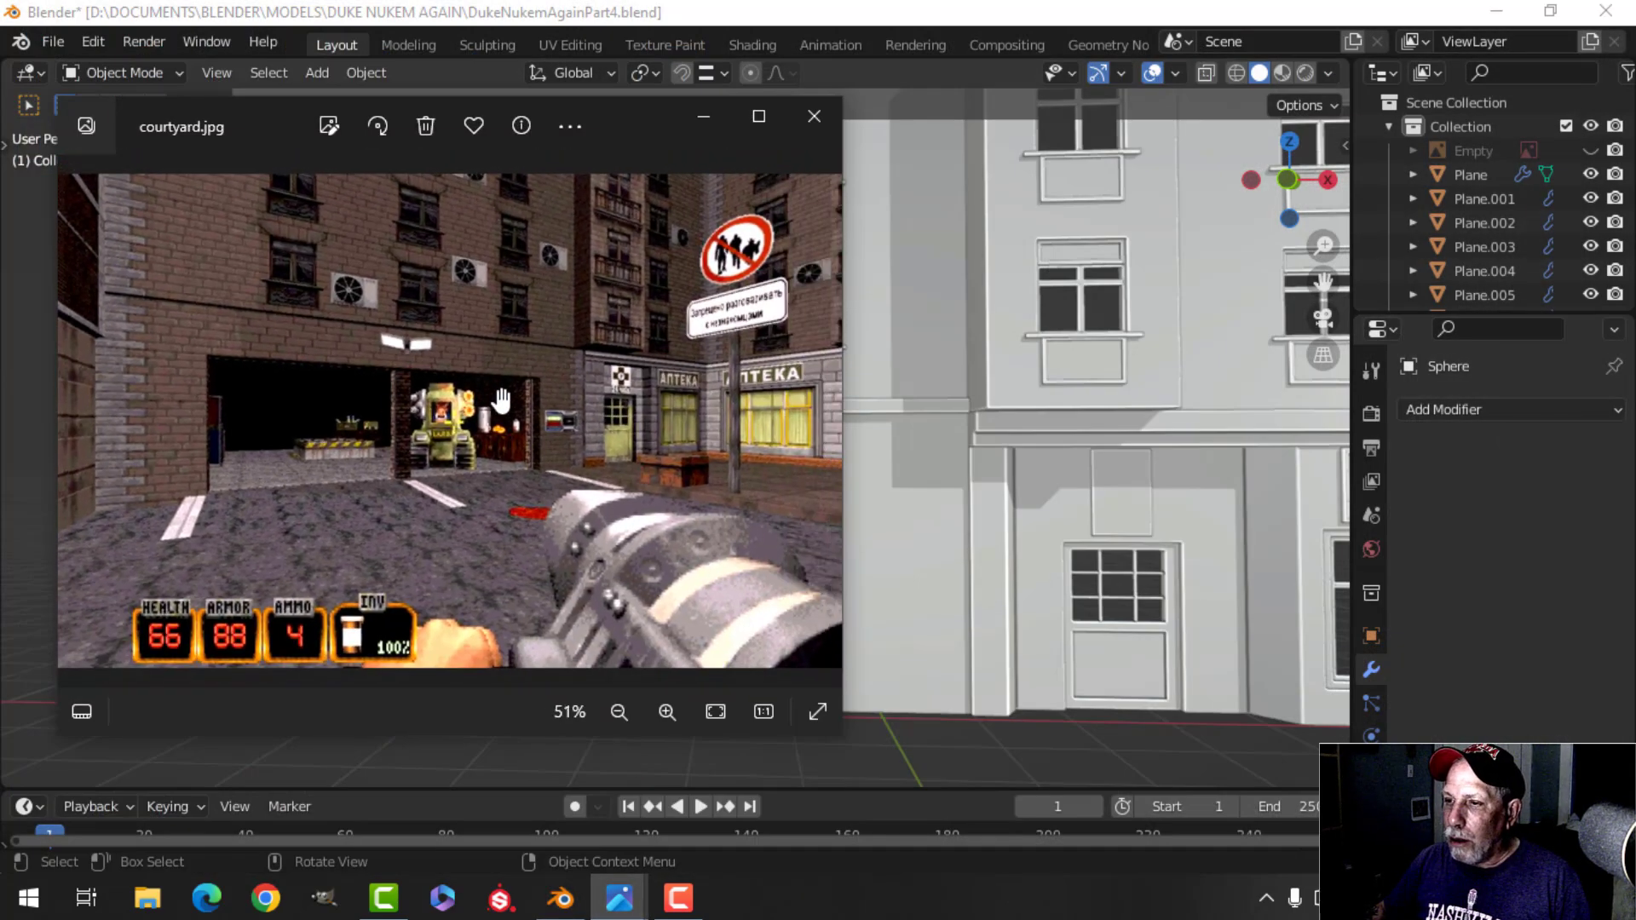
# Examine the garage, window and wall details in the courtyard.jpg and large.jpg references.
pyautogui.scroll(3, 616, 388)
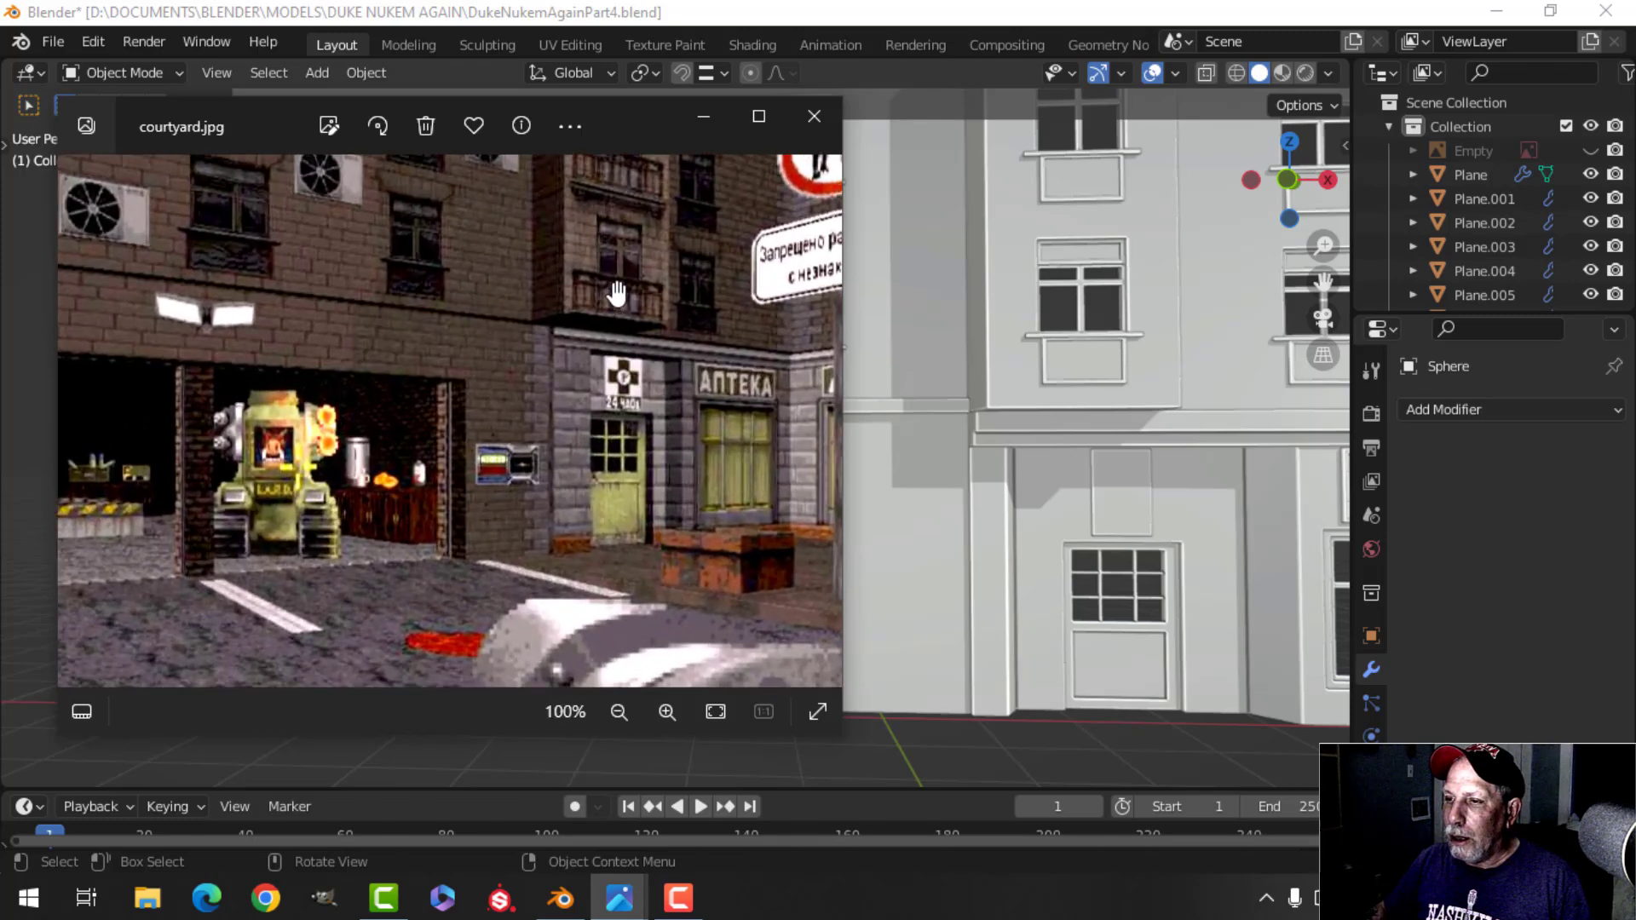
pyautogui.scroll(-1, 613, 292)
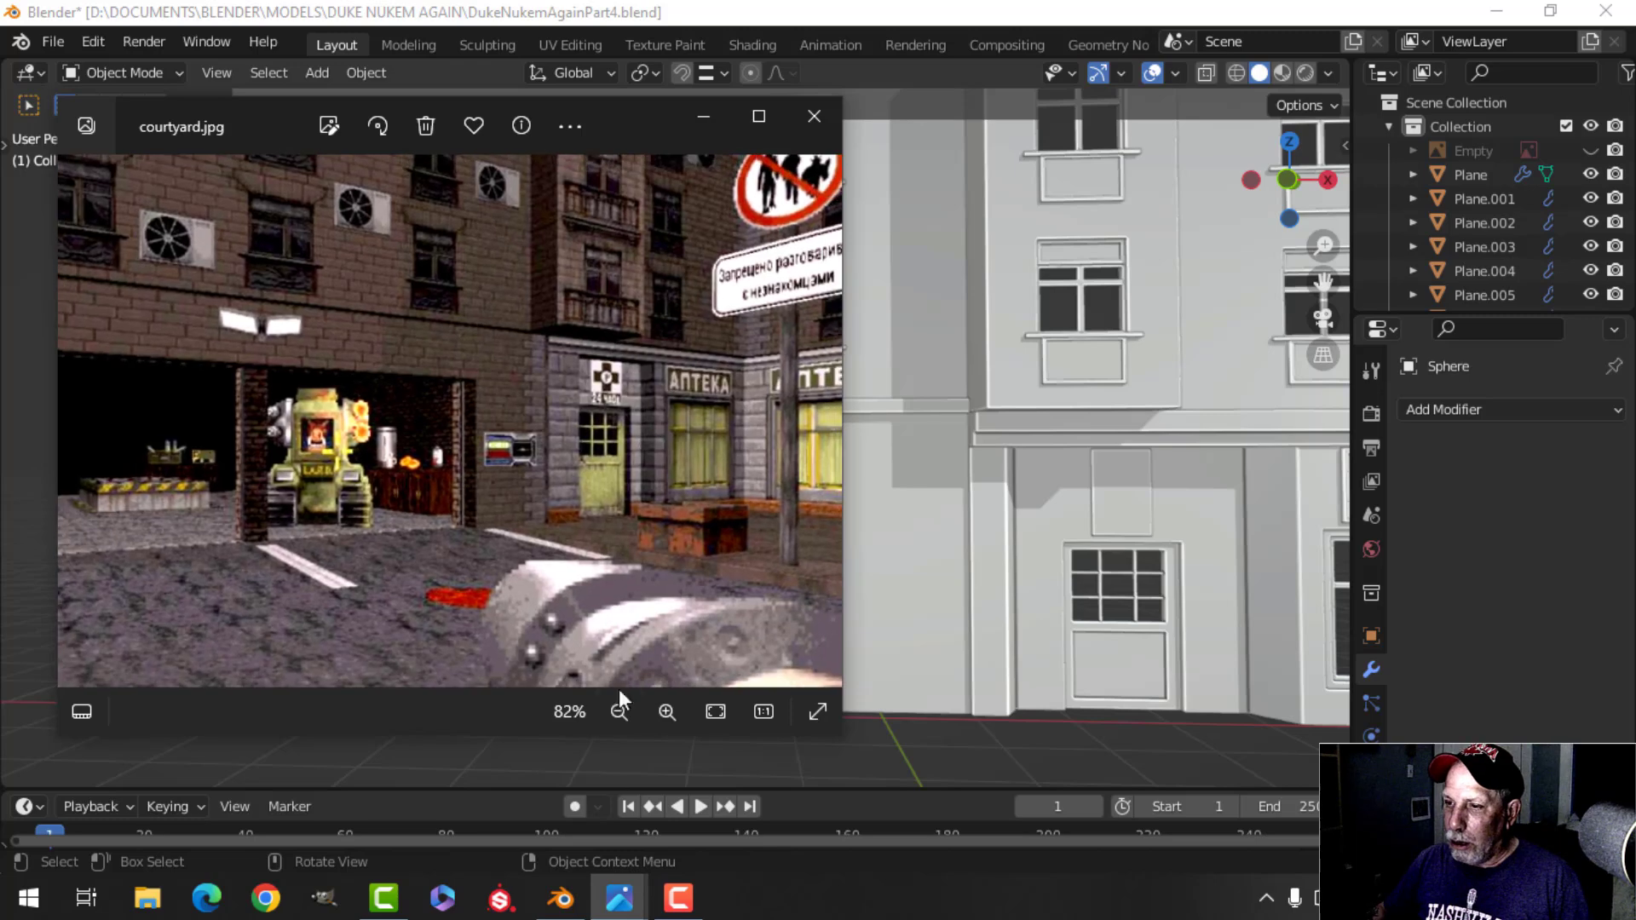
pyautogui.scroll(-3, 509, 429)
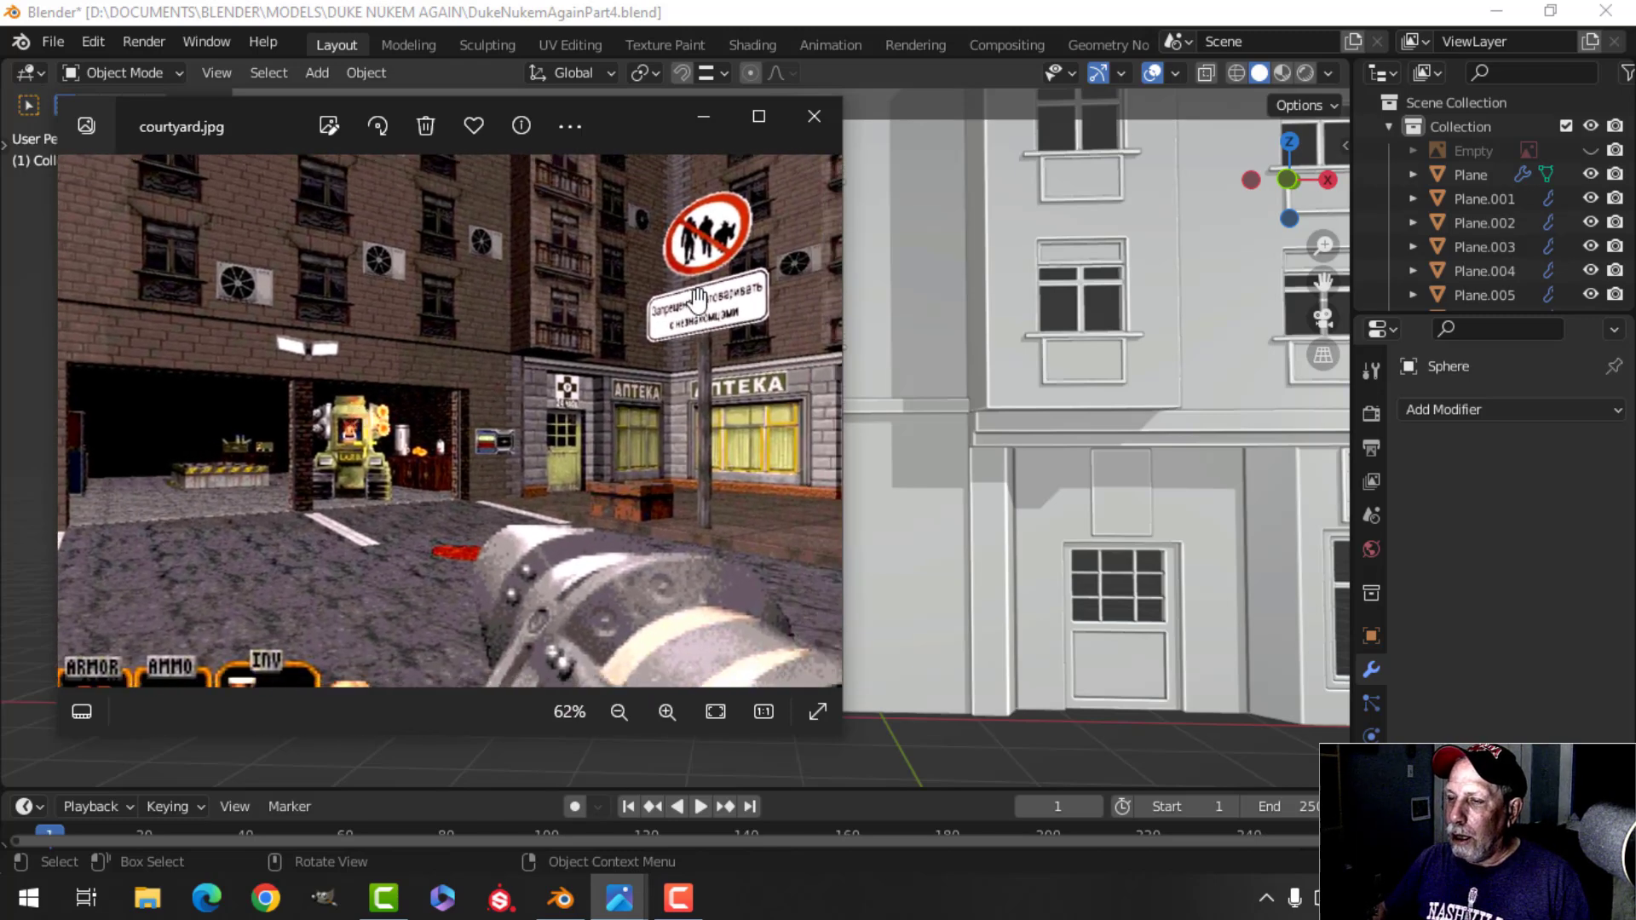
pyautogui.moveTo(627, 899)
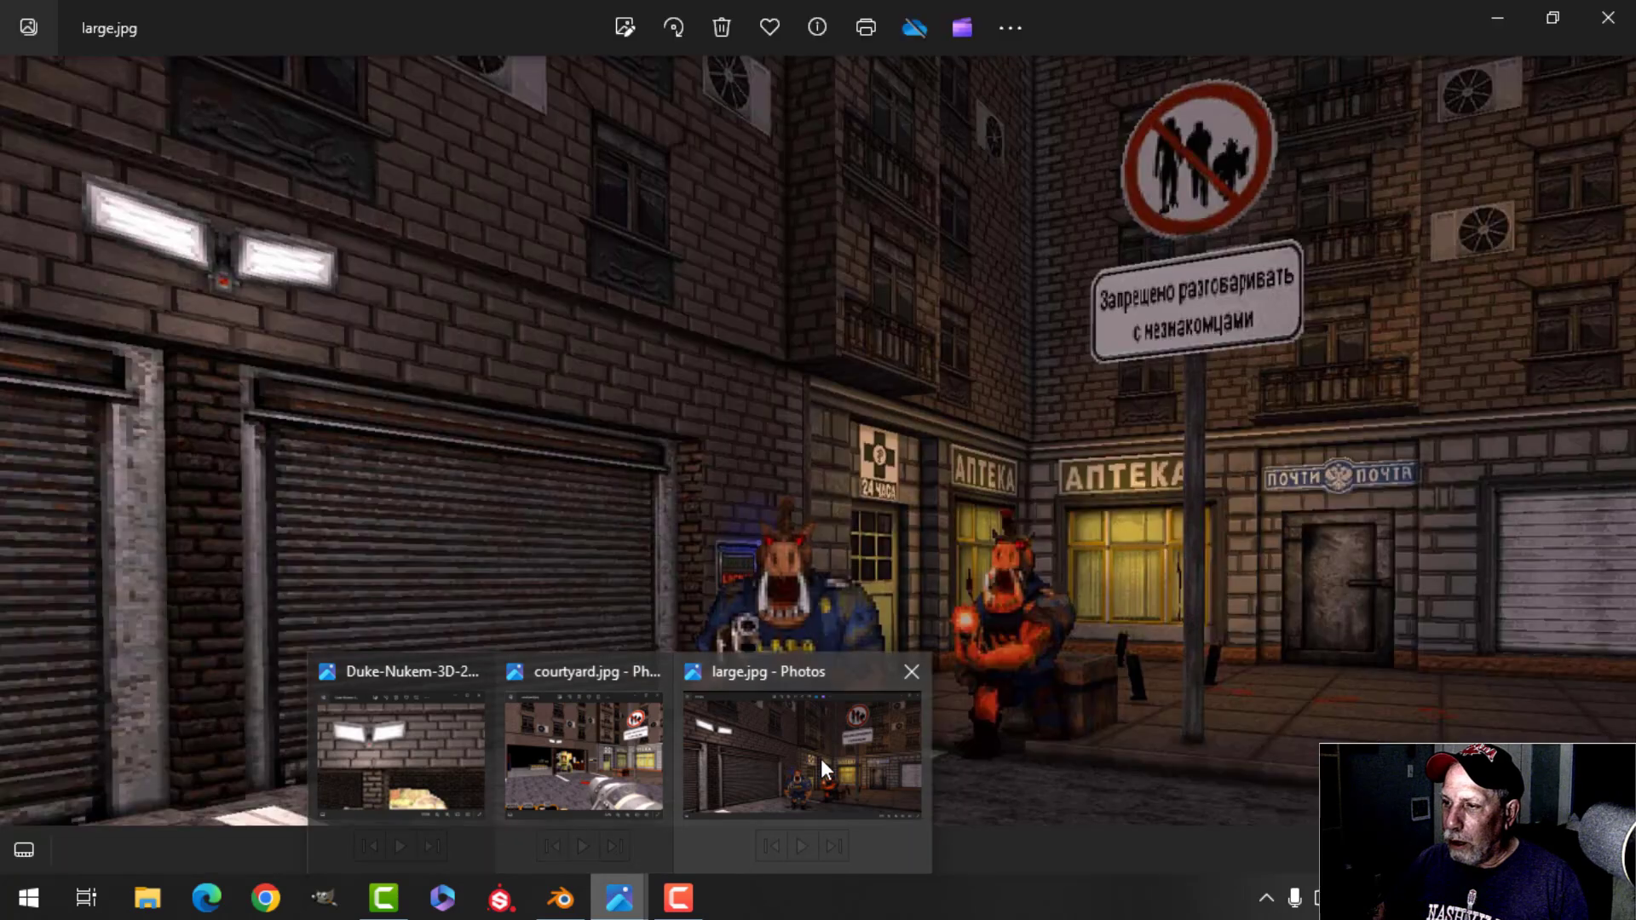
pyautogui.click(807, 734)
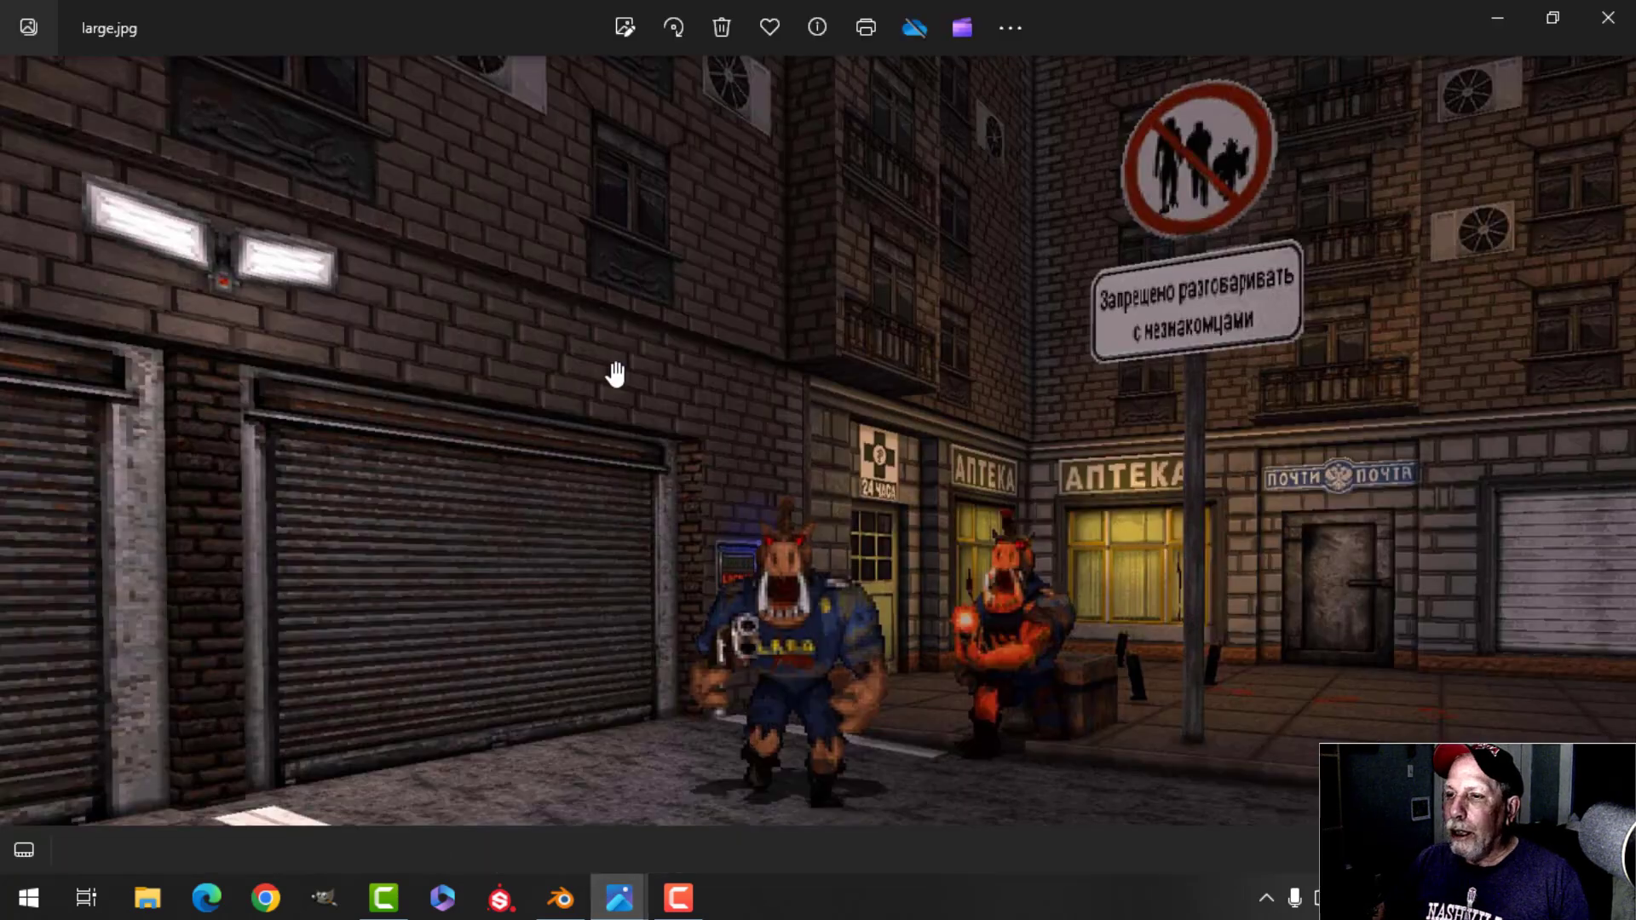
pyautogui.scroll(-3, 615, 375)
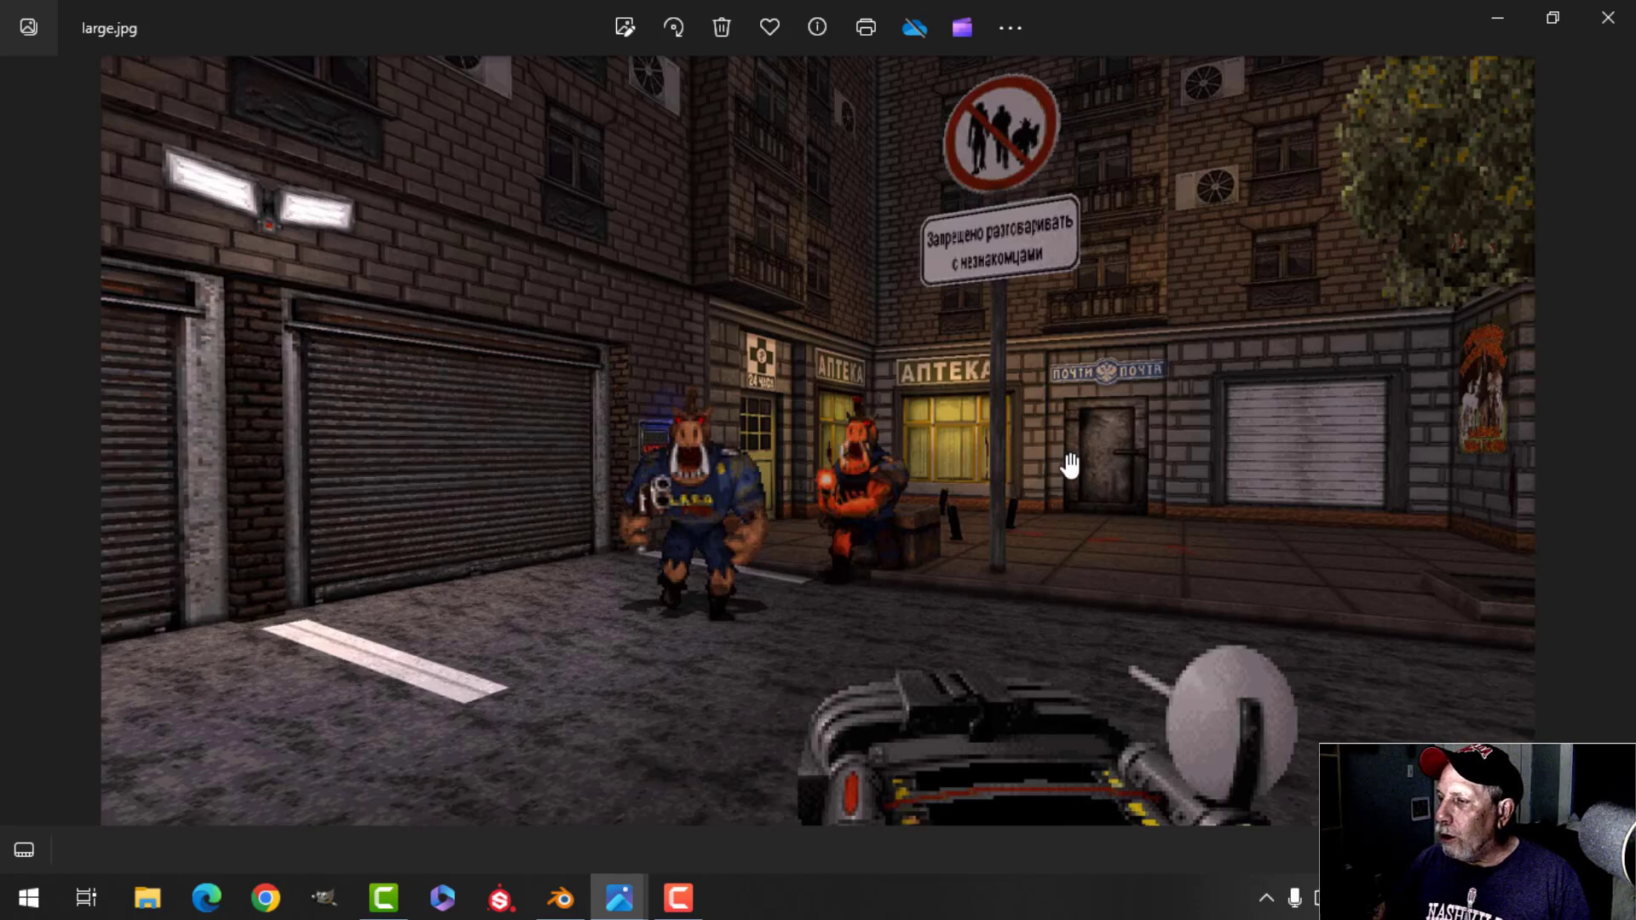
# Switch back to Blender and inspect the building facade and its wall light from several angles.
pyautogui.click(564, 905)
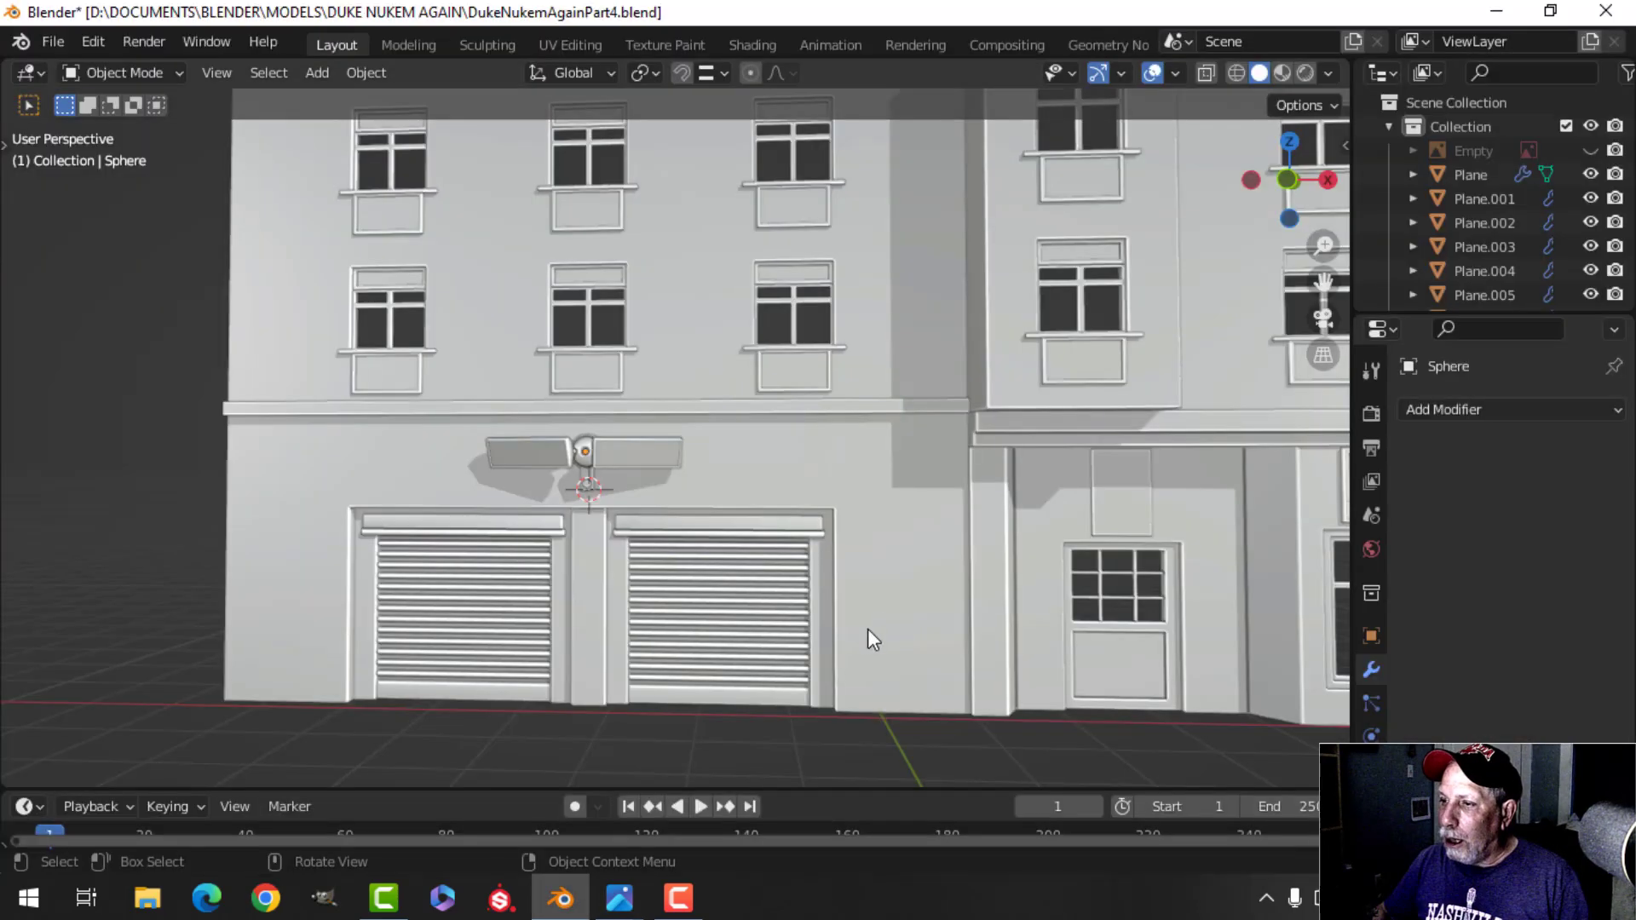
pyautogui.scroll(-2, 951, 602)
pyautogui.keyDown('shift'); pyautogui.moveTo(951, 602); pyautogui.dragTo(1077, 560, button='middle'); pyautogui.keyUp('shift')
pyautogui.scroll(2, 876, 630)
pyautogui.scroll(-1, 1082, 619)
pyautogui.scroll(2, 1060, 637)
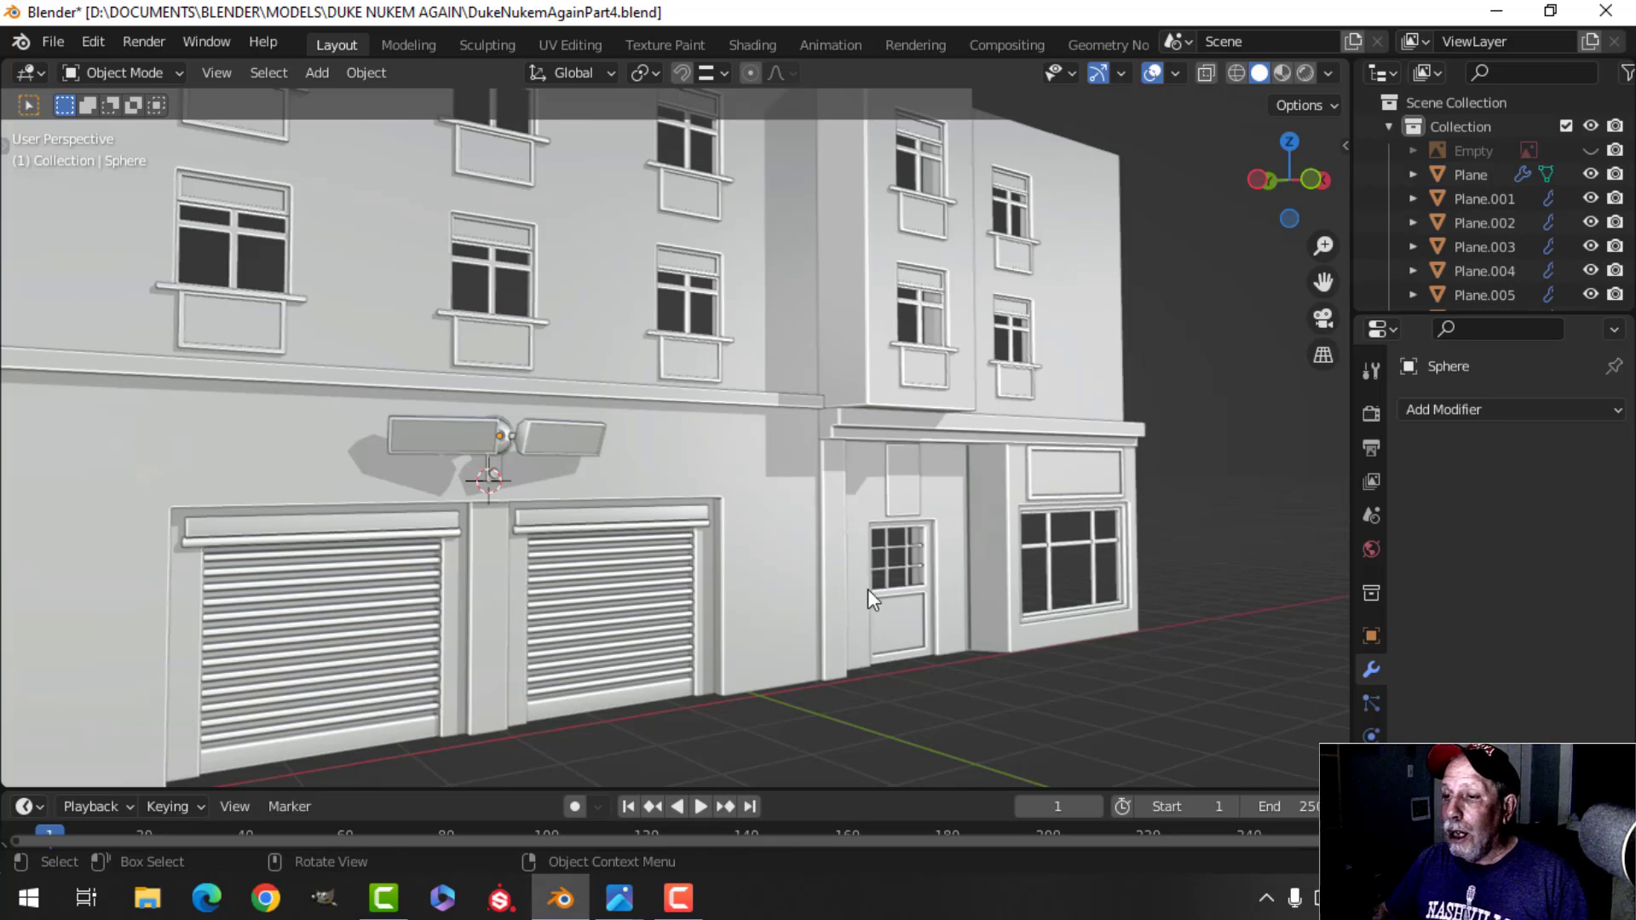
pyautogui.scroll(-2, 868, 590)
pyautogui.moveTo(867, 590); pyautogui.dragTo(808, 520, button='middle')
pyautogui.scroll(1, 808, 520)
pyautogui.keyDown('shift'); pyautogui.moveTo(658, 503); pyautogui.dragTo(804, 522, button='middle'); pyautogui.keyUp('shift')
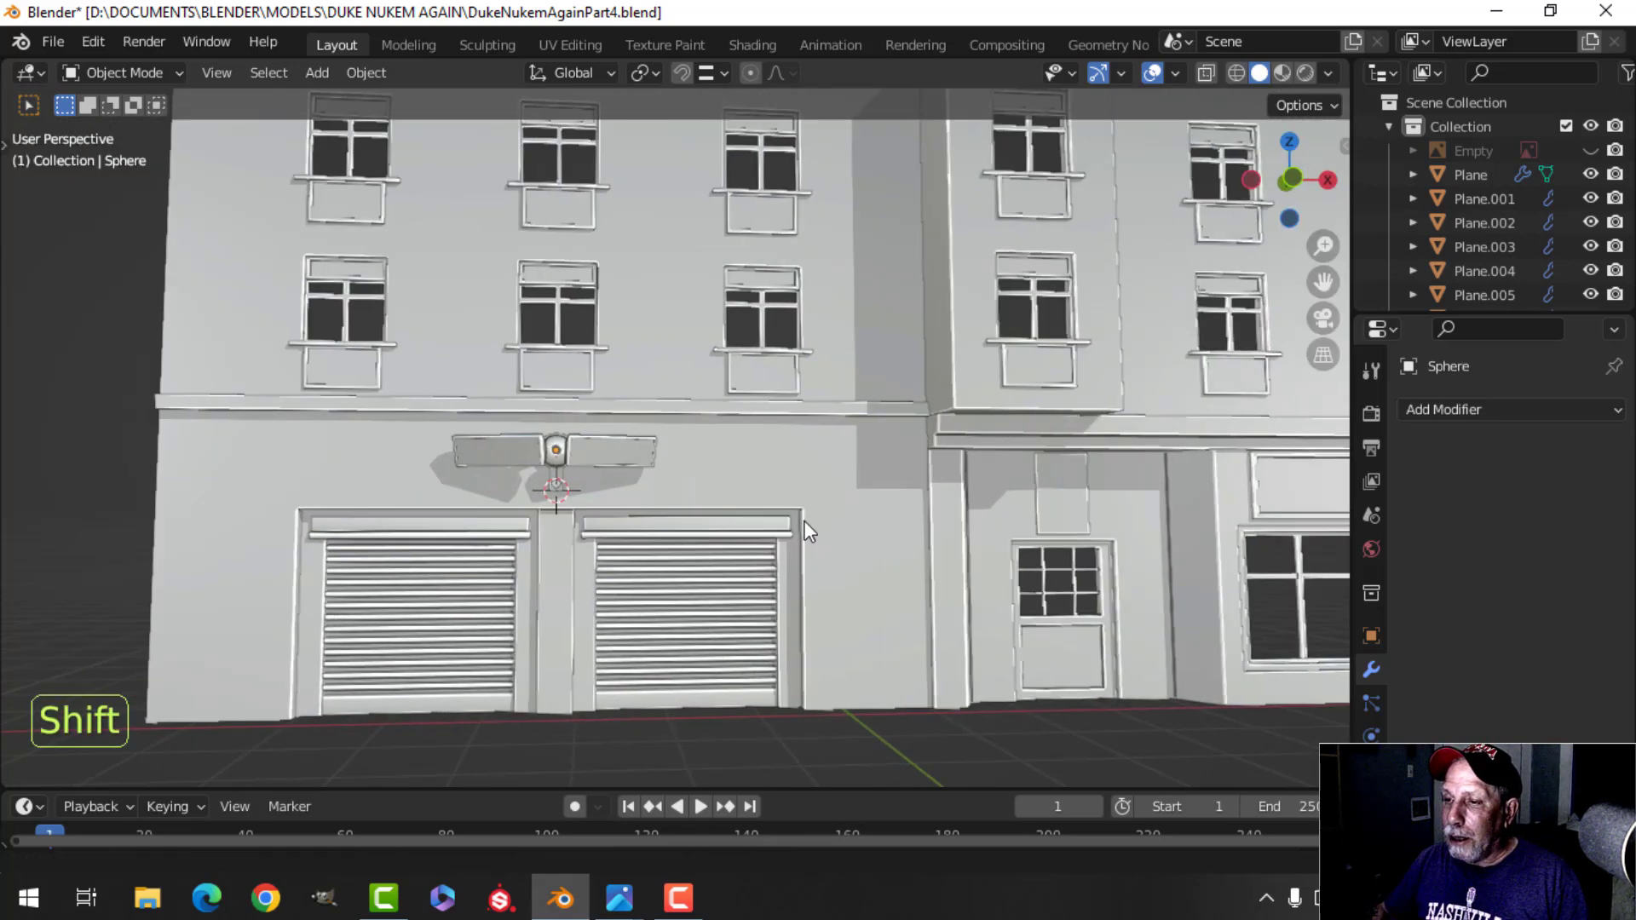
pyautogui.scroll(-1, 749, 516)
pyautogui.keyDown('shift'); pyautogui.moveTo(698, 510); pyautogui.dragTo(726, 537, button='middle'); pyautogui.keyUp('shift')
pyautogui.moveTo(726, 537); pyautogui.dragTo(751, 505, button='middle')
pyautogui.scroll(1, 735, 542)
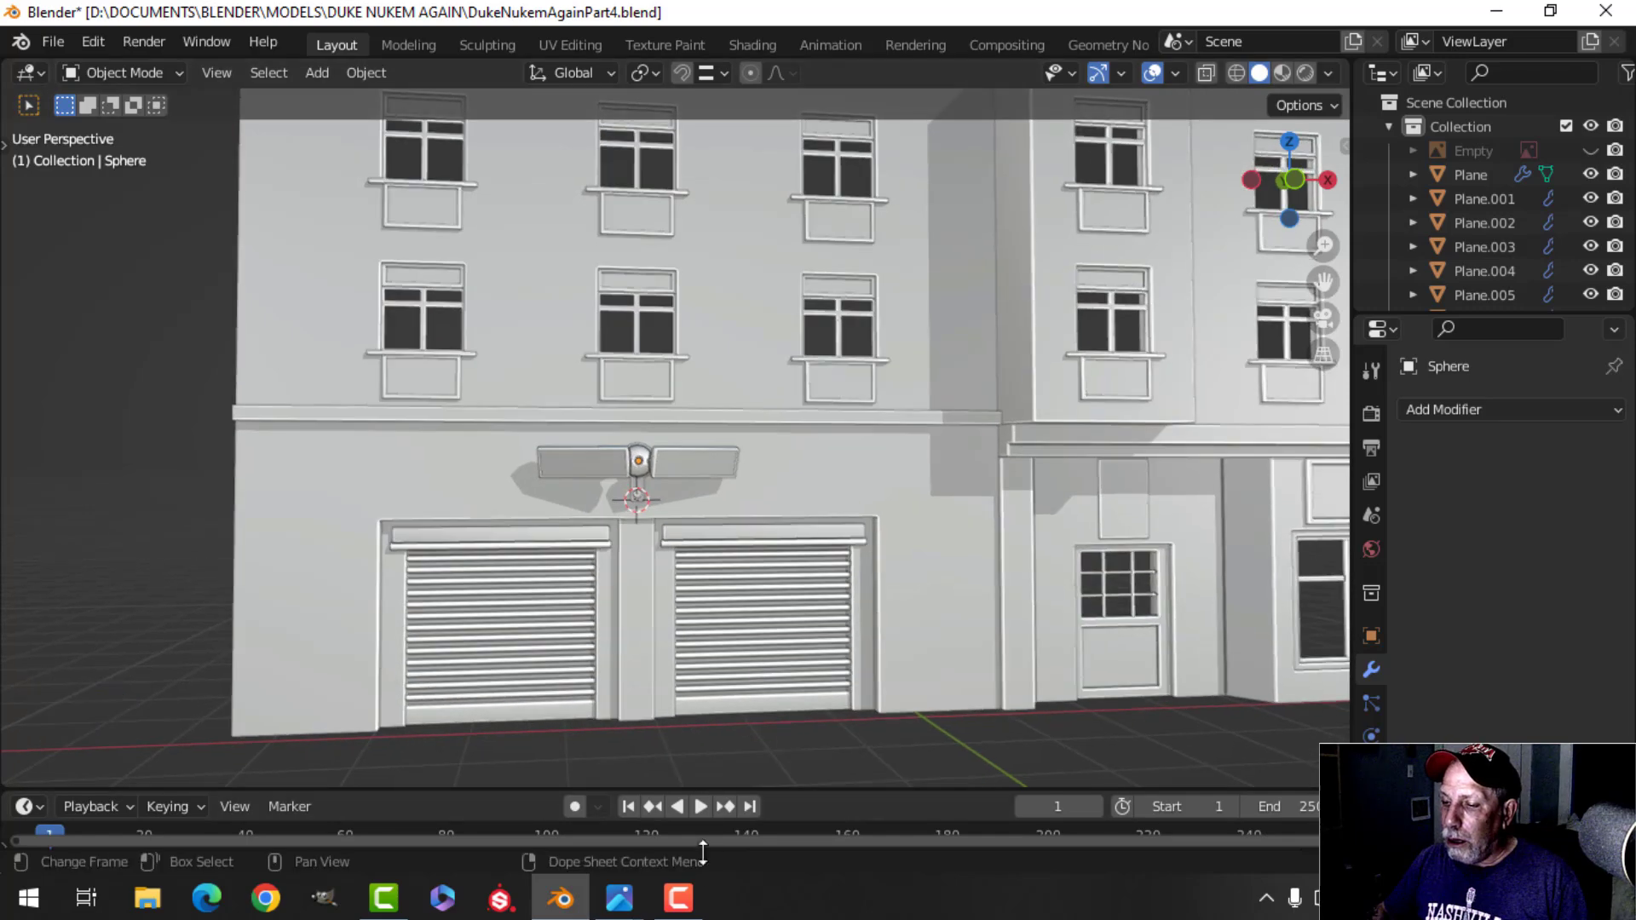
# Switch to courtyard.jpg in the image viewer and examine the brick lintels above the upper-floor windows.
pyautogui.moveTo(615, 910)
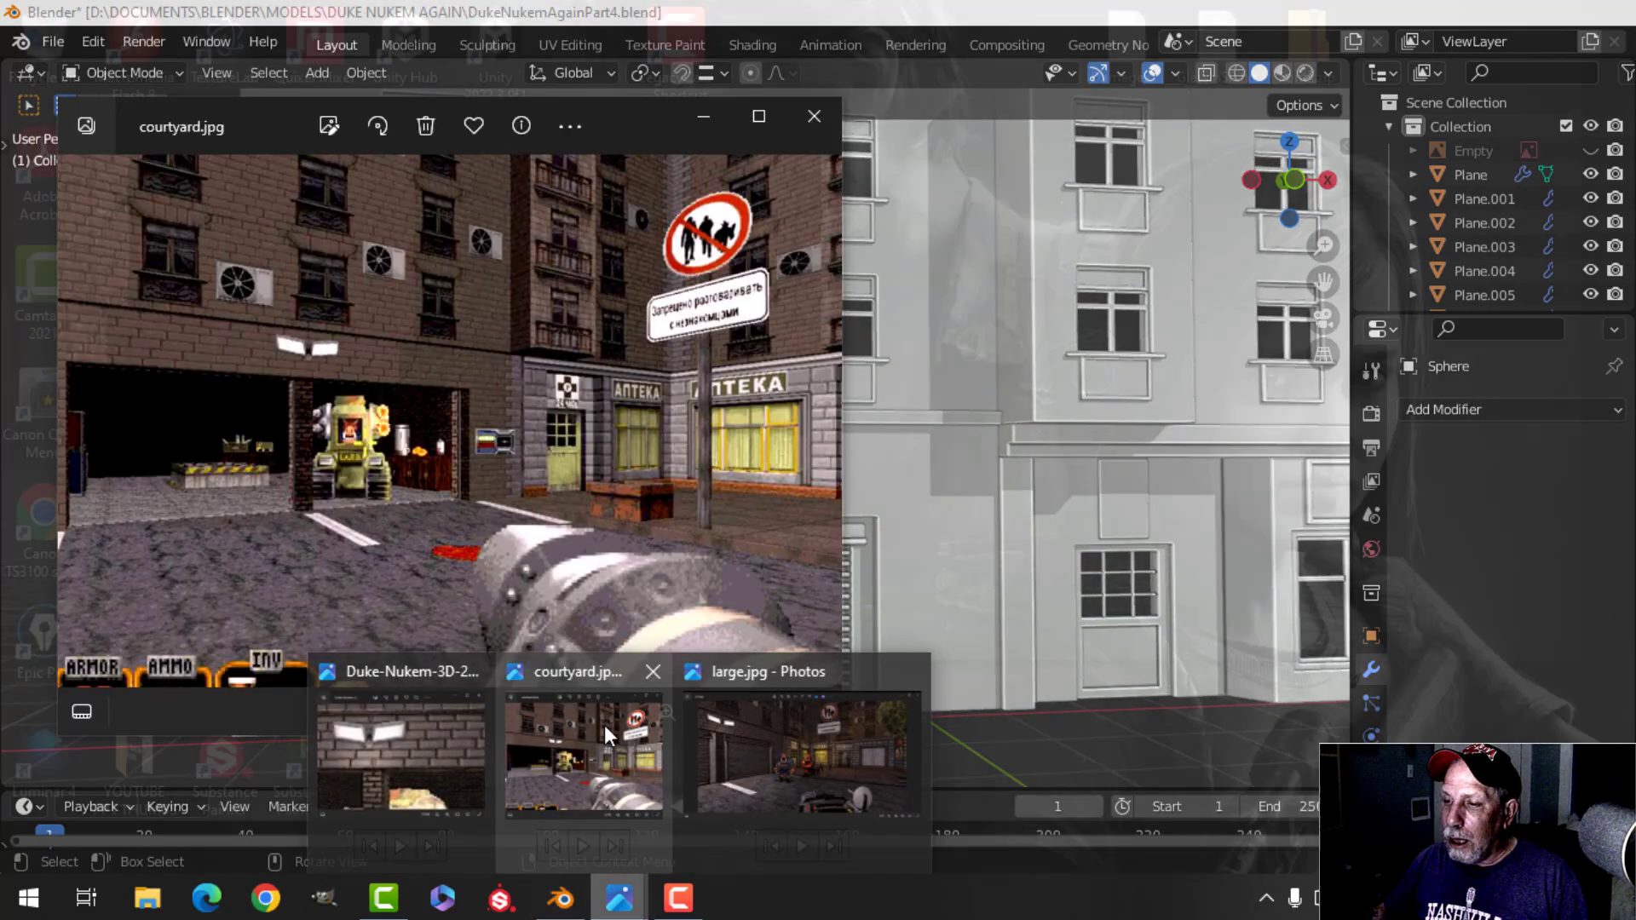
pyautogui.click(605, 725)
pyautogui.scroll(4, 599, 378)
pyautogui.moveTo(402, 248); pyautogui.dragTo(467, 468)
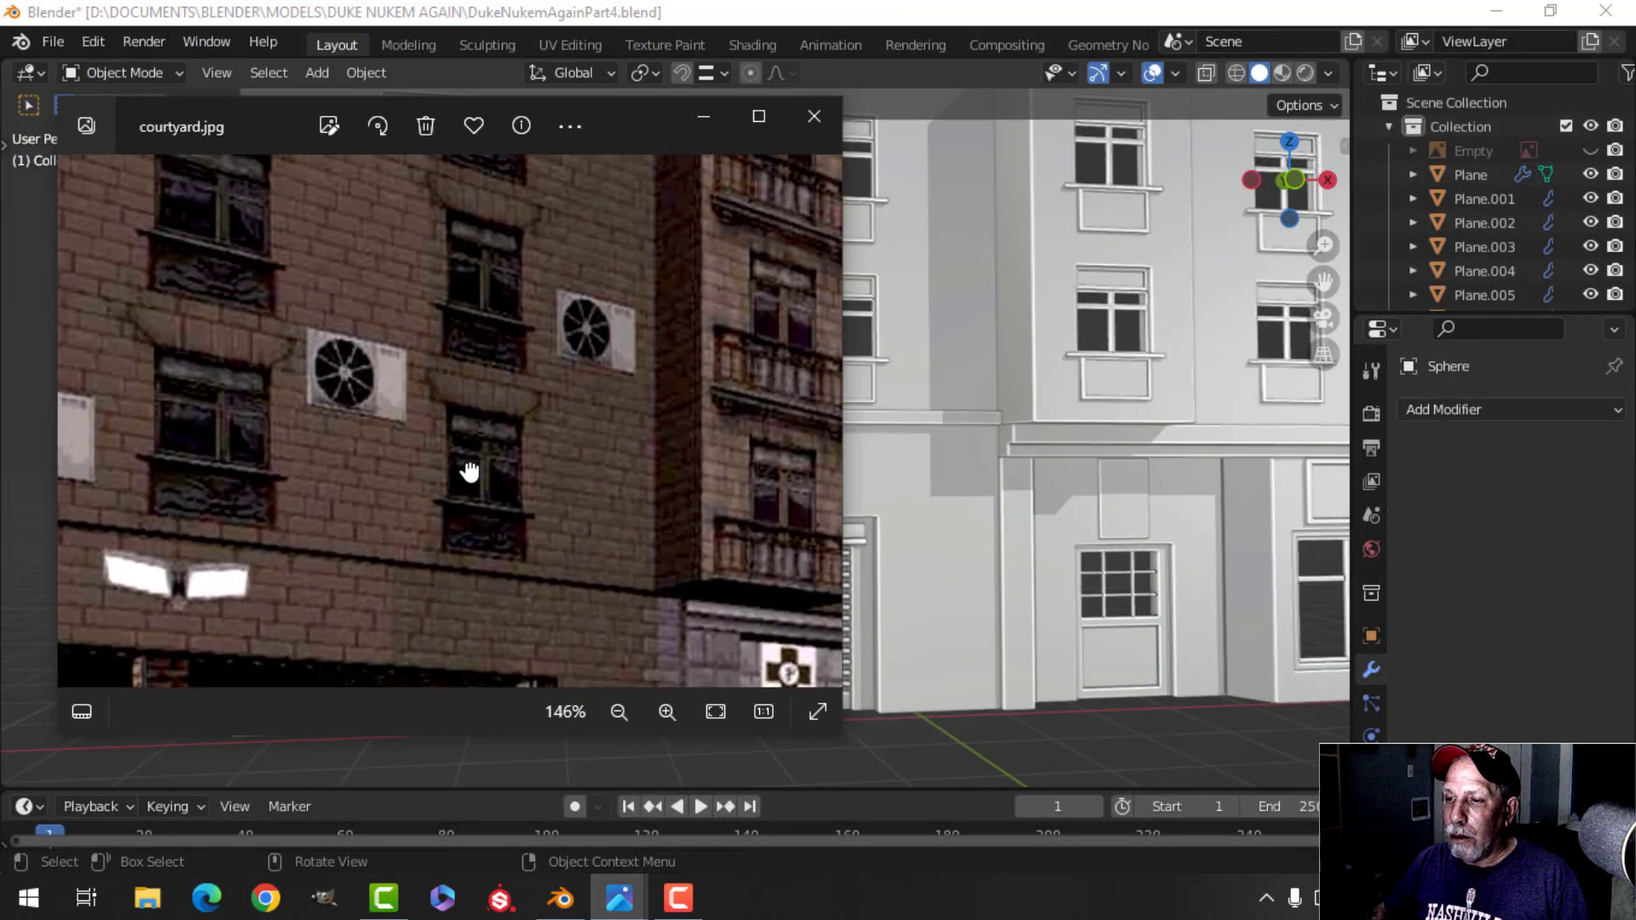
pyautogui.scroll(2, 428, 368)
pyautogui.scroll(-4, 523, 464)
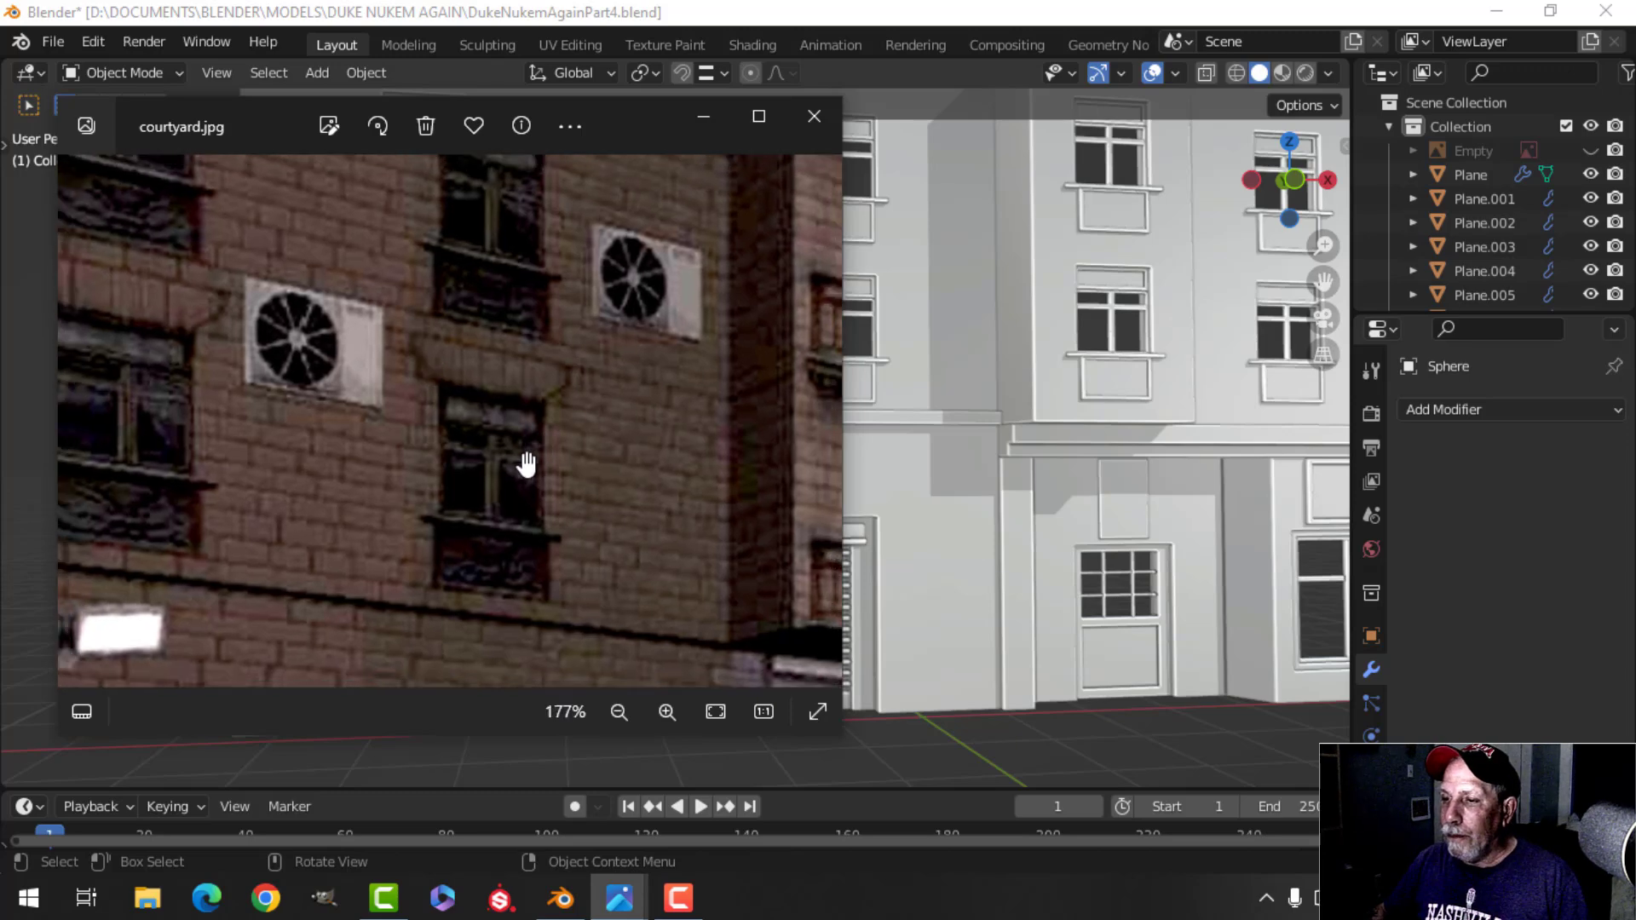
pyautogui.scroll(3, 559, 439)
pyautogui.scroll(1, 511, 405)
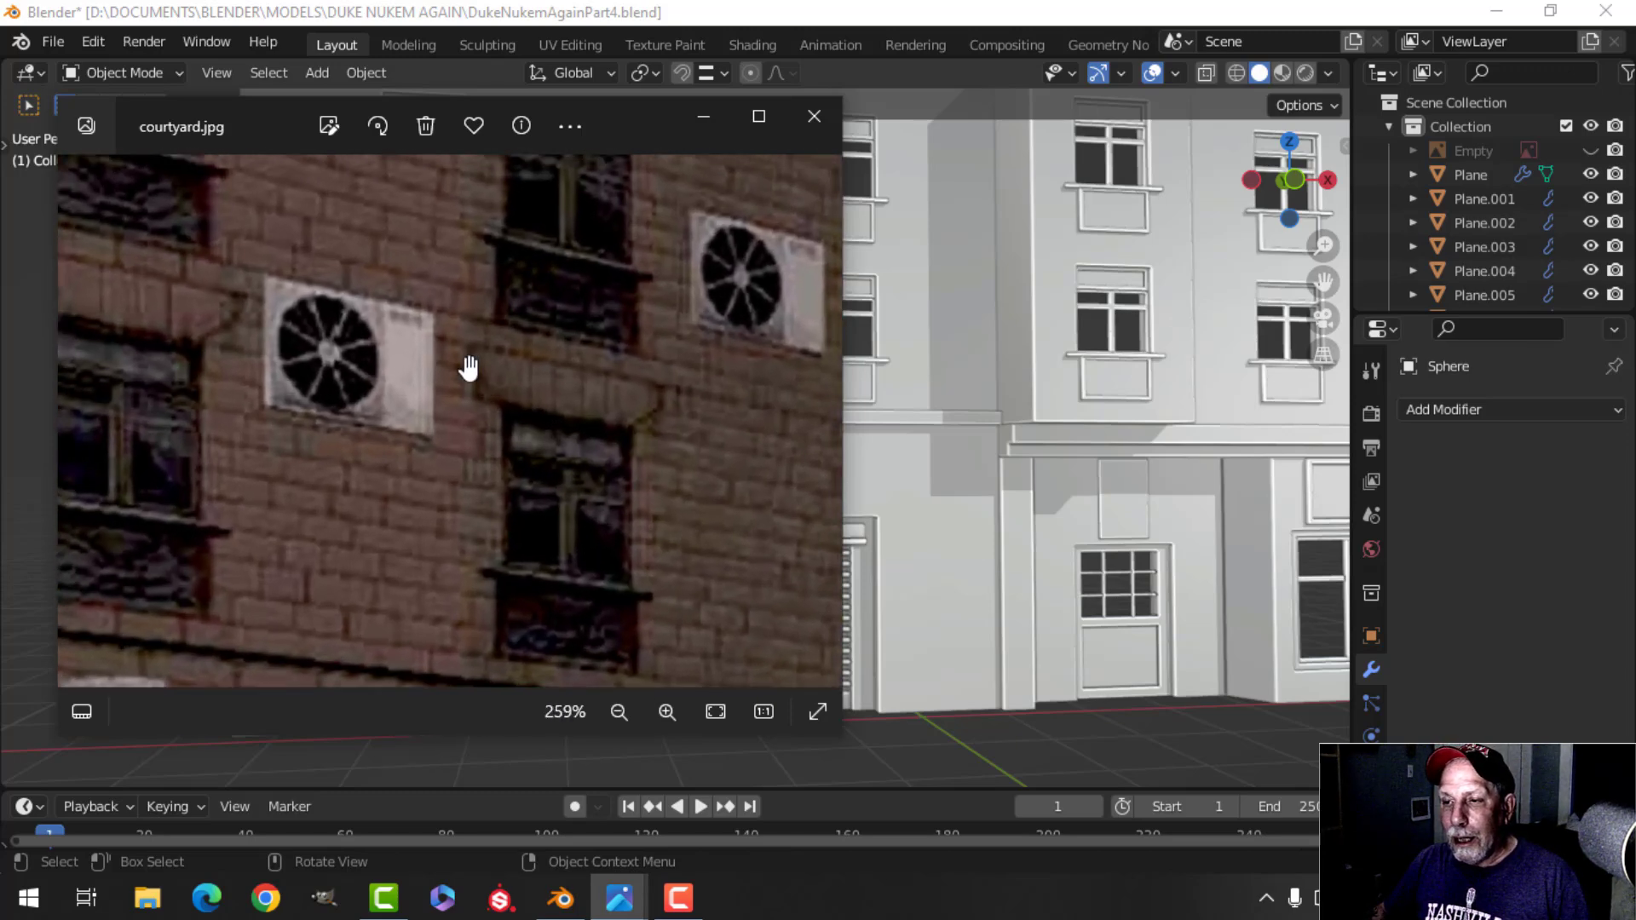
pyautogui.scroll(-2, 554, 410)
pyautogui.scroll(1, 631, 563)
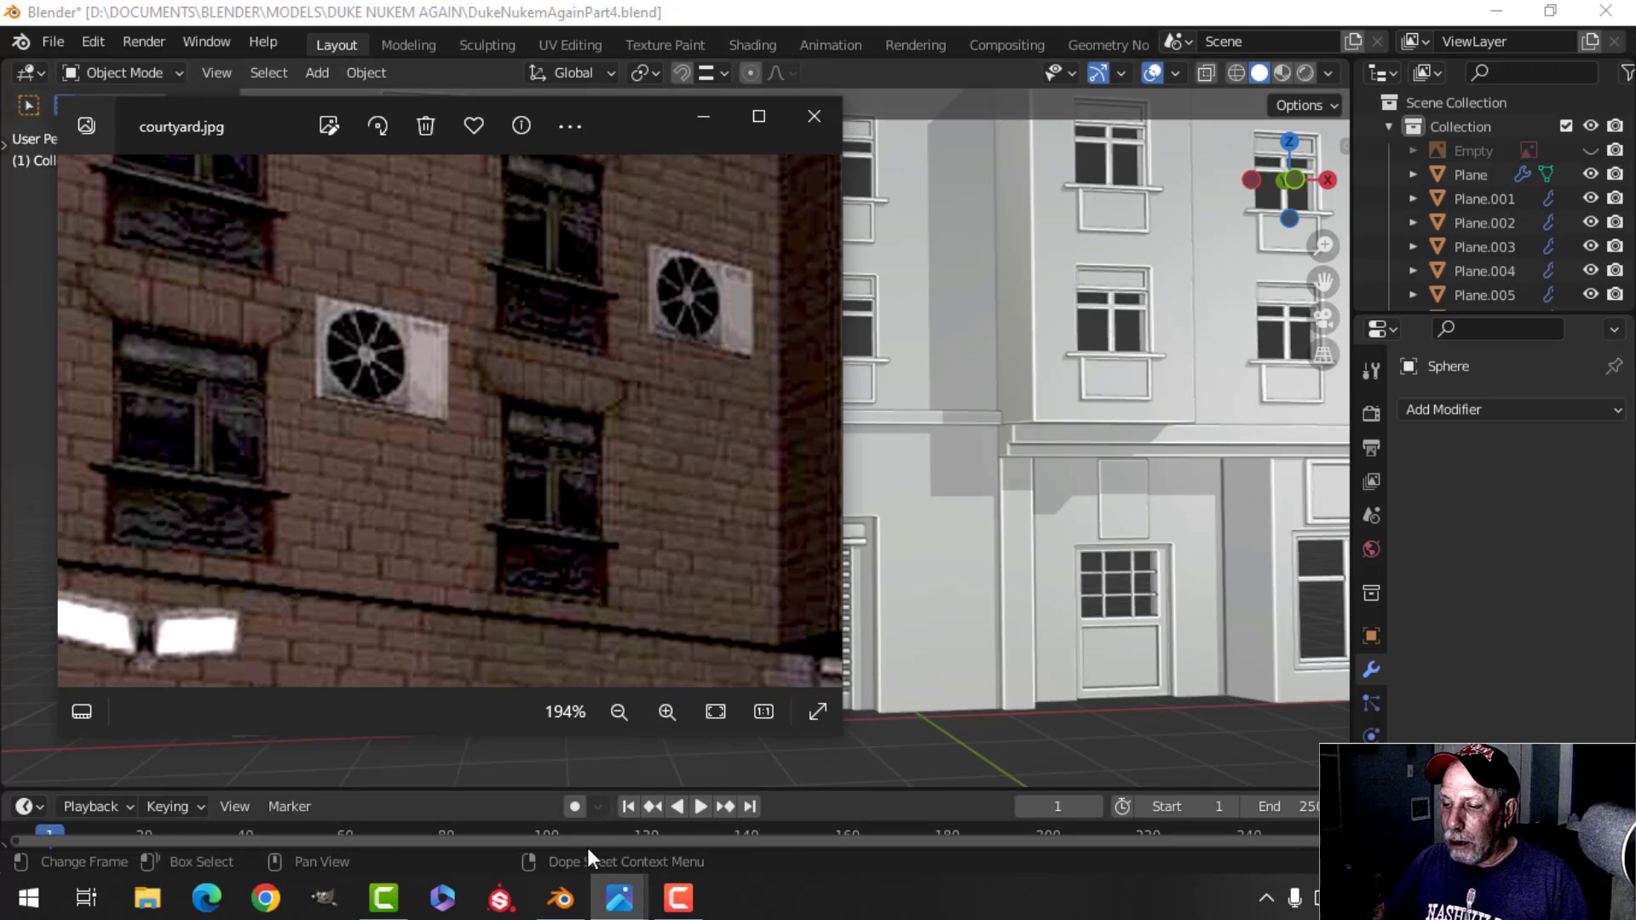
# Return to Blender and inspect the wall space above the upper-floor windows across the facade.
pyautogui.click(555, 900)
pyautogui.scroll(-1, 573, 464)
pyautogui.keyDown('shift'); pyautogui.moveTo(571, 449); pyautogui.dragTo(729, 516, button='middle'); pyautogui.keyUp('shift')
pyautogui.scroll(2, 724, 503)
pyautogui.scroll(-1, 656, 468)
pyautogui.scroll(4, 699, 458)
pyautogui.scroll(-1, 641, 363)
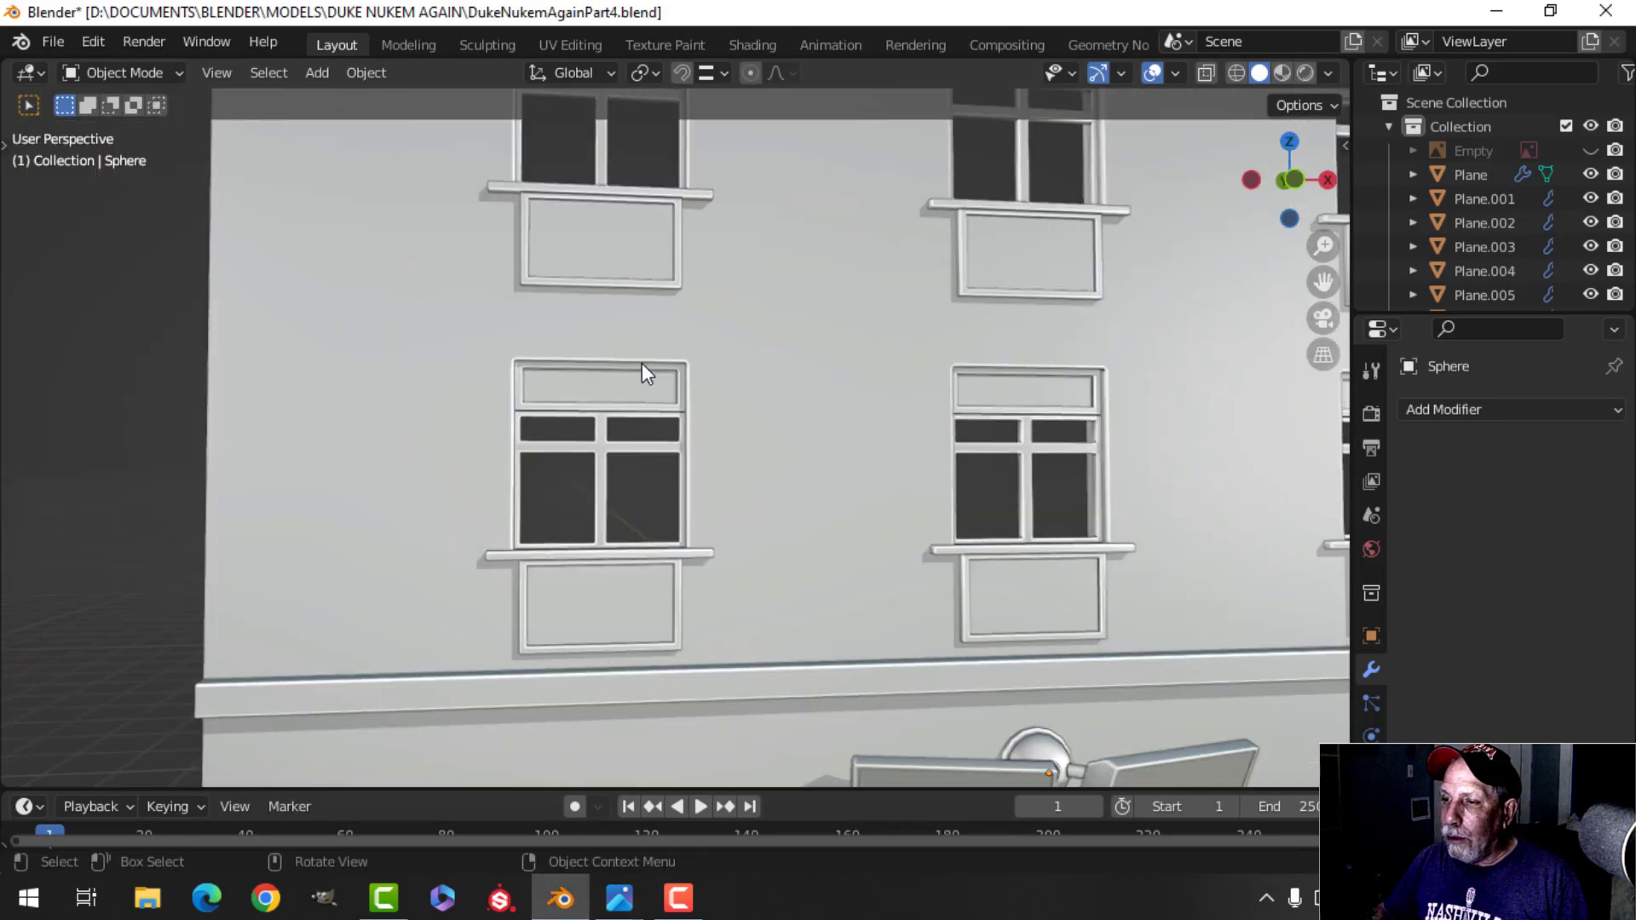
pyautogui.keyDown('shift'); pyautogui.moveTo(642, 363); pyautogui.dragTo(566, 428, button='middle'); pyautogui.keyUp('shift')
pyautogui.scroll(-4, 571, 435)
pyautogui.scroll(2, 591, 409)
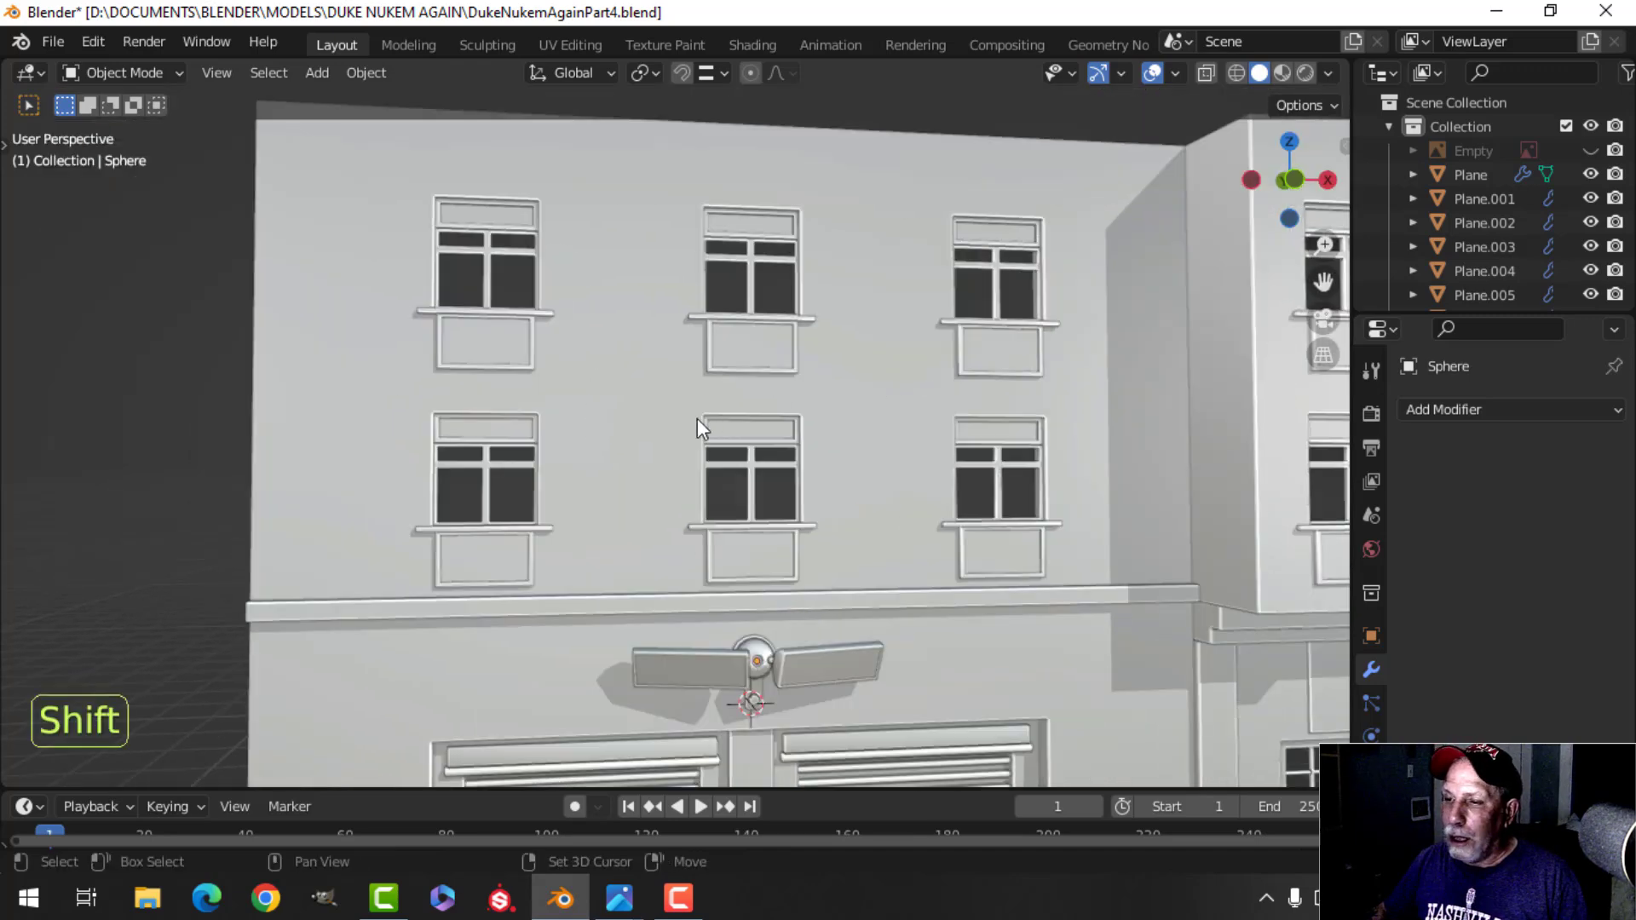
pyautogui.keyDown('shift'); pyautogui.moveTo(701, 427); pyautogui.dragTo(412, 438, button='middle'); pyautogui.keyUp('shift')
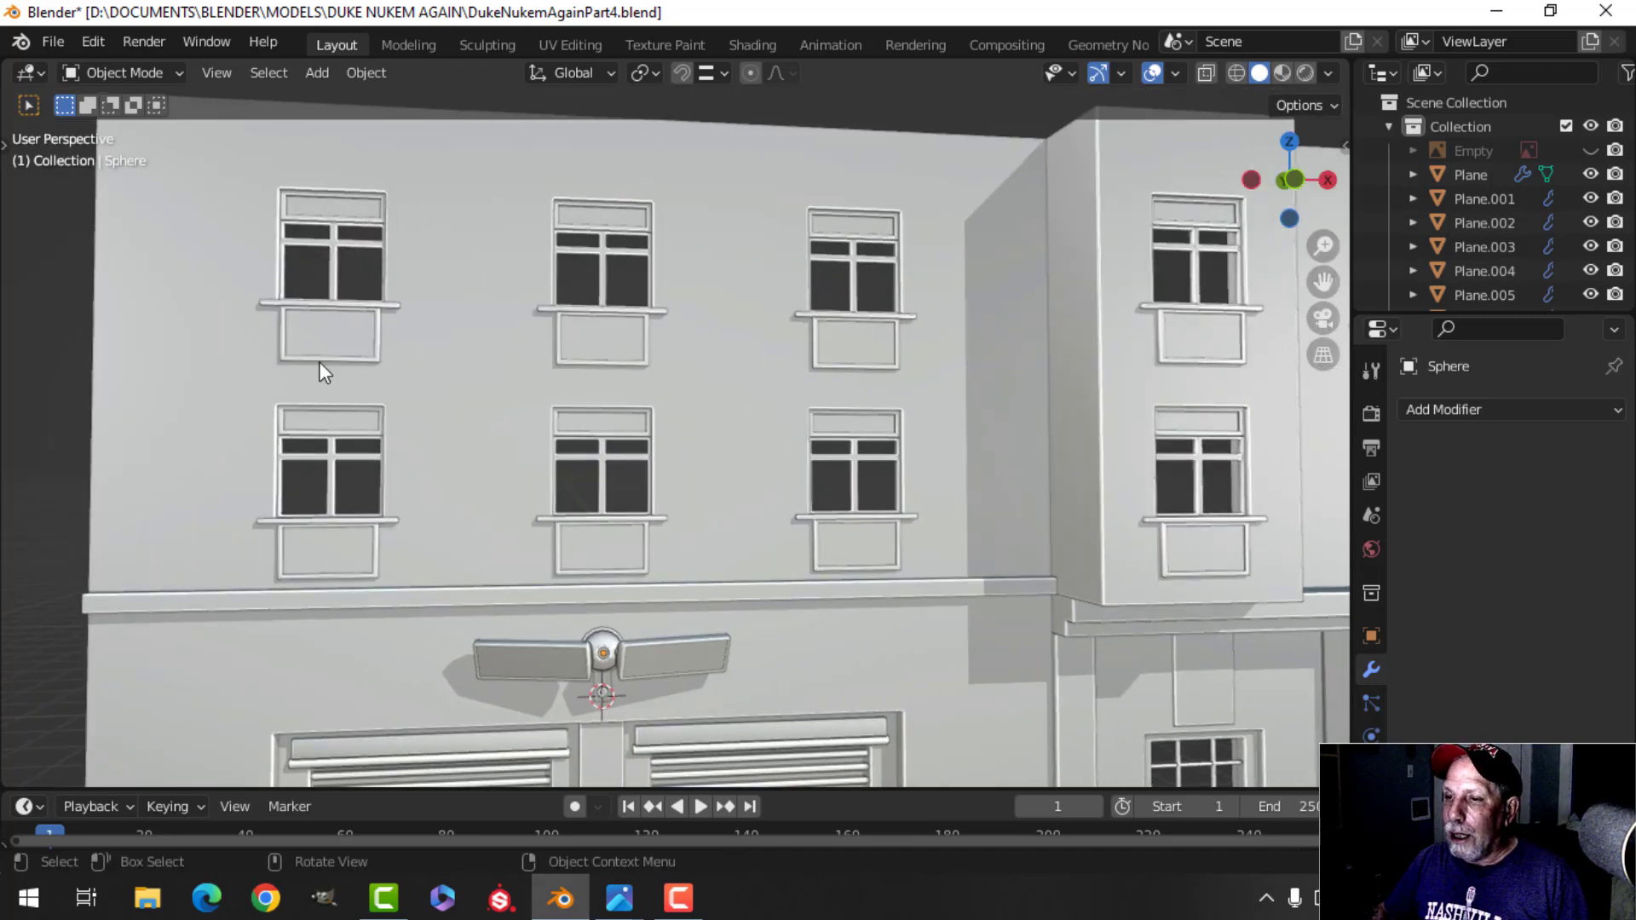
pyautogui.scroll(-3, 375, 384)
pyautogui.keyDown('shift'); pyautogui.moveTo(637, 383); pyautogui.dragTo(479, 386, button='middle'); pyautogui.keyUp('shift')
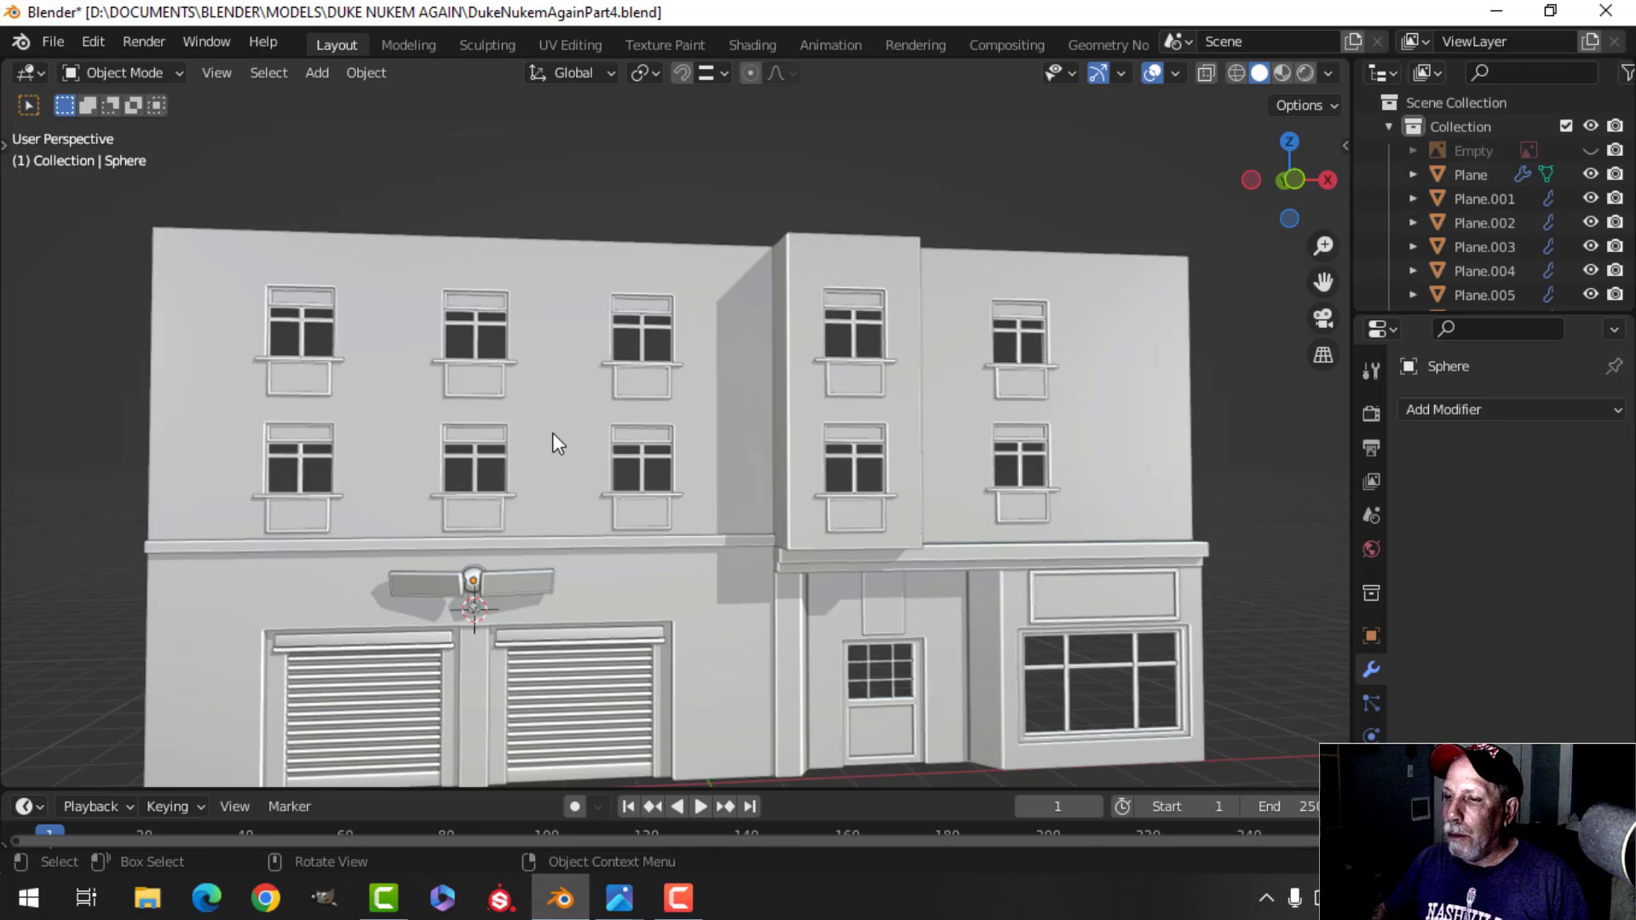
# In the mesh of the lower-row window at the building's left end, duplicate the top frame edge and raise it along Z.
pyautogui.scroll(4, 553, 432)
pyautogui.scroll(1, 391, 463)
pyautogui.keyDown('shift'); pyautogui.moveTo(391, 463); pyautogui.dragTo(537, 442, button='middle'); pyautogui.keyUp('shift')
pyautogui.click(635, 468)
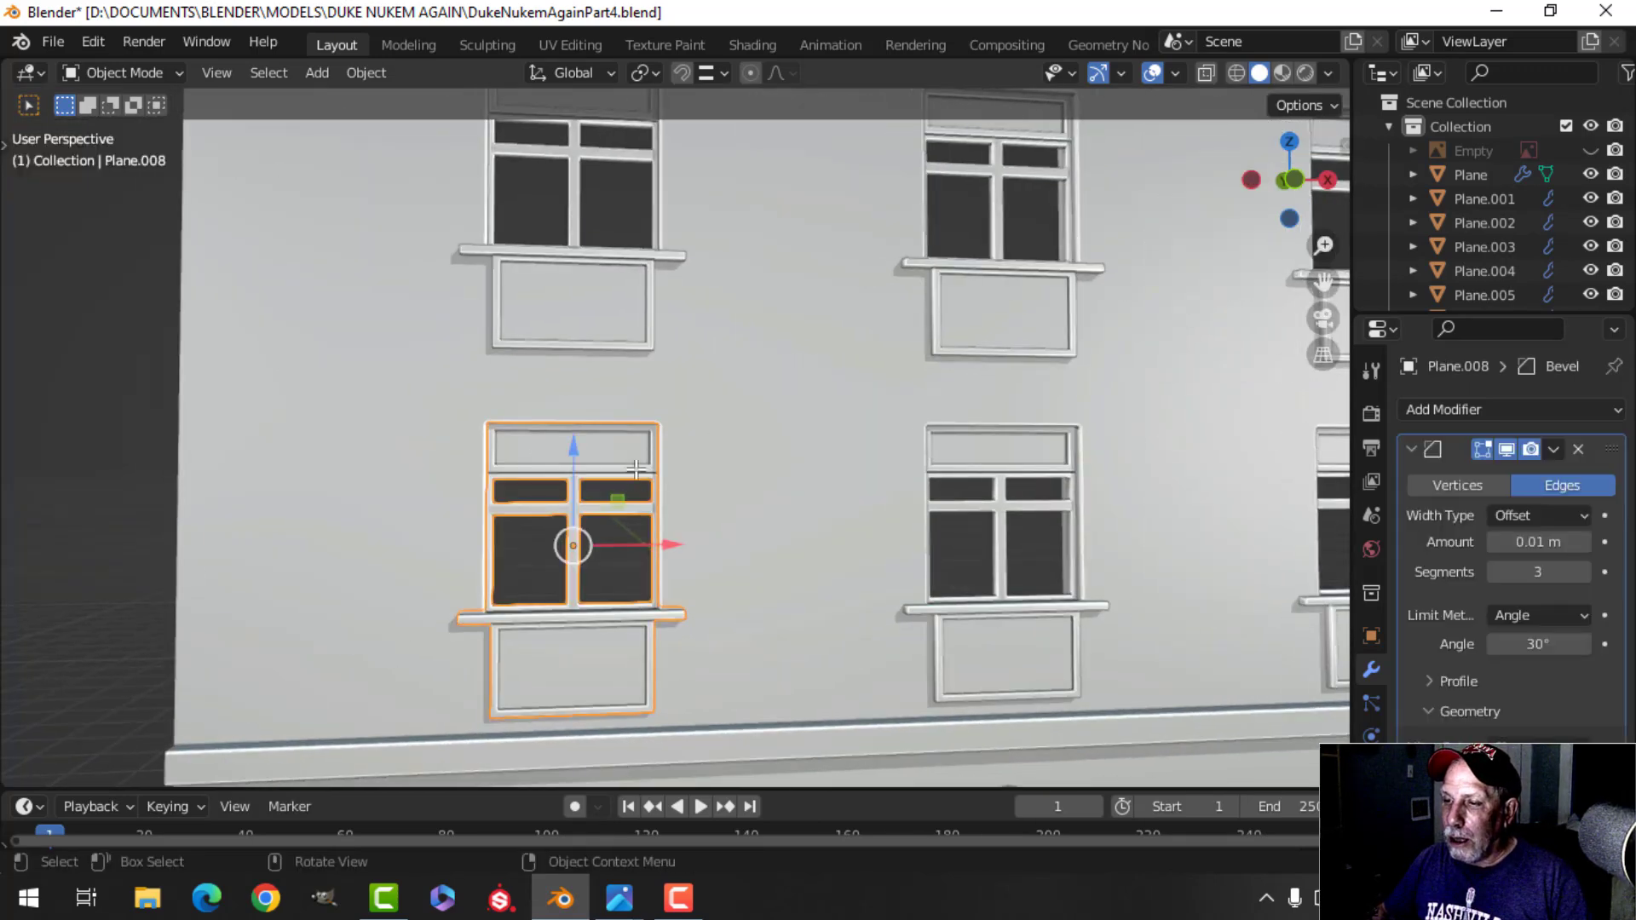
pyautogui.press('Tab')
pyautogui.scroll(5, 596, 460)
pyautogui.press('2')
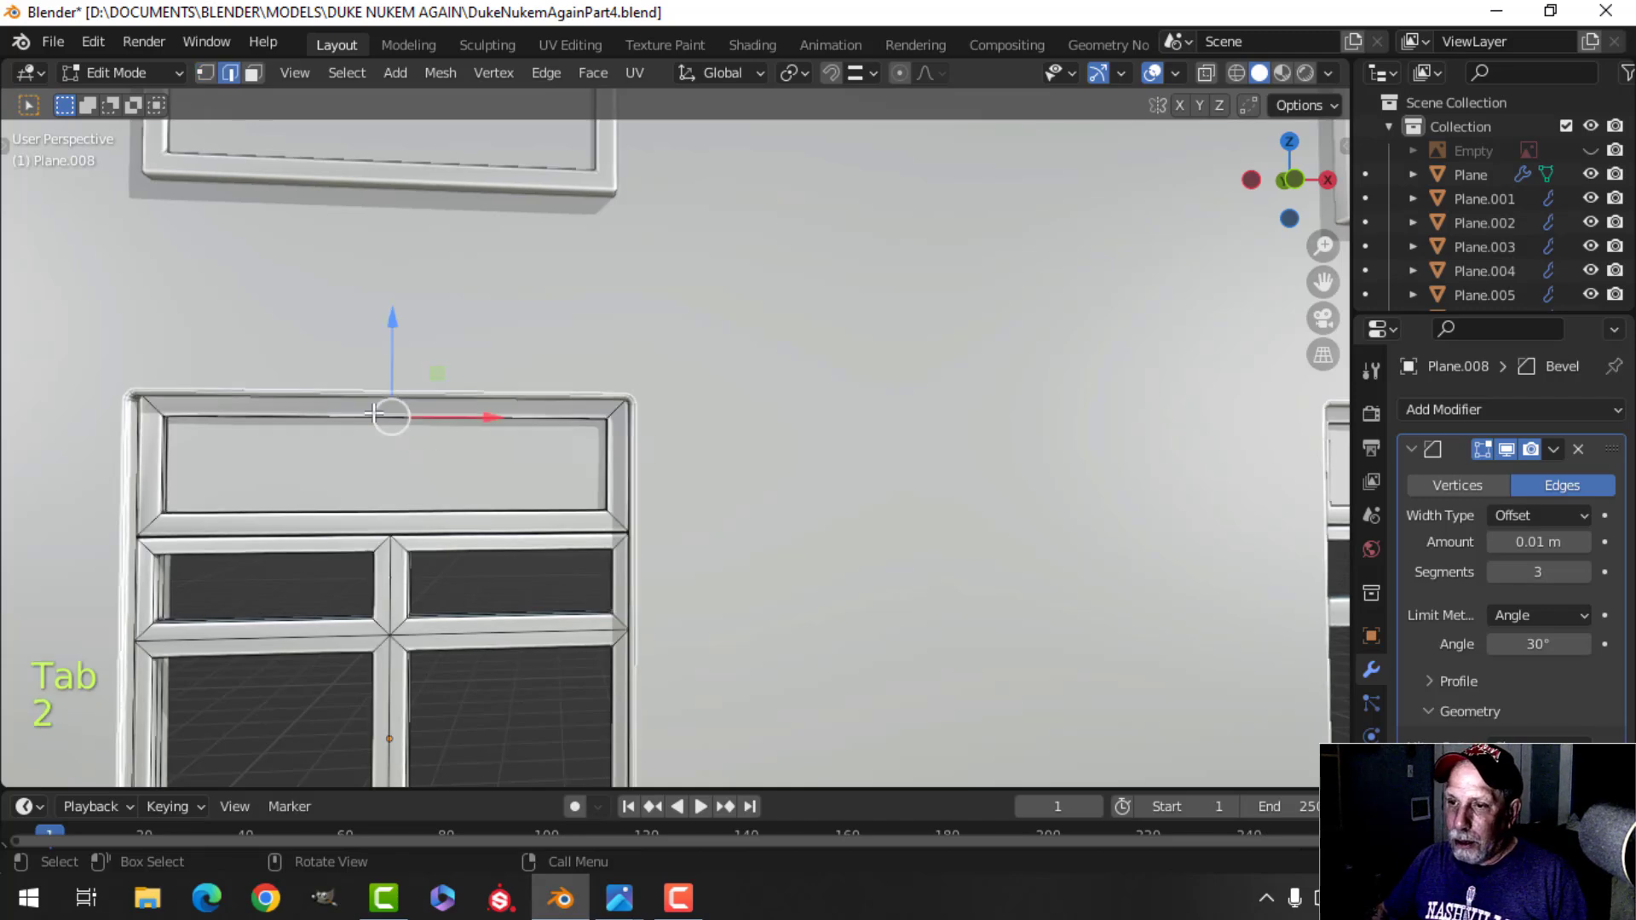
pyautogui.scroll(-4, 373, 413)
pyautogui.keyDown('shift'); pyautogui.moveTo(373, 414); pyautogui.dragTo(530, 421, button='middle'); pyautogui.keyUp('shift')
pyautogui.rightClick(534, 421)
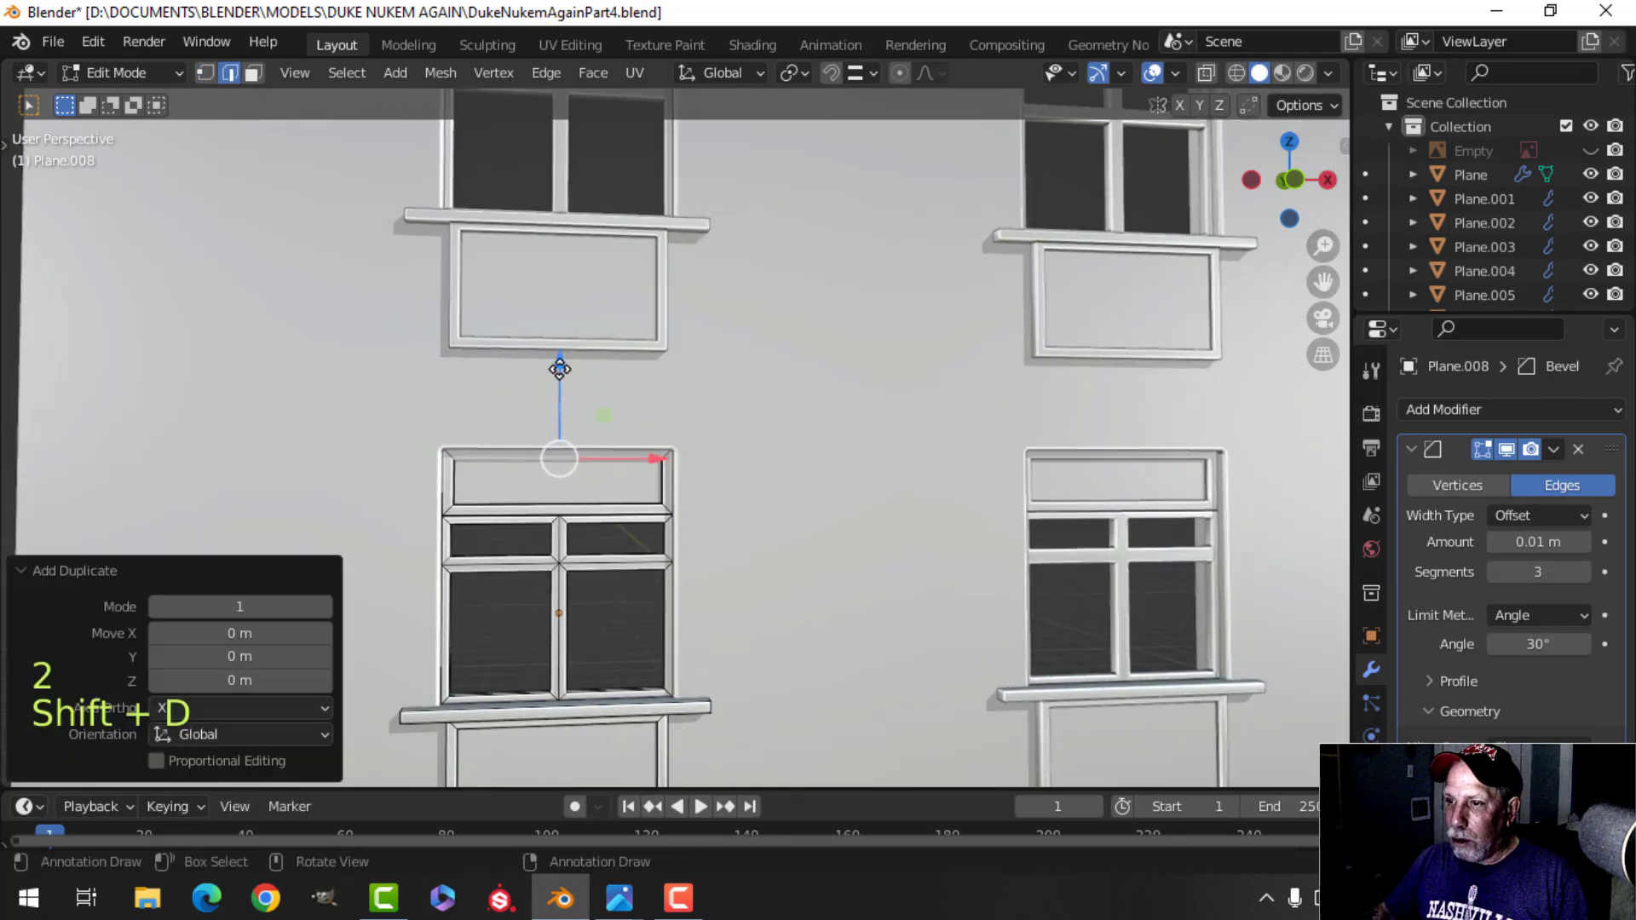
pyautogui.moveTo(559, 368); pyautogui.dragTo(559, 314)
# Move the duplicated edge about -0.214 m along Y and separate it from the window into its own object.
pyautogui.moveTo(530, 465); pyautogui.dragTo(646, 494, button='middle')
pyautogui.moveTo(971, 517); pyautogui.dragTo(1025, 527)
pyautogui.moveTo(1024, 526); pyautogui.dragTo(843, 529, button='middle')
pyautogui.press('KP_1')
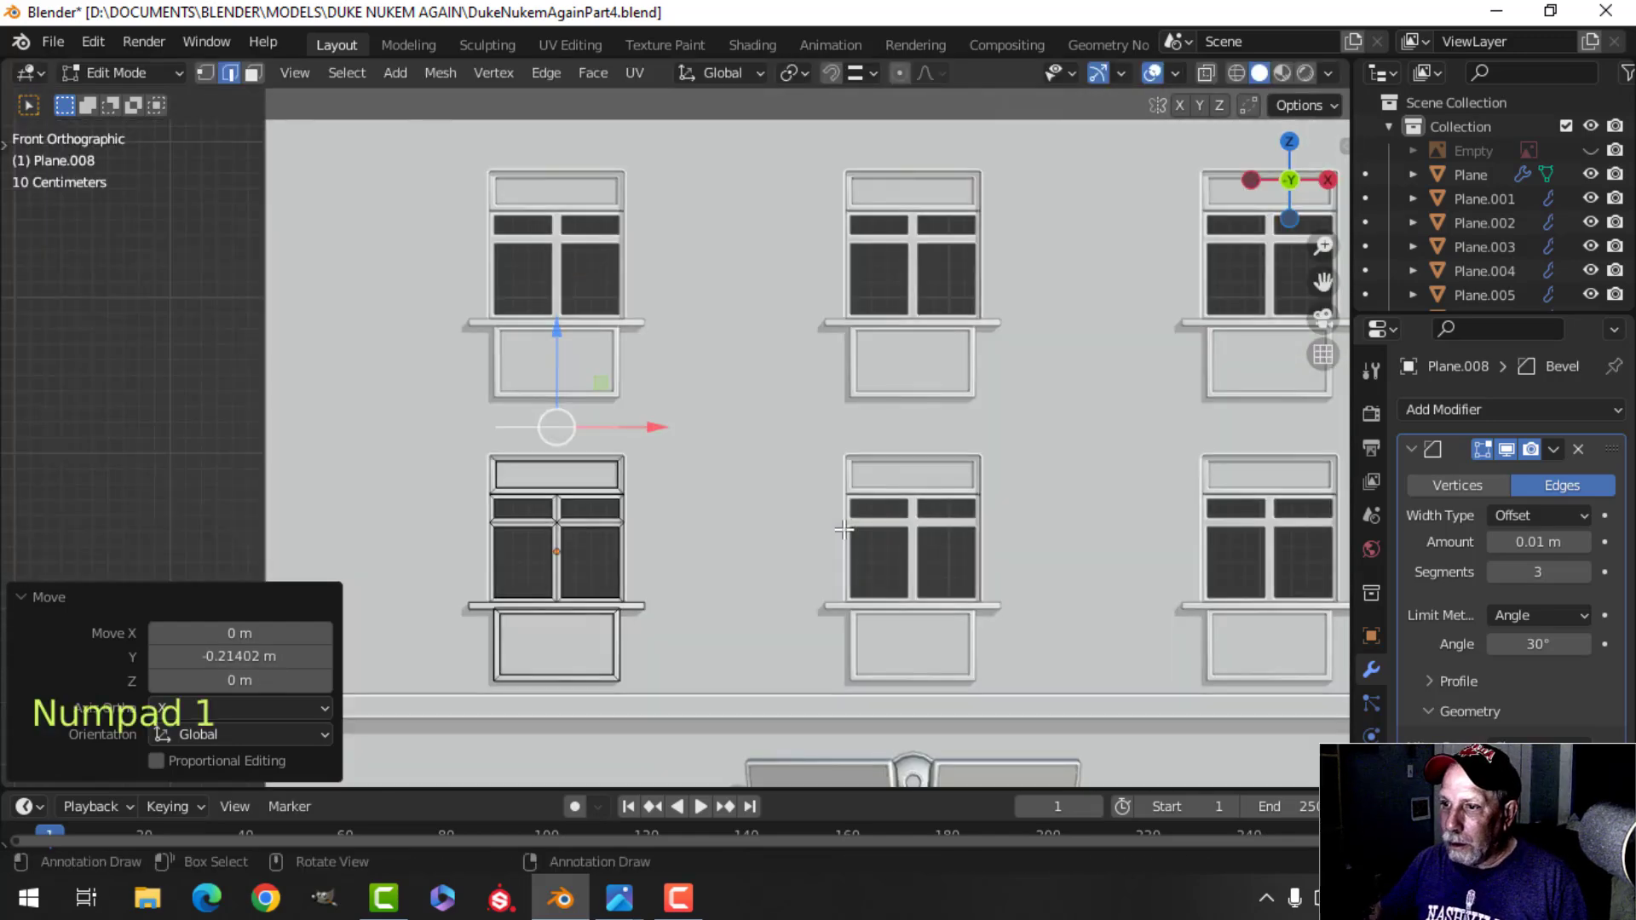
pyautogui.press('p')
pyautogui.click(844, 529)
pyautogui.press('Tab')
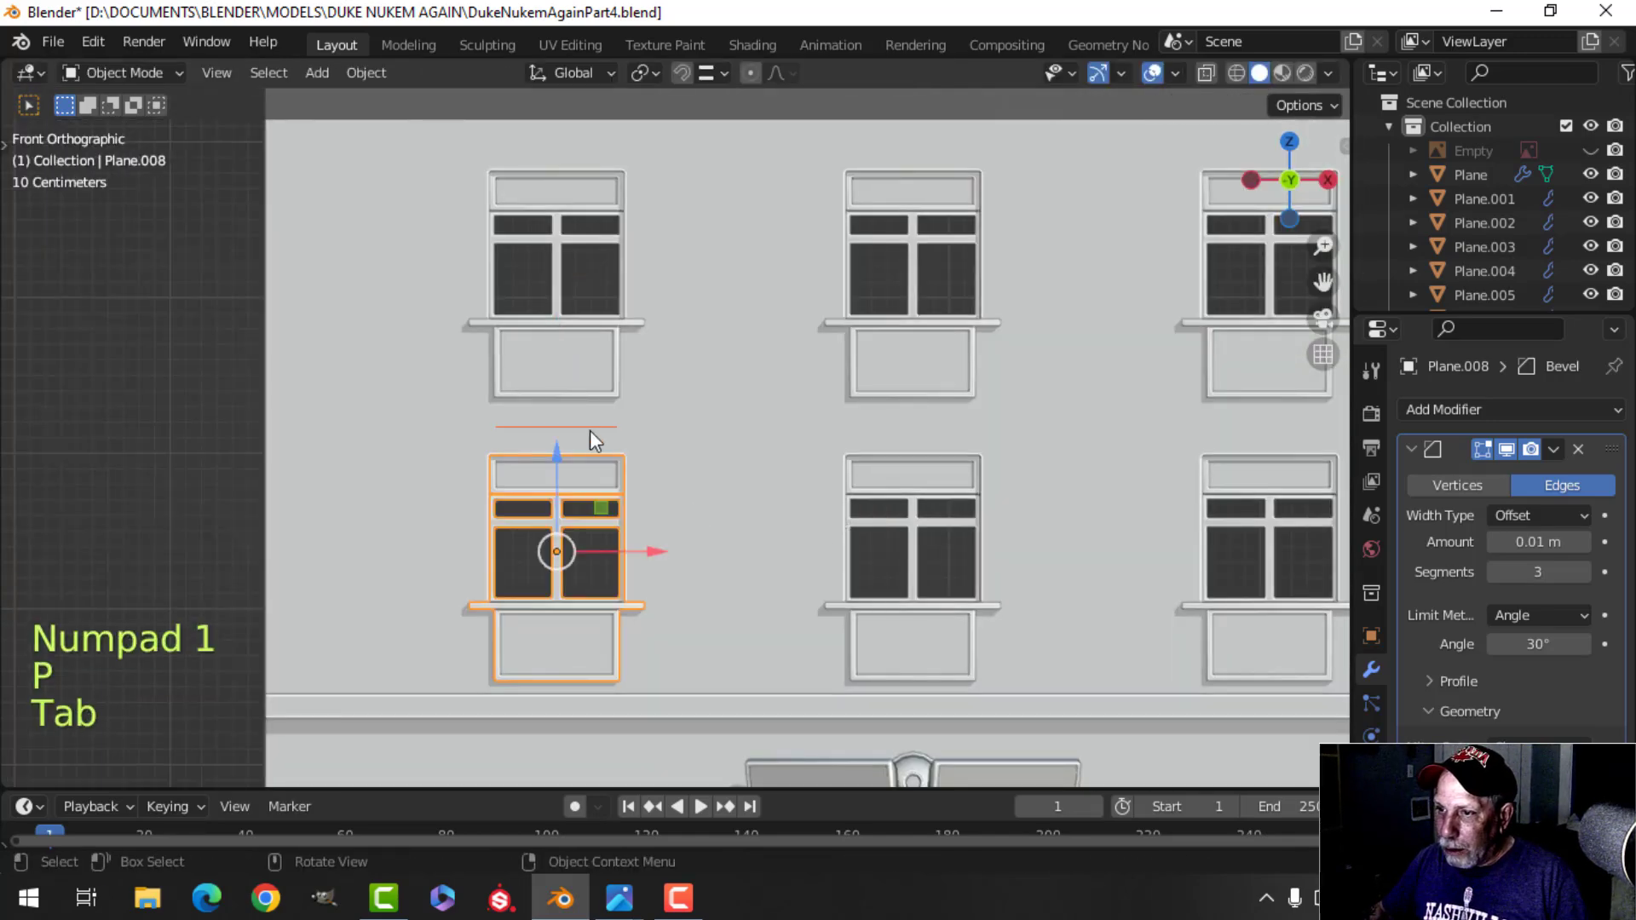
# Lower the separated edge along Z to just above the window frame and scale it to nearly the frame's width, checking courtyard.jpg.
pyautogui.press('Tab')
pyautogui.scroll(4, 640, 468)
pyautogui.press('a')
pyautogui.keyDown('shift'); pyautogui.moveTo(562, 541); pyautogui.dragTo(606, 538, button='middle'); pyautogui.keyUp('shift')
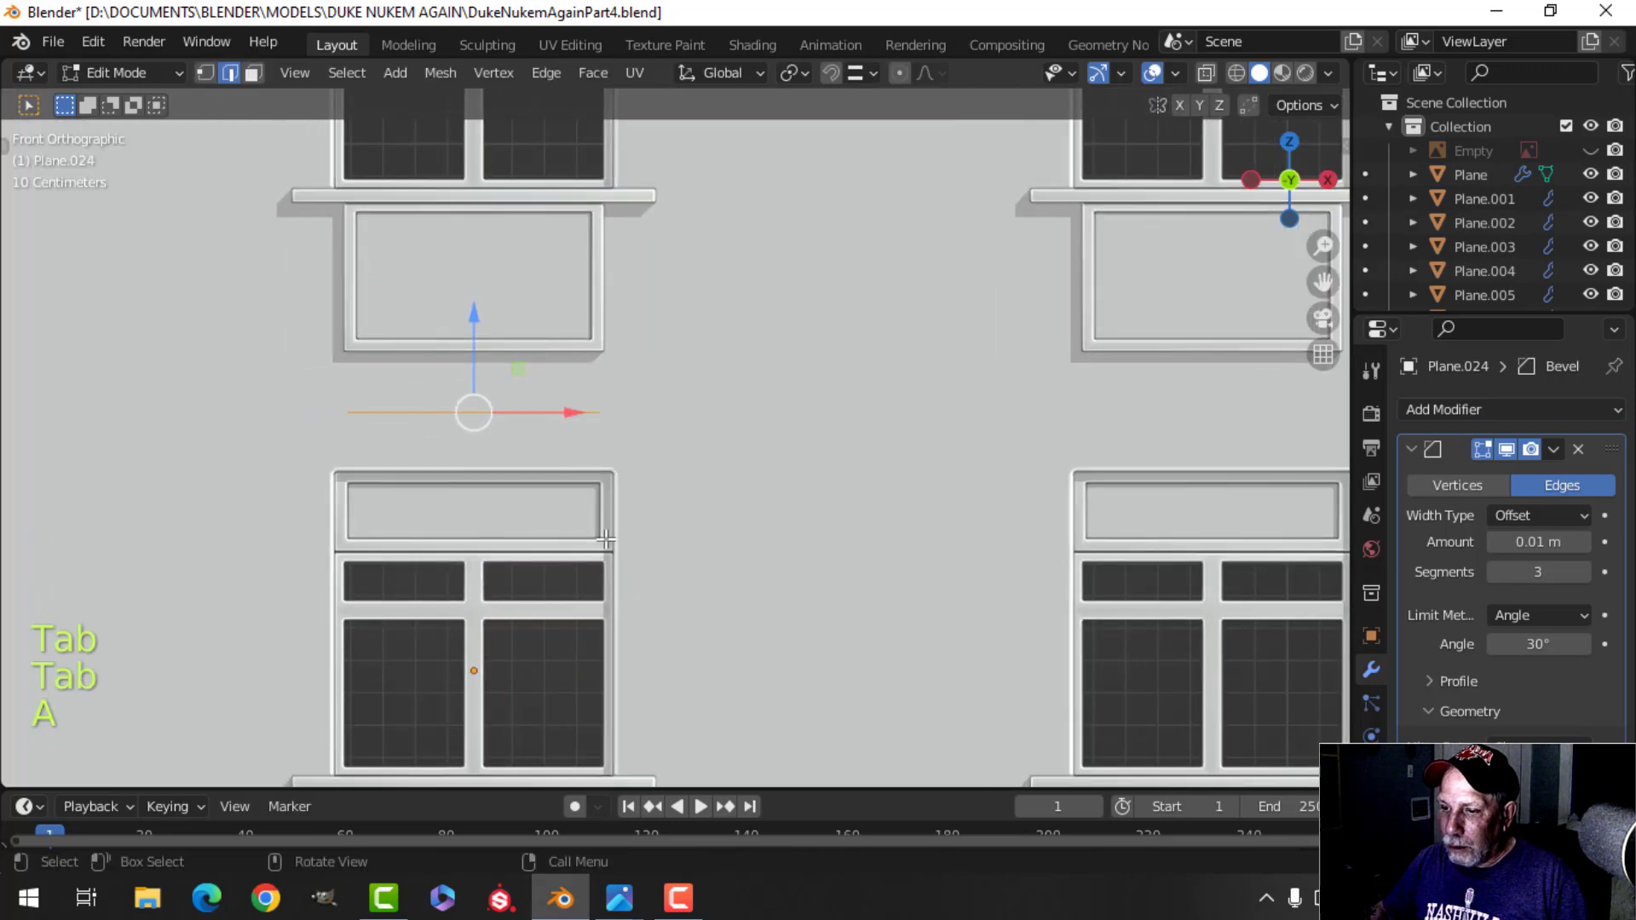
pyautogui.click(622, 899)
pyautogui.click(613, 770)
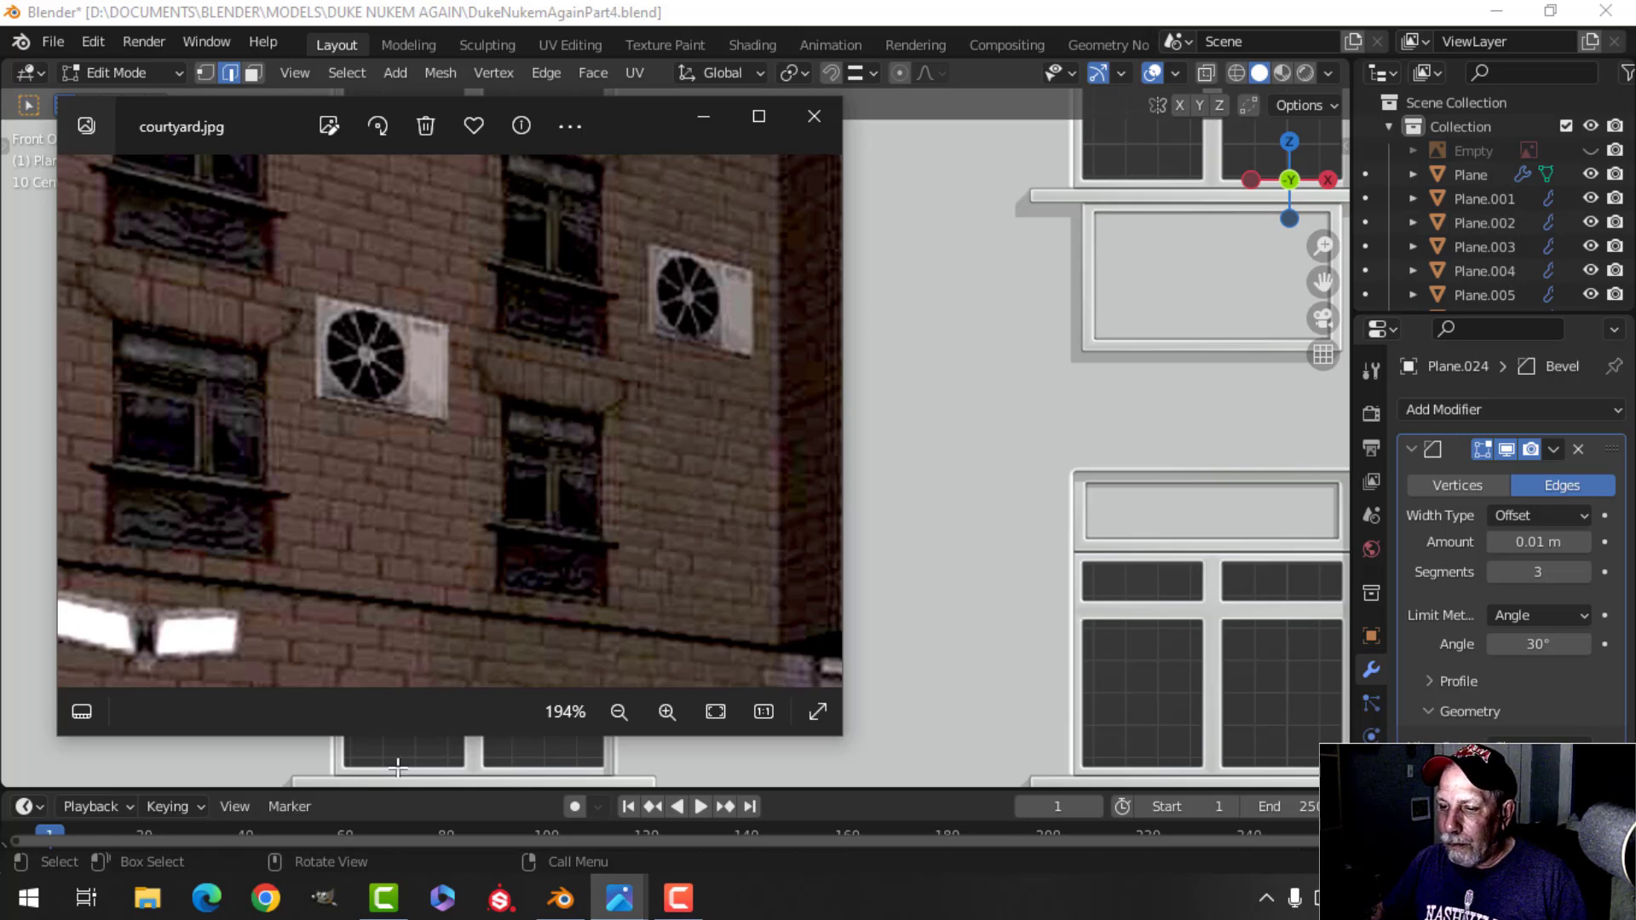
pyautogui.click(560, 900)
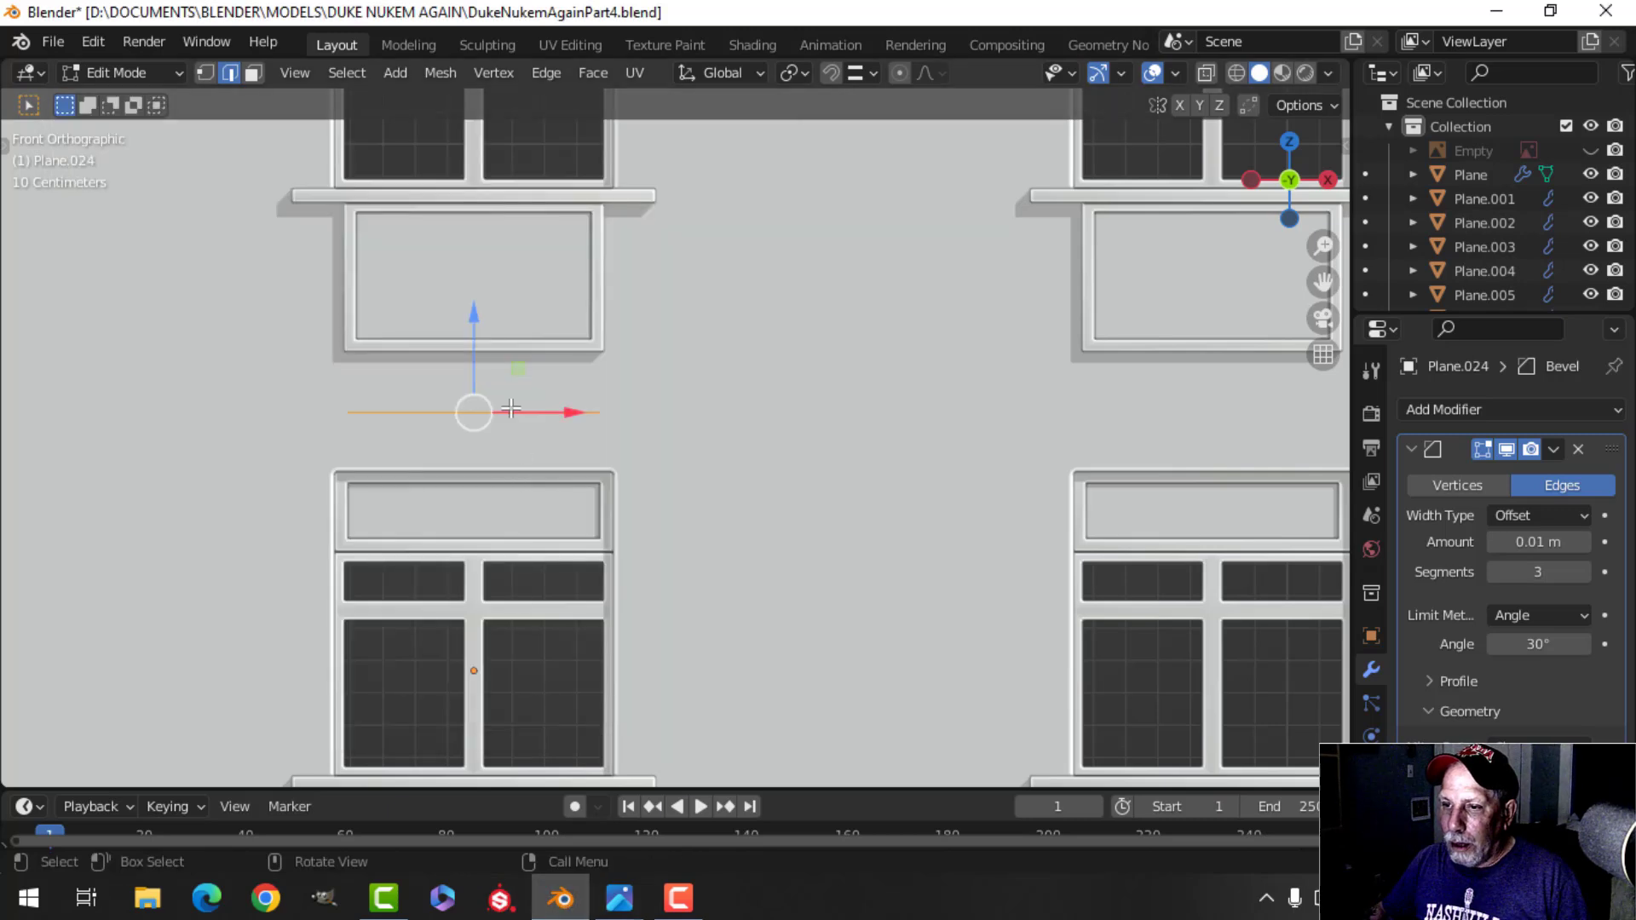
pyautogui.press('s')
pyautogui.click(622, 457)
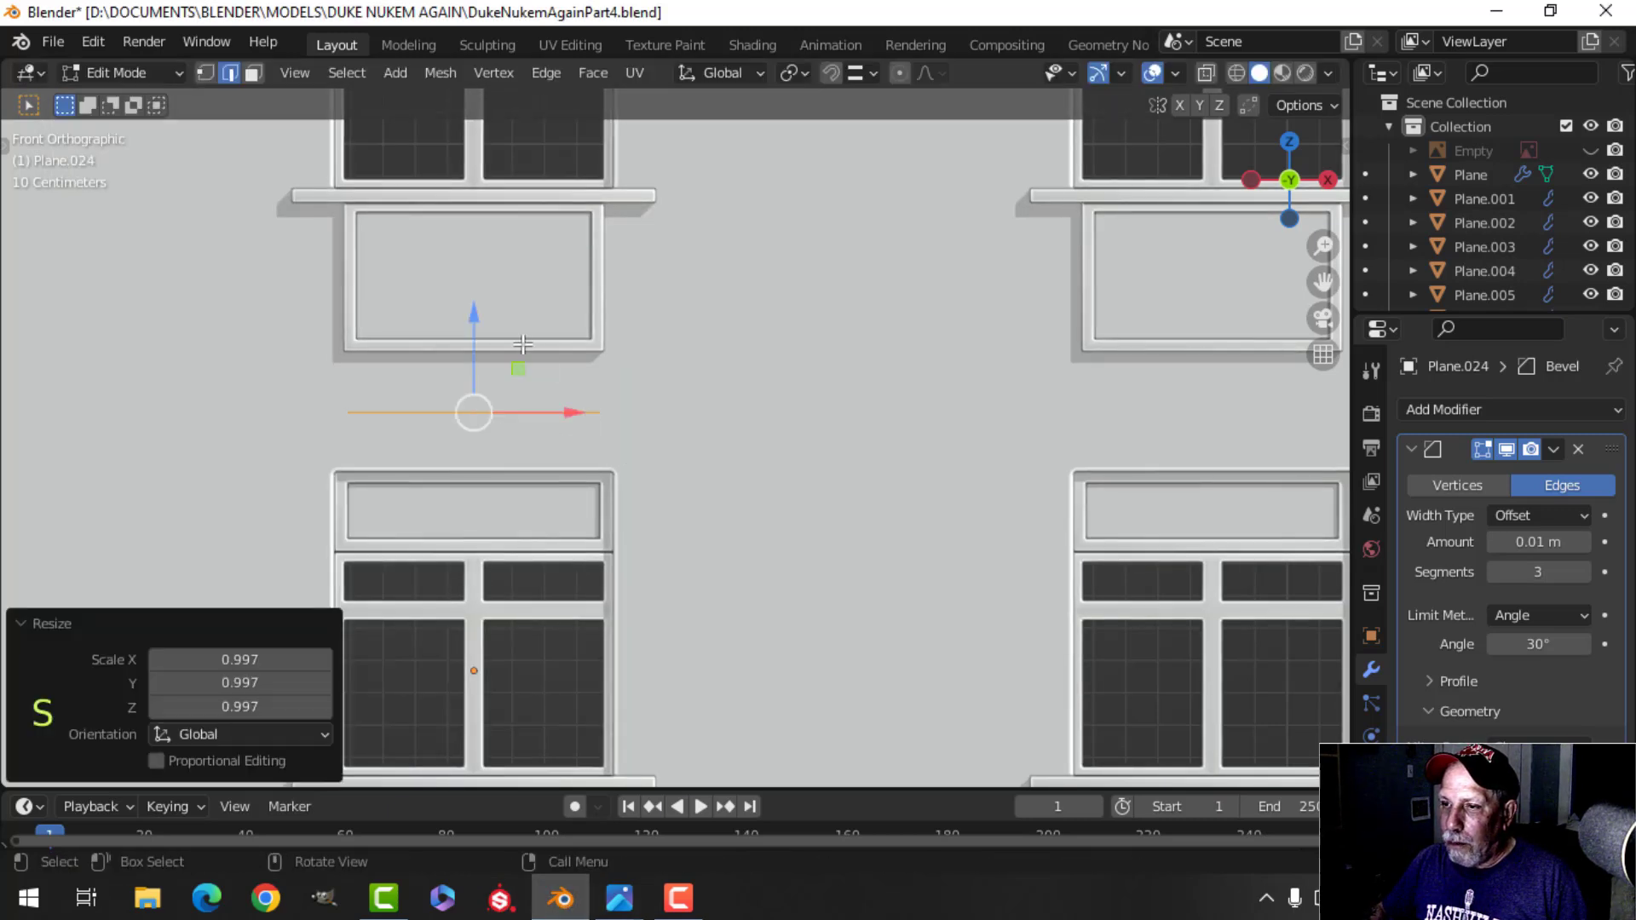
pyautogui.moveTo(474, 324); pyautogui.dragTo(471, 383)
pyautogui.press('s')
pyautogui.click(601, 410)
# Extrude the edge up about 0.13 m along Z and scale the new top edge by 1.153 to flare the lintel.
pyautogui.press('e')
pyautogui.click(473, 334)
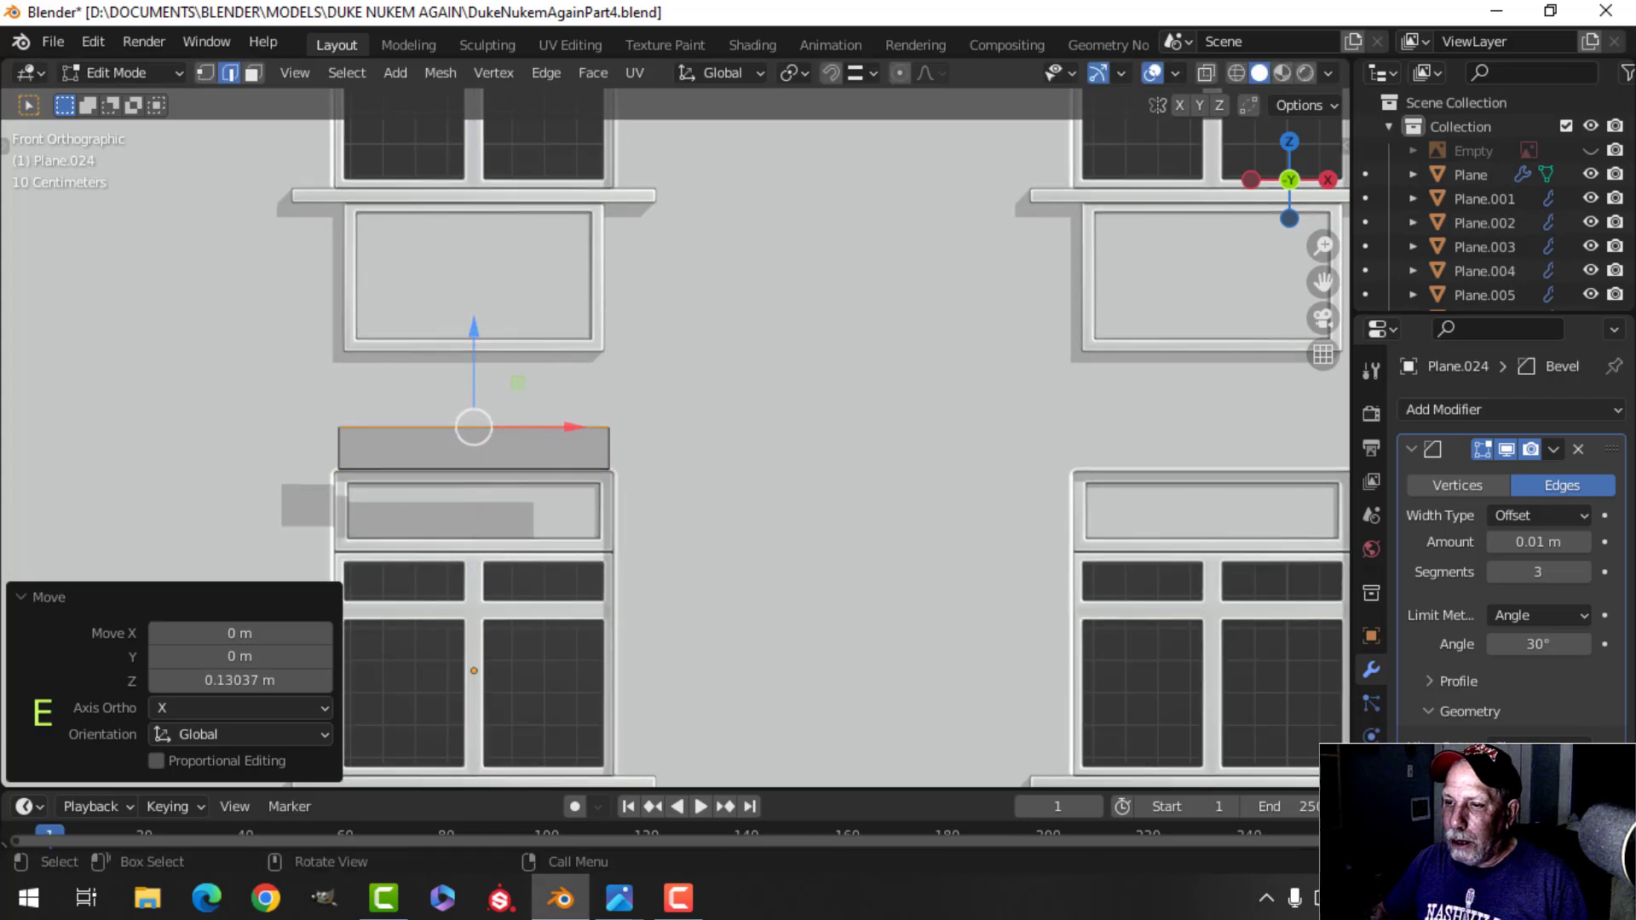
pyautogui.press('s')
pyautogui.click(578, 378)
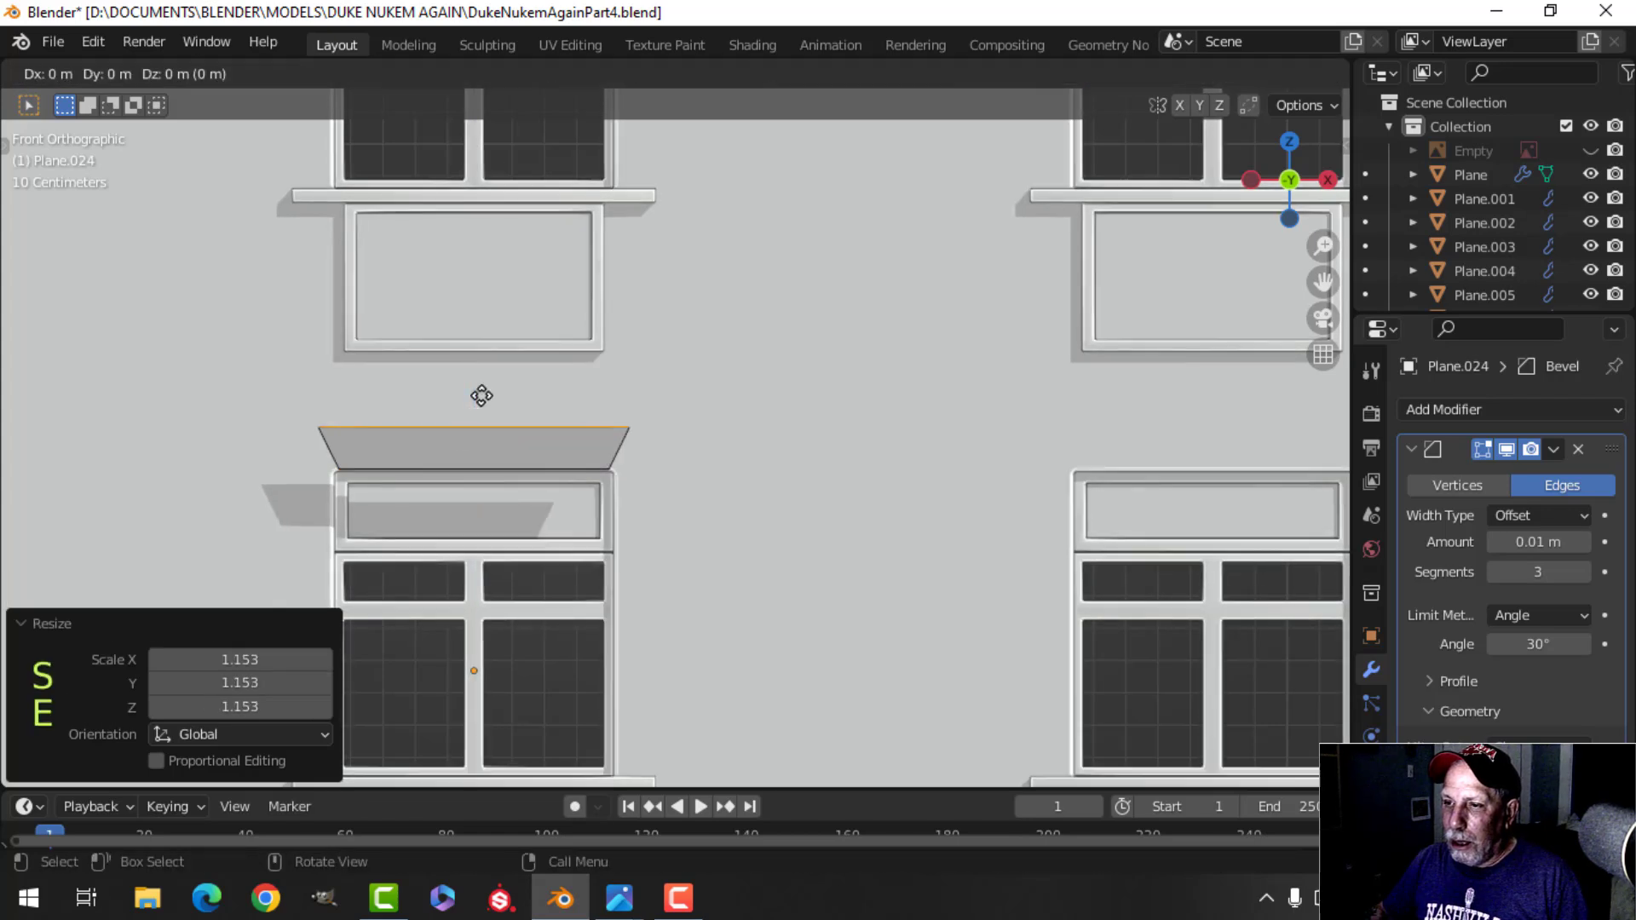
# Extrude the lintel's top edge up about 0.067 m along Z and compare the profile with courtyard.jpg.
pyautogui.press('e')
pyautogui.rightClick(476, 400)
pyautogui.moveTo(477, 346); pyautogui.dragTo(475, 317)
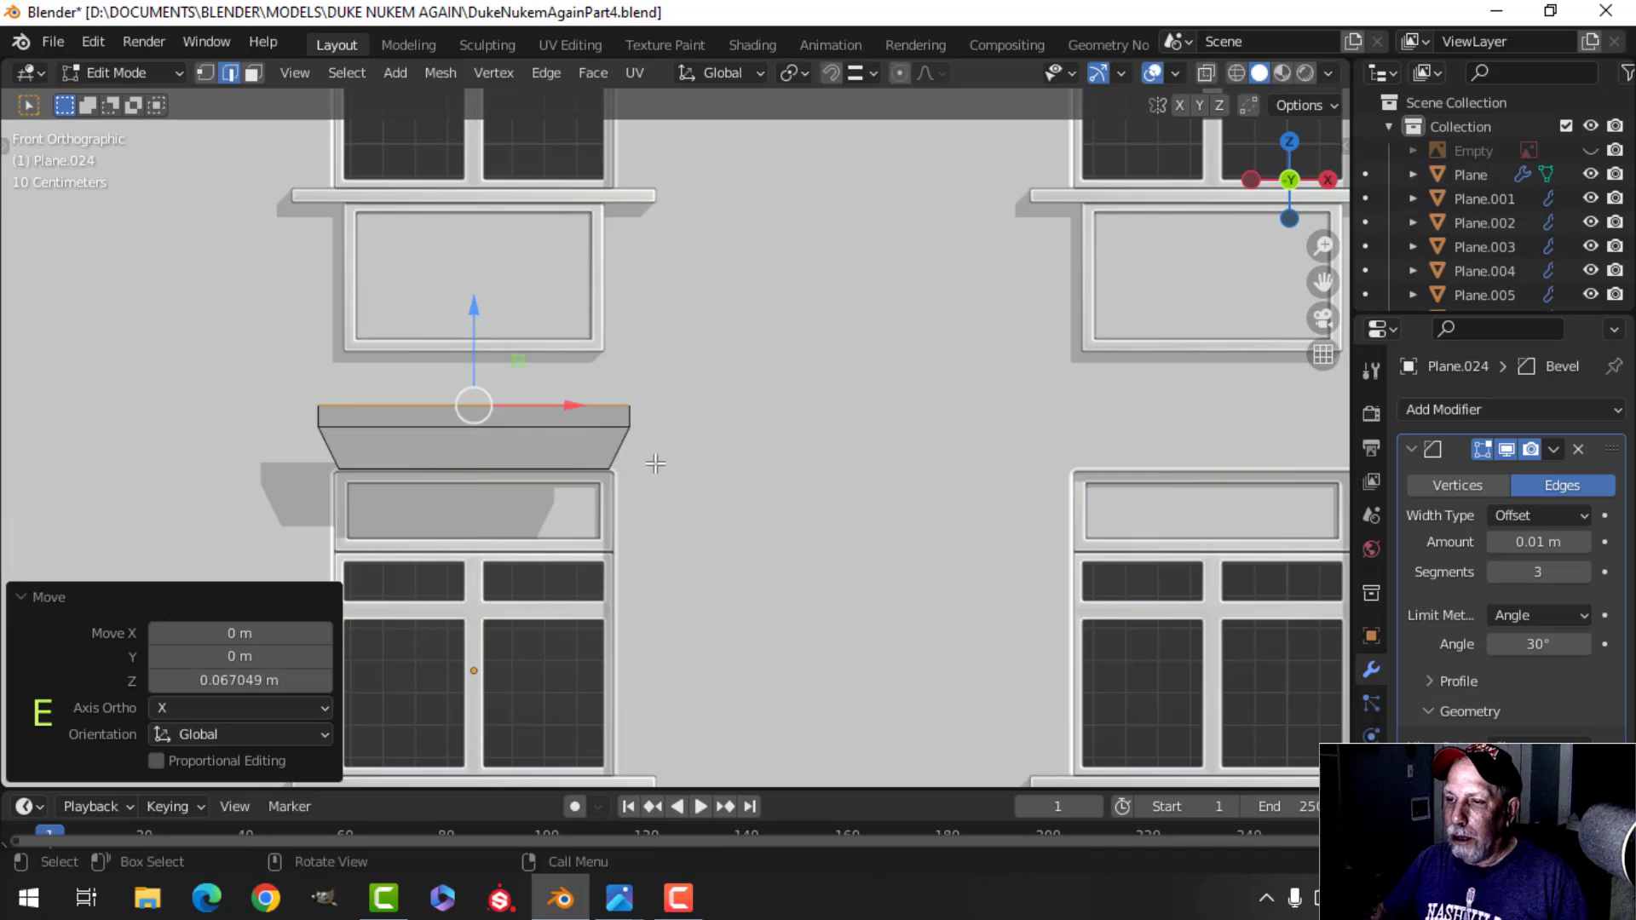
pyautogui.scroll(-1, 638, 485)
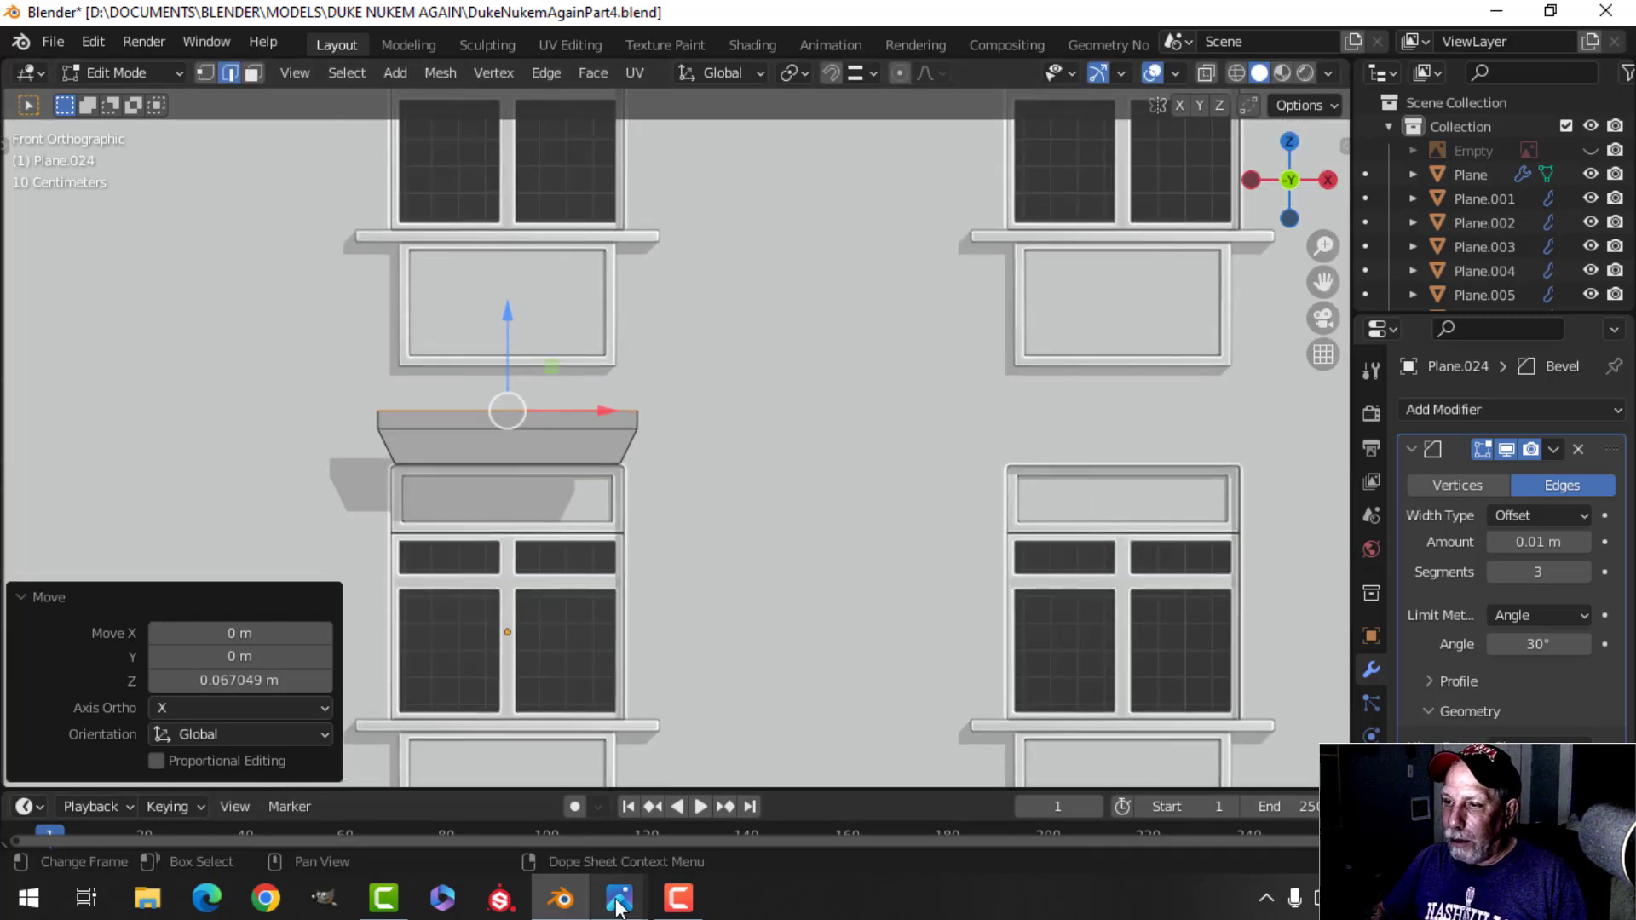
pyautogui.moveTo(619, 906)
pyautogui.click(630, 739)
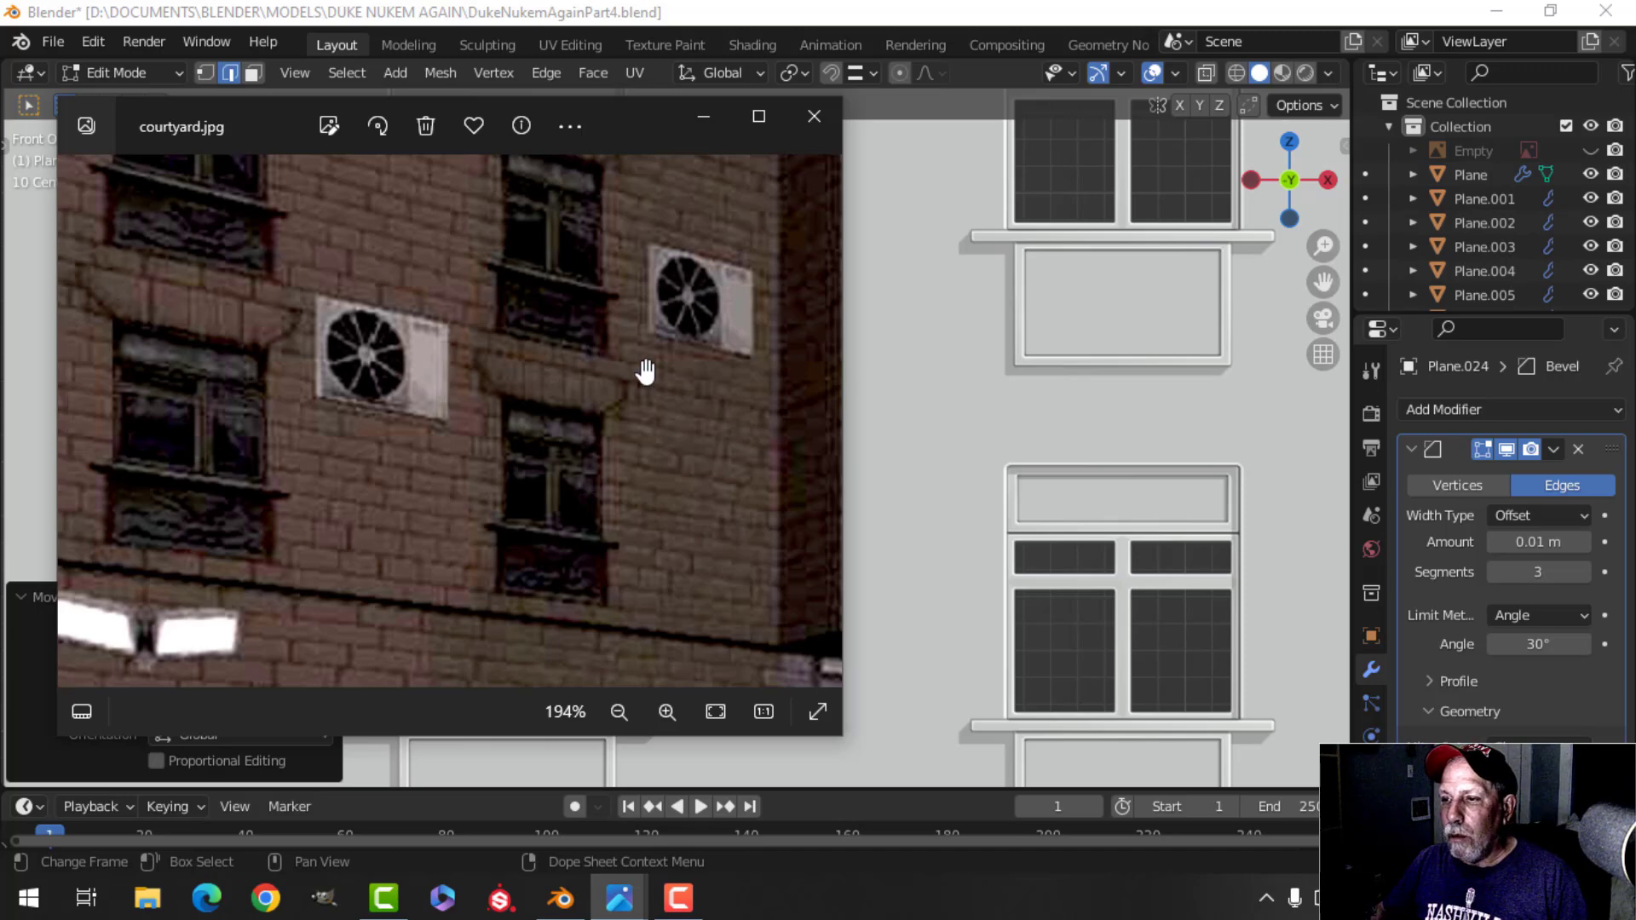
pyautogui.click(619, 902)
# Extrude the whole lintel profile about 0.05 m along its normal, delete the extruded end faces and select the entire mesh.
pyautogui.moveTo(521, 502); pyautogui.dragTo(826, 542, button='middle')
pyautogui.scroll(-2, 555, 508)
pyautogui.press('a')
pyautogui.press('e')
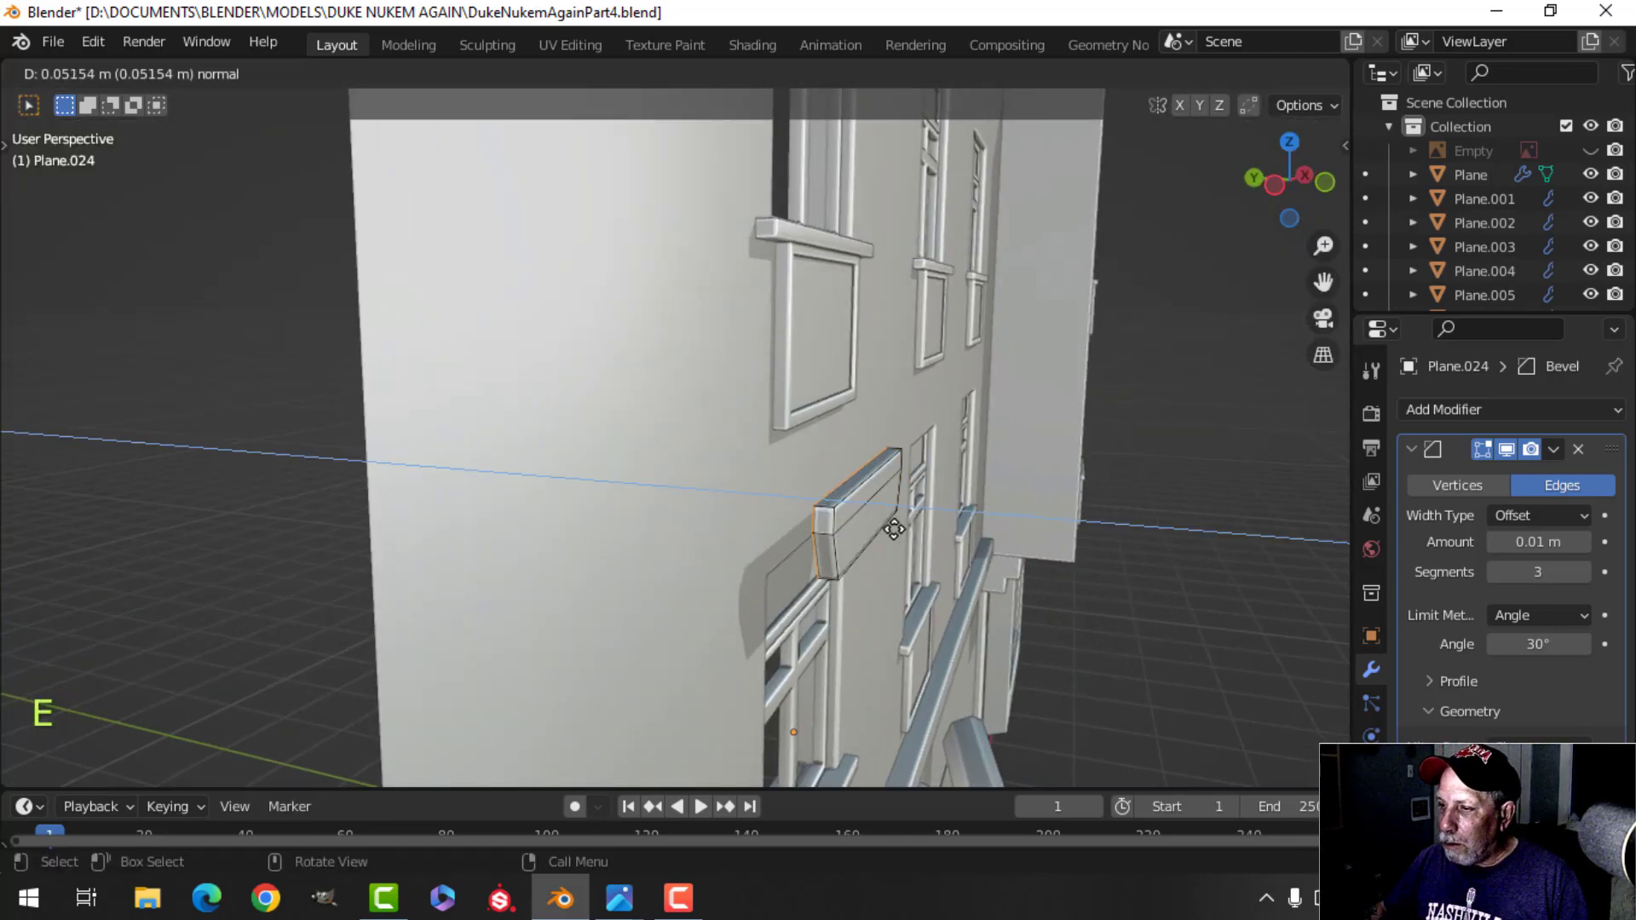
pyautogui.click(893, 529)
pyautogui.press('x')
pyautogui.click(892, 530)
pyautogui.press('a')
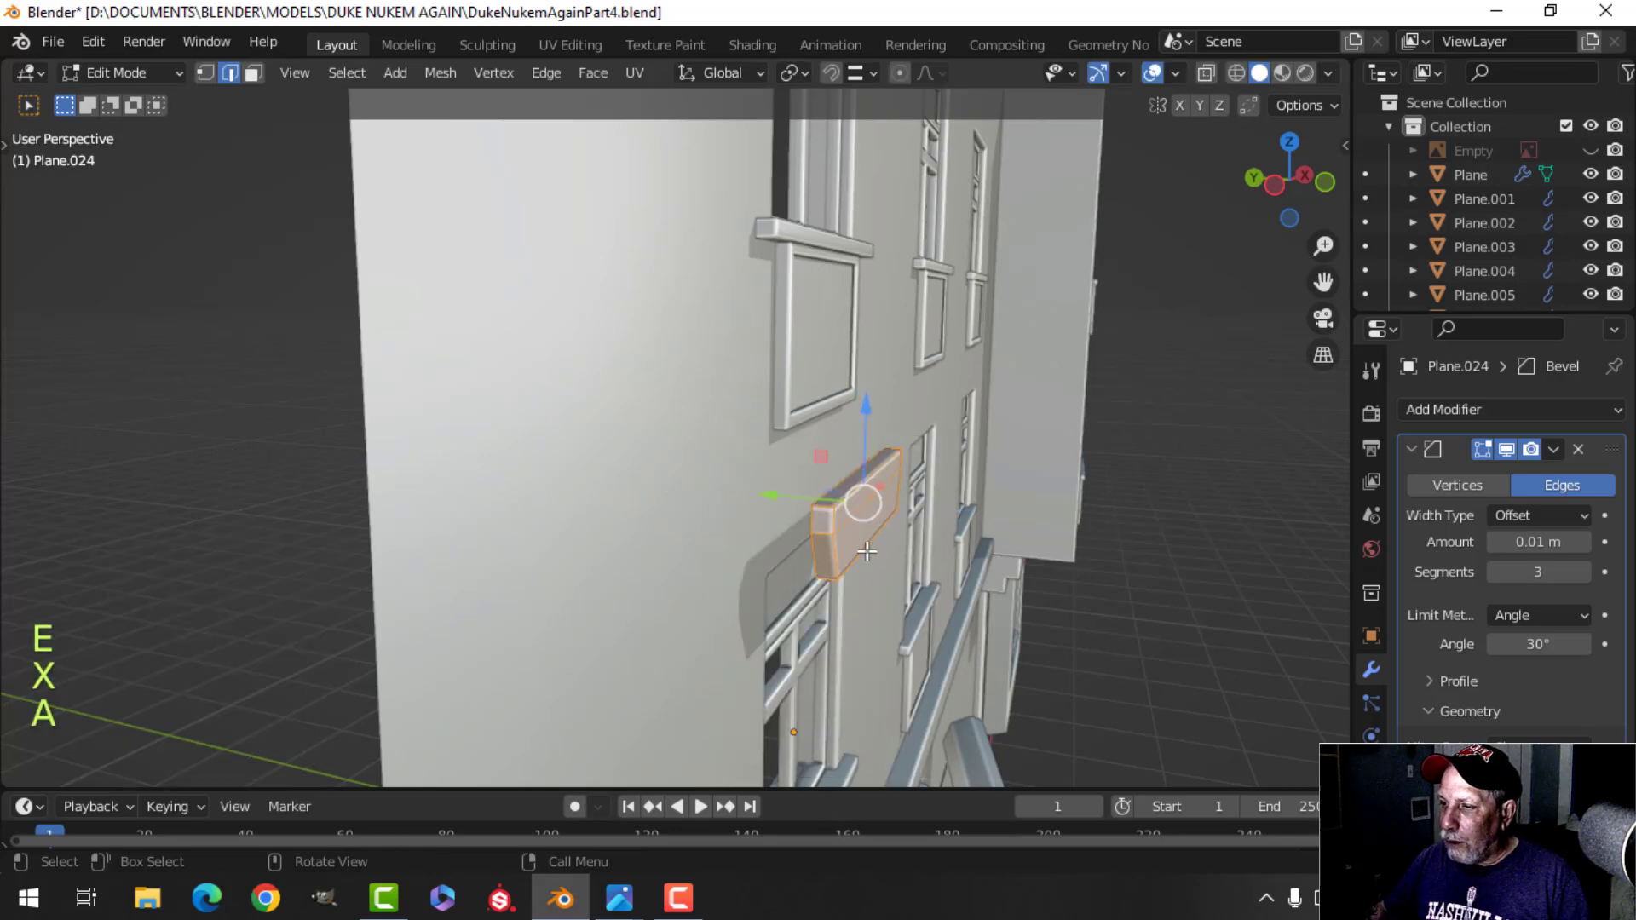
# Move the whole lintel about 0.14 m along Y toward the wall and compare it with courtyard.jpg.
pyautogui.moveTo(777, 503); pyautogui.dragTo(735, 503)
pyautogui.moveTo(878, 519); pyautogui.dragTo(631, 478, button='middle')
pyautogui.keyDown('shift'); pyautogui.moveTo(409, 460); pyautogui.dragTo(651, 390, button='middle'); pyautogui.keyUp('shift')
pyautogui.scroll(3, 632, 497)
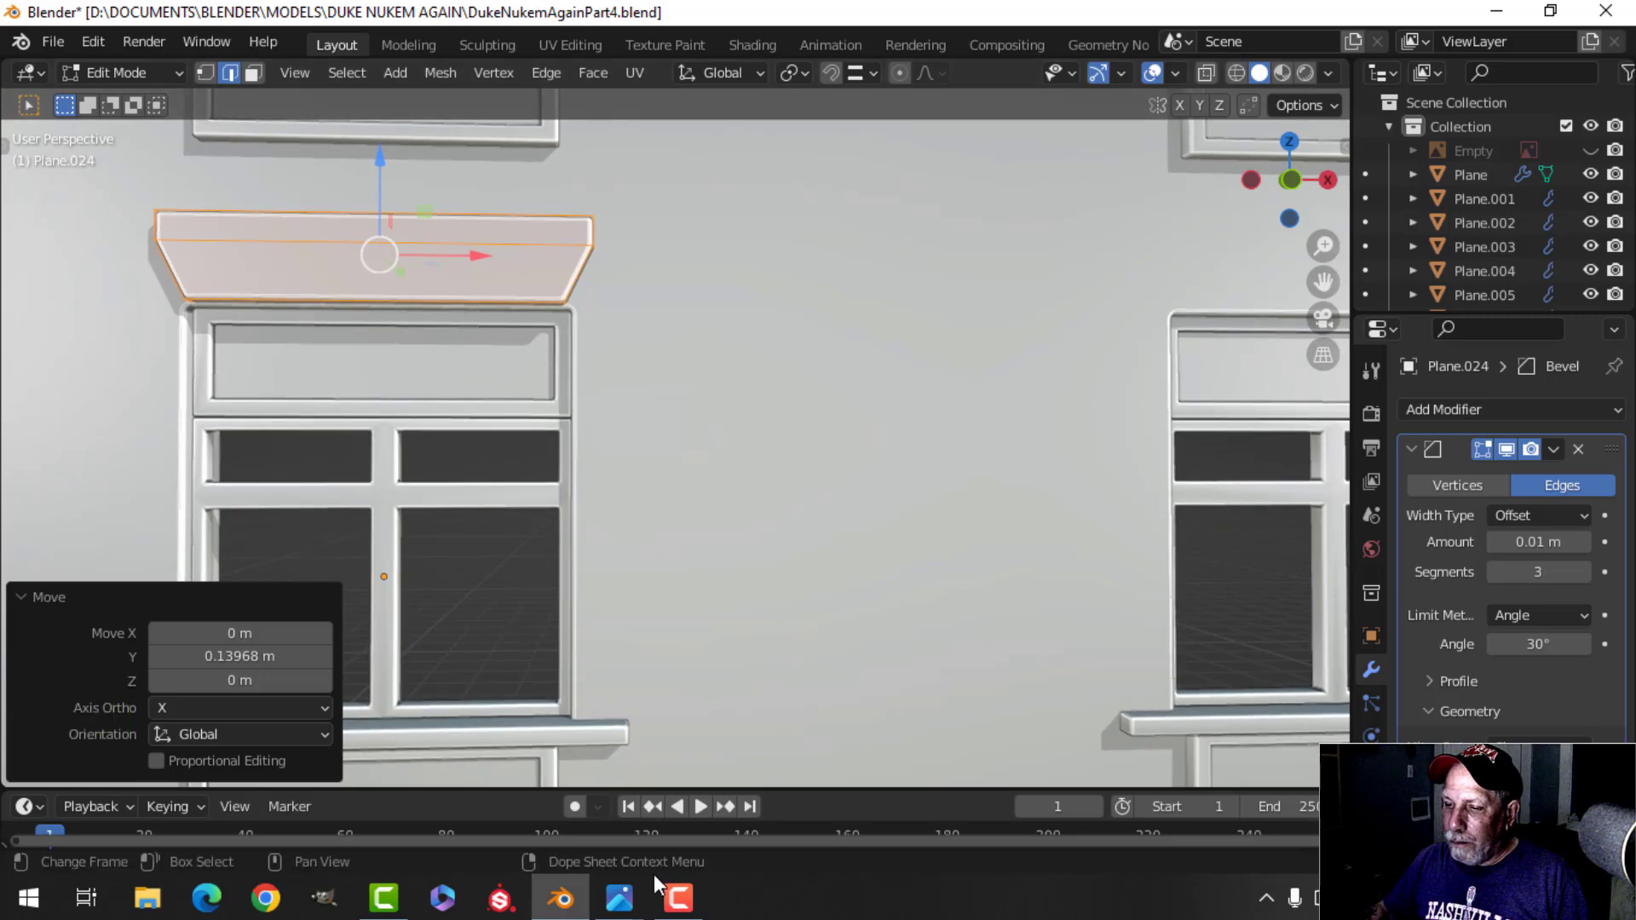
pyautogui.moveTo(619, 898)
pyautogui.click(621, 744)
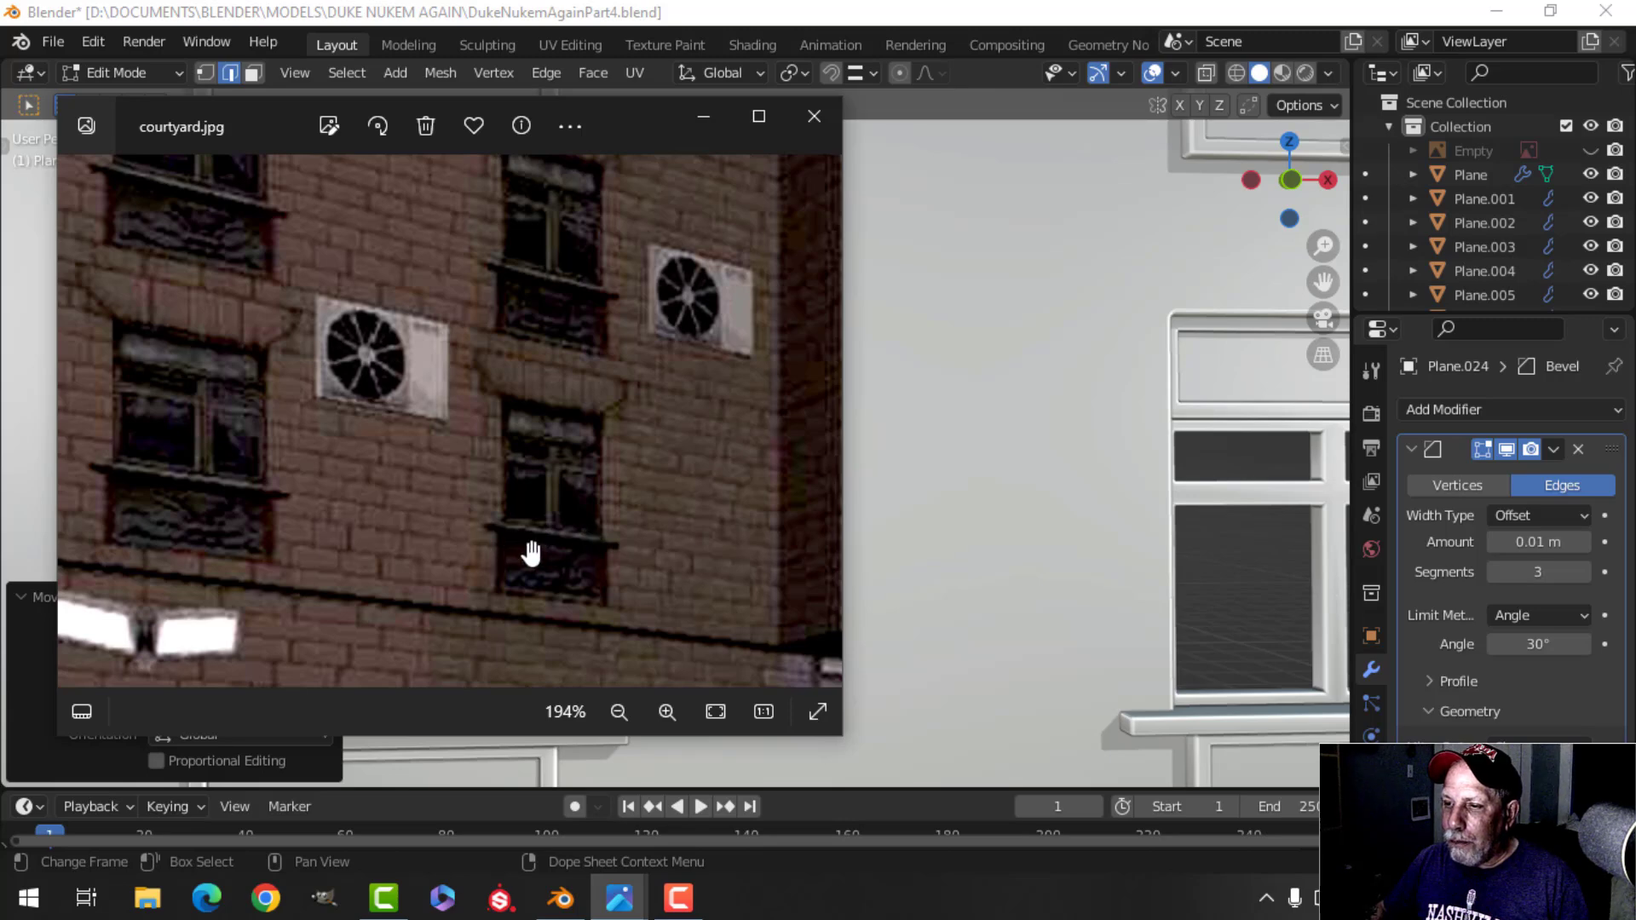
pyautogui.click(560, 897)
pyautogui.moveTo(628, 566); pyautogui.dragTo(774, 588, button='middle')
pyautogui.press('KP_Decimal')
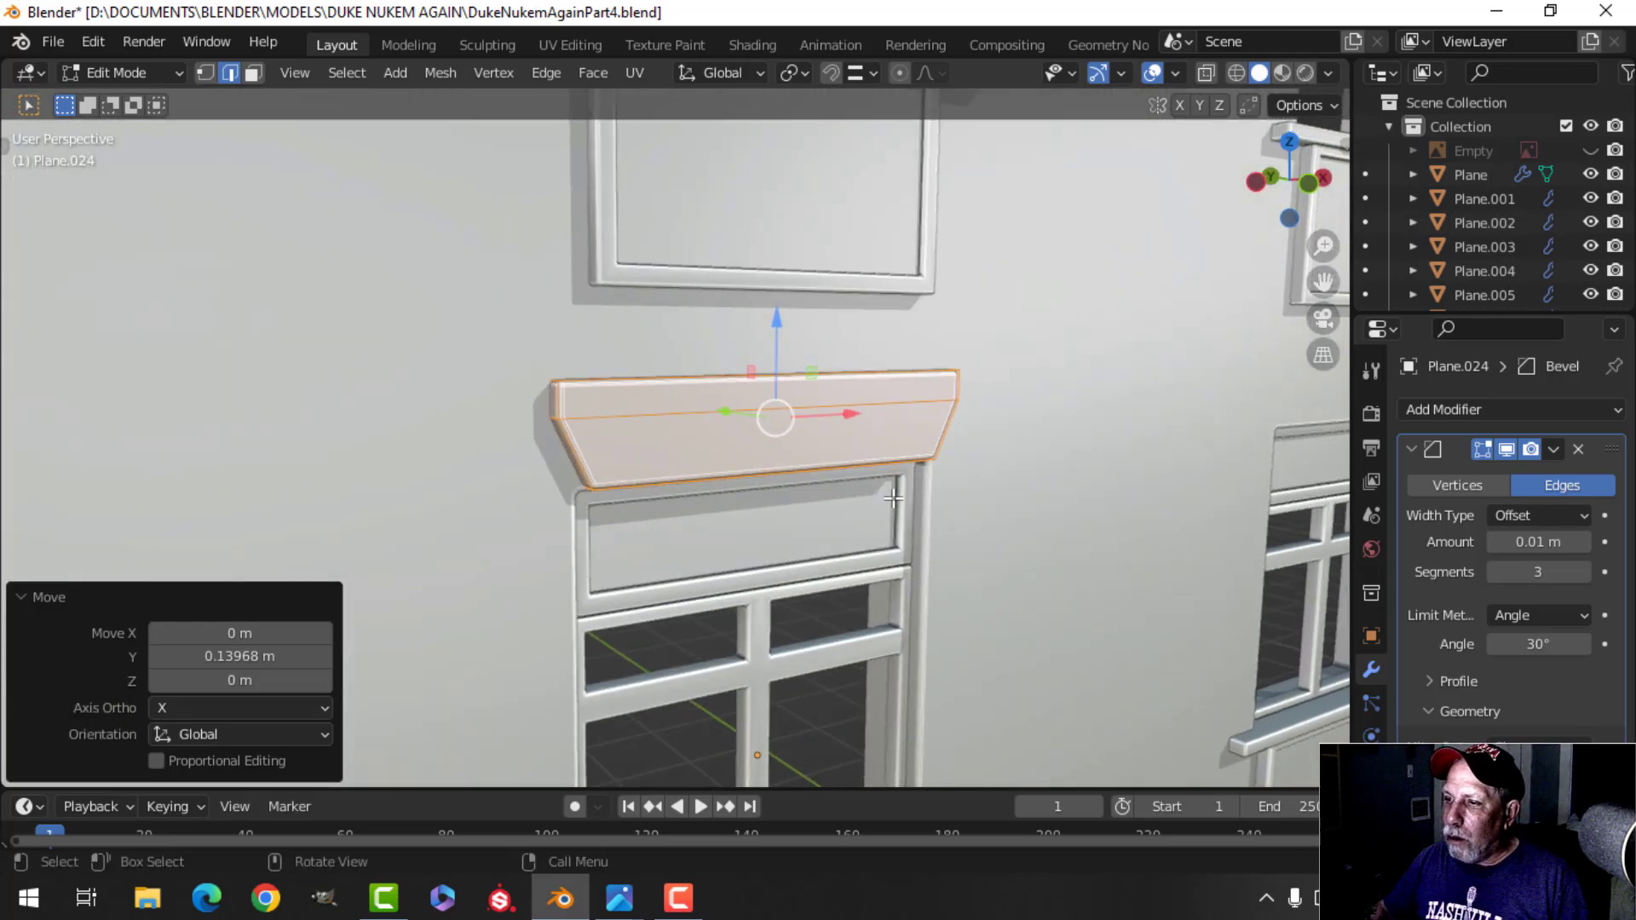
# Cut a centred vertical loop through the lintel and bevel it about 0.264 m wide with 3 segments into four vertical loops.
pyautogui.moveTo(893, 499); pyautogui.dragTo(606, 489, button='middle')
pyautogui.hotkey('alt', 'a')
pyautogui.scroll(-3, 664, 456)
pyautogui.keyDown('shift'); pyautogui.moveTo(719, 420); pyautogui.dragTo(771, 440, button='middle'); pyautogui.keyUp('shift')
pyautogui.scroll(3, 789, 473)
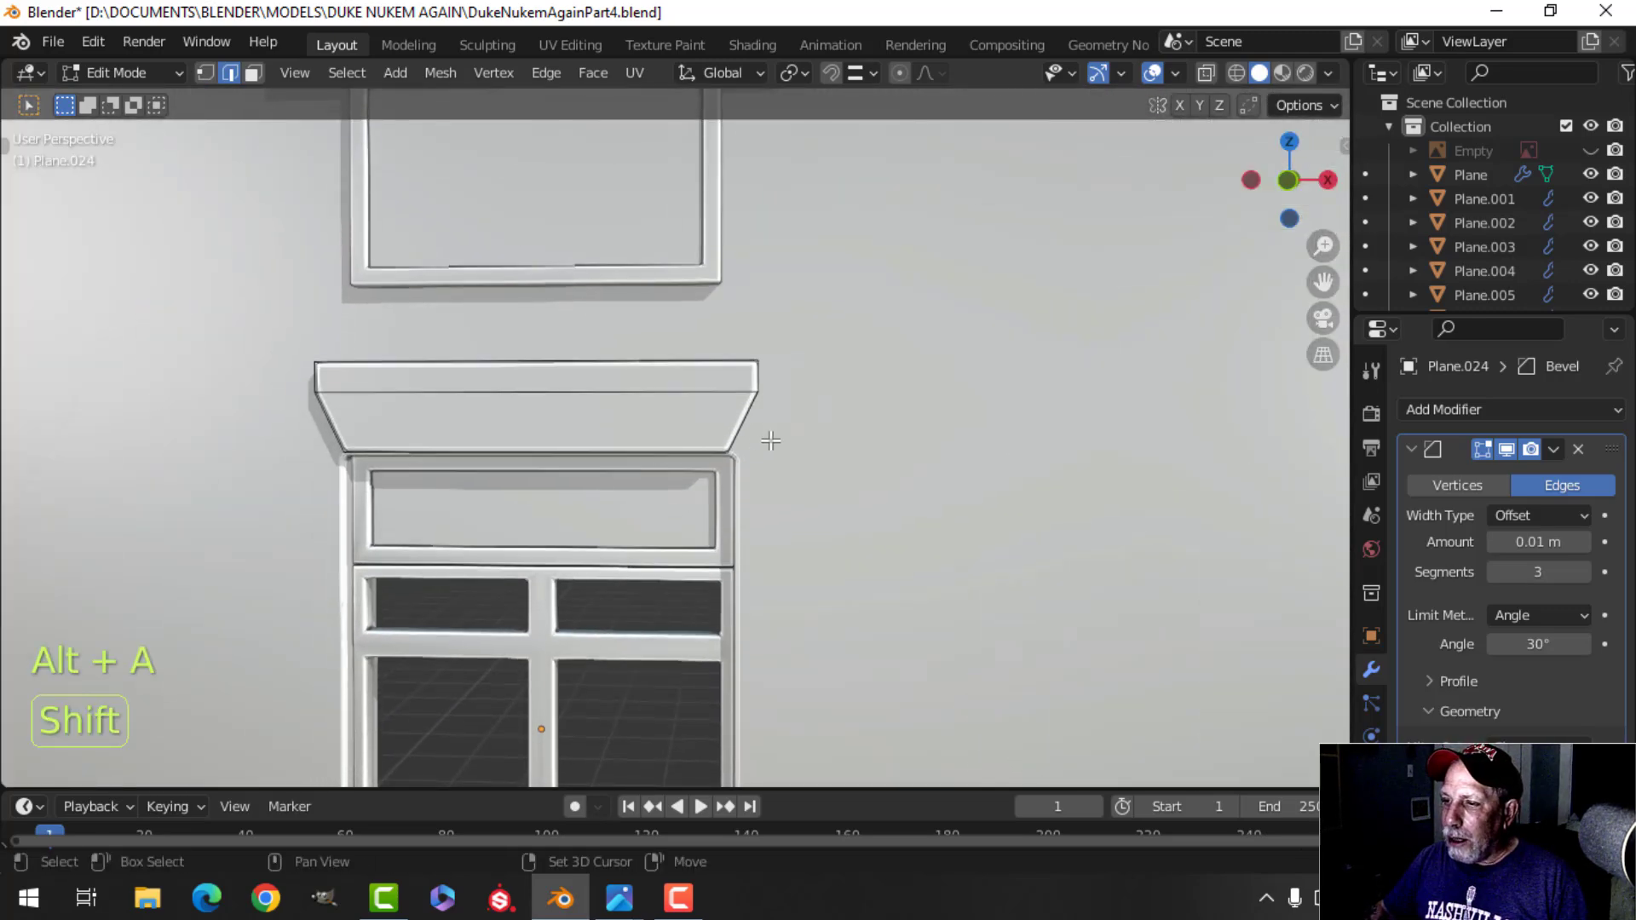
pyautogui.hotkey('ctrl', 'r')
pyautogui.click(566, 438)
pyautogui.rightClick(566, 438)
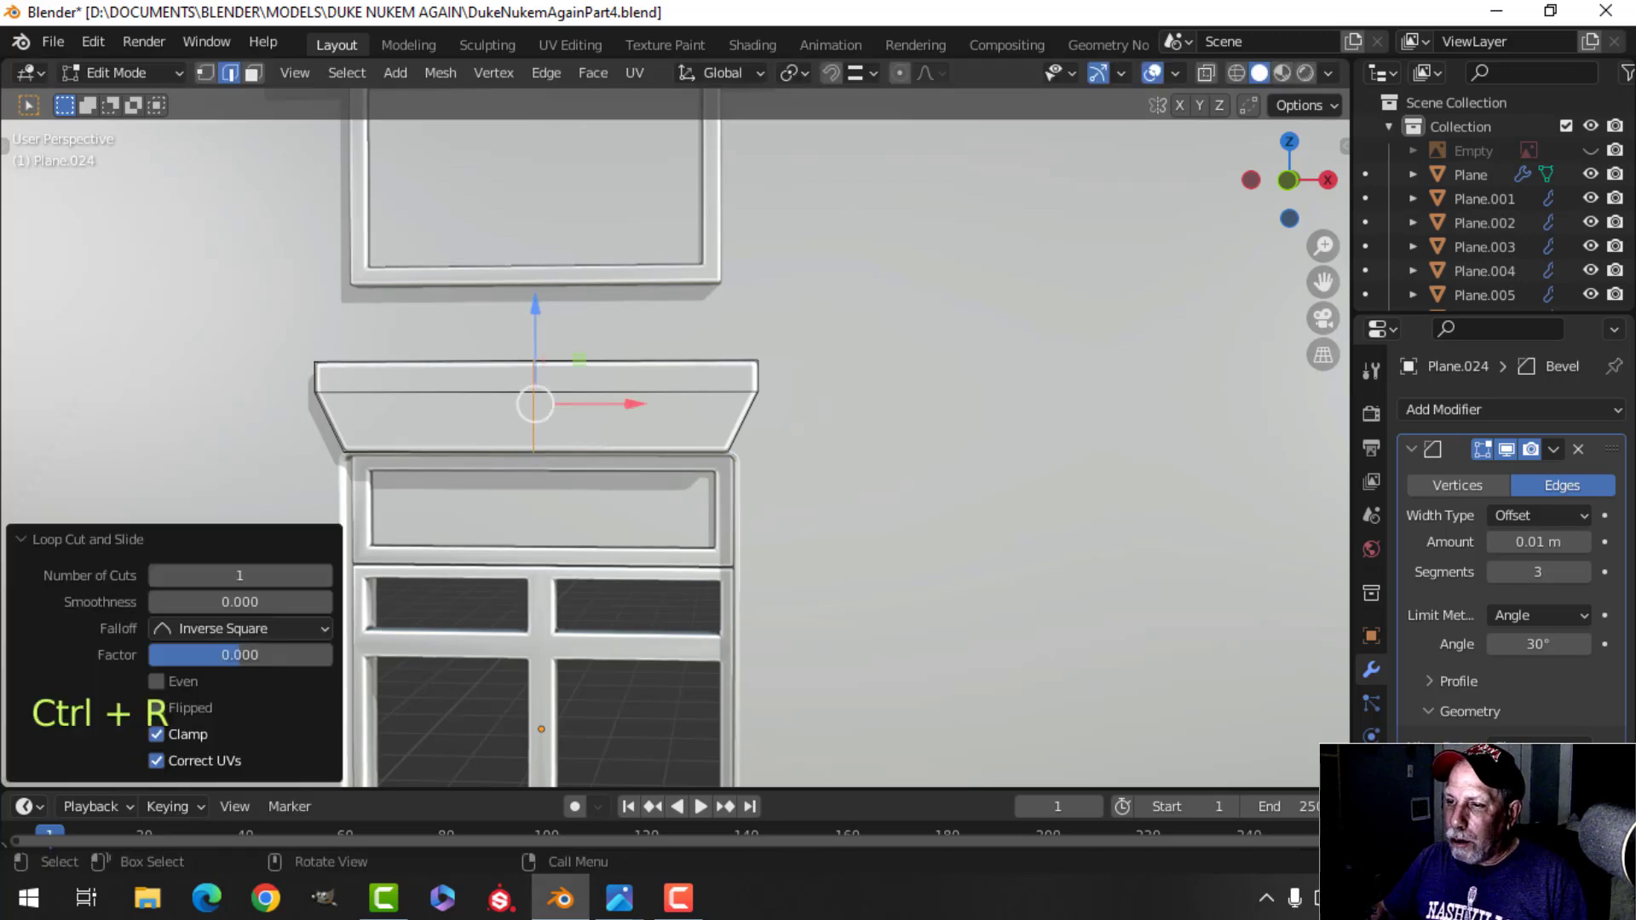
pyautogui.hotkey('ctrl', 'b')
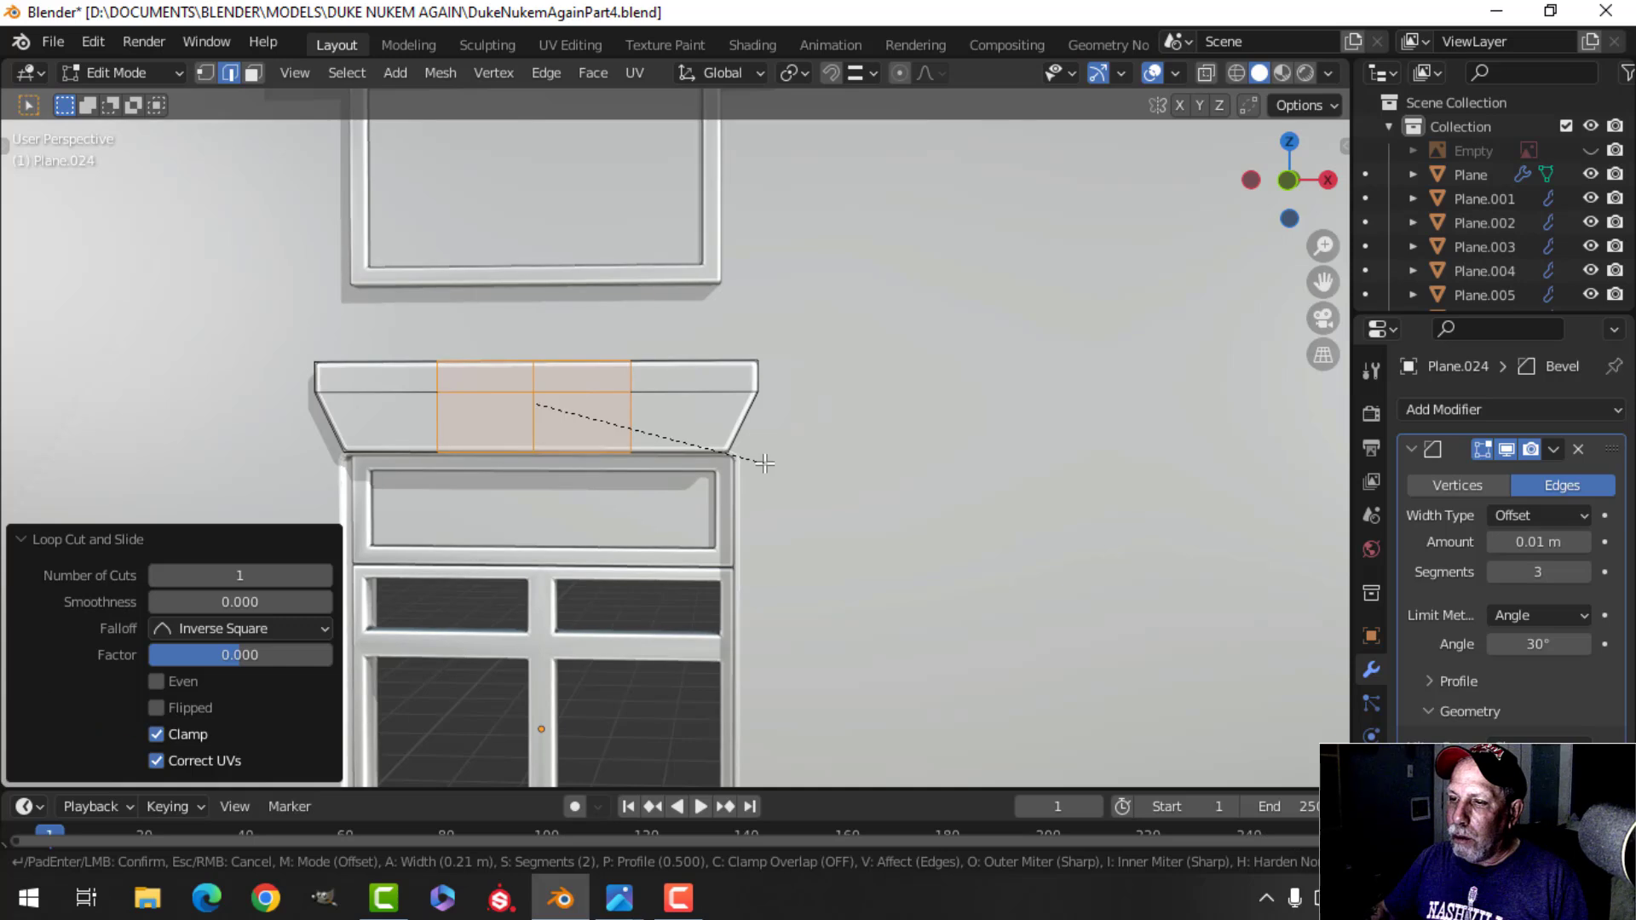
pyautogui.scroll(1, 765, 464)
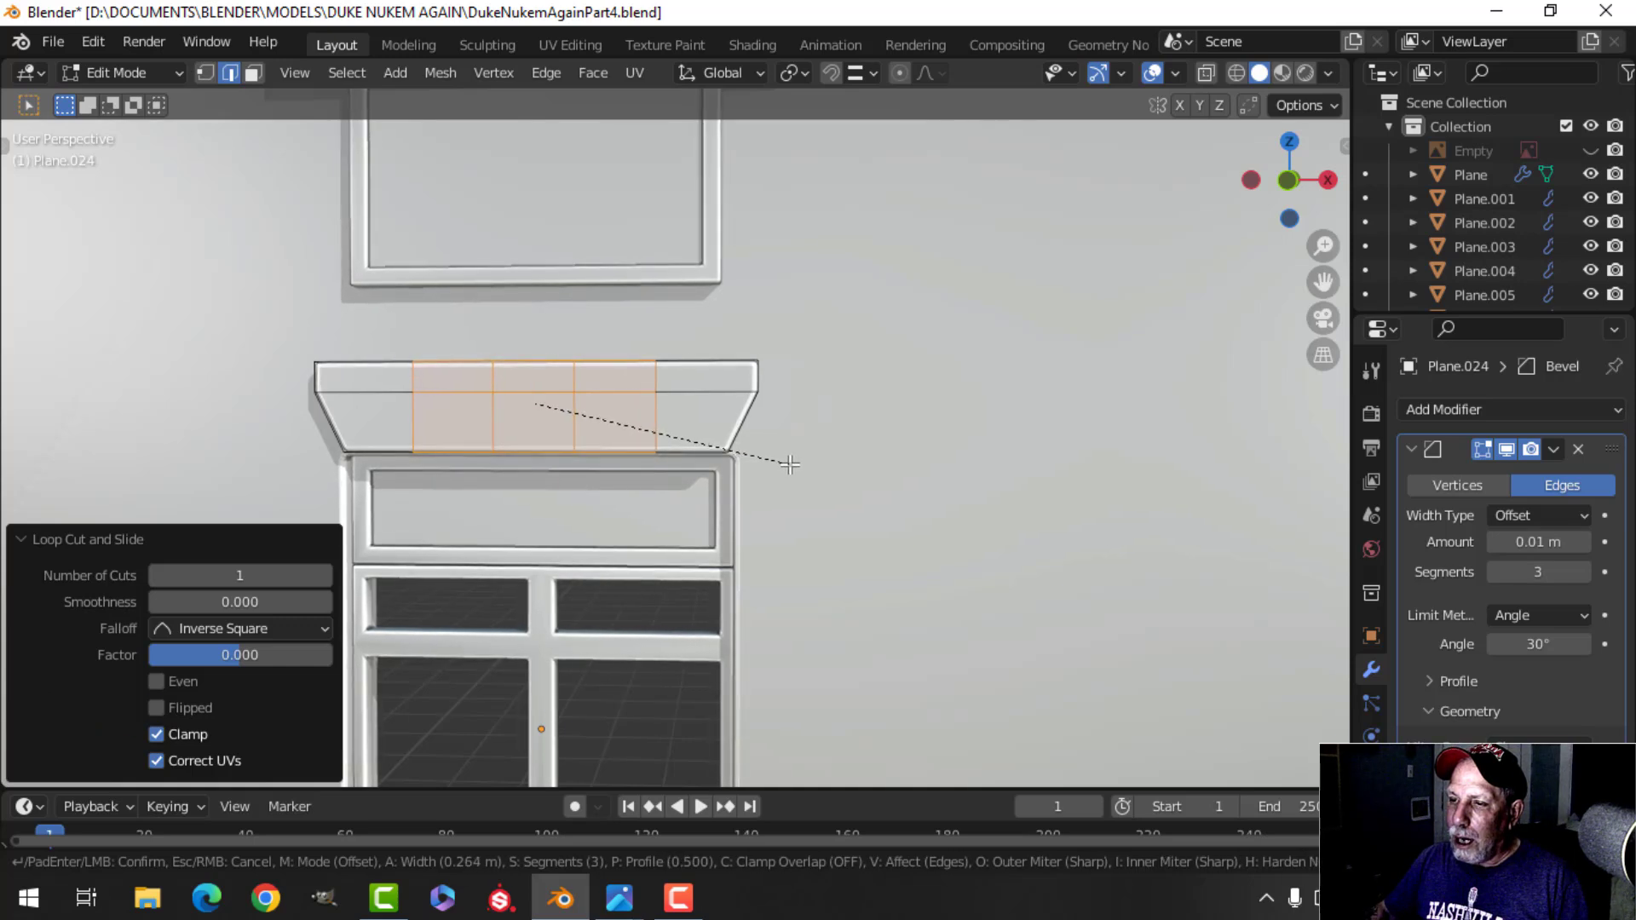
pyautogui.click(790, 464)
# Scale the two outer vertical loops of the lintel by 0.84 along X.
pyautogui.hotkey('alt', 'a')
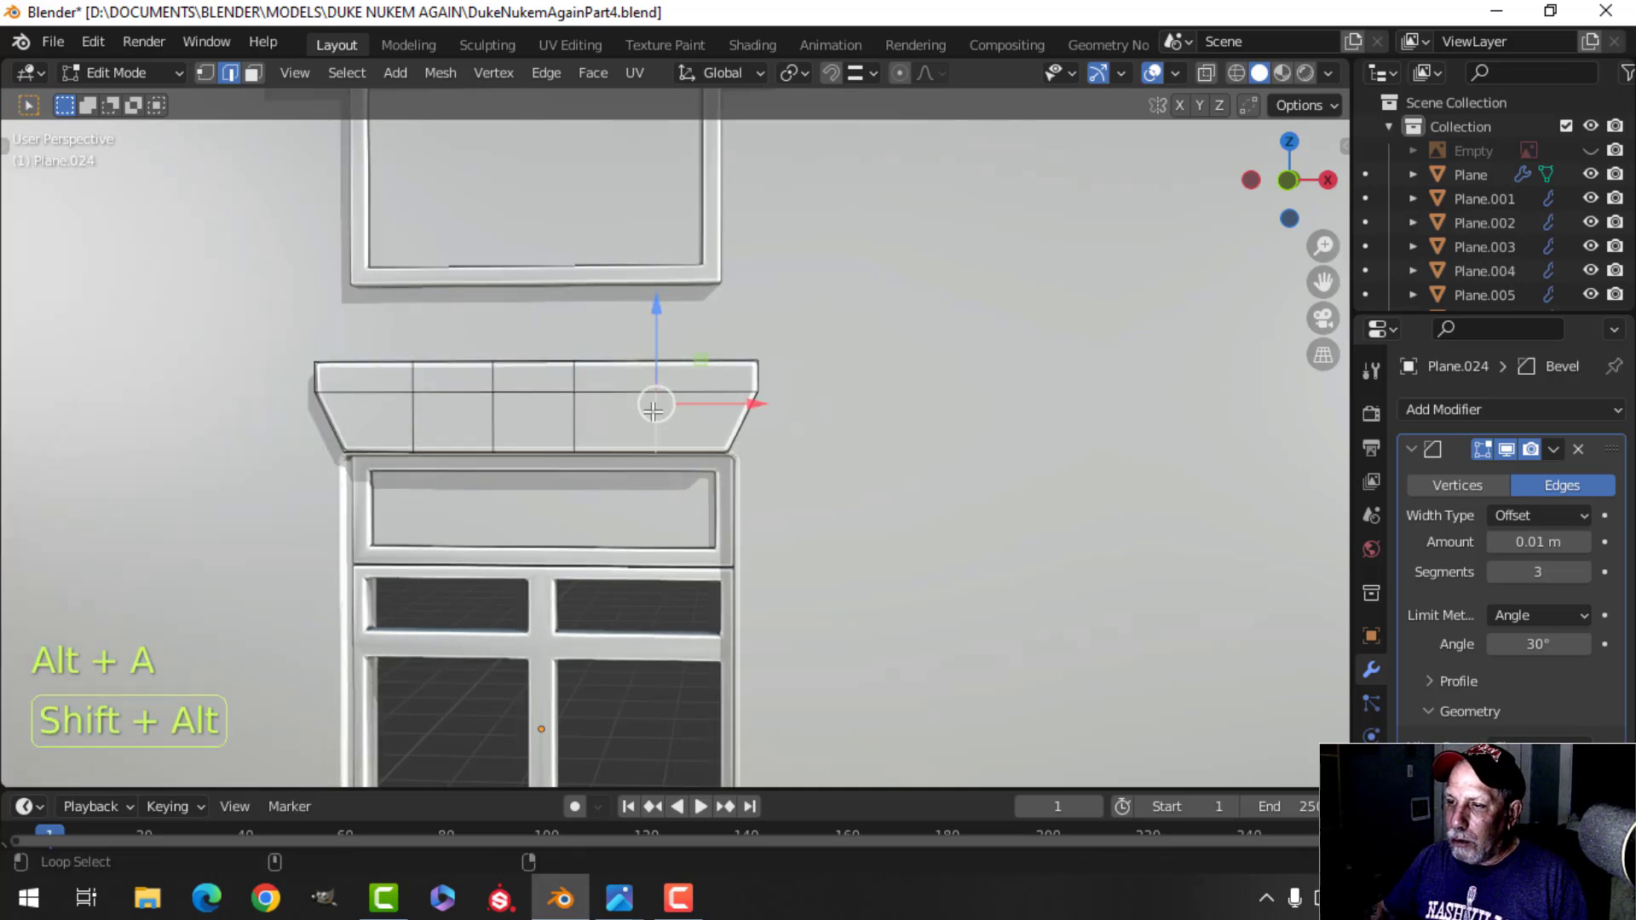
pyautogui.press('s')
pyautogui.press('x')
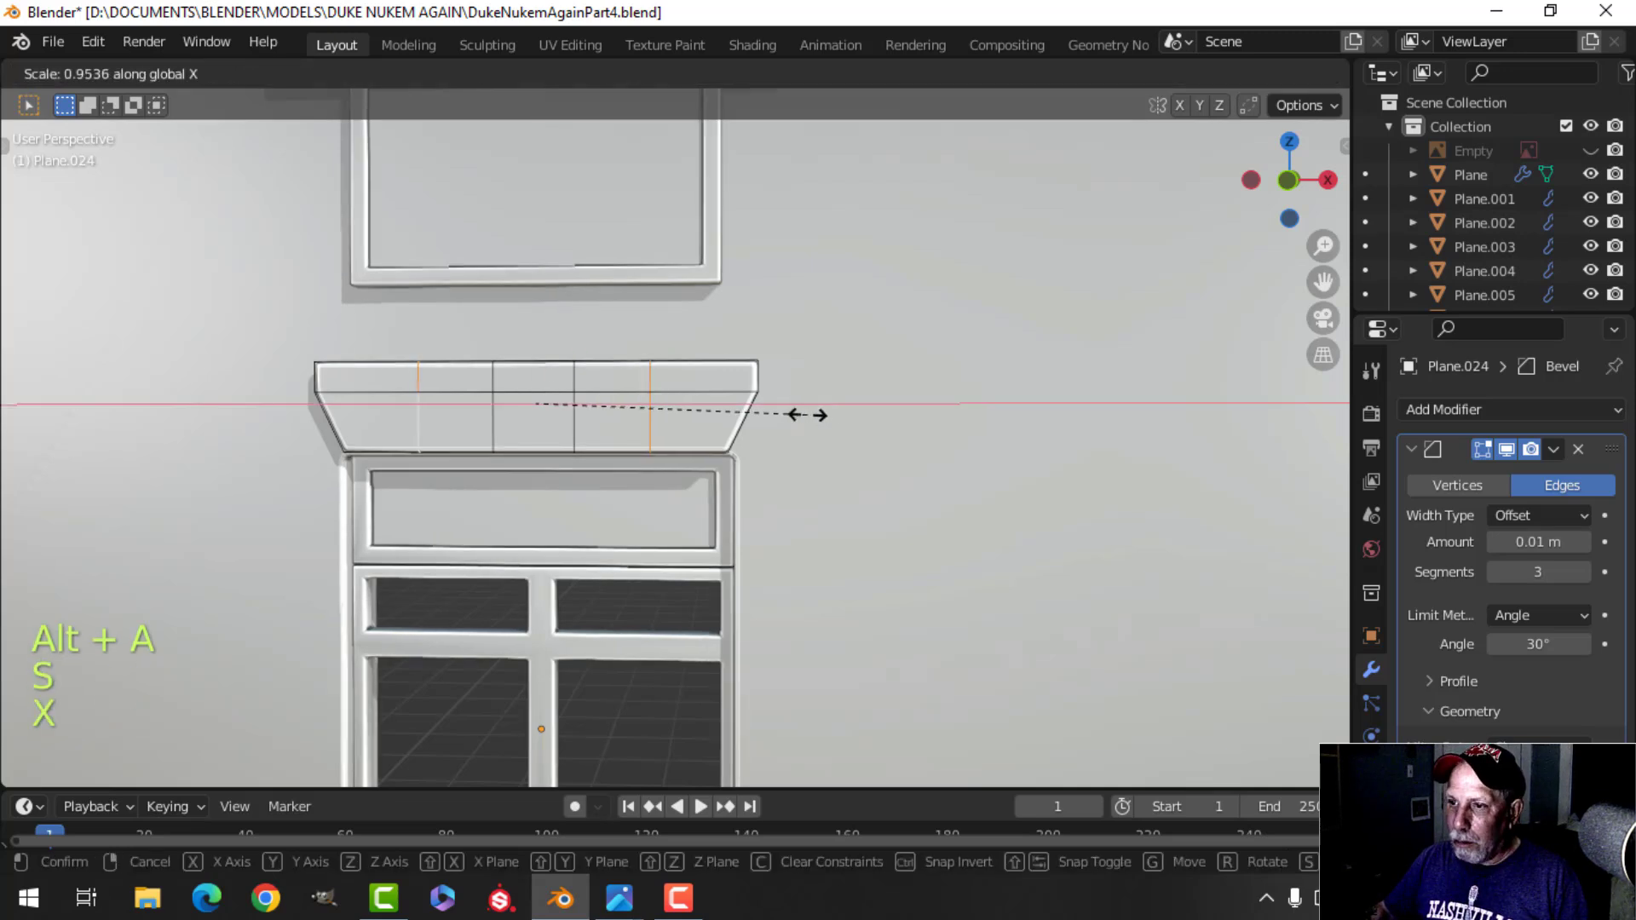
pyautogui.click(775, 418)
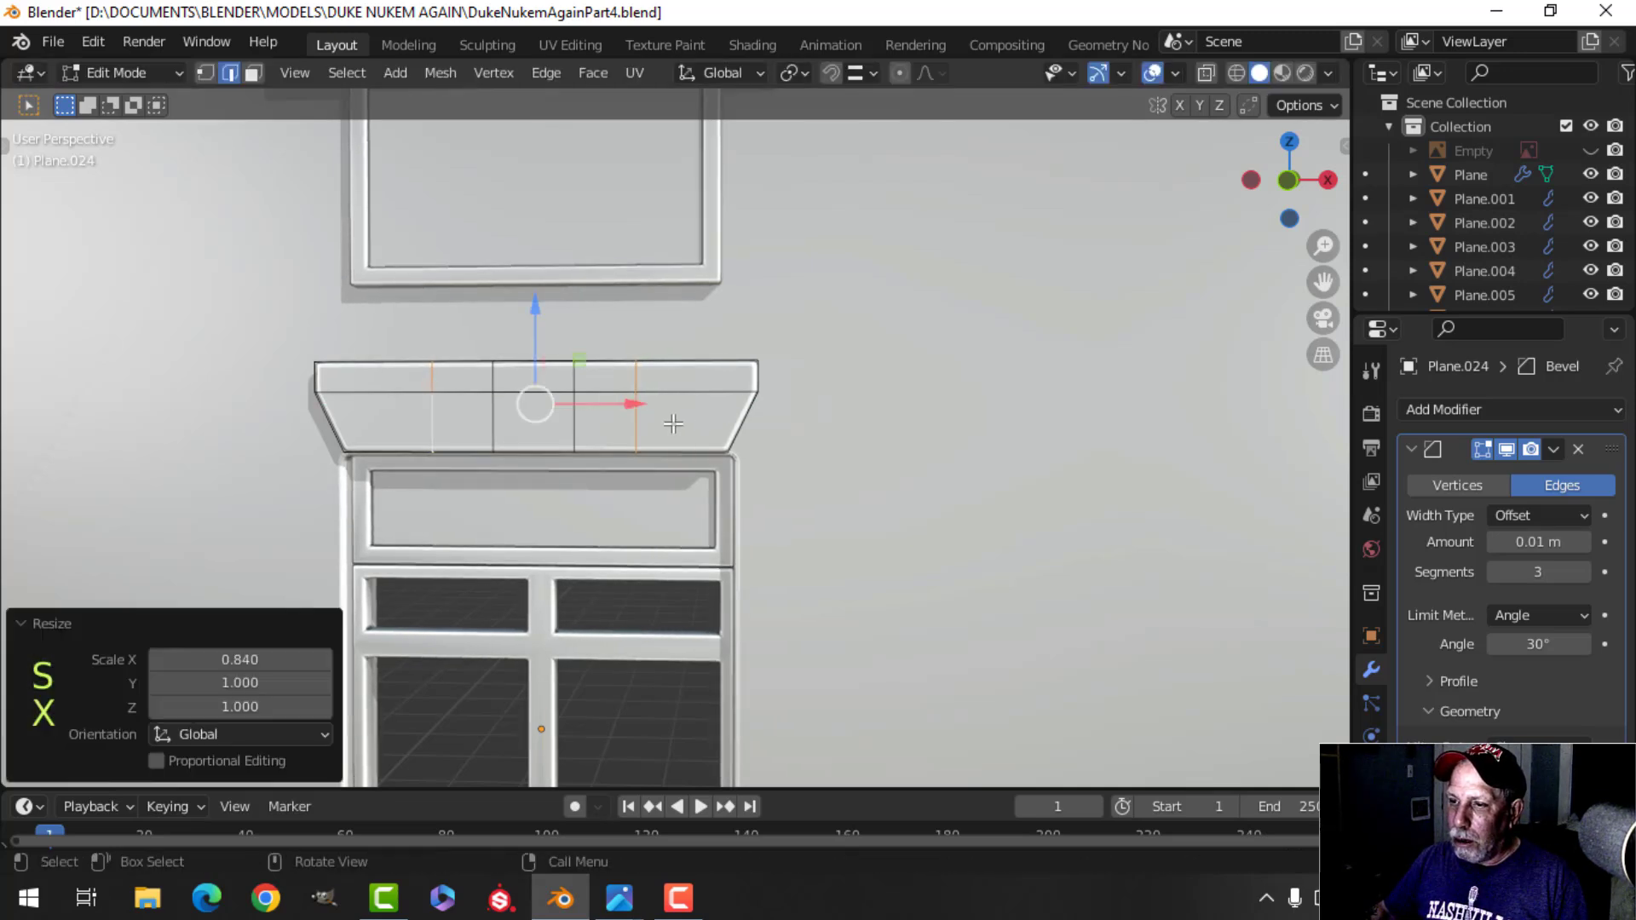
# Bevel all four vertical loops of the lintel about 0.005 m with 1 segment into narrow strips.
pyautogui.keyDown('alt'); pyautogui.keyDown('shift'); pyautogui.click(504, 413); pyautogui.keyUp('shift'); pyautogui.keyUp('alt')
pyautogui.scroll(4, 631, 438)
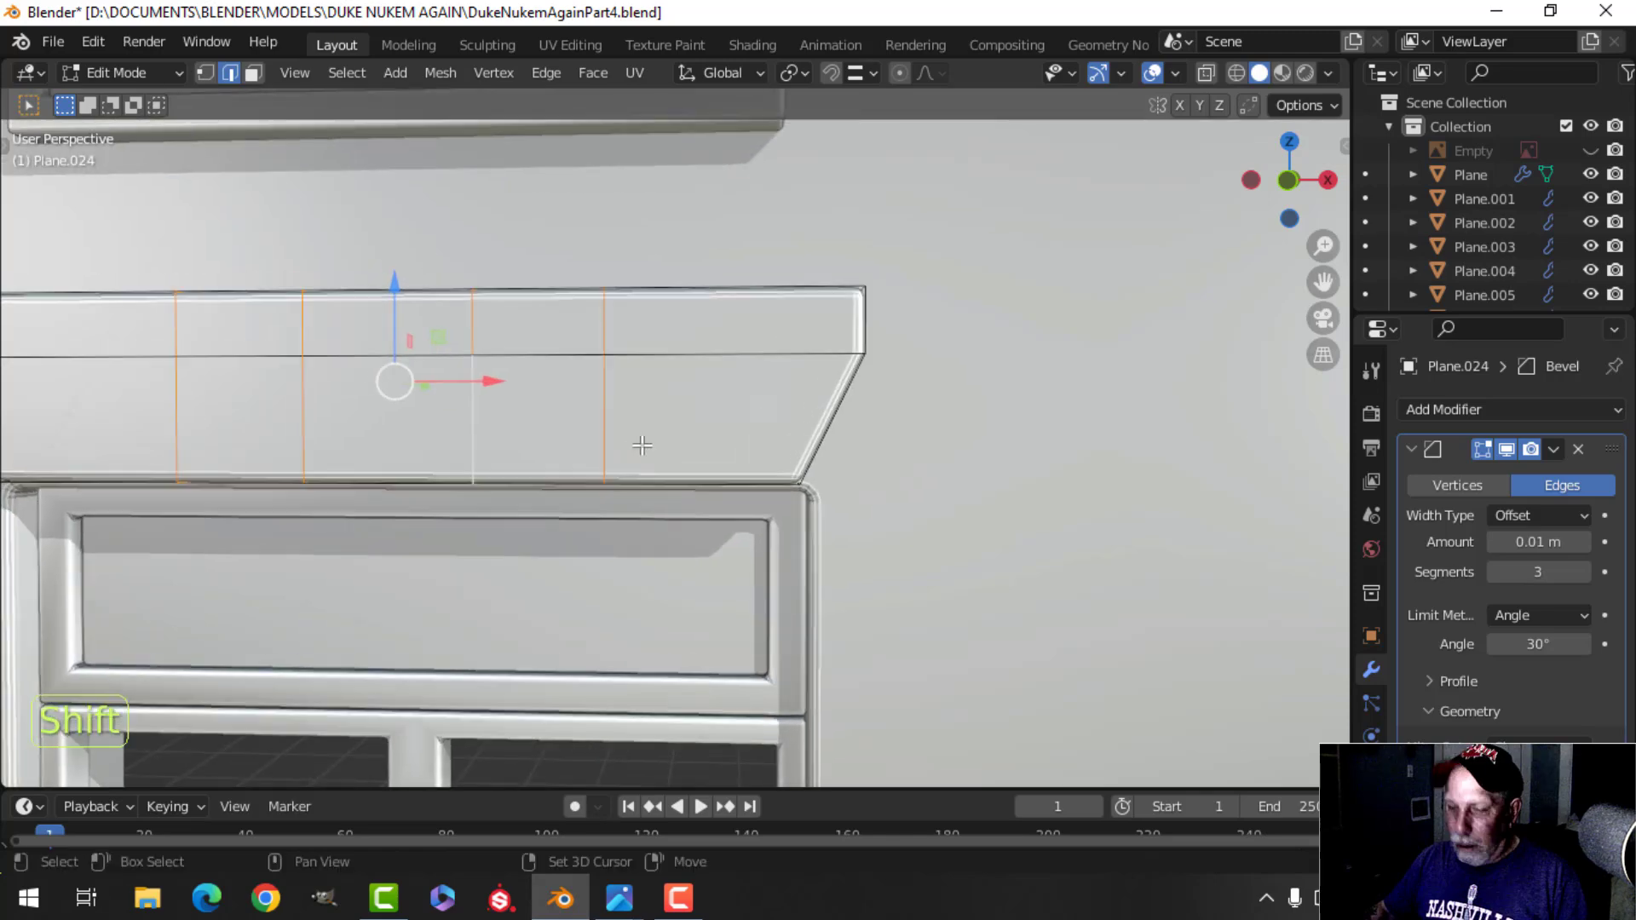
pyautogui.hotkey('ctrl', 'b')
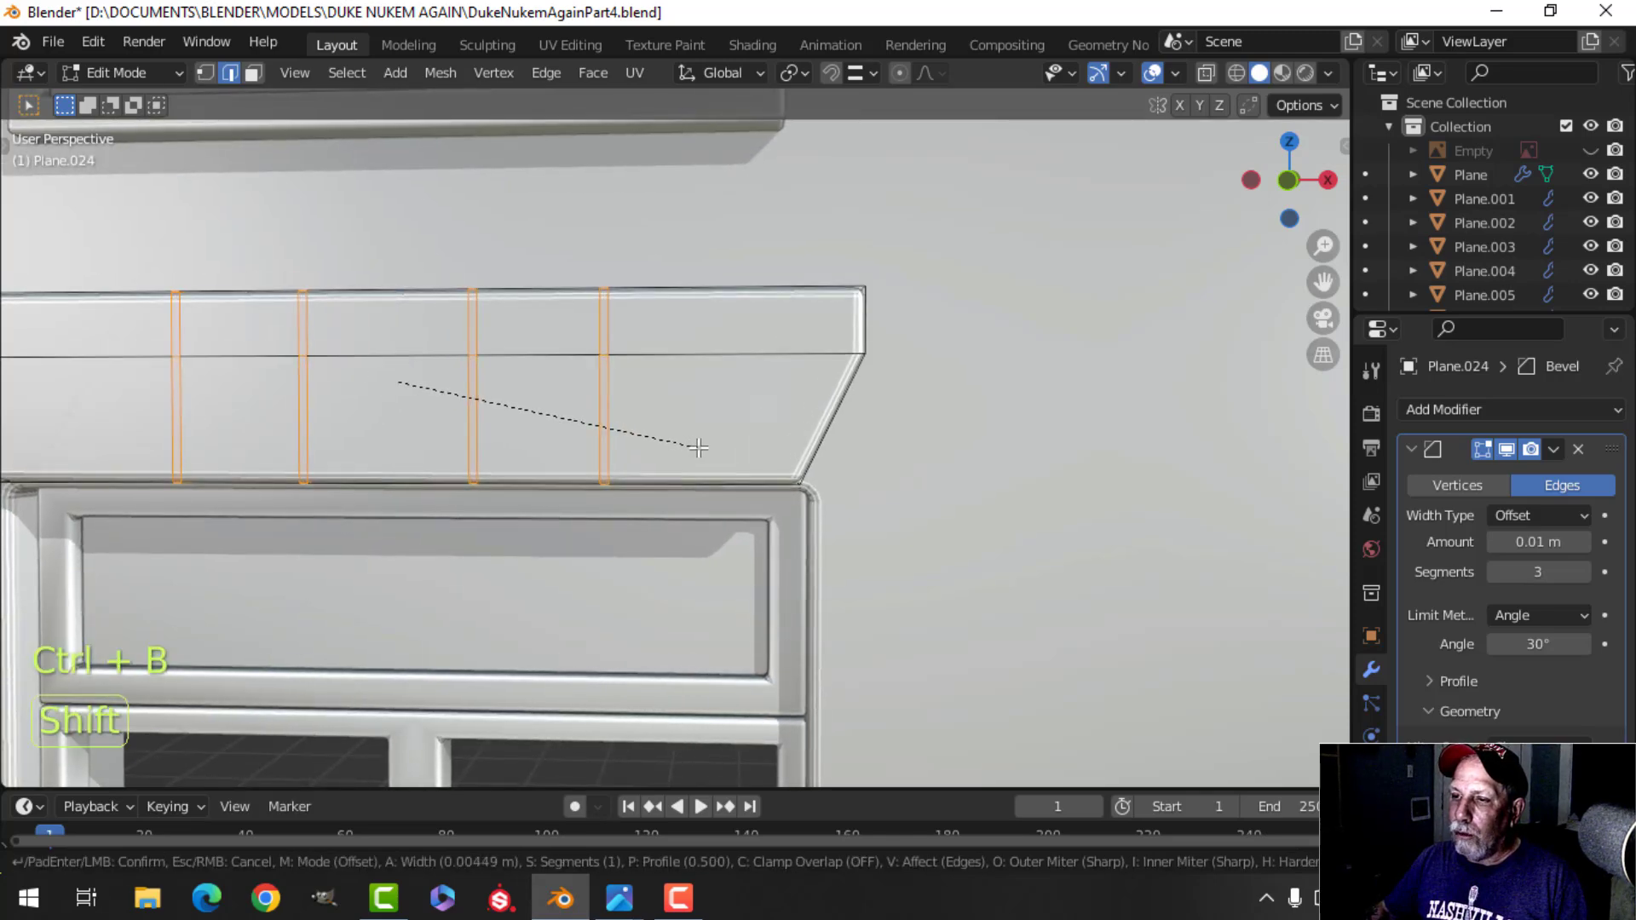
pyautogui.click(703, 448)
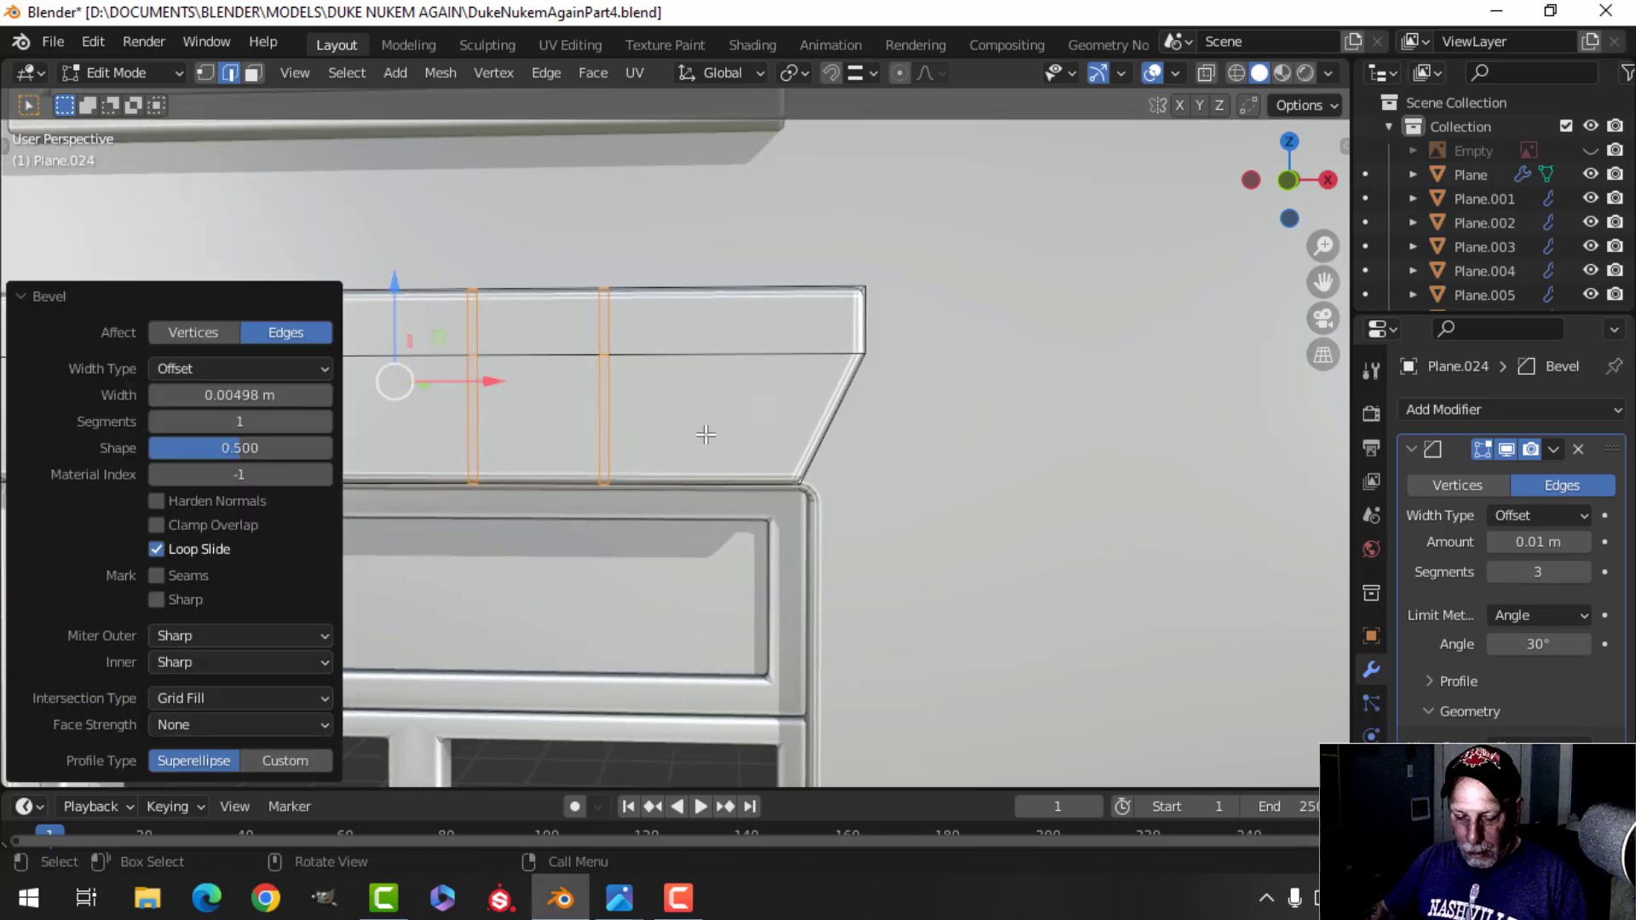
# Extrude the narrow strips in place, shrink them inward about 0.0045 m to form block grooves, and return to Object Mode.
pyautogui.press('e')
pyautogui.rightClick(704, 432)
pyautogui.hotkey('alt', 's')
pyautogui.click(701, 442)
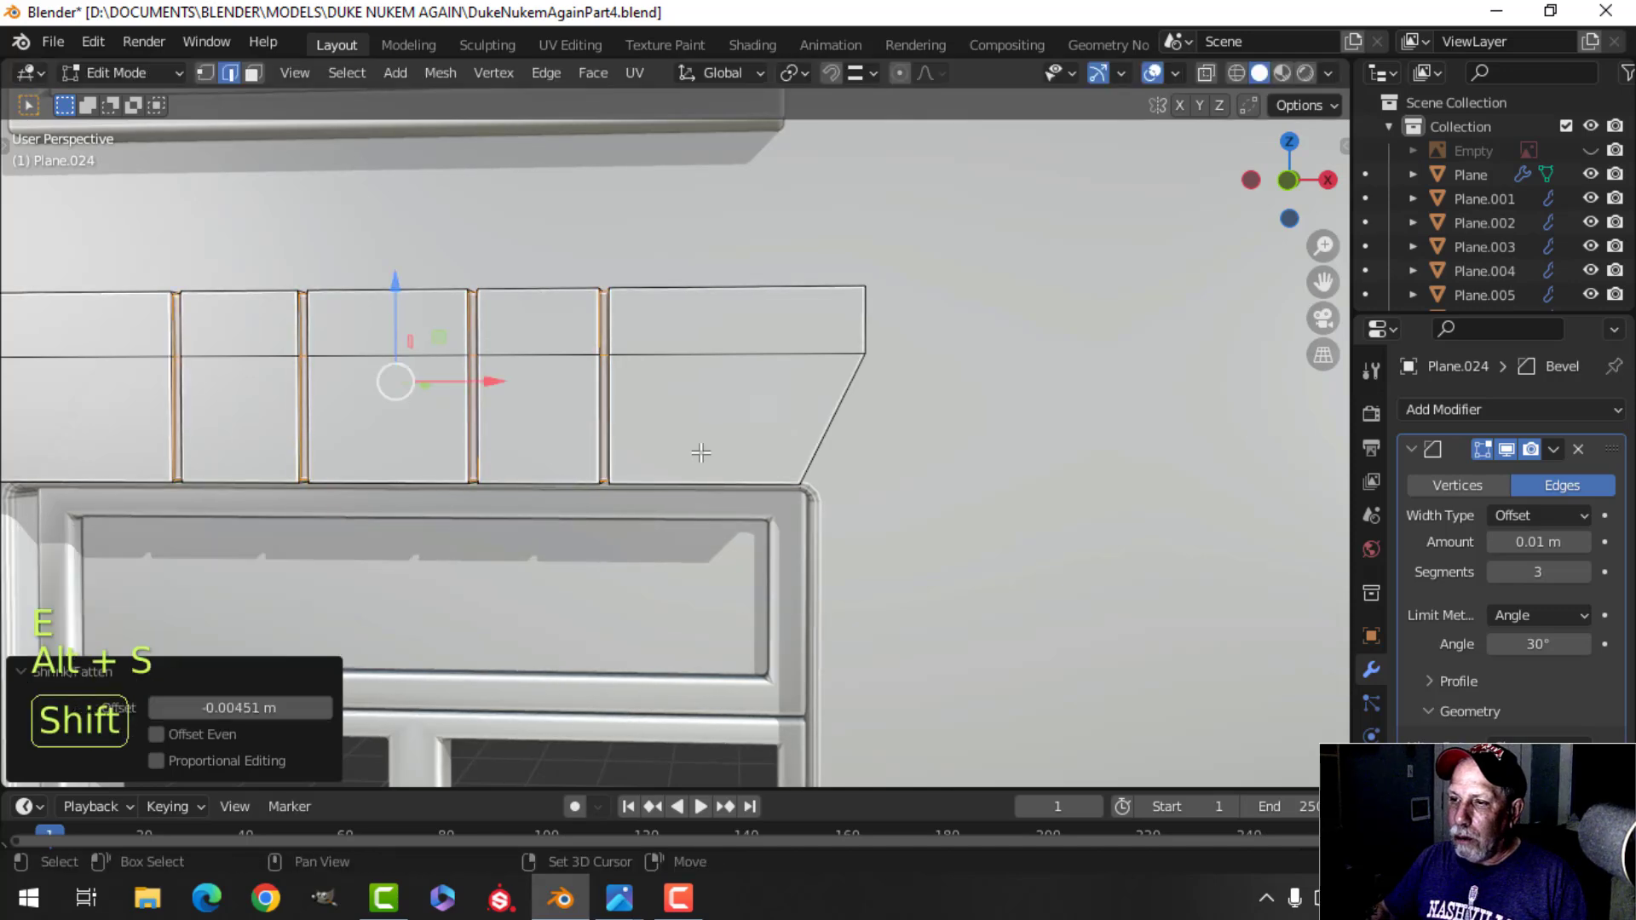
pyautogui.hotkey('alt', 'a')
pyautogui.press('Tab')
# Examine the grooved lintel from the front and from below, checking where its underside meets the window frame.
pyautogui.scroll(-2, 640, 401)
pyautogui.scroll(-5, 636, 391)
pyautogui.hotkey('alt', 'a')
pyautogui.moveTo(652, 449); pyautogui.dragTo(716, 419, button='middle')
pyautogui.scroll(3, 722, 483)
pyautogui.scroll(-3, 724, 483)
pyautogui.scroll(-2, 723, 484)
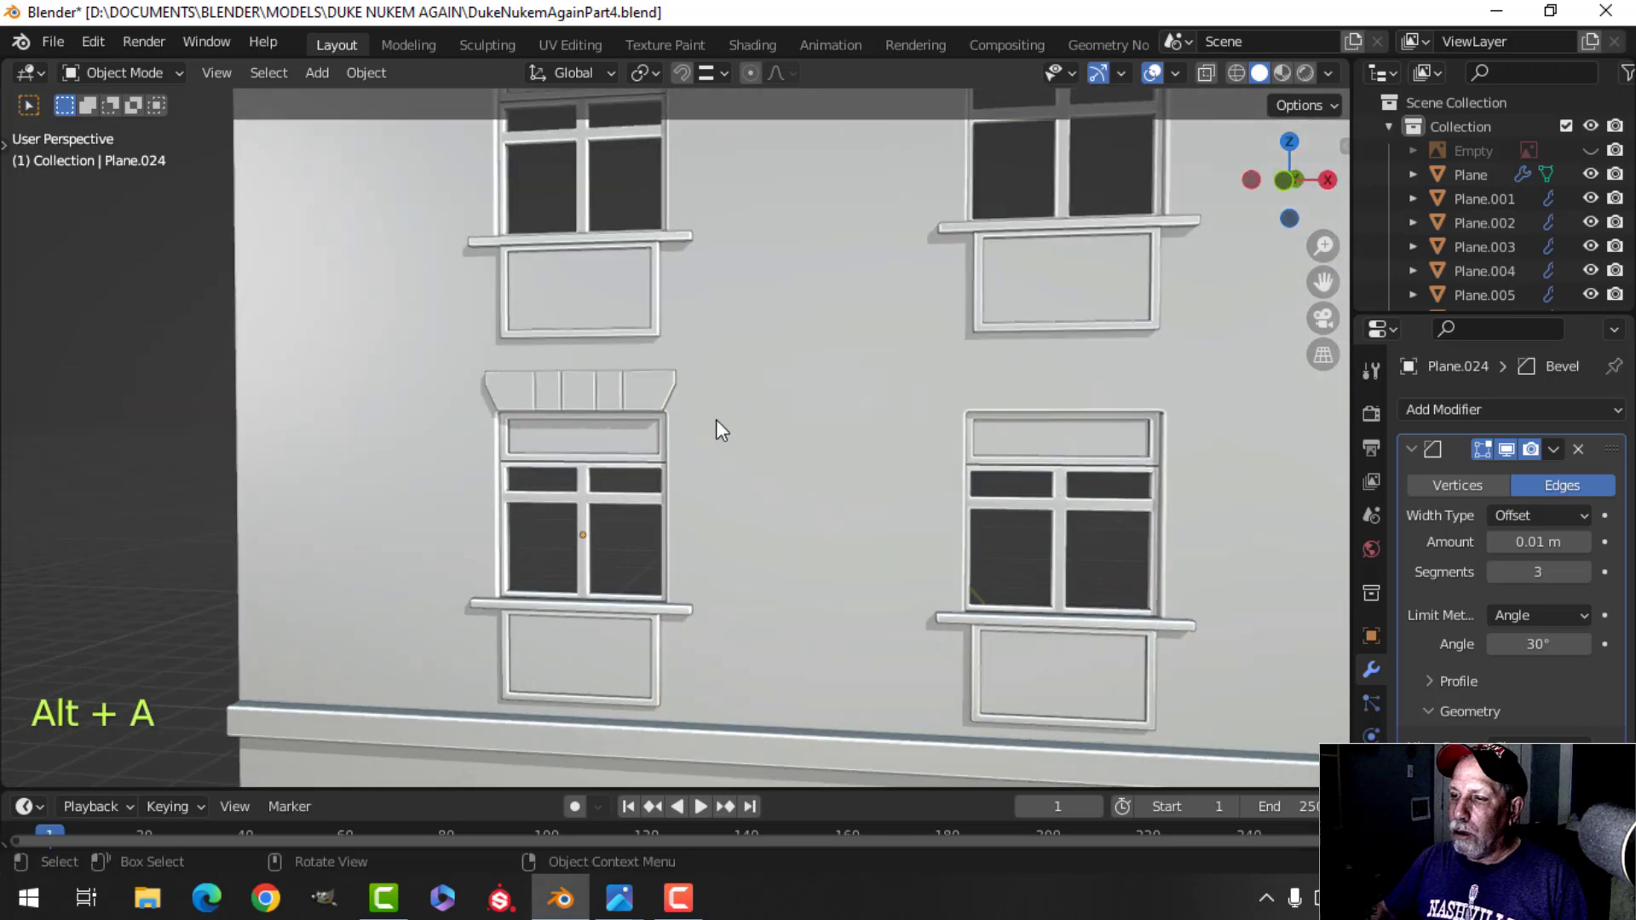
pyautogui.press('KP_1')
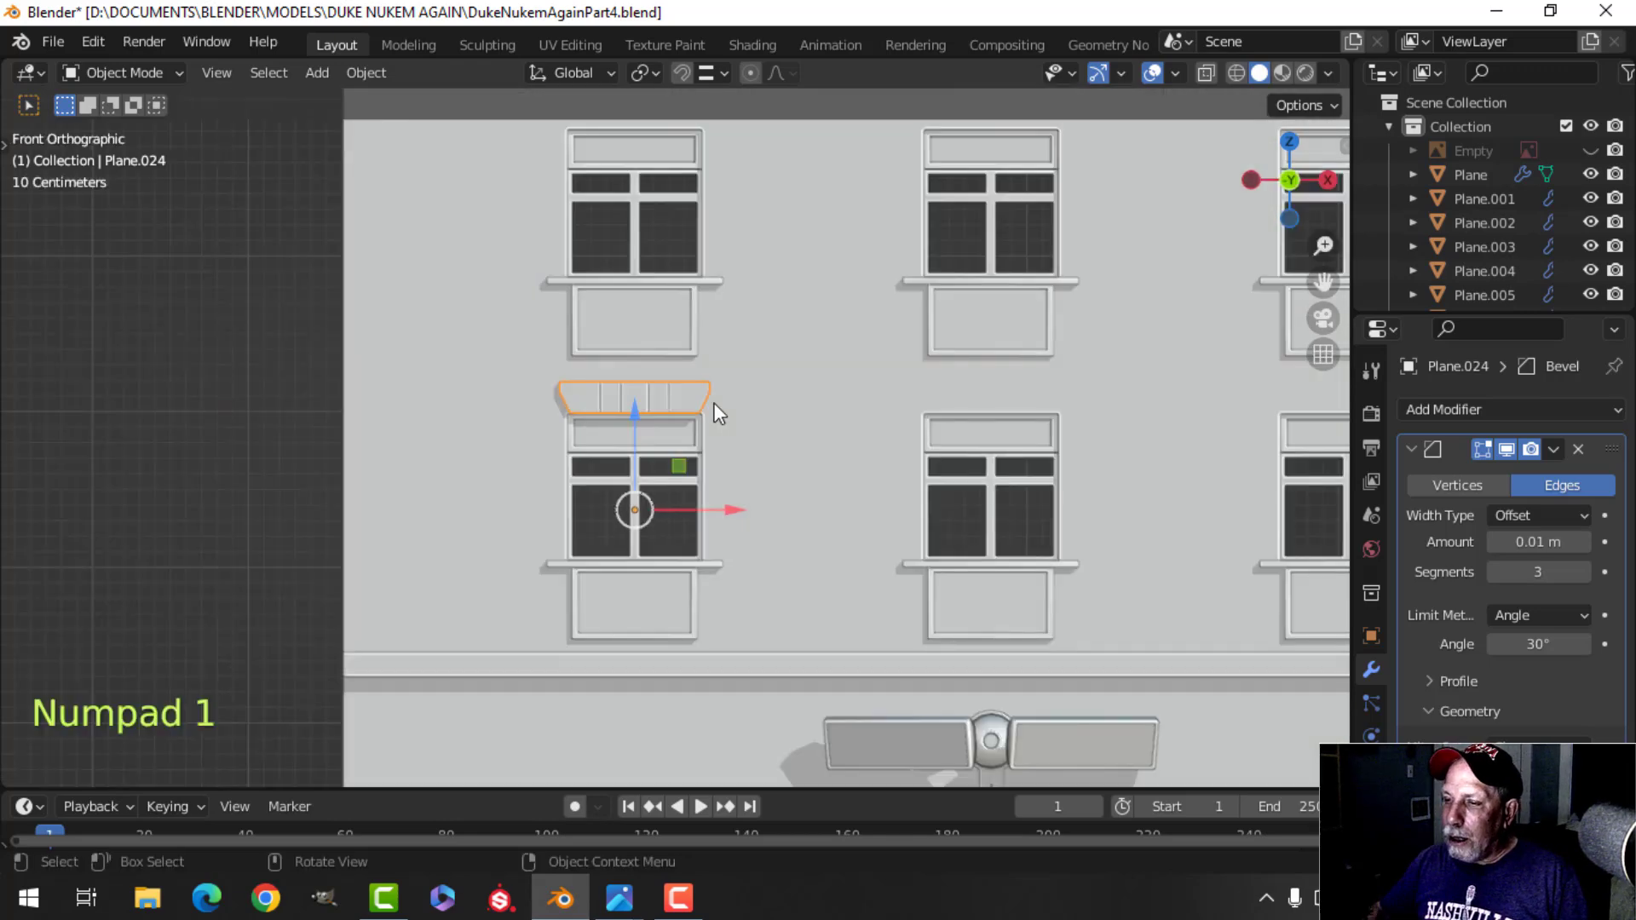
pyautogui.scroll(2, 713, 402)
pyautogui.hotkey('alt', 'a')
pyautogui.scroll(2, 600, 370)
pyautogui.keyDown('shift'); pyautogui.moveTo(723, 421); pyautogui.dragTo(612, 395, button='middle'); pyautogui.keyUp('shift')
pyautogui.scroll(1, 683, 382)
pyautogui.keyDown('shift'); pyautogui.moveTo(398, 131); pyautogui.dragTo(457, 229, button='middle'); pyautogui.keyUp('shift')
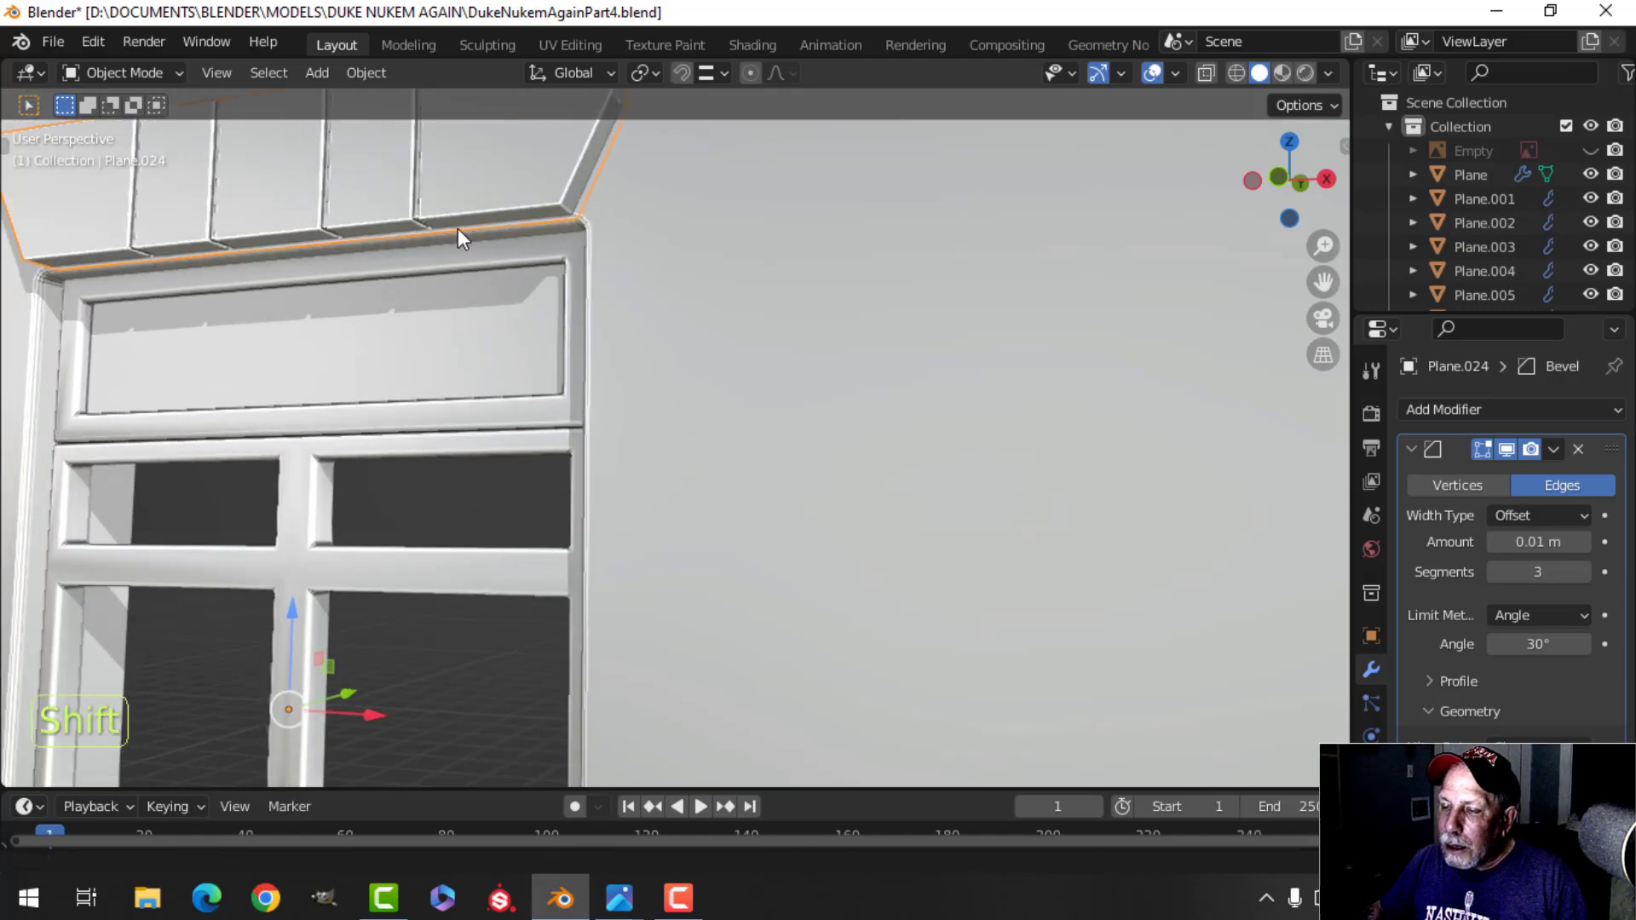
# Raise the entire lintel mesh slightly along Z above the window frame and return to Object Mode.
pyautogui.press('Tab')
pyautogui.press('a')
pyautogui.scroll(-2, 460, 232)
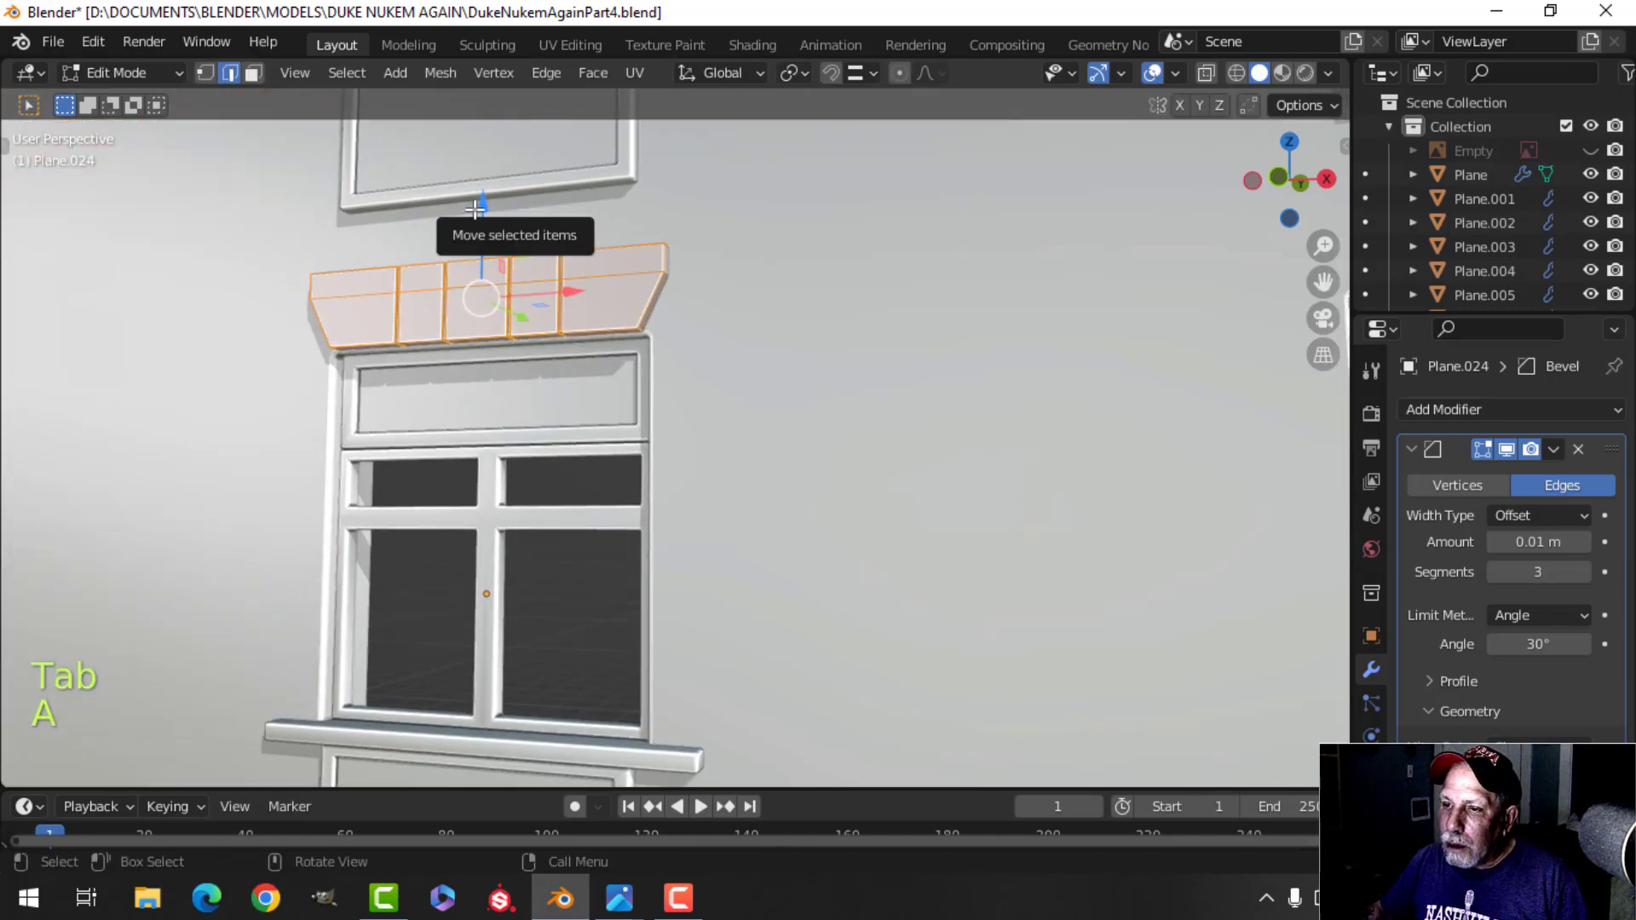
pyautogui.moveTo(482, 229); pyautogui.dragTo(483, 223)
pyautogui.press('Tab')
pyautogui.scroll(-3, 636, 329)
pyautogui.hotkey('alt', 'a')
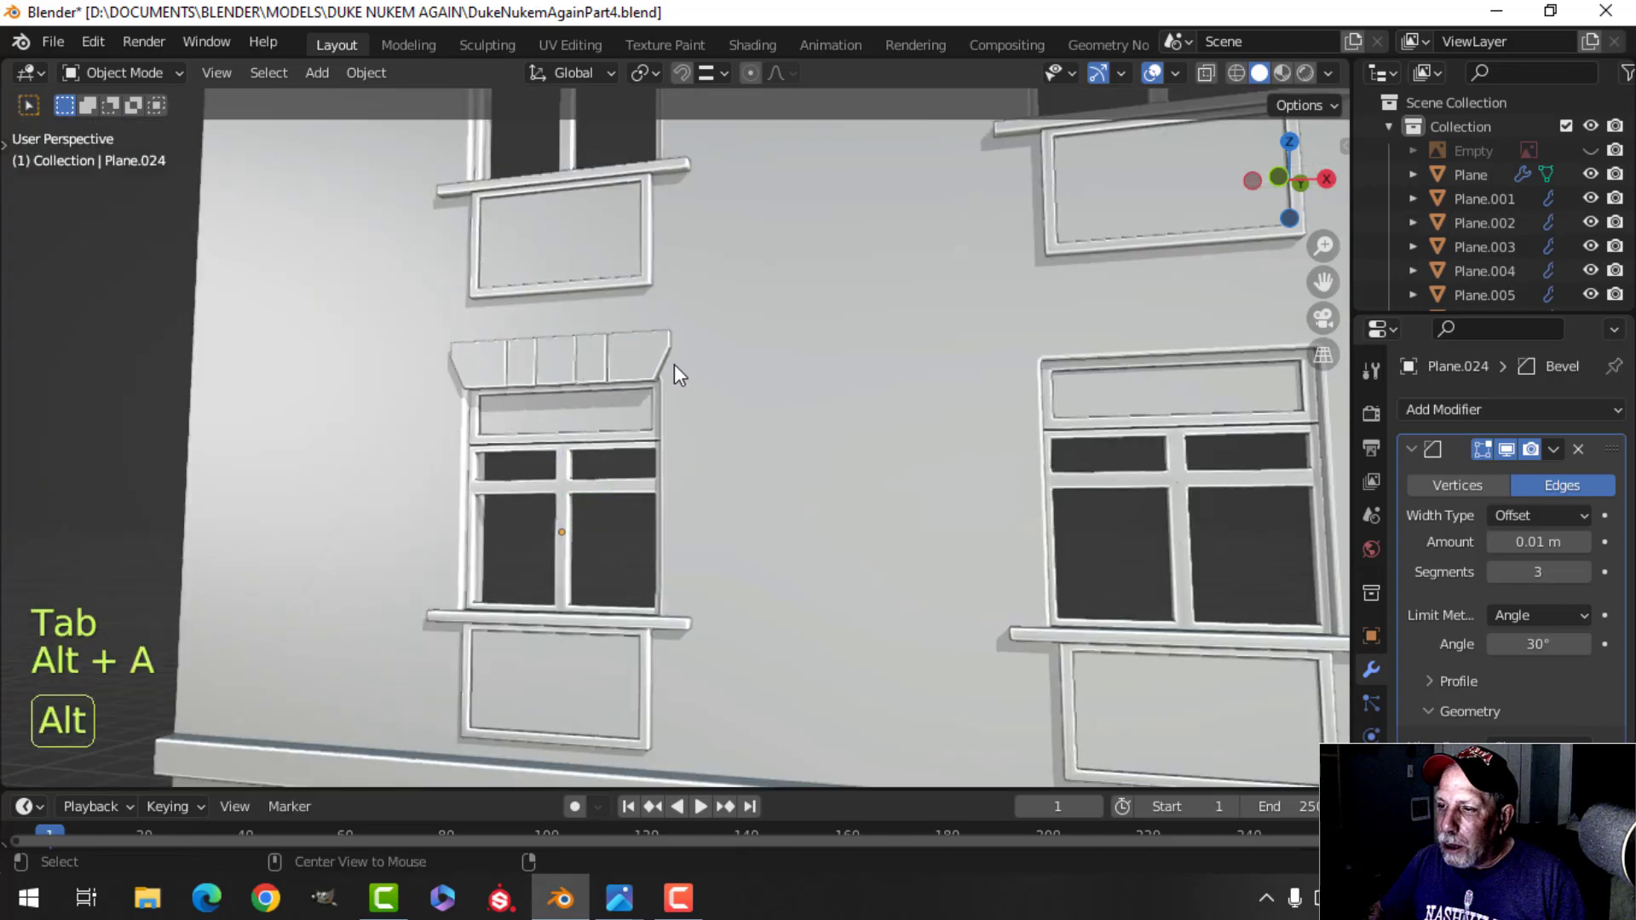
# Inspect the lintel's edges up close and remove its Bevel modifier.
pyautogui.moveTo(673, 364); pyautogui.dragTo(562, 366, button='middle')
pyautogui.scroll(4, 452, 360)
pyautogui.keyDown('shift'); pyautogui.moveTo(452, 361); pyautogui.dragTo(628, 363, button='middle'); pyautogui.keyUp('shift')
pyautogui.scroll(1, 523, 346)
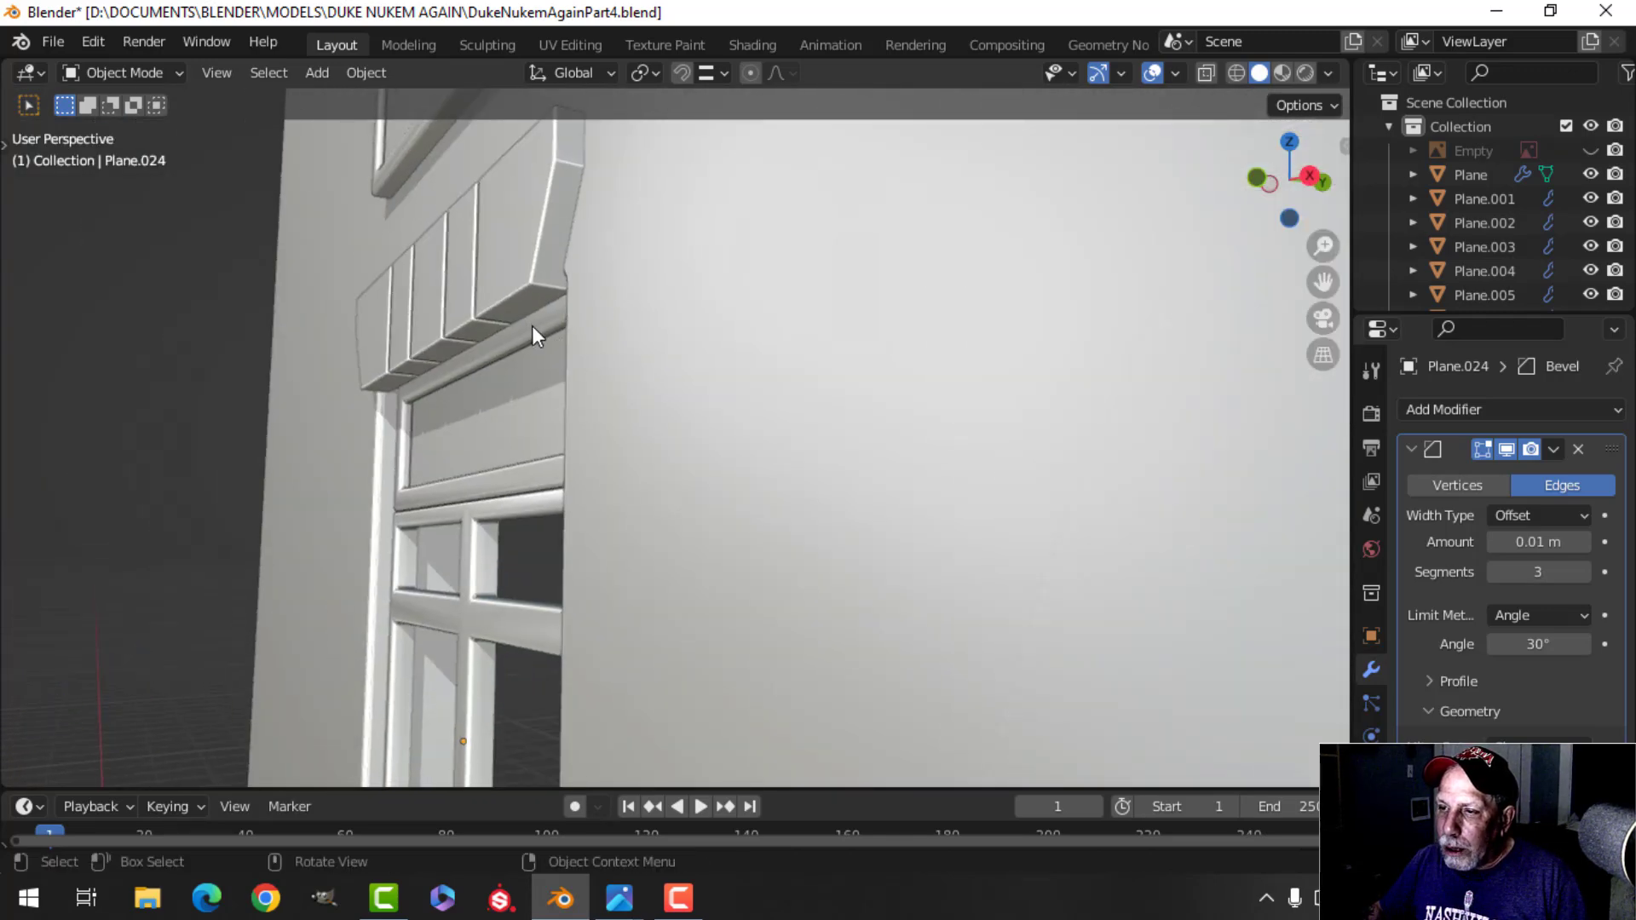
pyautogui.scroll(-6, 532, 328)
pyautogui.click(1579, 451)
pyautogui.keyDown('shift'); pyautogui.moveTo(984, 403); pyautogui.dragTo(990, 438, button='middle'); pyautogui.keyUp('shift')
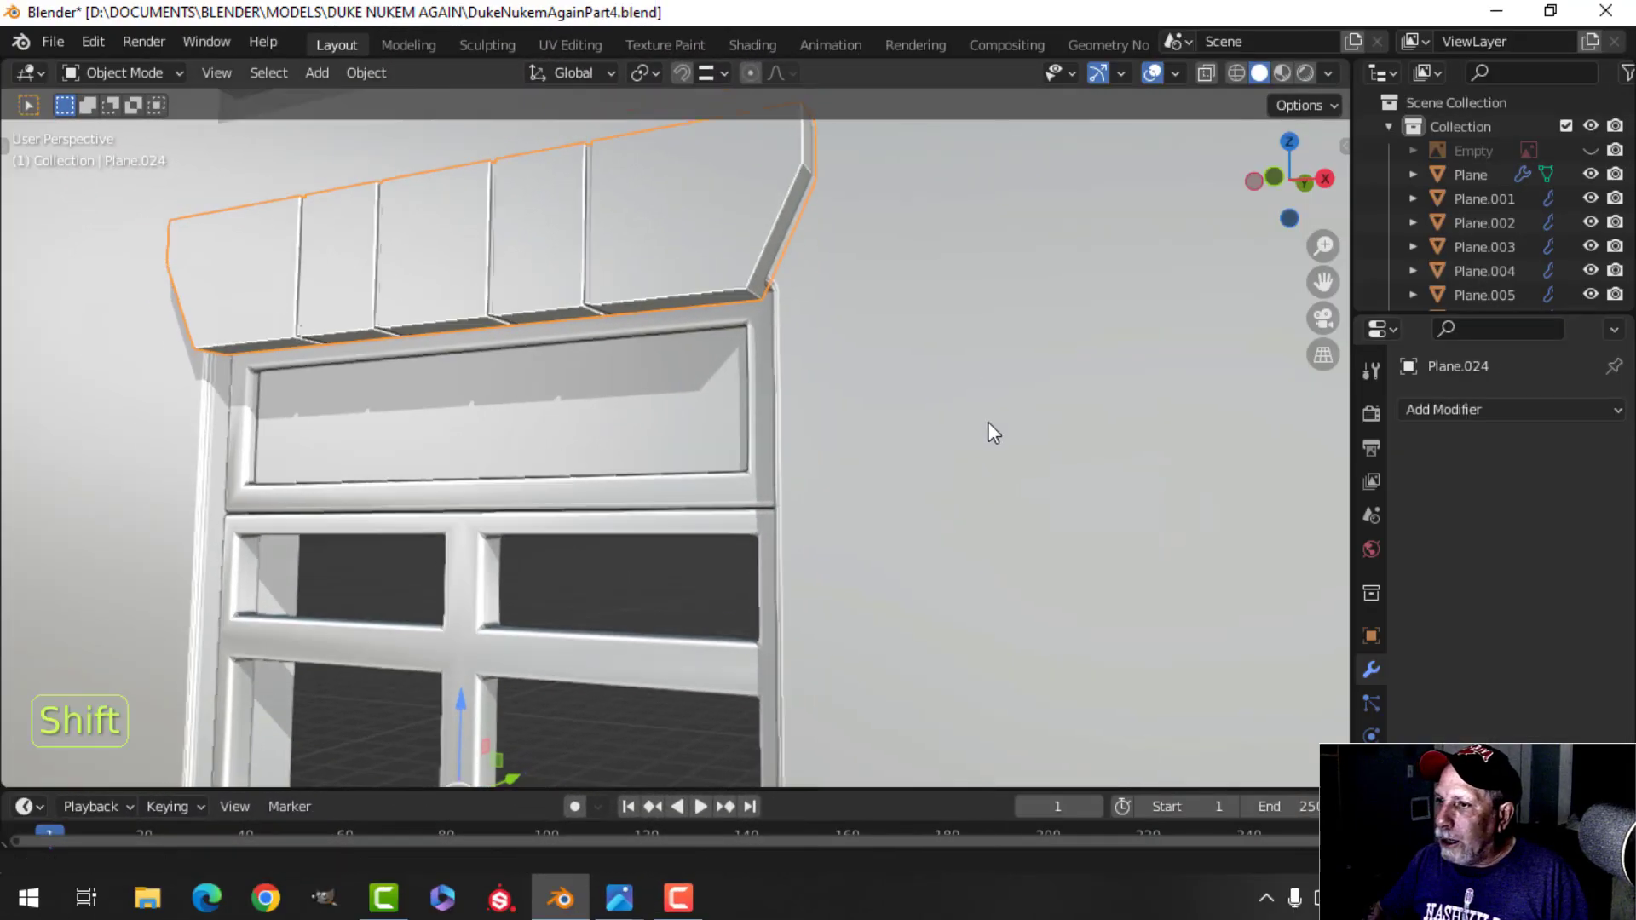
# Isolate the lintel in local view and enter Edit Mode with nothing selected.
pyautogui.press('/')
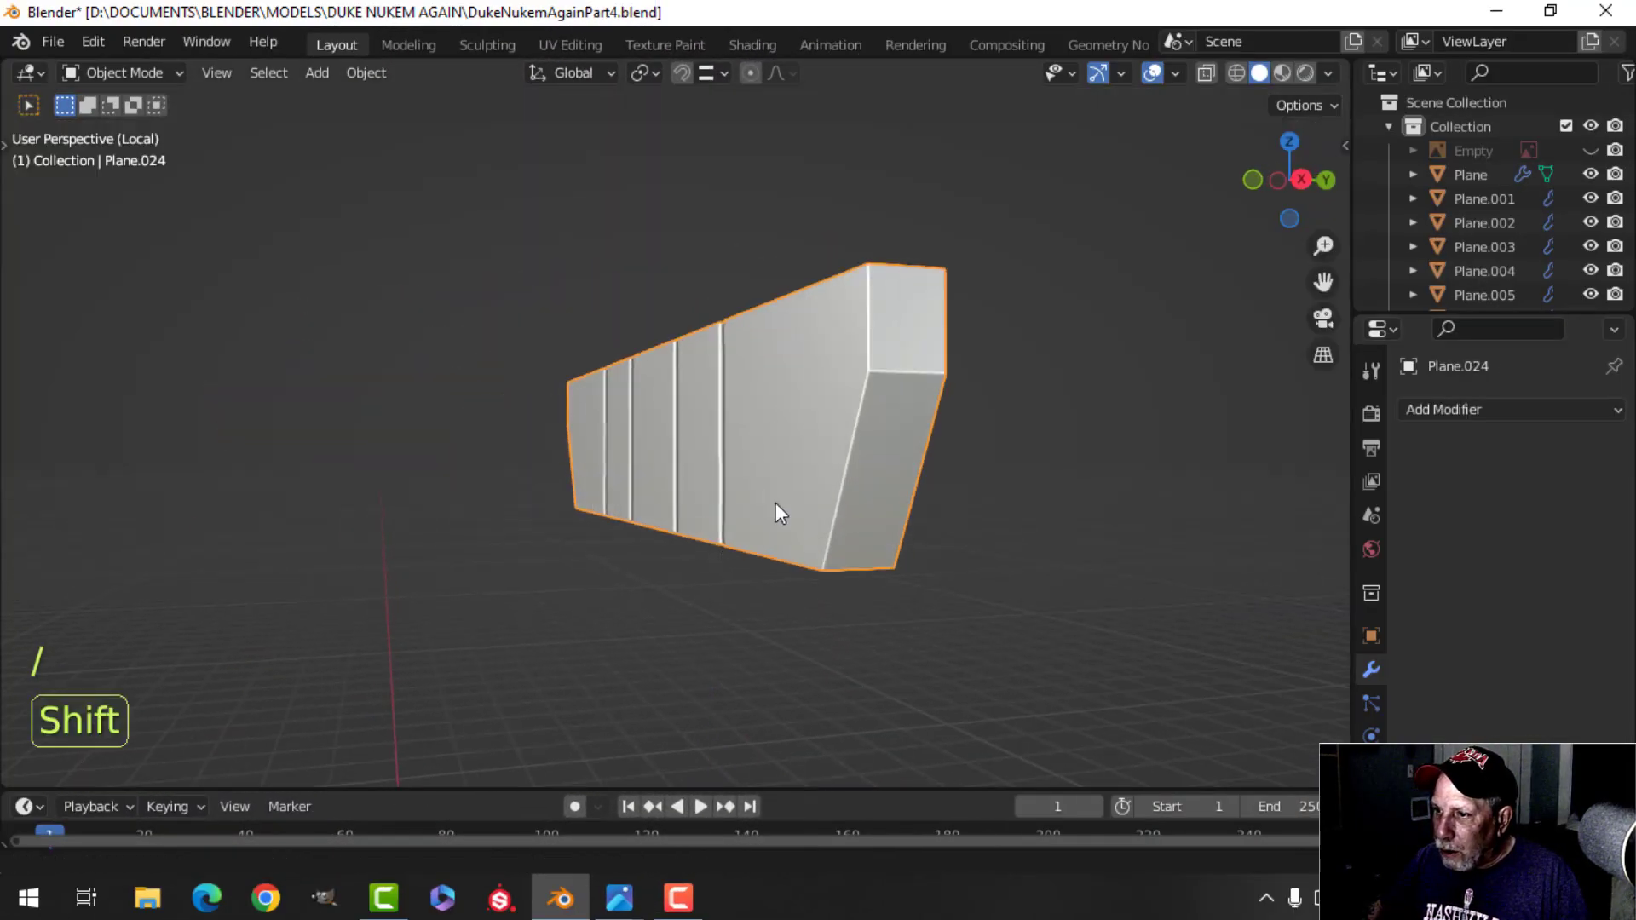
pyautogui.keyDown('shift'); pyautogui.moveTo(776, 503); pyautogui.dragTo(675, 572, button='middle'); pyautogui.keyUp('shift')
pyautogui.moveTo(675, 573)
pyautogui.mouseDown(button='middle')
pyautogui.moveTo(546, 604)
pyautogui.moveTo(692, 571)
pyautogui.mouseUp(button='middle')
pyautogui.keyDown('shift'); pyautogui.moveTo(692, 571); pyautogui.dragTo(740, 571, button='middle'); pyautogui.keyUp('shift')
pyautogui.press('Tab')
pyautogui.hotkey('alt', 'a')
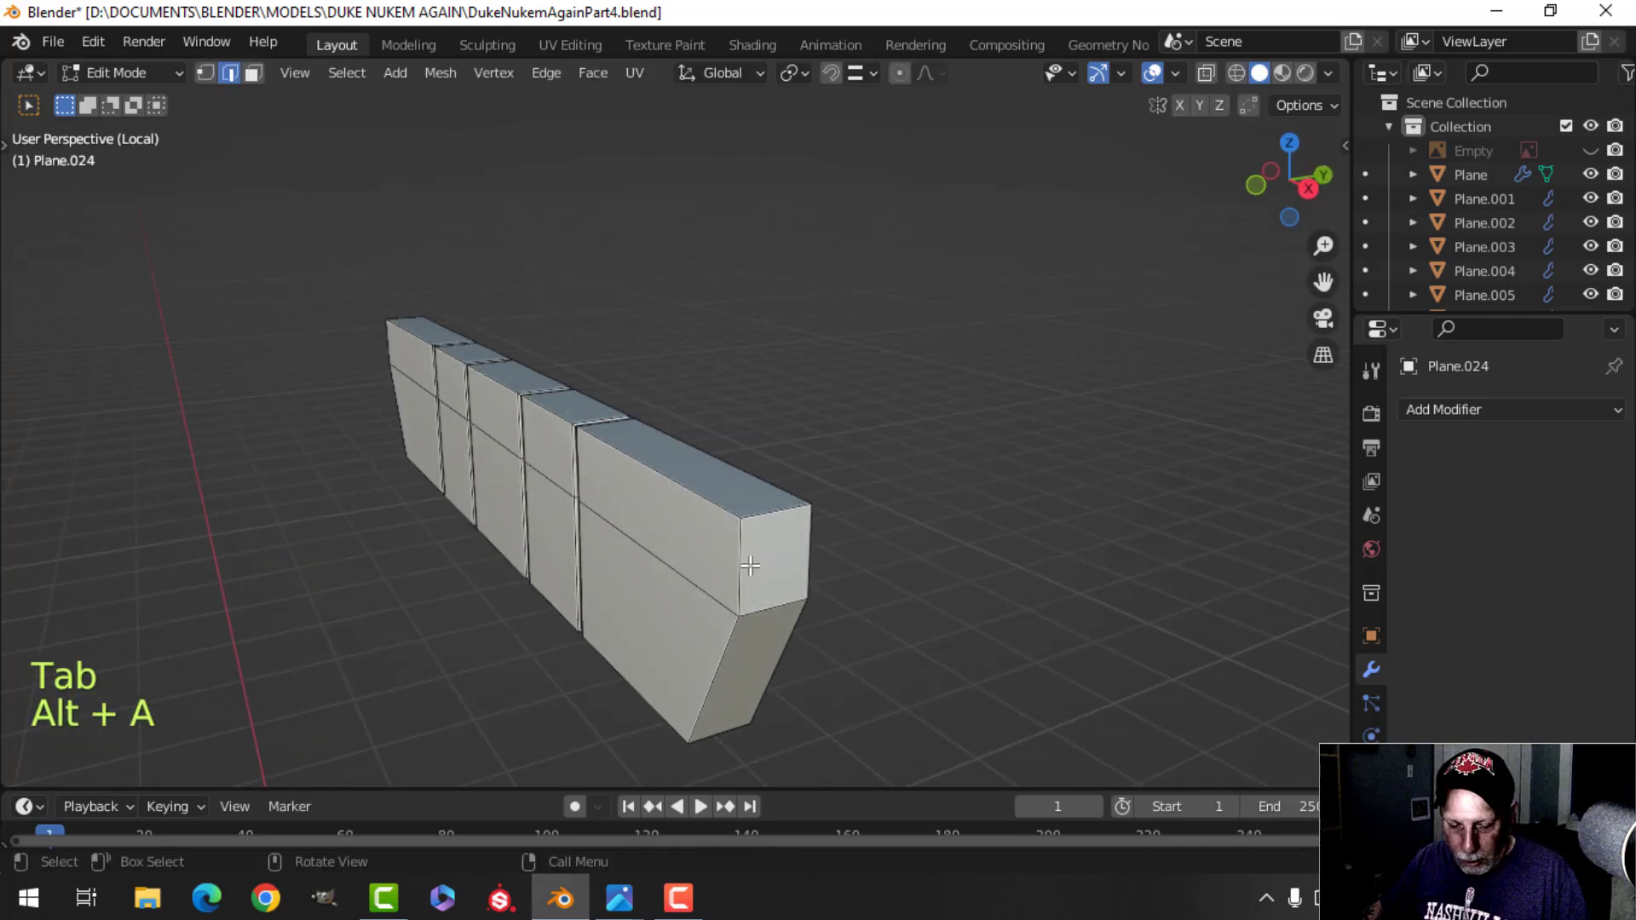
# Bevel the short top and bottom corner edges at both ends of the lintel about 0.0086 m with 2 segments.
pyautogui.click(767, 514)
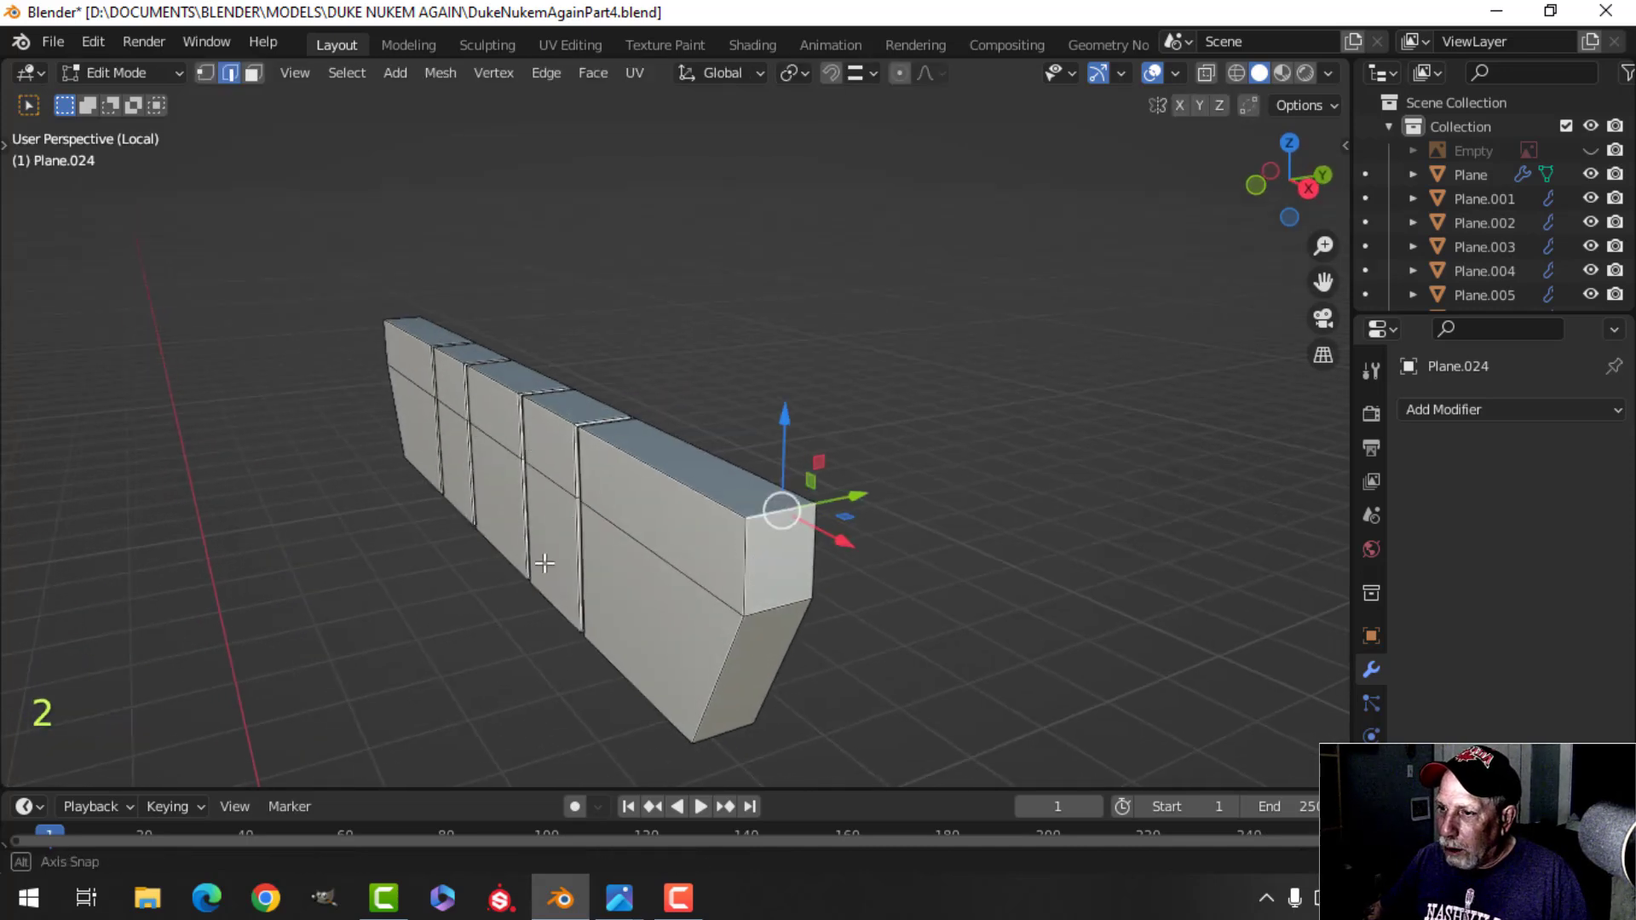
pyautogui.moveTo(767, 515); pyautogui.dragTo(793, 584, button='middle')
pyautogui.moveTo(630, 701); pyautogui.dragTo(860, 539, button='middle')
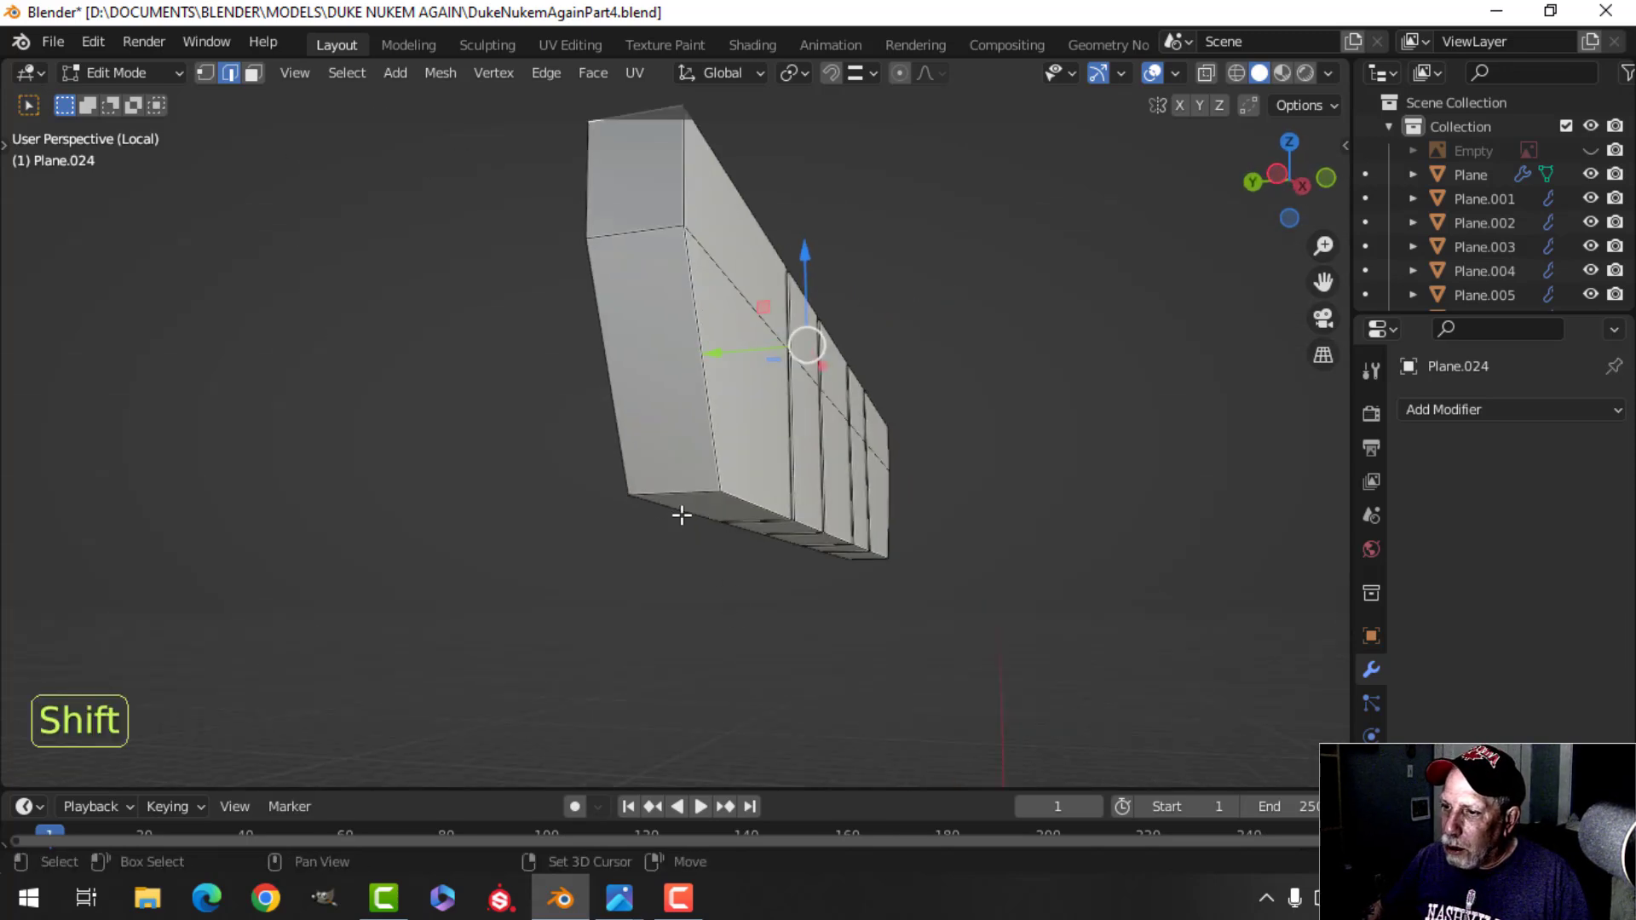
pyautogui.moveTo(678, 493); pyautogui.dragTo(831, 587, button='middle')
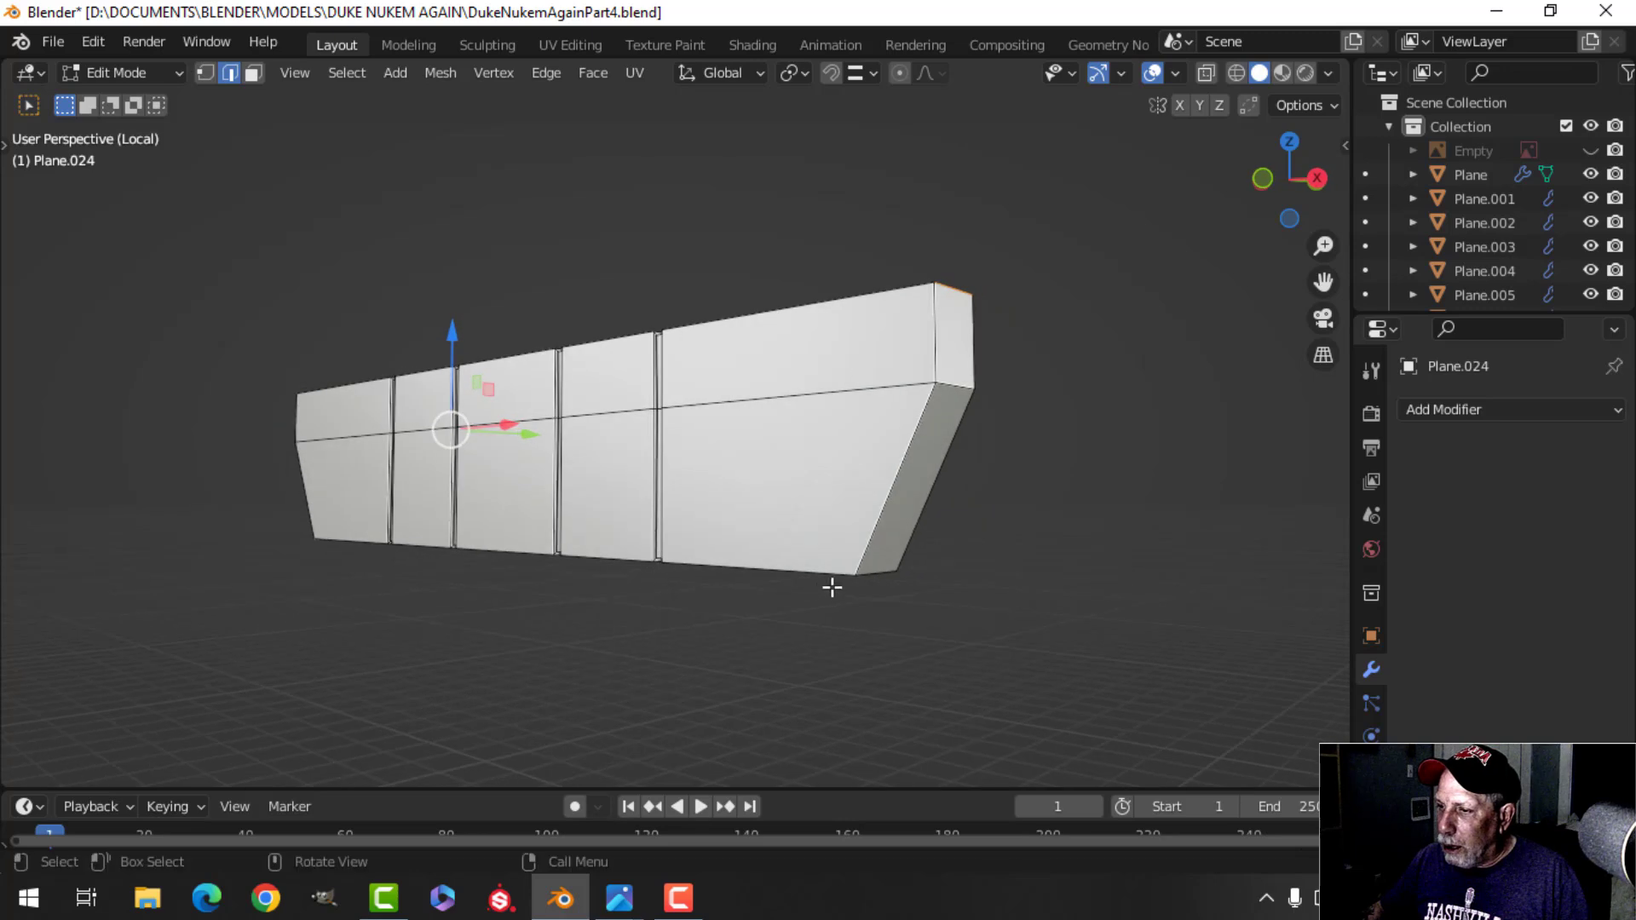
pyautogui.hotkey('ctrl', 'b')
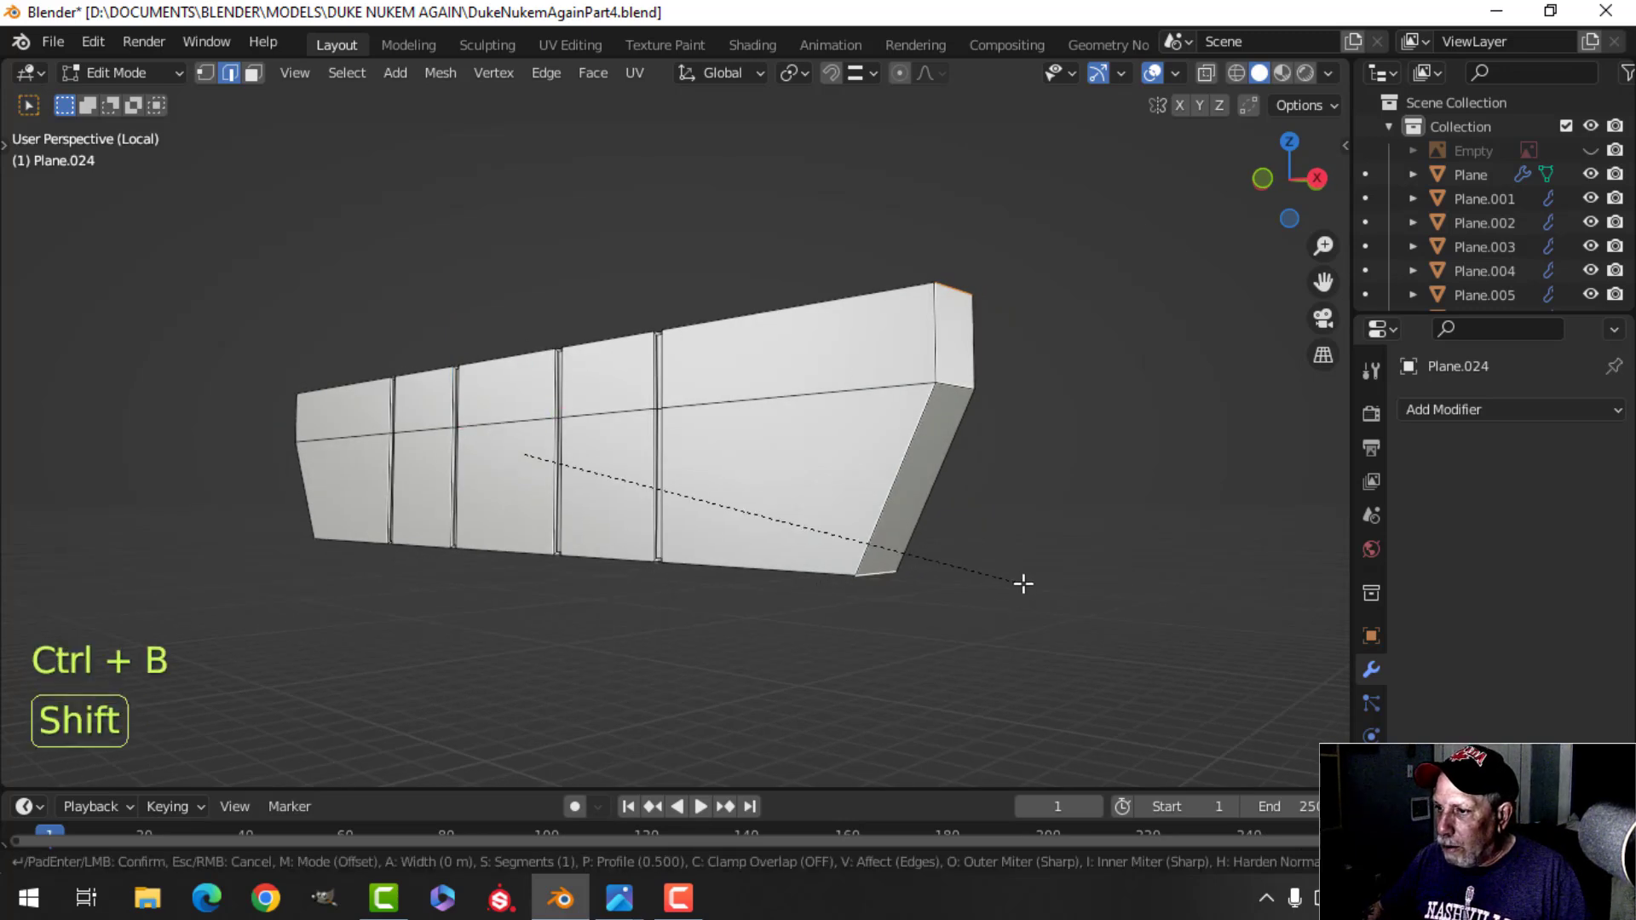
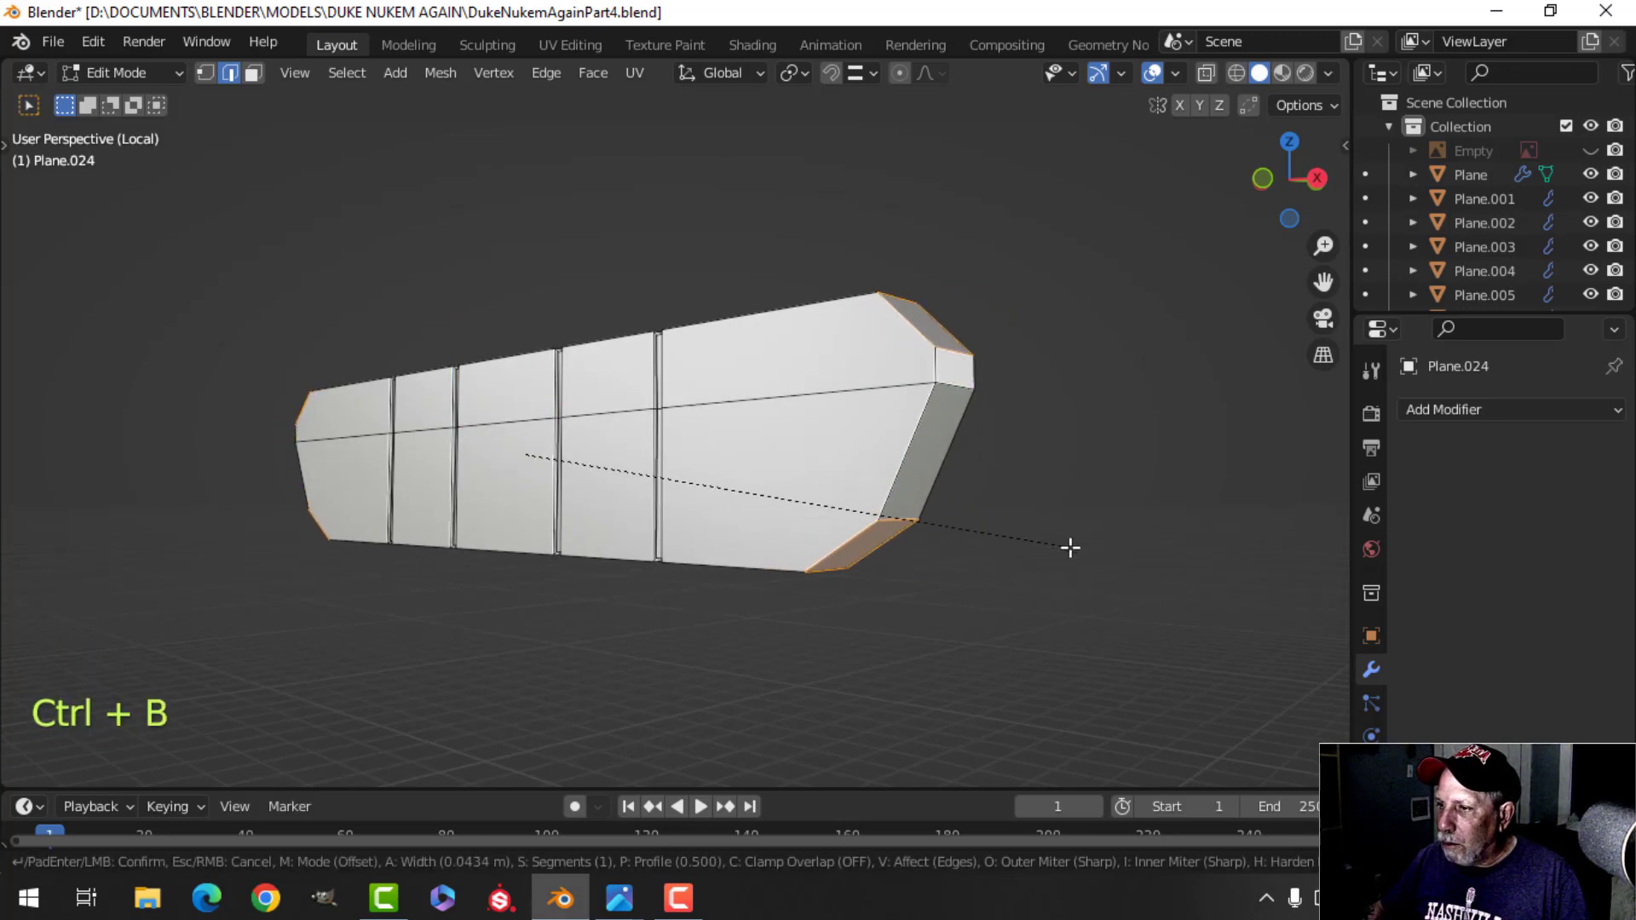
pyautogui.press('Escape')
pyautogui.moveTo(1051, 563); pyautogui.dragTo(1011, 614, button='middle')
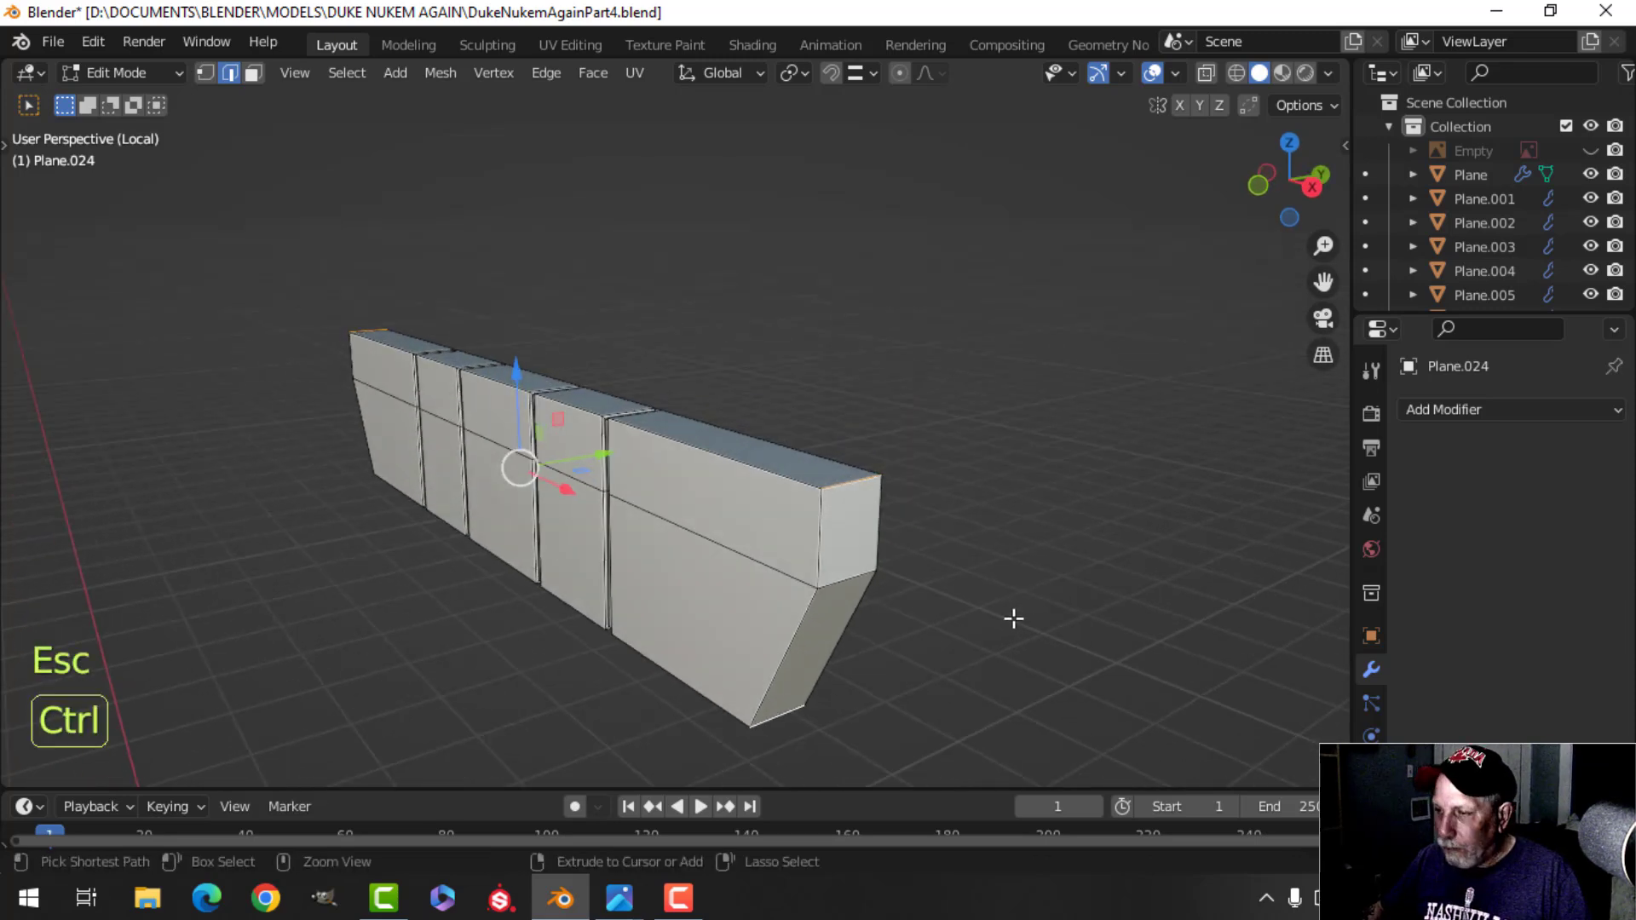
pyautogui.hotkey('ctrl', 'b')
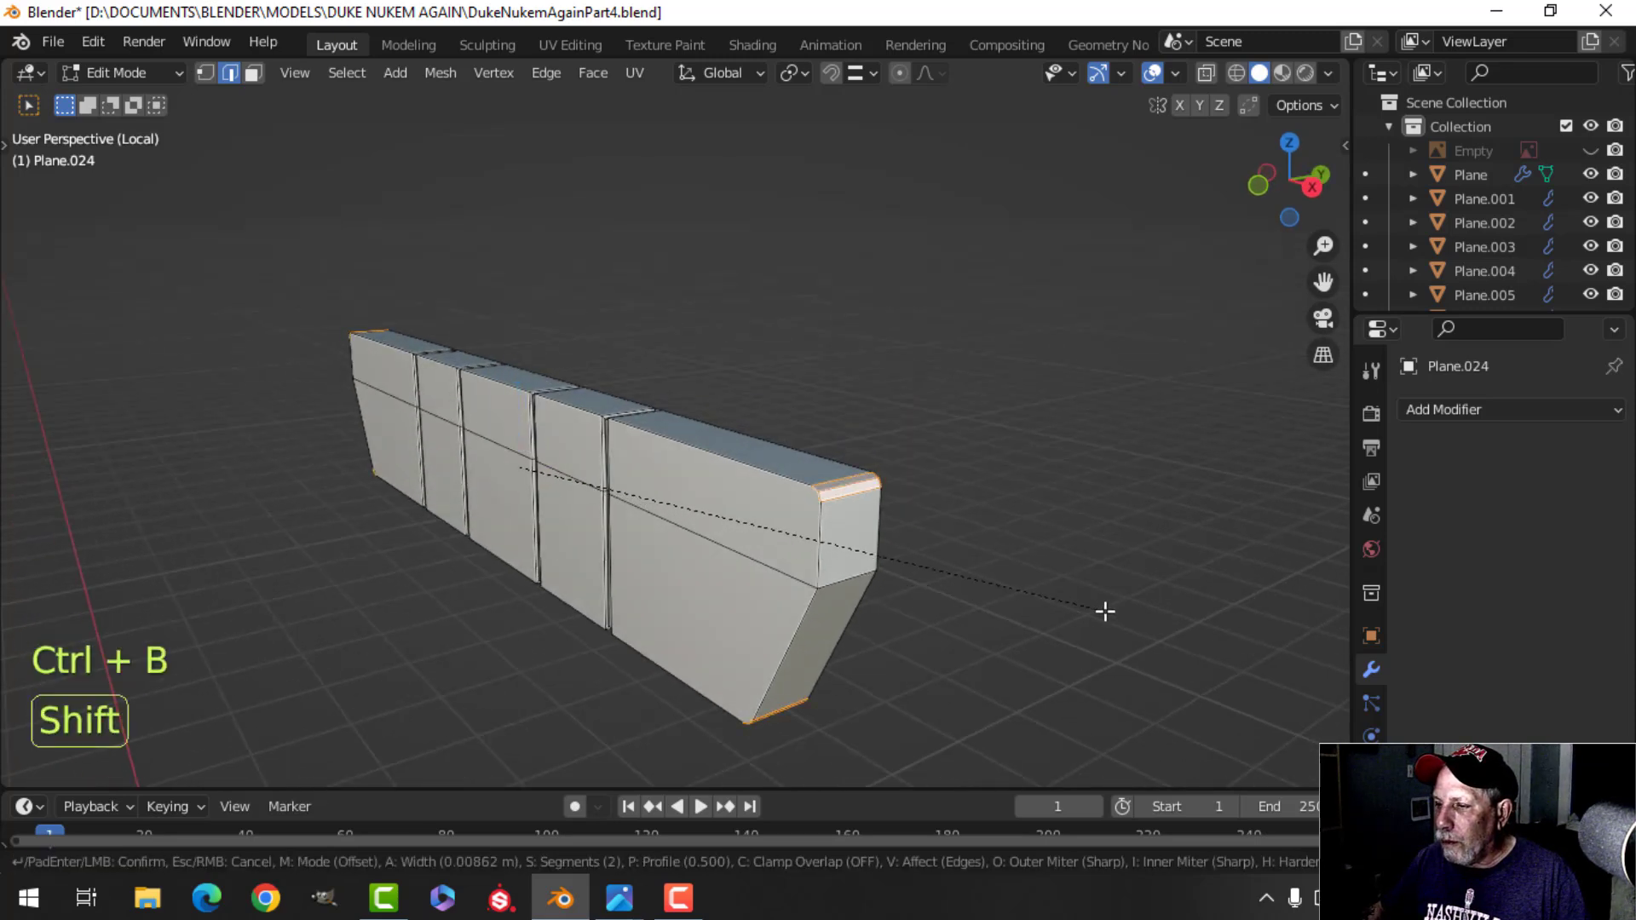
pyautogui.click(1106, 611)
# Bevel the front outline edges of the lintel's blocks about 0.0035 m with 2 segments.
pyautogui.hotkey('alt', 'a')
pyautogui.keyDown('alt'); pyautogui.keyDown('shift'); pyautogui.click(746, 463); pyautogui.keyUp('shift'); pyautogui.keyUp('alt')
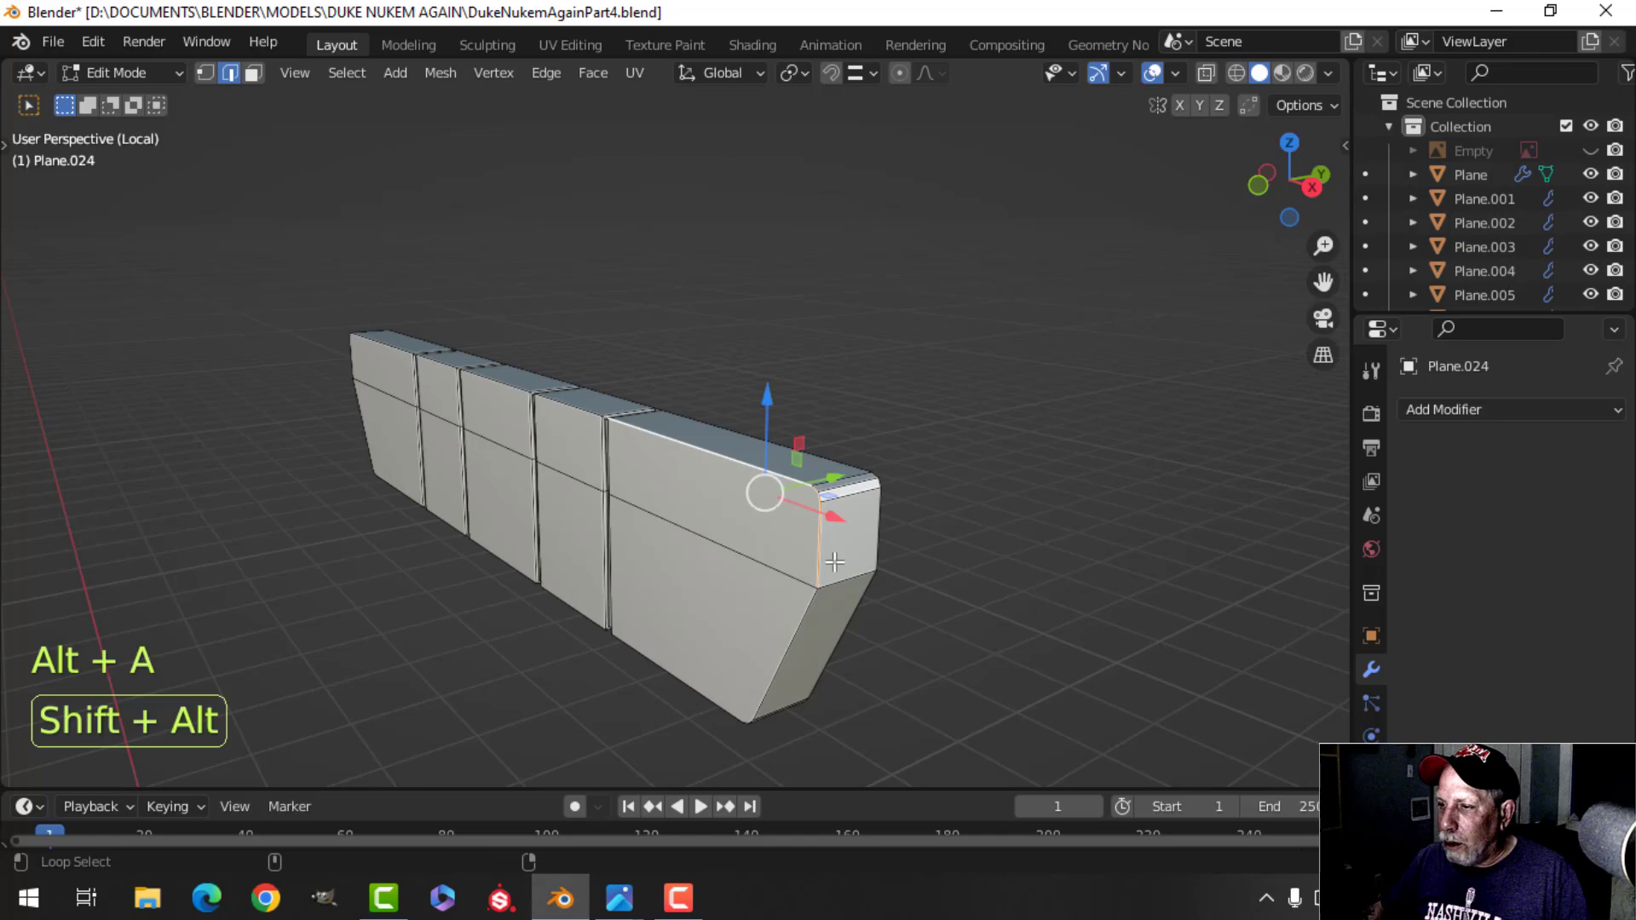
pyautogui.moveTo(800, 624); pyautogui.dragTo(788, 576, button='middle')
pyautogui.keyDown('alt'); pyautogui.keyDown('shift'); pyautogui.click(763, 572); pyautogui.keyUp('shift'); pyautogui.keyUp('alt')
pyautogui.scroll(3, 787, 576)
pyautogui.scroll(-3, 822, 541)
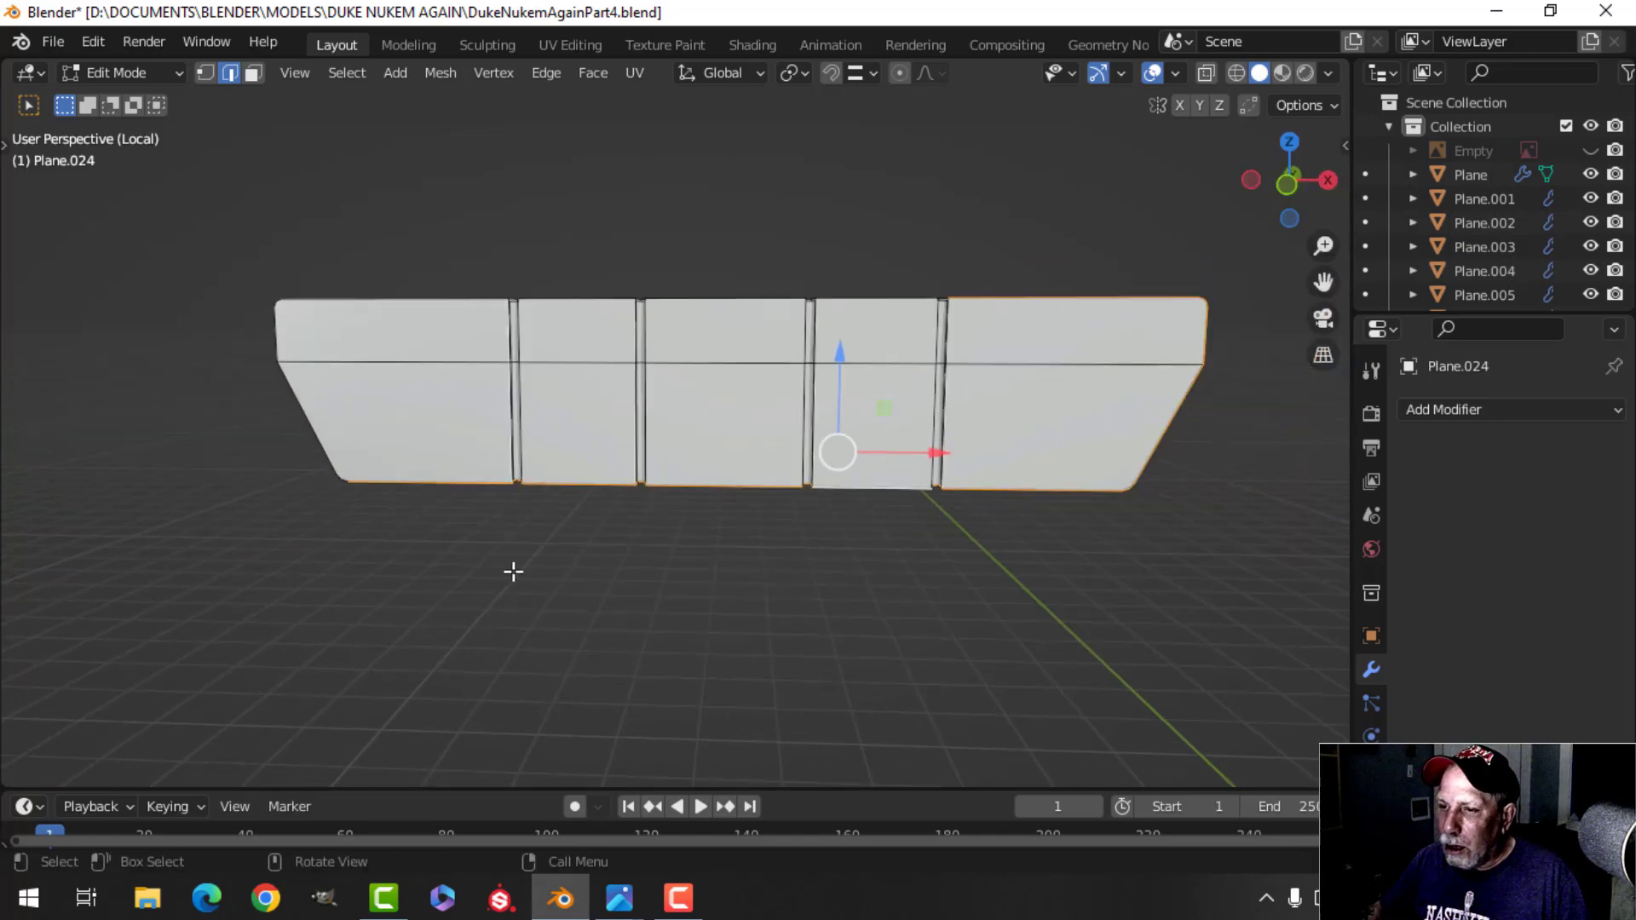
pyautogui.moveTo(511, 569); pyautogui.dragTo(708, 608, button='middle')
pyautogui.keyDown('alt'); pyautogui.keyDown('shift'); pyautogui.click(606, 419); pyautogui.keyUp('shift'); pyautogui.keyUp('alt')
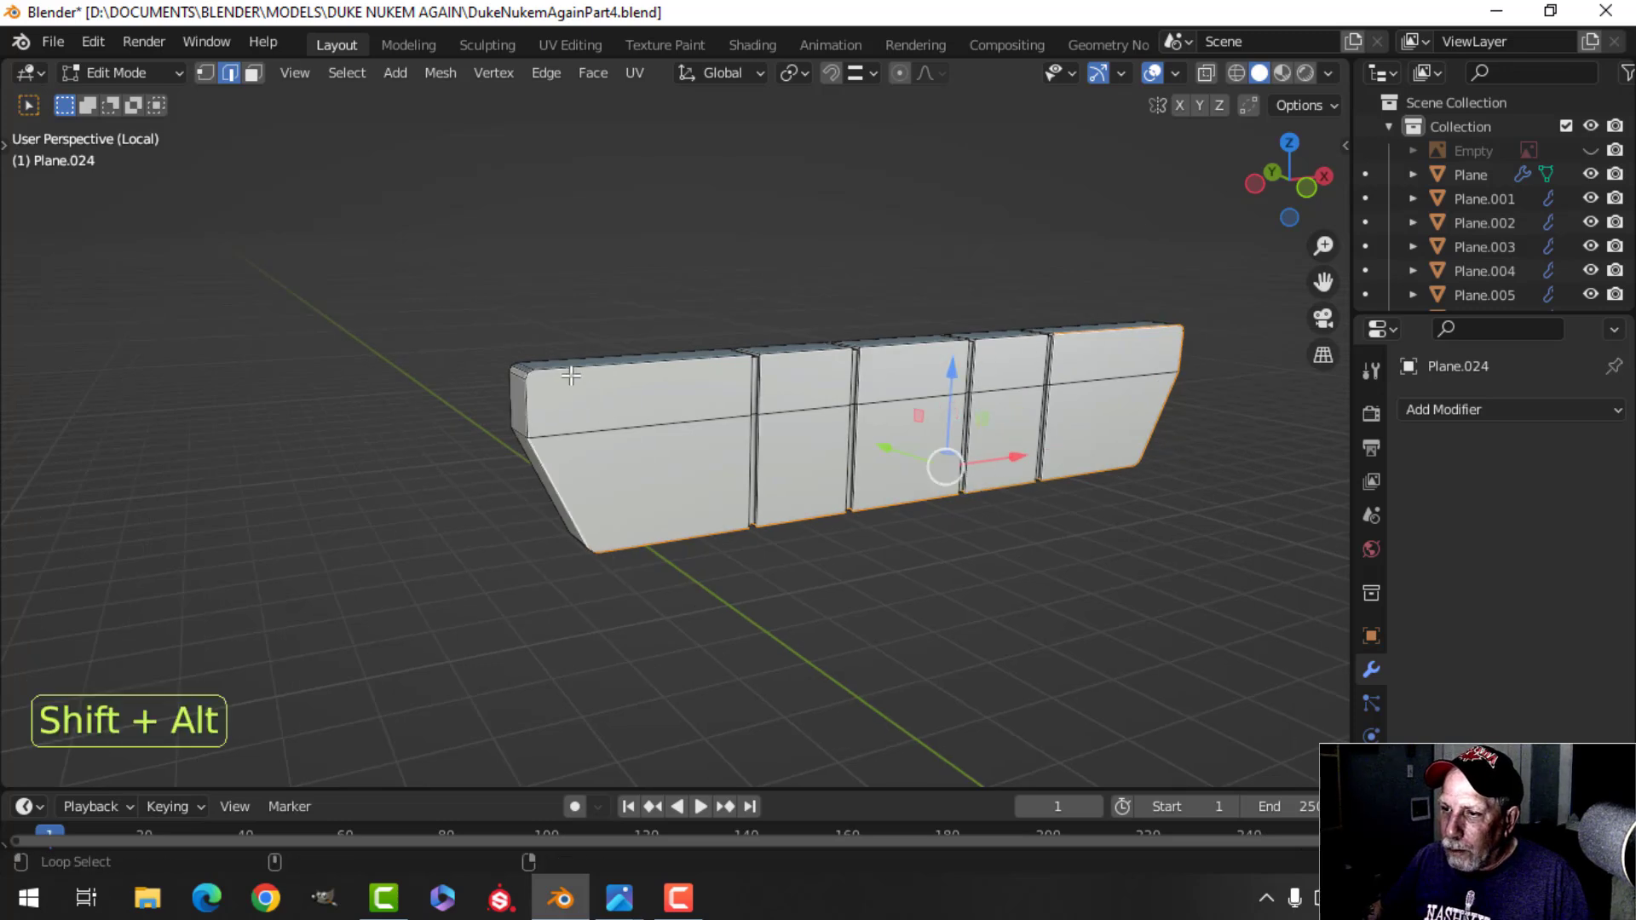
pyautogui.moveTo(732, 413); pyautogui.dragTo(811, 477, button='middle')
pyautogui.keyDown('alt'); pyautogui.keyDown('shift'); pyautogui.click(733, 384); pyautogui.keyUp('shift'); pyautogui.keyUp('alt')
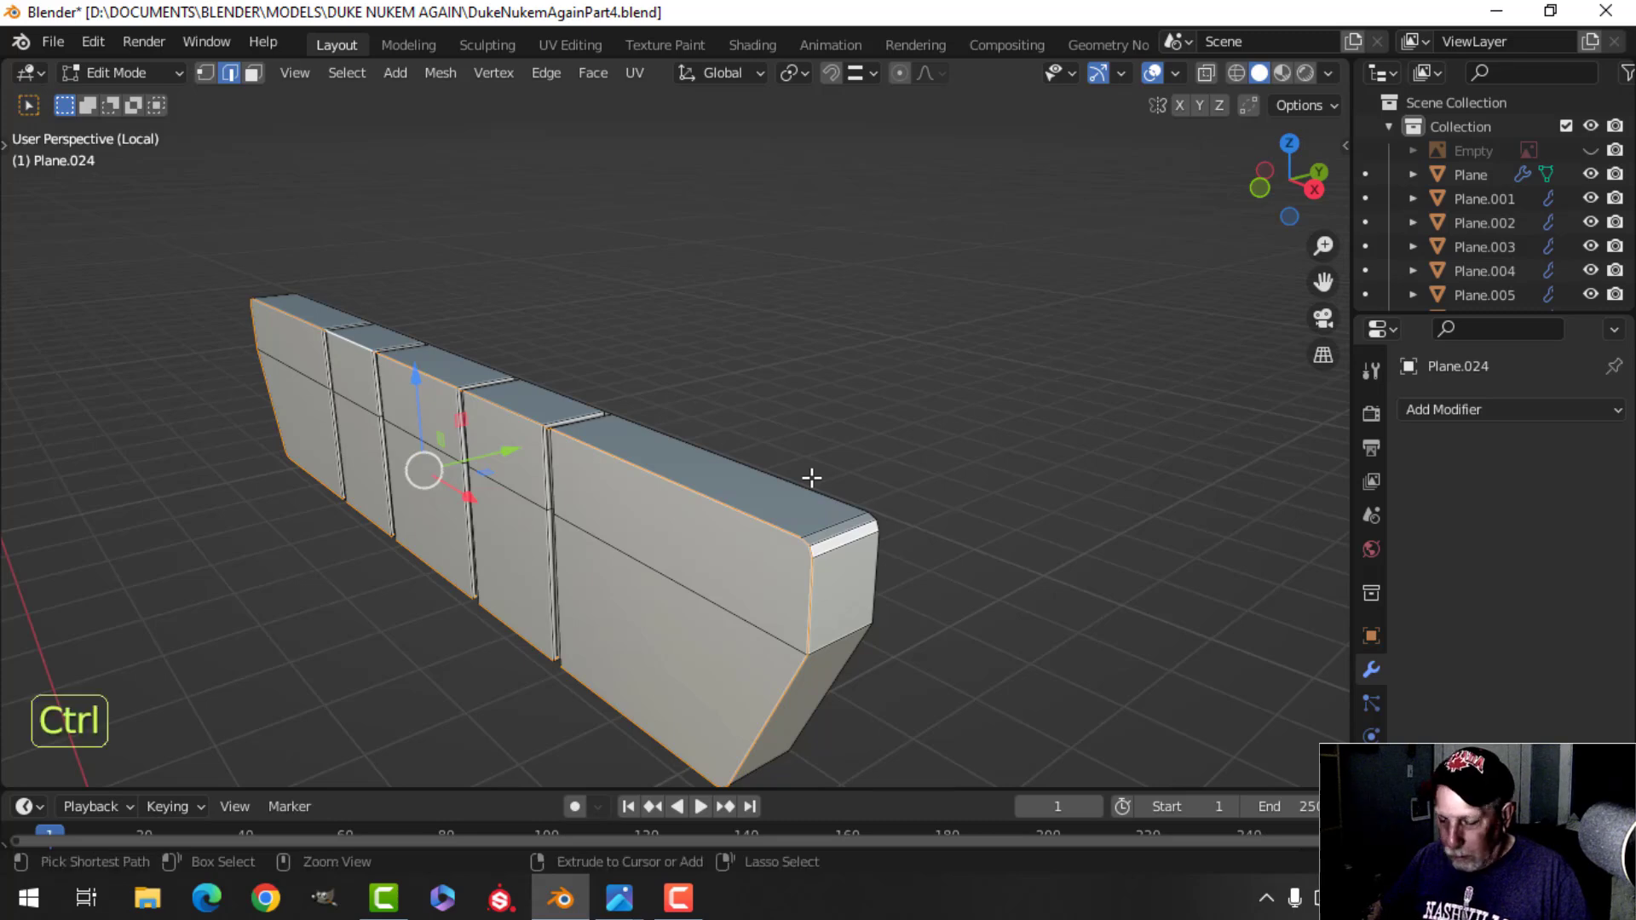
pyautogui.hotkey('ctrl', 'b')
pyautogui.press('shift')
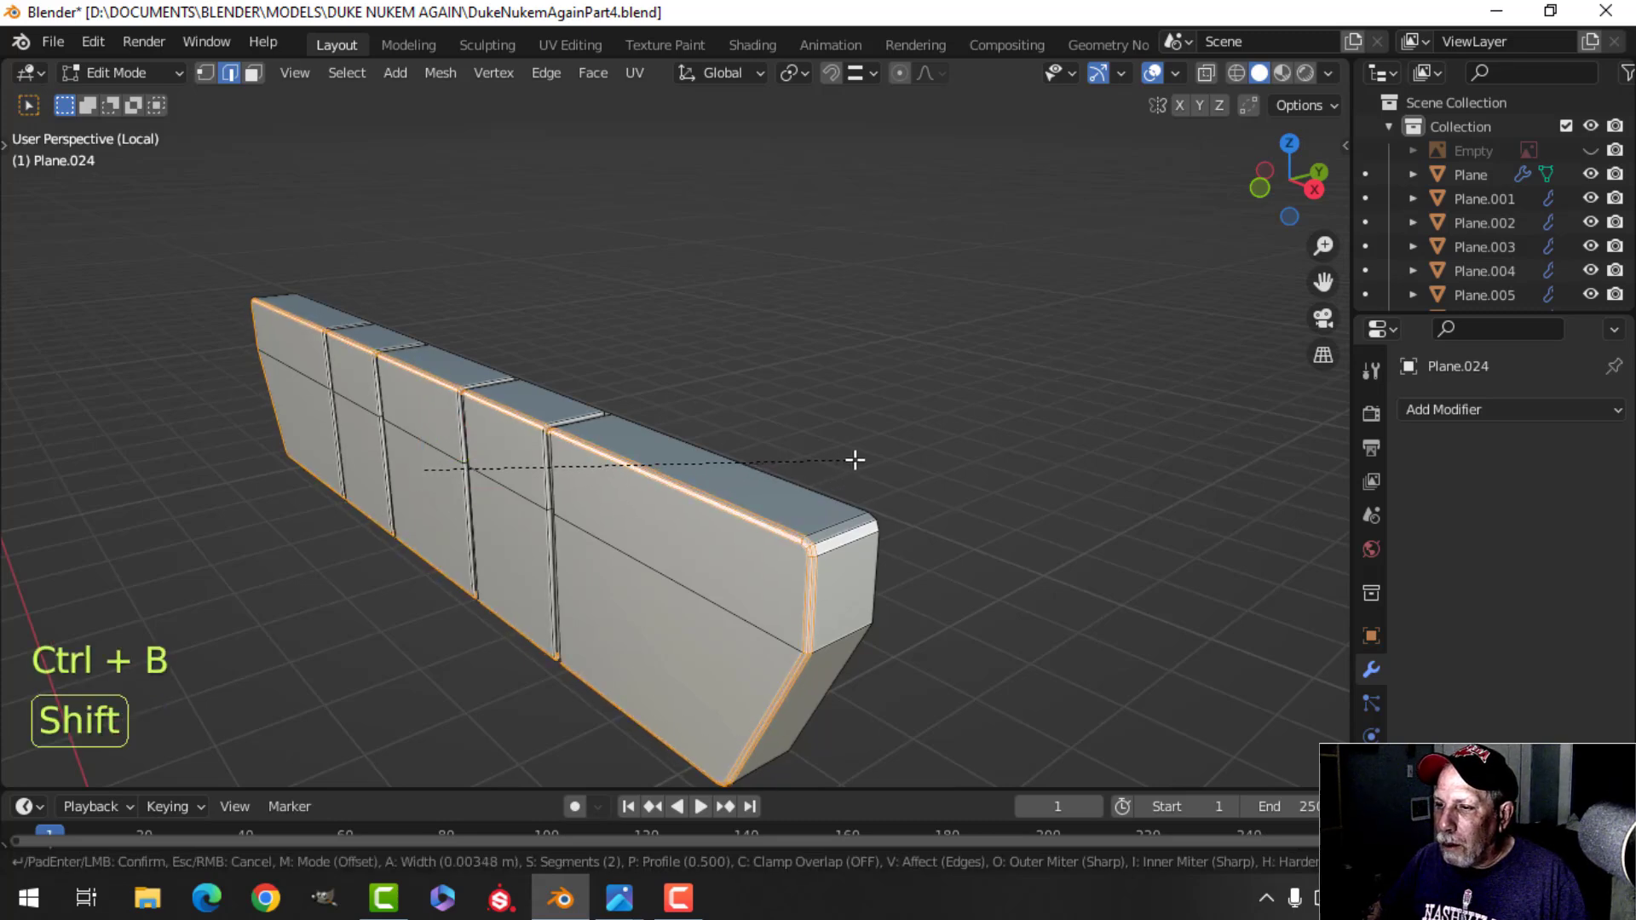
pyautogui.click(855, 461)
# Delete the small faces closing the upper rear ends of the lintel's grooves.
pyautogui.scroll(3, 742, 540)
pyautogui.hotkey('alt', 'a')
pyautogui.keyDown('shift'); pyautogui.moveTo(741, 540); pyautogui.dragTo(696, 582, button='middle'); pyautogui.keyUp('shift')
pyautogui.keyDown('alt'); pyautogui.keyDown('shift'); pyautogui.click(707, 430); pyautogui.keyUp('shift'); pyautogui.keyUp('alt')
pyautogui.hotkey('alt', 'a')
pyautogui.scroll(2, 697, 583)
pyautogui.press('3')
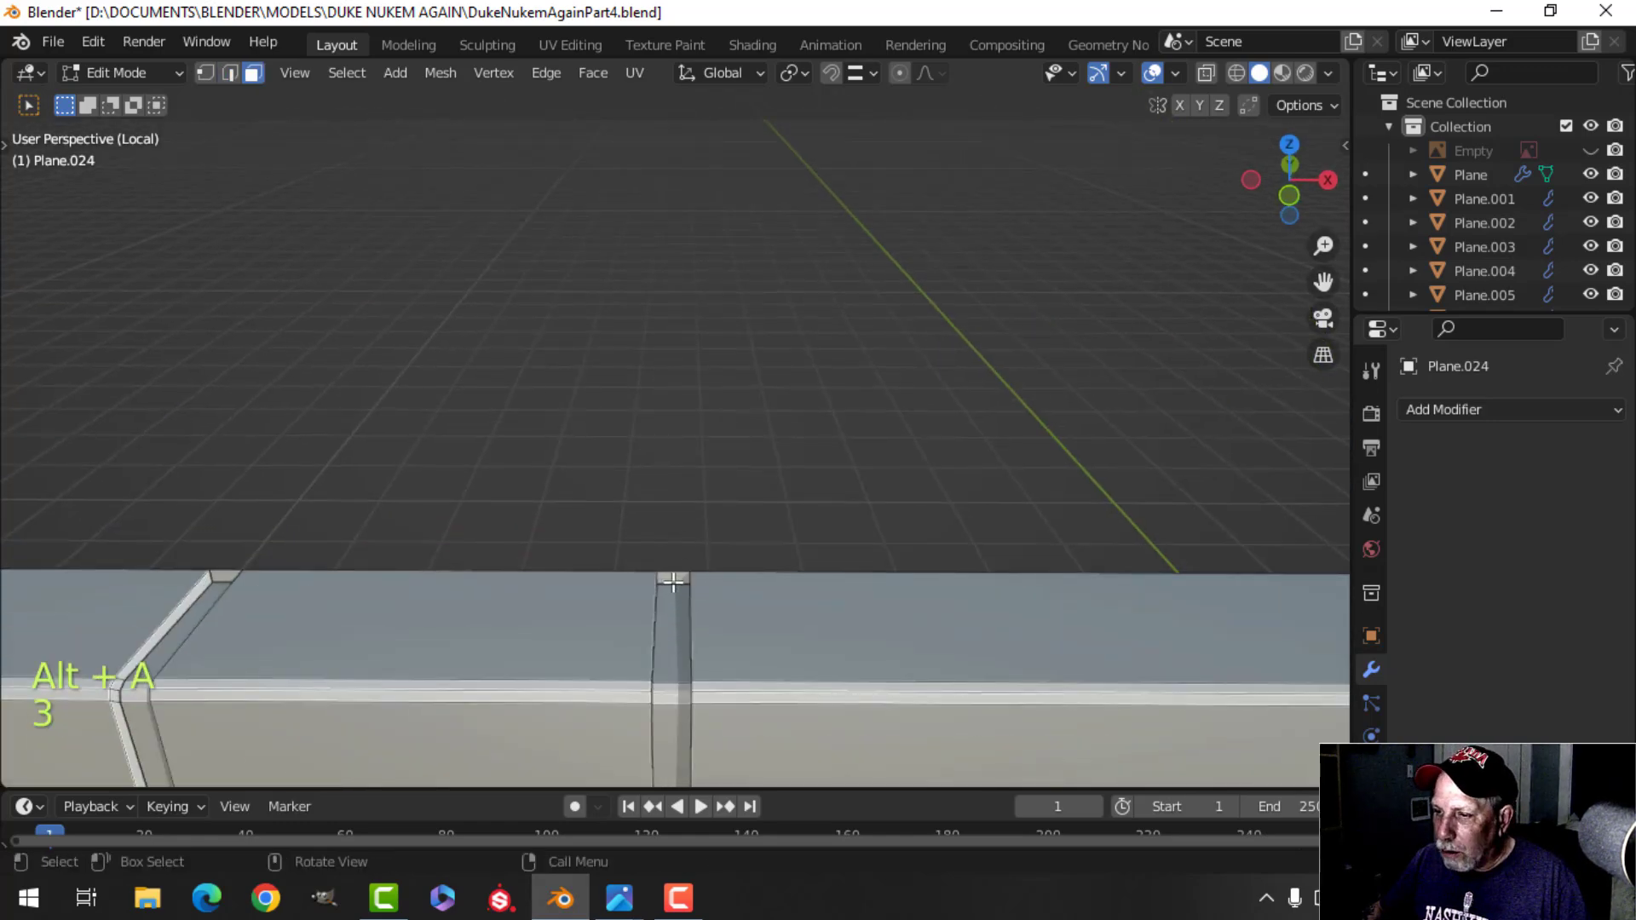
pyautogui.keyDown('shift'); pyautogui.moveTo(410, 655); pyautogui.dragTo(674, 462, button='middle'); pyautogui.keyUp('shift')
pyautogui.keyDown('shift'); pyautogui.moveTo(421, 558); pyautogui.dragTo(688, 465, button='middle'); pyautogui.keyUp('shift')
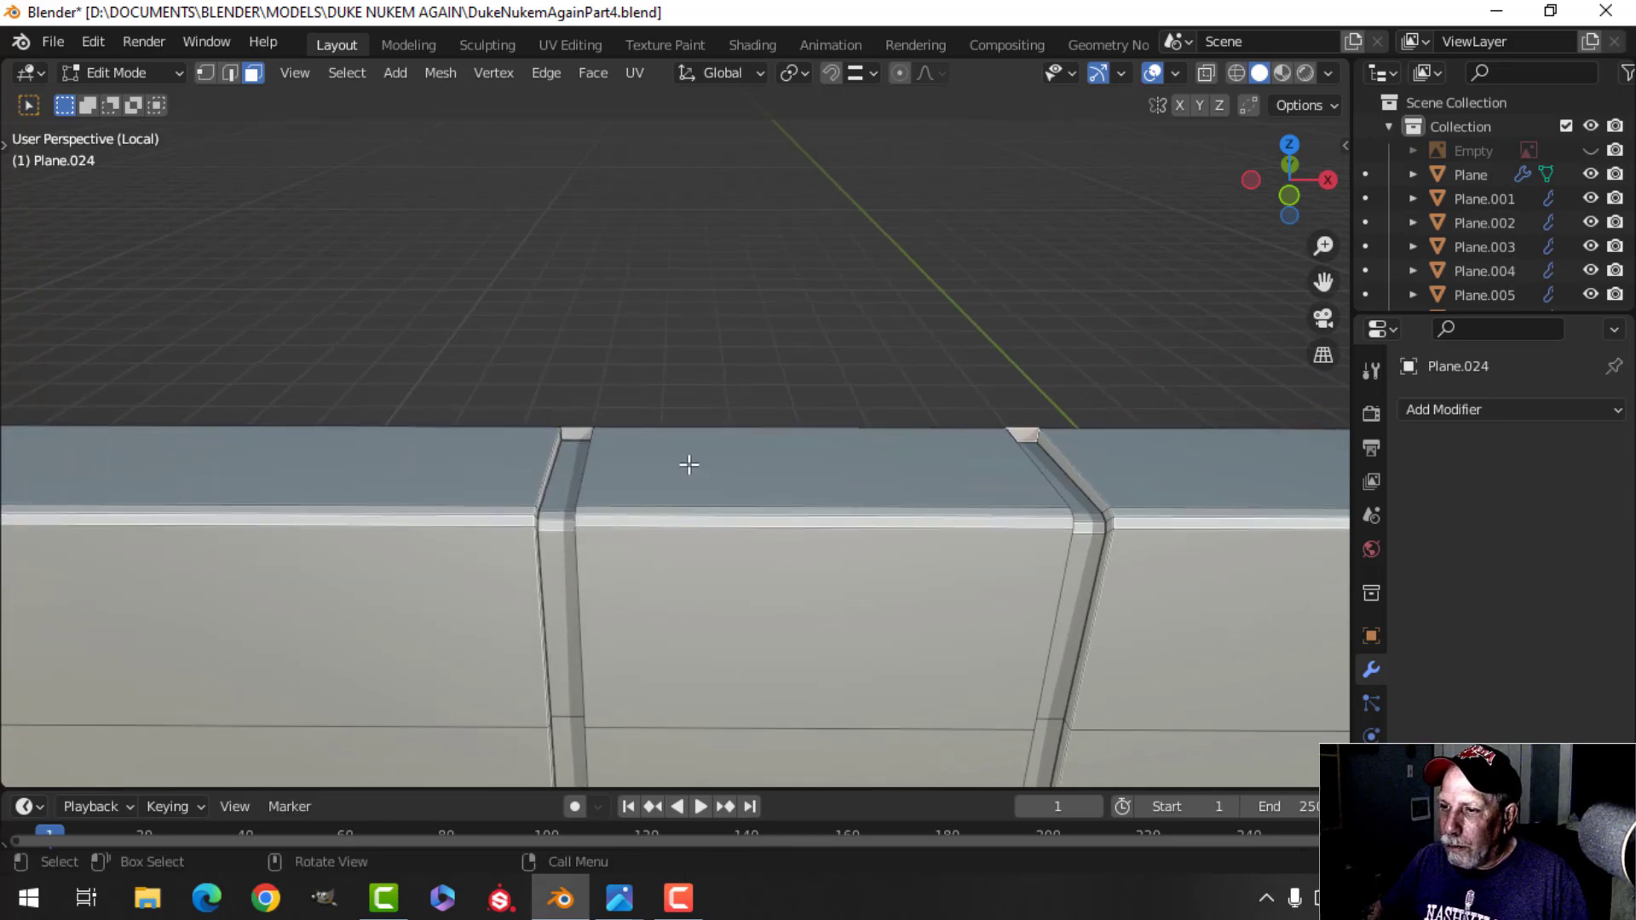
pyautogui.keyDown('shift'); pyautogui.click(573, 433); pyautogui.keyUp('shift')
pyautogui.press('x')
pyautogui.click(573, 434)
pyautogui.scroll(-3, 579, 490)
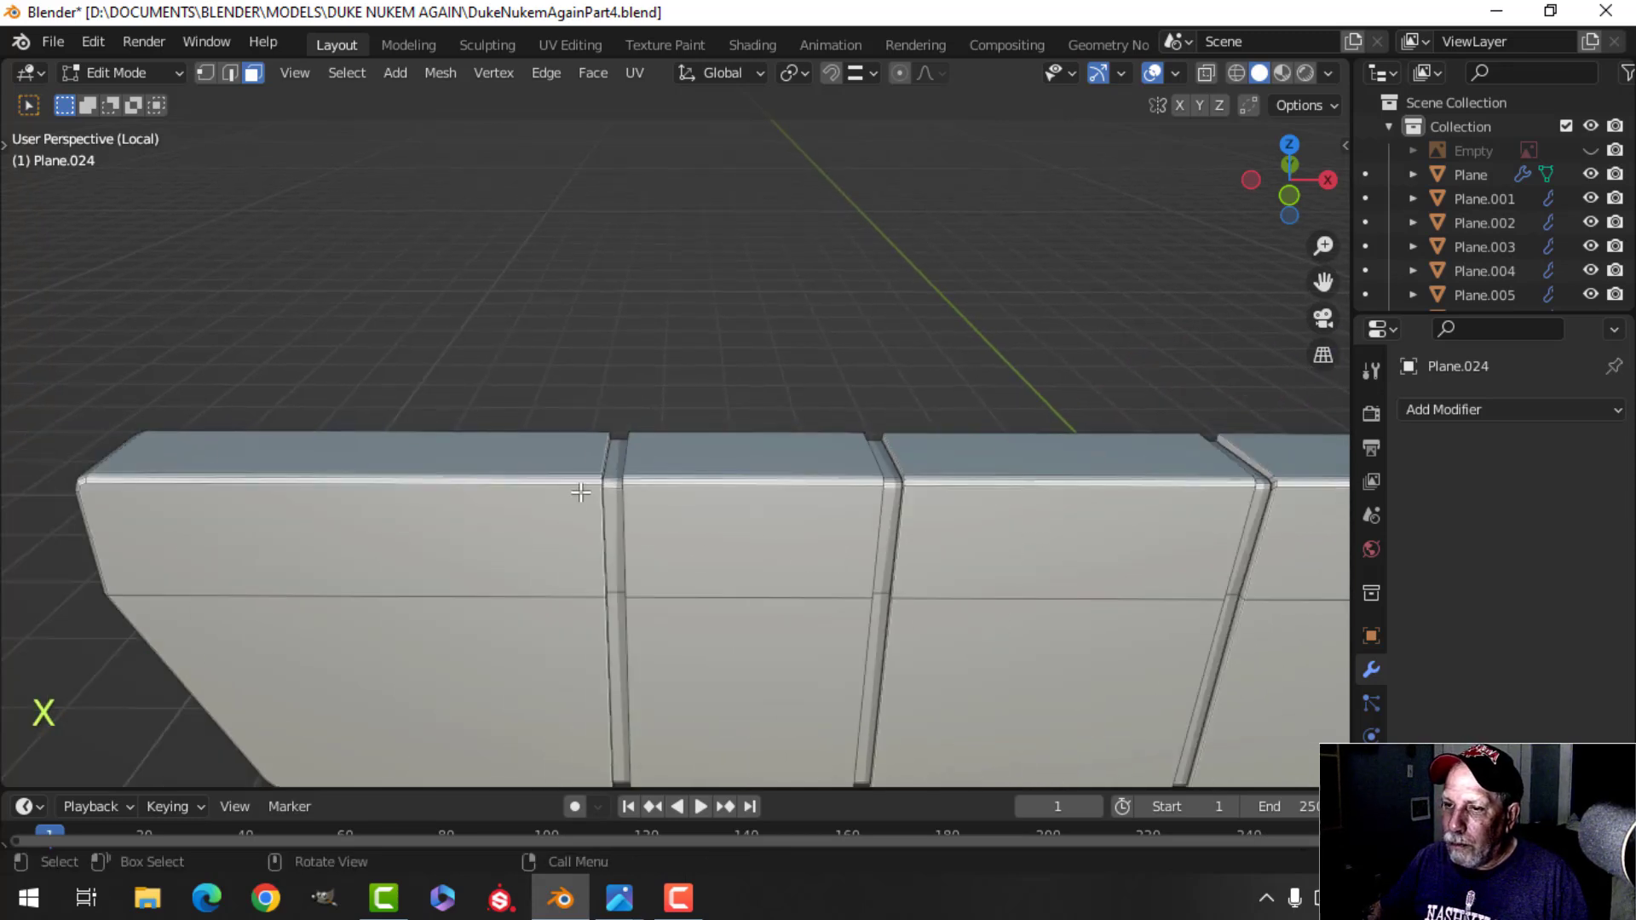
# Delete the small faces closing the lower rear ends of the lintel's grooves.
pyautogui.keyDown('shift'); pyautogui.moveTo(651, 556); pyautogui.dragTo(585, 380, button='middle'); pyautogui.keyUp('shift')
pyautogui.moveTo(661, 477); pyautogui.dragTo(629, 332, button='middle')
pyautogui.moveTo(722, 592); pyautogui.dragTo(692, 521, button='middle')
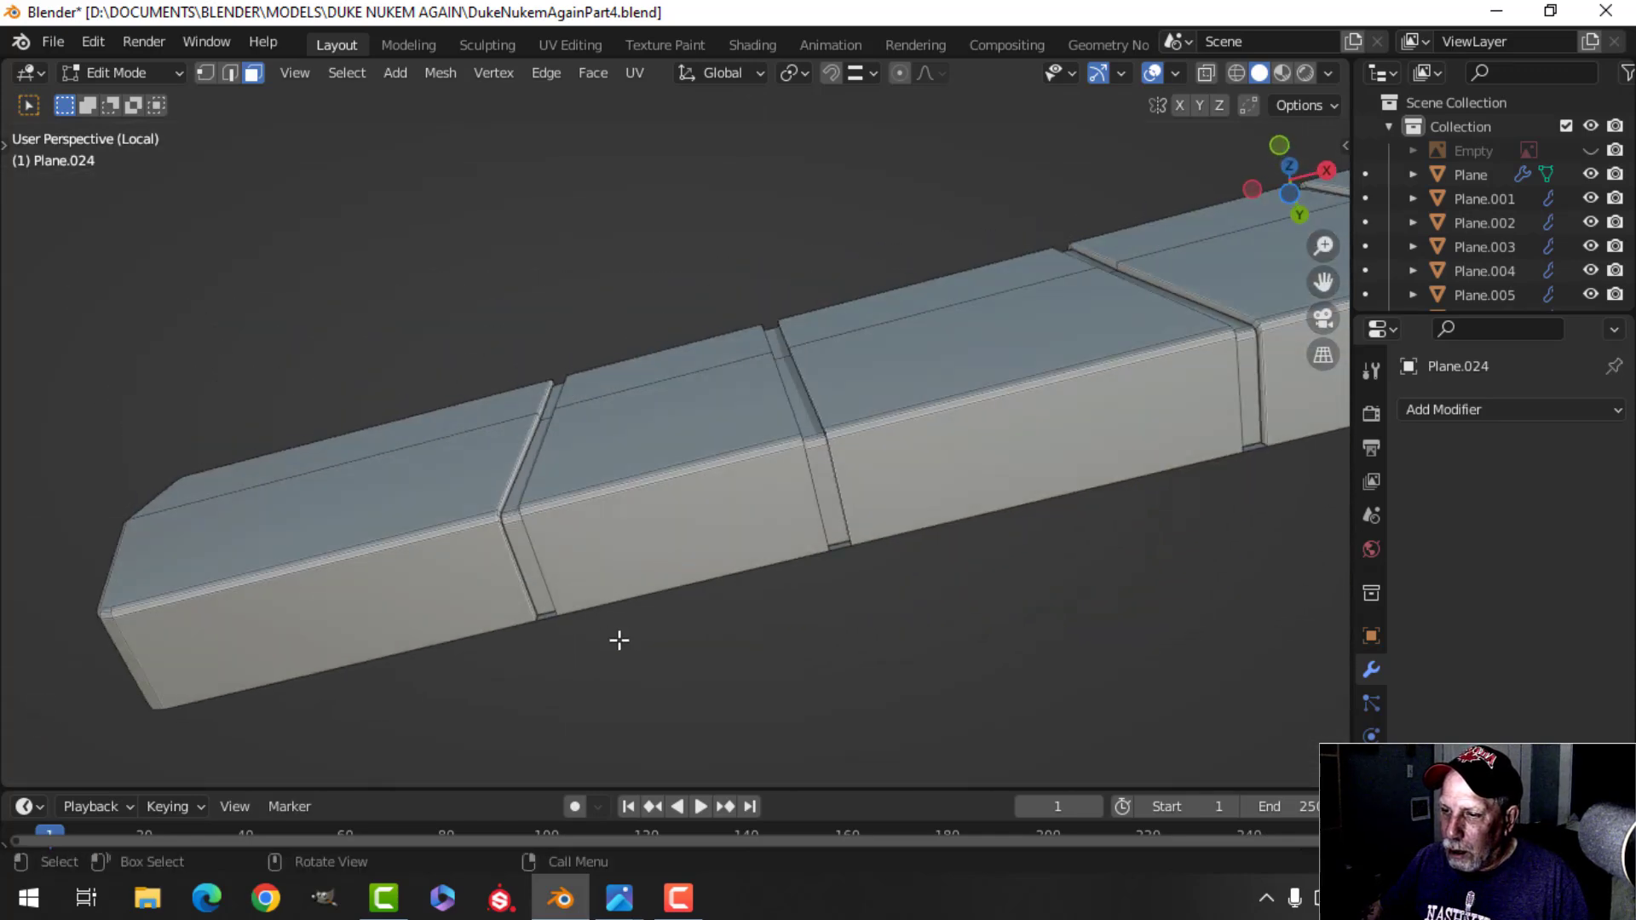
pyautogui.scroll(3, 620, 641)
pyautogui.keyDown('shift'); pyautogui.moveTo(626, 641); pyautogui.dragTo(549, 350, button='middle'); pyautogui.keyUp('shift')
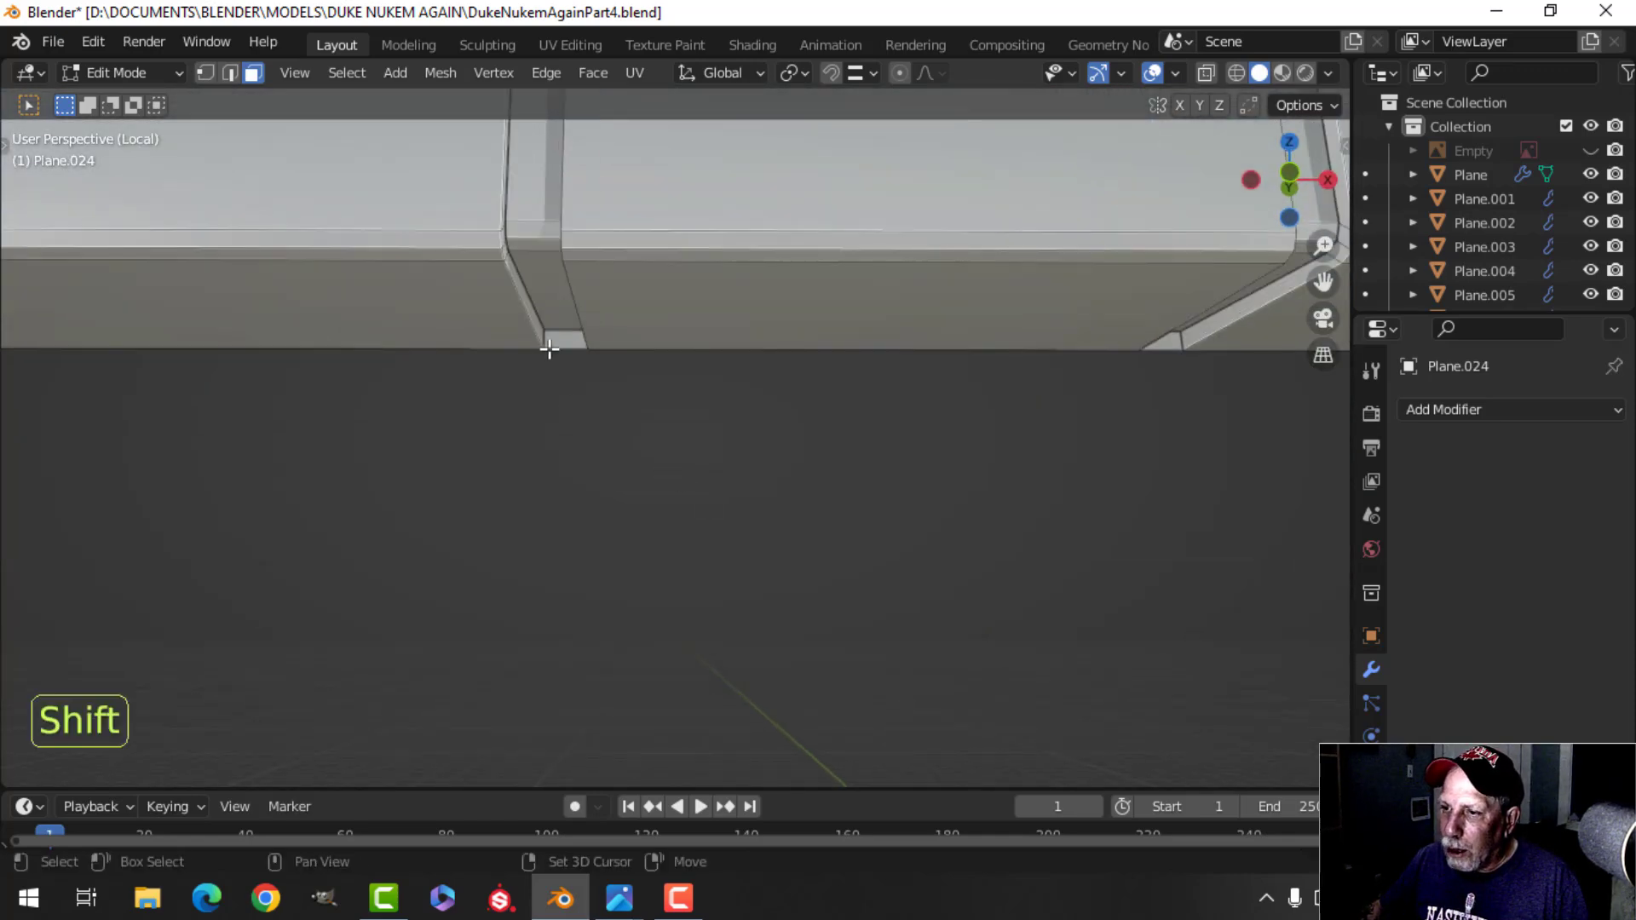
pyautogui.click(560, 335)
pyautogui.scroll(-2, 876, 427)
pyautogui.keyDown('shift'); pyautogui.moveTo(950, 444); pyautogui.dragTo(657, 489, button='middle'); pyautogui.keyUp('shift')
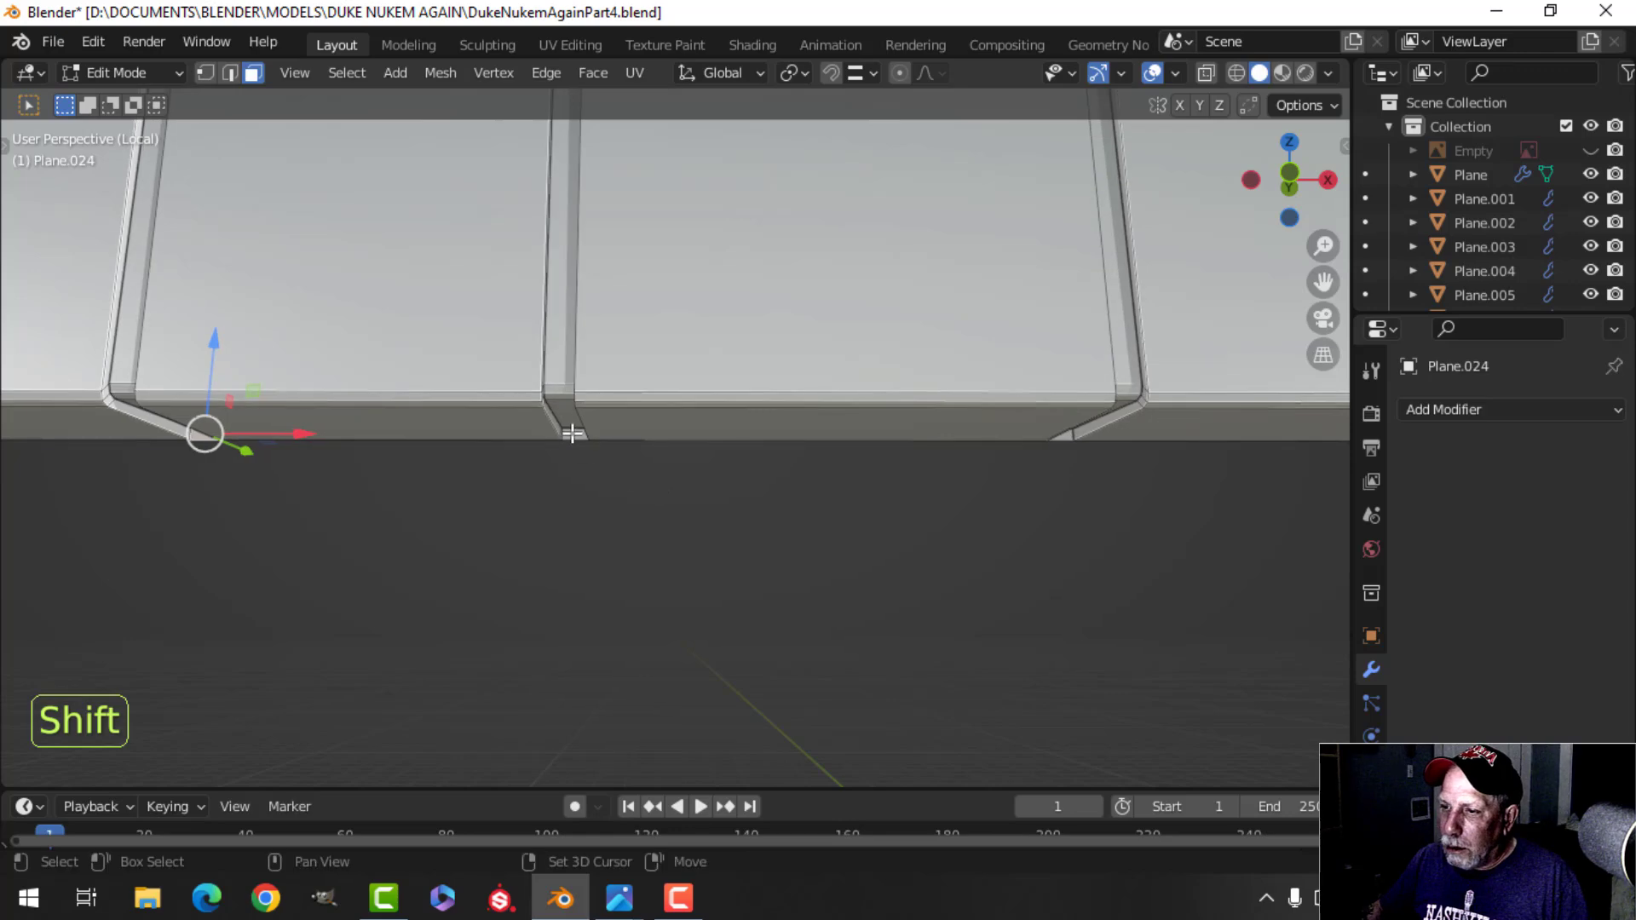
pyautogui.moveTo(1112, 529); pyautogui.dragTo(673, 545, button='middle')
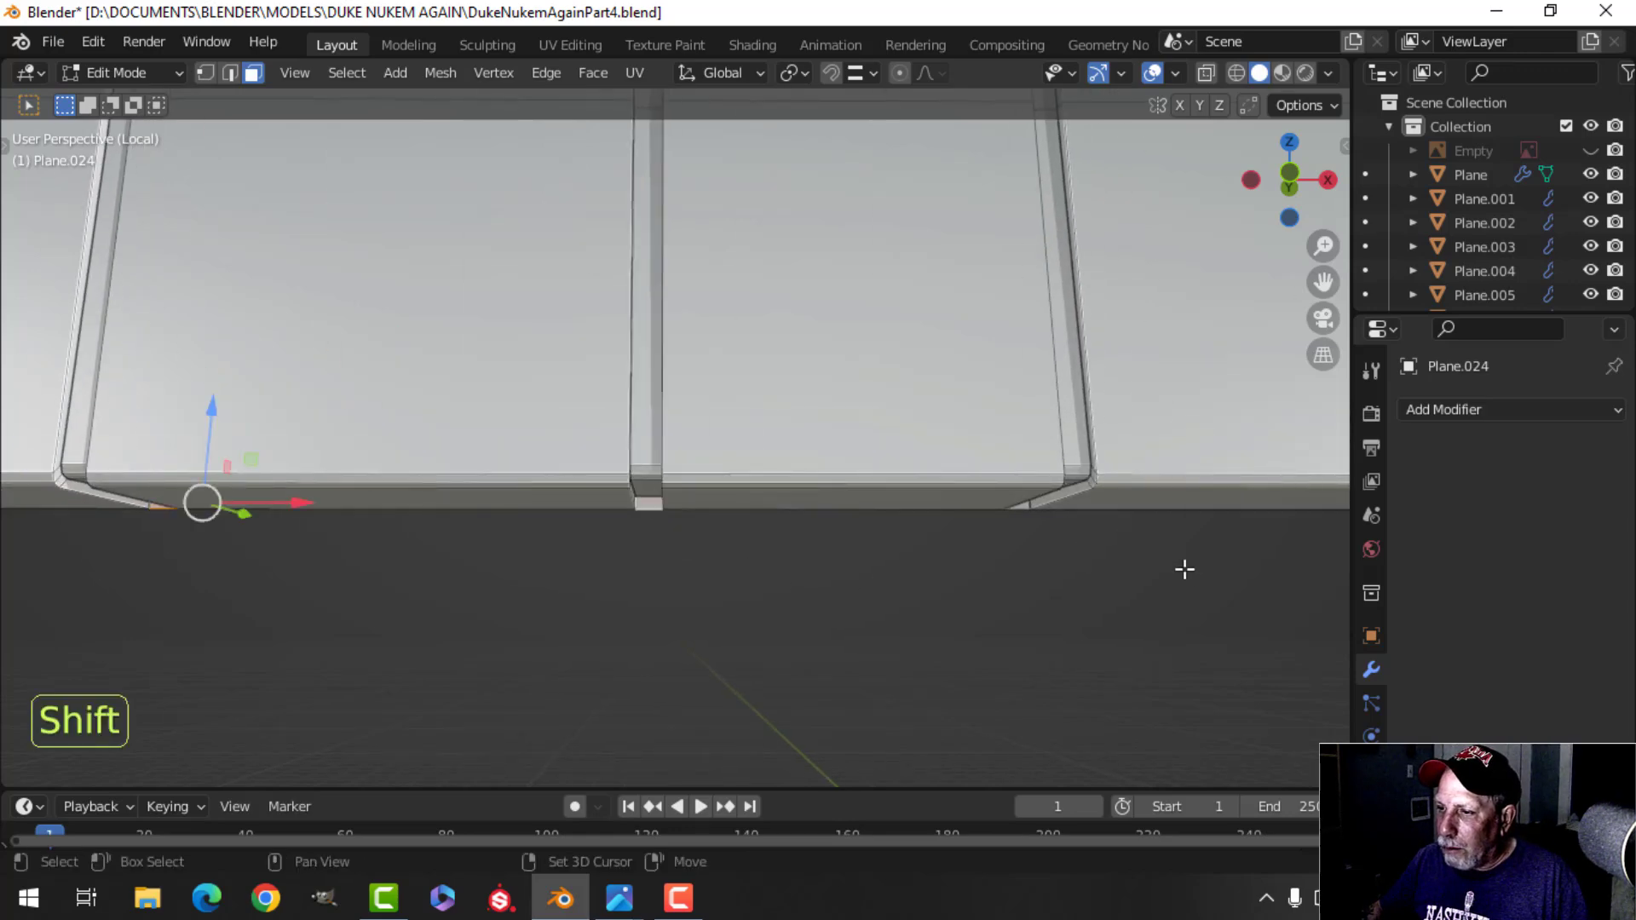
pyautogui.moveTo(1185, 570); pyautogui.dragTo(952, 567, button='middle')
pyautogui.press('x')
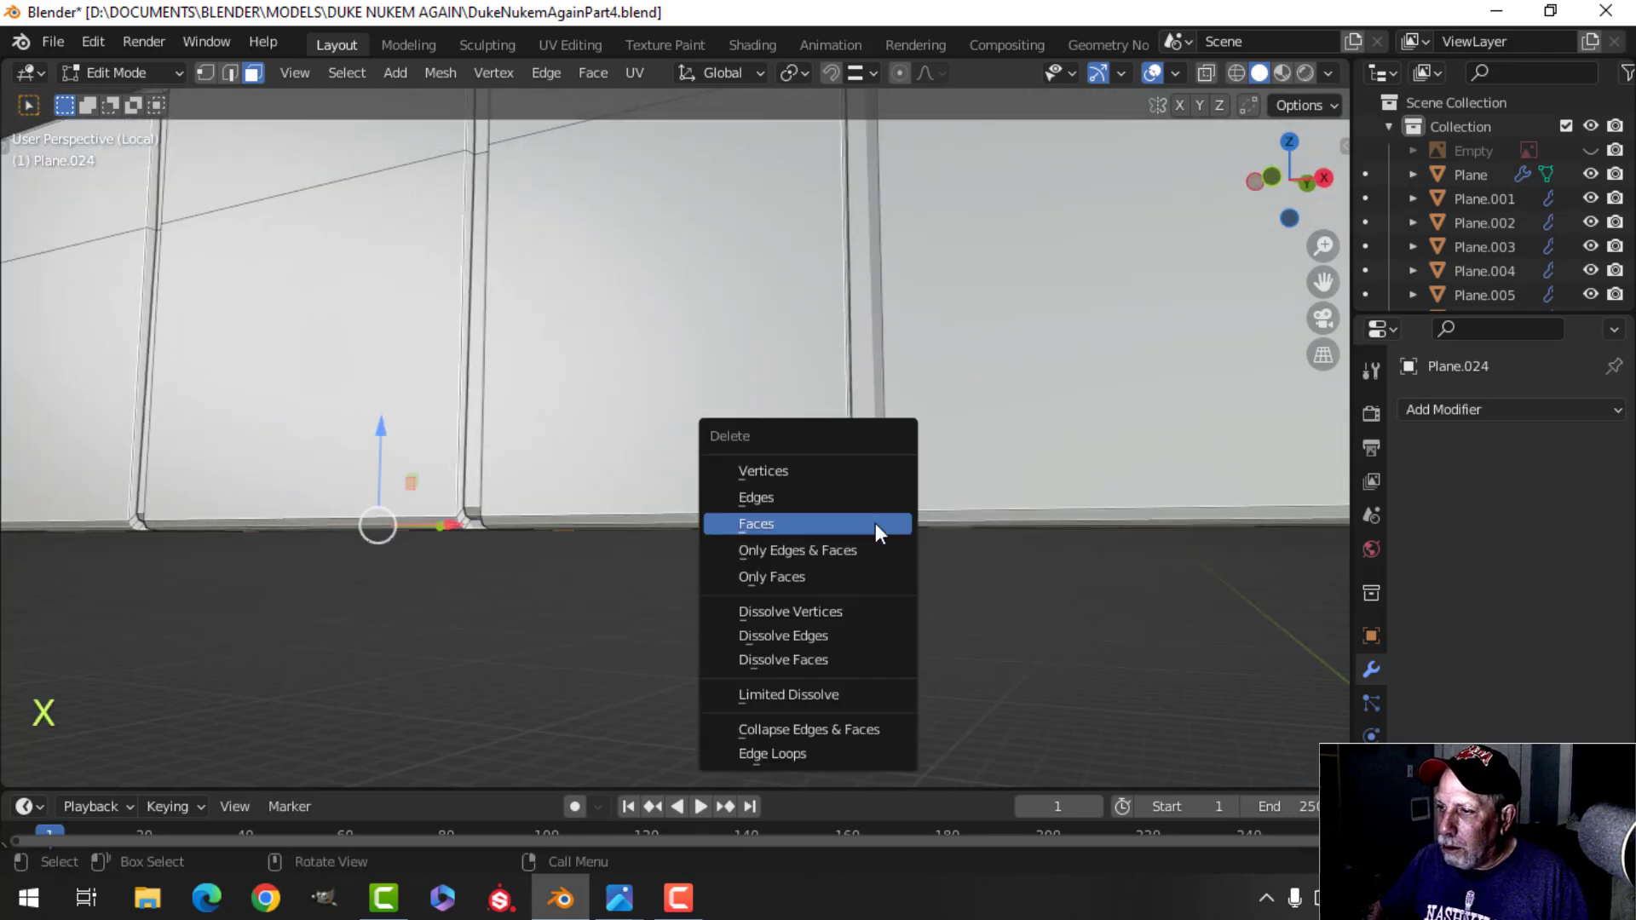
pyautogui.click(876, 524)
# Bevel the edge loops along both sides of the lintel's four grooves about 0.0024 m with 2 segments.
pyautogui.keyDown('shift'); pyautogui.moveTo(876, 523); pyautogui.dragTo(898, 537, button='middle'); pyautogui.keyUp('shift')
pyautogui.hotkey('alt', 'a')
pyautogui.press('2')
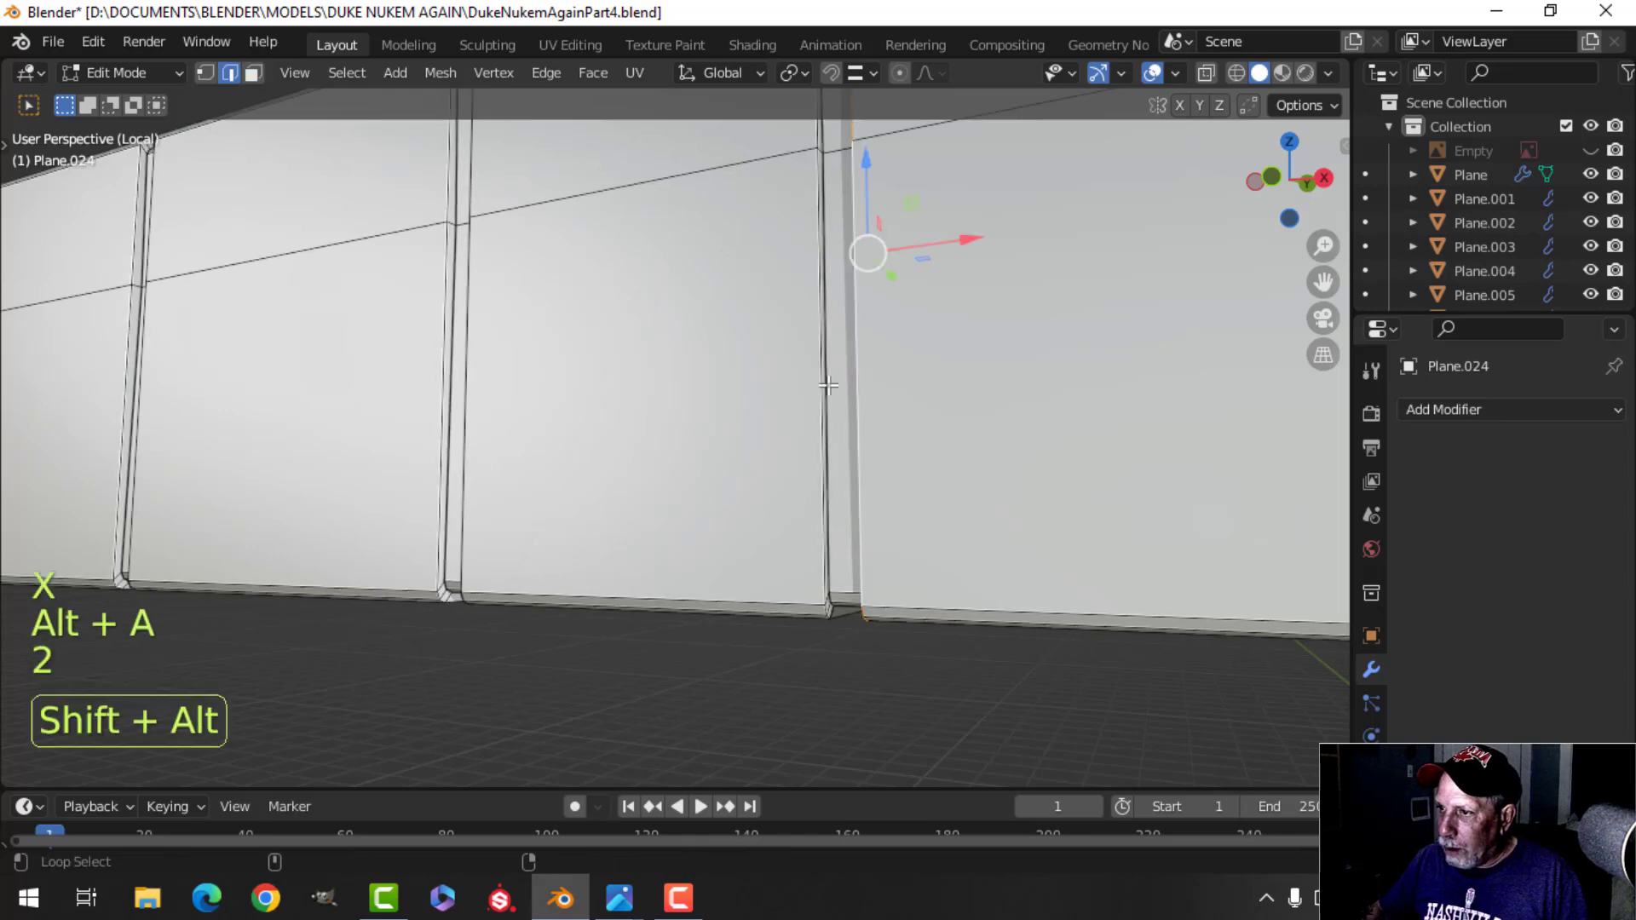
pyautogui.keyDown('shift'); pyautogui.moveTo(694, 445); pyautogui.dragTo(950, 475, button='middle'); pyautogui.keyUp('shift')
pyautogui.keyDown('alt'); pyautogui.keyDown('shift'); pyautogui.click(805, 431); pyautogui.keyUp('shift'); pyautogui.keyUp('alt')
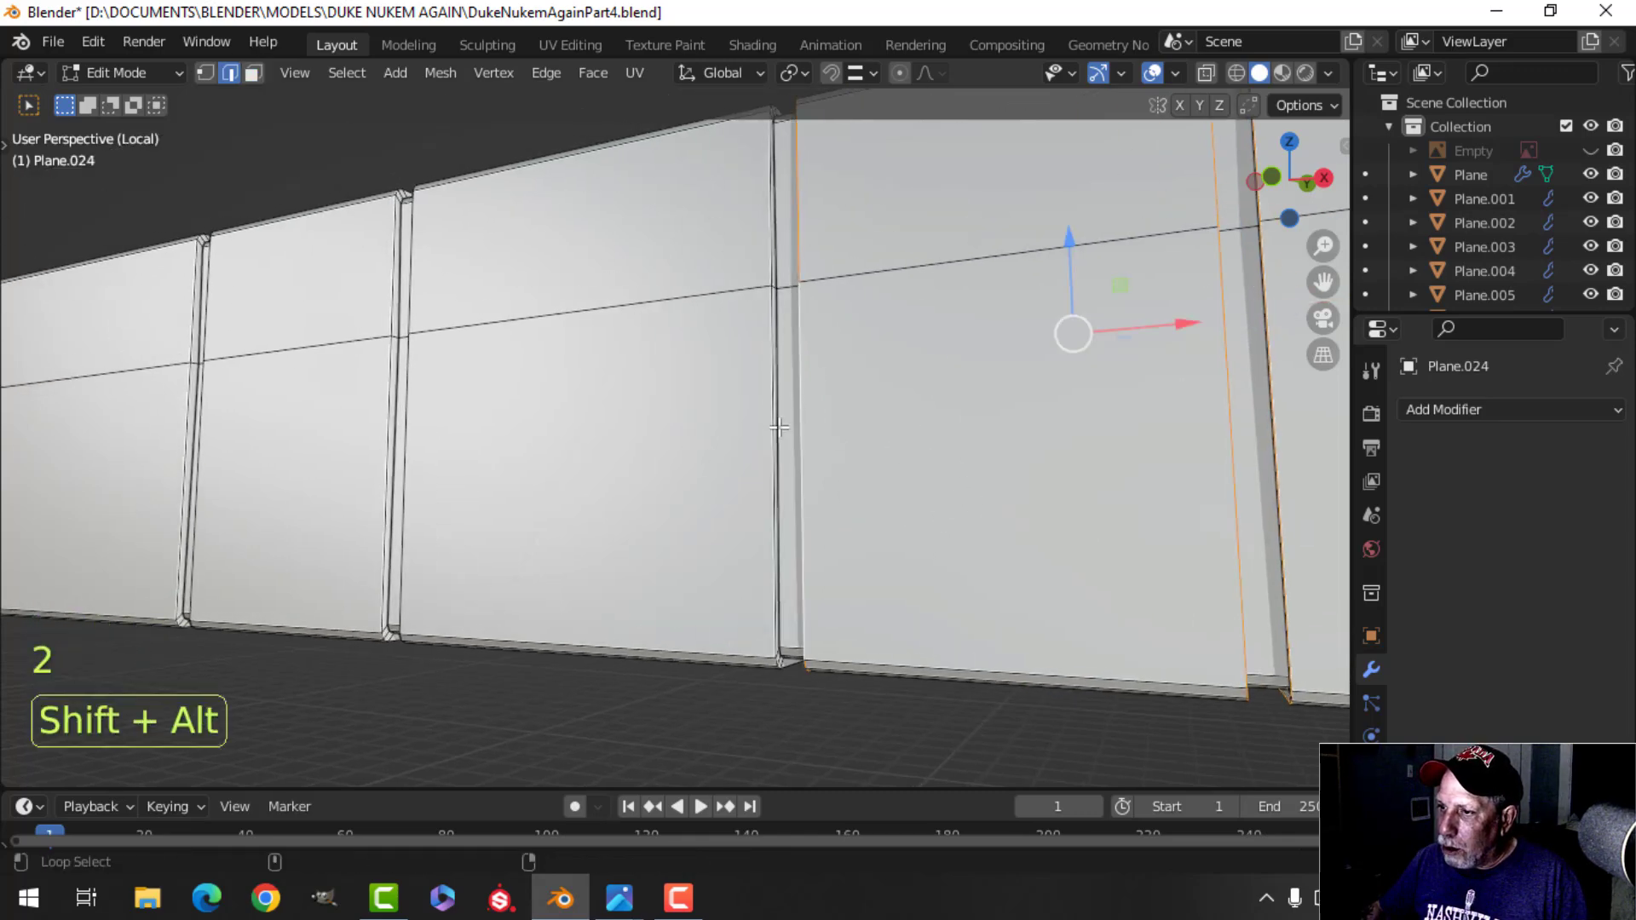
pyautogui.keyDown('alt'); pyautogui.keyDown('shift'); pyautogui.click(778, 427); pyautogui.keyUp('shift'); pyautogui.keyUp('alt')
pyautogui.moveTo(723, 449); pyautogui.dragTo(839, 517, button='middle')
pyautogui.keyDown('alt'); pyautogui.keyDown('shift'); pyautogui.click(616, 430); pyautogui.keyUp('shift'); pyautogui.keyUp('alt')
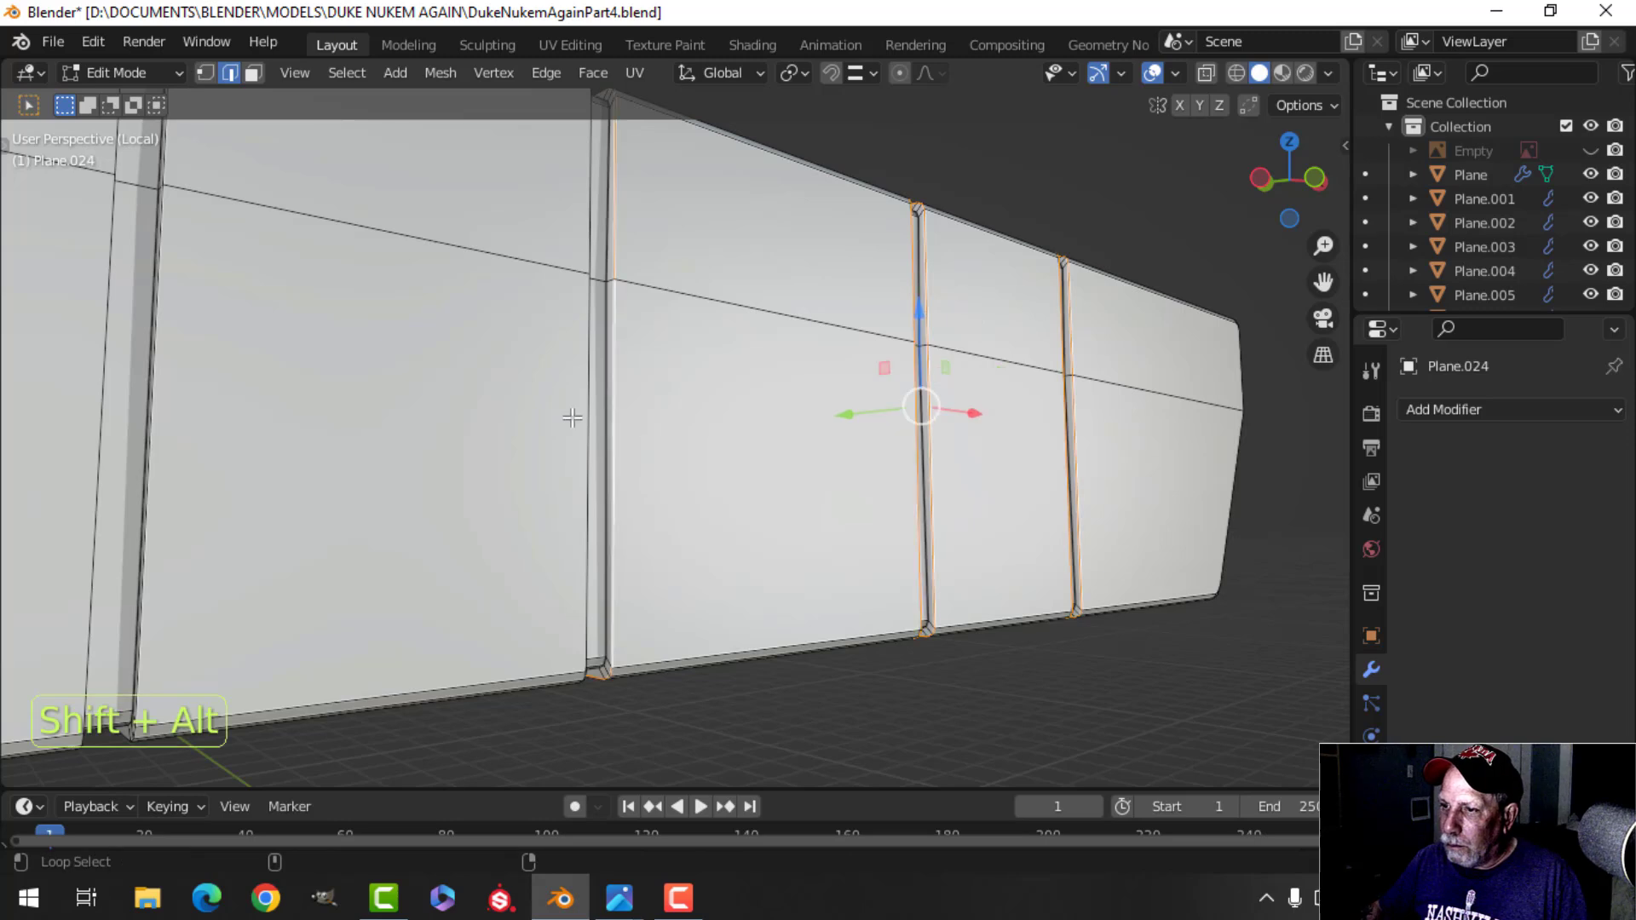
pyautogui.keyDown('alt'); pyautogui.keyDown('shift'); pyautogui.click(586, 421); pyautogui.keyUp('shift'); pyautogui.keyUp('alt')
pyautogui.keyDown('shift'); pyautogui.moveTo(543, 518); pyautogui.dragTo(784, 564, button='middle'); pyautogui.keyUp('shift')
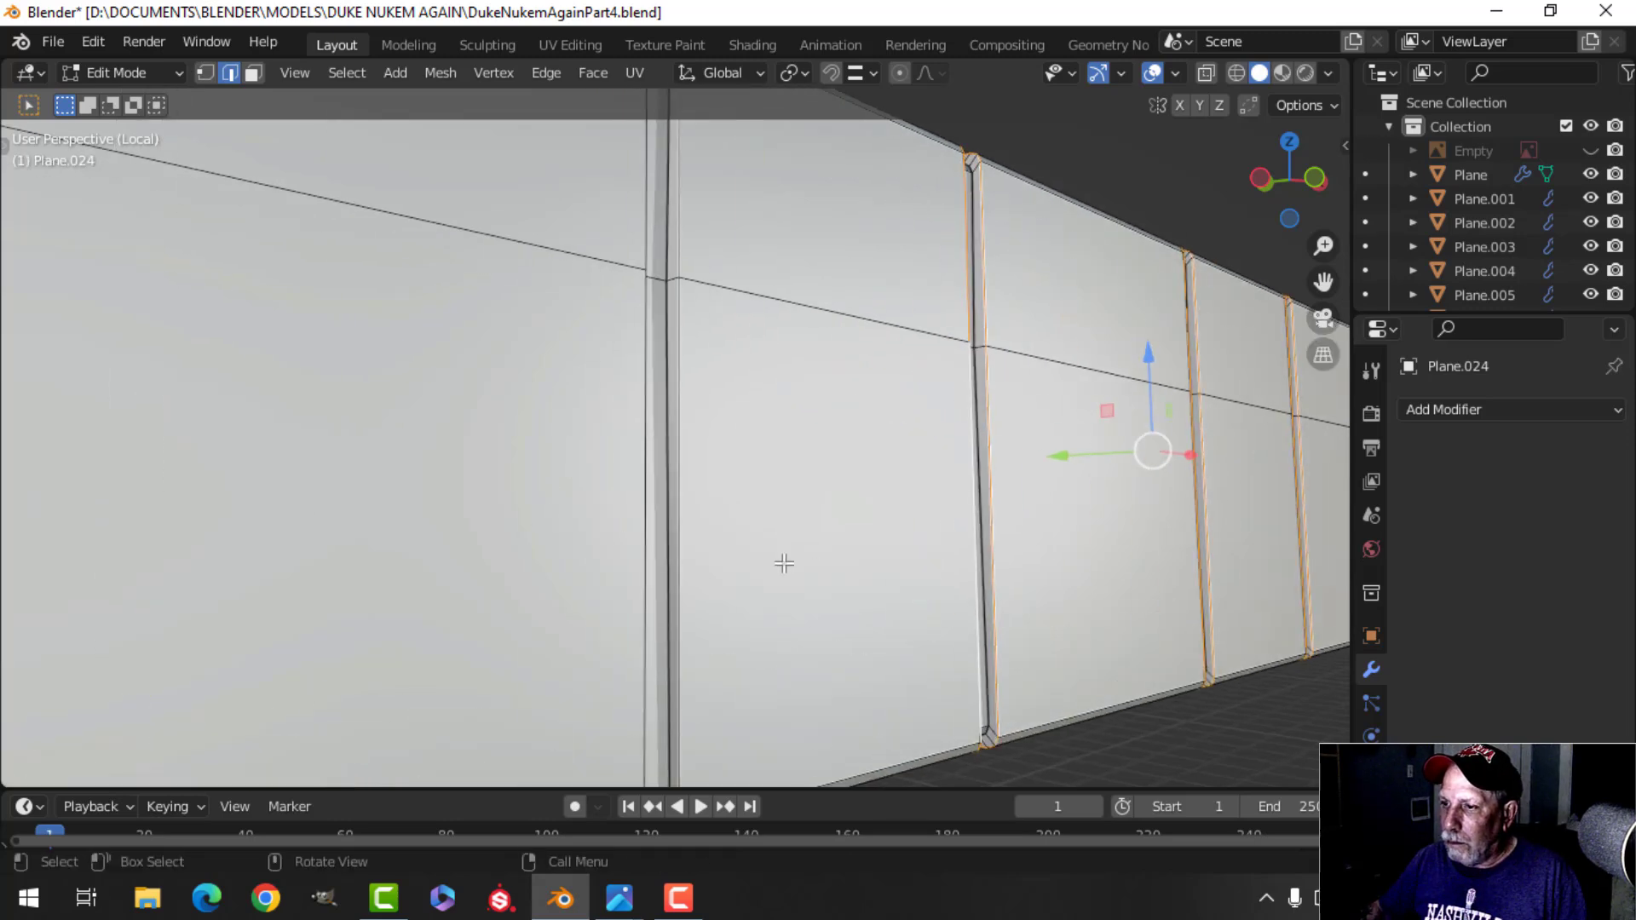
pyautogui.keyDown('alt'); pyautogui.keyDown('shift'); pyautogui.click(680, 432); pyautogui.keyUp('shift'); pyautogui.keyUp('alt')
pyautogui.keyDown('alt'); pyautogui.keyDown('shift'); pyautogui.click(645, 388); pyautogui.keyUp('shift'); pyautogui.keyUp('alt')
pyautogui.hotkey('ctrl', 'b')
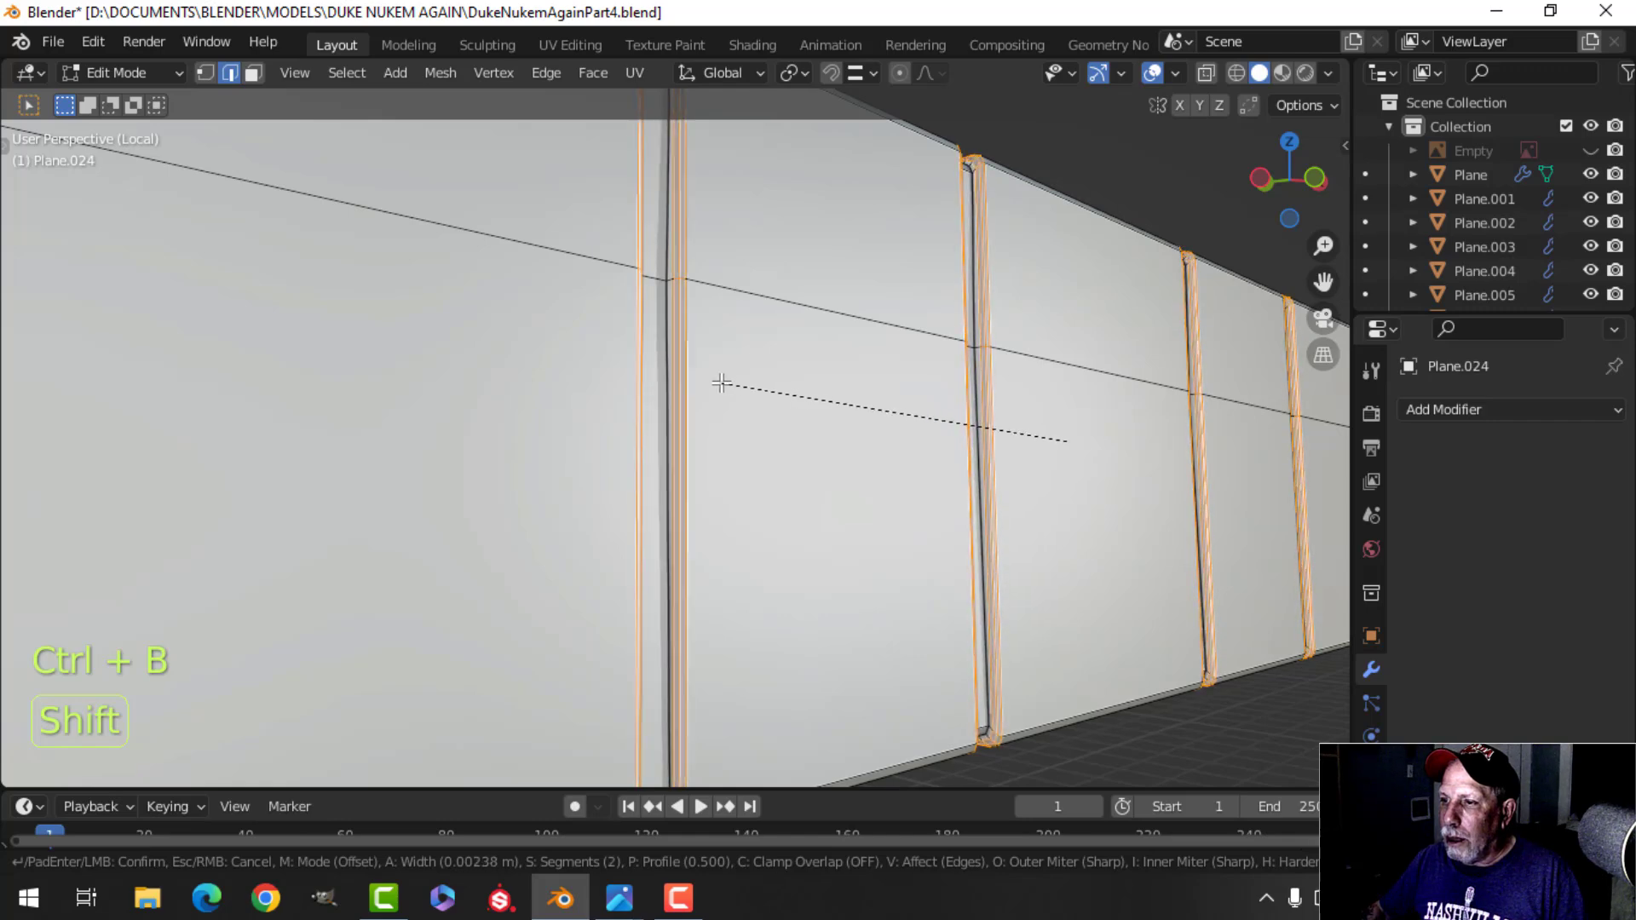
pyautogui.click(721, 384)
# Return to Object Mode with nothing selected and leave local view to show the whole building.
pyautogui.press('Tab')
pyautogui.scroll(-8, 753, 396)
pyautogui.hotkey('alt', 'a')
pyautogui.scroll(2, 803, 434)
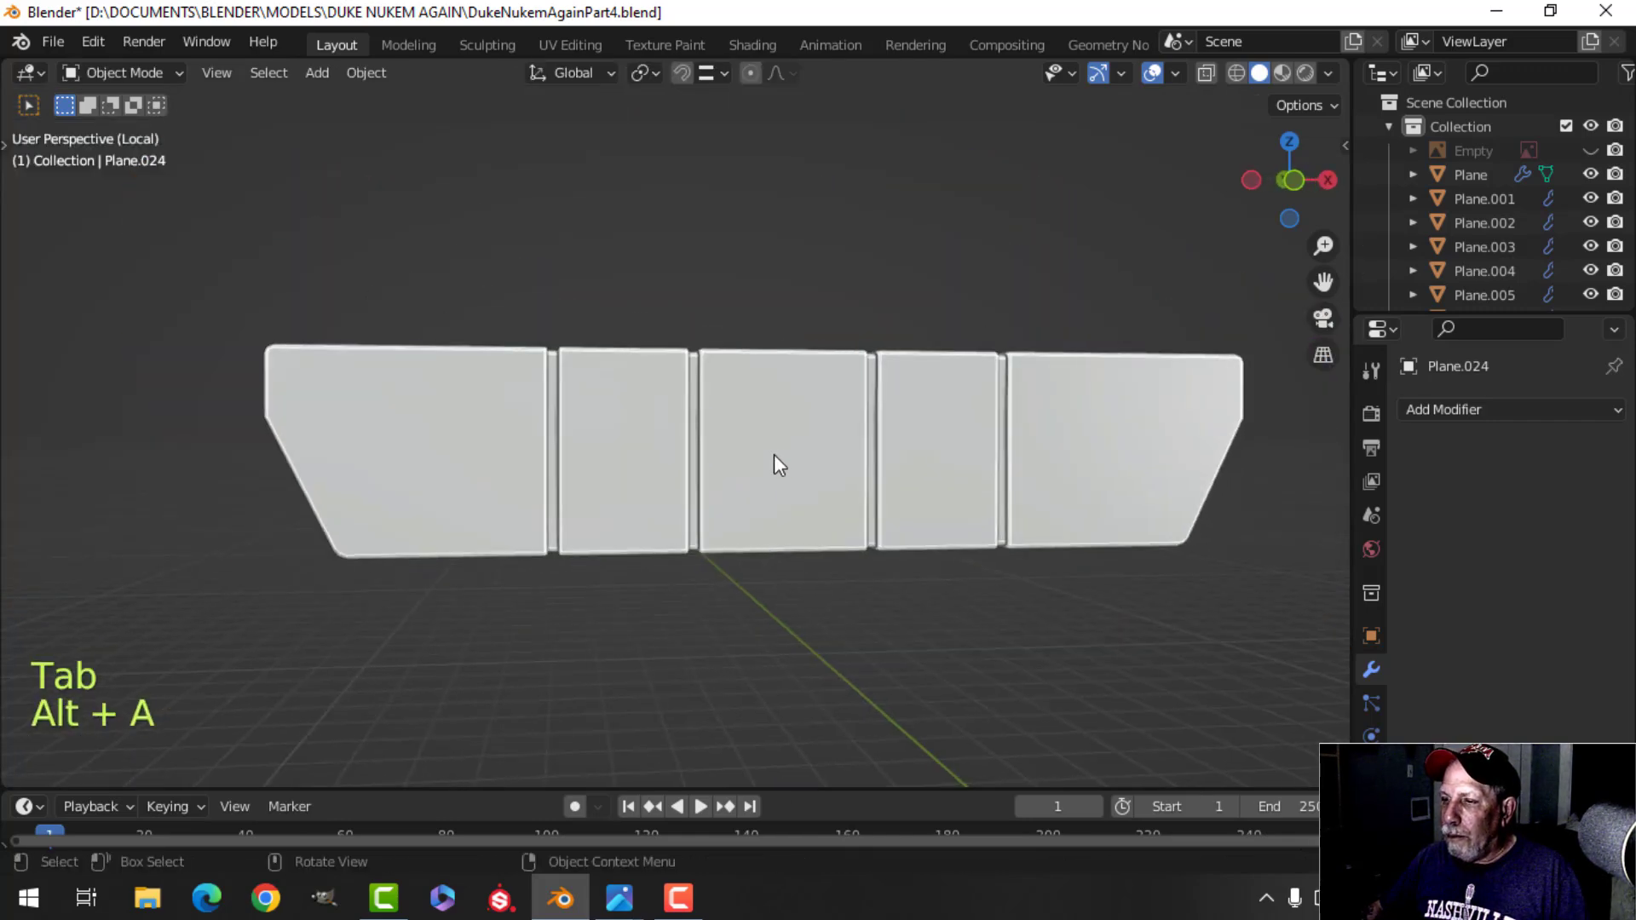
pyautogui.press('/')
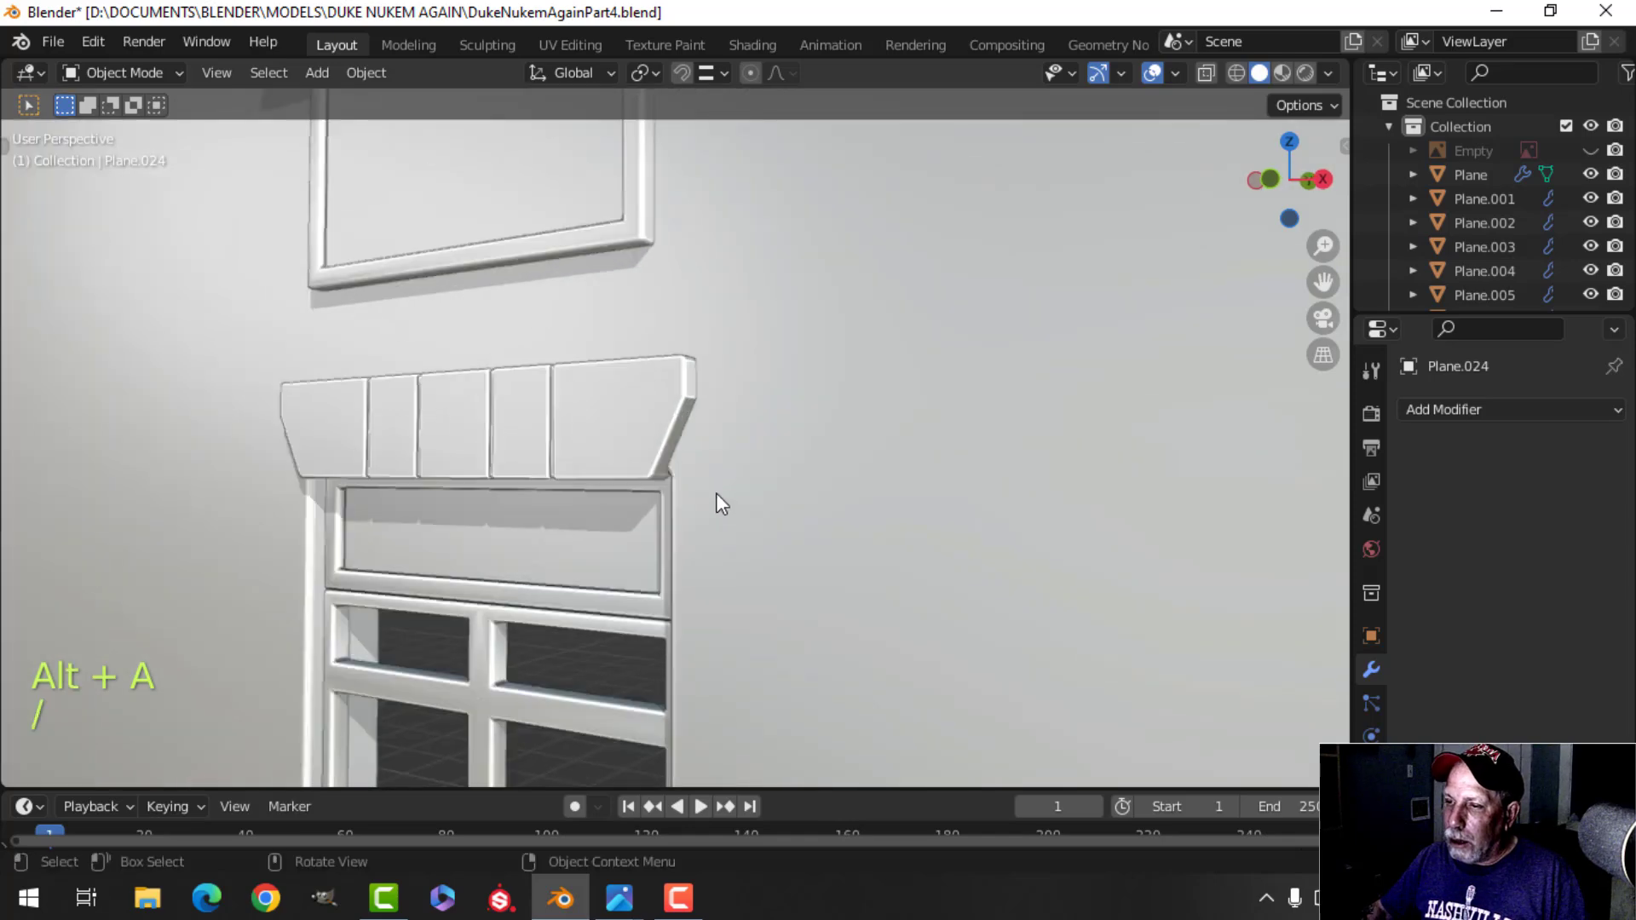
# Bevel the horizontal edge loop across the lintel where its ends start to taper, and return to Object Mode.
pyautogui.scroll(3, 714, 494)
pyautogui.press('Tab')
pyautogui.scroll(4, 786, 385)
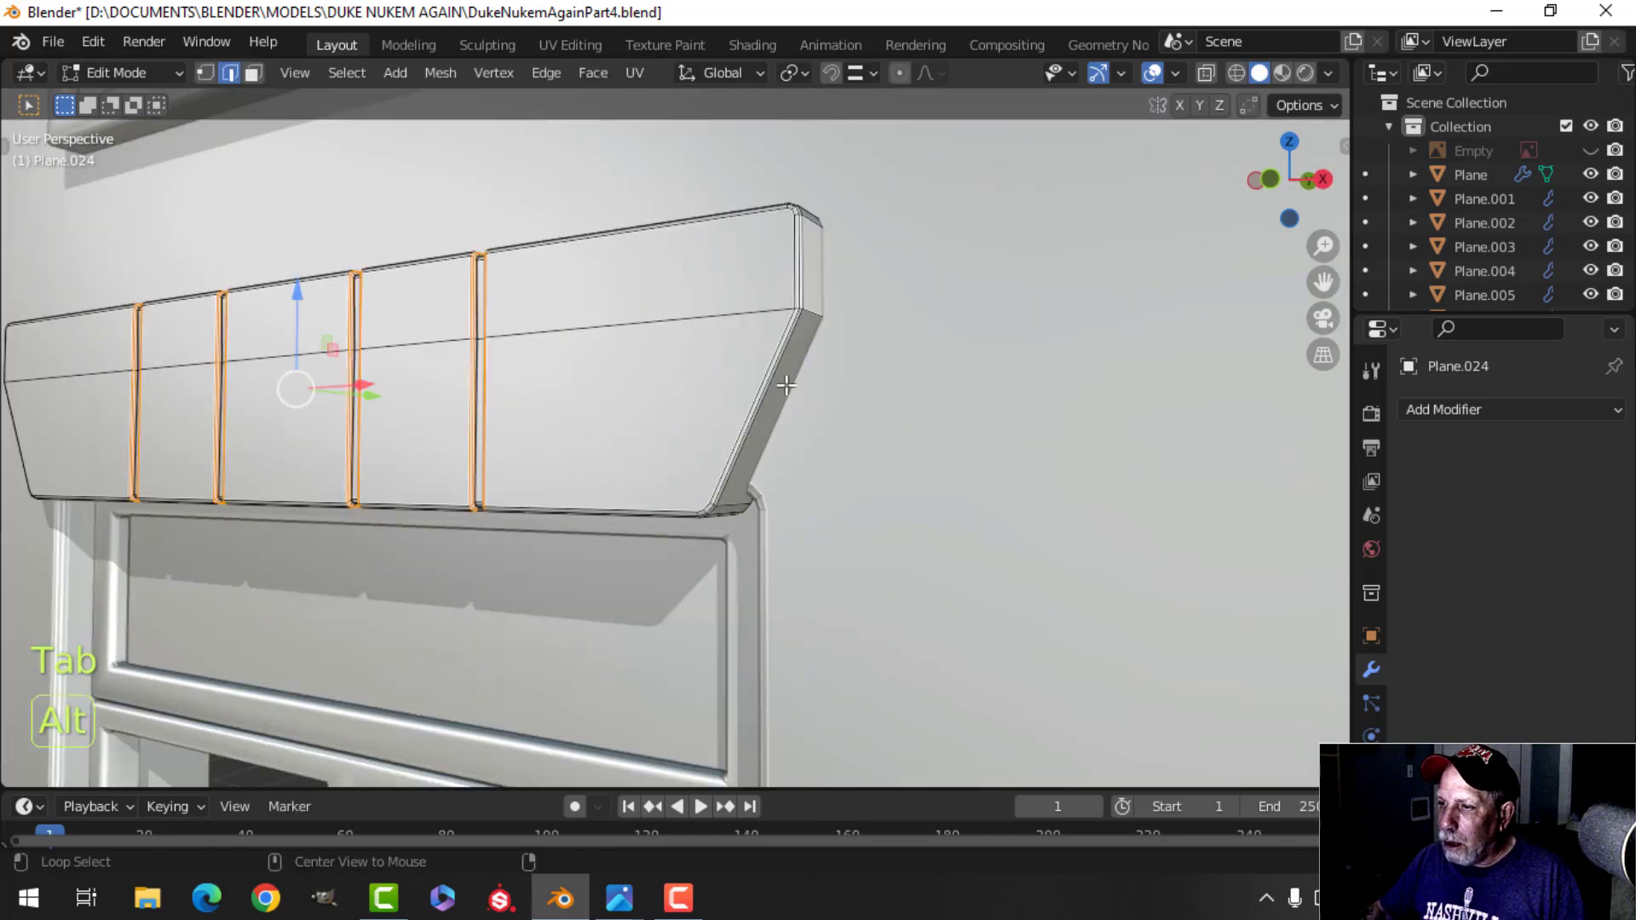
pyautogui.hotkey('alt', 'a')
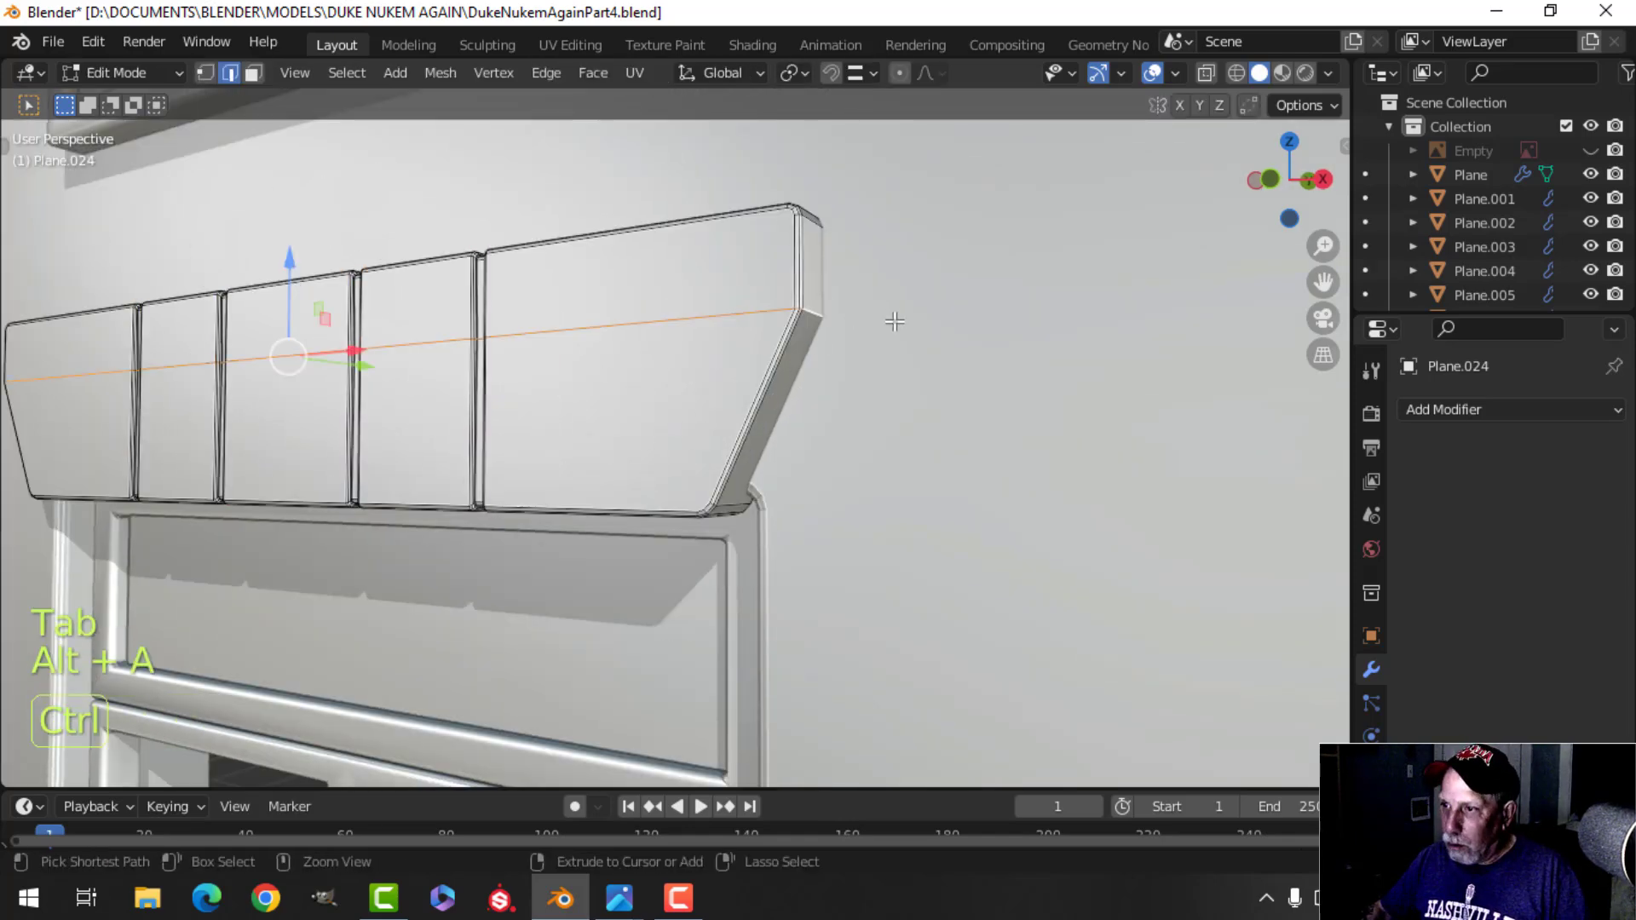
pyautogui.hotkey('ctrl', 'b')
pyautogui.click(949, 335)
pyautogui.press('Tab')
pyautogui.scroll(-5, 812, 392)
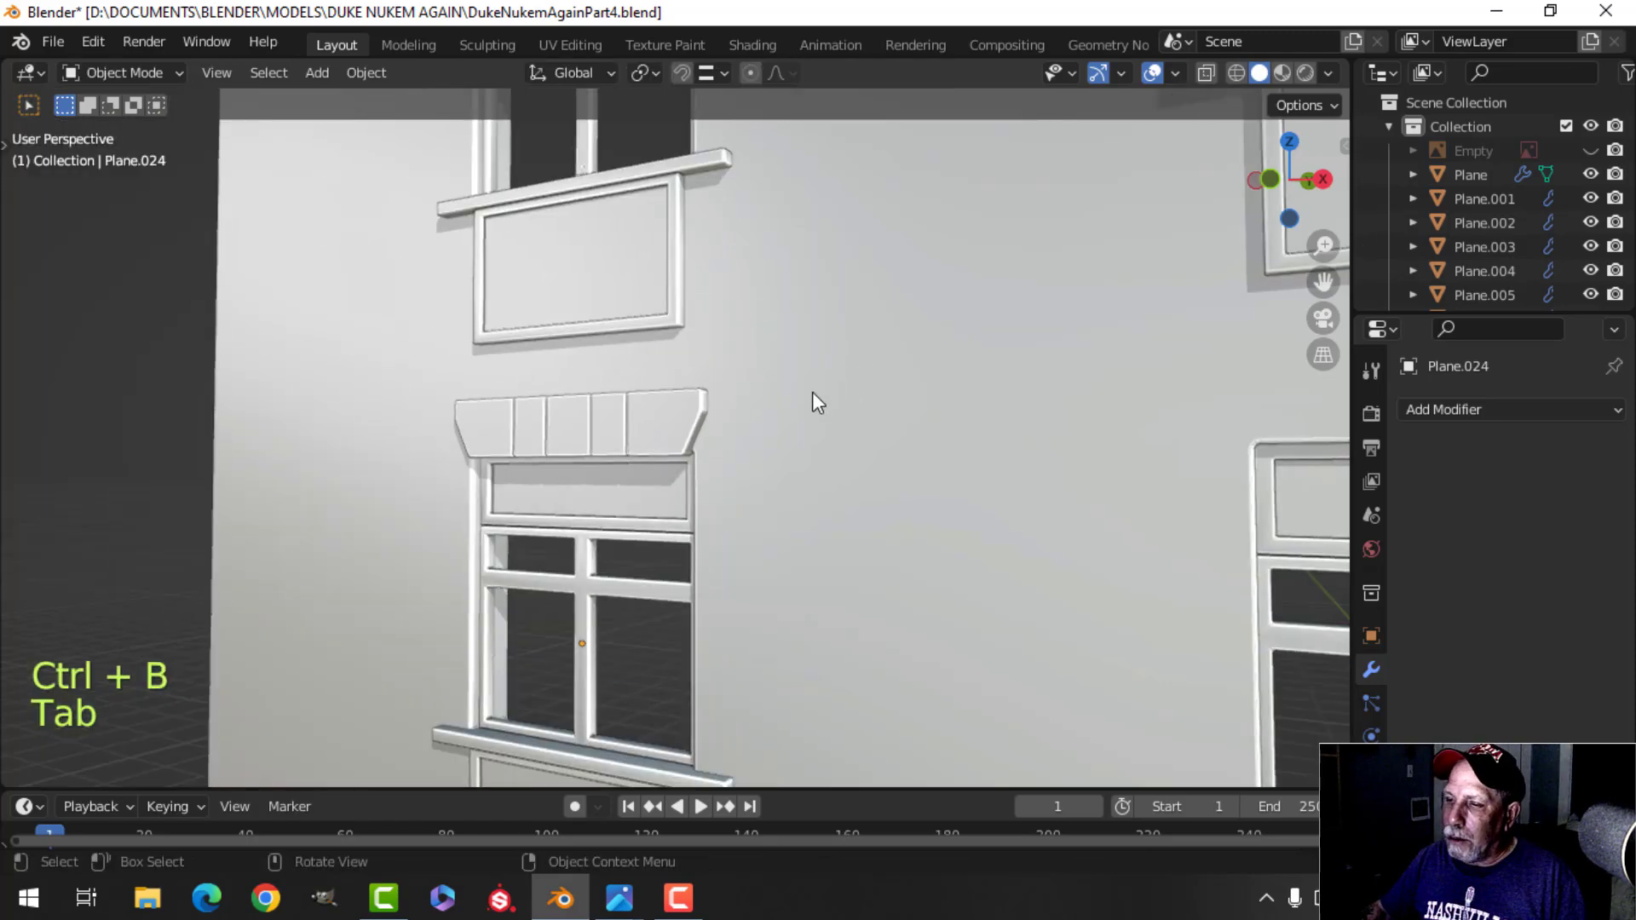
# Isolate the lintel together with the window frame below it in local view.
pyautogui.hotkey('alt', 'a')
pyautogui.click(732, 441)
pyautogui.keyDown('shift'); pyautogui.moveTo(826, 513); pyautogui.dragTo(810, 466, button='middle'); pyautogui.keyUp('shift')
pyautogui.scroll(2, 809, 470)
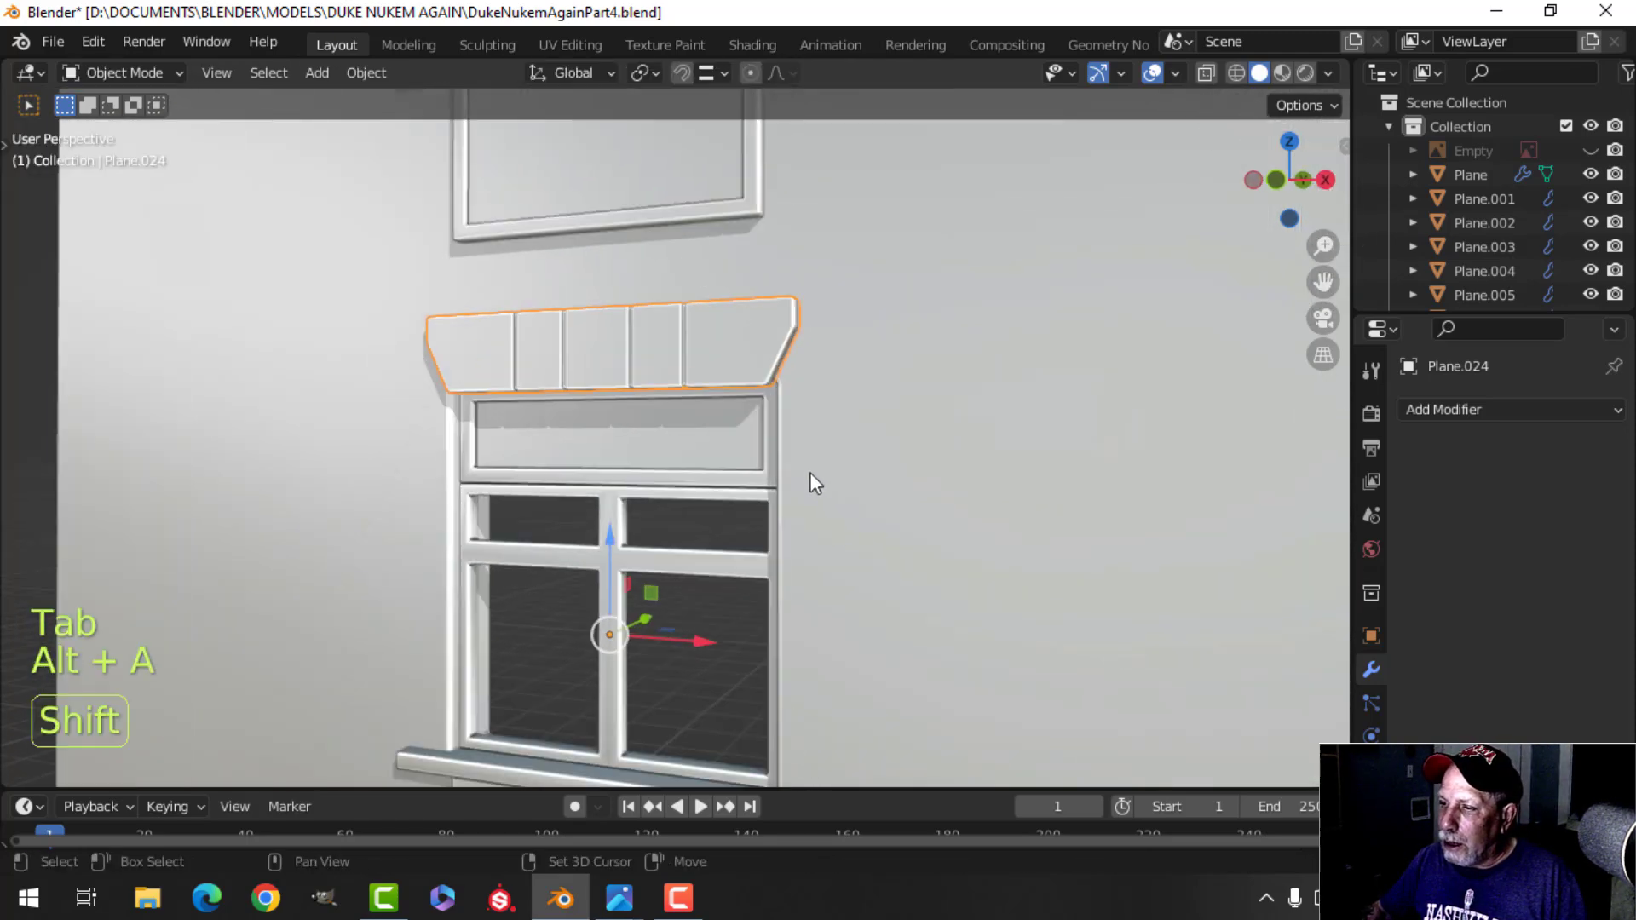
pyautogui.keyDown('shift'); pyautogui.click(756, 475); pyautogui.keyUp('shift')
pyautogui.moveTo(880, 461); pyautogui.dragTo(855, 437, button='middle')
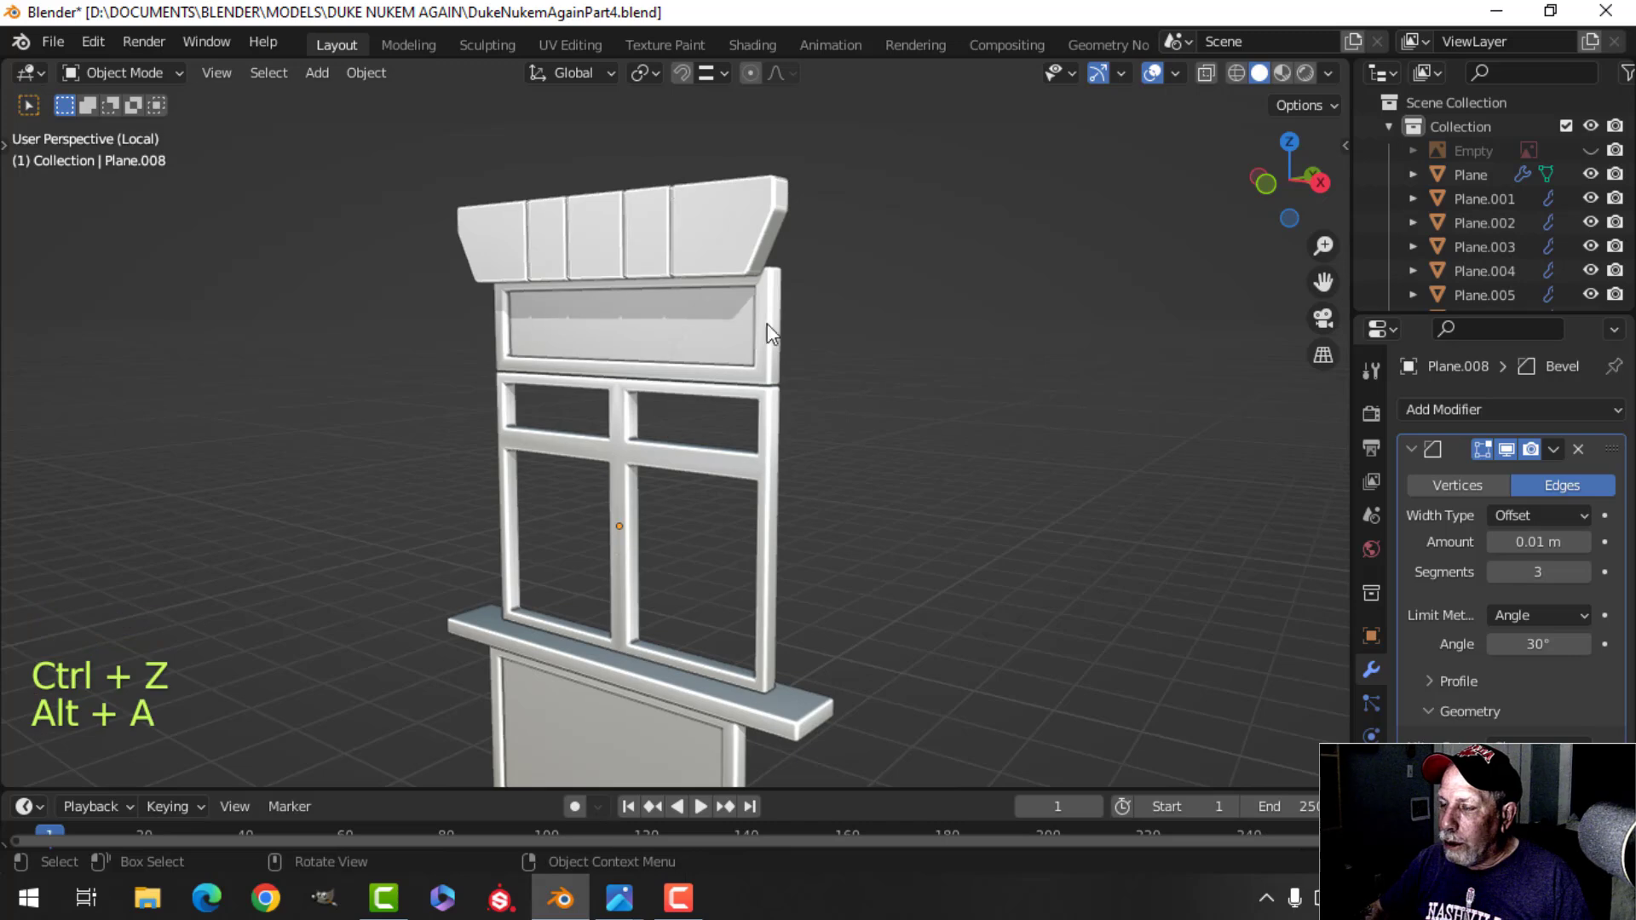
pyautogui.keyDown('shift'); pyautogui.moveTo(838, 367); pyautogui.dragTo(798, 375, button='middle'); pyautogui.keyUp('shift')
# Apply the window frame's Bevel modifier, join the frame with the lintel, and leave local view.
pyautogui.click(752, 344)
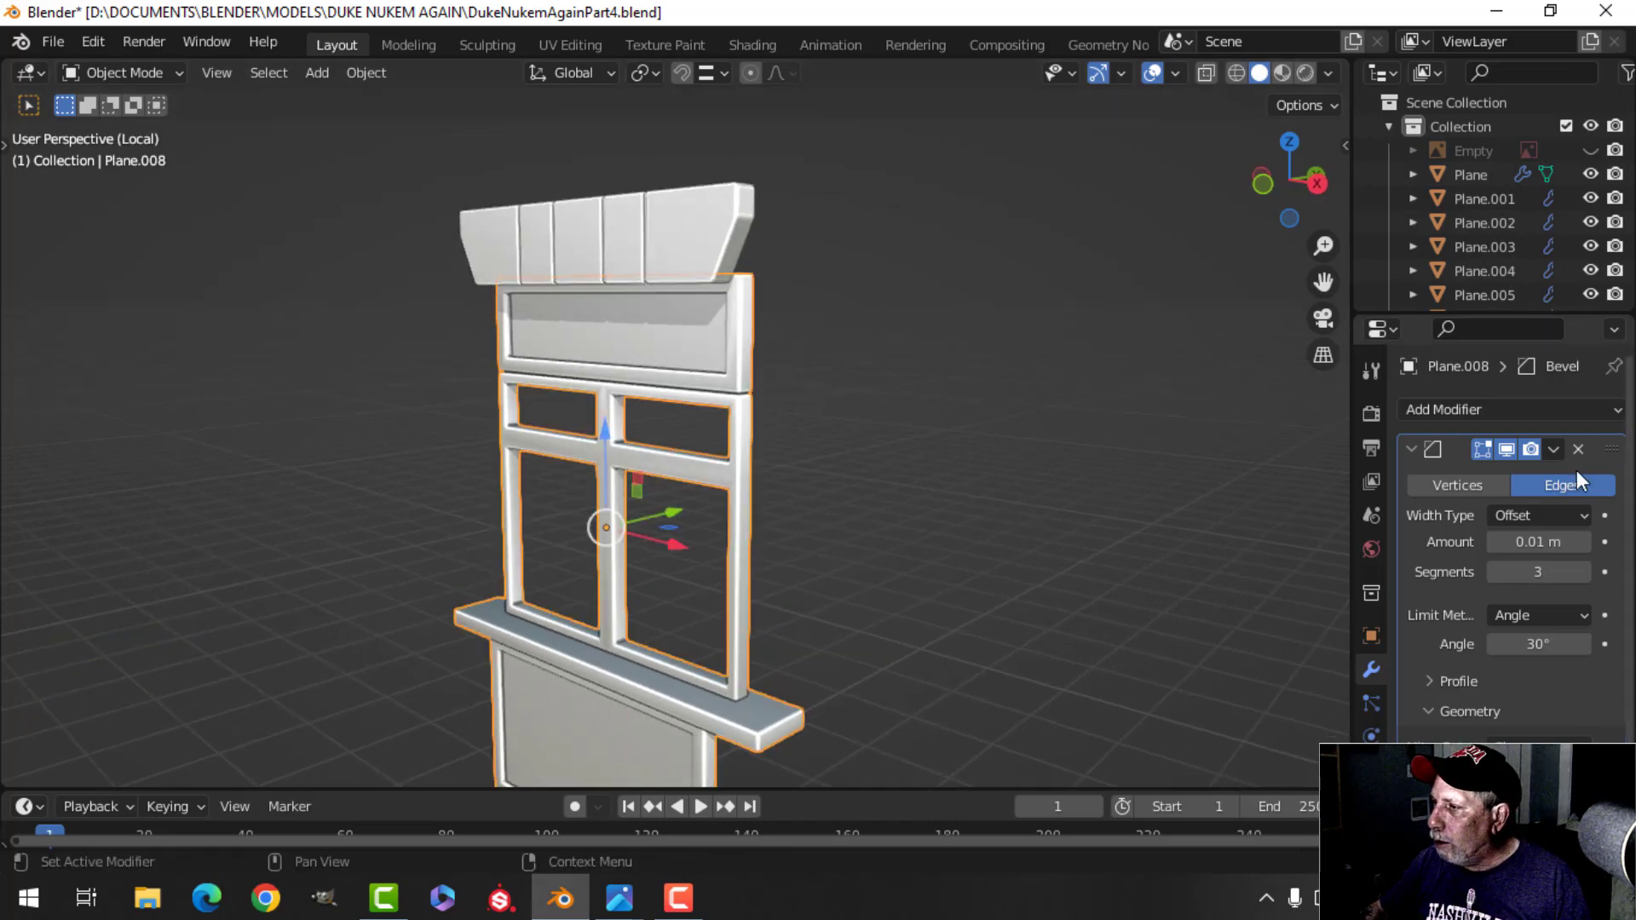
pyautogui.click(1553, 449)
pyautogui.click(1480, 474)
pyautogui.keyDown('shift'); pyautogui.click(701, 259); pyautogui.keyUp('shift')
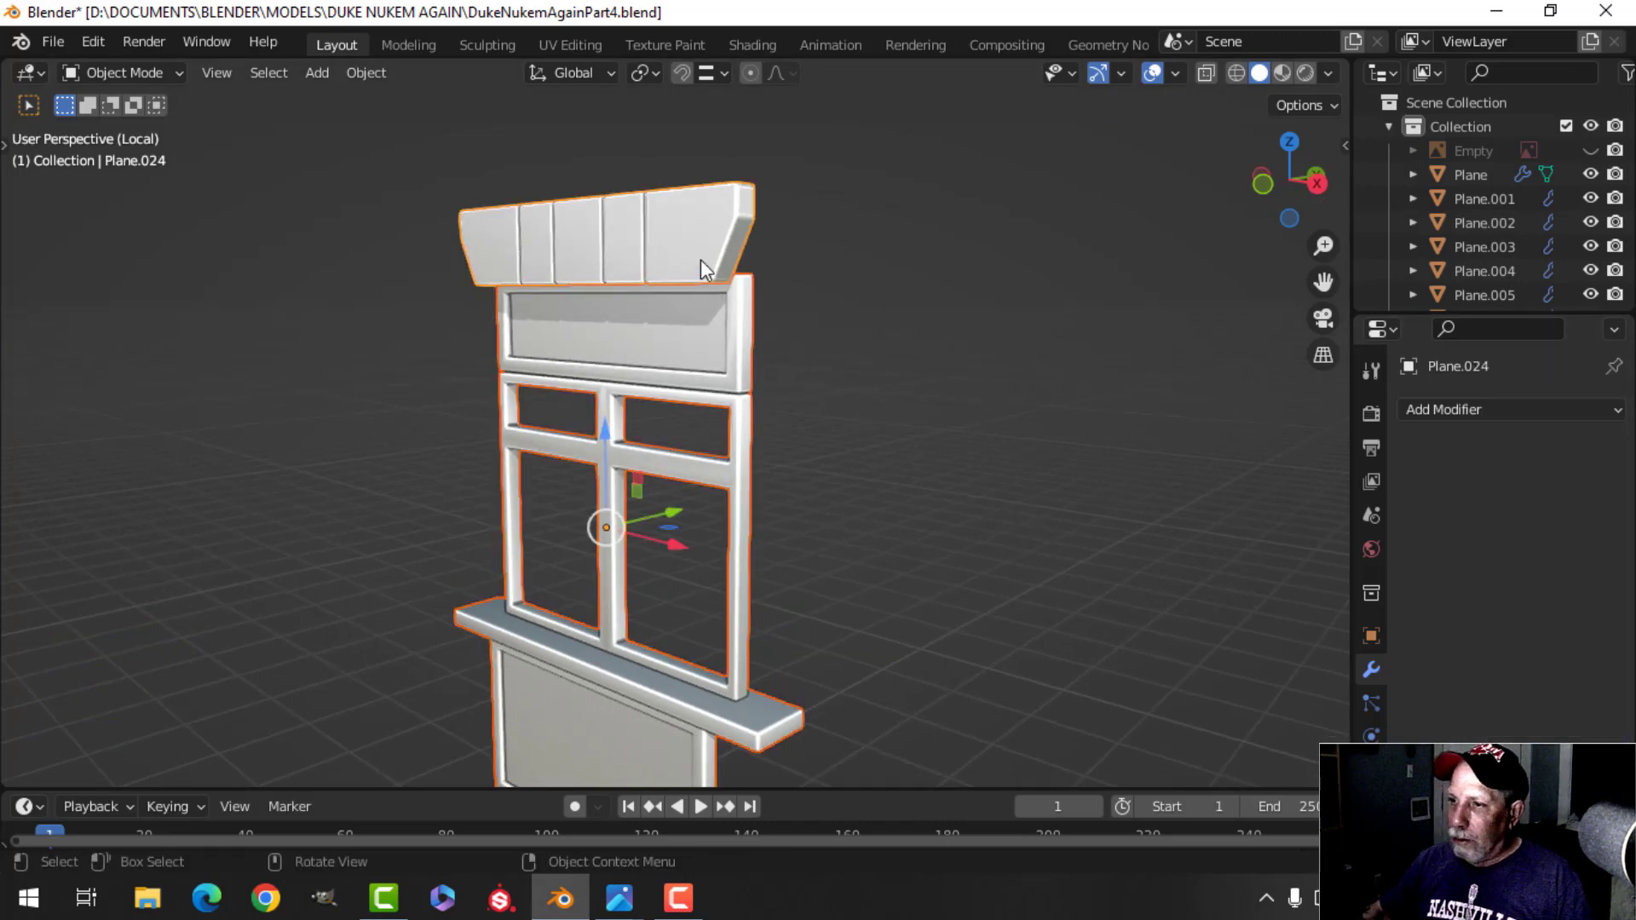
pyautogui.hotkey('ctrl', 'j')
pyautogui.press('KP_Divide')
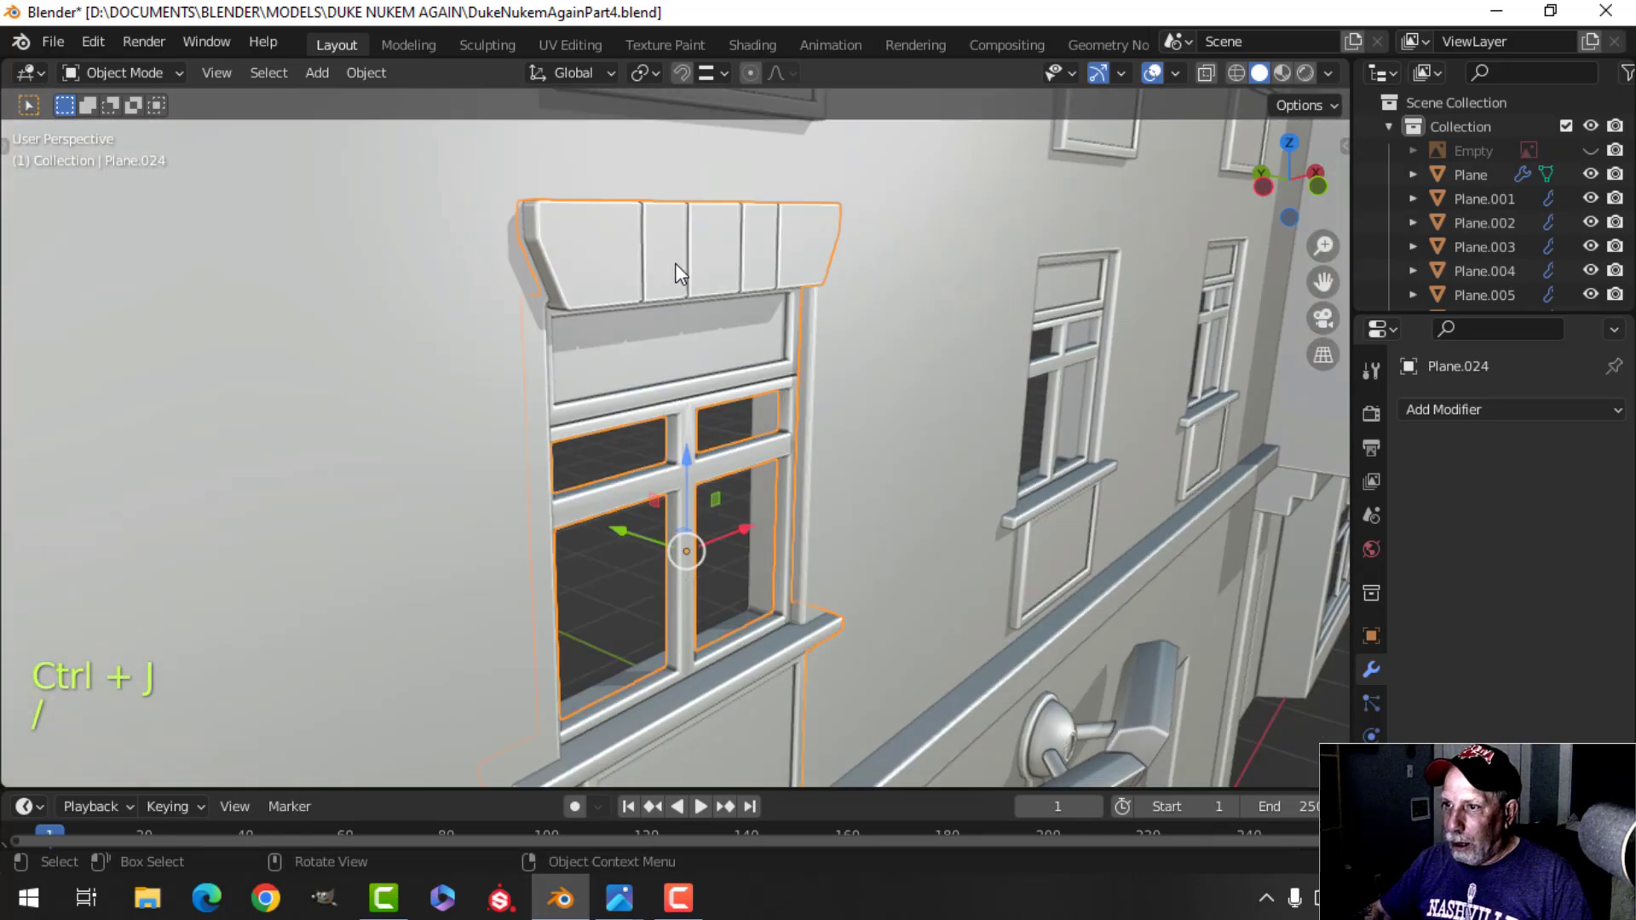
pyautogui.press('Tab')
pyautogui.press('Tab')
pyautogui.scroll(-4, 889, 346)
pyautogui.hotkey('alt', 'a')
# Delete the two lower-row windows without lintels, leaving their wall openings empty.
pyautogui.moveTo(889, 346); pyautogui.dragTo(754, 419, button='middle')
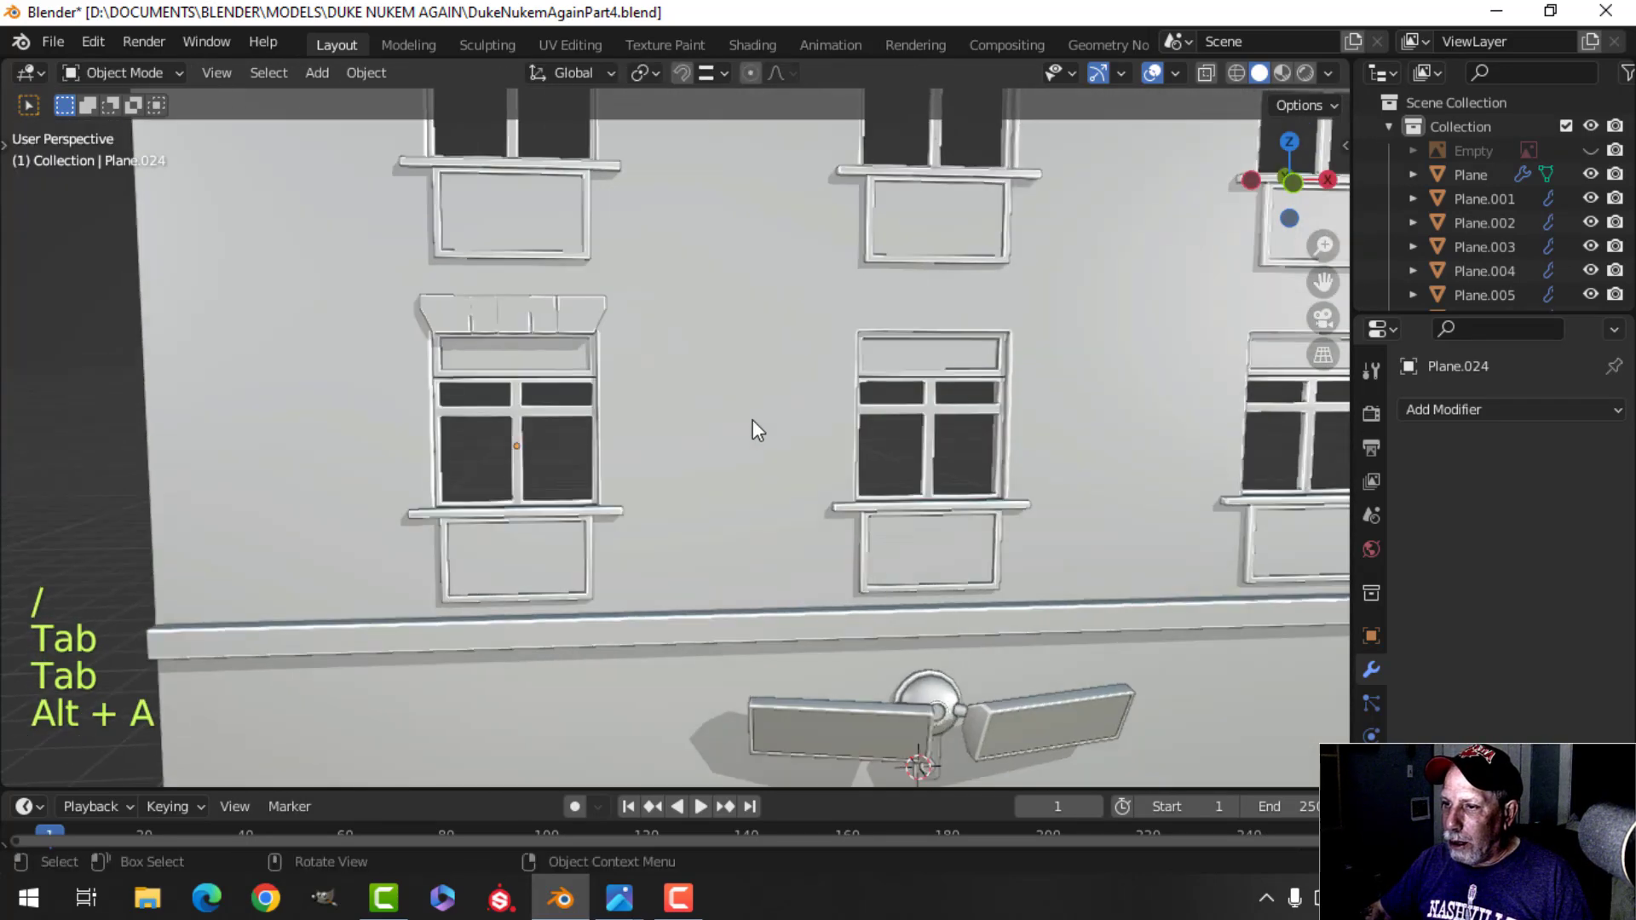
pyautogui.scroll(1, 750, 417)
pyautogui.scroll(-1, 750, 416)
pyautogui.keyDown('shift'); pyautogui.moveTo(894, 417); pyautogui.dragTo(761, 447, button='middle'); pyautogui.keyUp('shift')
pyautogui.click(770, 426)
pyautogui.keyDown('shift'); pyautogui.moveTo(886, 434); pyautogui.dragTo(681, 390, button='middle'); pyautogui.keyUp('shift')
pyautogui.keyDown('shift'); pyautogui.click(1063, 401); pyautogui.keyUp('shift')
pyautogui.press('x')
pyautogui.click(1064, 401)
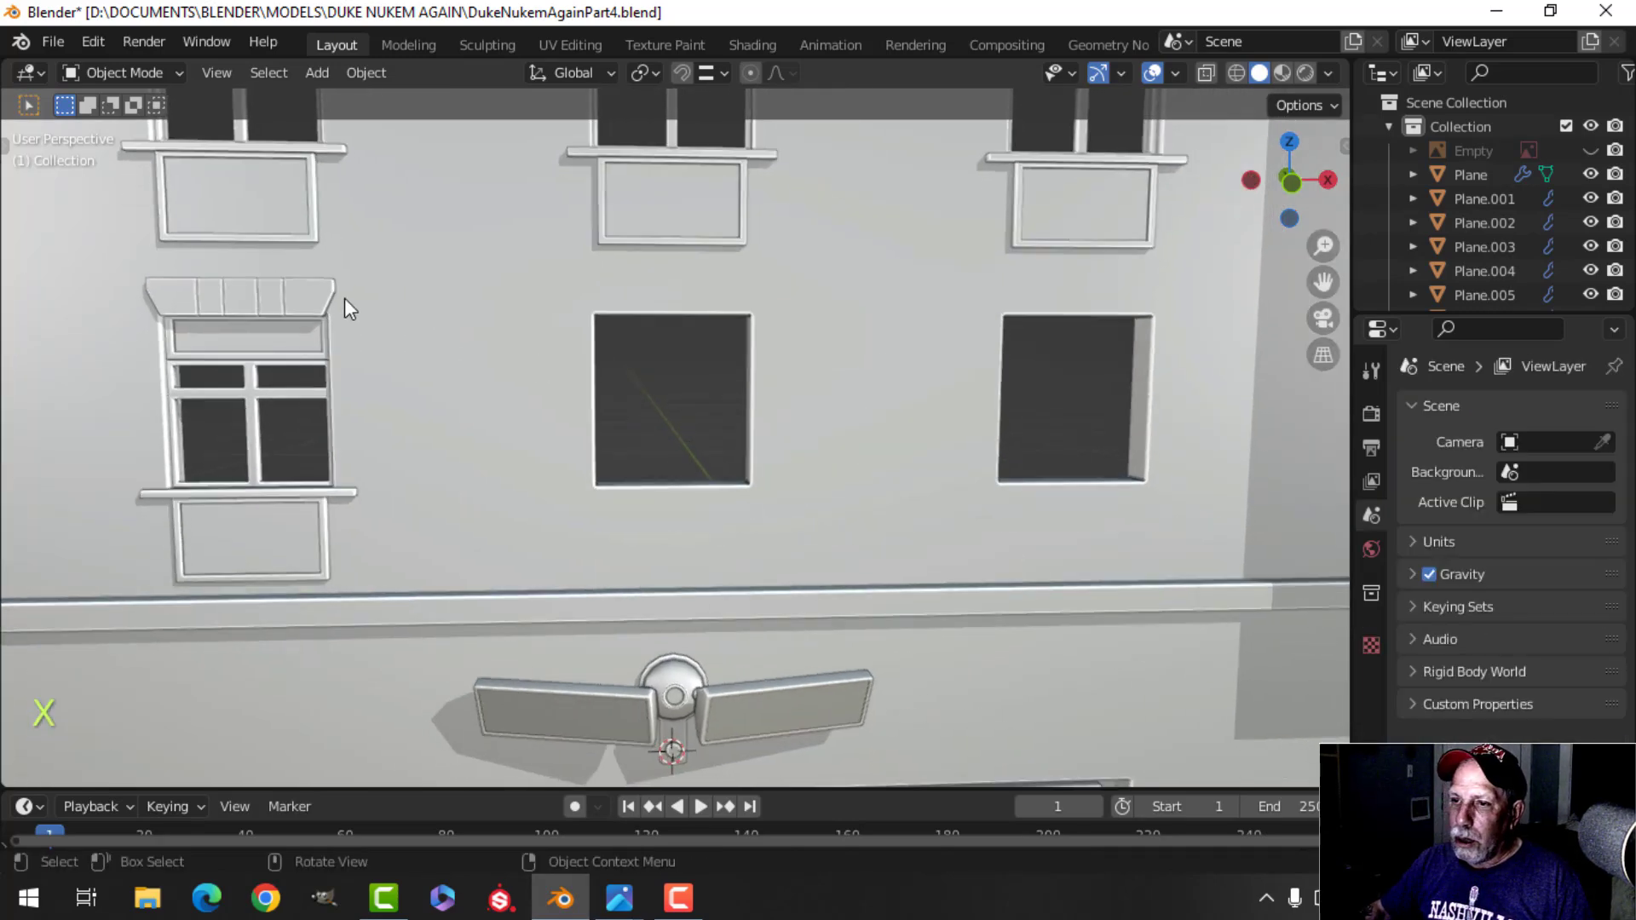
# Duplicate the window with lintel in front view and move the copy 2.2863 m along X into the middle opening.
pyautogui.click(320, 299)
pyautogui.keyDown('shift'); pyautogui.moveTo(465, 370); pyautogui.dragTo(461, 366, button='middle'); pyautogui.keyUp('shift')
pyautogui.press('KP_1')
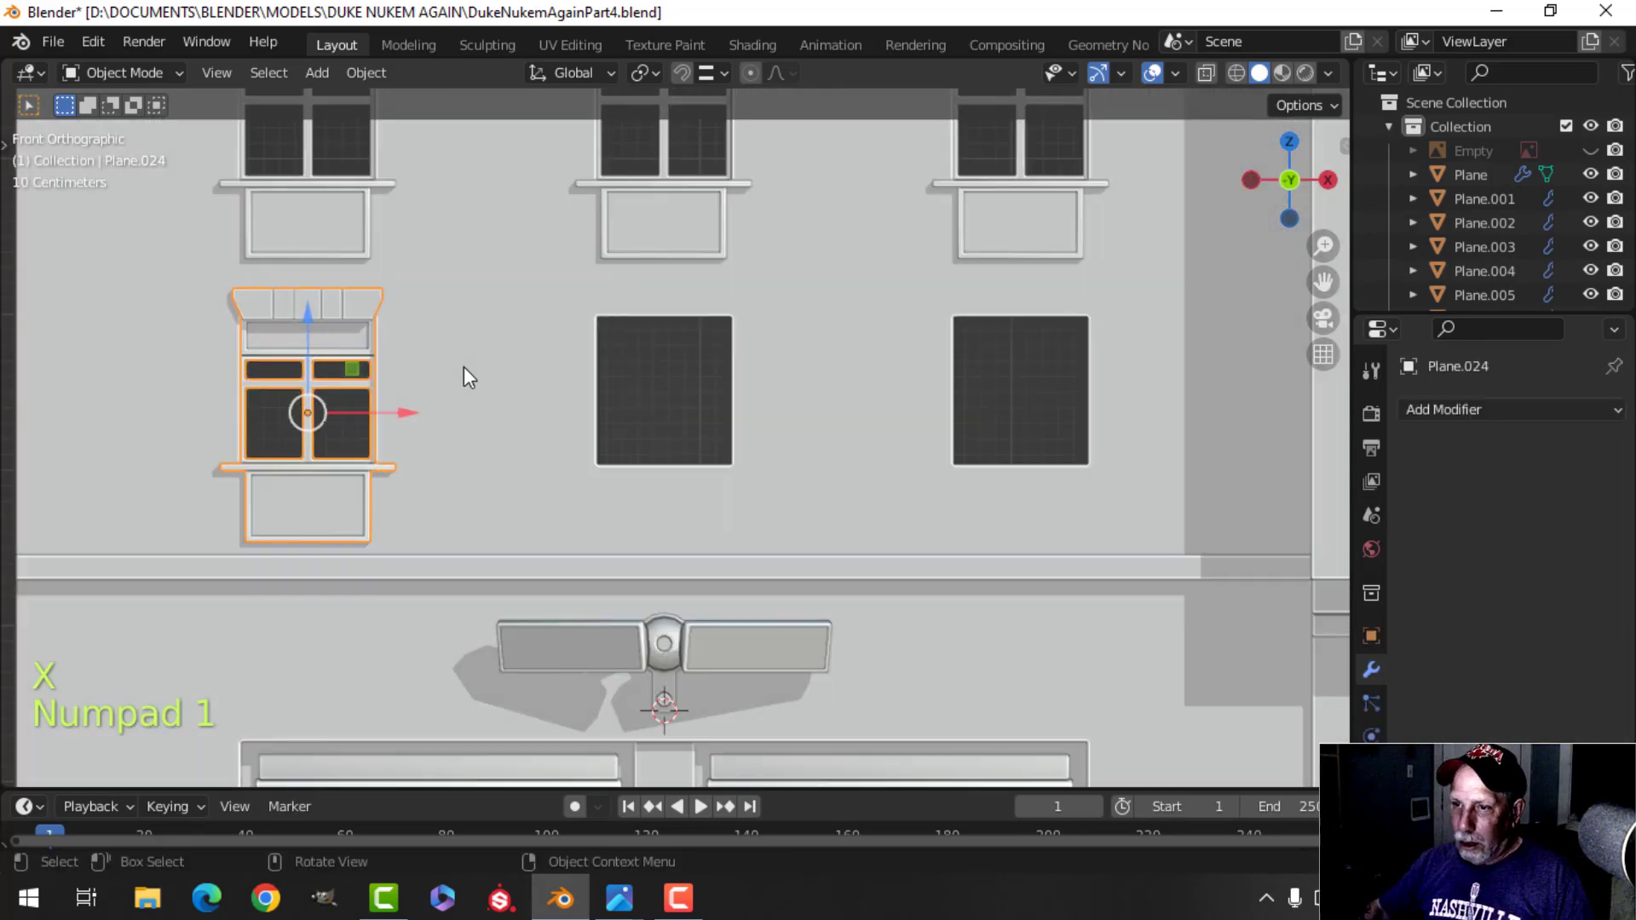
pyautogui.hotkey('shift', 'd')
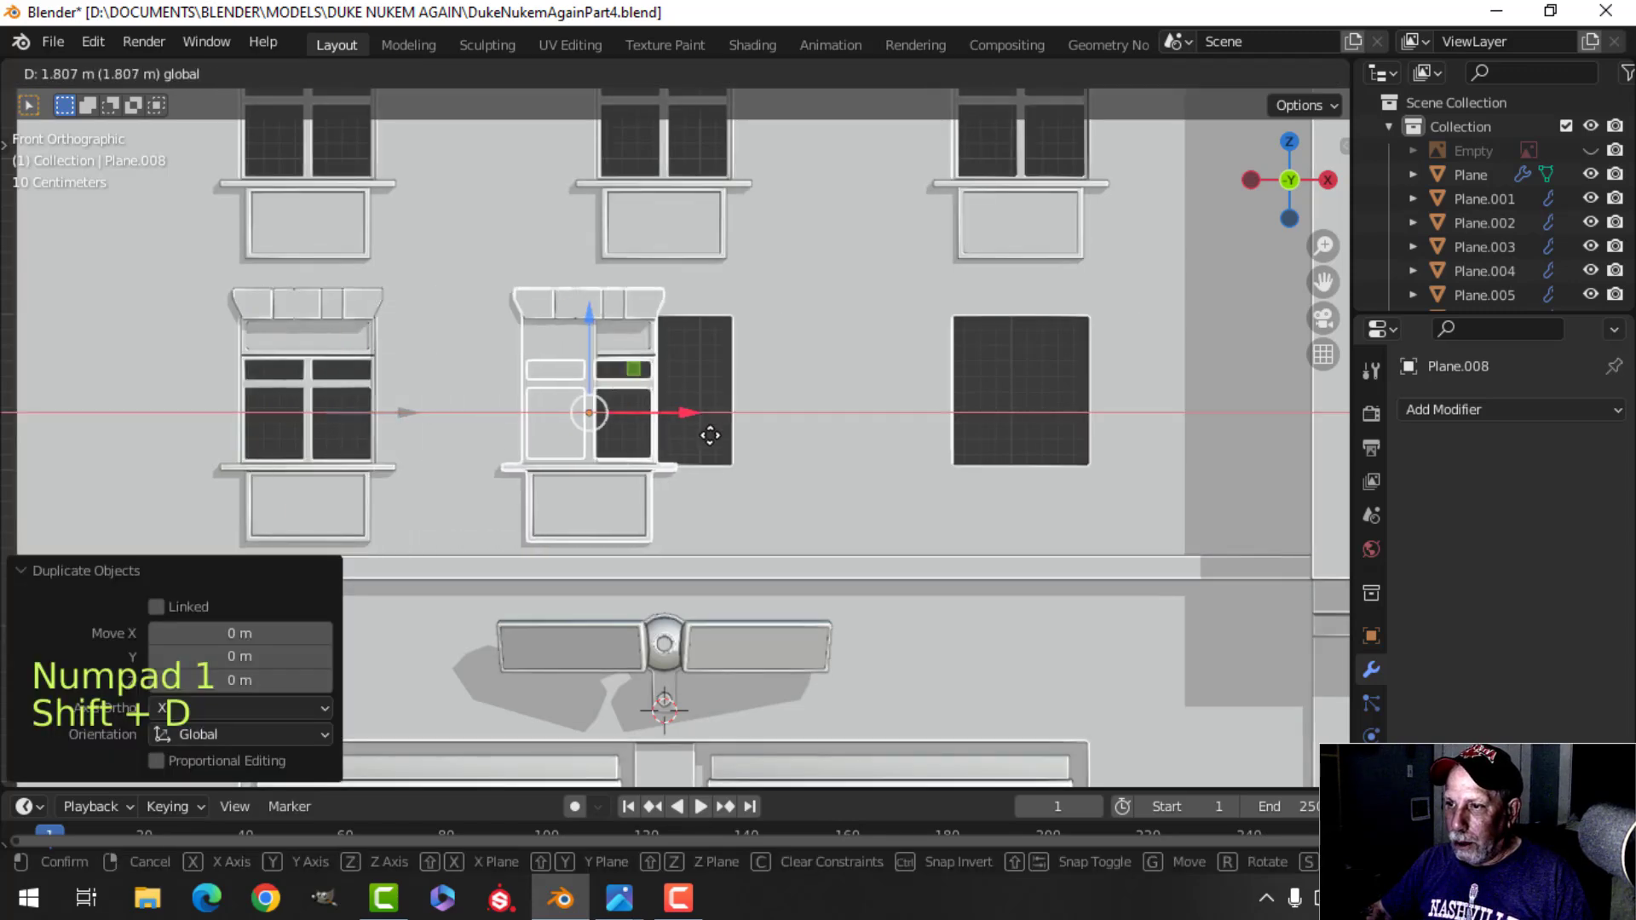
pyautogui.click(774, 436)
pyautogui.keyDown('shift'); pyautogui.moveTo(795, 436); pyautogui.dragTo(717, 435, button='middle'); pyautogui.keyUp('shift')
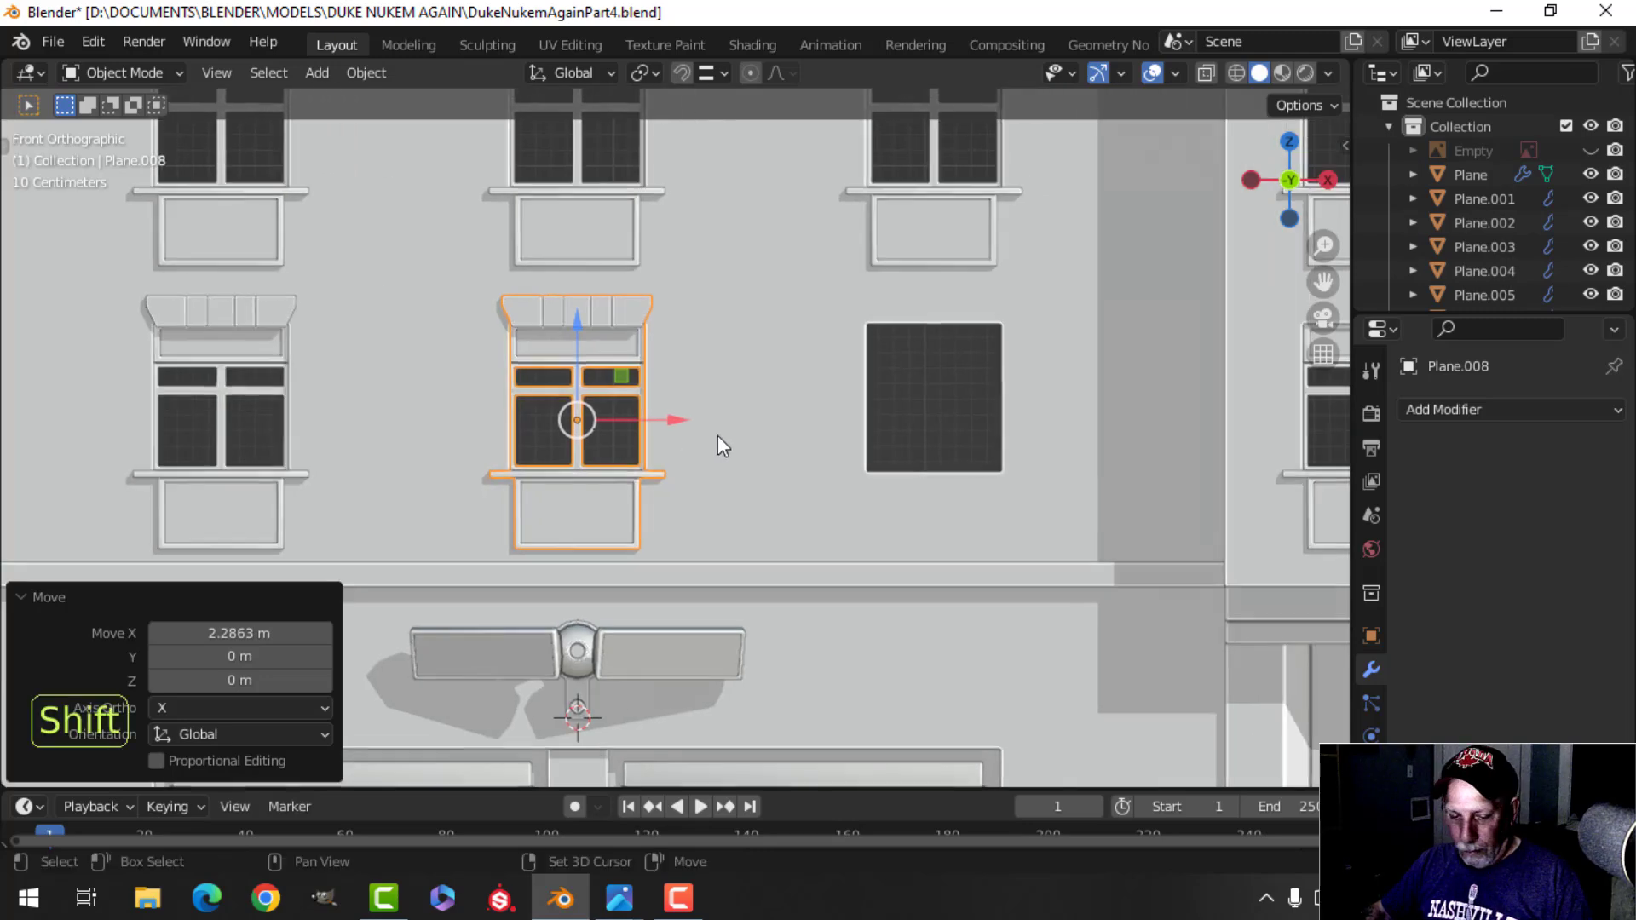
# Duplicate the middle window with lintel and move the copy along X into the remaining empty opening.
pyautogui.hotkey('shift', 'd')
pyautogui.moveTo(697, 415); pyautogui.dragTo(1041, 406)
pyautogui.hotkey('alt', 'a')
# Examine the completed facade from several angles, including the windows with lintels and the security lights.
pyautogui.scroll(-3, 713, 413)
pyautogui.moveTo(713, 413); pyautogui.dragTo(733, 464, button='middle')
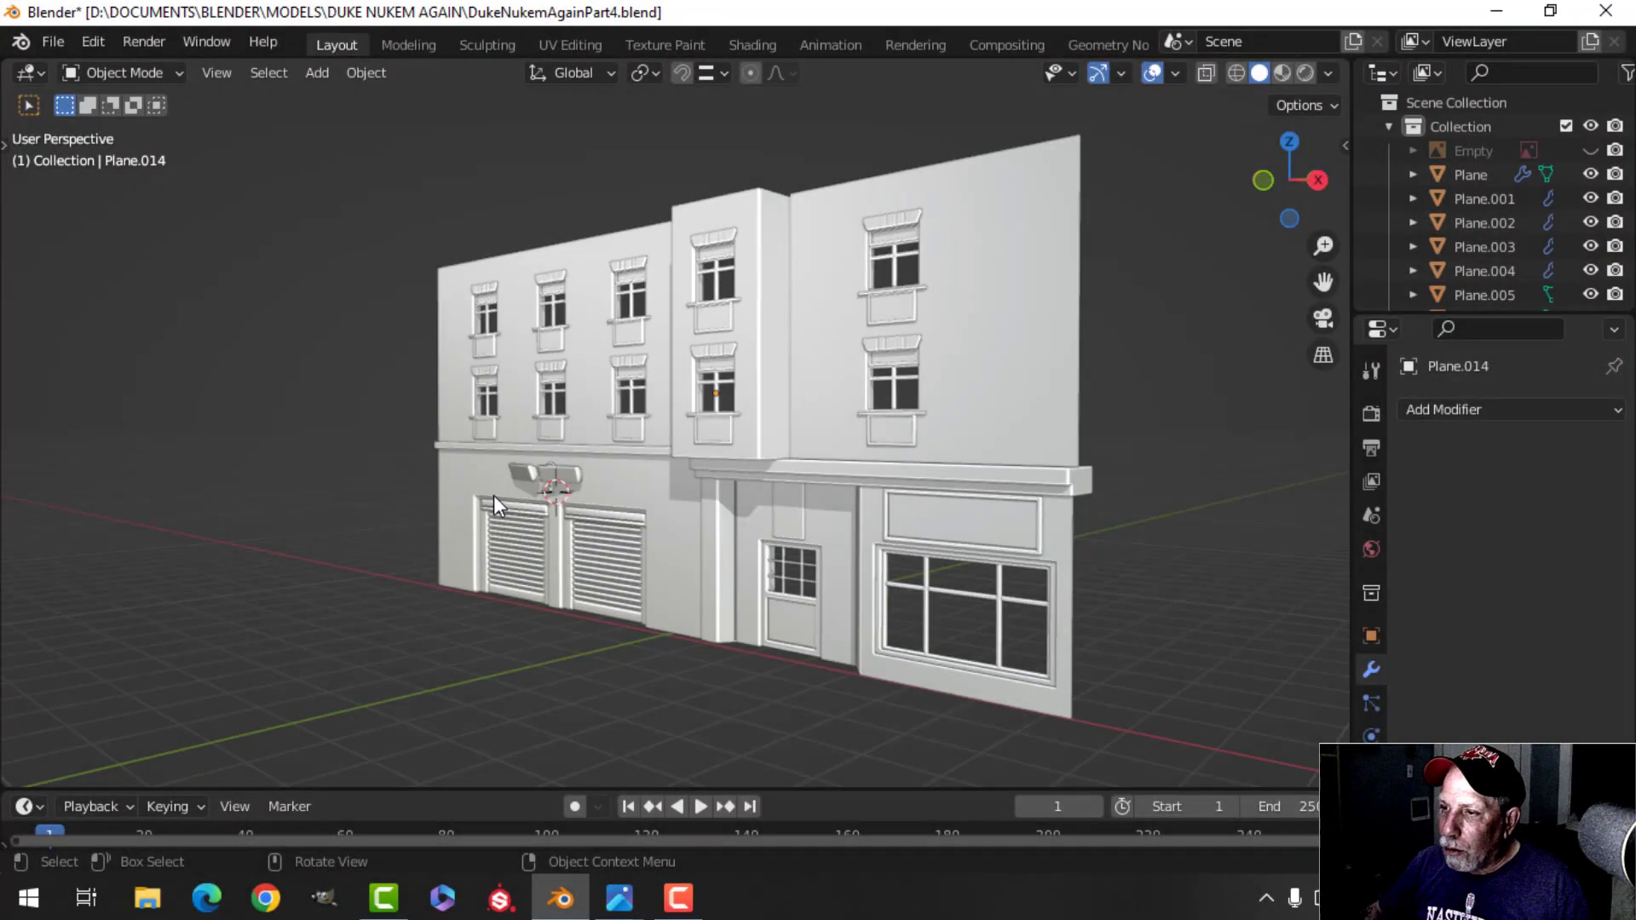
pyautogui.moveTo(494, 495); pyautogui.dragTo(721, 525, button='middle')
pyautogui.scroll(4, 621, 520)
pyautogui.keyDown('shift'); pyautogui.moveTo(619, 520); pyautogui.dragTo(596, 426, button='middle'); pyautogui.keyUp('shift')
pyautogui.scroll(-3, 731, 520)
pyautogui.scroll(3, 726, 513)
pyautogui.scroll(-4, 728, 513)
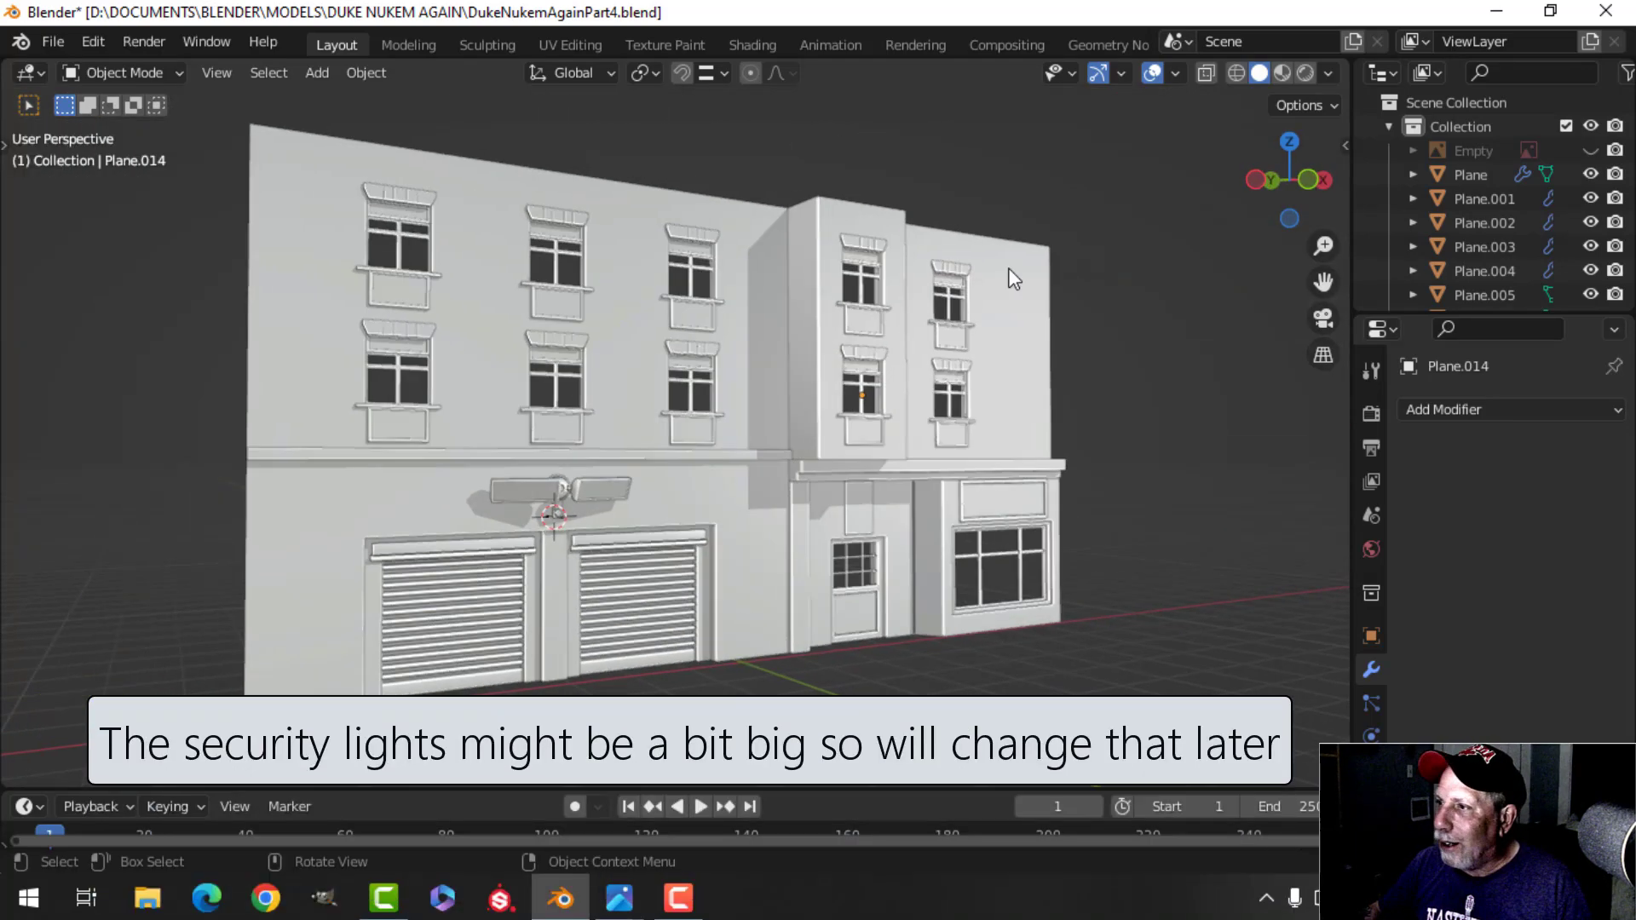
# Check the building's normals with the Face Orientation overlay, and save the file.
pyautogui.click(1175, 73)
pyautogui.click(1057, 515)
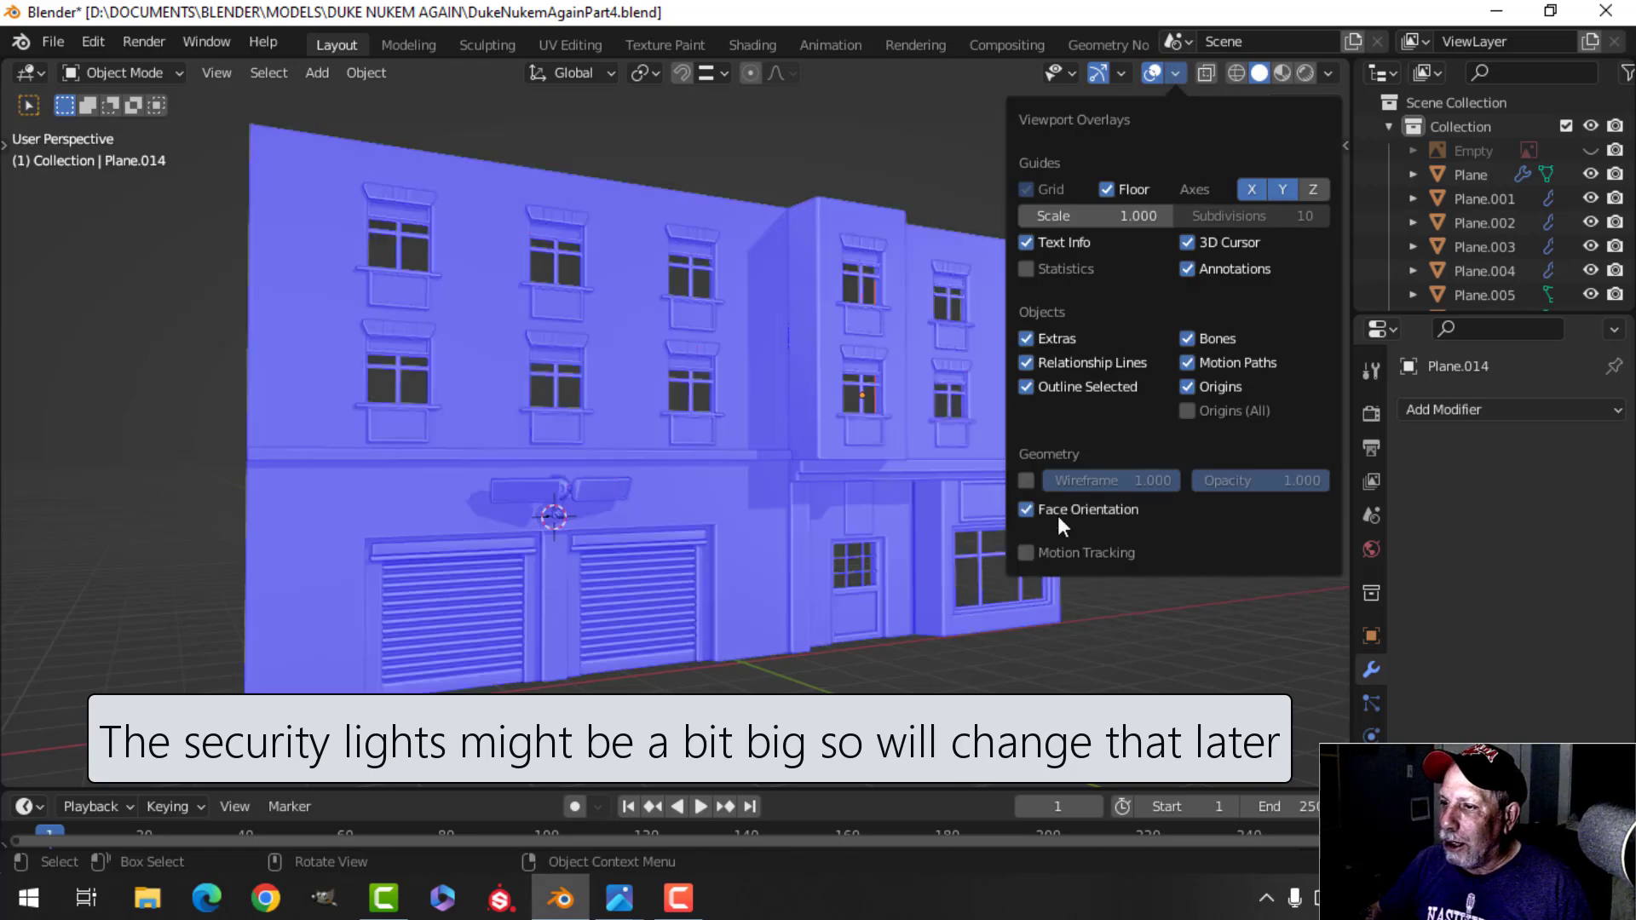
pyautogui.click(1057, 510)
pyautogui.scroll(3, 837, 493)
pyautogui.moveTo(836, 493); pyautogui.dragTo(534, 402, button='middle')
pyautogui.hotkey('ctrl', 's')
# Duplicate the wall face between the left and middle lower-row windows above the garage doors, keeping the copy in place.
pyautogui.scroll(-3, 821, 432)
pyautogui.scroll(4, 901, 419)
pyautogui.moveTo(770, 438); pyautogui.dragTo(580, 421, button='middle')
pyautogui.click(618, 438)
pyautogui.press('Tab')
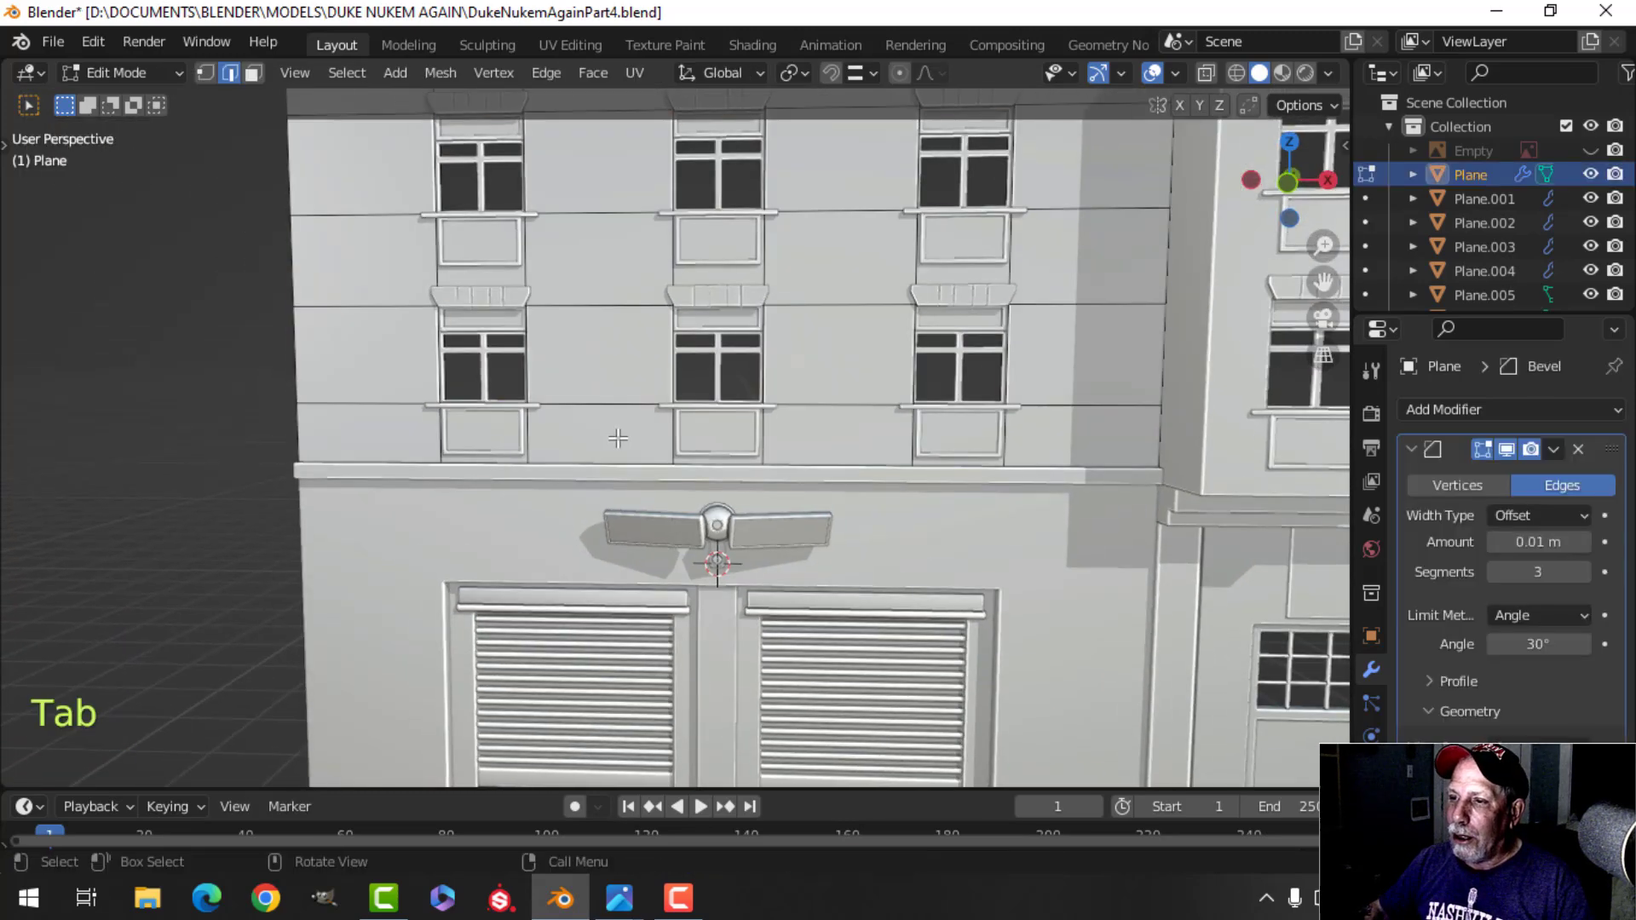
pyautogui.press('3')
pyautogui.click(626, 364)
pyautogui.moveTo(626, 364); pyautogui.dragTo(821, 409, button='middle')
pyautogui.hotkey('shift', 'd')
pyautogui.rightClick(967, 364)
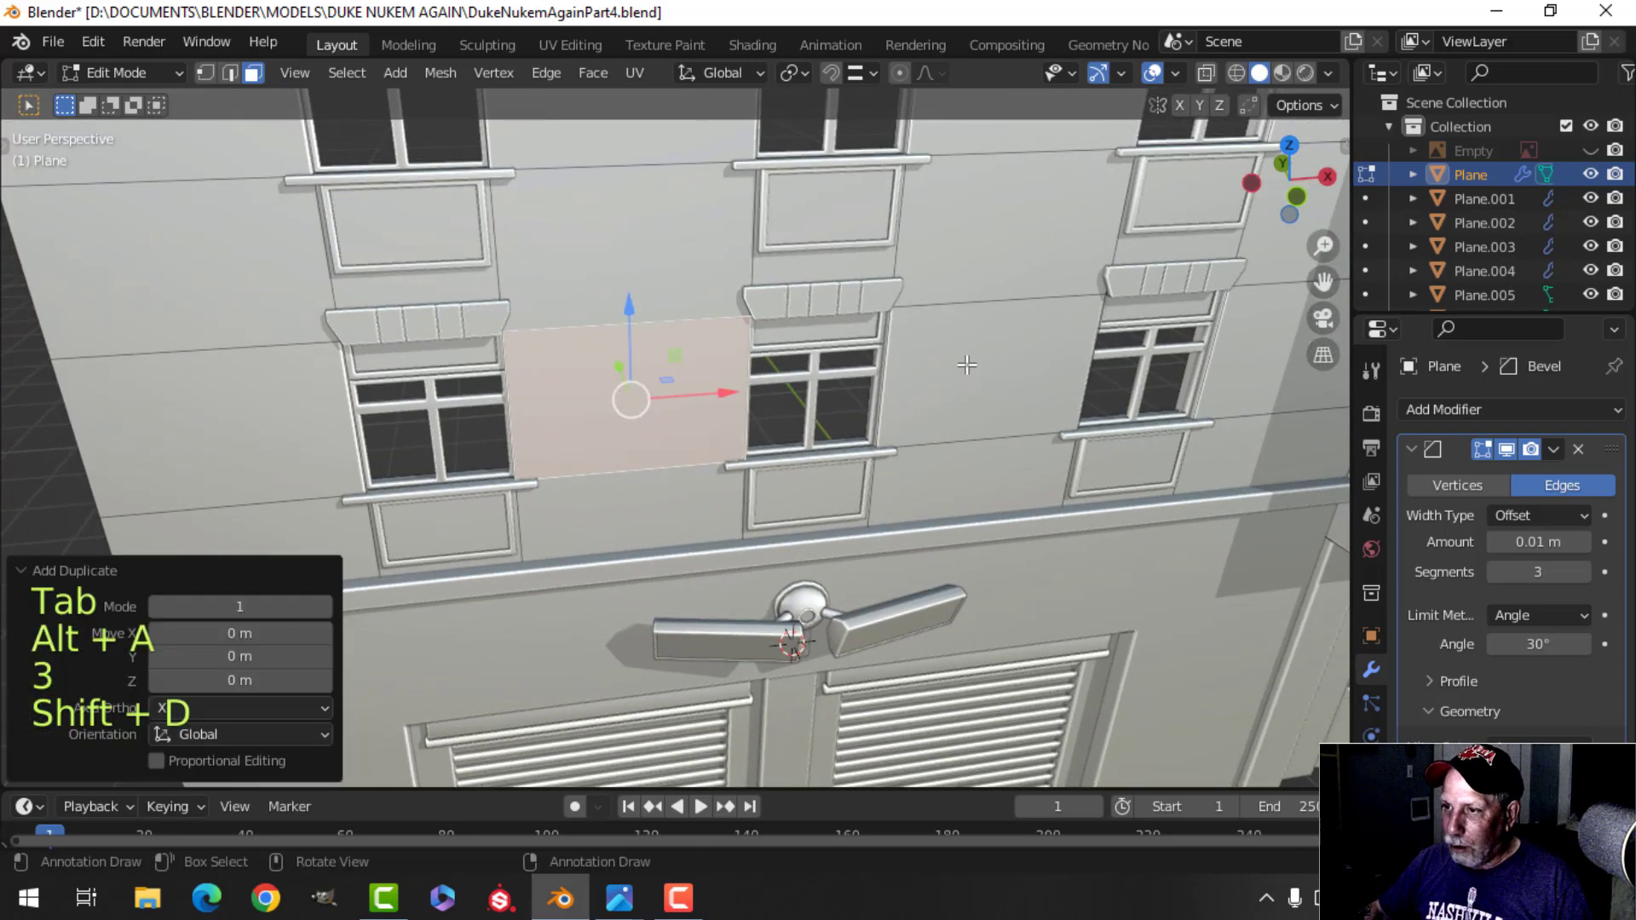
# Scale the duplicated wall face to 0.709 and separate it into its own object.
pyautogui.press('s')
pyautogui.click(868, 381)
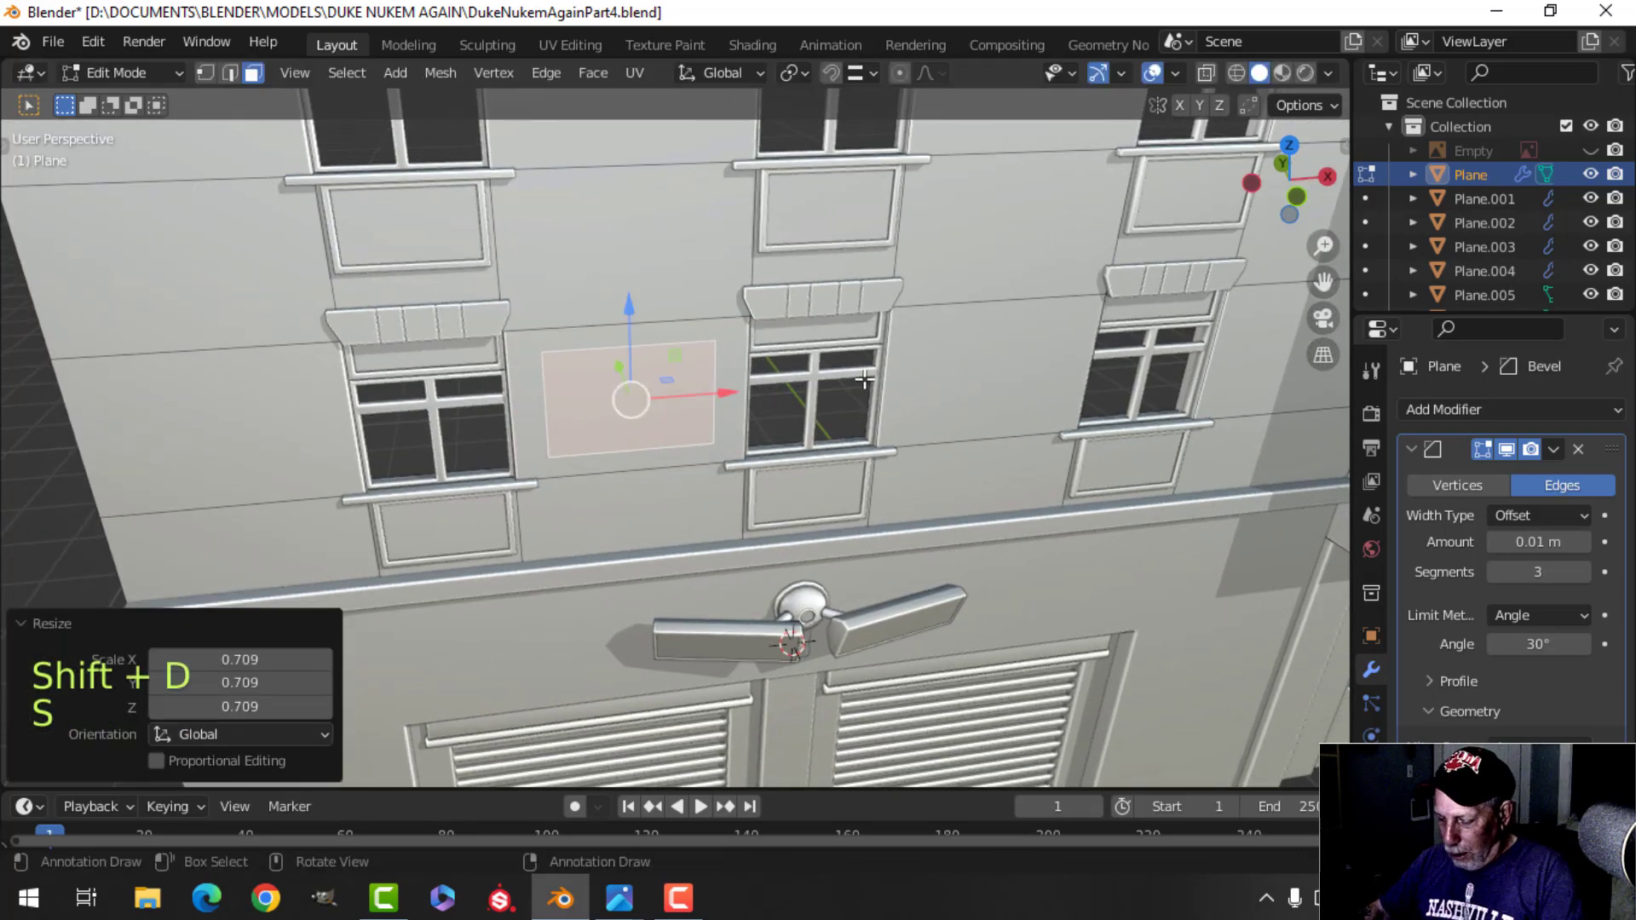
pyautogui.press('p')
pyautogui.click(864, 384)
# Scale the separated panel face along Z and move it -0.058483 m along Y, out from the wall.
pyautogui.press('Tab')
pyautogui.click(680, 396)
pyautogui.press('Tab')
pyautogui.press('a')
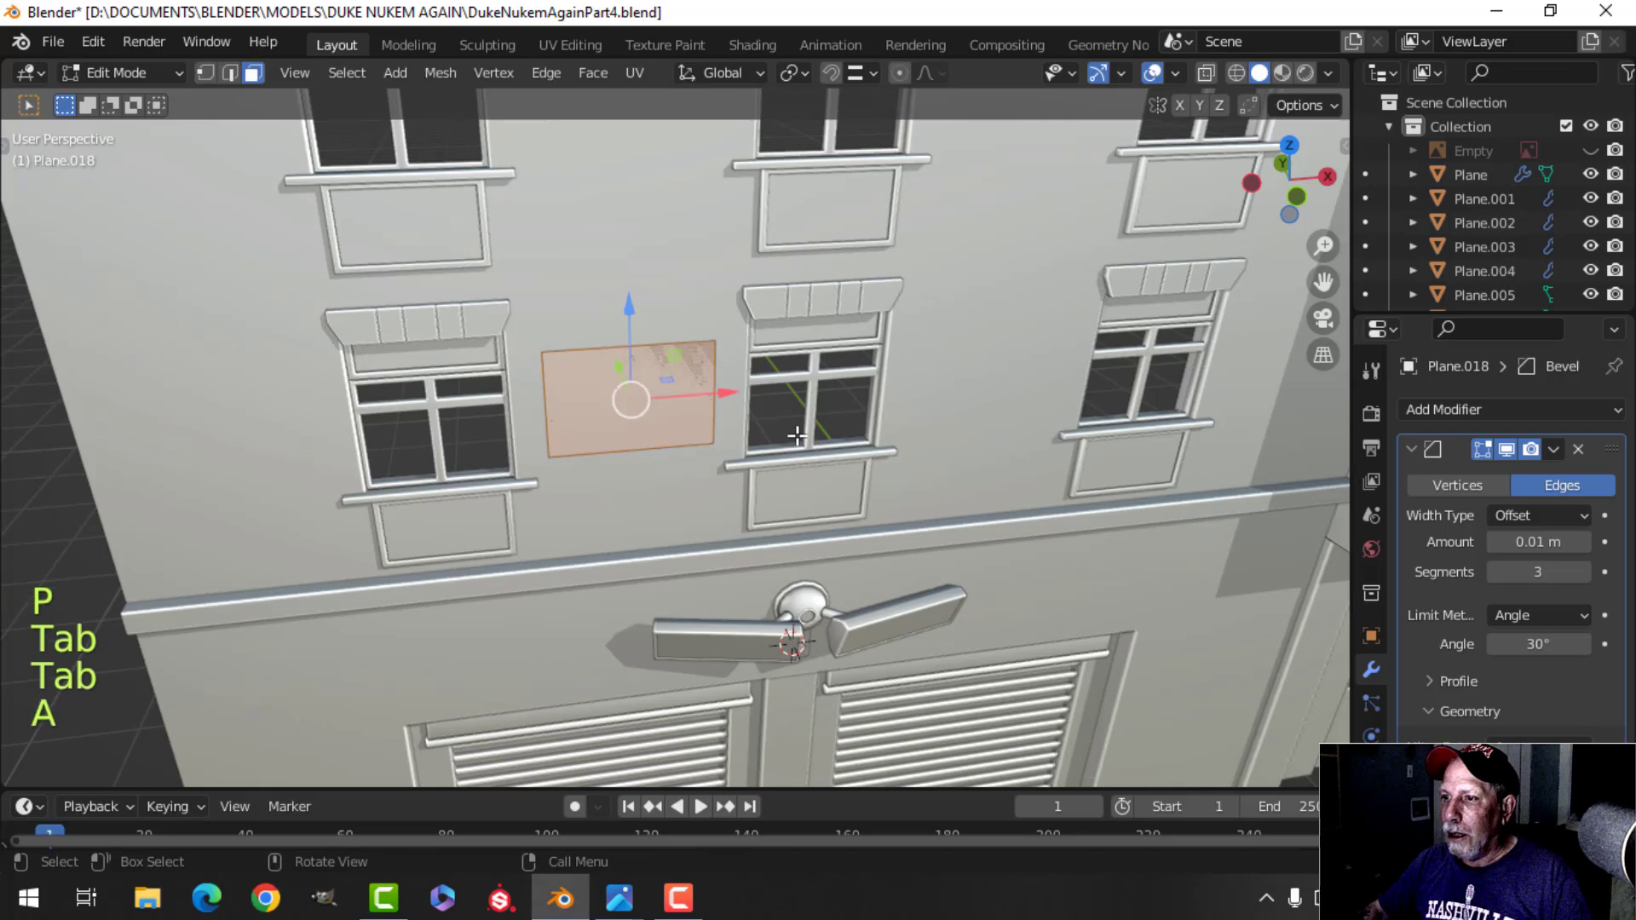
pyautogui.moveTo(797, 435)
pyautogui.mouseDown(button='middle')
pyautogui.moveTo(767, 409)
pyautogui.moveTo(780, 396)
pyautogui.moveTo(821, 435)
pyautogui.mouseUp(button='middle')
pyautogui.press('s')
pyautogui.press('z')
pyautogui.click(755, 387)
pyautogui.moveTo(699, 366); pyautogui.dragTo(711, 370)
# Extrude the panel face -0.060554 m along its normal toward the wall, delete the back face and correct the normals.
pyautogui.keyDown('shift'); pyautogui.moveTo(807, 415); pyautogui.dragTo(914, 491, button='middle'); pyautogui.keyUp('shift')
pyautogui.press('e')
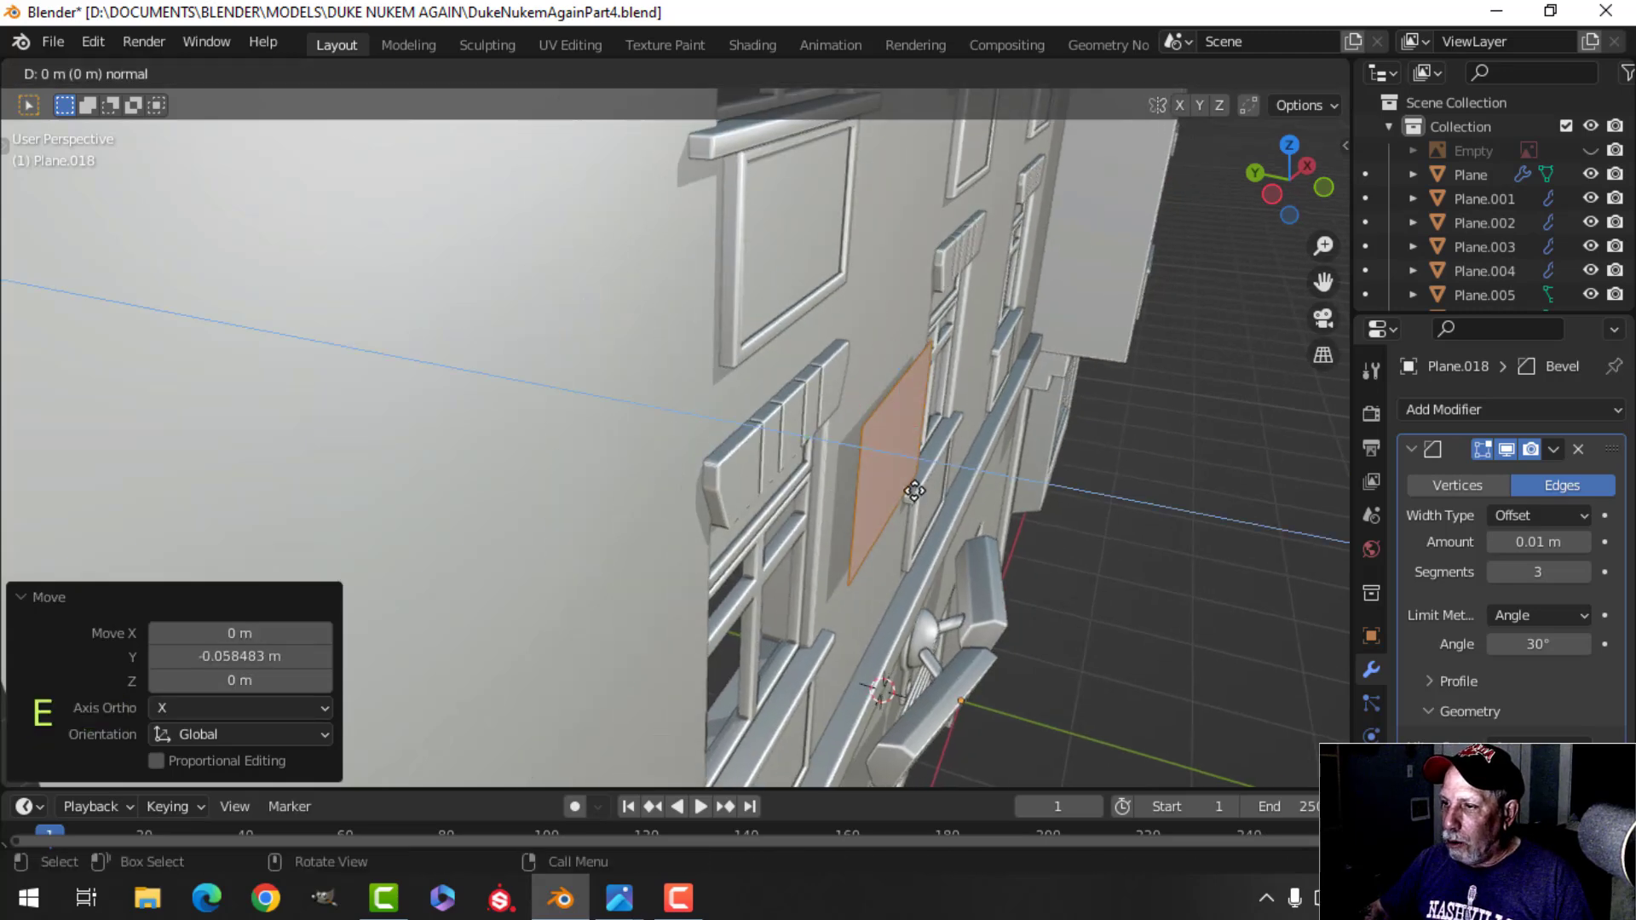
pyautogui.click(902, 484)
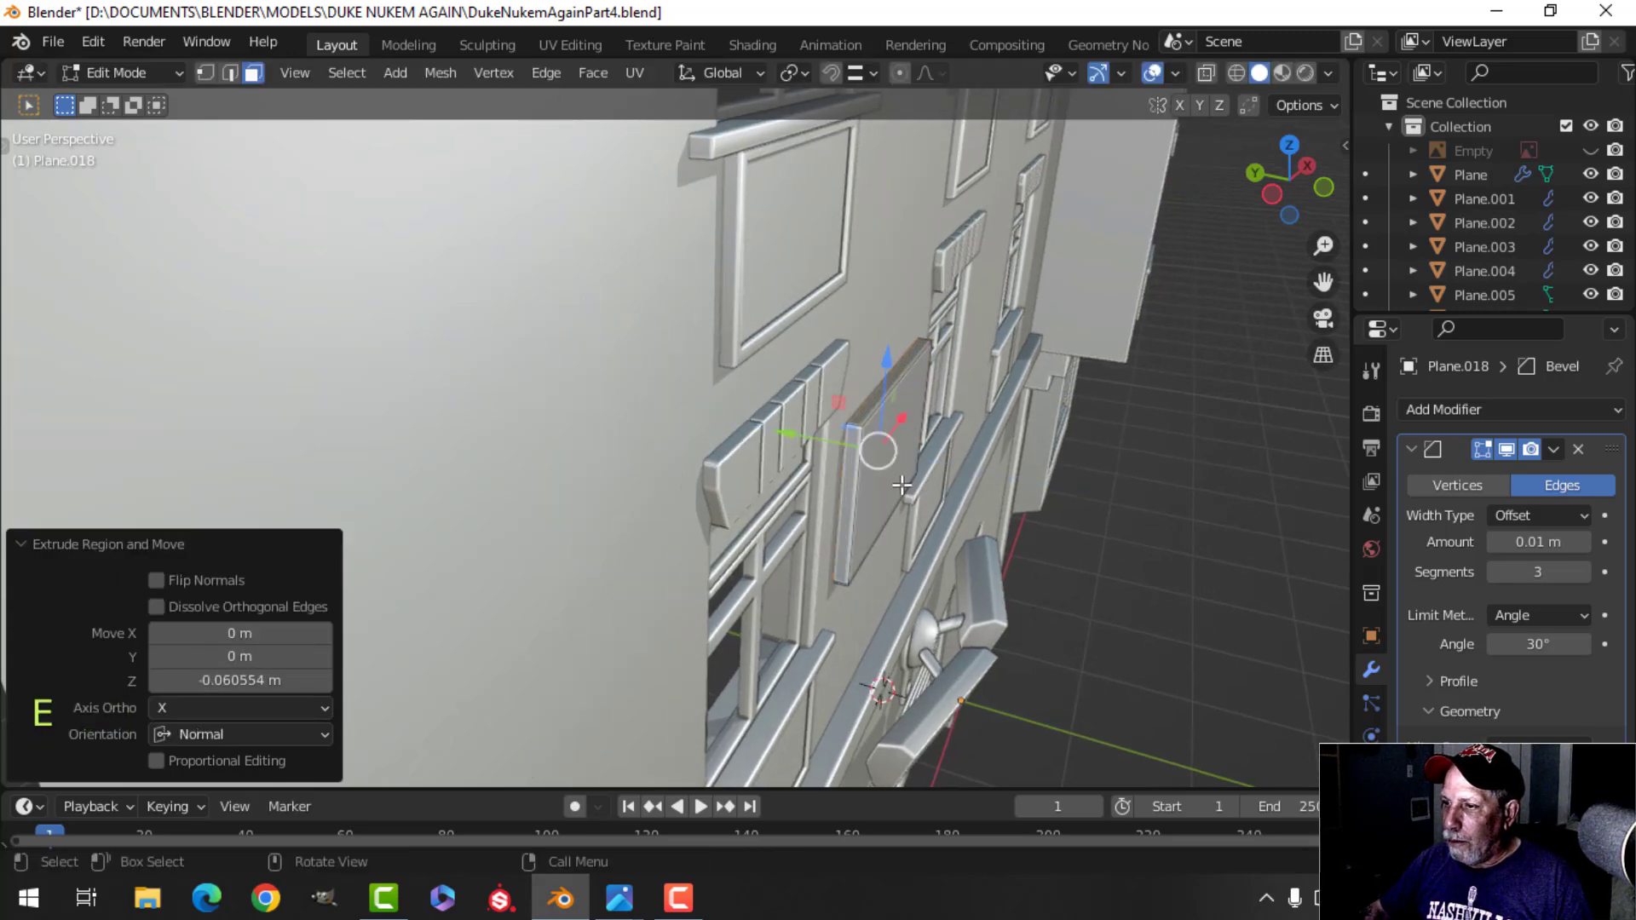
pyautogui.press('x')
pyautogui.click(900, 482)
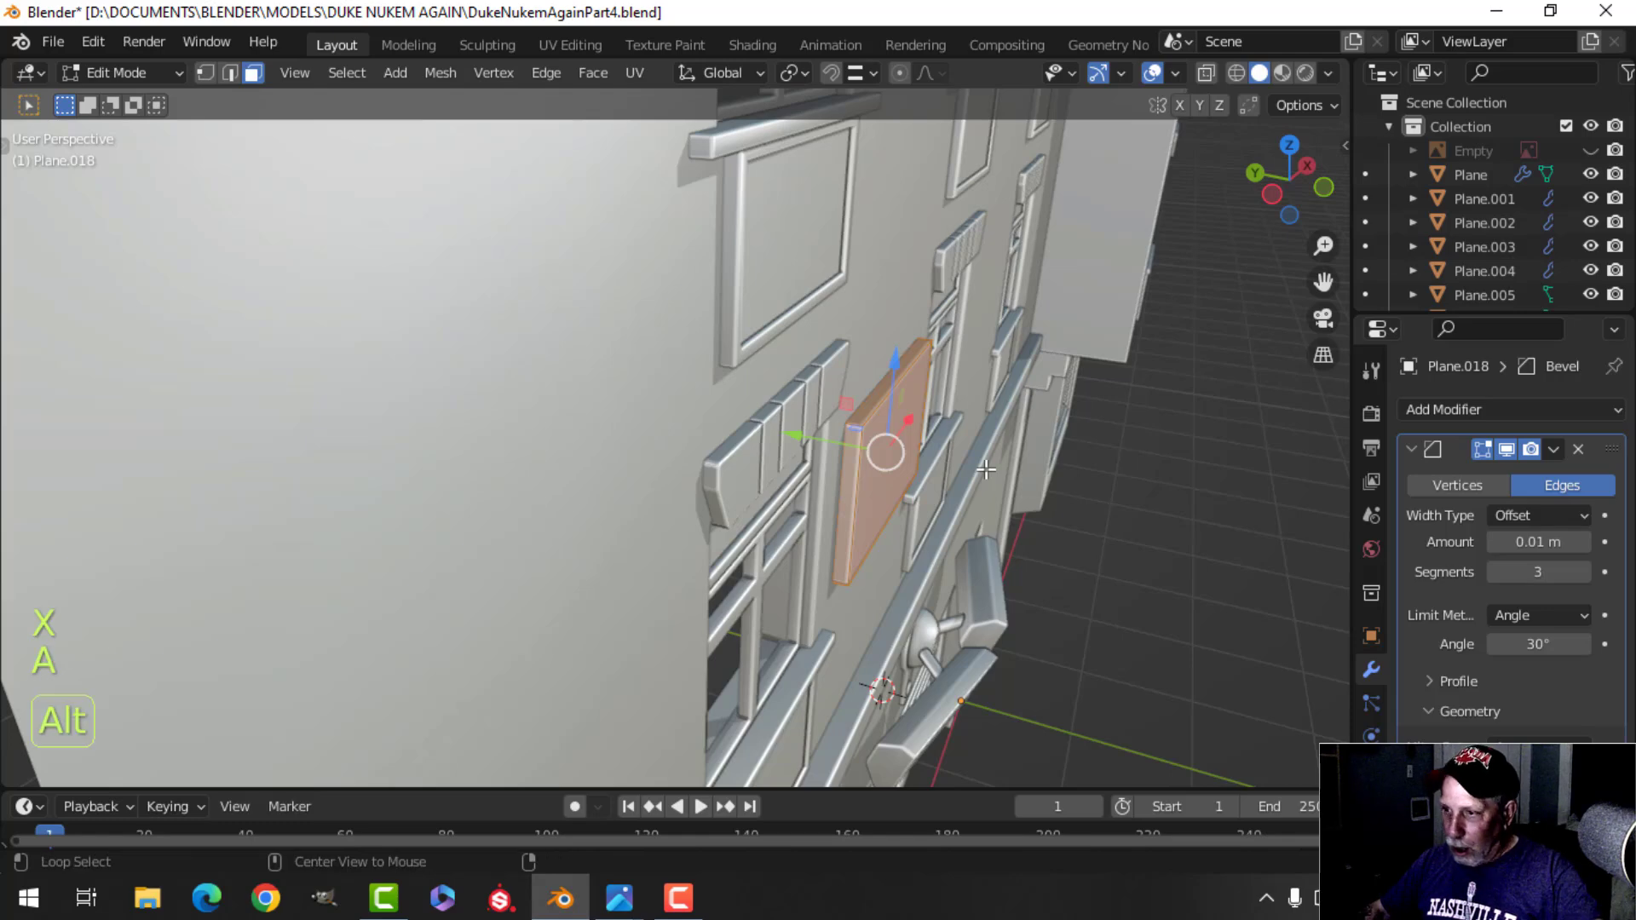
pyautogui.hotkey('alt', 'n')
pyautogui.click(985, 469)
# Isolate the panel in local view and snap the 3D cursor to its centre.
pyautogui.press('Tab')
pyautogui.press('/')
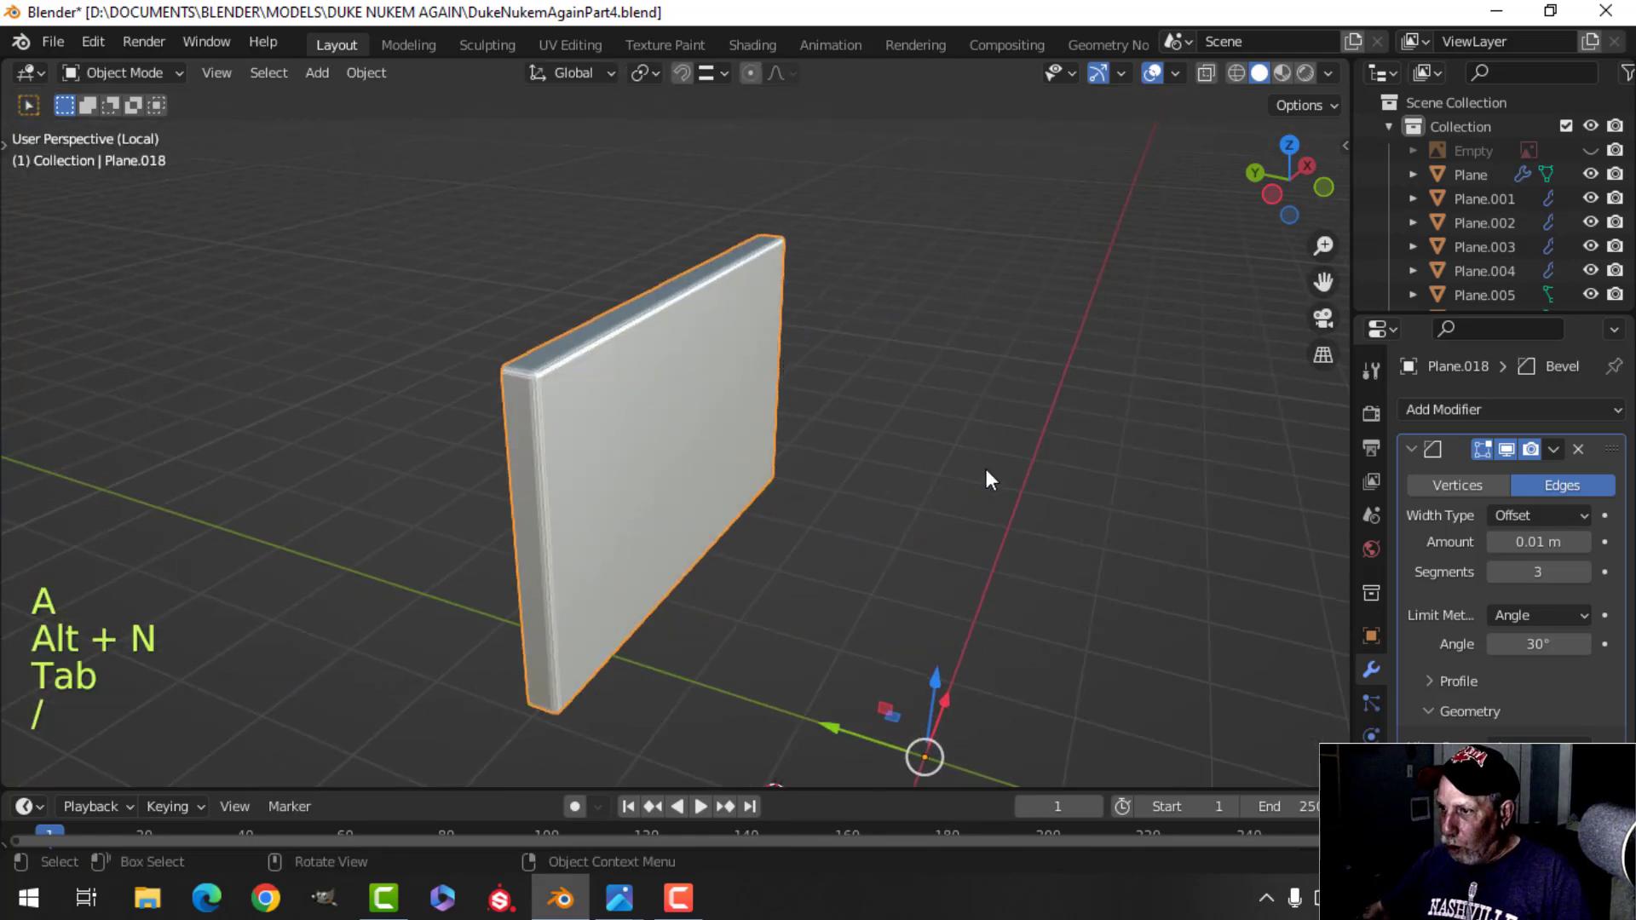
pyautogui.press('KP_1')
pyautogui.press('Tab')
pyautogui.press('a')
pyautogui.hotkey('shift', 's')
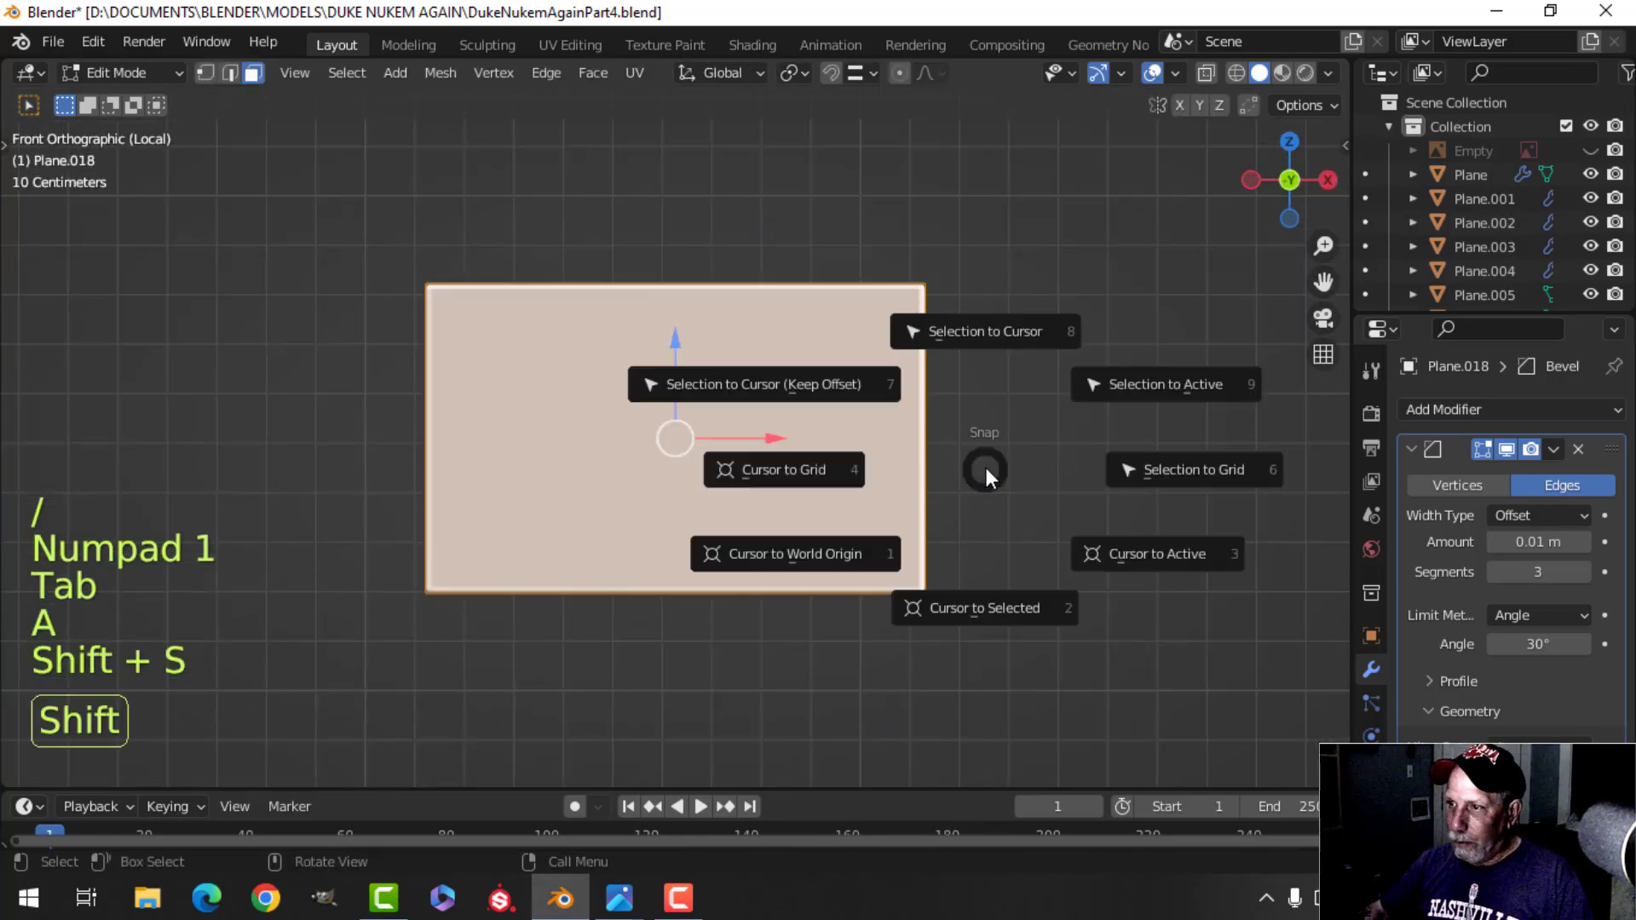
pyautogui.click(965, 606)
pyautogui.press('Tab')
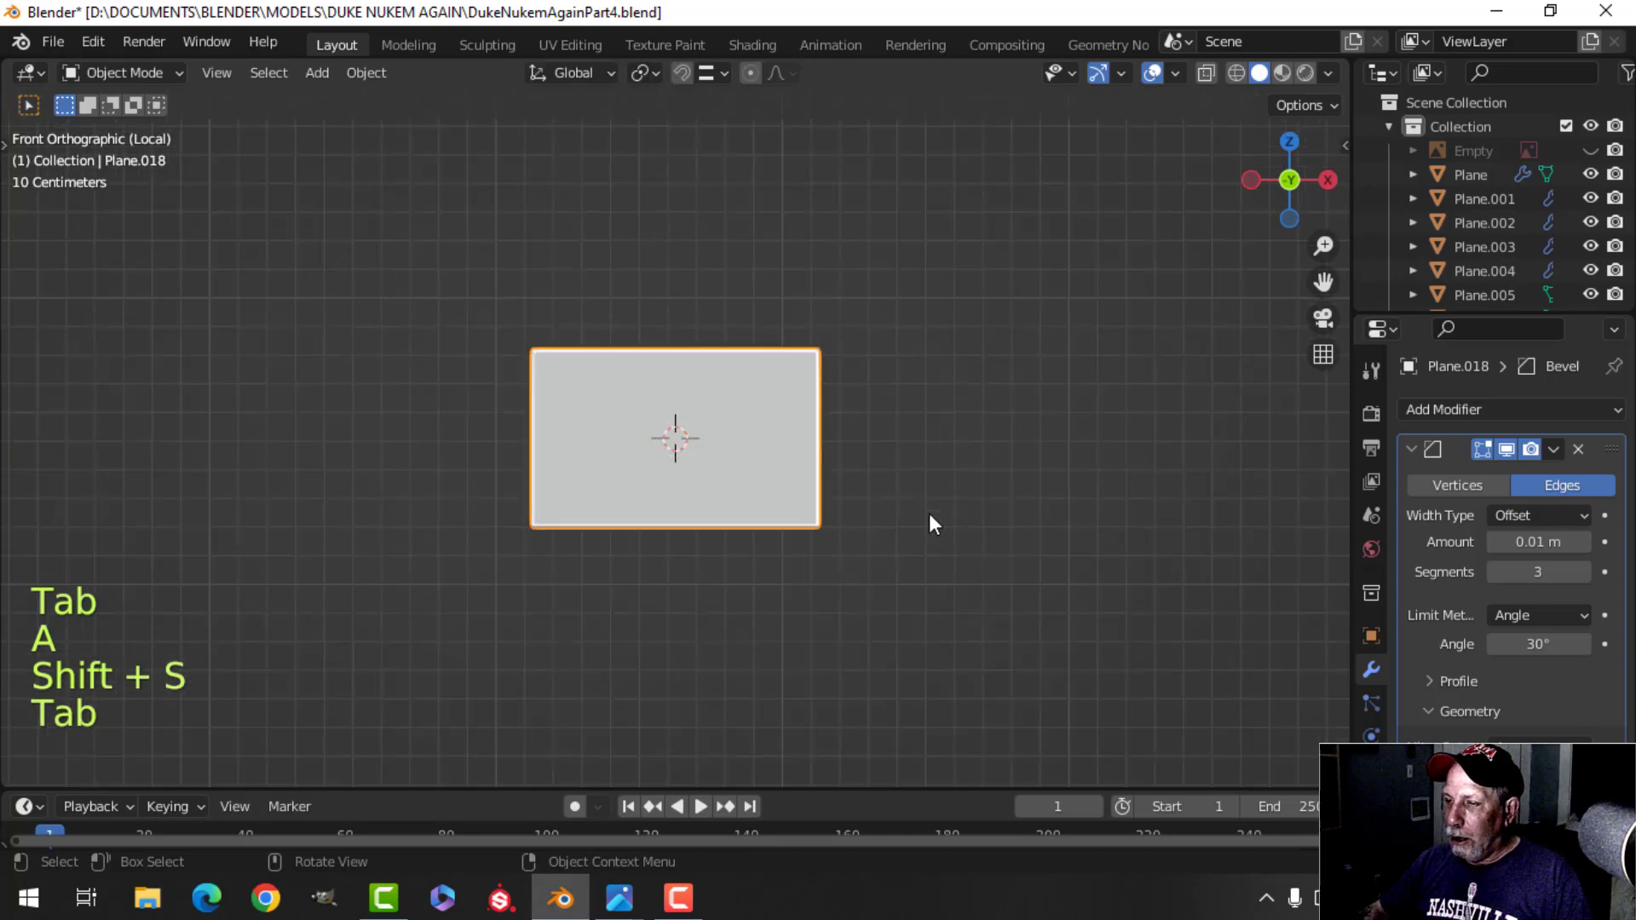
# Remove the Bevel modifier from the isolated panel.
pyautogui.hotkey('alt', 'a')
pyautogui.moveTo(934, 524); pyautogui.dragTo(770, 556, button='middle')
pyautogui.scroll(3, 795, 553)
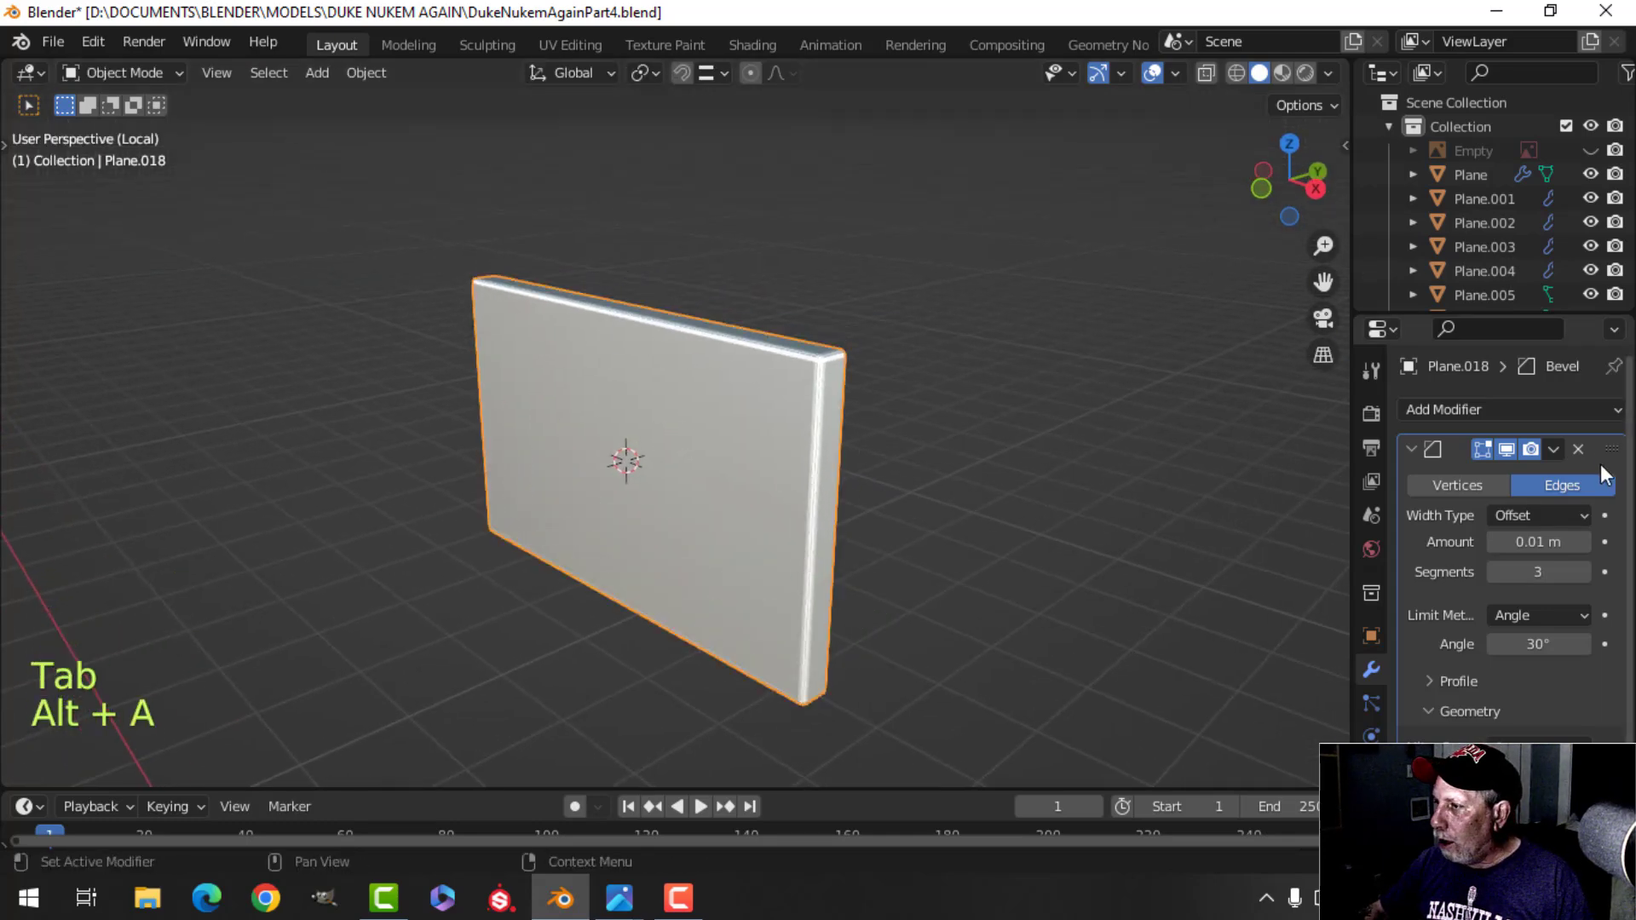
pyautogui.click(1579, 449)
# Bevel the short edges at the panel's corners with two segments.
pyautogui.press('Tab')
pyautogui.scroll(4, 844, 536)
pyautogui.hotkey('alt', 'a')
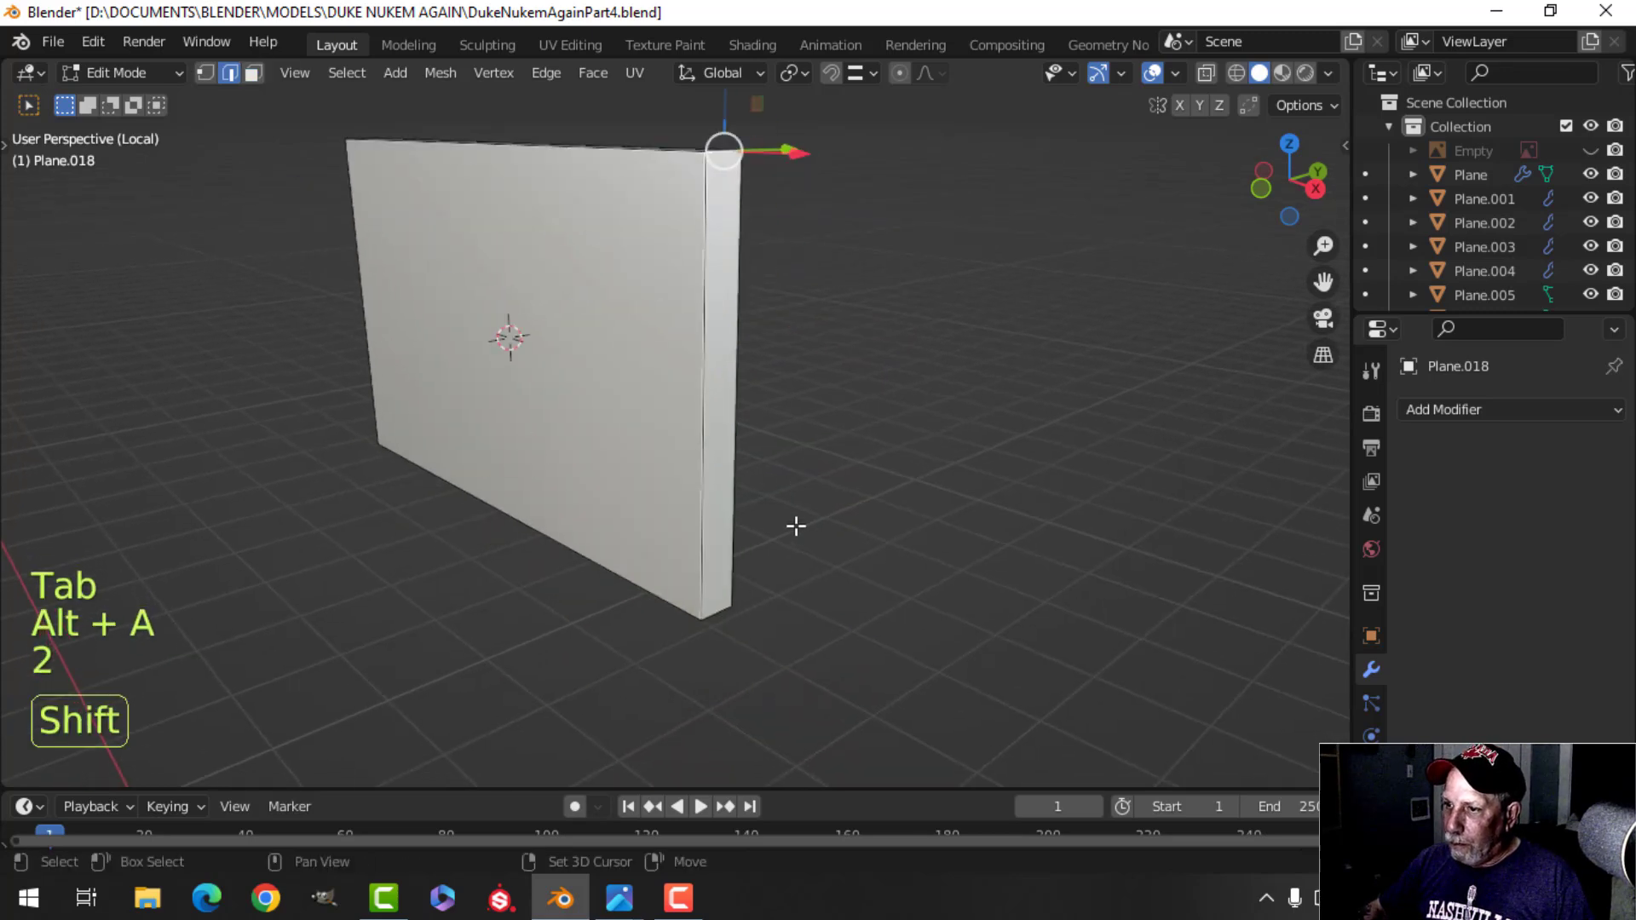
pyautogui.moveTo(797, 523); pyautogui.dragTo(723, 634, button='middle')
pyautogui.keyDown('shift'); pyautogui.click(682, 406); pyautogui.keyUp('shift')
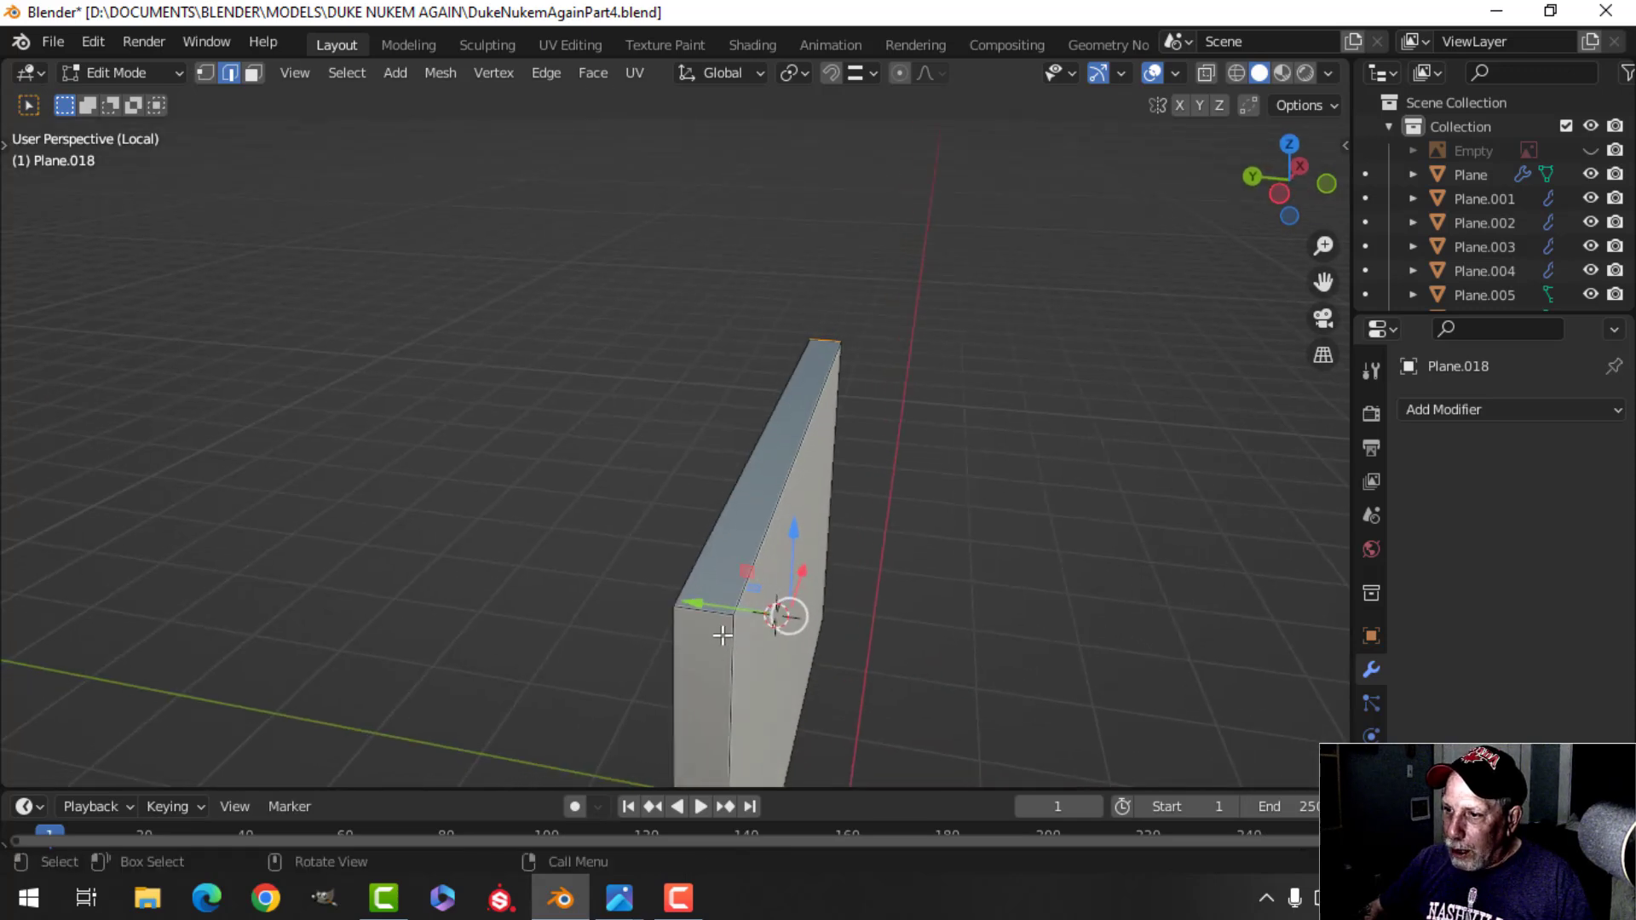
pyautogui.moveTo(909, 632); pyautogui.dragTo(887, 642, button='middle')
pyautogui.hotkey('ctrl', 'b')
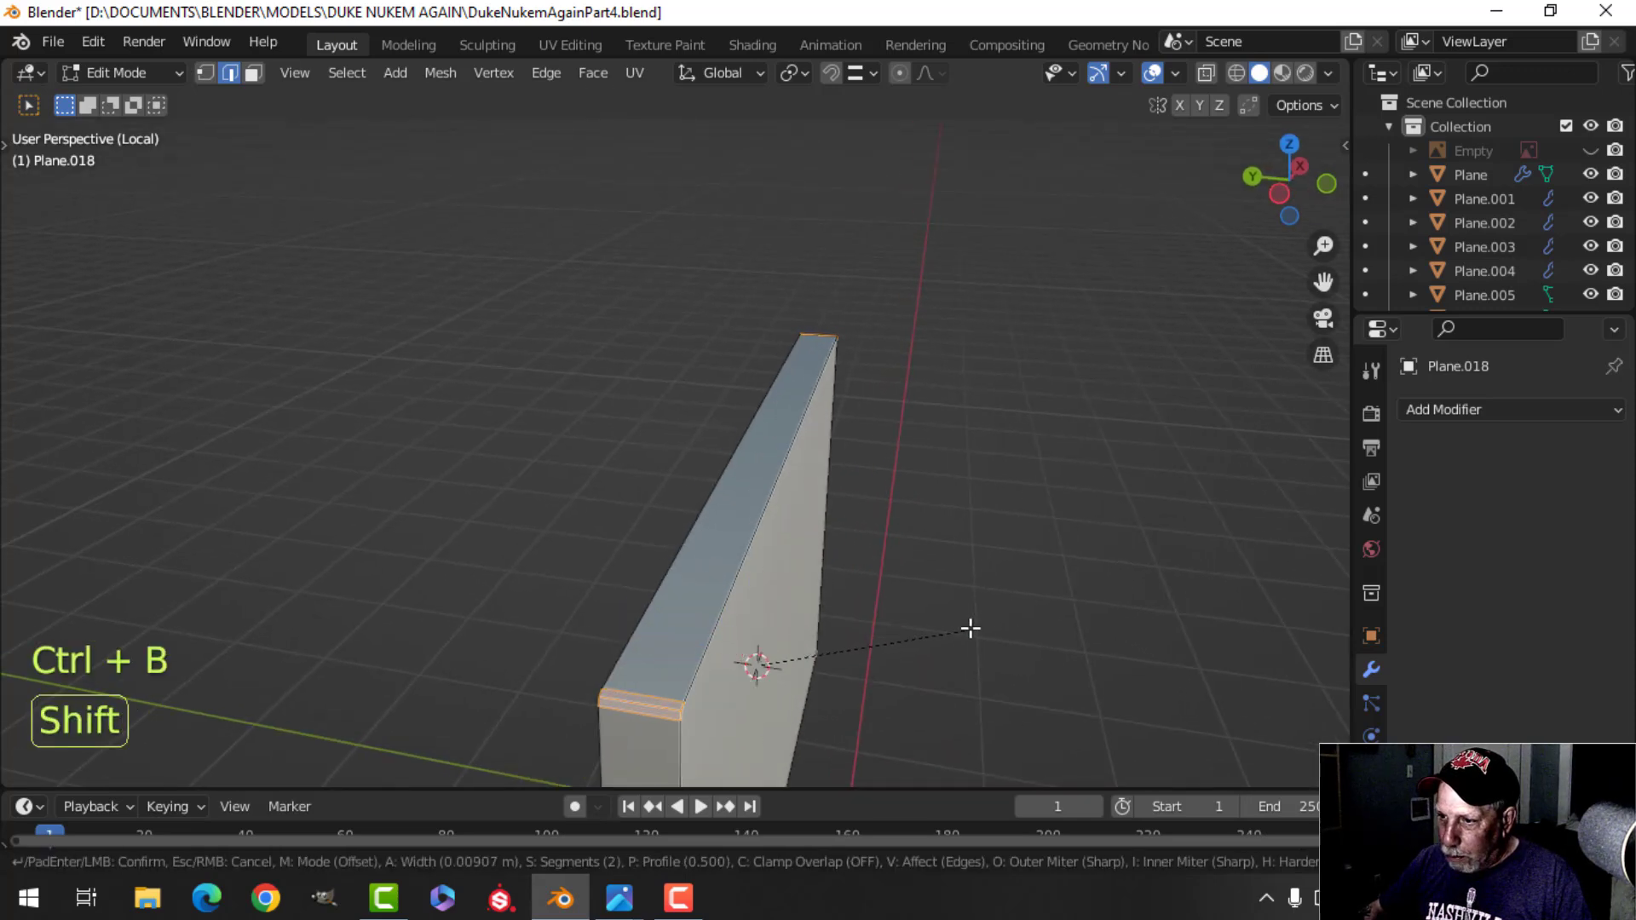
pyautogui.click(1001, 619)
# Bevel the edges around the panel's front face.
pyautogui.moveTo(1008, 617); pyautogui.dragTo(616, 450, button='middle')
pyautogui.hotkey('alt', 'a')
pyautogui.keyDown('shift'); pyautogui.moveTo(712, 569); pyautogui.dragTo(841, 480, button='middle'); pyautogui.keyUp('shift')
pyautogui.click(791, 517)
pyautogui.press('Tab')
pyautogui.press('KP_1')
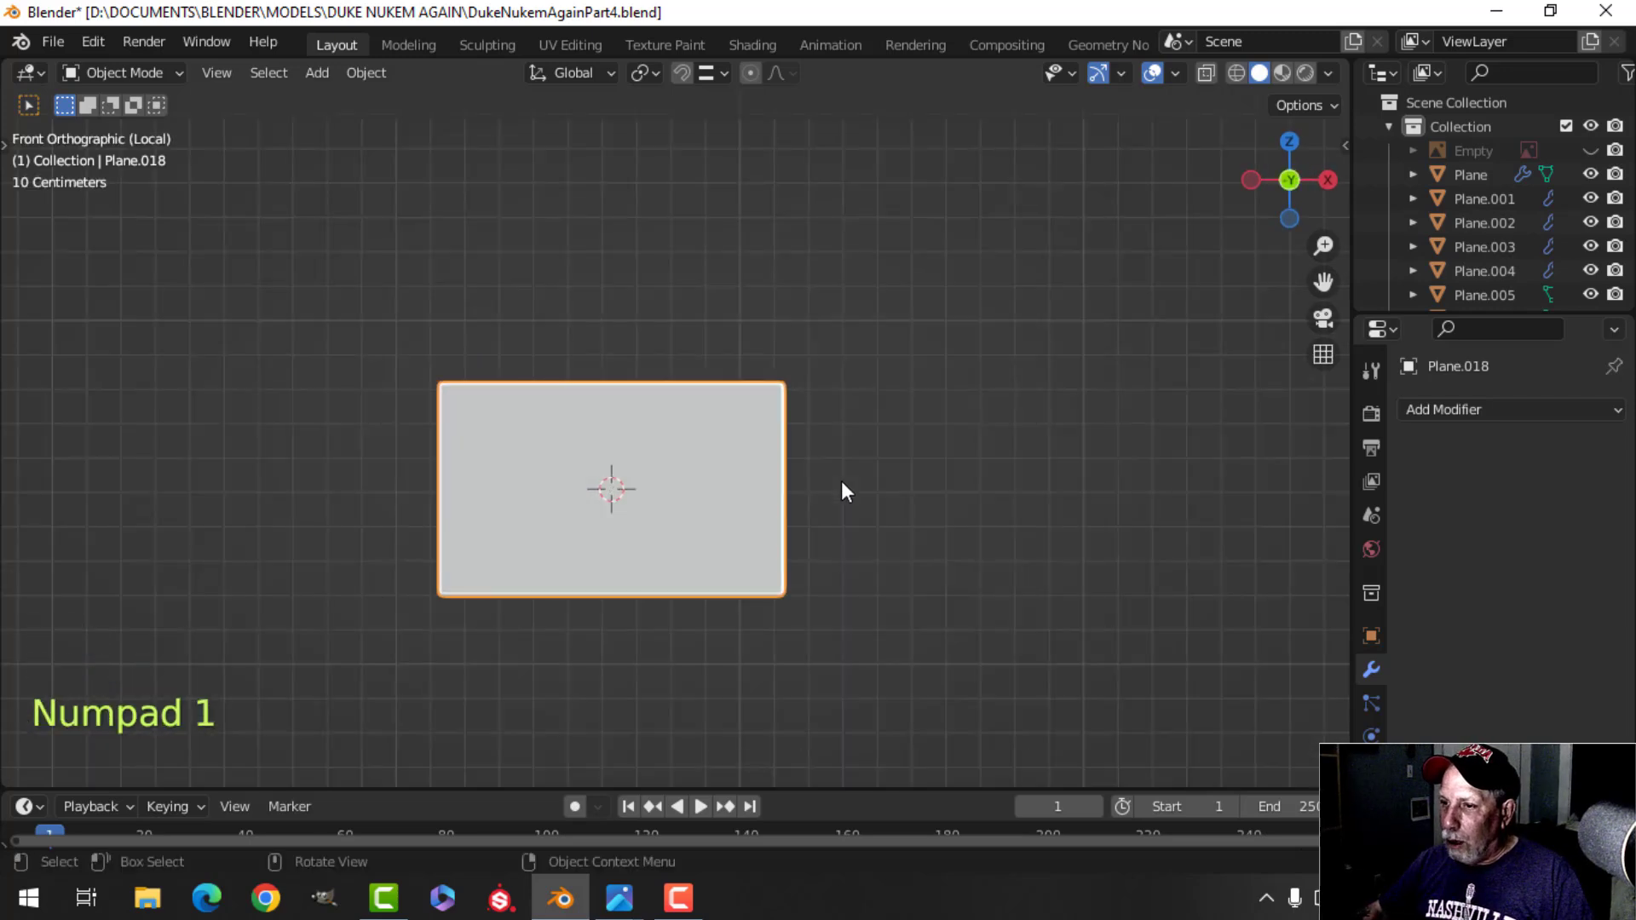
# Duplicate the whole panel about 0.176 m forward along negative Y and separate the copy into its own object.
pyautogui.moveTo(841, 480); pyautogui.dragTo(785, 533, button='middle')
pyautogui.press('Tab')
pyautogui.press('a')
pyautogui.hotkey('shift', 'd')
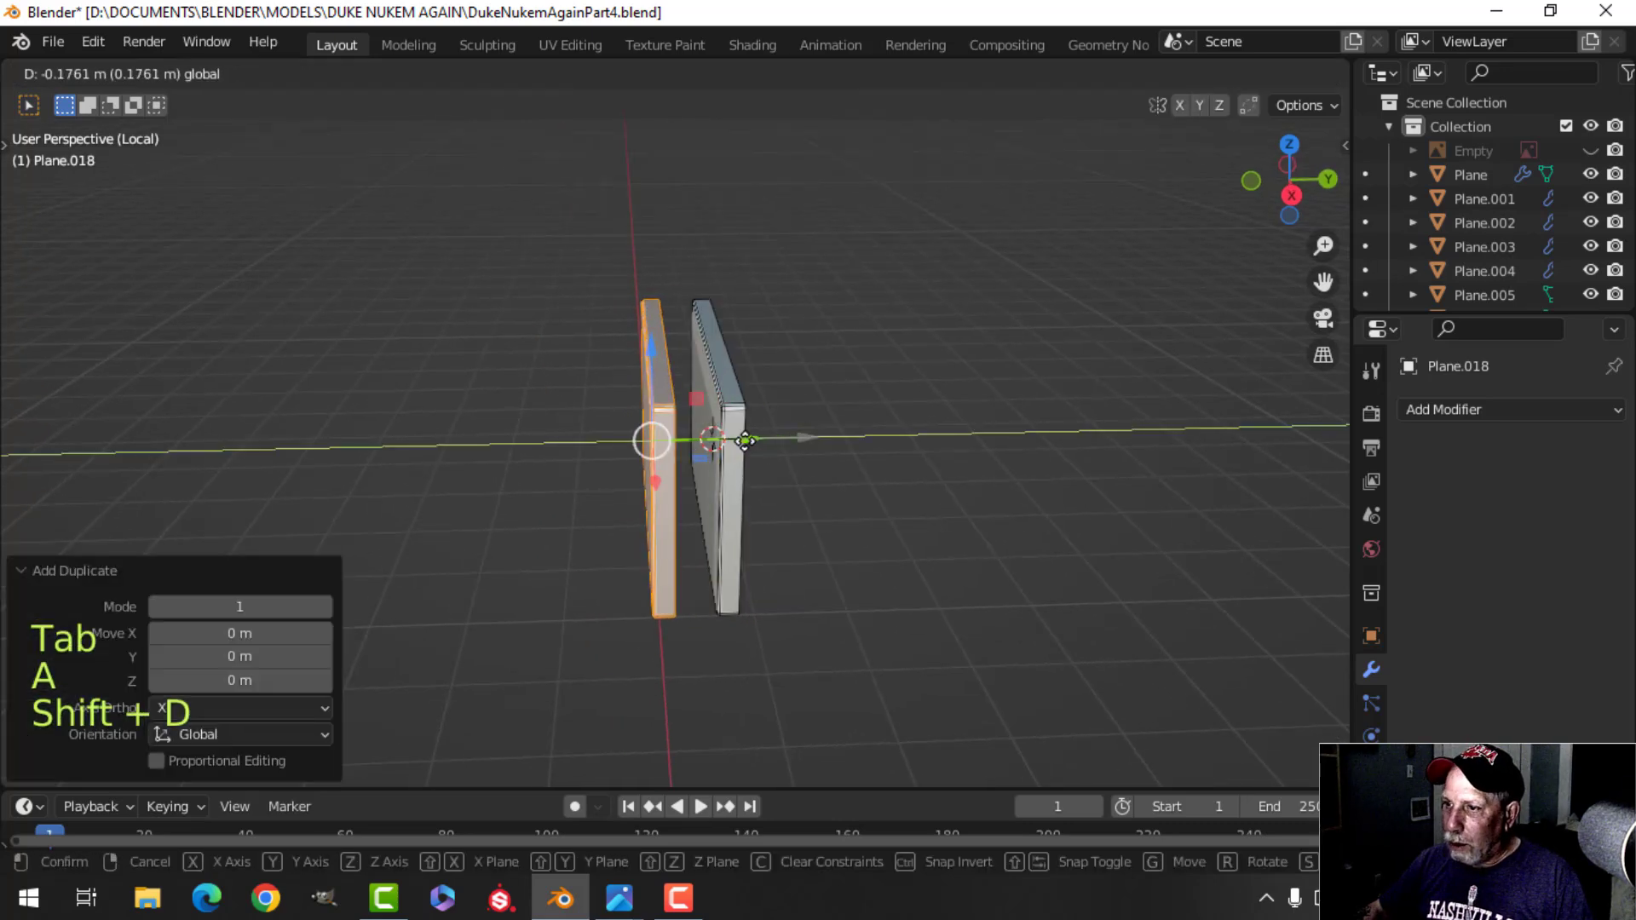
pyautogui.click(744, 440)
pyautogui.moveTo(744, 440); pyautogui.dragTo(863, 512, button='middle')
pyautogui.press('p')
pyautogui.click(860, 511)
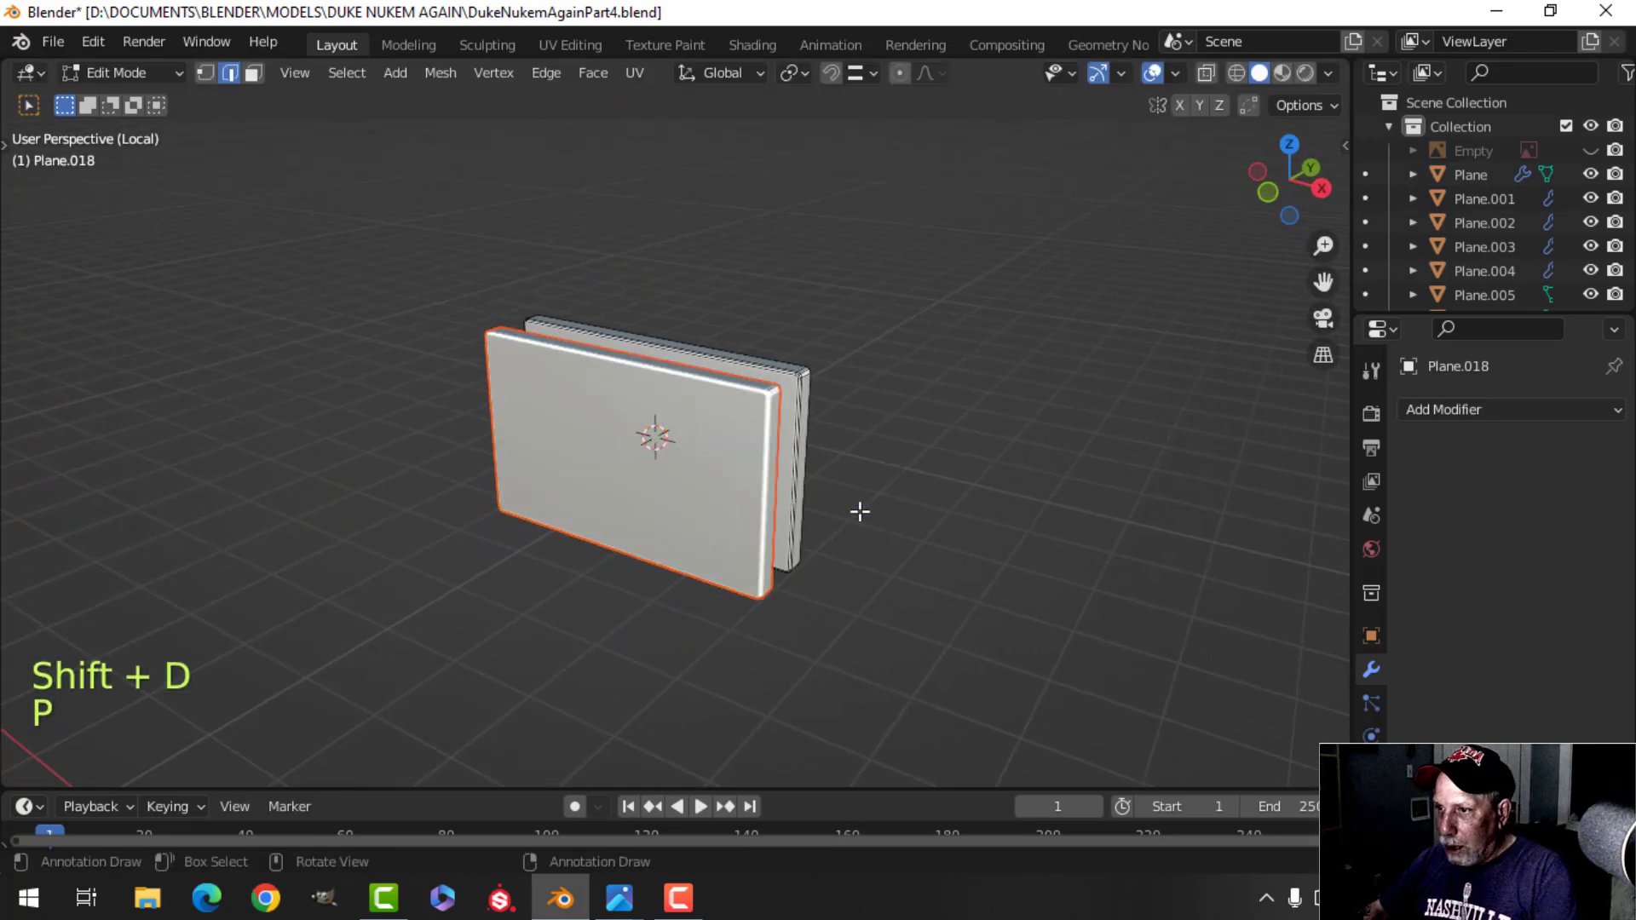
# Delete every face of the separated panel copy except its large front face.
pyautogui.press('Tab')
pyautogui.click(671, 453)
pyautogui.press('Tab')
pyautogui.moveTo(672, 453); pyautogui.dragTo(799, 530, button='middle')
pyautogui.hotkey('alt', 'a')
pyautogui.press('3')
pyautogui.click(712, 522)
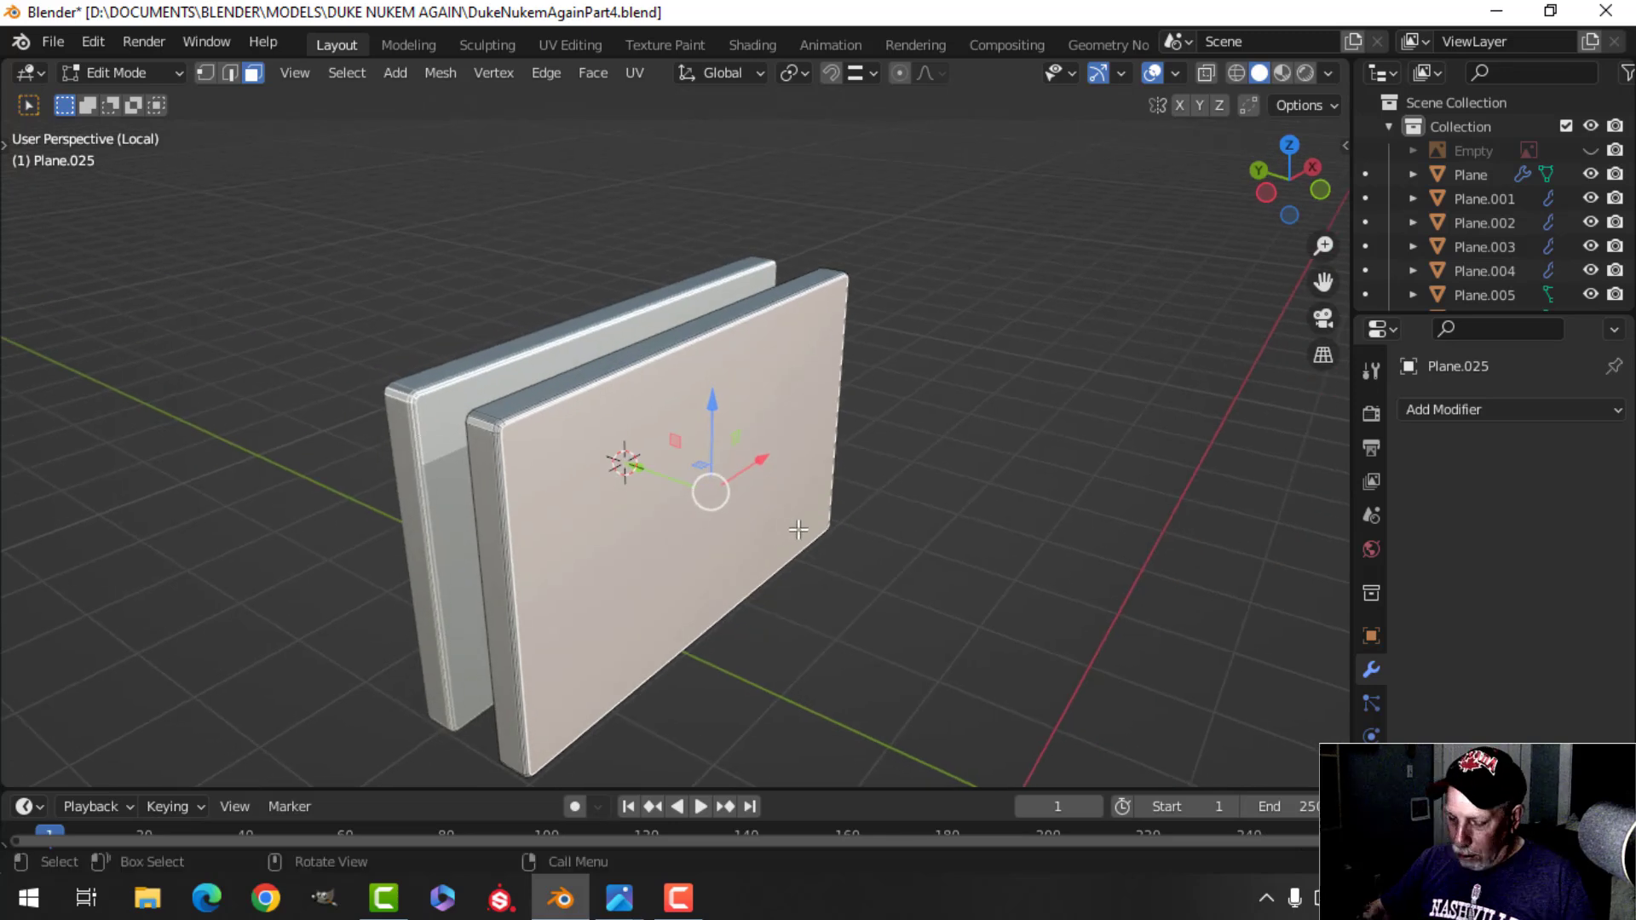
pyautogui.hotkey('ctrl', 'i')
pyautogui.press('x')
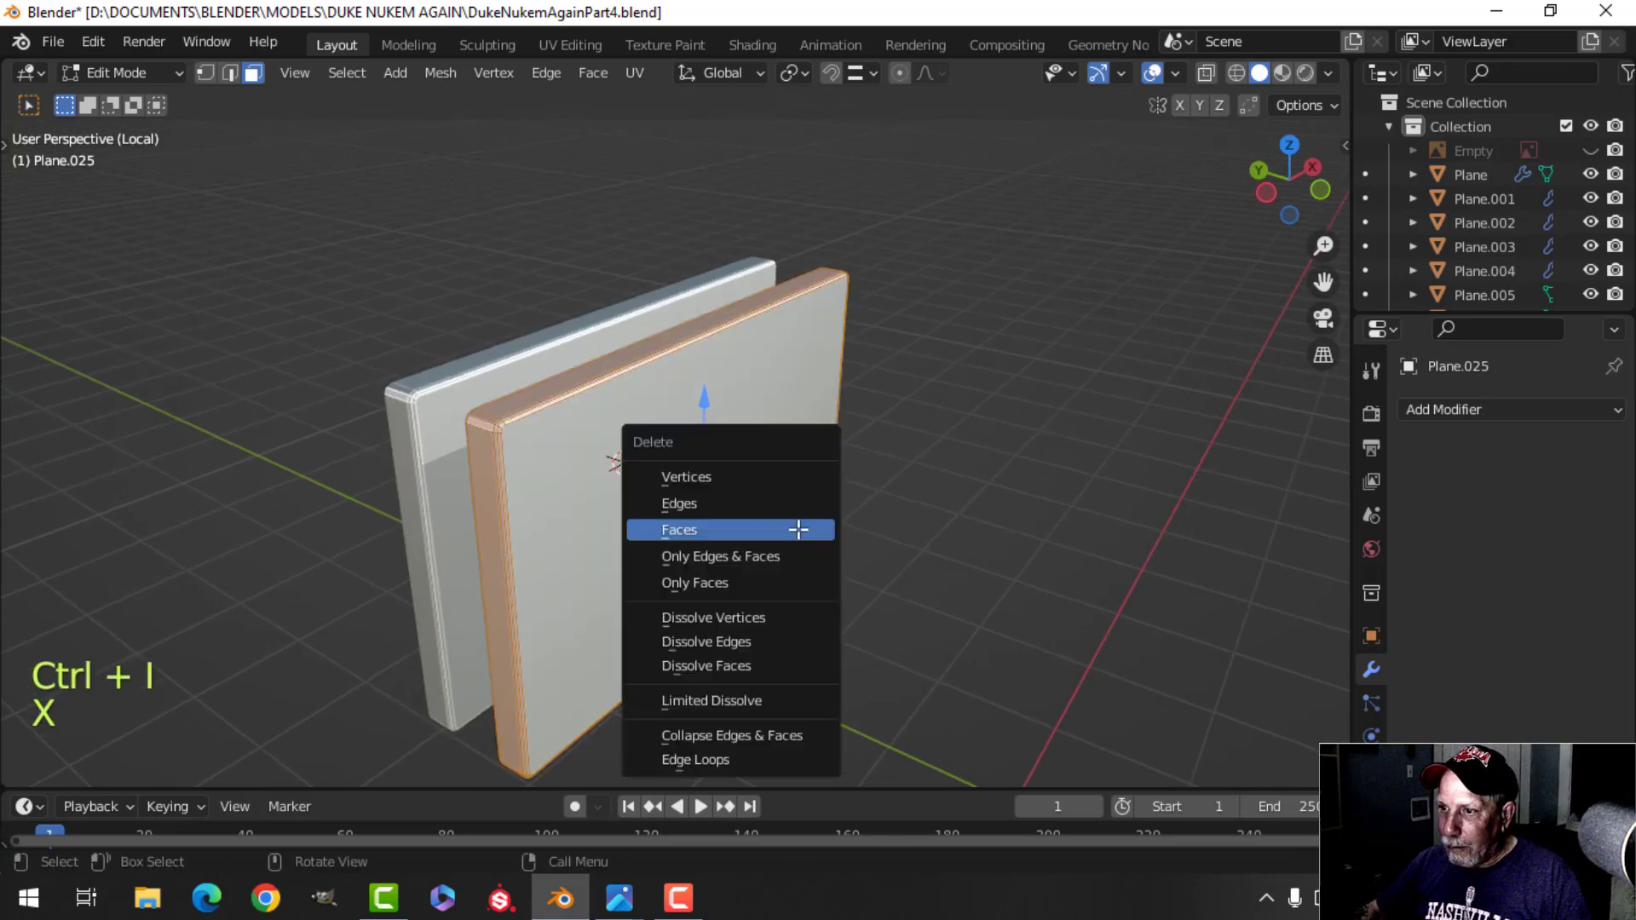
pyautogui.click(797, 532)
# Set up the remaining front face for vertex editing in front view.
pyautogui.press('a')
pyautogui.moveTo(884, 515); pyautogui.dragTo(804, 512, button='middle')
pyautogui.press('KP_1')
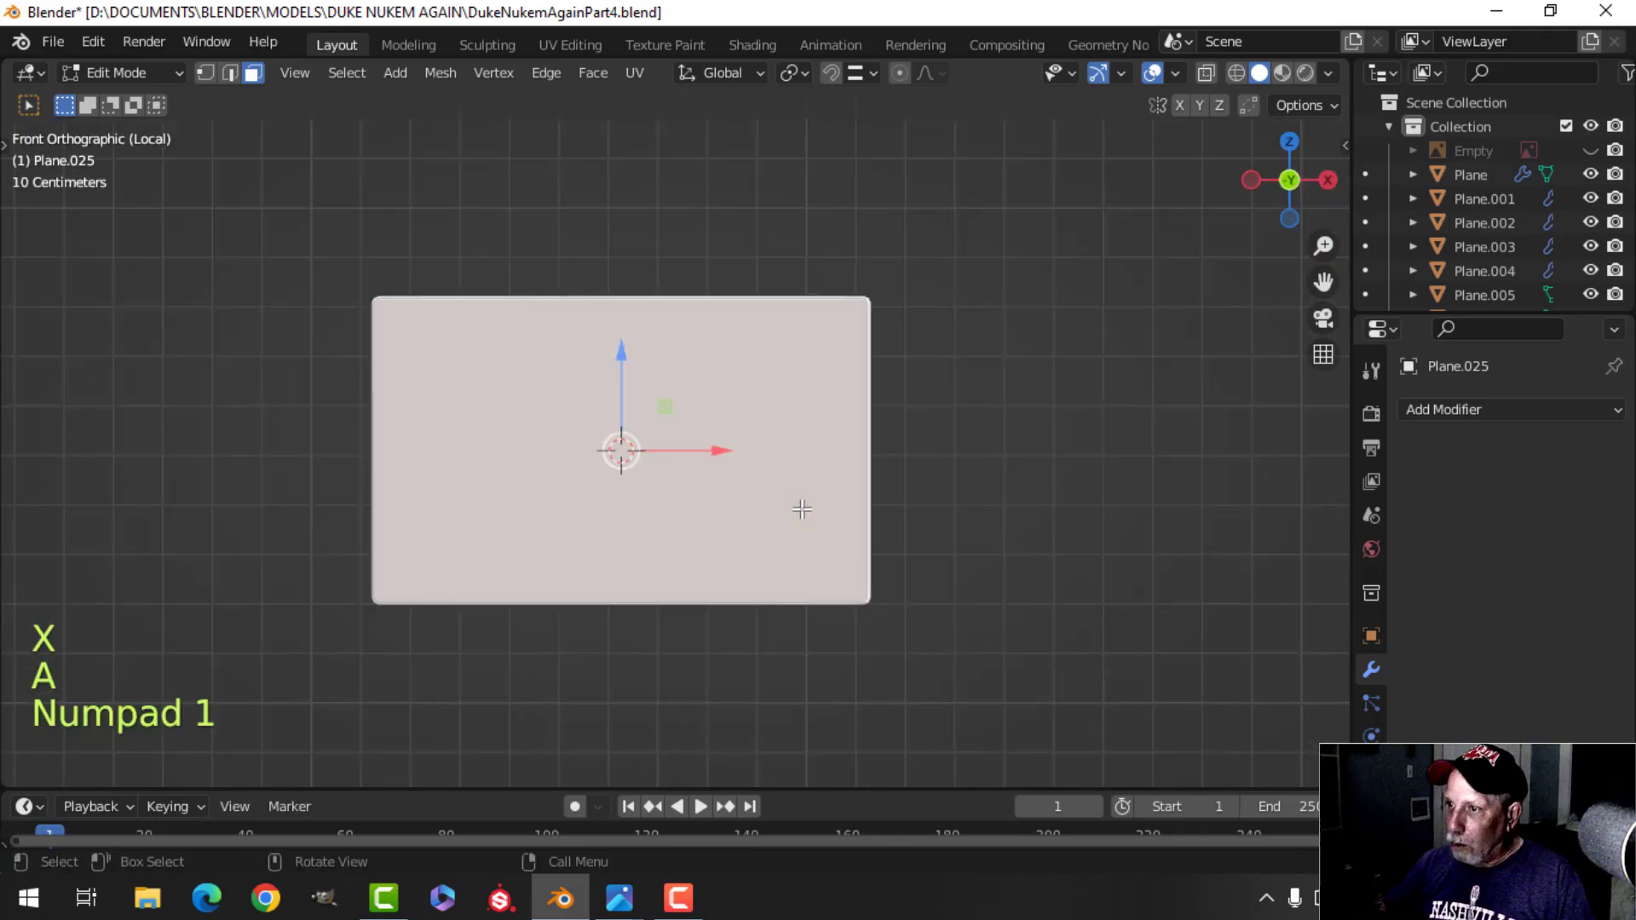
pyautogui.press('1')
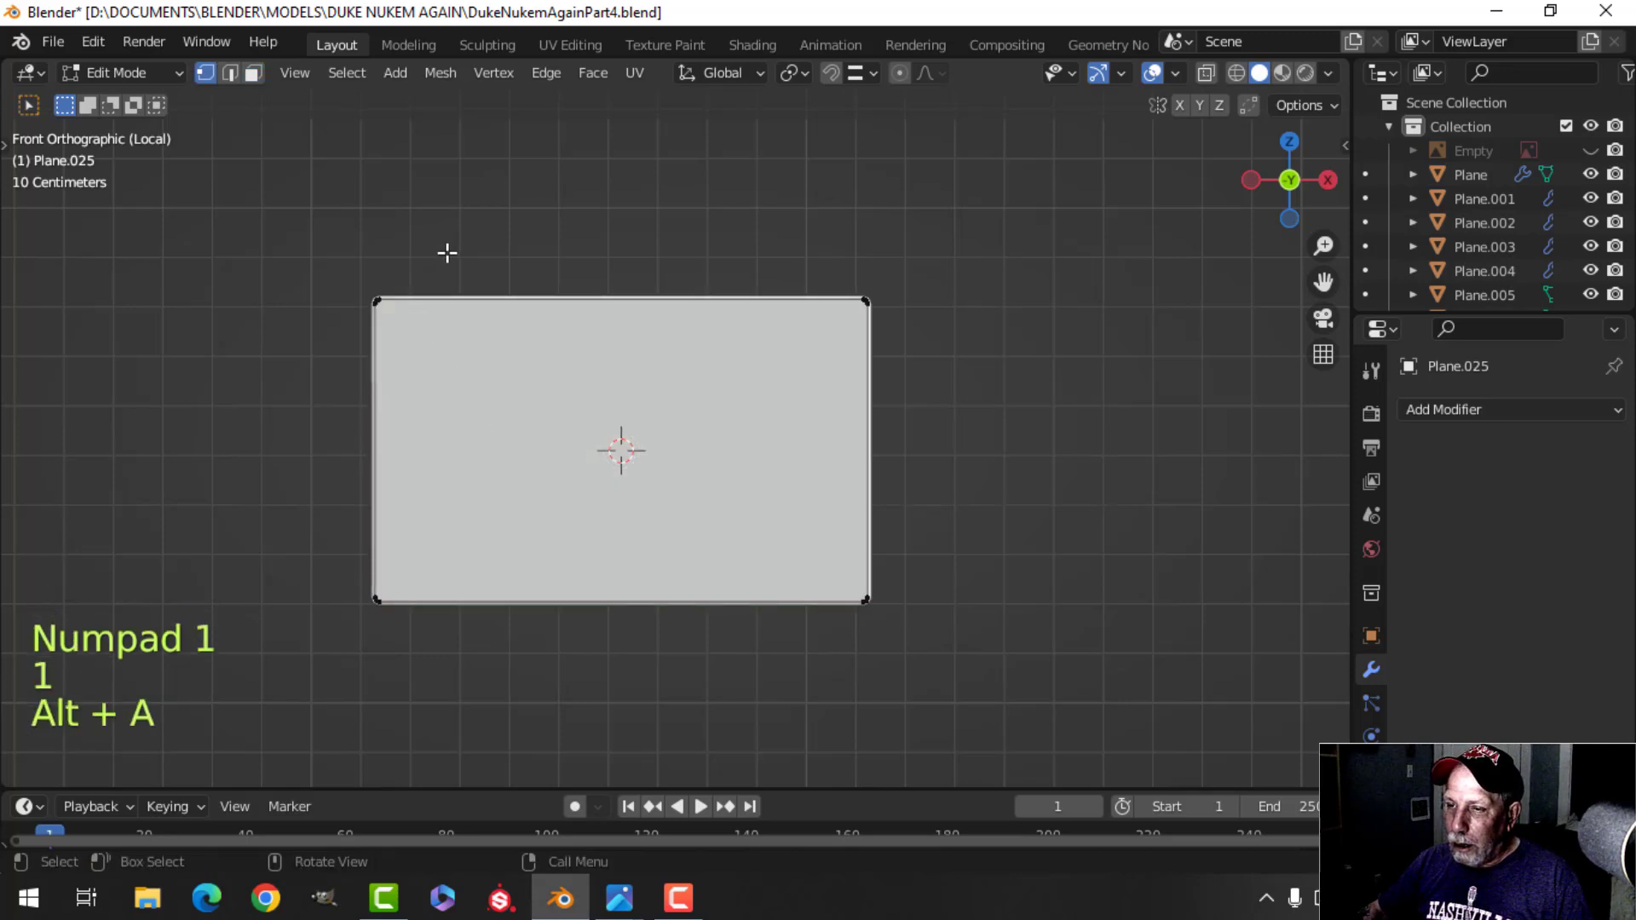
# In wireframe view, move the flat plane's left vertices along X to narrow it to roughly the right third of the panel.
pyautogui.press('z')
pyautogui.click(259, 247)
pyautogui.press('b')
pyautogui.moveTo(256, 219); pyautogui.dragTo(591, 814)
pyautogui.keyDown('shift'); pyautogui.moveTo(642, 709); pyautogui.dragTo(554, 692, button='middle'); pyautogui.keyUp('shift')
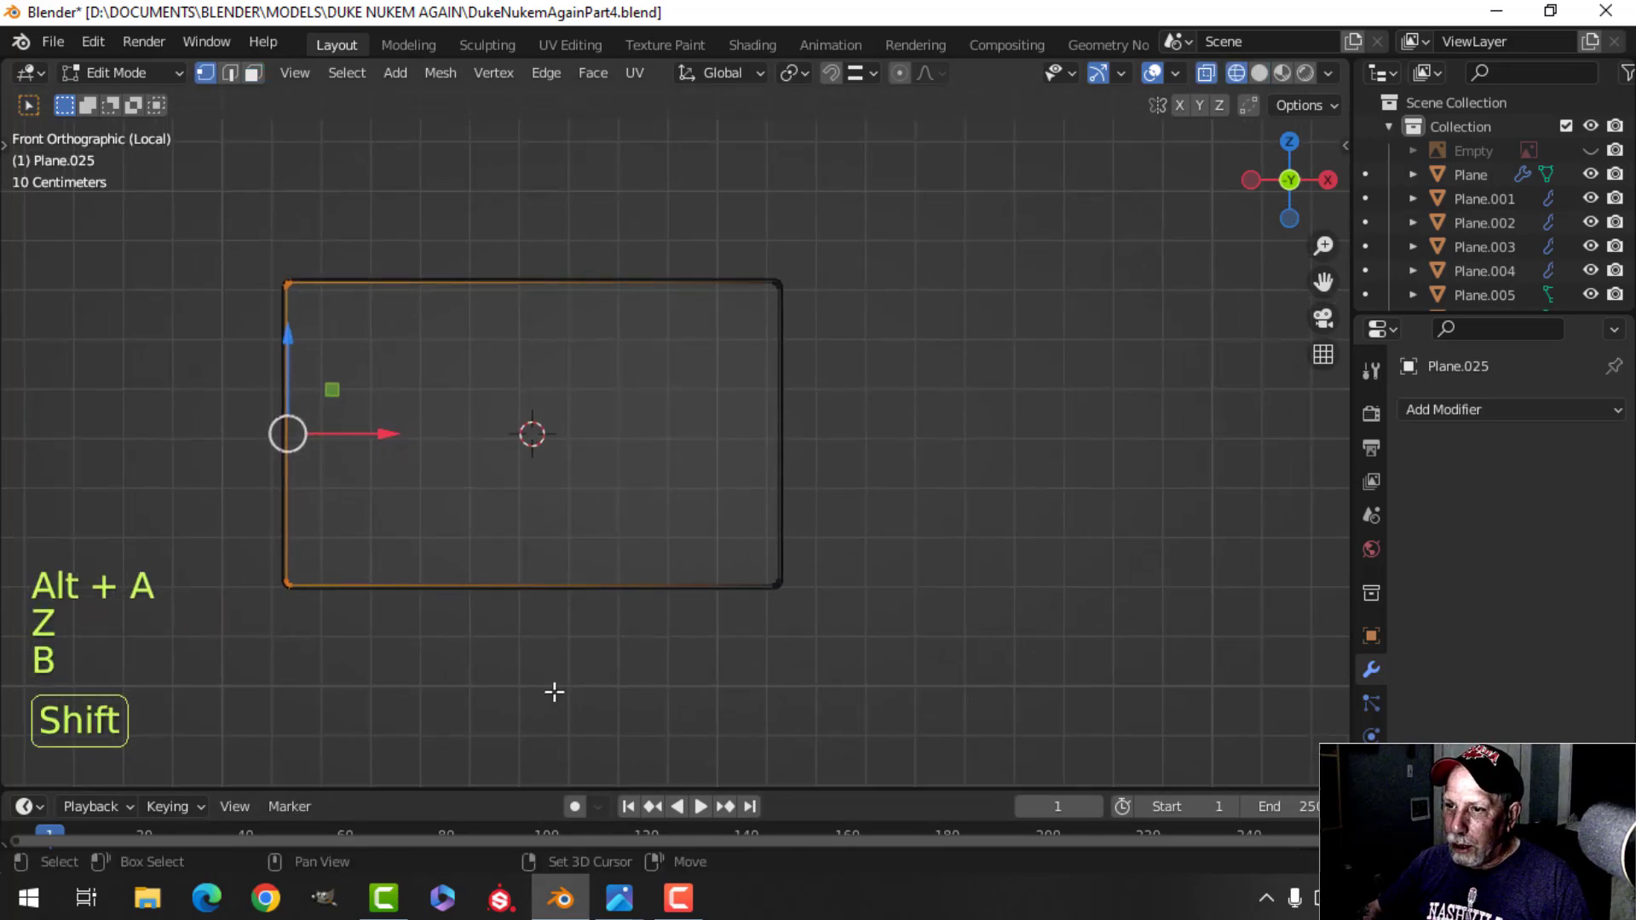
pyautogui.moveTo(376, 435); pyautogui.dragTo(720, 490)
# Move the narrowed plane's top, right and bottom edges slightly inward, leaving a thin margin inside the panel's outline.
pyautogui.hotkey('alt', 'a')
pyautogui.press('b')
pyautogui.moveTo(538, 230); pyautogui.dragTo(860, 308)
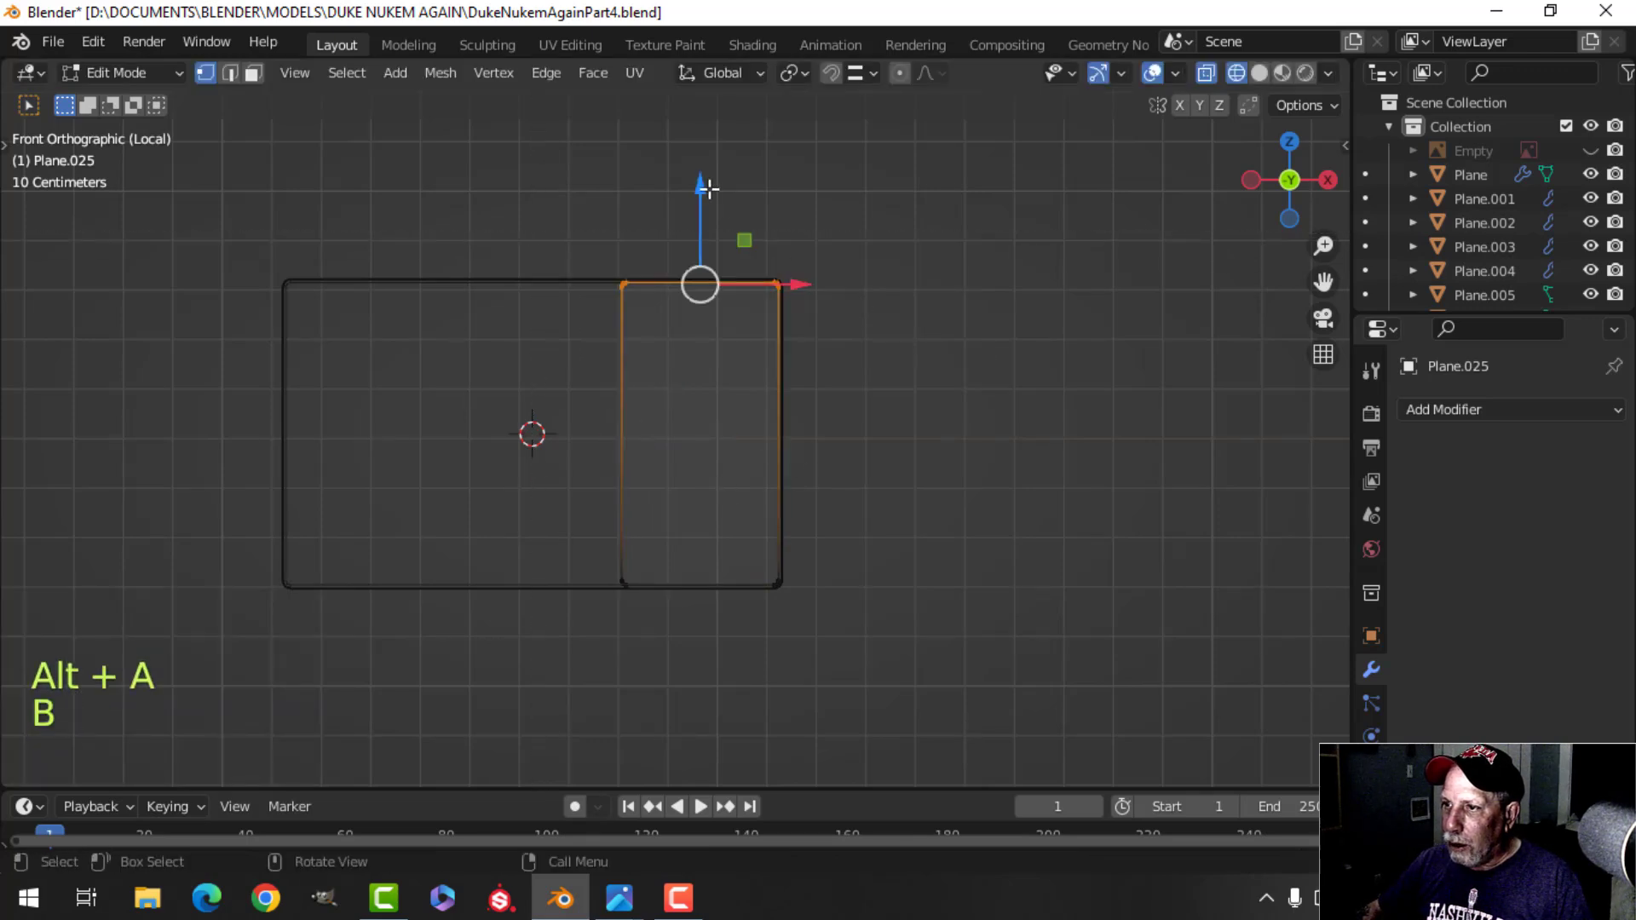
pyautogui.moveTo(708, 188); pyautogui.dragTo(833, 621)
pyautogui.hotkey('alt', 'a')
pyautogui.moveTo(876, 438); pyautogui.dragTo(853, 434)
pyautogui.hotkey('alt', 'a')
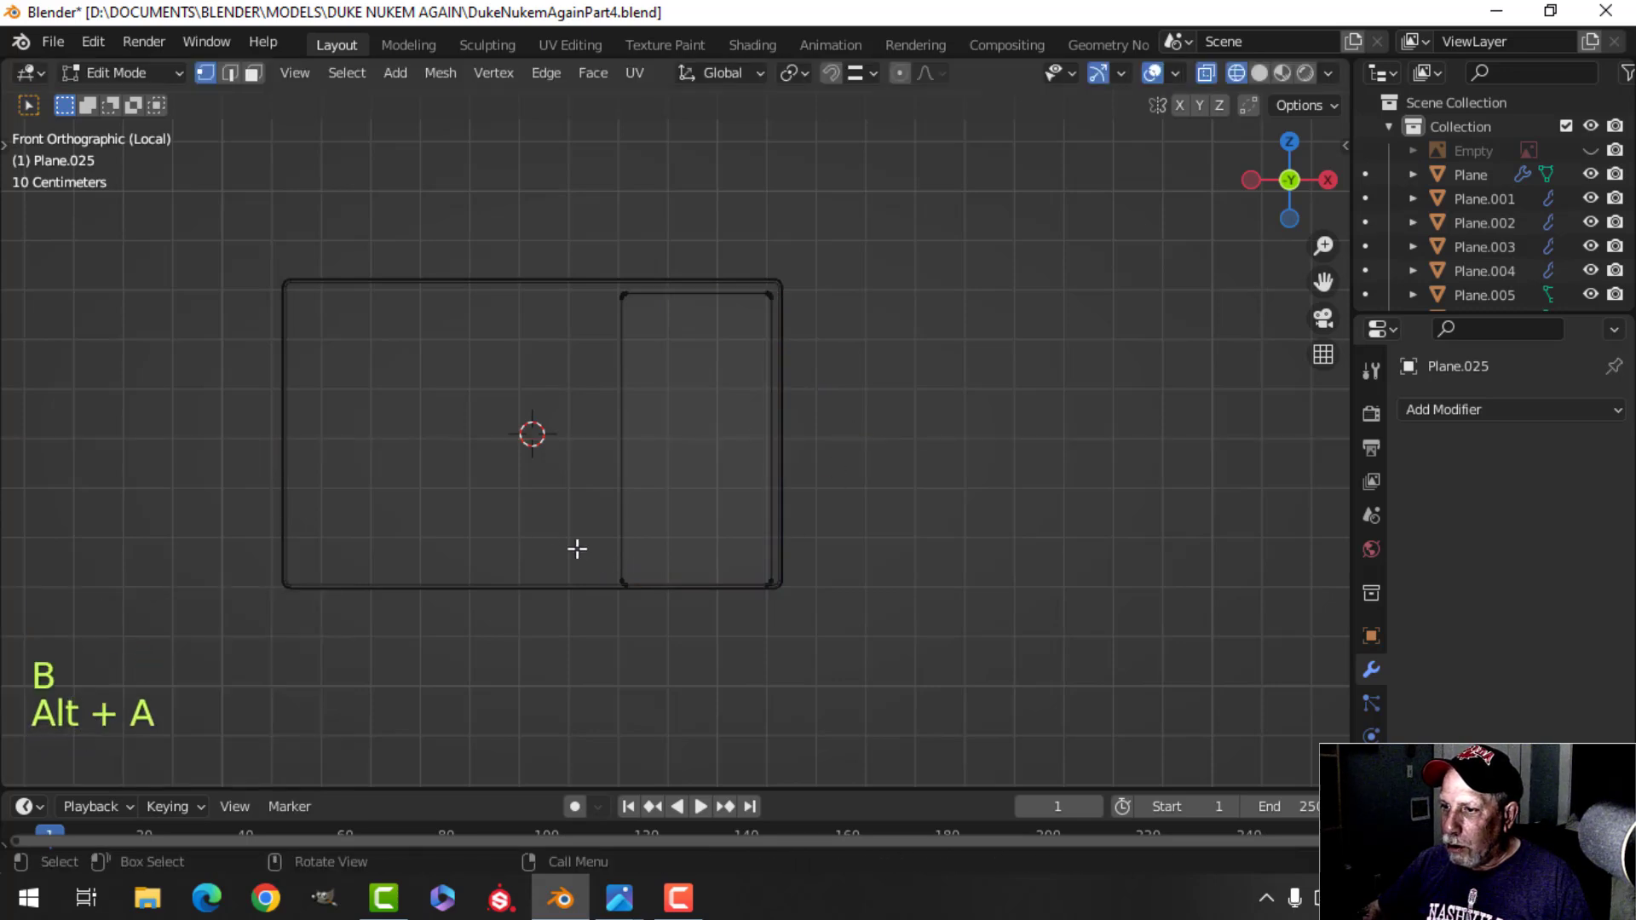
pyautogui.press('b')
pyautogui.moveTo(566, 548); pyautogui.dragTo(855, 641)
pyautogui.moveTo(694, 493); pyautogui.dragTo(807, 529)
pyautogui.hotkey('alt', 'a')
# In solid view, extrude the whole plane about 0.017 m toward the panel and delete the face on the panel side.
pyautogui.press('z')
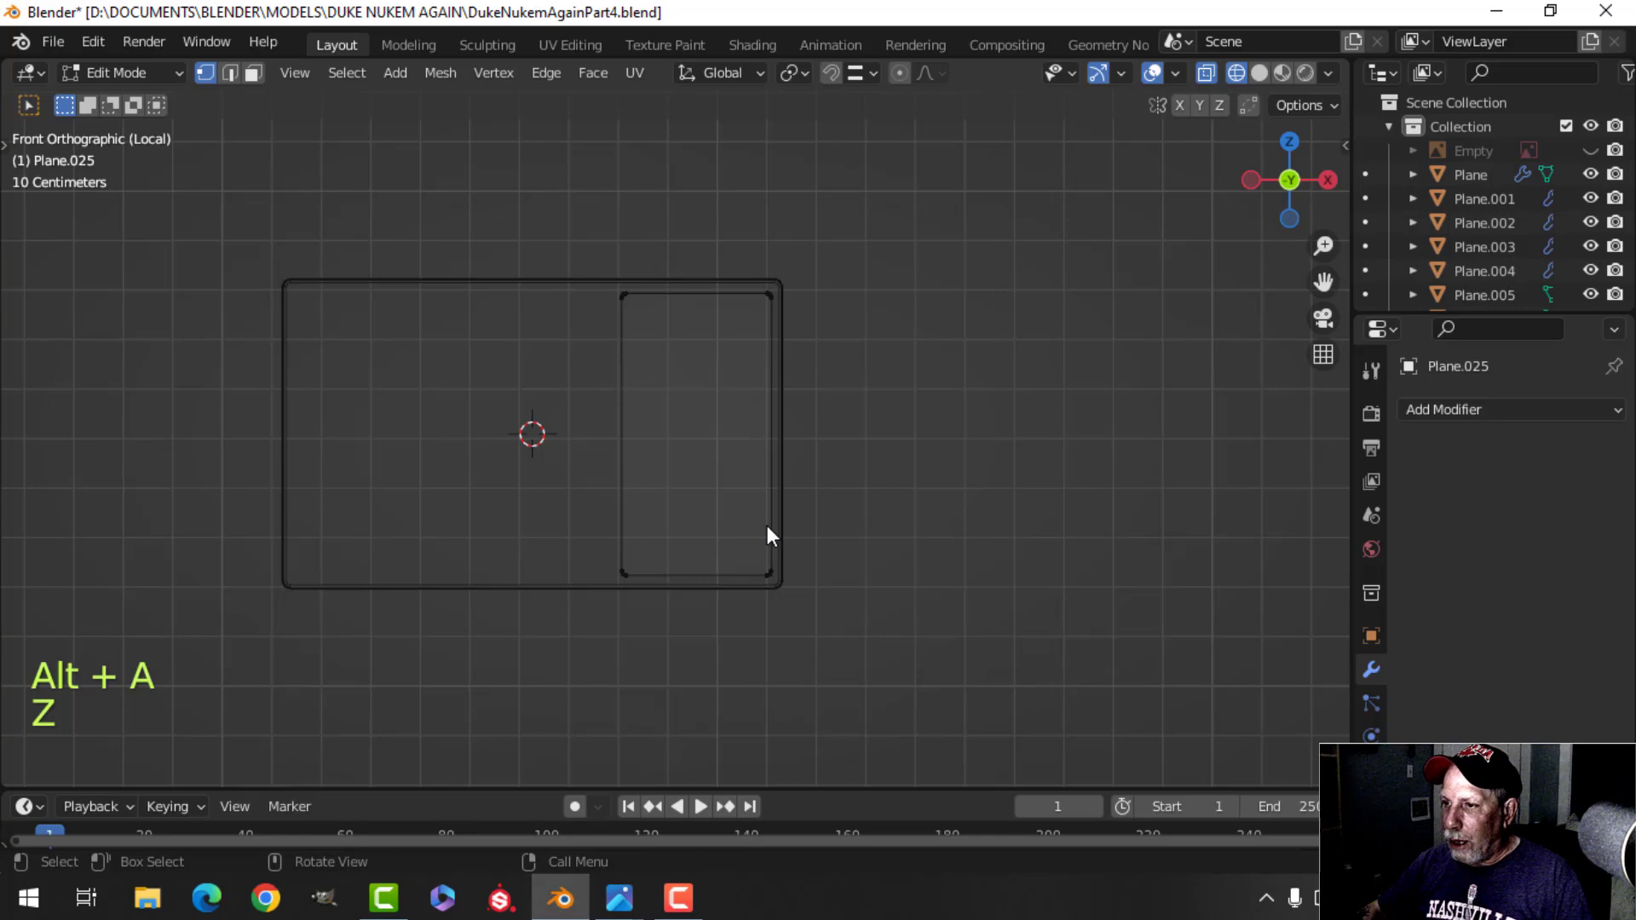
pyautogui.press('a')
pyautogui.moveTo(792, 546); pyautogui.dragTo(979, 631, button='middle')
pyautogui.press('z')
pyautogui.click(1190, 624)
pyautogui.keyDown('shift'); pyautogui.moveTo(1059, 599); pyautogui.dragTo(1033, 638, button='middle'); pyautogui.keyUp('shift')
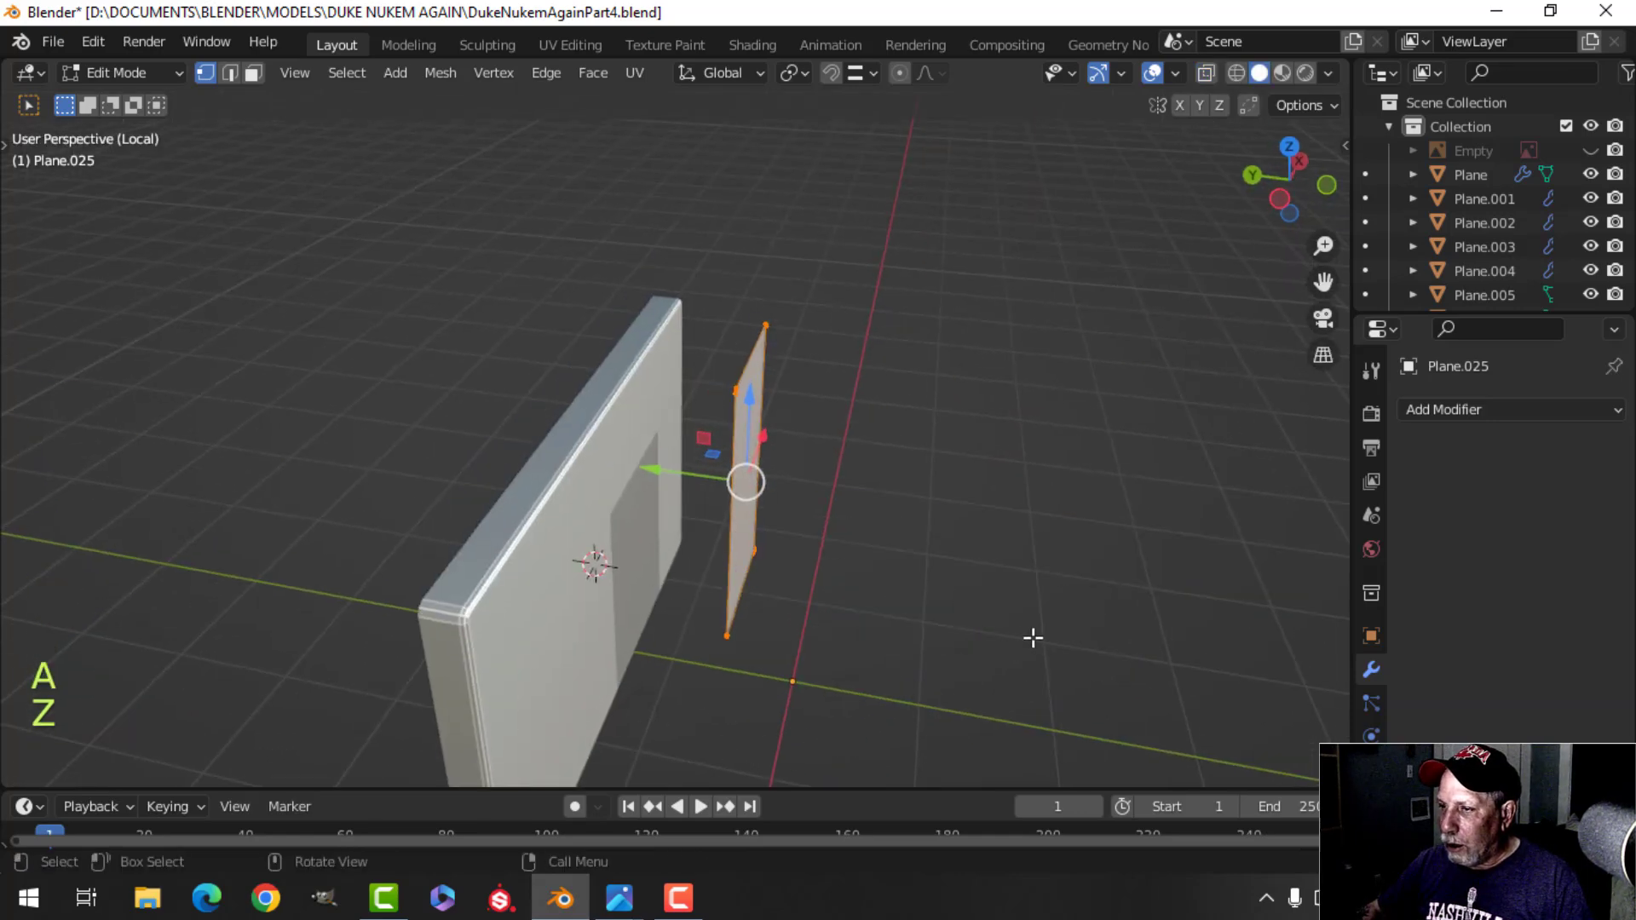
pyautogui.press('e')
pyautogui.click(1018, 635)
pyautogui.scroll(2, 1005, 627)
pyautogui.press('x')
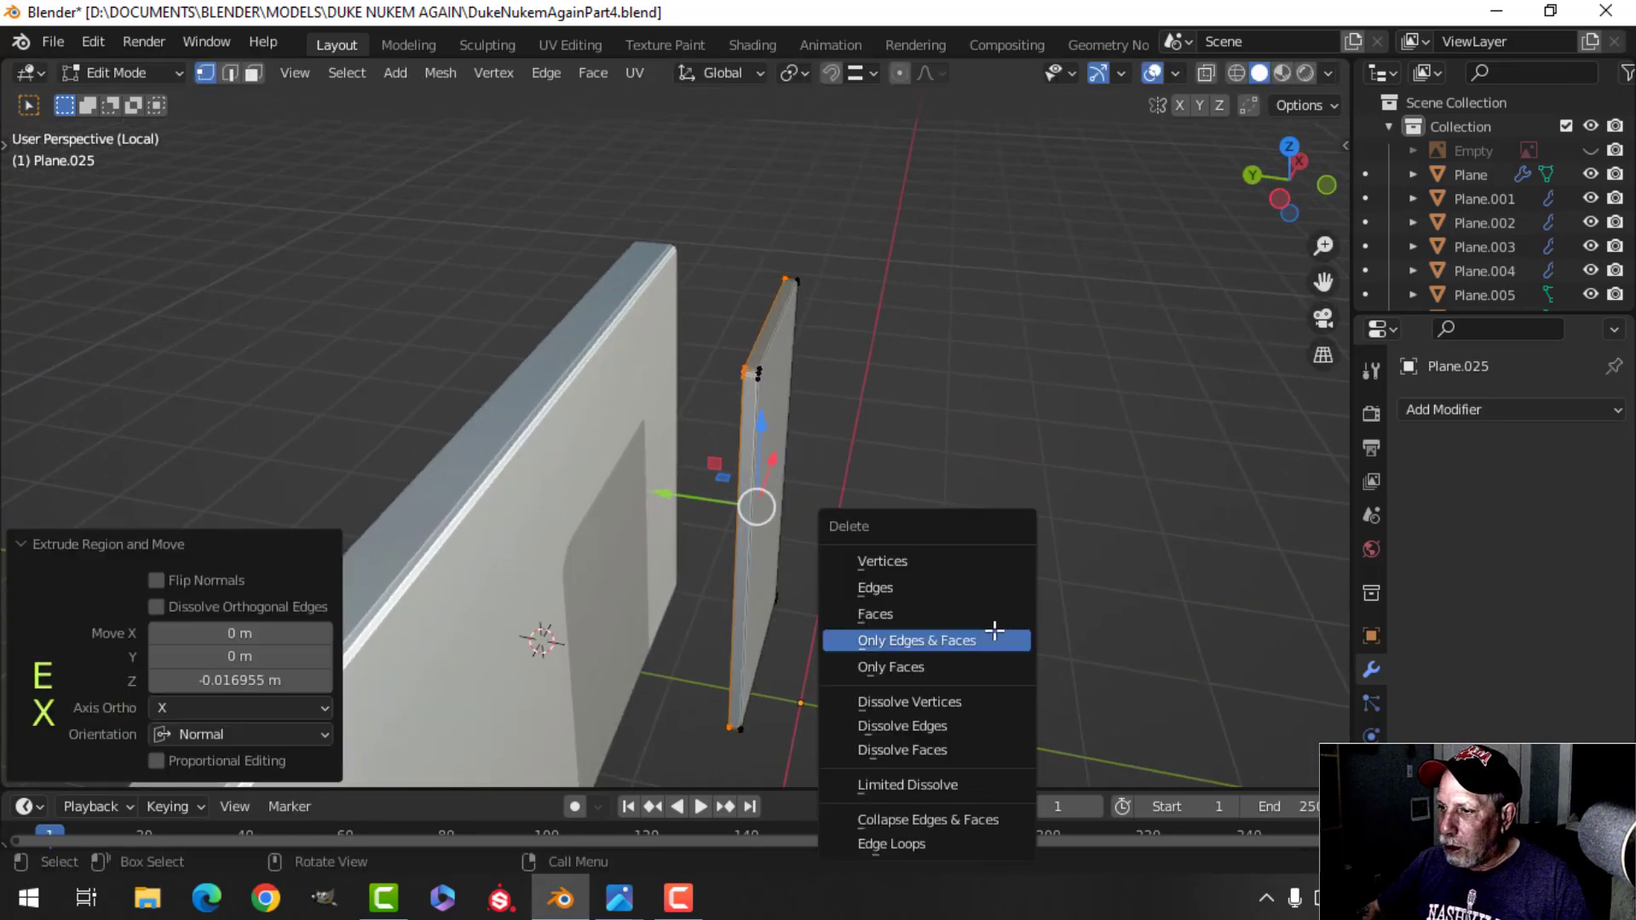
pyautogui.click(898, 614)
# Bevel the border of the strip's front face with two segments, then recalculate all of its normals outside.
pyautogui.moveTo(898, 614); pyautogui.dragTo(745, 544, button='middle')
pyautogui.press('3')
pyautogui.click(689, 475)
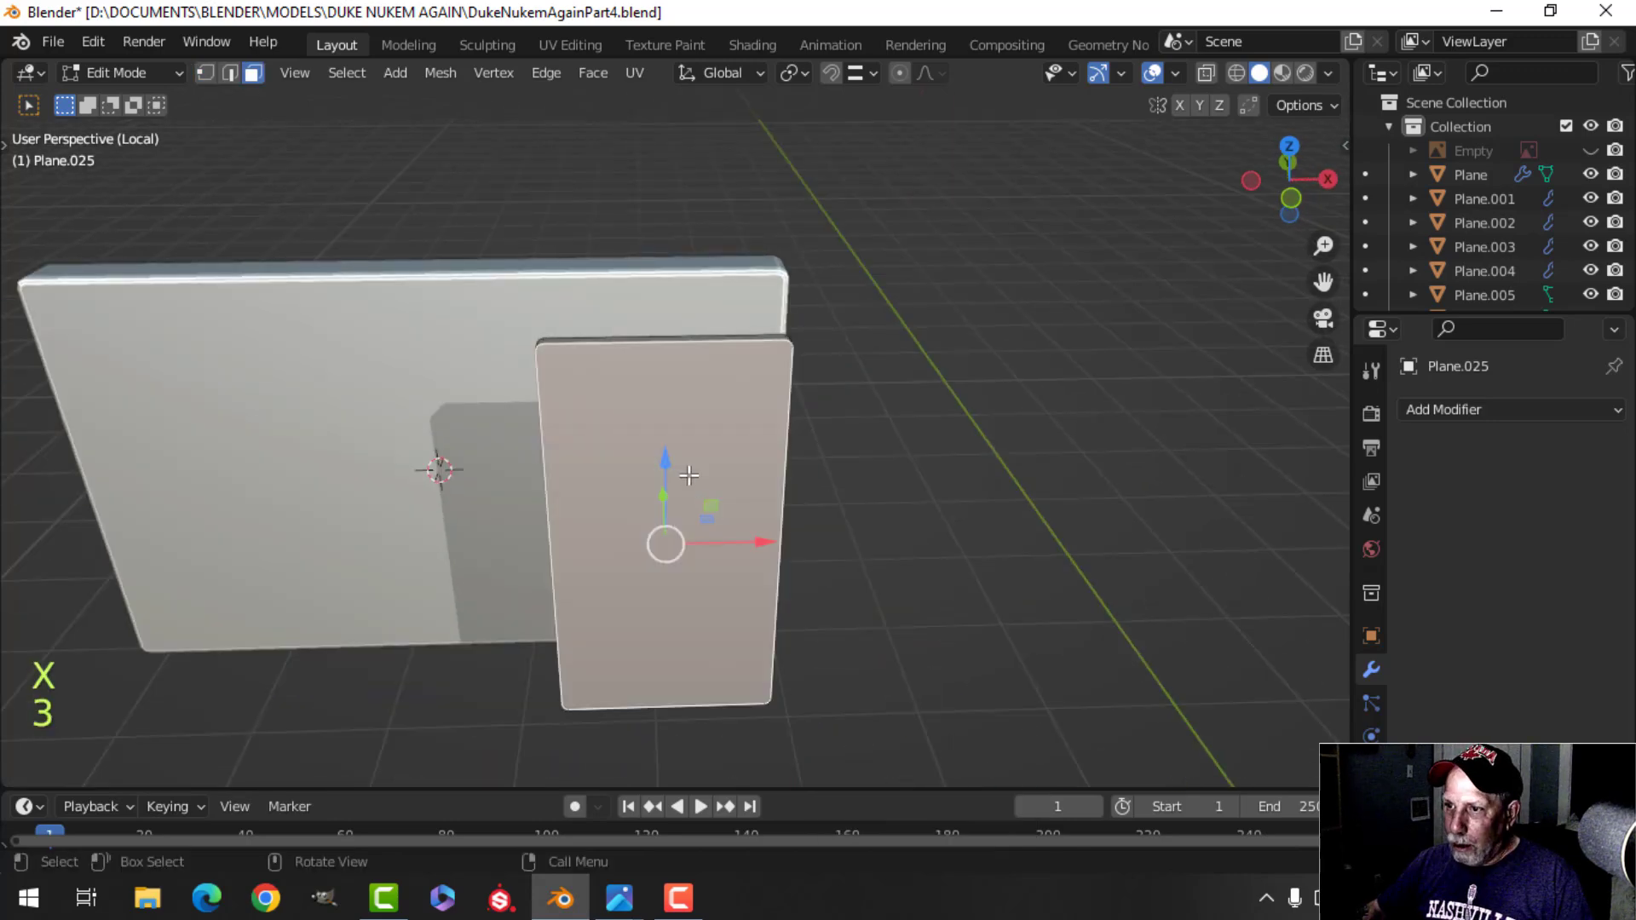
pyautogui.moveTo(690, 474); pyautogui.dragTo(891, 579, button='middle')
pyautogui.hotkey('ctrl', 'b')
pyautogui.press('shift')
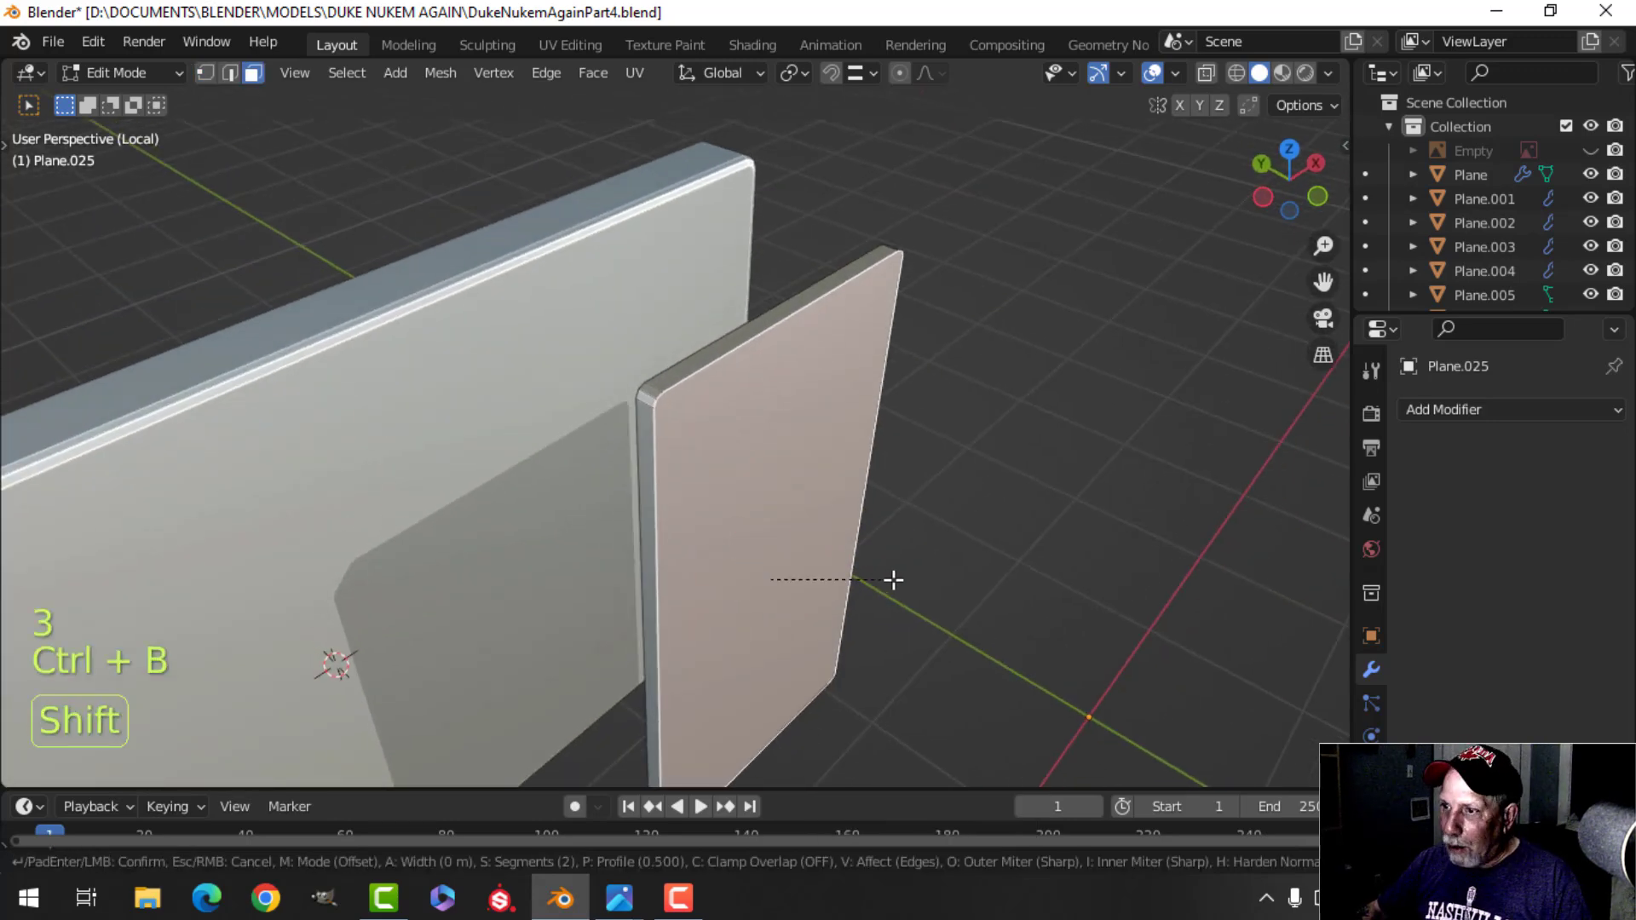
pyautogui.click(947, 573)
pyautogui.press('a')
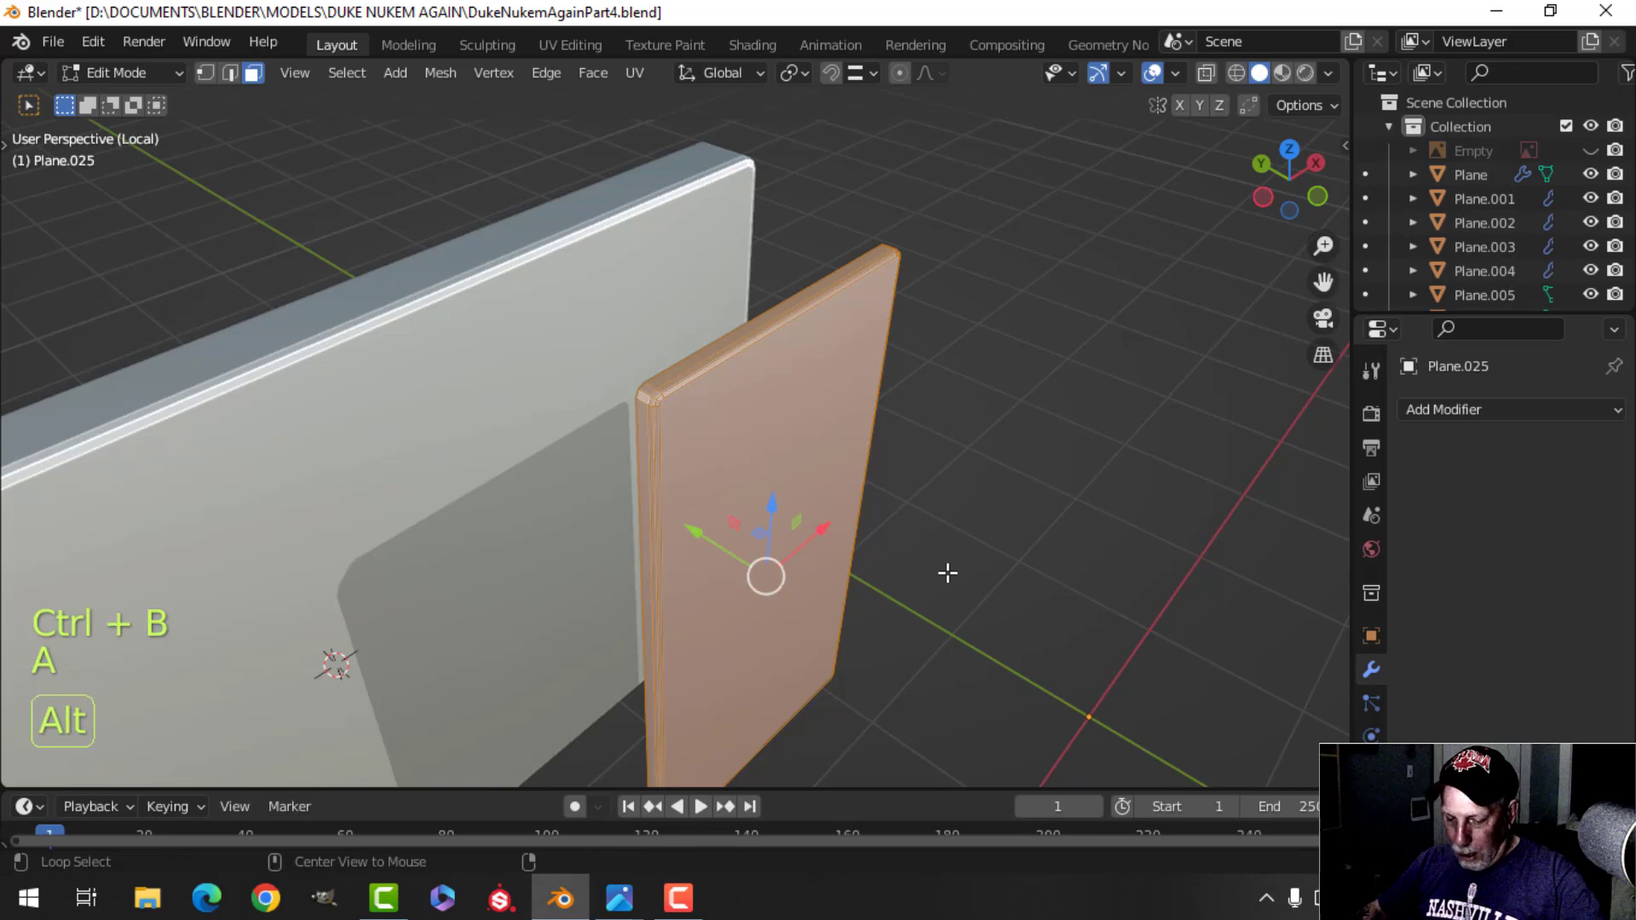
pyautogui.hotkey('alt', 'n')
pyautogui.click(927, 522)
# Move the strip along Y until it sits against the panel's front face, and return to Object Mode.
pyautogui.moveTo(932, 521); pyautogui.dragTo(695, 536, button='middle')
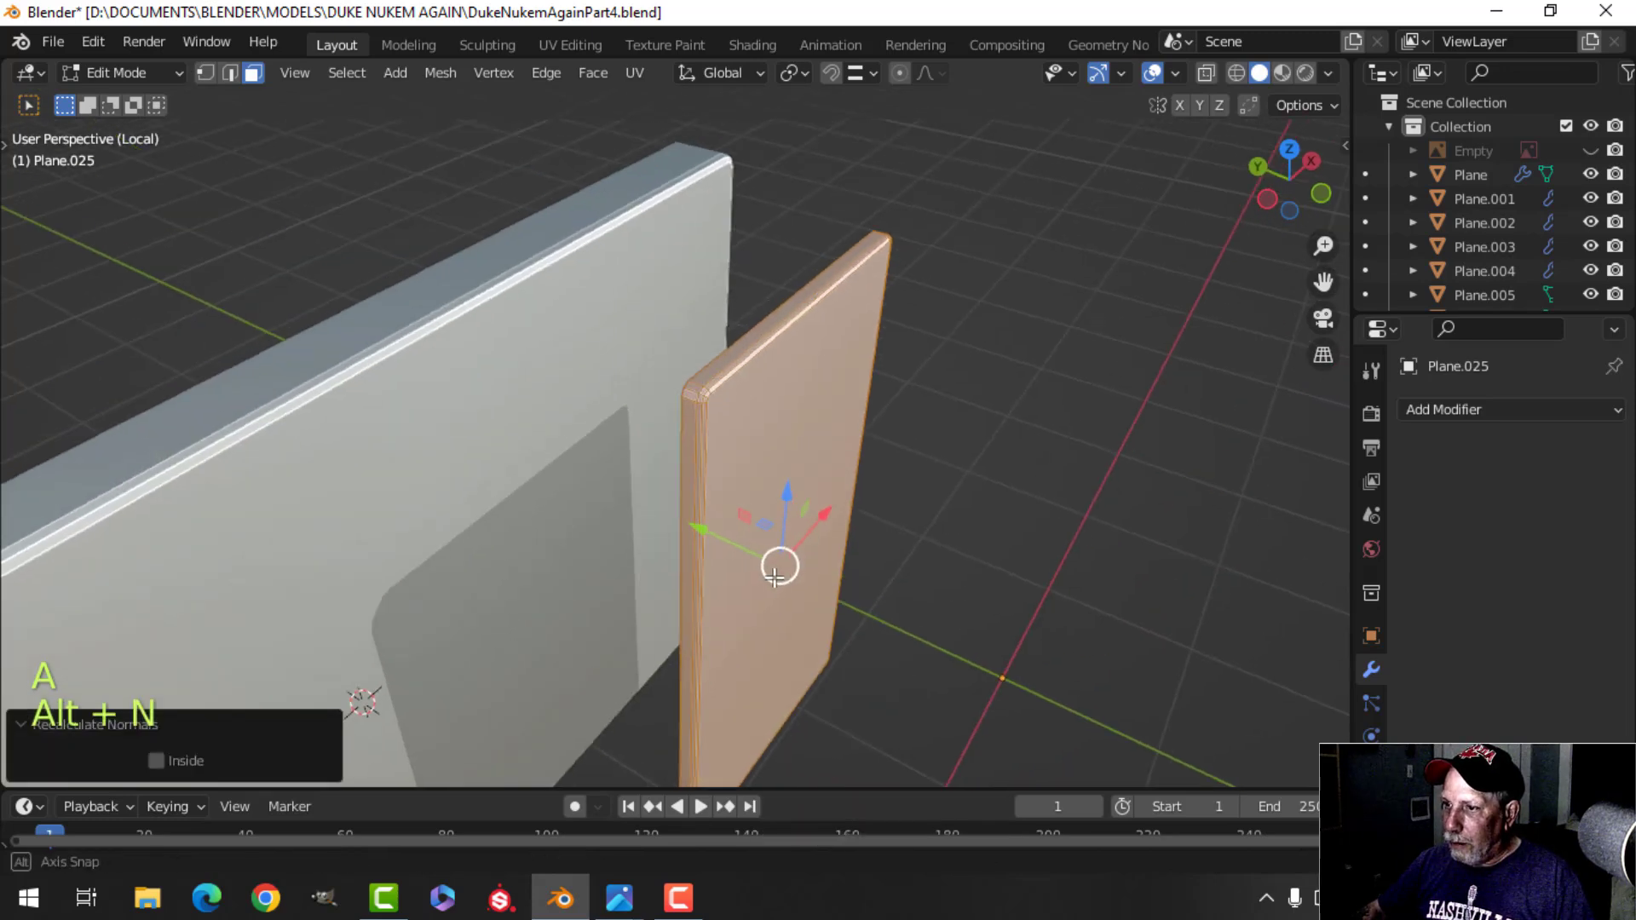
pyautogui.moveTo(697, 536); pyautogui.dragTo(539, 465)
pyautogui.moveTo(539, 465); pyautogui.dragTo(686, 497, button='middle')
pyautogui.scroll(-3, 511, 395)
pyautogui.press('Tab')
pyautogui.hotkey('alt', 'a')
pyautogui.scroll(2, 686, 498)
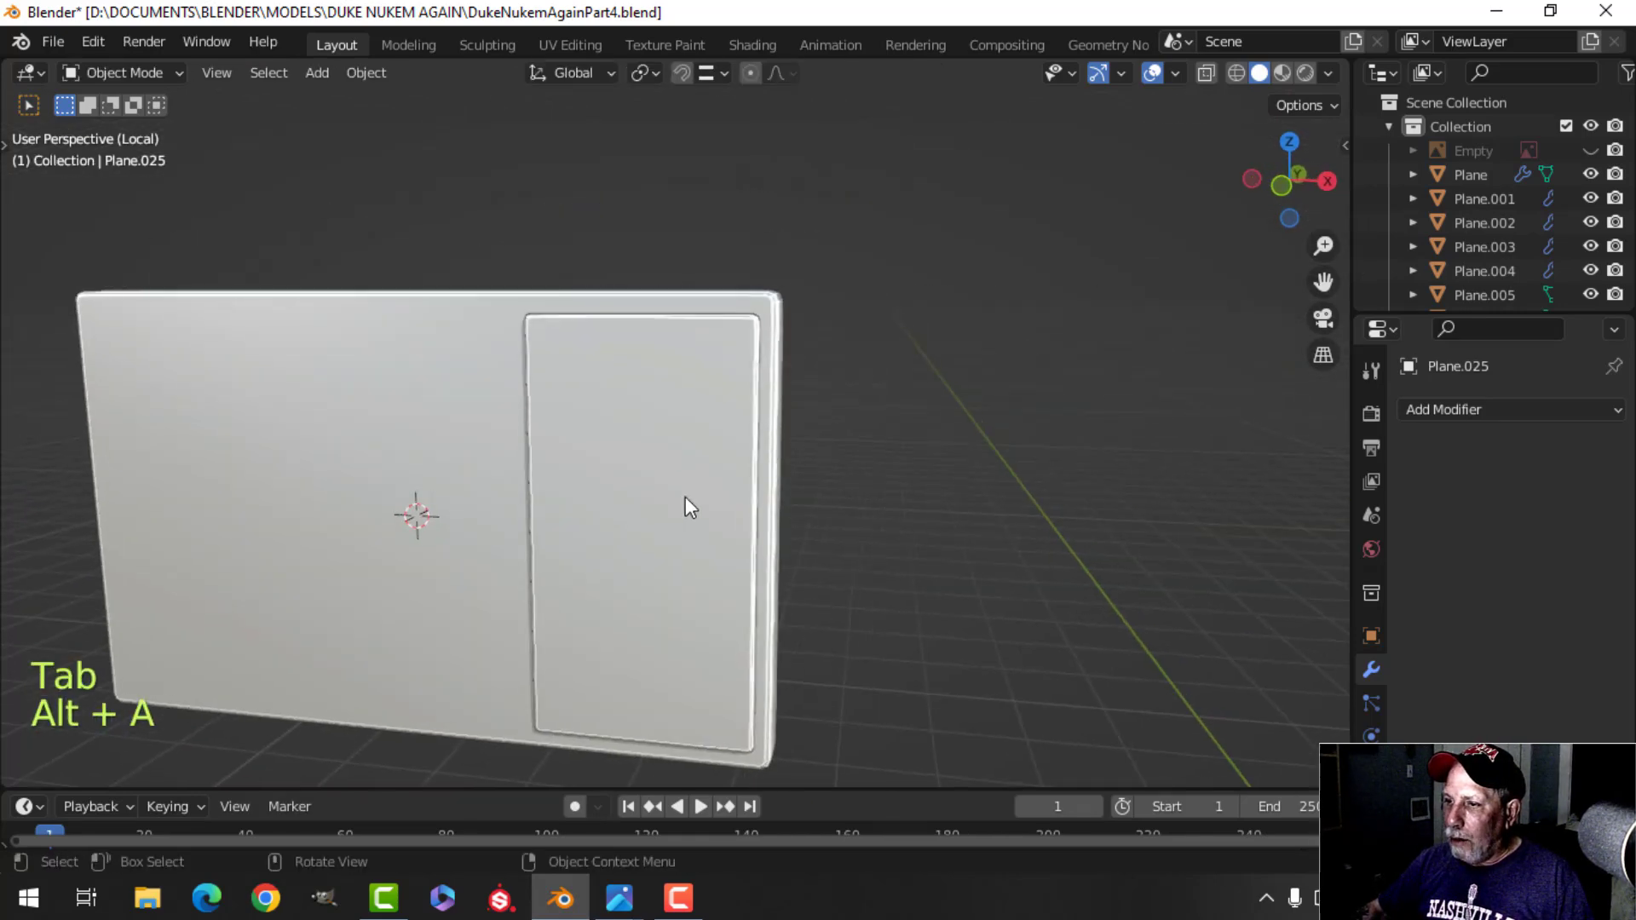
pyautogui.scroll(-2, 772, 535)
# Duplicate the strip's mesh in front view and move the copy along X to the panel's left border.
pyautogui.press('KP_1')
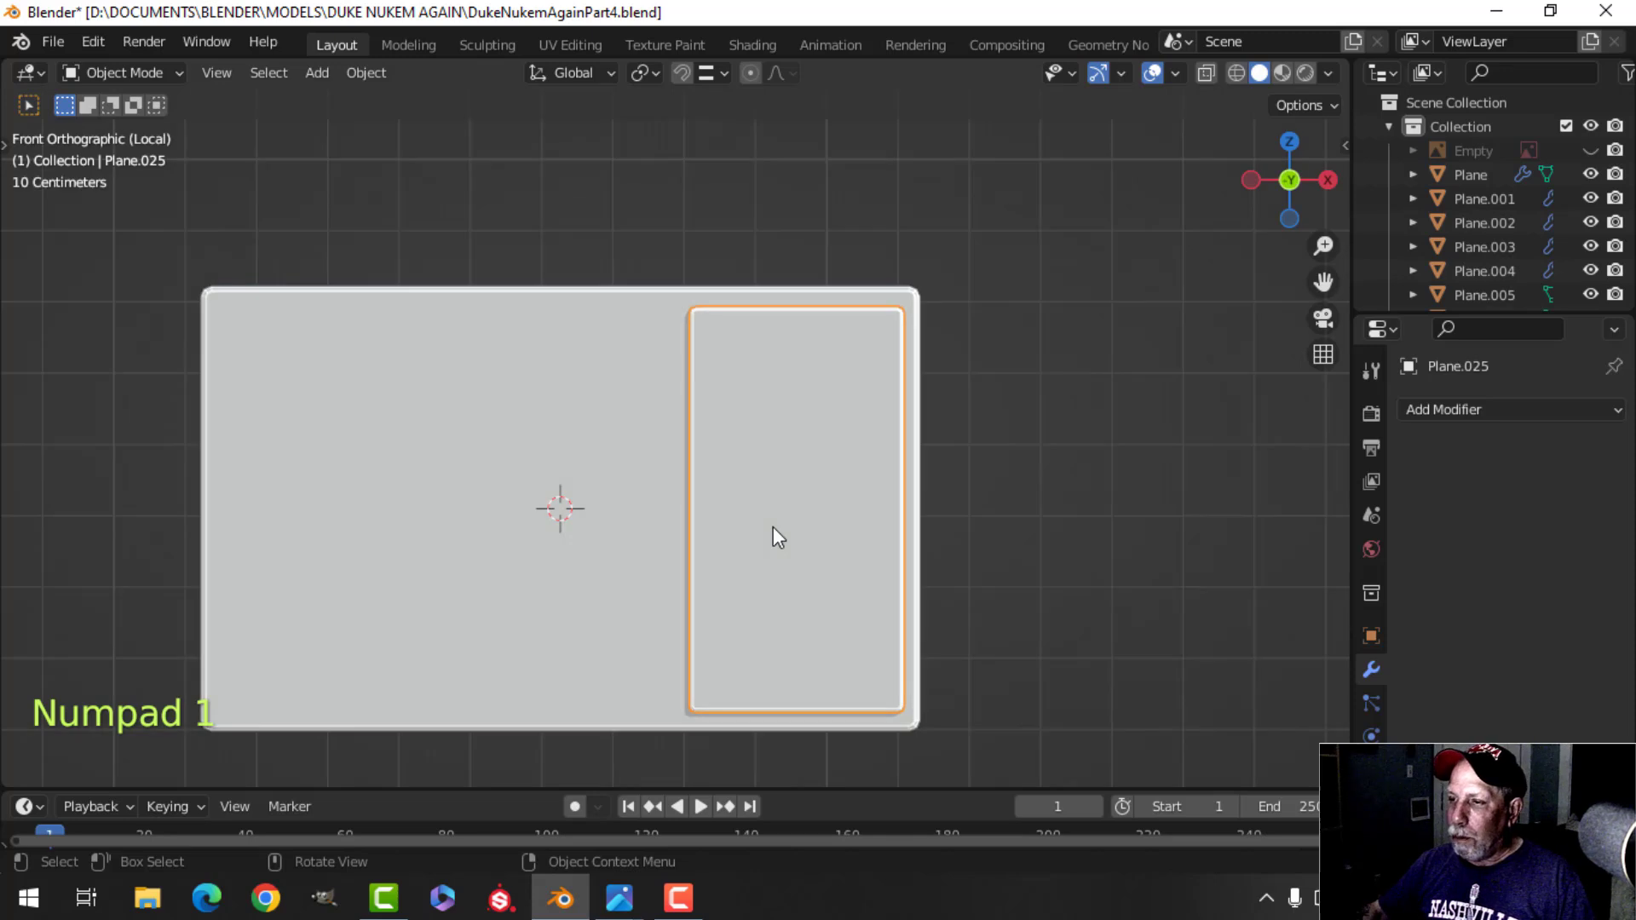
pyautogui.scroll(-3, 774, 526)
pyautogui.keyDown('shift'); pyautogui.moveTo(774, 527); pyautogui.dragTo(816, 550, button='middle'); pyautogui.keyUp('shift')
pyautogui.press('Tab')
pyautogui.press('a')
pyautogui.hotkey('shift', 'd')
pyautogui.rightClick(817, 550)
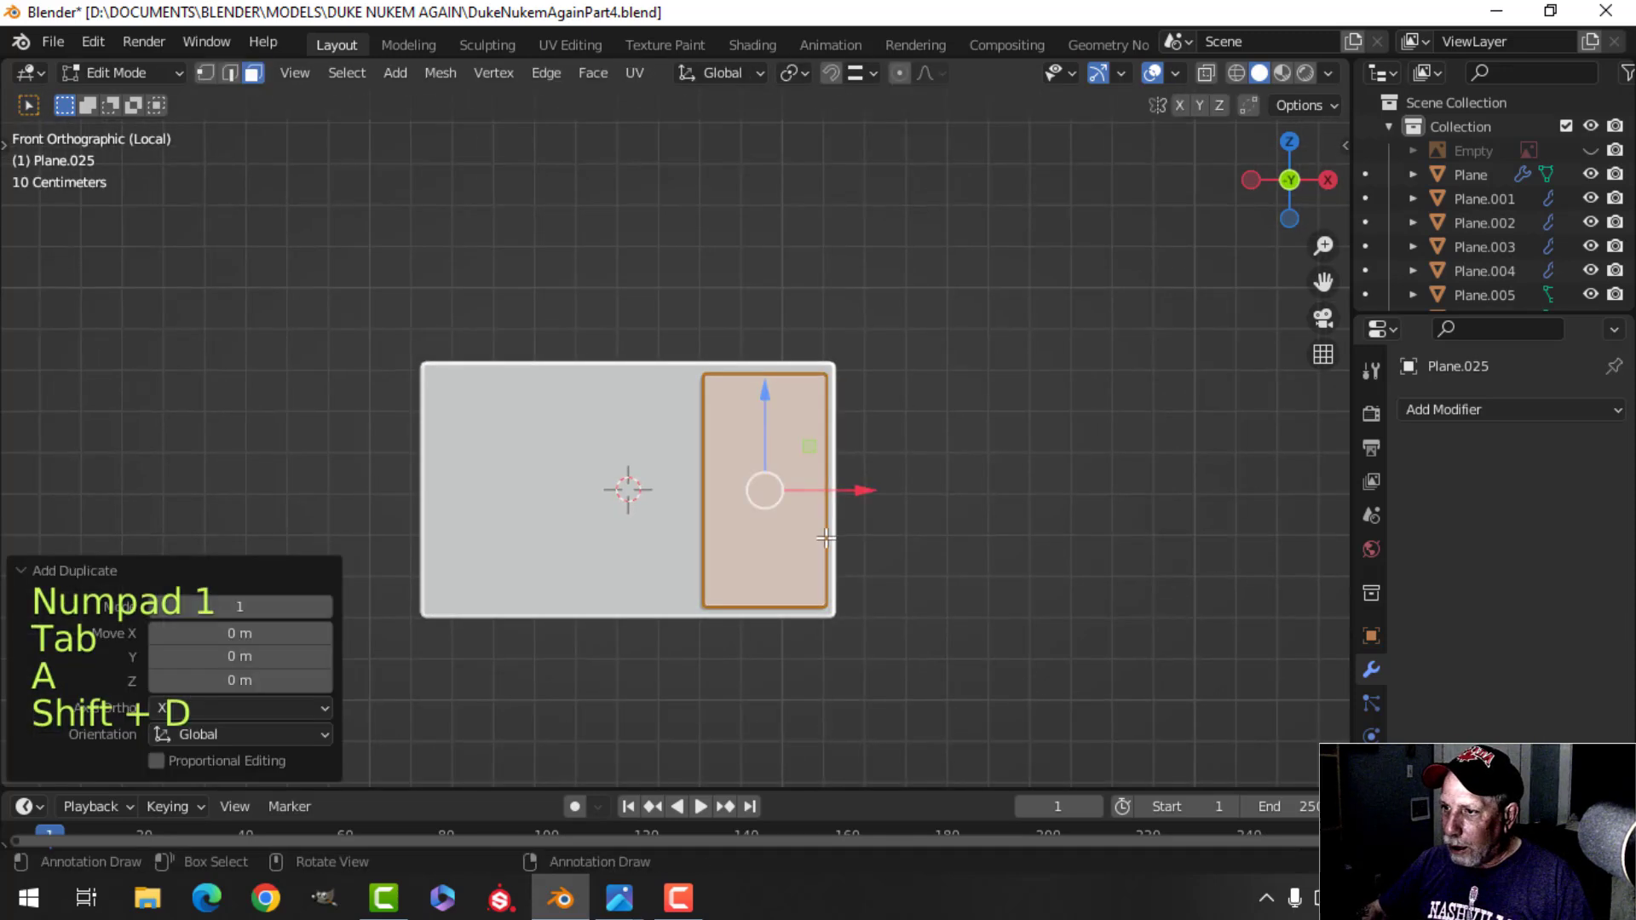
pyautogui.moveTo(872, 494); pyautogui.dragTo(587, 491)
pyautogui.hotkey('alt', 'a')
# Widen the left copy by moving its right-hand edge about 0.344 m along X, leaving a narrow gap to the right strip.
pyautogui.press('z')
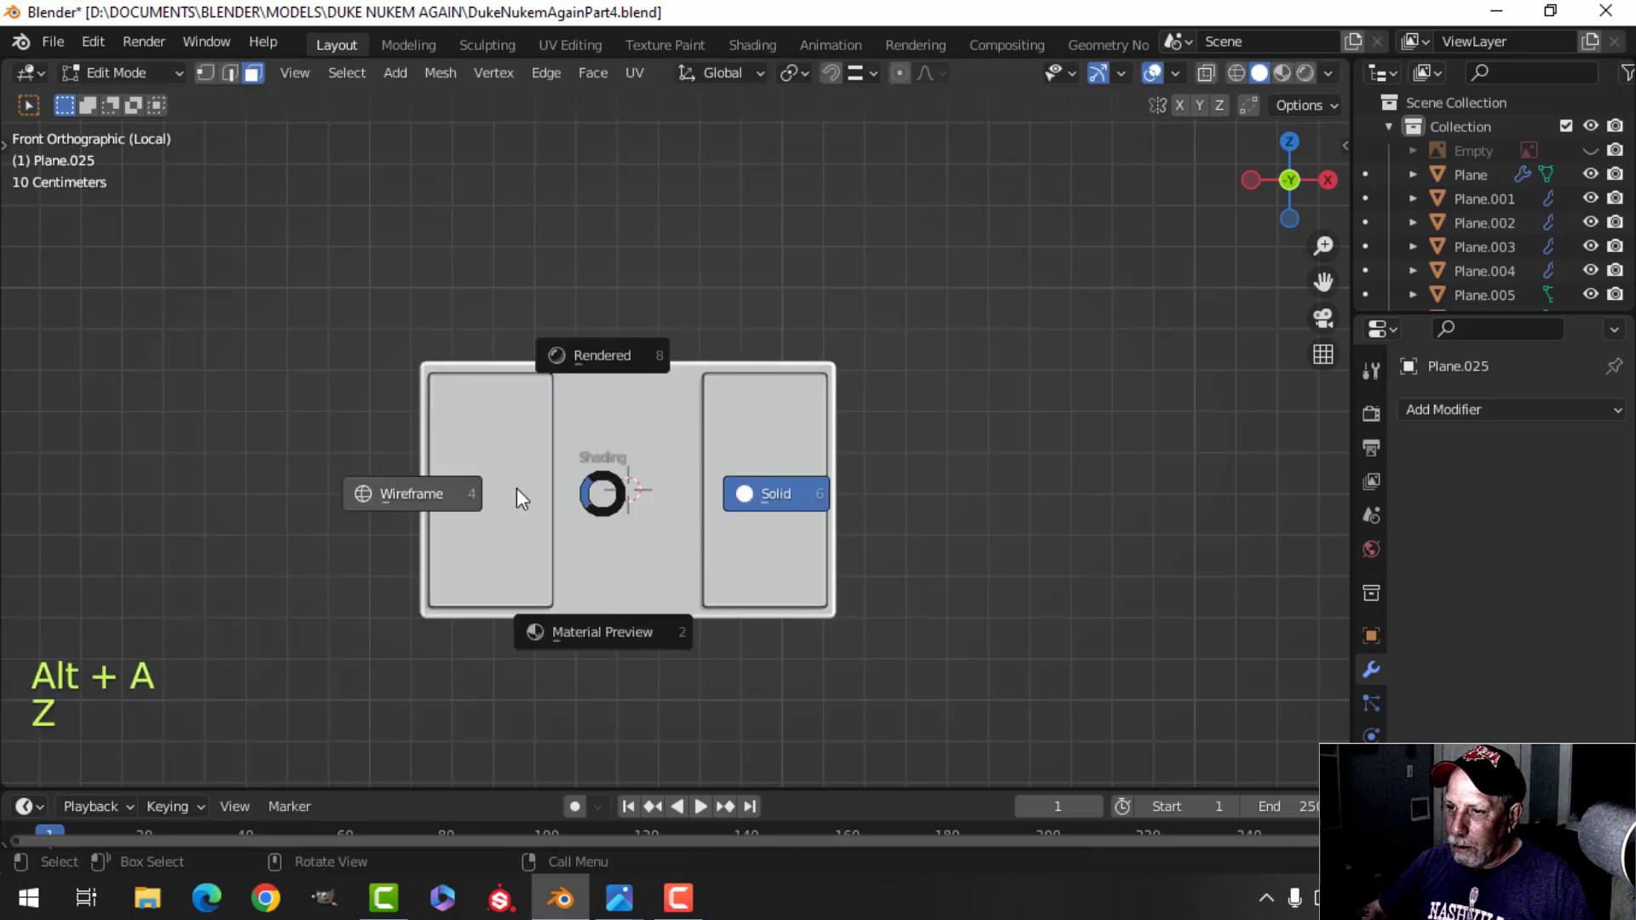
pyautogui.click(516, 488)
pyautogui.press('b')
pyautogui.moveTo(500, 292); pyautogui.dragTo(593, 648)
pyautogui.moveTo(653, 492); pyautogui.dragTo(659, 496)
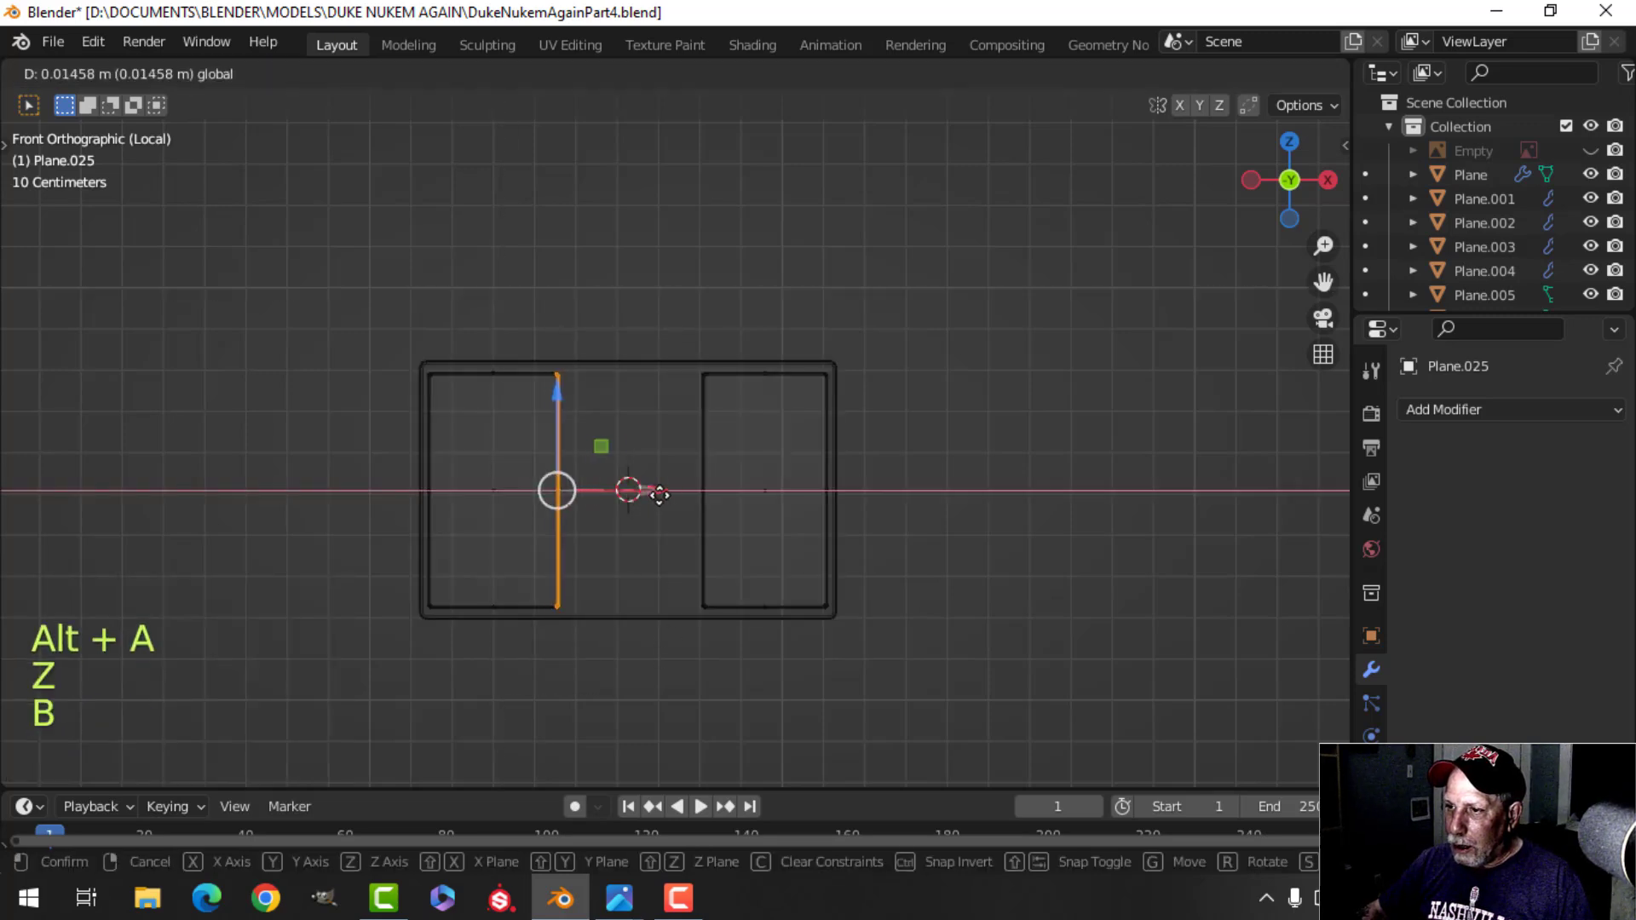
pyautogui.moveTo(782, 501); pyautogui.dragTo(782, 501)
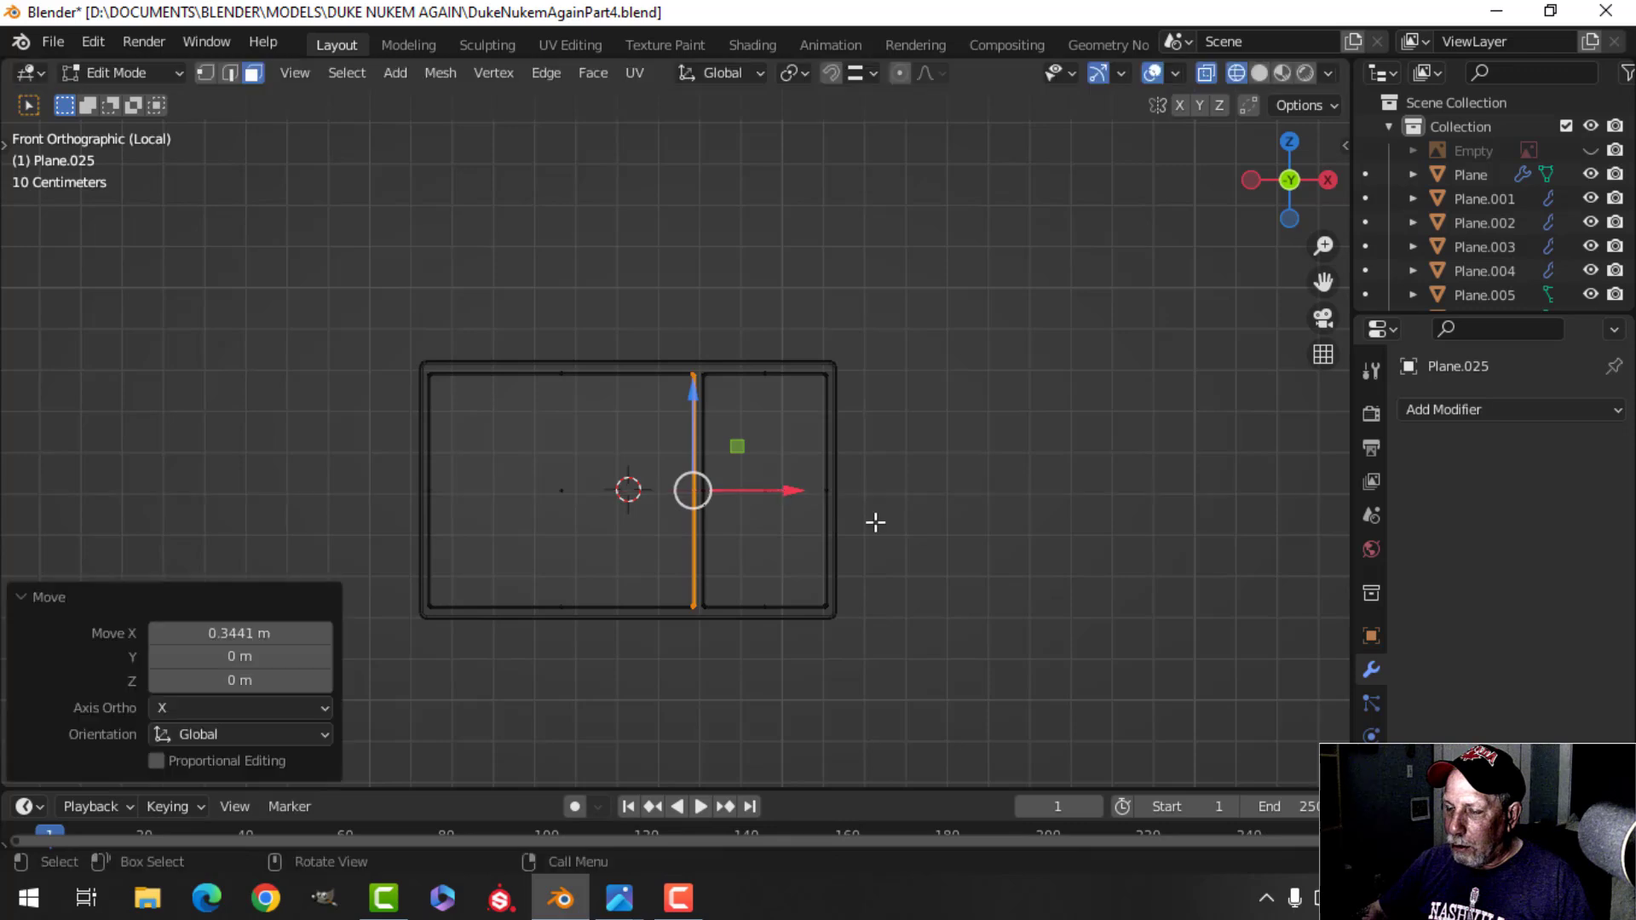
# Separate the widened left plate into its own object and return to solid view in Object Mode.
pyautogui.hotkey('ctrl', 'l')
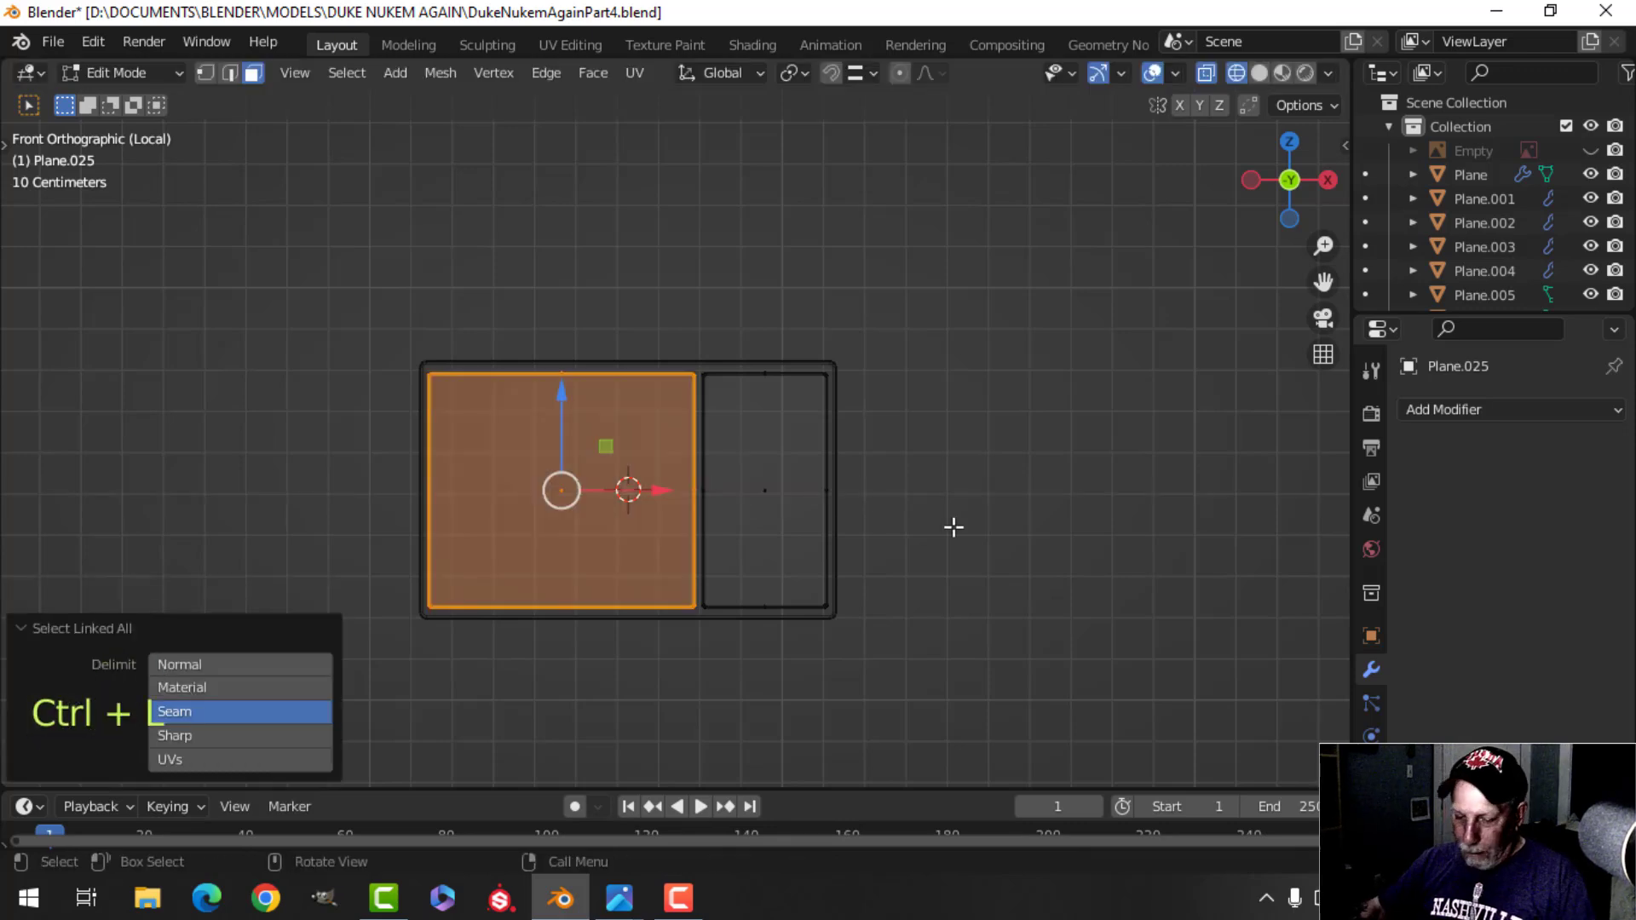
pyautogui.press('p')
pyautogui.click(954, 527)
pyautogui.press('z')
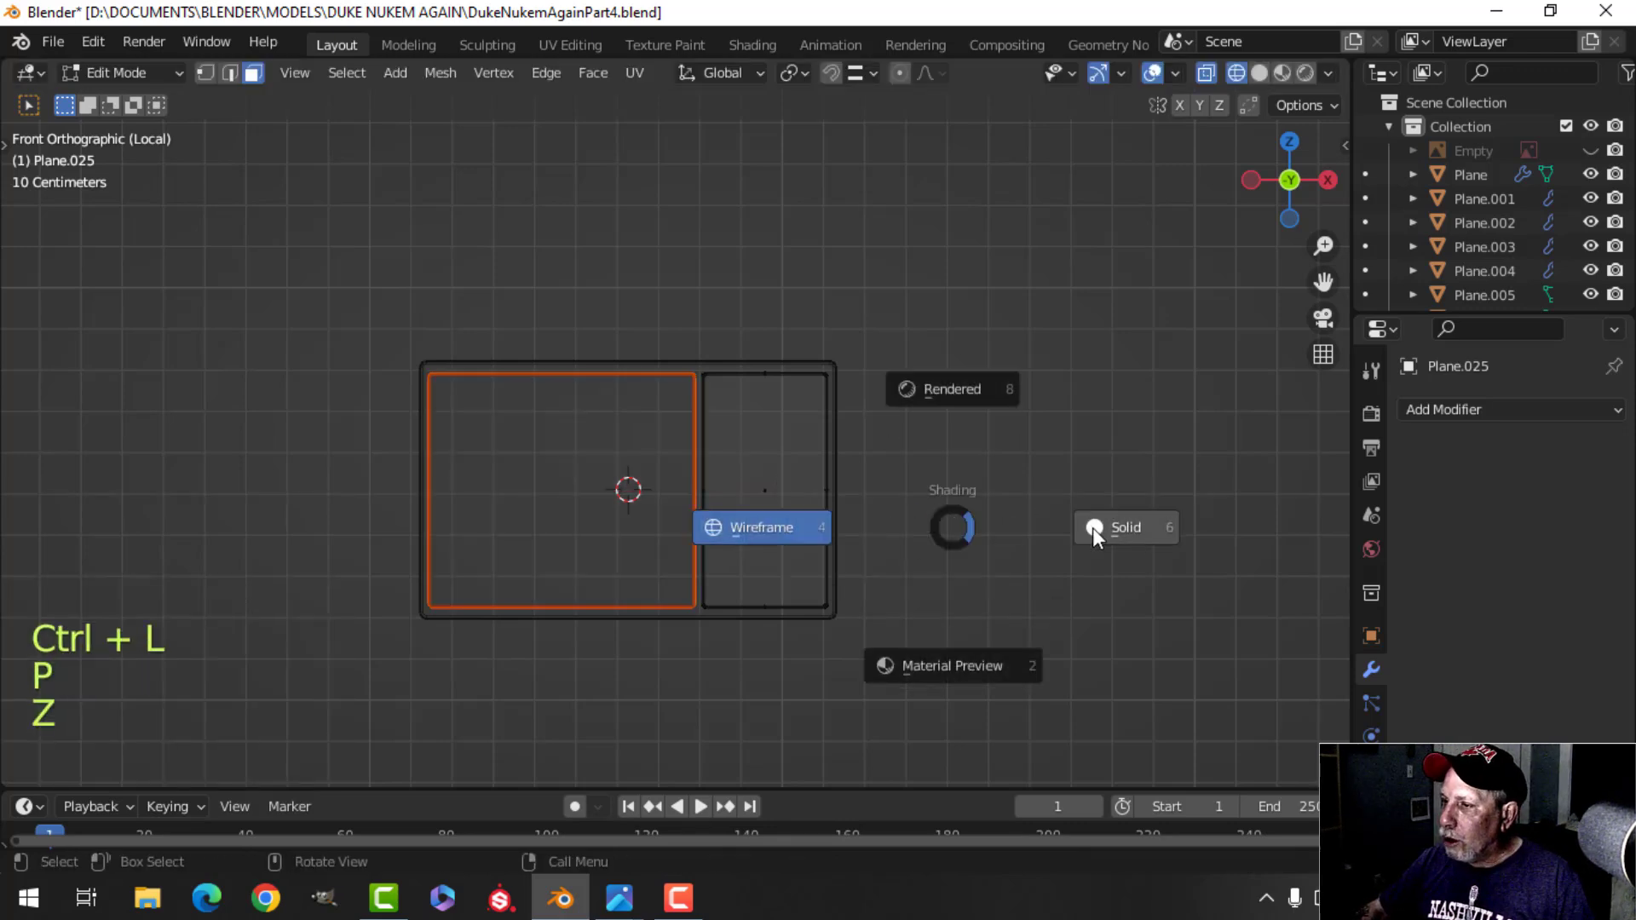
pyautogui.click(1092, 529)
pyautogui.press('Tab')
pyautogui.hotkey('alt', 'a')
# Snap the 3D cursor to the centre of the right-hand strip.
pyautogui.click(792, 422)
pyautogui.scroll(1, 802, 438)
pyautogui.press('Tab')
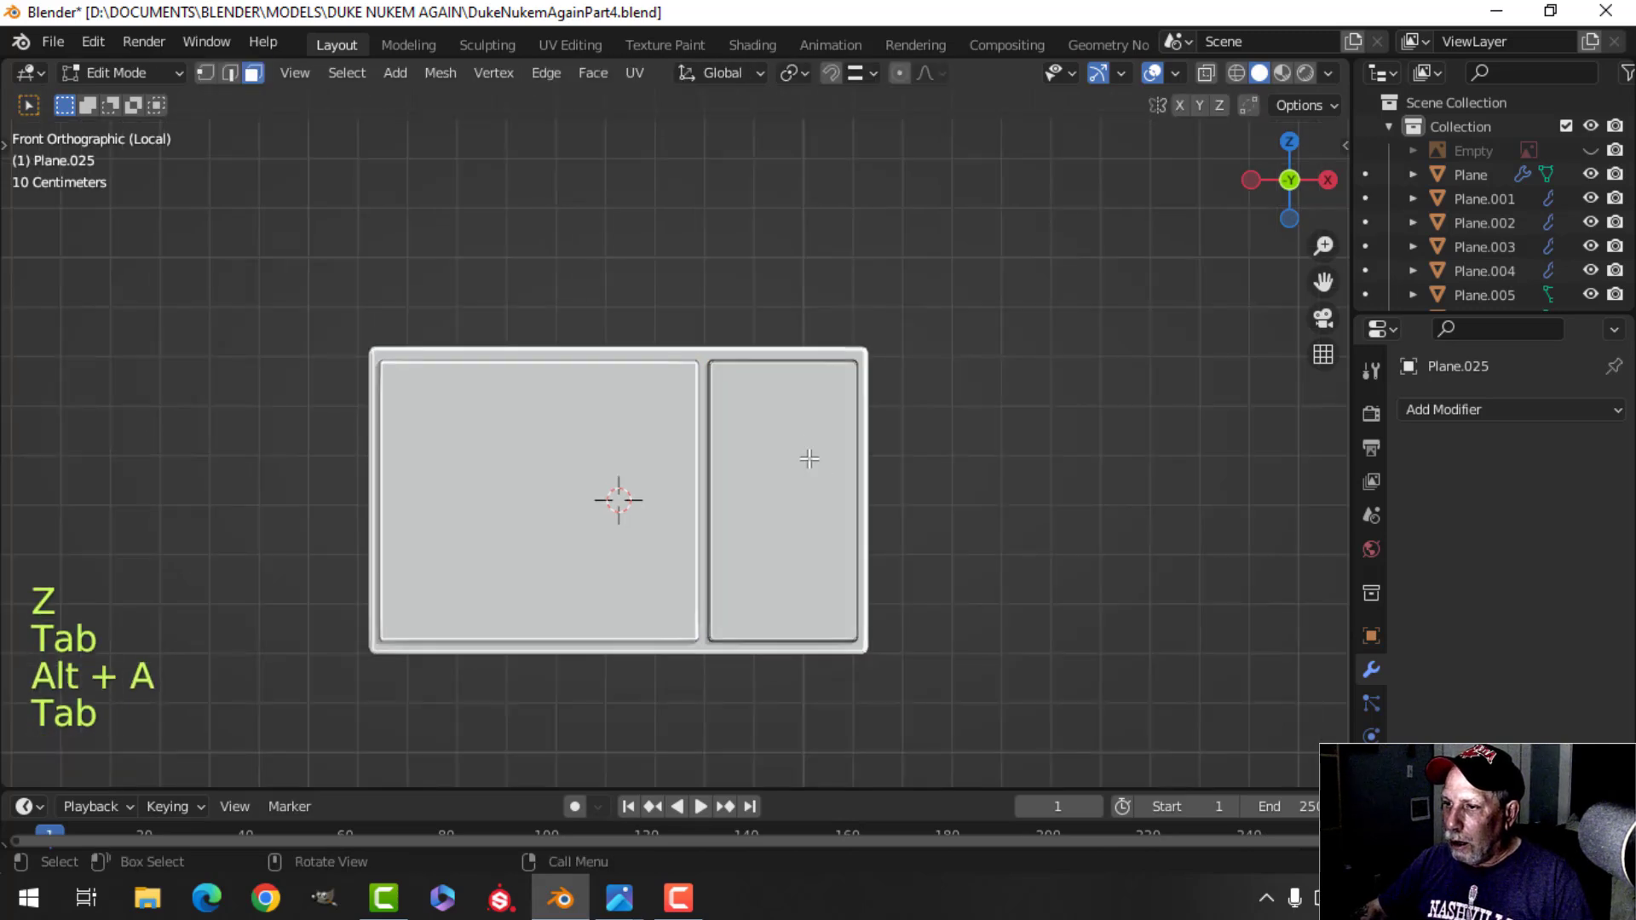
pyautogui.press('a')
pyautogui.hotkey('shift', 's')
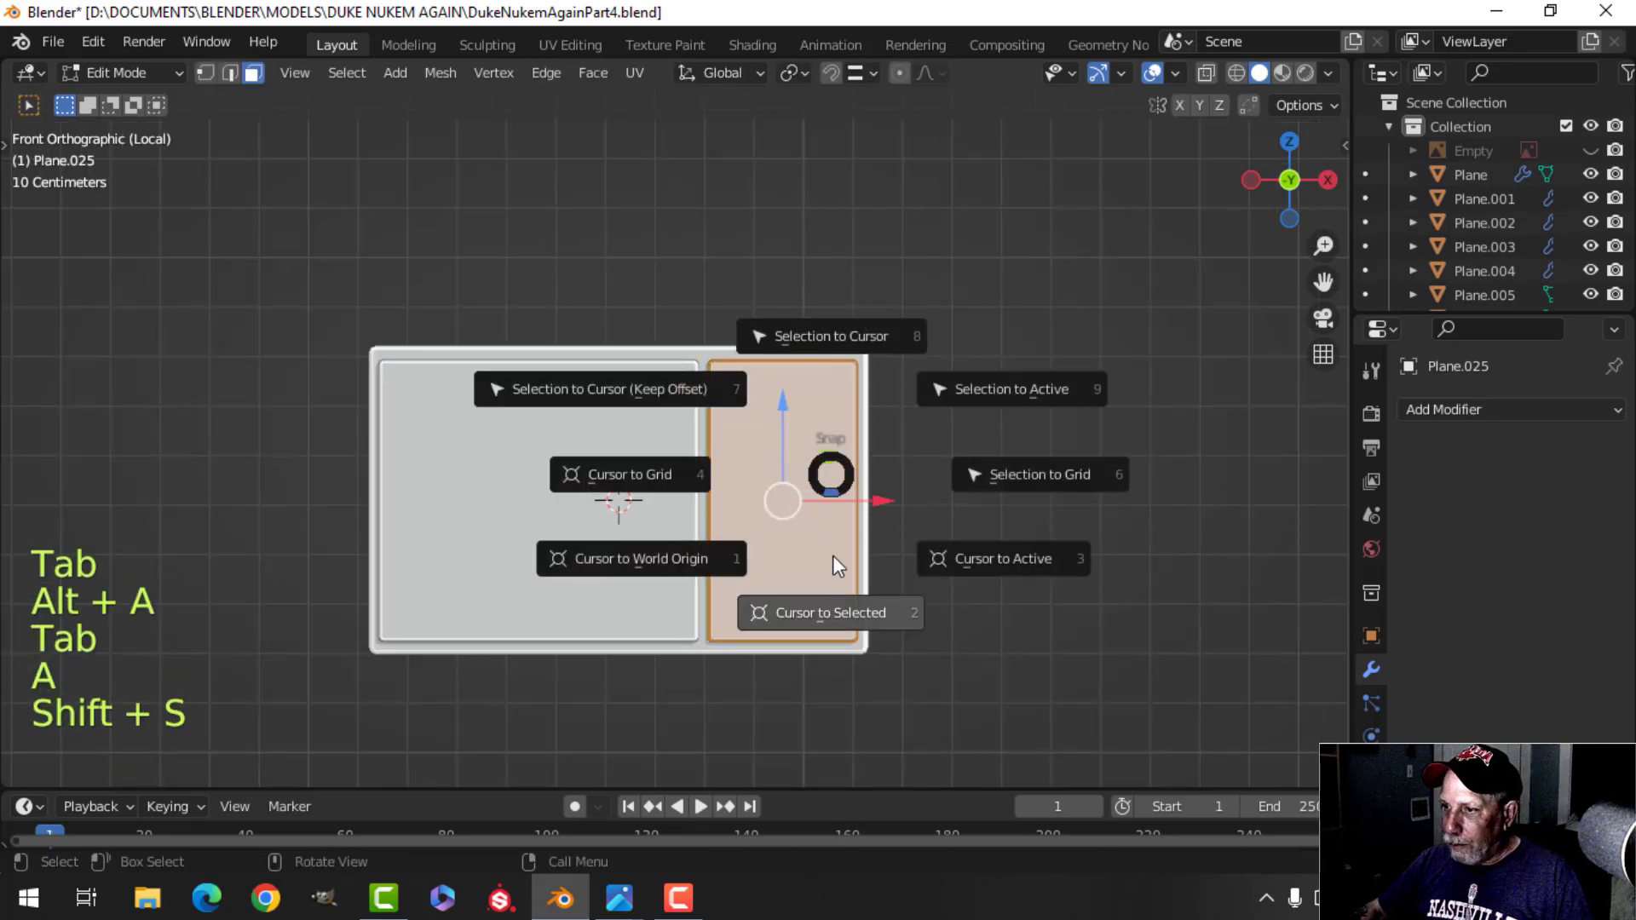
pyautogui.click(847, 617)
pyautogui.press('Tab')
# Add a plane mesh at the 3D cursor and scale it to about 0.126.
pyautogui.hotkey('shift', 'a')
pyautogui.moveTo(937, 354)
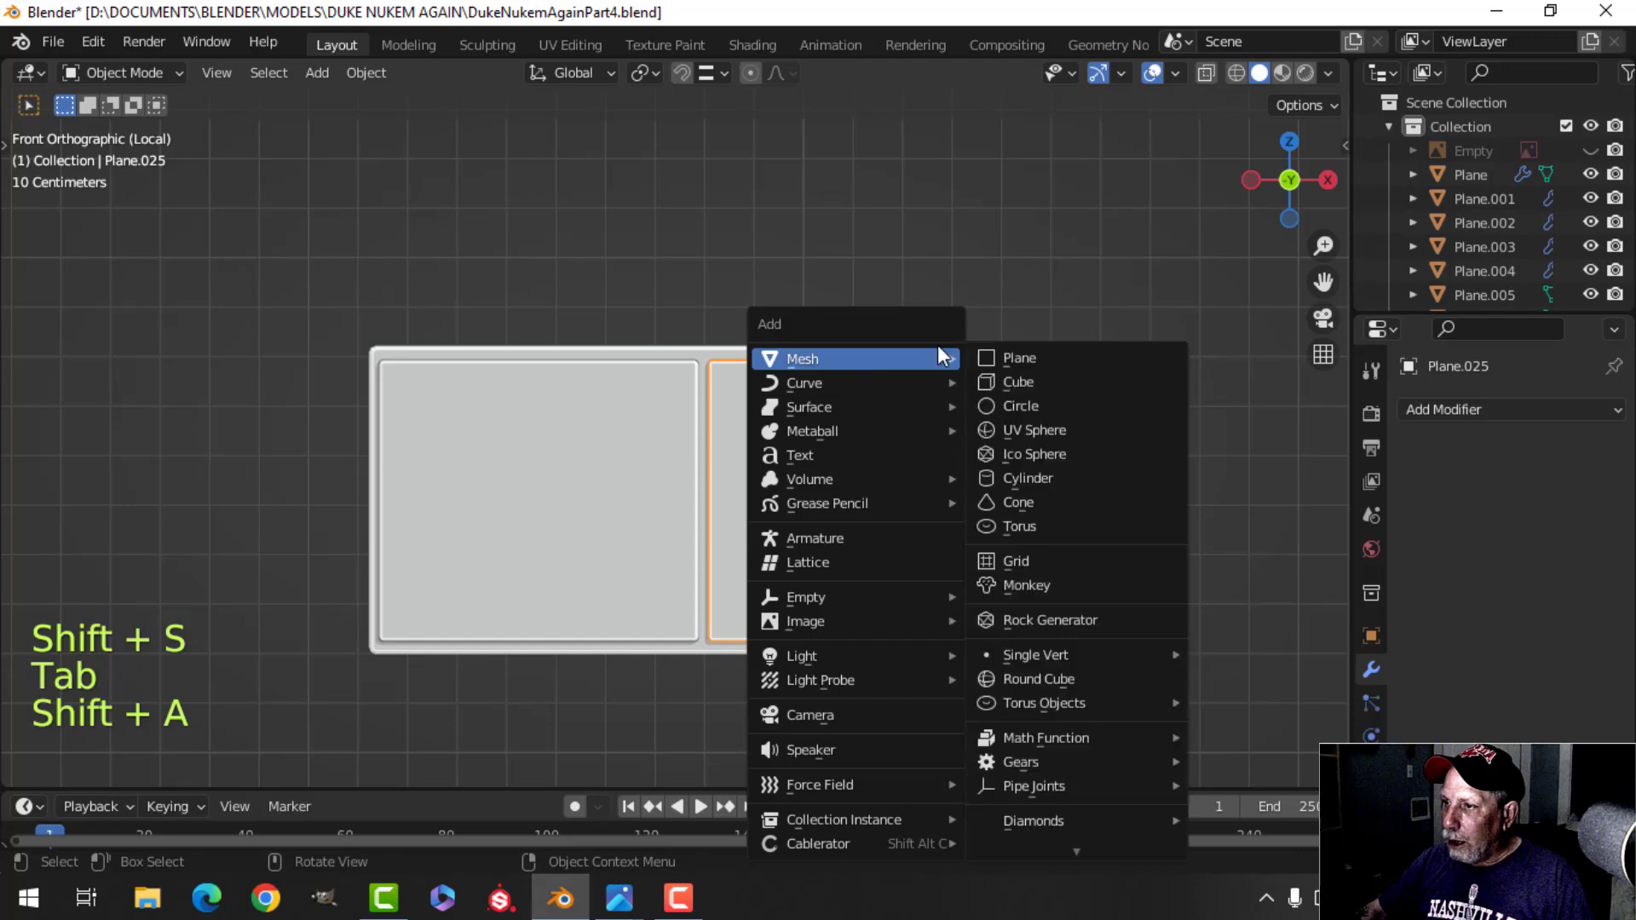
pyautogui.click(1021, 361)
pyautogui.scroll(-2, 917, 478)
pyautogui.press('Tab')
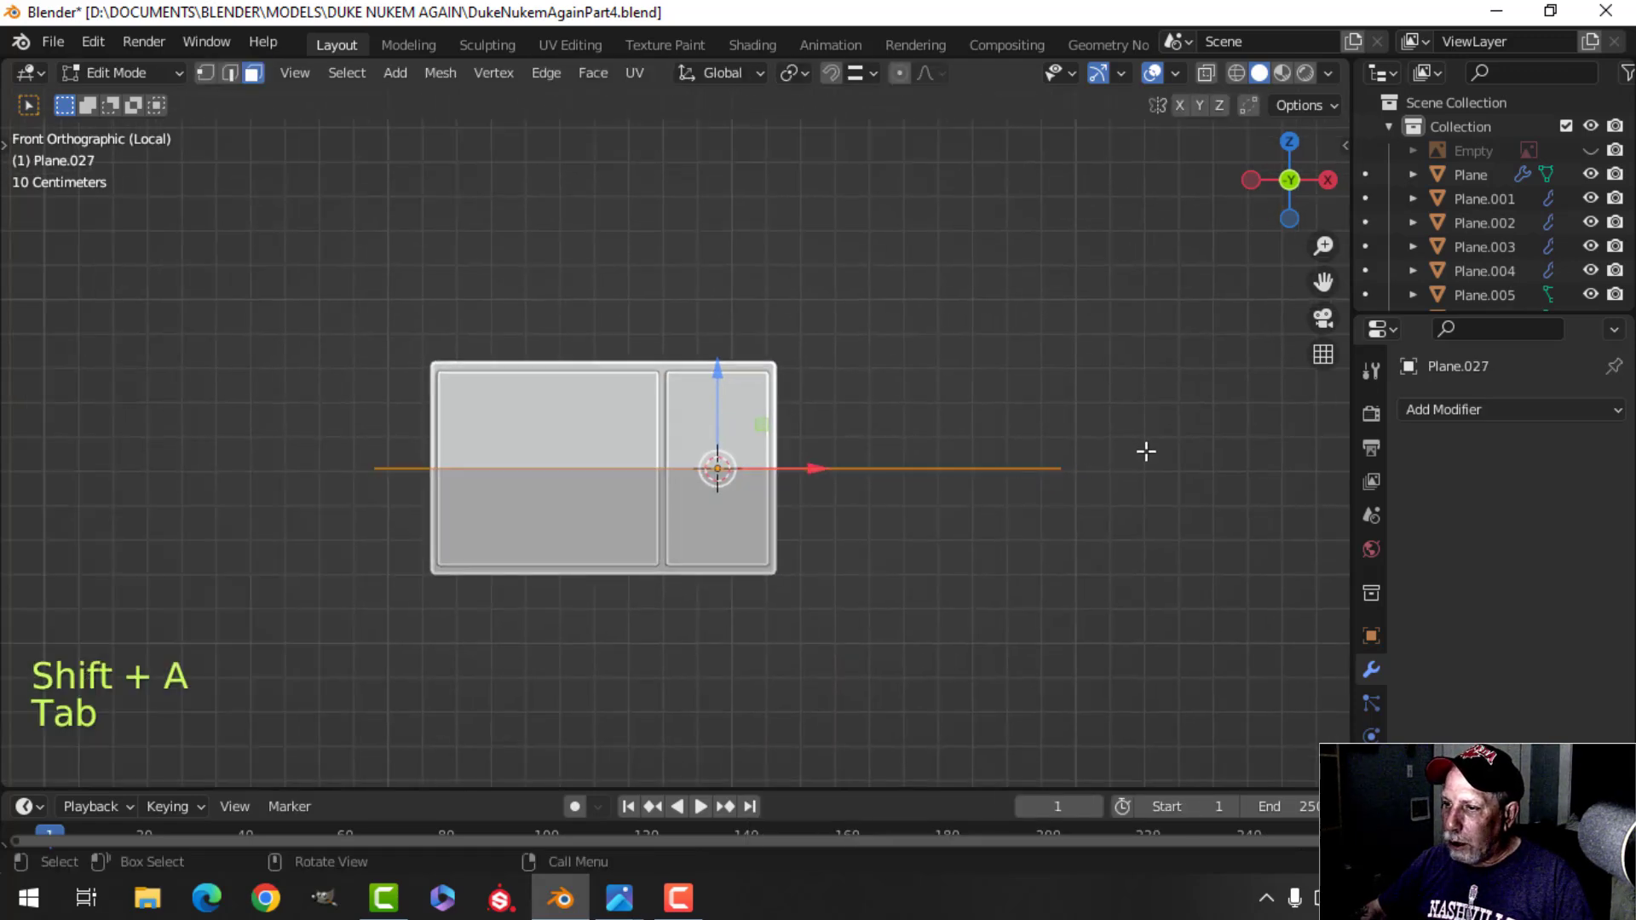
pyautogui.press('s')
pyautogui.click(771, 509)
pyautogui.scroll(2, 811, 461)
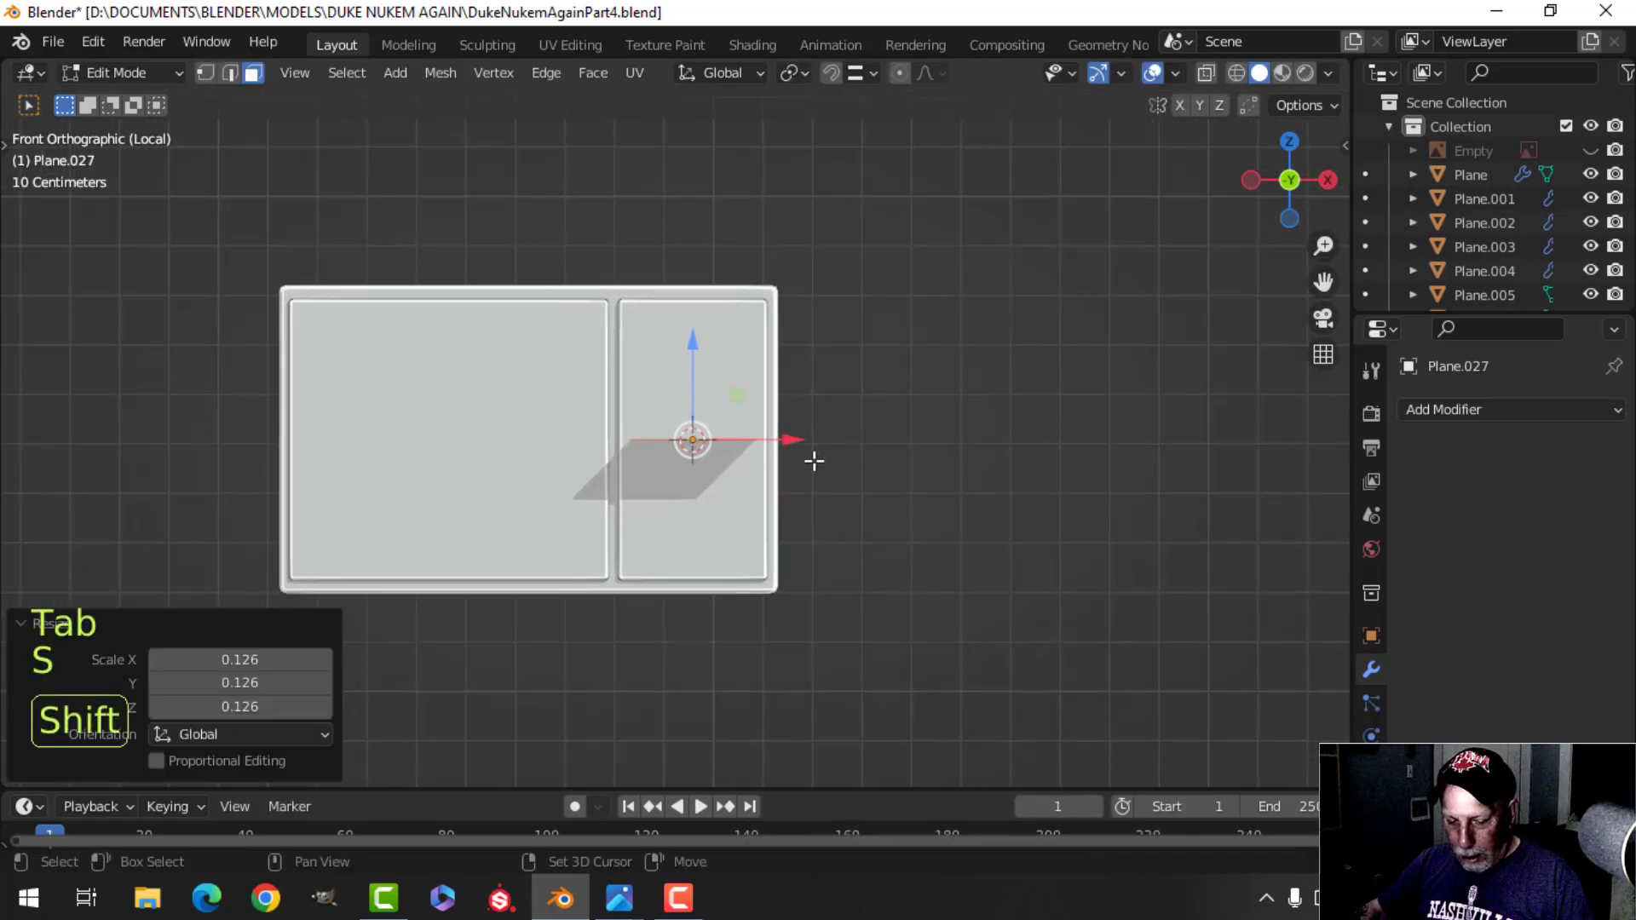
# Rotate the new plane 90° about X and move it about -0.074 m along Y, in front of the strip.
pyautogui.press('r')
pyautogui.press('x')
pyautogui.press('0')
pyautogui.click(840, 467)
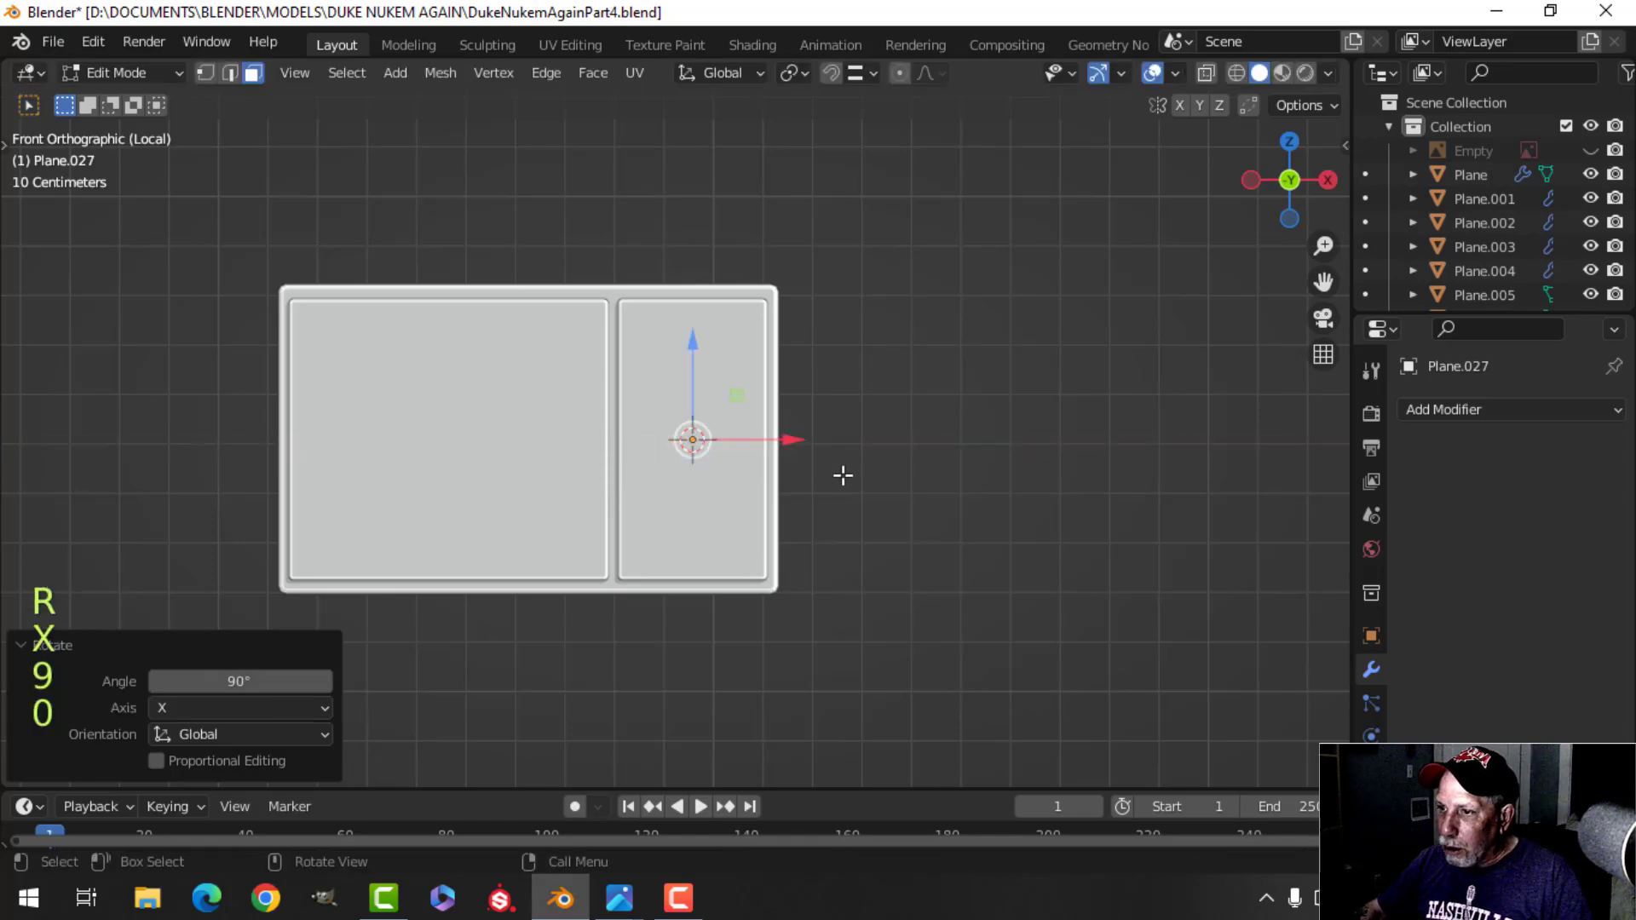
pyautogui.moveTo(840, 475); pyautogui.dragTo(895, 523, button='middle')
pyautogui.moveTo(659, 430); pyautogui.dragTo(949, 412)
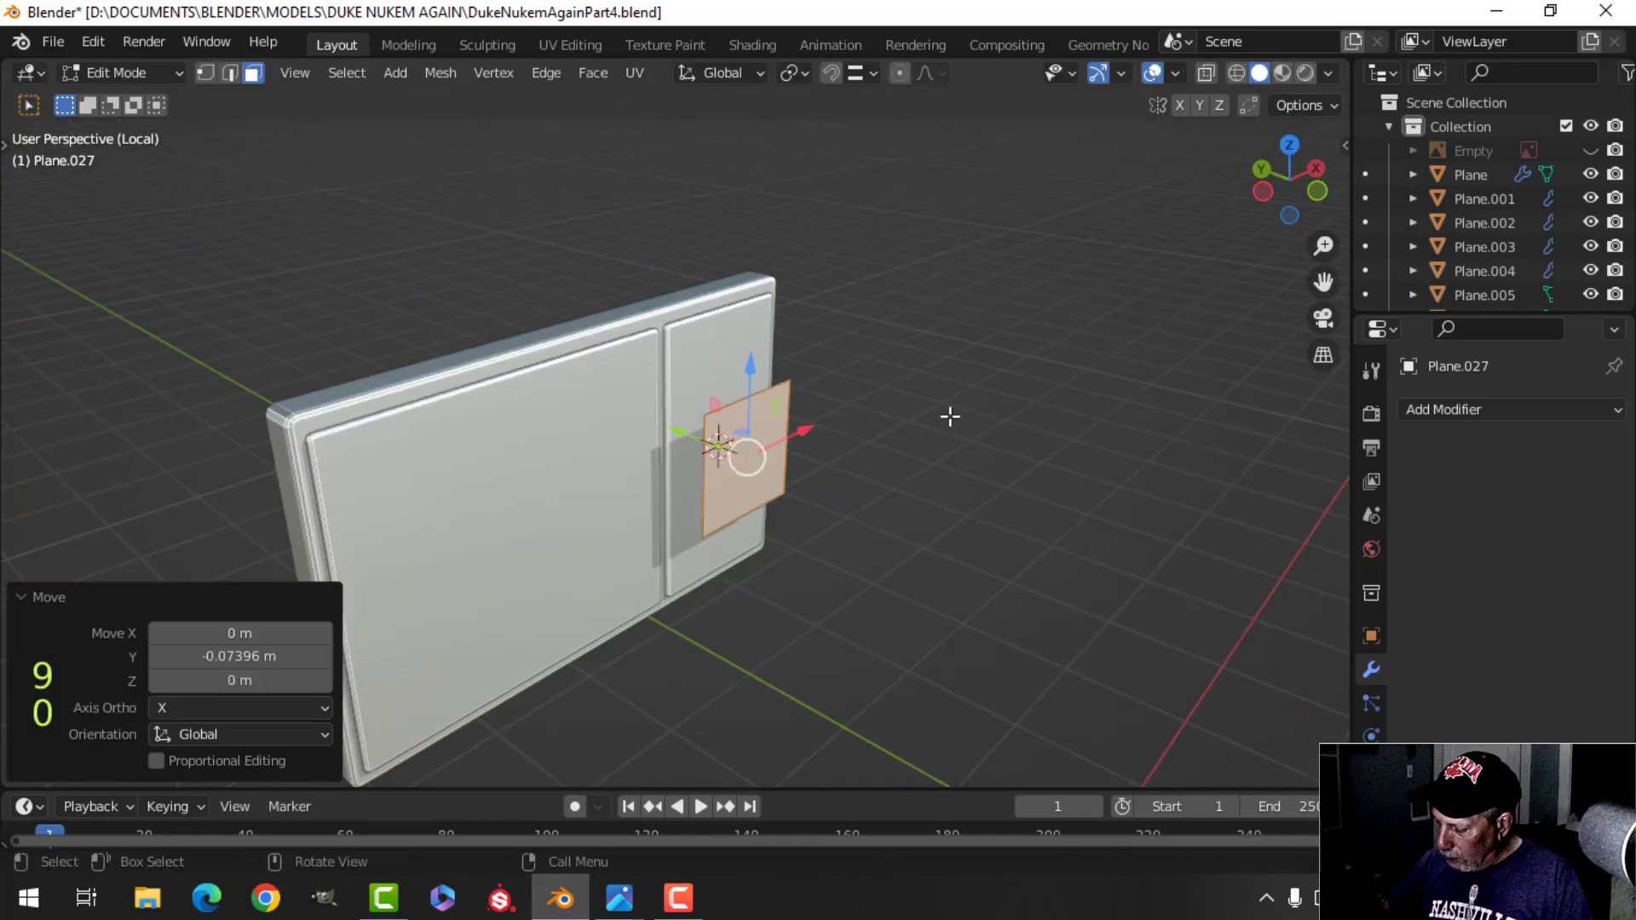
# Scale the small plane down along Z into a wide rectangle, then adjust its overall size to fit the strip's width.
pyautogui.press('KP_1')
pyautogui.press('s')
pyautogui.press('z')
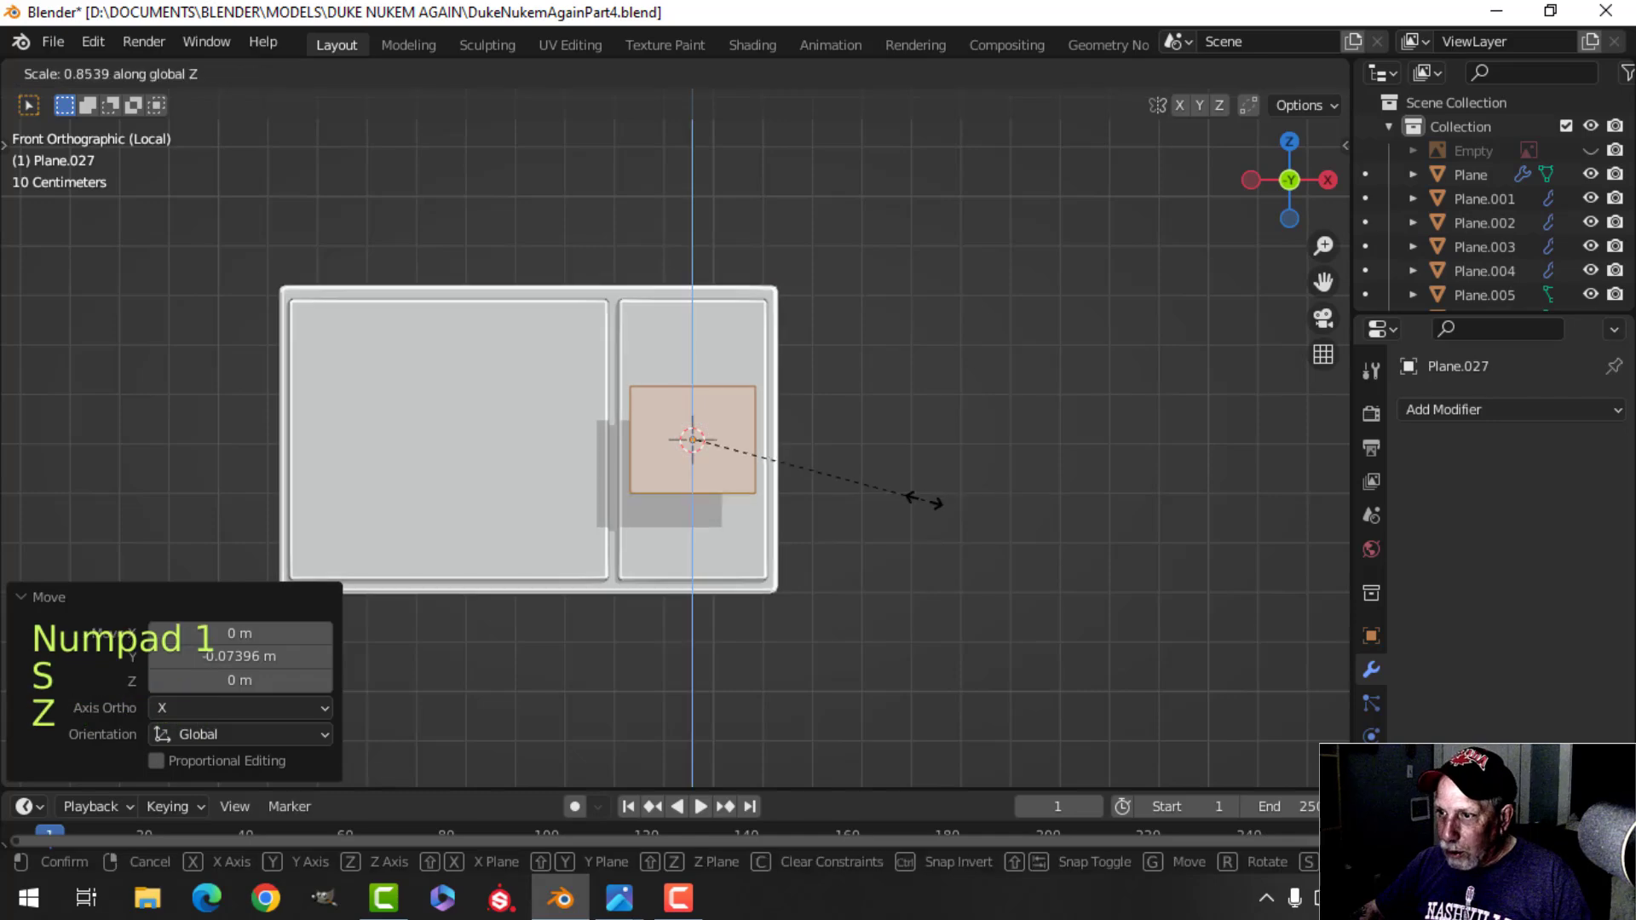
pyautogui.click(852, 460)
pyautogui.press('s')
pyautogui.click(892, 446)
# Extrude the small rectangle into a box and recalculate its normals outside.
pyautogui.moveTo(892, 445); pyautogui.dragTo(909, 570, button='middle')
pyautogui.press('e')
pyautogui.click(929, 584)
pyautogui.press('a')
pyautogui.hotkey('alt', 'n')
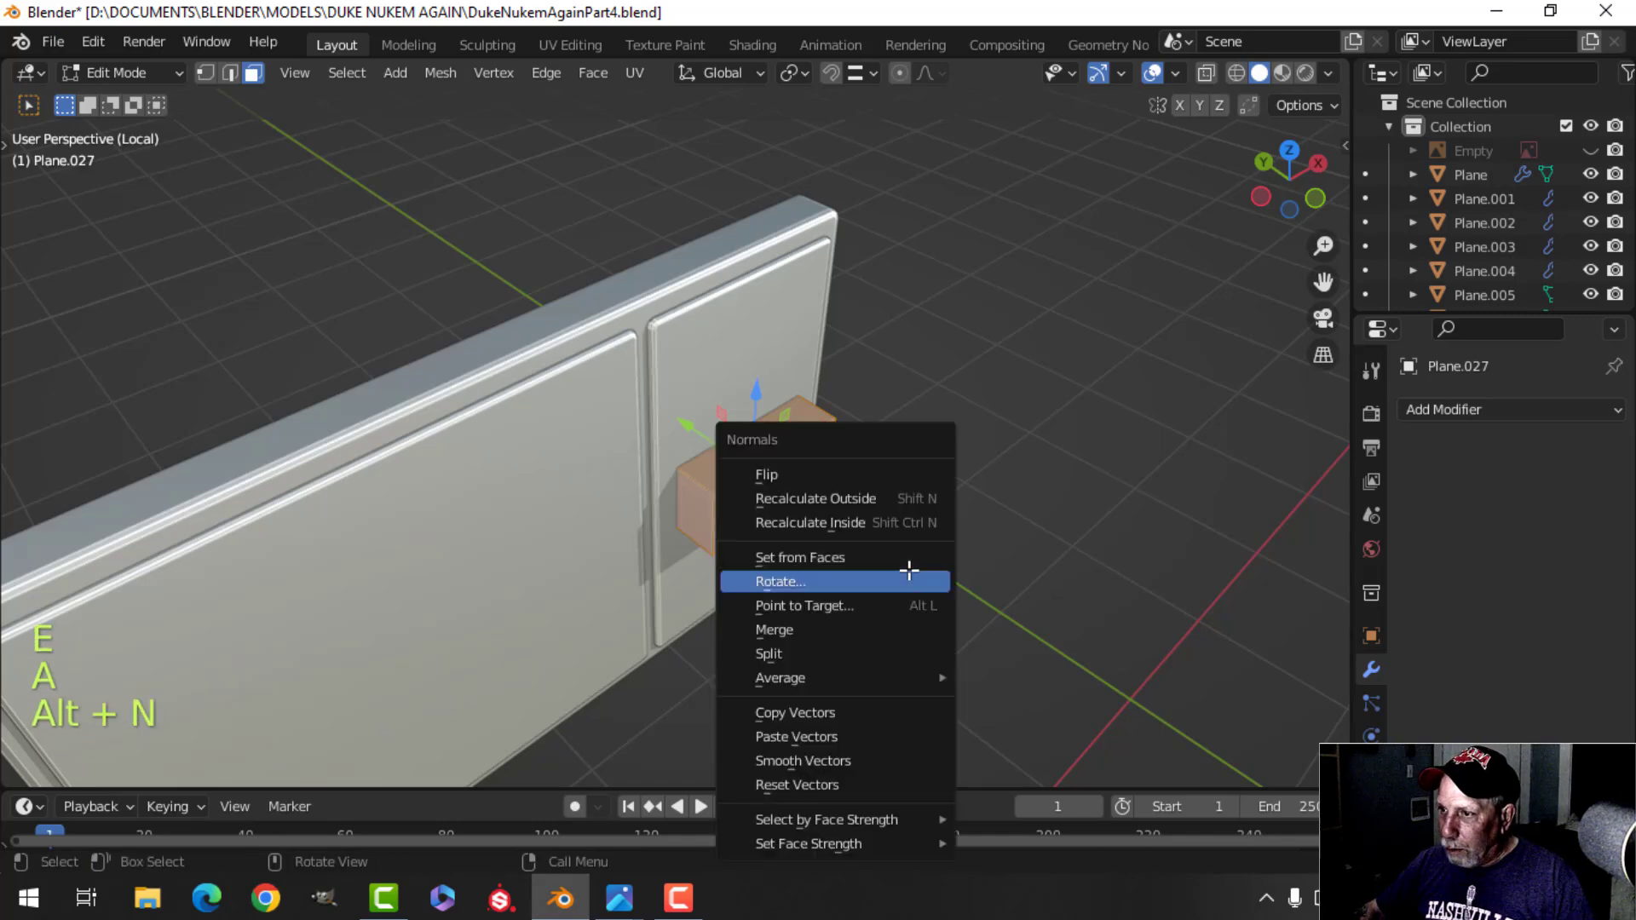
pyautogui.click(837, 499)
# Move the box up about 0.17 m along Z to the upper part of the right-hand strip.
pyautogui.press('g')
pyautogui.moveTo(741, 285); pyautogui.dragTo(741, 285)
pyautogui.moveTo(742, 286); pyautogui.dragTo(643, 260, button='middle')
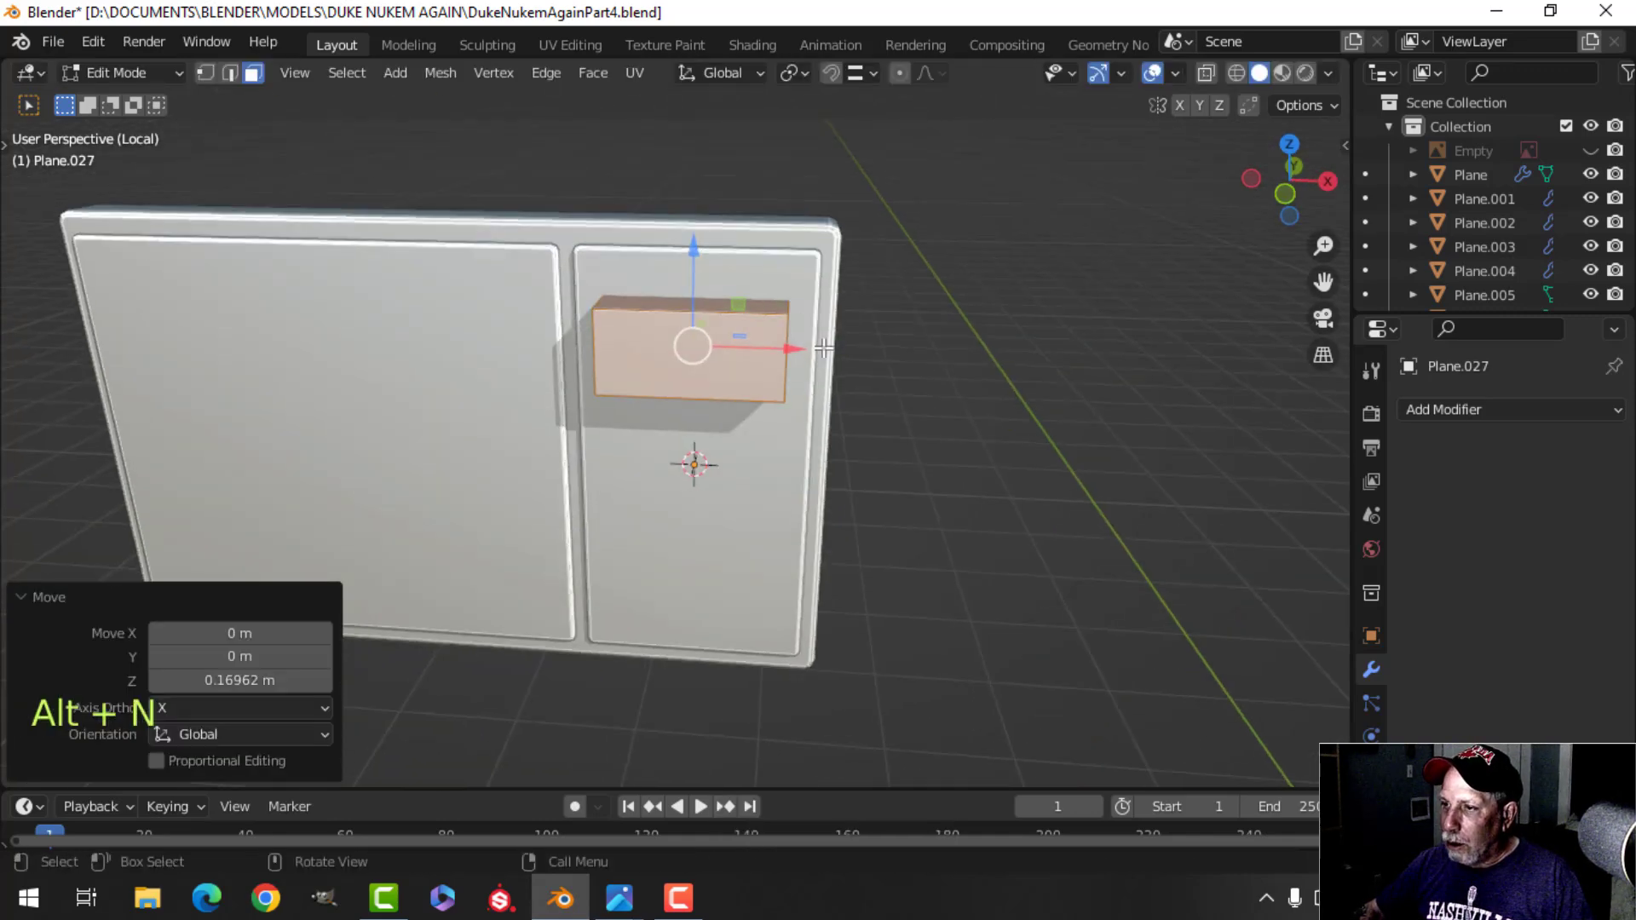
pyautogui.hotkey('alt', 'a')
# Bevel the box's four front-to-back edges with two segments and recalculate its normals outside.
pyautogui.moveTo(860, 375); pyautogui.dragTo(801, 426, button='middle')
pyautogui.scroll(4, 756, 380)
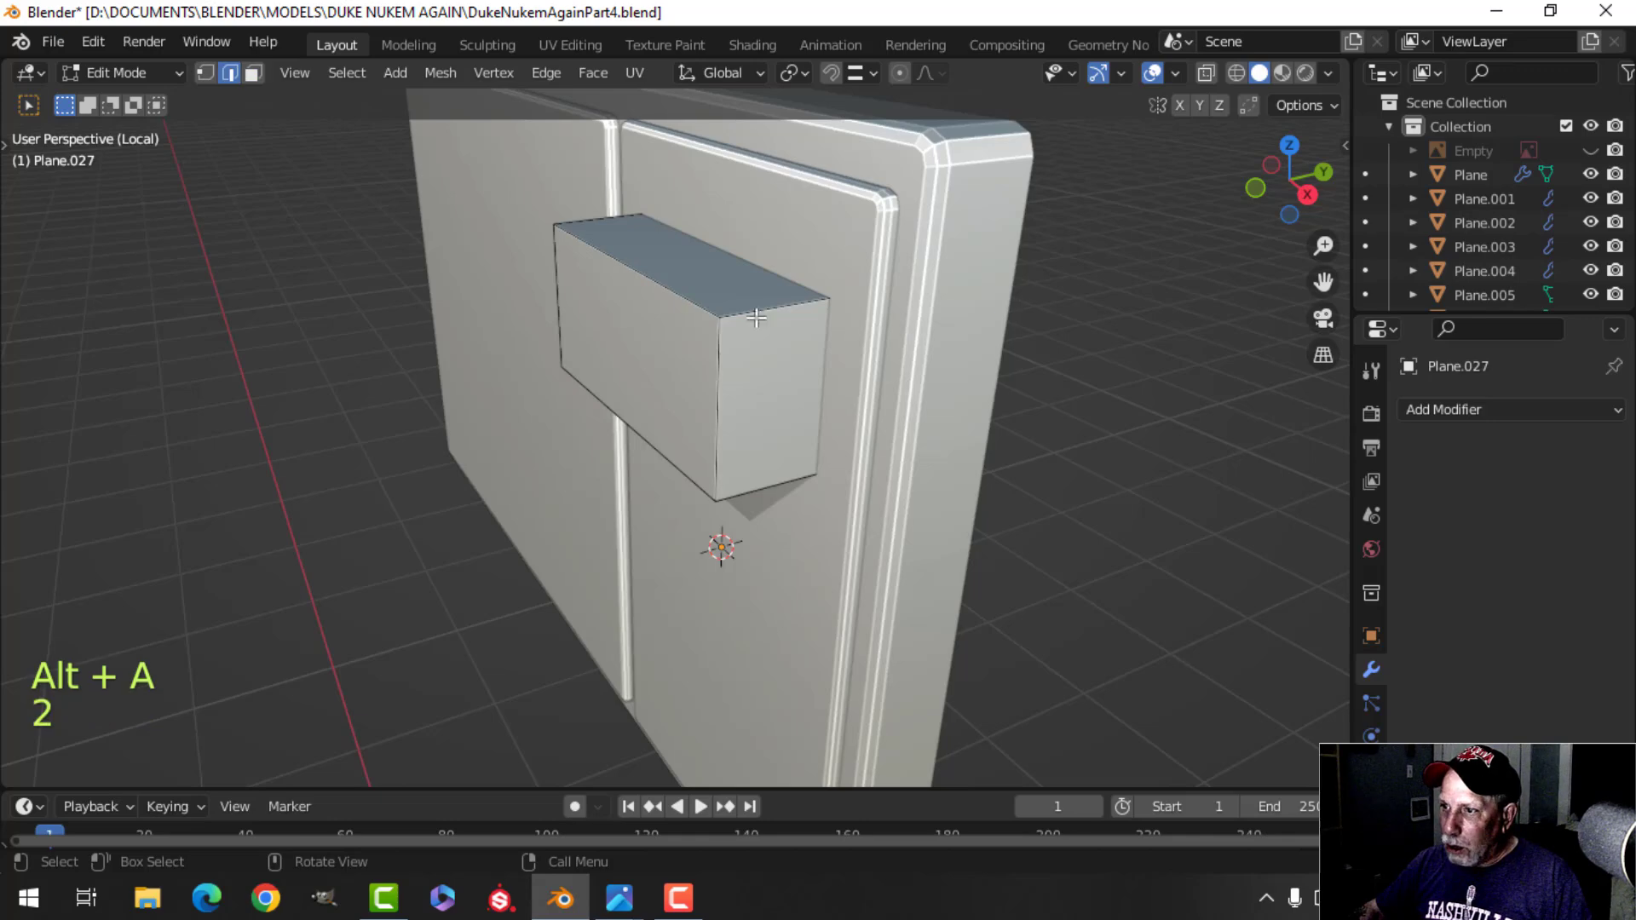
pyautogui.moveTo(760, 497); pyautogui.dragTo(696, 383, button='middle')
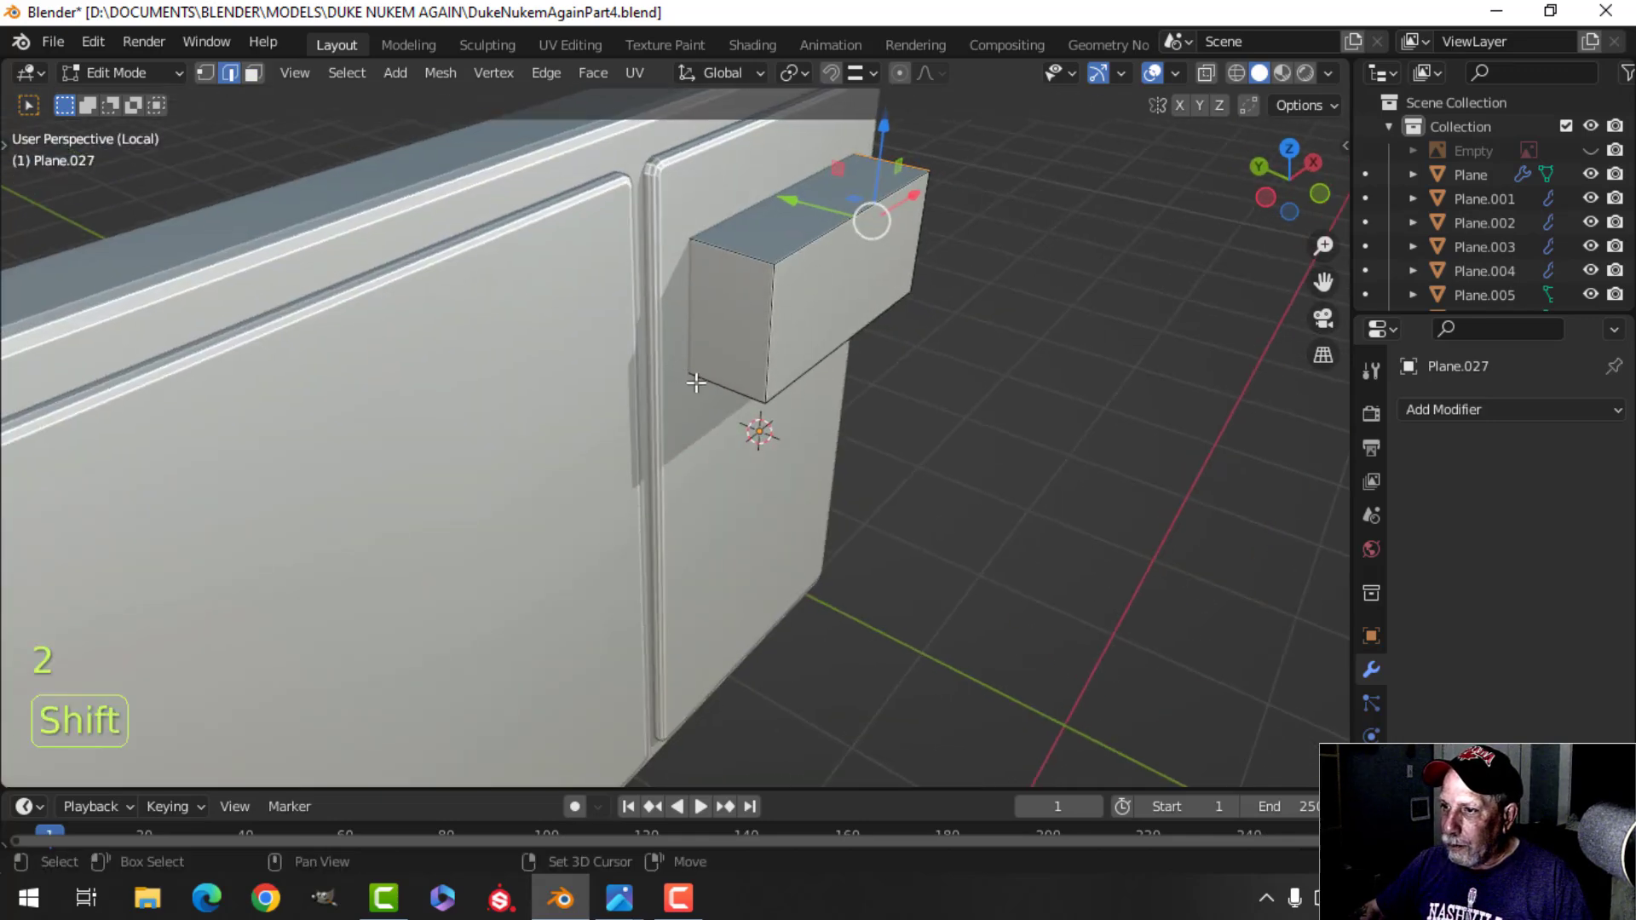
pyautogui.hotkey('ctrl', 'b')
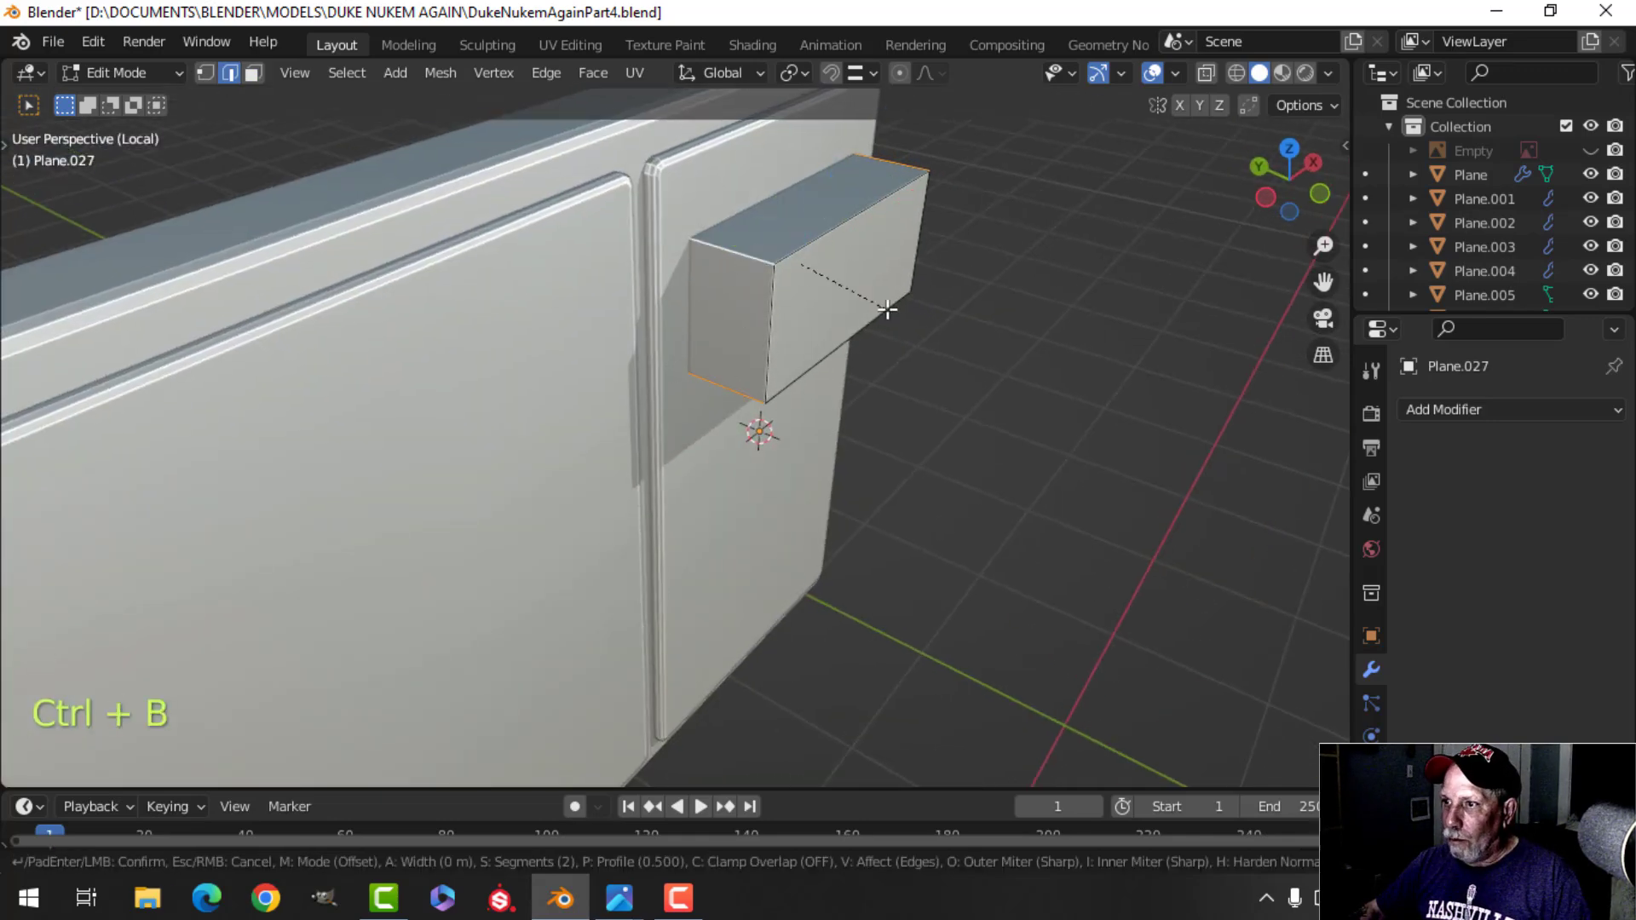
pyautogui.click(976, 318)
pyautogui.press('a')
pyautogui.hotkey('alt', 'n')
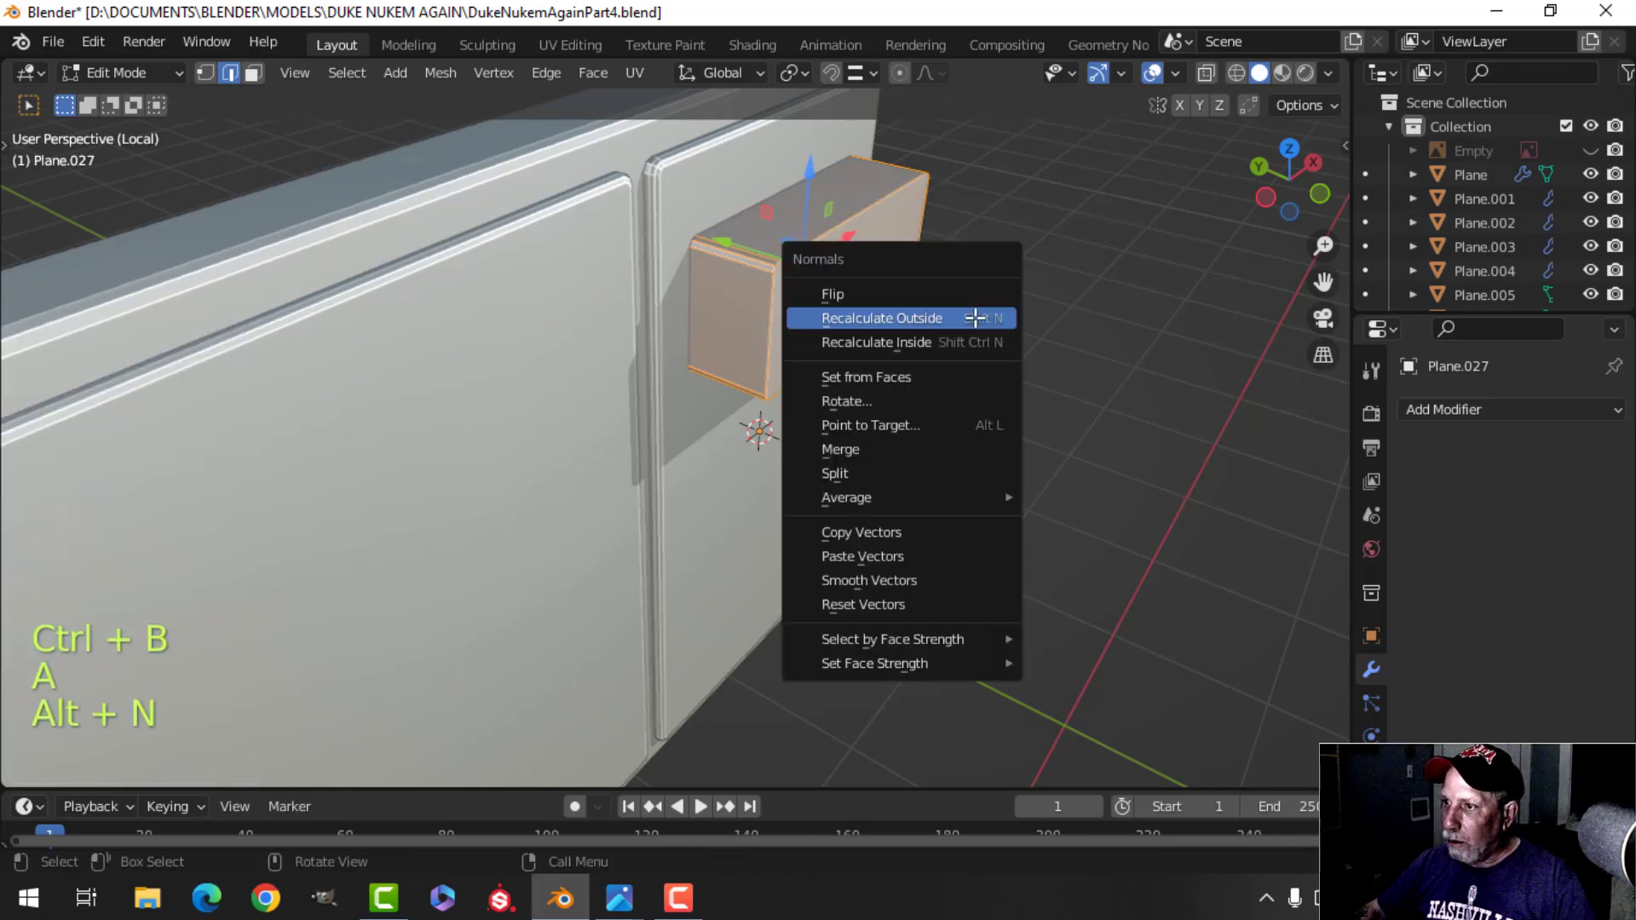
pyautogui.click(974, 318)
# Add a Boolean Difference modifier to the right-hand strip with the box as the cutting object, and apply it.
pyautogui.press('Tab')
pyautogui.scroll(-2, 917, 340)
pyautogui.hotkey('alt', 'a')
pyautogui.moveTo(917, 340); pyautogui.dragTo(804, 305, button='middle')
pyautogui.moveTo(905, 315); pyautogui.dragTo(799, 368, button='middle')
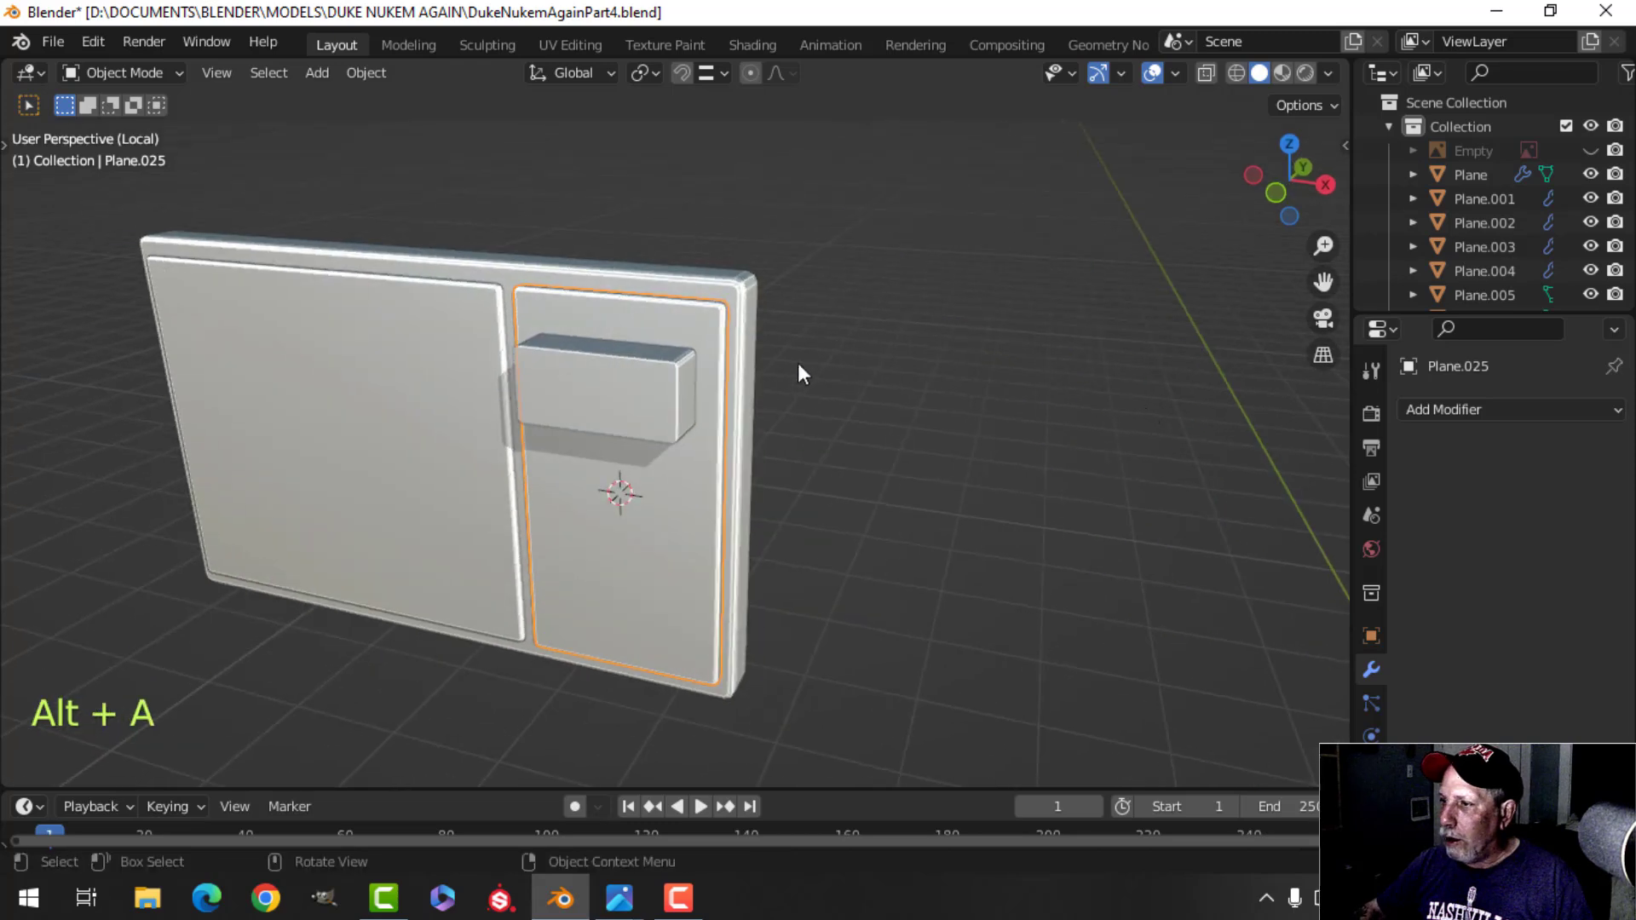
pyautogui.click(1432, 415)
pyautogui.click(1146, 529)
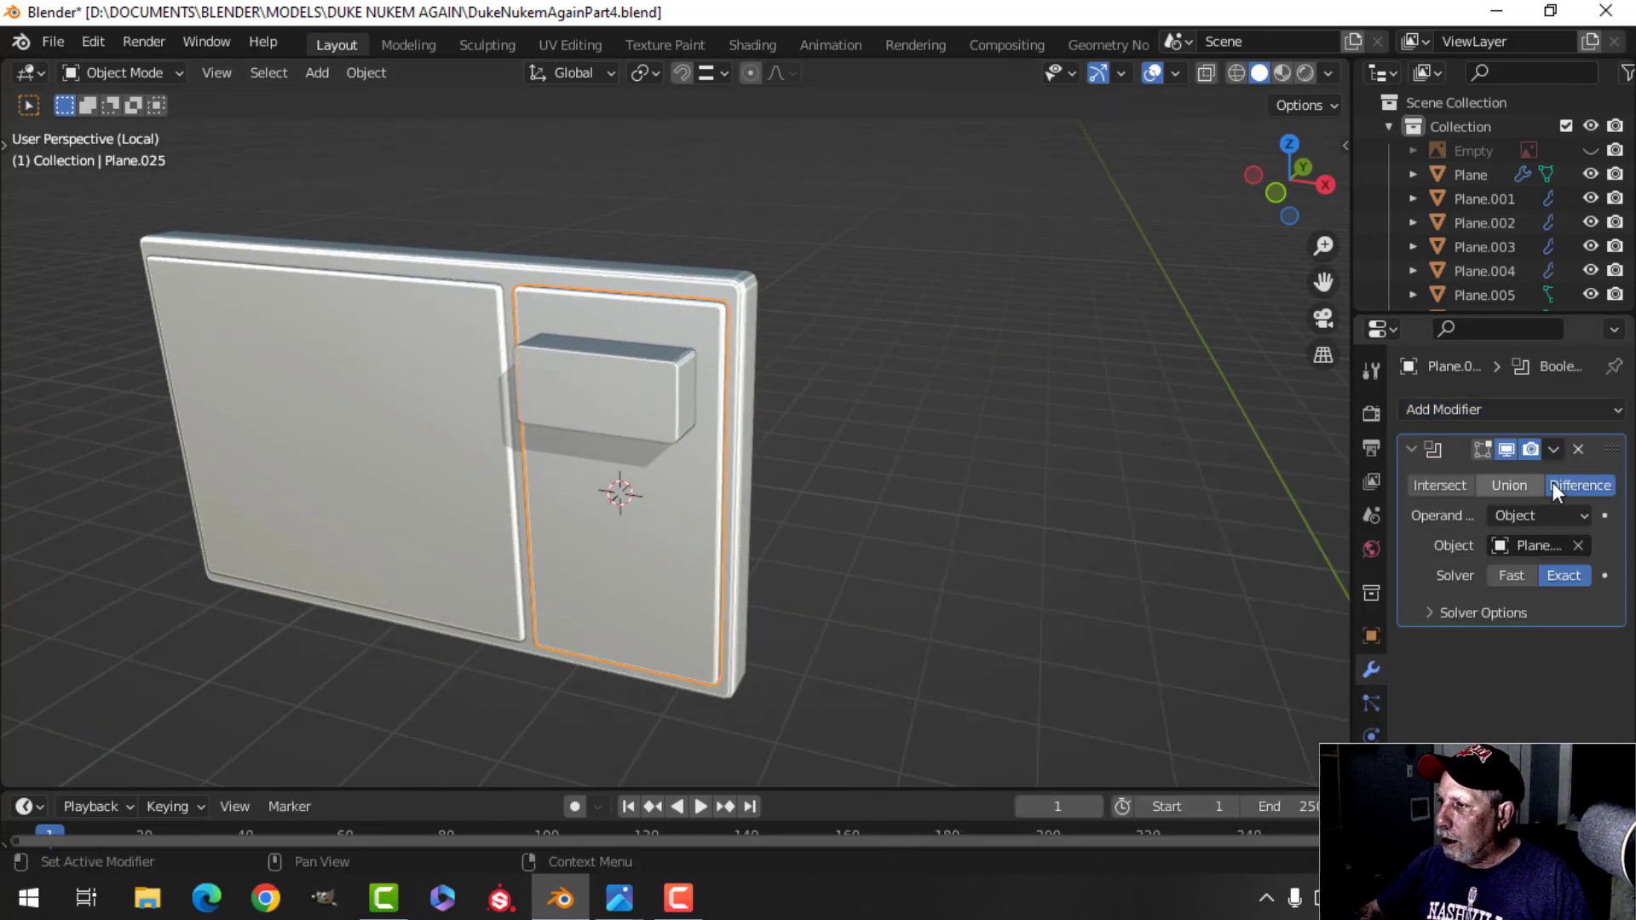
pyautogui.click(1554, 450)
pyautogui.click(1479, 480)
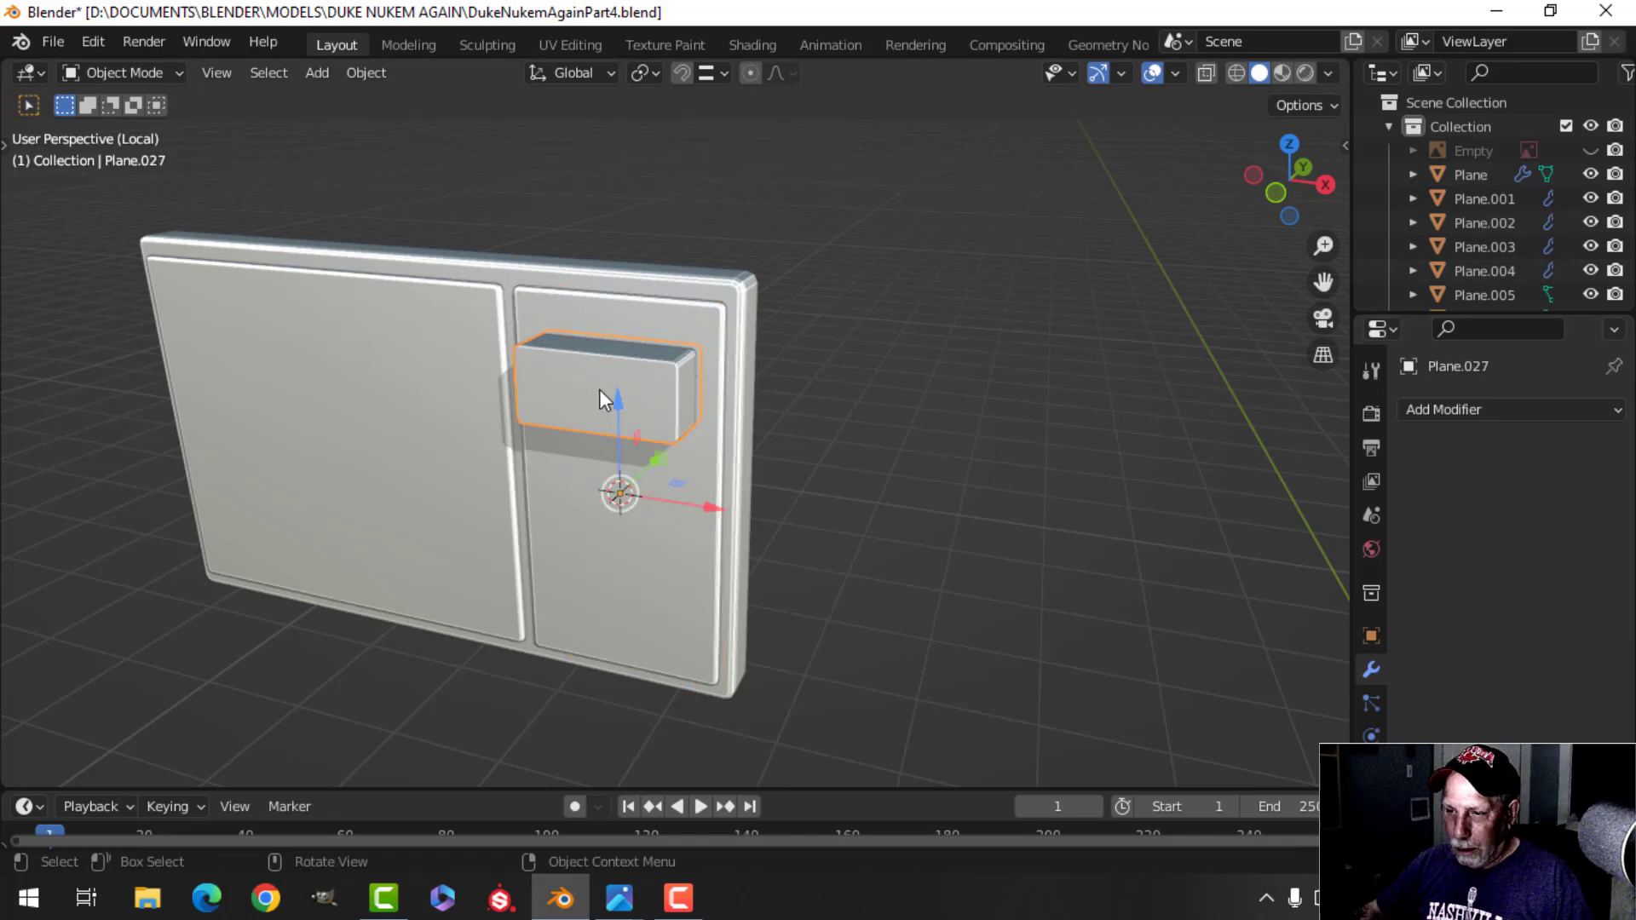
# Delete the box that was used to cut the opening in the right plate.
pyautogui.press('x')
pyautogui.click(601, 399)
pyautogui.moveTo(598, 400); pyautogui.dragTo(591, 478, button='middle')
pyautogui.scroll(4, 592, 478)
# Bevel the front edge loop of the rectangular opening in the right plate with two segments.
pyautogui.click(651, 341)
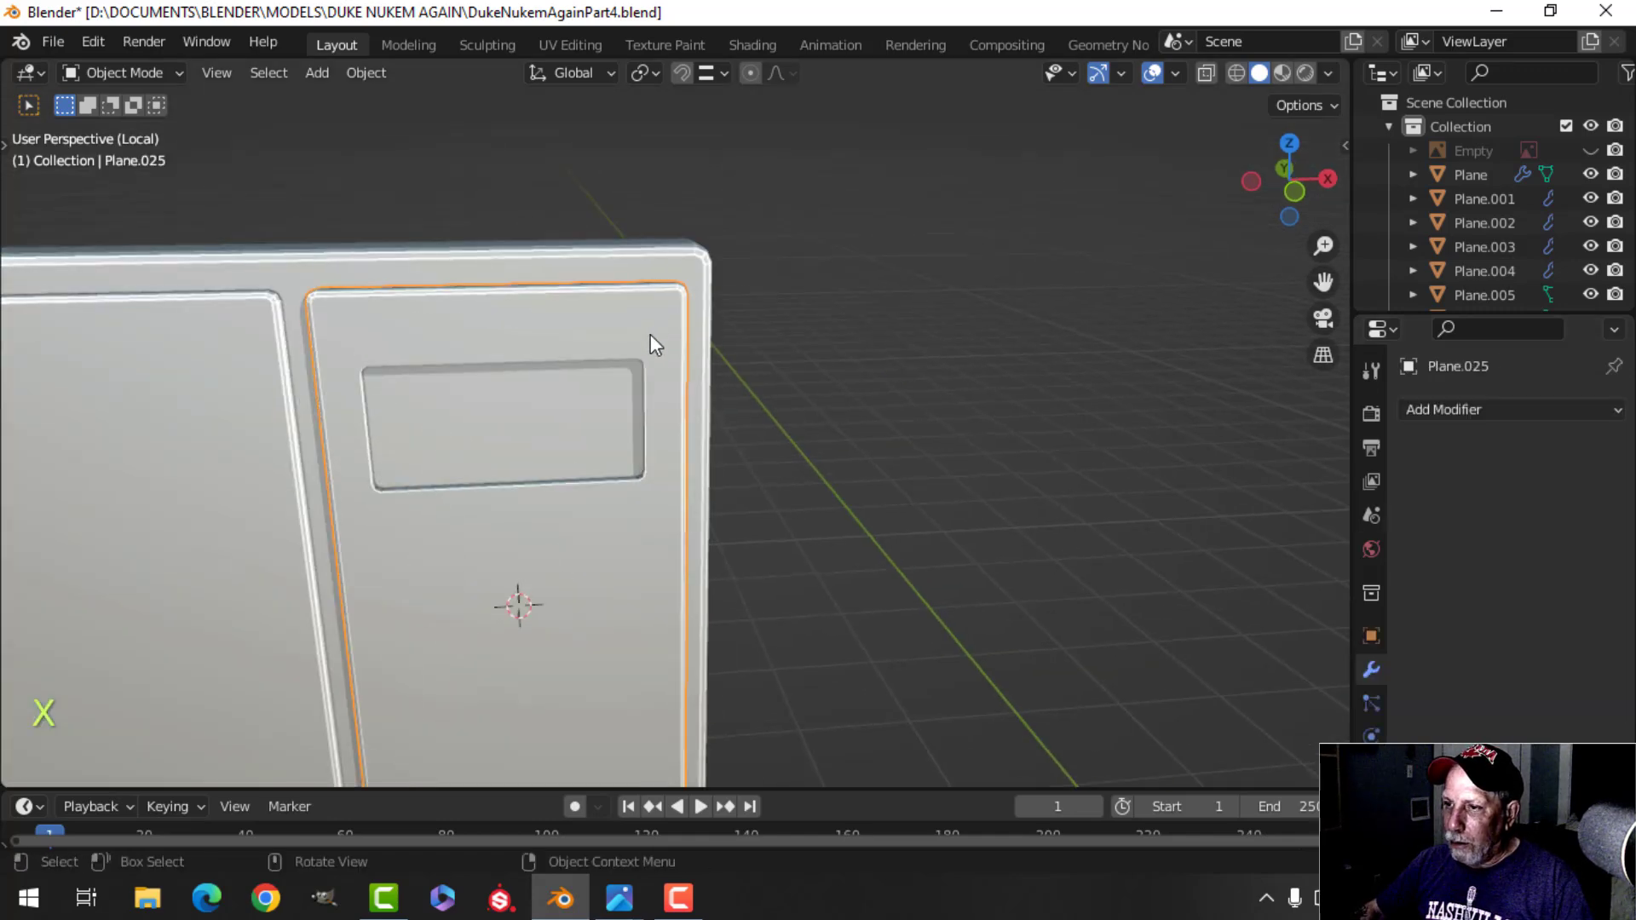
pyautogui.scroll(3, 653, 344)
pyautogui.press('Tab')
pyautogui.moveTo(653, 345); pyautogui.dragTo(763, 503, button='middle')
pyautogui.hotkey('alt', 'a')
pyautogui.press('2')
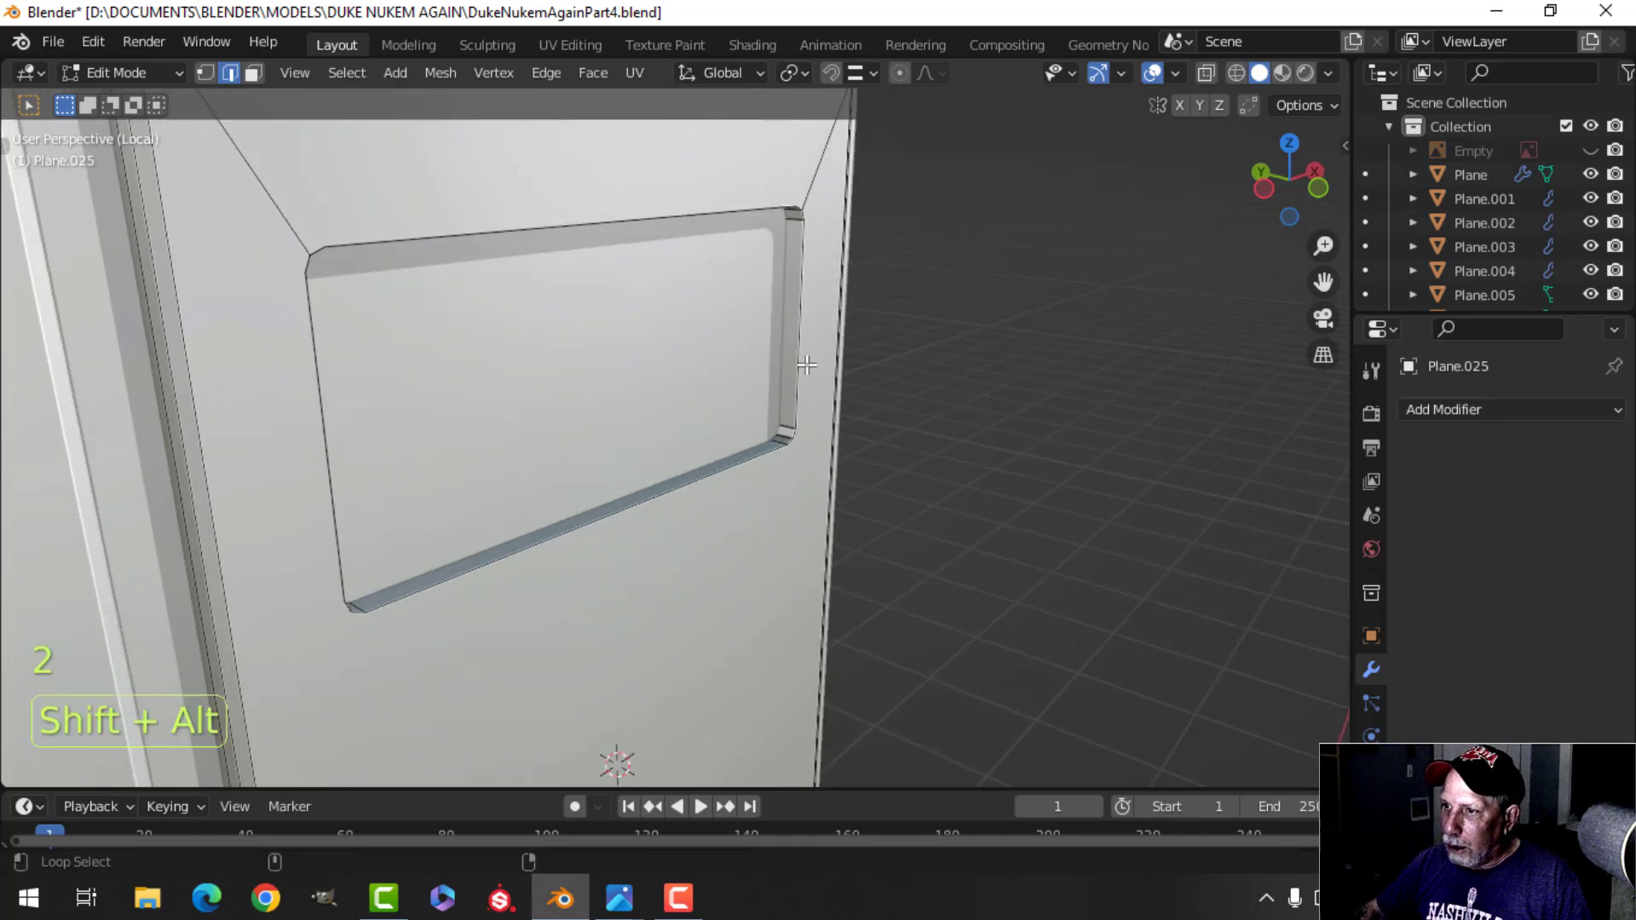
pyautogui.keyDown('alt'); pyautogui.keyDown('shift'); pyautogui.click(706, 203); pyautogui.keyUp('shift'); pyautogui.keyUp('alt')
pyautogui.moveTo(767, 273); pyautogui.dragTo(682, 311, button='middle')
pyautogui.keyDown('shift'); pyautogui.moveTo(707, 315); pyautogui.dragTo(770, 371, button='middle'); pyautogui.keyUp('shift')
pyautogui.hotkey('ctrl', 'b')
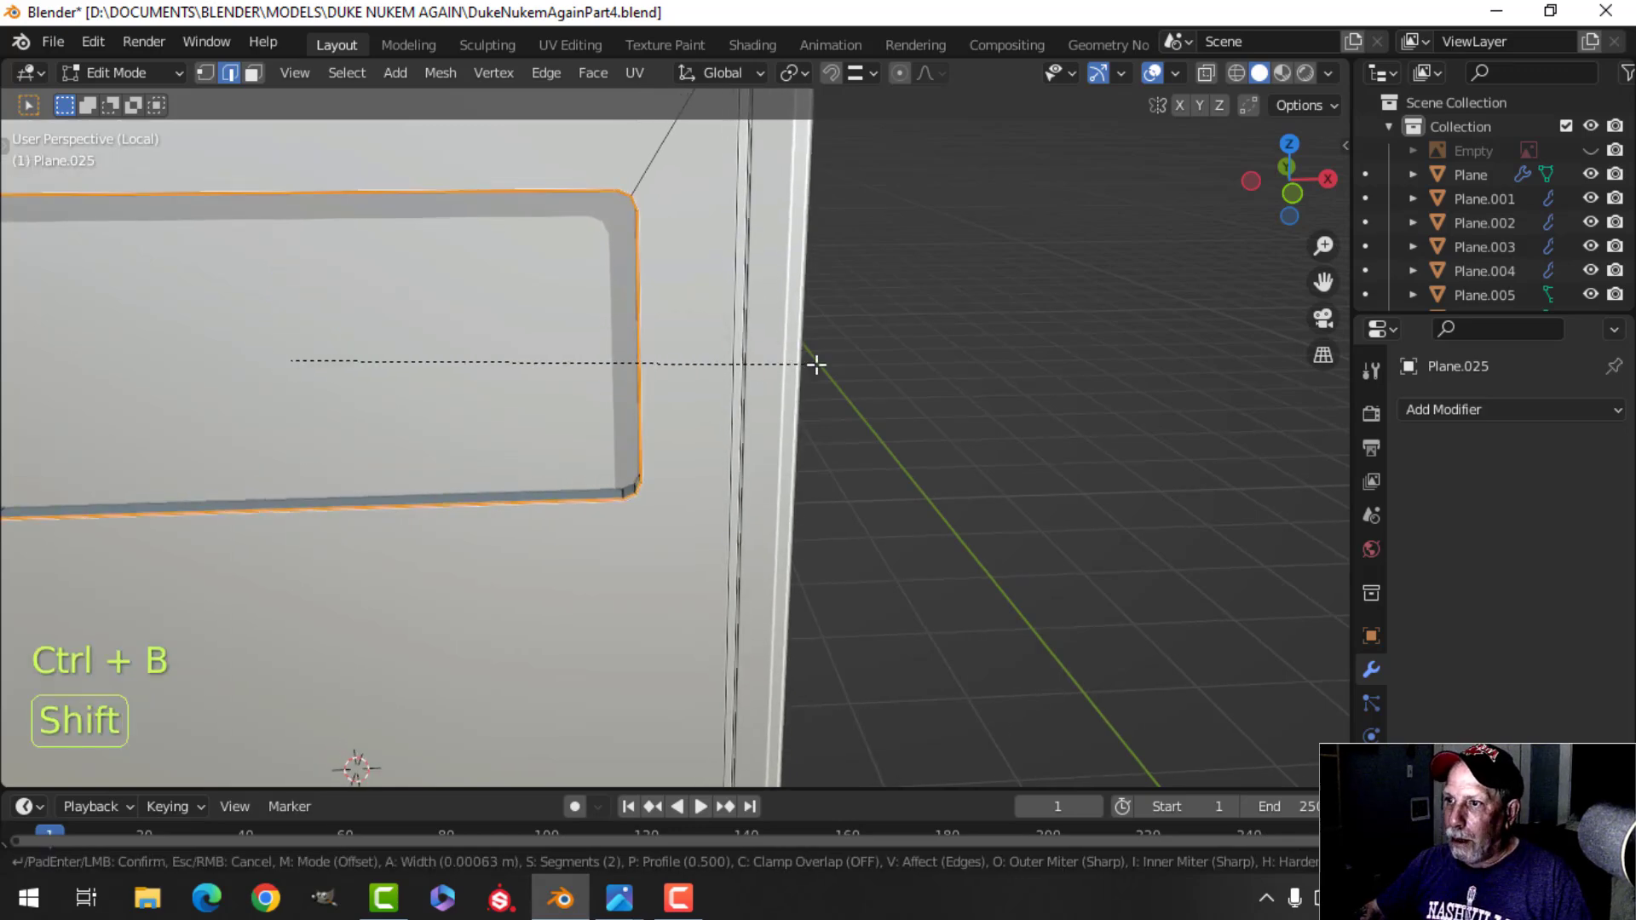
pyautogui.click(854, 359)
pyautogui.press('Tab')
pyautogui.scroll(-5, 734, 407)
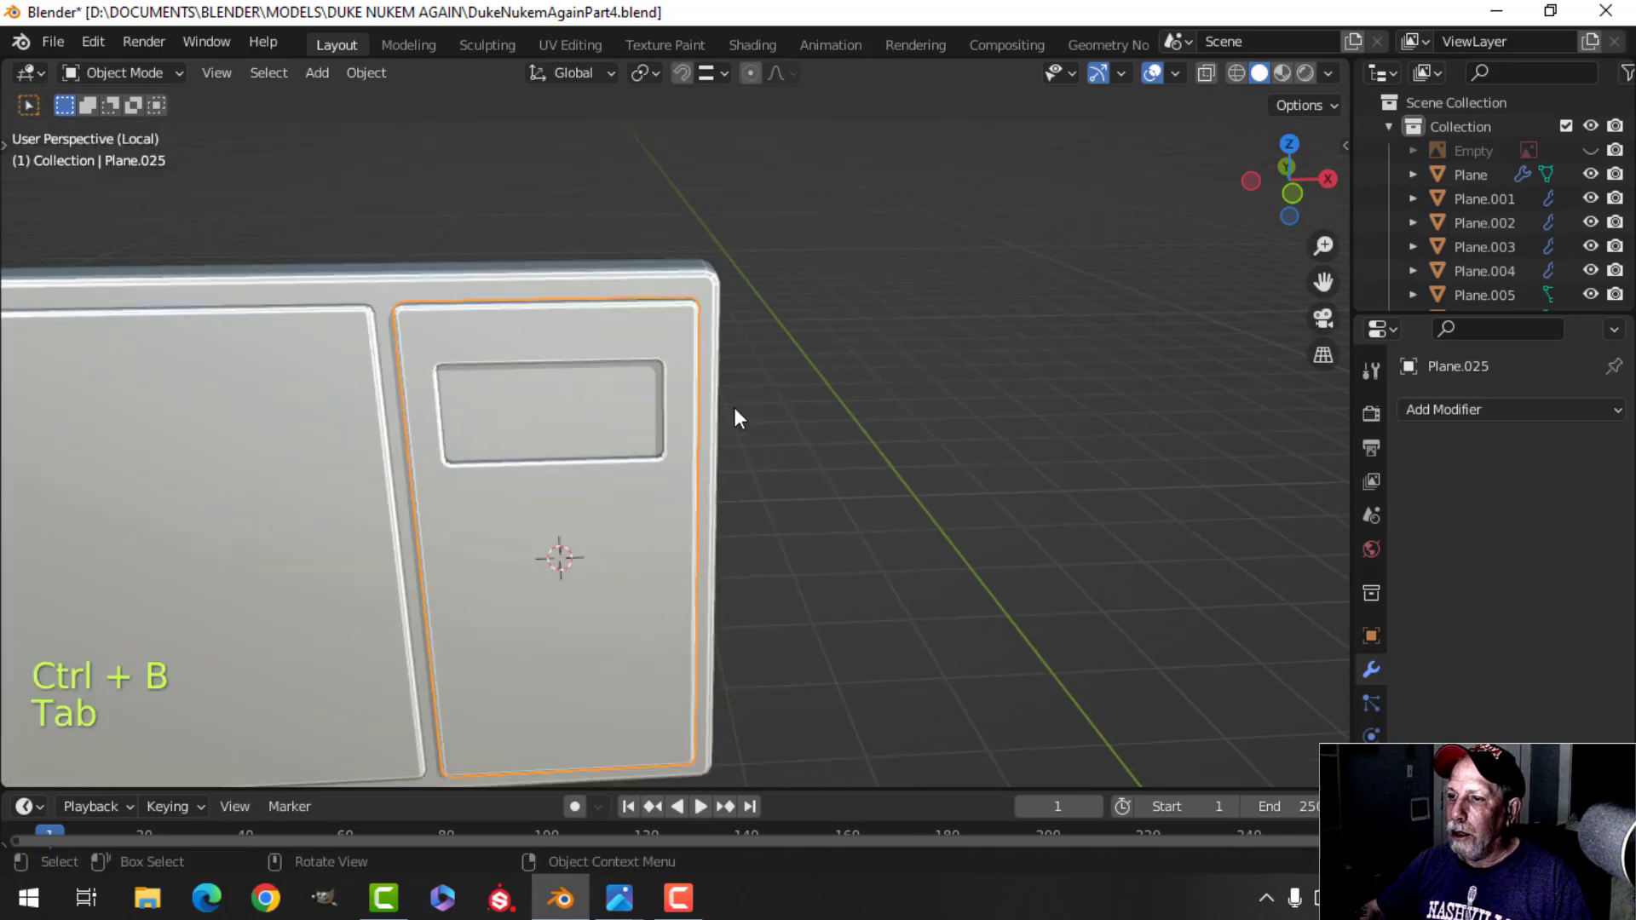
pyautogui.hotkey('alt', 'a')
# Snap the 3D cursor to the centre of the large left plate.
pyautogui.scroll(-3, 677, 418)
pyautogui.moveTo(753, 412); pyautogui.dragTo(762, 412, button='middle')
pyautogui.scroll(2, 634, 446)
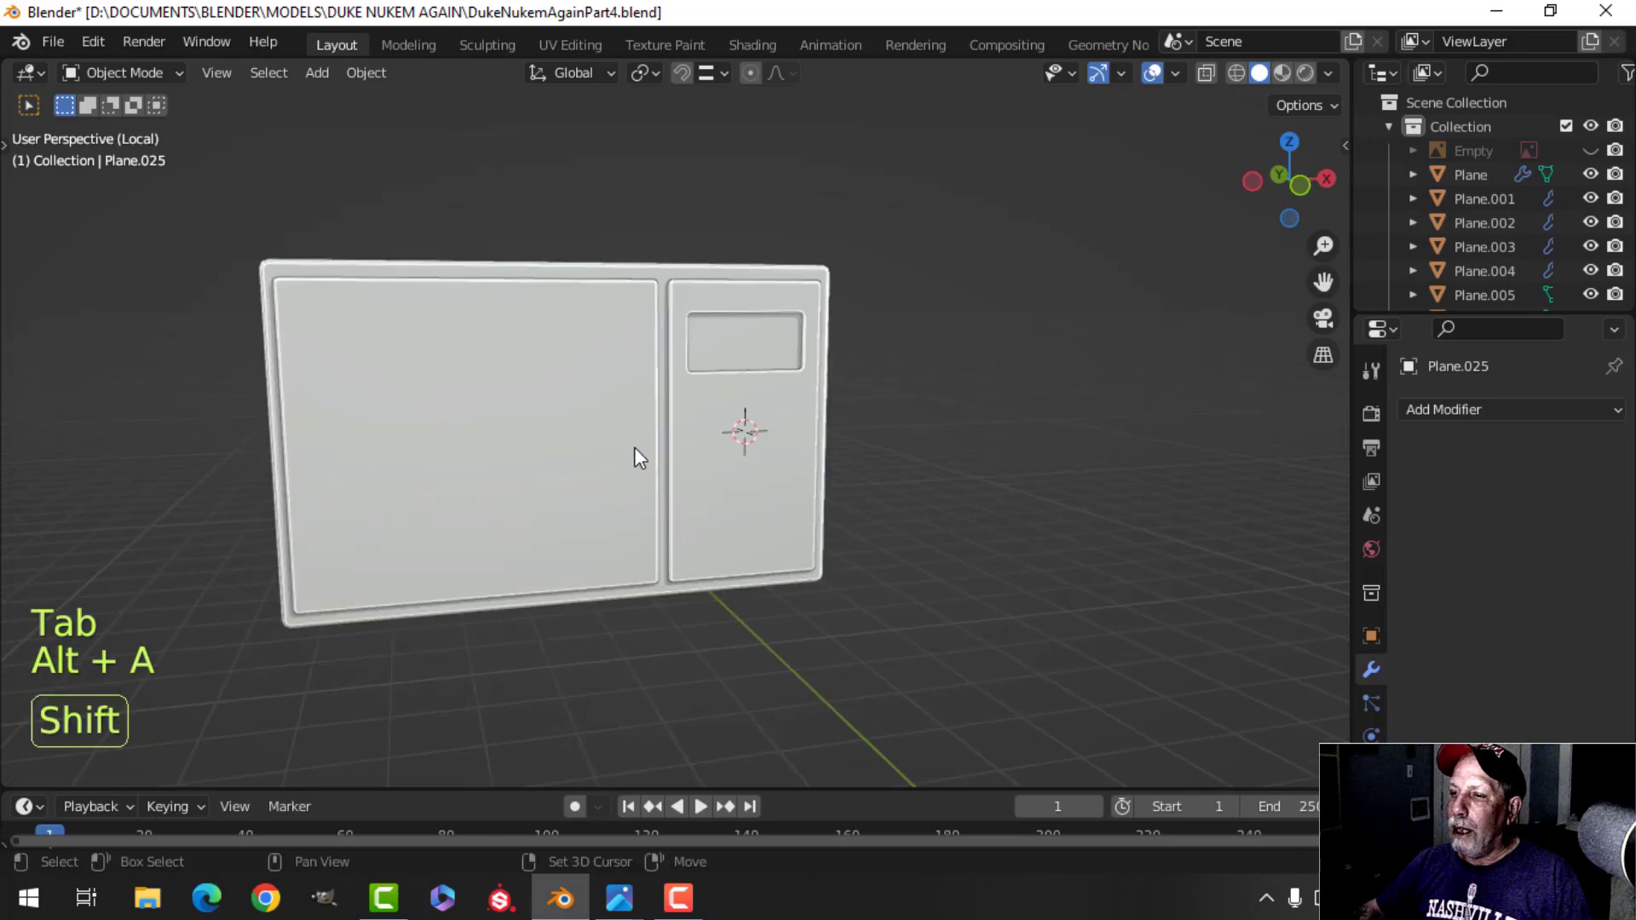
pyautogui.keyDown('shift'); pyautogui.moveTo(634, 447); pyautogui.dragTo(770, 442, button='middle'); pyautogui.keyUp('shift')
pyautogui.moveTo(771, 442); pyautogui.dragTo(587, 387, button='middle')
pyautogui.scroll(-3, 713, 426)
pyautogui.click(586, 387)
pyautogui.press('Tab')
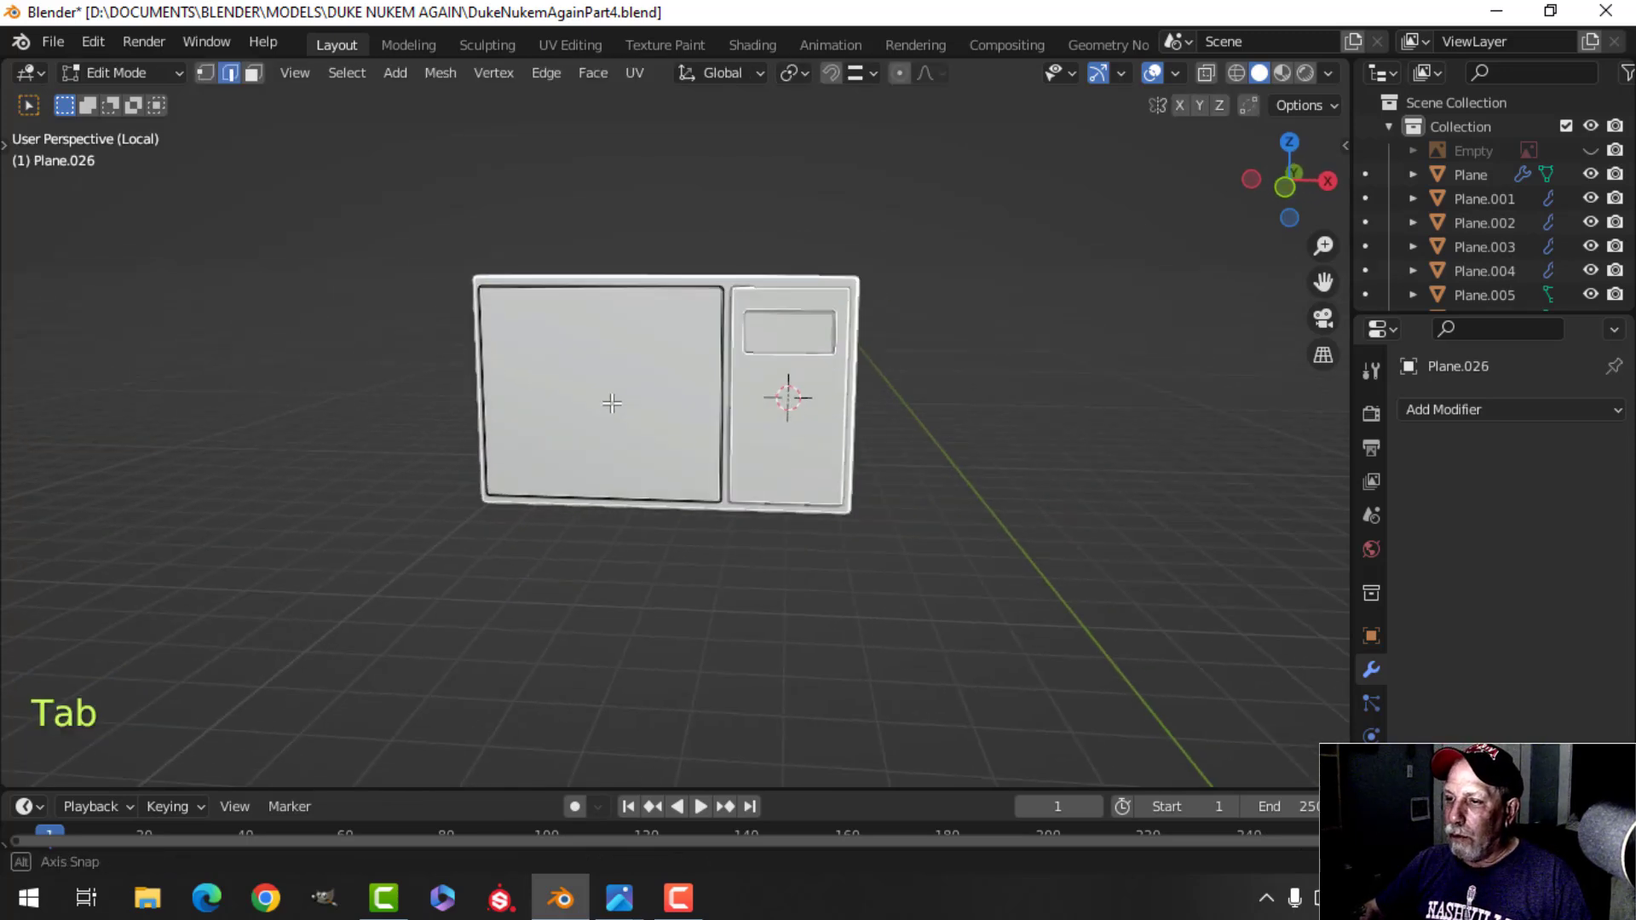
pyautogui.press('a')
pyautogui.hotkey('shift', 's')
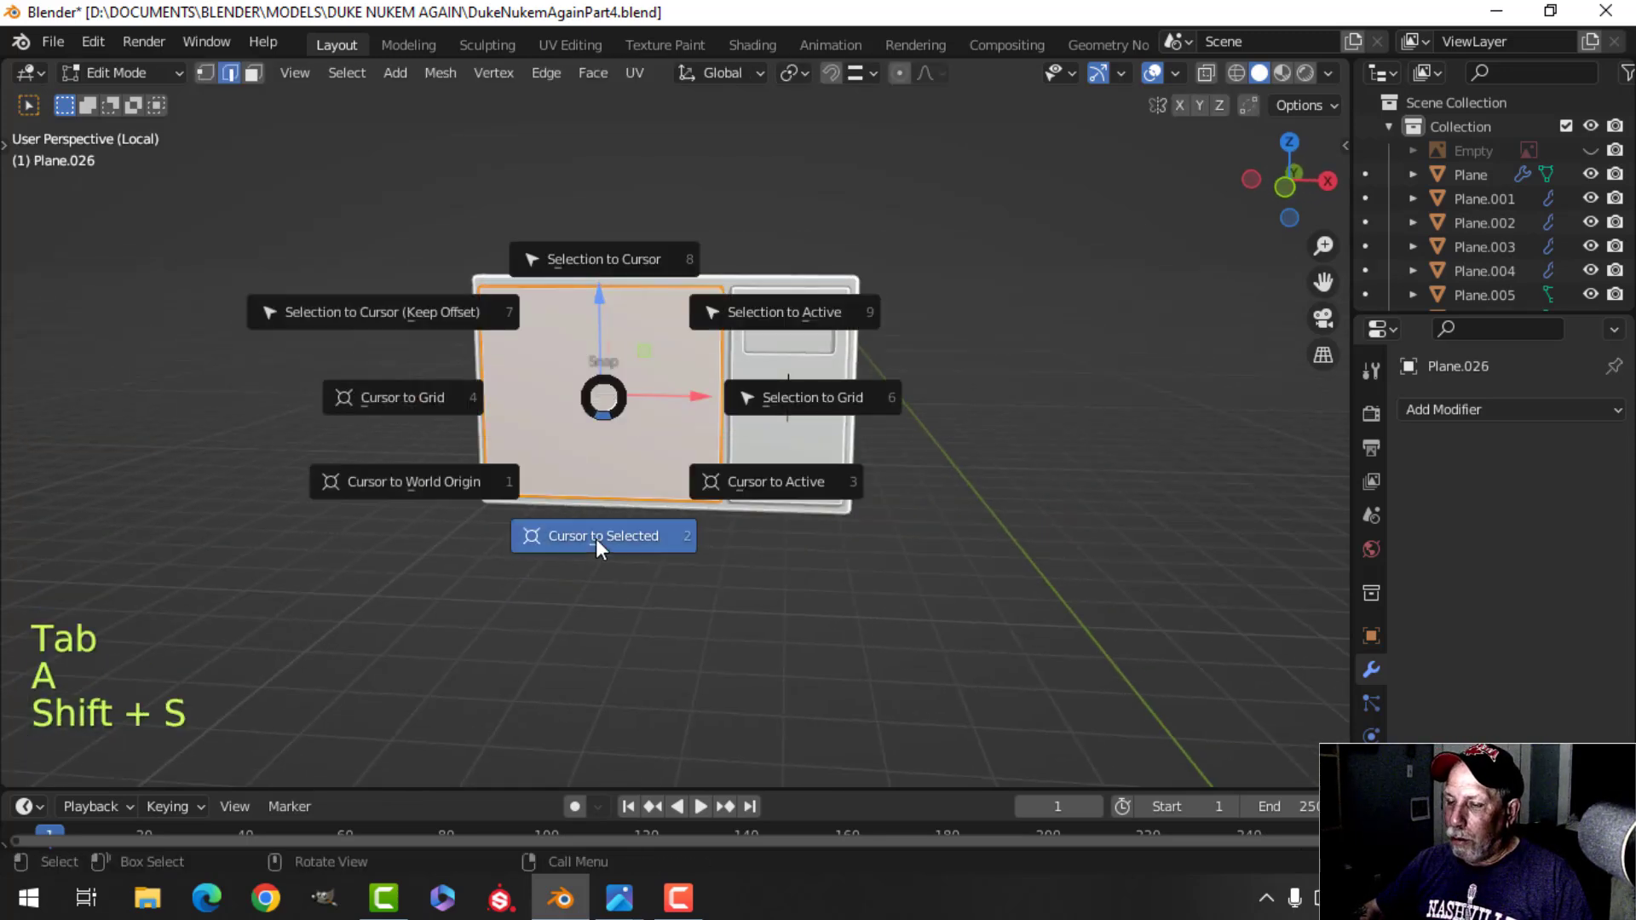
pyautogui.click(601, 537)
pyautogui.press('Tab')
pyautogui.hotkey('alt', 'a')
# Add a cylinder with 24 vertices at the 3D cursor, working in the front view.
pyautogui.press('KP_1')
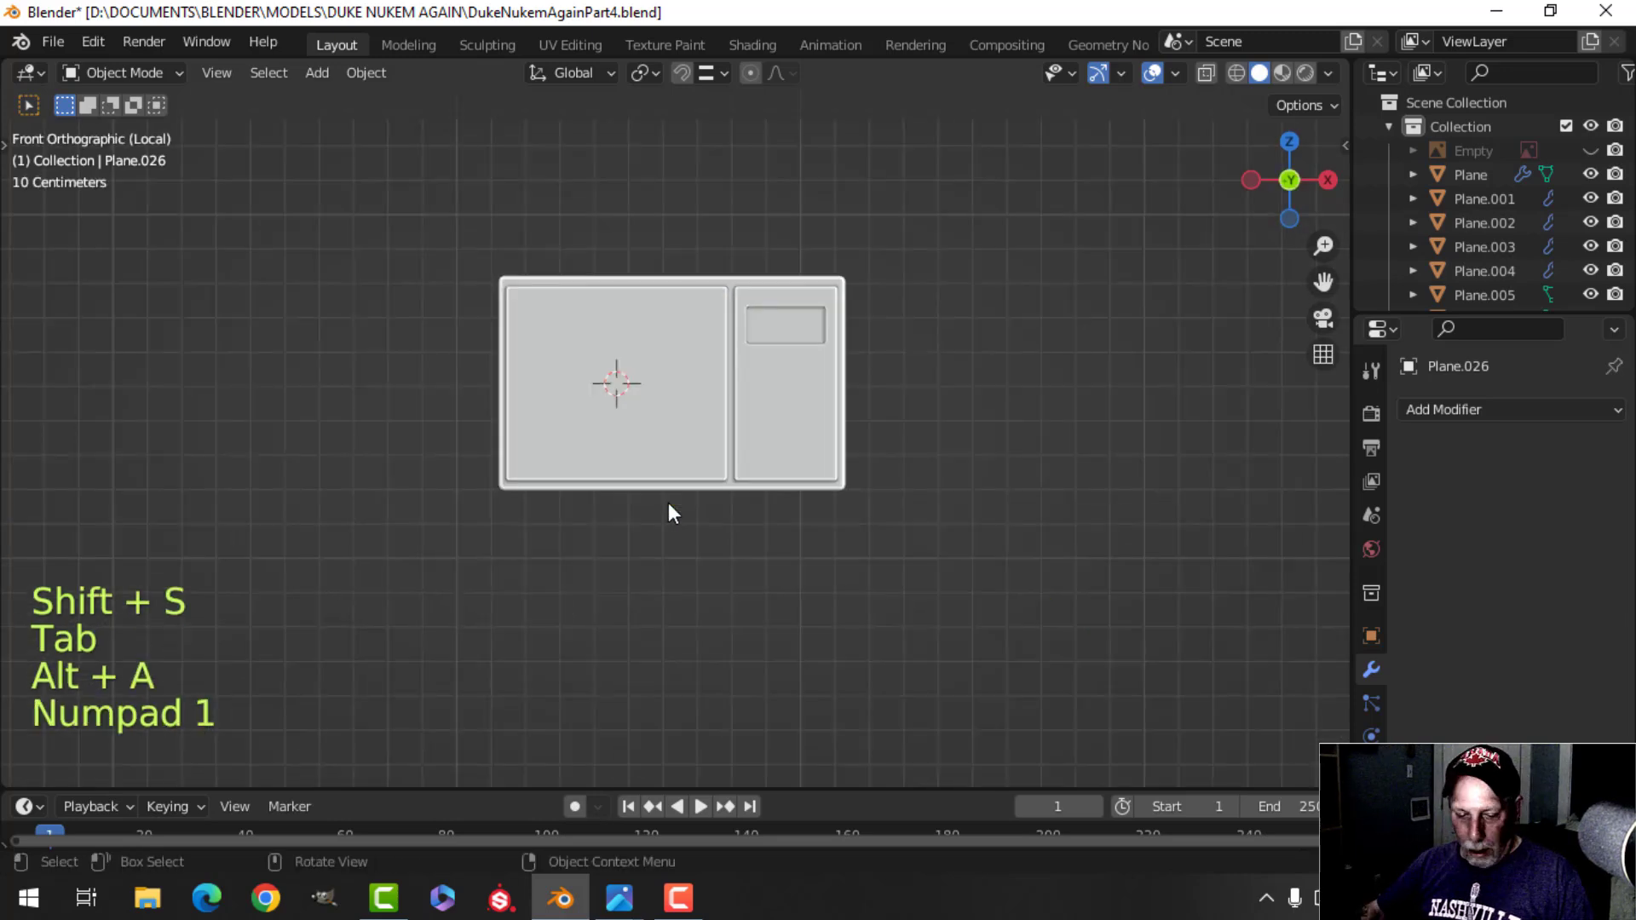
pyautogui.hotkey('shift', 'a')
pyautogui.moveTo(613, 362)
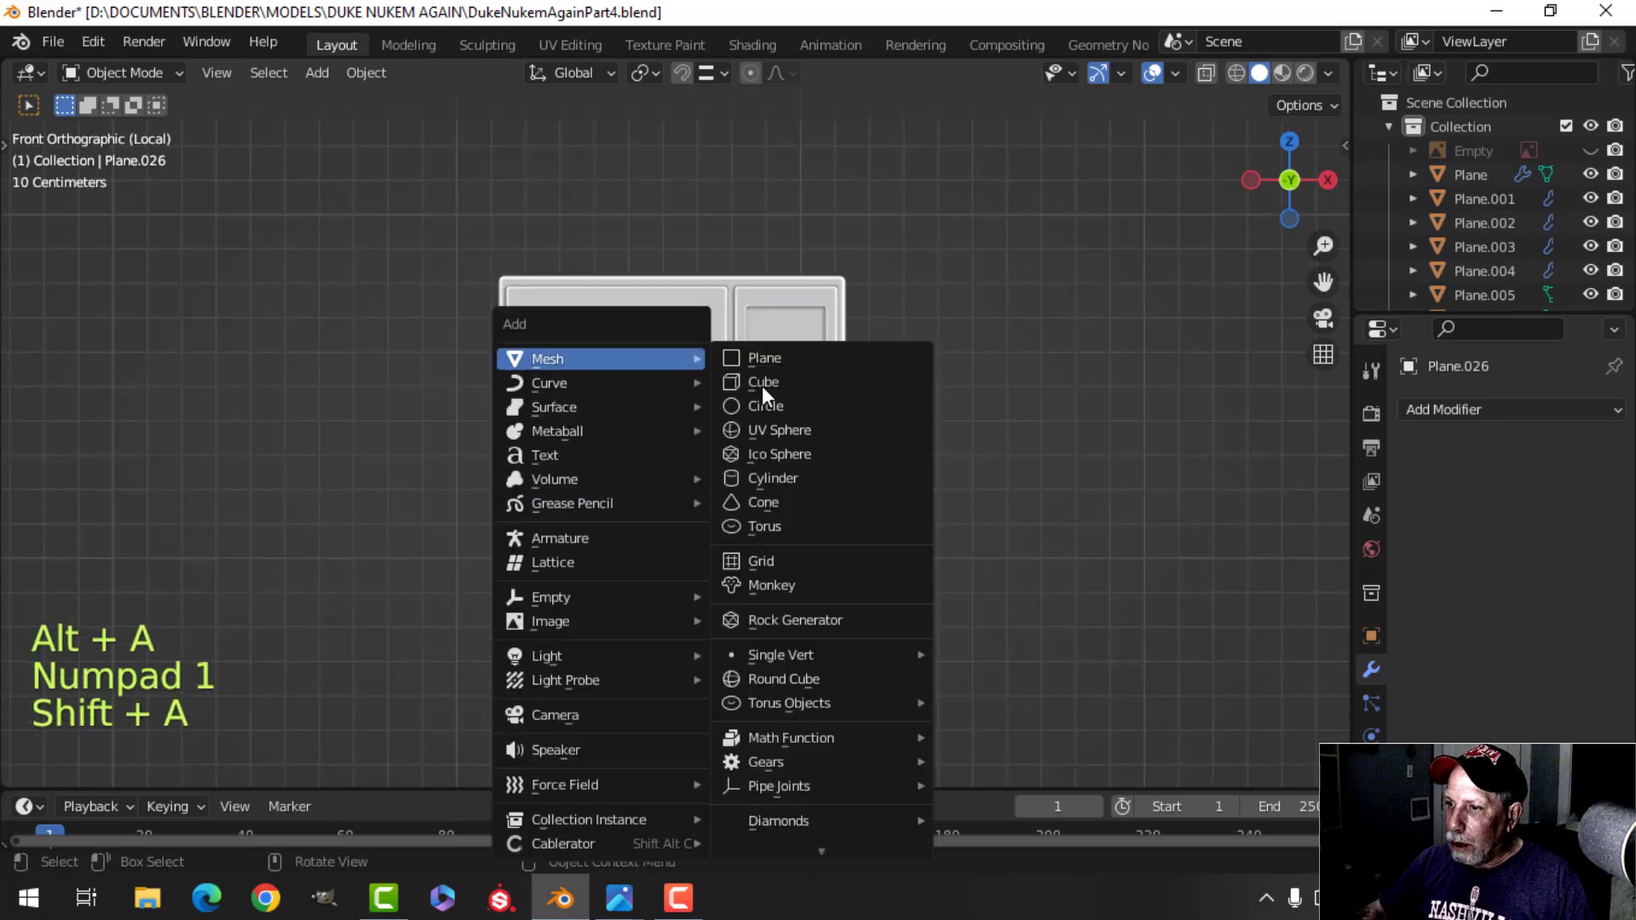
pyautogui.click(771, 478)
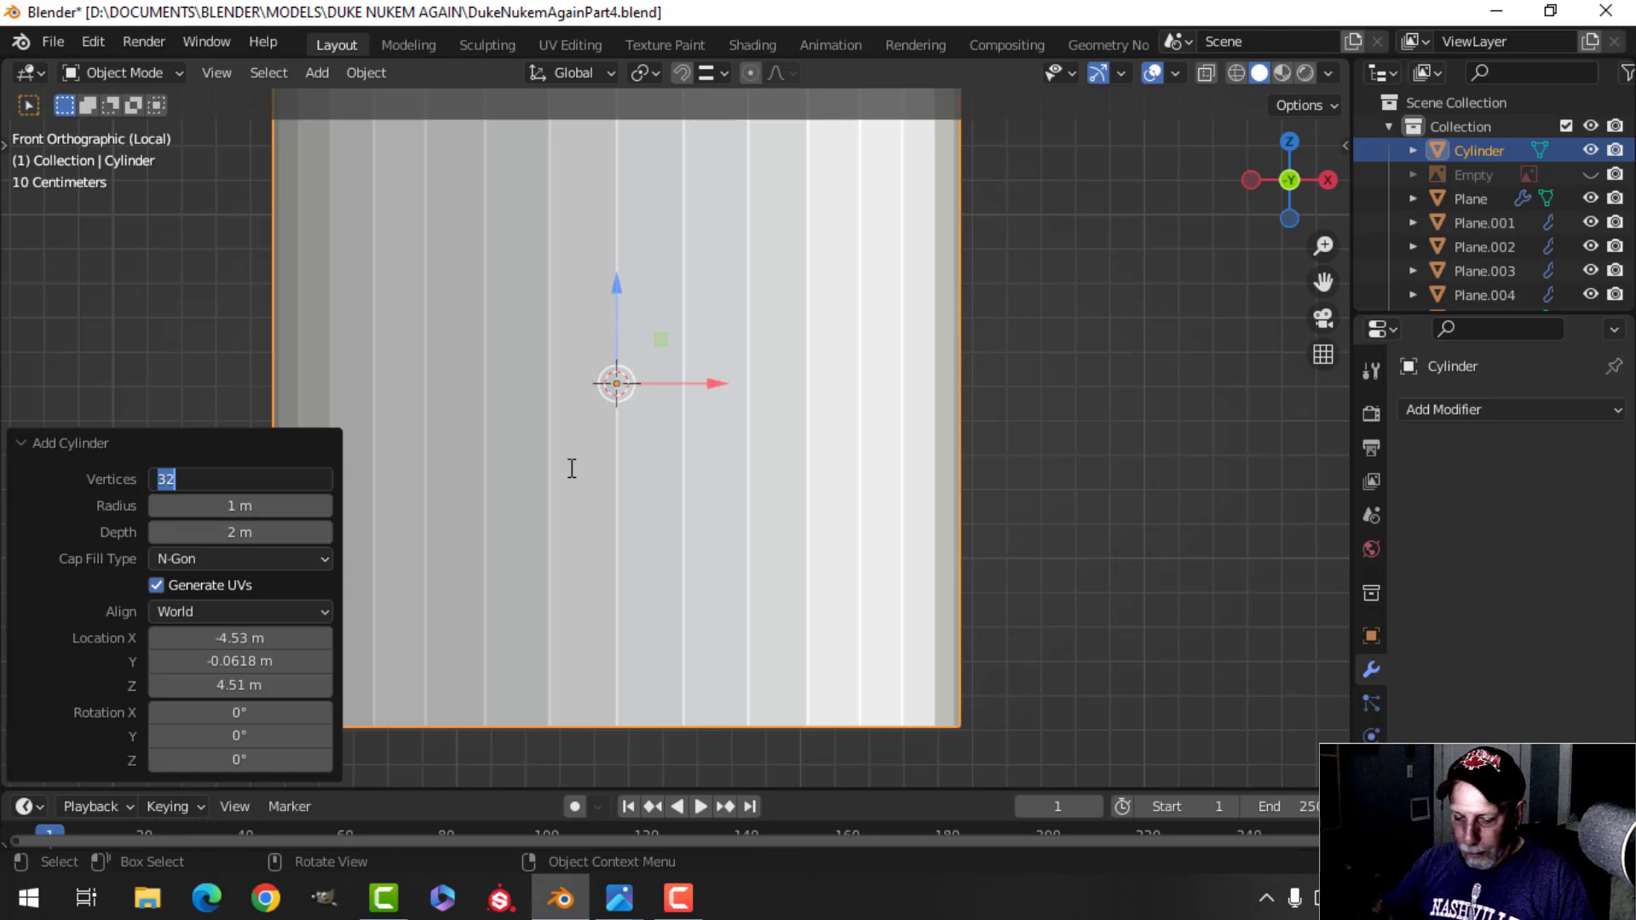
pyautogui.press('Return')
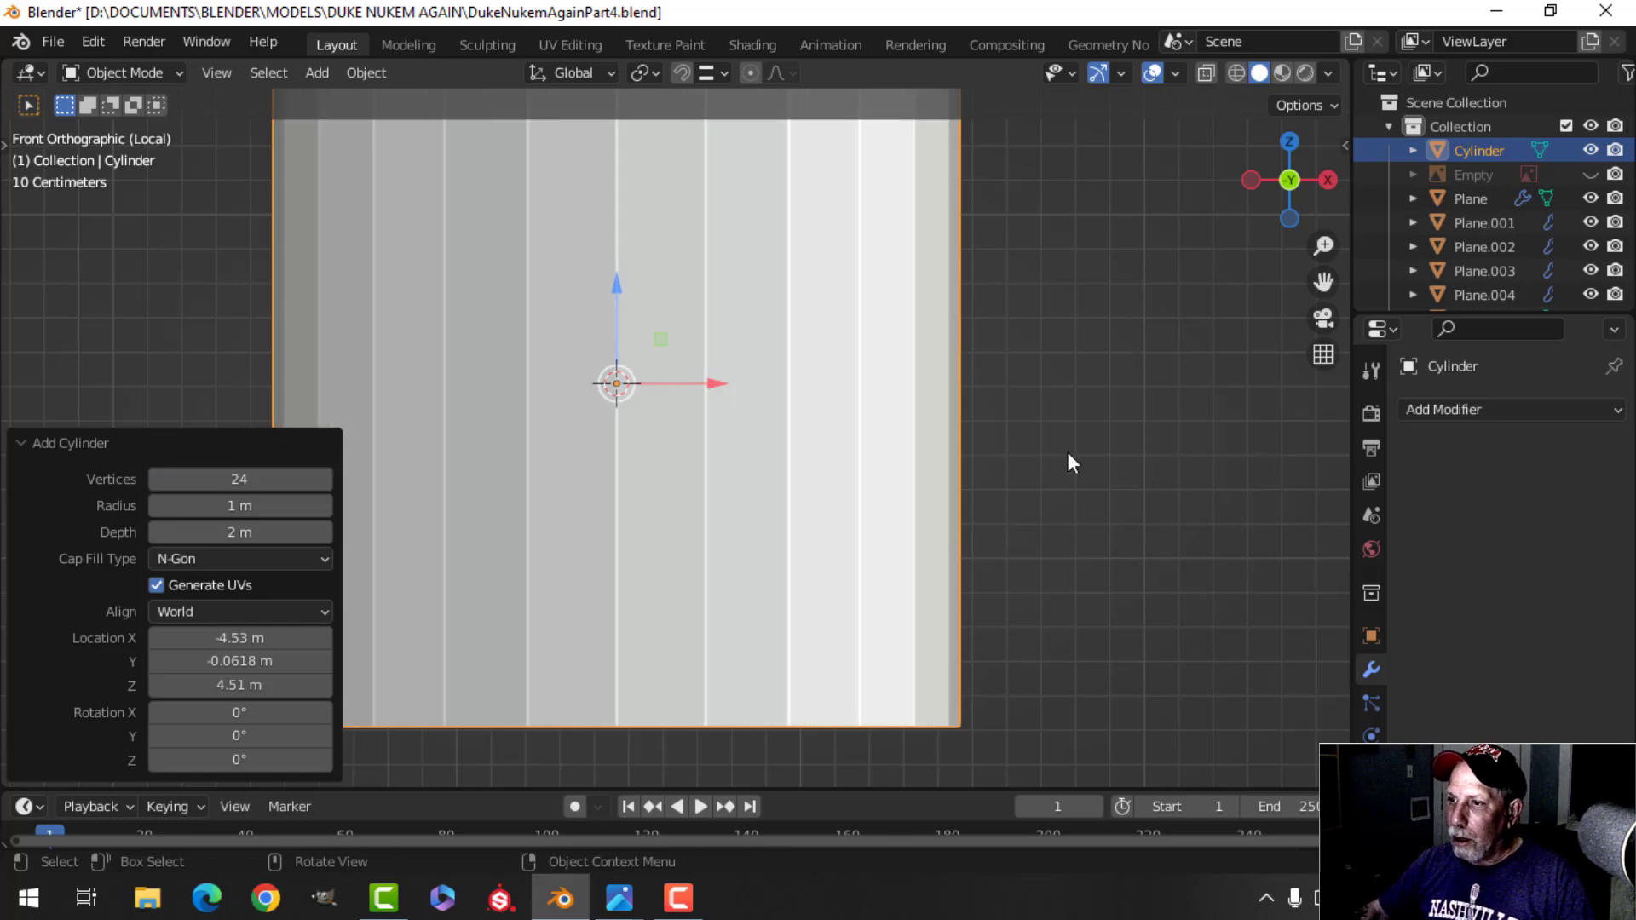
# Scale the cylinder's mesh down to about 0.192 and rotate it 90° around X so its cap faces forward.
pyautogui.press('Tab')
pyautogui.press('s')
pyautogui.click(692, 437)
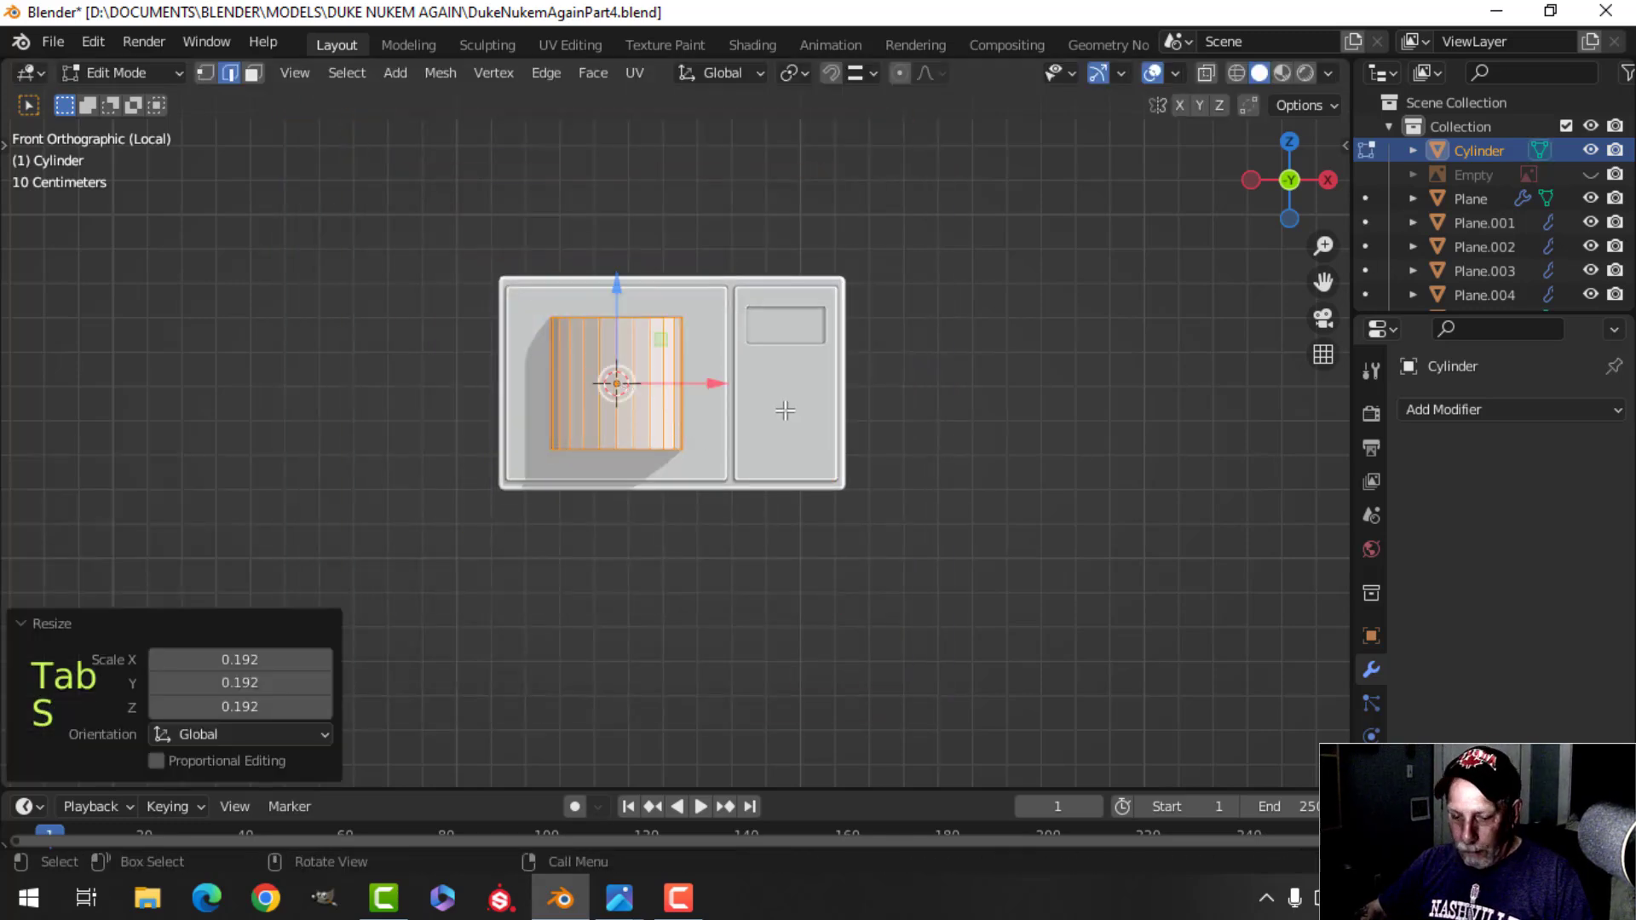
pyautogui.write('rx90')
pyautogui.click(785, 411)
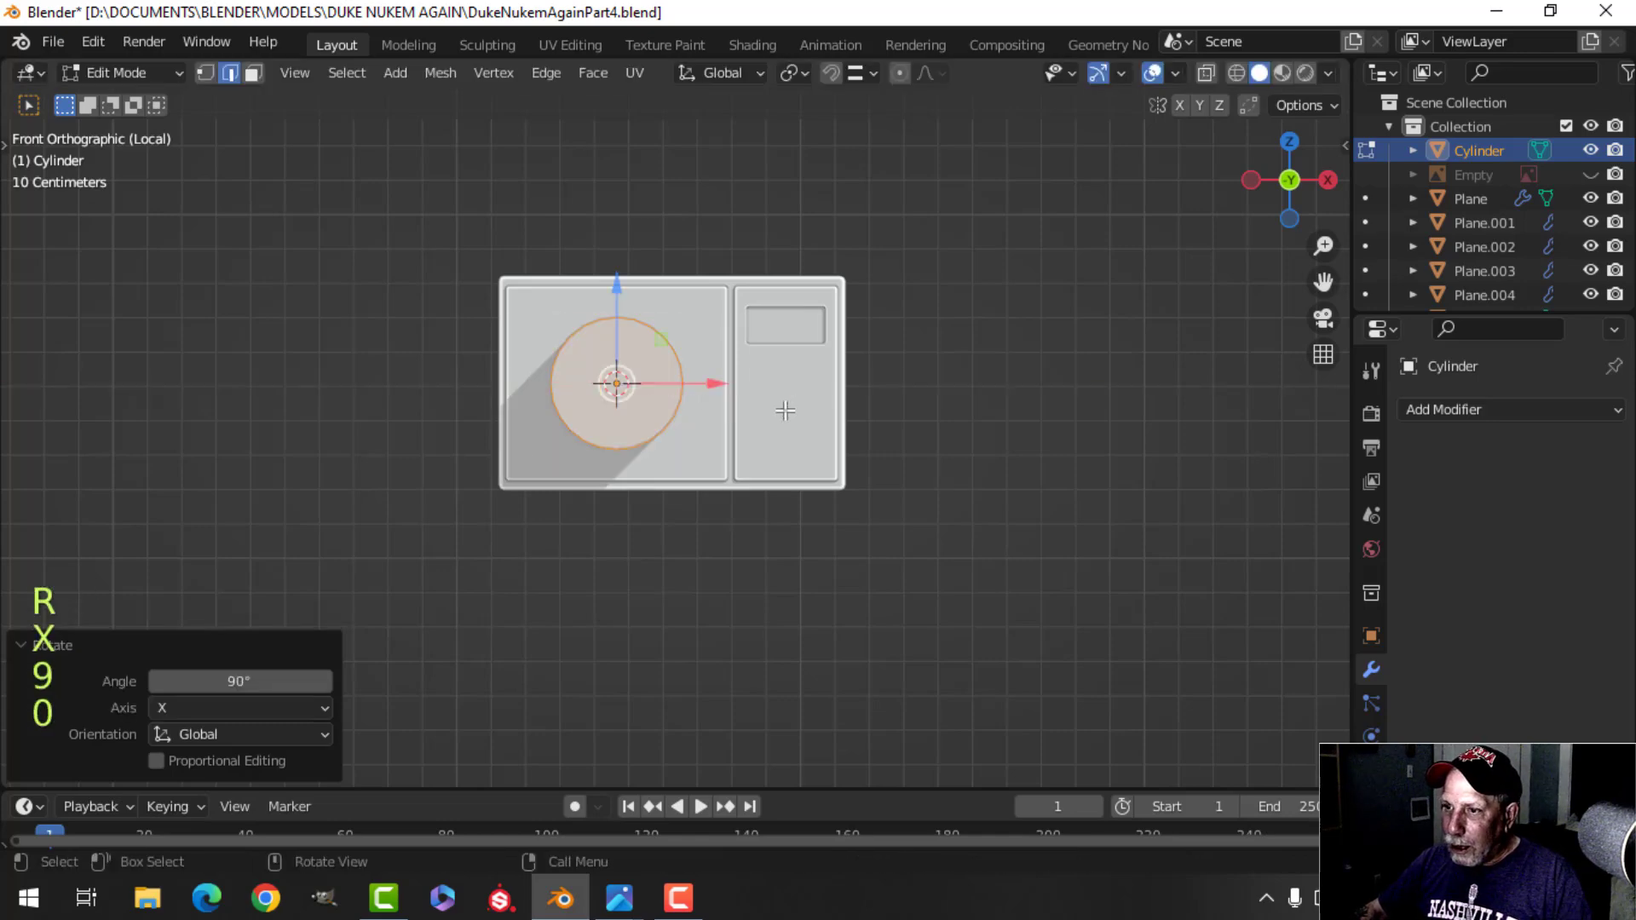
# Enlarge the cylinder by about 1.302 and move it along Y until it stands mostly in front of the left plate.
pyautogui.press('s')
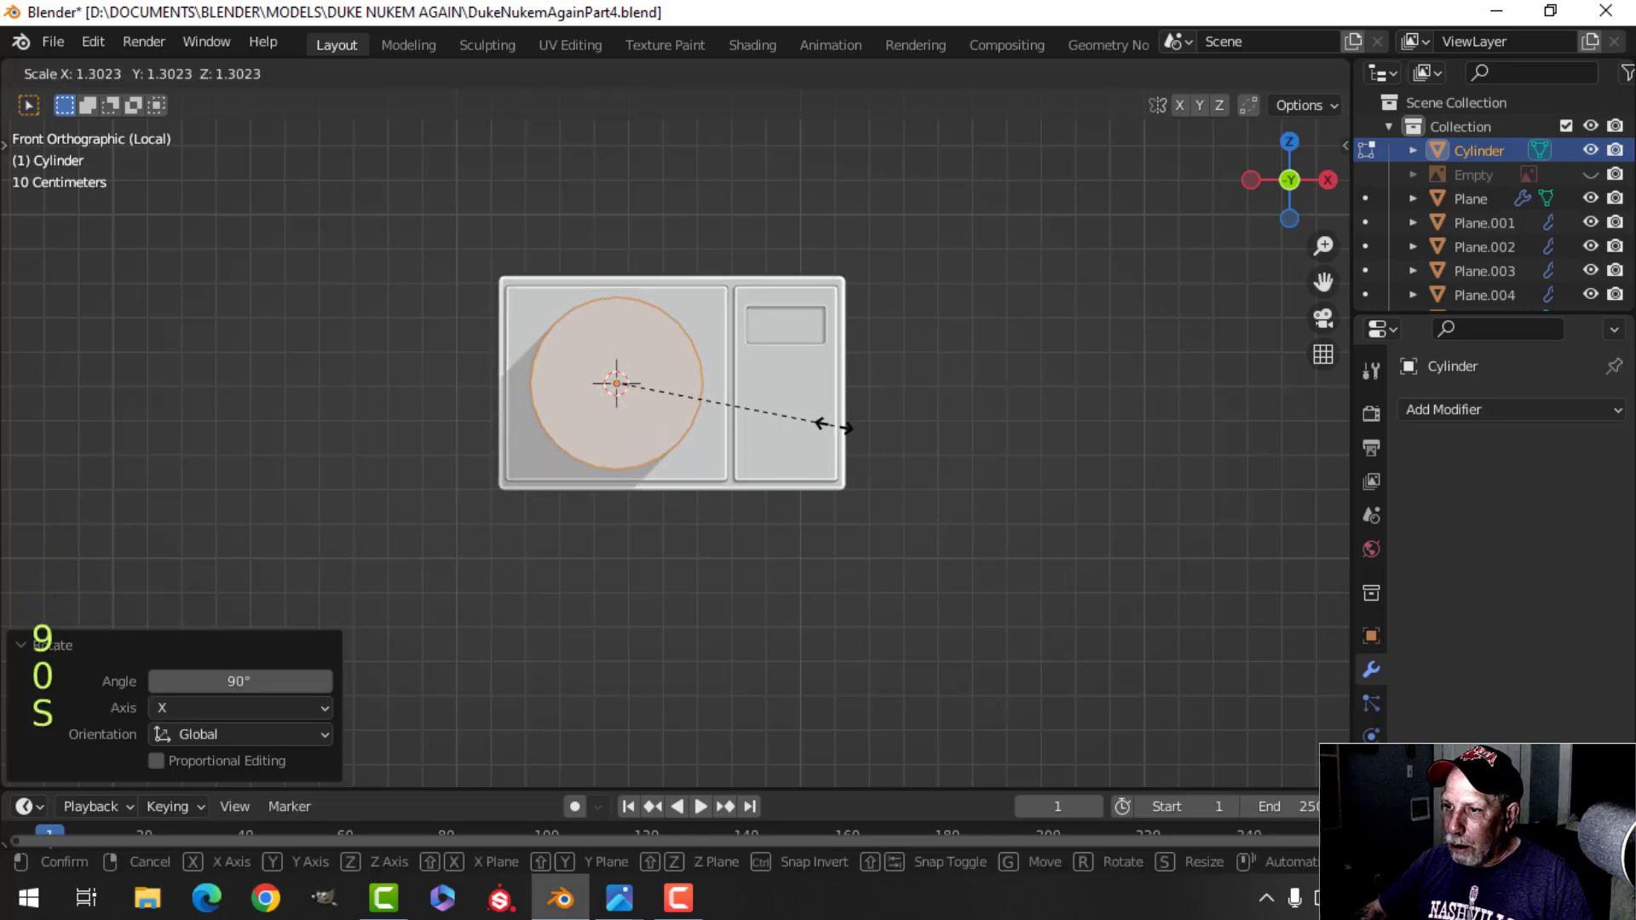
pyautogui.click(833, 426)
pyautogui.moveTo(834, 426); pyautogui.dragTo(842, 526, button='middle')
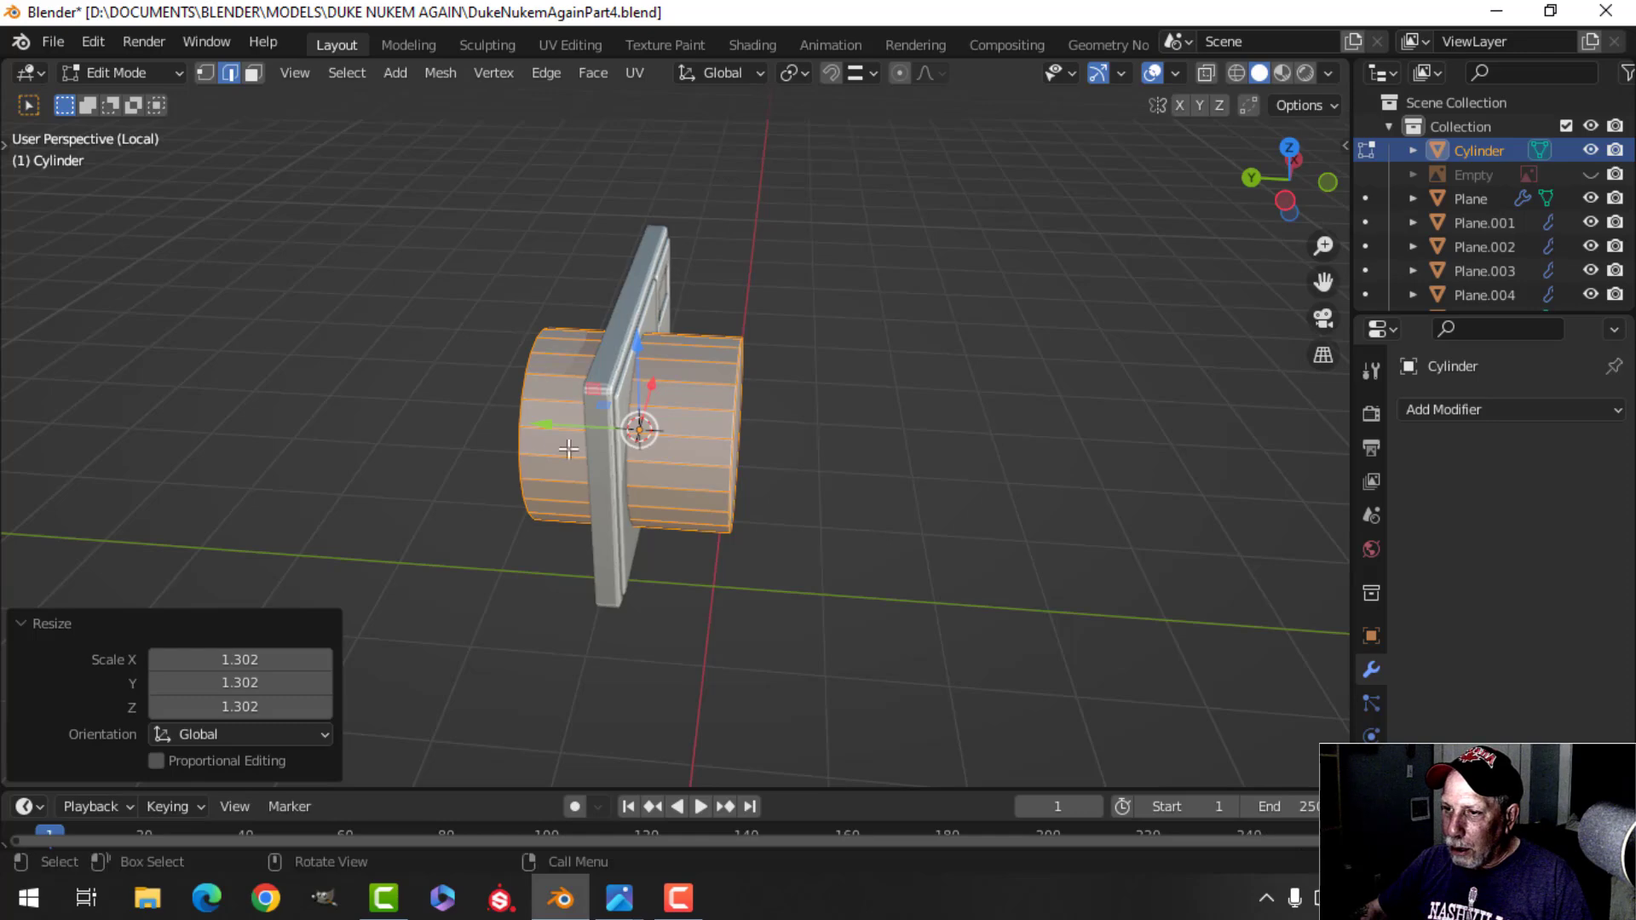
pyautogui.press('g')
pyautogui.press('y')
pyautogui.moveTo(648, 456); pyautogui.dragTo(649, 457)
pyautogui.moveTo(652, 458)
pyautogui.mouseDown(button='middle')
pyautogui.moveTo(588, 468)
pyautogui.moveTo(652, 469)
pyautogui.mouseUp(button='middle')
pyautogui.scroll(3, 597, 465)
pyautogui.press('Tab')
pyautogui.hotkey('alt', 'a')
# Cut the cylinder out of the left plate with an applied Boolean Difference modifier, and hide the cylinder.
pyautogui.moveTo(754, 328); pyautogui.dragTo(717, 316, button='middle')
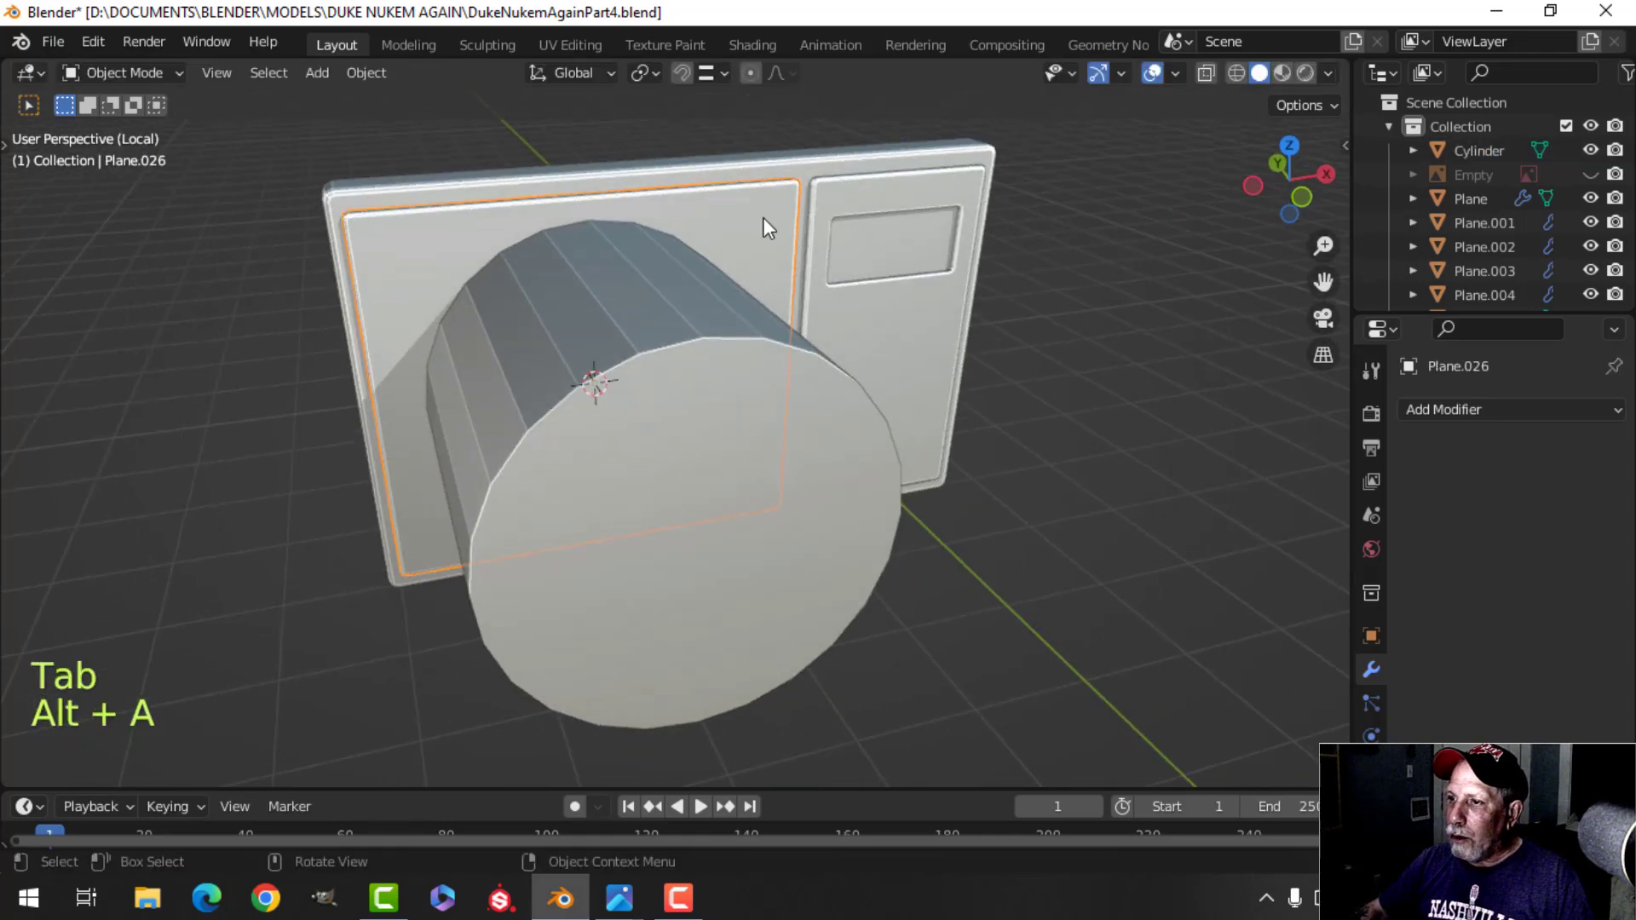
pyautogui.click(1430, 409)
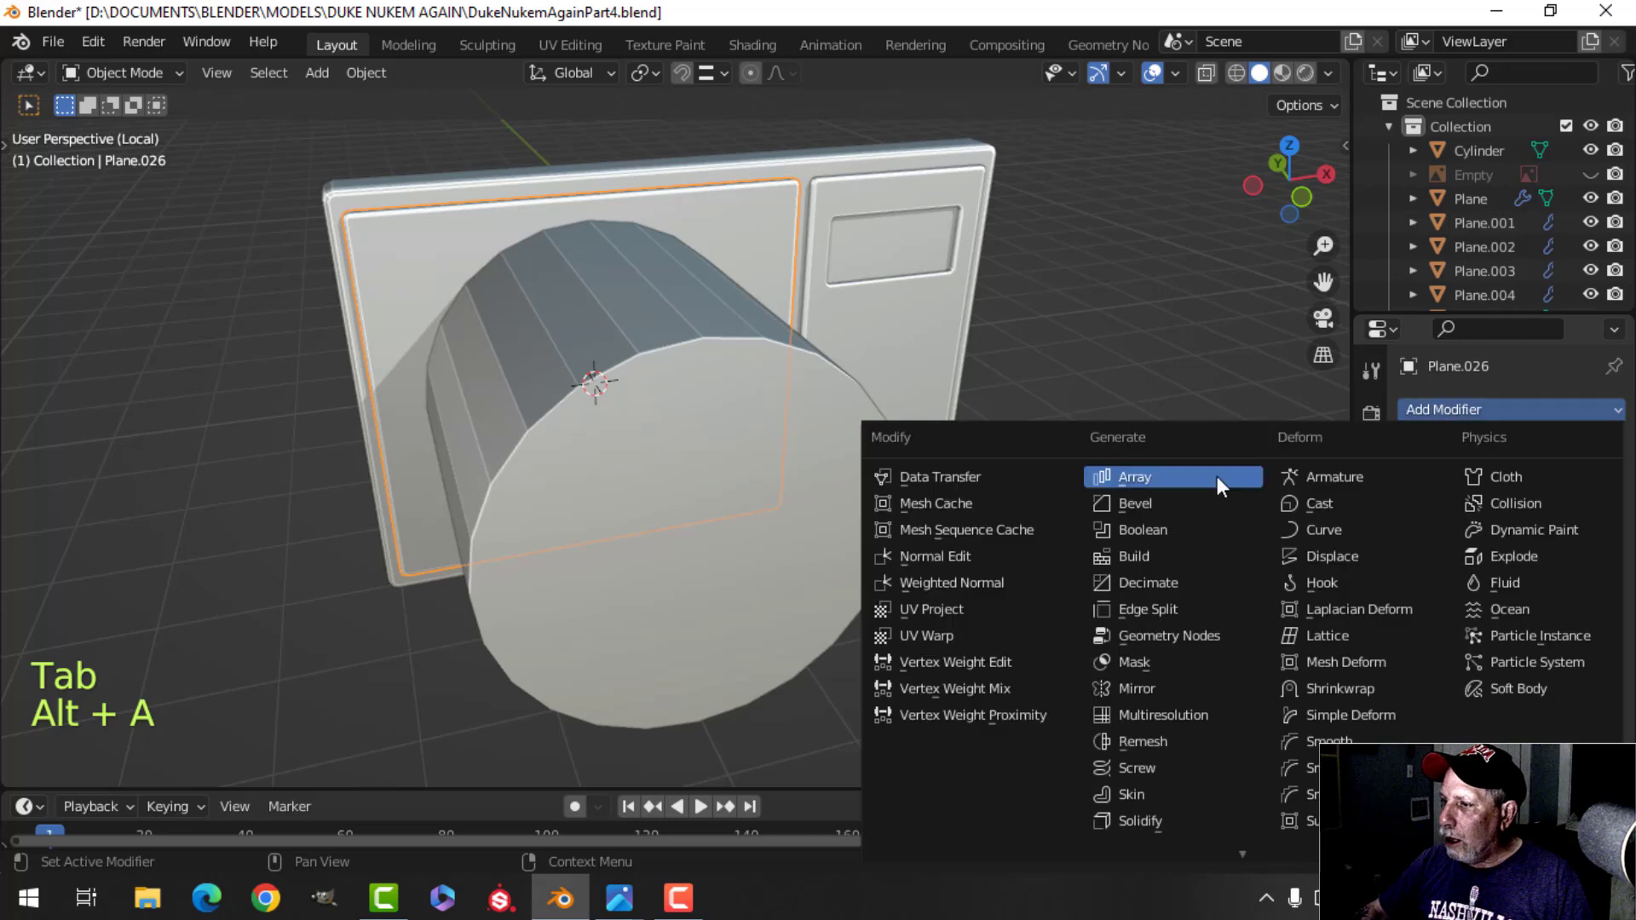
pyautogui.click(1158, 530)
pyautogui.click(1579, 546)
pyautogui.click(765, 442)
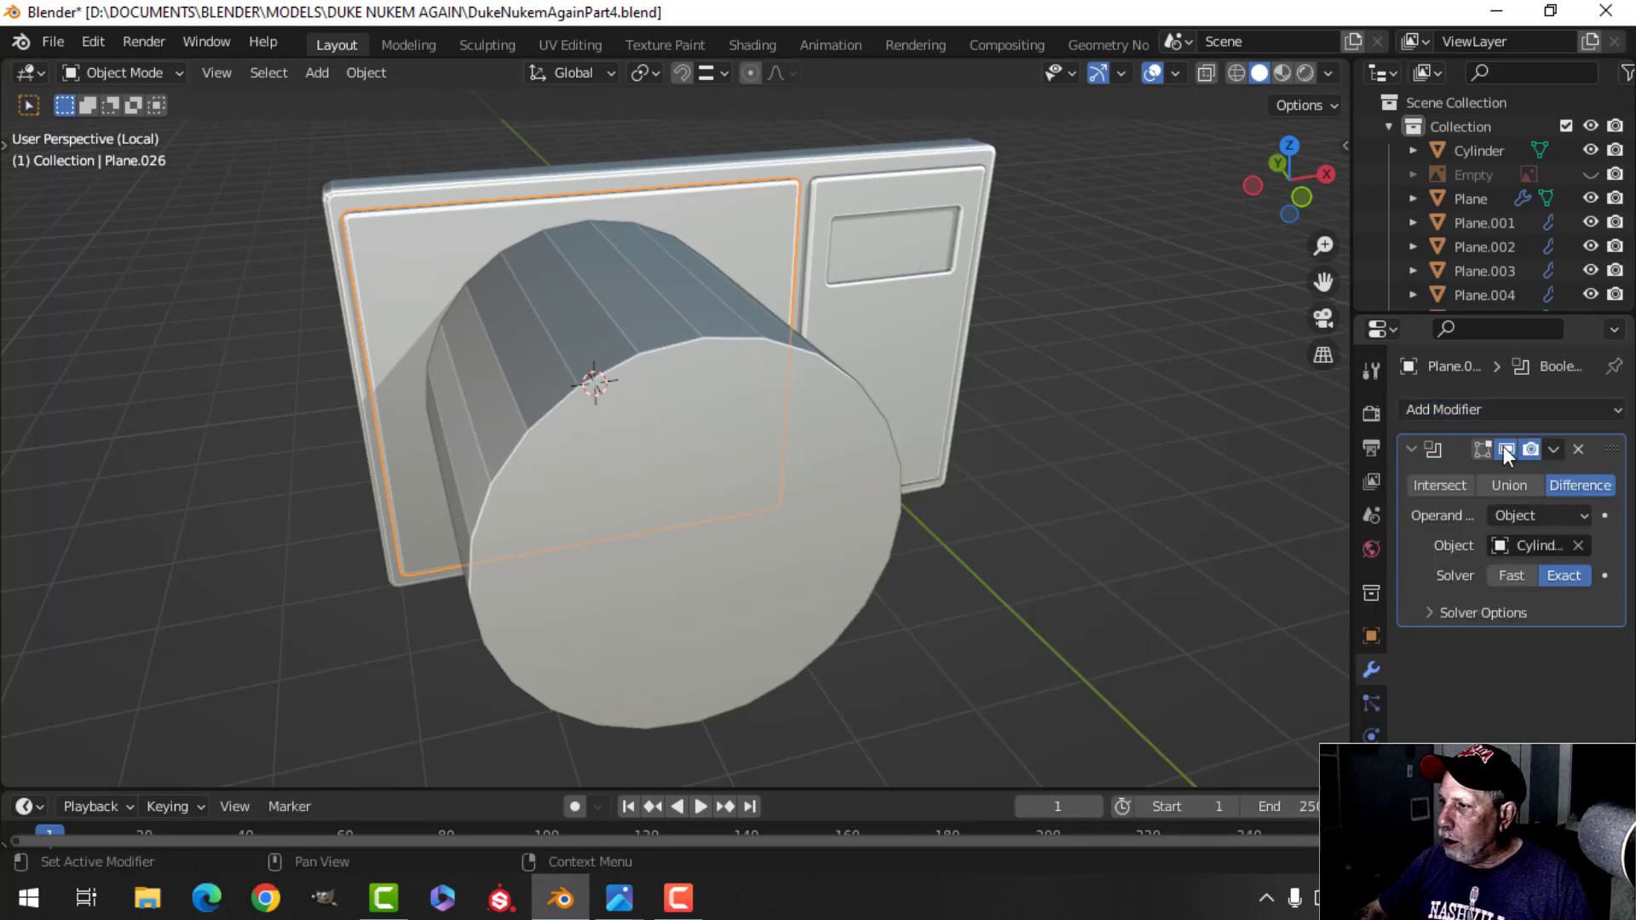
pyautogui.click(1556, 447)
pyautogui.click(1496, 472)
pyautogui.click(748, 443)
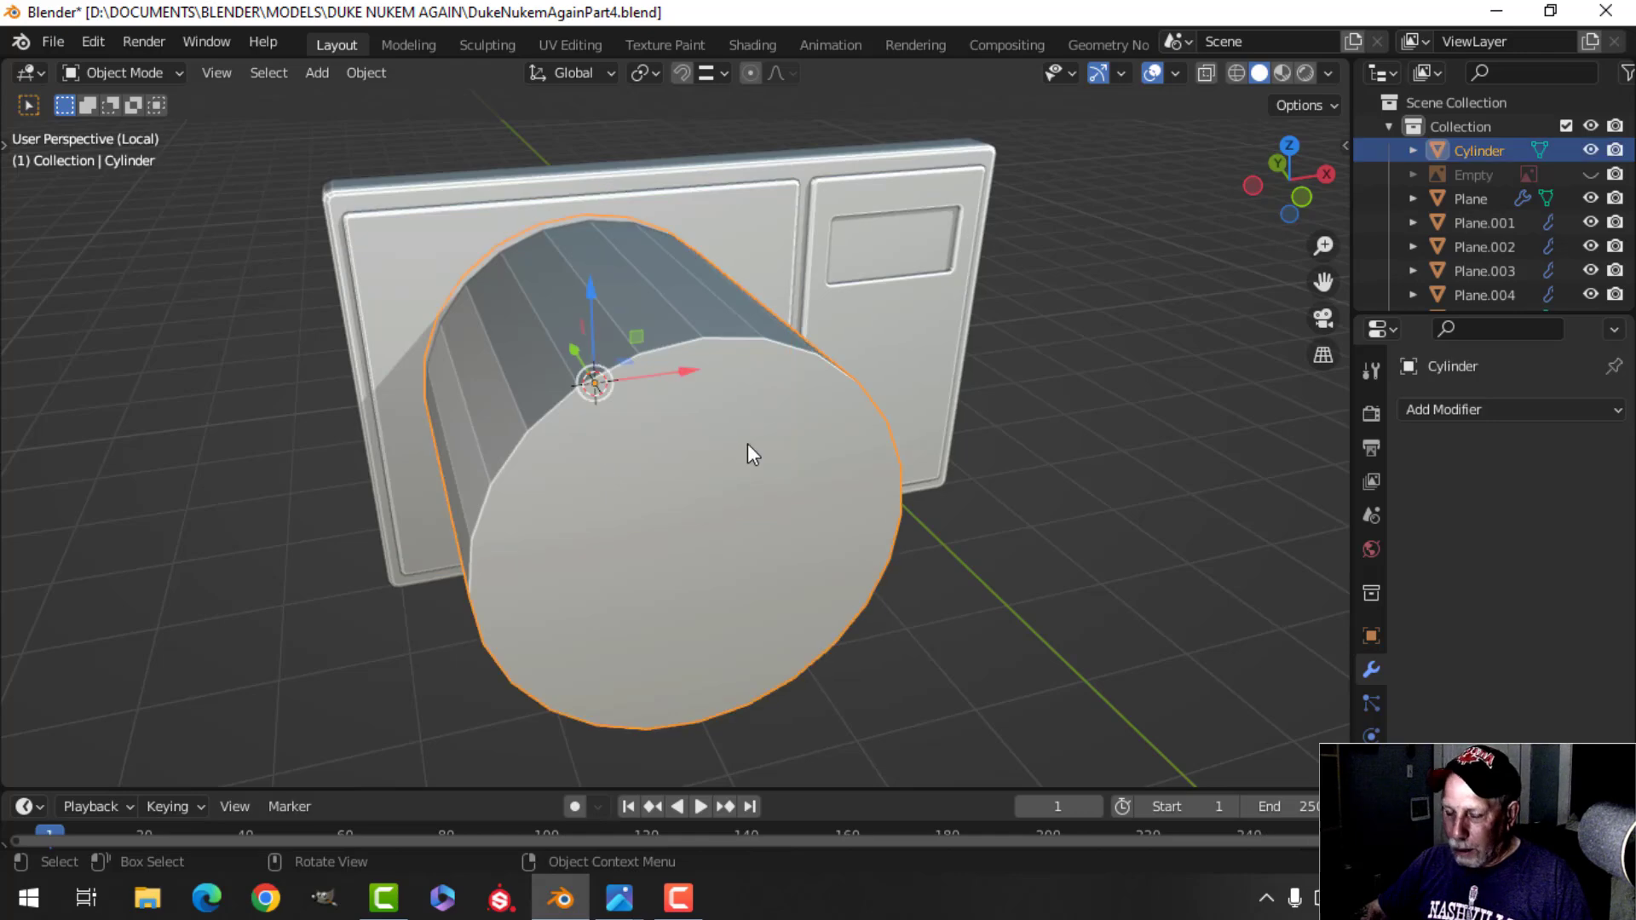
pyautogui.press('h')
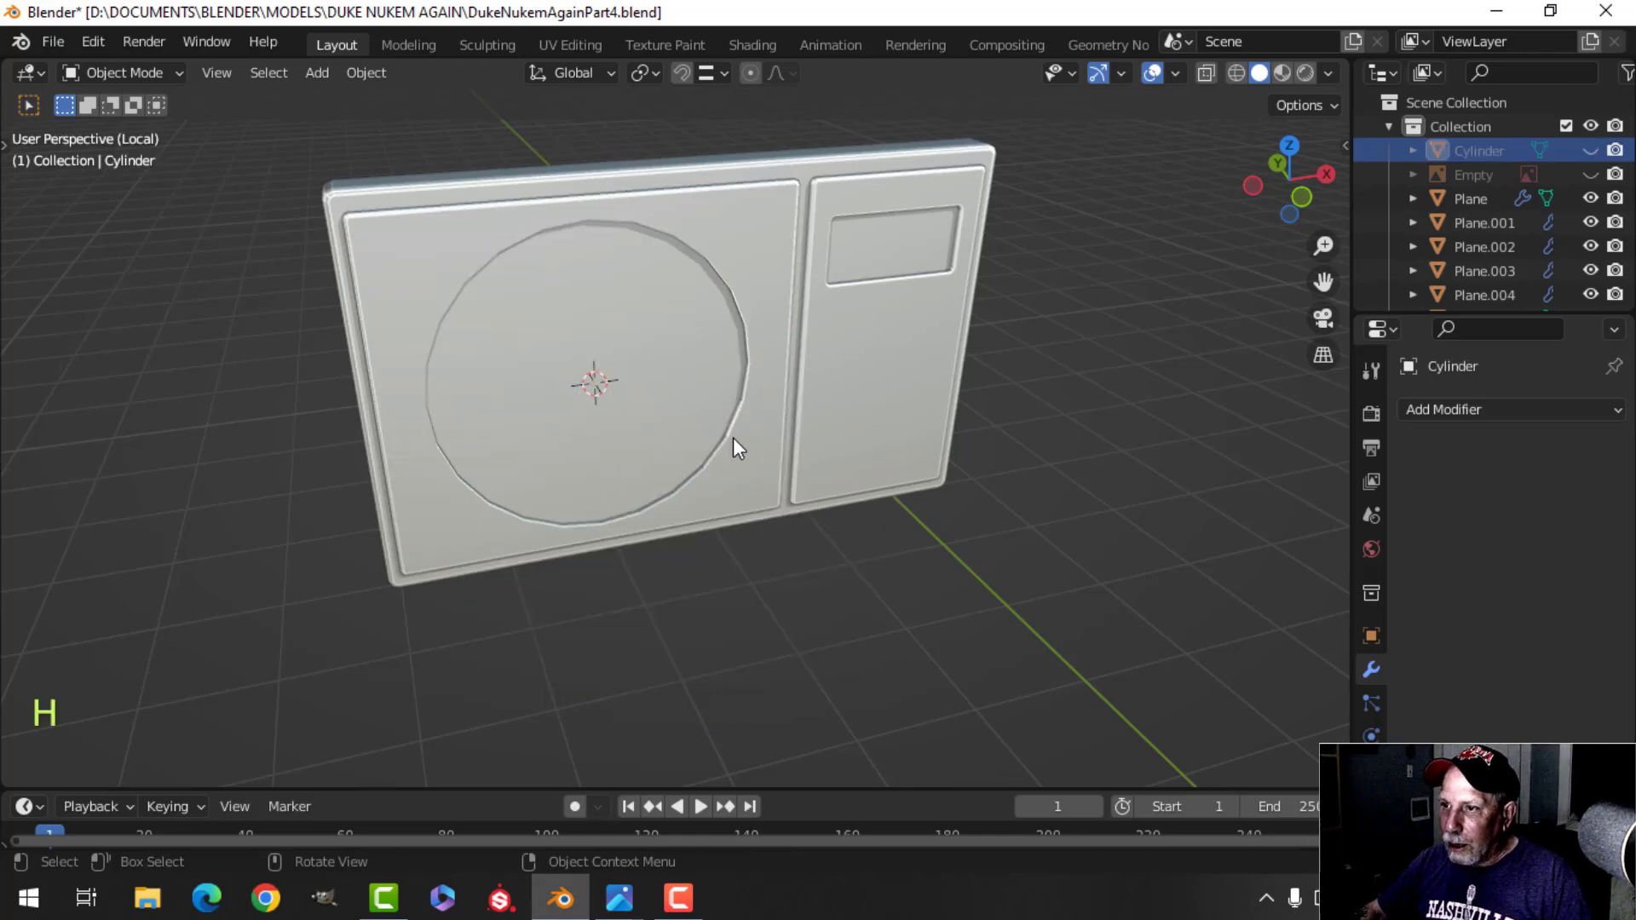
# Open the left plate's mesh for editing with nothing selected.
pyautogui.click(751, 291)
pyautogui.press('Tab')
pyautogui.scroll(3, 752, 341)
pyautogui.moveTo(662, 397)
pyautogui.mouseDown(button='middle')
pyautogui.moveTo(778, 433)
pyautogui.moveTo(628, 413)
pyautogui.moveTo(617, 468)
pyautogui.moveTo(705, 452)
pyautogui.moveTo(643, 368)
pyautogui.moveTo(653, 393)
pyautogui.mouseUp(button='middle')
pyautogui.hotkey('alt', 'a')
pyautogui.scroll(2, 767, 432)
pyautogui.scroll(-3, 628, 413)
pyautogui.scroll(-4, 705, 452)
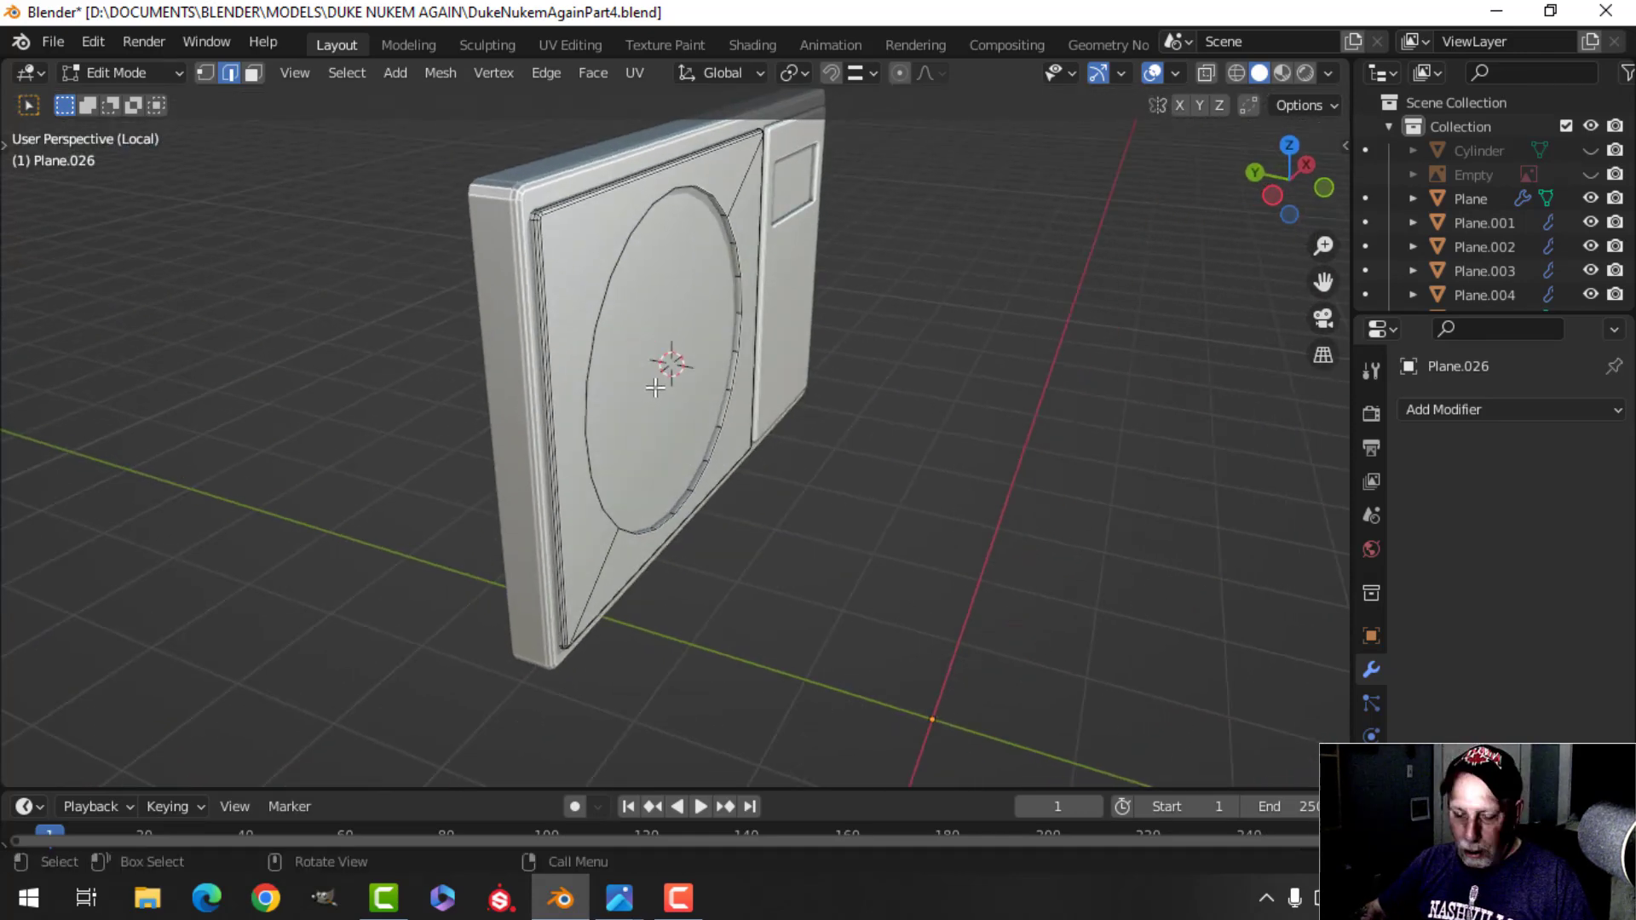
pyautogui.press('3')
pyautogui.click(743, 254)
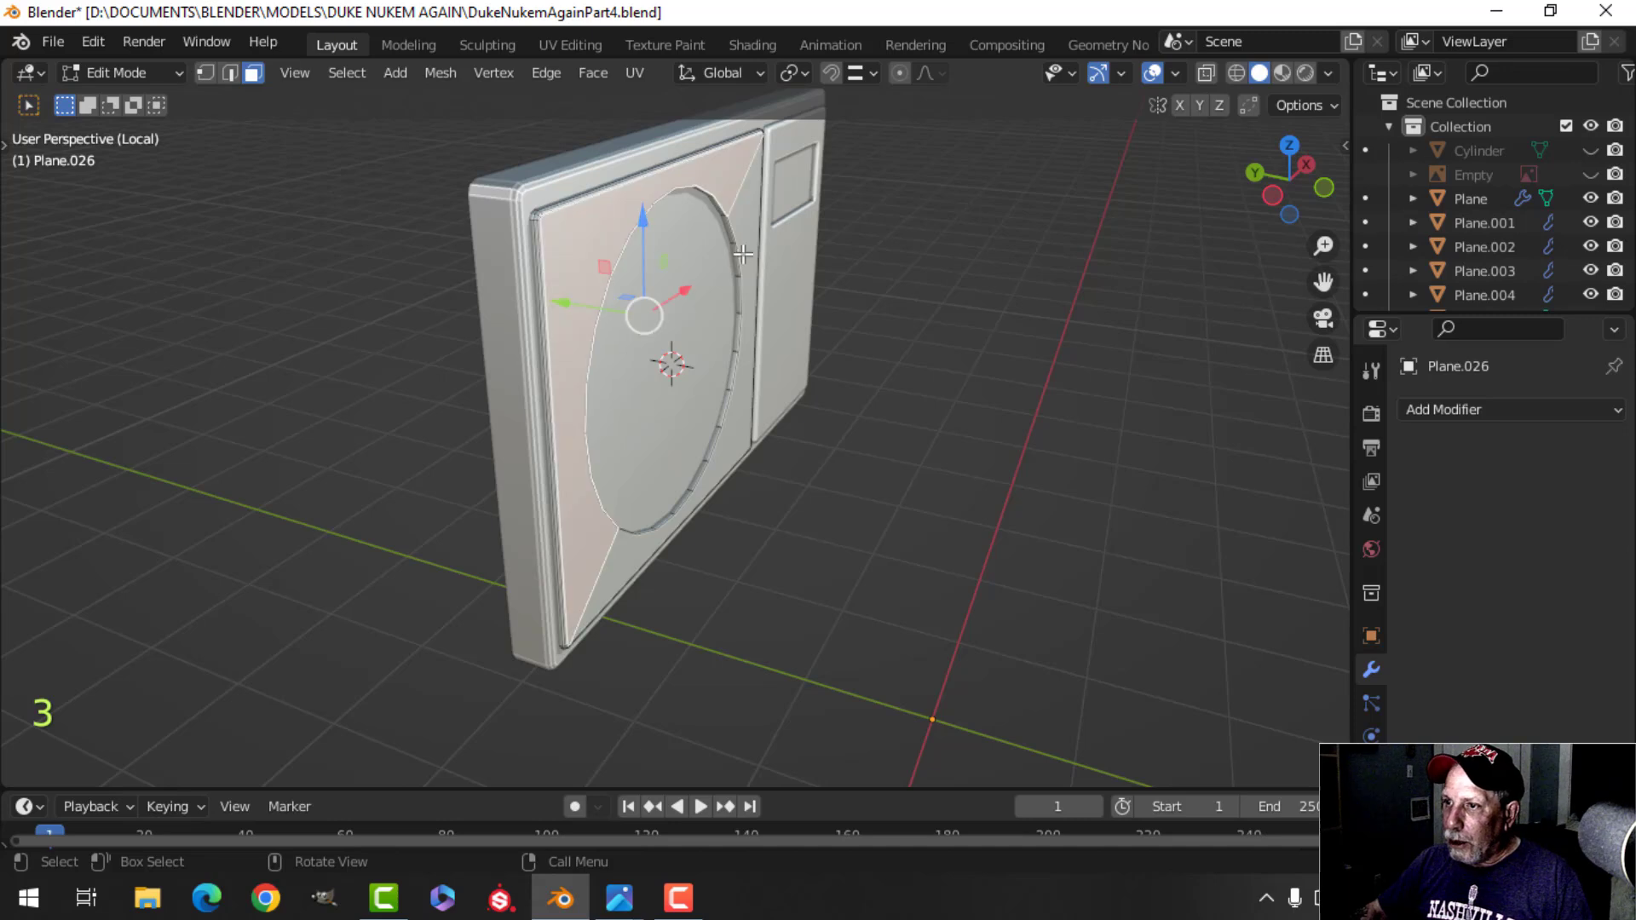
pyautogui.keyDown('shift'); pyautogui.click(752, 219); pyautogui.keyUp('shift')
pyautogui.moveTo(752, 320); pyautogui.dragTo(765, 350, button='middle')
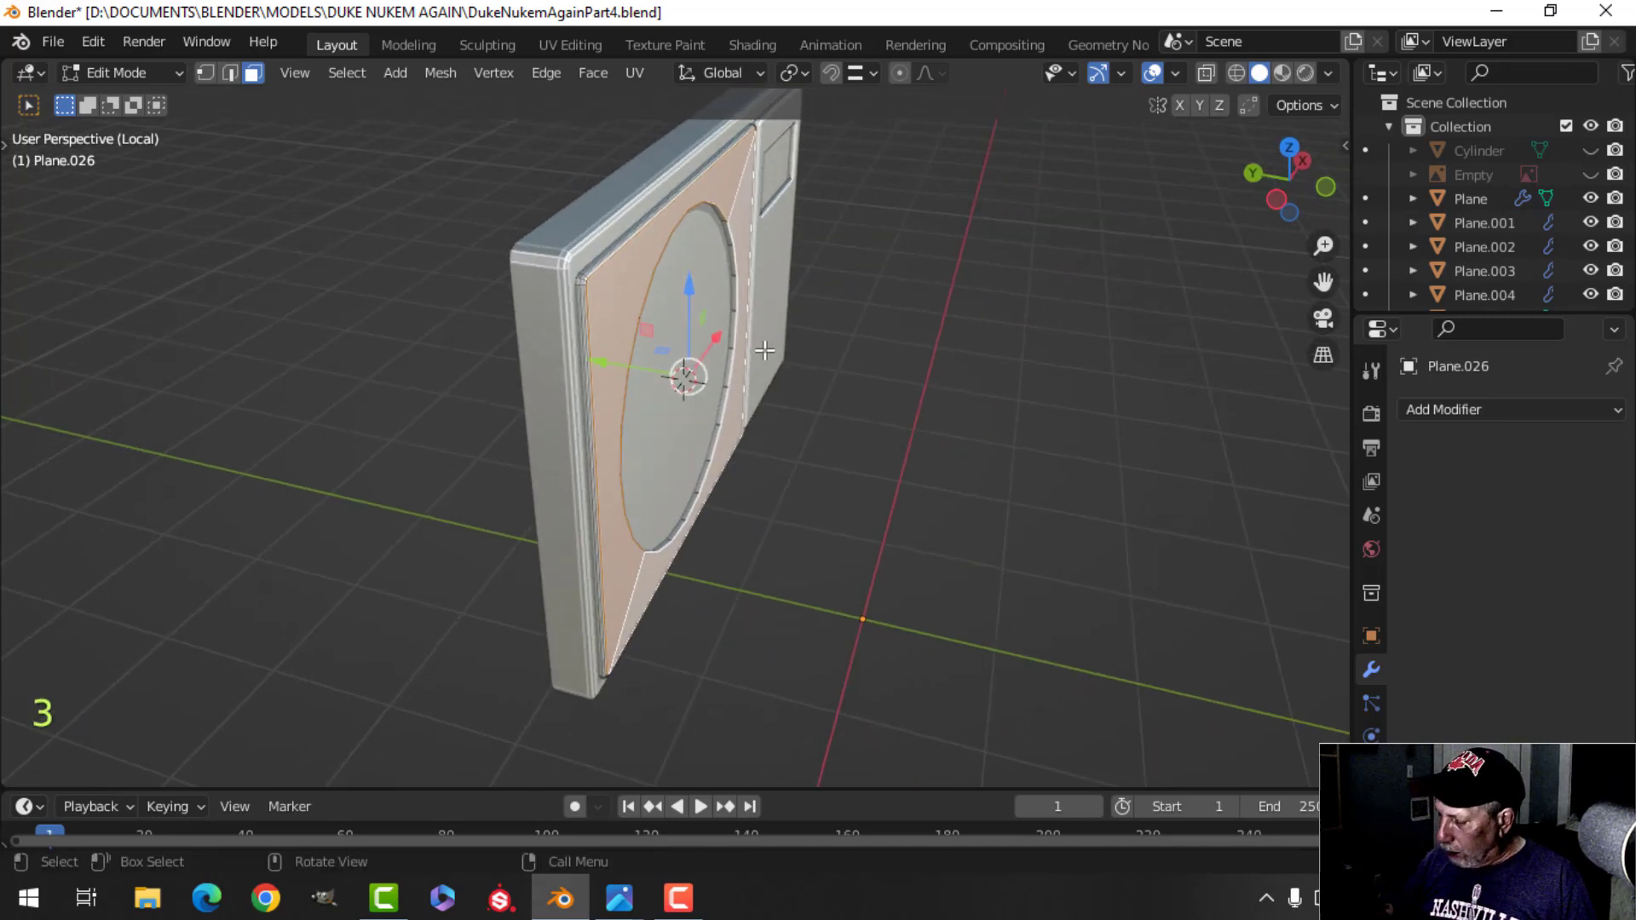
pyautogui.press('ctrl+KP_Add')
pyautogui.scroll(4, 679, 364)
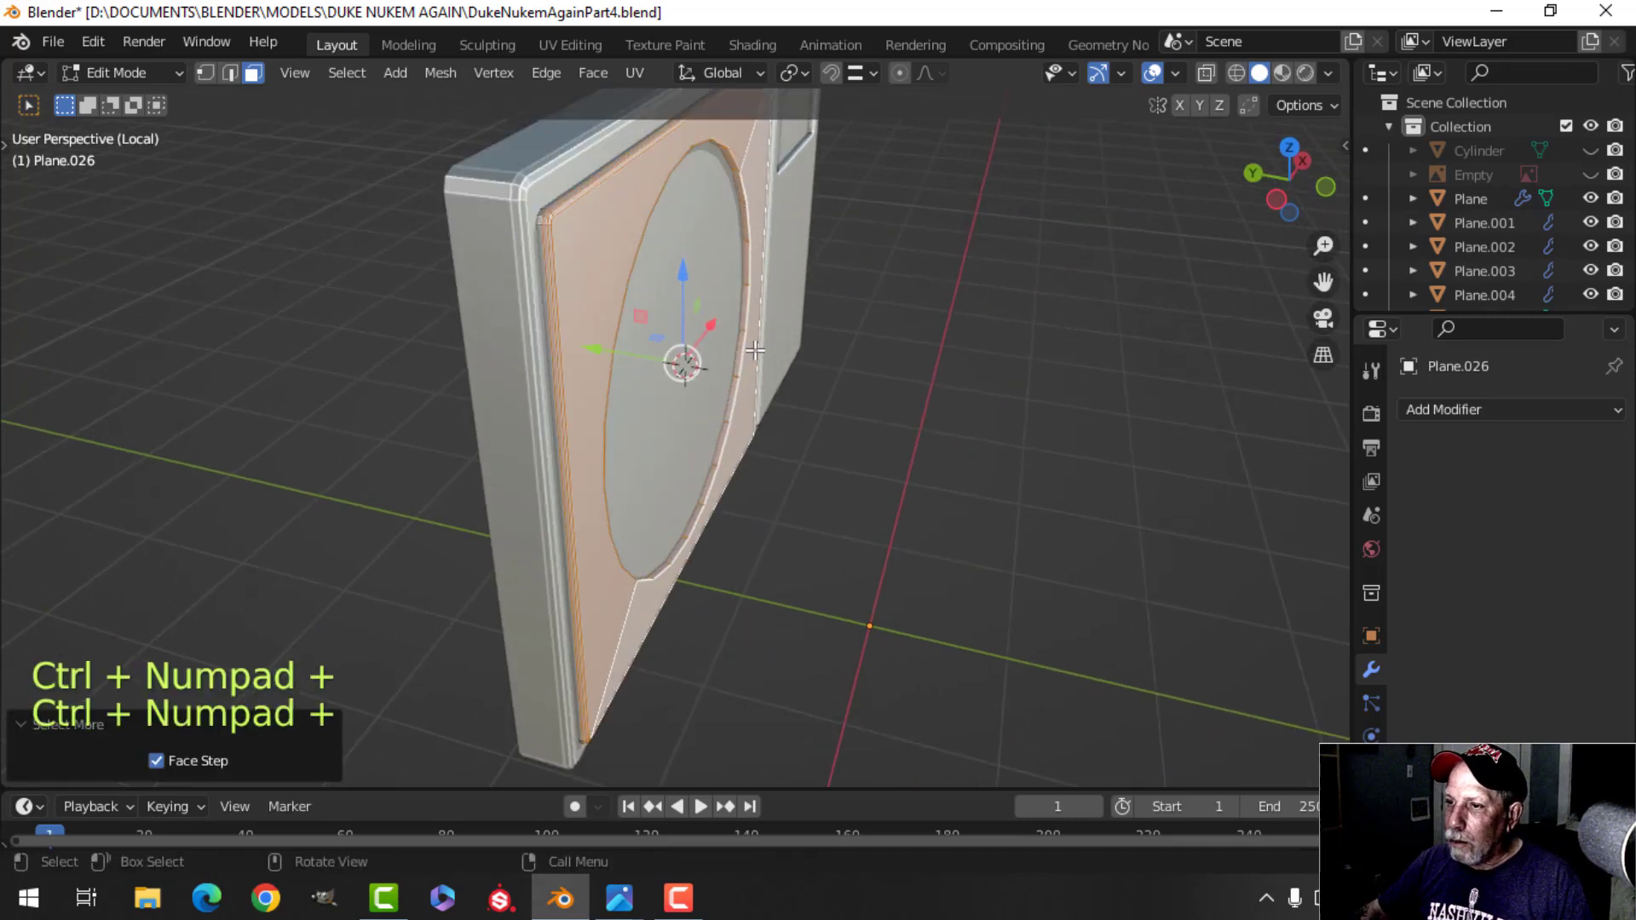
pyautogui.moveTo(662, 391); pyautogui.dragTo(626, 402, button='middle')
pyautogui.scroll(2, 677, 396)
pyautogui.moveTo(606, 378); pyautogui.dragTo(630, 388)
pyautogui.hotkey('alt', 'a')
# Delete the face that closes off the back of the circular opening in the left plate.
pyautogui.moveTo(697, 397); pyautogui.dragTo(662, 390, button='middle')
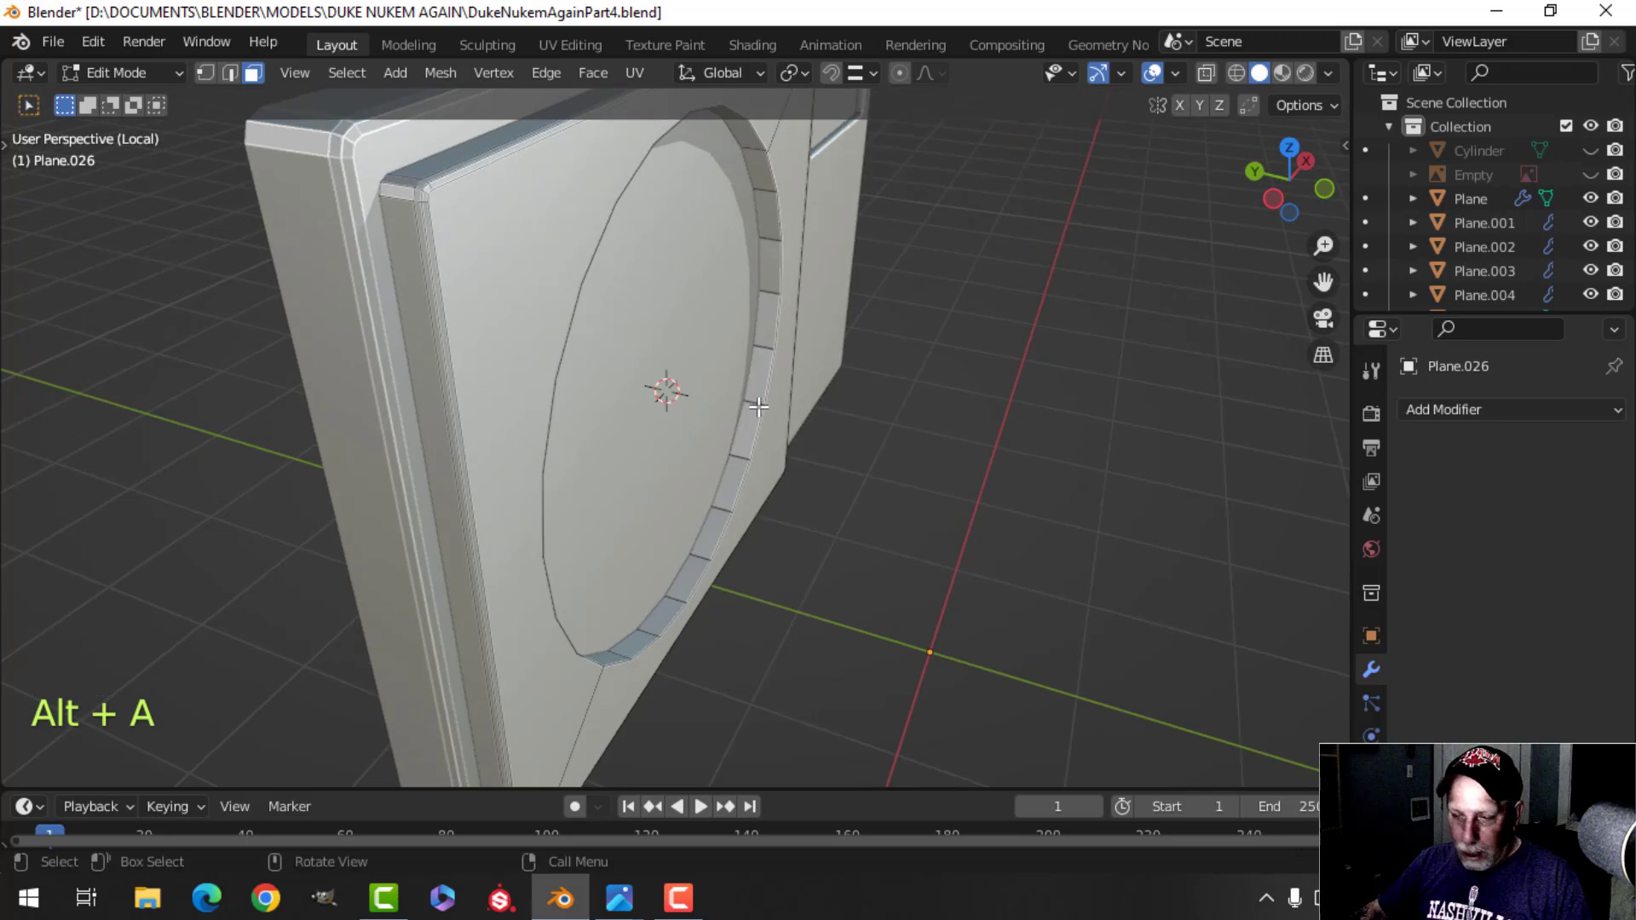
pyautogui.press('2')
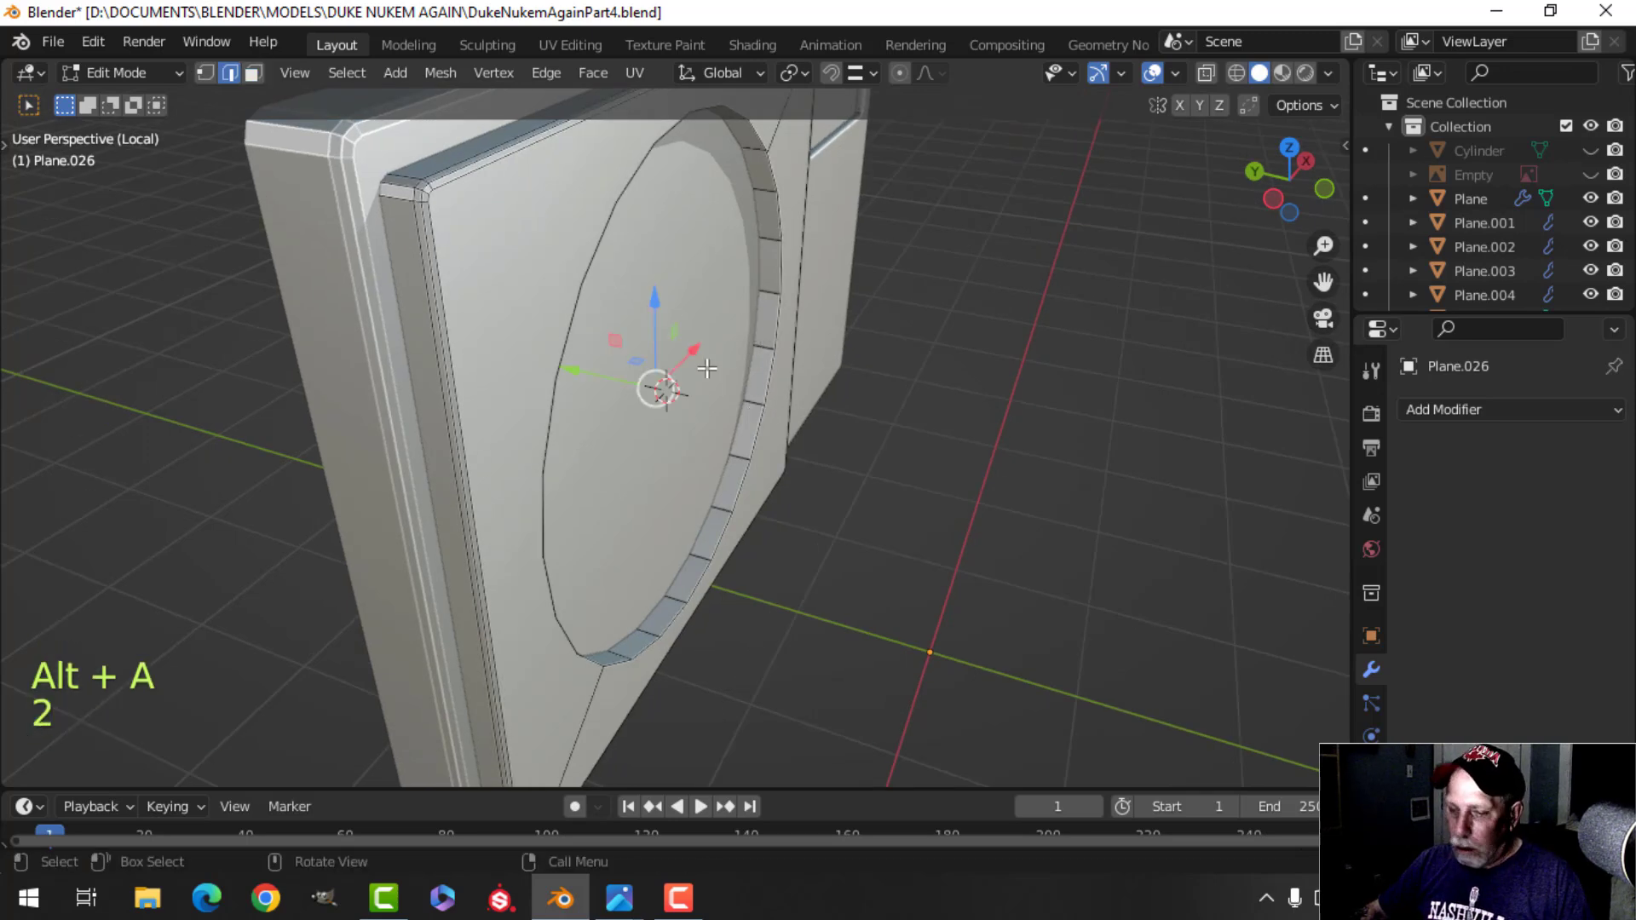
pyautogui.press('3')
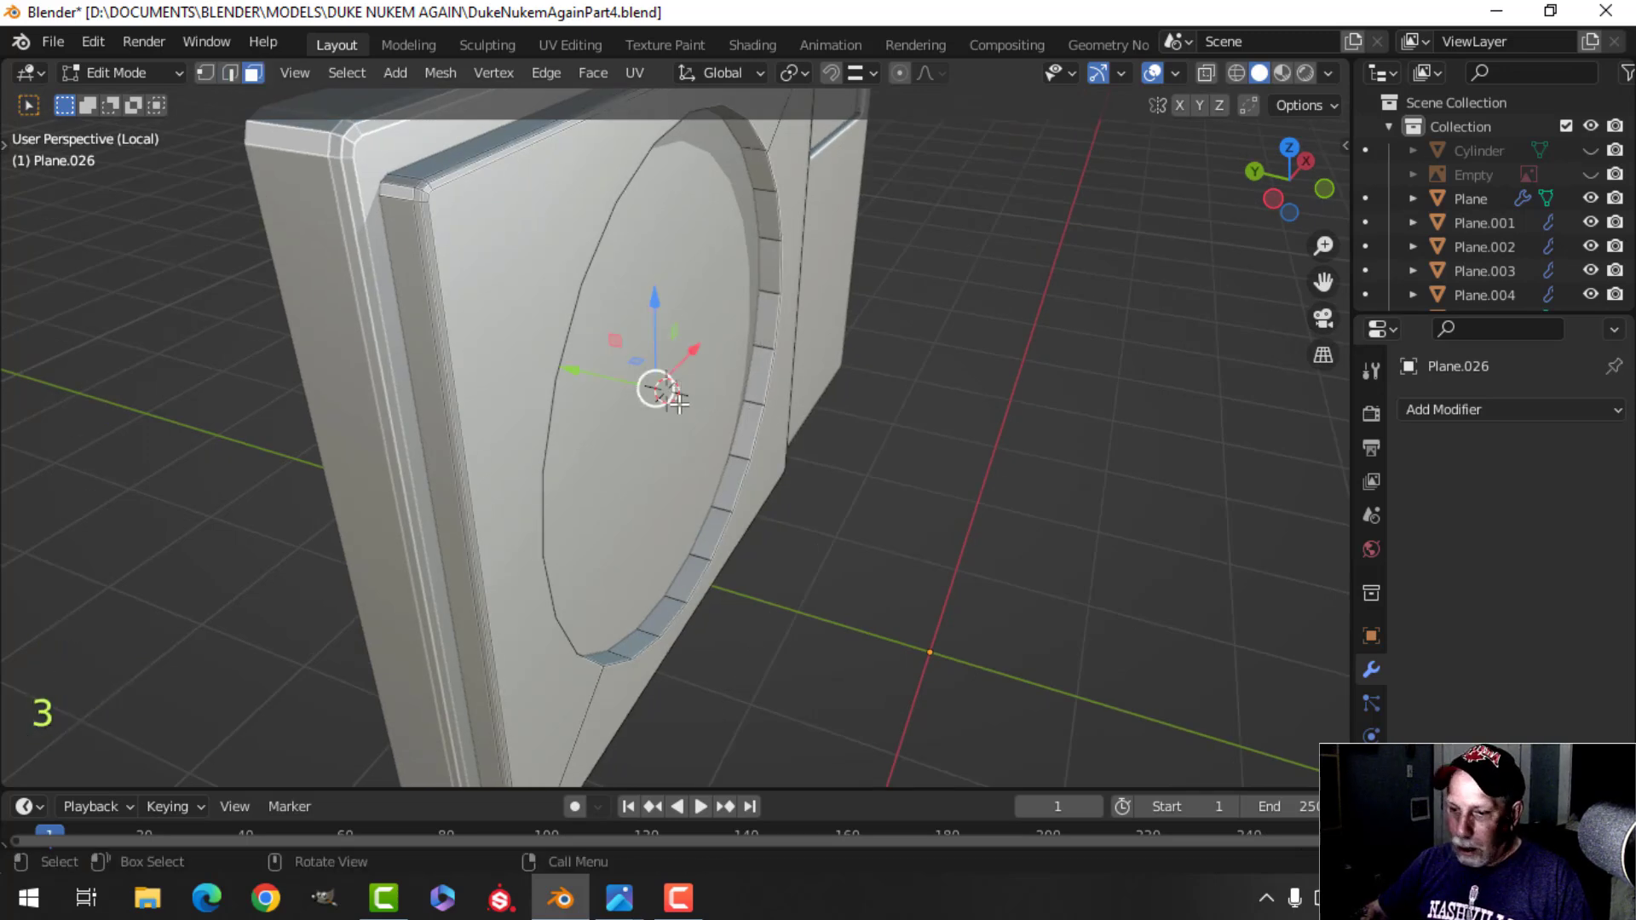
pyautogui.moveTo(680, 400); pyautogui.dragTo(626, 362, button='middle')
pyautogui.press('x')
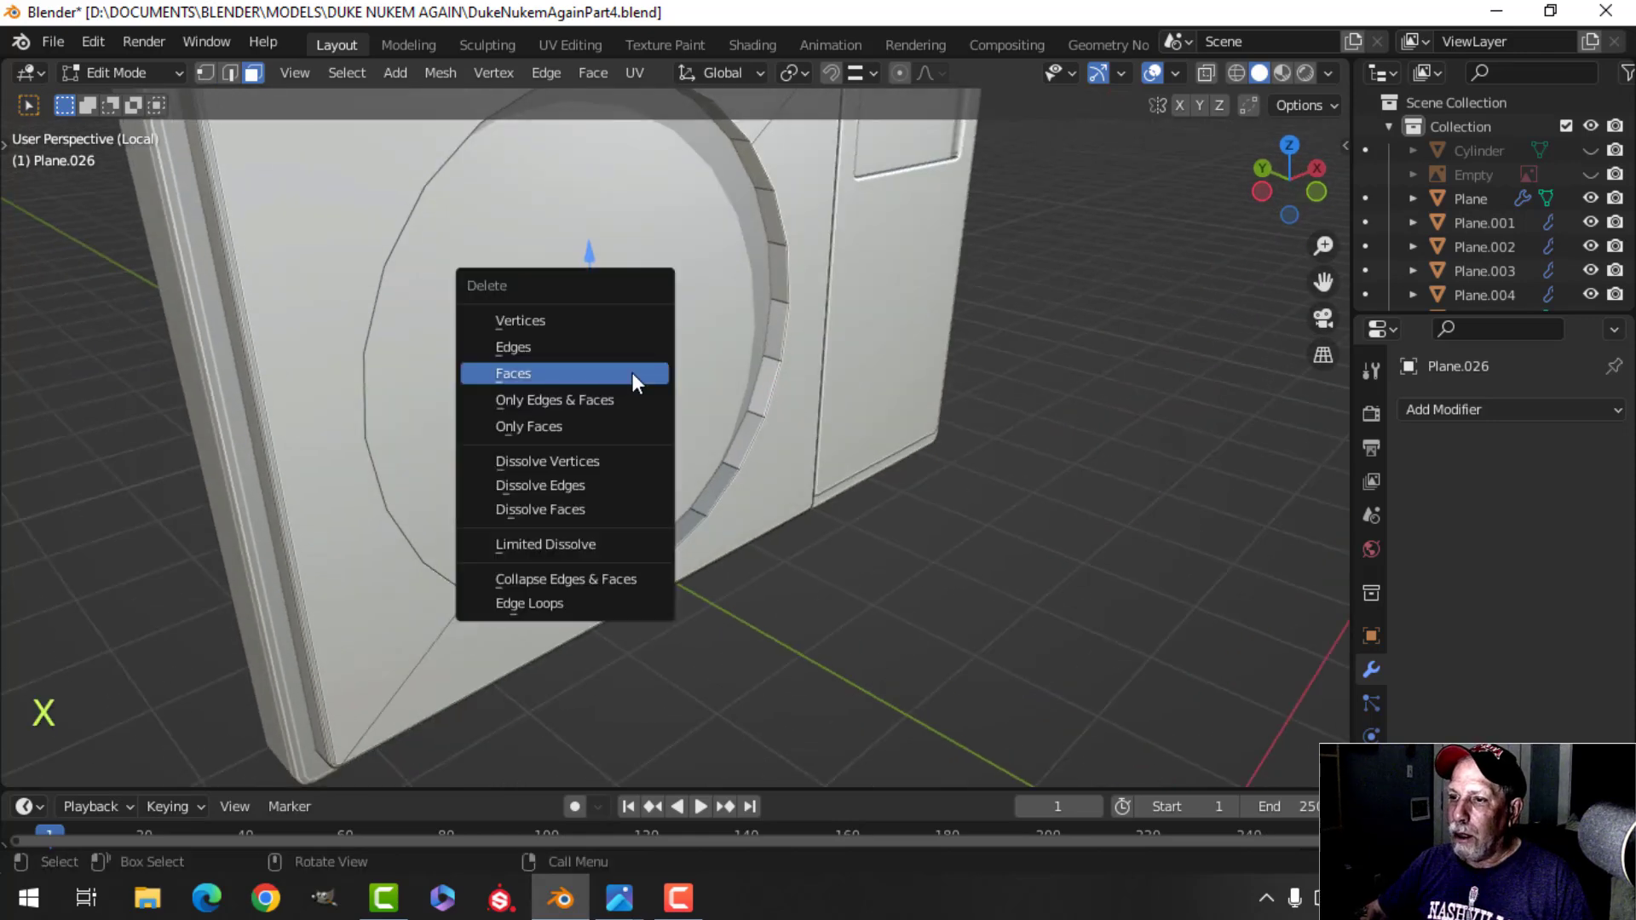
pyautogui.click(631, 375)
pyautogui.scroll(-5, 629, 319)
pyautogui.press('Tab')
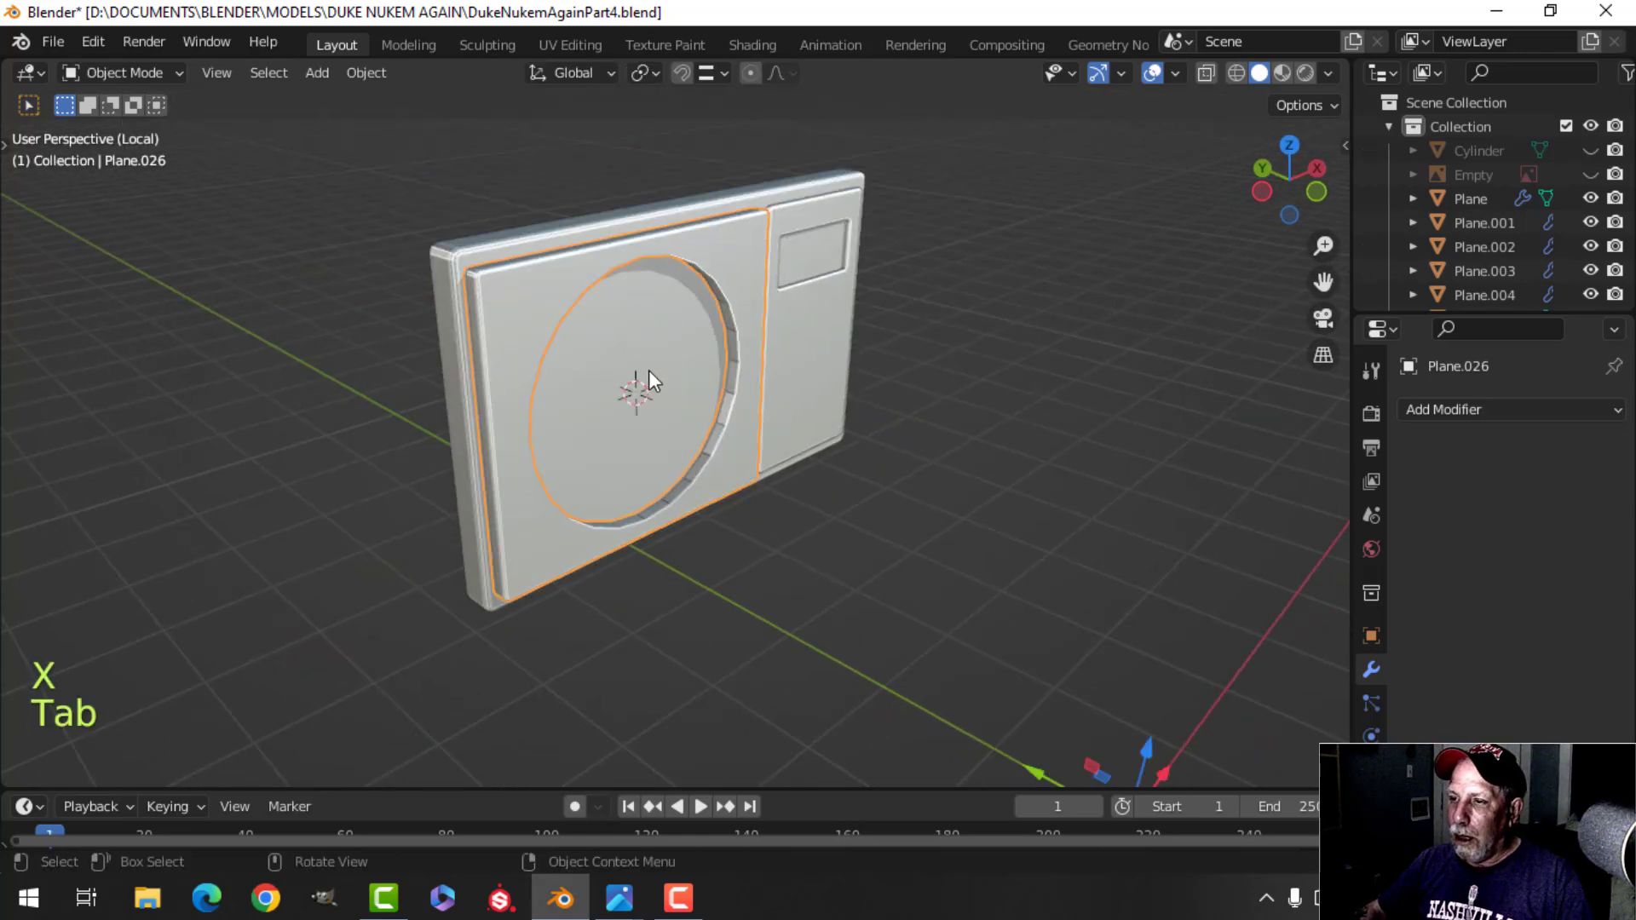
pyautogui.hotkey('alt', 'a')
# Open the left plate's mesh for editing in edge selection mode with nothing selected.
pyautogui.press('Tab')
pyautogui.scroll(4, 730, 295)
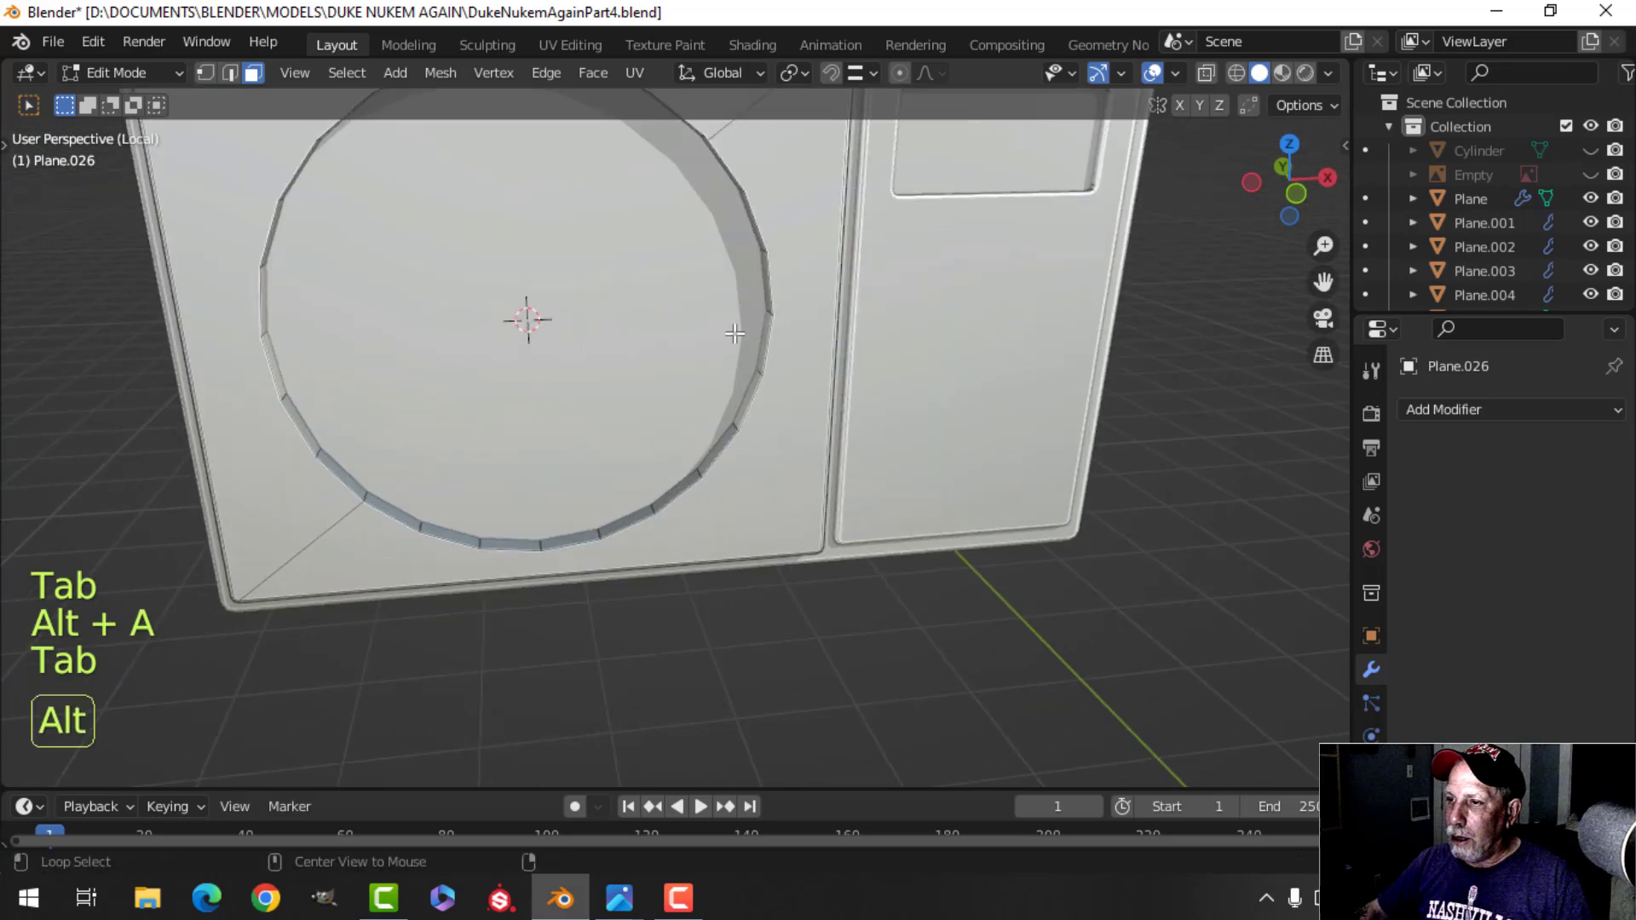
pyautogui.hotkey('alt', 'a')
pyautogui.press('2')
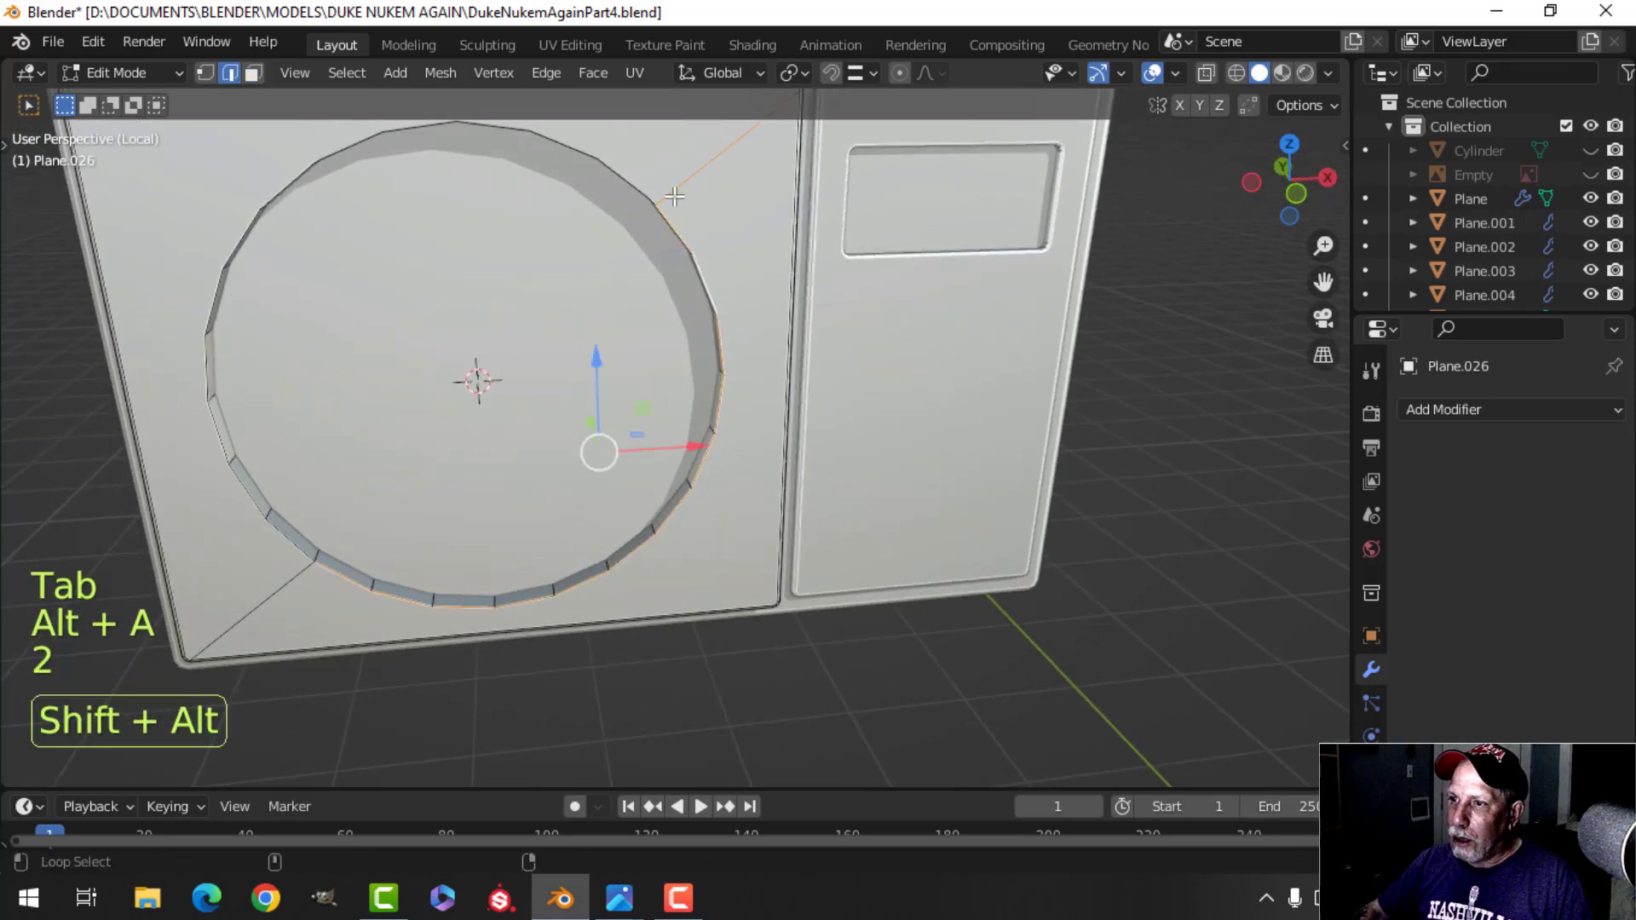
pyautogui.keyDown('alt'); pyautogui.keyDown('shift'); pyautogui.click(626, 157); pyautogui.keyUp('shift'); pyautogui.keyUp('alt')
pyautogui.hotkey('alt', 'a')
pyautogui.keyDown('alt'); pyautogui.keyDown('shift'); pyautogui.click(692, 193); pyautogui.keyUp('shift'); pyautogui.keyUp('alt')
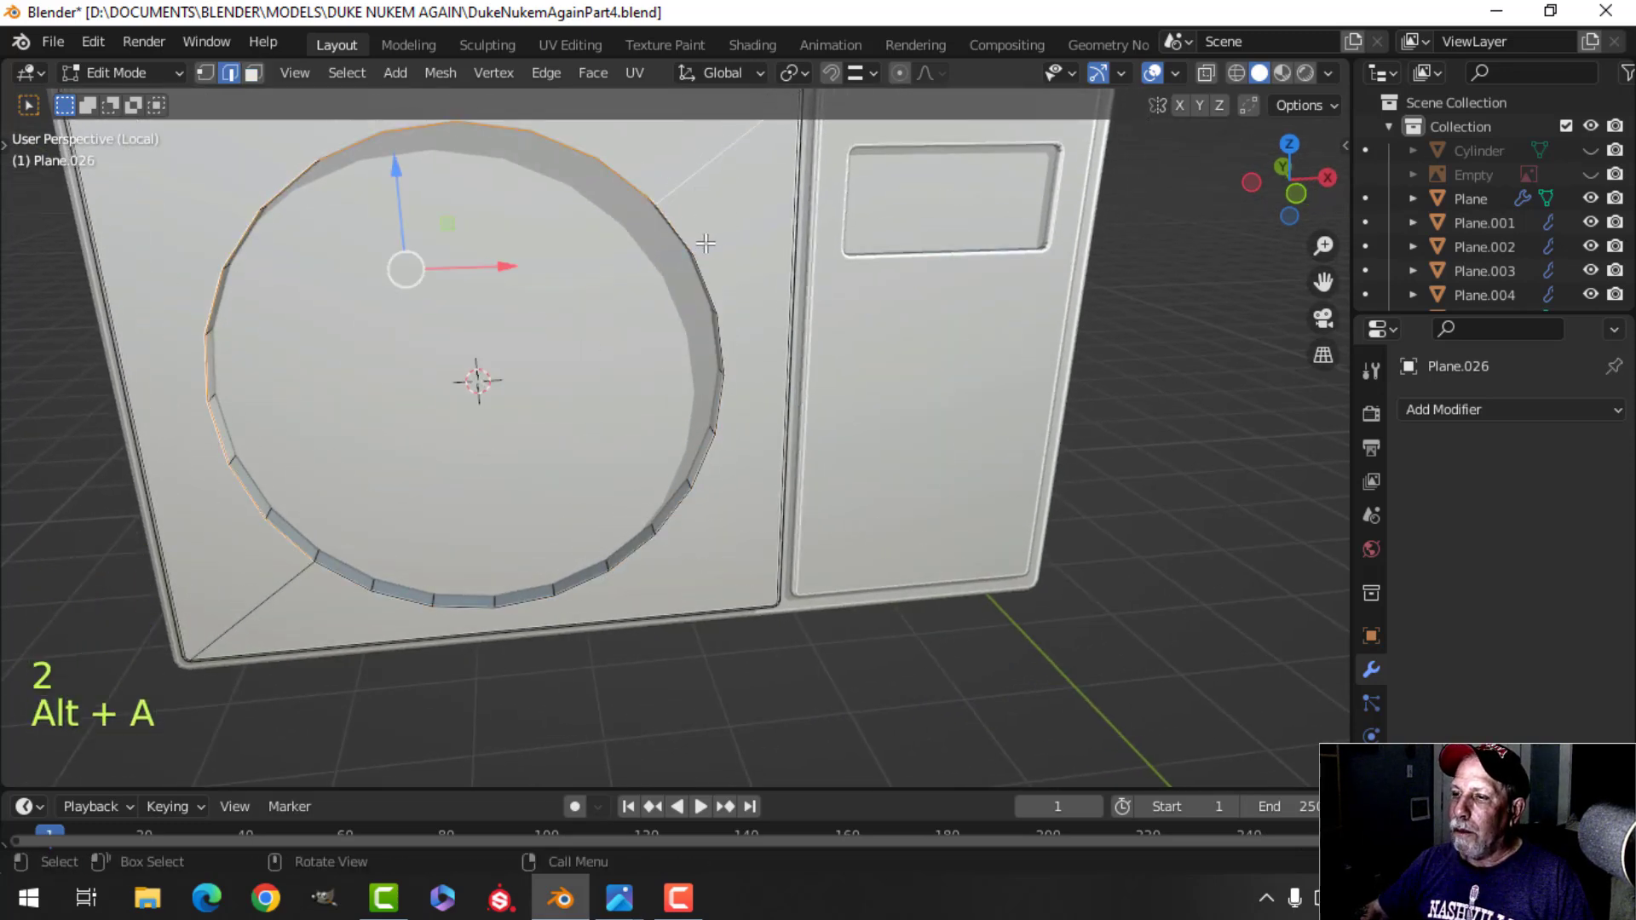
pyautogui.hotkey('alt', 'a')
# Snap the 3D cursor to the centre of the circular opening's rim edges, and finish editing the left plate.
pyautogui.scroll(-3, 517, 386)
pyautogui.keyDown('alt'); pyautogui.keyDown('shift'); pyautogui.click(682, 288); pyautogui.keyUp('shift'); pyautogui.keyUp('alt')
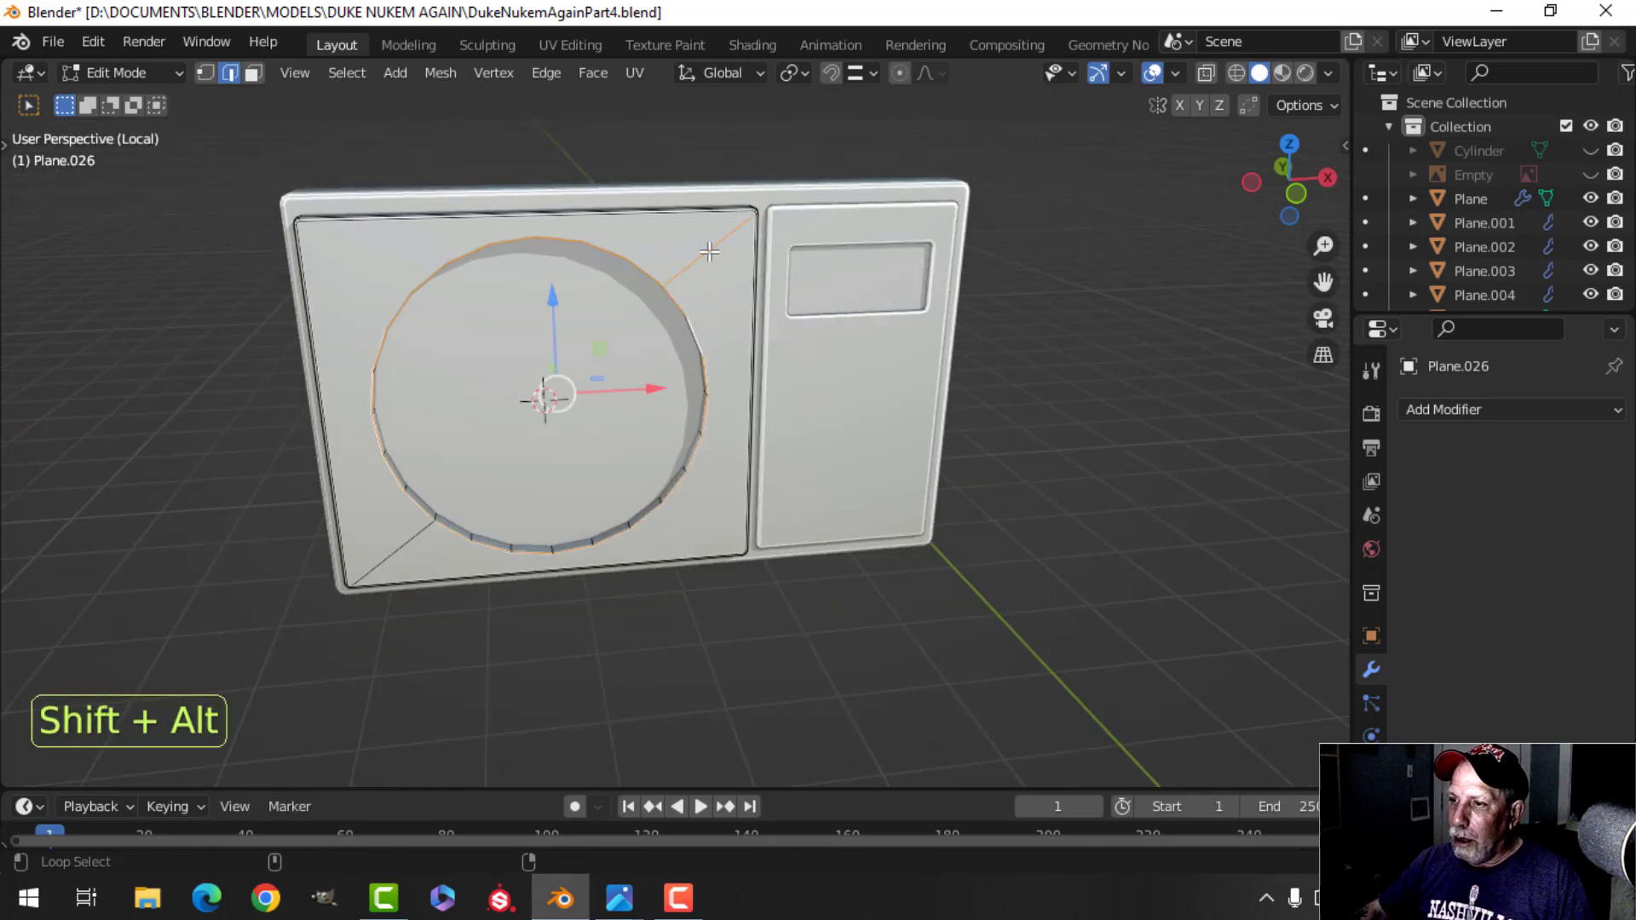
pyautogui.keyDown('alt'); pyautogui.keyDown('shift'); pyautogui.click(457, 500); pyautogui.keyUp('shift'); pyautogui.keyUp('alt')
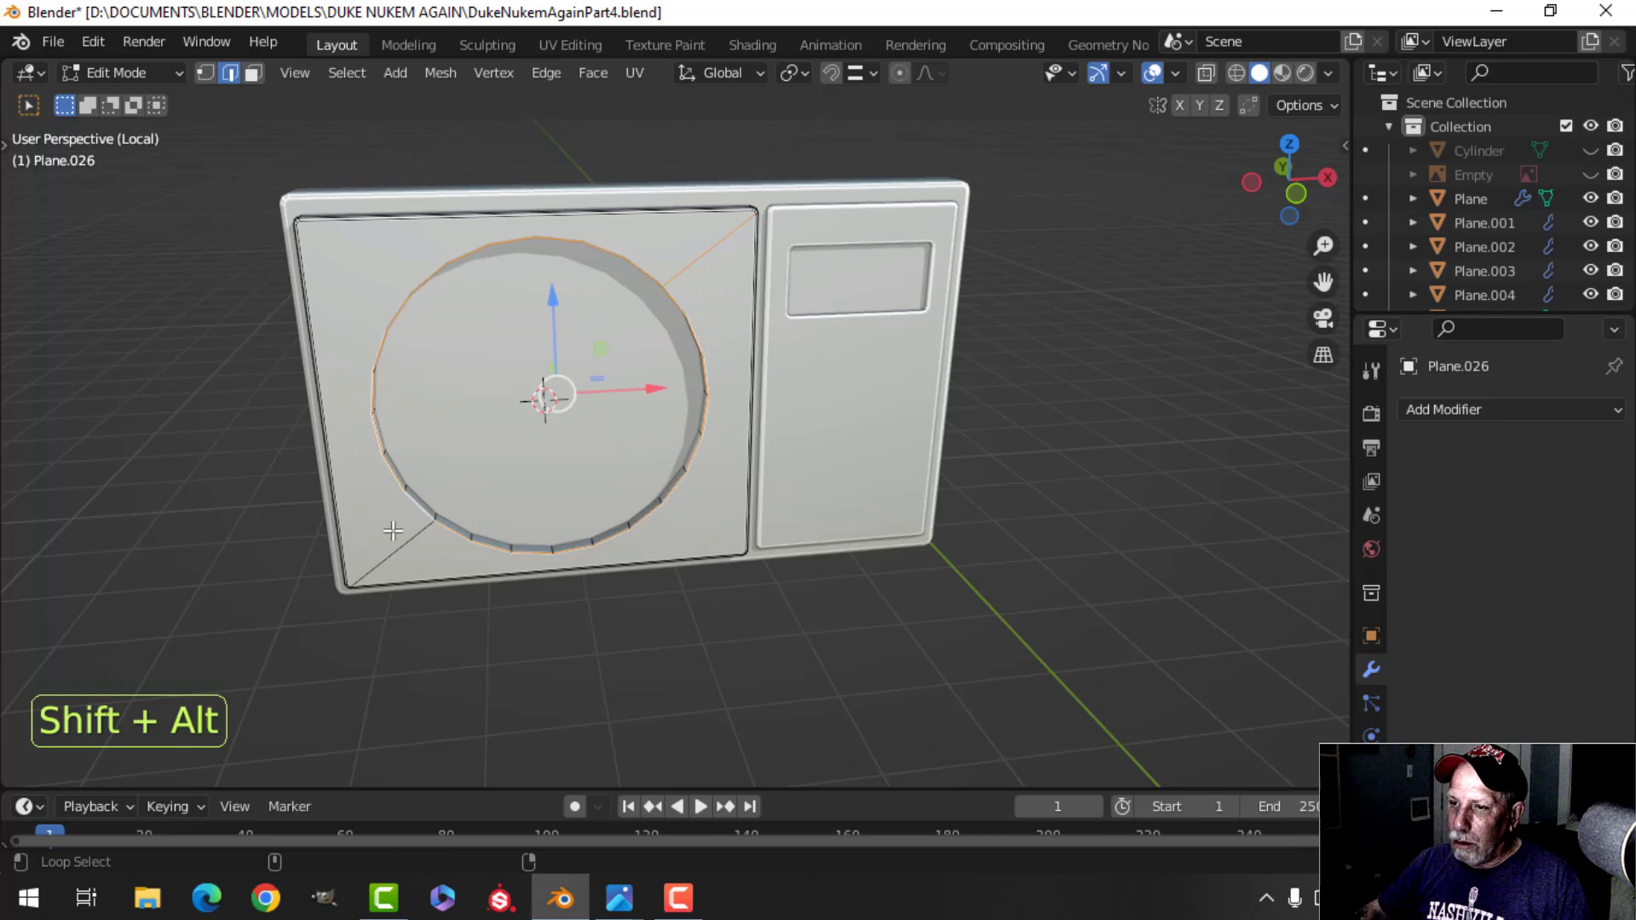
pyautogui.moveTo(393, 531); pyautogui.dragTo(452, 493, button='middle')
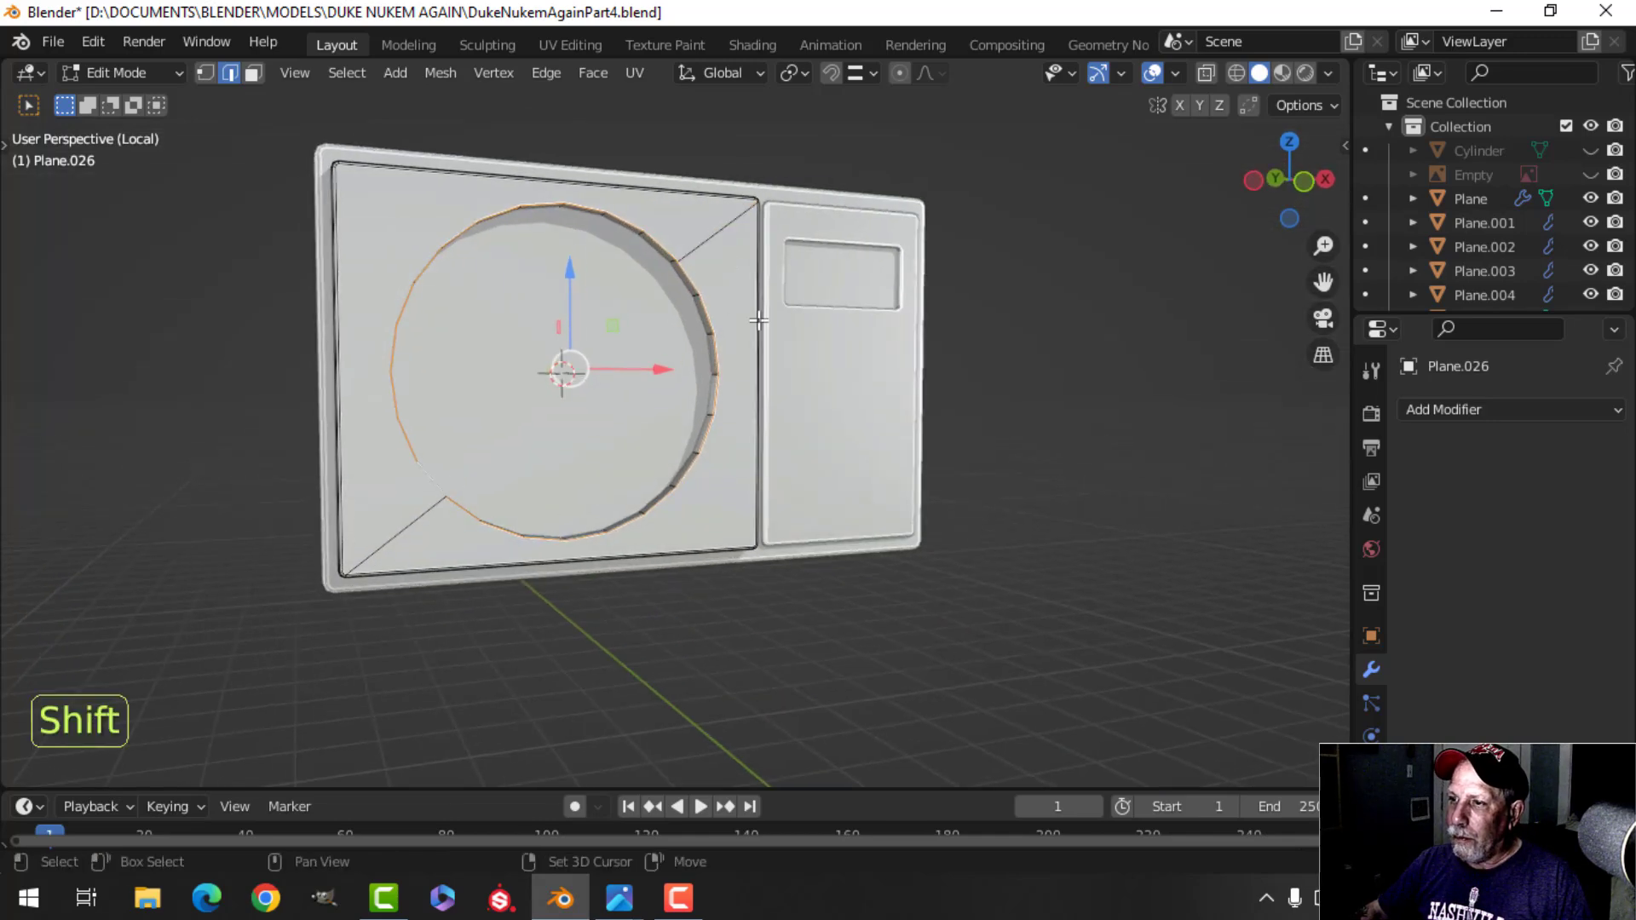
pyautogui.moveTo(759, 319); pyautogui.dragTo(723, 400, button='middle')
pyautogui.hotkey('shift', 's')
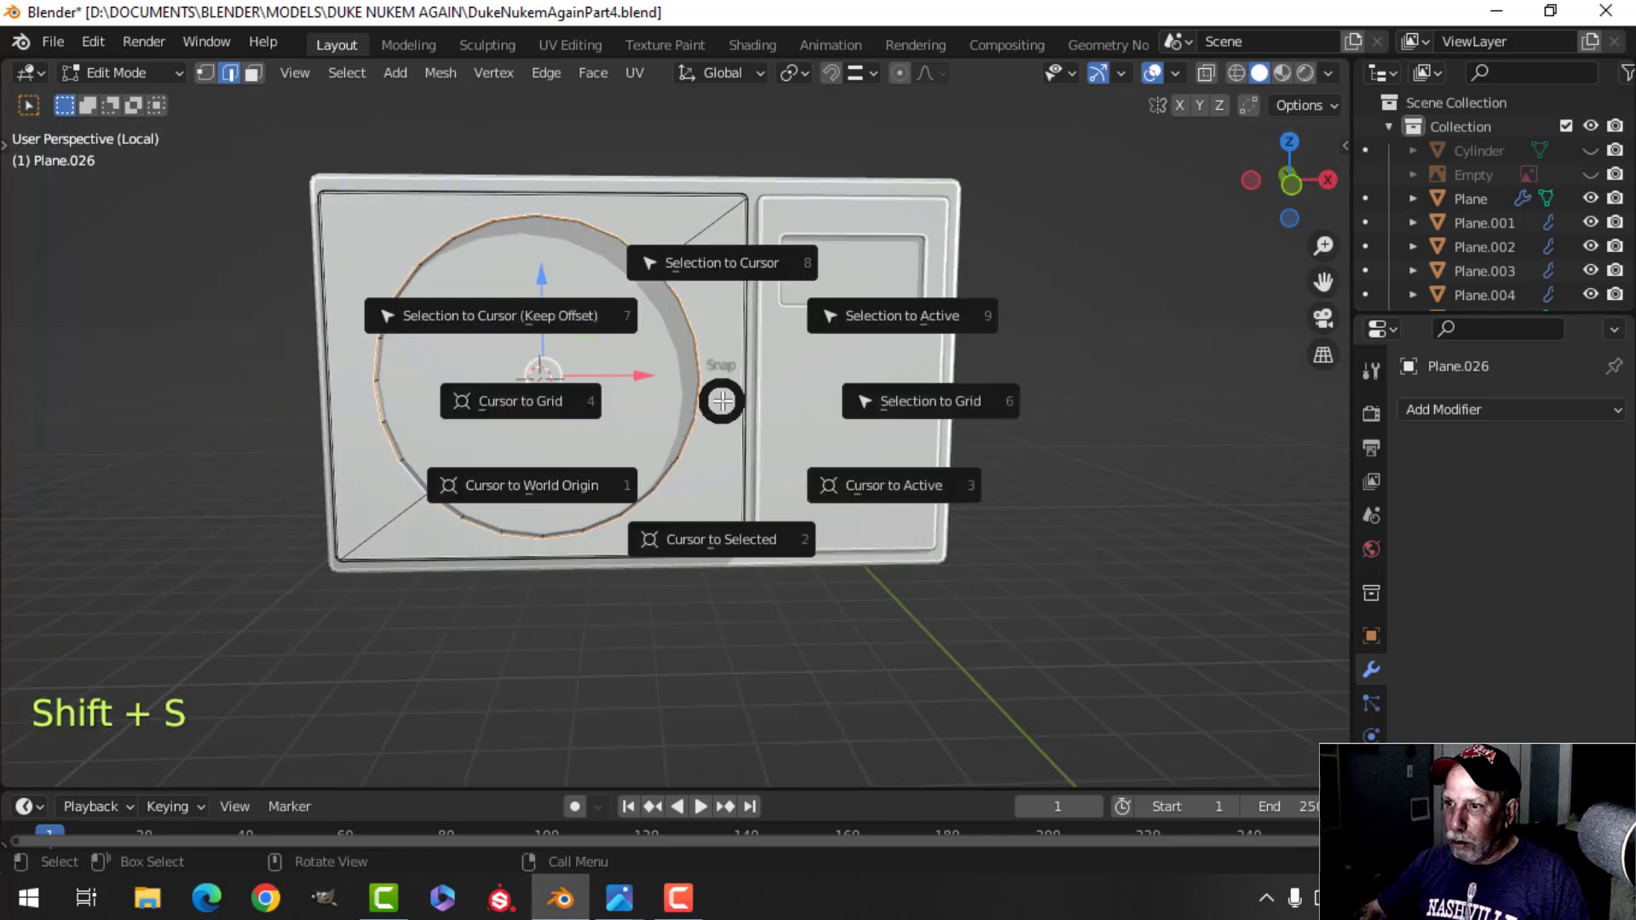
pyautogui.click(729, 544)
pyautogui.press('Tab')
pyautogui.scroll(-3, 719, 524)
pyautogui.hotkey('alt', 'a')
# Add a circle mesh at the 3D cursor and scale its geometry by about 0.273.
pyautogui.moveTo(607, 464); pyautogui.dragTo(753, 530, button='middle')
pyautogui.hotkey('shift', 'a')
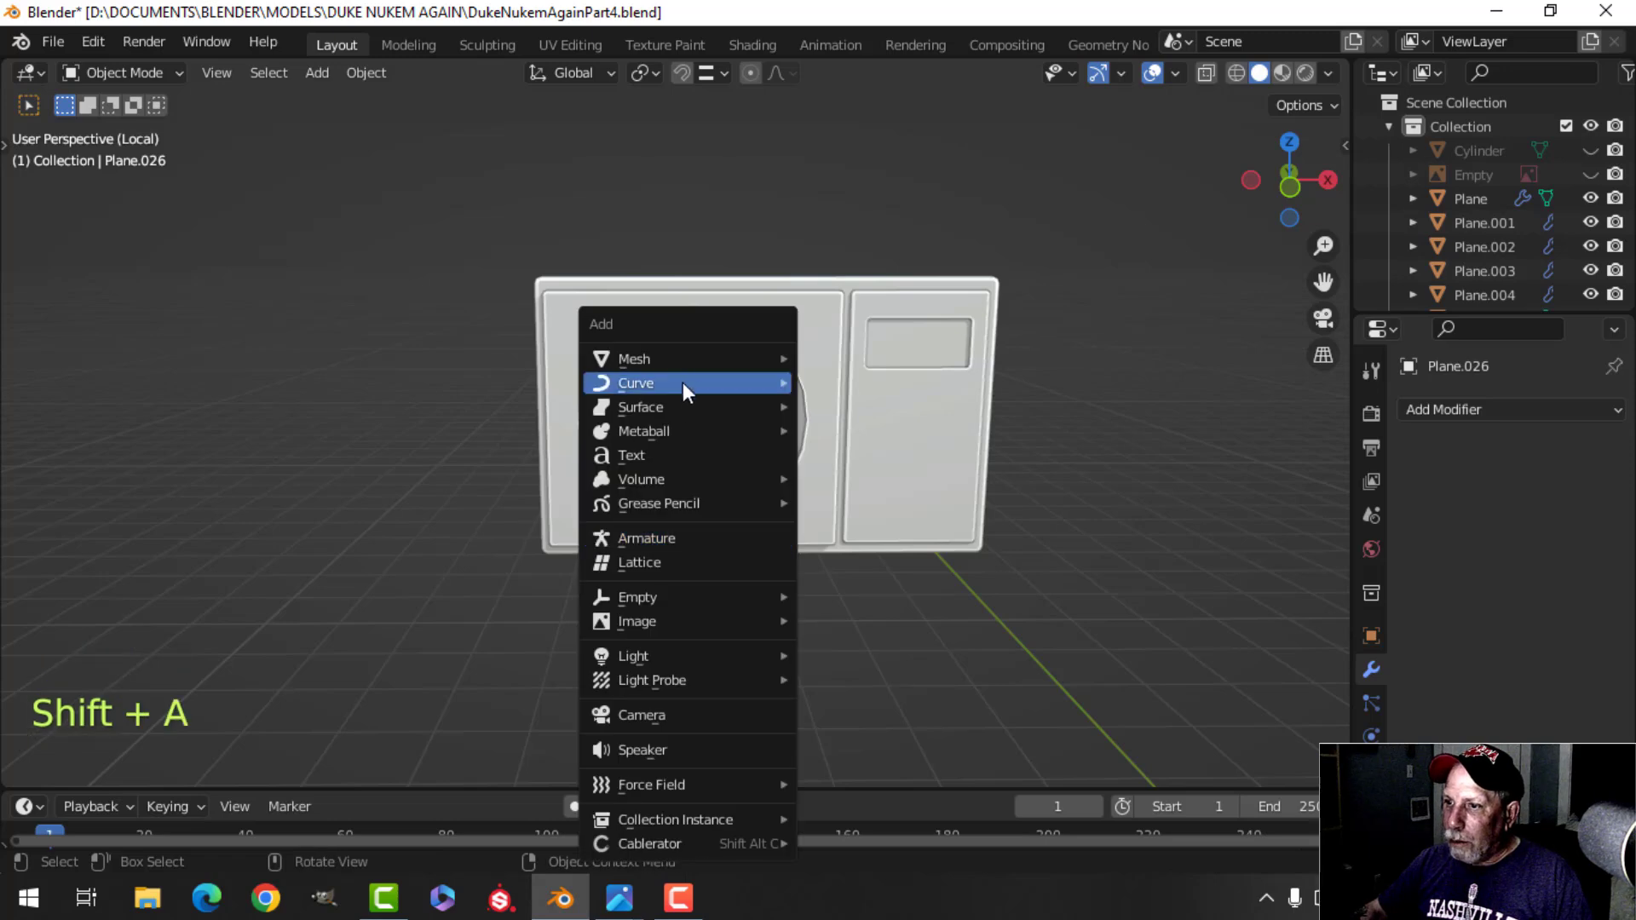
pyautogui.moveTo(683, 361)
pyautogui.click(838, 404)
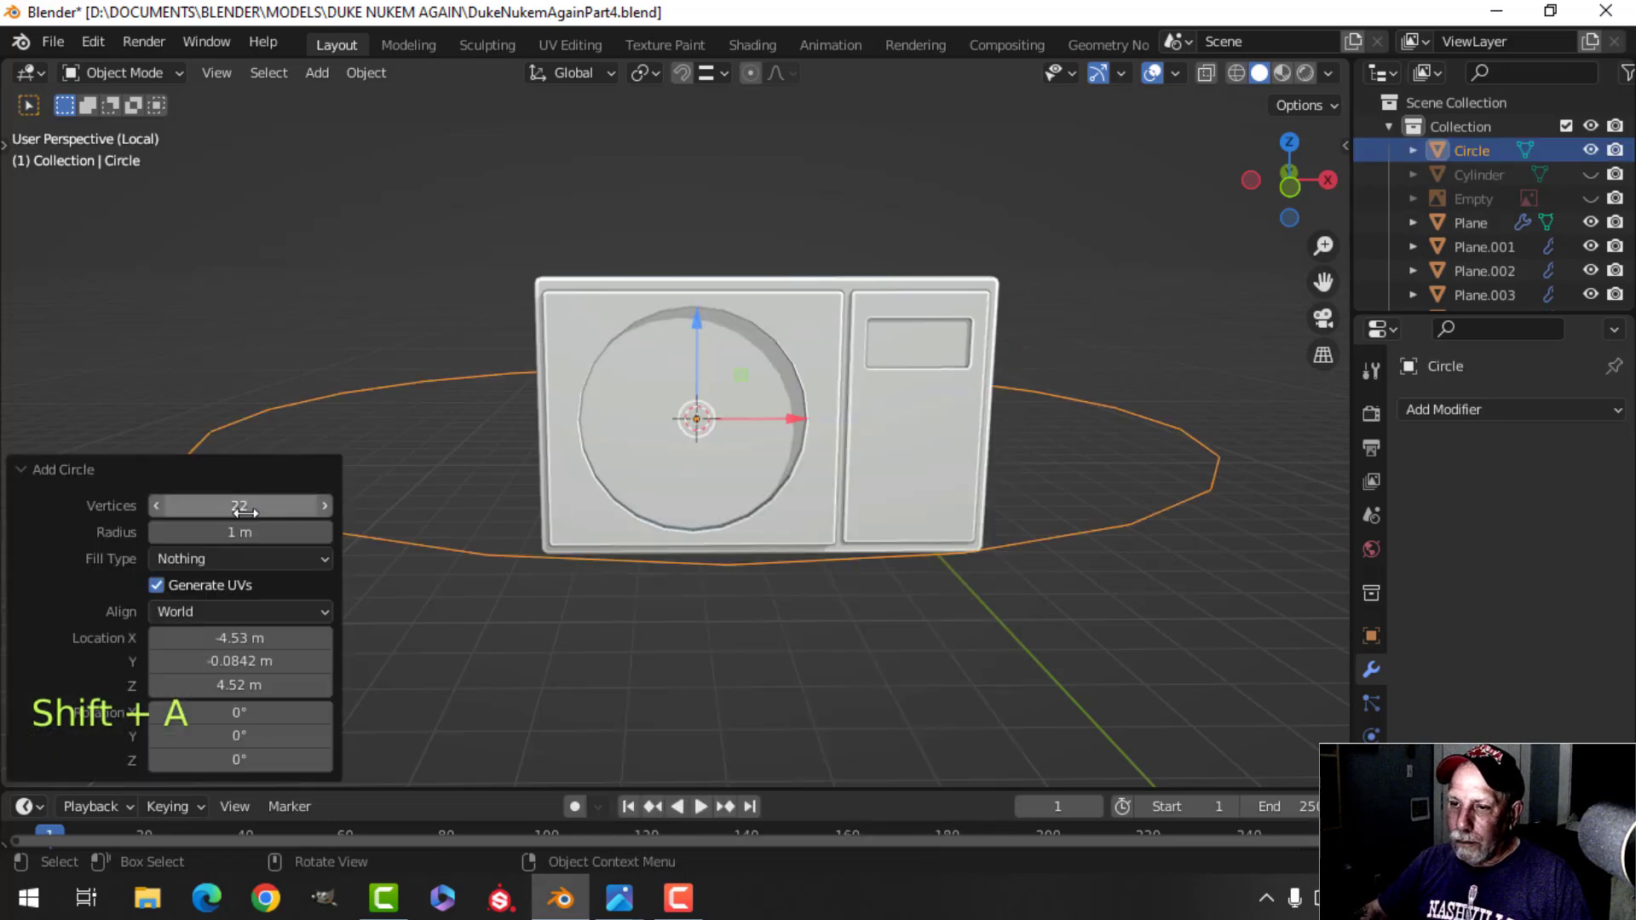
pyautogui.press('Tab')
pyautogui.press('s')
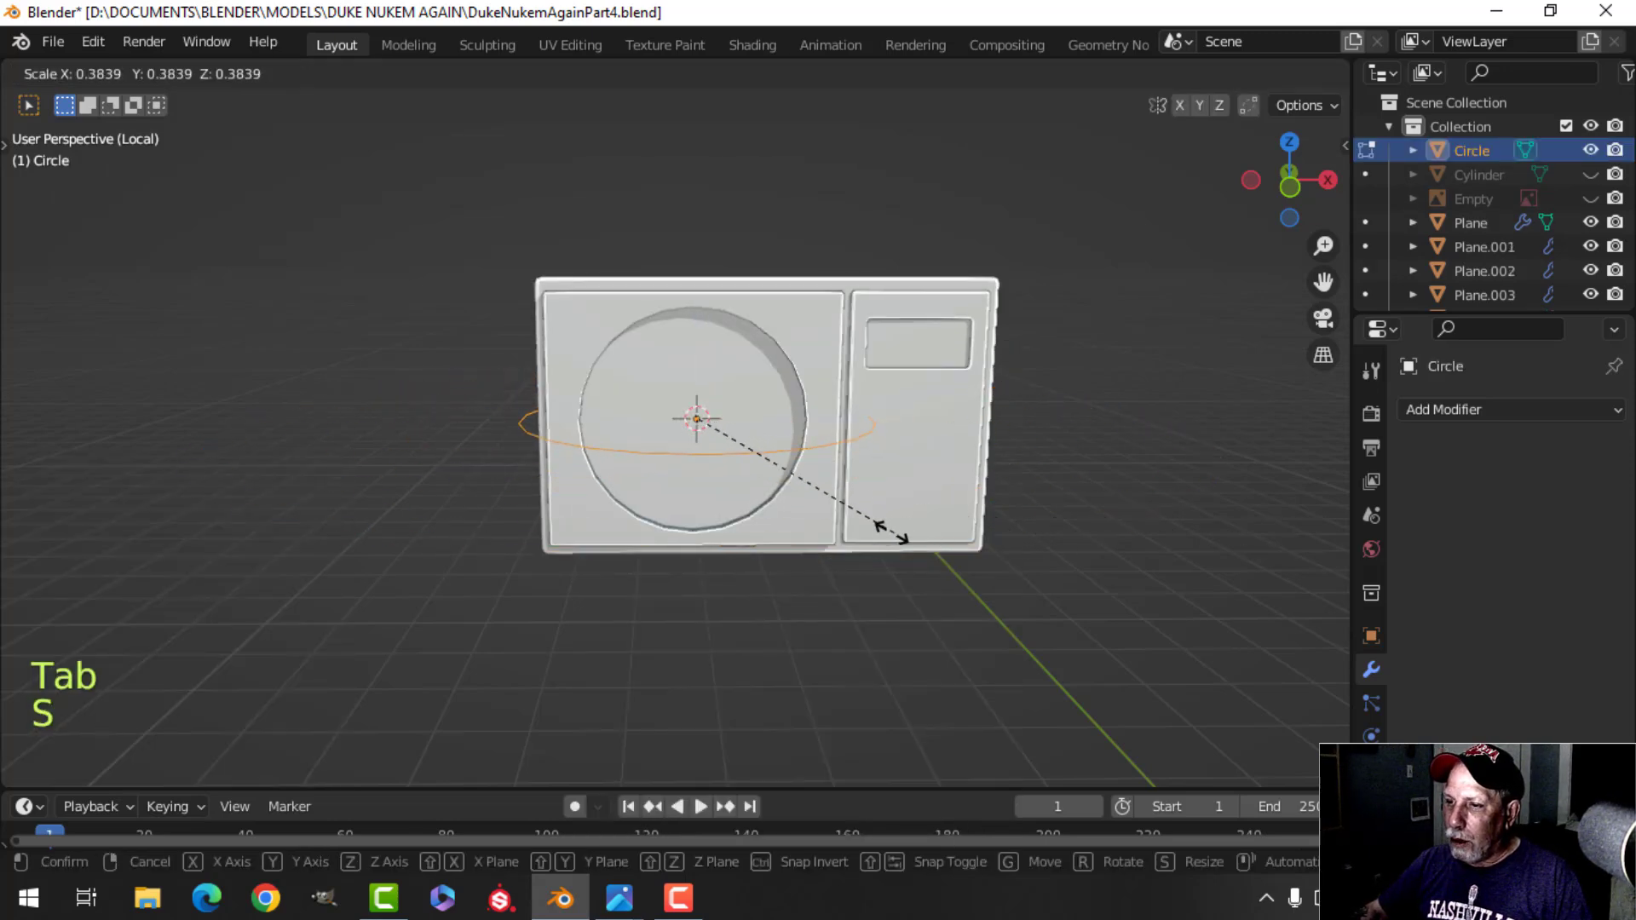
pyautogui.click(821, 522)
# Rotate the circle 90° about X so it lies parallel to the panel's front.
pyautogui.press('KP_1')
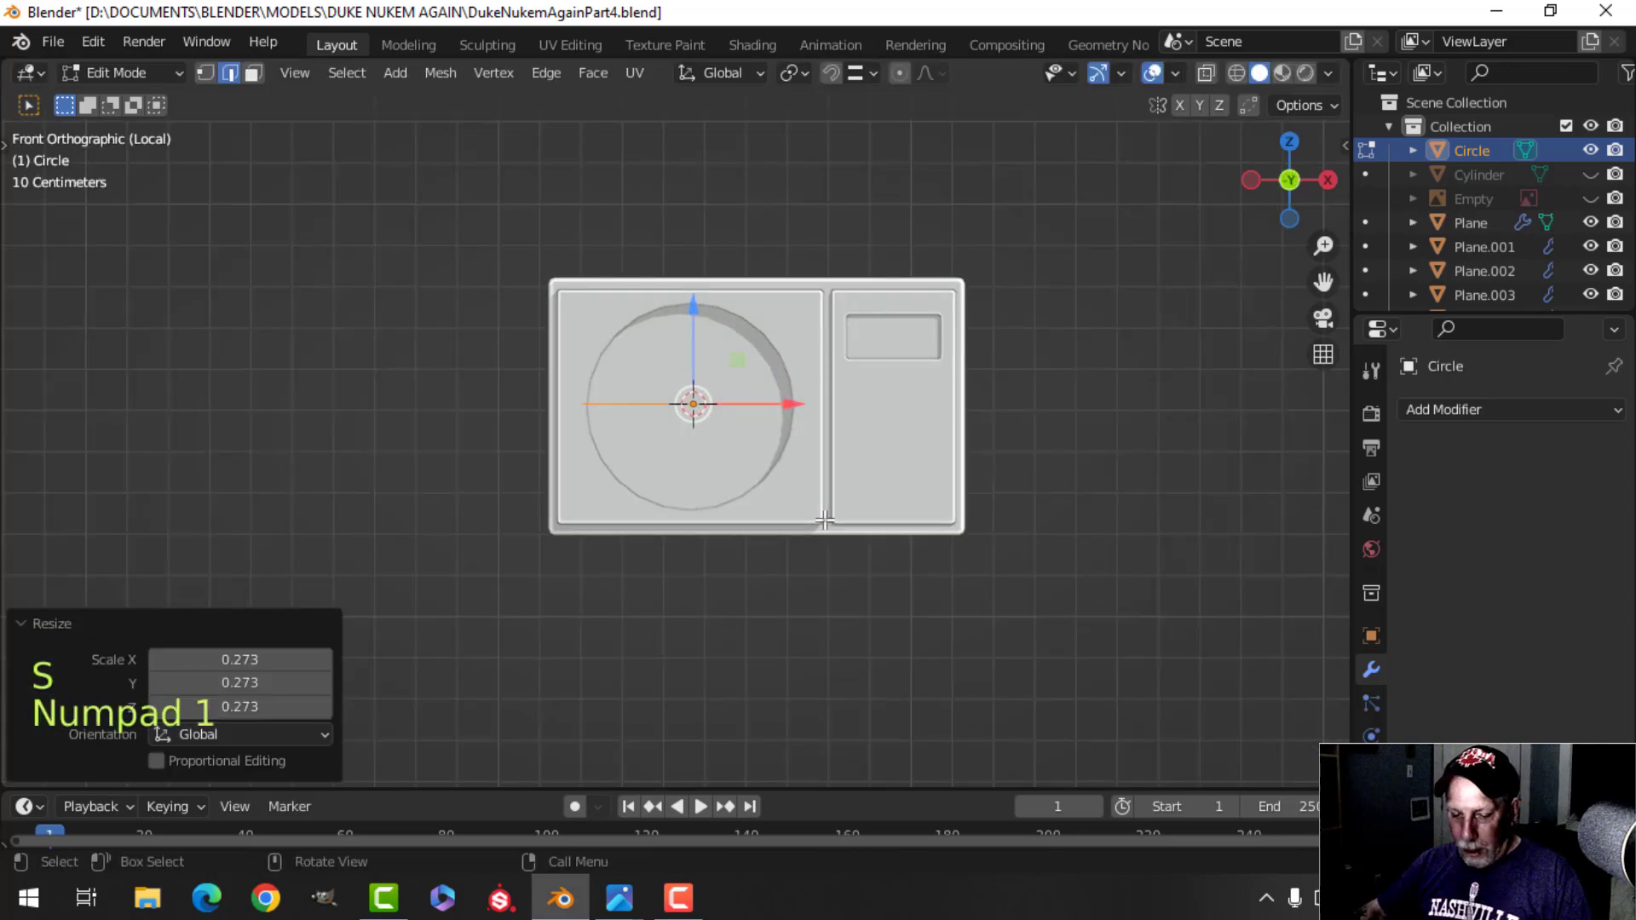
pyautogui.press('r')
pyautogui.press('x')
pyautogui.press('9')
pyautogui.press('0')
pyautogui.click(824, 519)
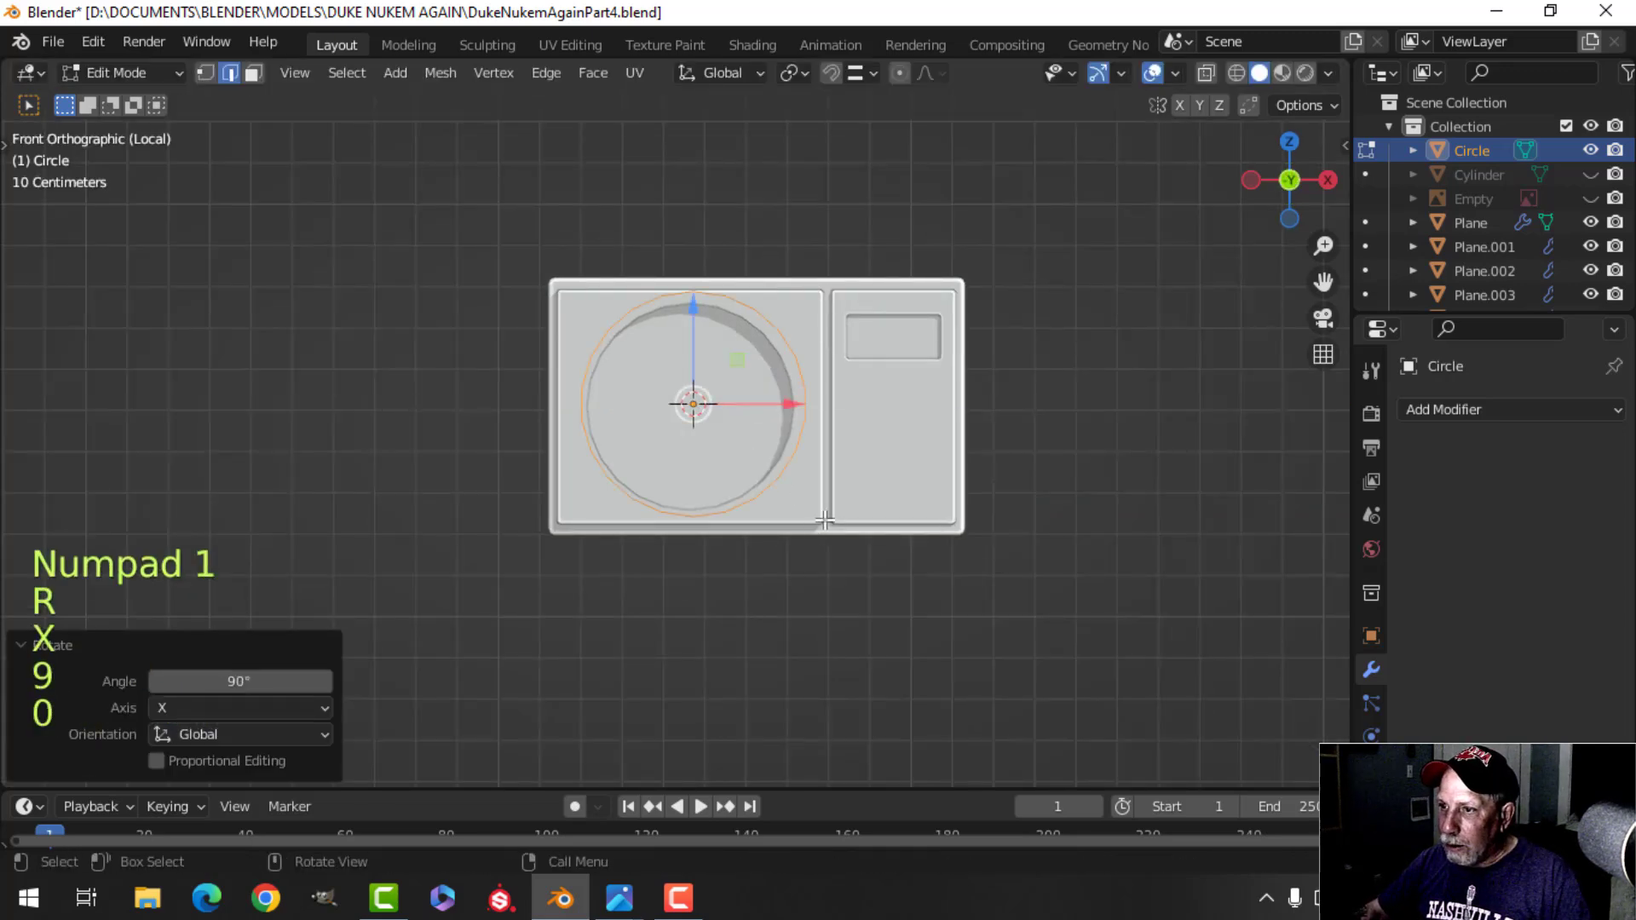
# Scale the circle by about 0.942 and nudge it in the front view to match the opening's rim.
pyautogui.scroll(2, 869, 510)
pyautogui.press('g')
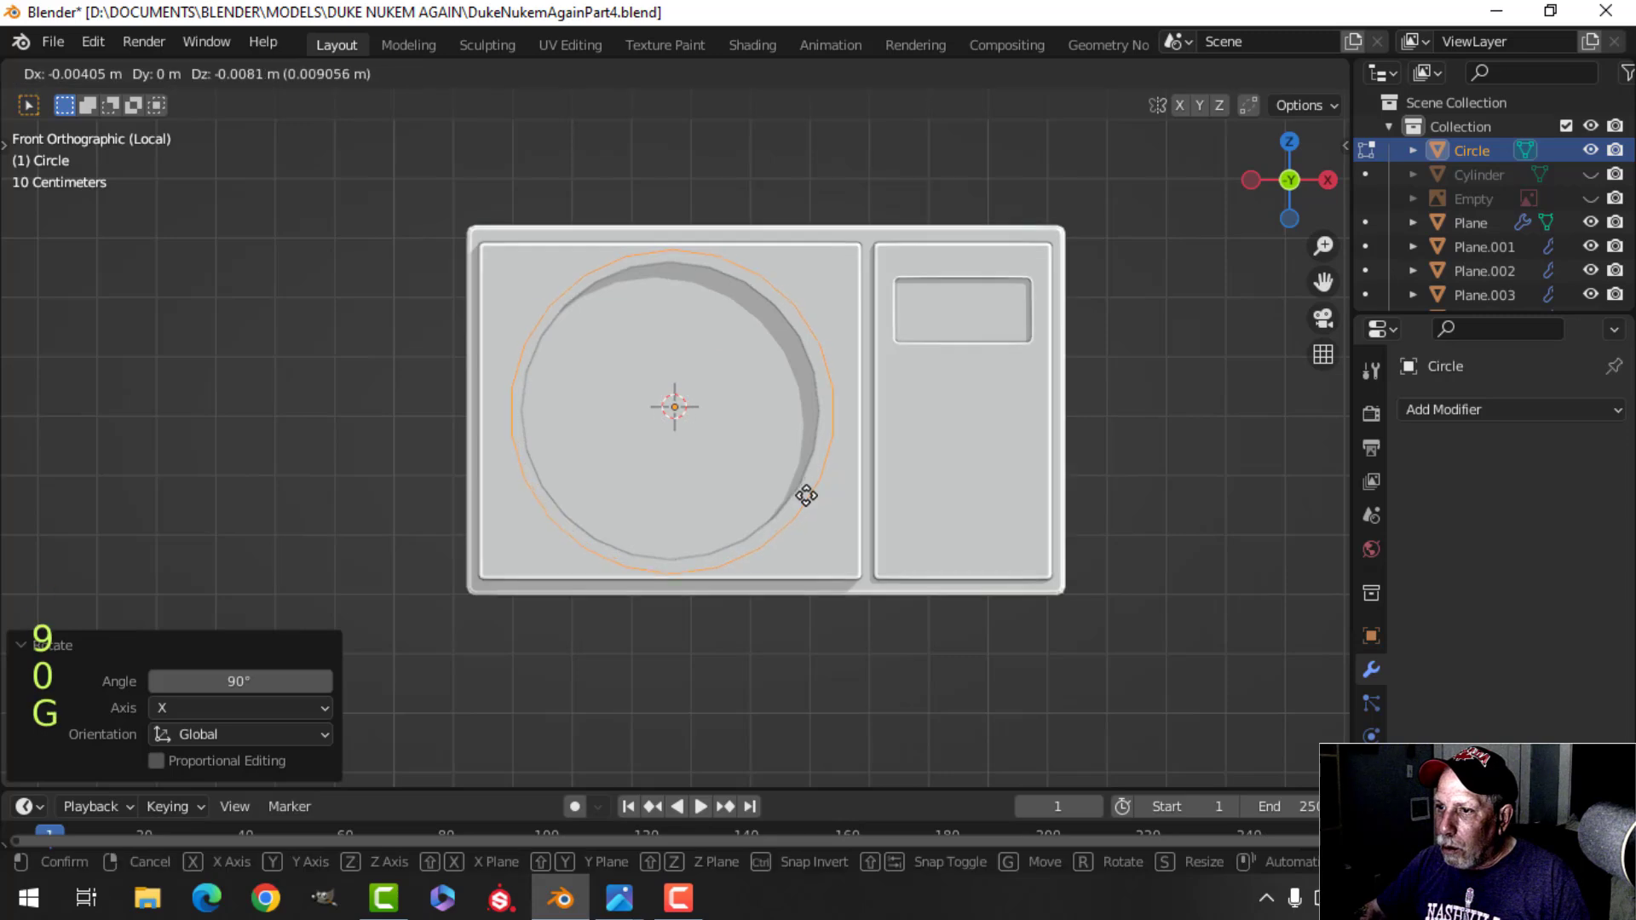
pyautogui.click(803, 491)
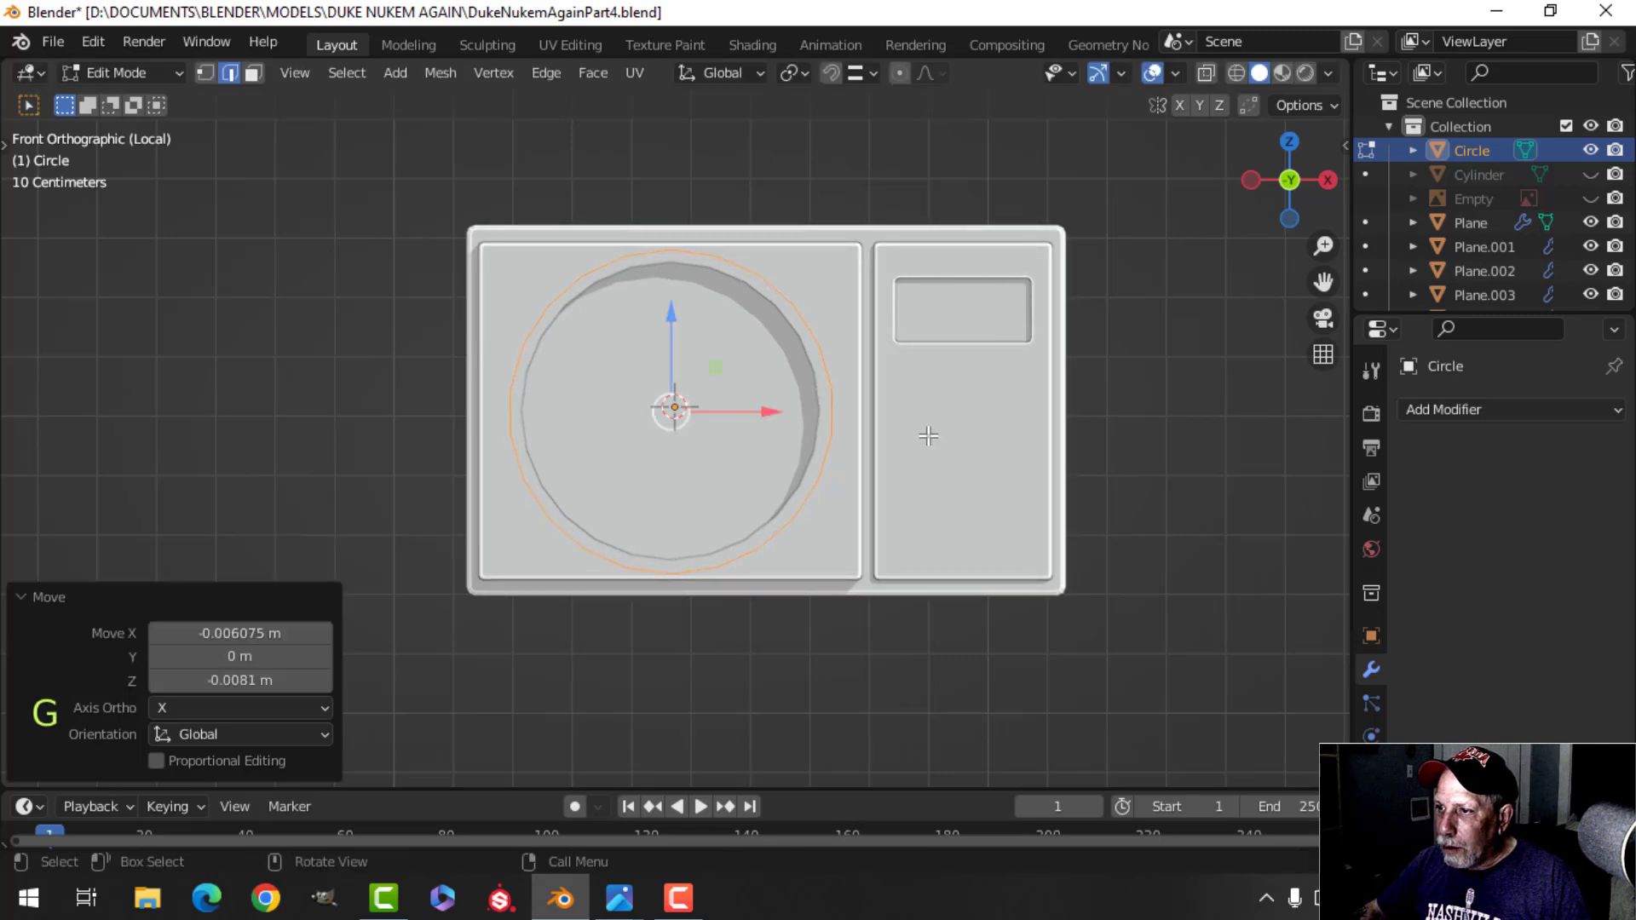
pyautogui.press('s')
pyautogui.click(913, 440)
pyautogui.press('g')
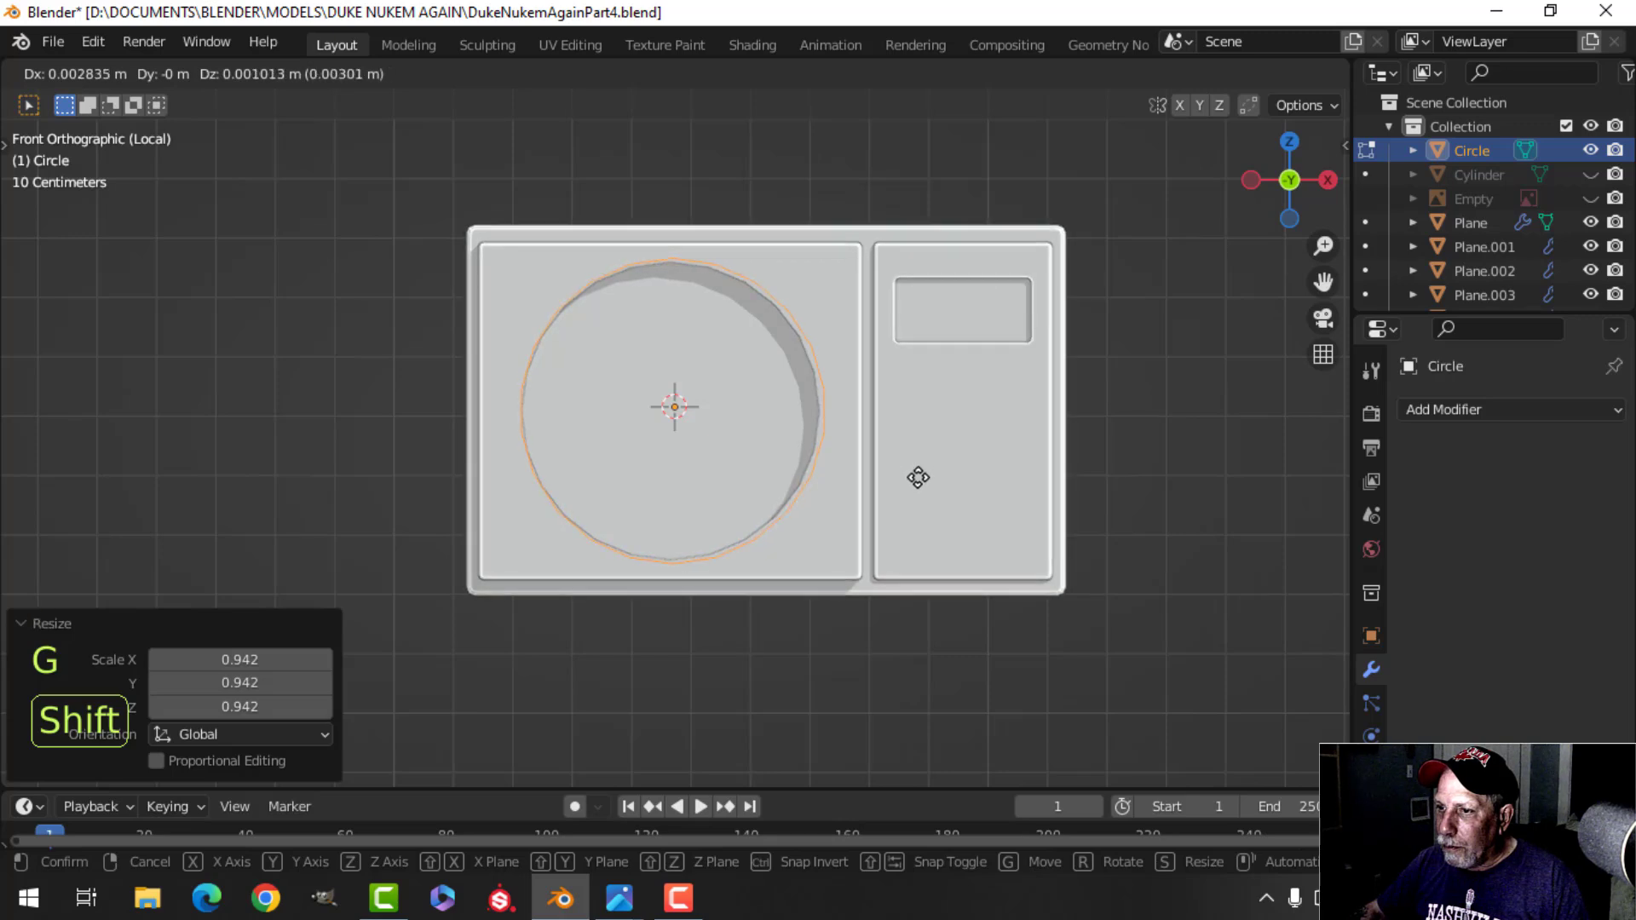
pyautogui.click(918, 477)
# Extrude the circle inward into a narrow flat ring, and shift the whole ring slightly along X.
pyautogui.press('e')
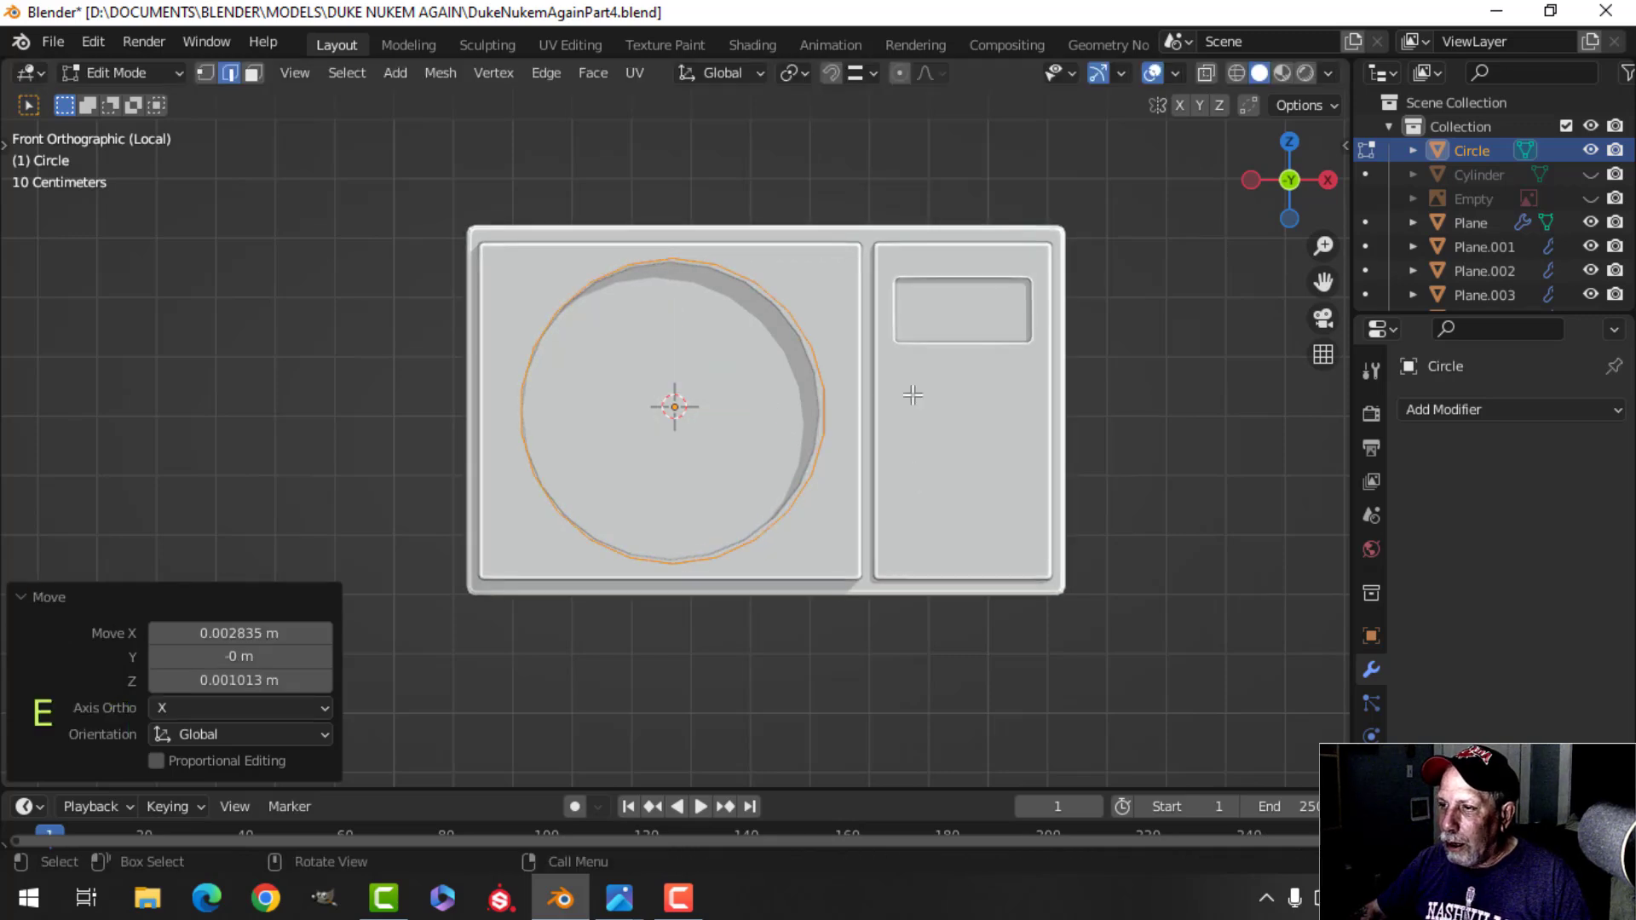
pyautogui.rightClick(909, 391)
pyautogui.press('s')
pyautogui.click(879, 405)
pyautogui.press('a')
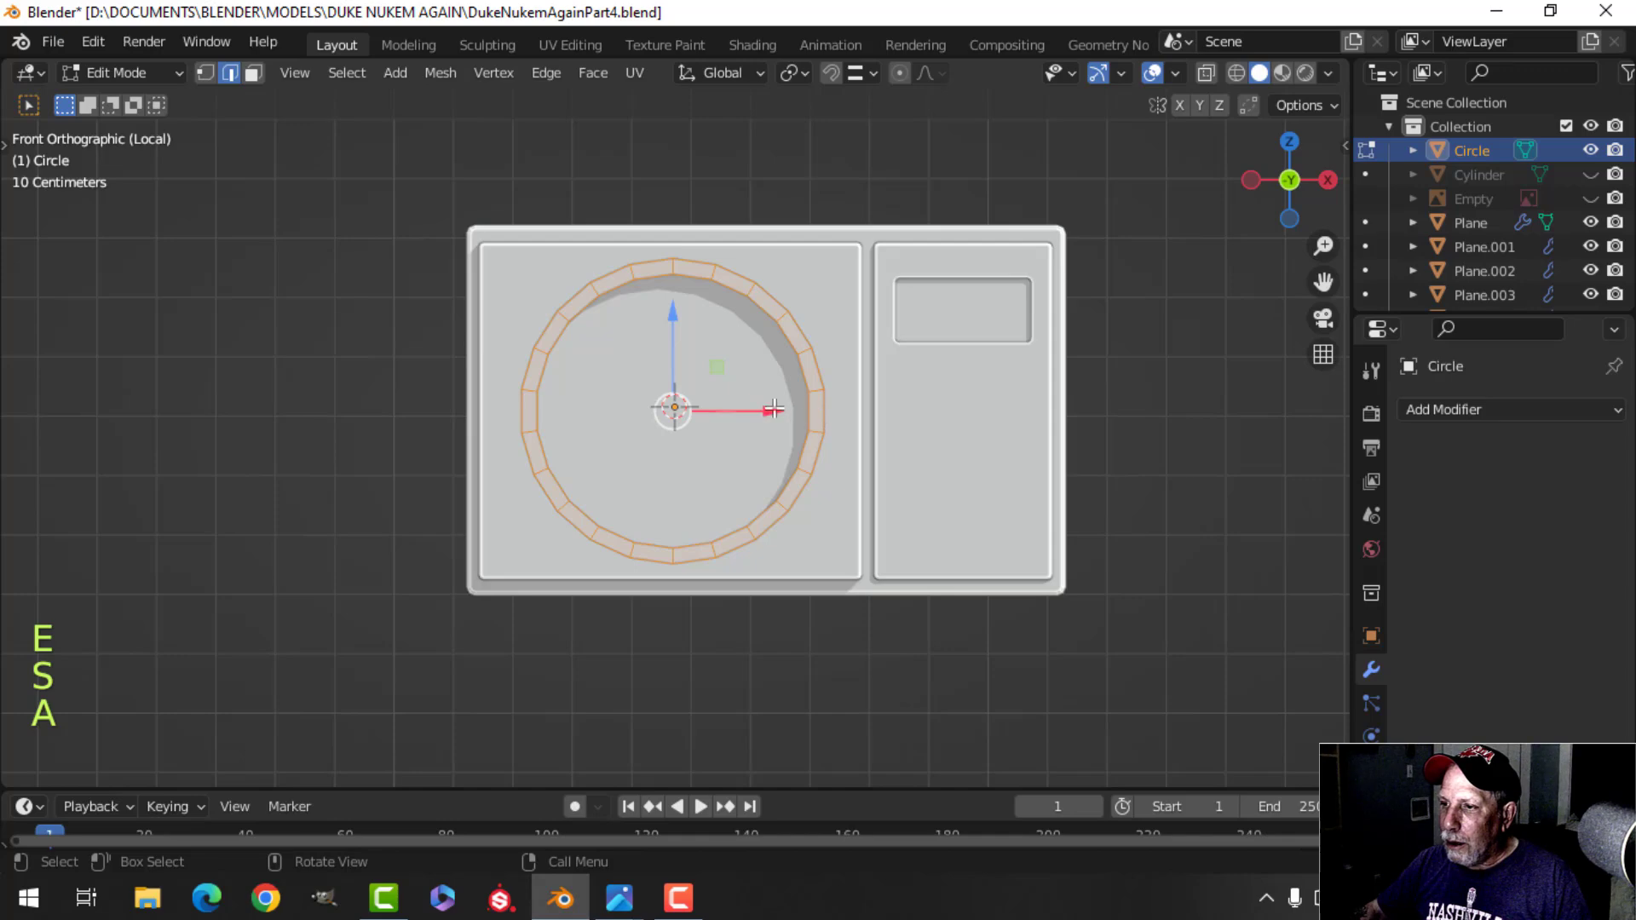
pyautogui.moveTo(772, 409); pyautogui.dragTo(767, 408)
# Move the whole flat ring along Y toward the front face of the left plate.
pyautogui.moveTo(768, 409); pyautogui.dragTo(901, 442, button='middle')
pyautogui.scroll(3, 771, 428)
pyautogui.hotkey('alt', 'a')
pyautogui.press('a')
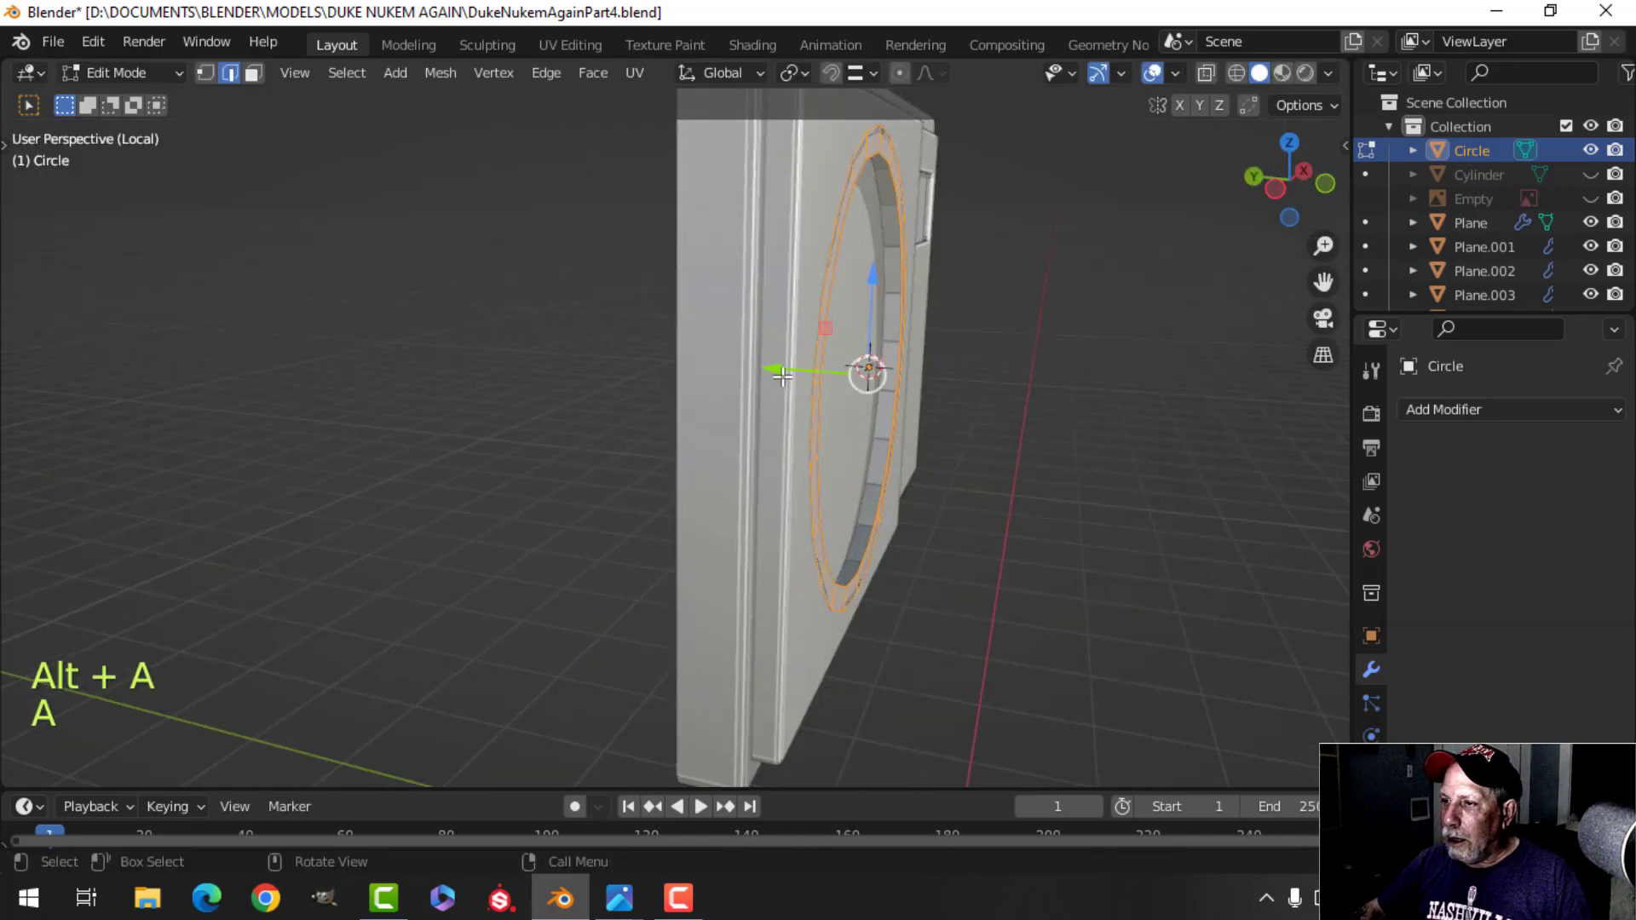
pyautogui.moveTo(782, 375); pyautogui.dragTo(804, 377)
# Extrude the ring in depth without the extruded end faces, and move it about 0.0162 m along Y.
pyautogui.moveTo(860, 409)
pyautogui.keyDown('shift'); pyautogui.mouseDown(button='middle')
pyautogui.moveTo(850, 437)
pyautogui.moveTo(917, 447)
pyautogui.moveTo(873, 457)
pyautogui.moveTo(865, 413)
pyautogui.mouseUp(button='middle'); pyautogui.keyUp('shift')
pyautogui.press('e')
pyautogui.click(906, 447)
pyautogui.press('x')
pyautogui.click(852, 448)
pyautogui.press('a')
pyautogui.moveTo(765, 402); pyautogui.dragTo(756, 399)
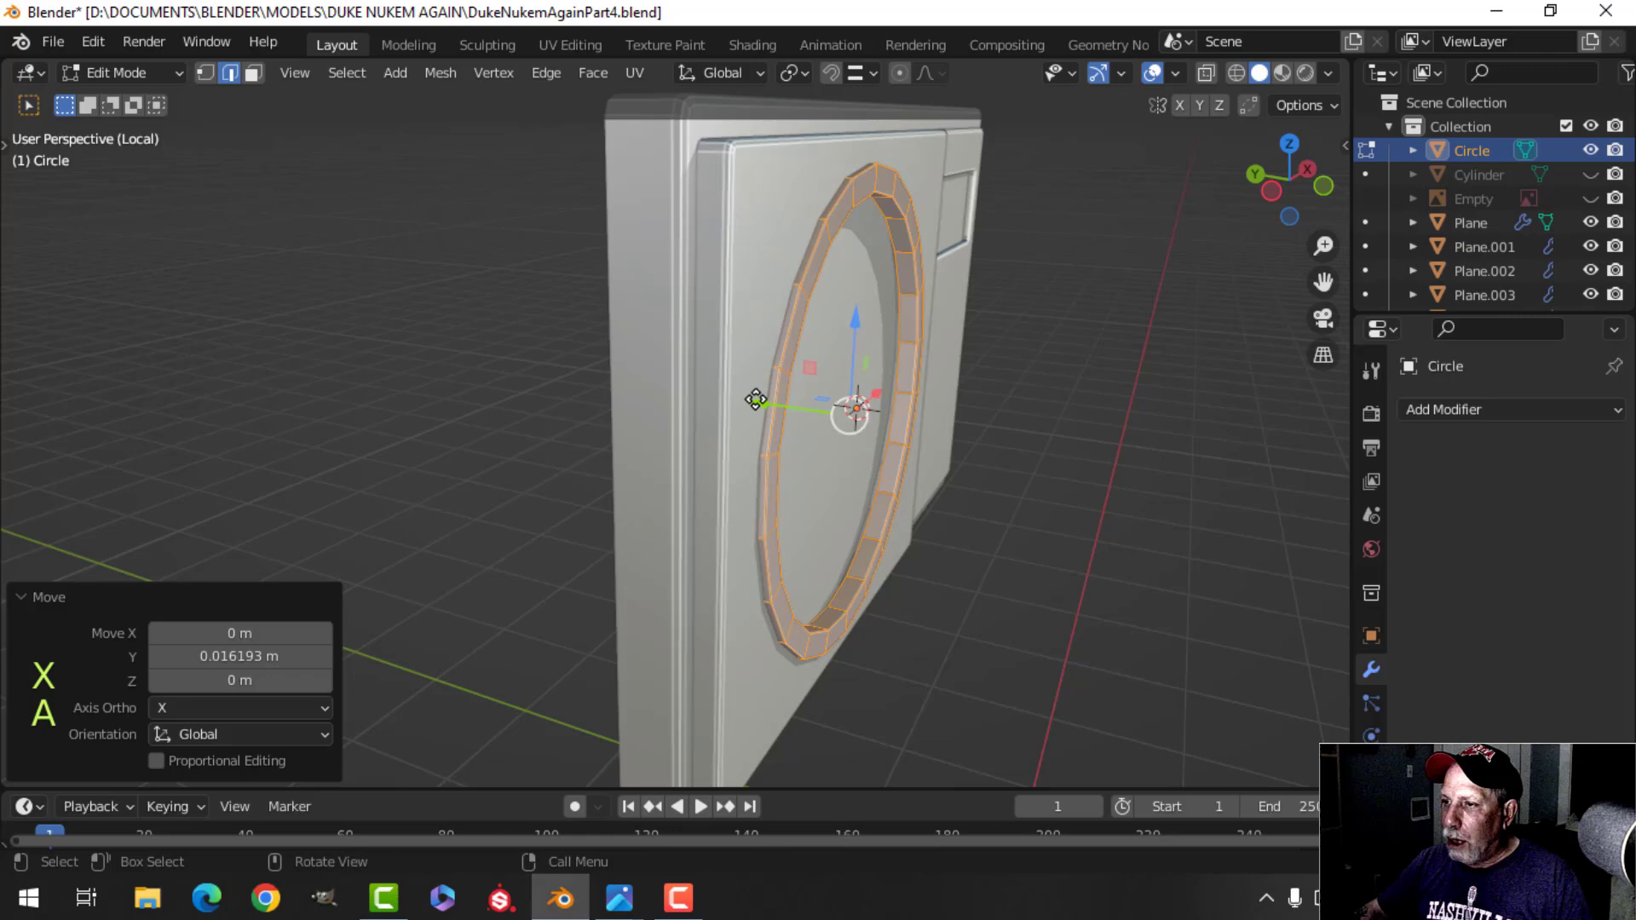
# Correct the direction of the ring's face normals and add a level 1 Subdivision Surface modifier to it.
pyautogui.hotkey('alt', 'n')
pyautogui.click(938, 378)
pyautogui.press('Tab')
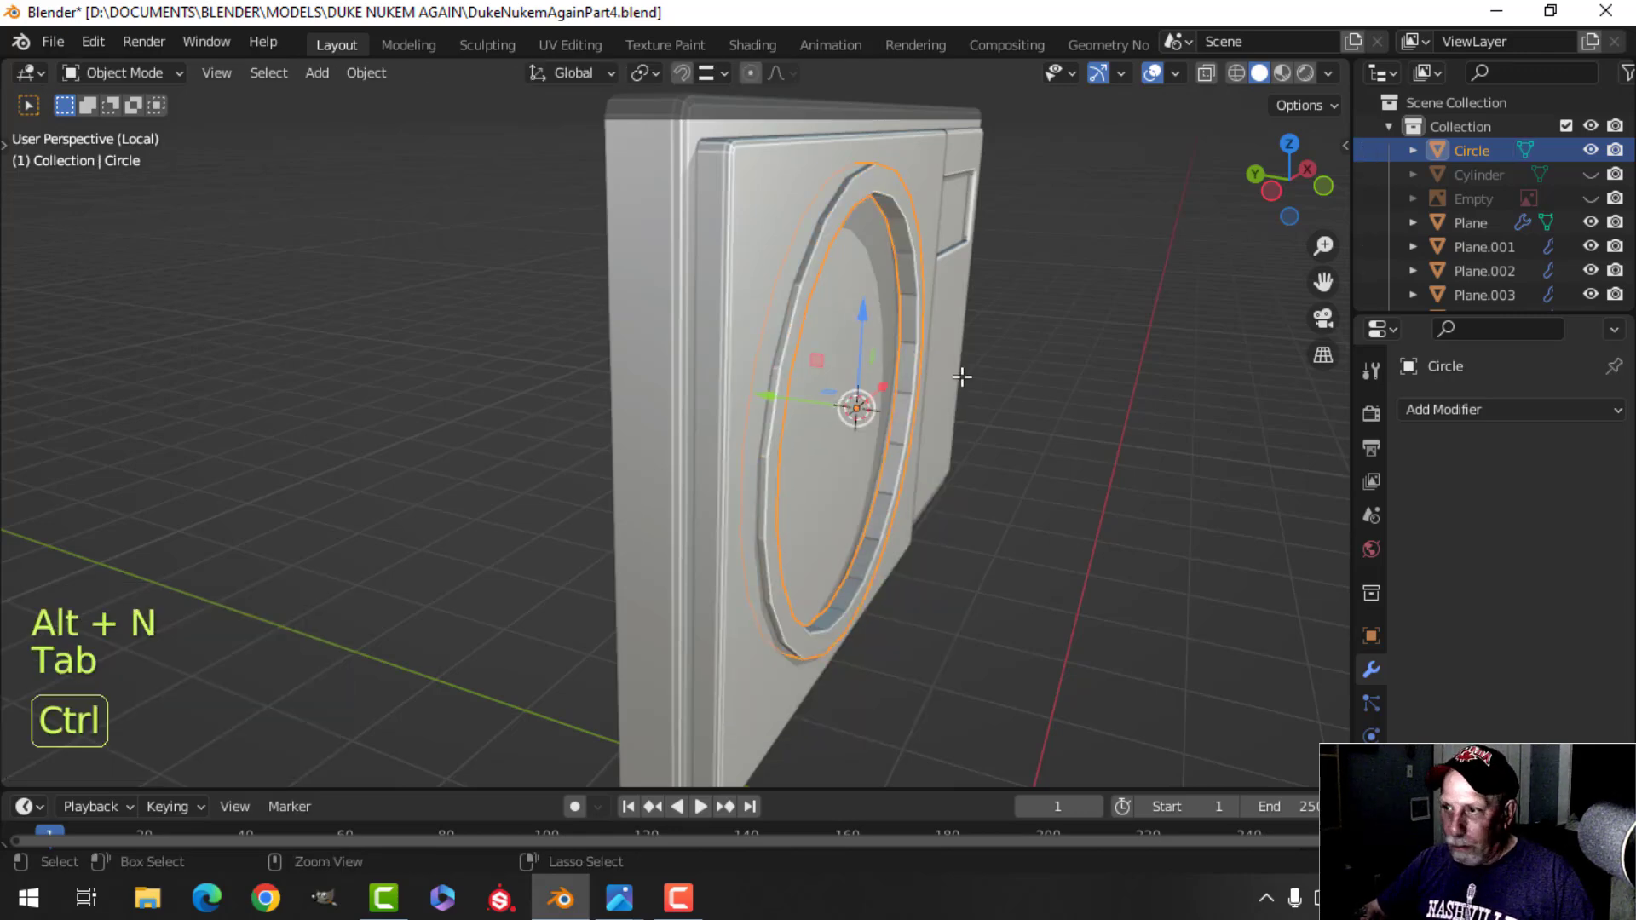
pyautogui.hotkey('ctrl', '1')
# Bevel the ring's front inner and outer edge loops with a width of 0.00376 m and 2 segments.
pyautogui.press('Tab')
pyautogui.moveTo(830, 352); pyautogui.dragTo(835, 409, button='middle')
pyautogui.scroll(3, 839, 426)
pyautogui.hotkey('alt', 'a')
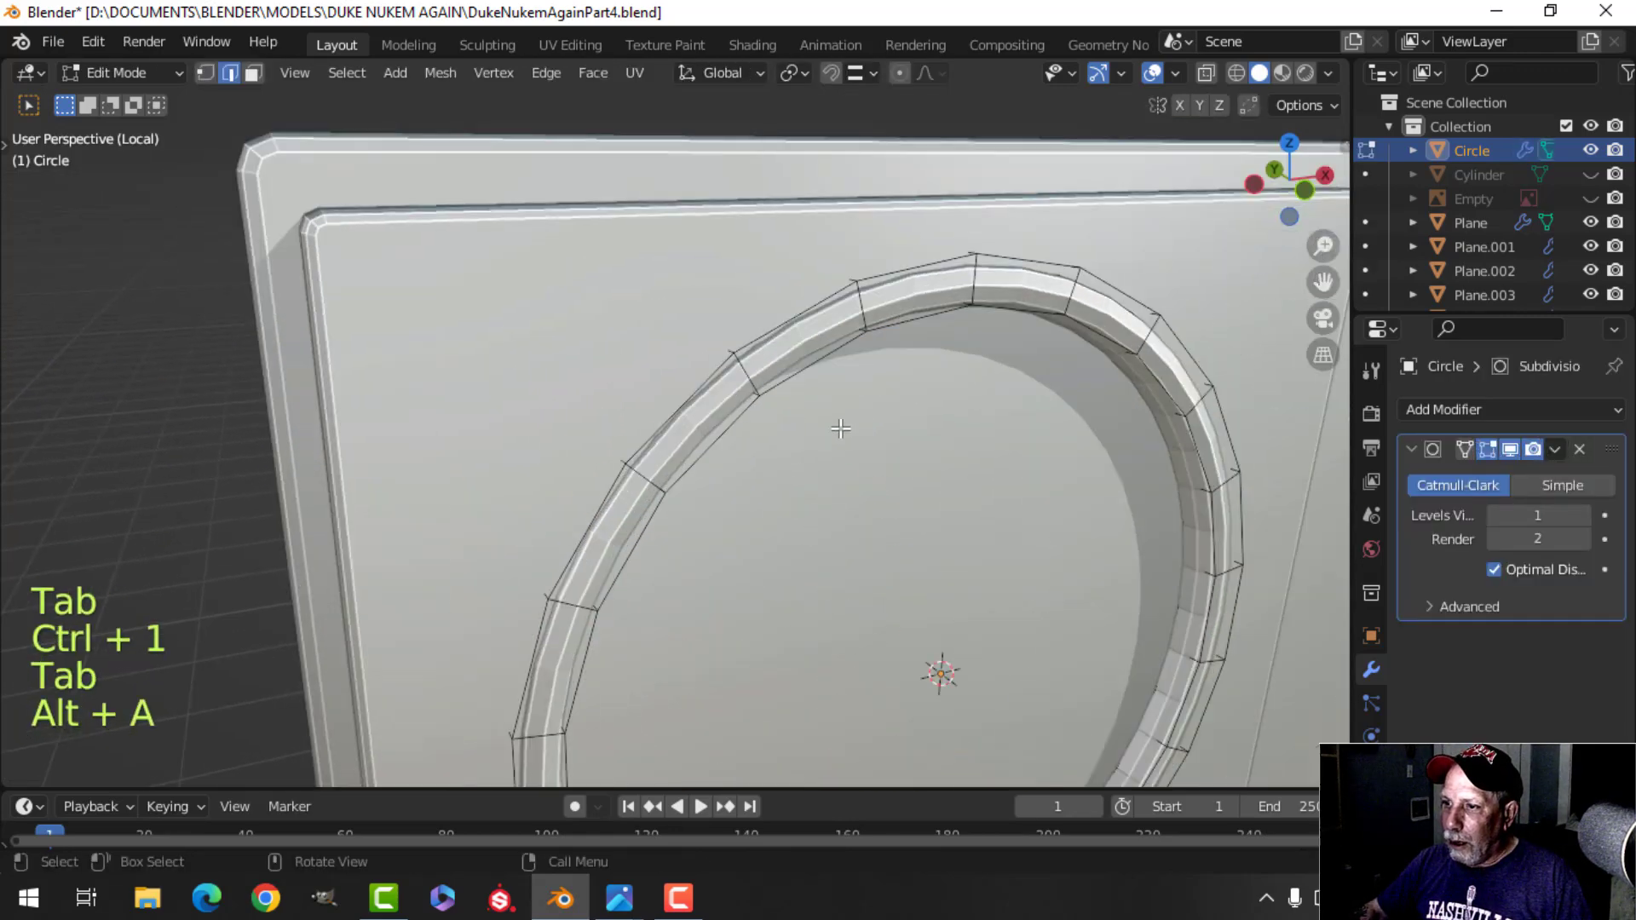
pyautogui.press('2')
pyautogui.keyDown('alt'); pyautogui.keyDown('shift'); pyautogui.click(802, 319); pyautogui.keyUp('shift'); pyautogui.keyUp('alt')
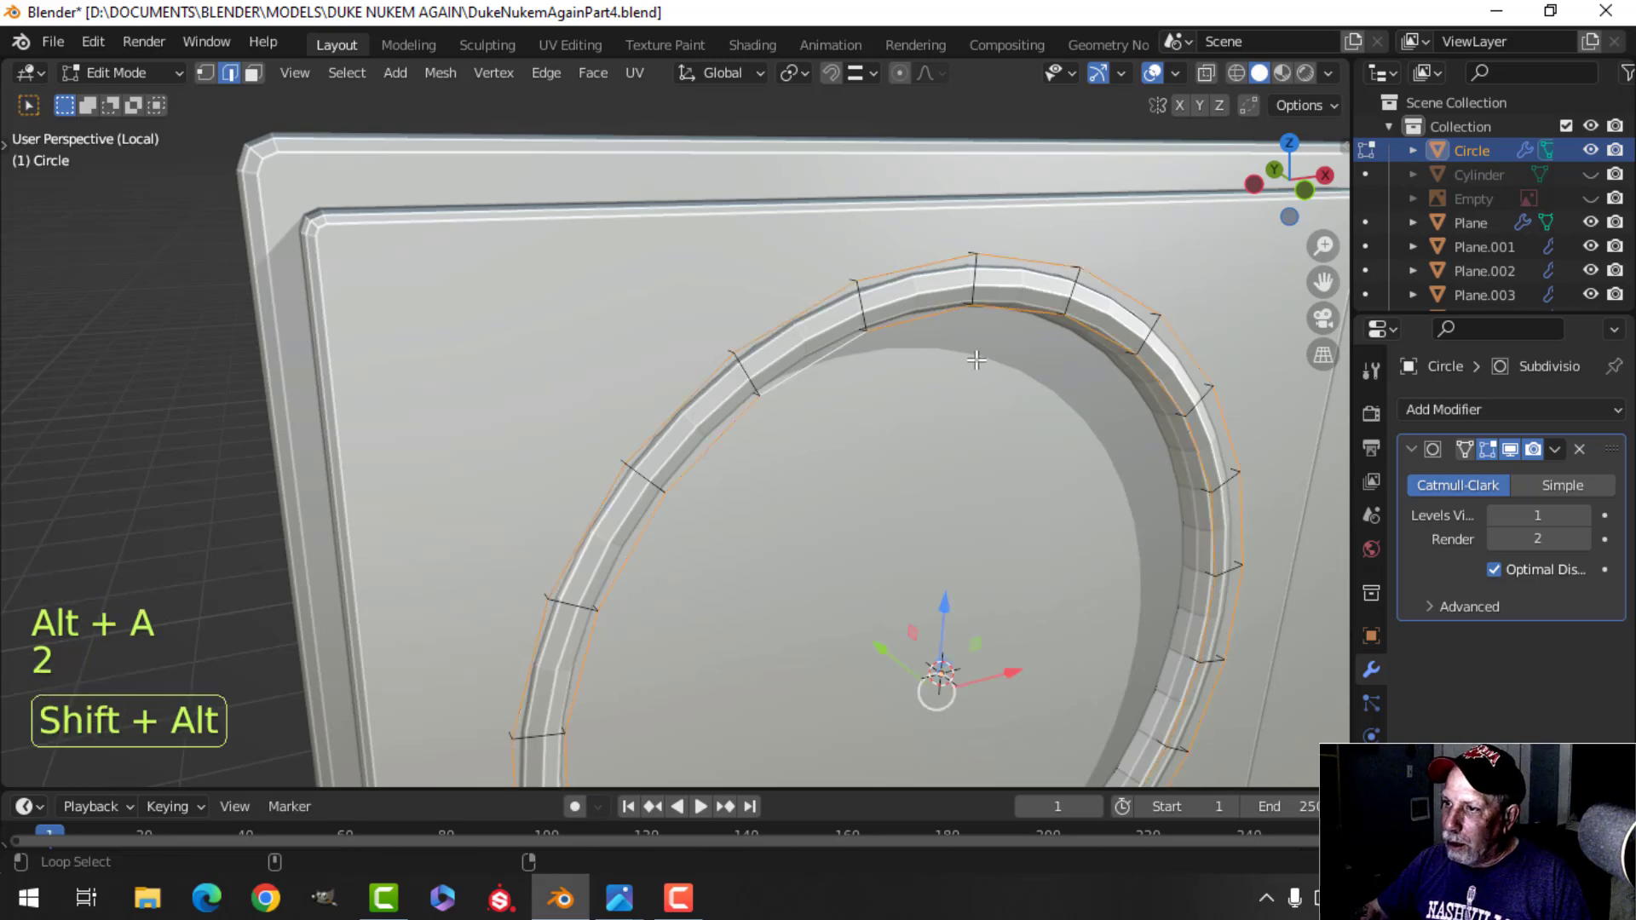
pyautogui.hotkey('ctrl', 'b')
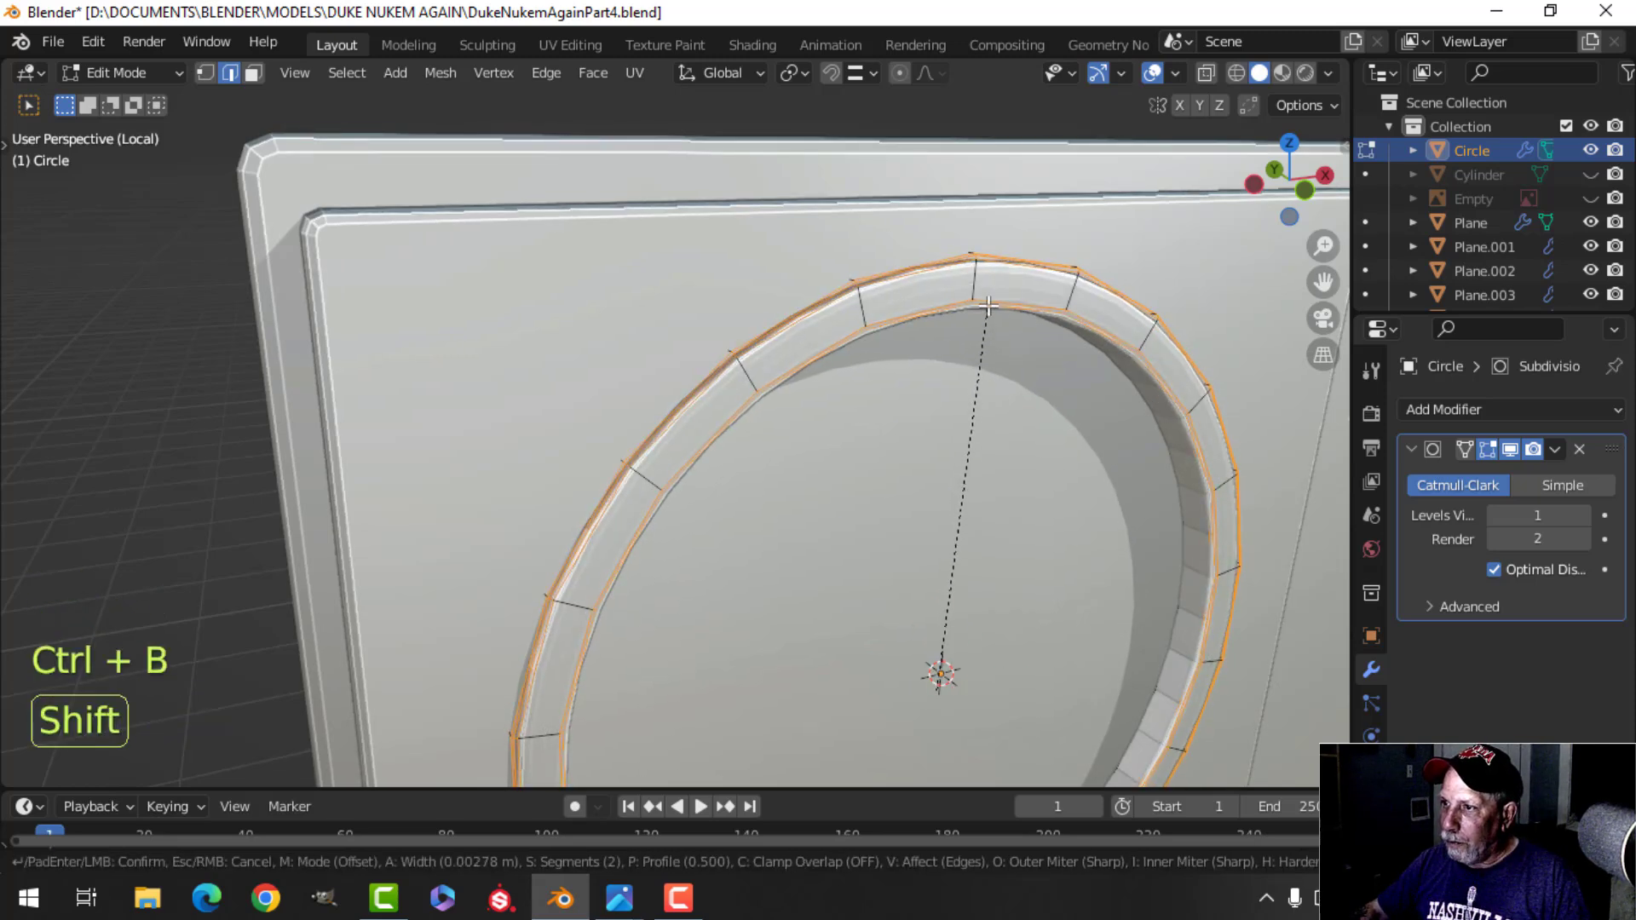
pyautogui.click(986, 292)
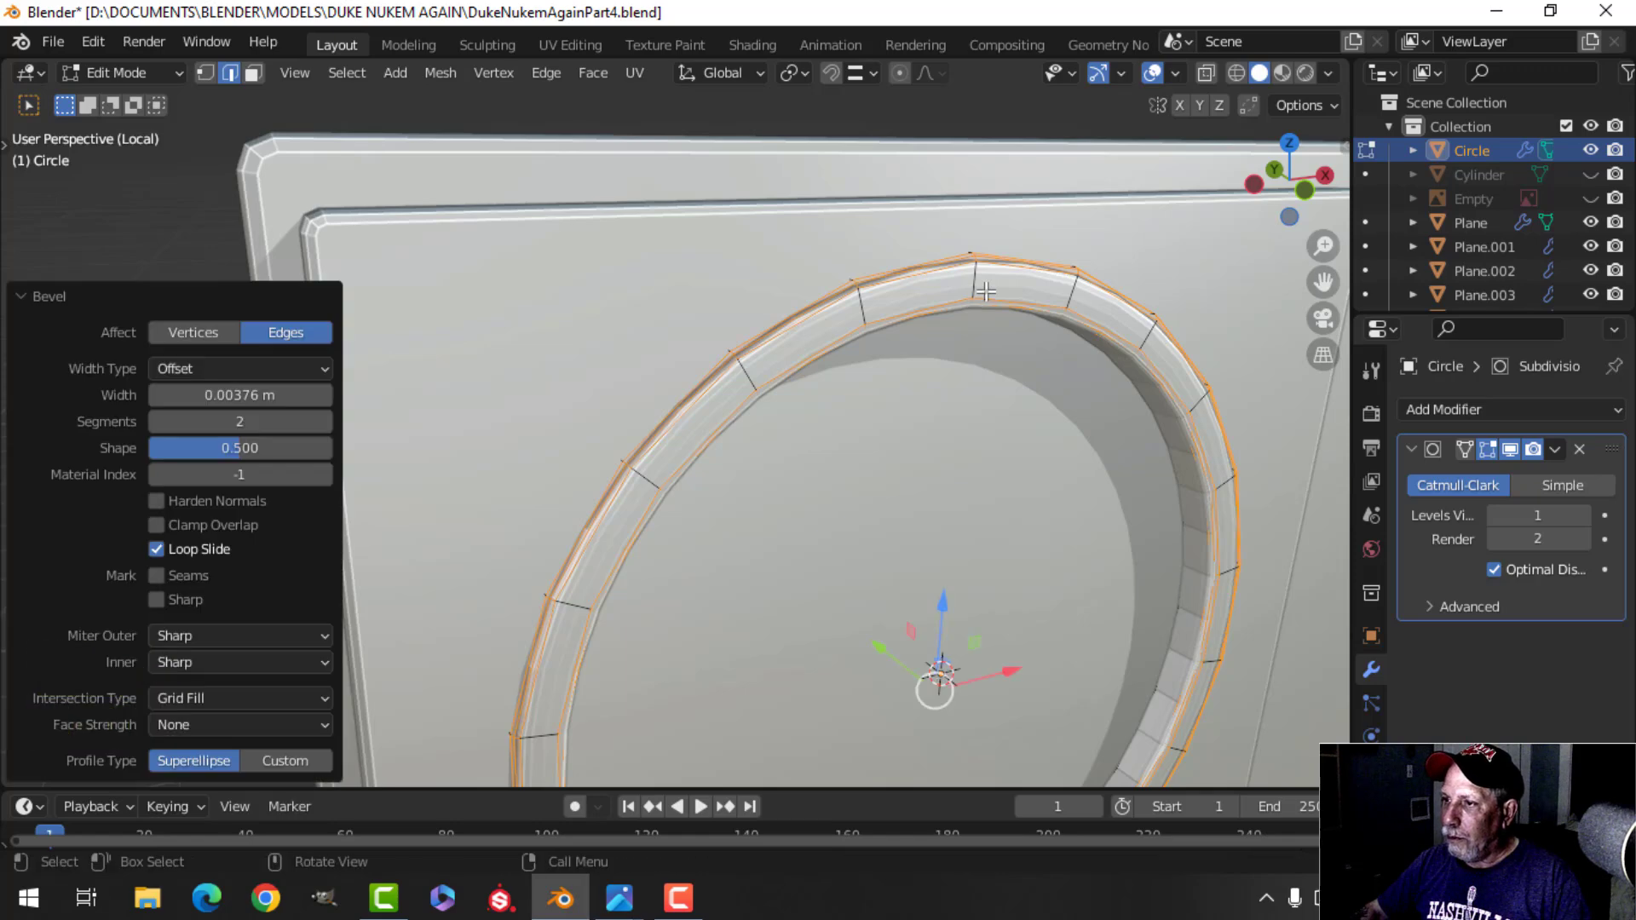
pyautogui.press('Tab')
pyautogui.hotkey('alt', 'a')
pyautogui.scroll(-5, 1101, 385)
pyautogui.moveTo(1101, 385); pyautogui.dragTo(935, 314, button='middle')
pyautogui.scroll(4, 929, 341)
pyautogui.scroll(-5, 929, 350)
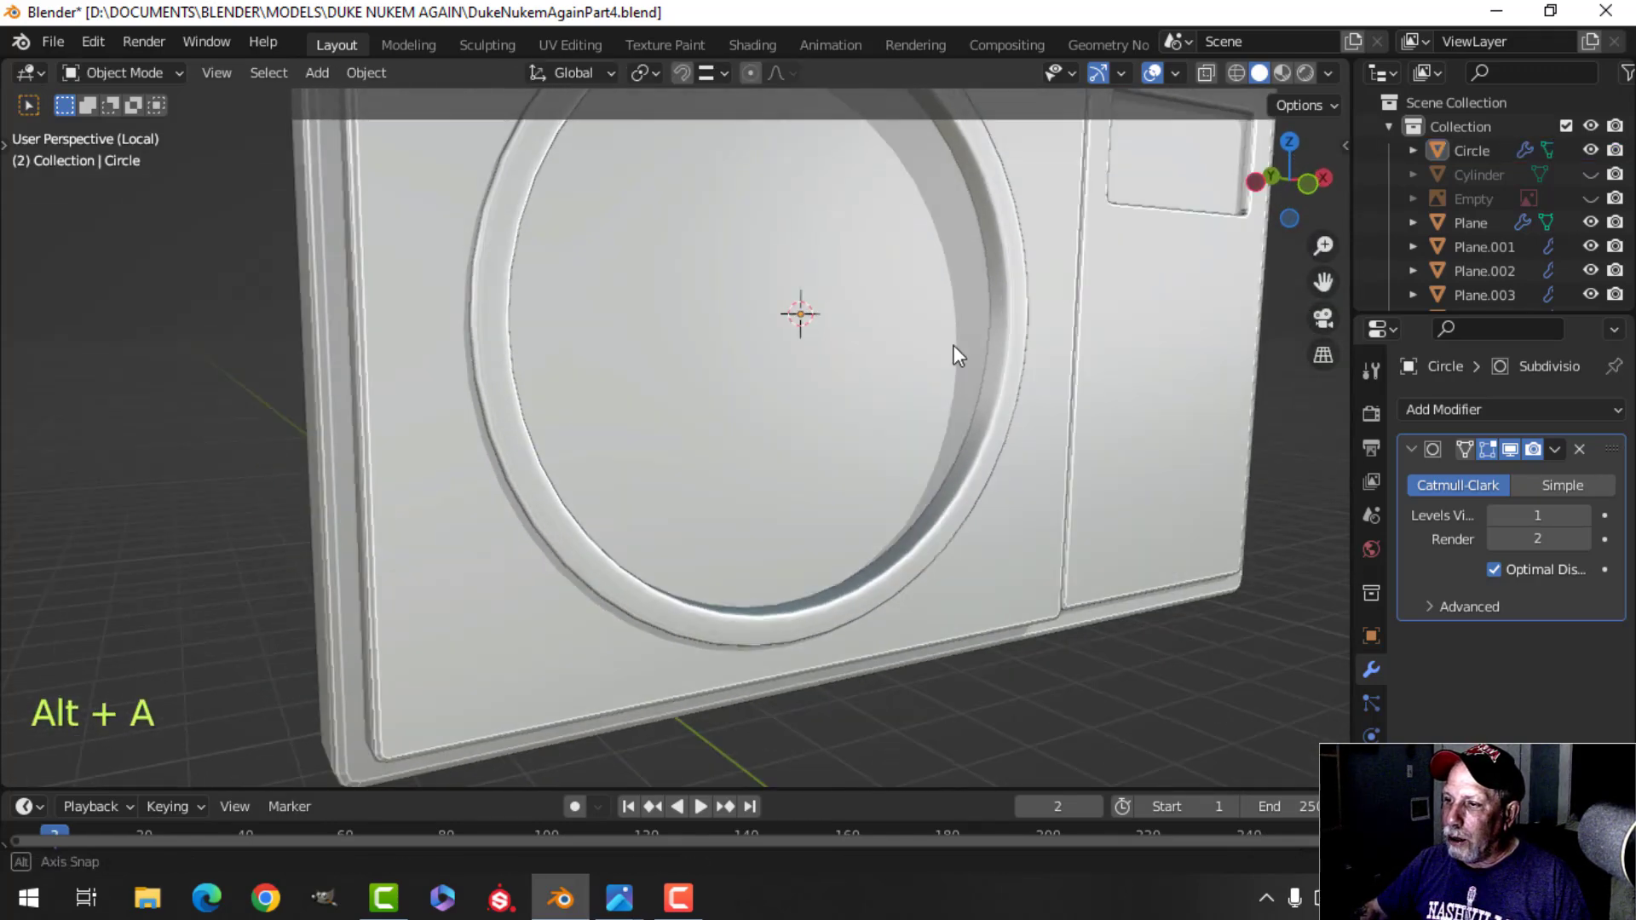
pyautogui.moveTo(1016, 354); pyautogui.dragTo(847, 361, button='middle')
pyautogui.scroll(3, 811, 422)
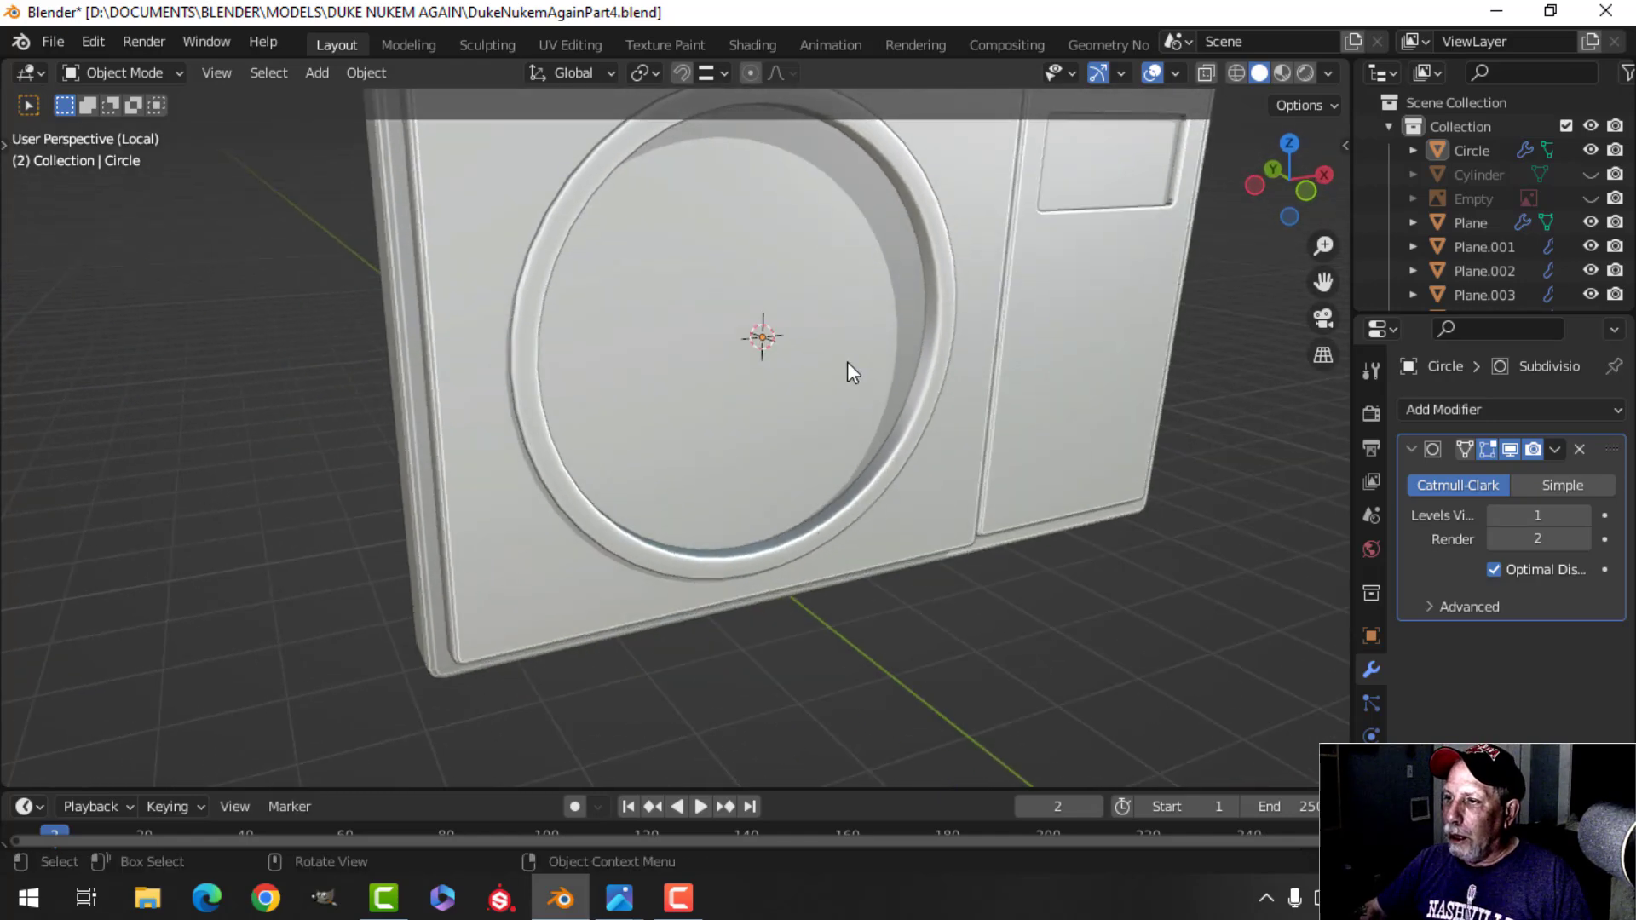
# Duplicate one edge loop of the ring, scale the copy to about 0.195, and separate it into its own object.
pyautogui.press('Tab')
pyautogui.hotkey('alt', 'a')
pyautogui.moveTo(938, 335); pyautogui.dragTo(938, 345, button='middle')
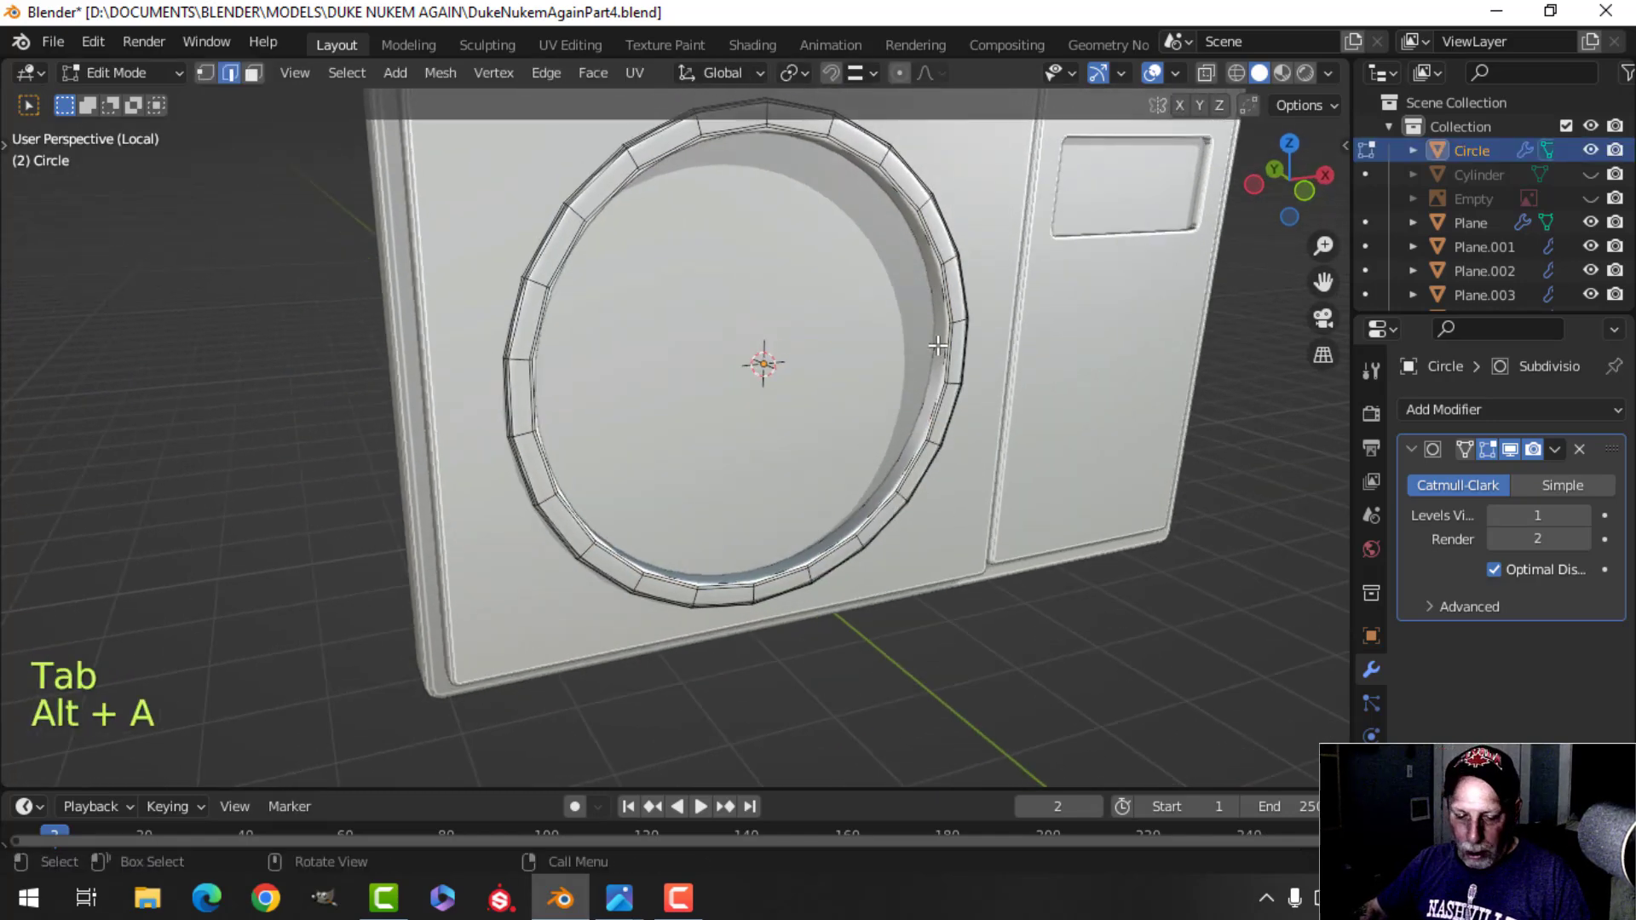
pyautogui.keyDown('alt'); pyautogui.keyDown('shift'); pyautogui.click(961, 258); pyautogui.keyUp('shift'); pyautogui.keyUp('alt')
pyautogui.keyDown('shift'); pyautogui.moveTo(1036, 360); pyautogui.dragTo(1138, 357, button='middle'); pyautogui.keyUp('shift')
pyautogui.hotkey('shift', 'd')
pyautogui.press('s')
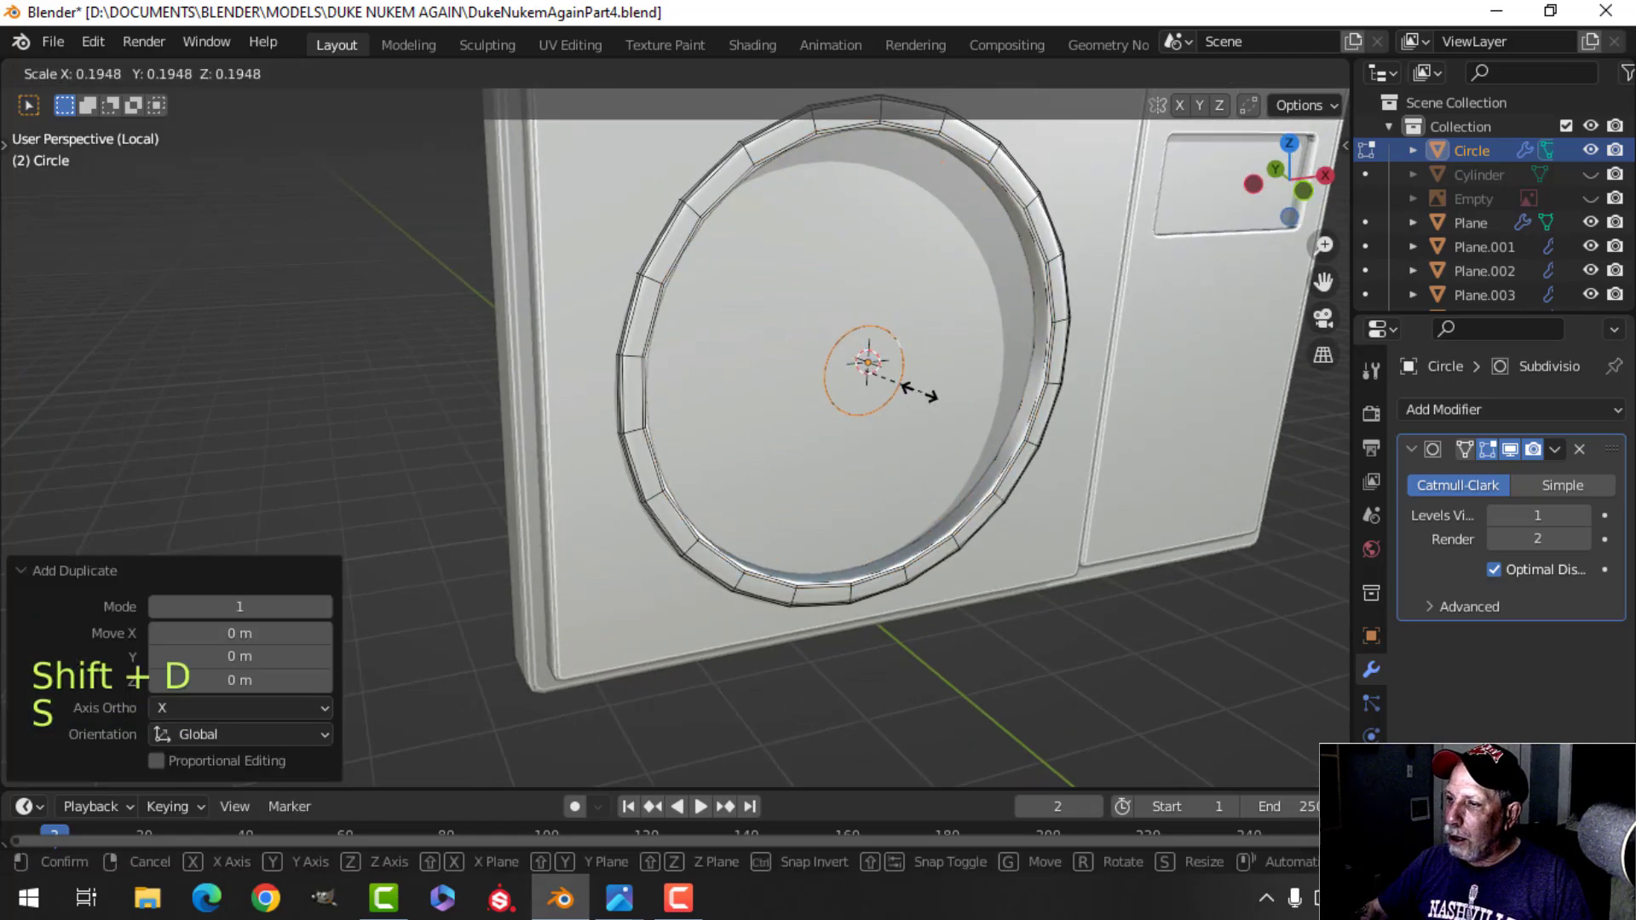
pyautogui.click(919, 392)
pyautogui.press('p')
pyautogui.click(844, 380)
pyautogui.press('Tab')
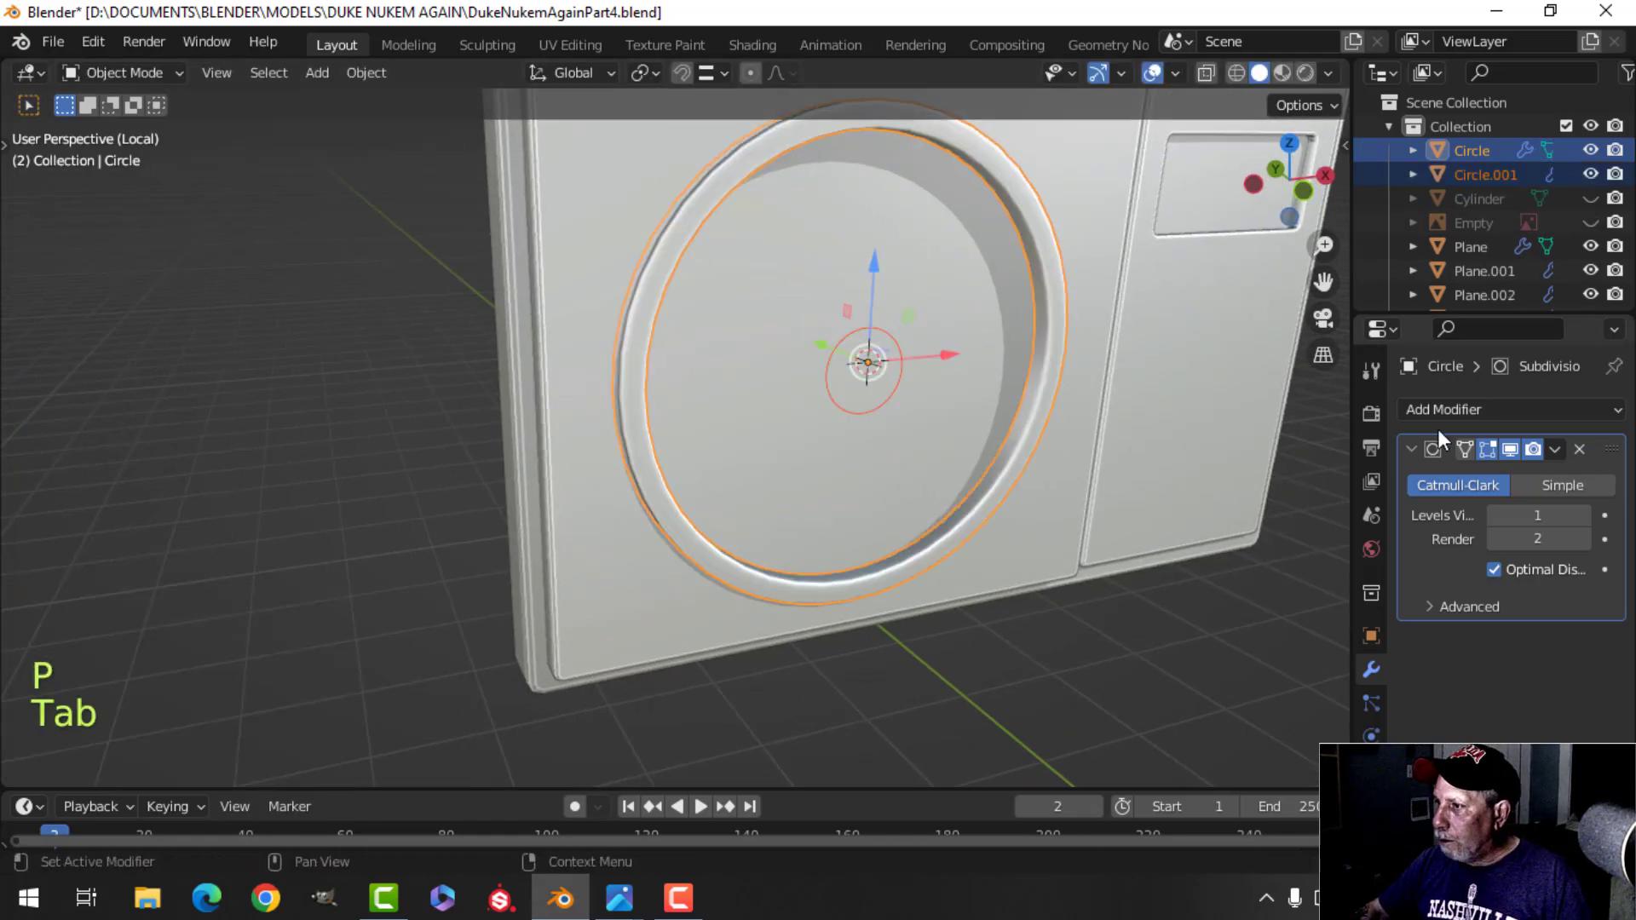
pyautogui.click(1580, 449)
pyautogui.press('Tab')
pyautogui.press('a')
pyautogui.moveTo(1004, 448); pyautogui.dragTo(920, 435, button='middle')
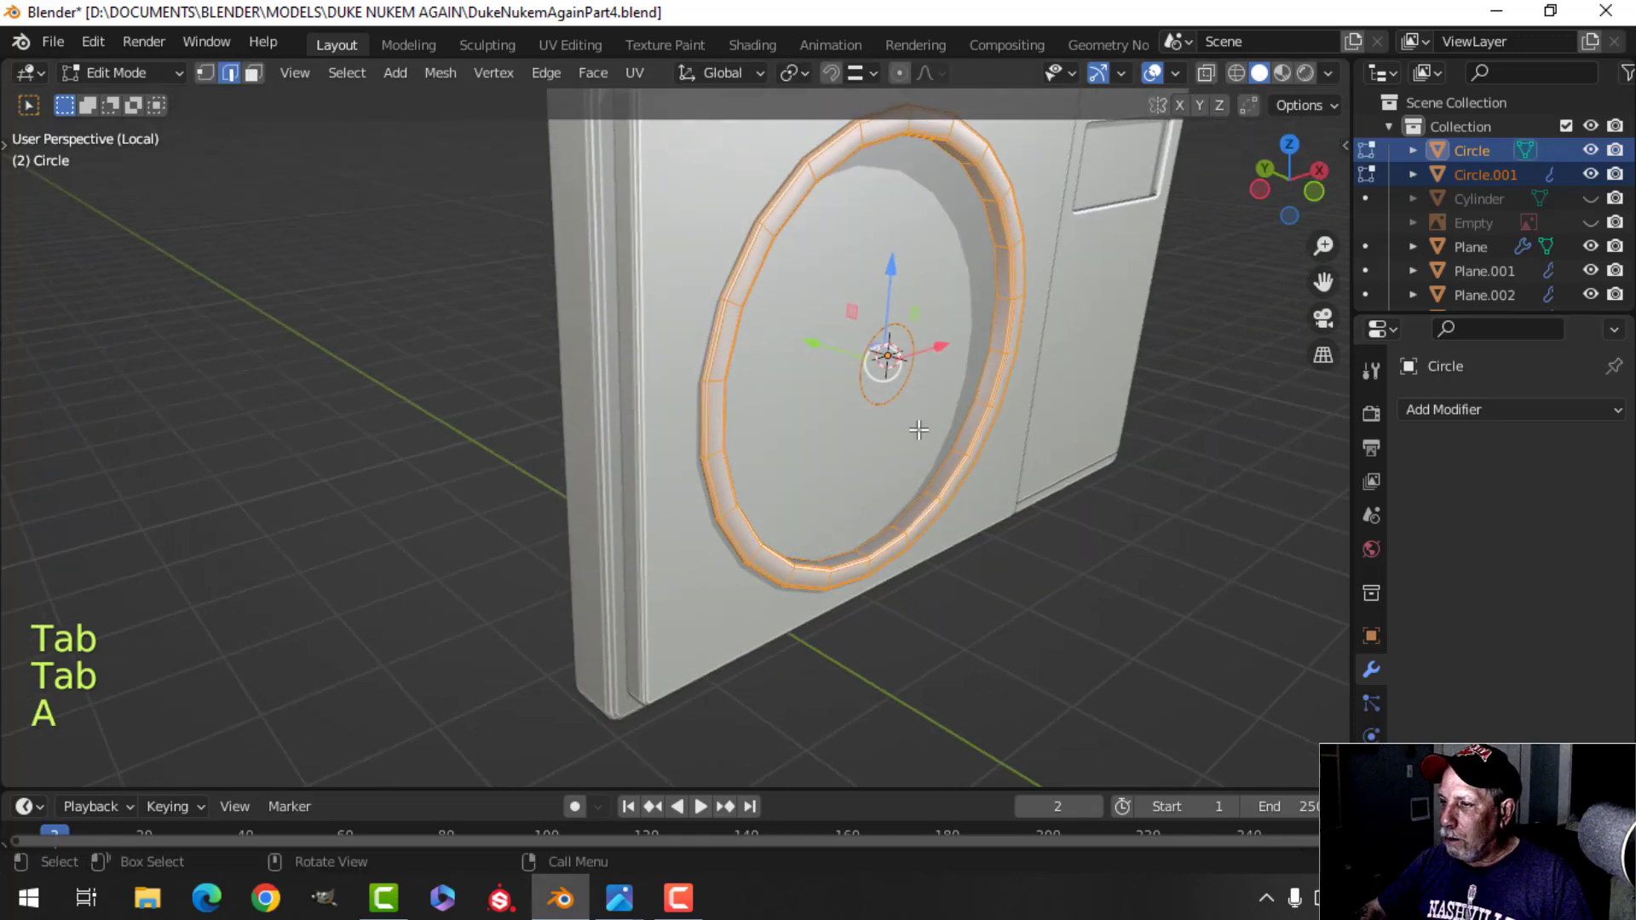
pyautogui.press('Tab')
pyautogui.click(889, 336)
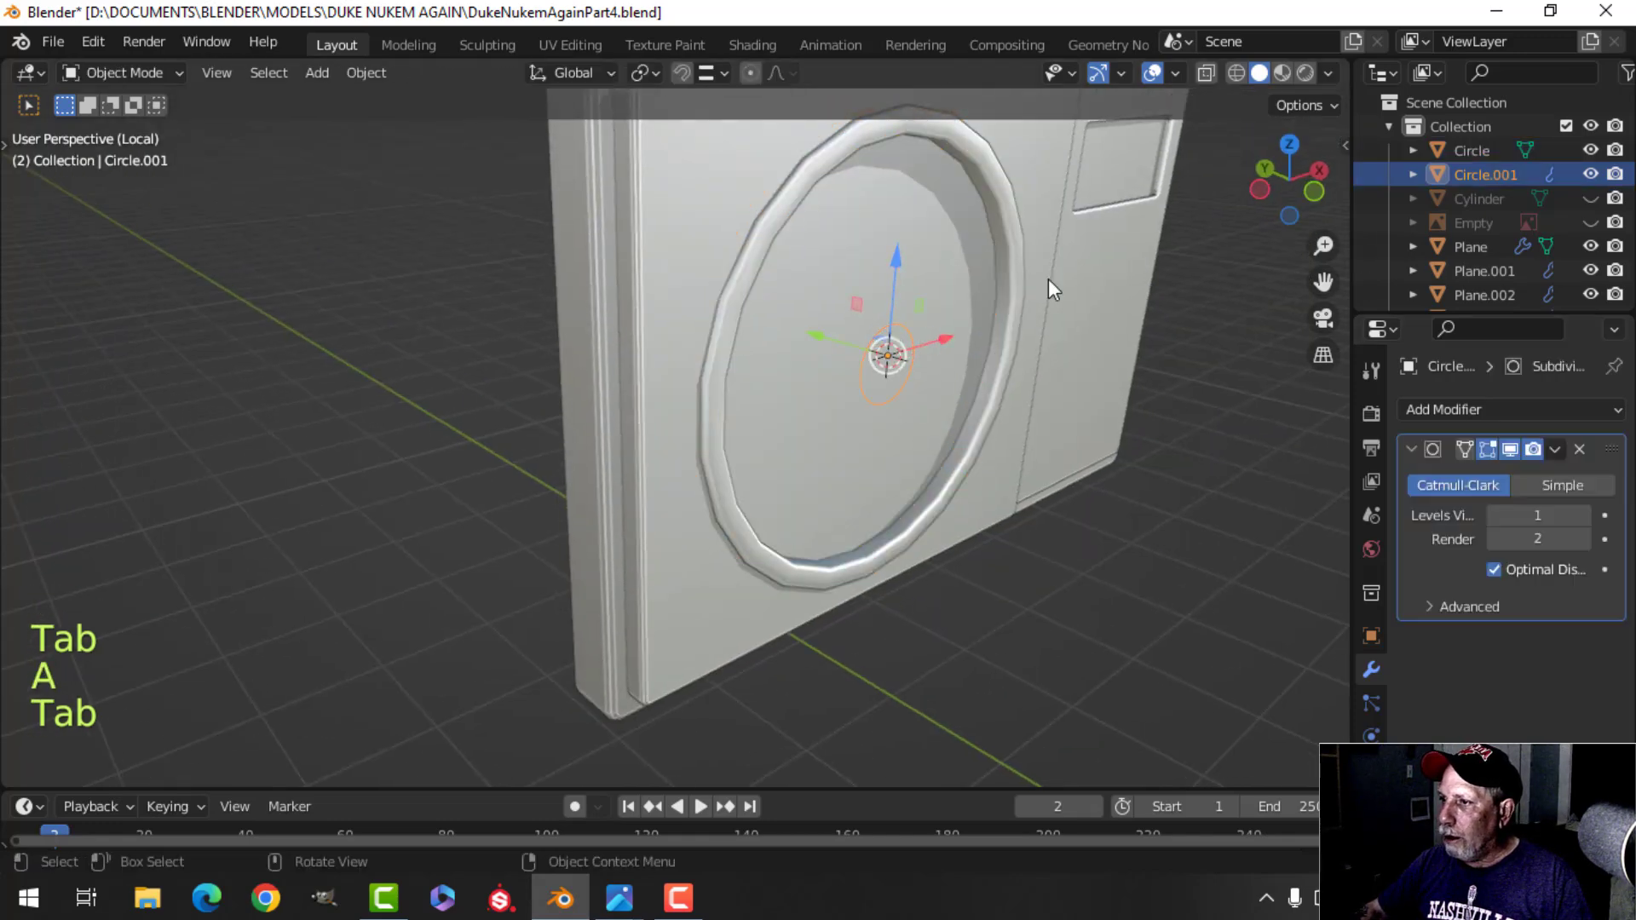
pyautogui.click(1006, 228)
pyautogui.hotkey('ctrl', '1')
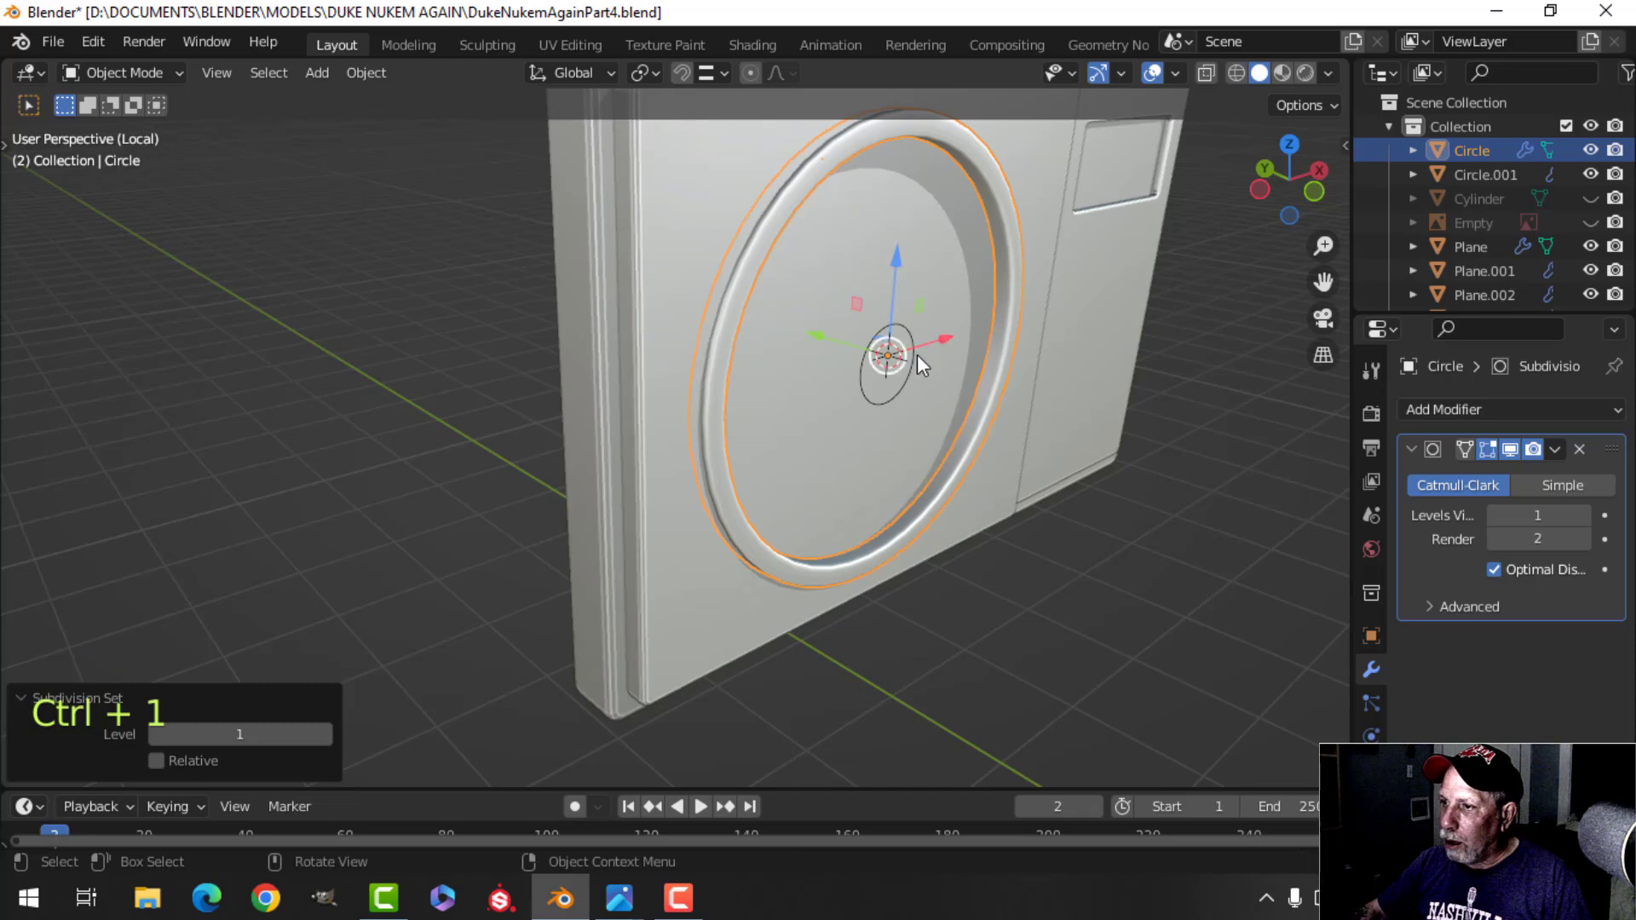
# Remove the Subdivision modifier from the small central circle and fill the circle with a face.
pyautogui.click(908, 329)
pyautogui.click(1578, 449)
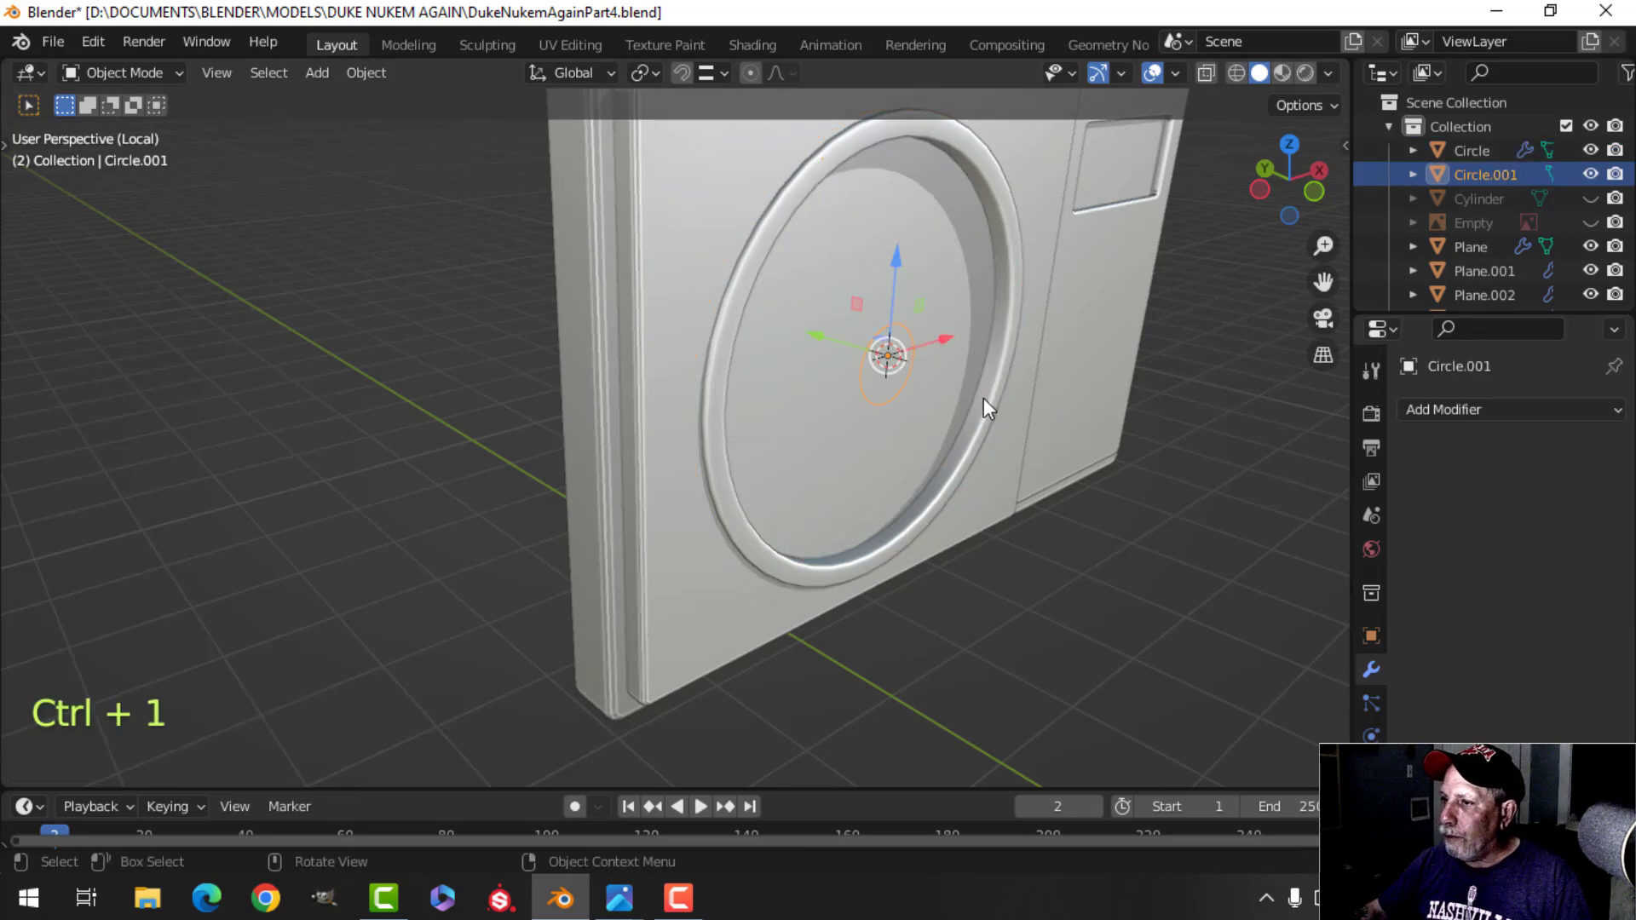
pyautogui.press('a')
pyautogui.click(909, 321)
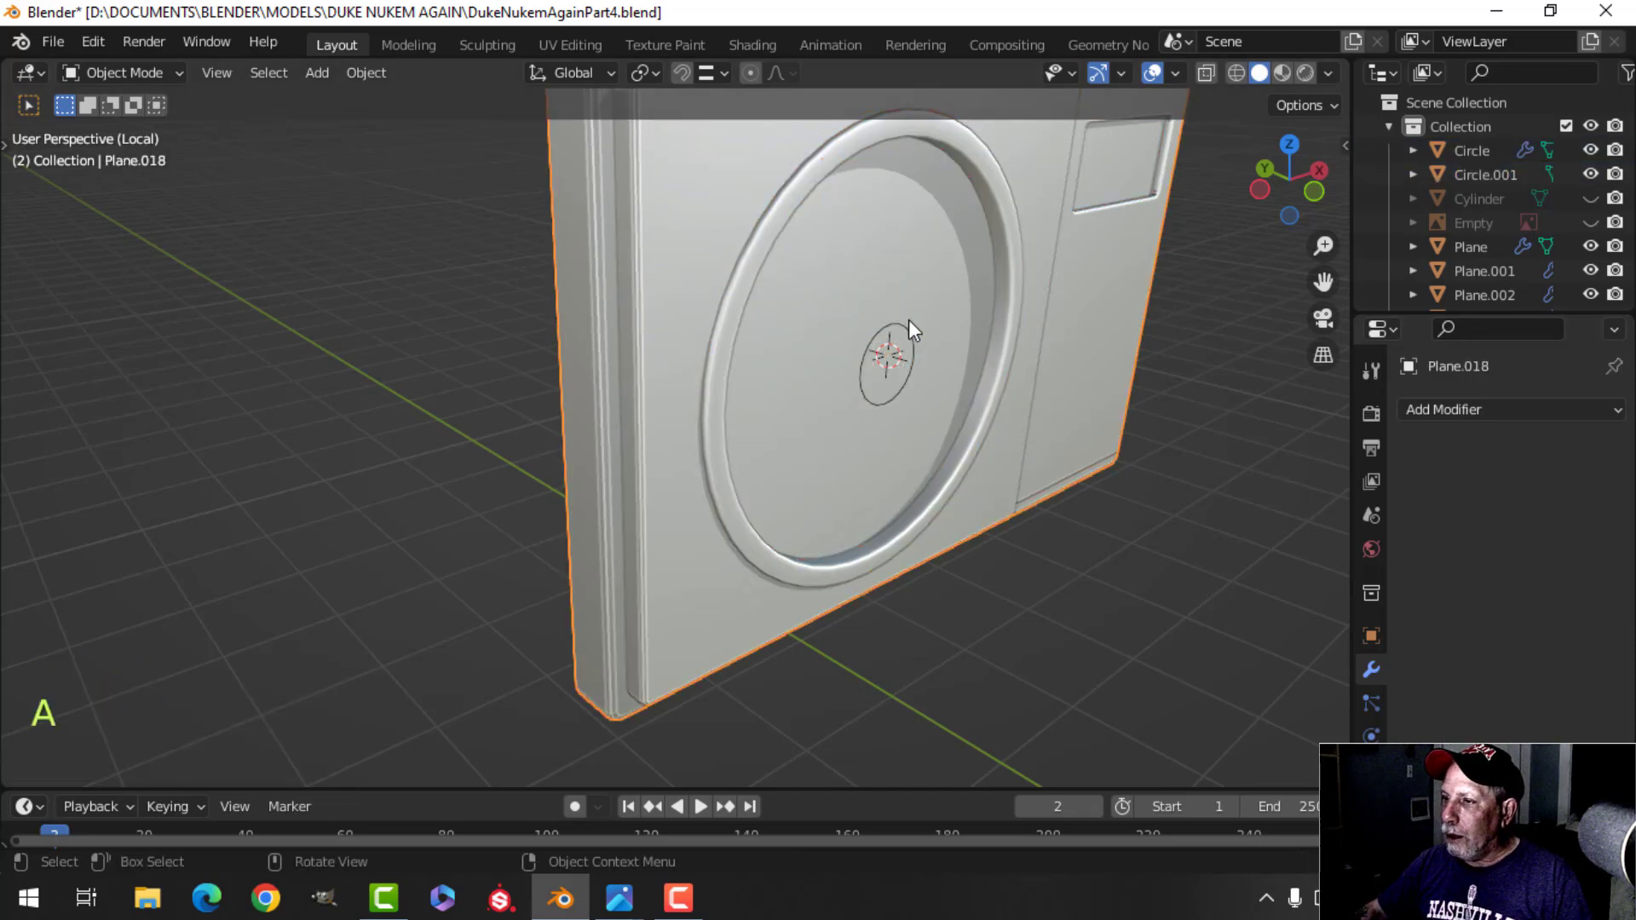
pyautogui.click(924, 349)
pyautogui.press('Tab')
pyautogui.press('a')
pyautogui.press('f')
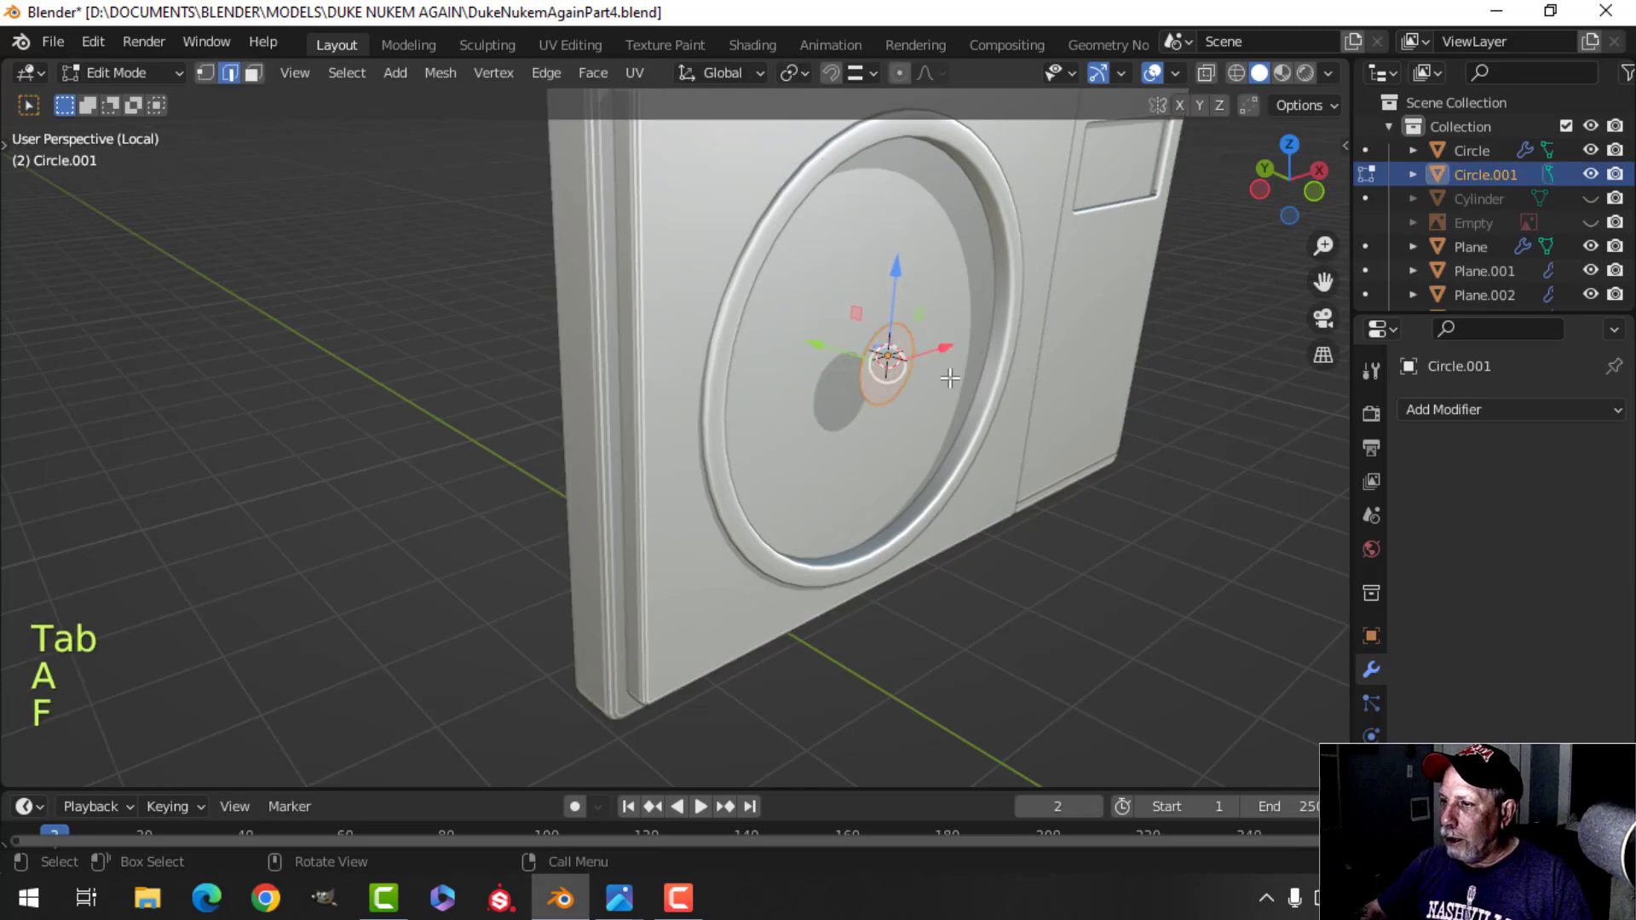
# Extrude the central disc about 0.036 m backward into a short cylindrical hub and delete its back face.
pyautogui.moveTo(982, 351); pyautogui.dragTo(909, 438, button='middle')
pyautogui.press('e')
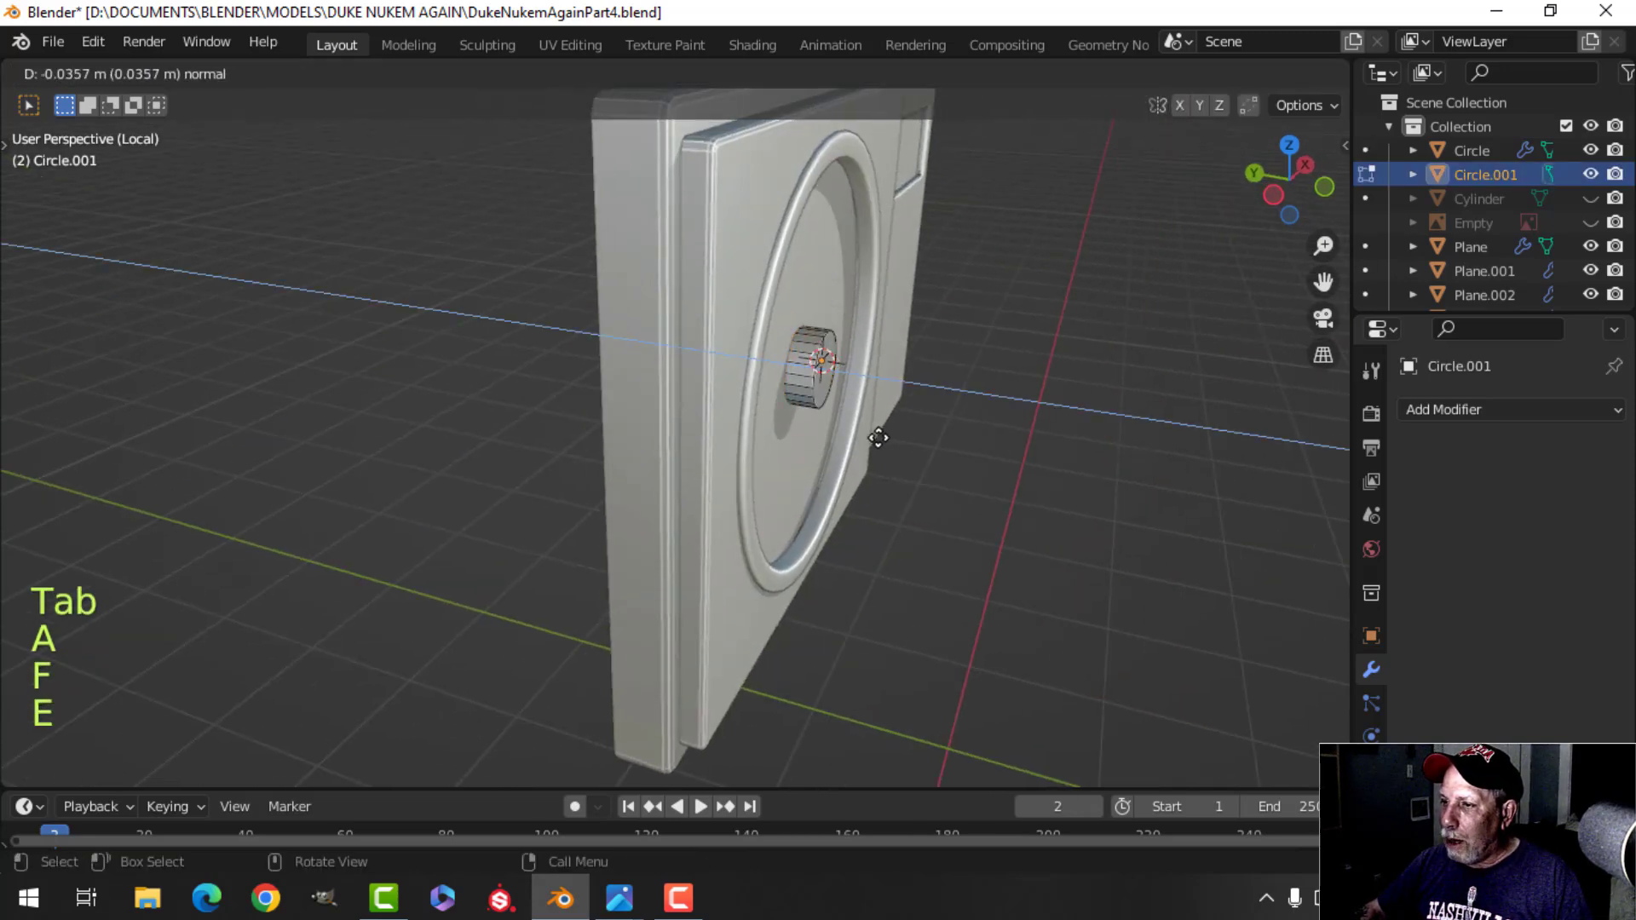
pyautogui.click(878, 438)
pyautogui.press('x')
pyautogui.click(855, 437)
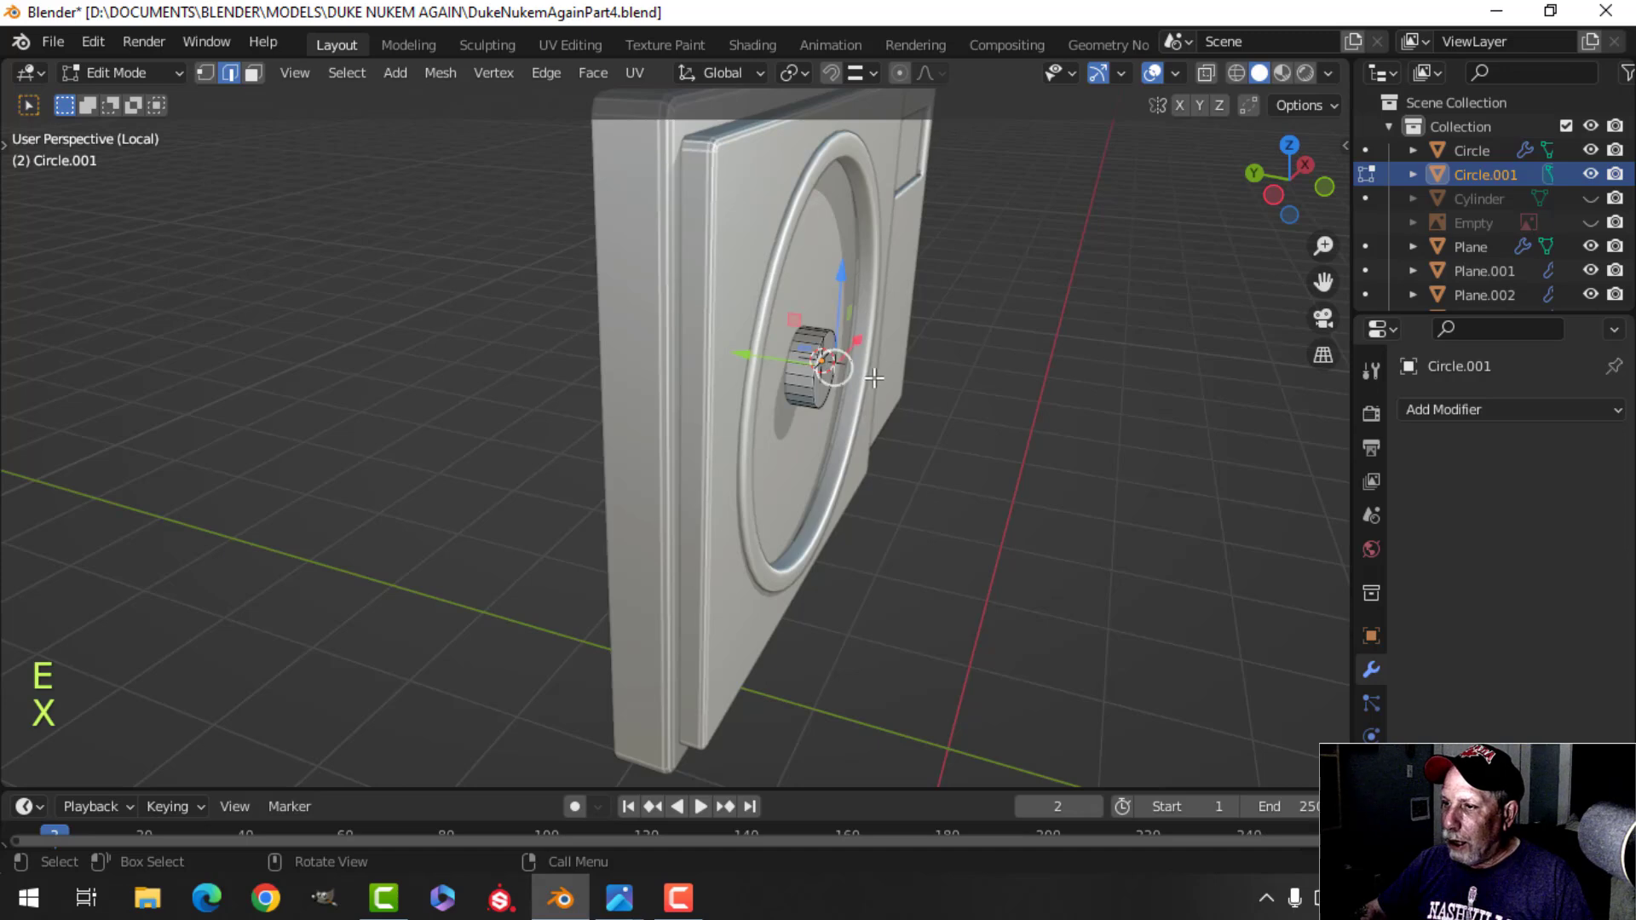
# Move the hub's front face -0.011398 m along Y and inset it by 0.0215 m.
pyautogui.scroll(3, 937, 397)
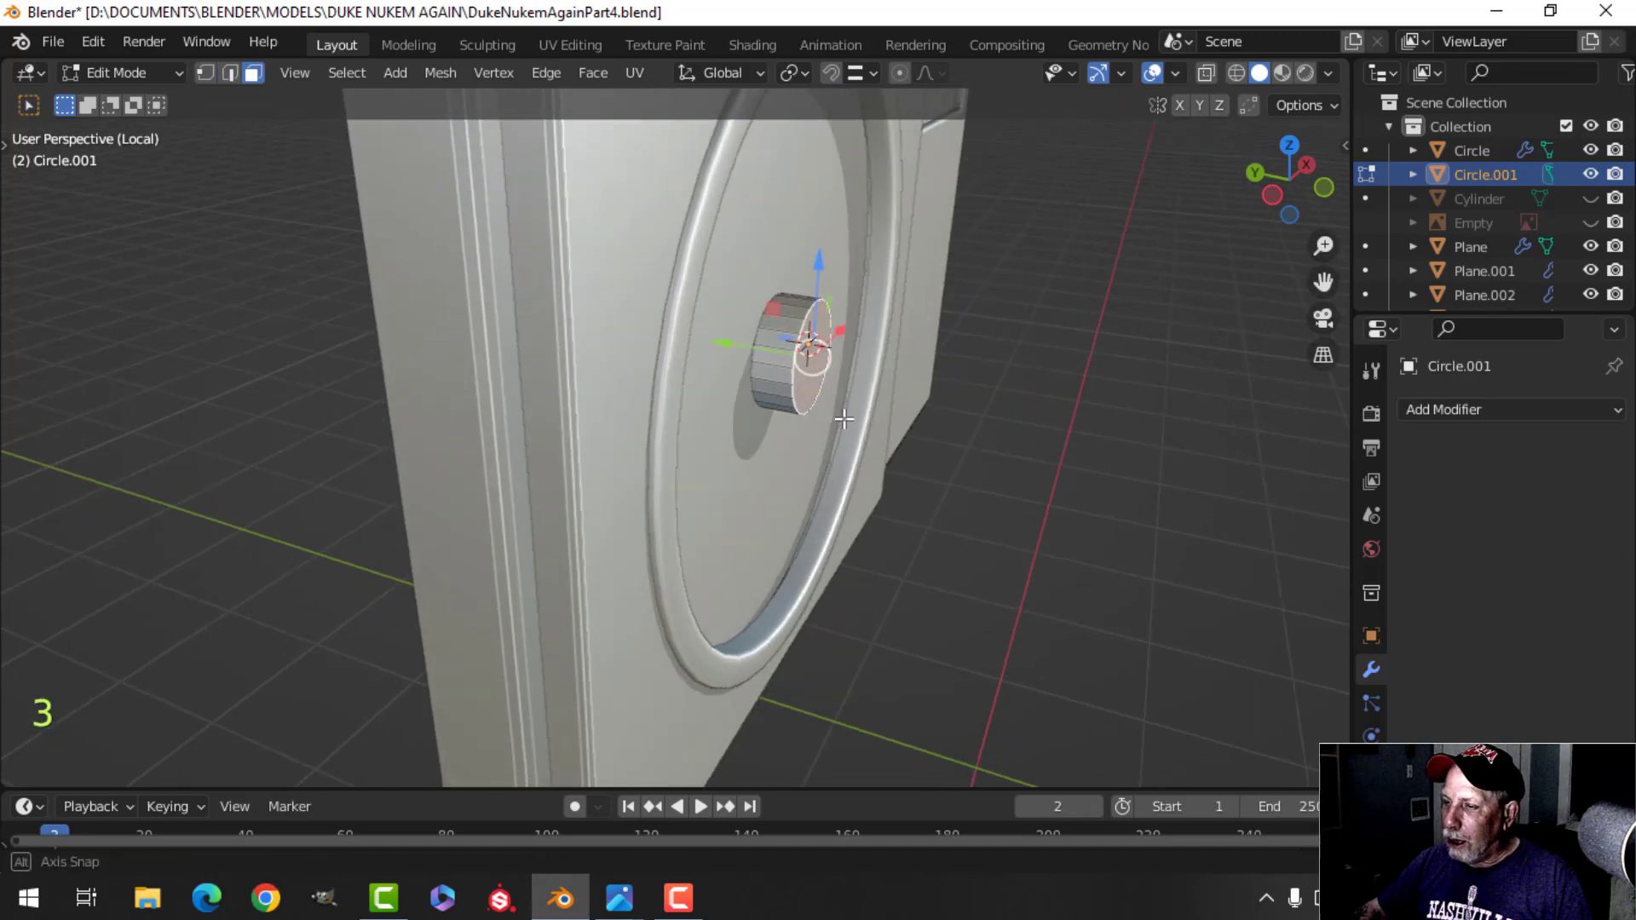
pyautogui.press('g')
pyautogui.press('y')
pyautogui.click(942, 292)
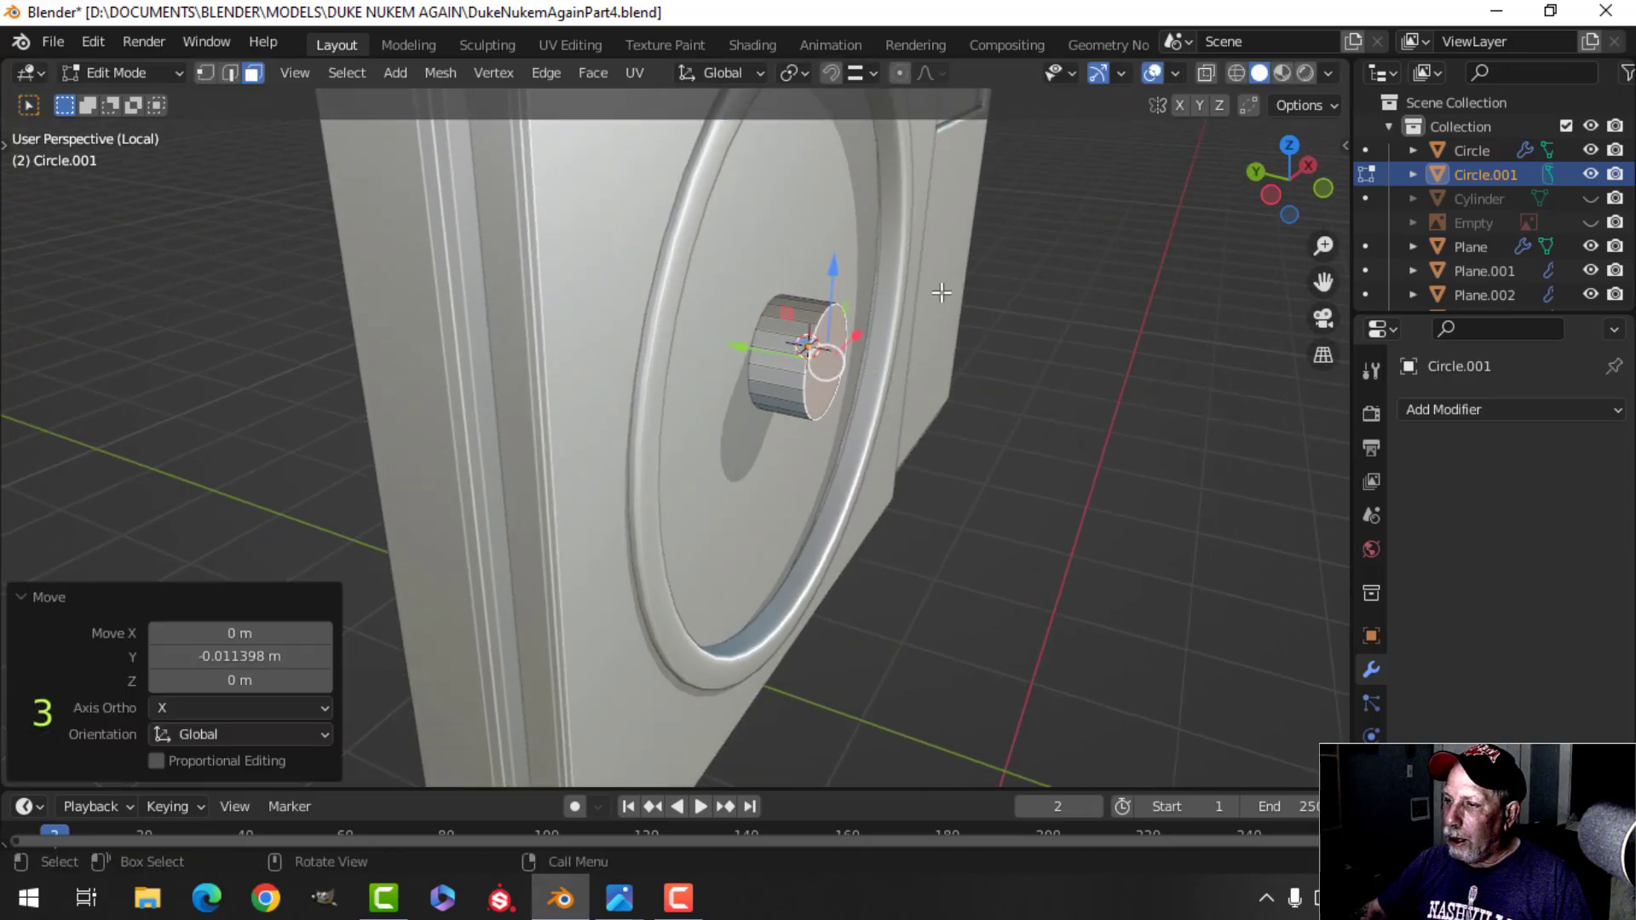
pyautogui.press('i')
pyautogui.click(1013, 300)
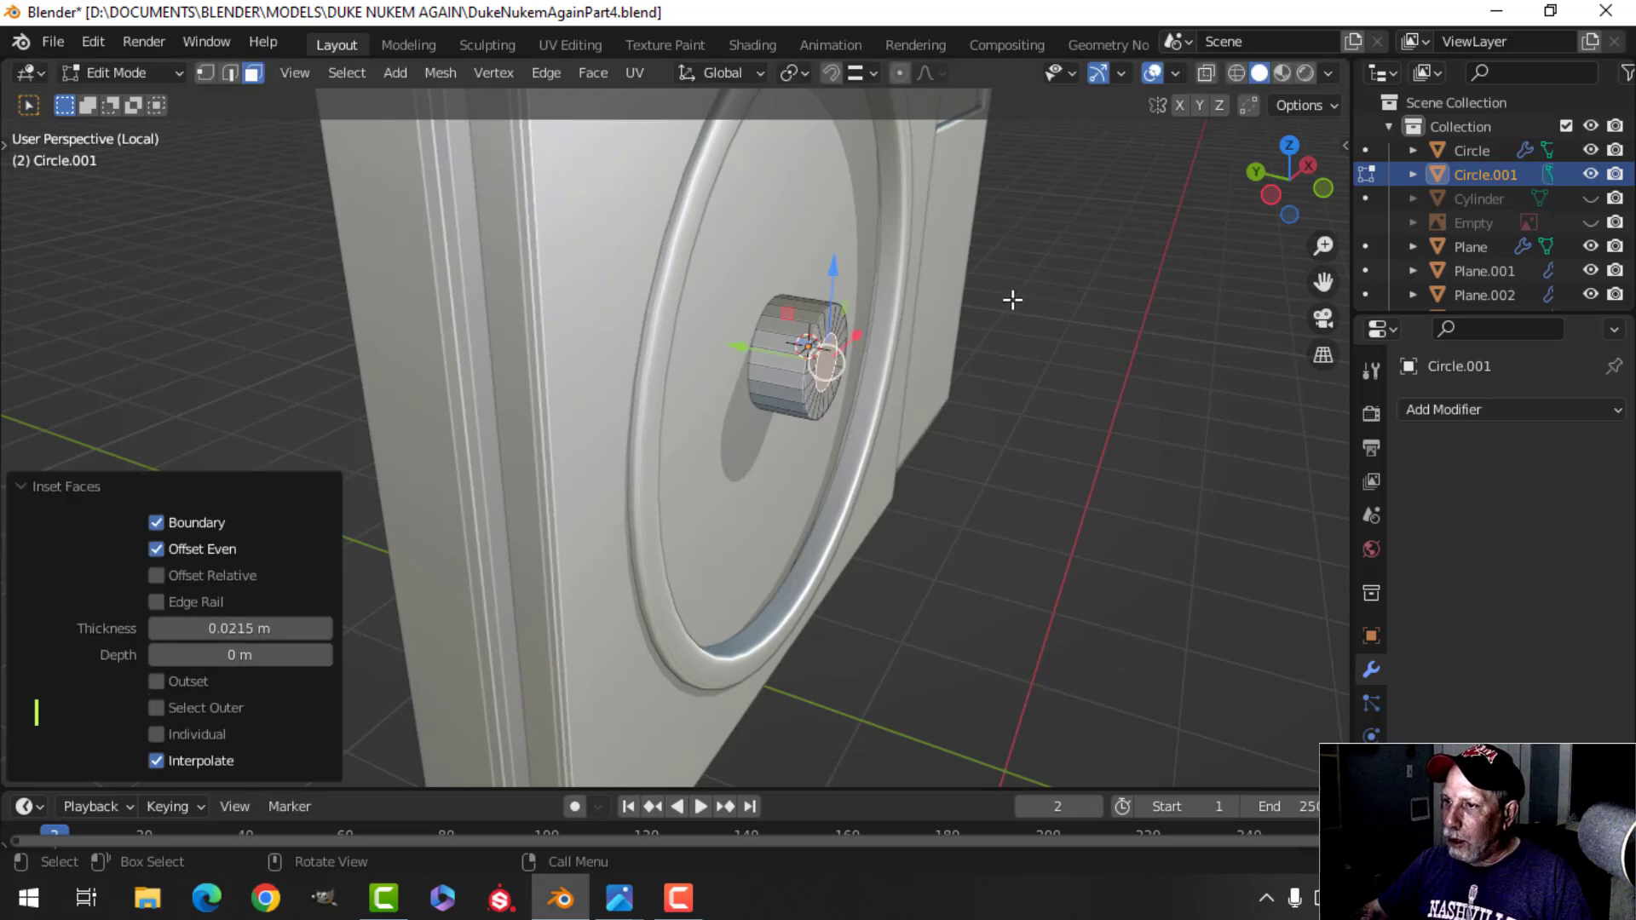
# Extrude the inset face outward by 0.008555 m to form a small boss and bevel its front rim with 2 segments.
pyautogui.press('e')
pyautogui.click(947, 378)
pyautogui.scroll(2, 954, 385)
pyautogui.keyDown('shift'); pyautogui.moveTo(972, 392); pyautogui.dragTo(840, 416, button='middle'); pyautogui.keyUp('shift')
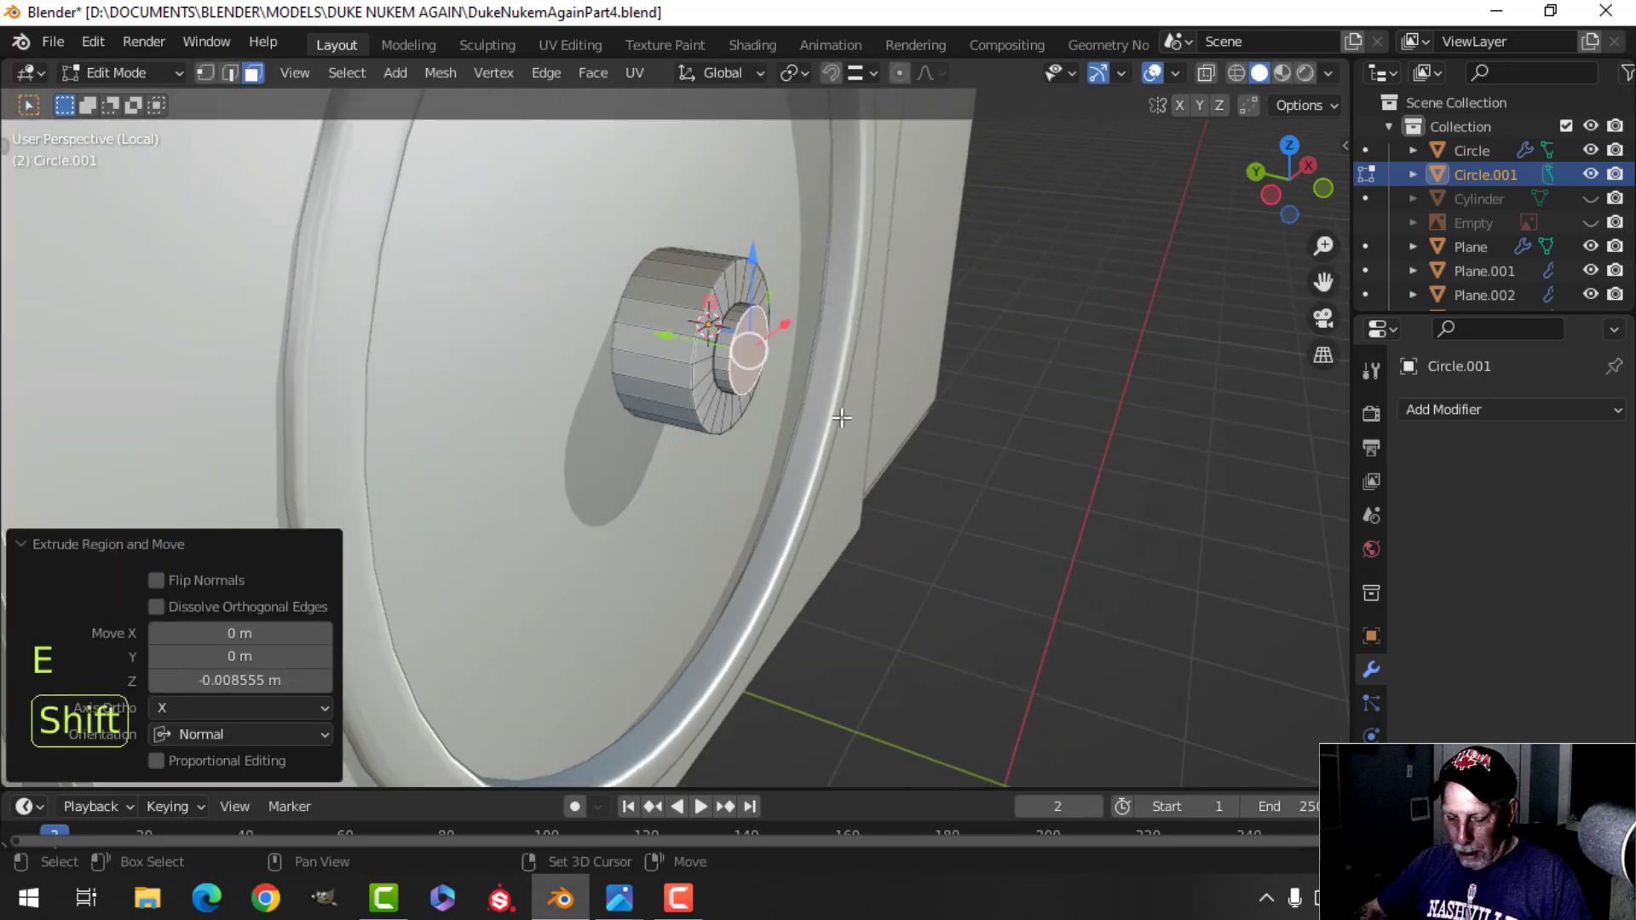
pyautogui.hotkey('ctrl', 'b')
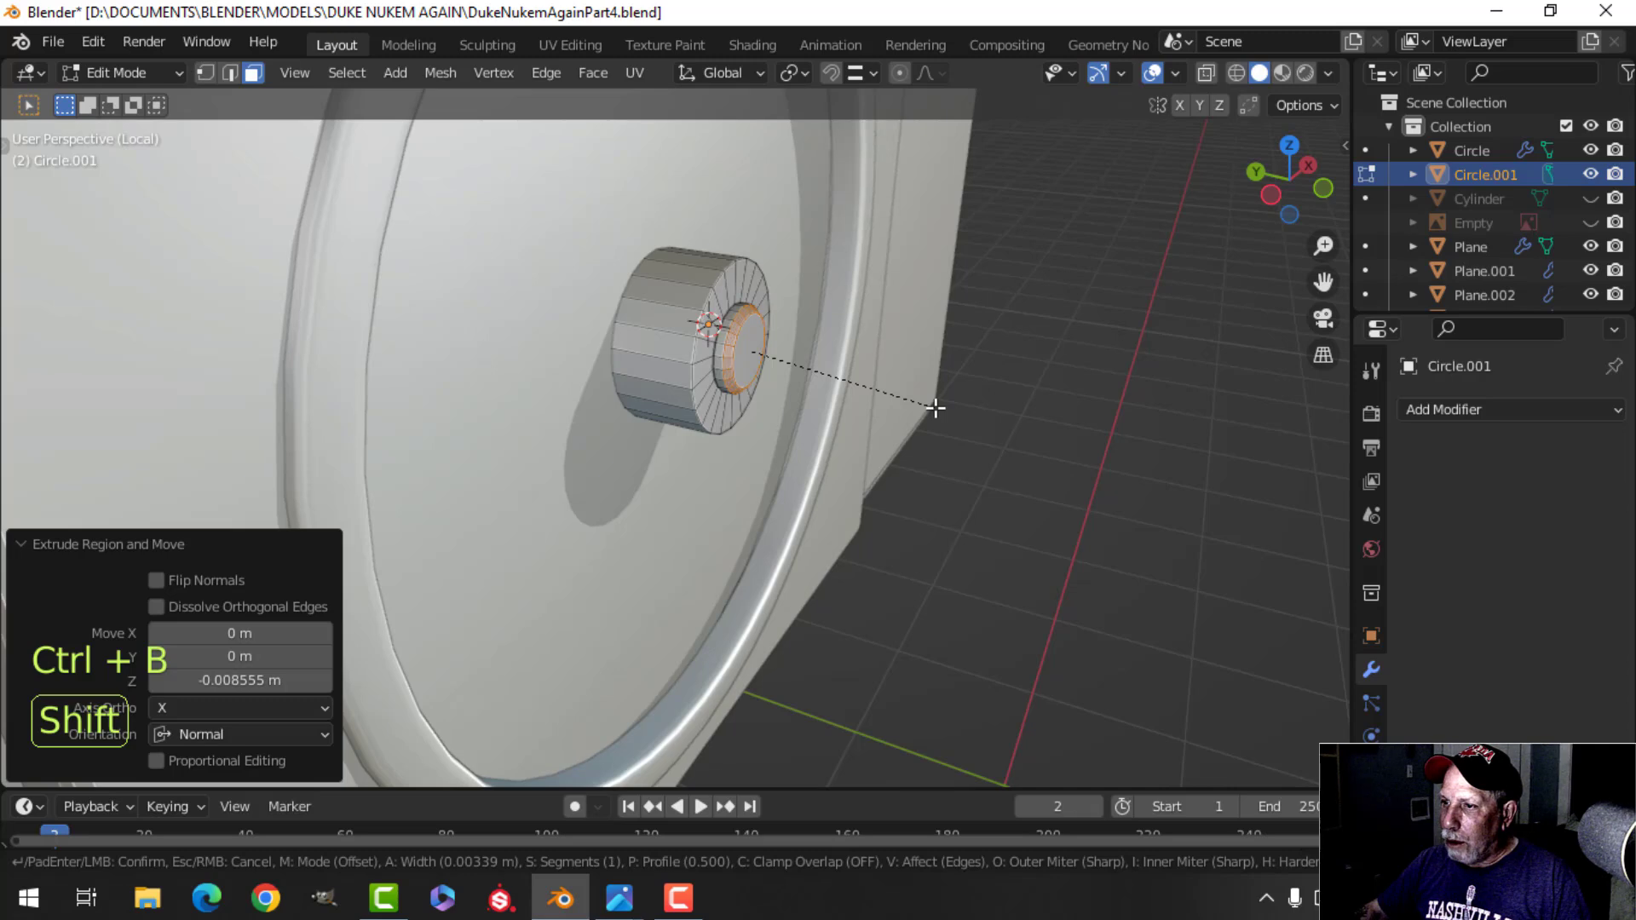
pyautogui.click(953, 401)
# Bevel the hub's outer front edge loop slightly with 2 segments.
pyautogui.hotkey('alt', 'a')
pyautogui.press('2')
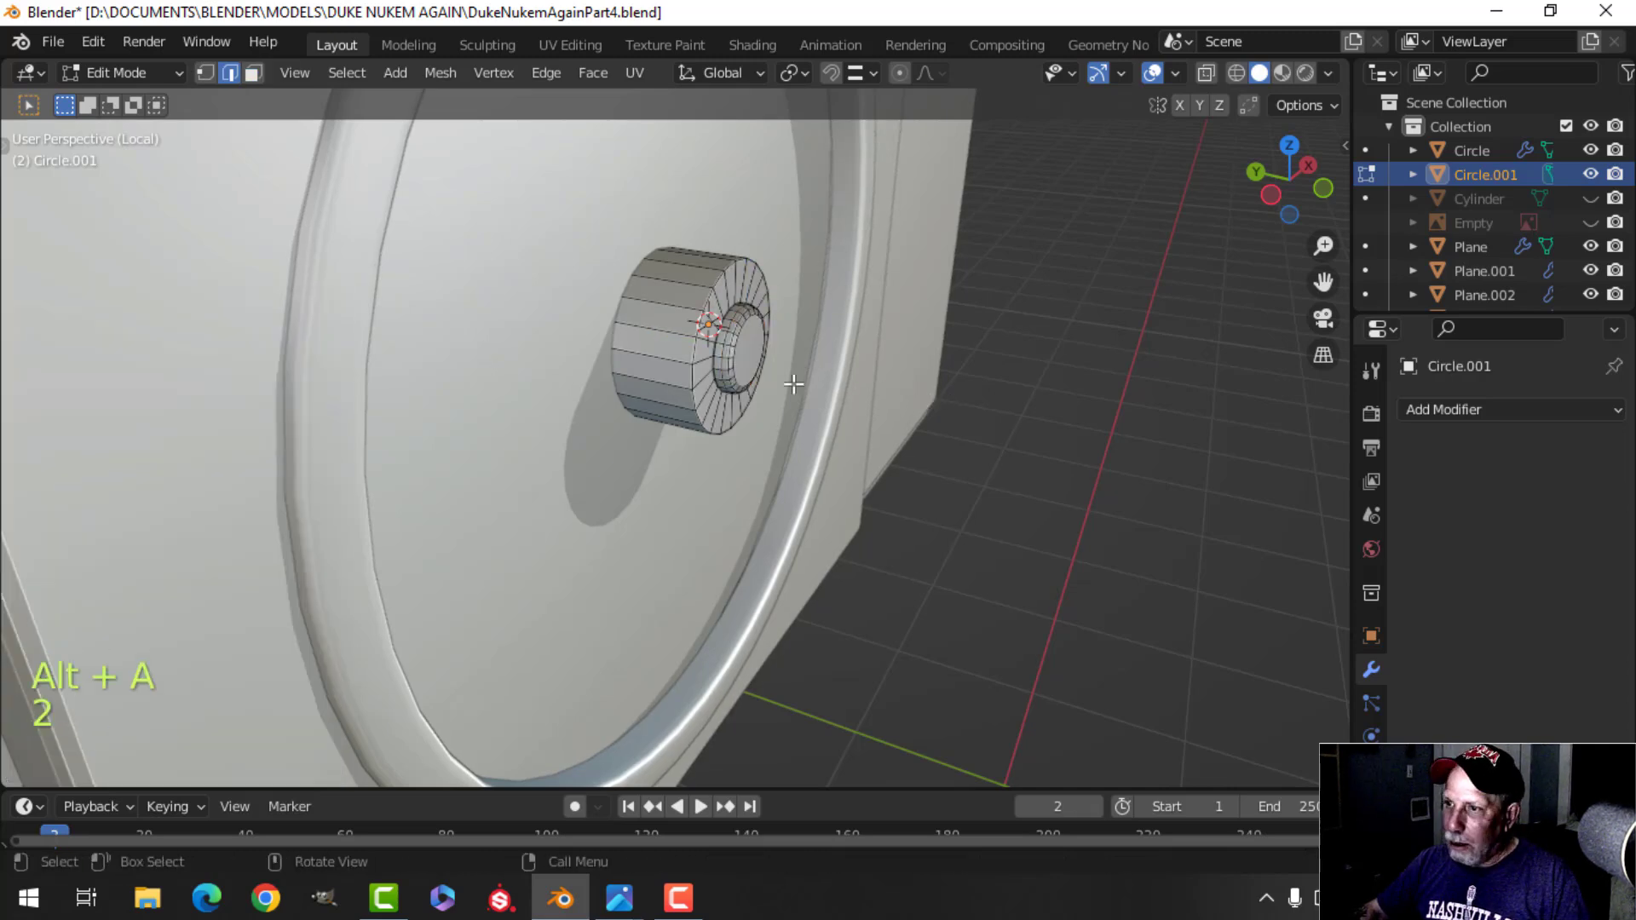
pyautogui.keyDown('alt'); pyautogui.keyDown('shift'); pyautogui.click(712, 288); pyautogui.keyUp('shift'); pyautogui.keyUp('alt')
pyautogui.hotkey('alt', 'a')
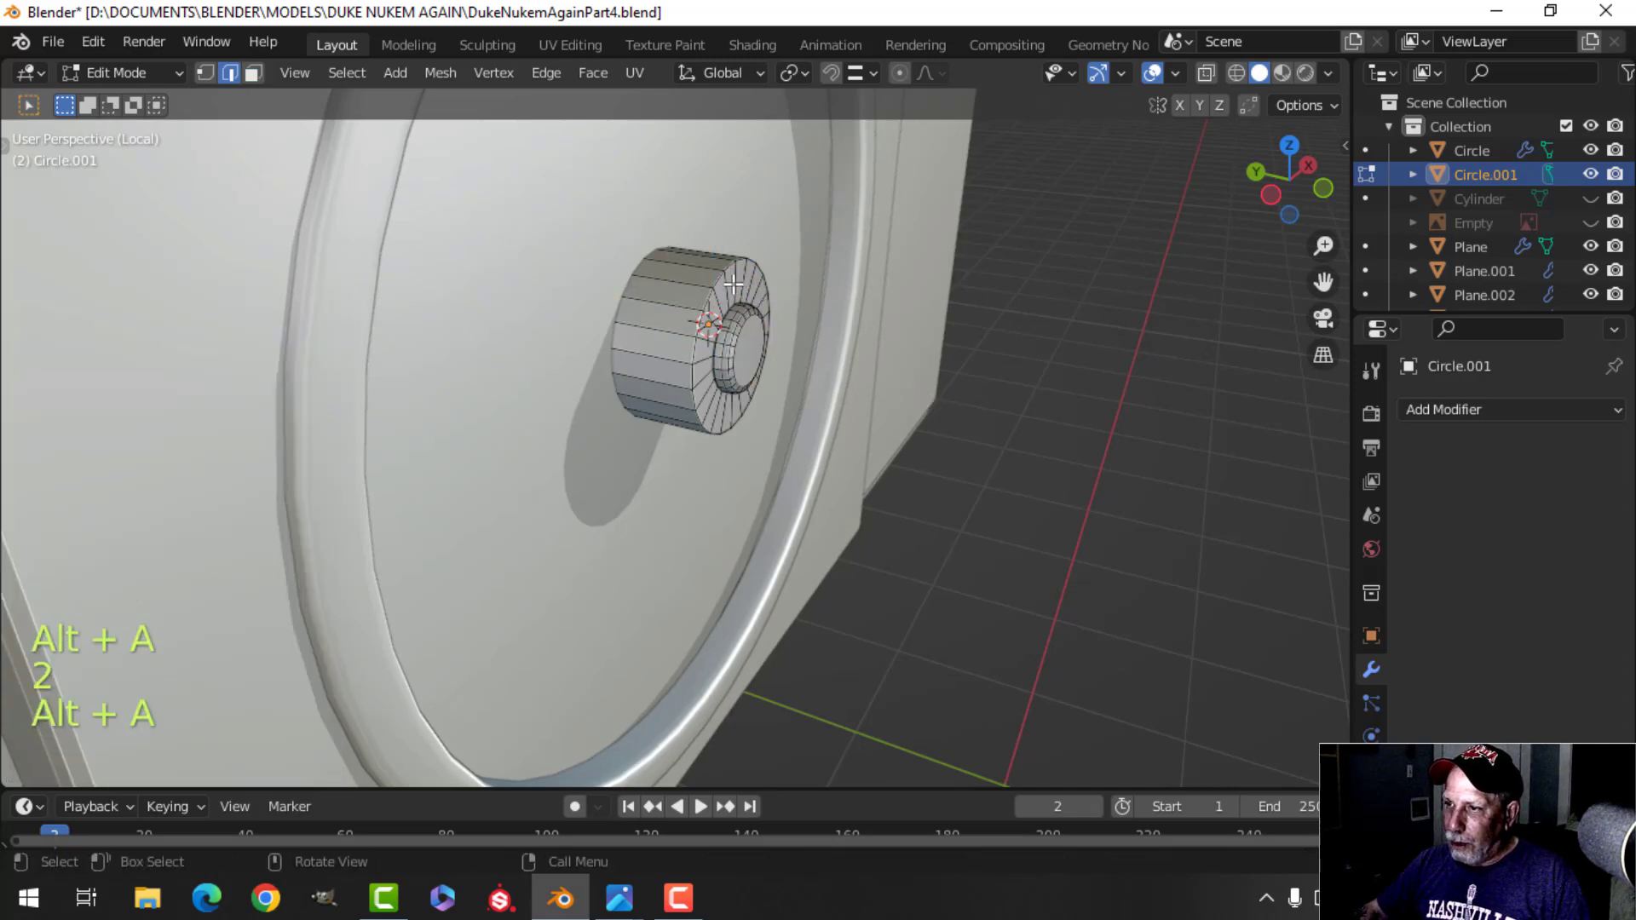
pyautogui.keyDown('alt'); pyautogui.keyDown('shift'); pyautogui.click(714, 283); pyautogui.keyUp('shift'); pyautogui.keyUp('alt')
pyautogui.scroll(3, 852, 286)
pyautogui.hotkey('alt', 'a')
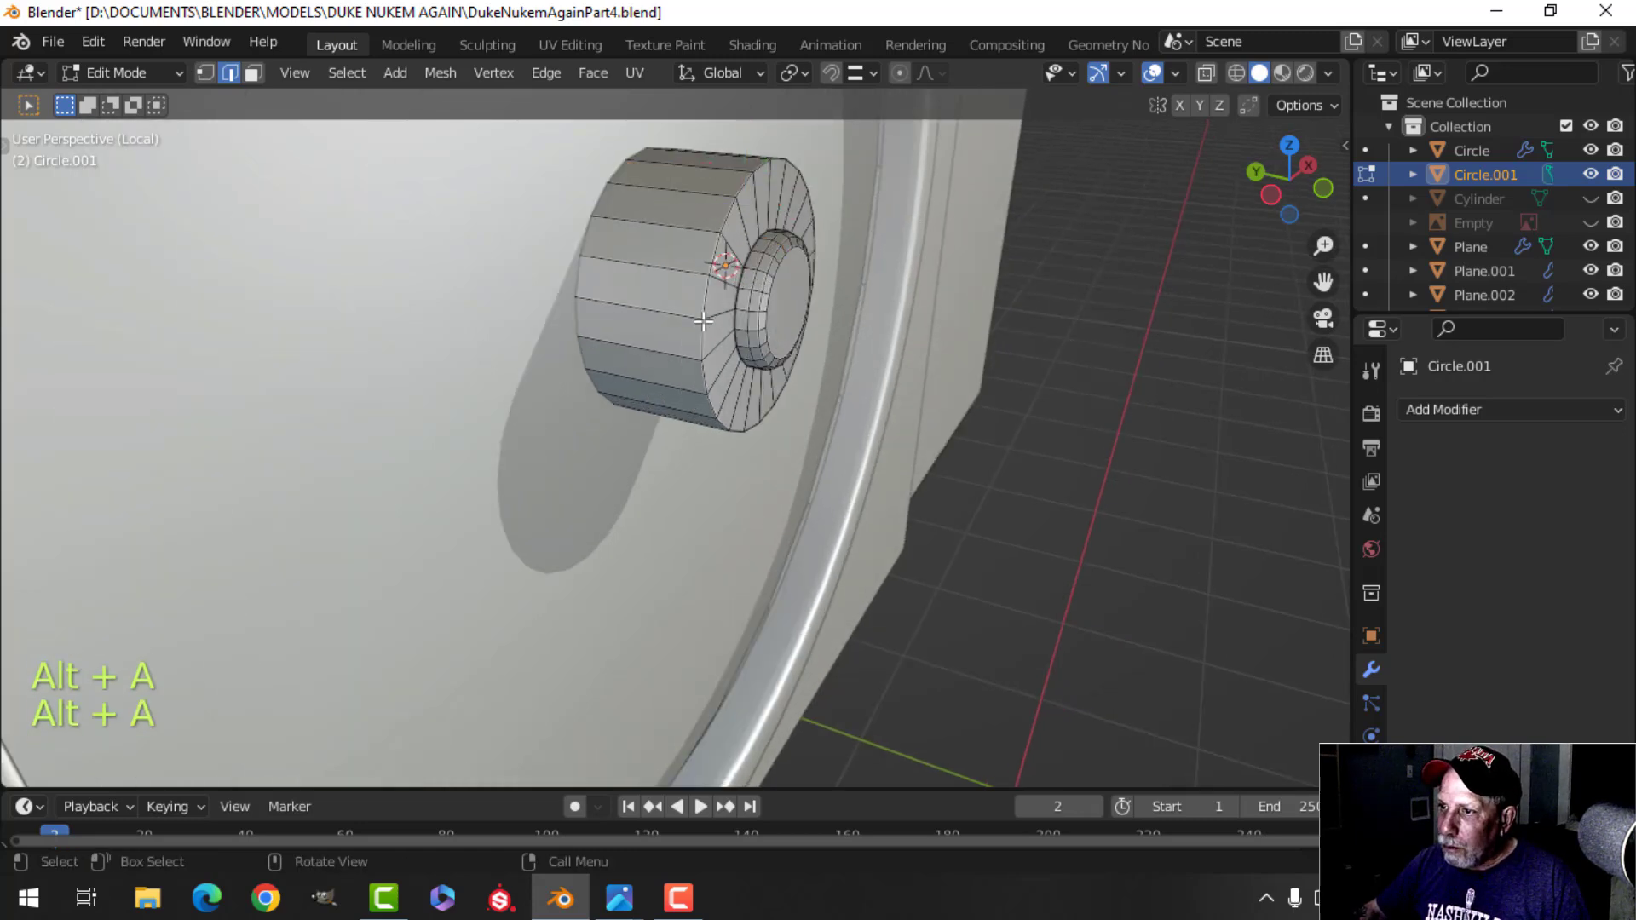
pyautogui.hotkey('ctrl', 'b')
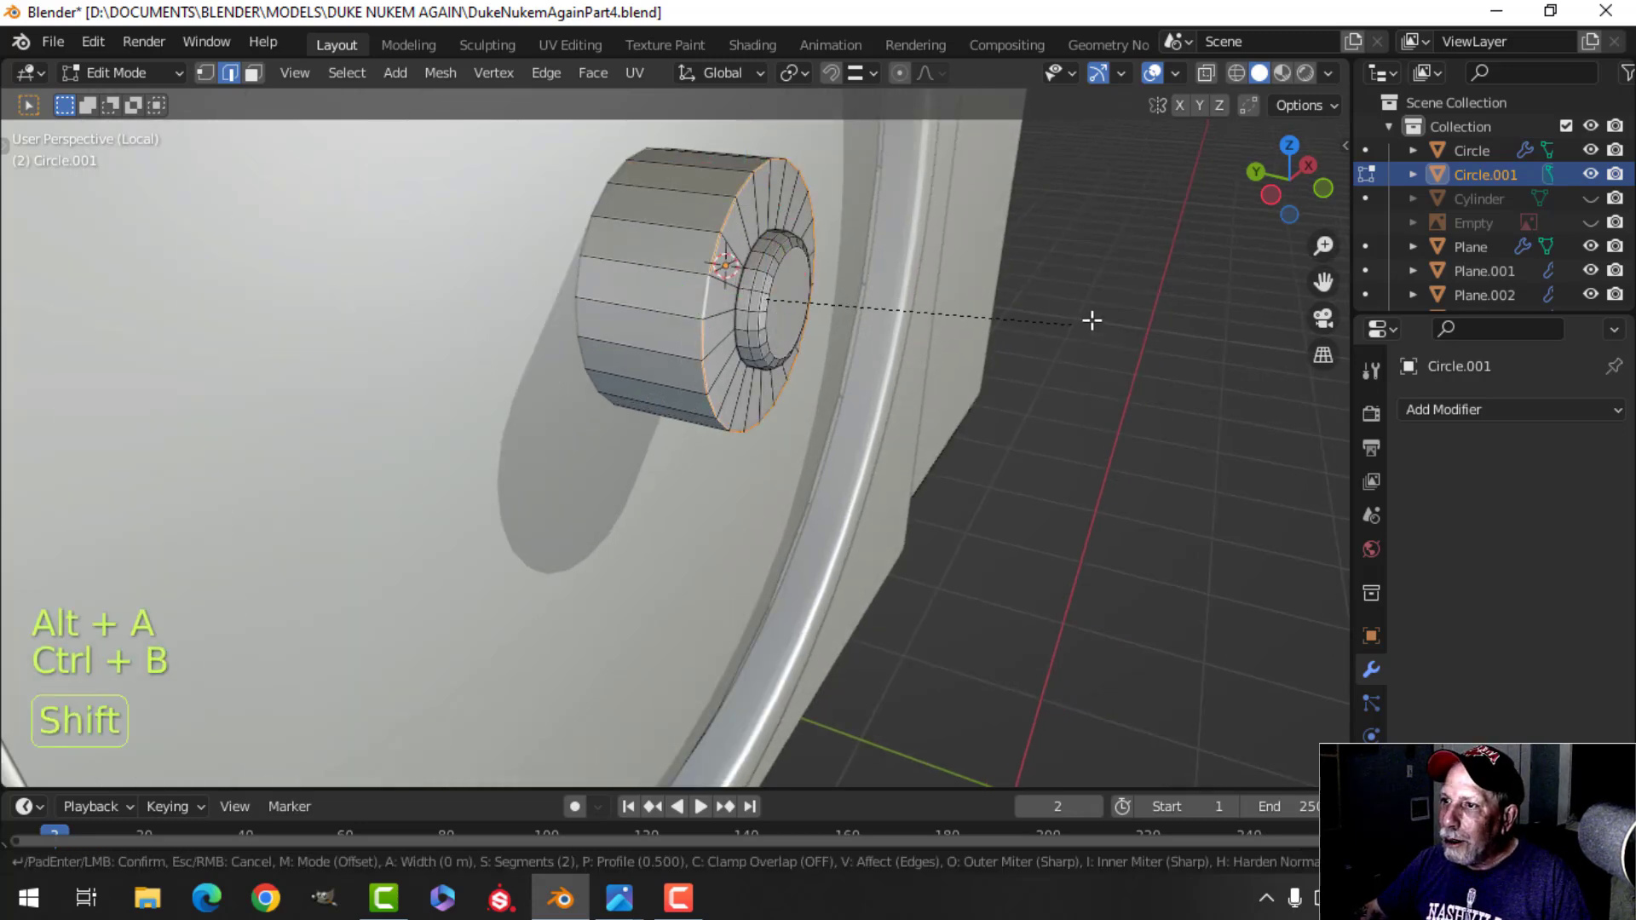
pyautogui.click(1163, 300)
# Correct the direction of the hub's face normals and shade the hub smooth.
pyautogui.press('a')
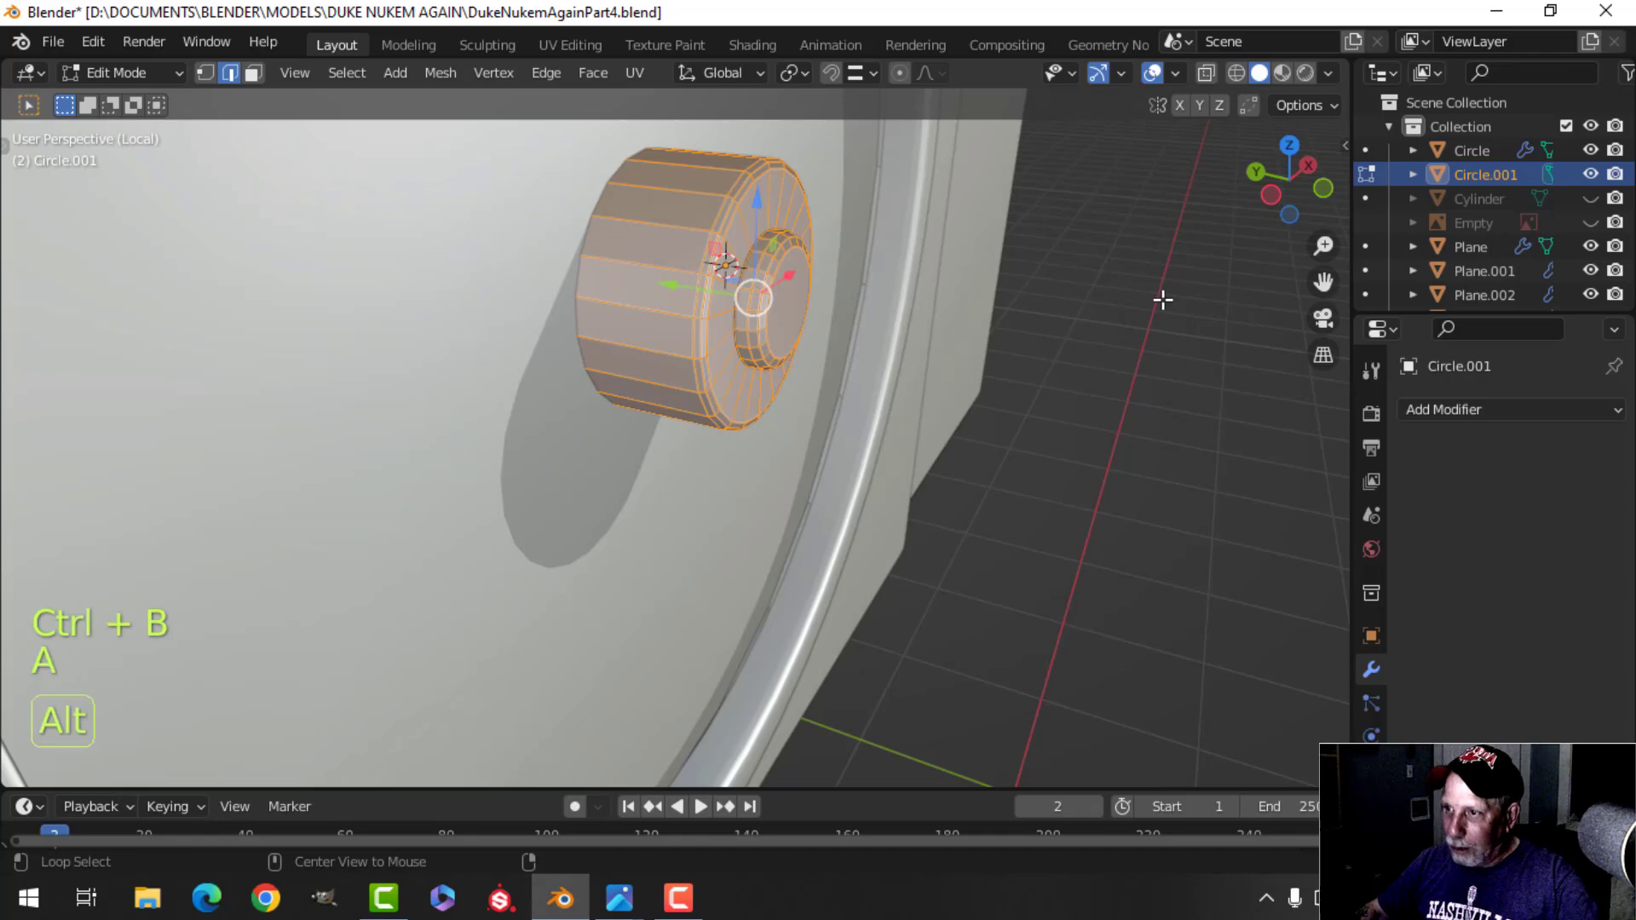
pyautogui.hotkey('alt', 'n')
pyautogui.click(1162, 296)
pyautogui.press('Tab')
pyautogui.rightClick(729, 235)
pyautogui.click(730, 236)
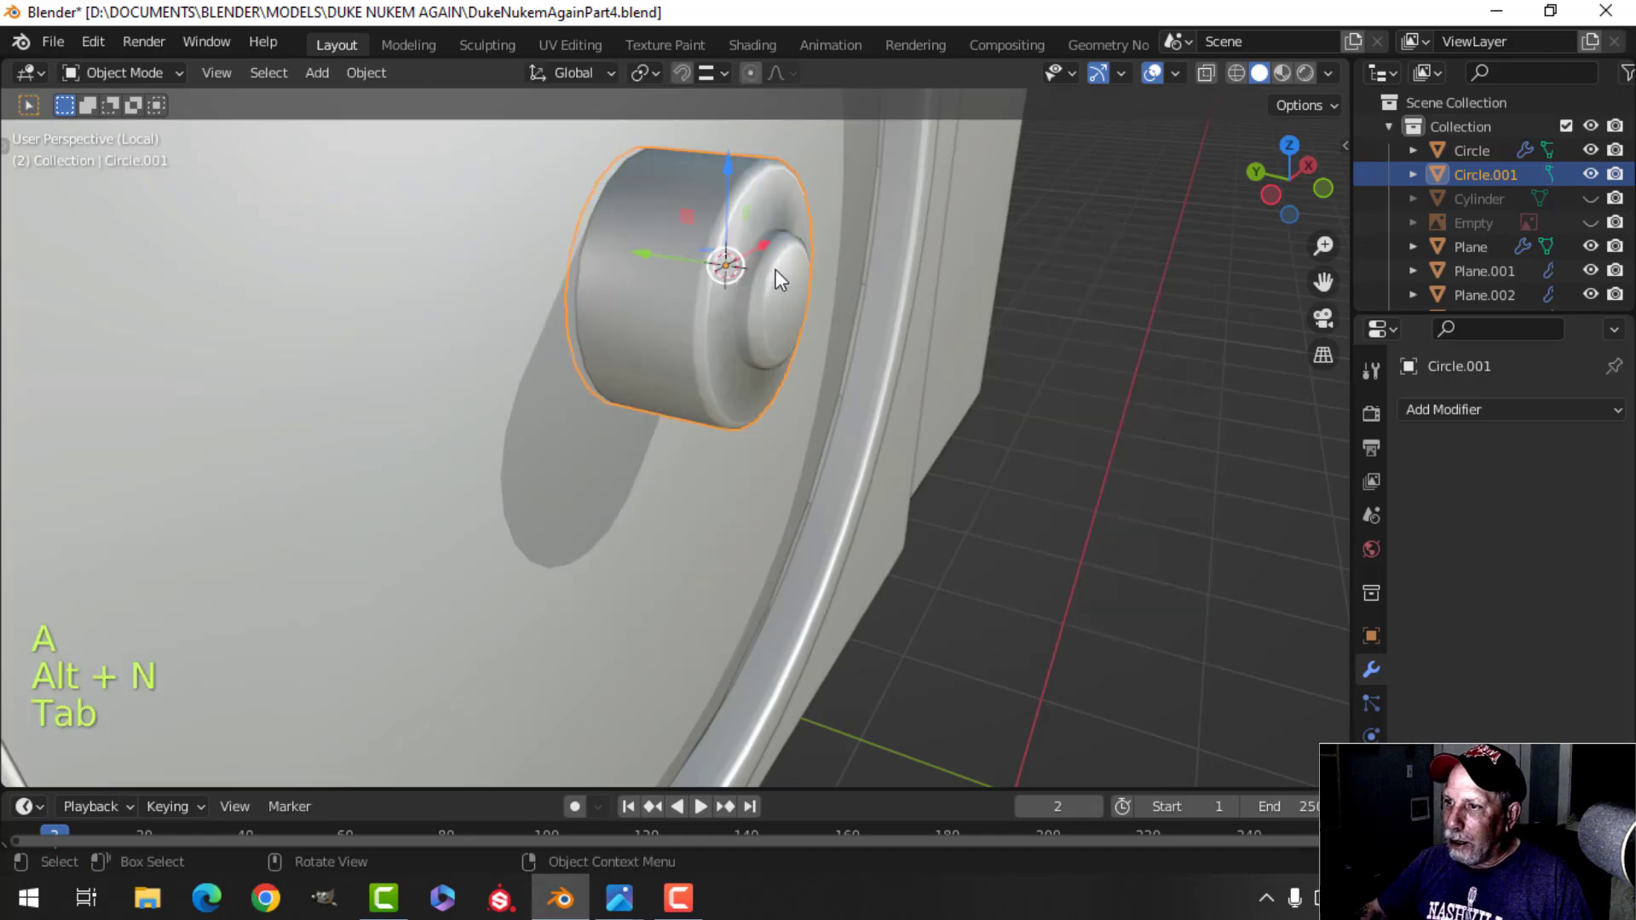
# Add an edge loop on the hub's front ring face, close to the base of the raised boss.
pyautogui.hotkey('alt', 'a')
pyautogui.moveTo(776, 269); pyautogui.dragTo(852, 349, button='middle')
pyautogui.scroll(4, 686, 337)
pyautogui.press('Tab')
pyautogui.hotkey('alt', 'a')
pyautogui.scroll(3, 686, 337)
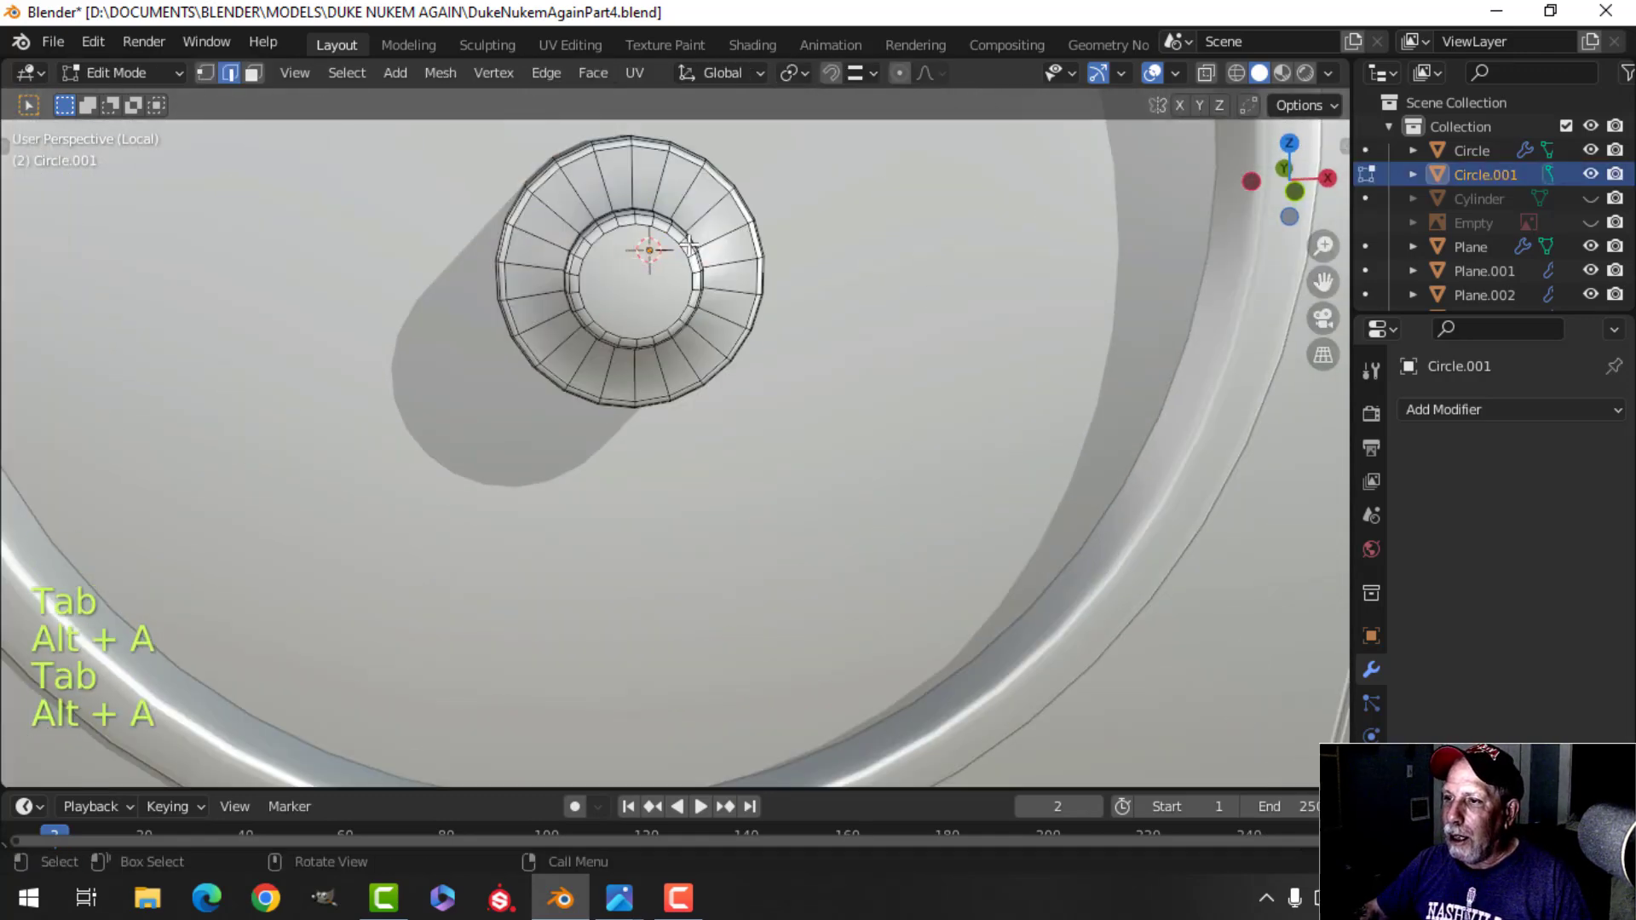
pyautogui.hotkey('ctrl', 'r')
pyautogui.click(682, 196)
pyautogui.click(680, 222)
pyautogui.press('Tab')
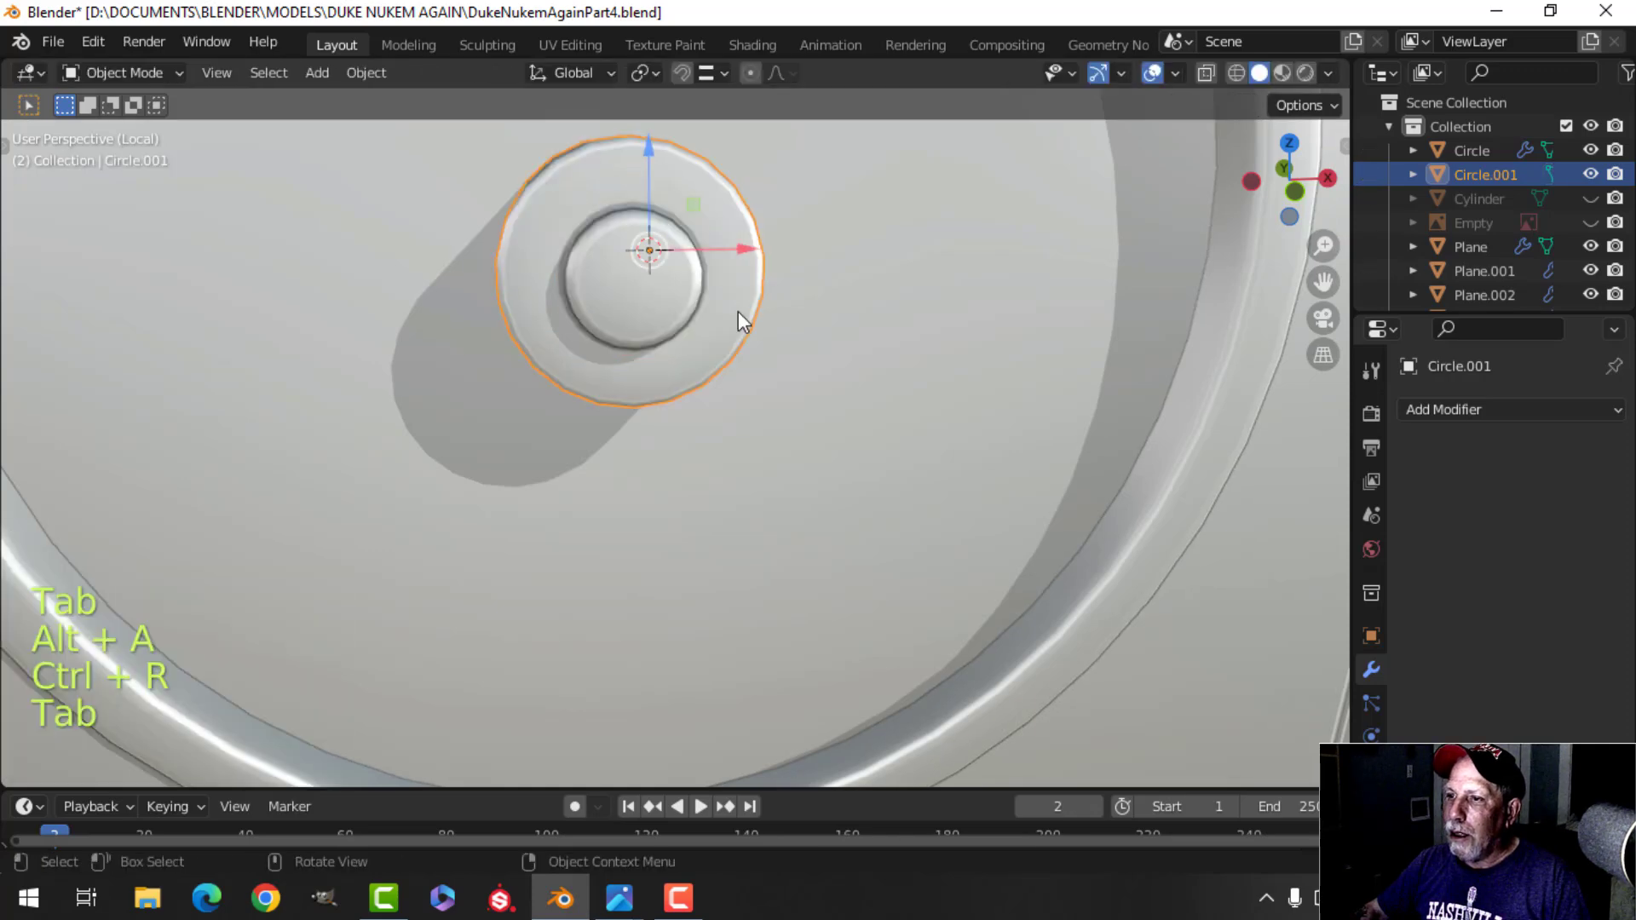
# Snap the 3D cursor to the centre of the hub's full geometry.
pyautogui.scroll(-5, 738, 312)
pyautogui.hotkey('alt', 'a')
pyautogui.moveTo(729, 414); pyautogui.dragTo(698, 387, button='middle')
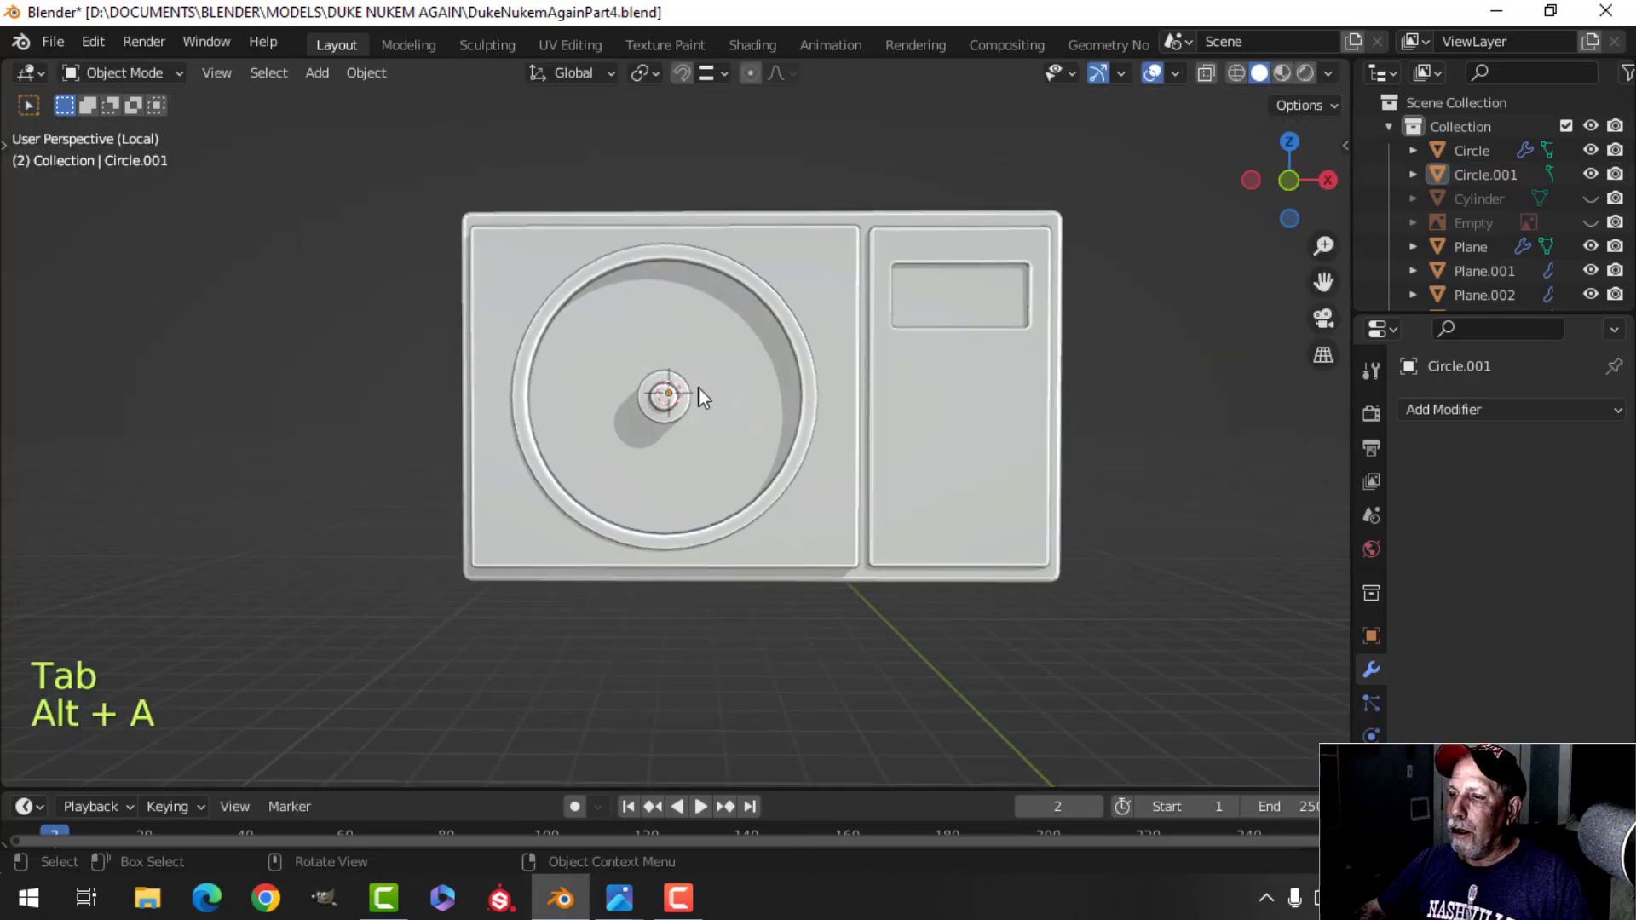
pyautogui.click(686, 390)
pyautogui.press('KP_1')
pyautogui.press('Tab')
pyautogui.press('a')
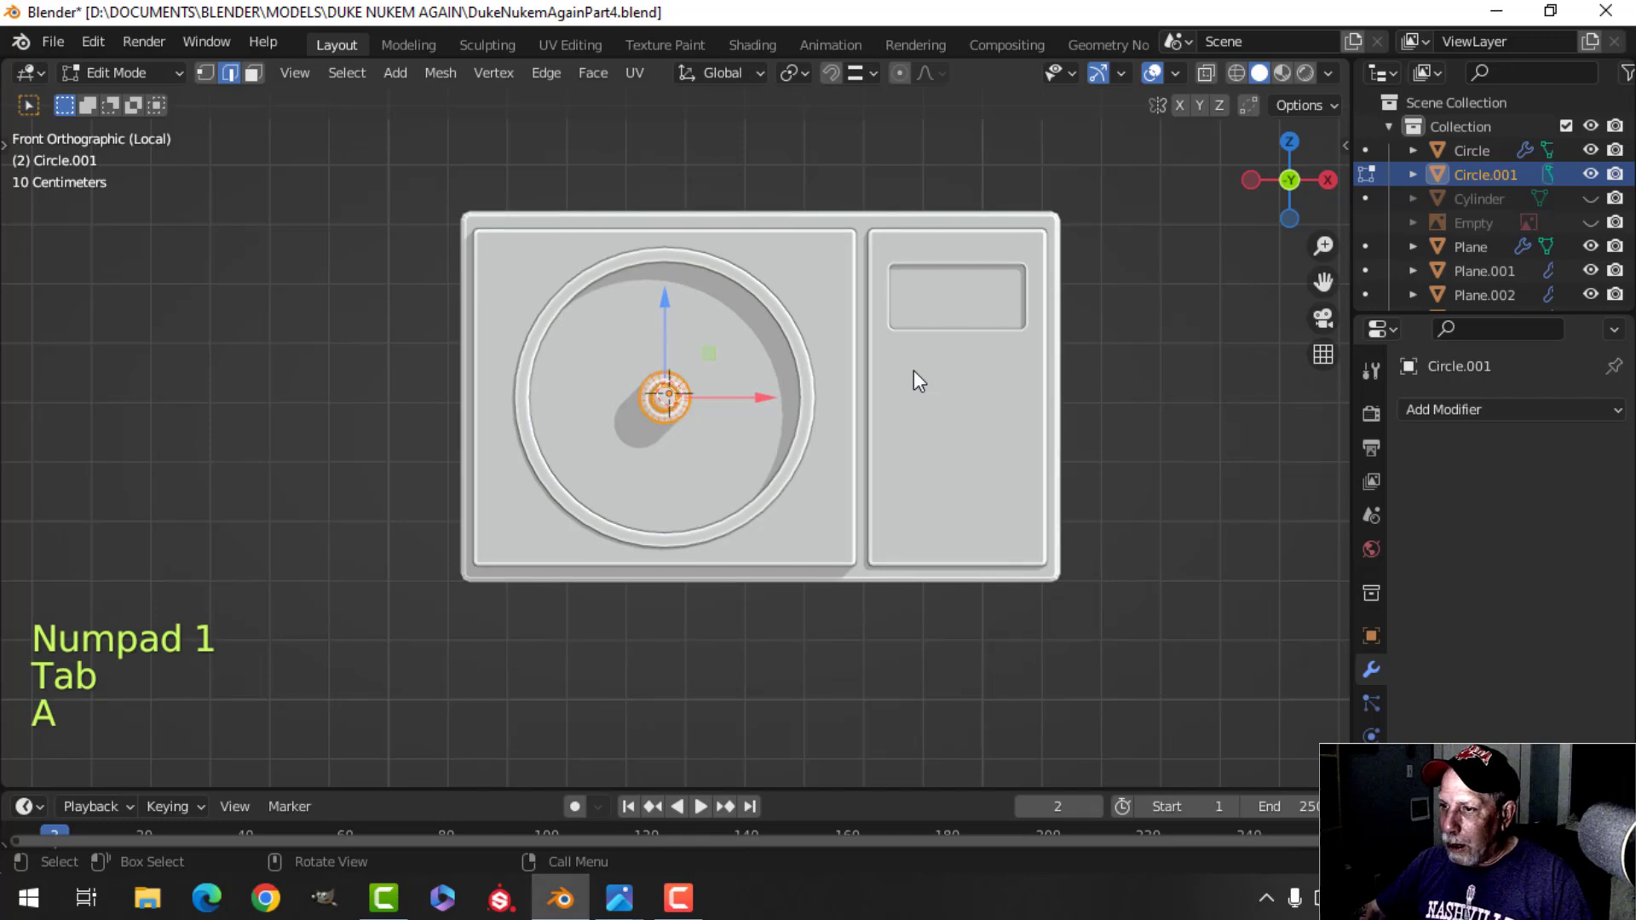
pyautogui.hotkey('shift', 's')
pyautogui.click(878, 503)
pyautogui.scroll(5, 818, 503)
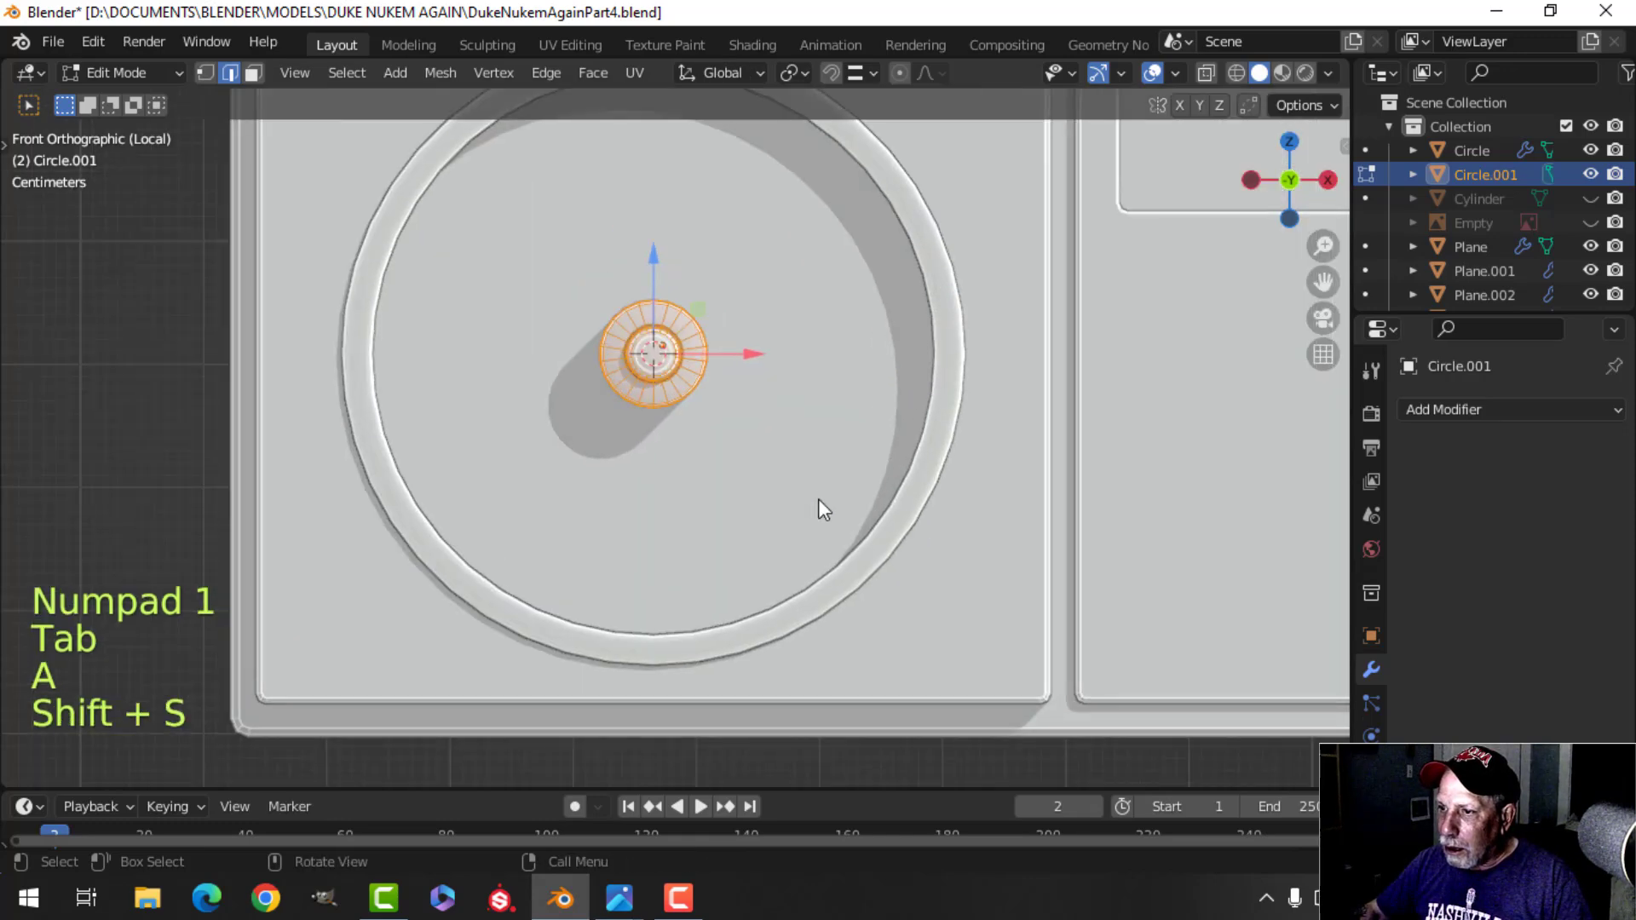
pyautogui.scroll(-3, 805, 503)
pyautogui.press('Tab')
pyautogui.hotkey('alt', 'a')
pyautogui.scroll(-2, 776, 445)
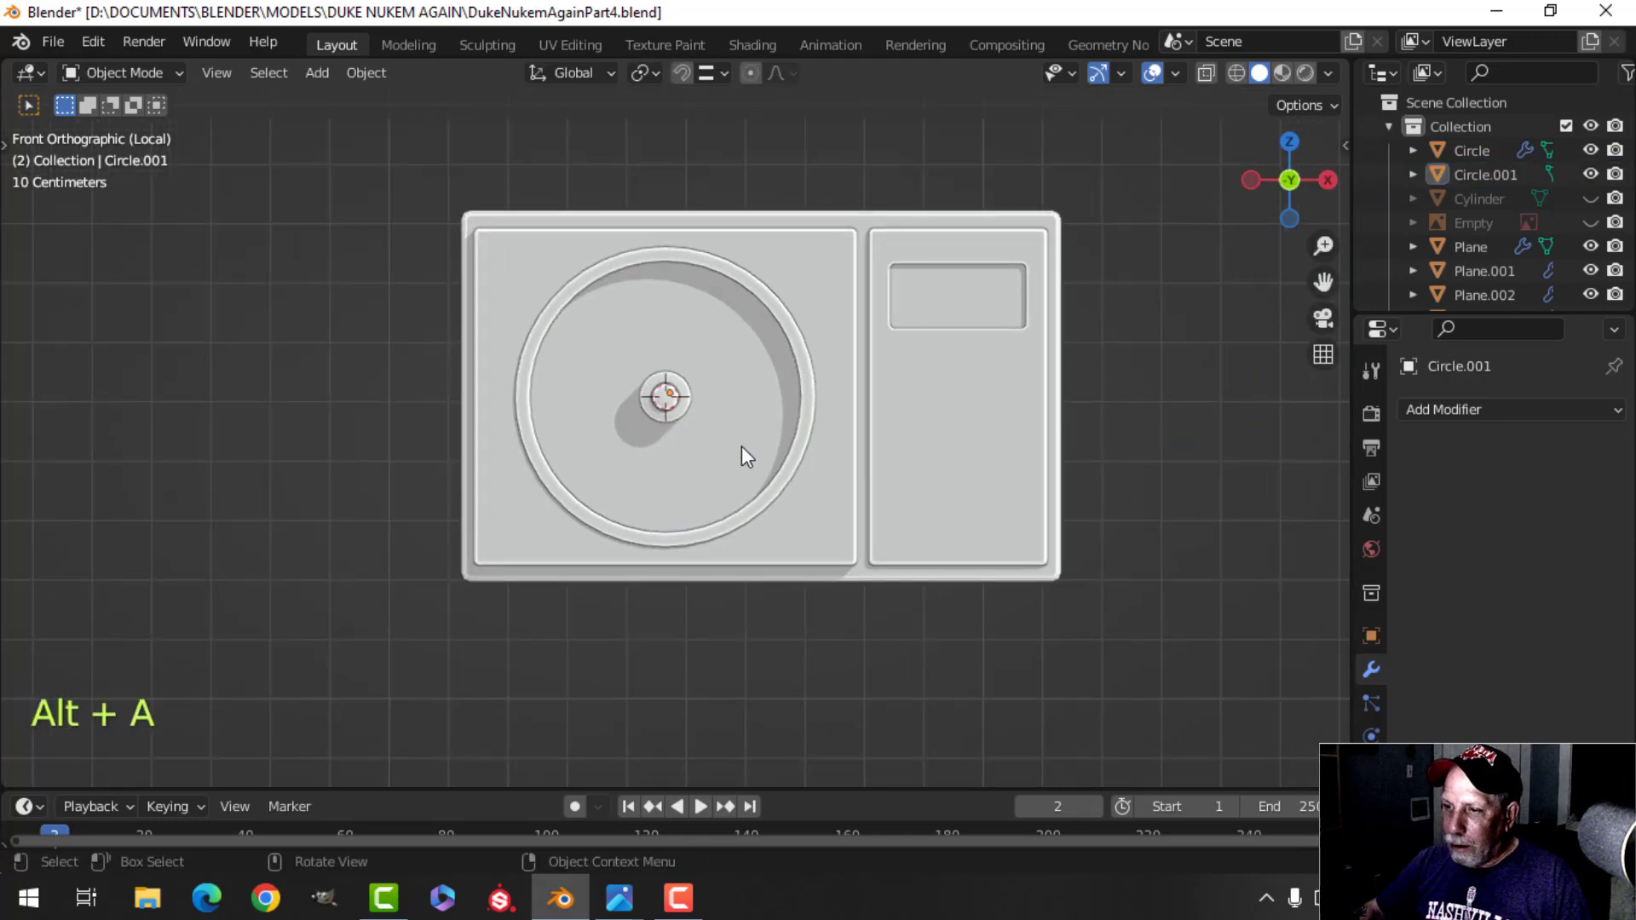
# Add a plane at the hub's centre, scale its mesh to 0.086 and rotate it 90° about X to face the front.
pyautogui.moveTo(742, 446); pyautogui.dragTo(749, 446, button='middle')
pyautogui.hotkey('shift', 'a')
pyautogui.moveTo(676, 366)
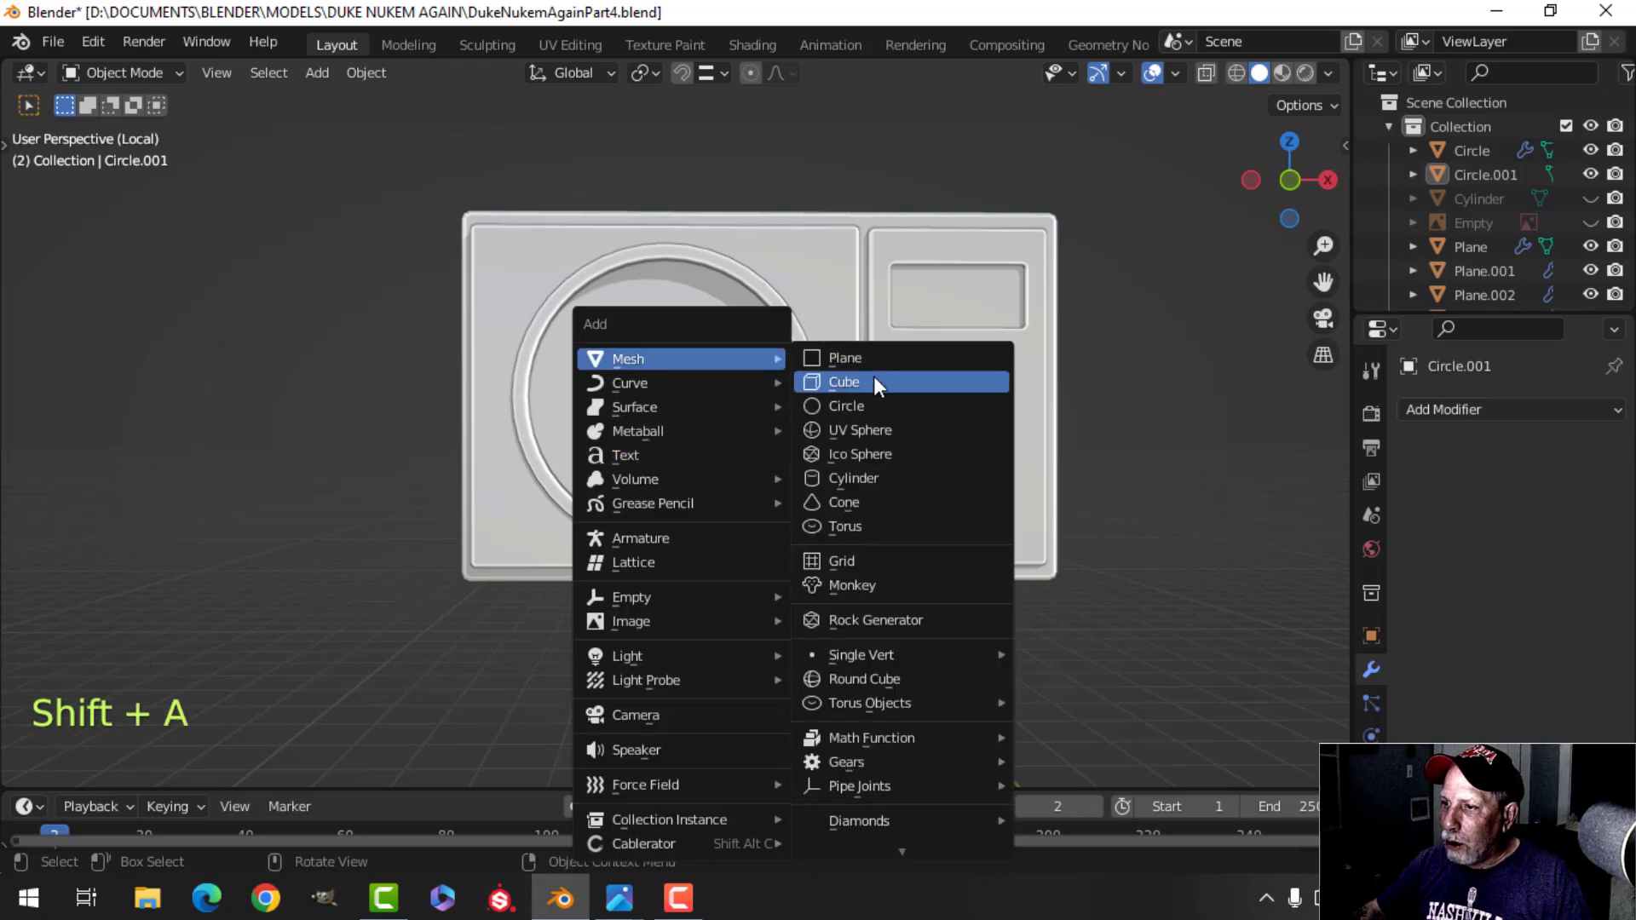
pyautogui.click(869, 354)
pyautogui.press('Tab')
pyautogui.press('s')
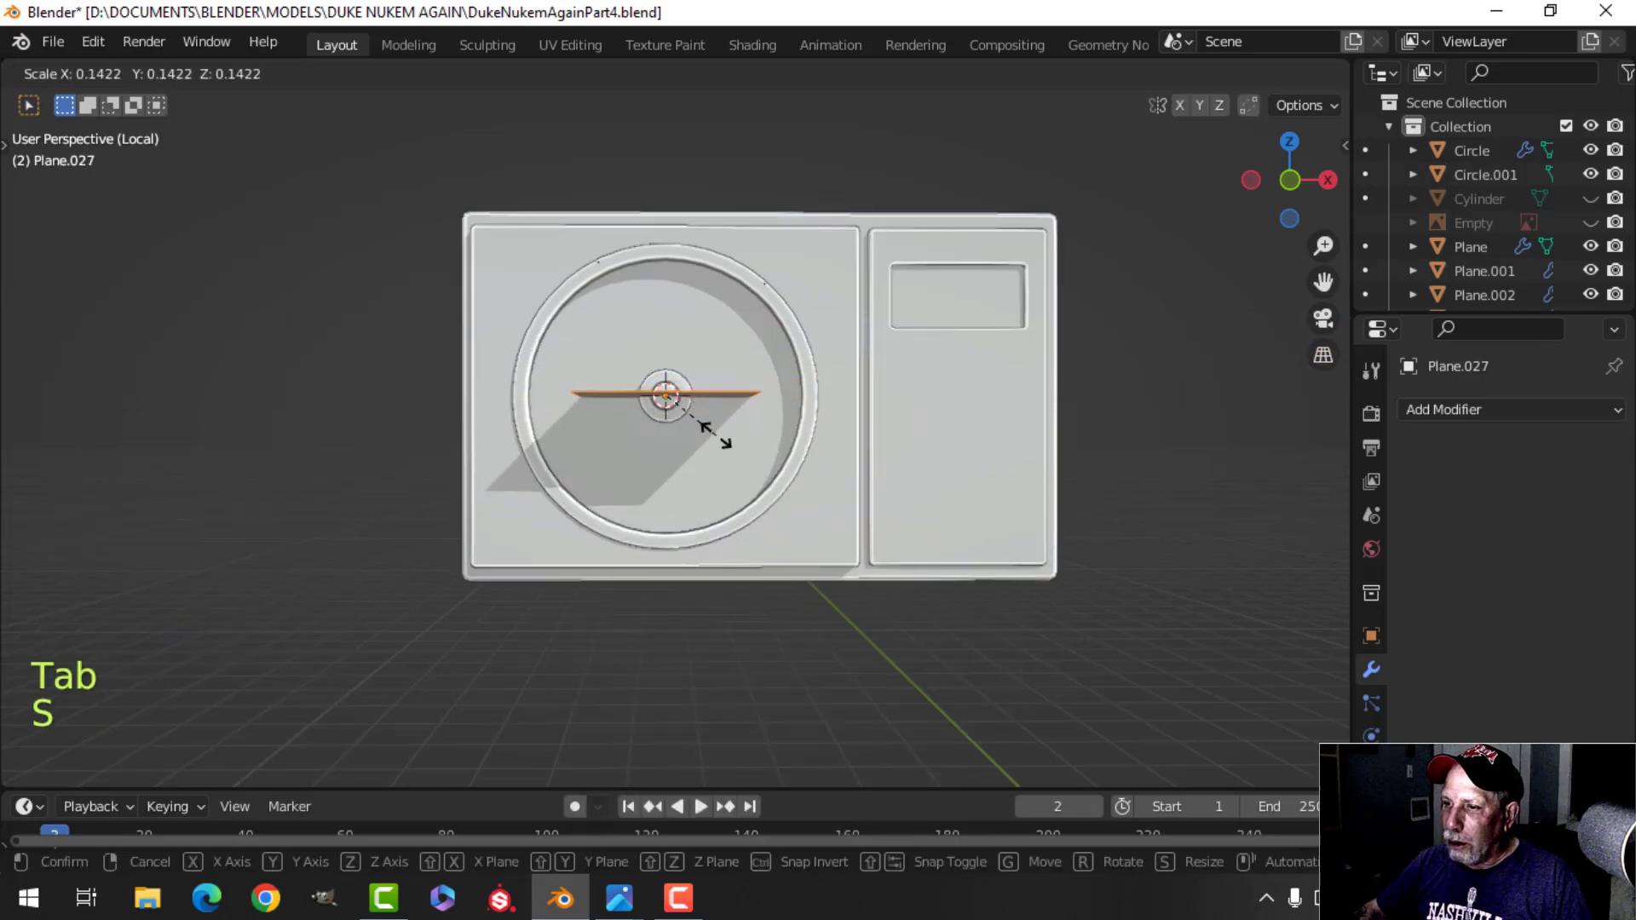
pyautogui.click(718, 426)
pyautogui.press('KP_1')
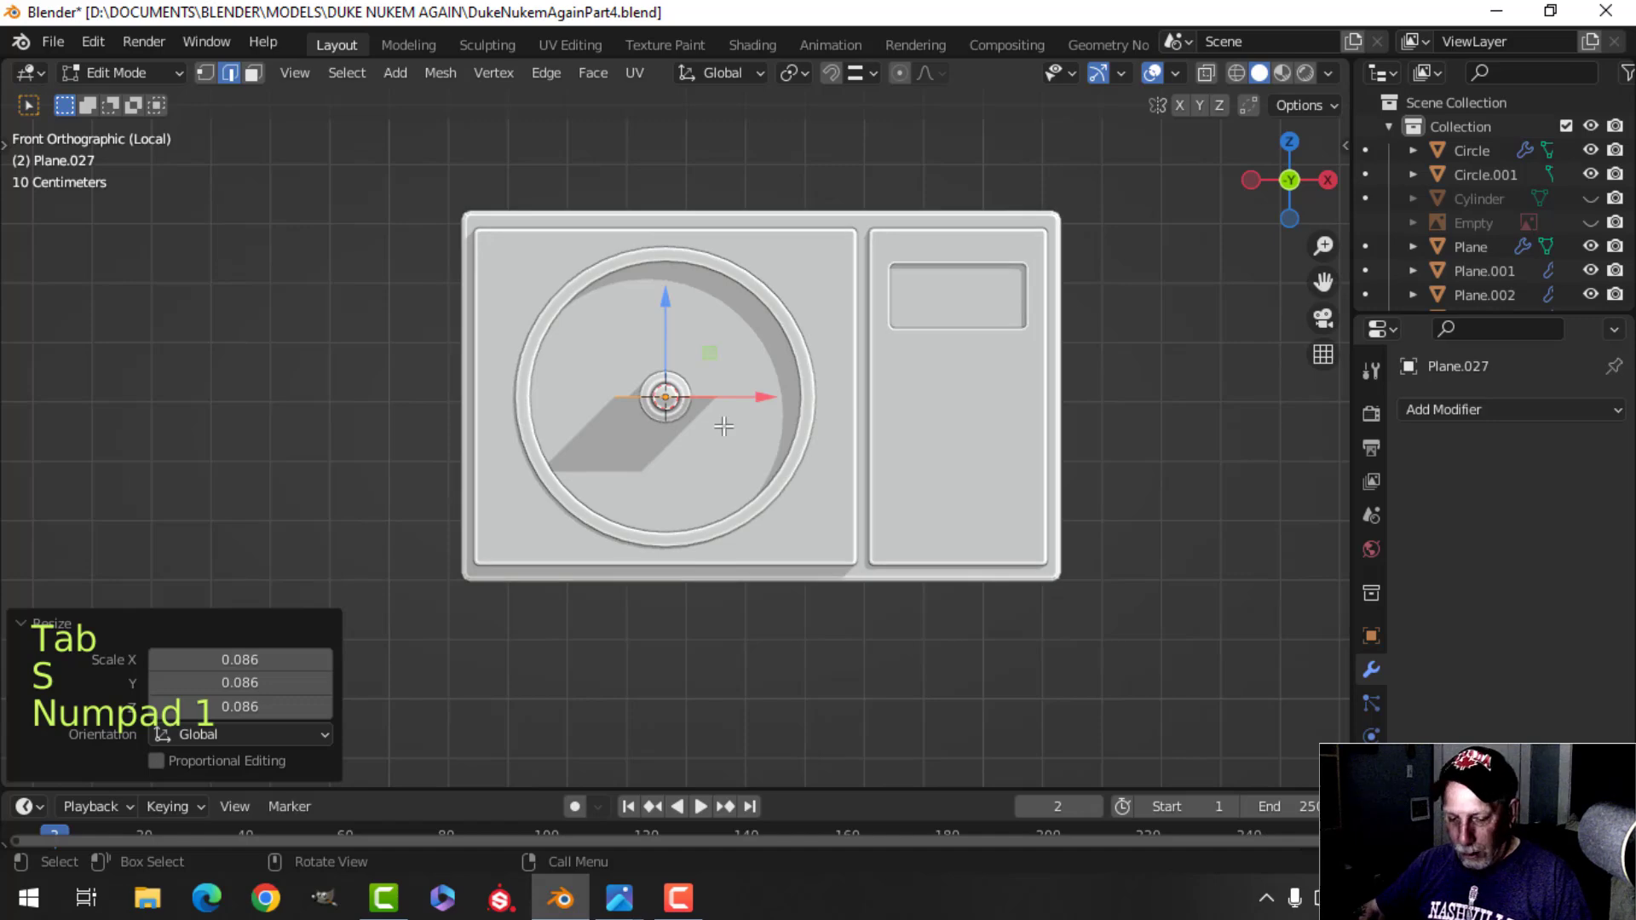
pyautogui.write('rx90')
pyautogui.click(721, 424)
pyautogui.scroll(1, 799, 439)
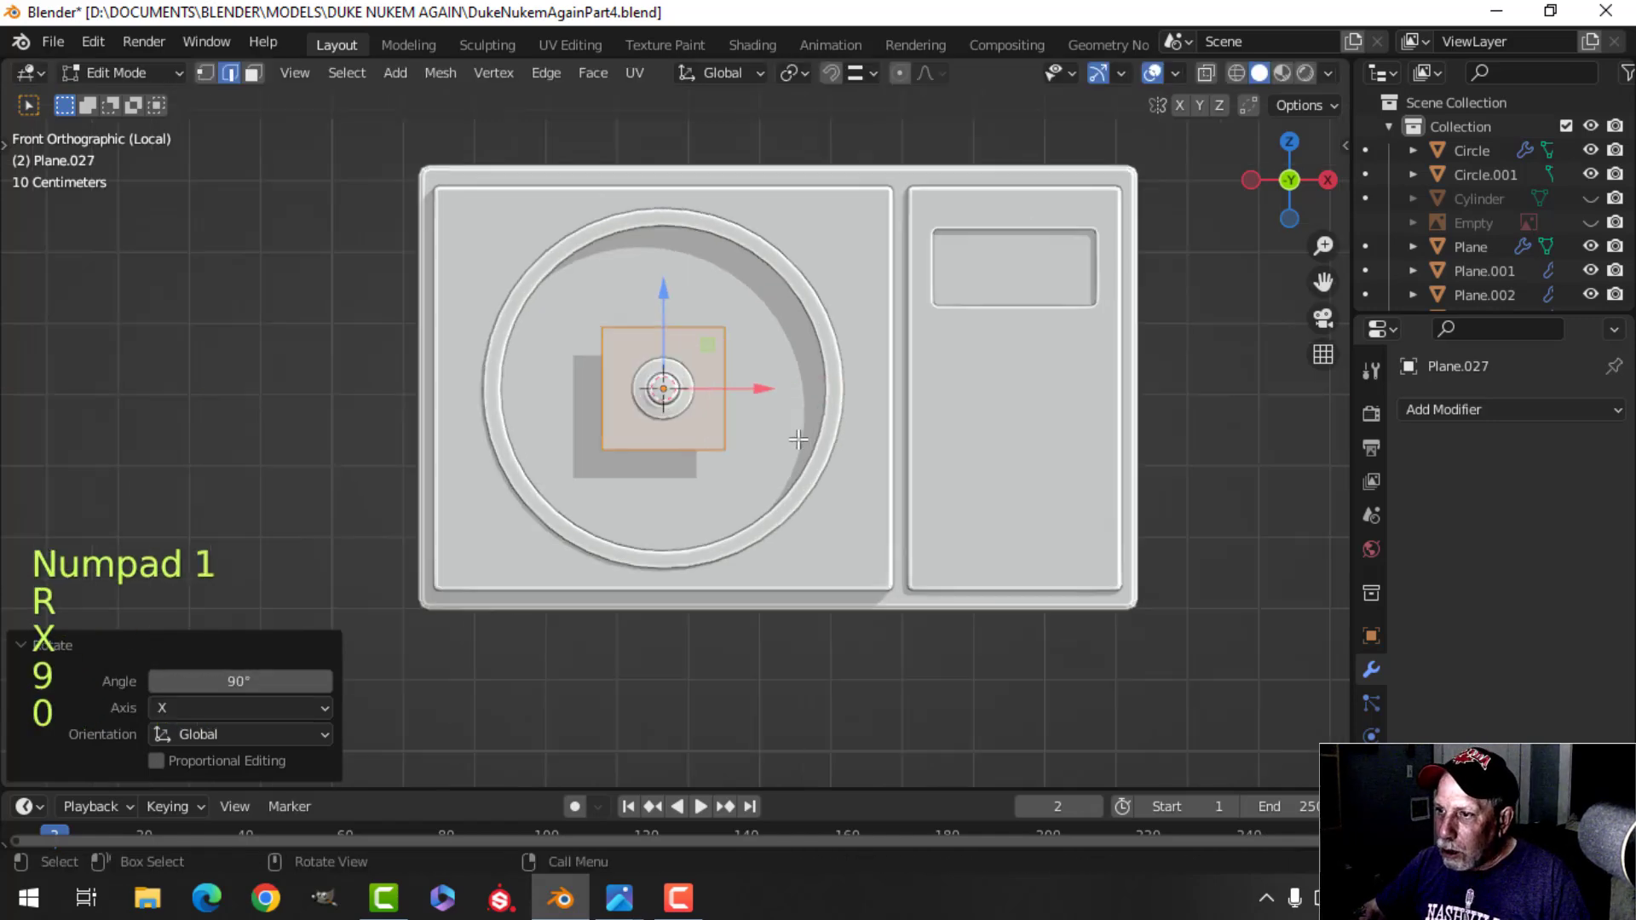
# Move the plane up 0.11485 m along Z and narrow it along X into a thin vertical strip above the hub.
pyautogui.scroll(2, 798, 439)
pyautogui.moveTo(670, 268); pyautogui.dragTo(672, 149)
pyautogui.keyDown('shift'); pyautogui.moveTo(720, 243); pyautogui.dragTo(731, 295, button='middle'); pyautogui.keyUp('shift')
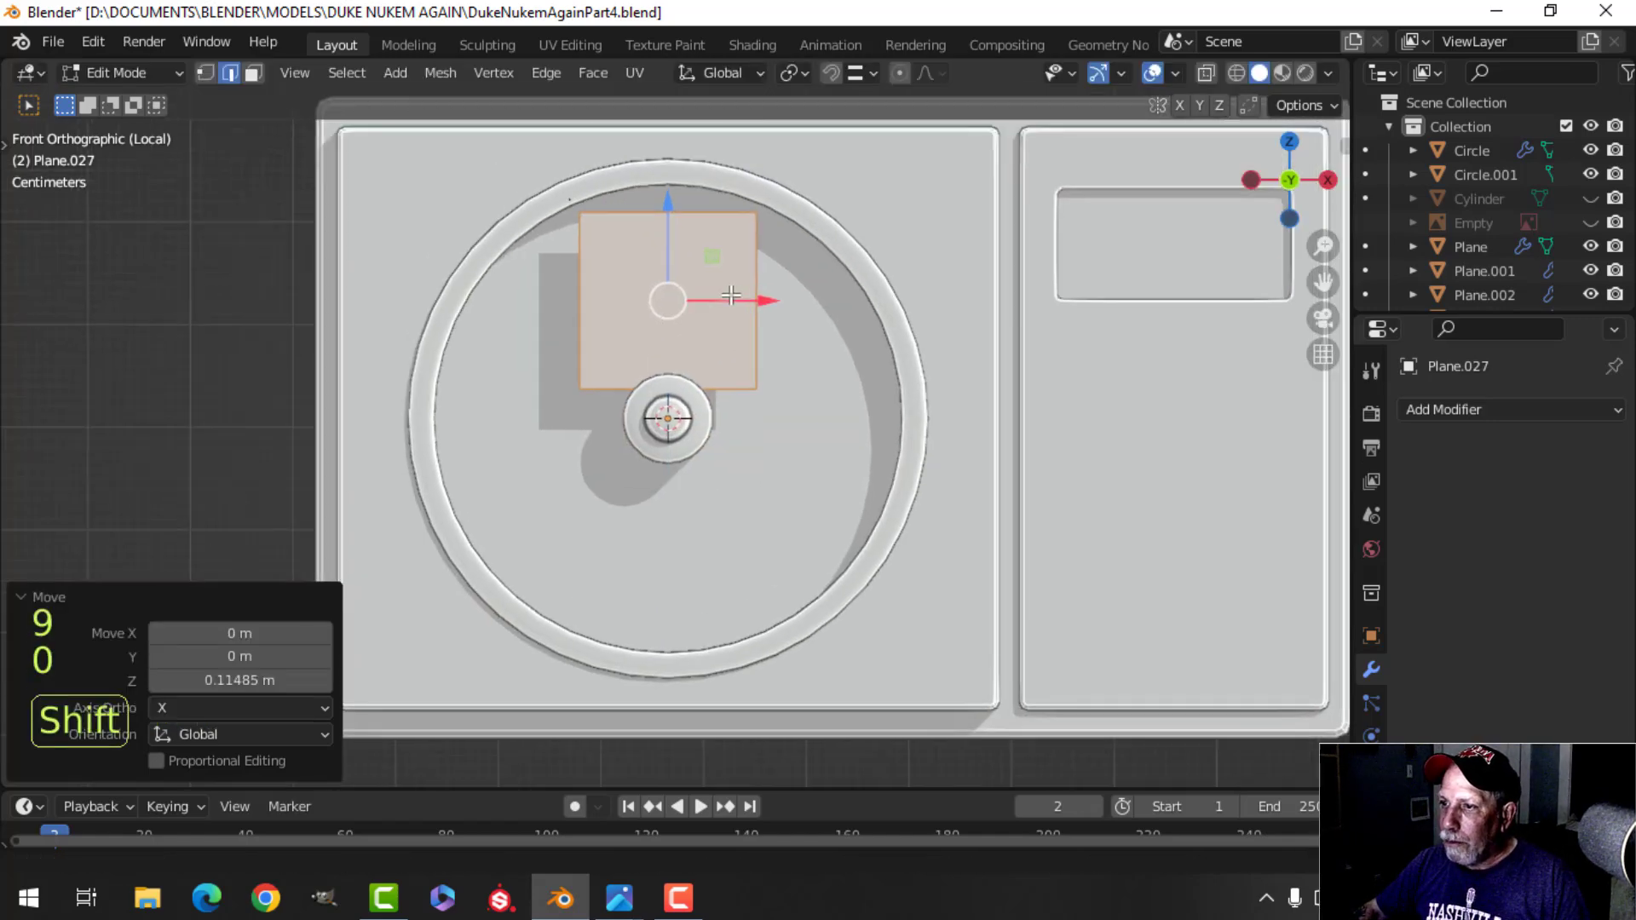
pyautogui.press('s')
pyautogui.press('x')
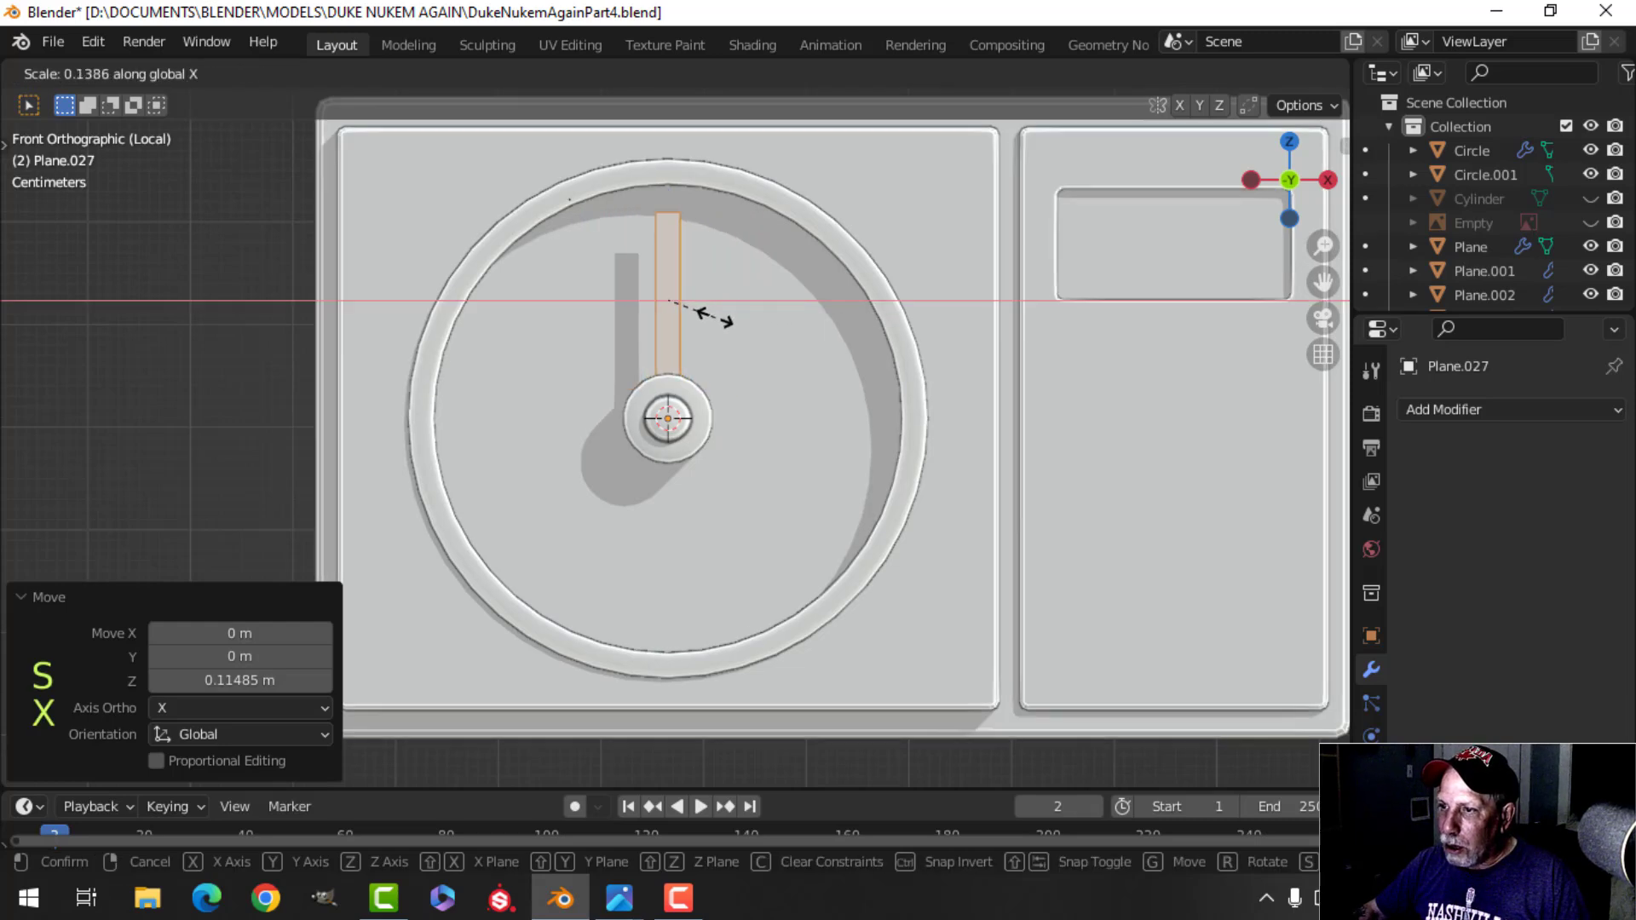
pyautogui.click(694, 321)
pyautogui.keyDown('shift'); pyautogui.moveTo(682, 360); pyautogui.dragTo(690, 417, button='middle'); pyautogui.keyUp('shift')
# Raise the strip's two upper vertices 0.036329 m along Z so its end reaches behind the ring.
pyautogui.hotkey('alt', 'a')
pyautogui.moveTo(583, 265); pyautogui.dragTo(770, 354)
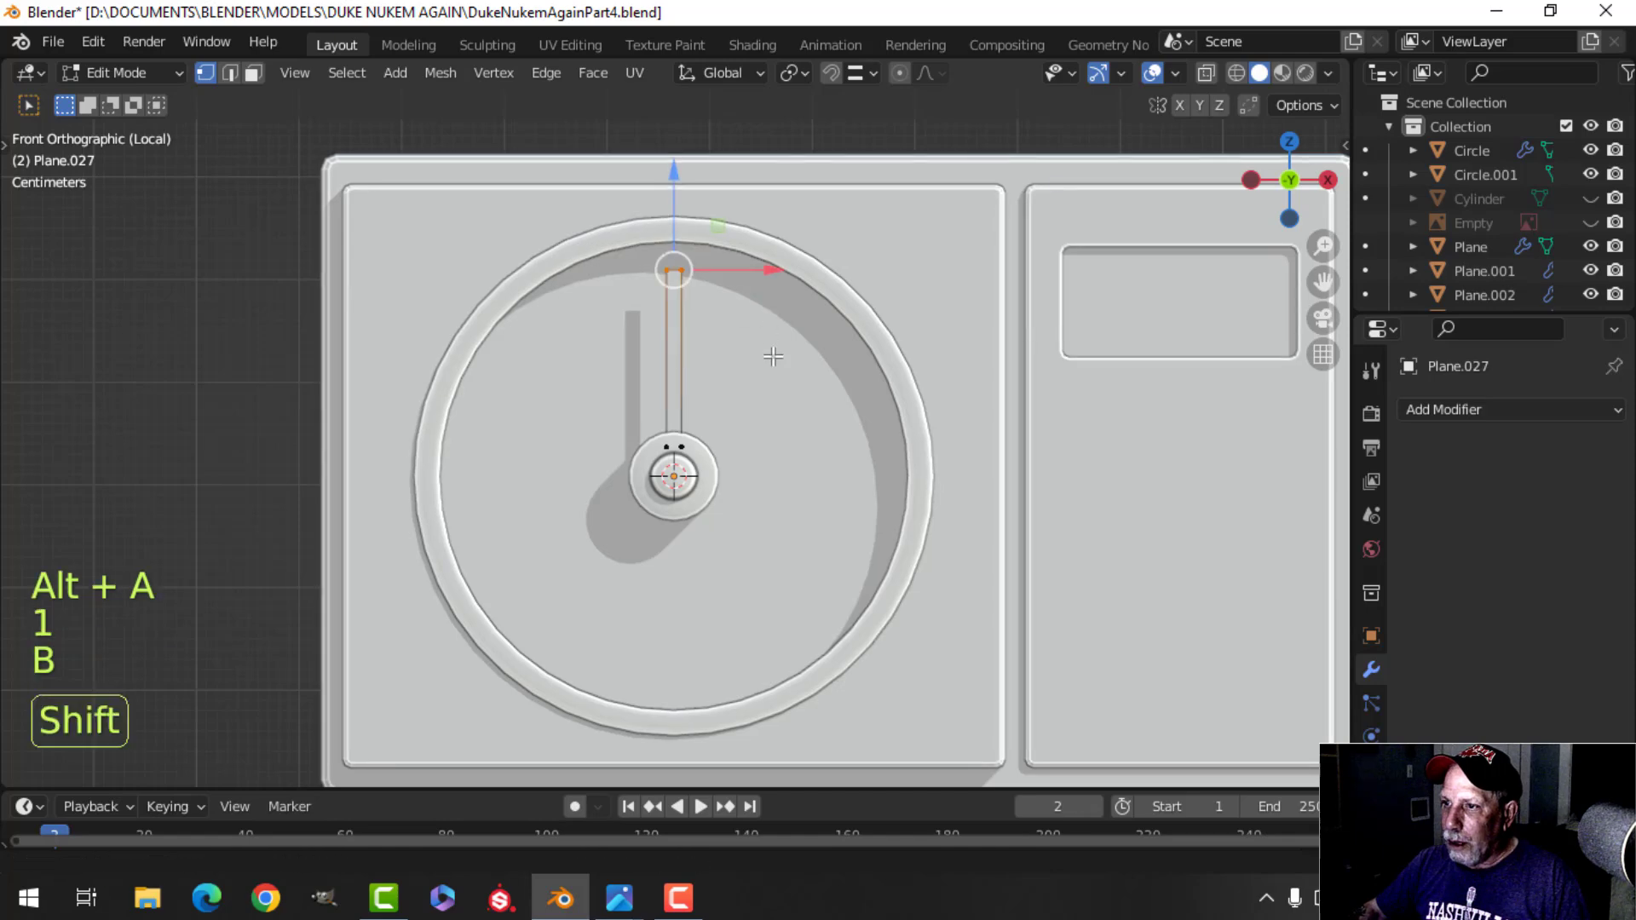
pyautogui.keyDown('shift'); pyautogui.moveTo(771, 354); pyautogui.dragTo(765, 403, button='middle'); pyautogui.keyUp('shift')
pyautogui.press('g')
pyautogui.click(668, 236)
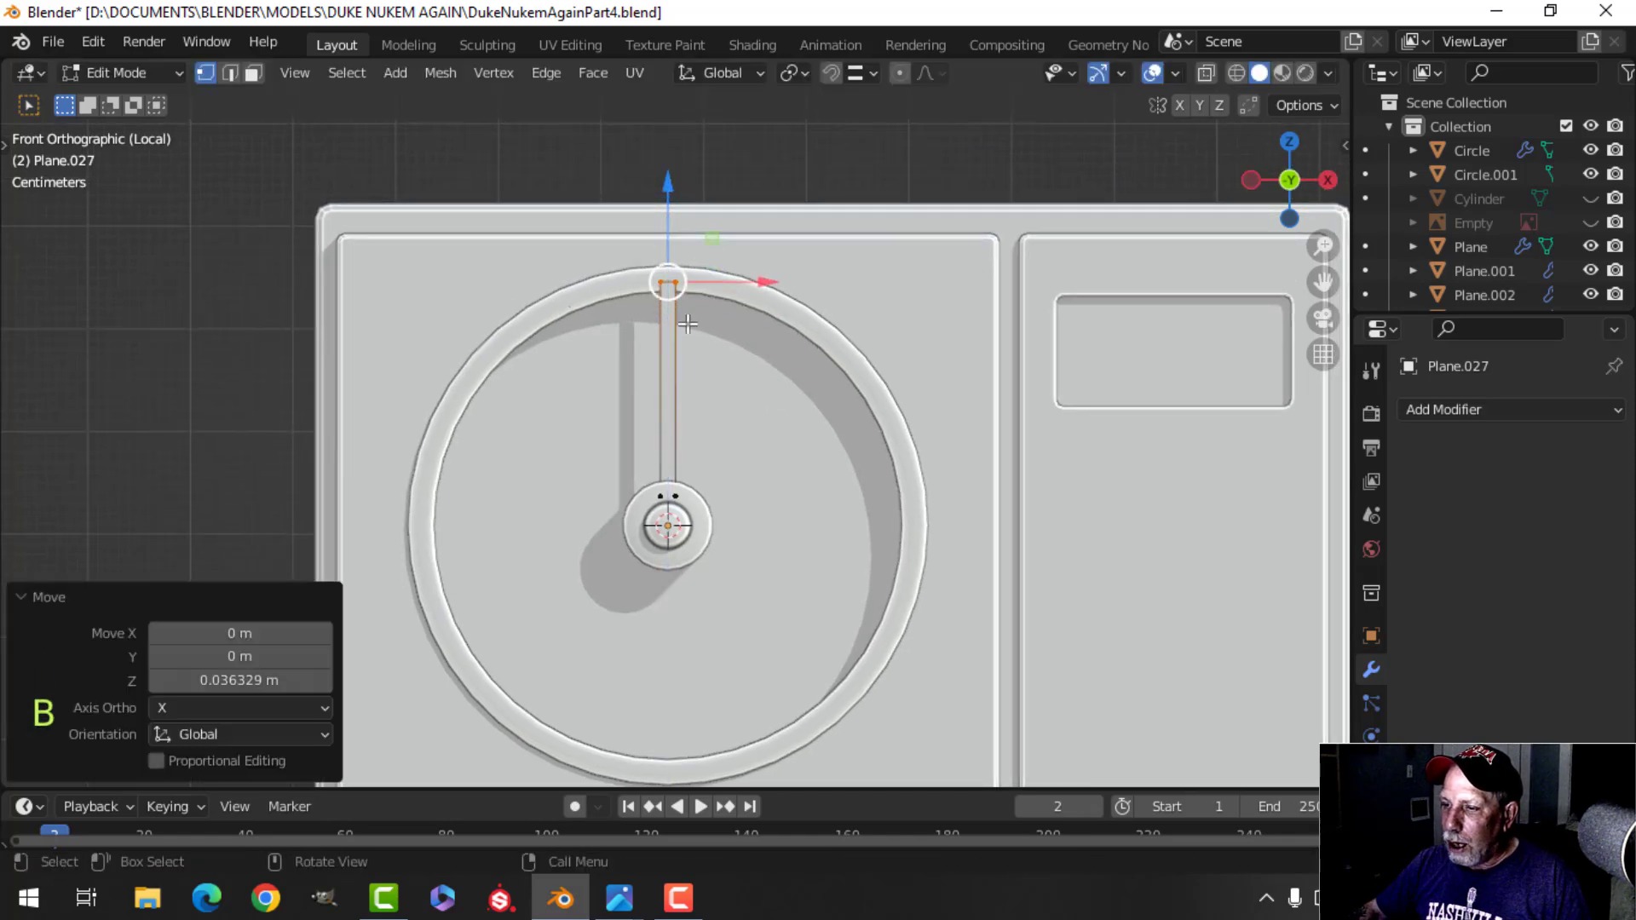
# Move the strip slightly back along Y, extrude it into a thin bar and delete its back face.
pyautogui.moveTo(682, 511); pyautogui.dragTo(782, 512, button='middle')
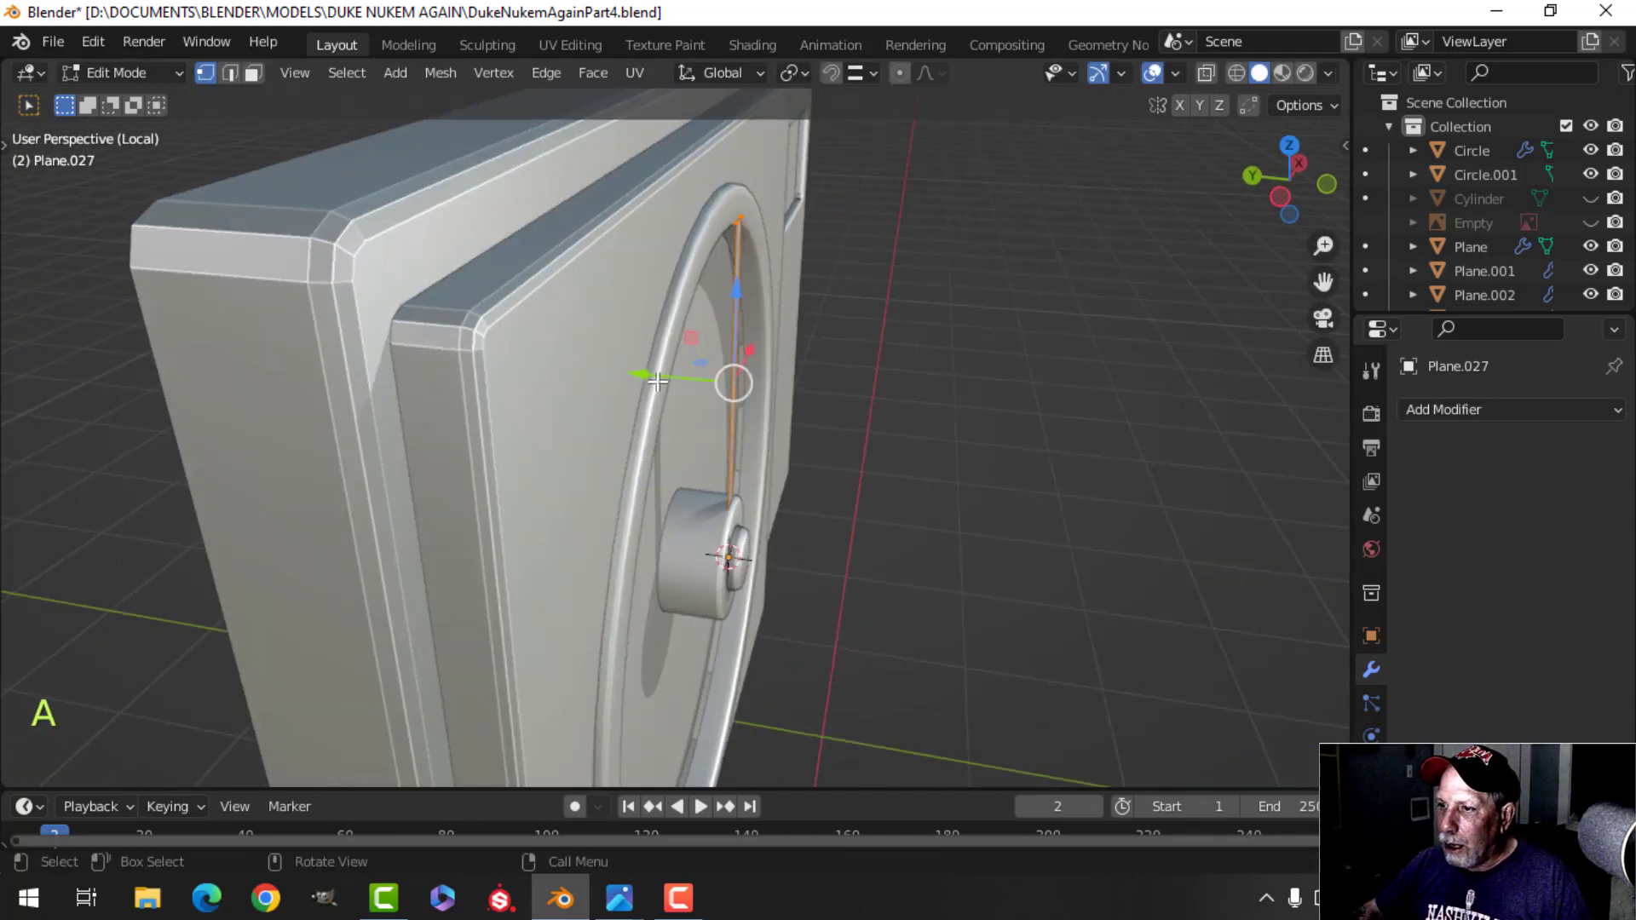
pyautogui.moveTo(657, 381); pyautogui.dragTo(628, 369)
pyautogui.moveTo(628, 369); pyautogui.dragTo(821, 530, button='middle')
pyautogui.press('e')
pyautogui.click(916, 539)
pyautogui.press('x')
pyautogui.click(915, 542)
pyautogui.scroll(3, 833, 508)
pyautogui.moveTo(821, 530); pyautogui.dragTo(785, 519, button='middle')
pyautogui.press('Tab')
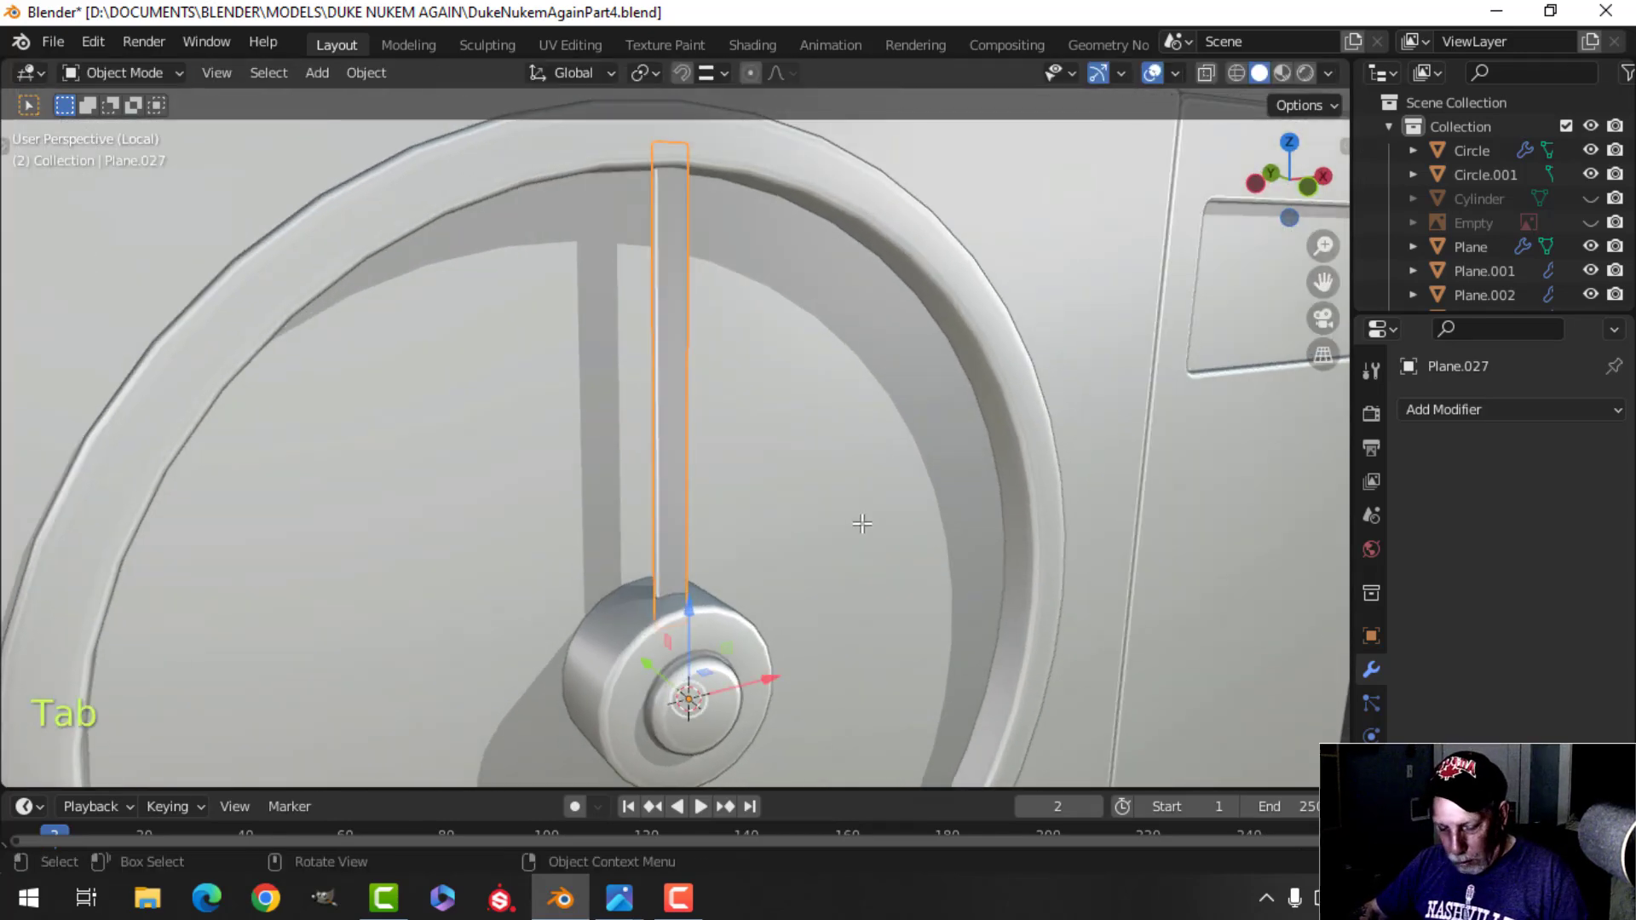
# Hide all other objects and delete the end faces at the bar's bottom and top.
pyautogui.press('alt')
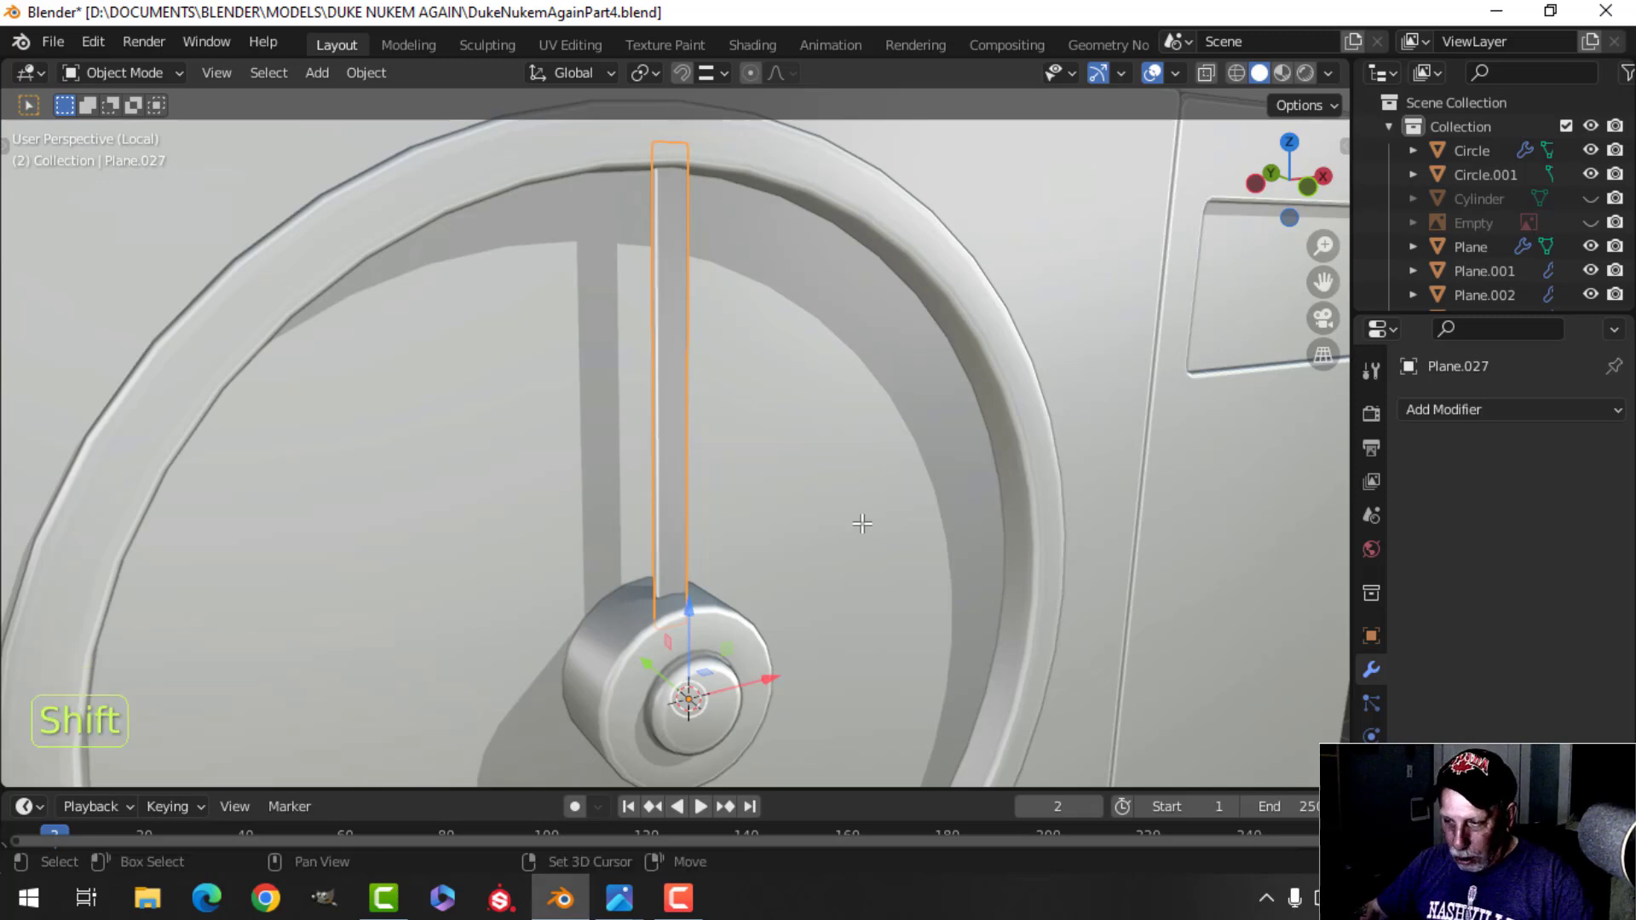
pyautogui.hotkey('shift', 'h')
pyautogui.press('Tab')
pyautogui.scroll(2, 742, 629)
pyautogui.keyDown('shift'); pyautogui.moveTo(742, 629); pyautogui.dragTo(676, 474, button='middle'); pyautogui.keyUp('shift')
pyautogui.hotkey('alt', 'a')
pyautogui.press('3')
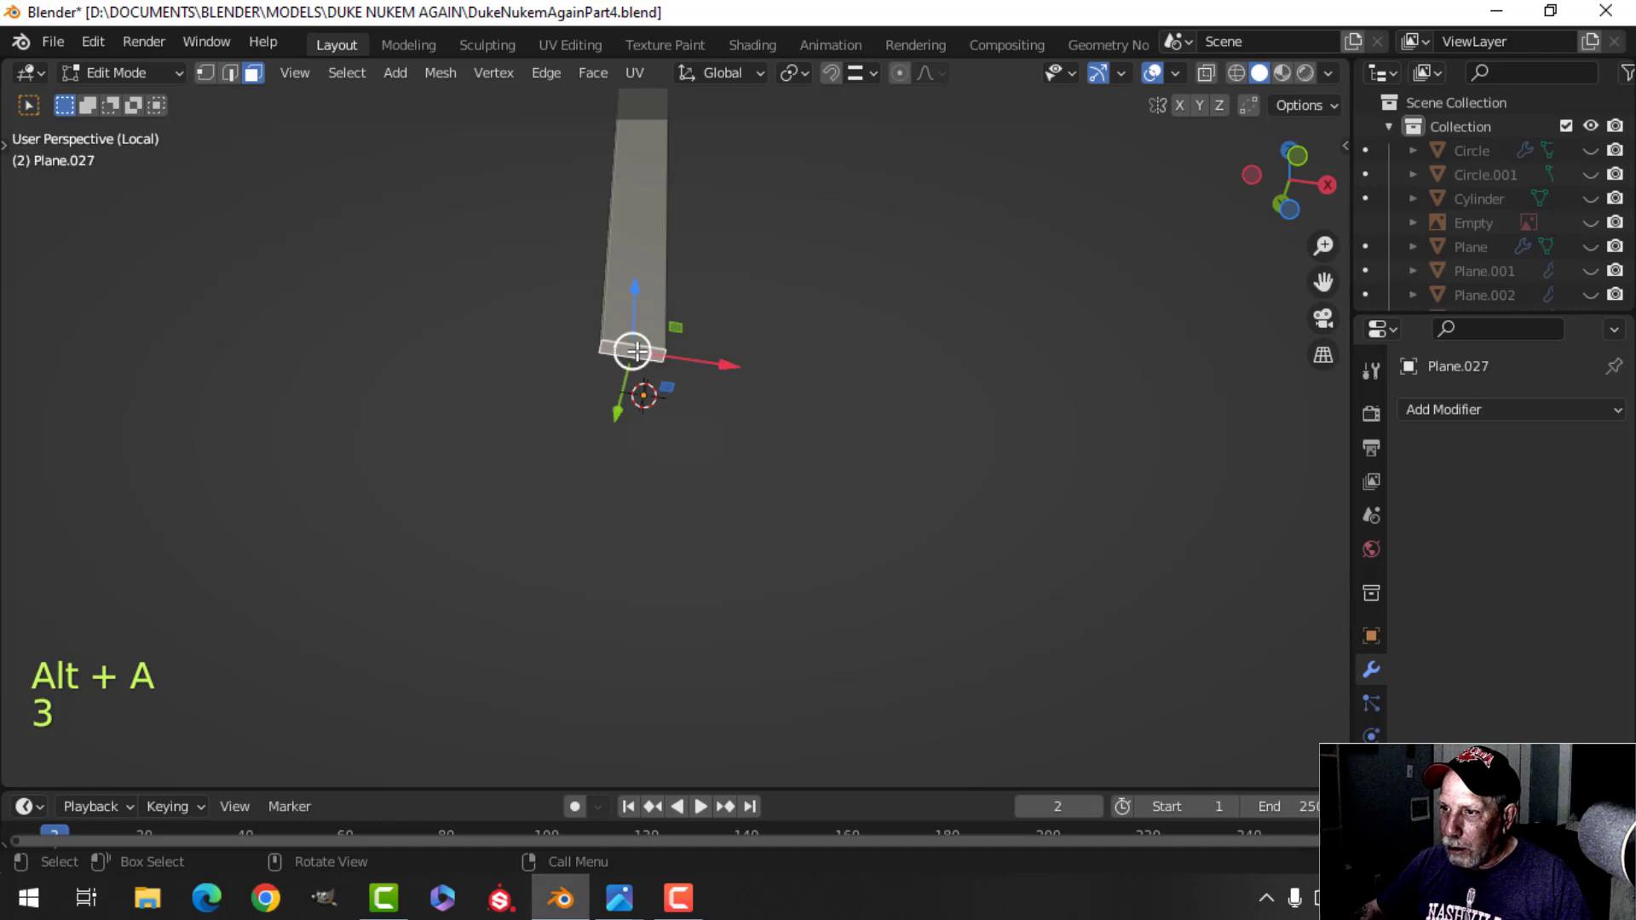
pyautogui.press('x')
pyautogui.click(639, 355)
pyautogui.scroll(-5, 770, 478)
pyautogui.keyDown('shift'); pyautogui.moveTo(745, 380); pyautogui.dragTo(754, 543, button='middle'); pyautogui.keyUp('shift')
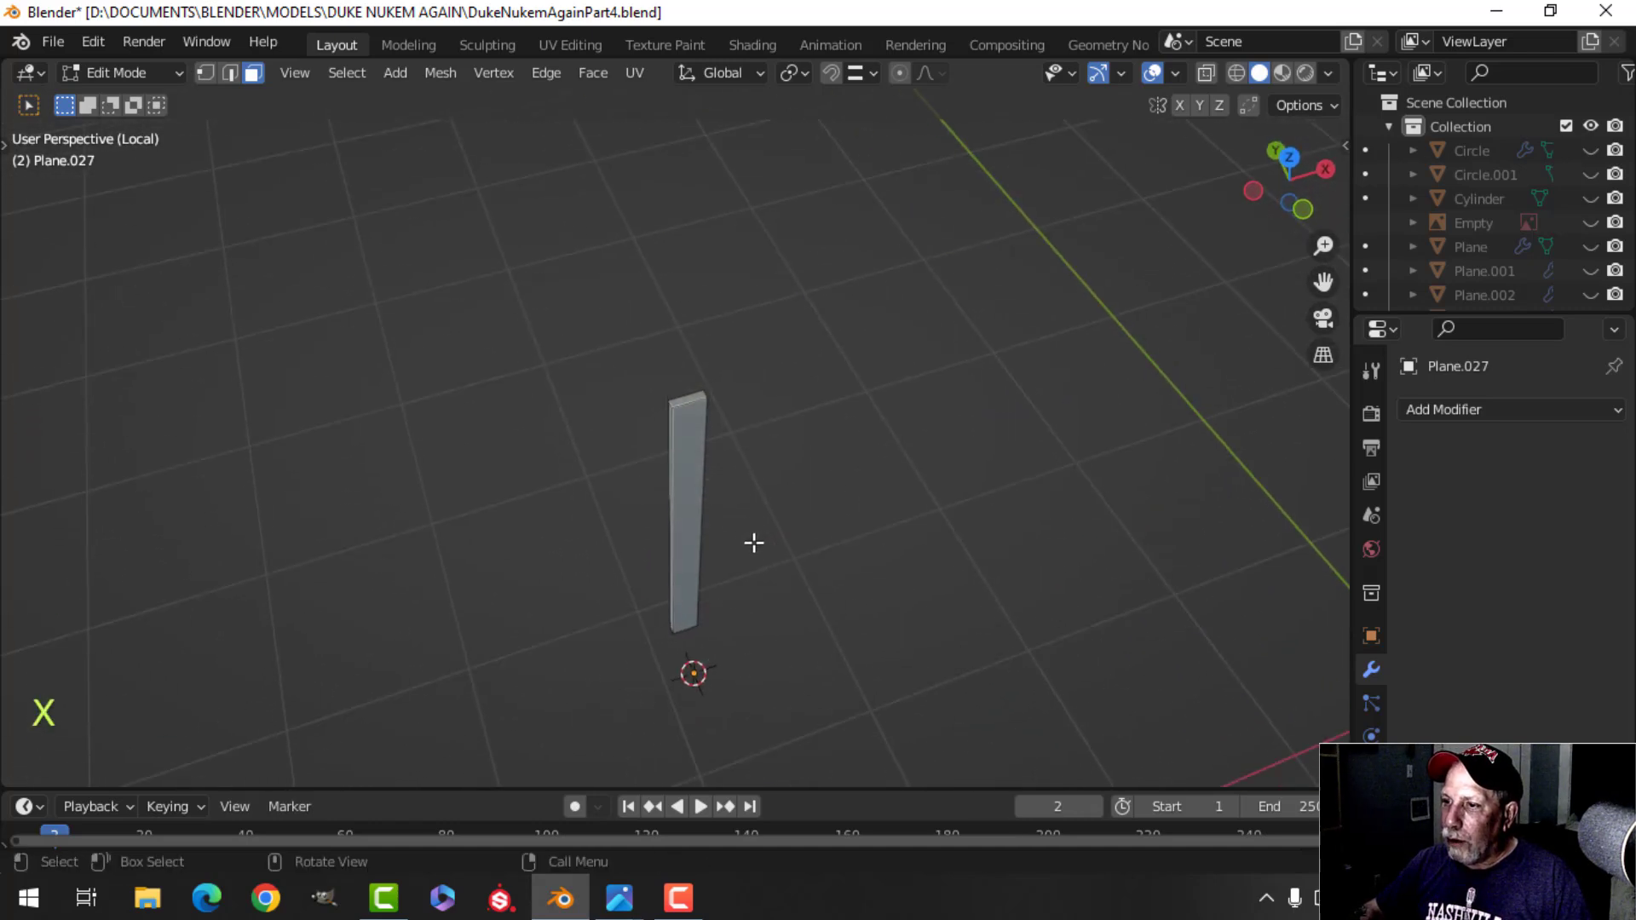
pyautogui.scroll(2, 702, 393)
pyautogui.press('x')
pyautogui.click(694, 369)
# Bevel the bar's two long front edges with 2 segments and leave local view.
pyautogui.keyDown('shift'); pyautogui.moveTo(694, 369); pyautogui.dragTo(801, 434, button='middle'); pyautogui.keyUp('shift')
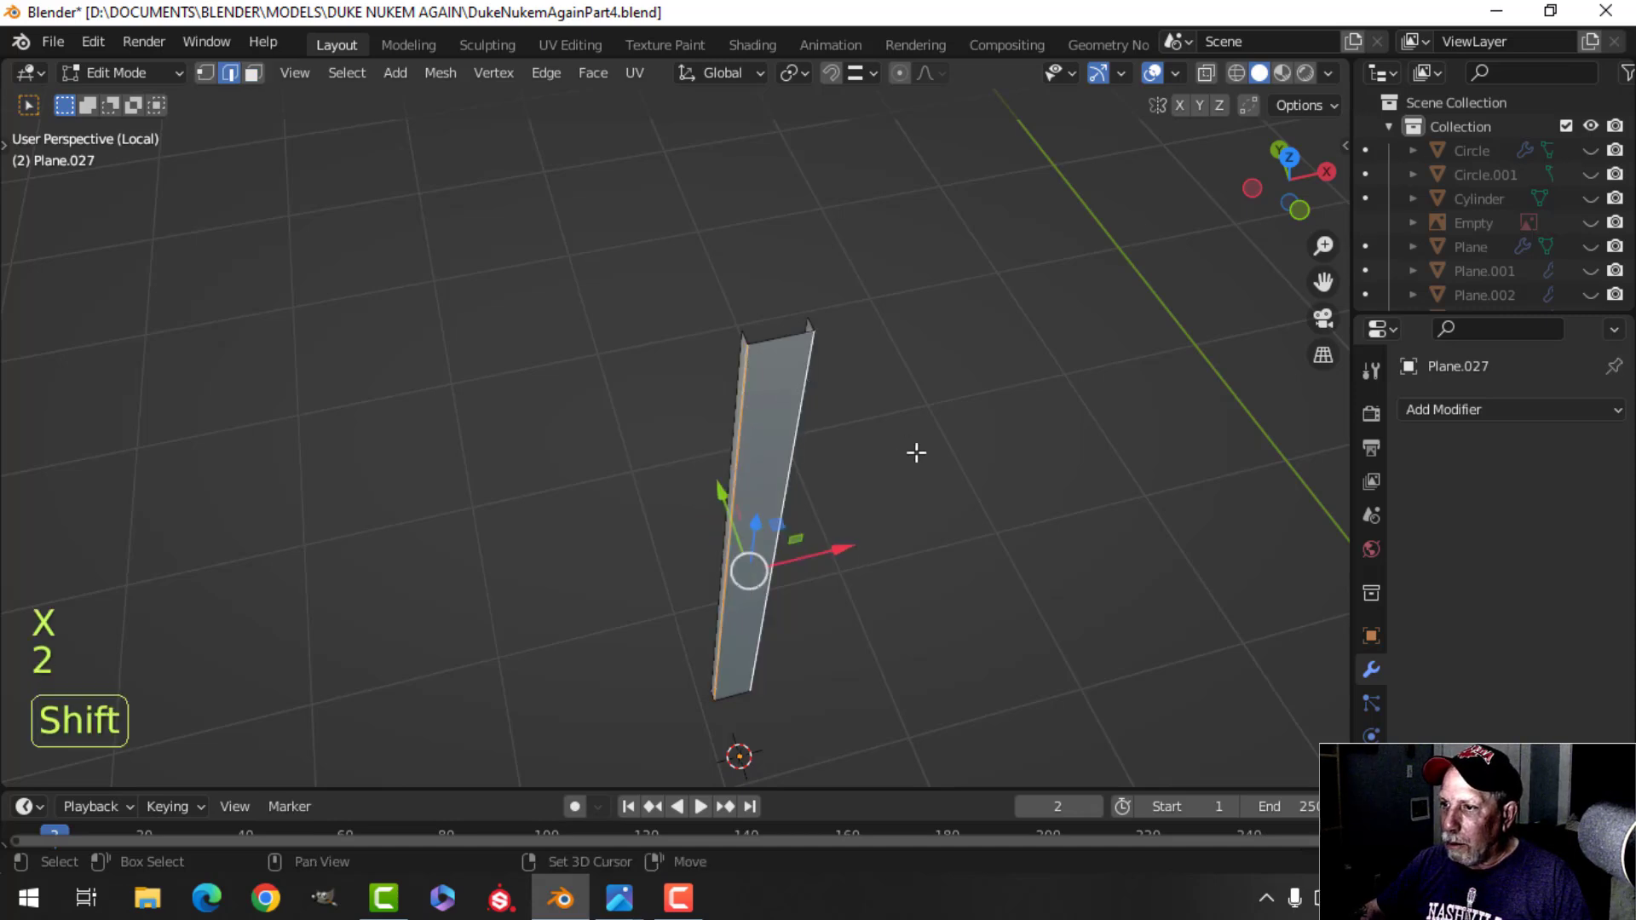
pyautogui.scroll(6, 917, 453)
pyautogui.hotkey('ctrl', 'b')
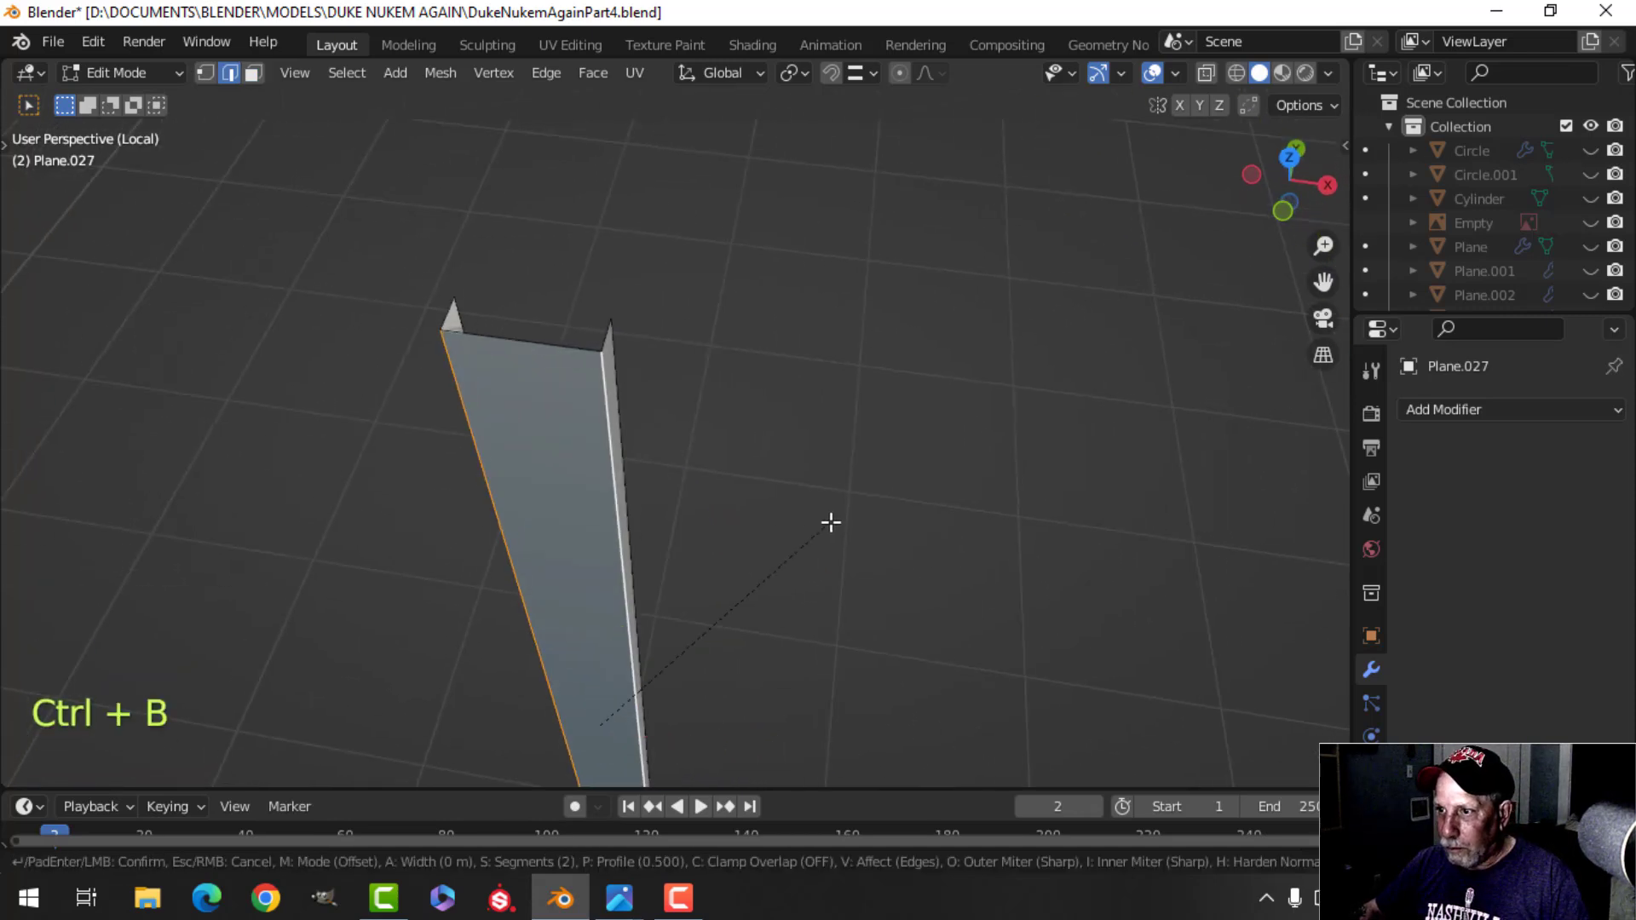
pyautogui.click(829, 533)
pyautogui.press('Tab')
pyautogui.press('/')
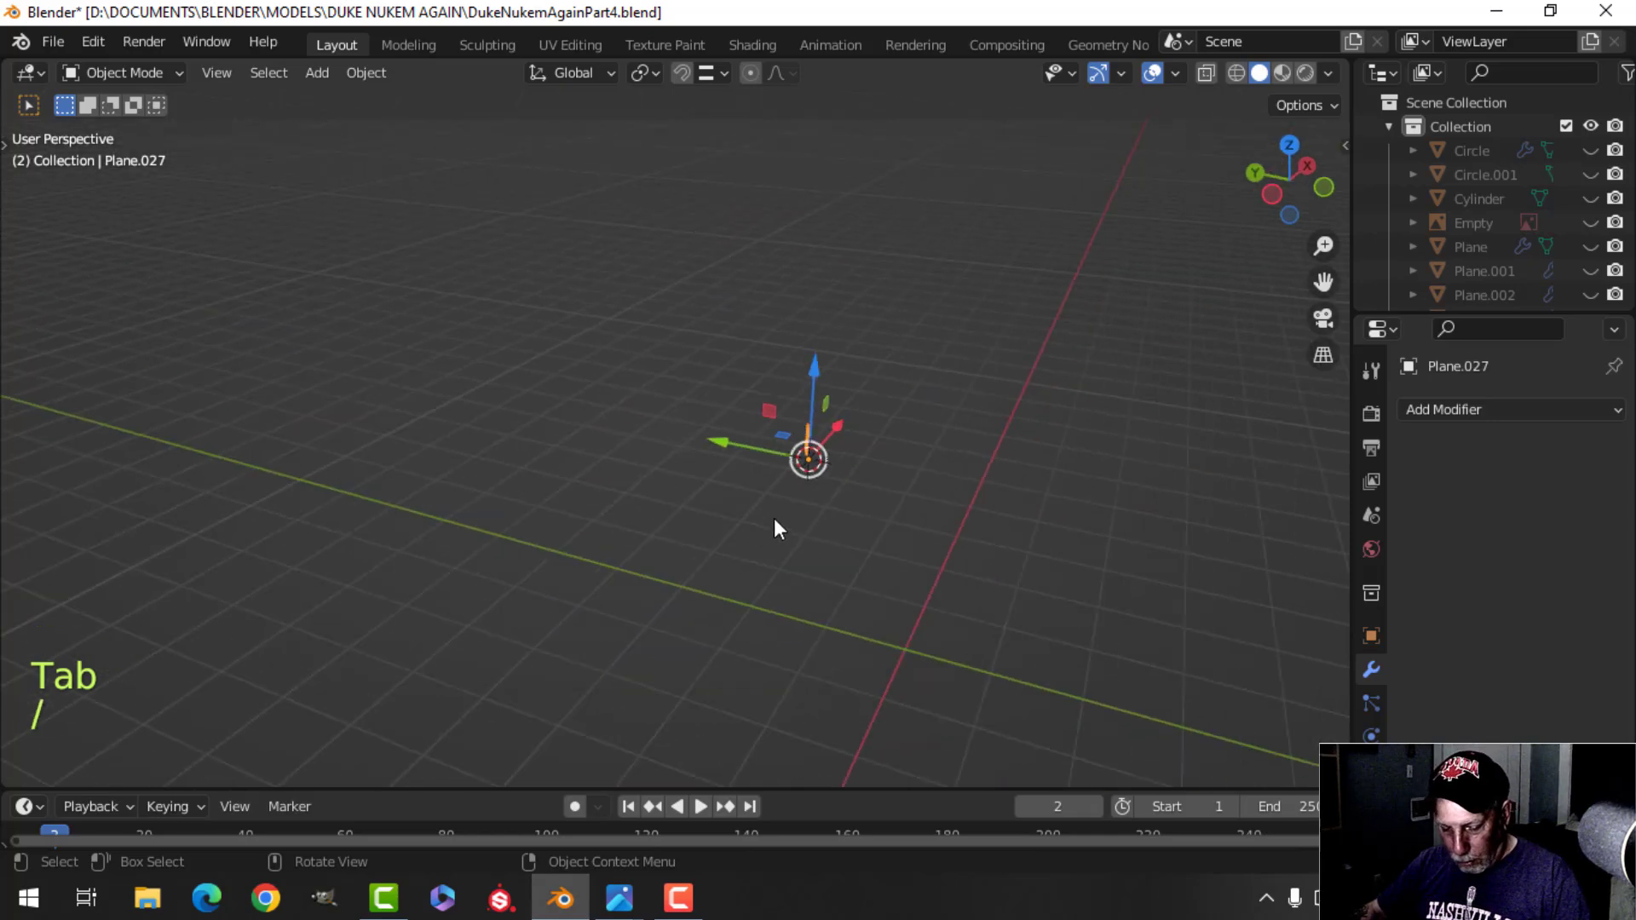
# Unhide all objects and delete the large cylinder protruding from the panel.
pyautogui.hotkey('alt', 'h')
pyautogui.hotkey('alt', 'a')
pyautogui.scroll(5, 829, 502)
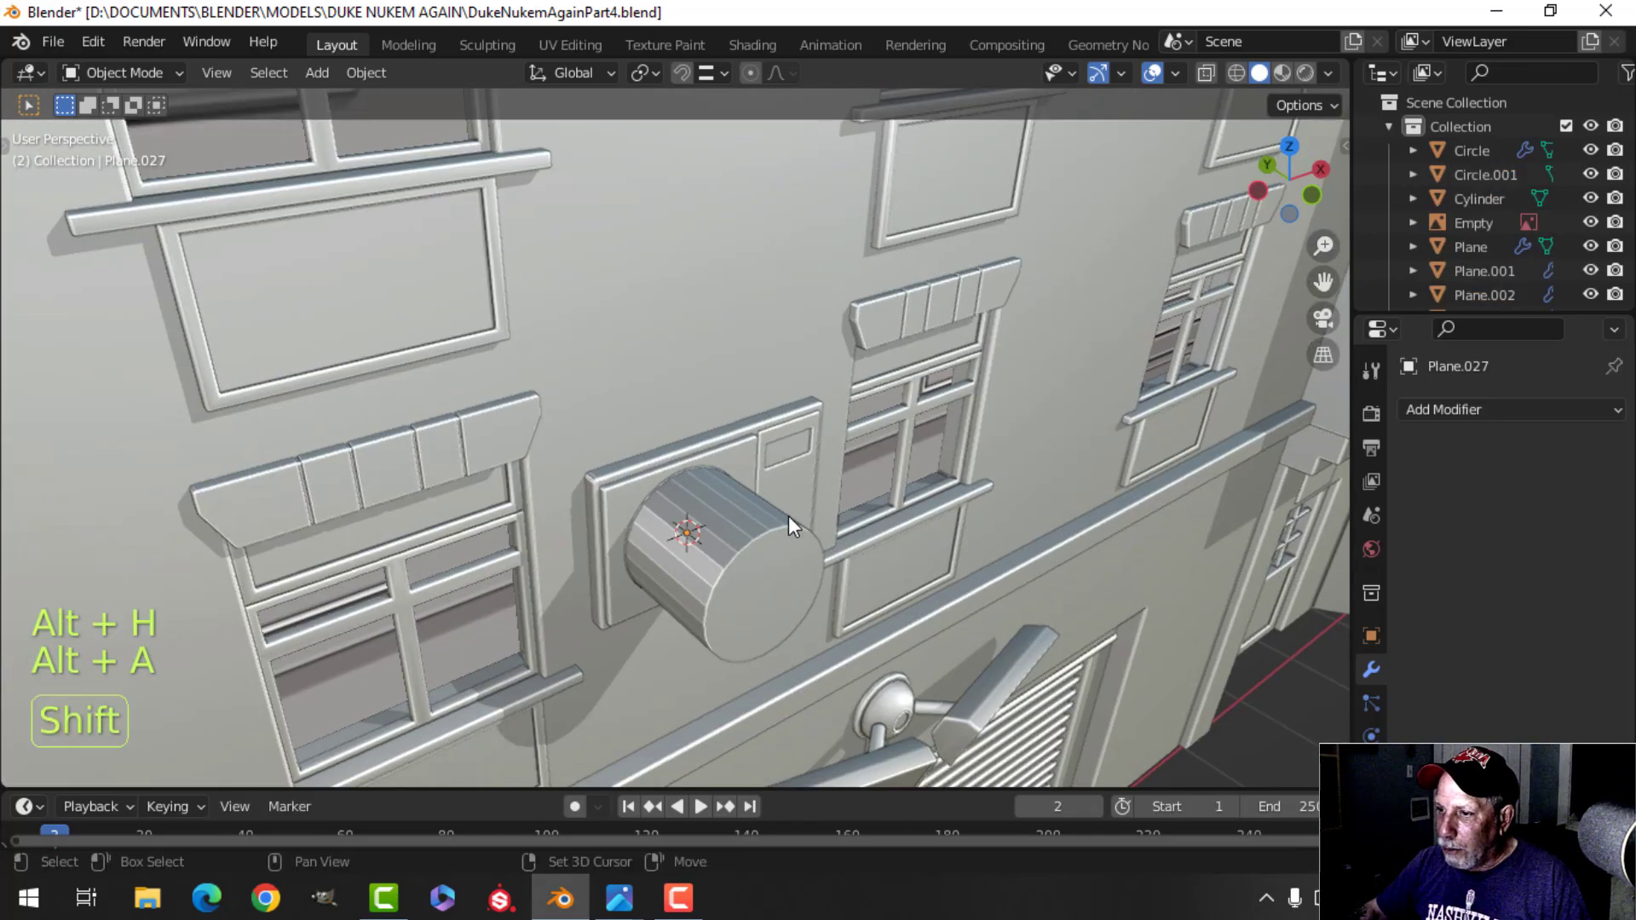
pyautogui.moveTo(789, 515); pyautogui.dragTo(814, 554, button='middle')
pyautogui.click(741, 448)
pyautogui.press('x')
pyautogui.click(742, 448)
pyautogui.scroll(4, 724, 485)
# Recalculate the normals of the whole radial bar to face outside.
pyautogui.click(641, 370)
pyautogui.press('Tab')
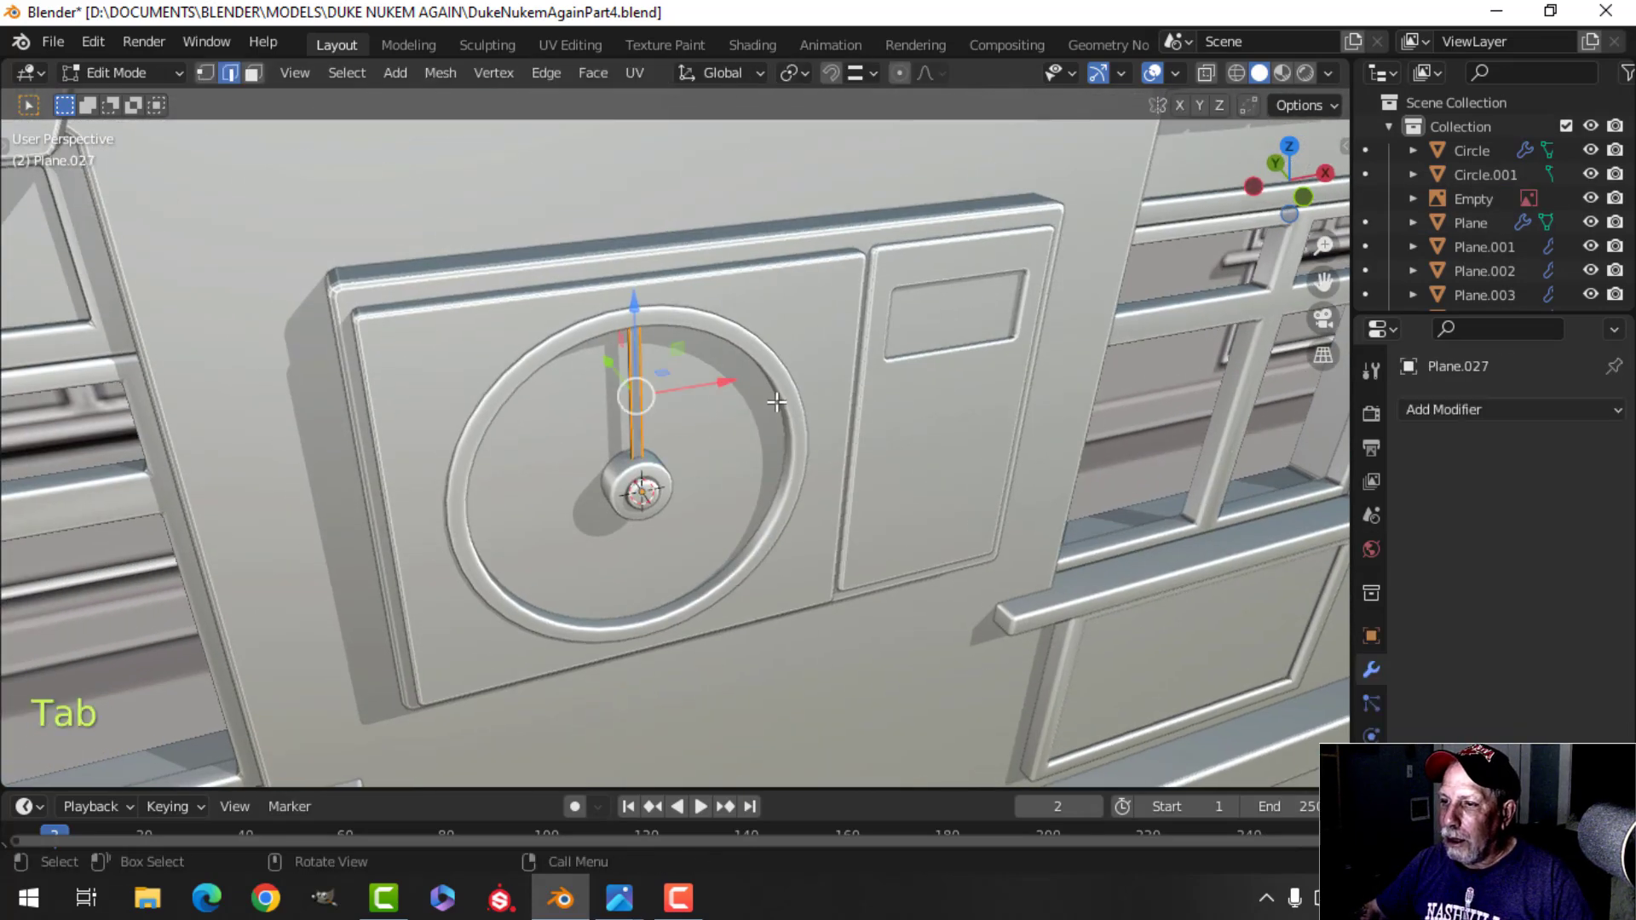
pyautogui.press('a')
pyautogui.hotkey('alt', 'n')
pyautogui.click(776, 402)
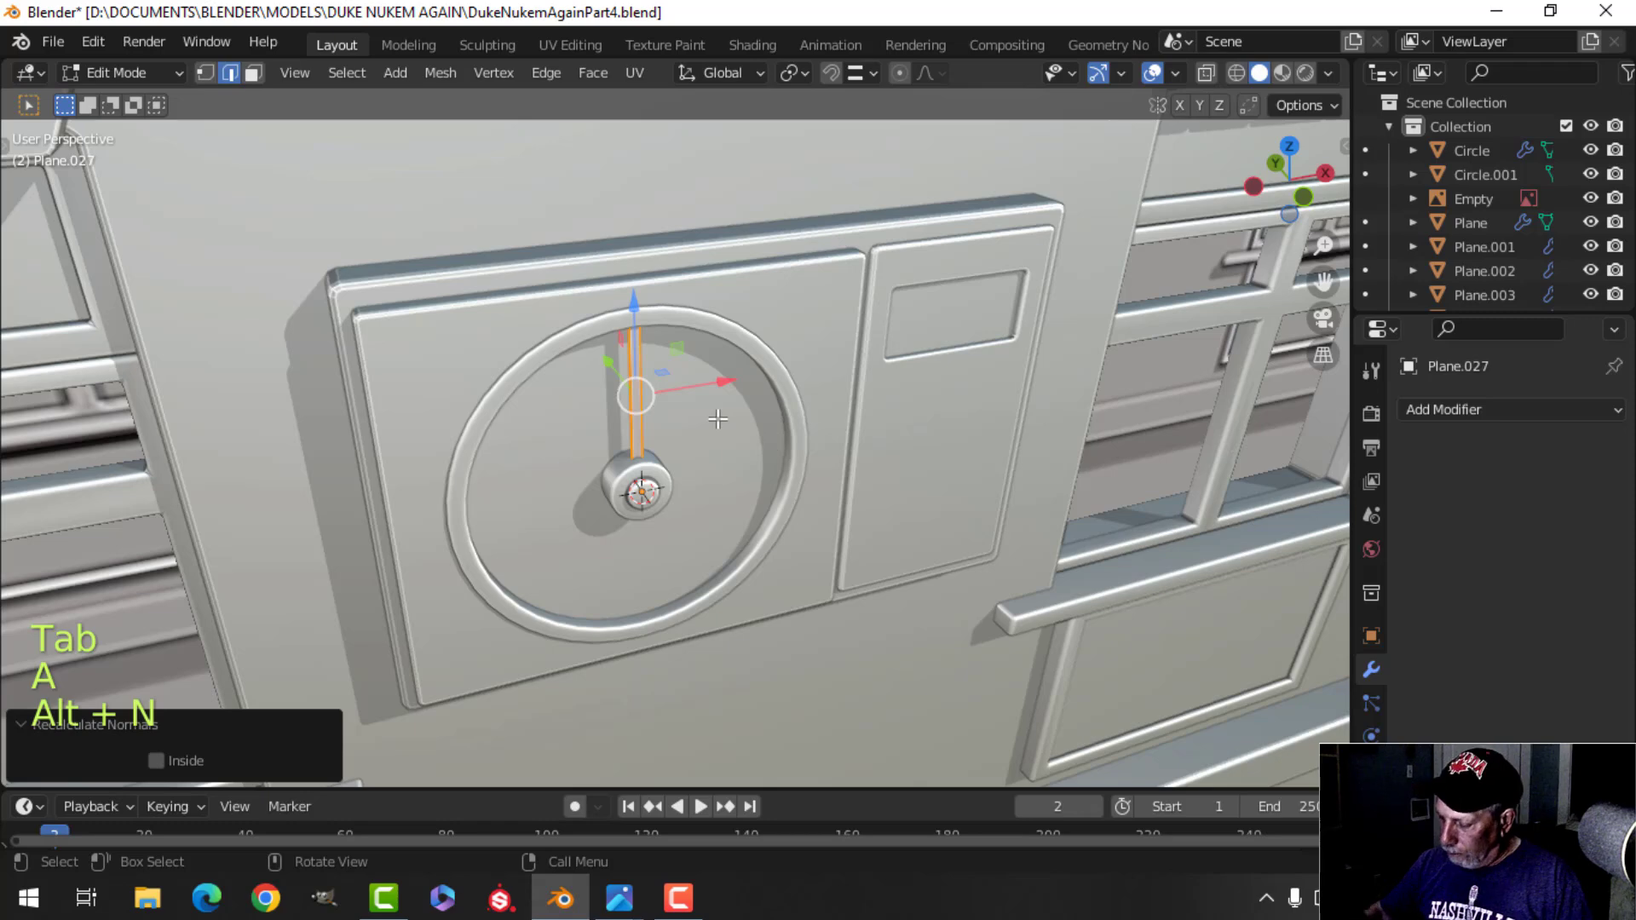
# Isolate the ring, radial bar, hub, narrow front plate and backing panel in local view, seen from the front.
pyautogui.press('KP_1')
pyautogui.keyDown('shift'); pyautogui.moveTo(719, 418); pyautogui.dragTo(639, 520, button='middle'); pyautogui.keyUp('shift')
pyautogui.scroll(3, 613, 458)
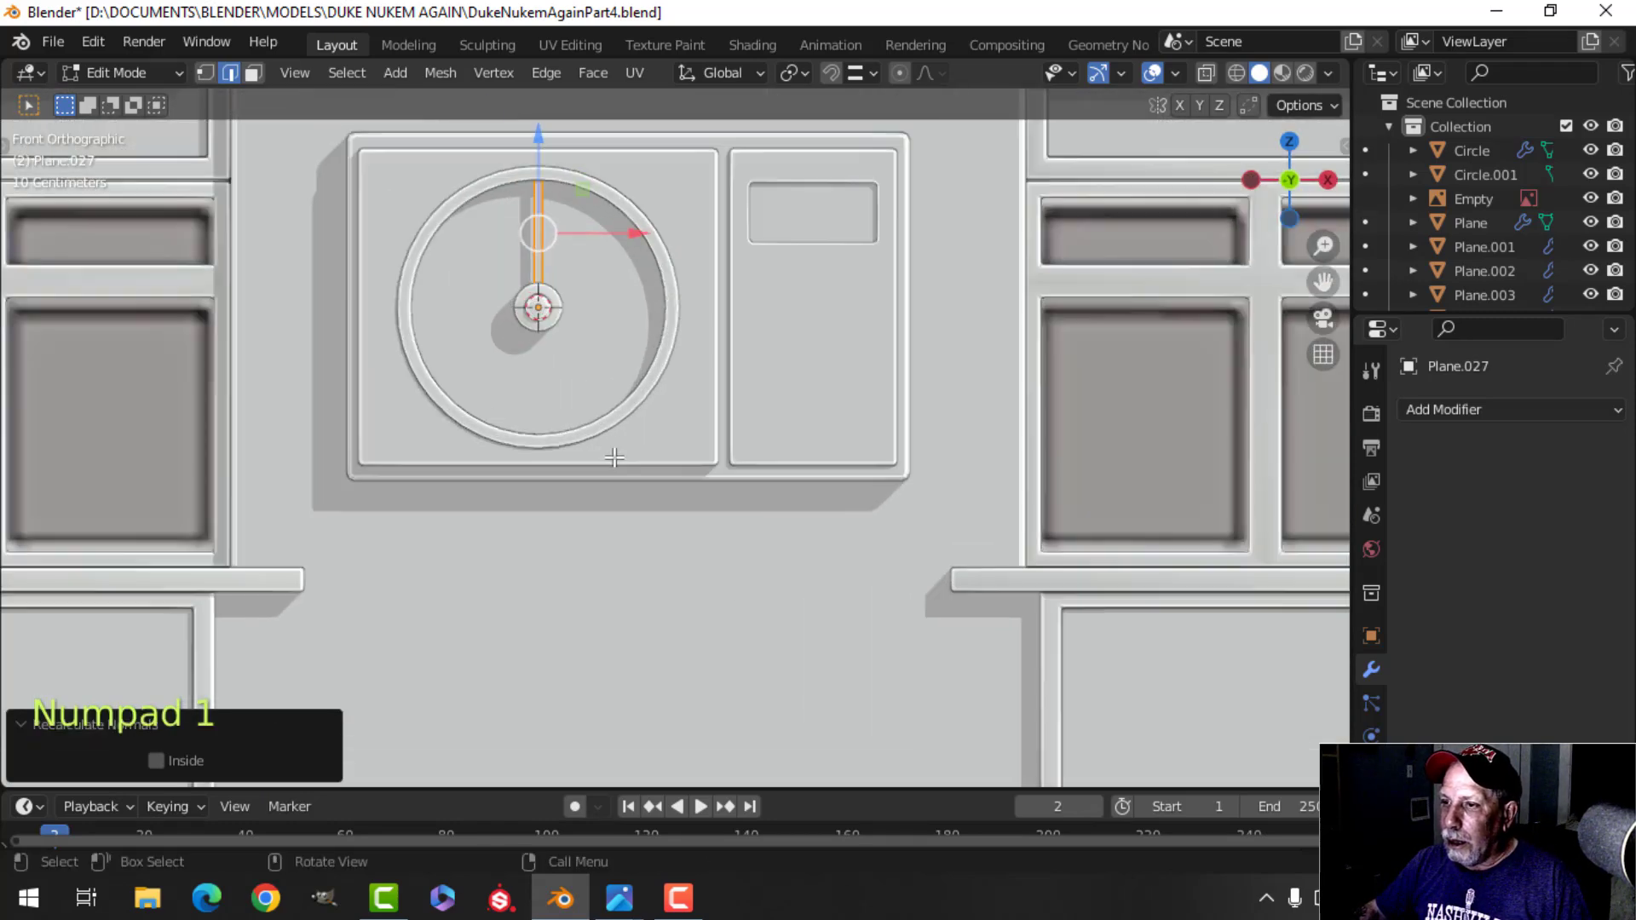
pyautogui.keyDown('shift'); pyautogui.moveTo(614, 457); pyautogui.dragTo(709, 562, button='middle'); pyautogui.keyUp('shift')
pyautogui.press('Tab')
pyautogui.hotkey('alt', 'a')
pyautogui.click(718, 346)
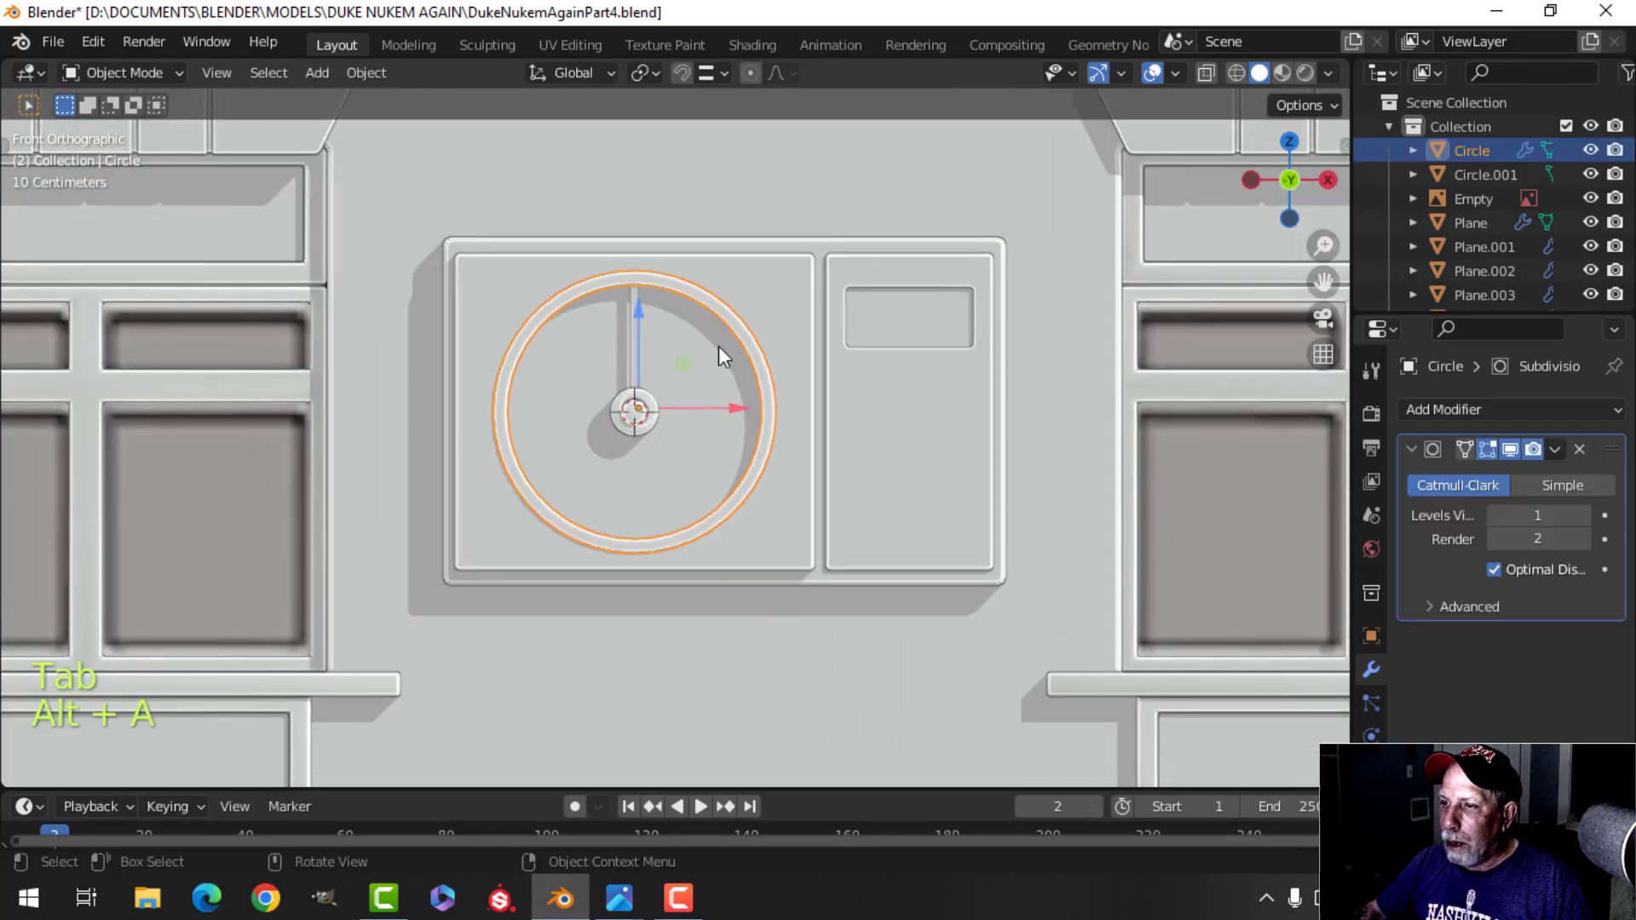
pyautogui.keyDown('shift'); pyautogui.click(627, 380); pyautogui.keyUp('shift')
pyautogui.keyDown('shift'); pyautogui.click(625, 420); pyautogui.keyUp('shift')
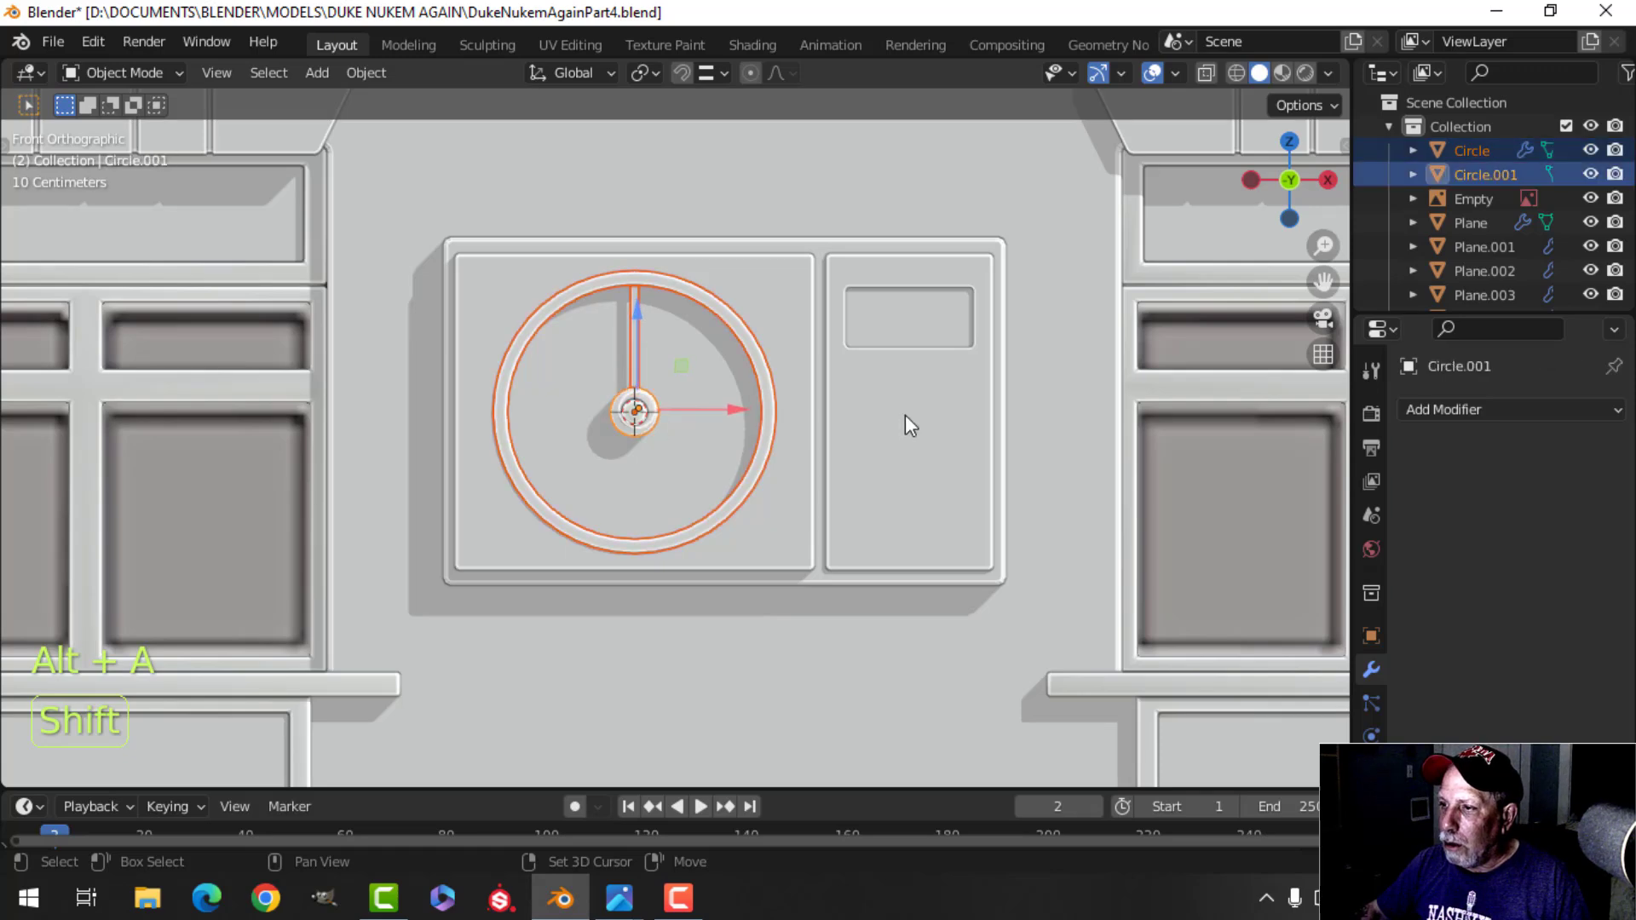
pyautogui.keyDown('shift'); pyautogui.click(905, 414); pyautogui.keyUp('shift')
pyautogui.keyDown('shift'); pyautogui.click(873, 245); pyautogui.keyUp('shift')
pyautogui.press('/')
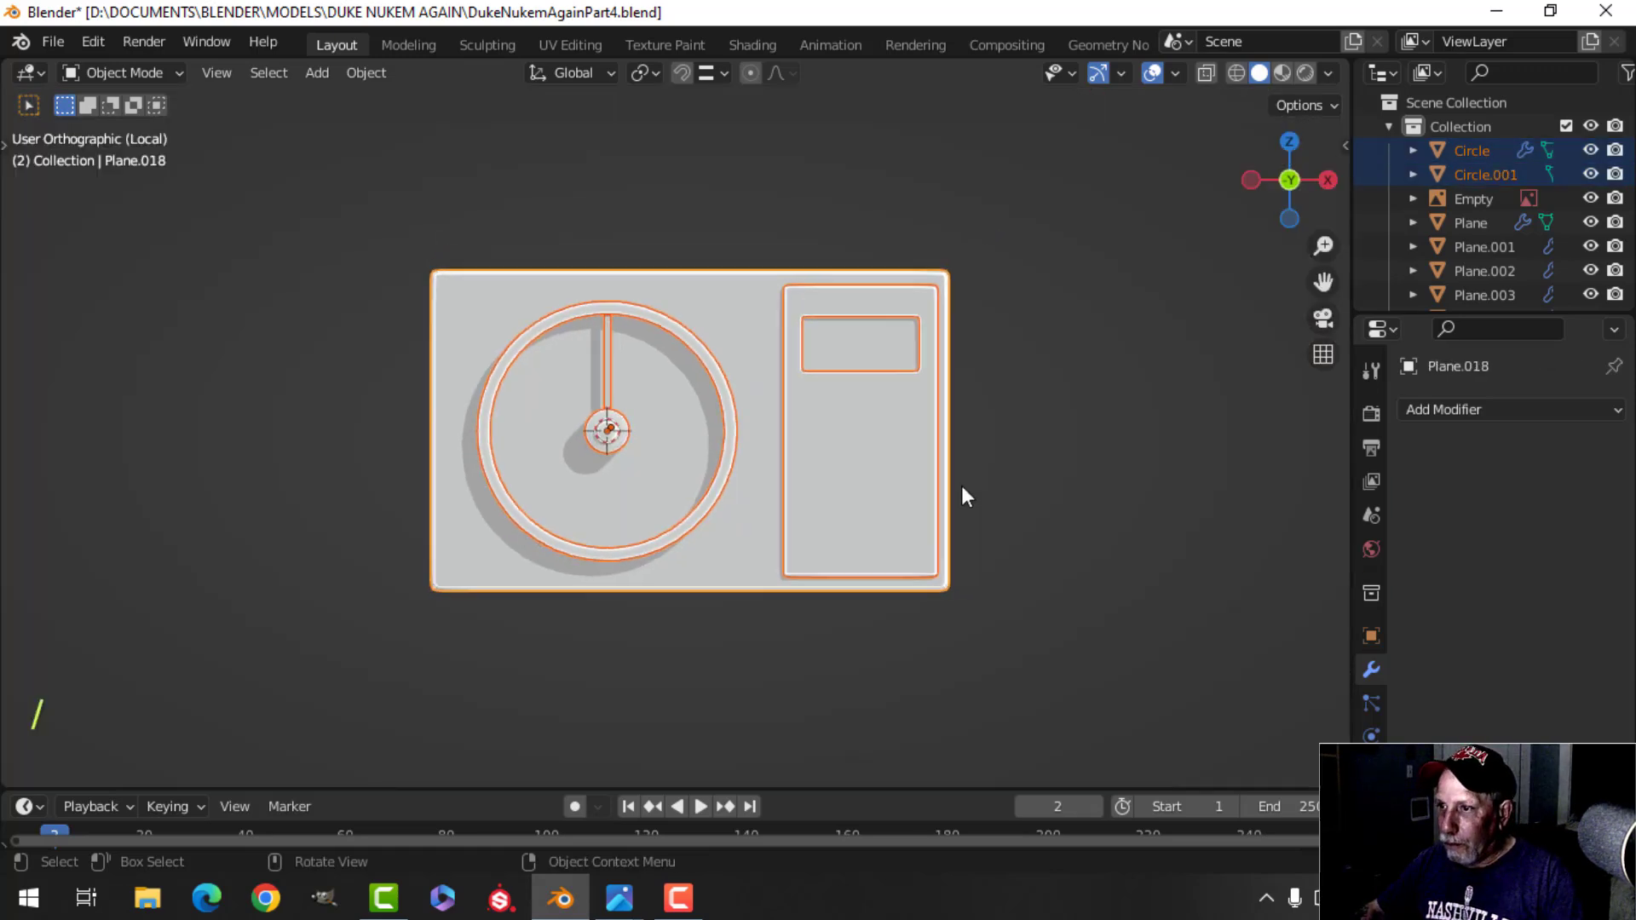
# Set the transform pivot point to the 3D cursor at the hub's centre for the radial bar.
pyautogui.hotkey('alt', 'a')
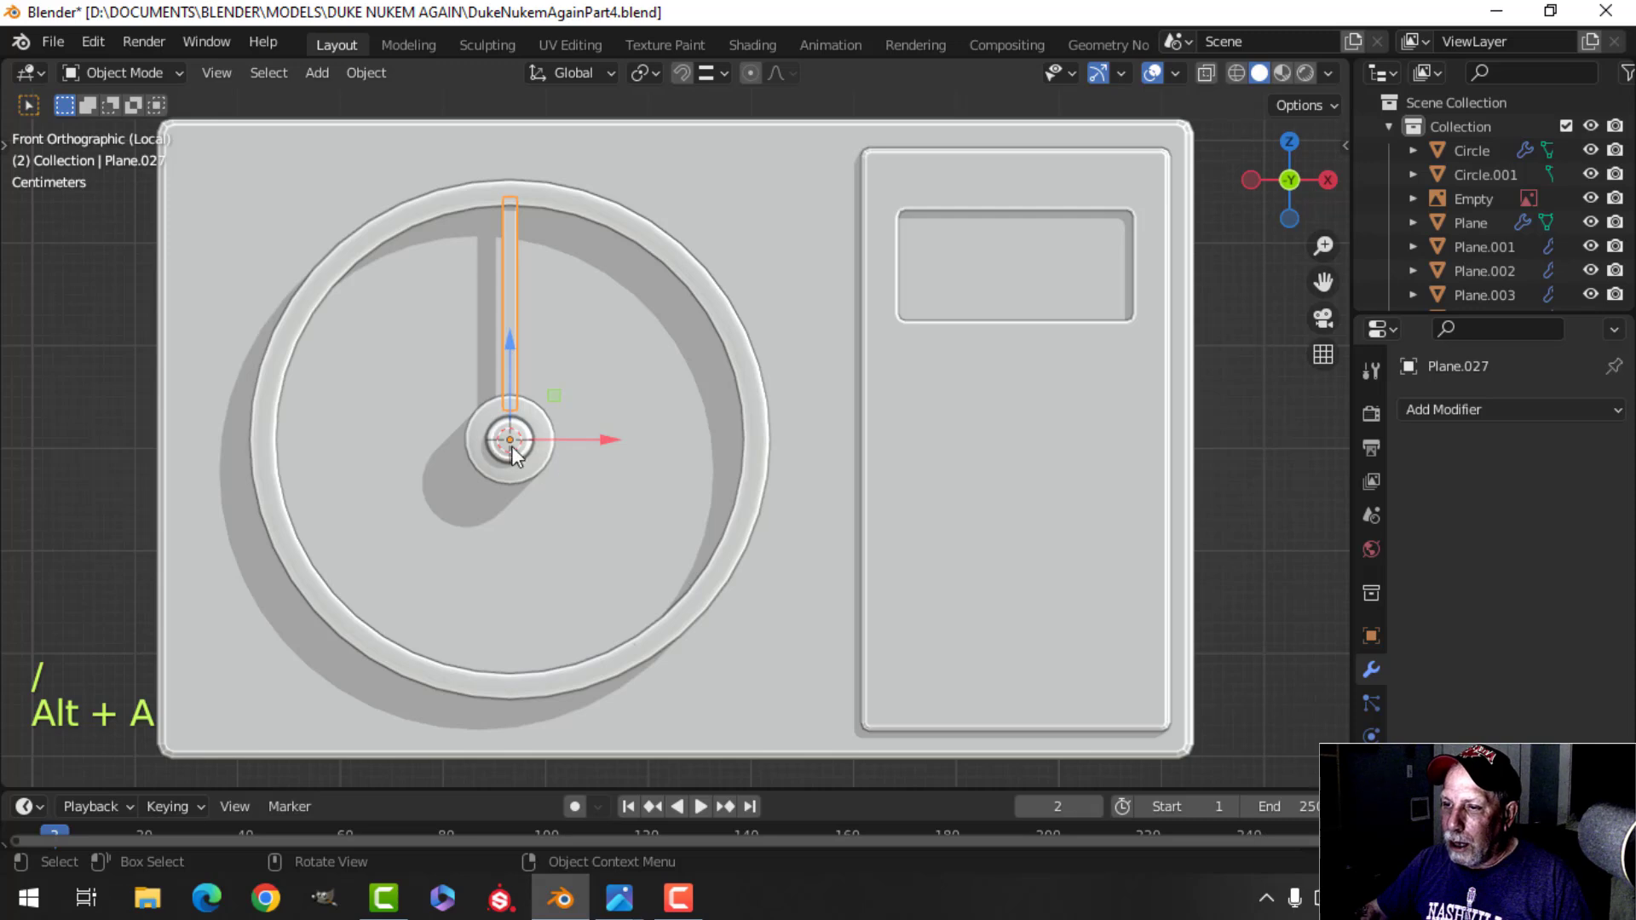
pyautogui.keyDown('shift'); pyautogui.moveTo(512, 447); pyautogui.dragTo(524, 437, button='middle'); pyautogui.keyUp('shift')
pyautogui.click(644, 74)
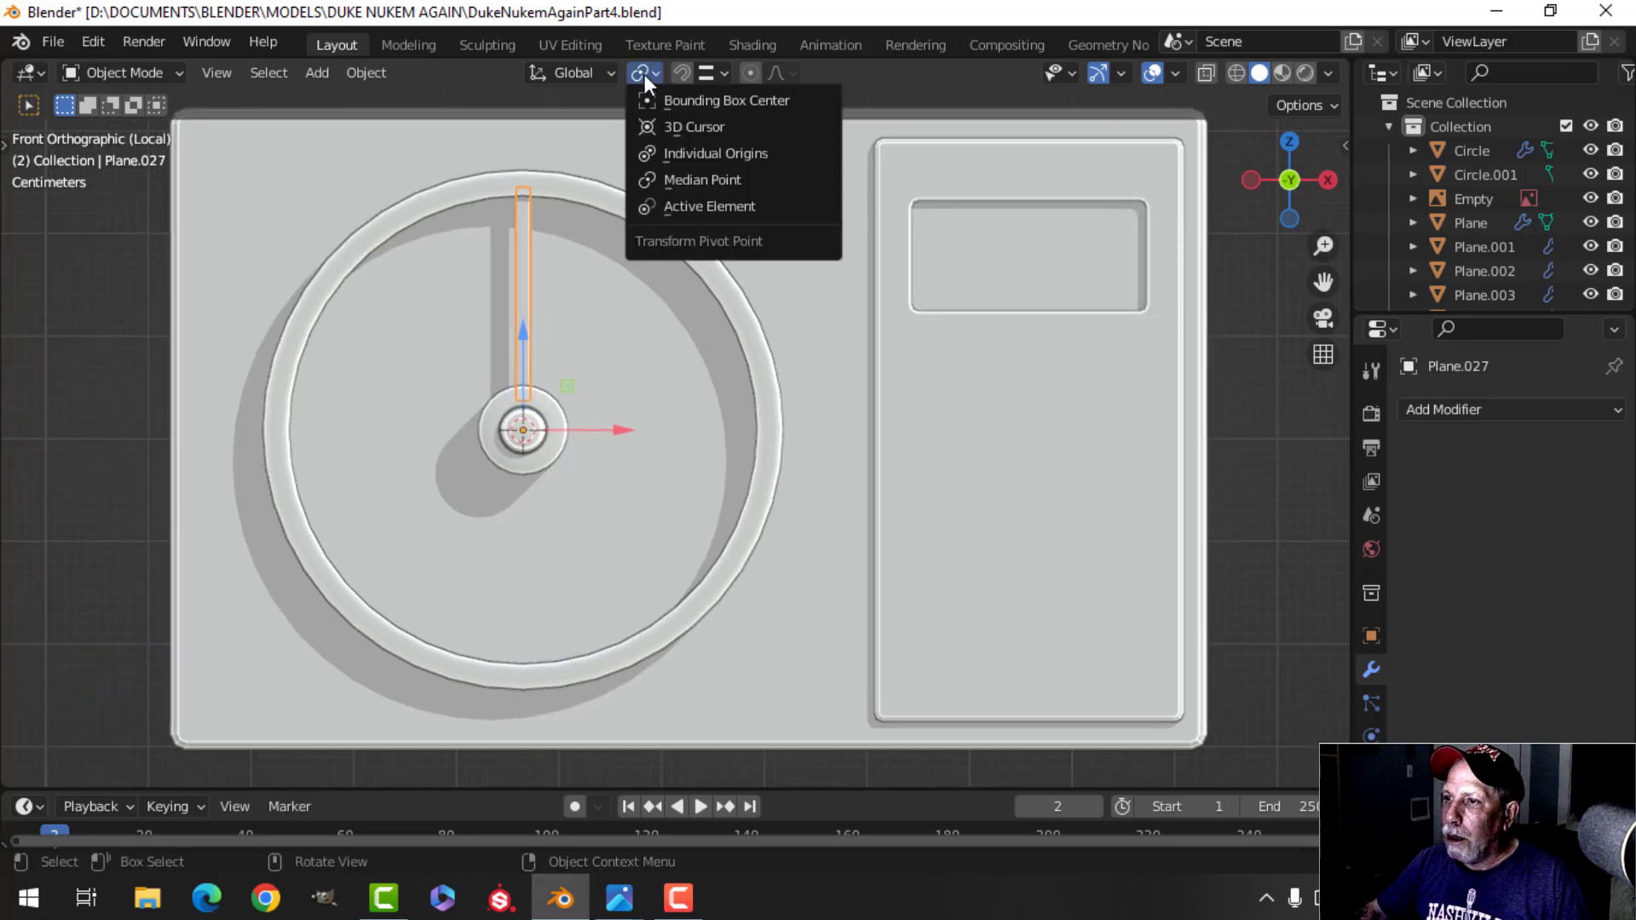
pyautogui.click(656, 126)
pyautogui.press('KP_1')
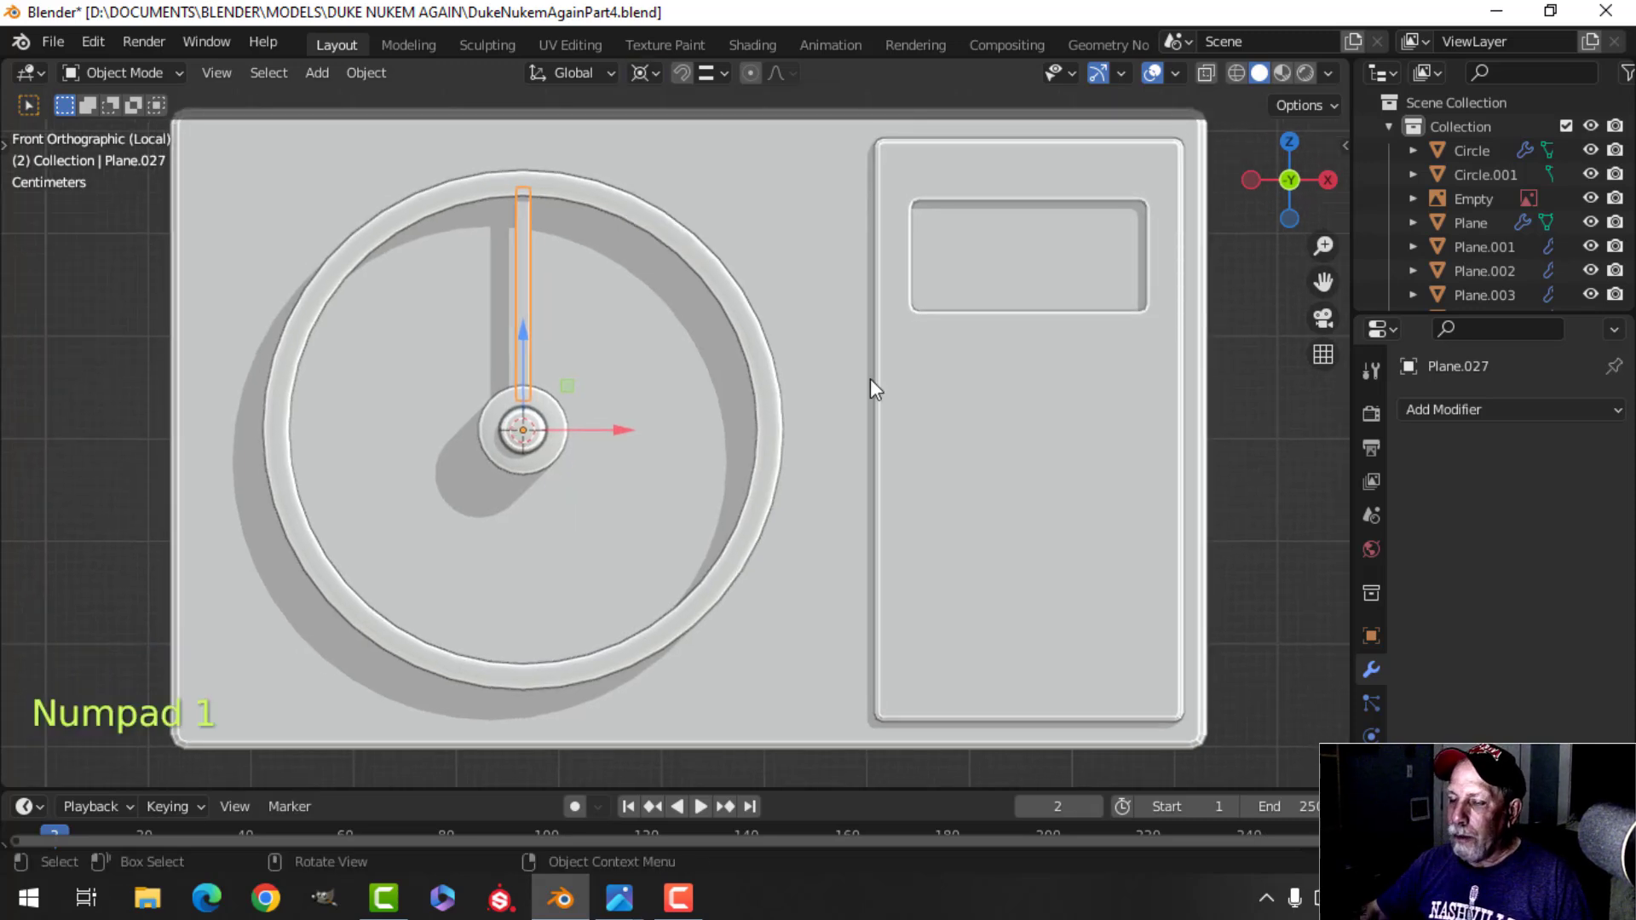
# Spin duplicates of the whole bar around the hub on the Y axis, using 8 steps over 360°.
pyautogui.press('Tab')
pyautogui.press('a')
pyautogui.press('t')
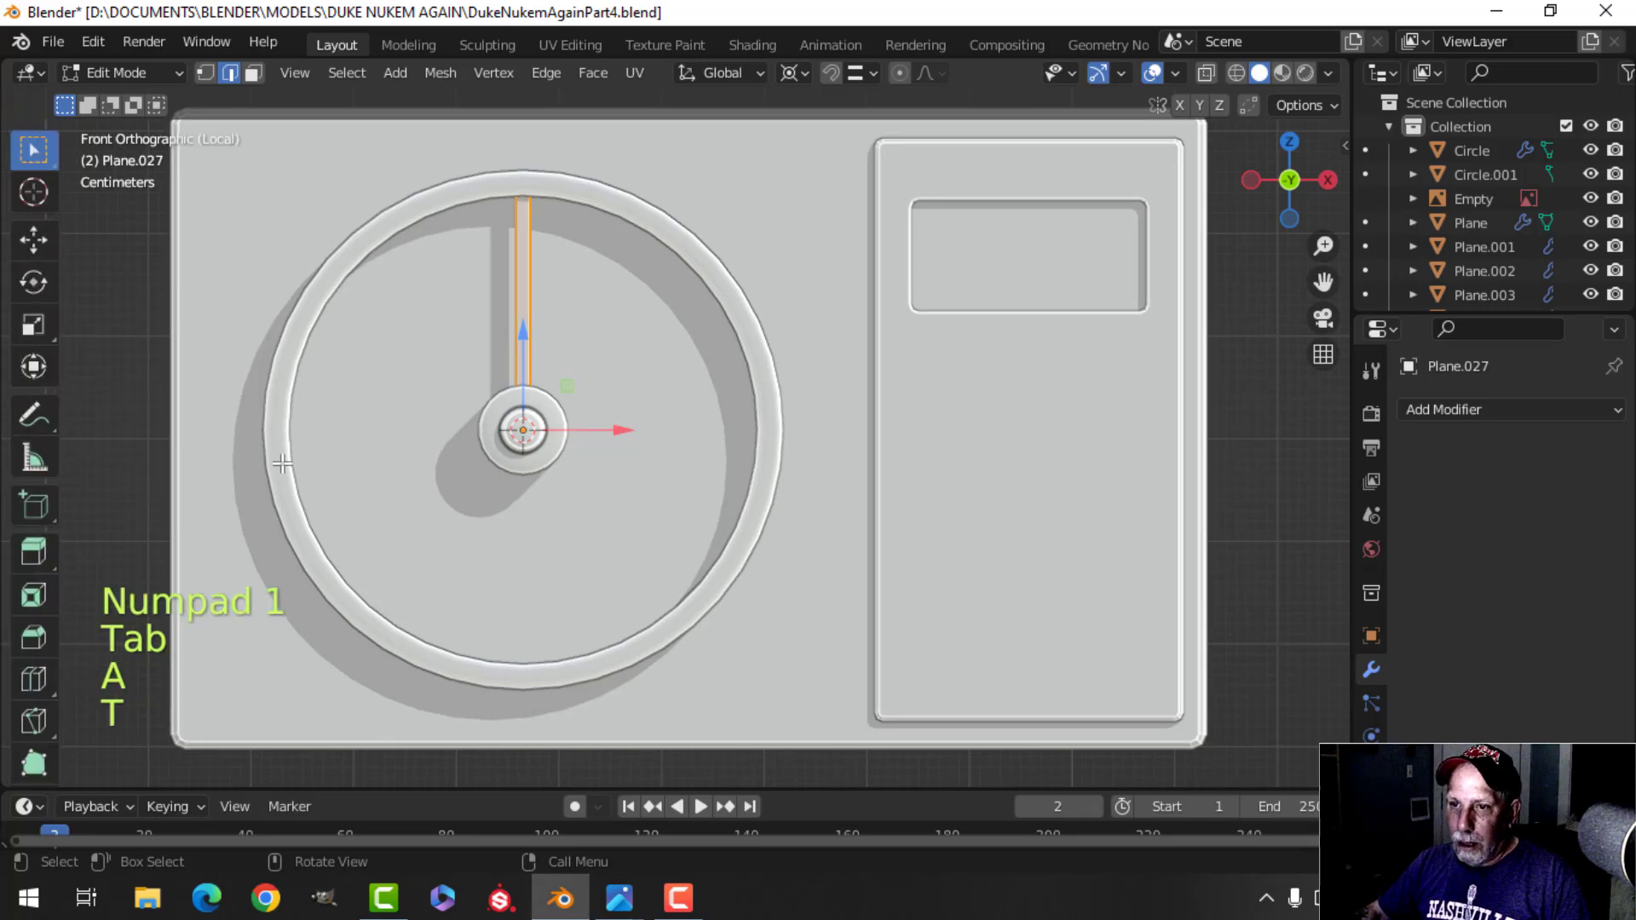
pyautogui.scroll(-6, 34, 503)
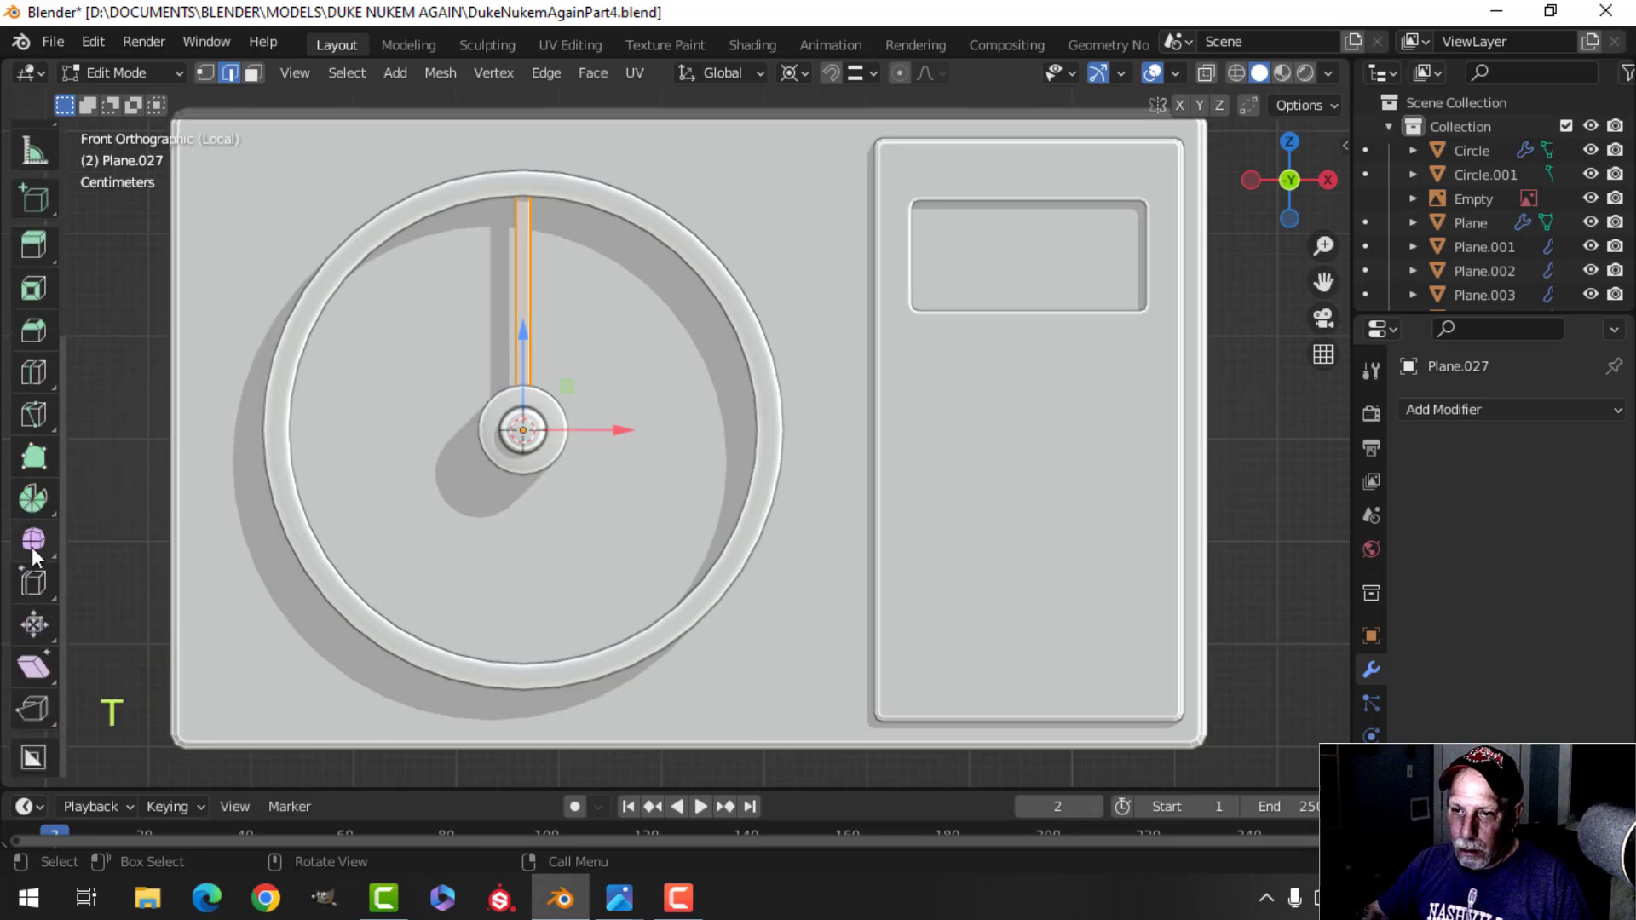
pyautogui.click(32, 502)
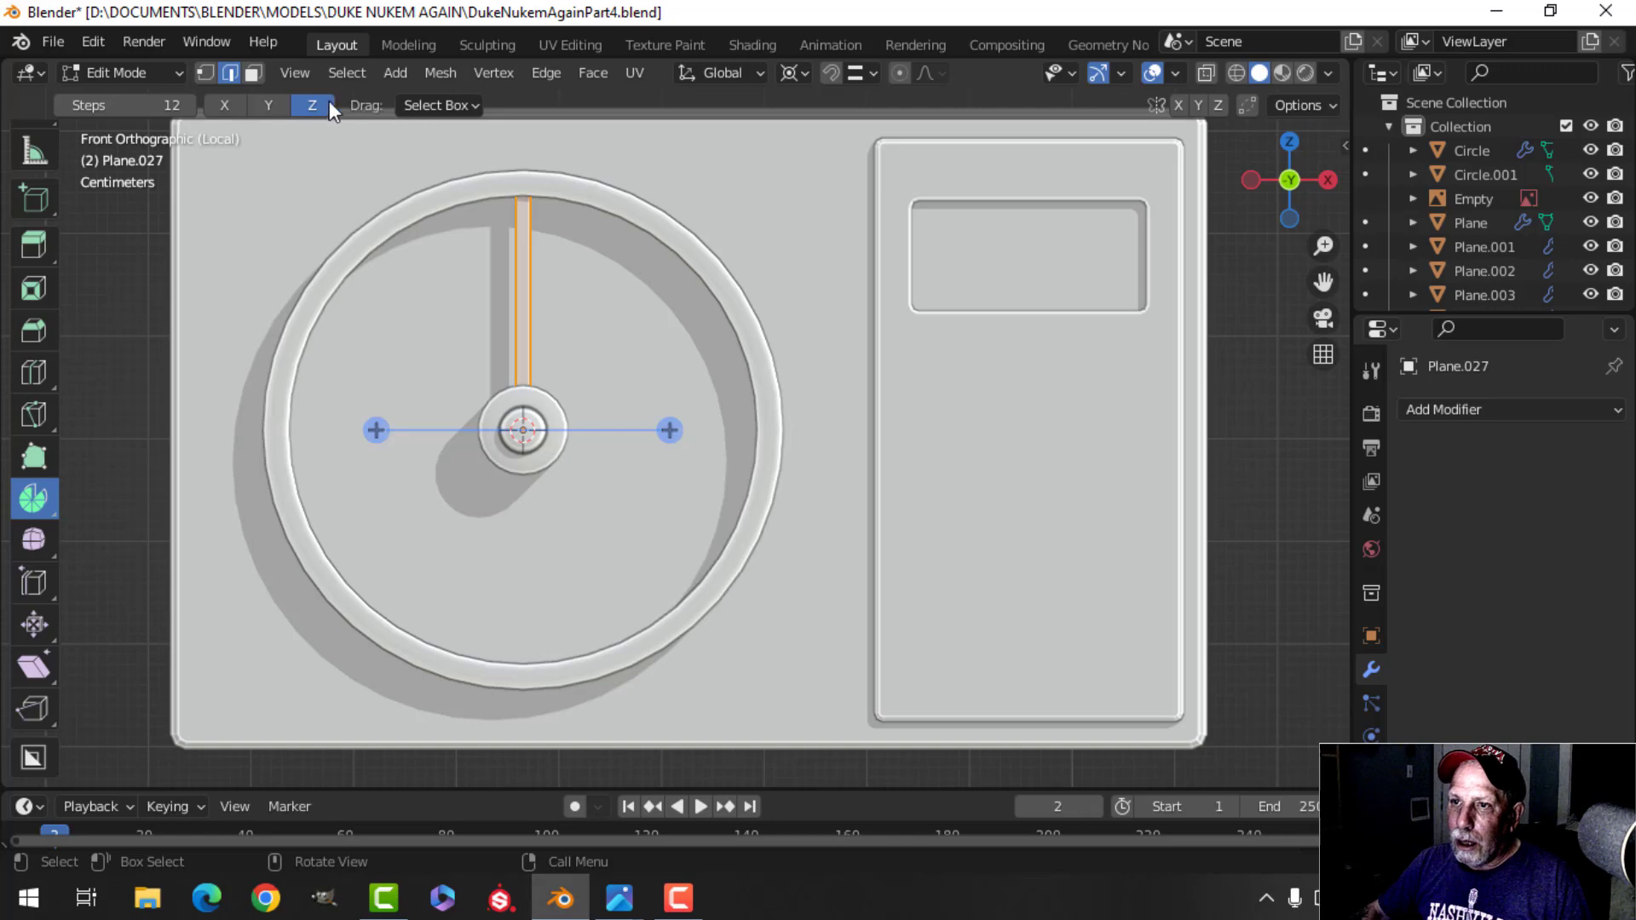
pyautogui.moveTo(663, 286); pyautogui.dragTo(260, 548)
pyautogui.click(230, 531)
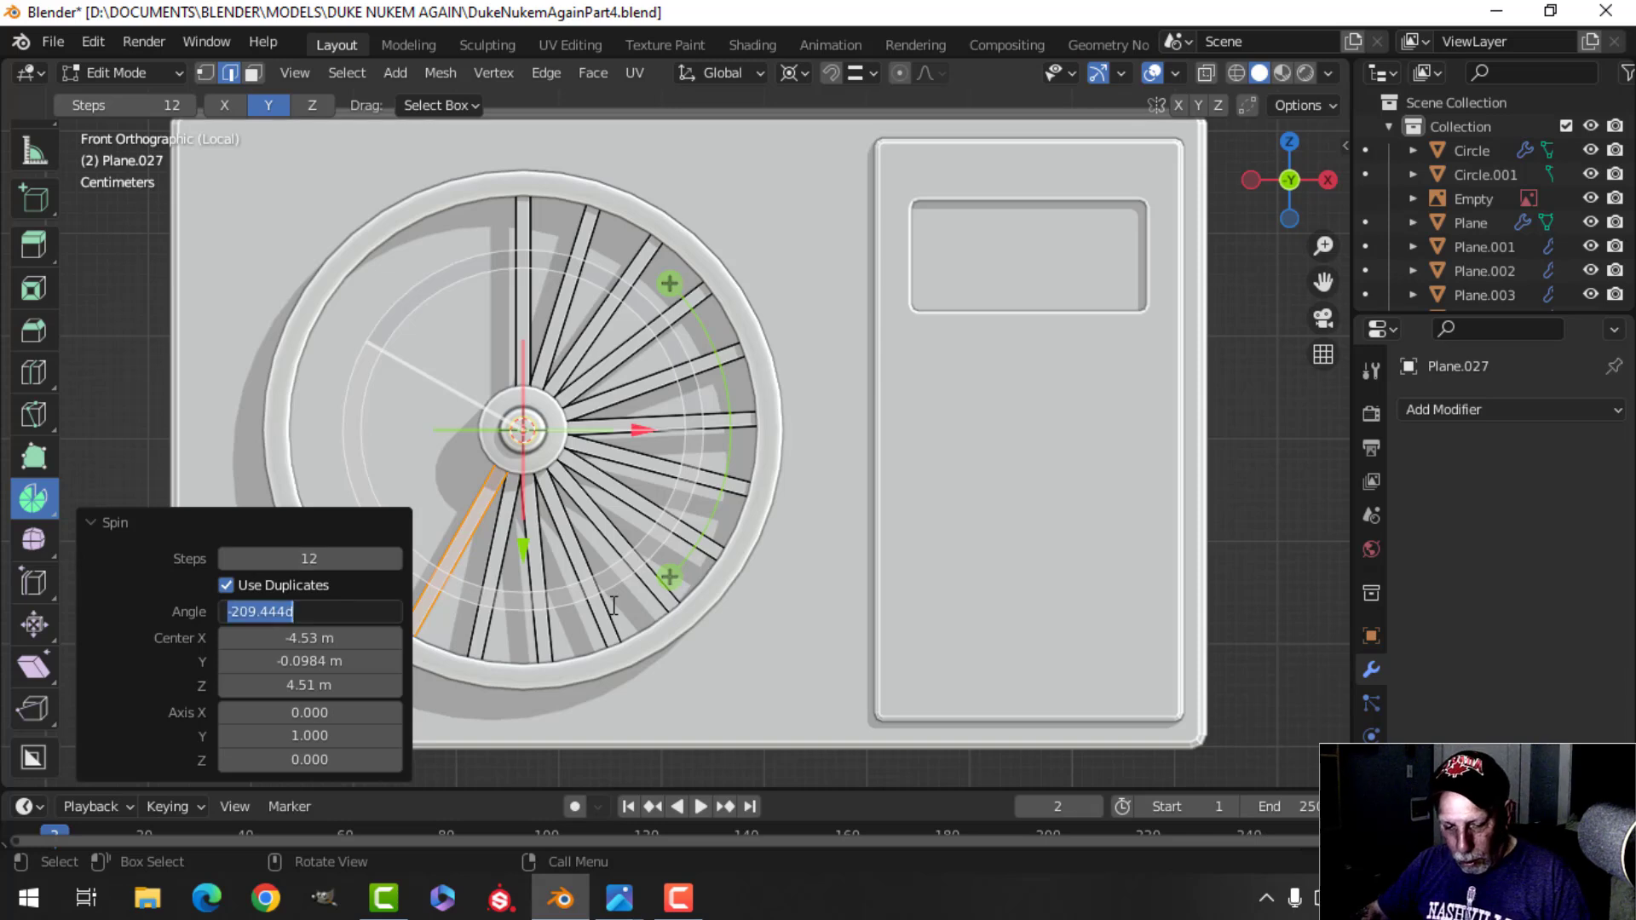
pyautogui.write('360')
pyautogui.press('Return')
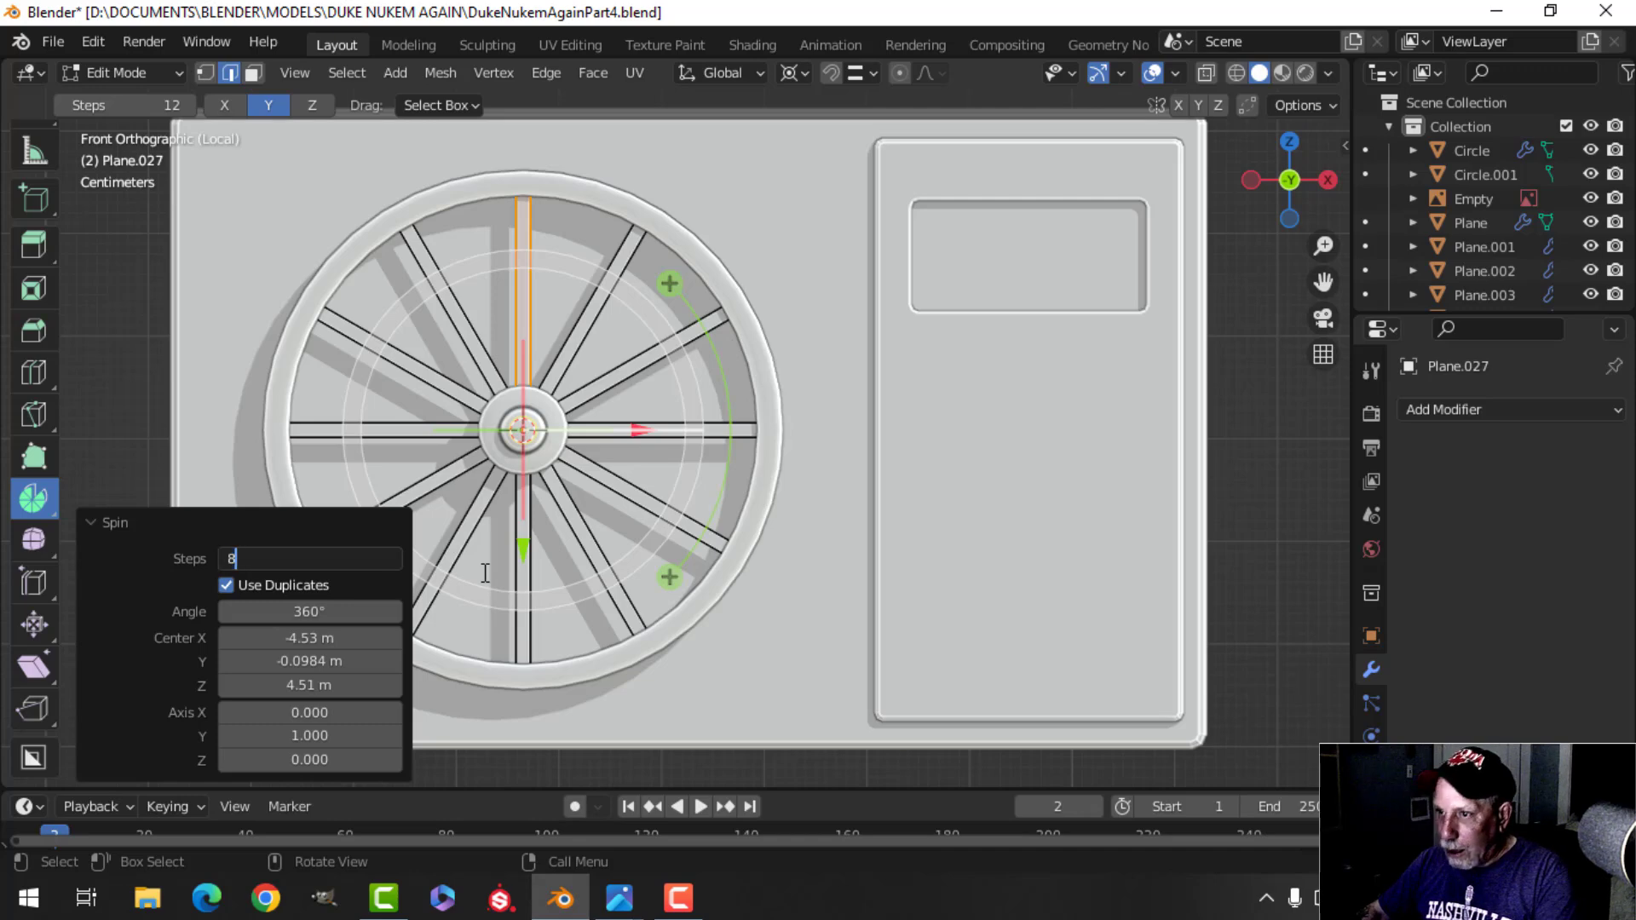
pyautogui.write('8')
pyautogui.press('Return')
# Merge all the bars' vertices by distance and return to the selection tool in Object Mode.
pyautogui.scroll(-2, 511, 545)
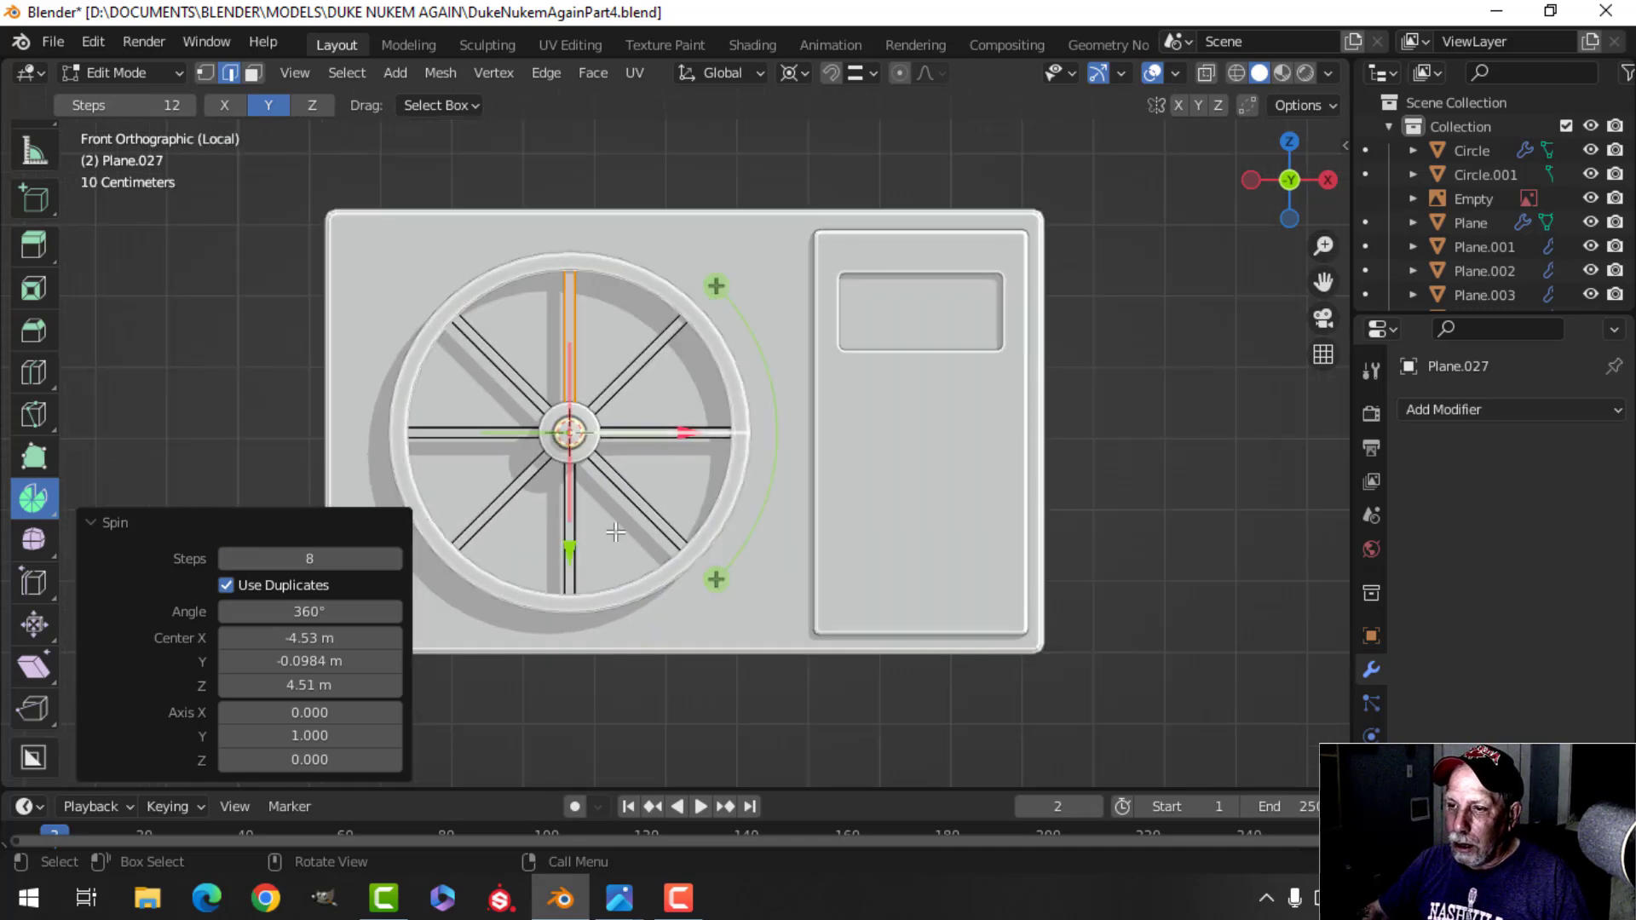
pyautogui.press('a')
pyautogui.press('m')
pyautogui.click(682, 523)
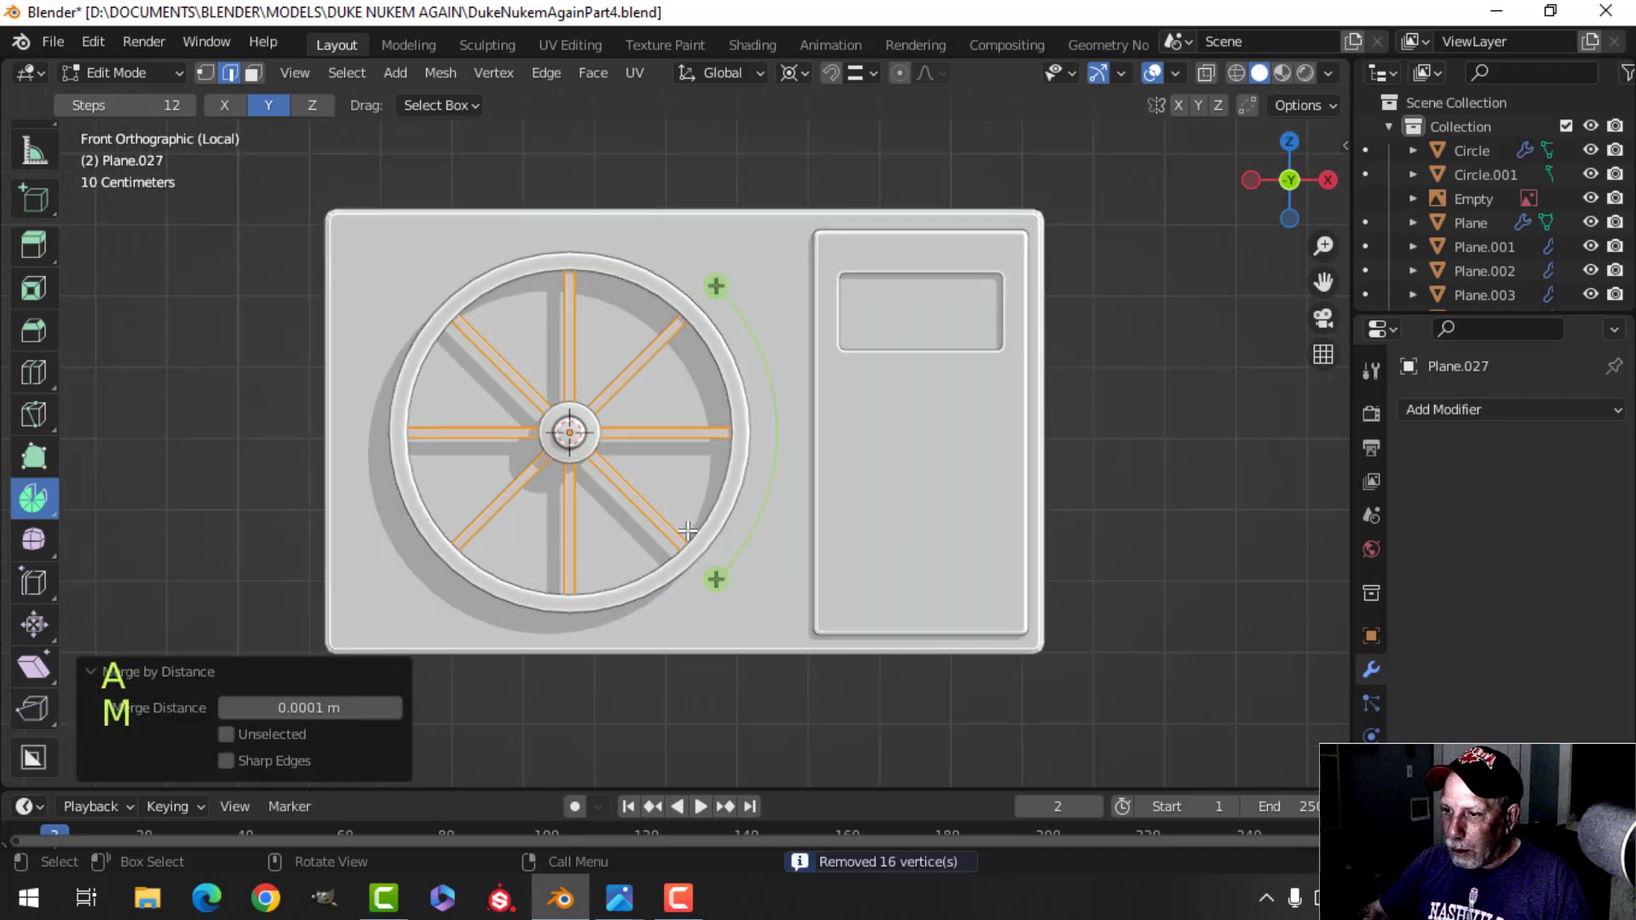
pyautogui.scroll(4, 38, 274)
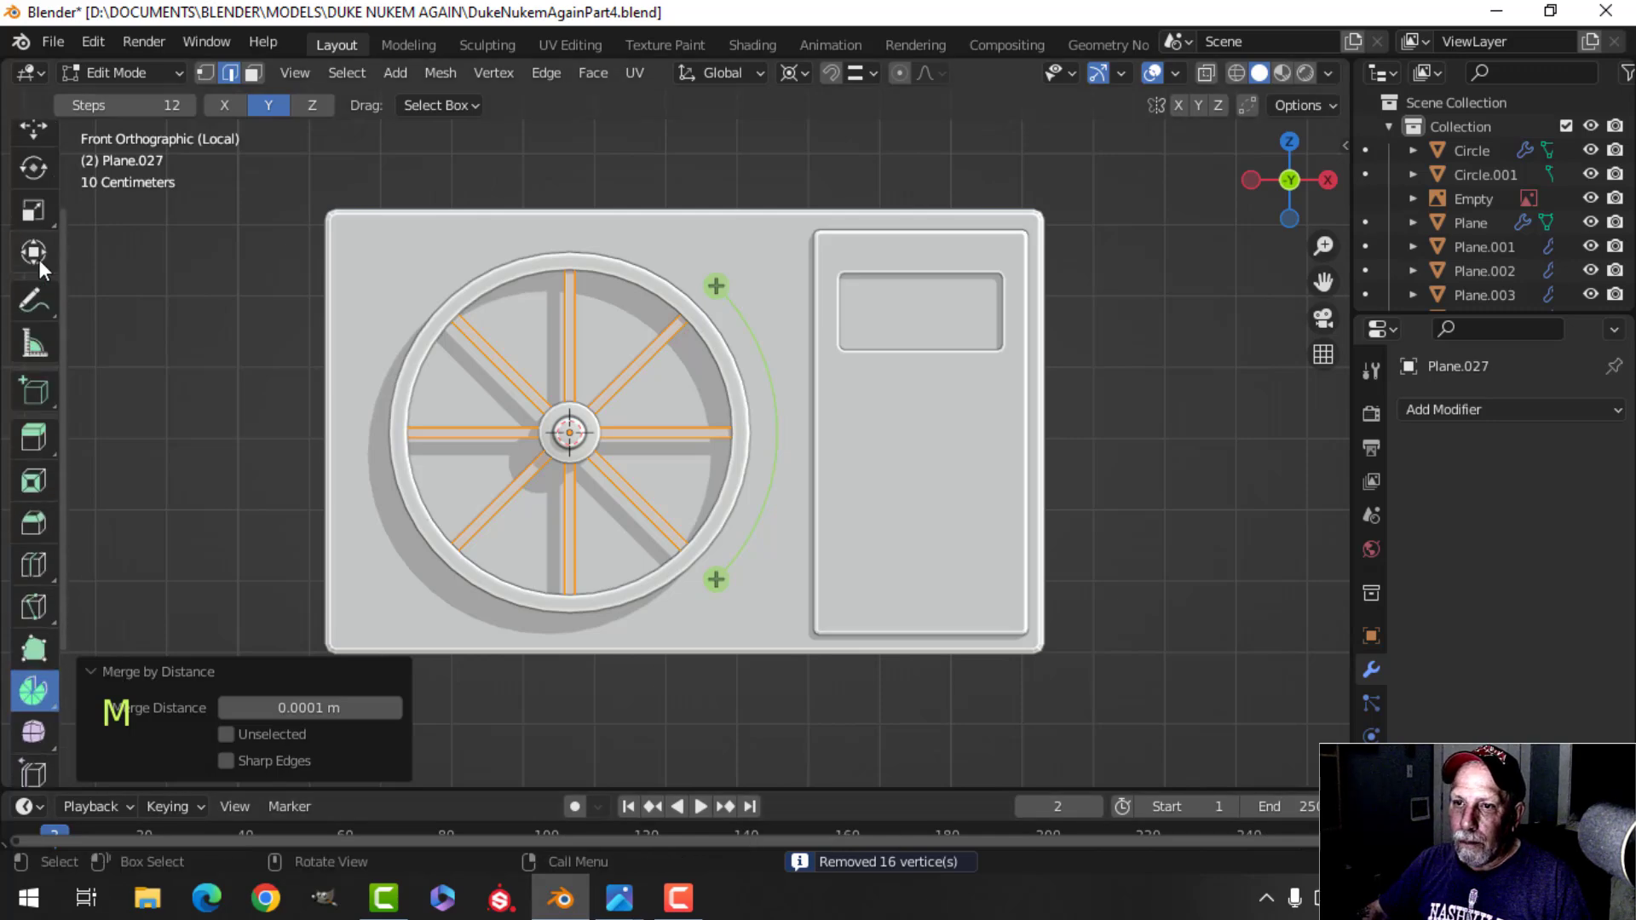
pyautogui.click(43, 155)
pyautogui.press('Tab')
pyautogui.hotkey('alt', 'a')
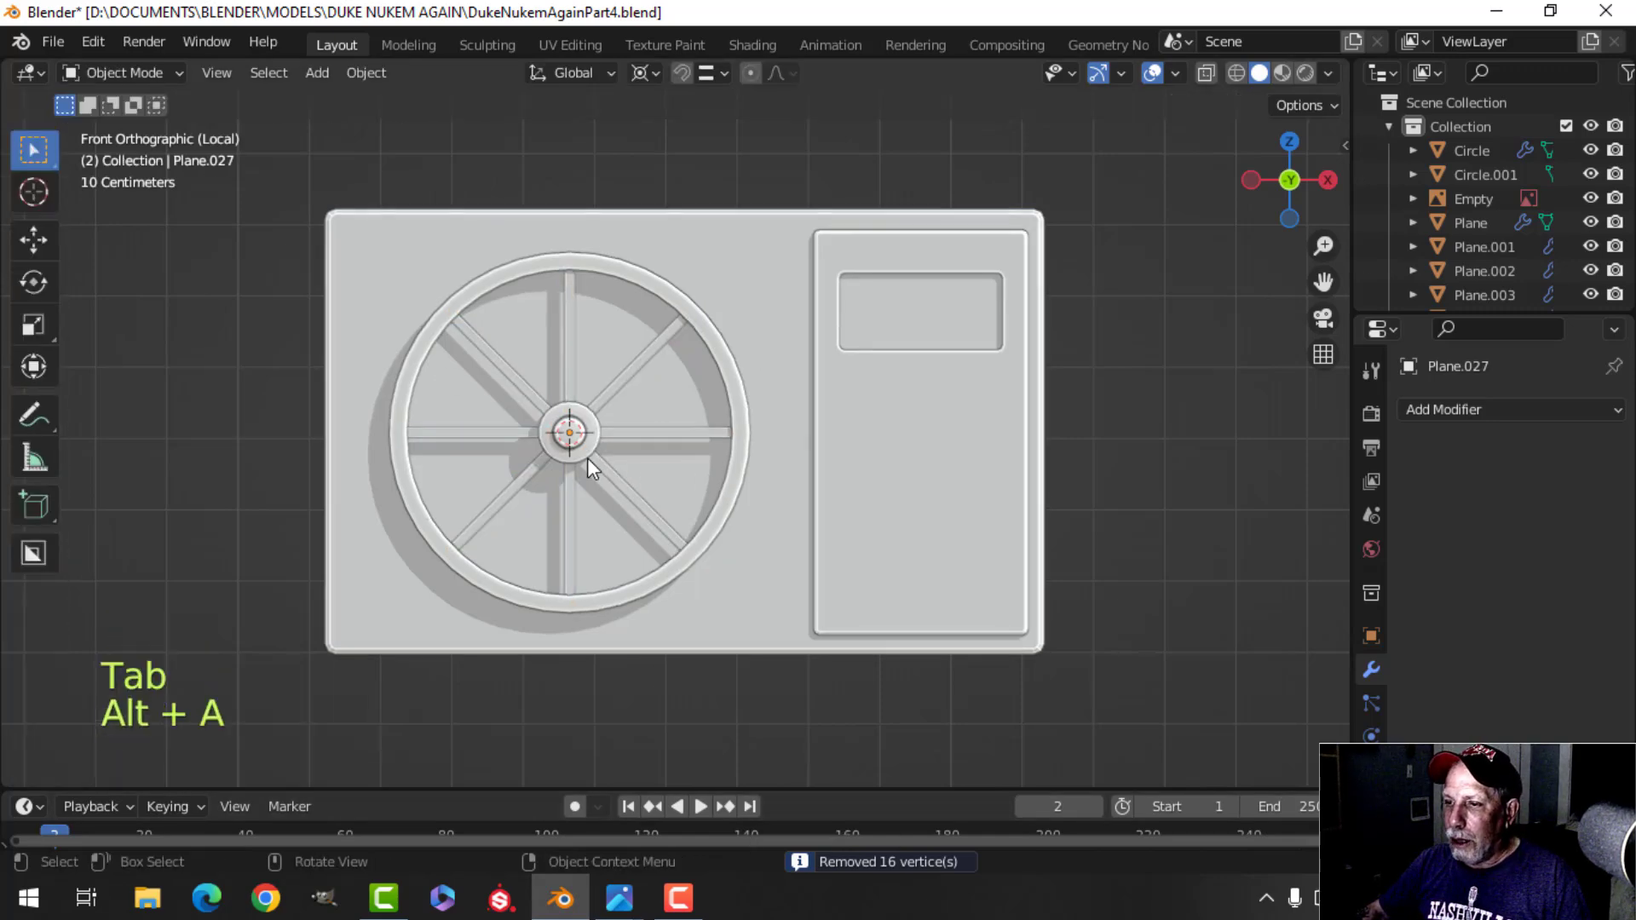
pyautogui.moveTo(586, 461); pyautogui.dragTo(817, 549, button='middle')
pyautogui.scroll(5, 809, 543)
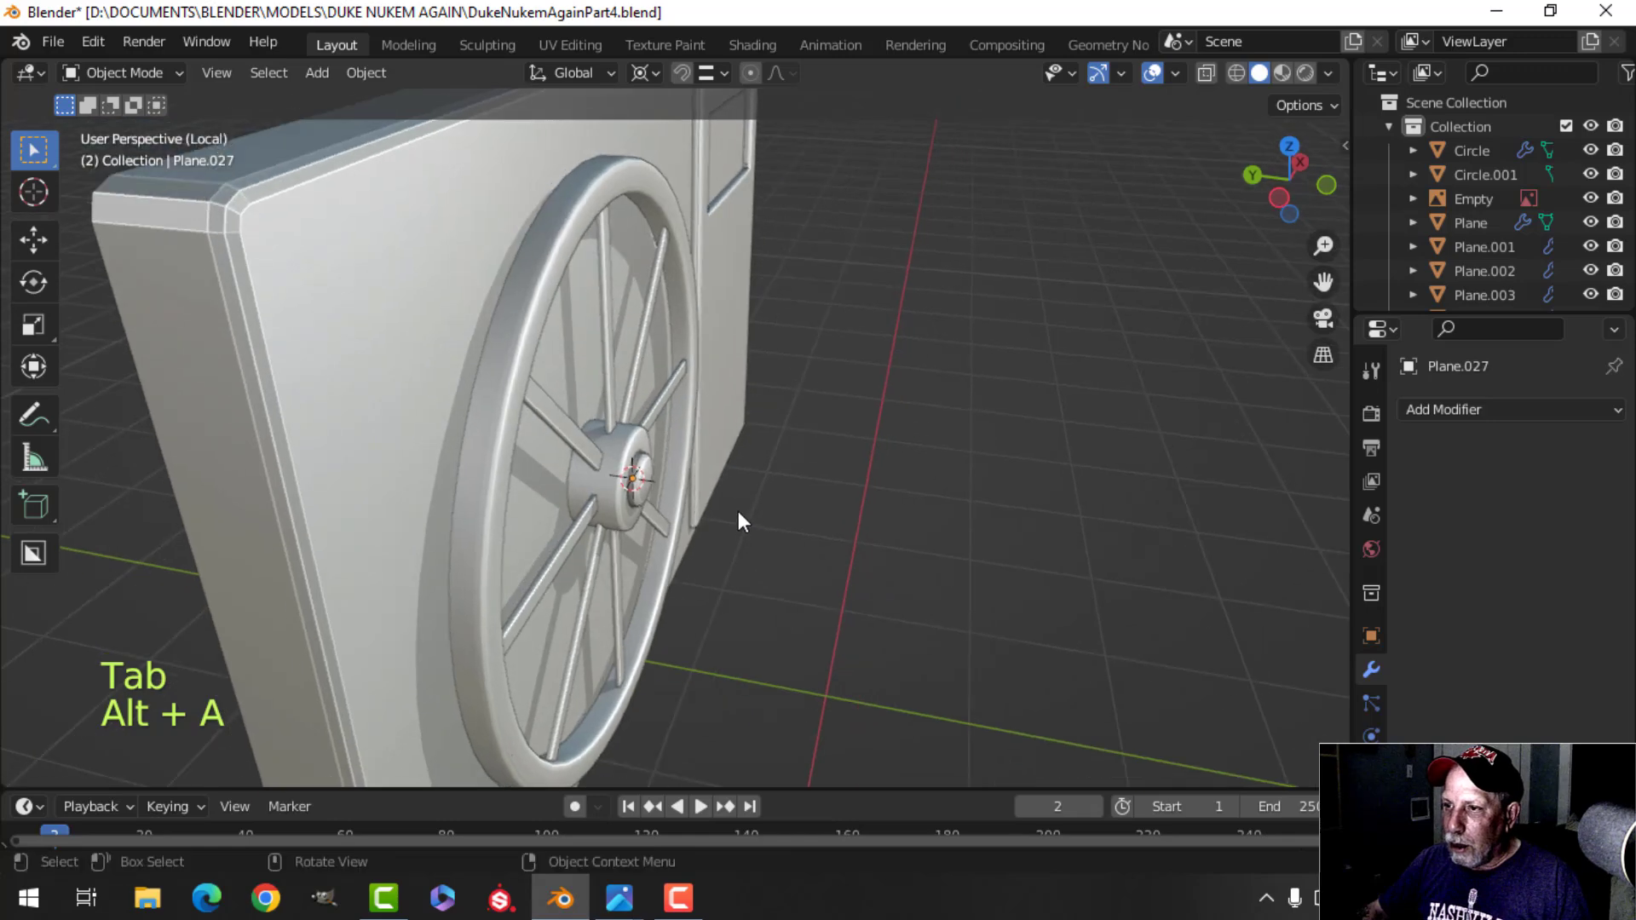
pyautogui.scroll(-2, 744, 512)
pyautogui.keyDown('shift'); pyautogui.click(620, 530); pyautogui.keyUp('shift')
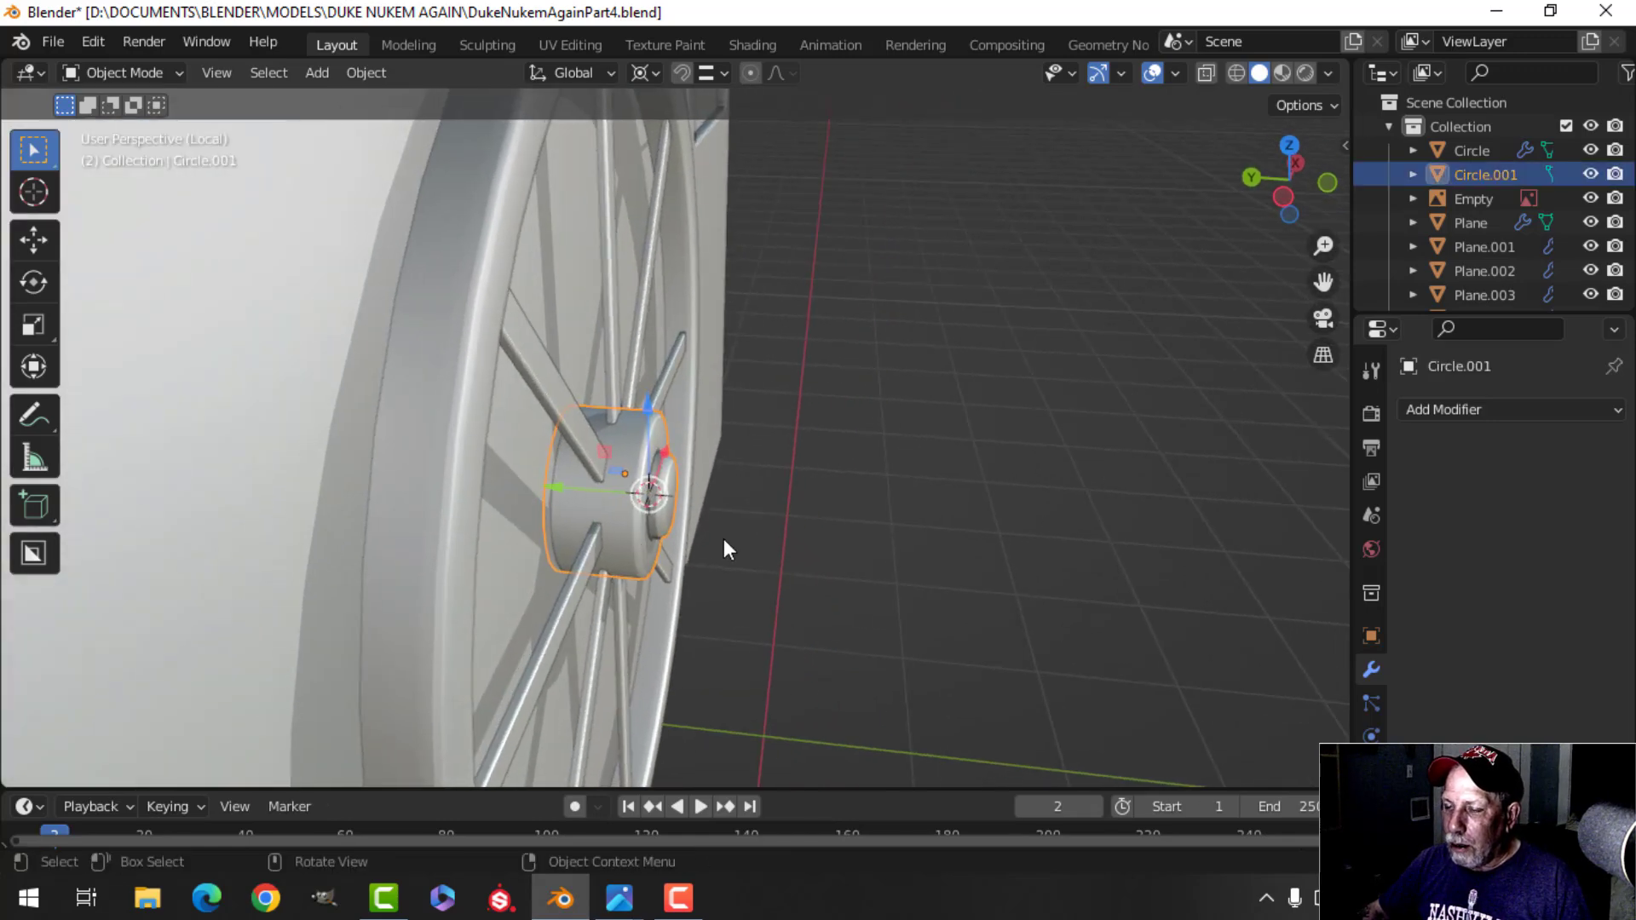
pyautogui.moveTo(724, 538); pyautogui.dragTo(544, 500, button='middle')
pyautogui.hotkey('alt', 'a')
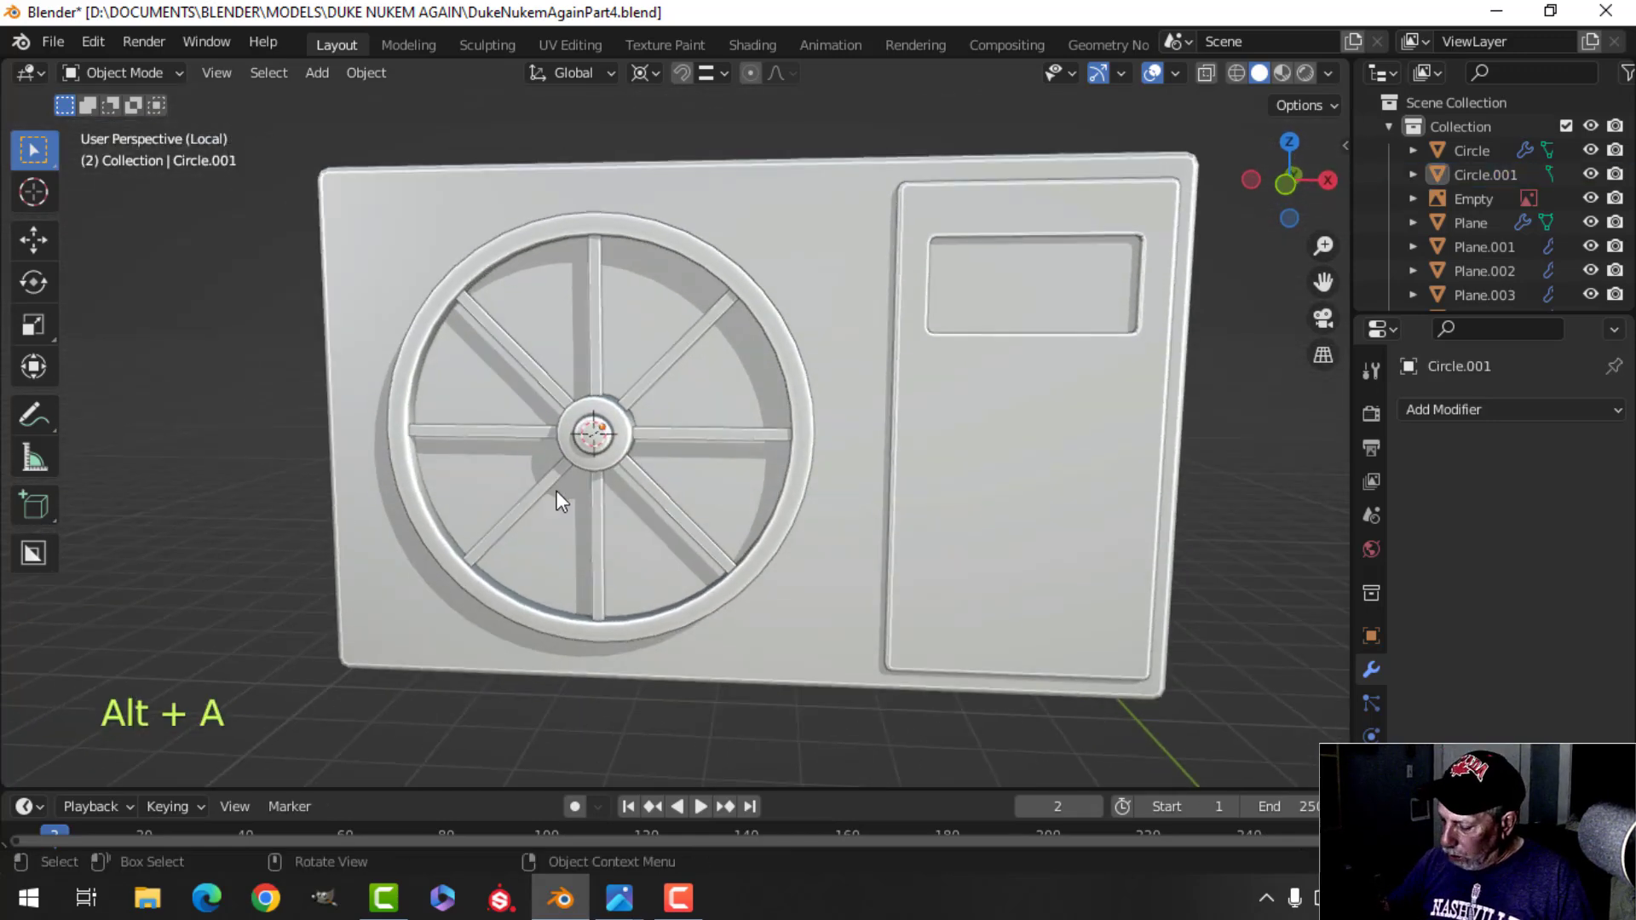
# Rotate the set of radial bars by 22.5° around the hub in the front view.
pyautogui.press('KP_1')
pyautogui.click(599, 346)
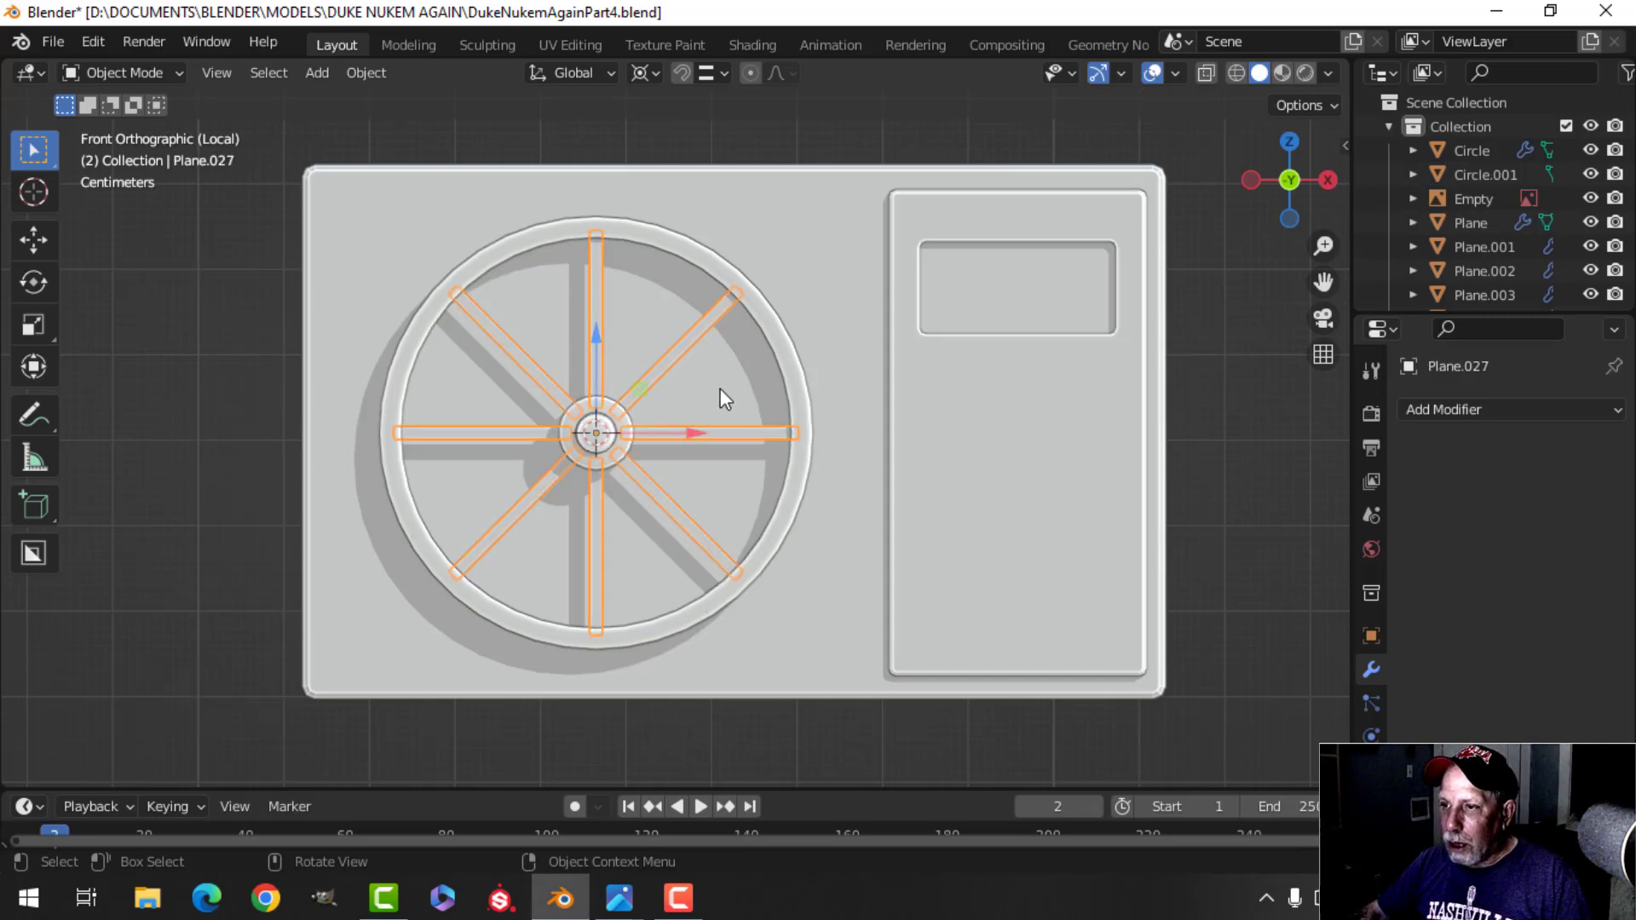
pyautogui.press('r')
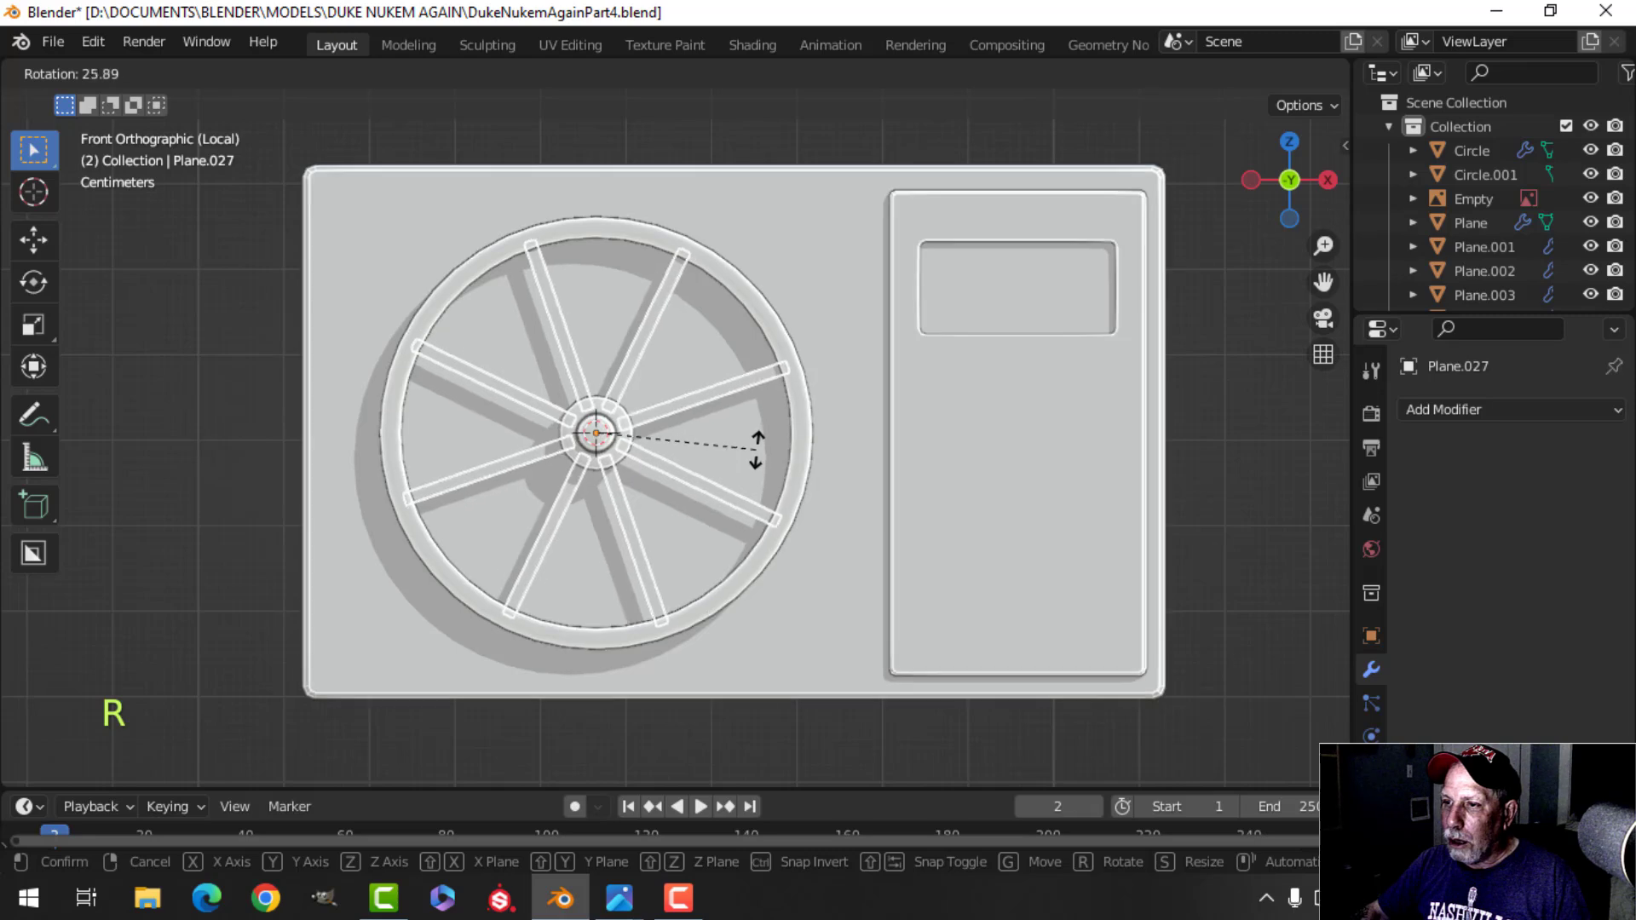
pyautogui.click(754, 445)
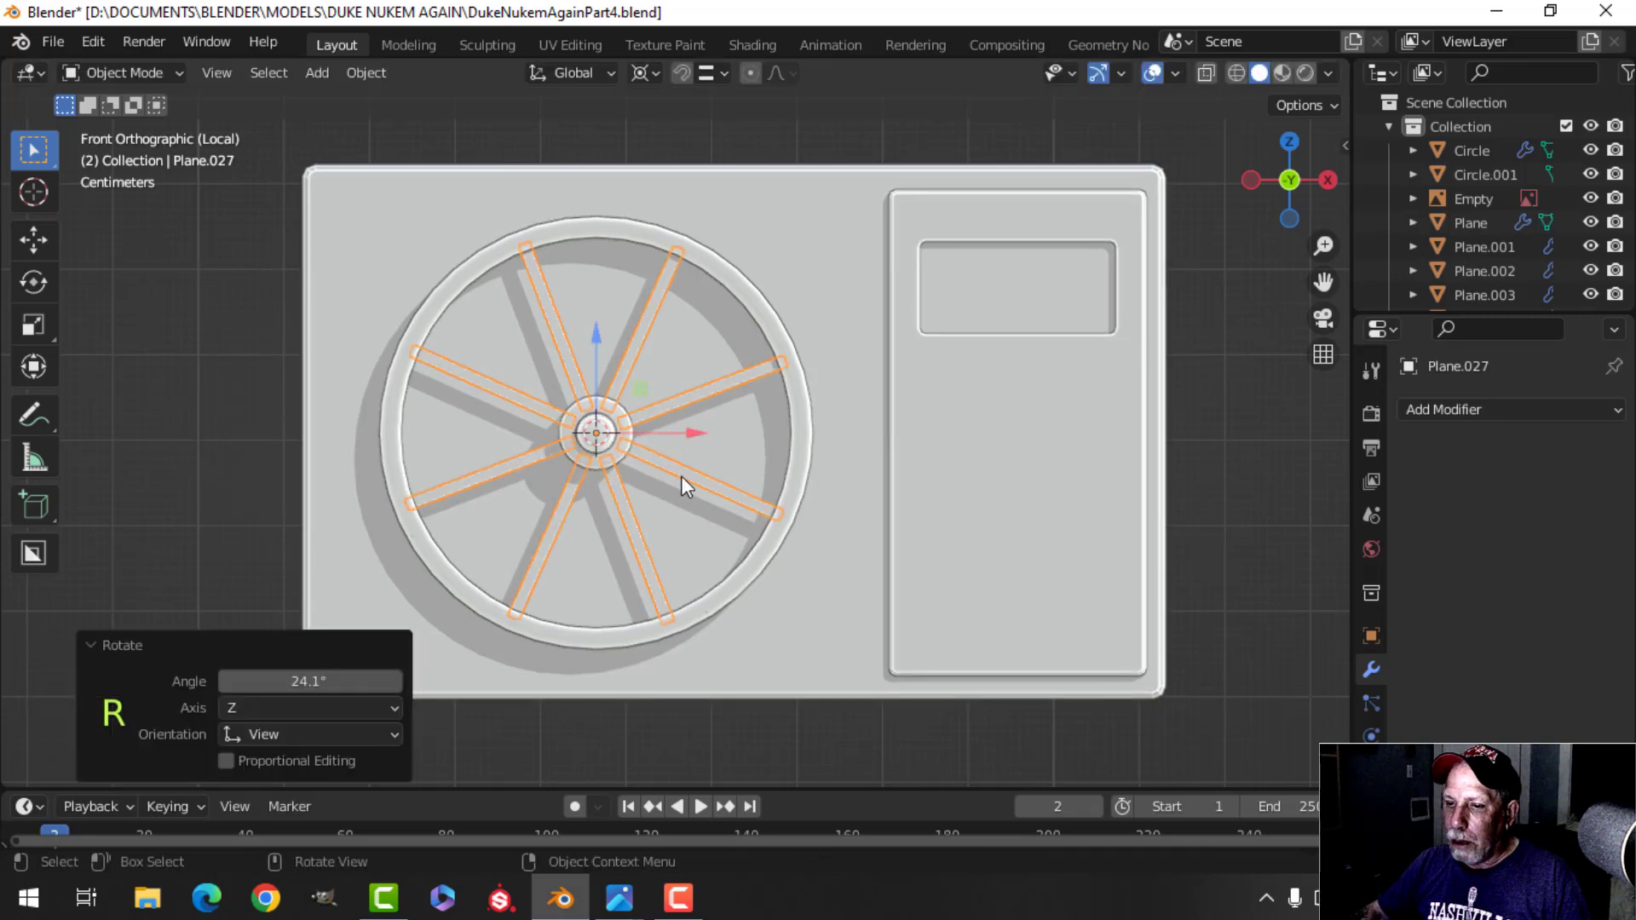
pyautogui.click(332, 682)
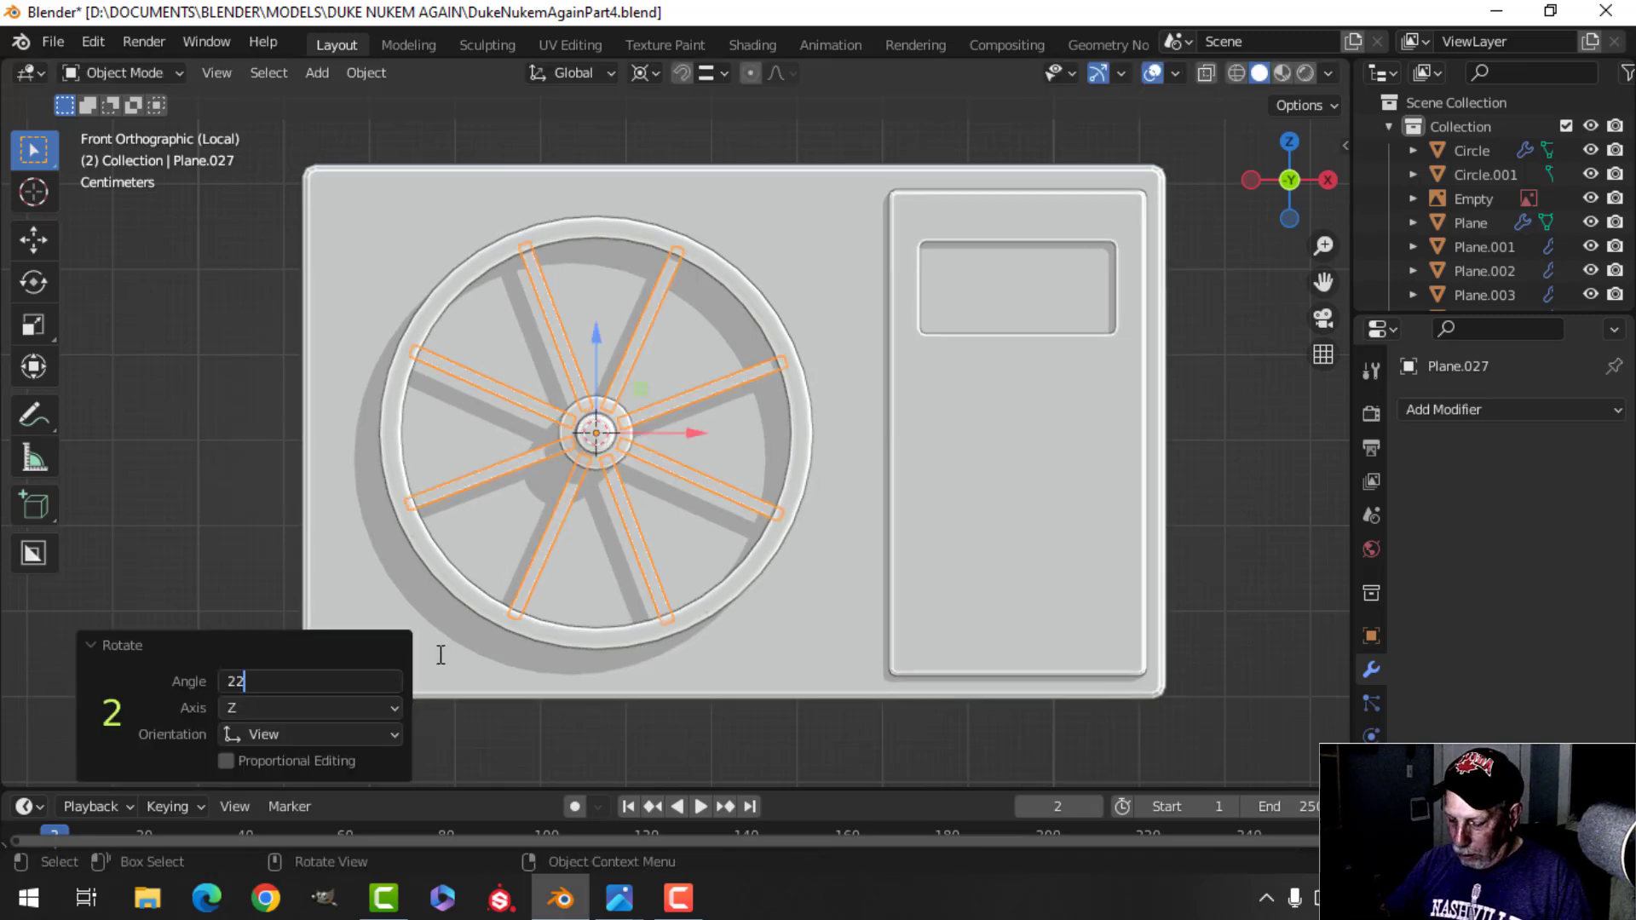
pyautogui.press('Return')
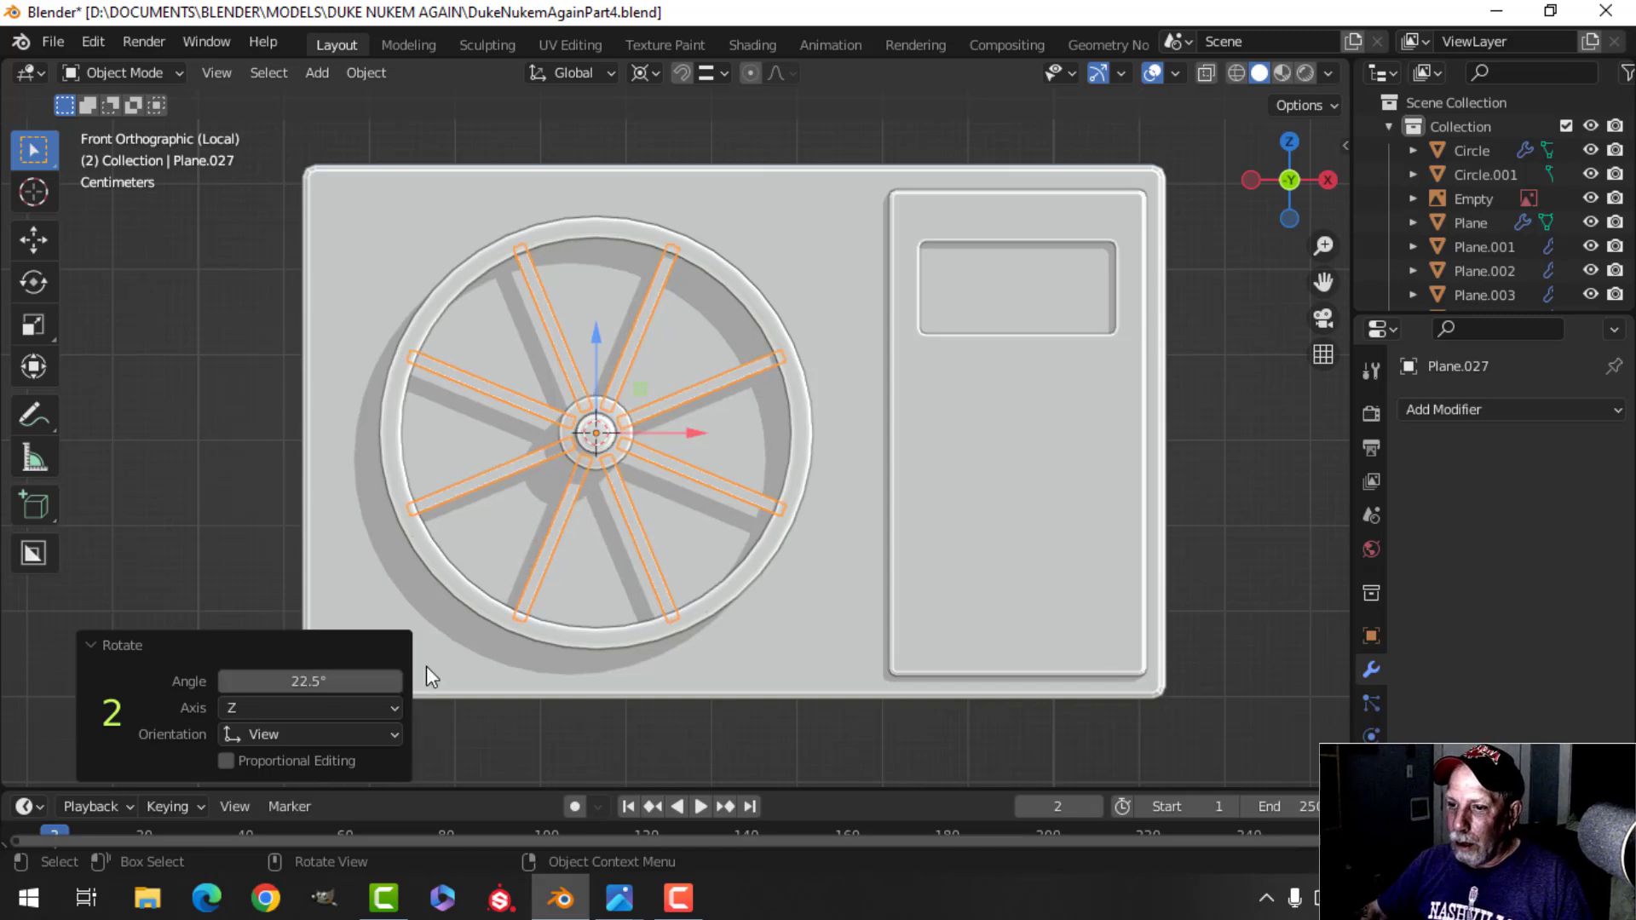
pyautogui.hotkey('alt', 'a')
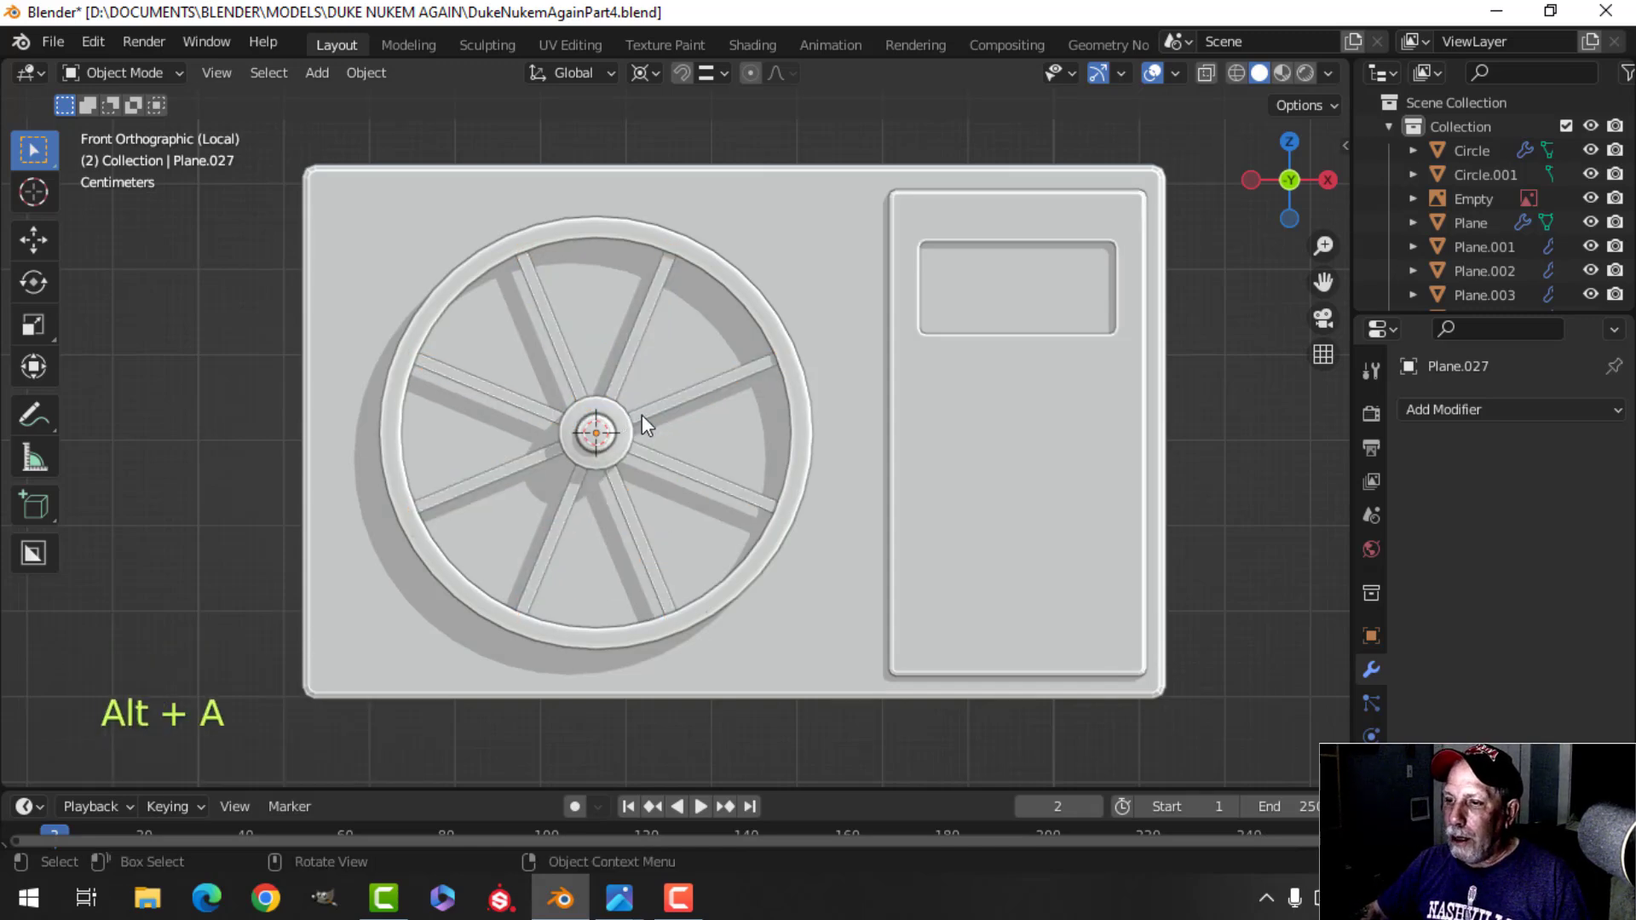
# Add a 2 m plane at the hub's centre and set the transform pivot point to Median Point.
pyautogui.hotkey('shift', 'a')
pyautogui.moveTo(632, 400)
pyautogui.moveTo(614, 363)
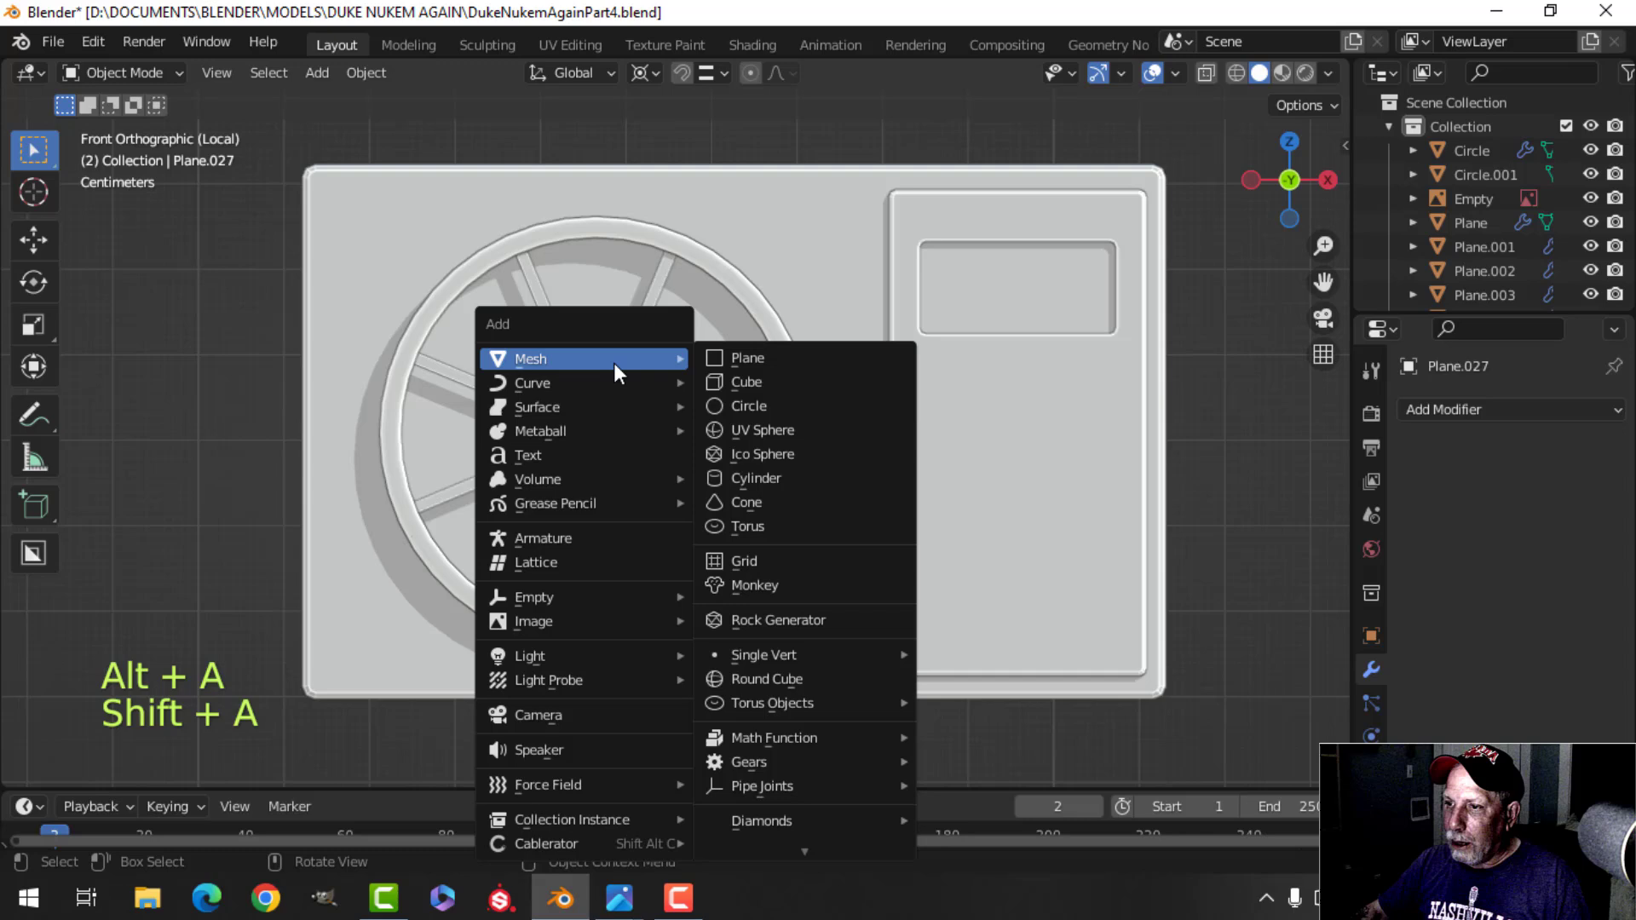
pyautogui.click(750, 365)
pyautogui.click(644, 71)
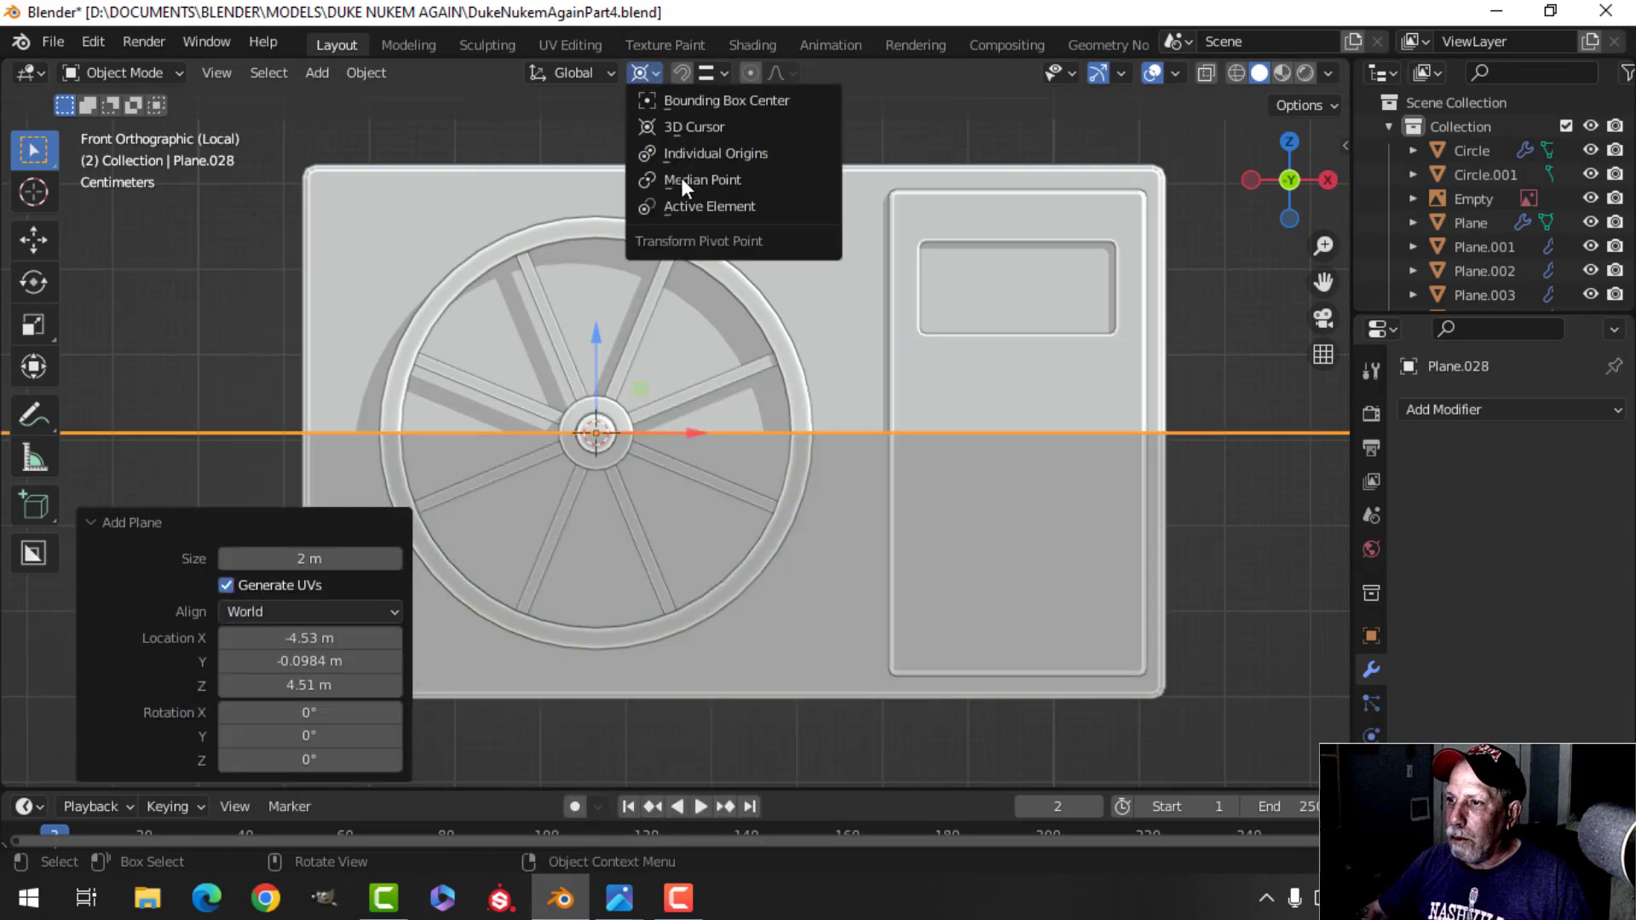
pyautogui.click(683, 179)
# Scale the plane's mesh by about -0.077 and rotate it 90° around the X axis to face the front.
pyautogui.press('Tab')
pyautogui.press('s')
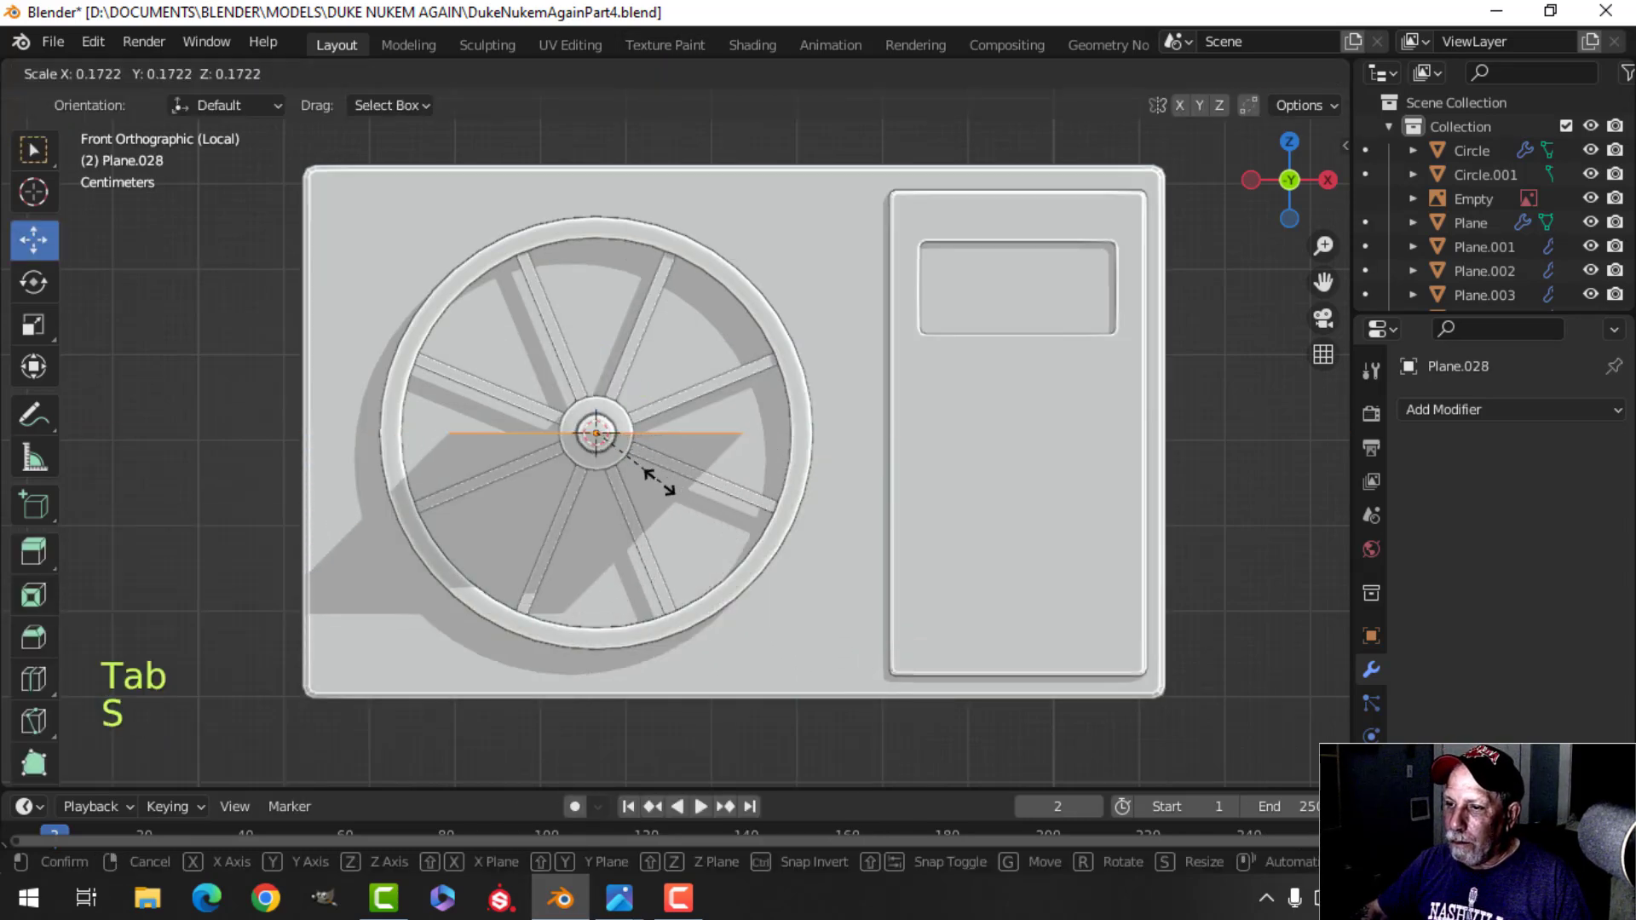
pyautogui.click(586, 465)
pyautogui.write('r')
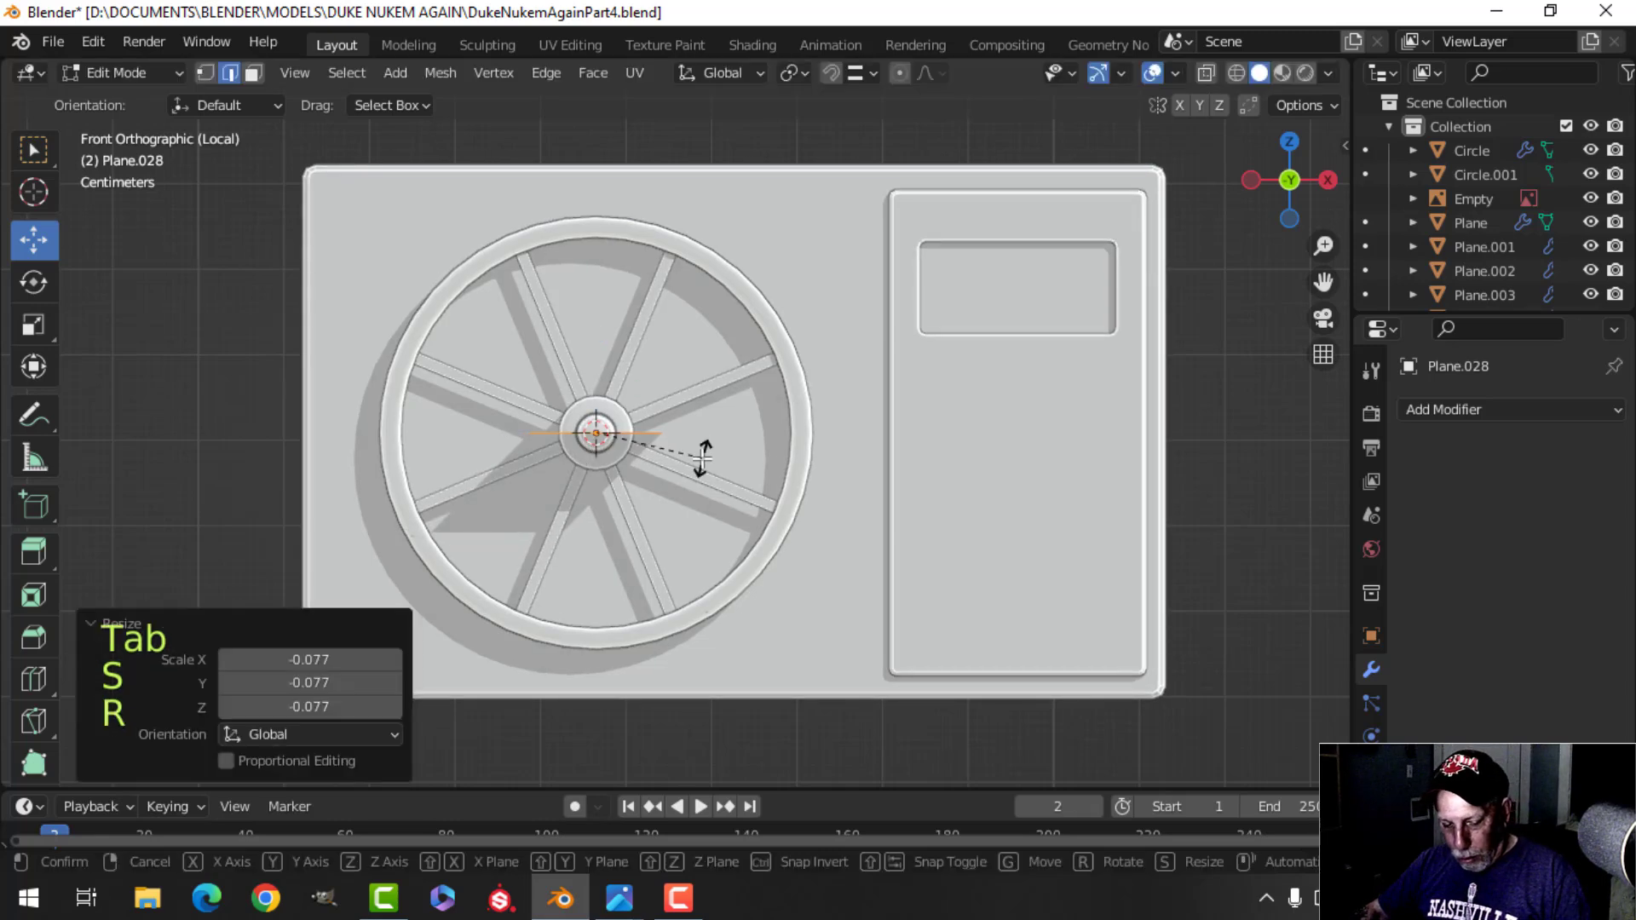
pyautogui.write('x90')
pyautogui.click(675, 445)
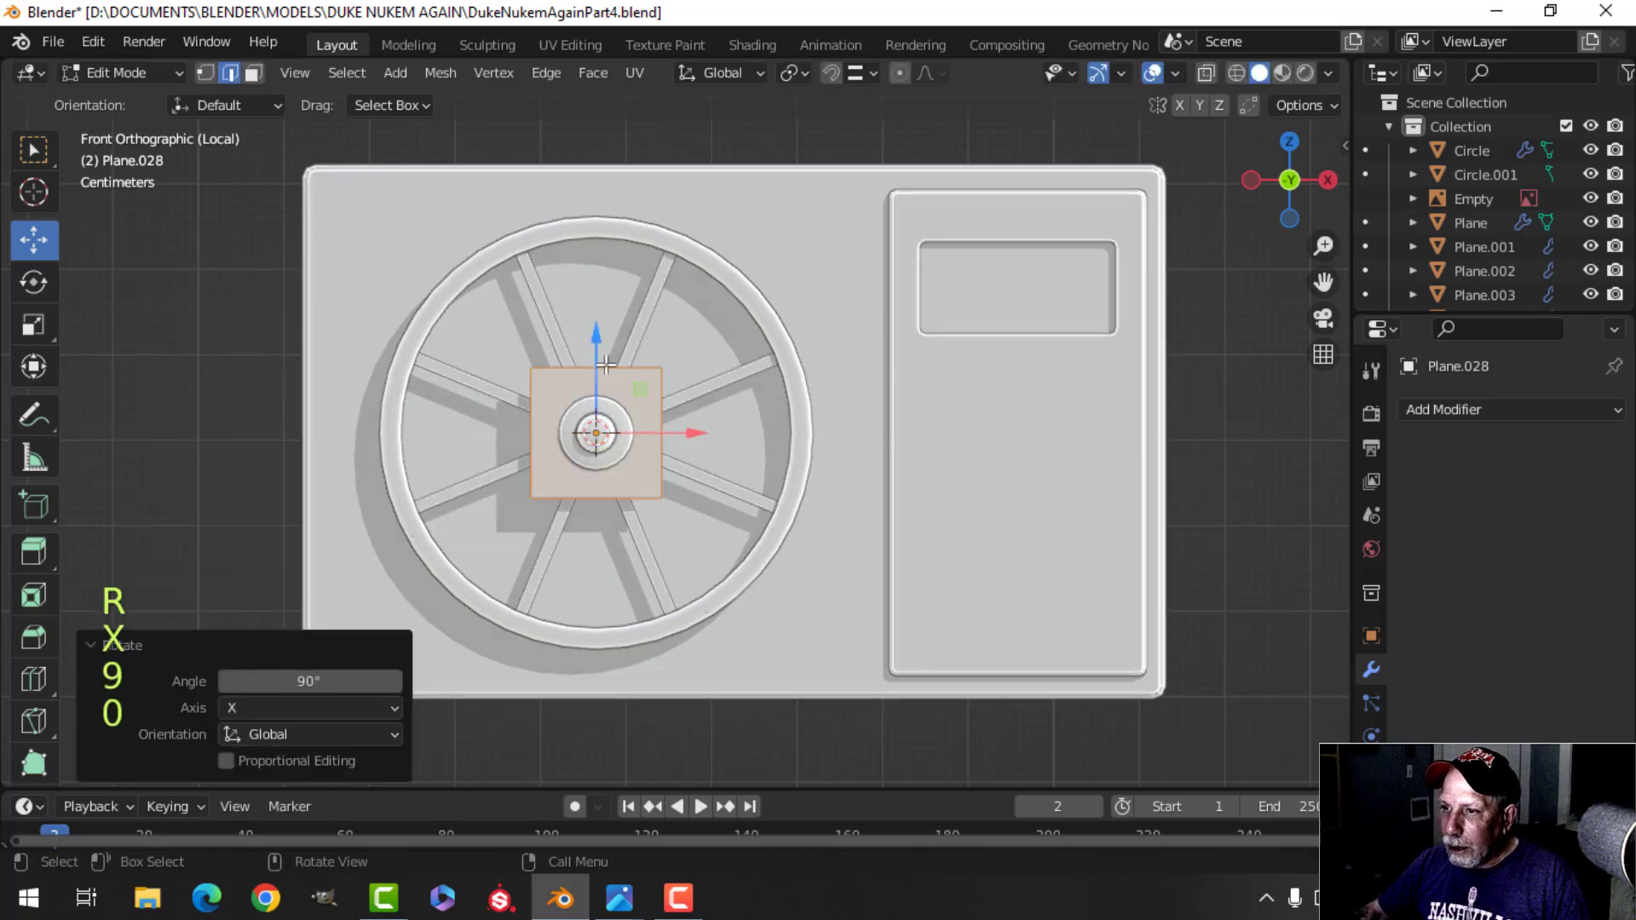
# Move the plane up between the two uppermost bars and scale it down to about two thirds.
pyautogui.moveTo(606, 365); pyautogui.dragTo(597, 230)
pyautogui.press('s')
pyautogui.click(731, 329)
pyautogui.hotkey('alt', 'a')
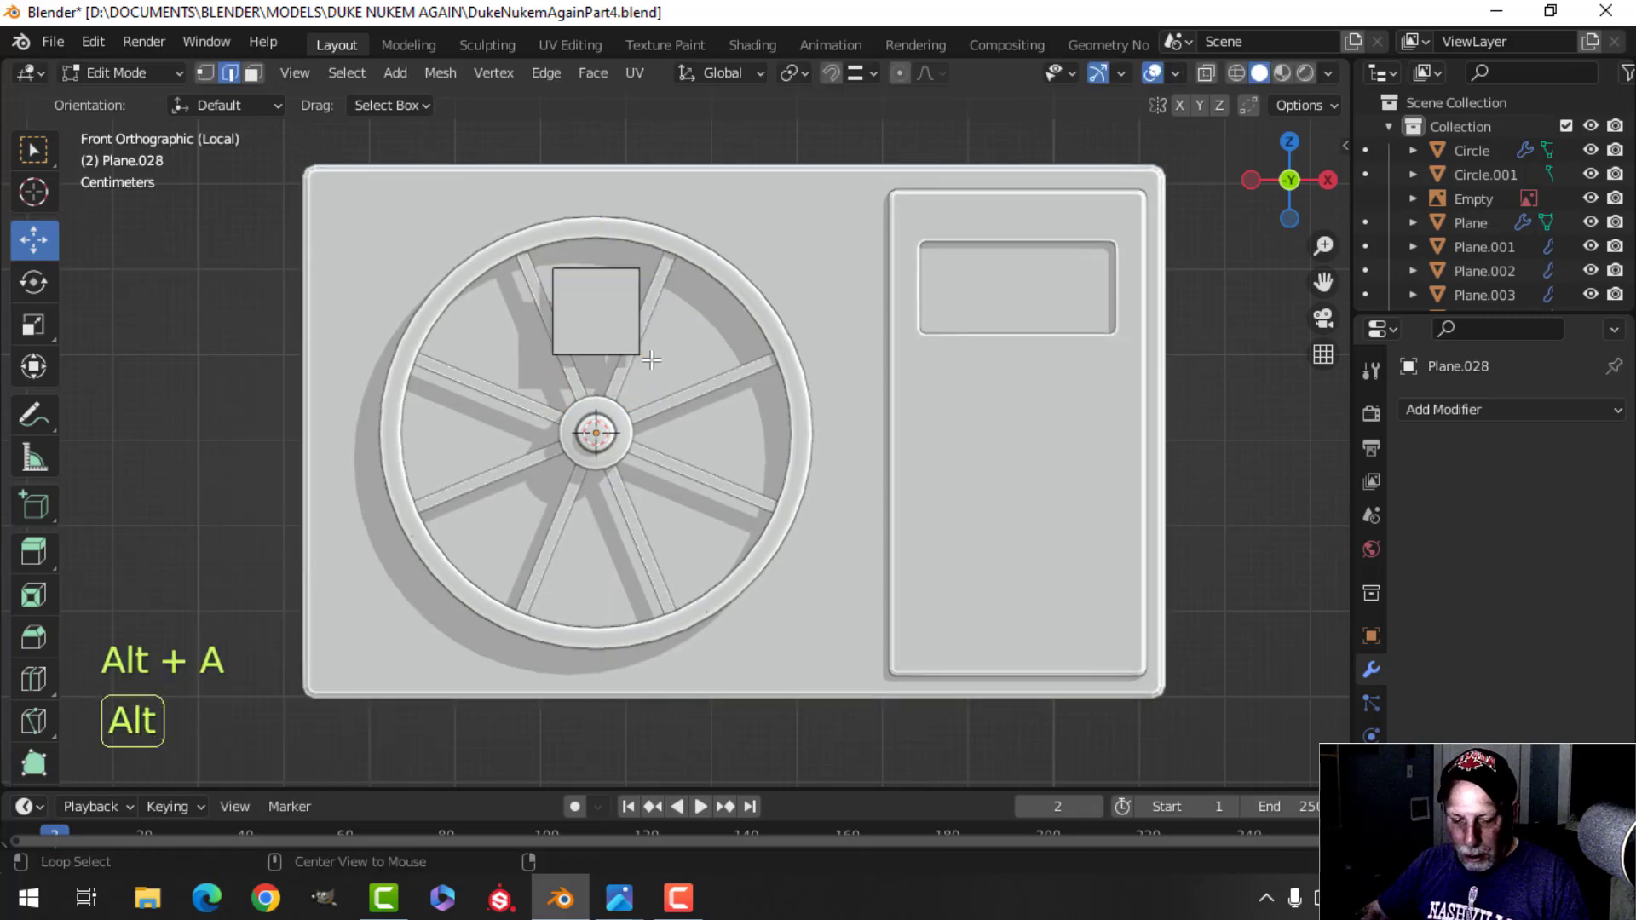
# Move the plane's lower edge down about 0.087 m toward the hub and scale it down to form a tapered blade.
pyautogui.press('2')
pyautogui.moveTo(599, 308); pyautogui.dragTo(601, 383)
pyautogui.press('s')
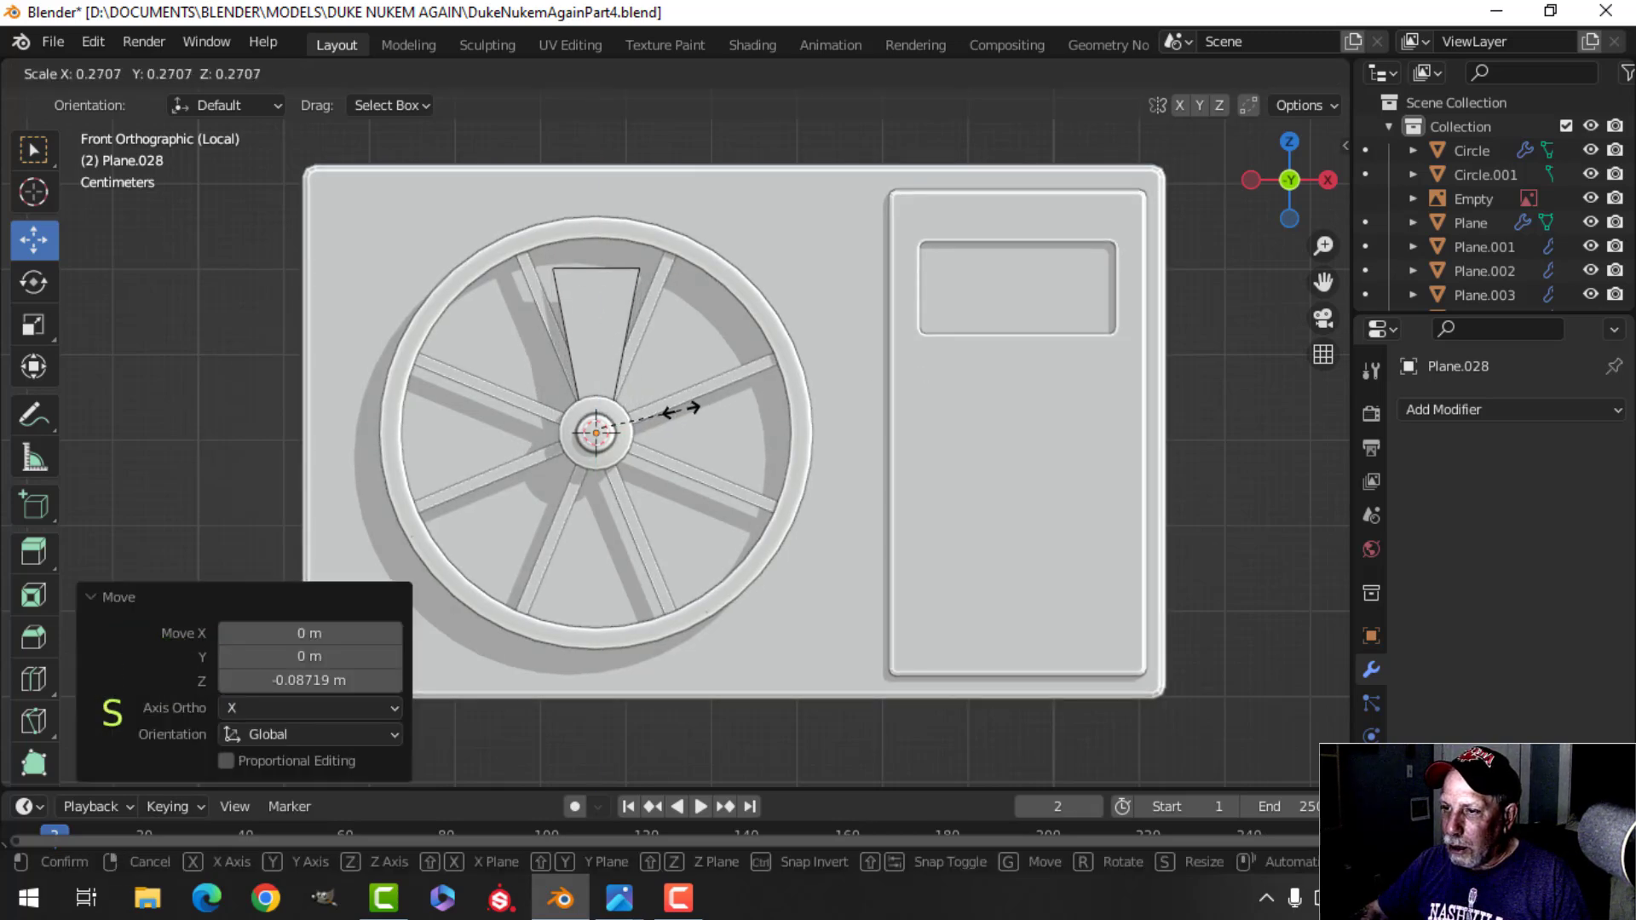
pyautogui.click(673, 406)
# Round the blade's two upper corners with a vertex bevel about 0.022 m wide and 4 segments.
pyautogui.click(594, 272)
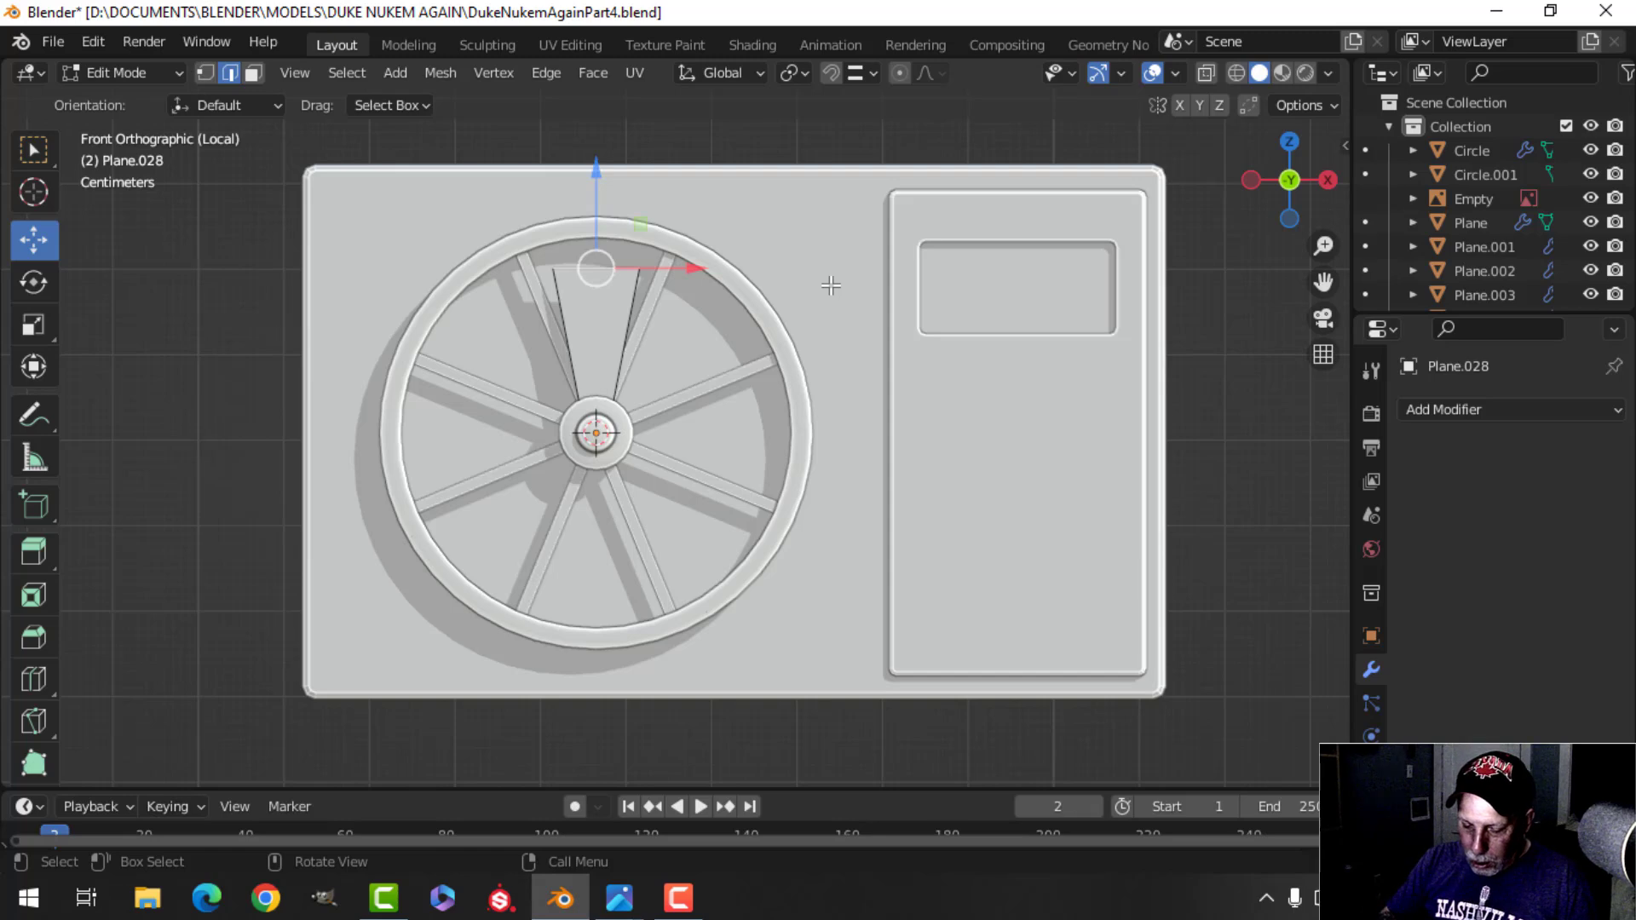
pyautogui.hotkey('shift', 'ctrl', 'b')
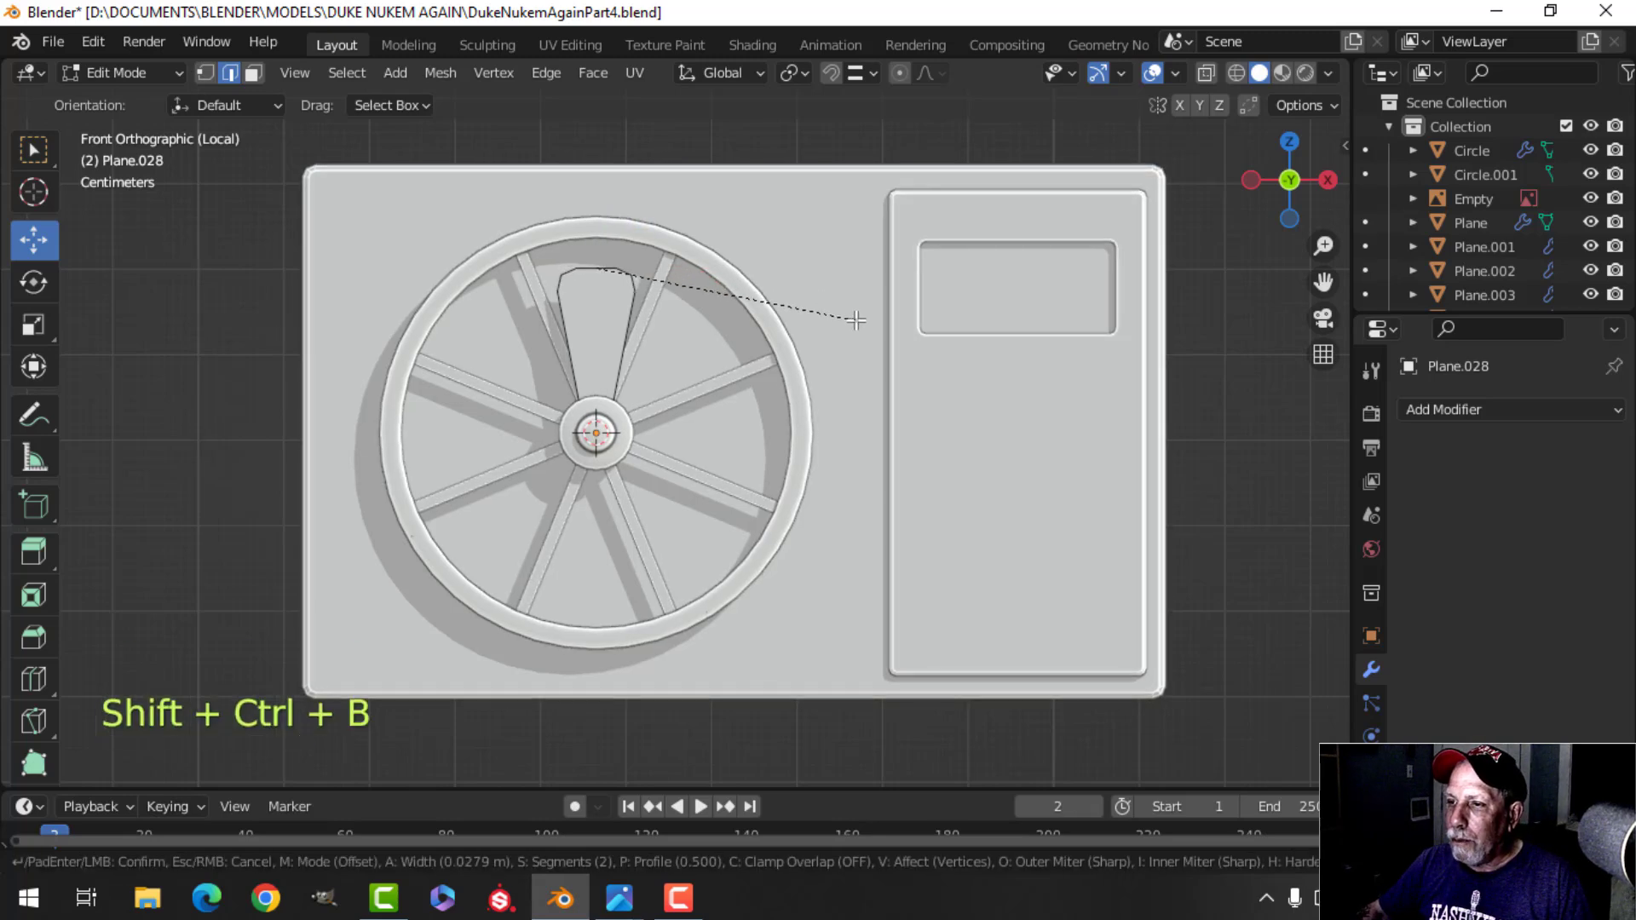
pyautogui.scroll(1, 848, 318)
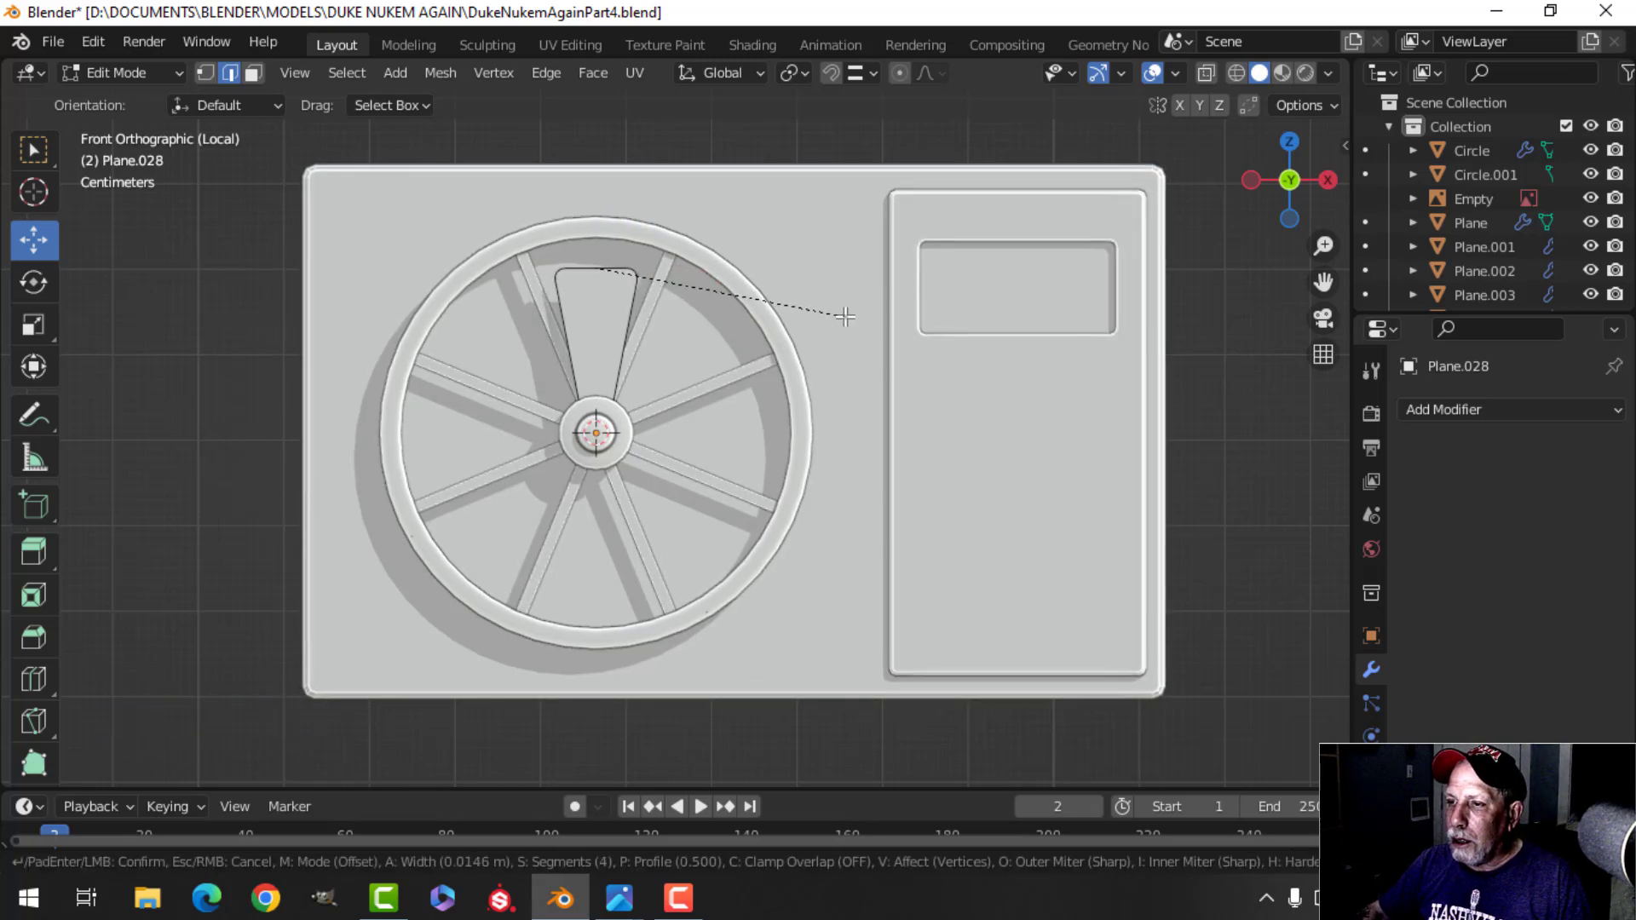
pyautogui.click(843, 318)
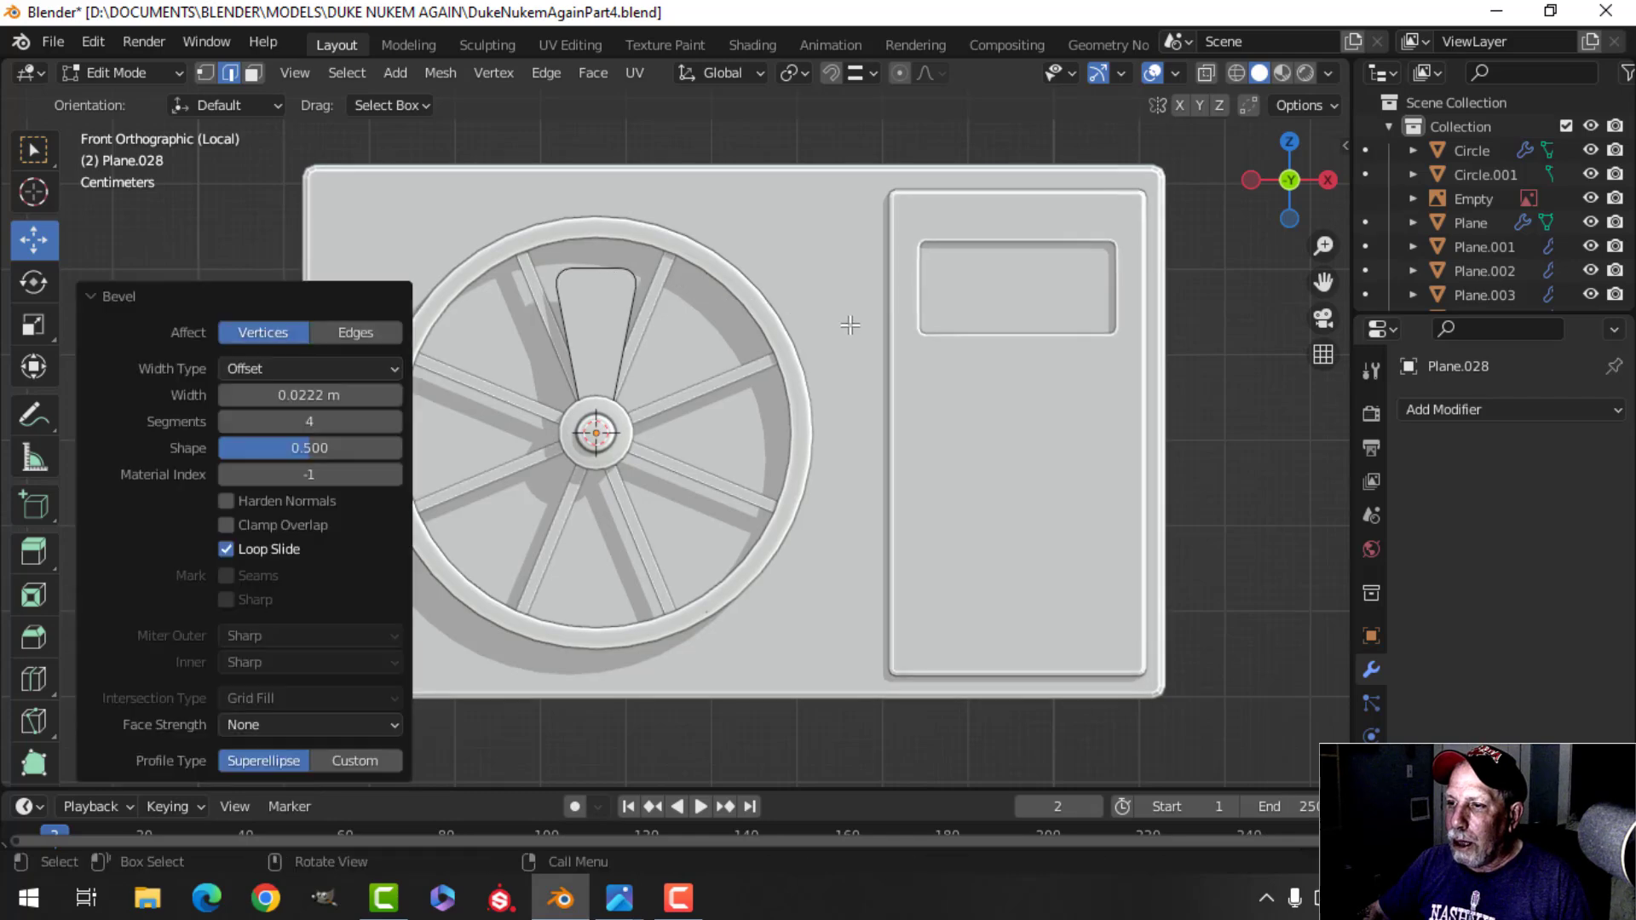
# Extrude the whole blade about 0.006 m along its normal and delete the extruded end face.
pyautogui.press('a')
pyautogui.moveTo(846, 322); pyautogui.dragTo(855, 449, button='middle')
pyautogui.press('e')
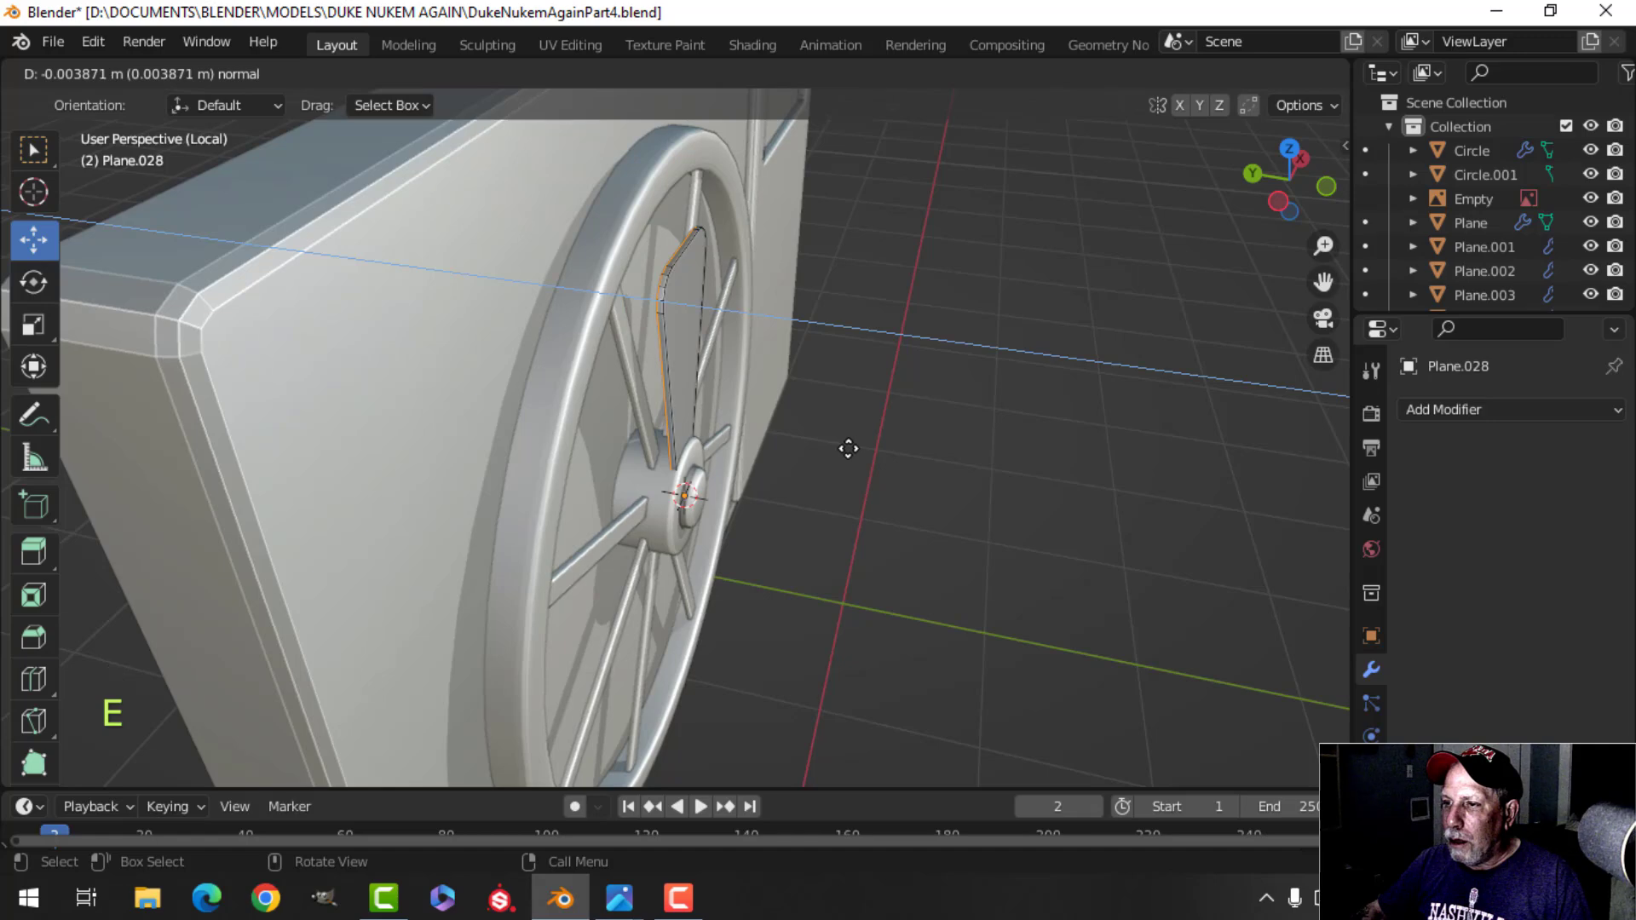
pyautogui.click(844, 449)
pyautogui.press('x')
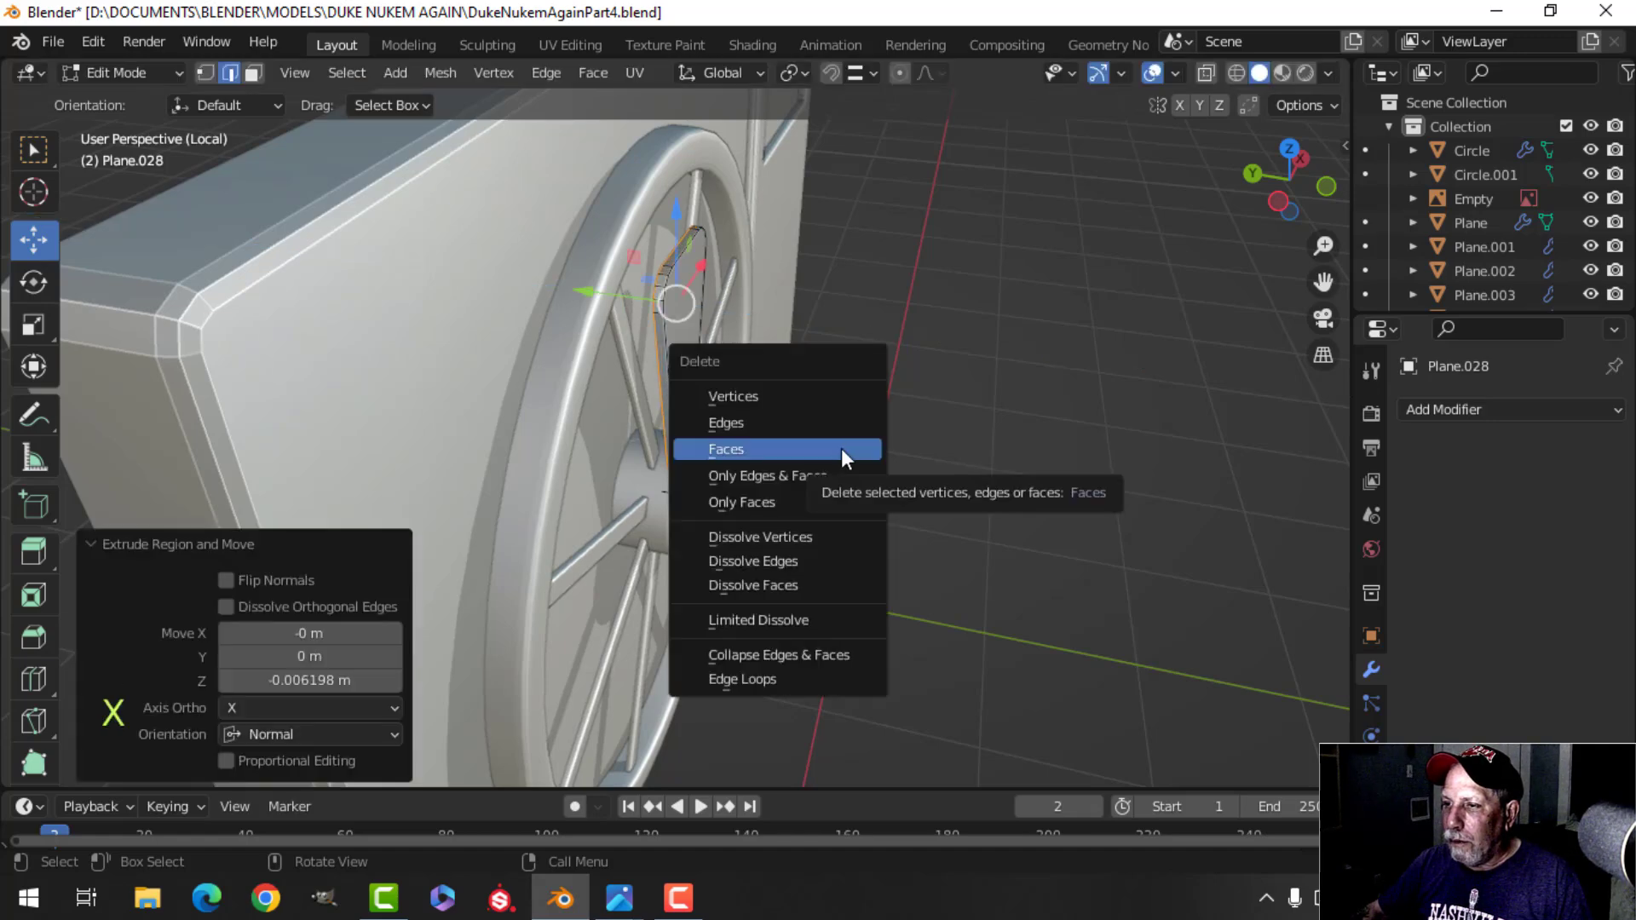
pyautogui.click(835, 449)
# Hide all other objects to isolate the blade and delete the small side face at its narrow end.
pyautogui.scroll(3, 804, 431)
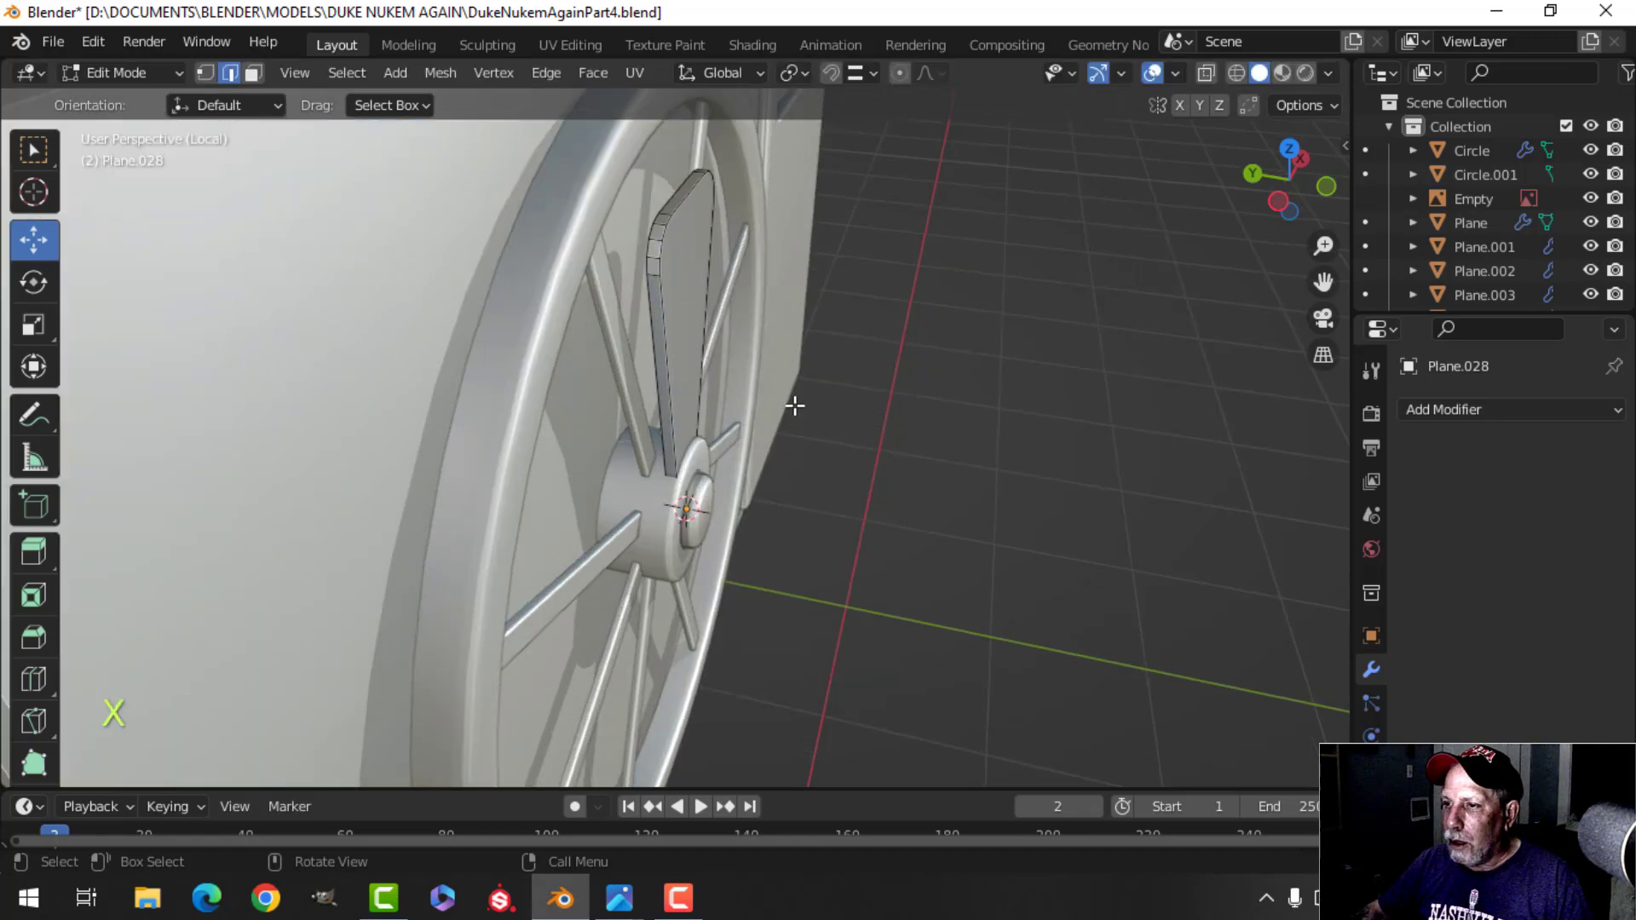
pyautogui.moveTo(793, 395); pyautogui.dragTo(589, 282, button='middle')
pyautogui.press('Tab')
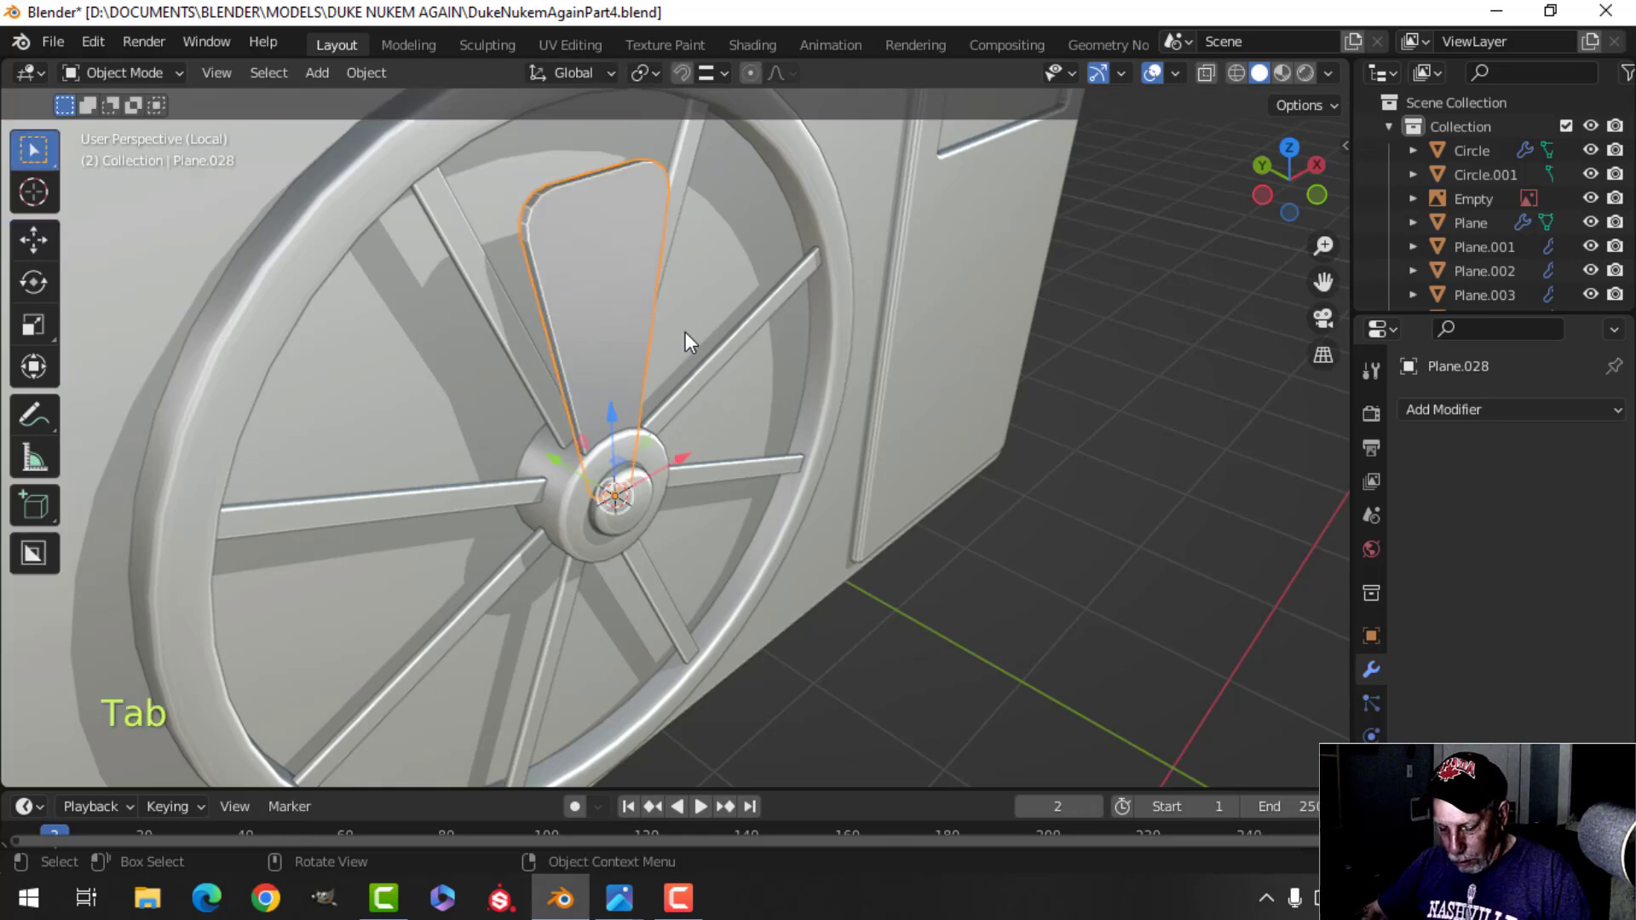
pyautogui.hotkey('shift', 'h')
pyautogui.press('Tab')
pyautogui.moveTo(509, 212); pyautogui.dragTo(623, 426, button='middle')
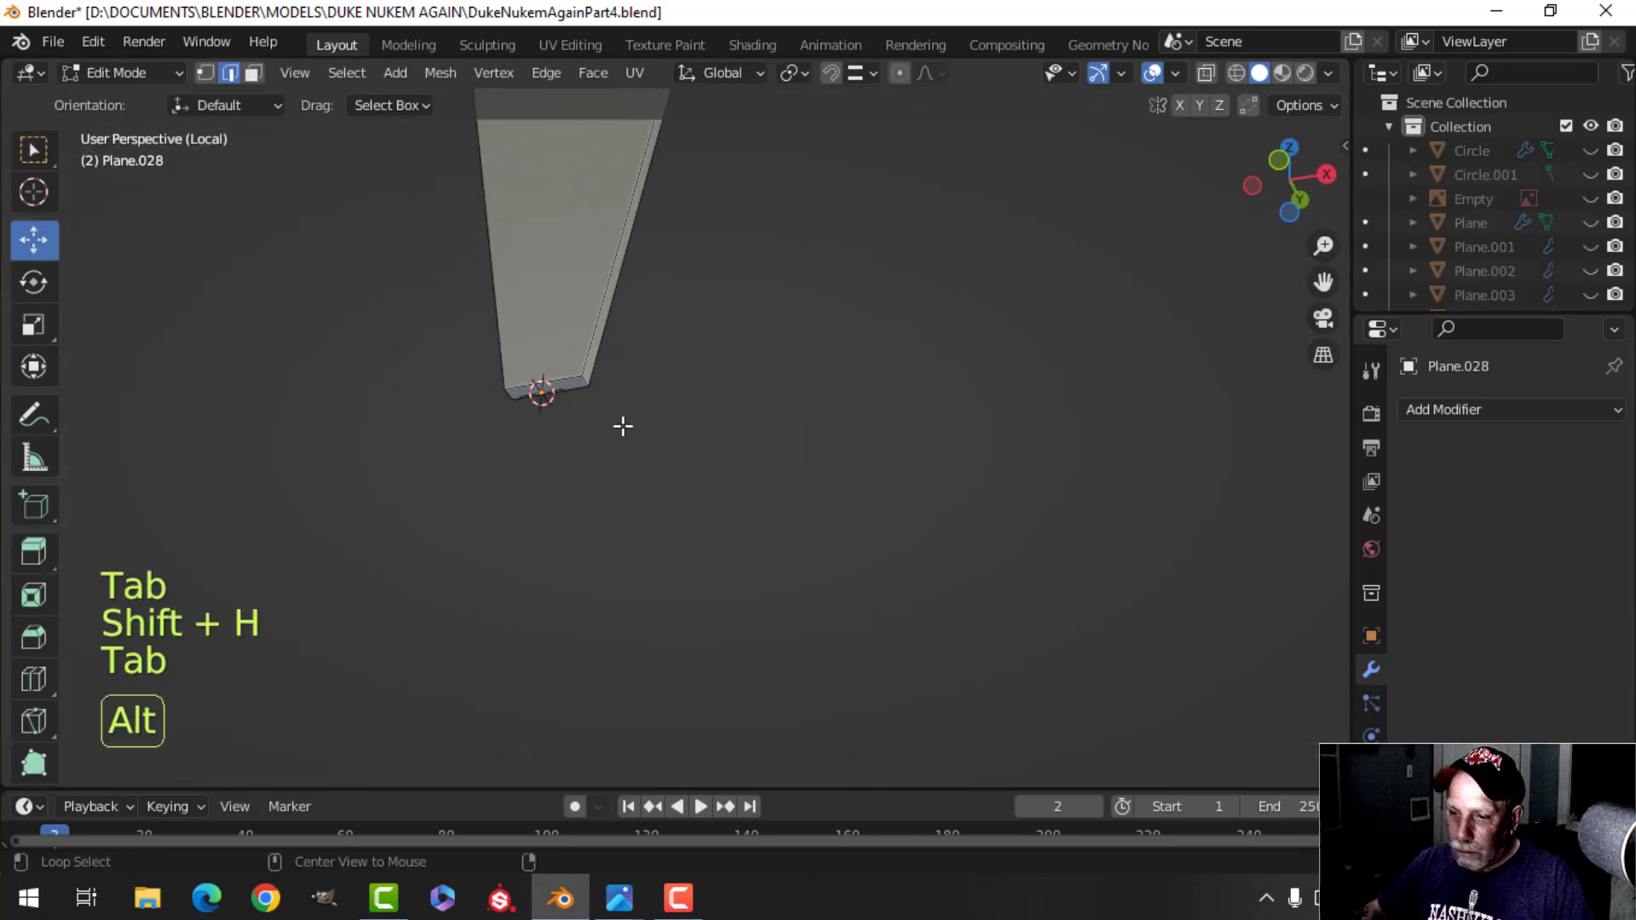
pyautogui.hotkey('alt', 'a')
pyautogui.press('3')
pyautogui.press('x')
pyautogui.click(548, 384)
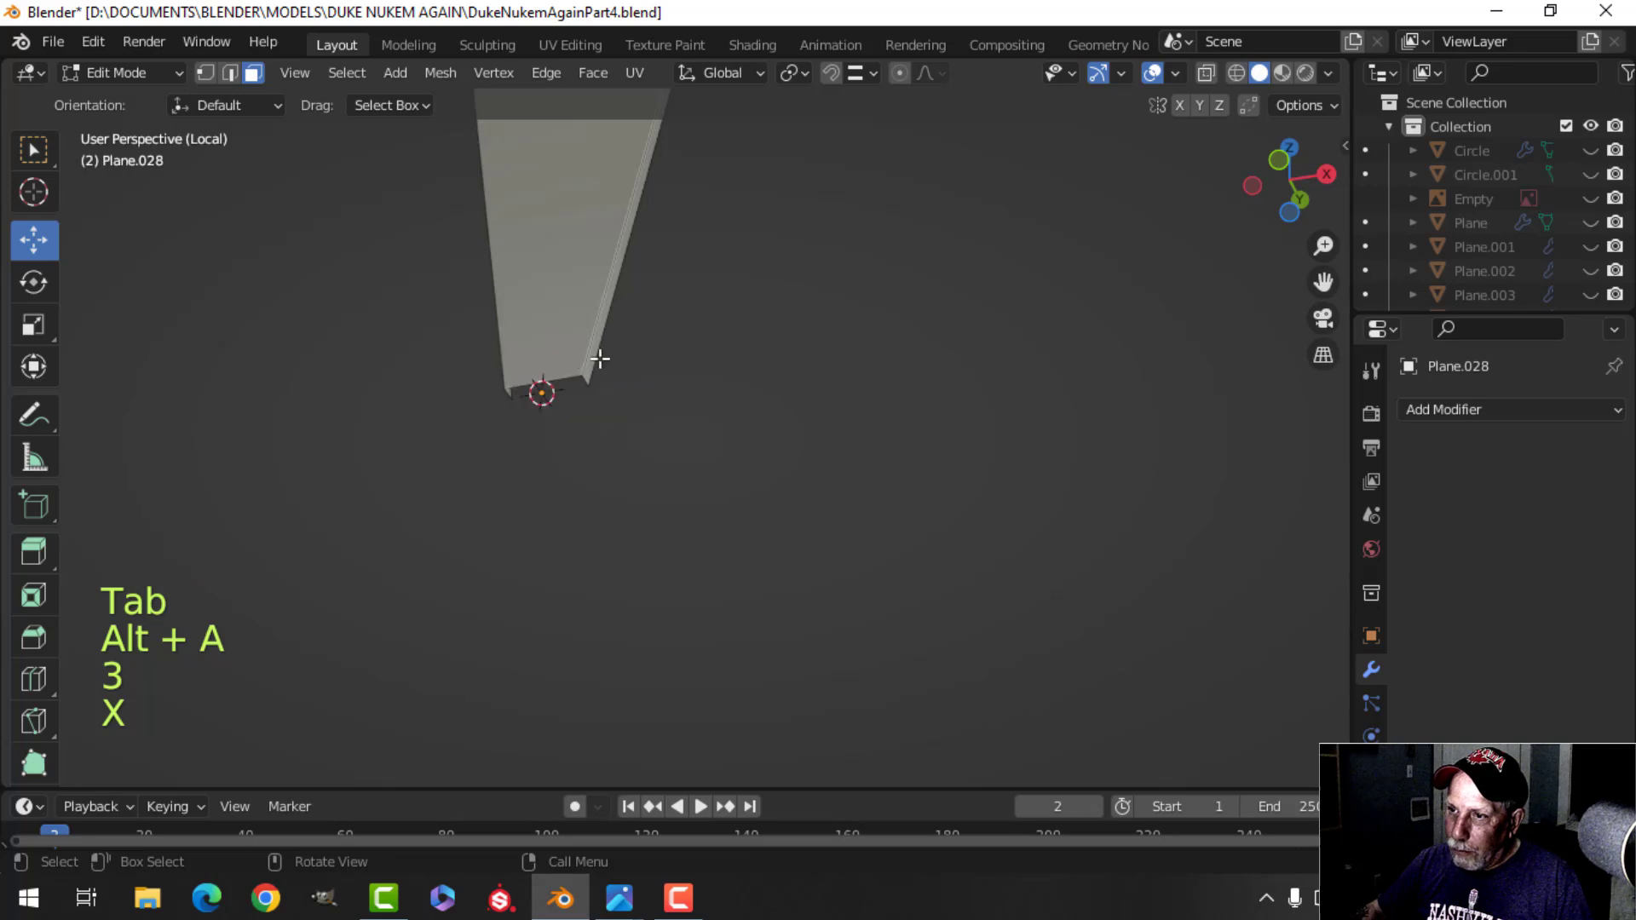
# Bevel the border of the blade's large front face about 0.002 m with a single segment.
pyautogui.click(563, 310)
pyautogui.keyDown('shift'); pyautogui.moveTo(563, 310); pyautogui.dragTo(701, 548, button='middle'); pyautogui.keyUp('shift')
pyautogui.hotkey('ctrl', 'b')
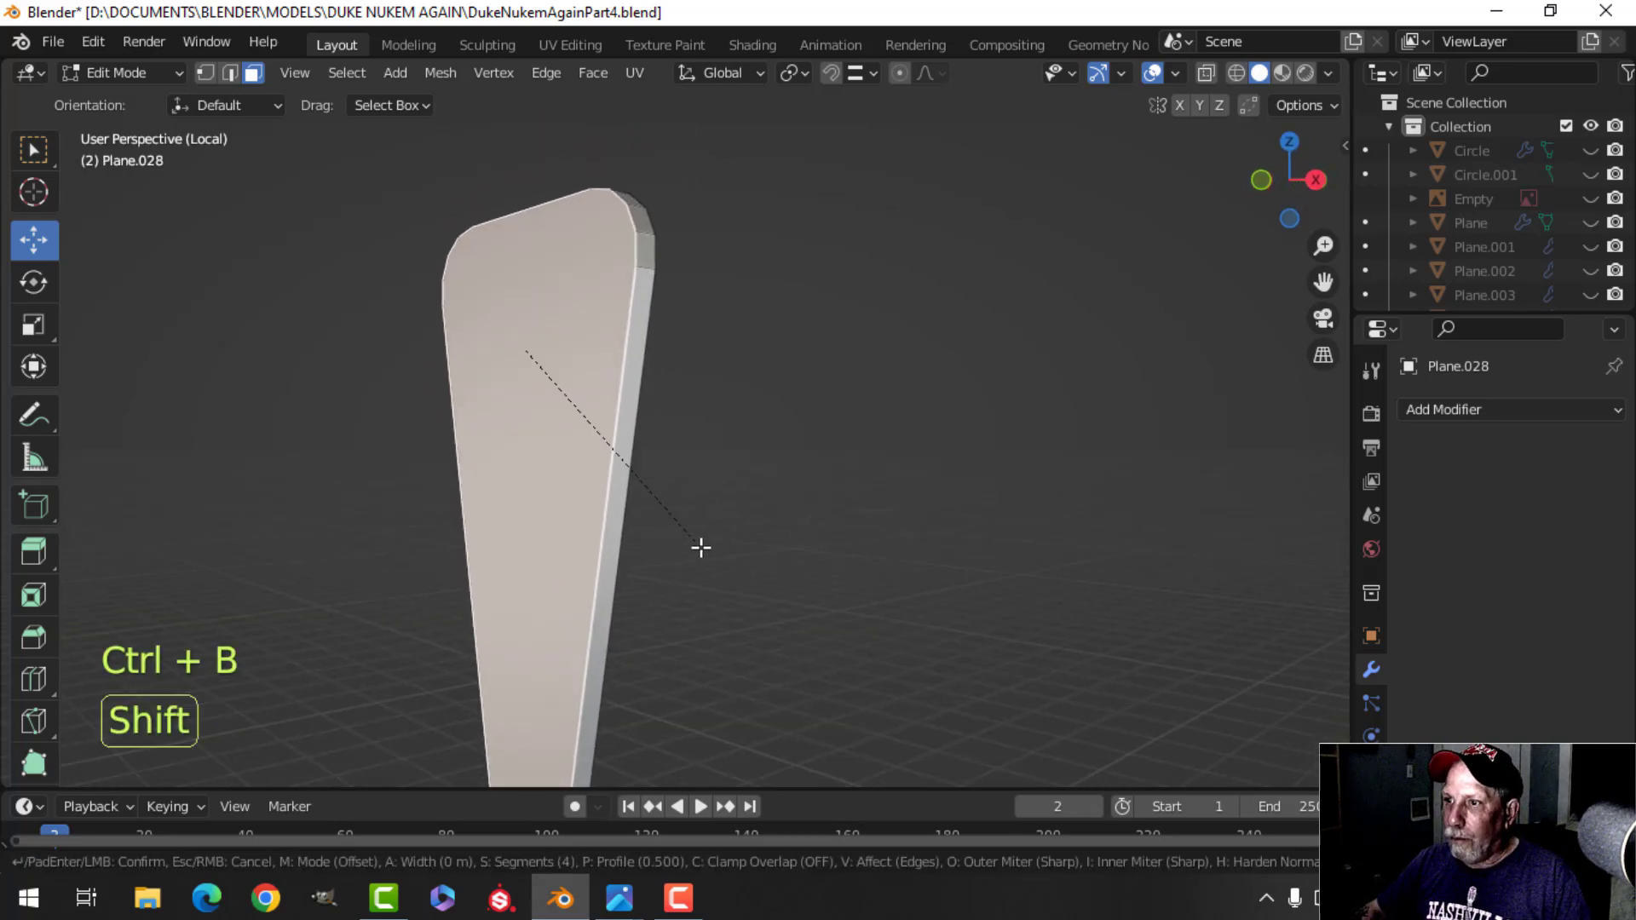
pyautogui.scroll(-2, 790, 540)
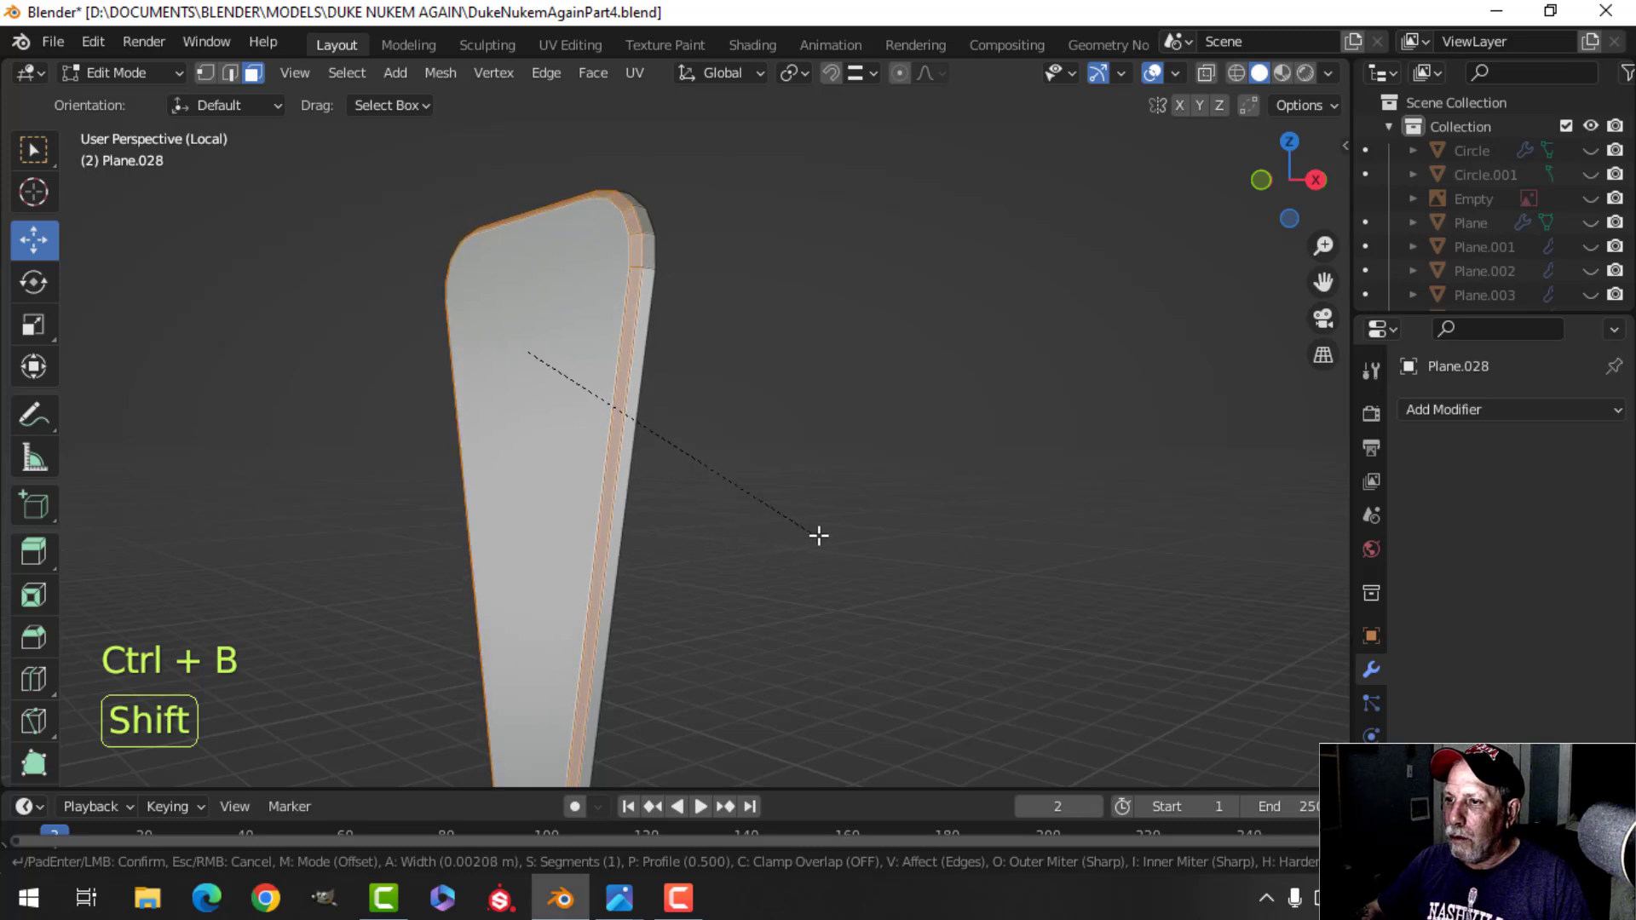
pyautogui.click(767, 534)
# Leave local view, reveal all hidden objects and clear the selection.
pyautogui.press('Tab')
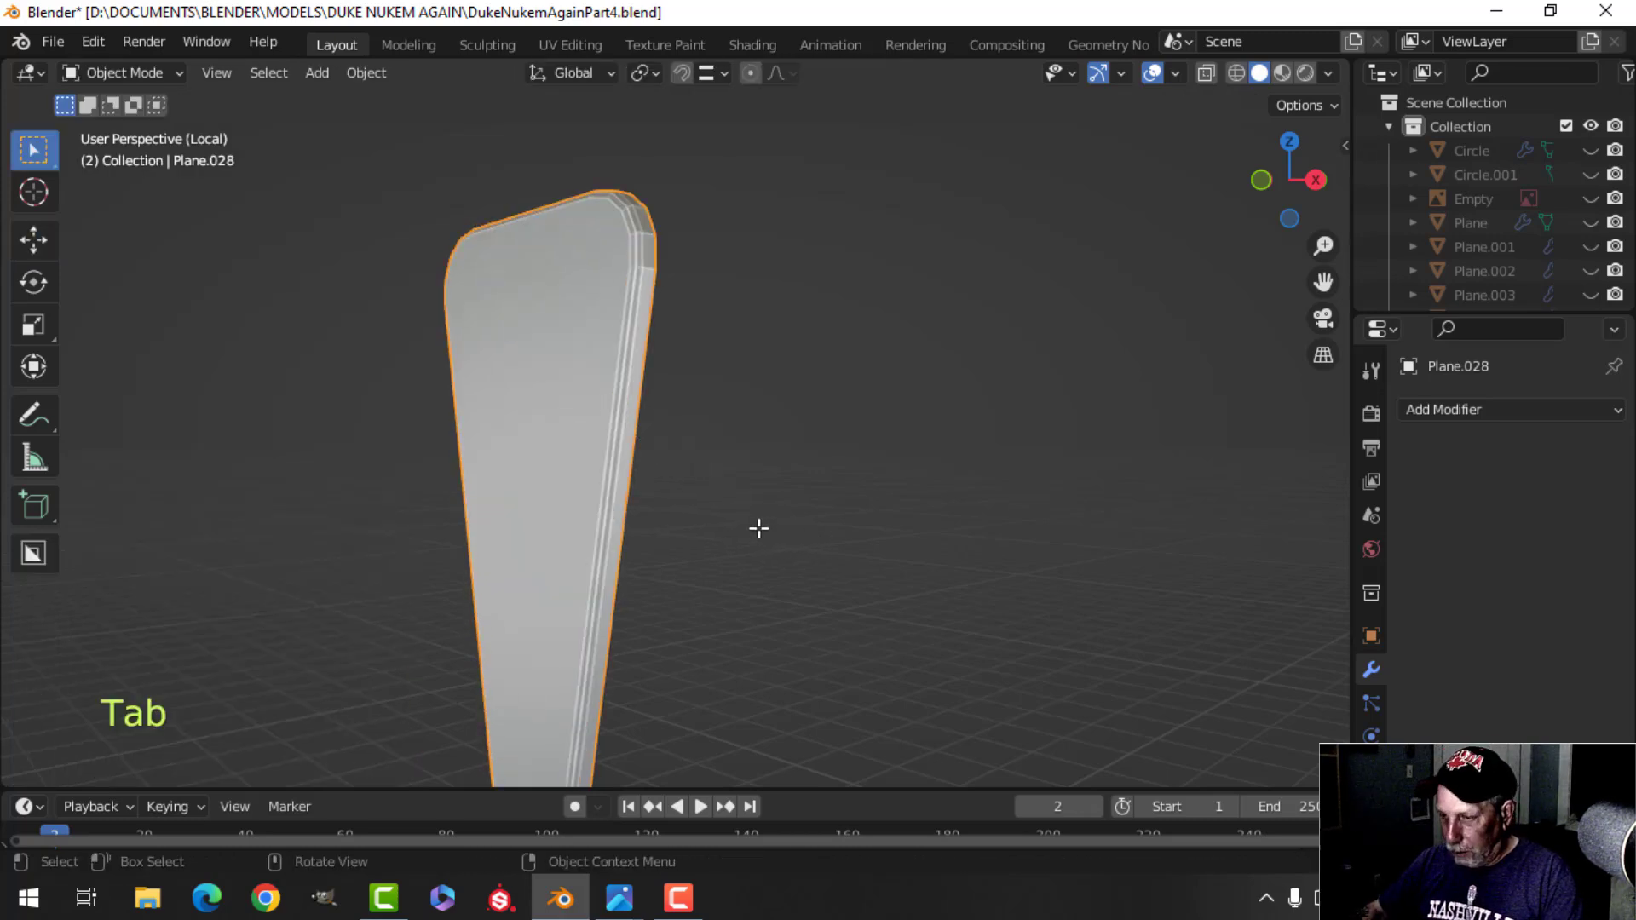
pyautogui.press('KP_Divide')
pyautogui.hotkey('alt', 'h')
pyautogui.scroll(-2, 610, 427)
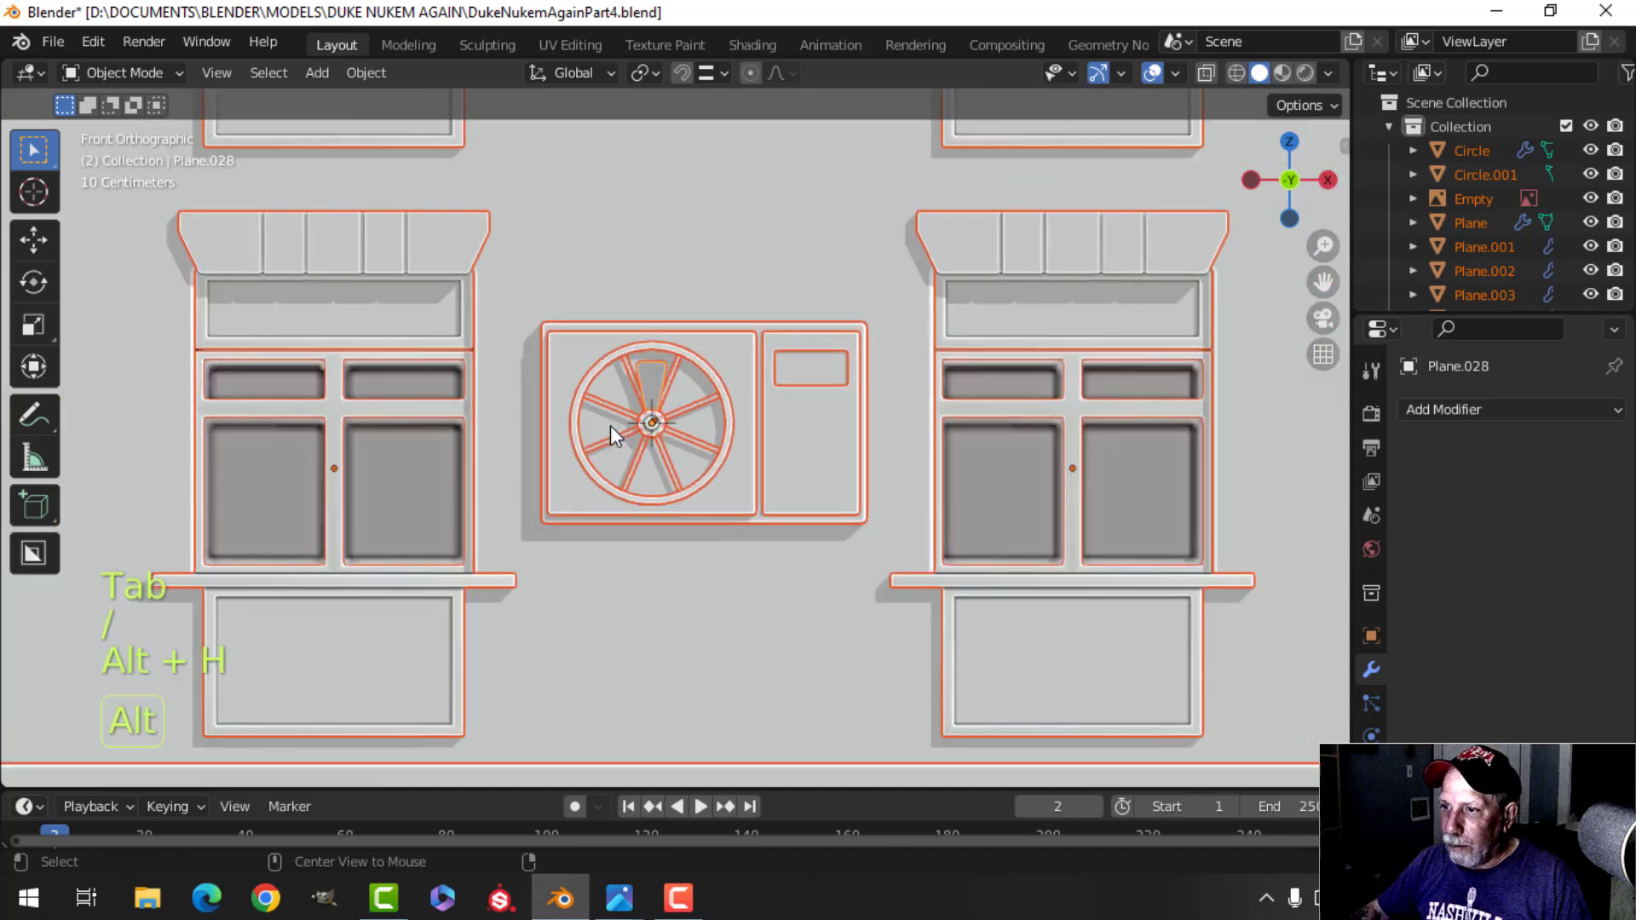
pyautogui.hotkey('alt', 'a')
pyautogui.scroll(3, 510, 533)
pyautogui.moveTo(510, 534); pyautogui.dragTo(686, 534, button='middle')
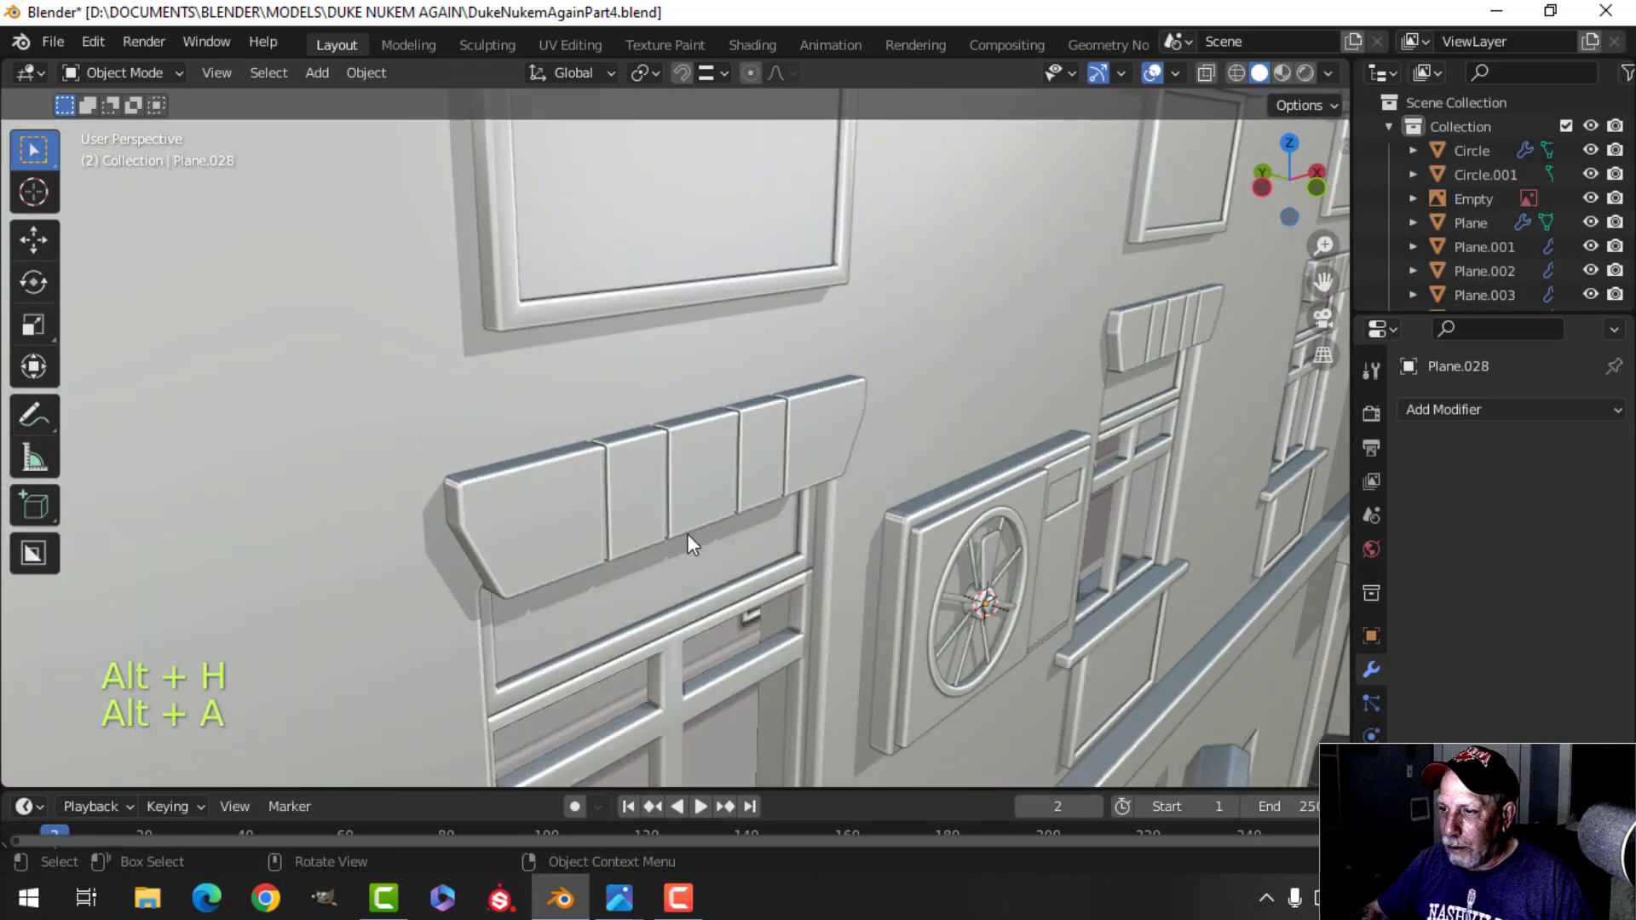
# Select the fan blade's entire mesh and recalculate its normals to the outside.
pyautogui.click(998, 560)
pyautogui.press('KP_Decimal')
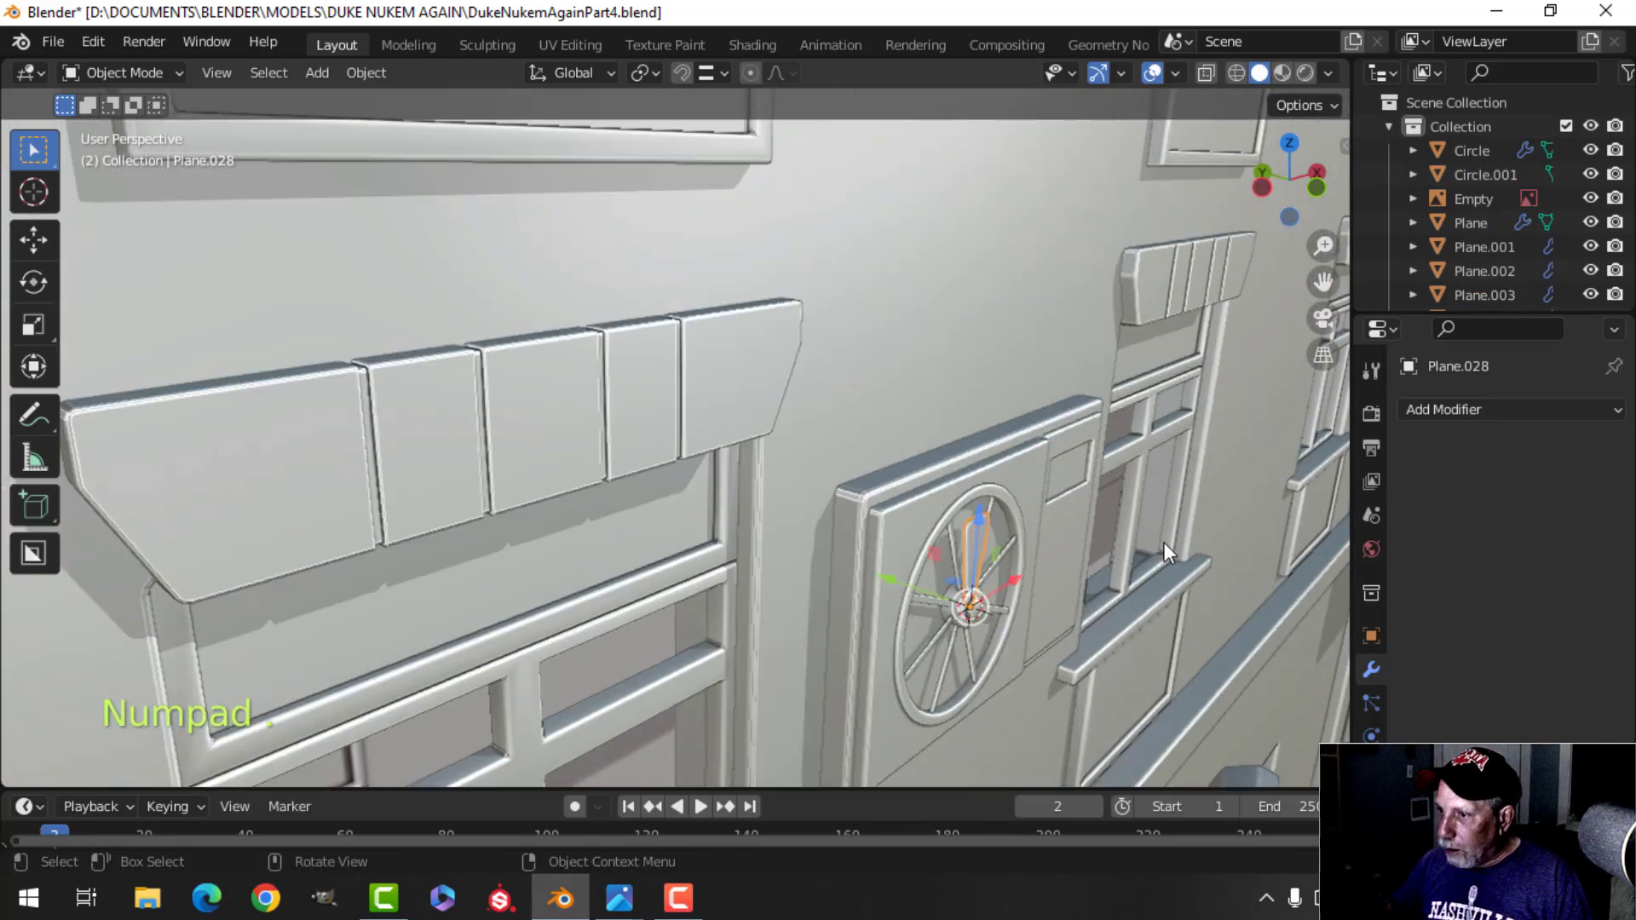
pyautogui.keyDown('shift'); pyautogui.moveTo(1277, 503); pyautogui.dragTo(974, 501, button='middle'); pyautogui.keyUp('shift')
pyautogui.press('Tab')
pyautogui.press('a')
pyautogui.hotkey('alt', 'h')
pyautogui.hotkey('alt', 'n')
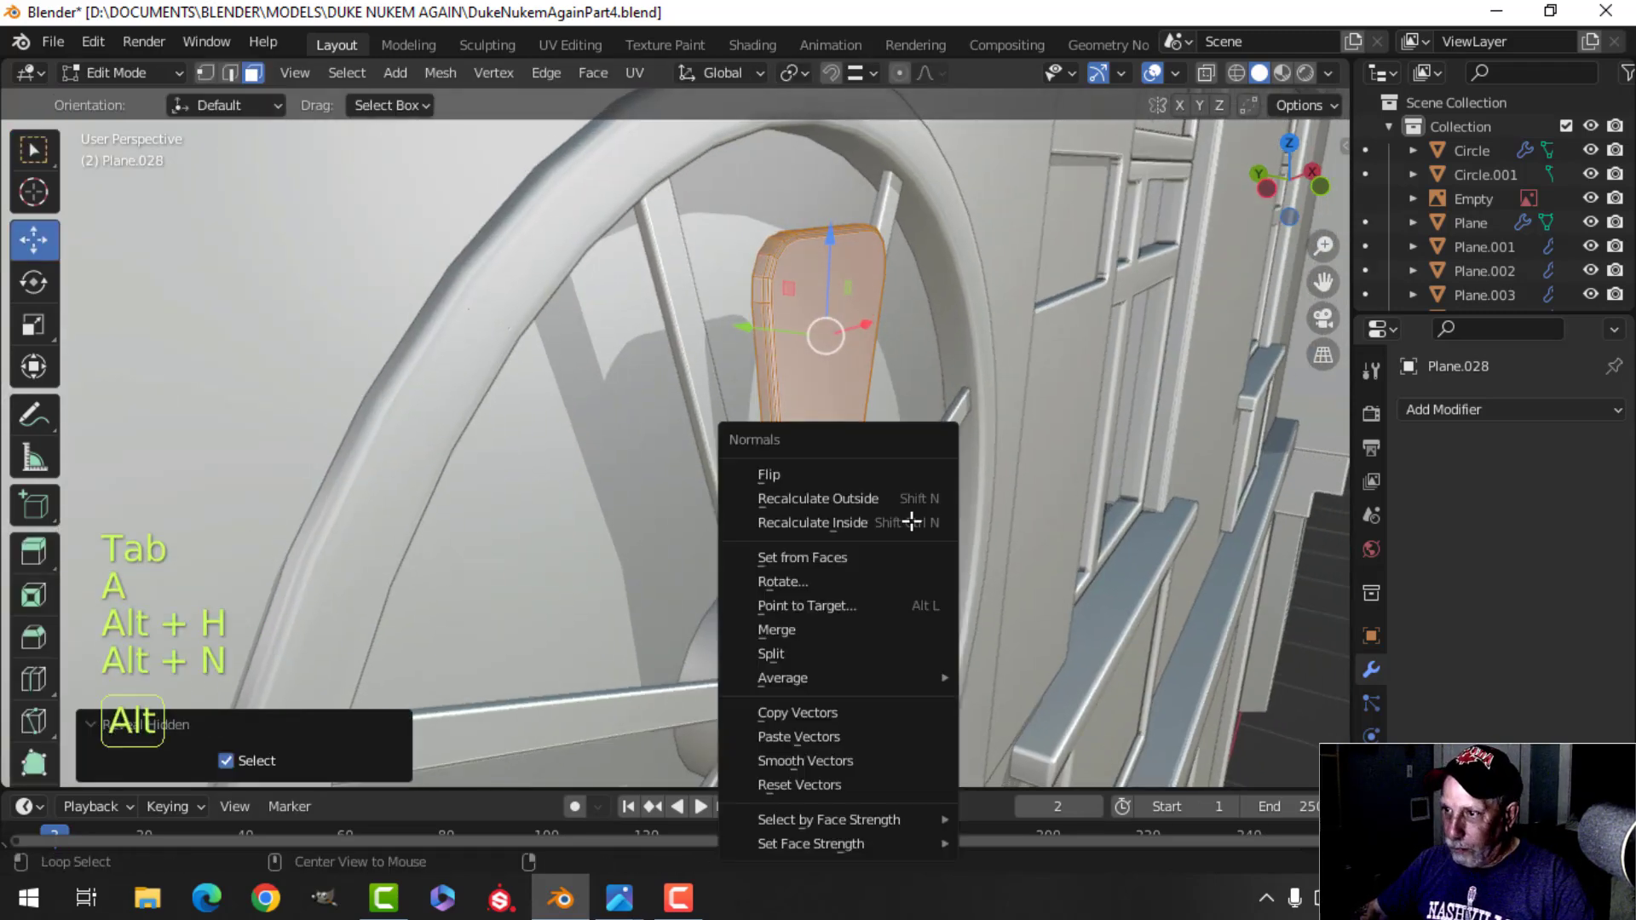
pyautogui.click(882, 496)
# Move the blade back along the Y axis so it sits behind the radial bars.
pyautogui.keyDown('shift'); pyautogui.moveTo(941, 503); pyautogui.dragTo(871, 487, button='middle'); pyautogui.keyUp('shift')
pyautogui.moveTo(733, 308); pyautogui.dragTo(660, 298)
pyautogui.moveTo(660, 298); pyautogui.dragTo(1035, 441, button='middle')
pyautogui.scroll(-4, 722, 356)
pyautogui.scroll(2, 831, 436)
pyautogui.keyDown('shift'); pyautogui.moveTo(827, 437); pyautogui.dragTo(918, 463, button='middle'); pyautogui.keyUp('shift')
pyautogui.moveTo(918, 463); pyautogui.dragTo(767, 434, button='middle')
pyautogui.moveTo(714, 362); pyautogui.dragTo(709, 359)
pyautogui.moveTo(711, 361); pyautogui.dragTo(828, 467, button='middle')
pyautogui.scroll(-4, 837, 483)
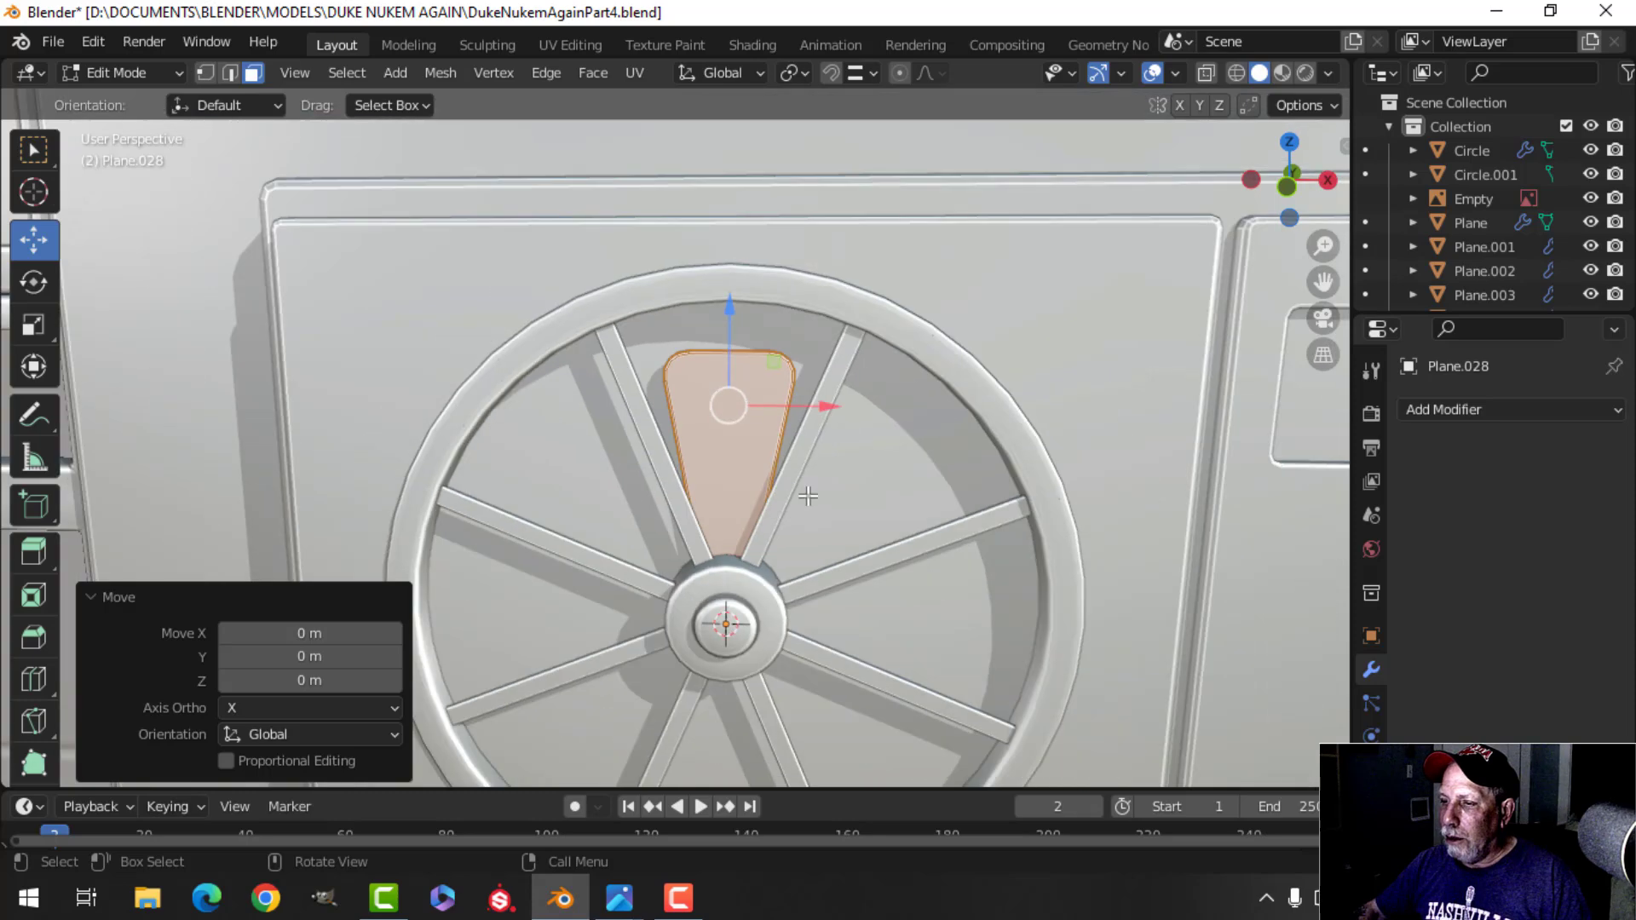
# Select the blade's inner-end vertices at the hub in a wireframe front view and scale them to about 0.56.
pyautogui.press('KP_1')
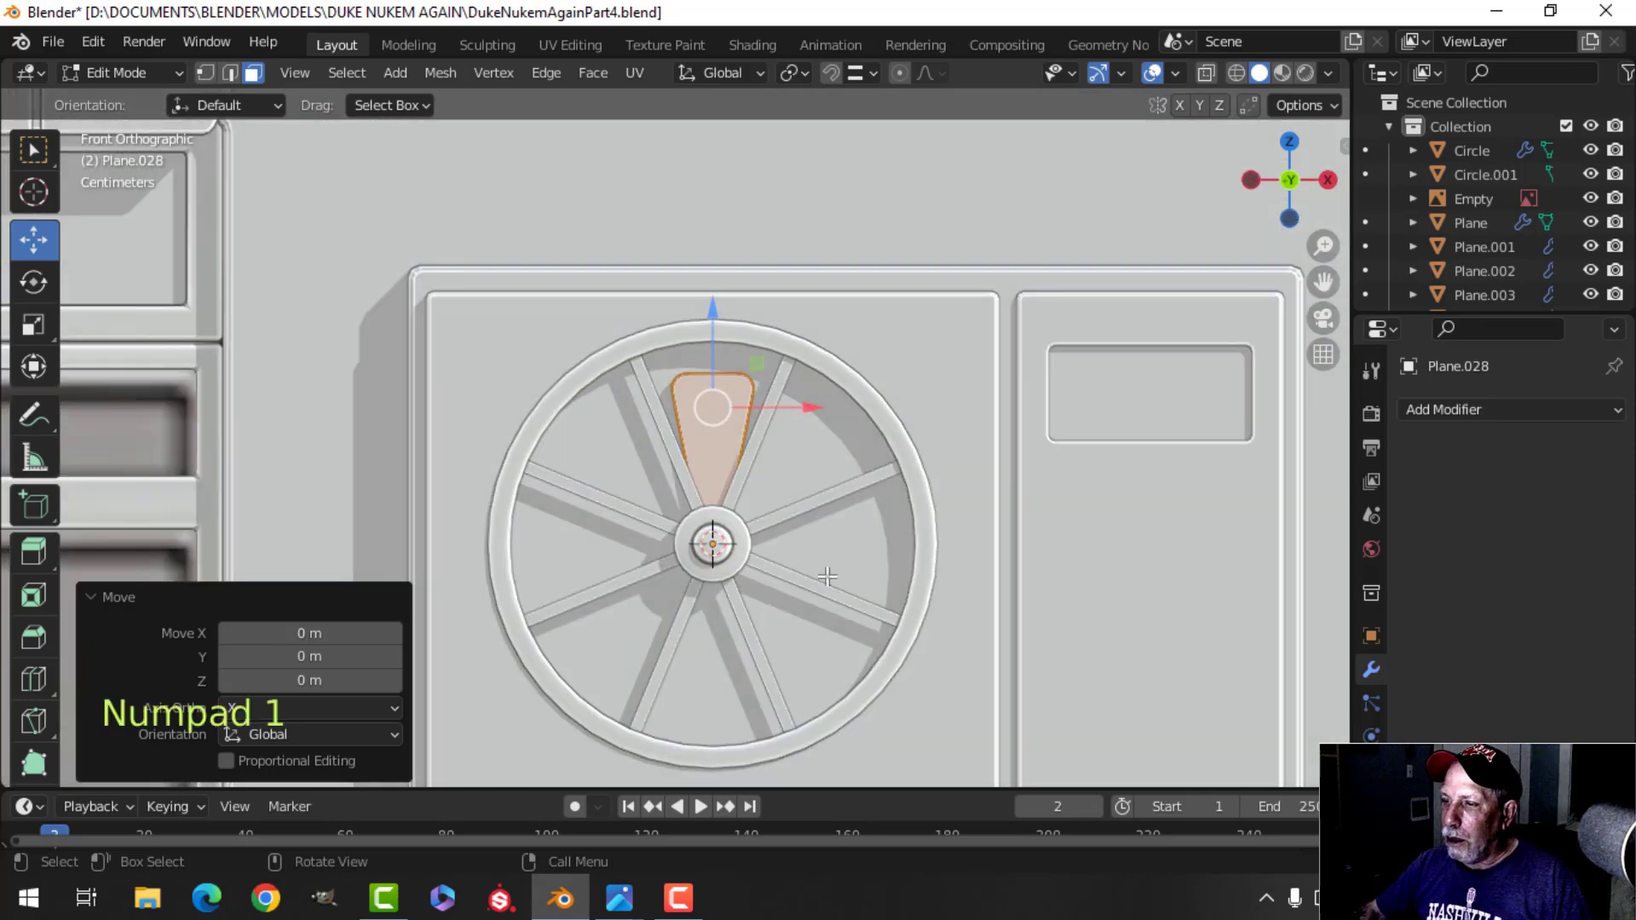
pyautogui.scroll(-1, 792, 556)
pyautogui.scroll(2, 784, 552)
pyautogui.keyDown('shift'); pyautogui.moveTo(784, 535); pyautogui.dragTo(771, 509, button='middle'); pyautogui.keyUp('shift')
pyautogui.press('z')
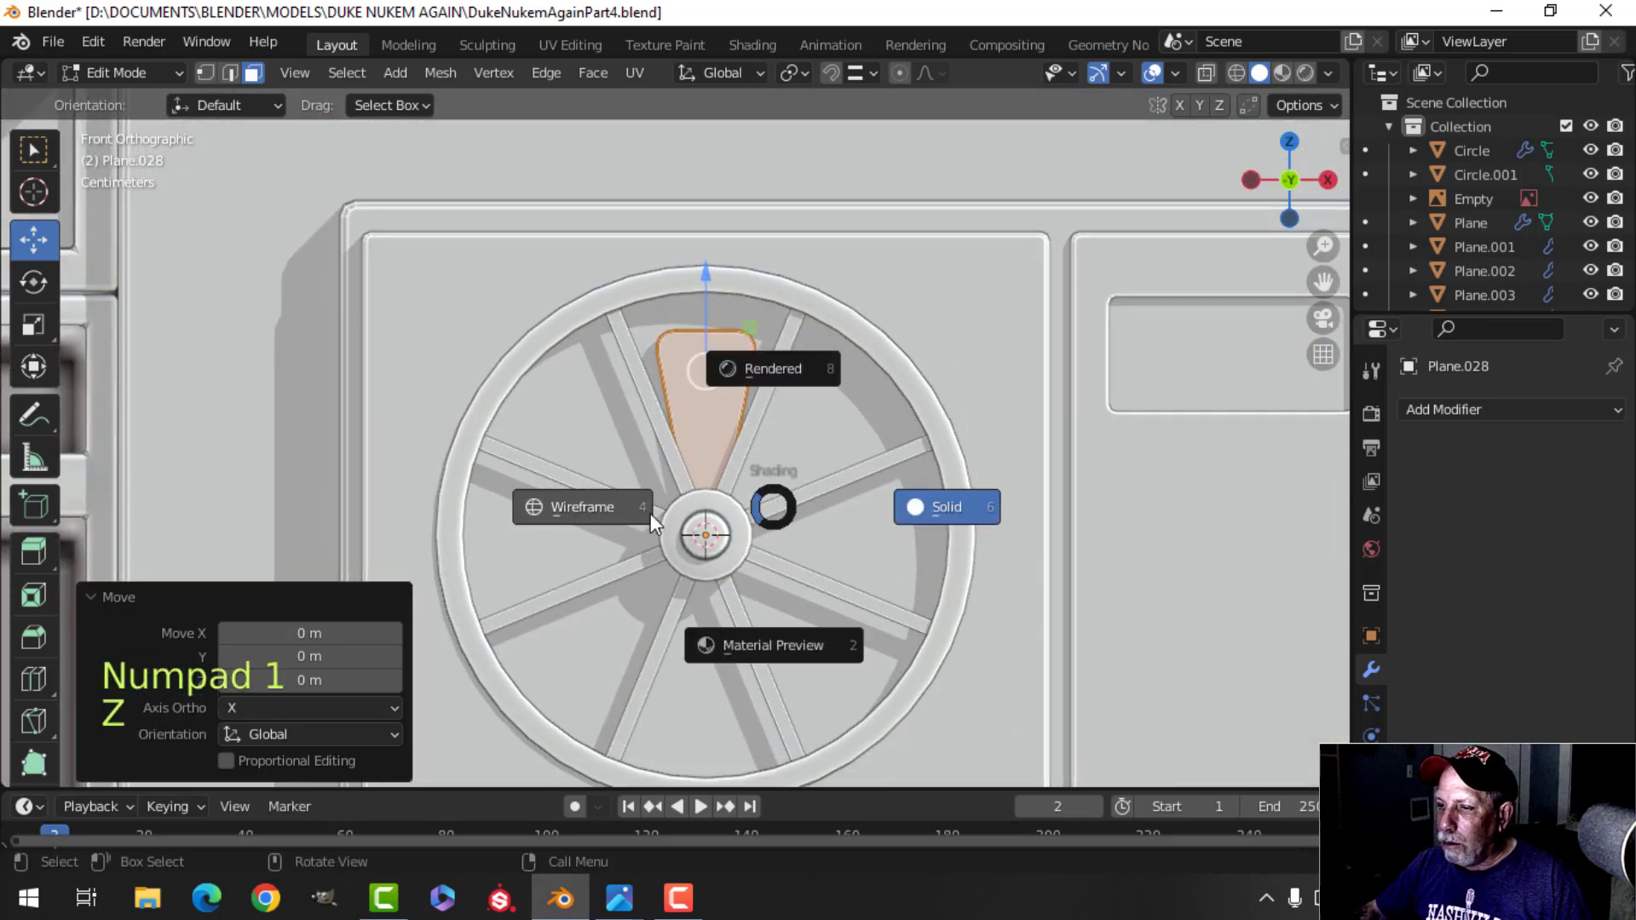
pyautogui.click(653, 508)
pyautogui.hotkey('alt', 'a')
pyautogui.press('b')
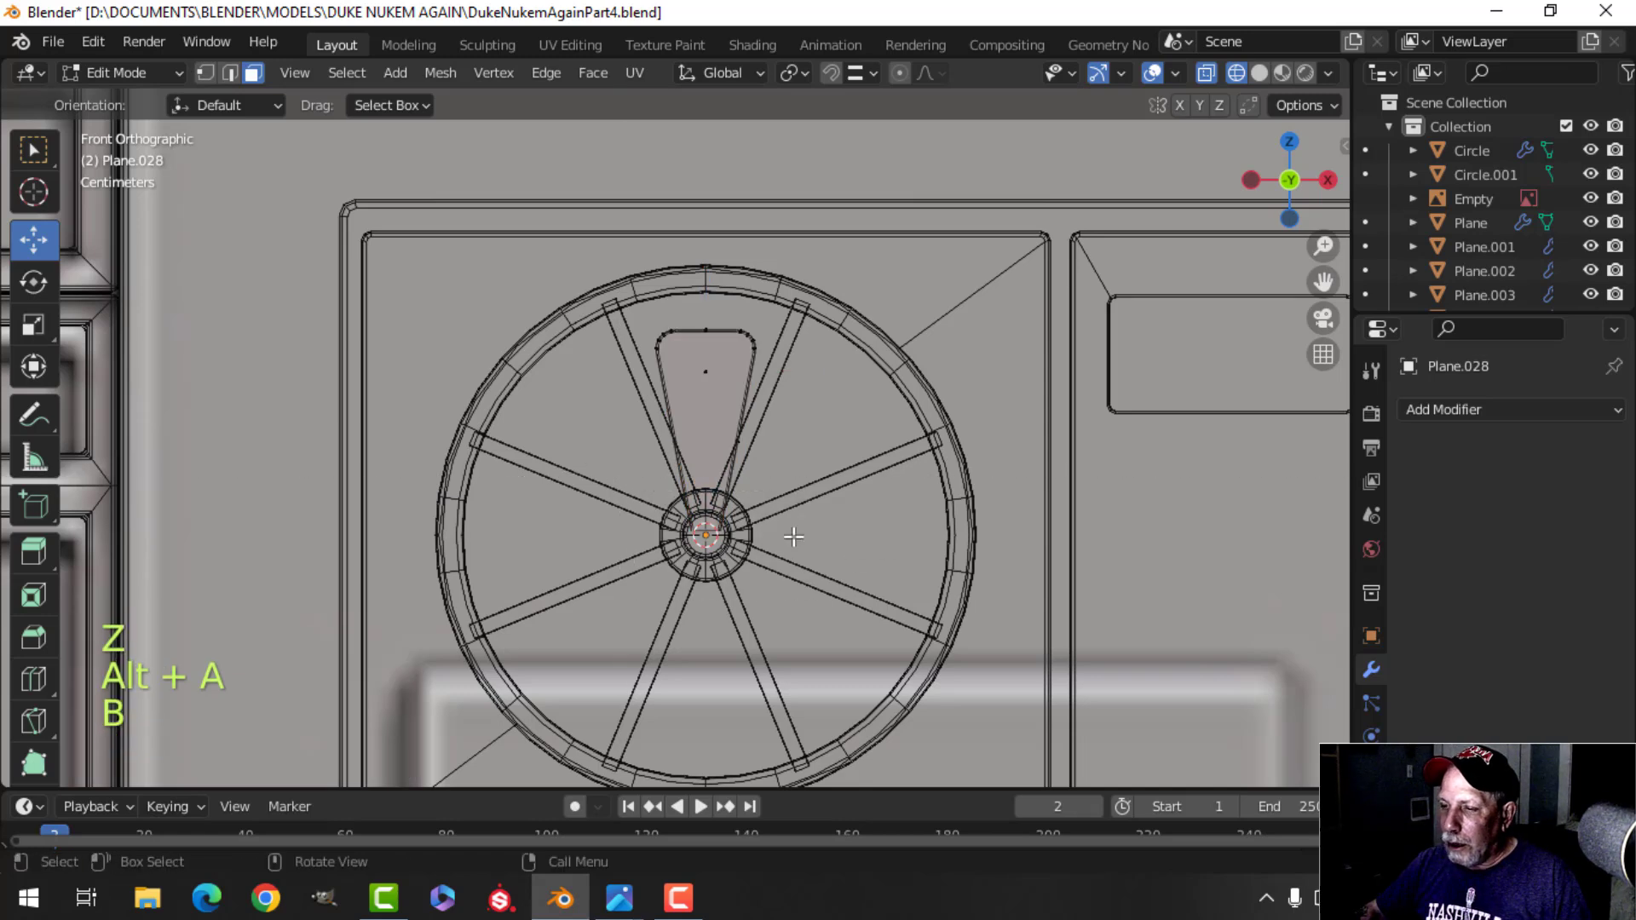
pyautogui.press('1')
pyautogui.press('b')
pyautogui.moveTo(596, 473); pyautogui.dragTo(750, 562)
pyautogui.press('s')
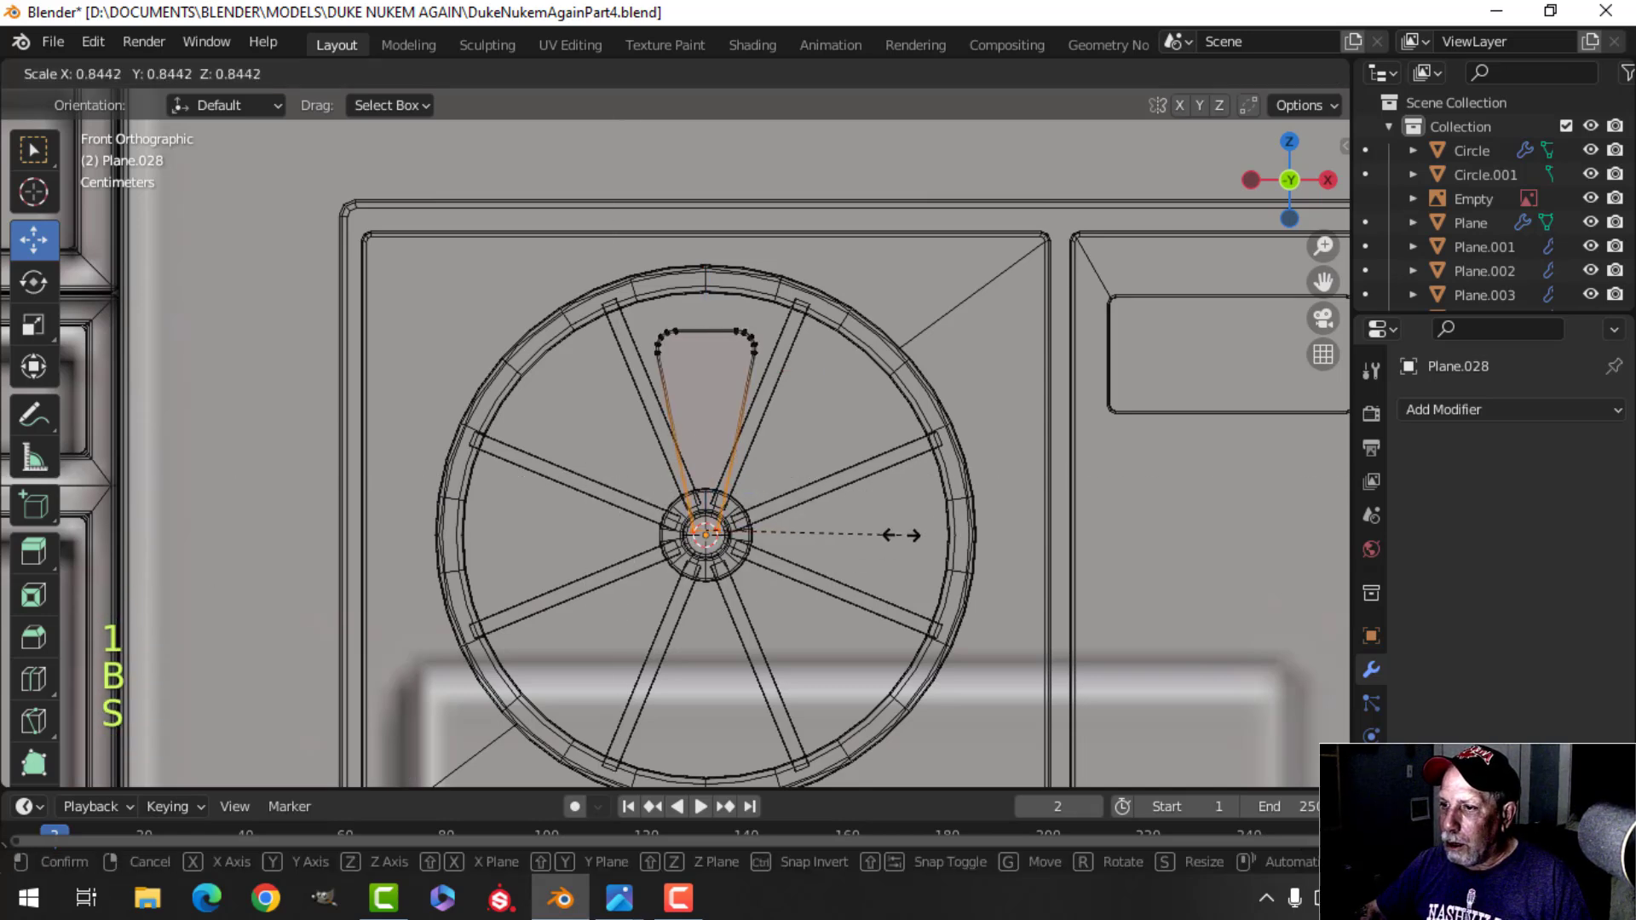
pyautogui.click(835, 538)
pyautogui.press('z')
pyautogui.click(1009, 542)
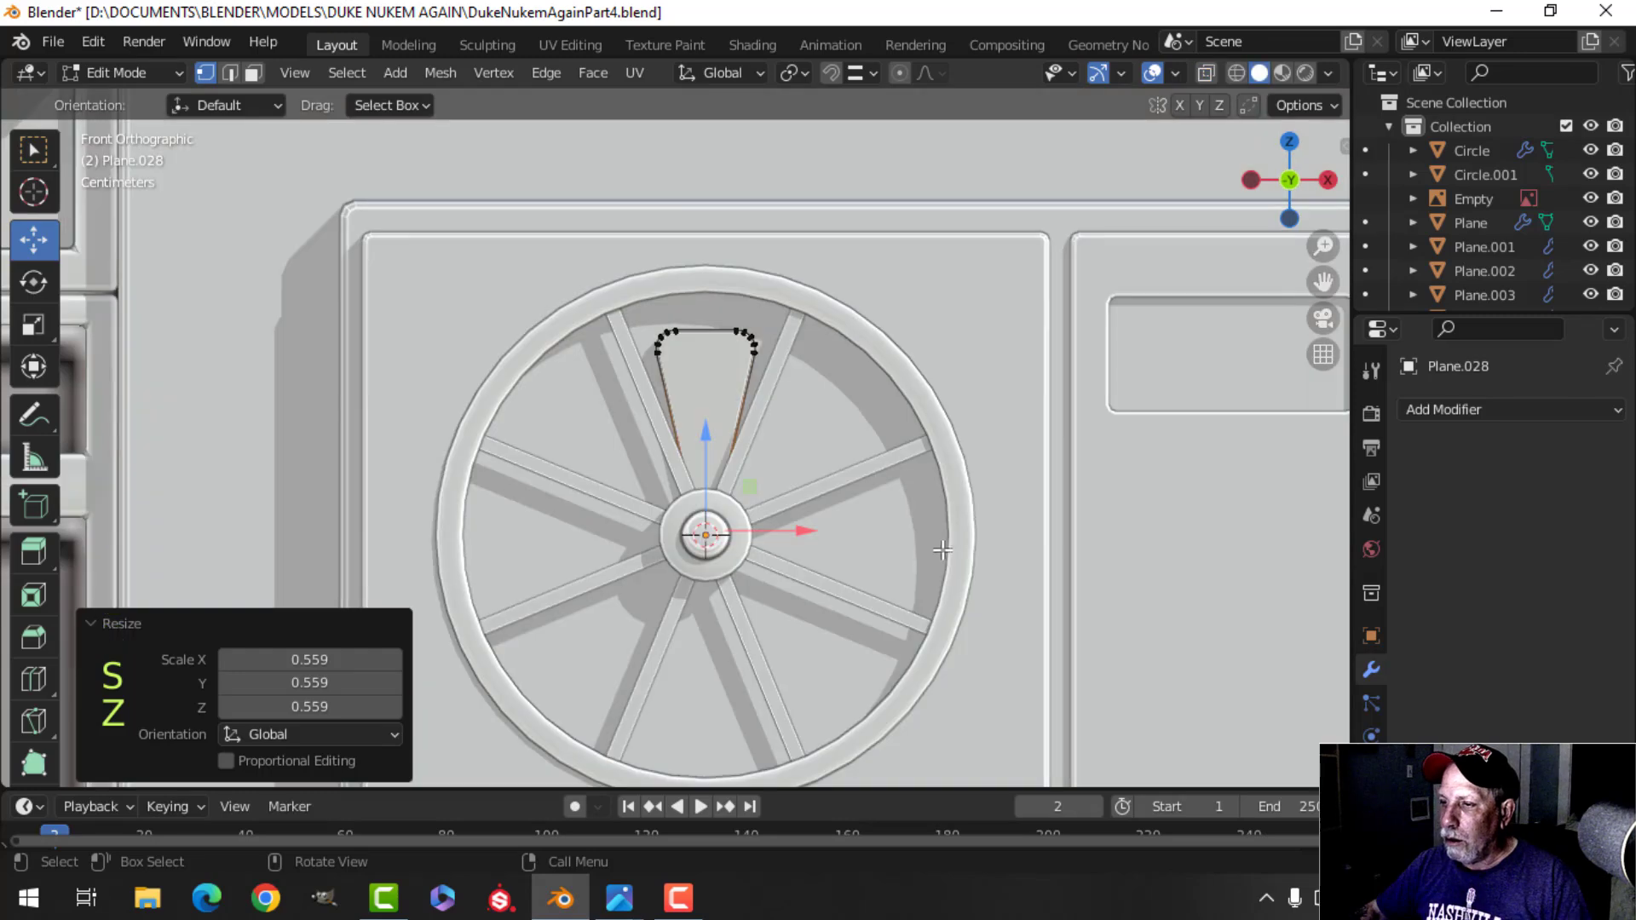
# Select the blade's whole mesh and set the transform pivot point to 3D Cursor.
pyautogui.press('Tab')
pyautogui.hotkey('alt', 'a')
pyautogui.keyDown('shift'); pyautogui.click(673, 357); pyautogui.keyUp('shift')
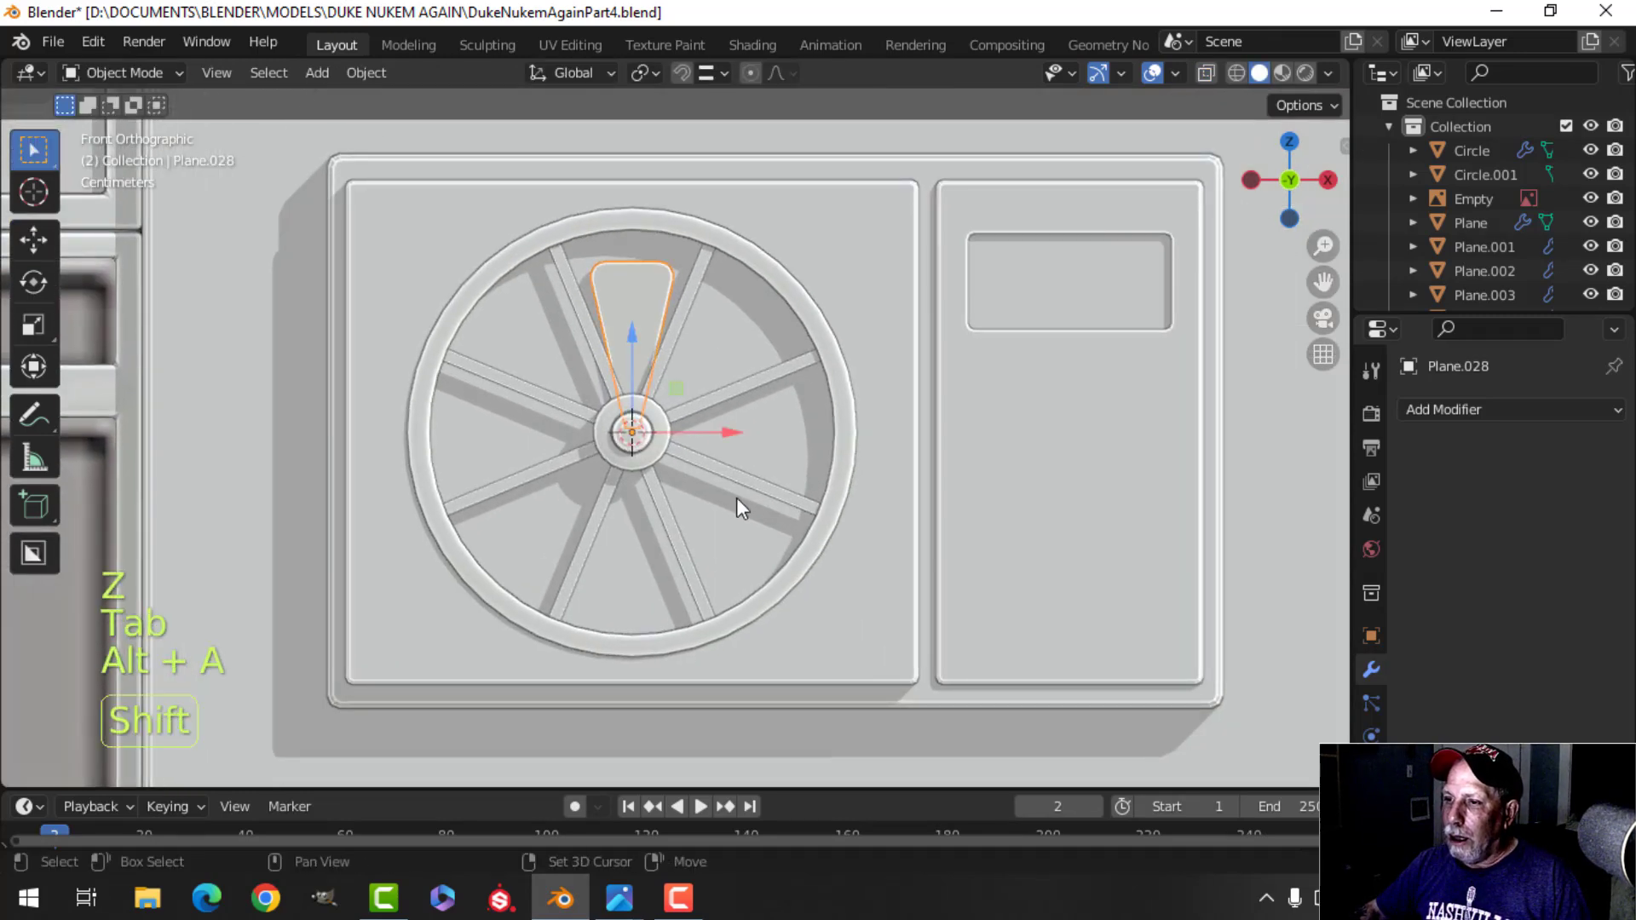
pyautogui.press('Tab')
pyautogui.press('a')
pyautogui.scroll(-4, 764, 513)
pyautogui.keyDown('ctrl'); pyautogui.scroll(-1, 682, 547); pyautogui.keyUp('ctrl')
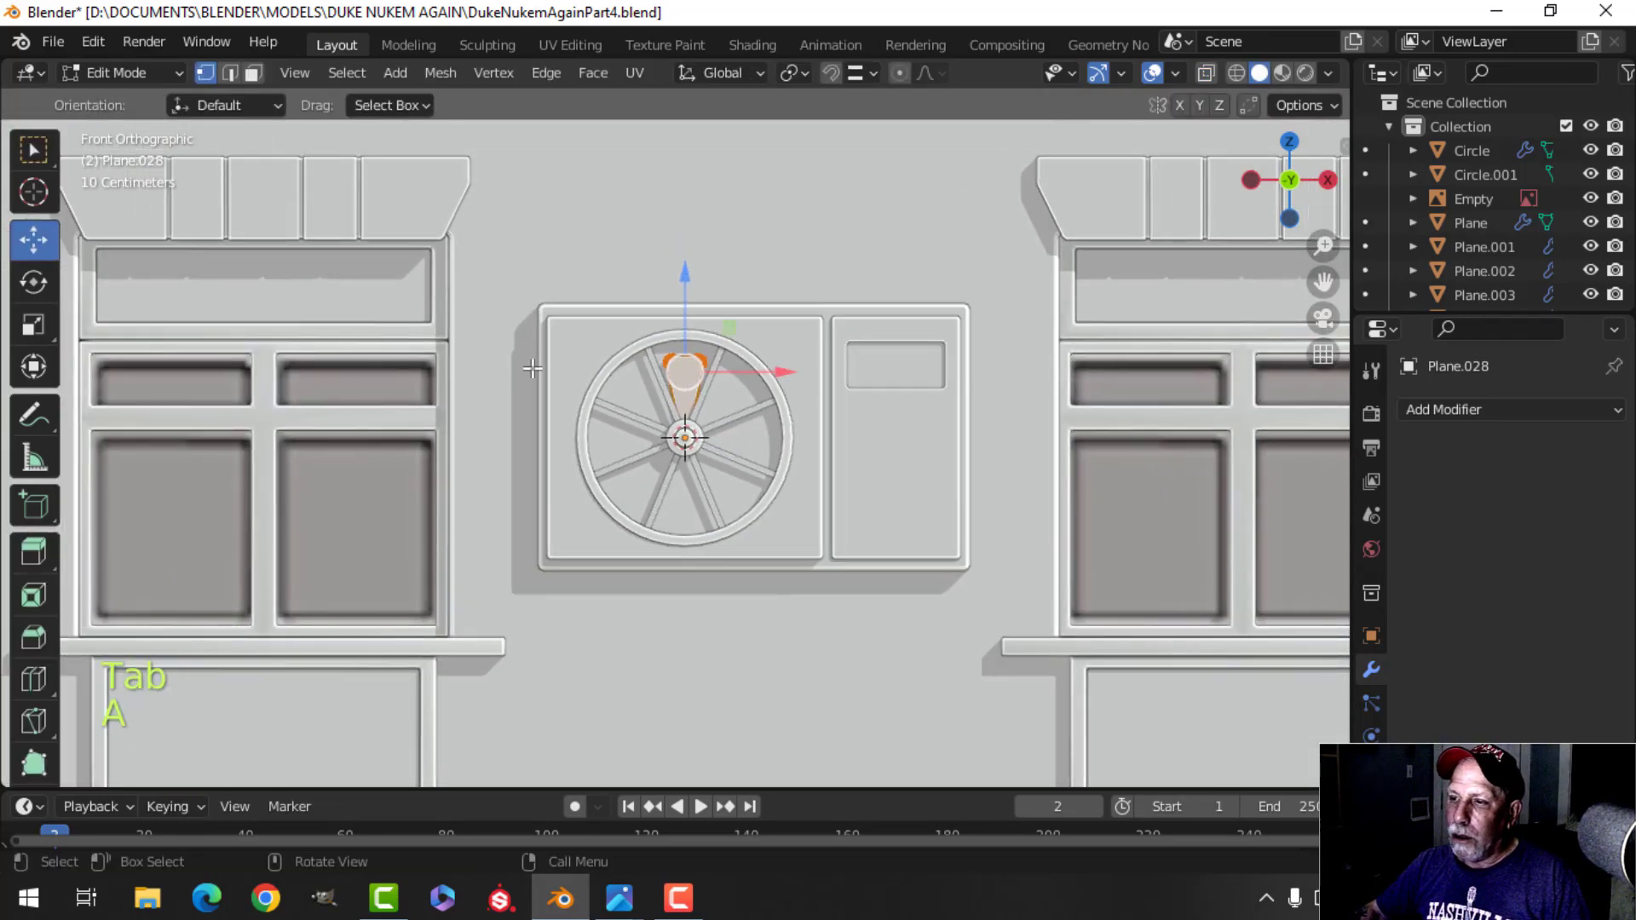
pyautogui.click(794, 72)
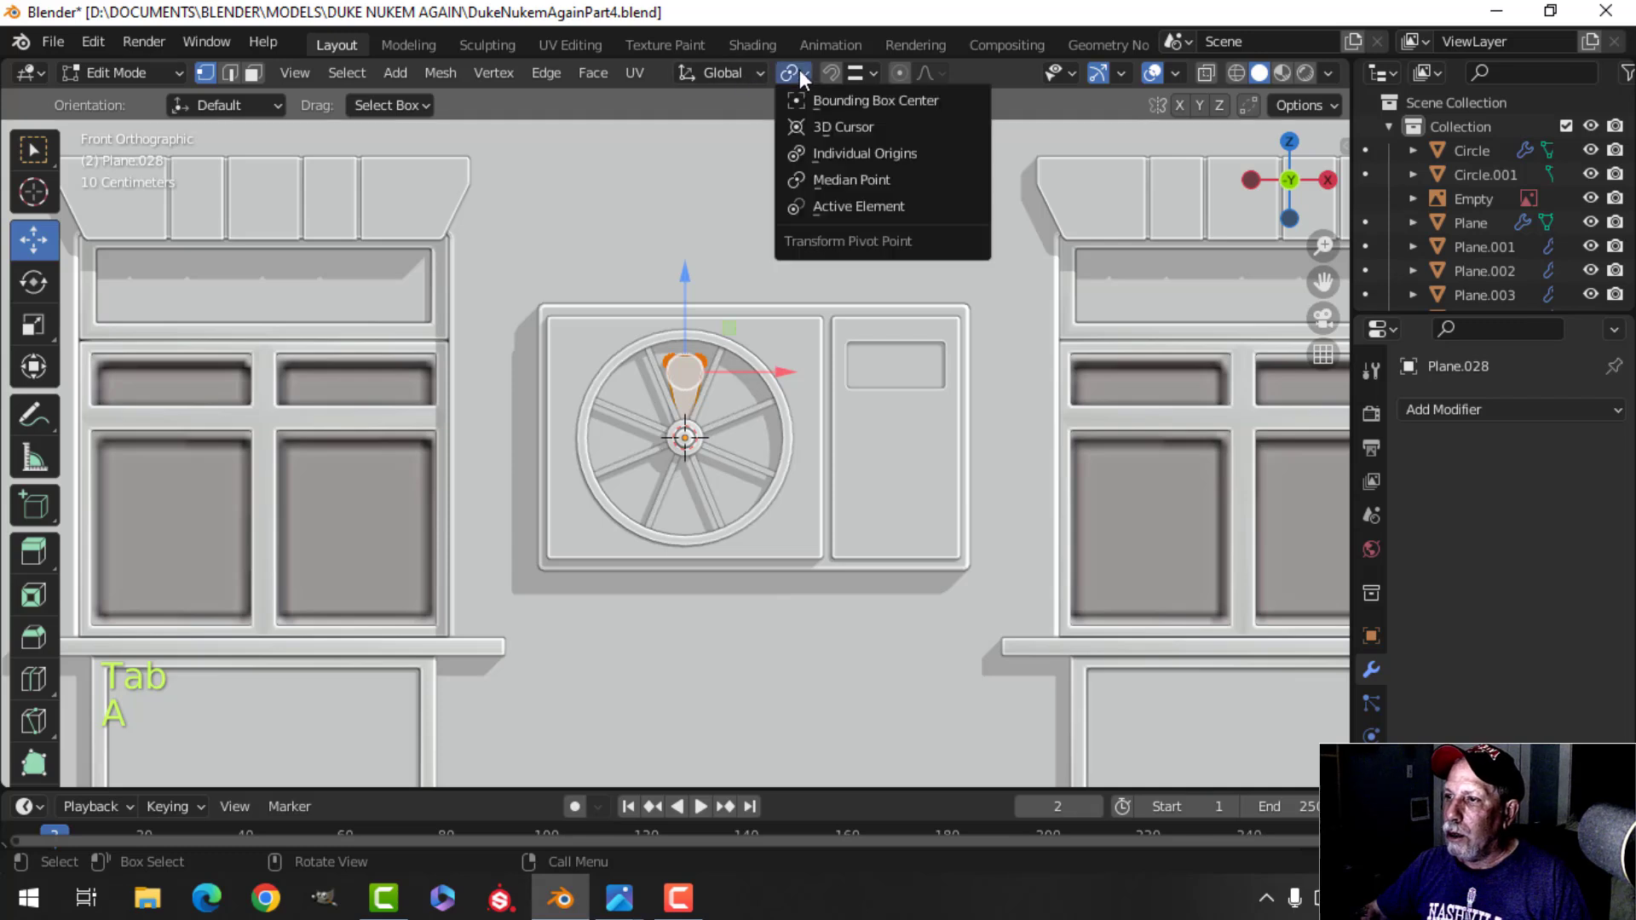
pyautogui.click(832, 123)
# Spin the blade around the hub on the Y axis with duplicates enabled, 8 steps and a 360° angle.
pyautogui.scroll(-5, 30, 580)
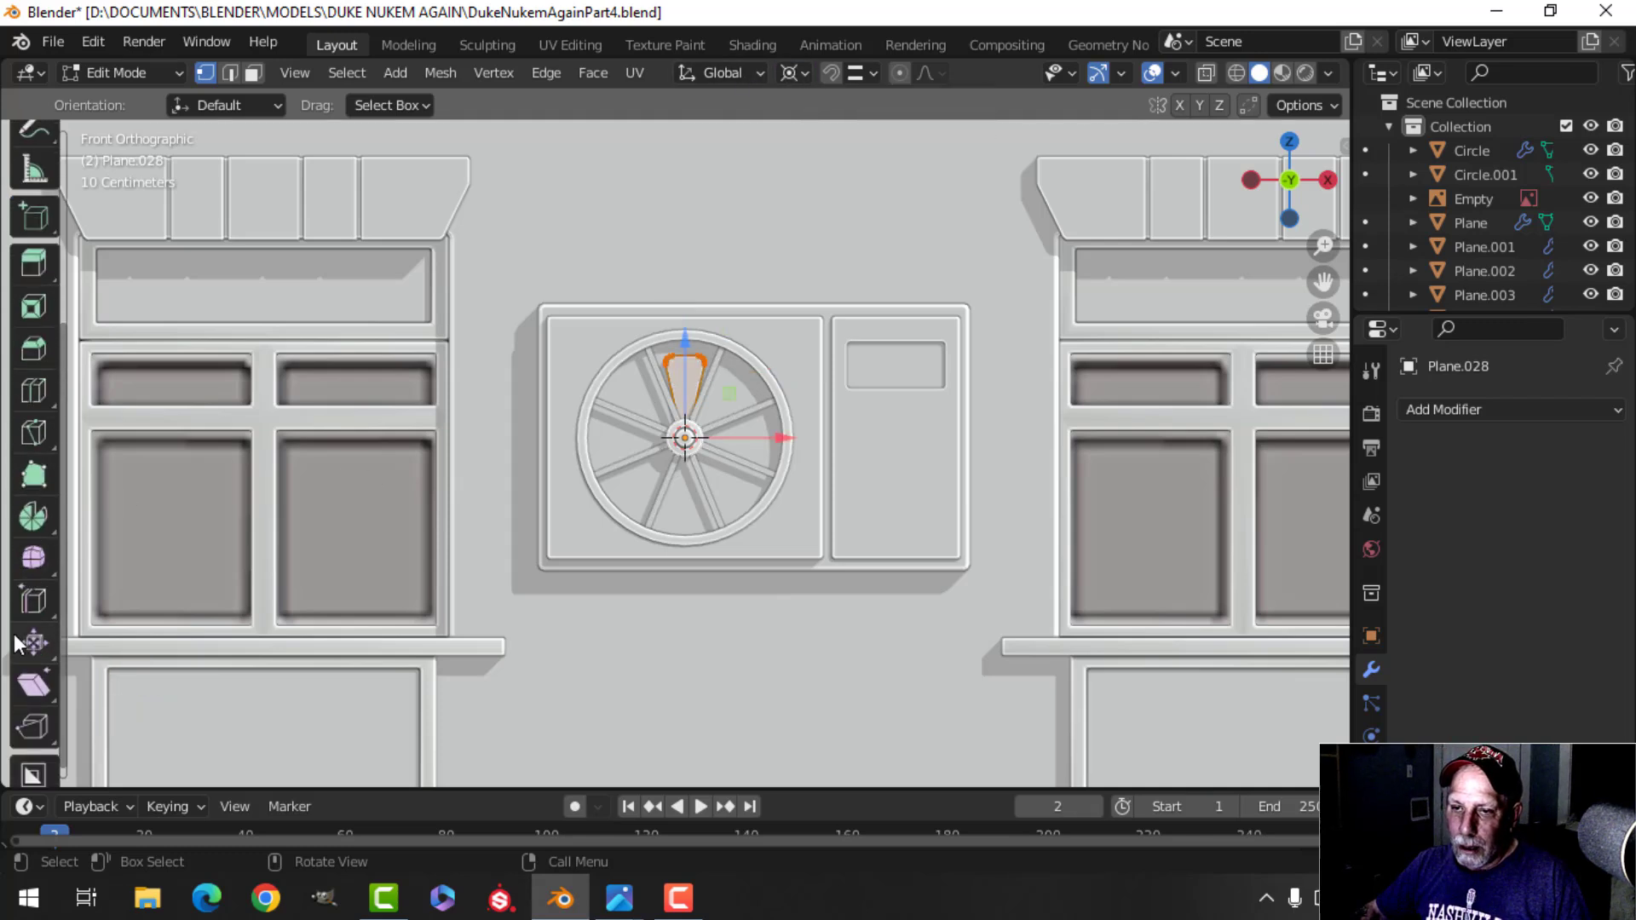
pyautogui.click(32, 500)
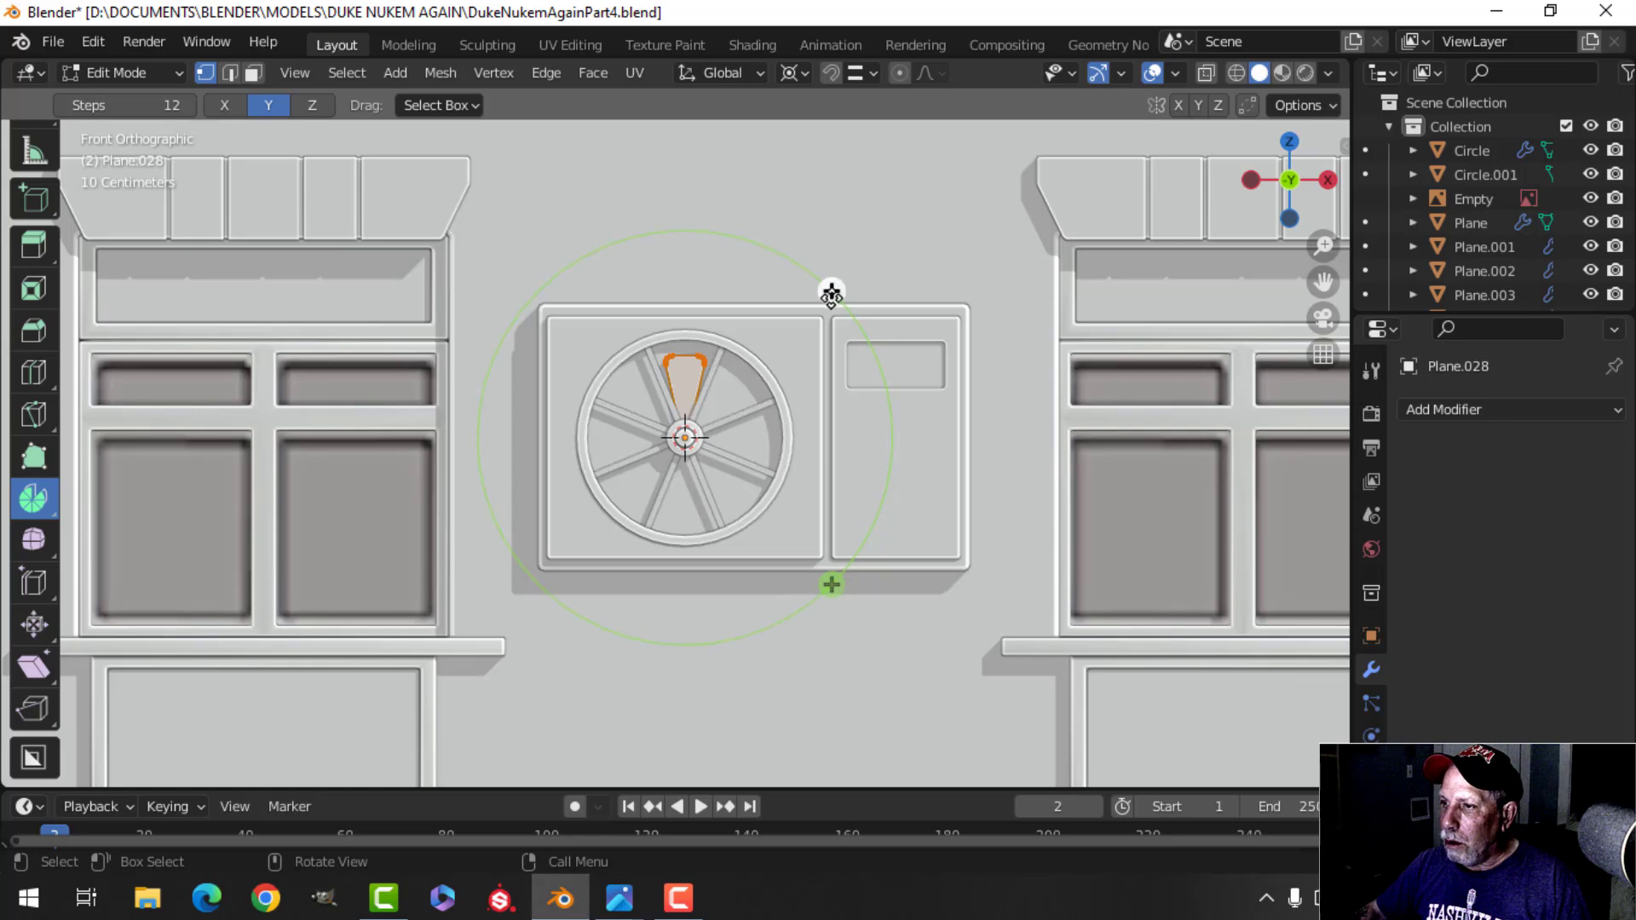
pyautogui.moveTo(832, 292); pyautogui.dragTo(754, 554)
pyautogui.click(243, 534)
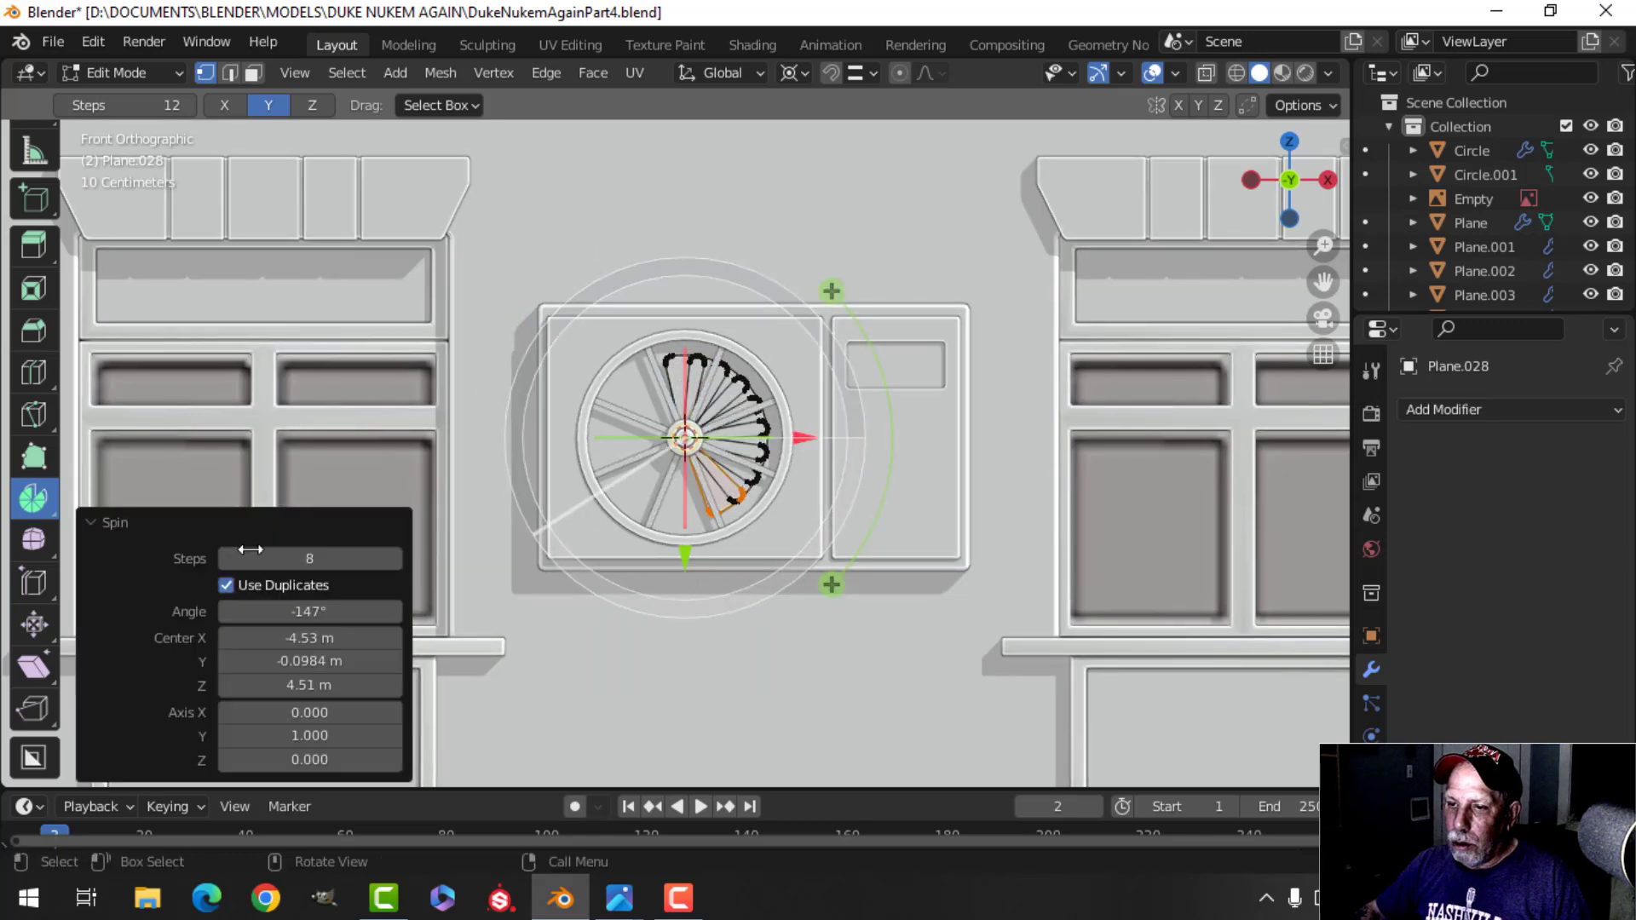
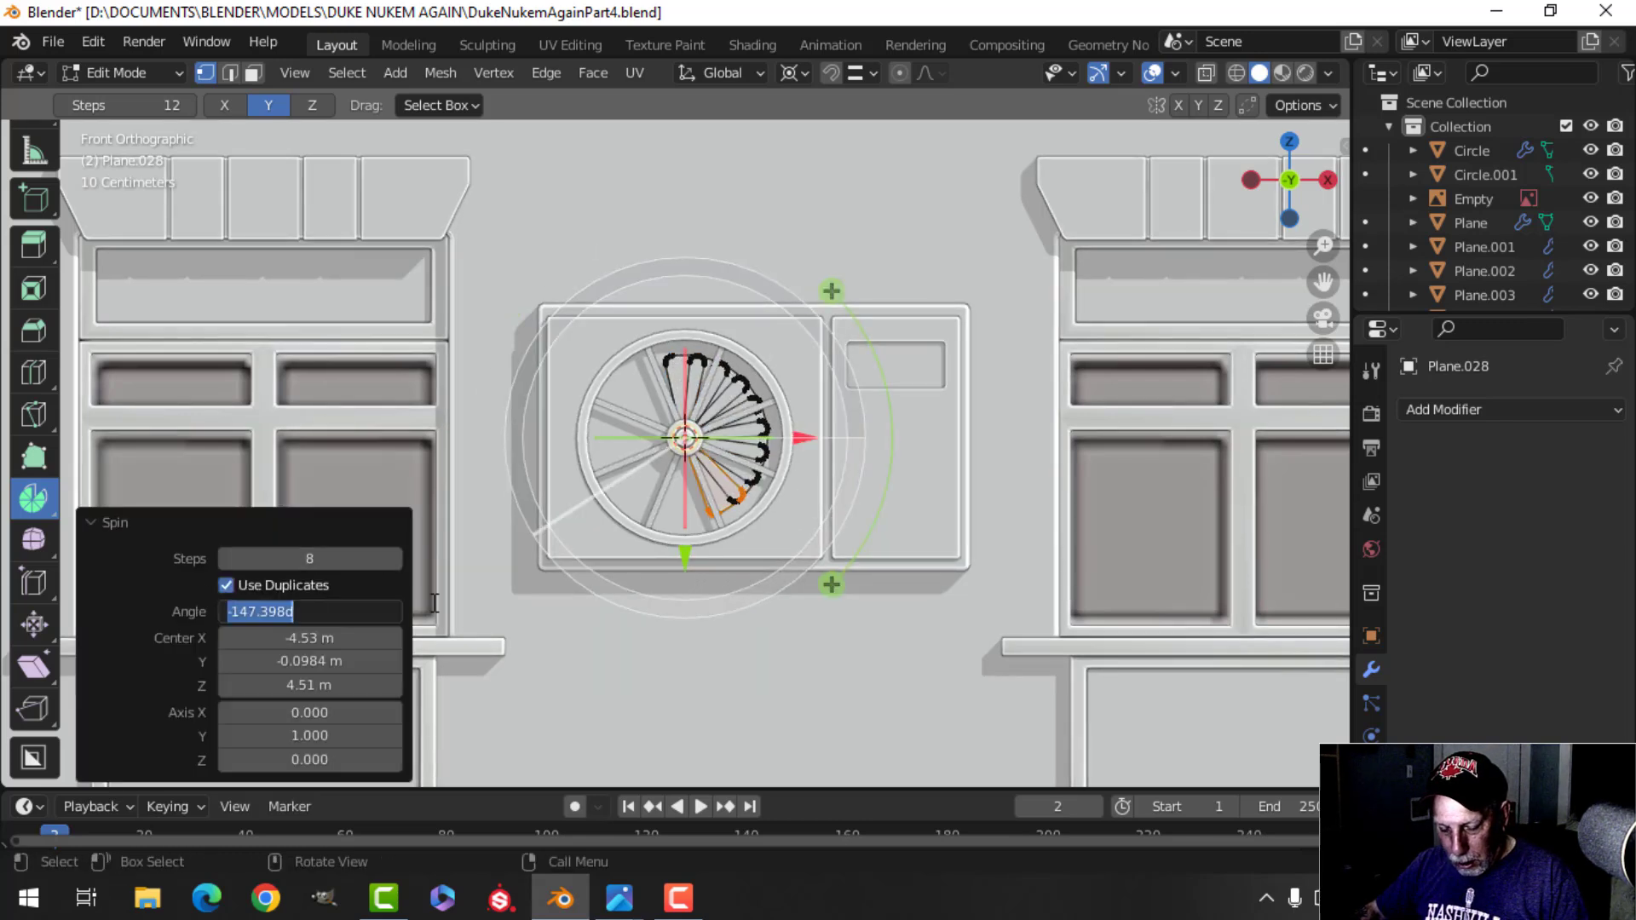
pyautogui.write('360')
pyautogui.press('Return')
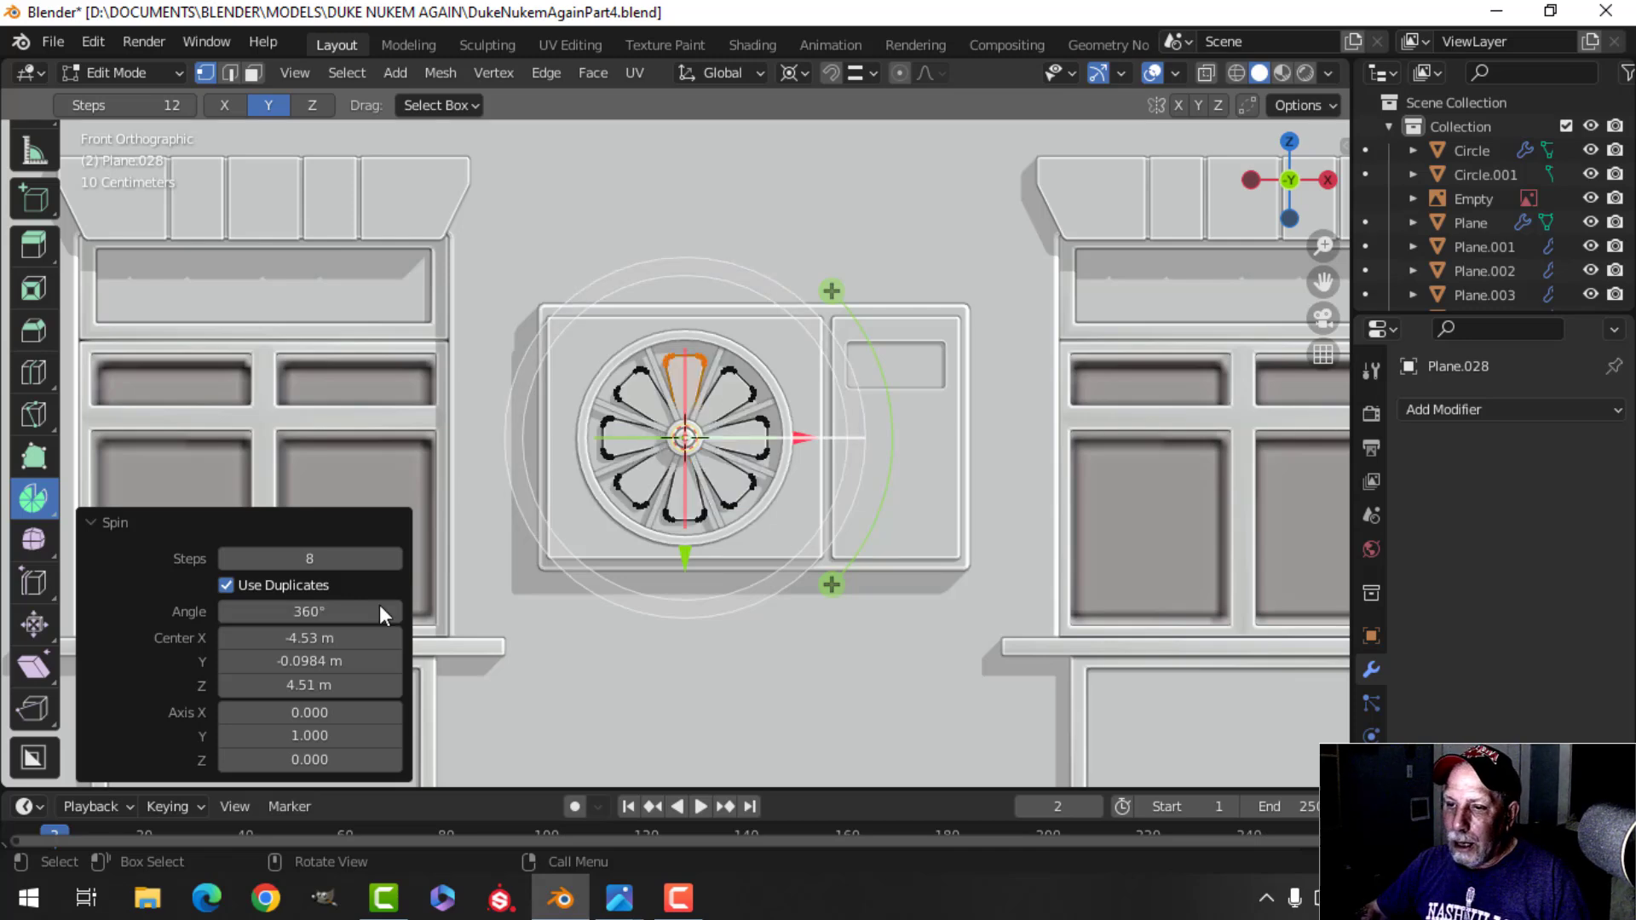
# Select the mesh of all the fan blades and merge its vertices by distance at 0.0001 m.
pyautogui.press('Tab')
pyautogui.hotkey('alt', 'a')
pyautogui.scroll(-3, 708, 511)
pyautogui.moveTo(707, 511); pyautogui.dragTo(791, 560, button='middle')
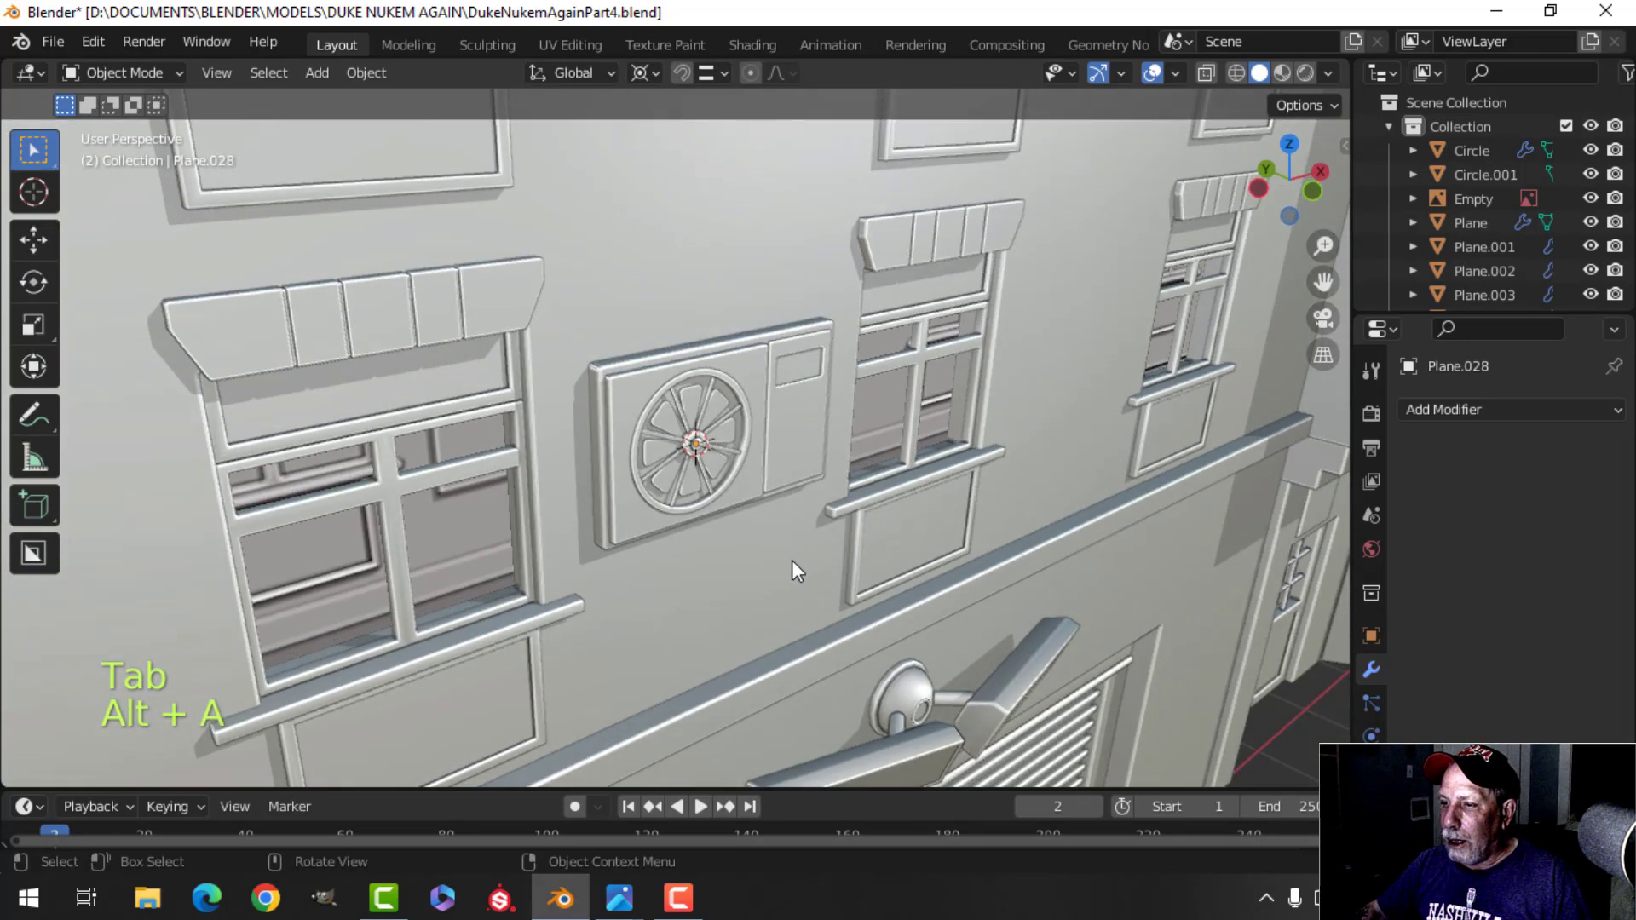
pyautogui.scroll(6, 791, 560)
pyautogui.press('Tab')
pyautogui.press('a')
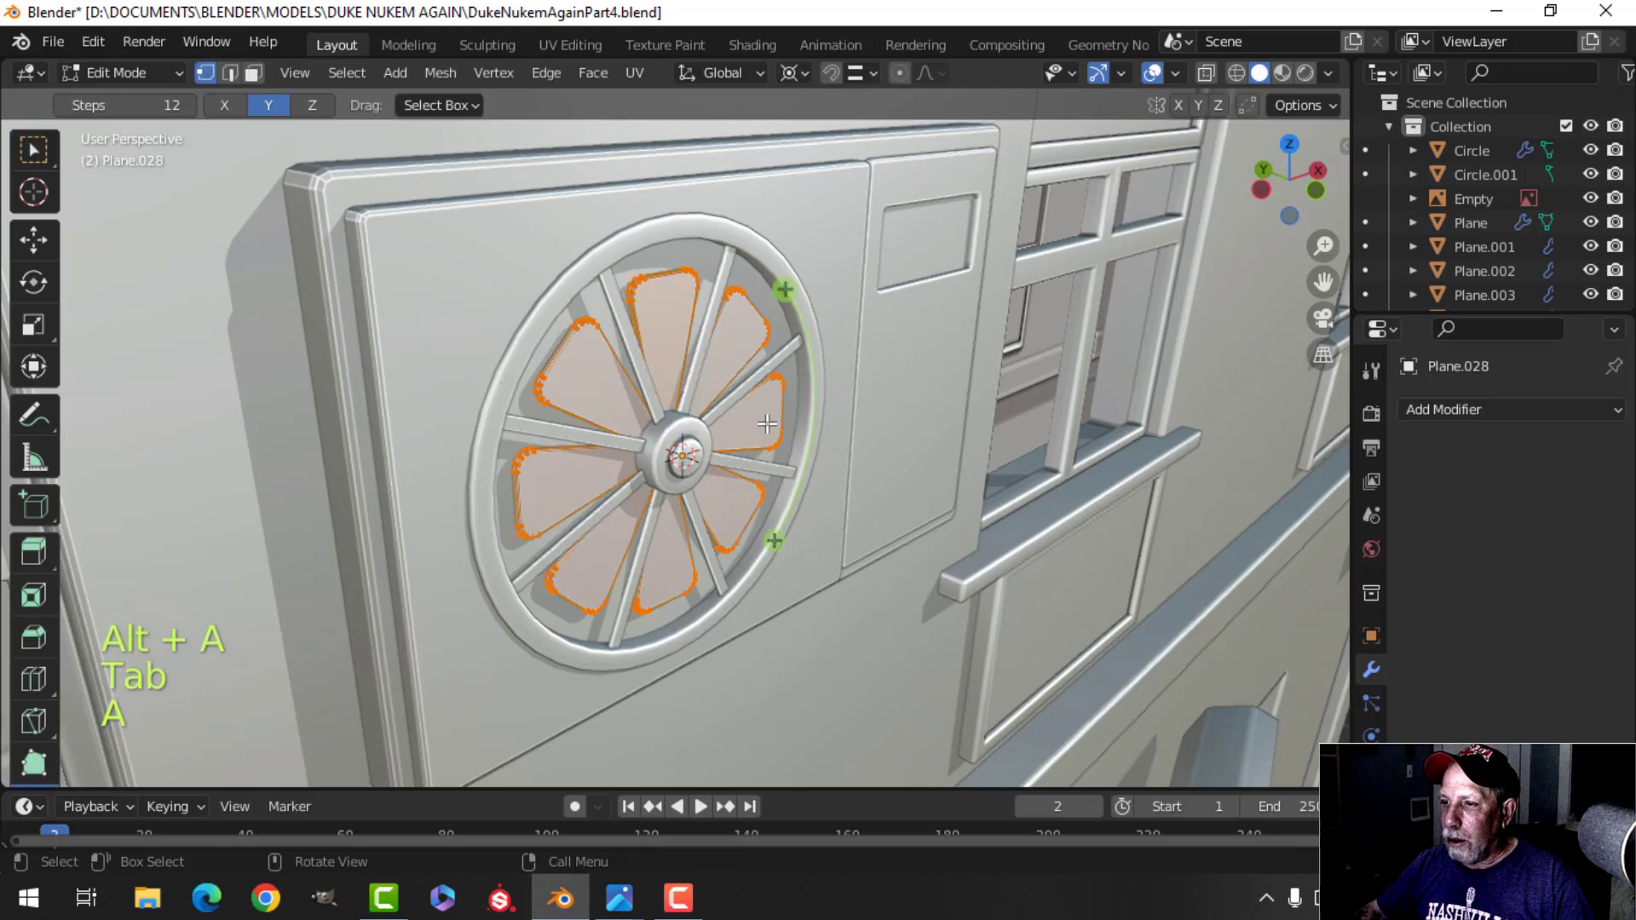
pyautogui.press('m')
pyautogui.click(769, 427)
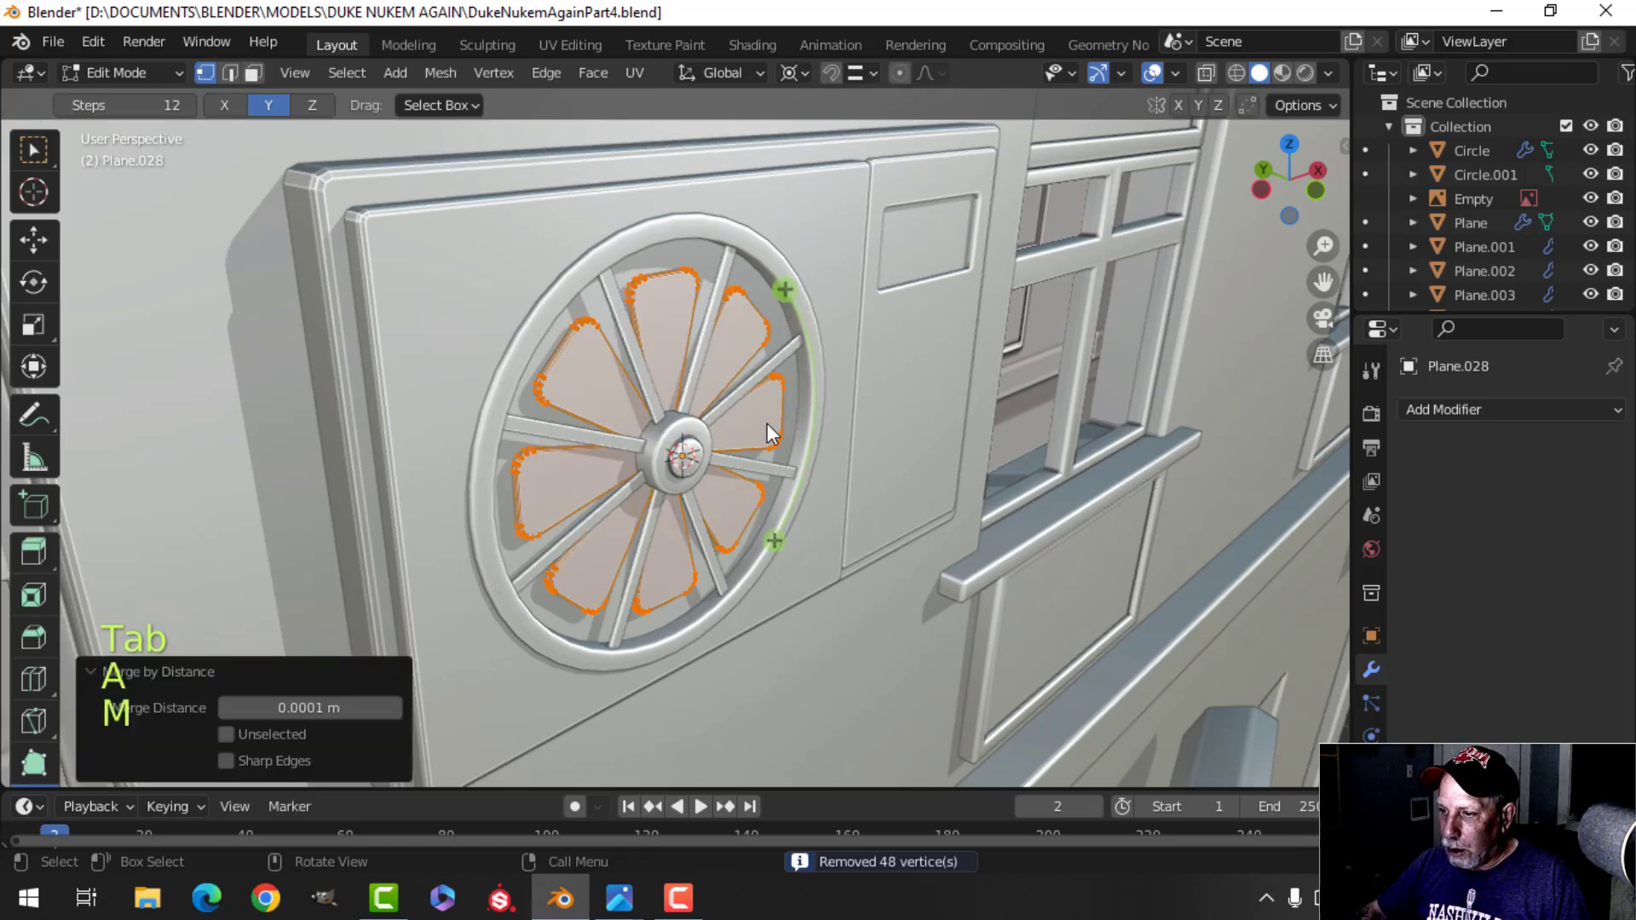
# Recalculate the normals of all the fan blades' mesh and return to Object Mode.
pyautogui.hotkey('alt', 'n')
pyautogui.click(767, 426)
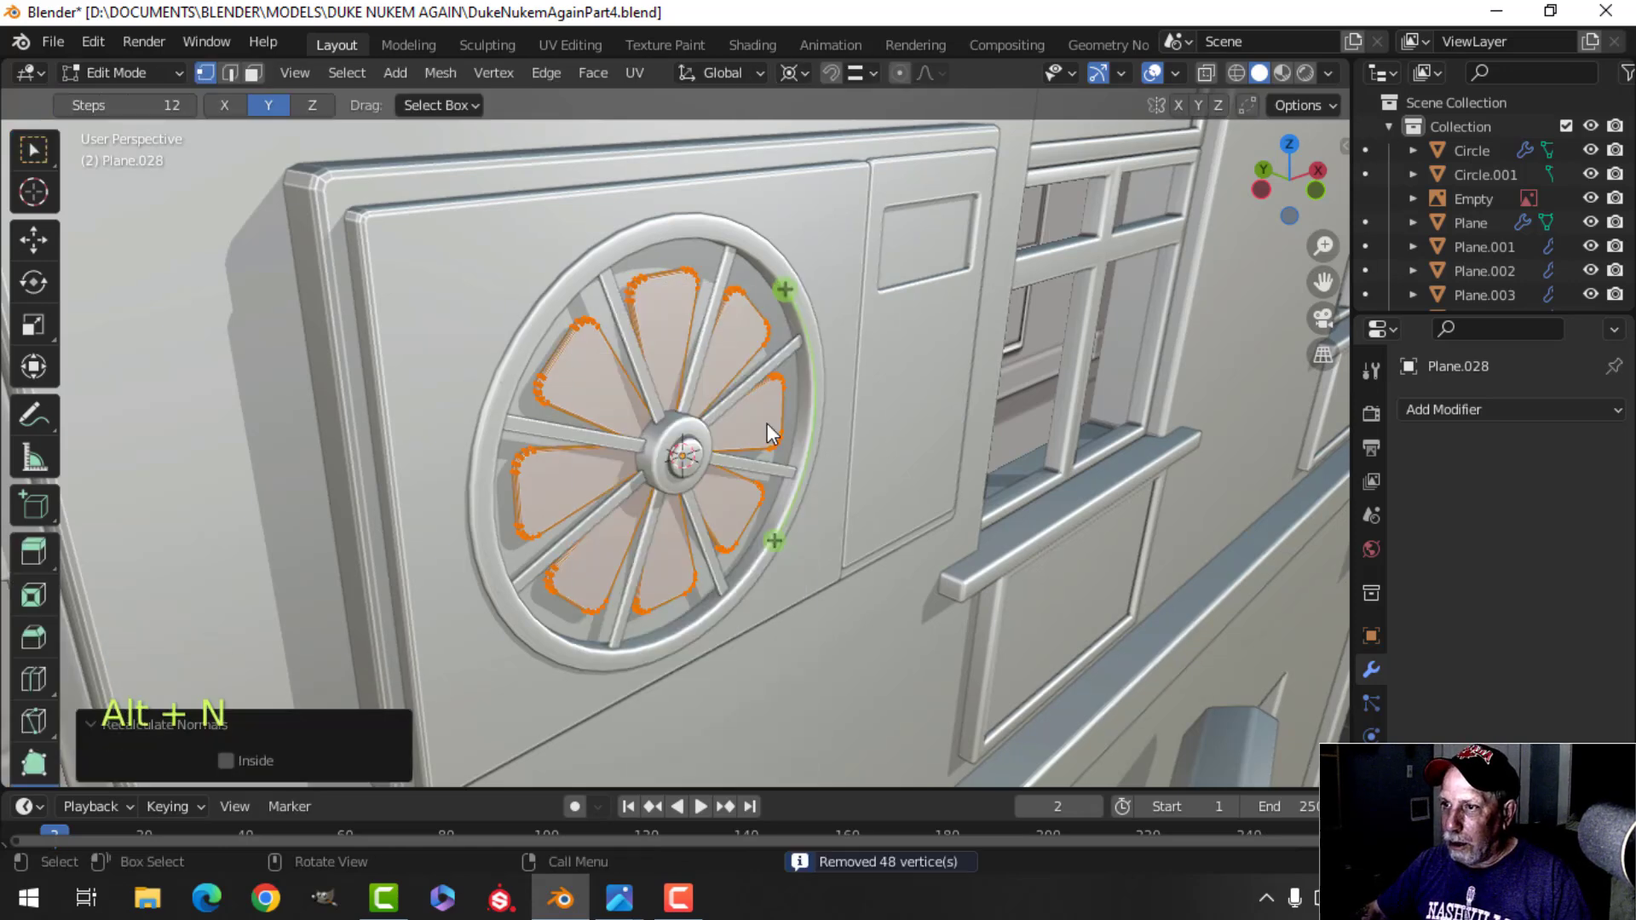
pyautogui.press('Tab')
pyautogui.hotkey('alt', 'a')
pyautogui.keyDown('shift'); pyautogui.moveTo(743, 479); pyautogui.dragTo(702, 490, button='middle'); pyautogui.keyUp('shift')
pyautogui.scroll(6, 720, 485)
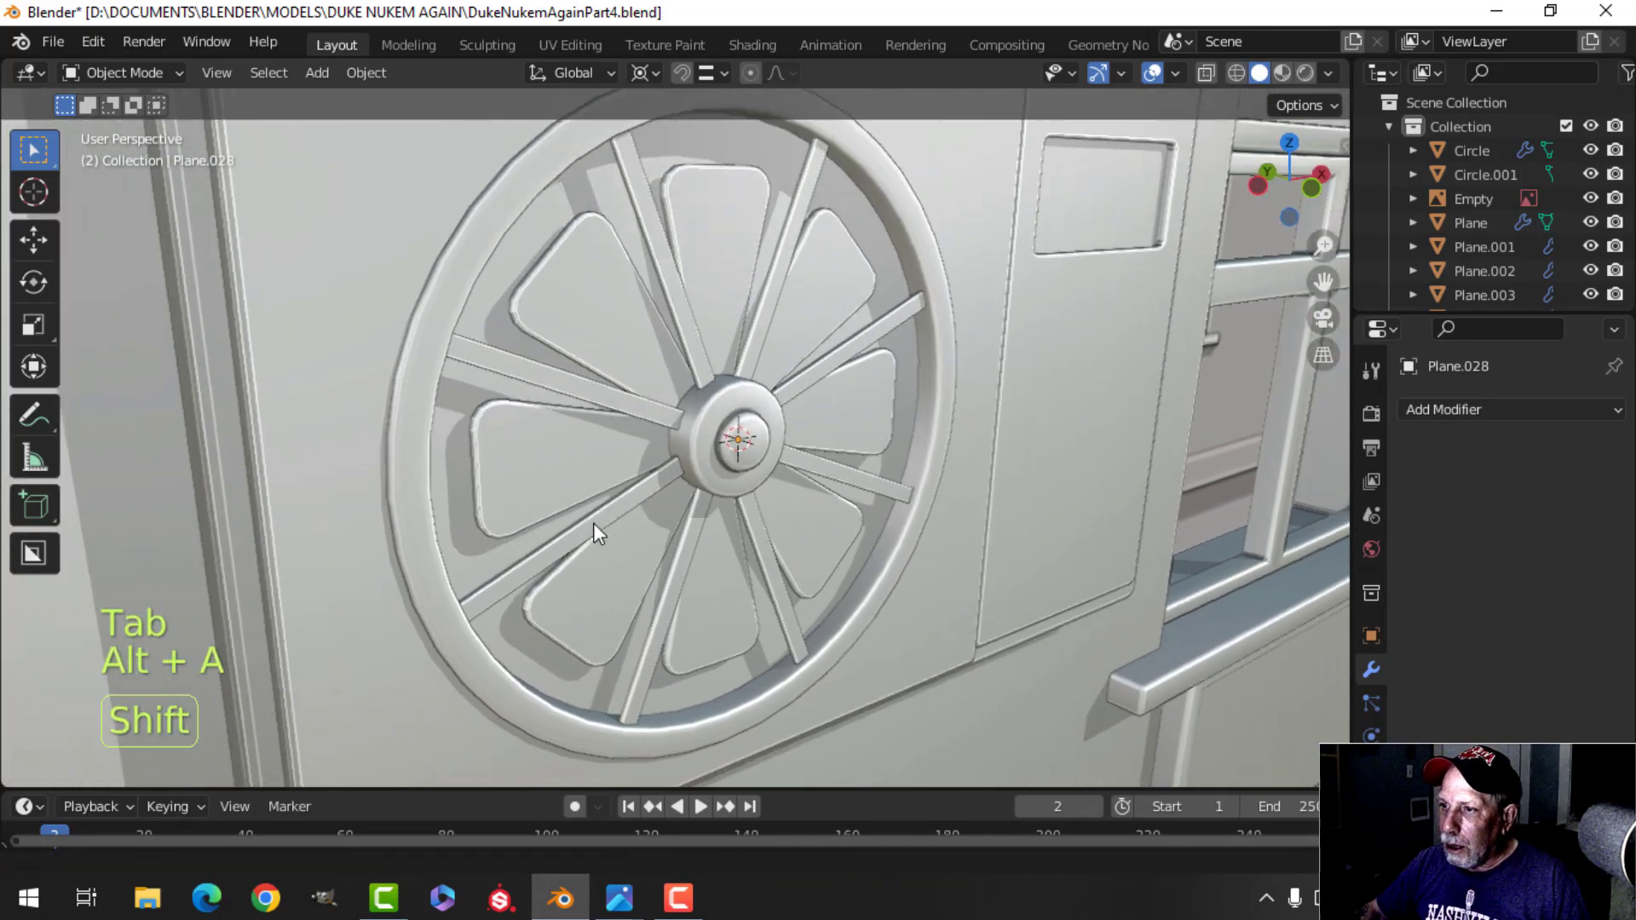
pyautogui.moveTo(594, 524); pyautogui.dragTo(615, 443, button='middle')
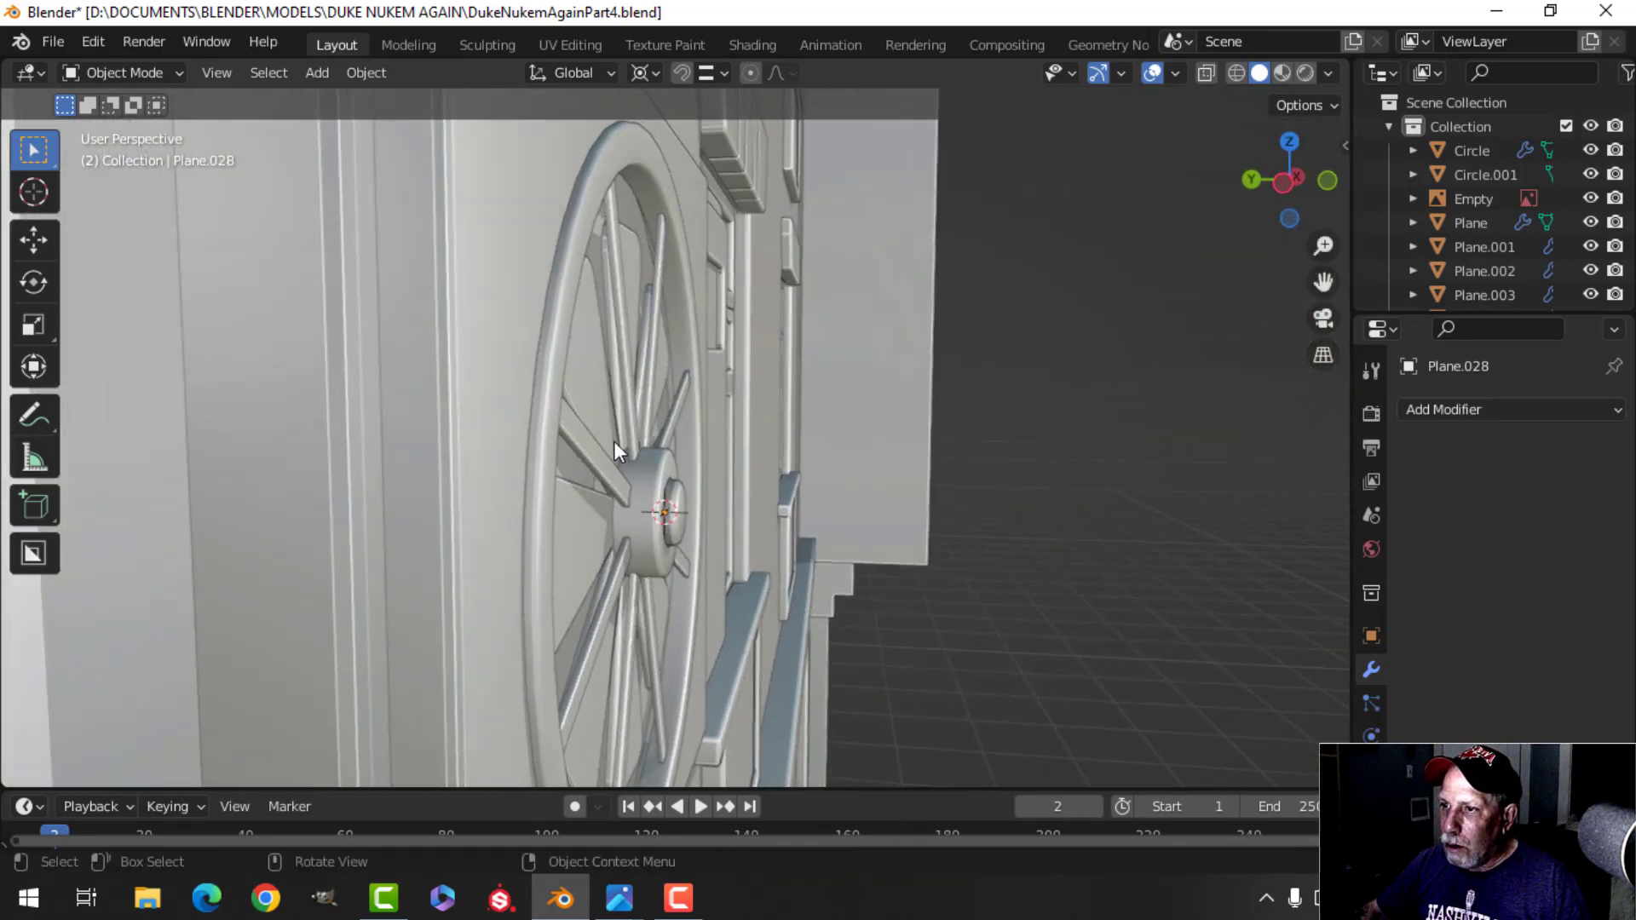
# Select the whole mesh of the radial bars and shift it slightly along the Y axis.
pyautogui.click(622, 288)
pyautogui.press('Tab')
pyautogui.press('a')
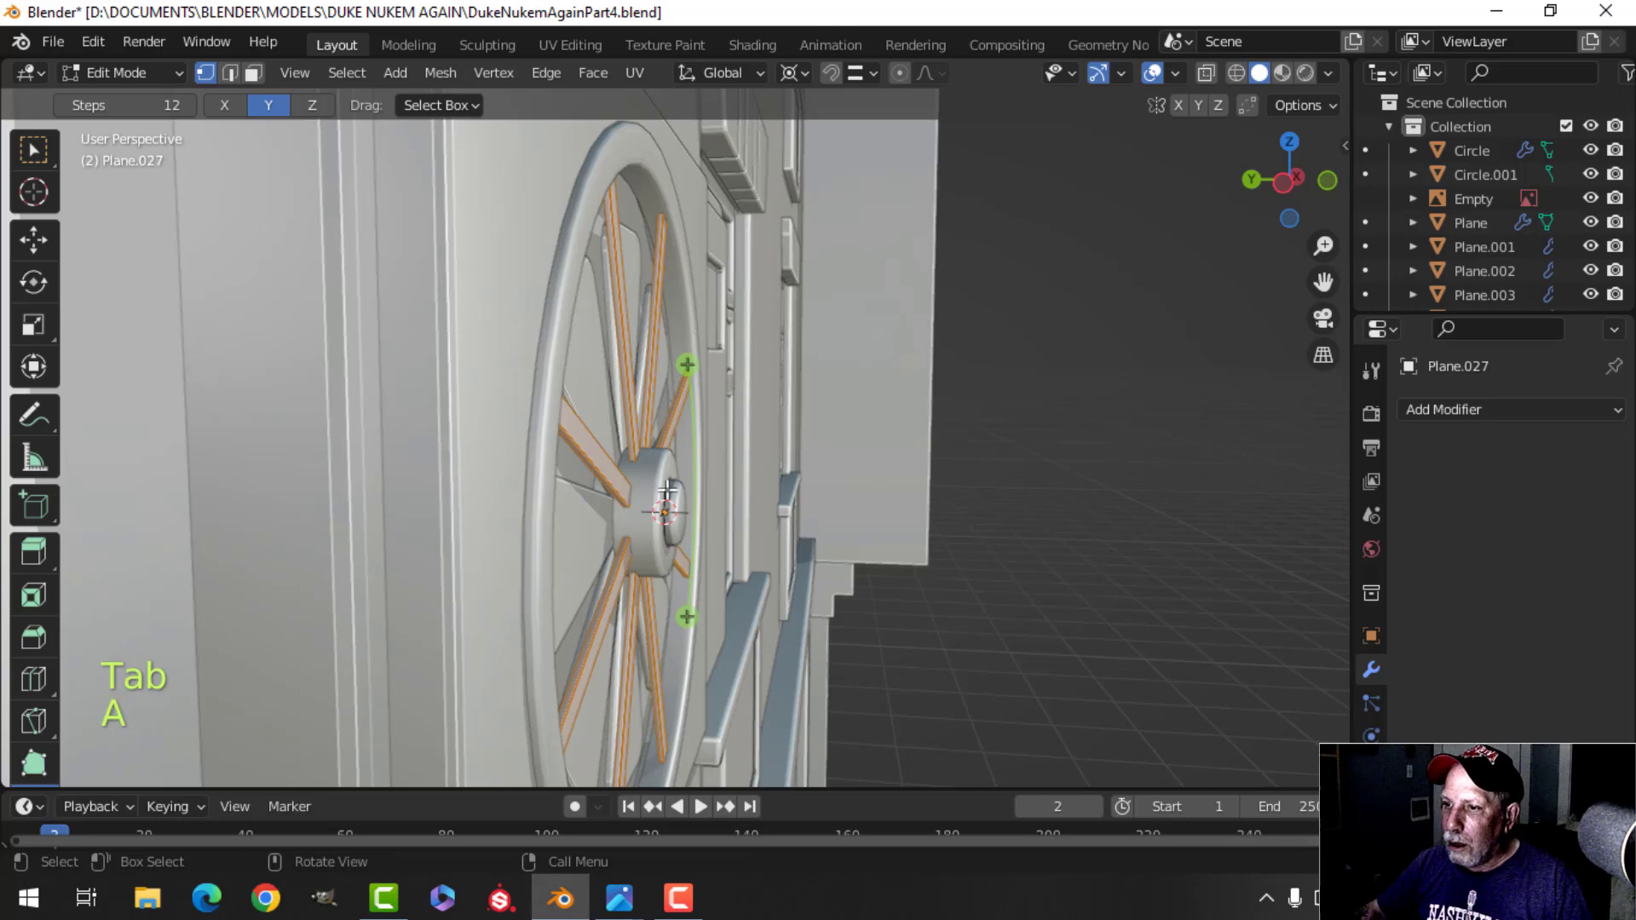
pyautogui.click(43, 254)
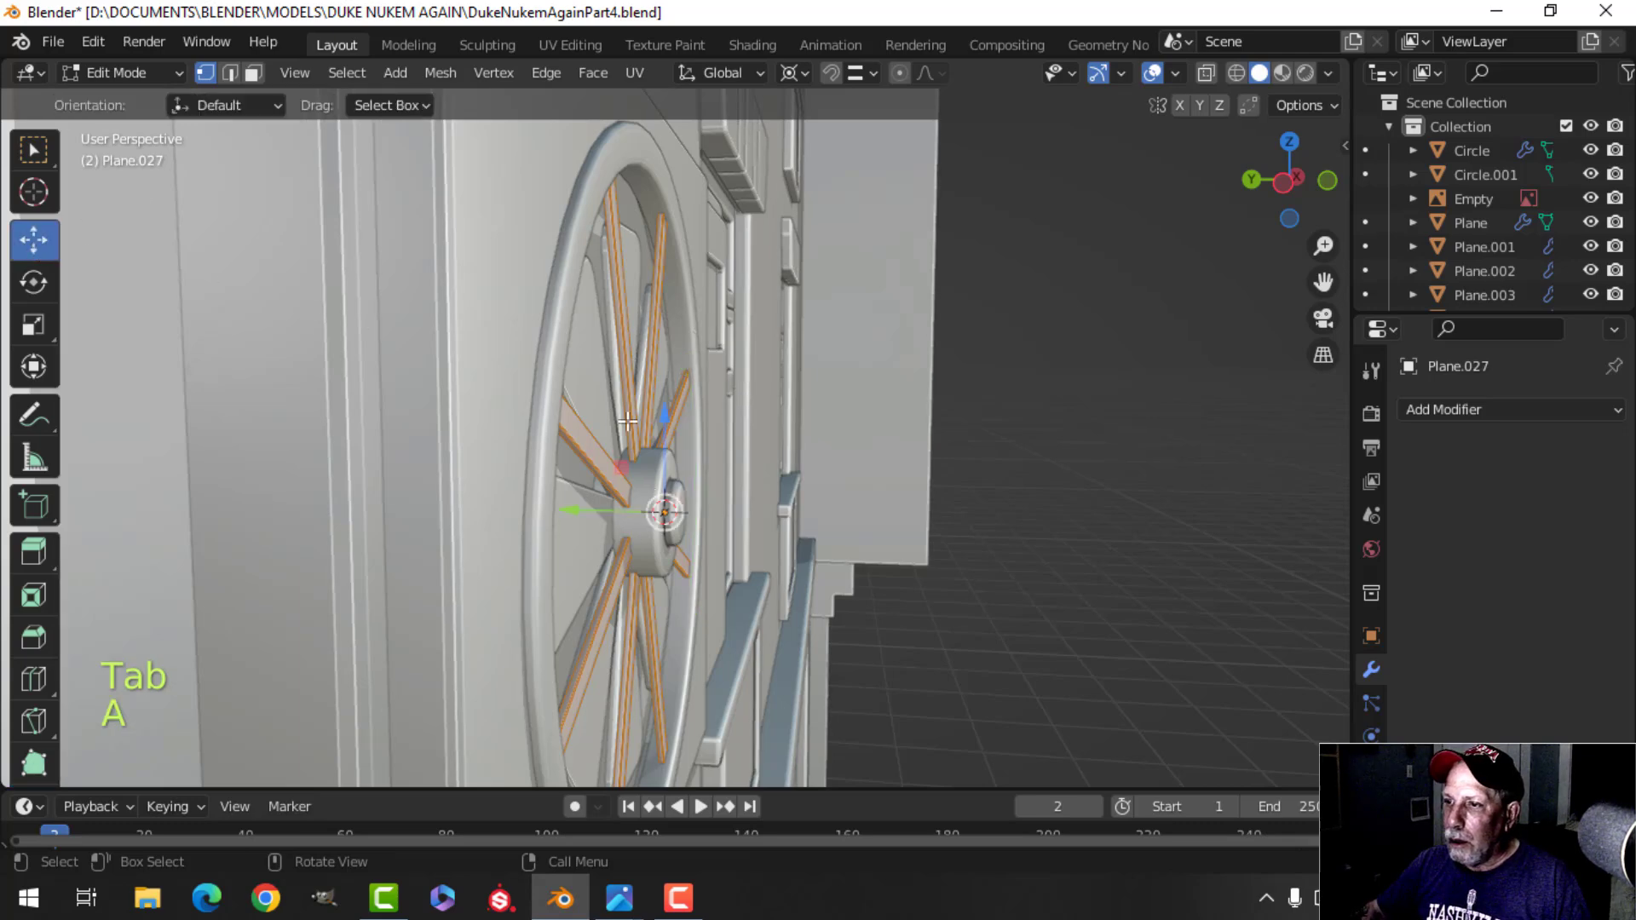
pyautogui.moveTo(682, 435); pyautogui.dragTo(642, 436, button='middle')
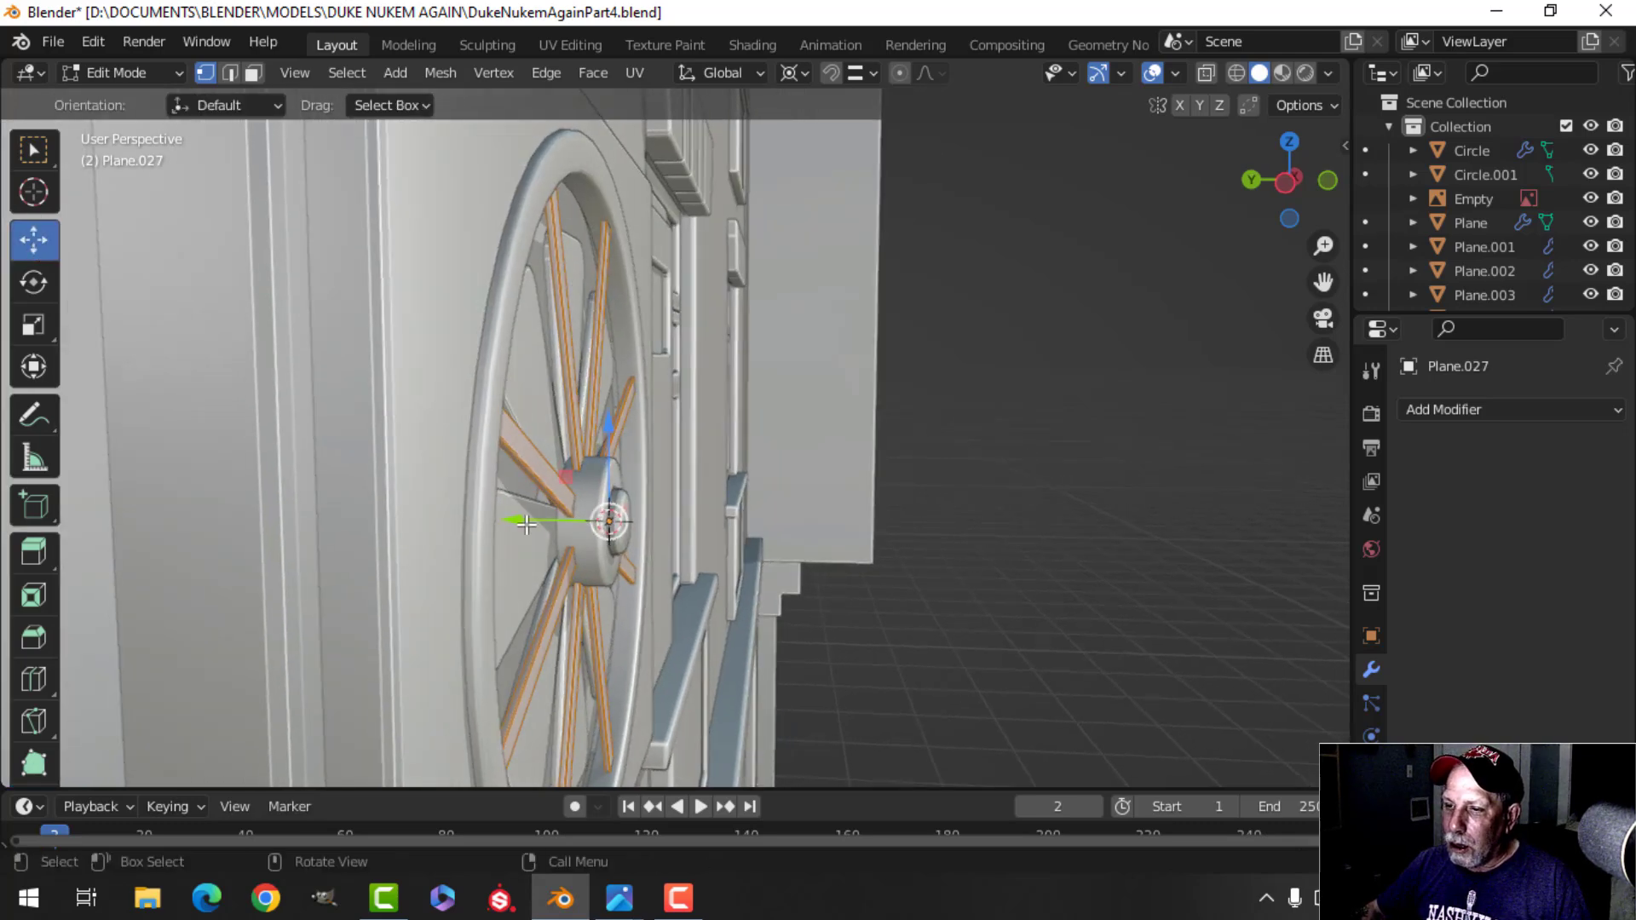
pyautogui.moveTo(523, 521); pyautogui.dragTo(526, 521)
pyautogui.press('Tab')
# Select the whole mesh of the fan blades and move it about 0.0025 m along the Y axis.
pyautogui.moveTo(752, 486); pyautogui.dragTo(585, 392, button='middle')
pyautogui.hotkey('alt', 'a')
pyautogui.scroll(-2, 632, 490)
pyautogui.click(594, 508)
pyautogui.press('Tab')
pyautogui.press('a')
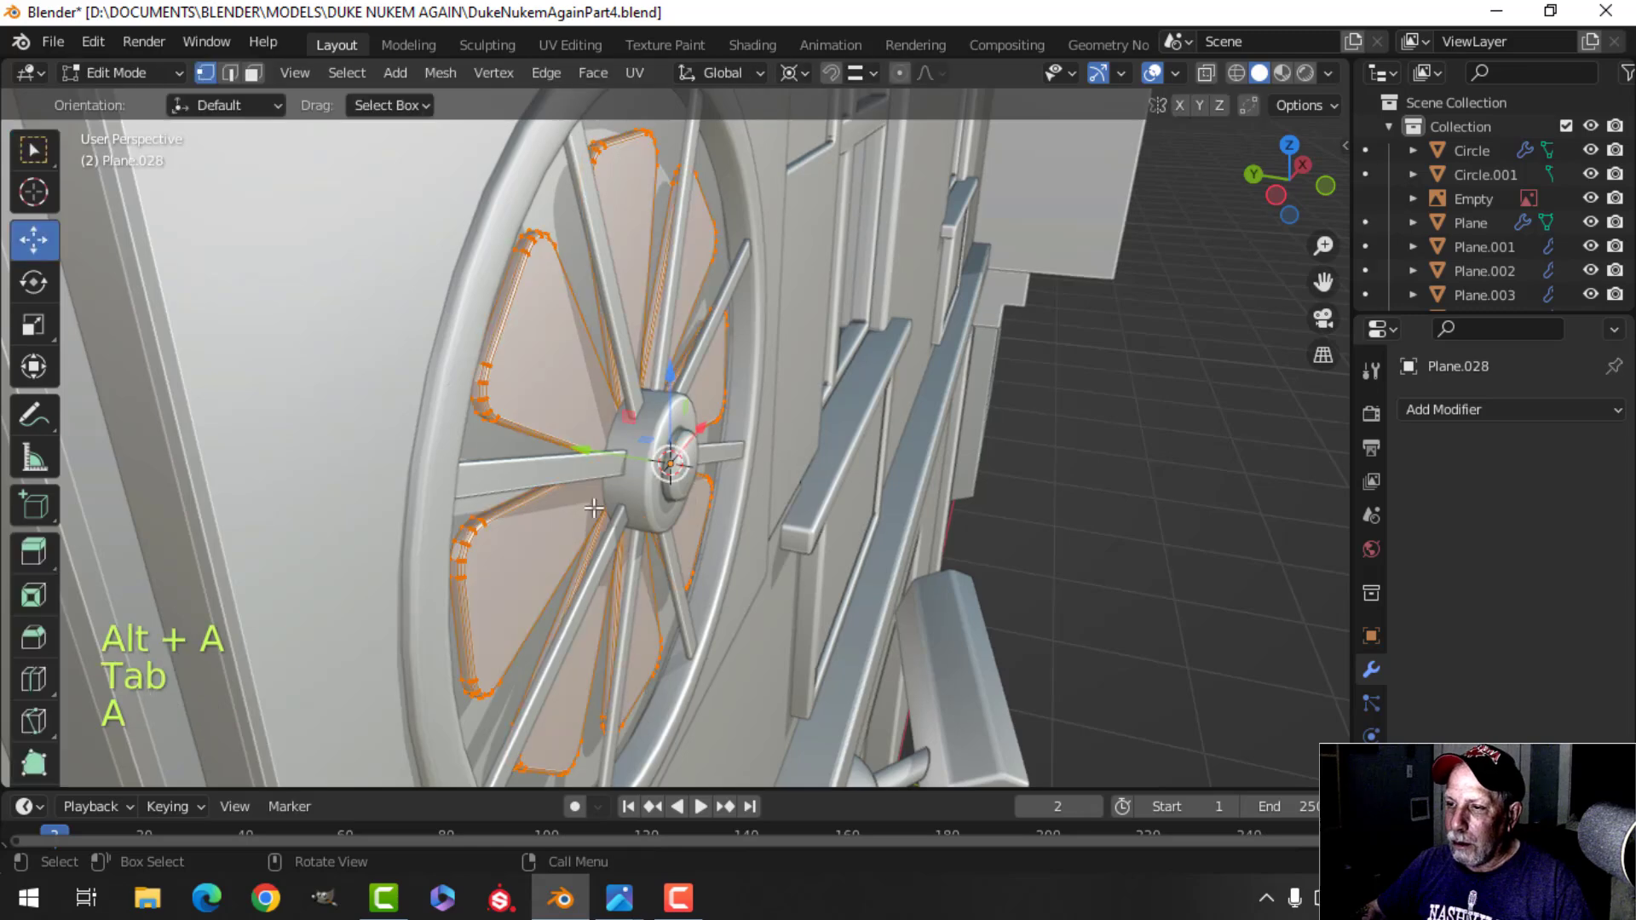
pyautogui.moveTo(594, 509); pyautogui.dragTo(601, 448, button='middle')
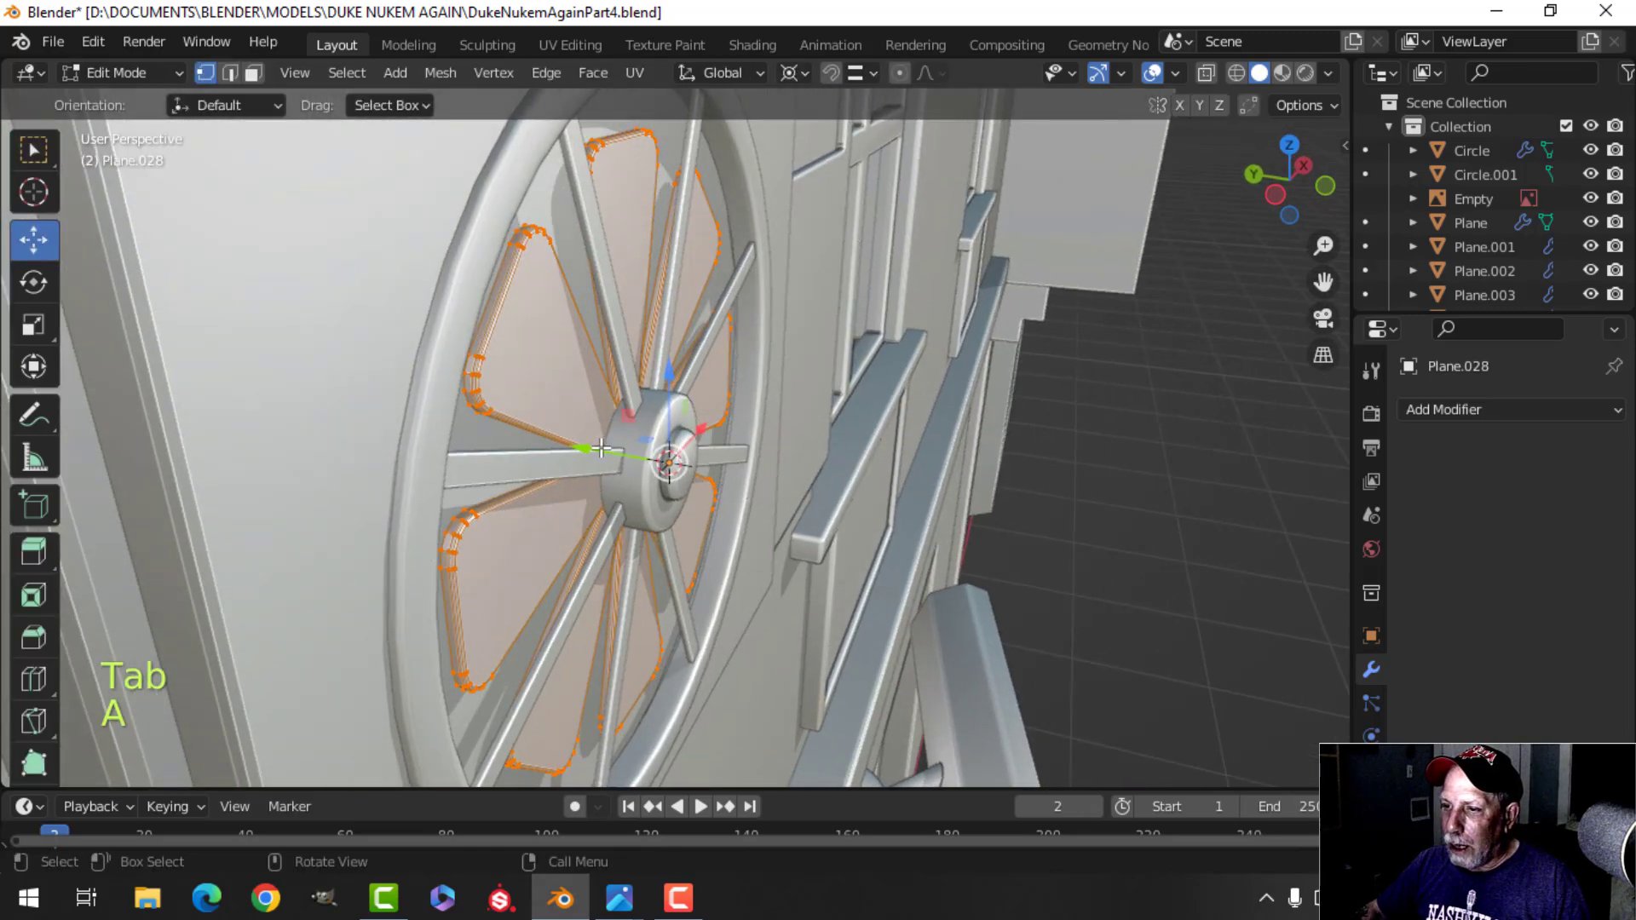
pyautogui.moveTo(601, 448); pyautogui.dragTo(673, 463)
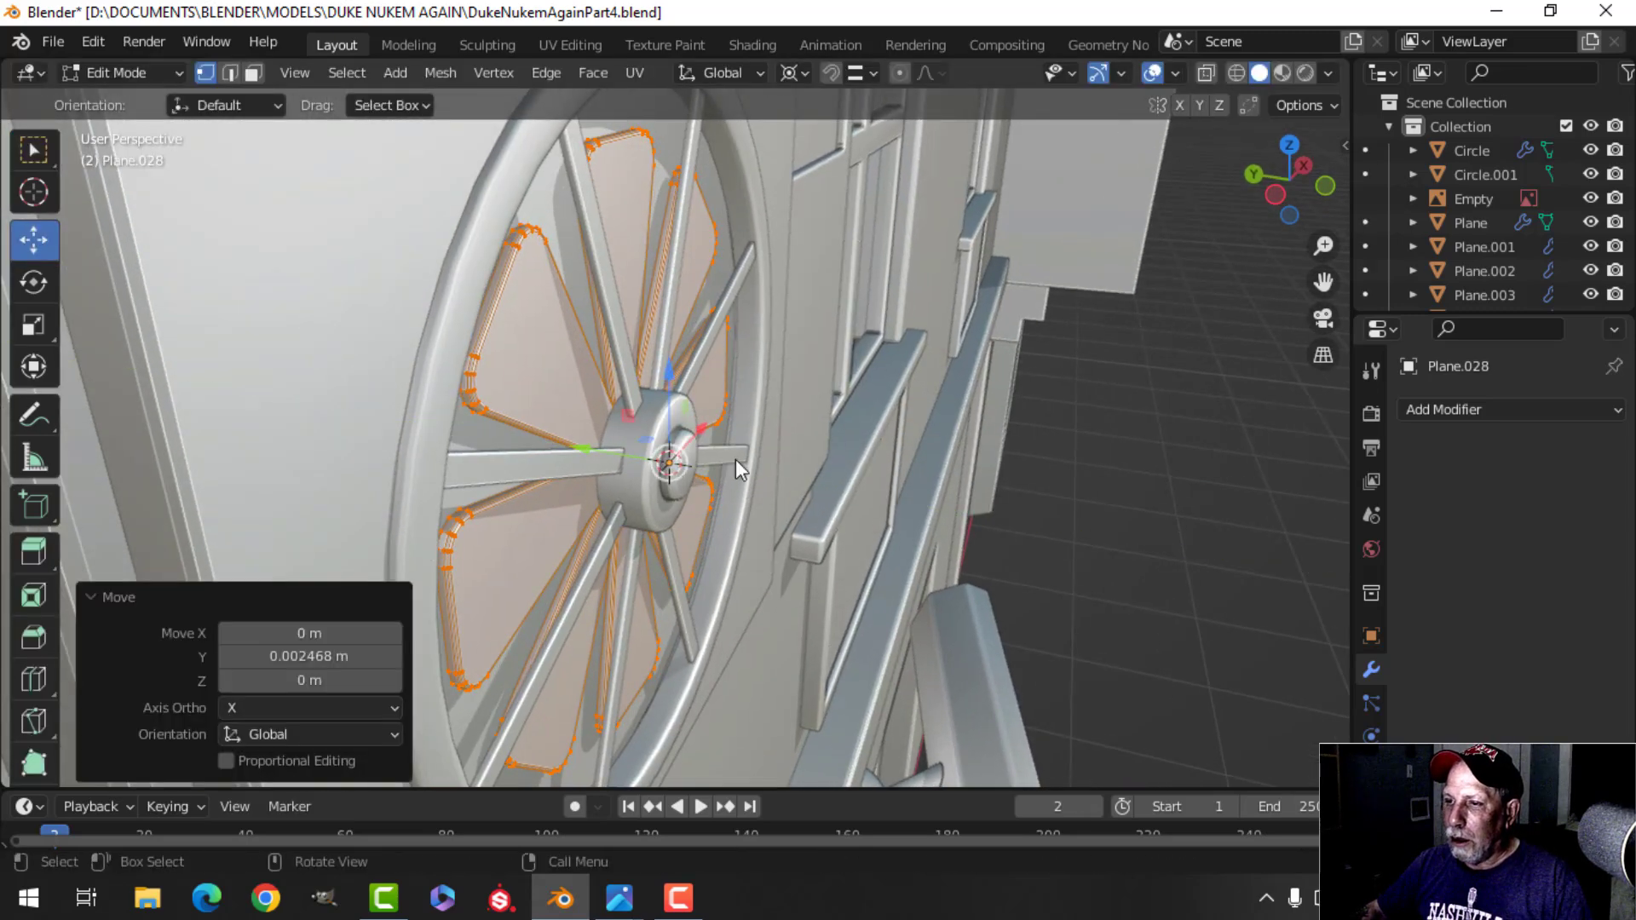
pyautogui.press('Tab')
# Examine the fan assembly and the wall unit from the front.
pyautogui.moveTo(737, 469); pyautogui.dragTo(671, 423, button='middle')
pyautogui.rightClick(452, 291)
pyautogui.click(453, 292)
pyautogui.hotkey('alt', 'a')
pyautogui.scroll(-3, 452, 293)
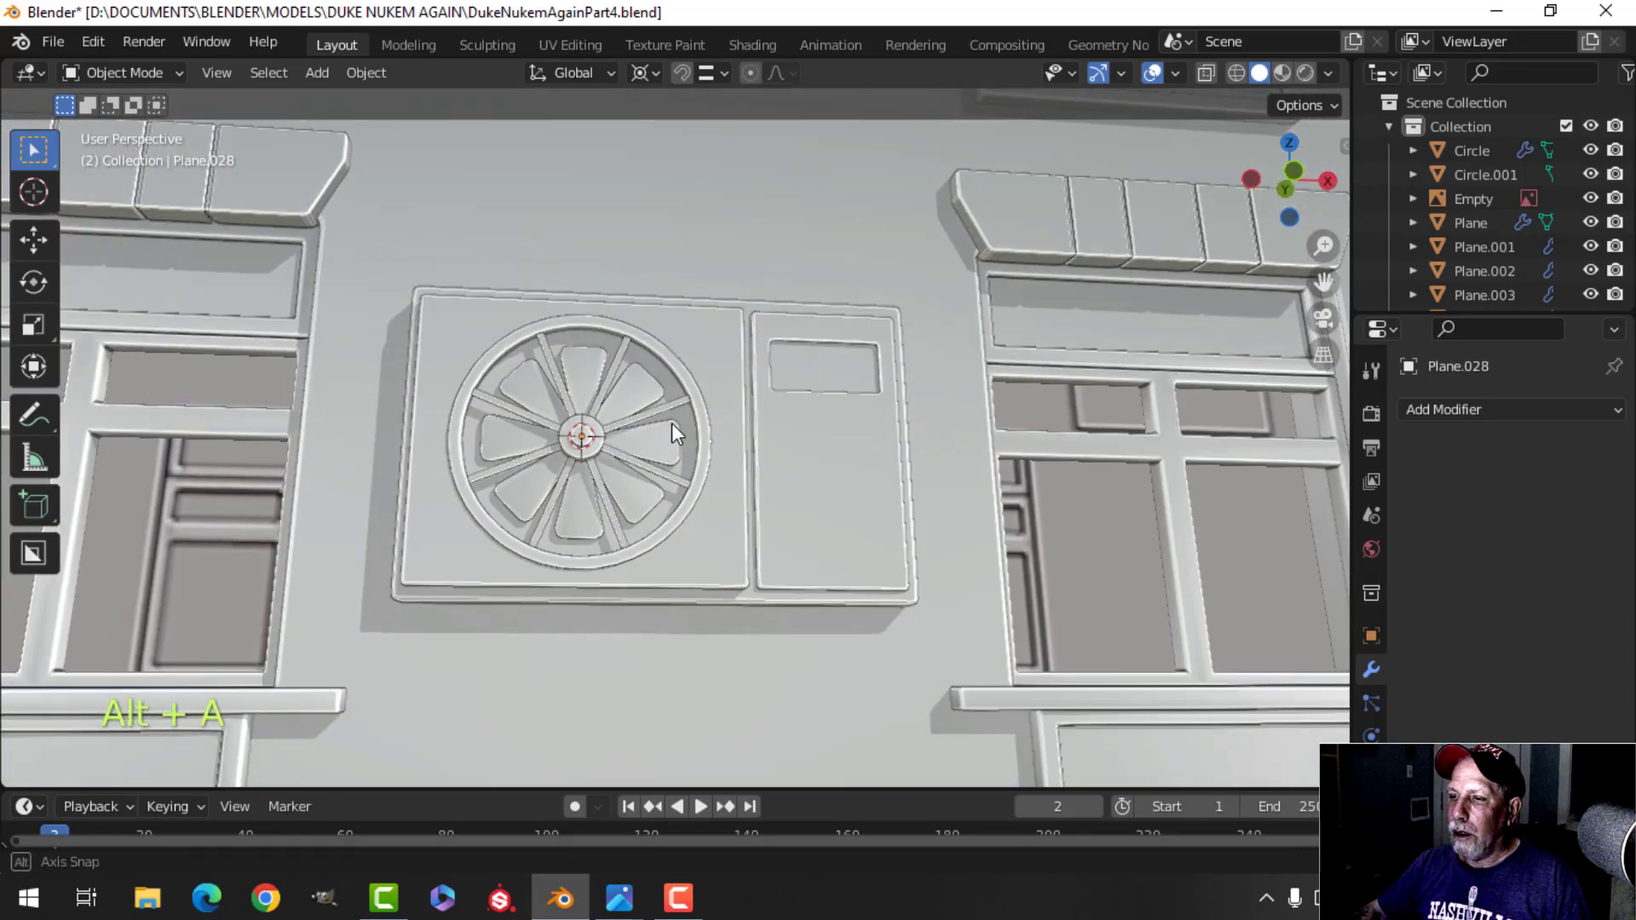
pyautogui.scroll(5, 672, 423)
pyautogui.press('KP_1')
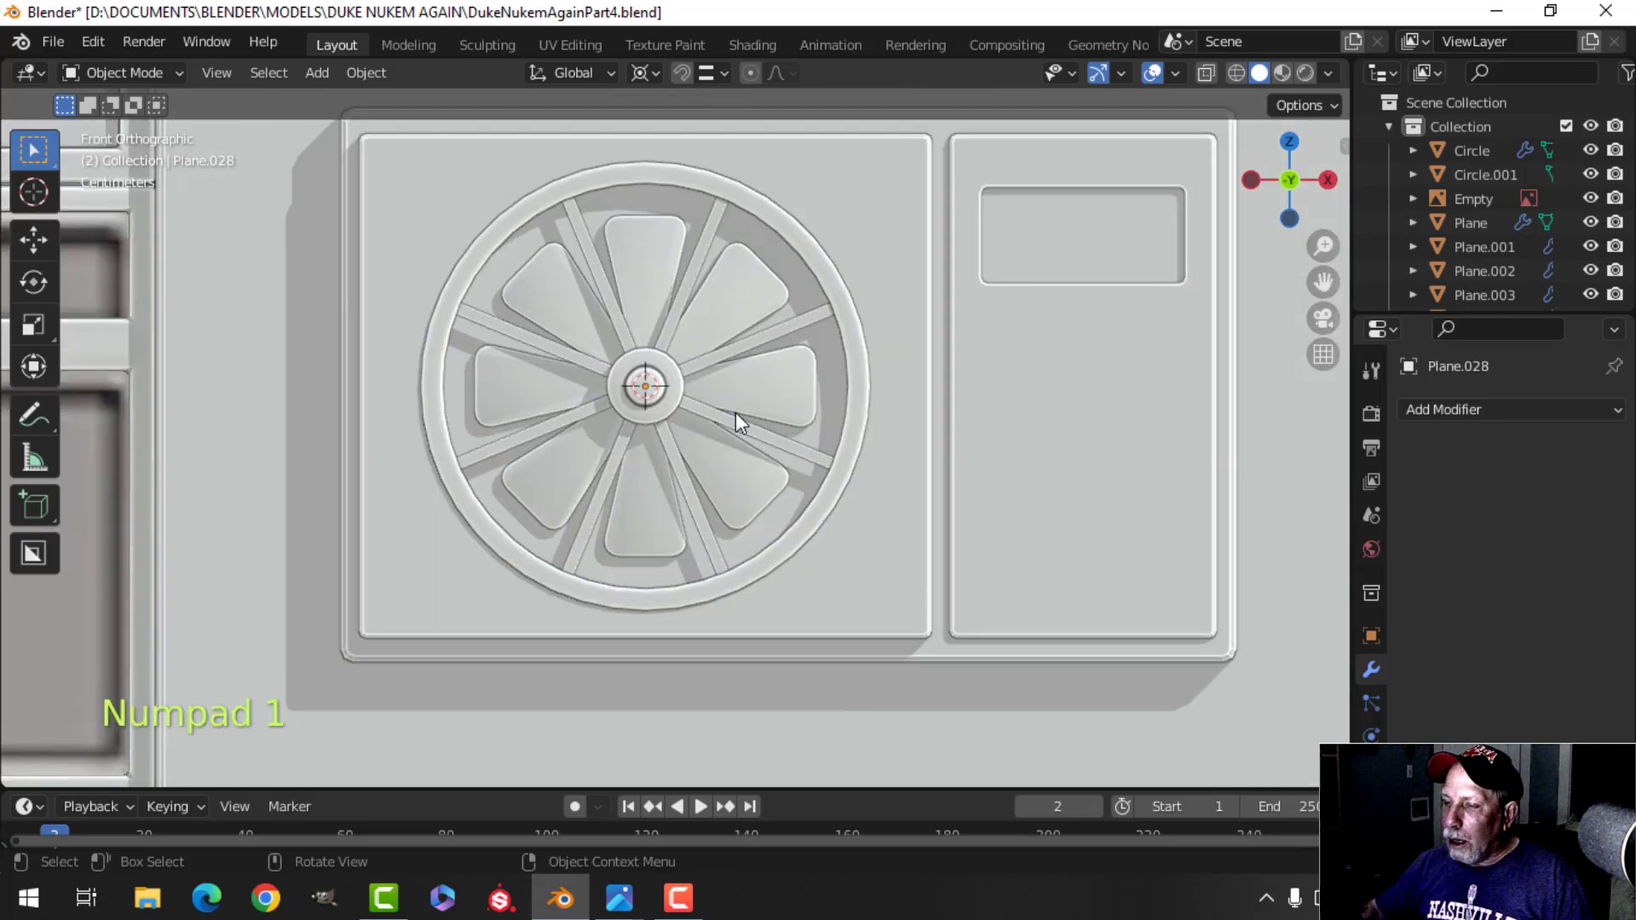
pyautogui.scroll(2, 734, 413)
# Try to join the ring, bars, blades and hub without applying the ring's Subdivision modifier, and undo the join.
pyautogui.click(764, 375)
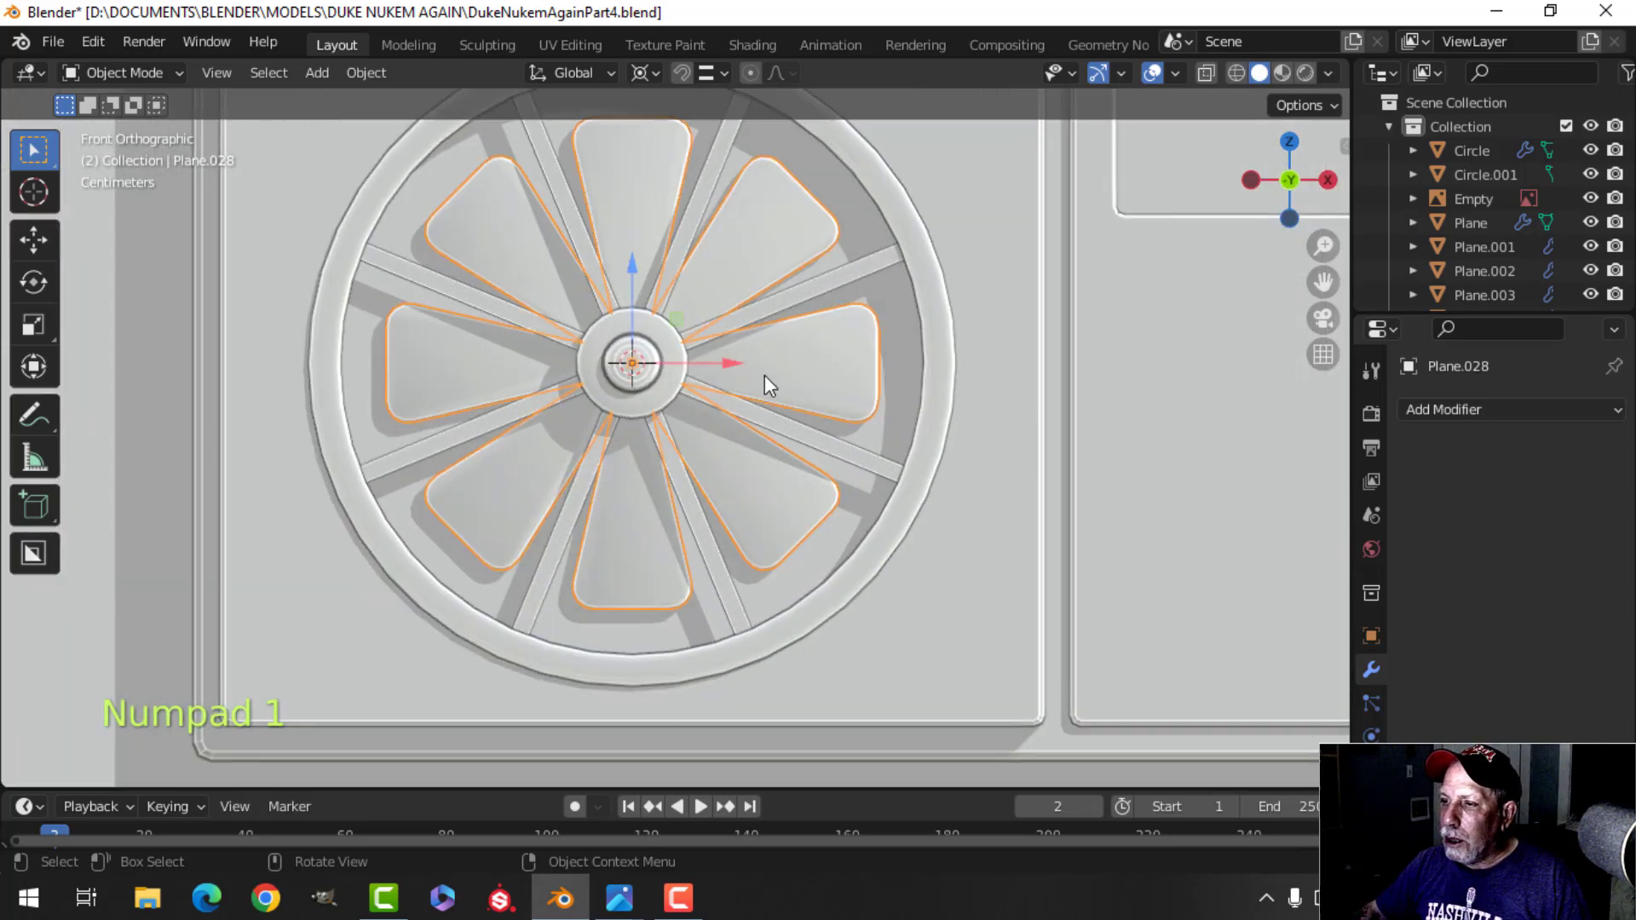
pyautogui.keyDown('shift'); pyautogui.click(837, 278); pyautogui.keyUp('shift')
pyautogui.click(919, 245)
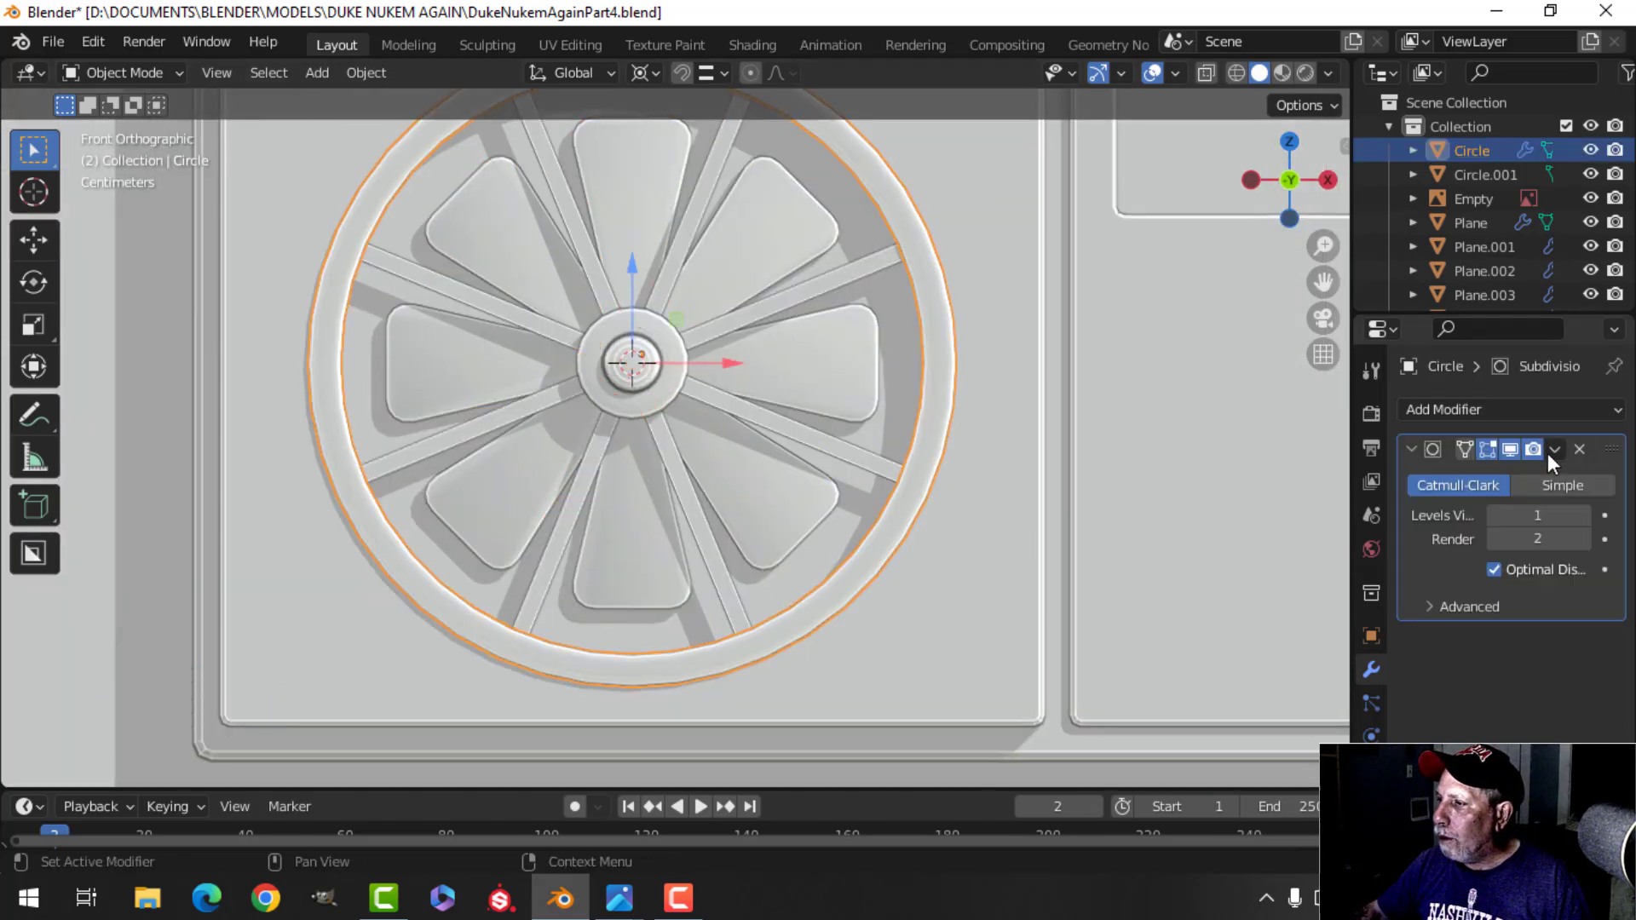
pyautogui.click(1555, 450)
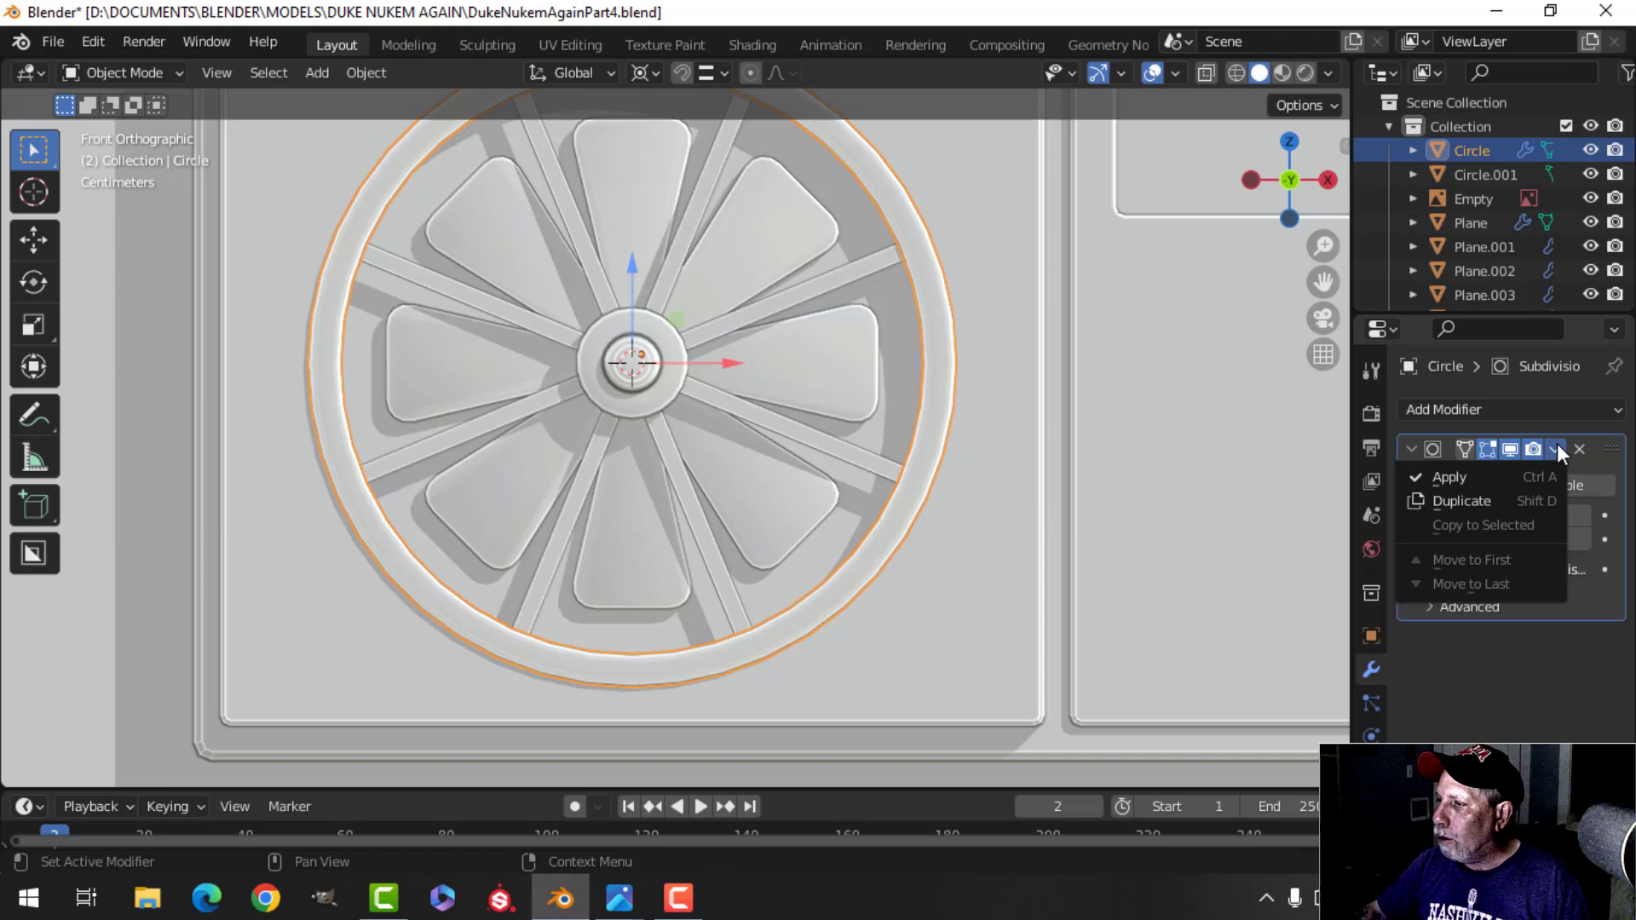
pyautogui.keyDown('shift'); pyautogui.click(876, 263); pyautogui.keyUp('shift')
pyautogui.keyDown('shift'); pyautogui.click(792, 230); pyautogui.keyUp('shift')
pyautogui.keyDown('shift'); pyautogui.click(686, 358); pyautogui.keyUp('shift')
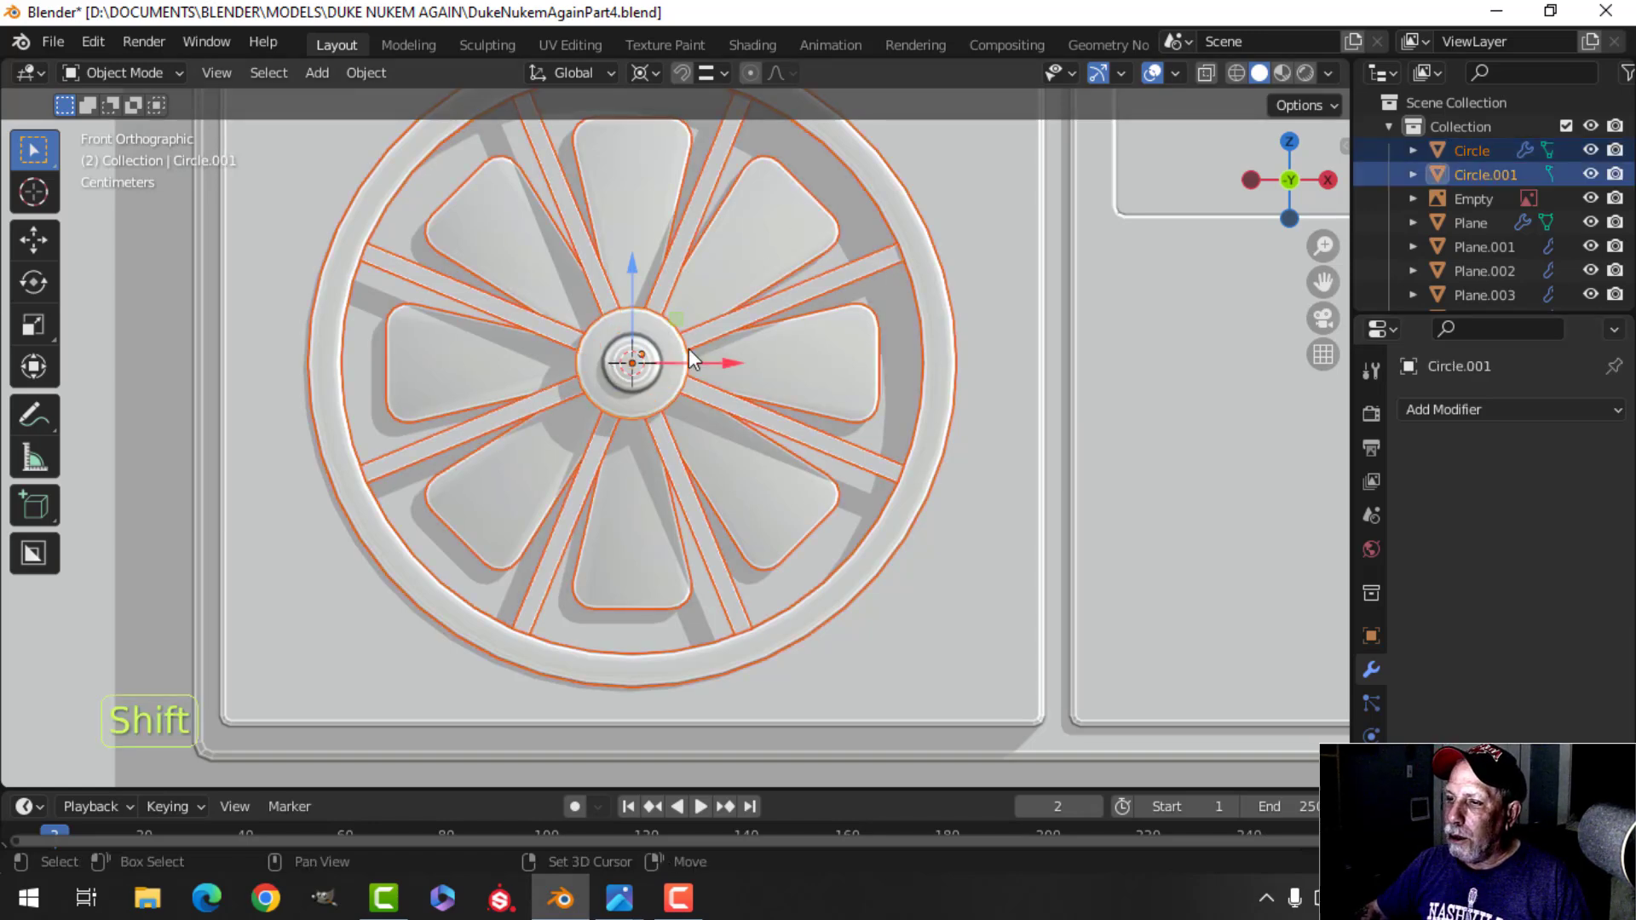
pyautogui.hotkey('ctrl', 'j')
pyautogui.scroll(-2, 881, 338)
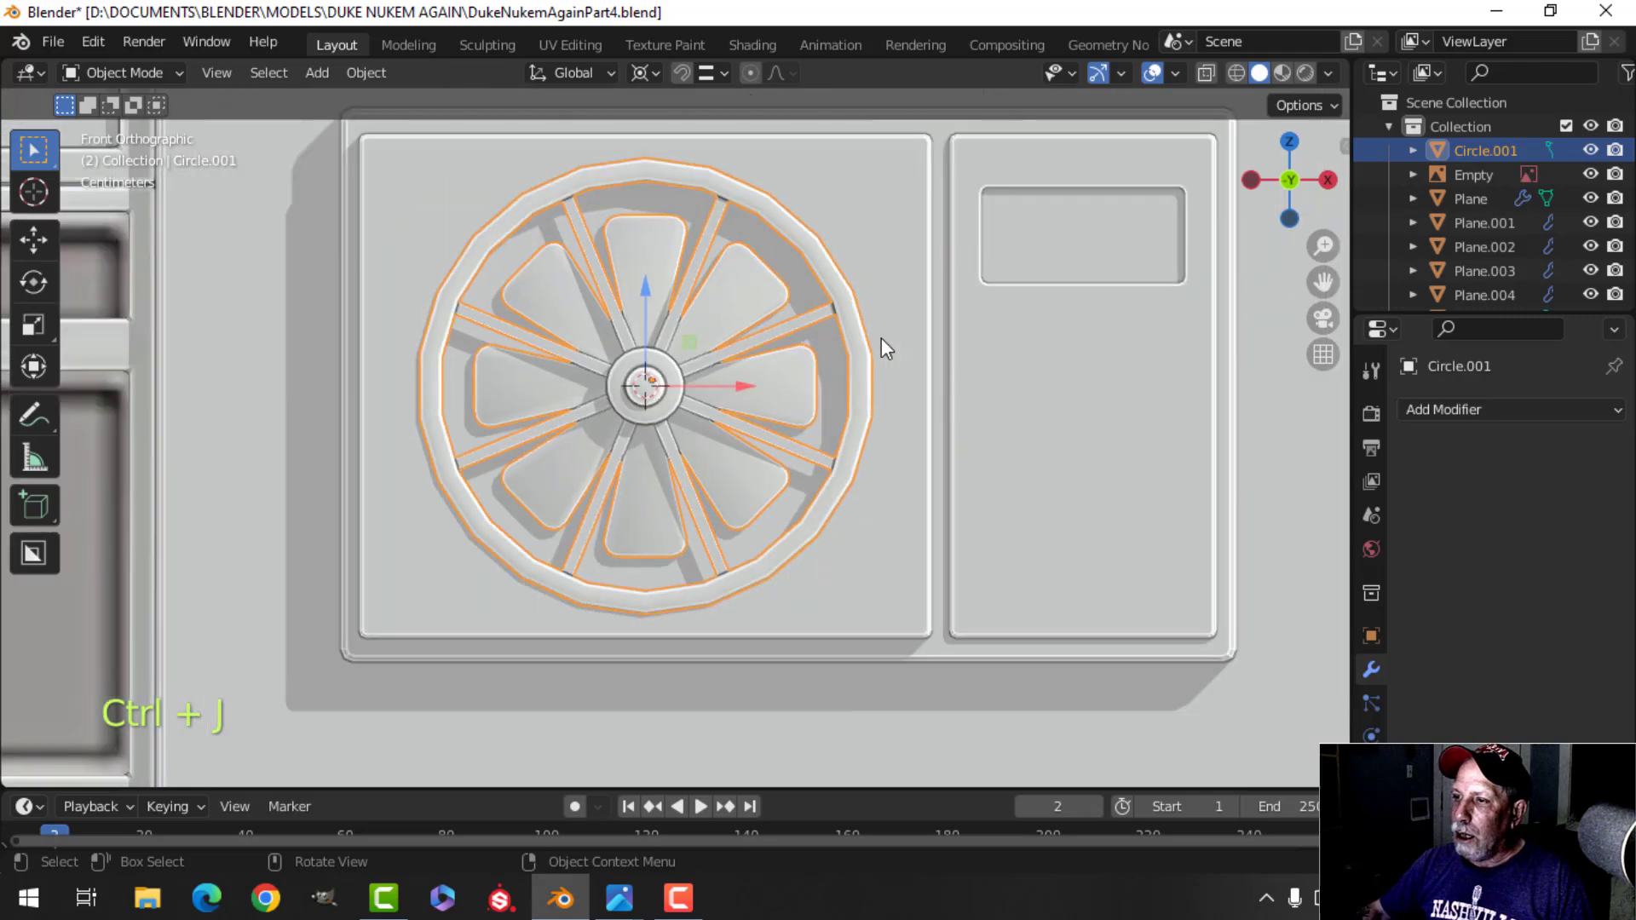
pyautogui.hotkey('ctrl', 'z')
# Apply the Subdivision modifier on the fan opening's outer ring.
pyautogui.hotkey('alt', 'a')
pyautogui.click(830, 283)
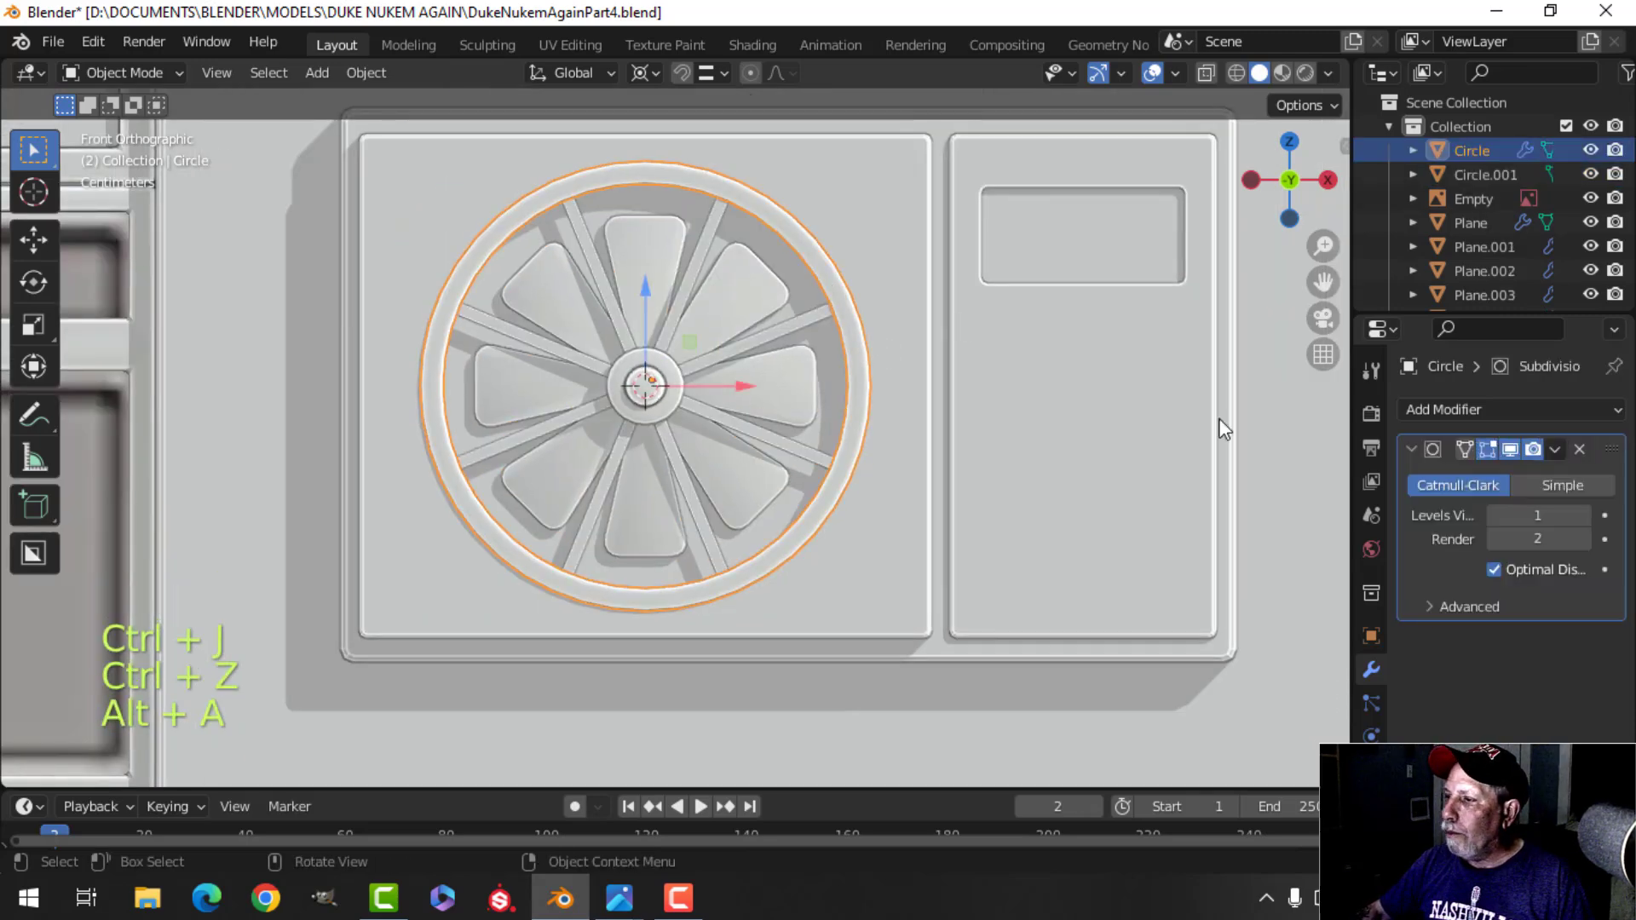
pyautogui.click(1555, 449)
pyautogui.click(1512, 472)
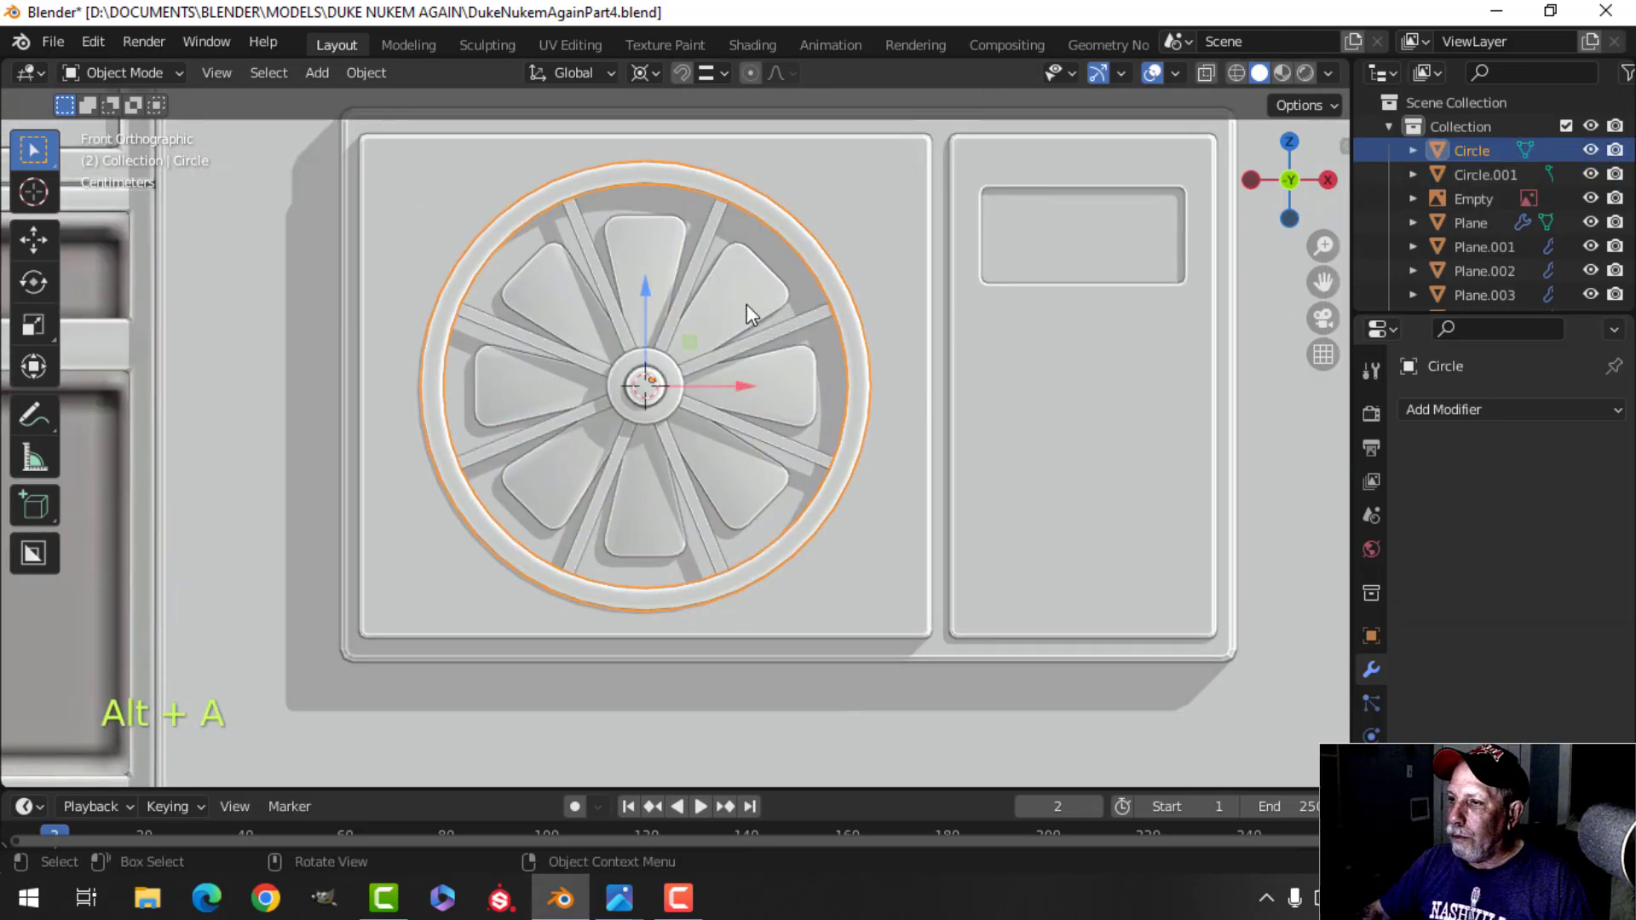
# Join the outer ring, radial bars, blades and hub into one object, with the hub as the active object.
pyautogui.keyDown('shift'); pyautogui.click(785, 317); pyautogui.keyUp('shift')
pyautogui.keyDown('shift'); pyautogui.click(670, 386); pyautogui.keyUp('shift')
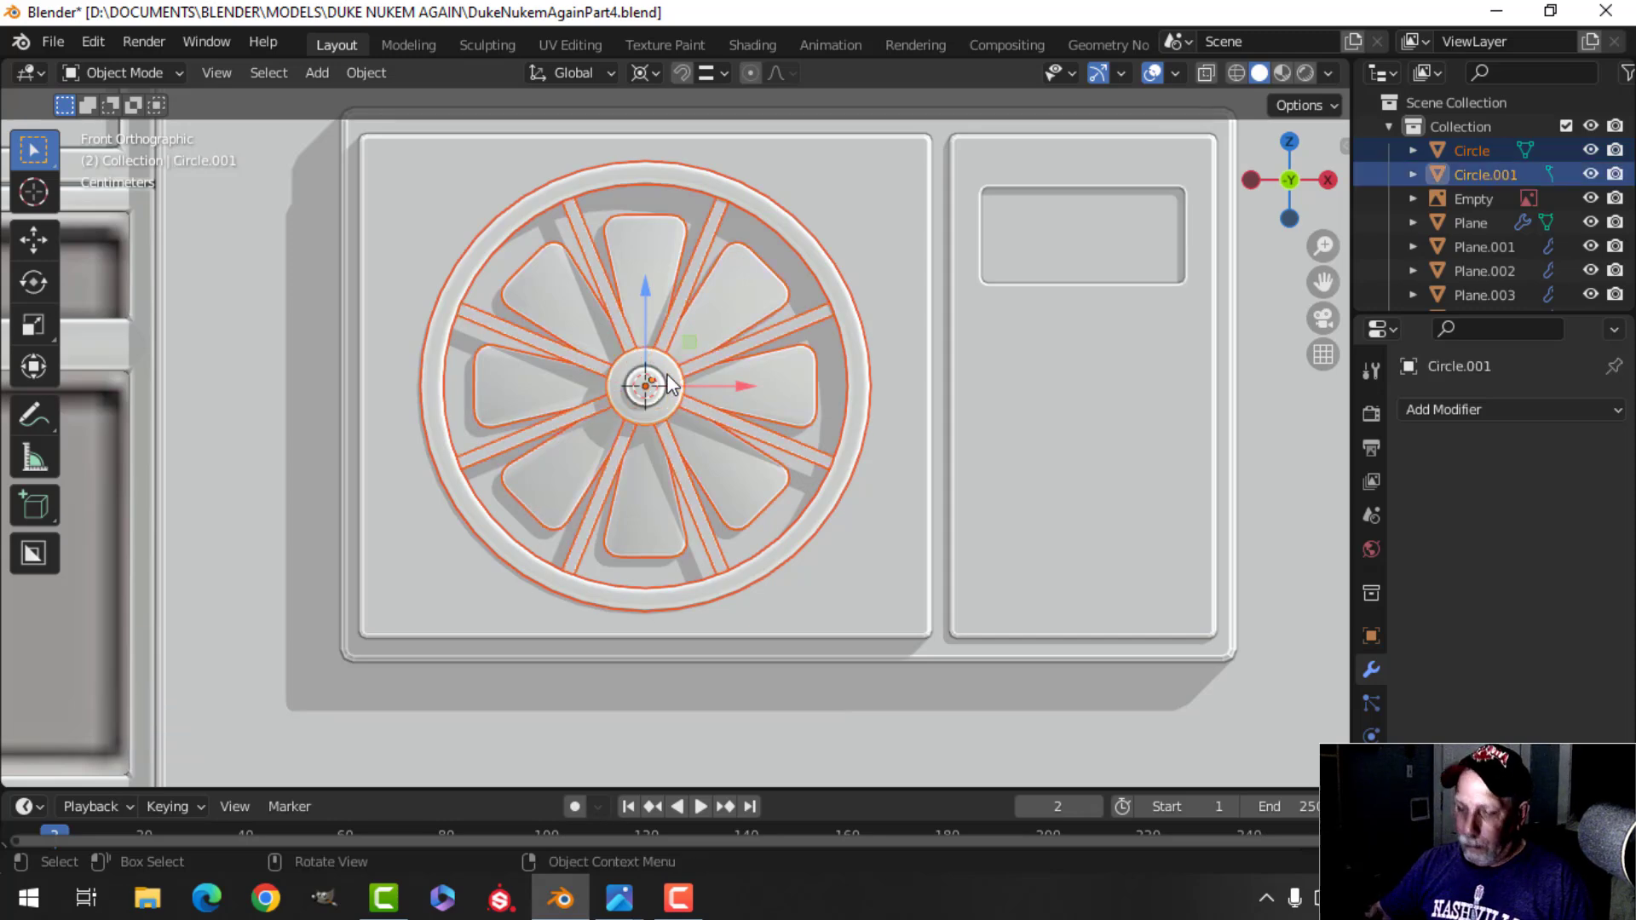
pyautogui.hotkey('ctrl', 'j')
pyautogui.hotkey('alt', 'a')
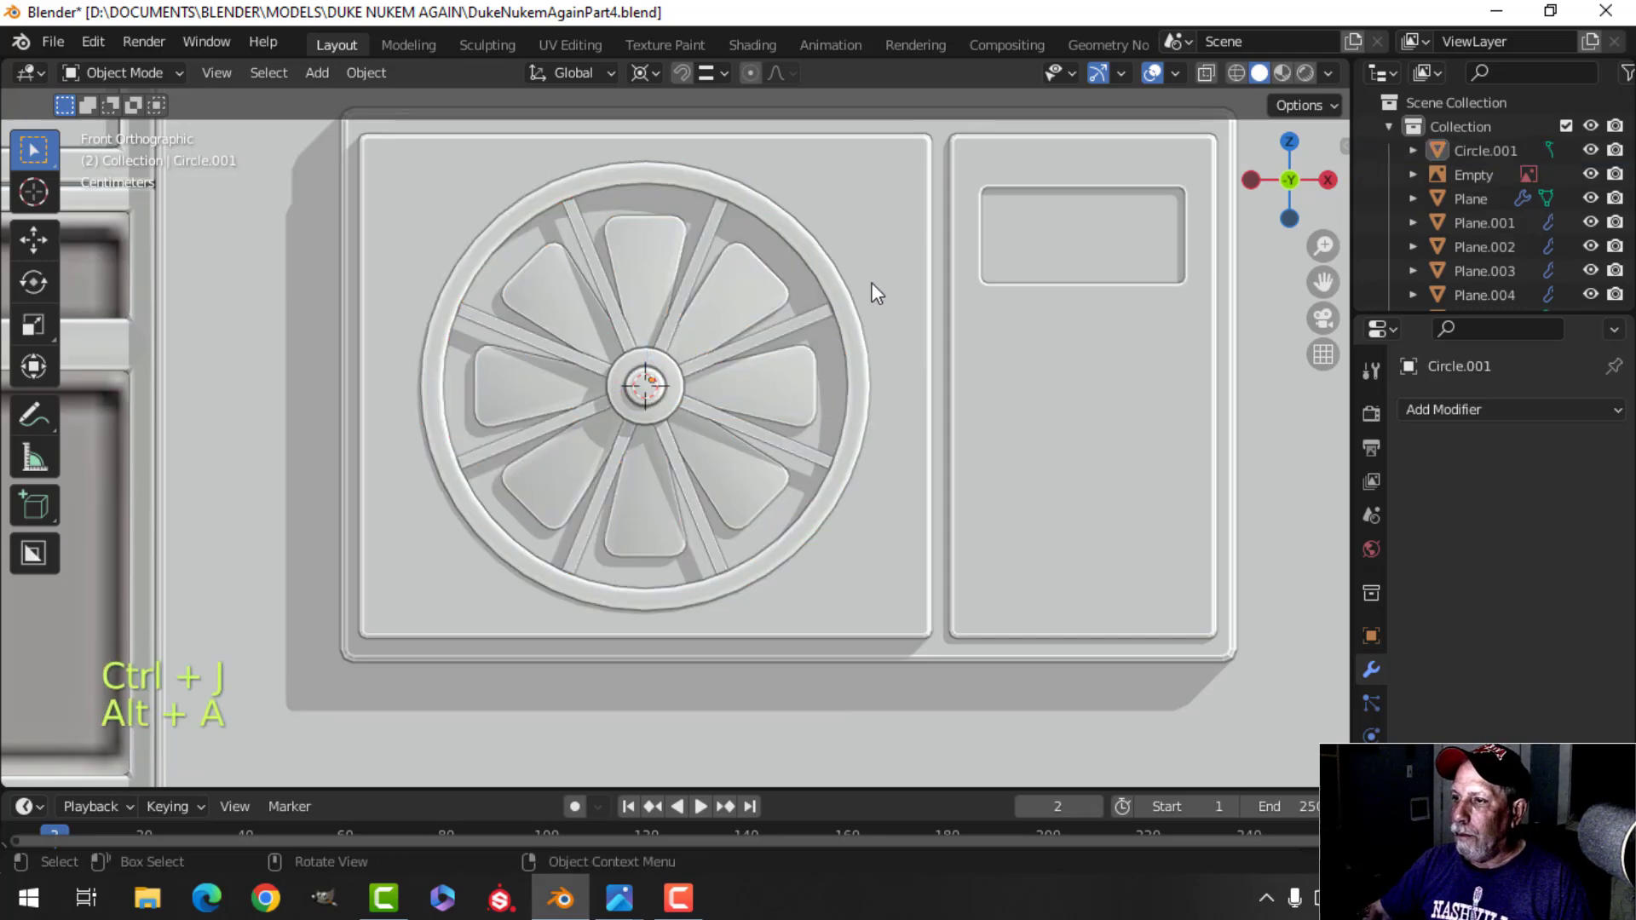
# Join the fan assembly and both raised front plates into the unit's backing case.
pyautogui.click(862, 271)
pyautogui.keyDown('shift'); pyautogui.click(924, 272); pyautogui.keyUp('shift')
pyautogui.keyDown('shift'); pyautogui.click(1077, 392); pyautogui.keyUp('shift')
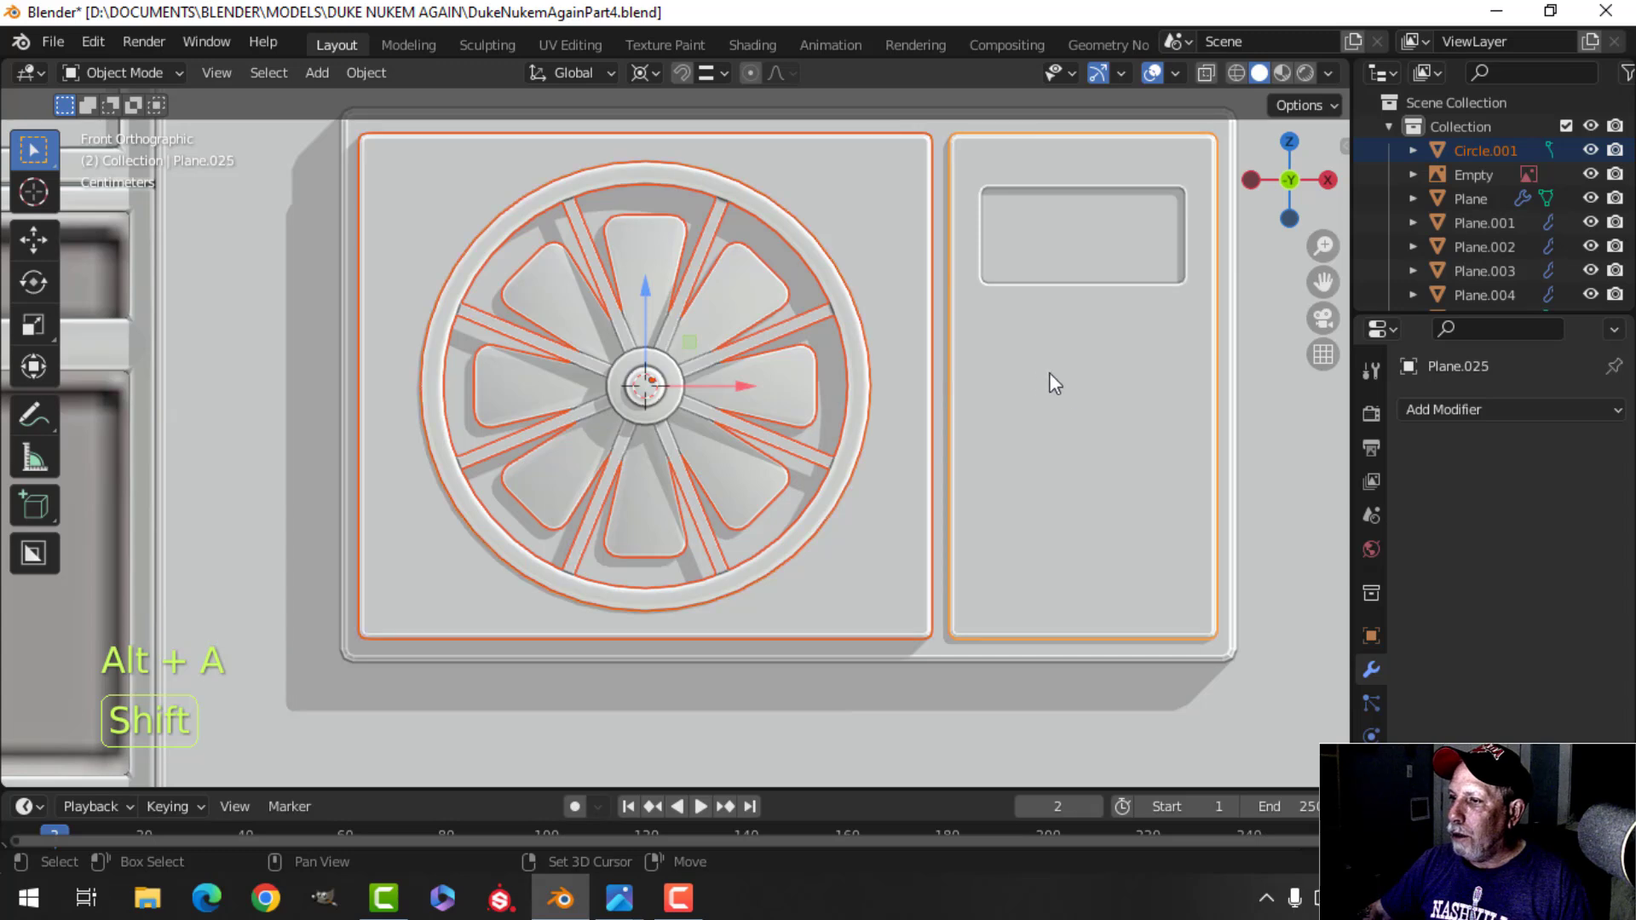
pyautogui.keyDown('shift'); pyautogui.click(944, 128); pyautogui.keyUp('shift')
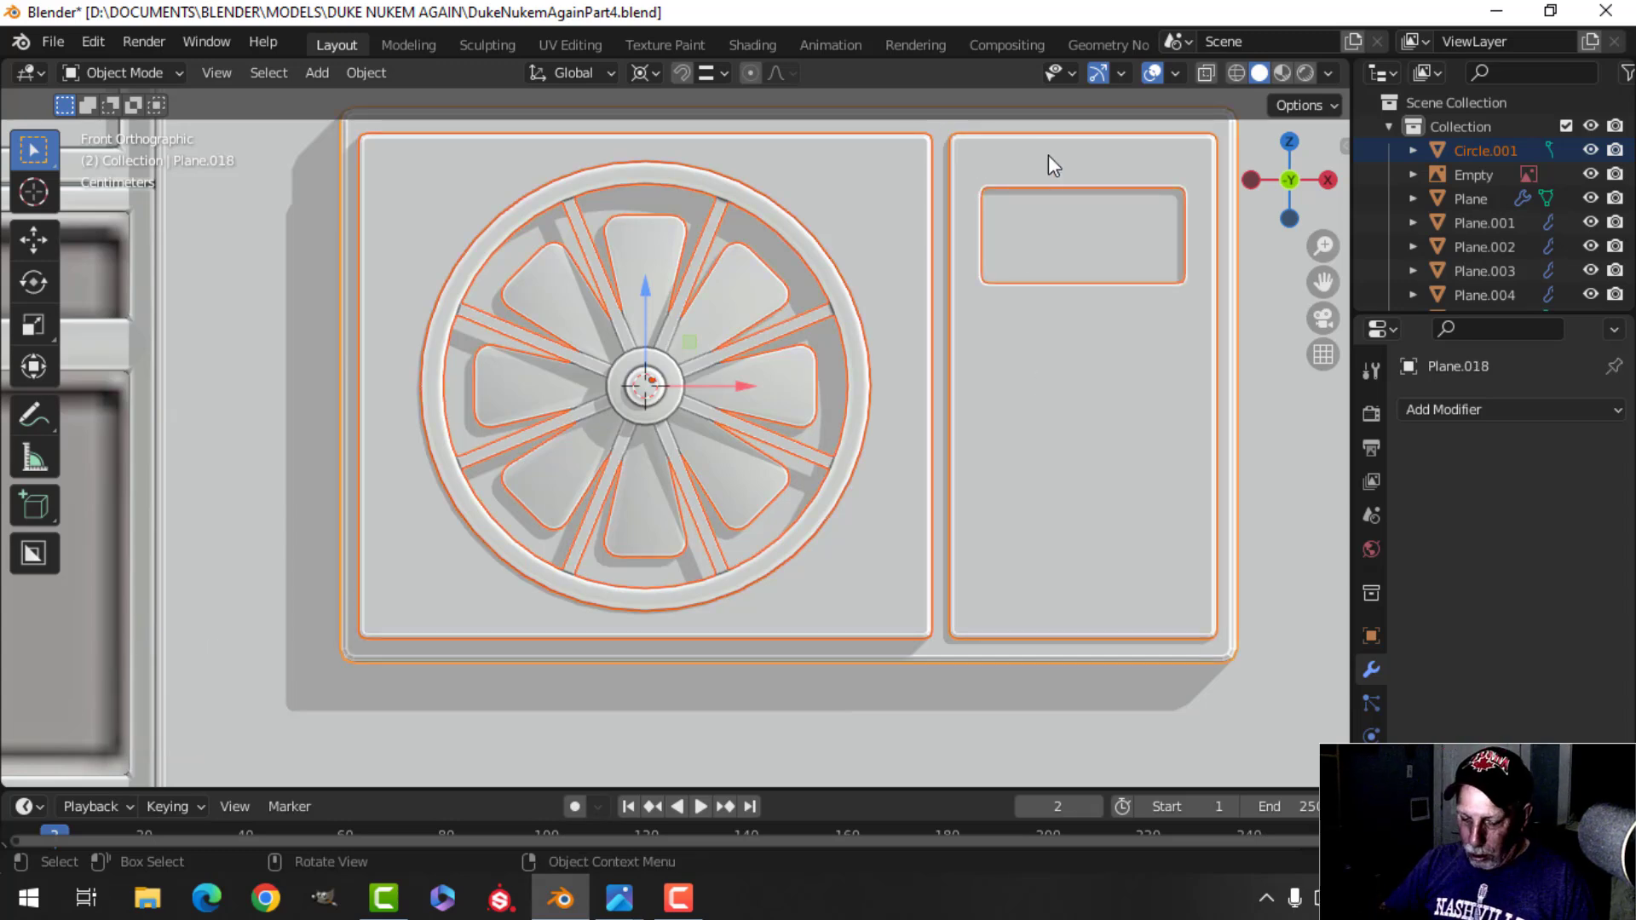
pyautogui.hotkey('ctrl', 'j')
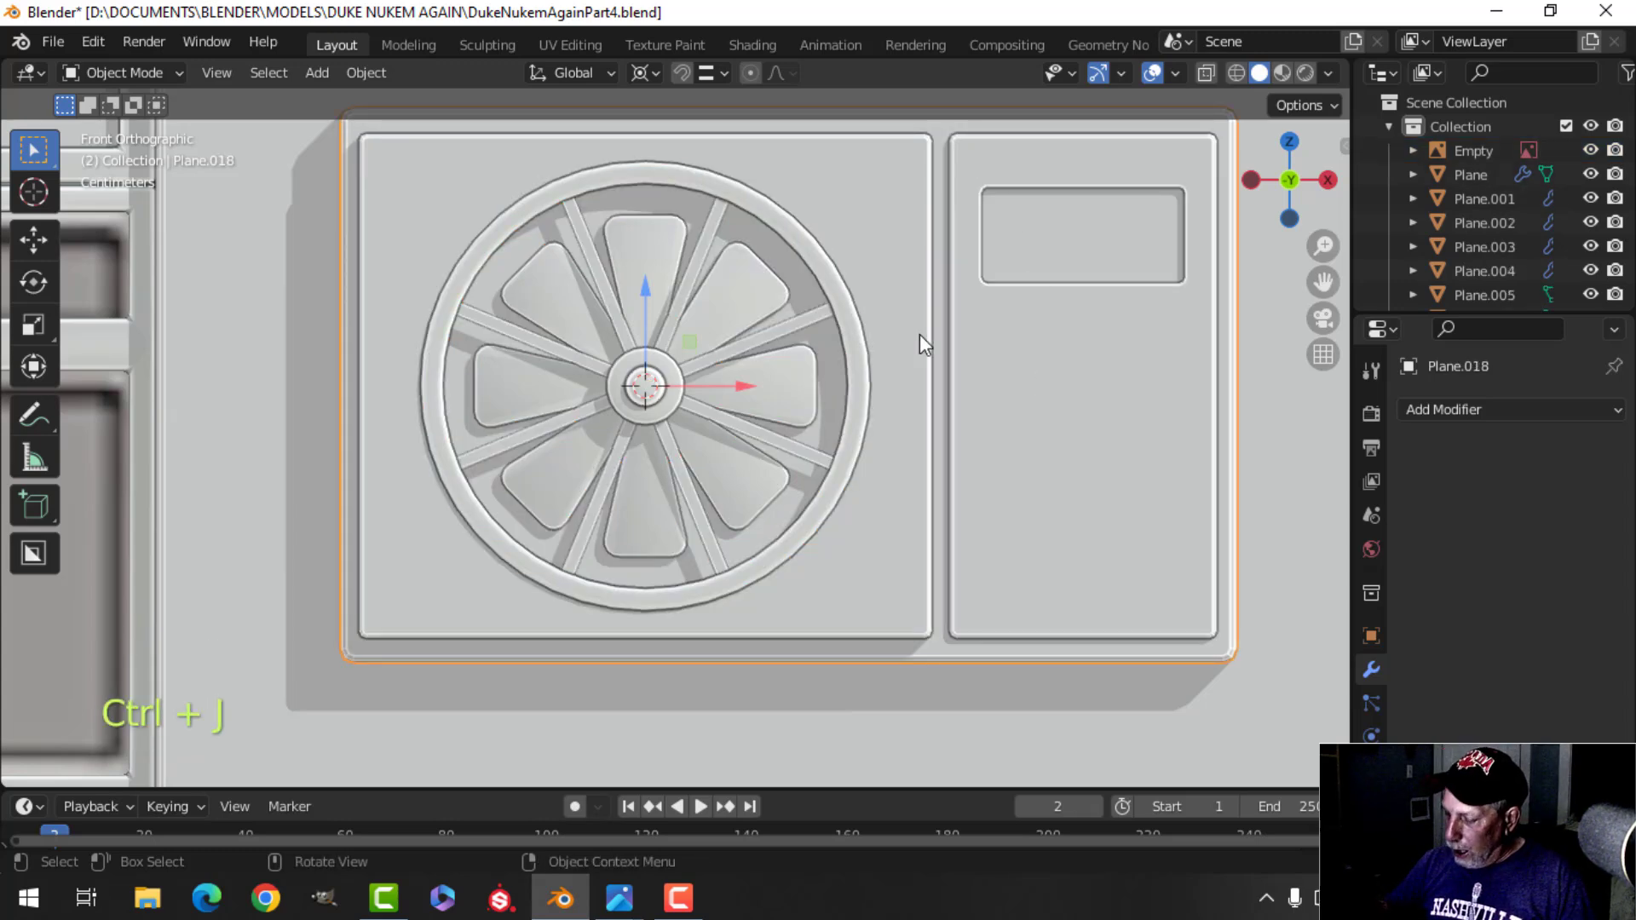
# Duplicate the round end face at the hub's centre and move the copy about -0.287 m in X and 0.246 m in Z.
pyautogui.press('KP_1')
pyautogui.hotkey('alt', 'a')
pyautogui.scroll(5, 724, 364)
pyautogui.press('Tab')
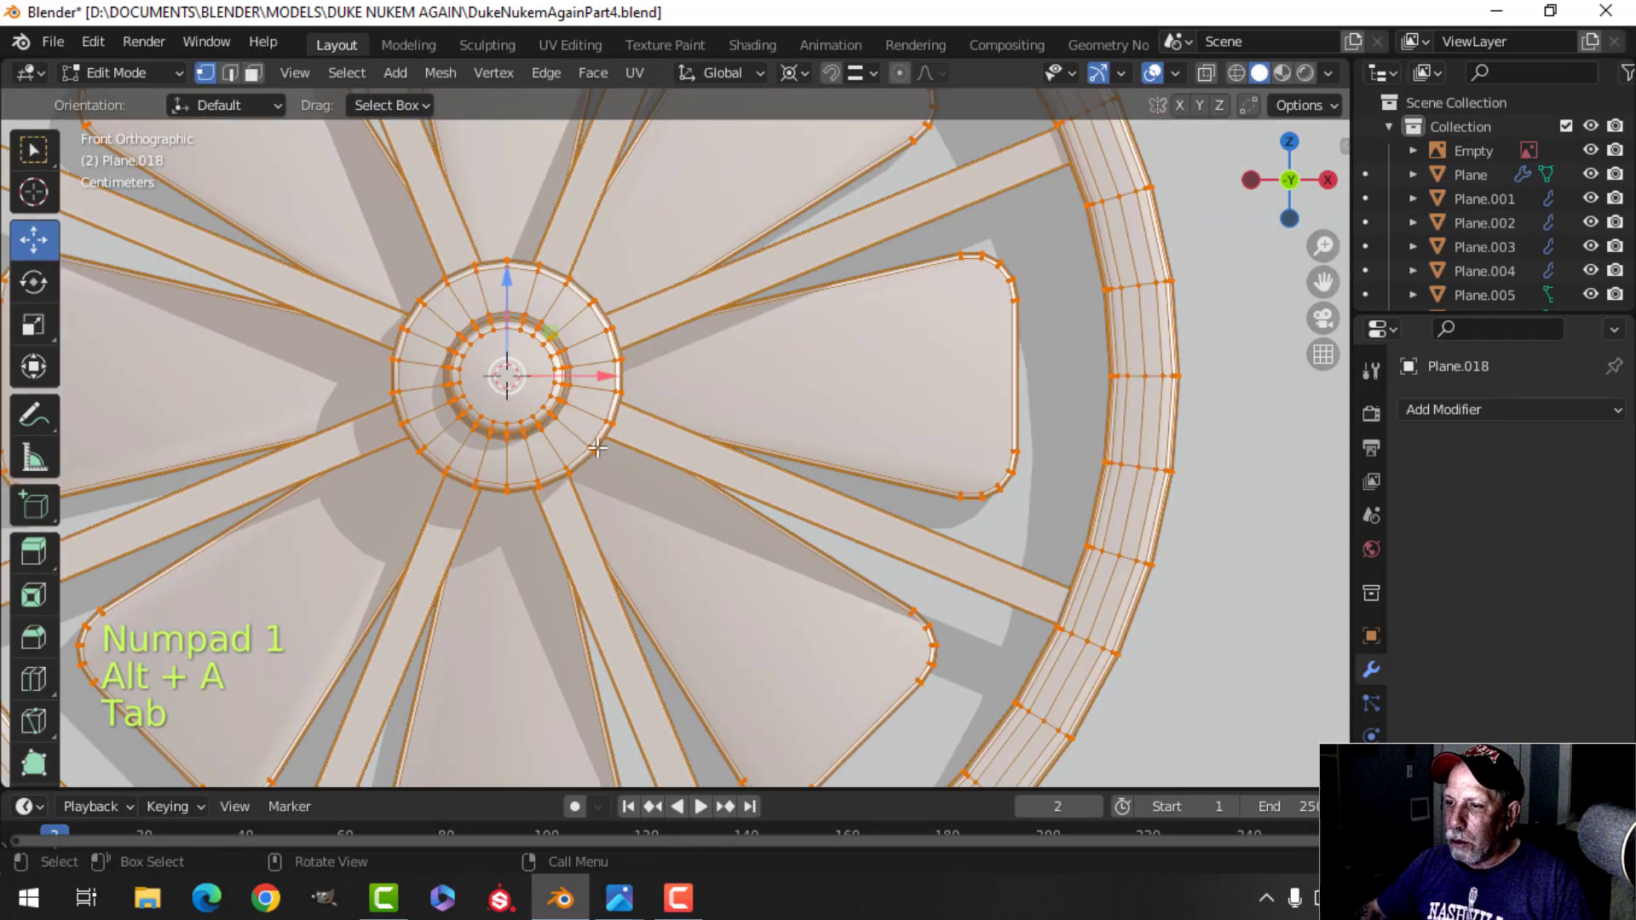
pyautogui.scroll(-2, 598, 449)
pyautogui.hotkey('alt', 'a')
pyautogui.press('3')
pyautogui.scroll(-2, 631, 452)
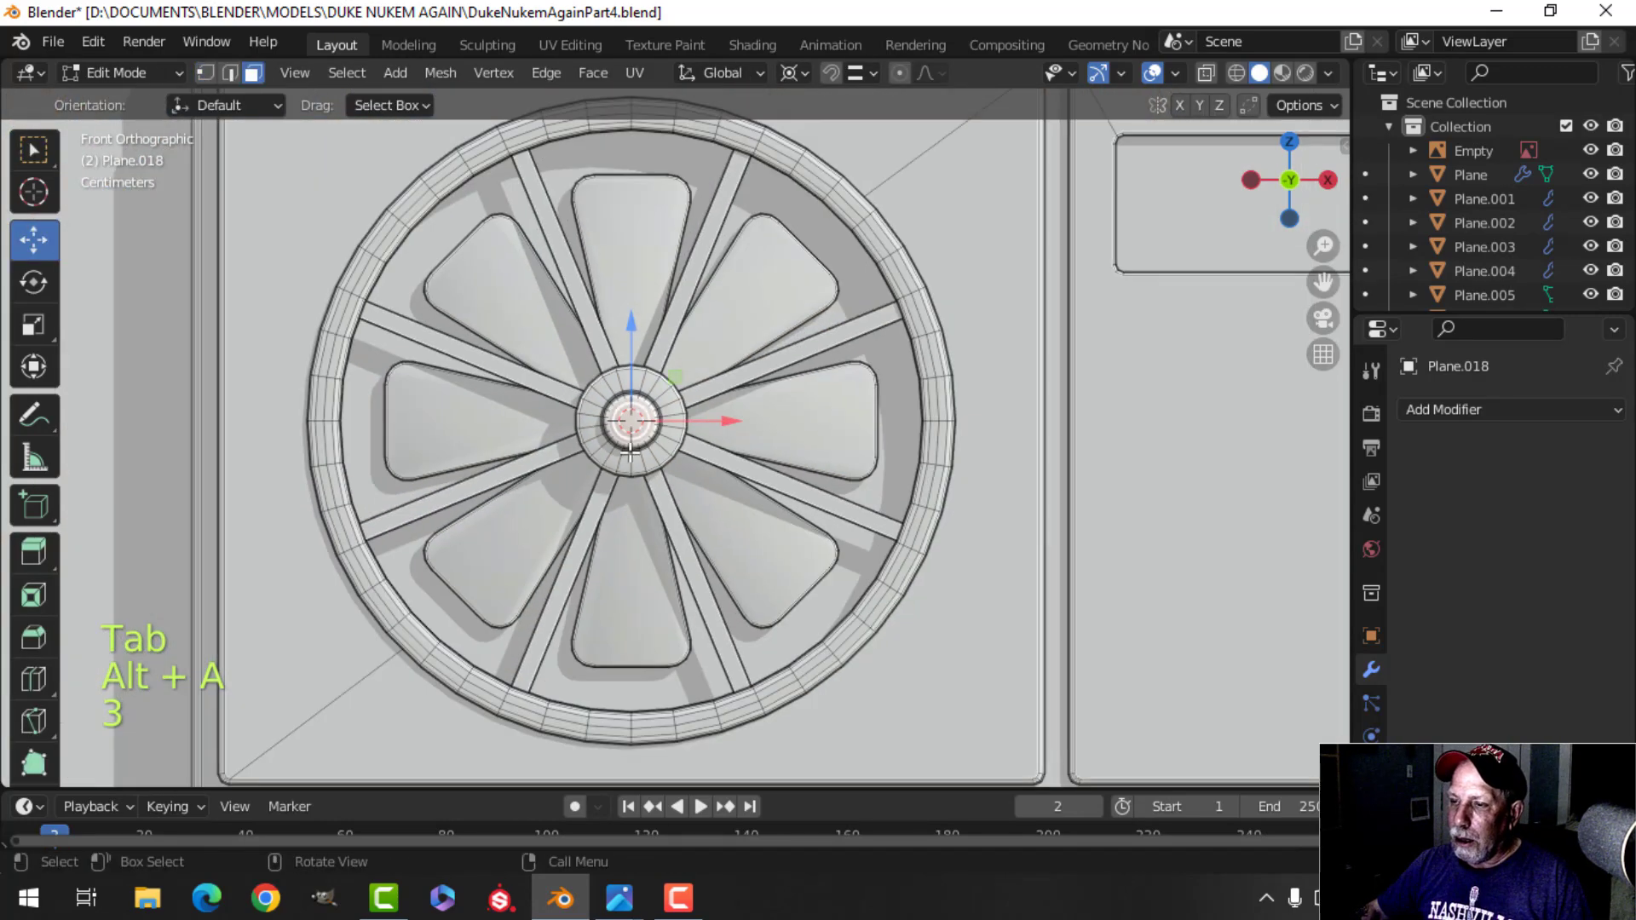
pyautogui.scroll(-2, 630, 452)
pyautogui.press('KP_1')
pyautogui.scroll(-3, 831, 652)
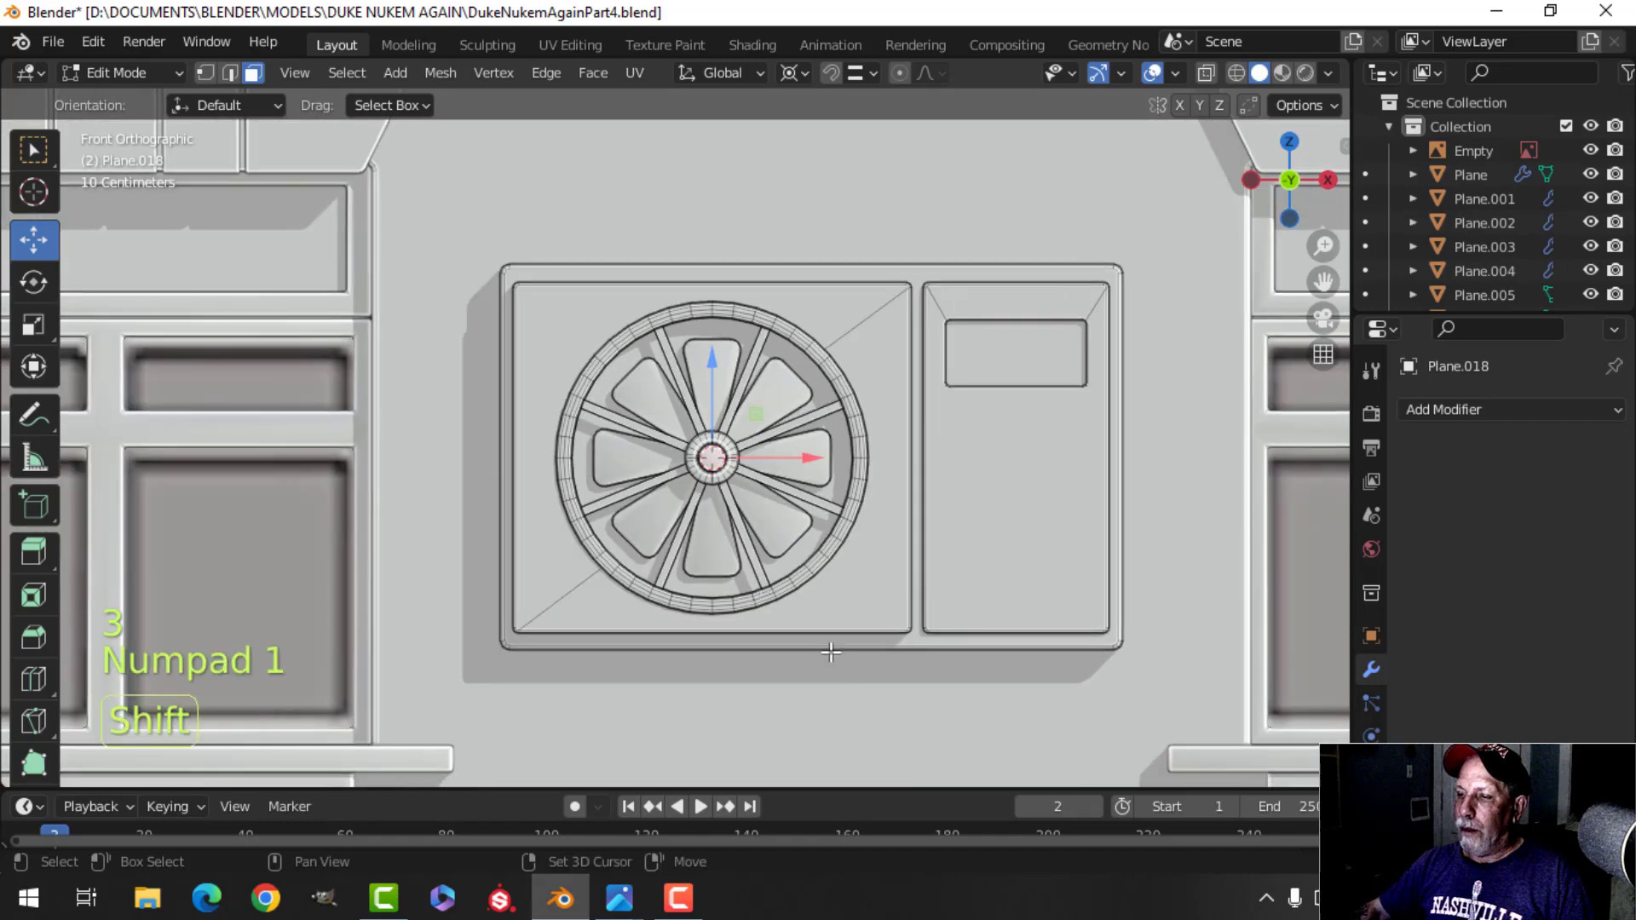
pyautogui.keyDown('shift'); pyautogui.moveTo(831, 652); pyautogui.dragTo(913, 713, button='middle'); pyautogui.keyUp('shift')
pyautogui.hotkey('shift', 'd')
pyautogui.rightClick(902, 694)
pyautogui.press('g')
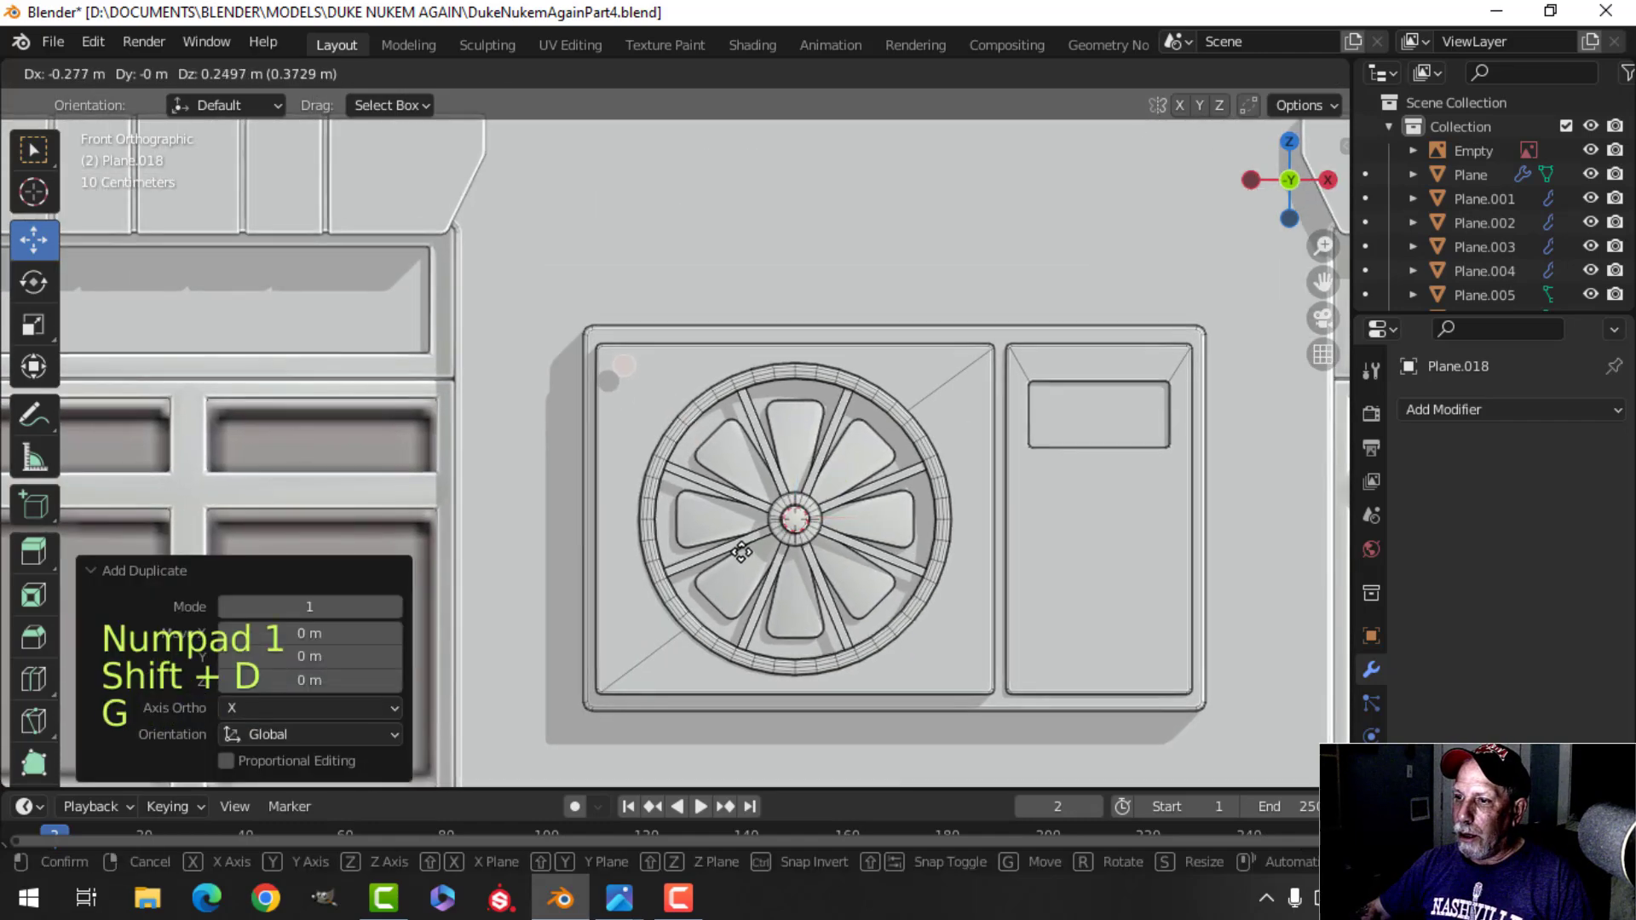
pyautogui.click(737, 554)
# Scale the duplicated disc face to 0.769 and set the transform pivot point to Median Point.
pyautogui.moveTo(737, 554); pyautogui.dragTo(861, 579, button='middle')
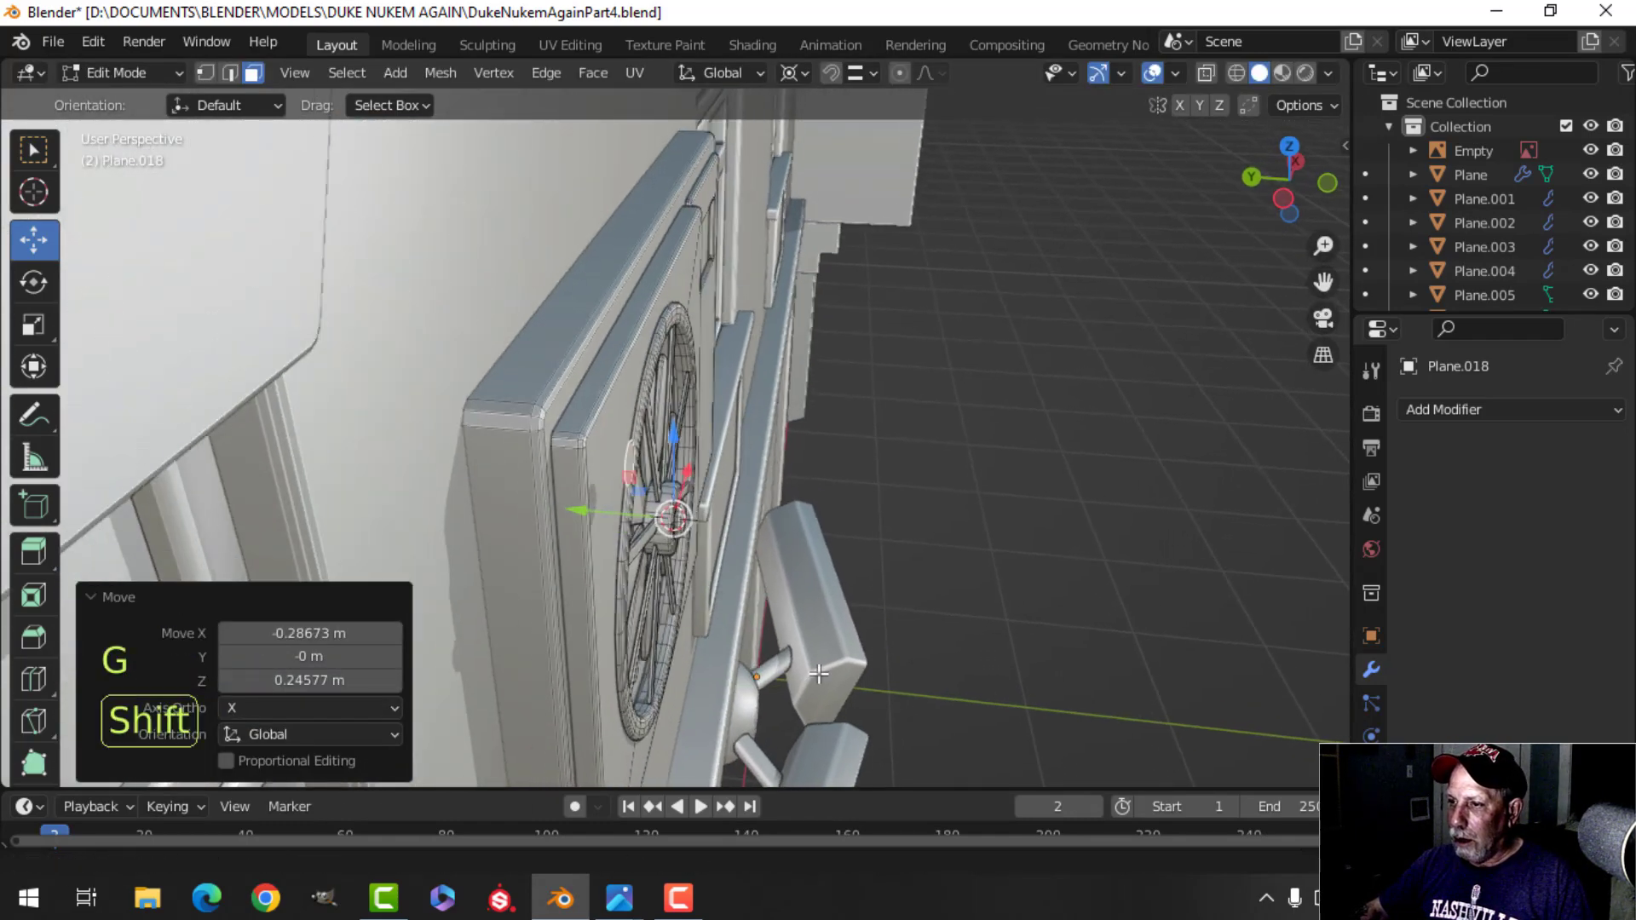
pyautogui.press('s')
pyautogui.click(863, 569)
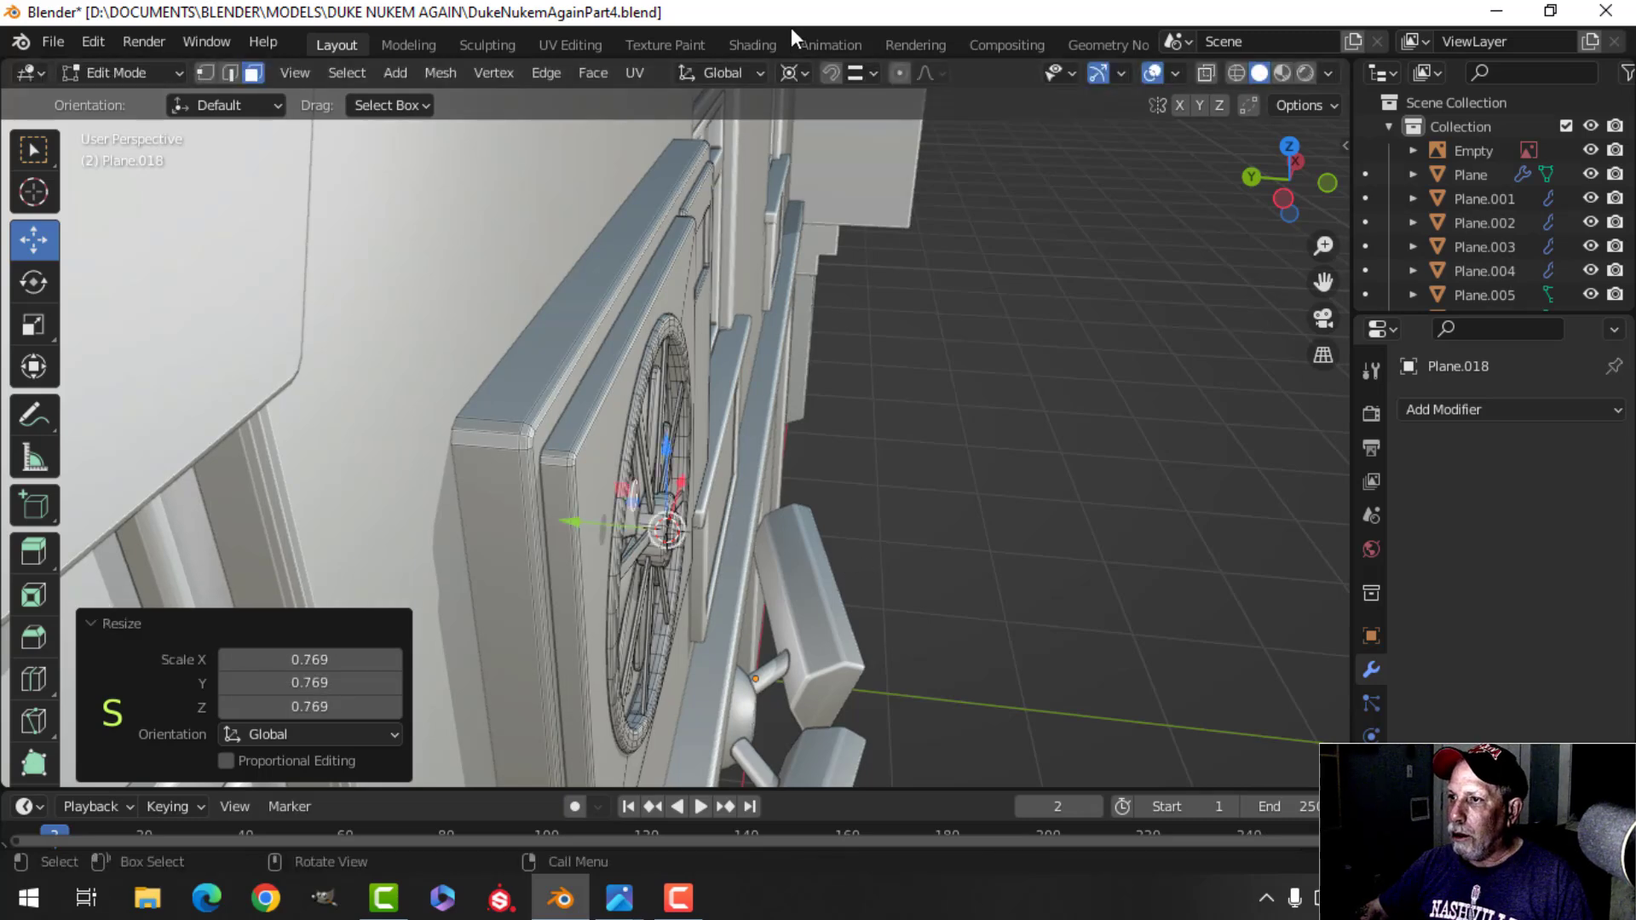
pyautogui.click(792, 73)
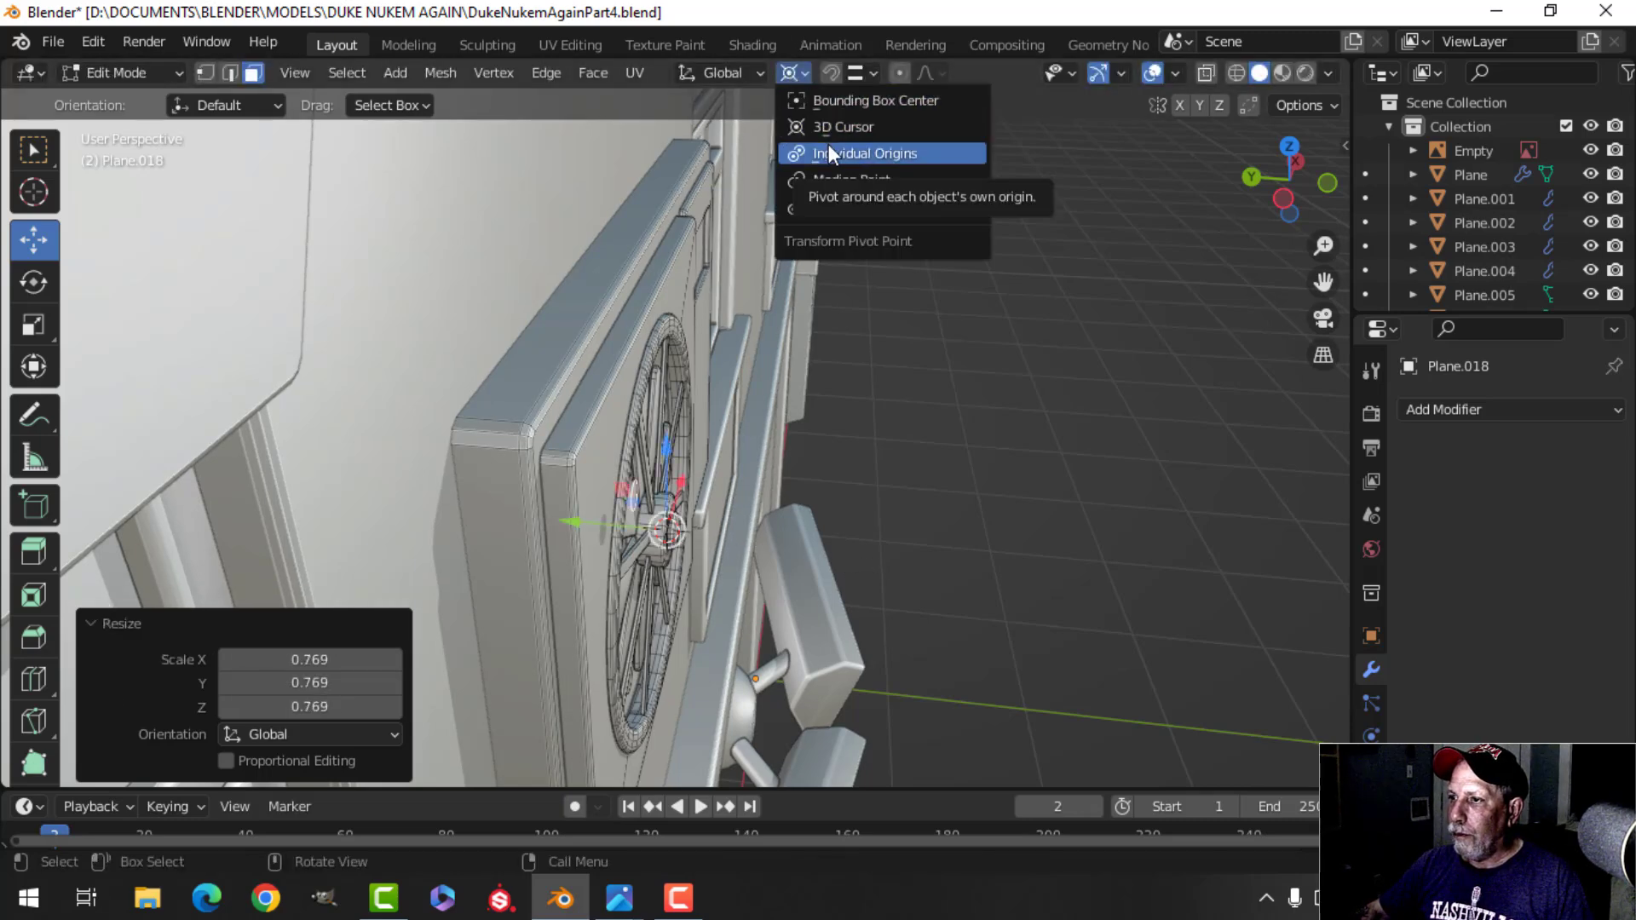
pyautogui.click(832, 179)
# Extrude the duplicated disc face to give it thickness and delete its hidden rear face.
pyautogui.keyDown('shift'); pyautogui.moveTo(844, 281); pyautogui.dragTo(608, 431, button='middle'); pyautogui.keyUp('shift')
pyautogui.press('e')
pyautogui.click(846, 372)
pyautogui.press('x')
pyautogui.click(847, 372)
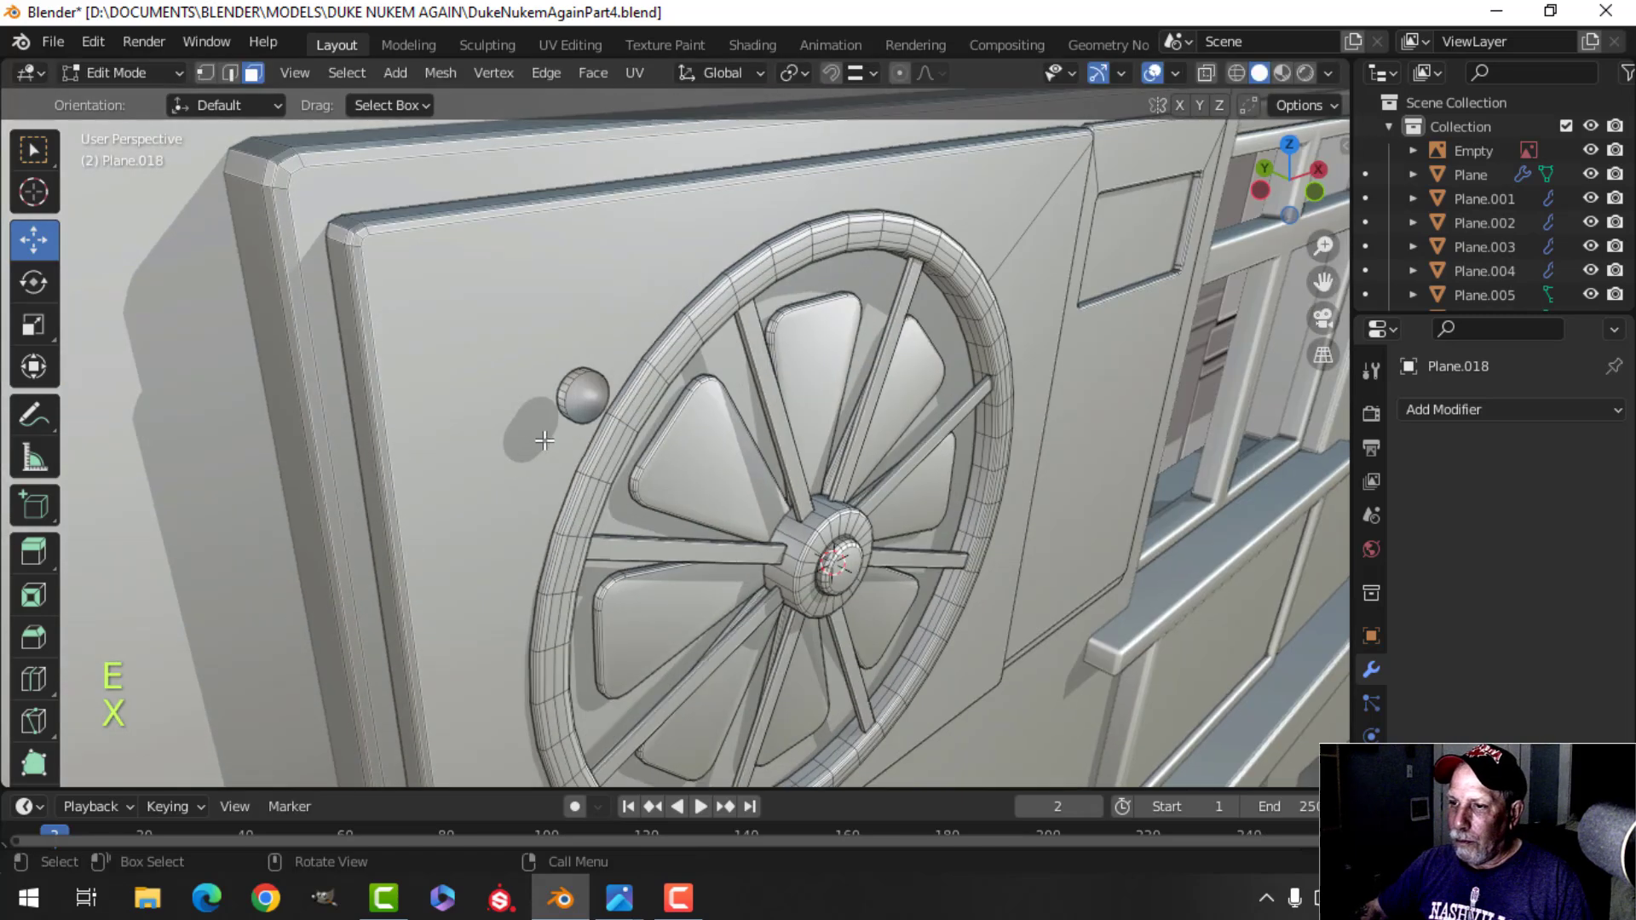
# Select the small disc's linked mesh and separate it into its own object.
pyautogui.press('a')
pyautogui.click(590, 402)
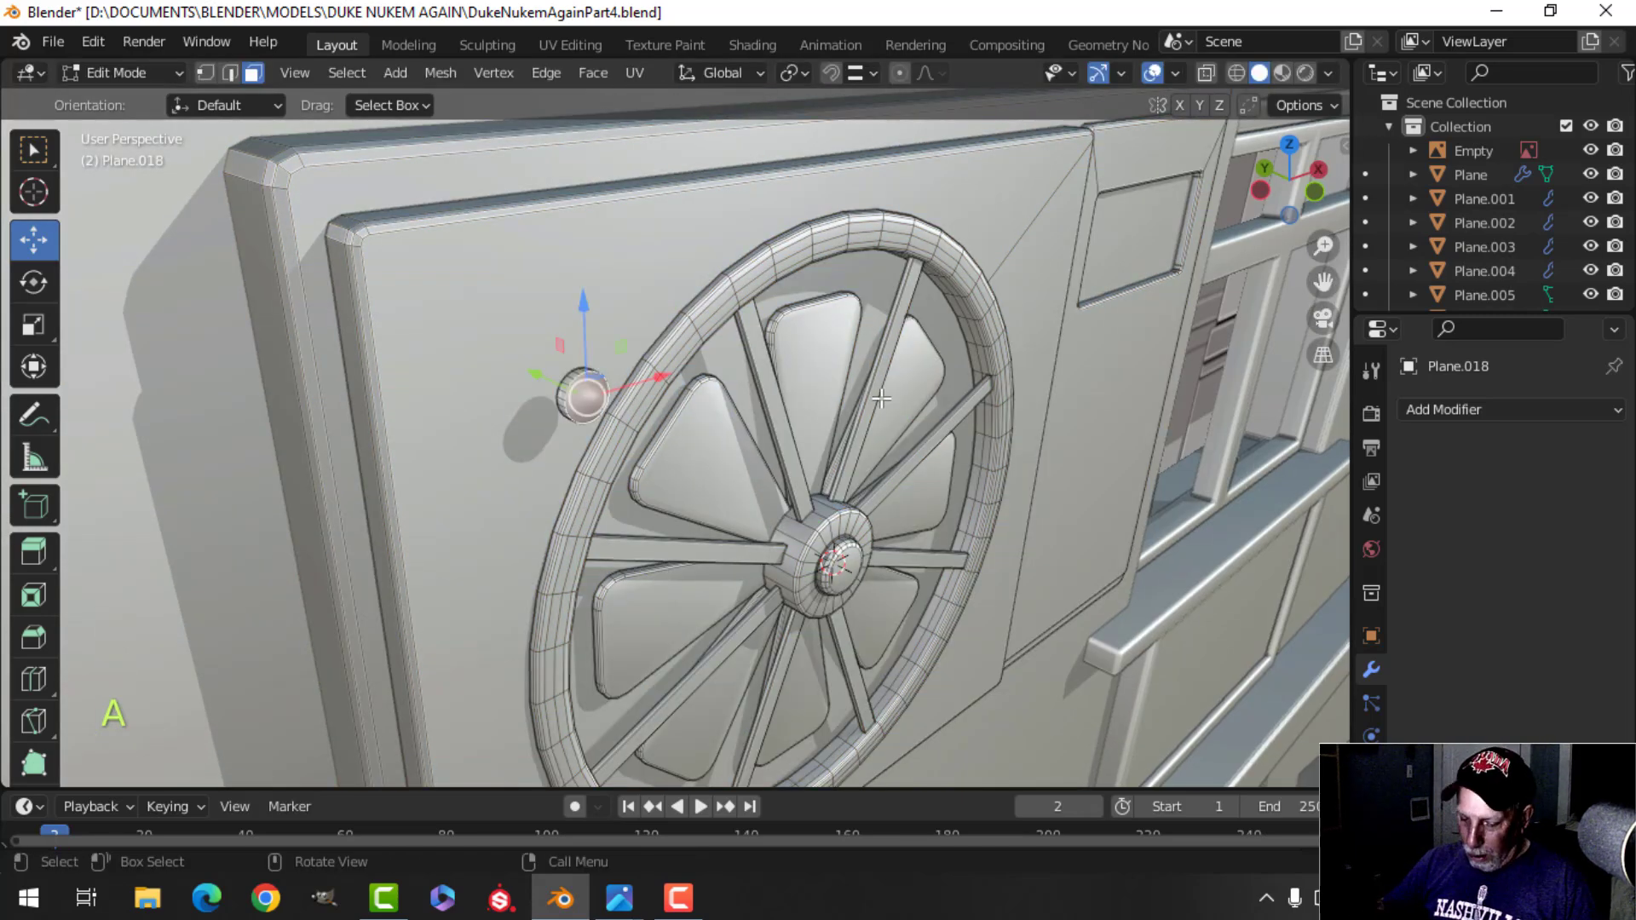
pyautogui.hotkey('ctrl', 'l')
pyautogui.press('p')
pyautogui.click(881, 398)
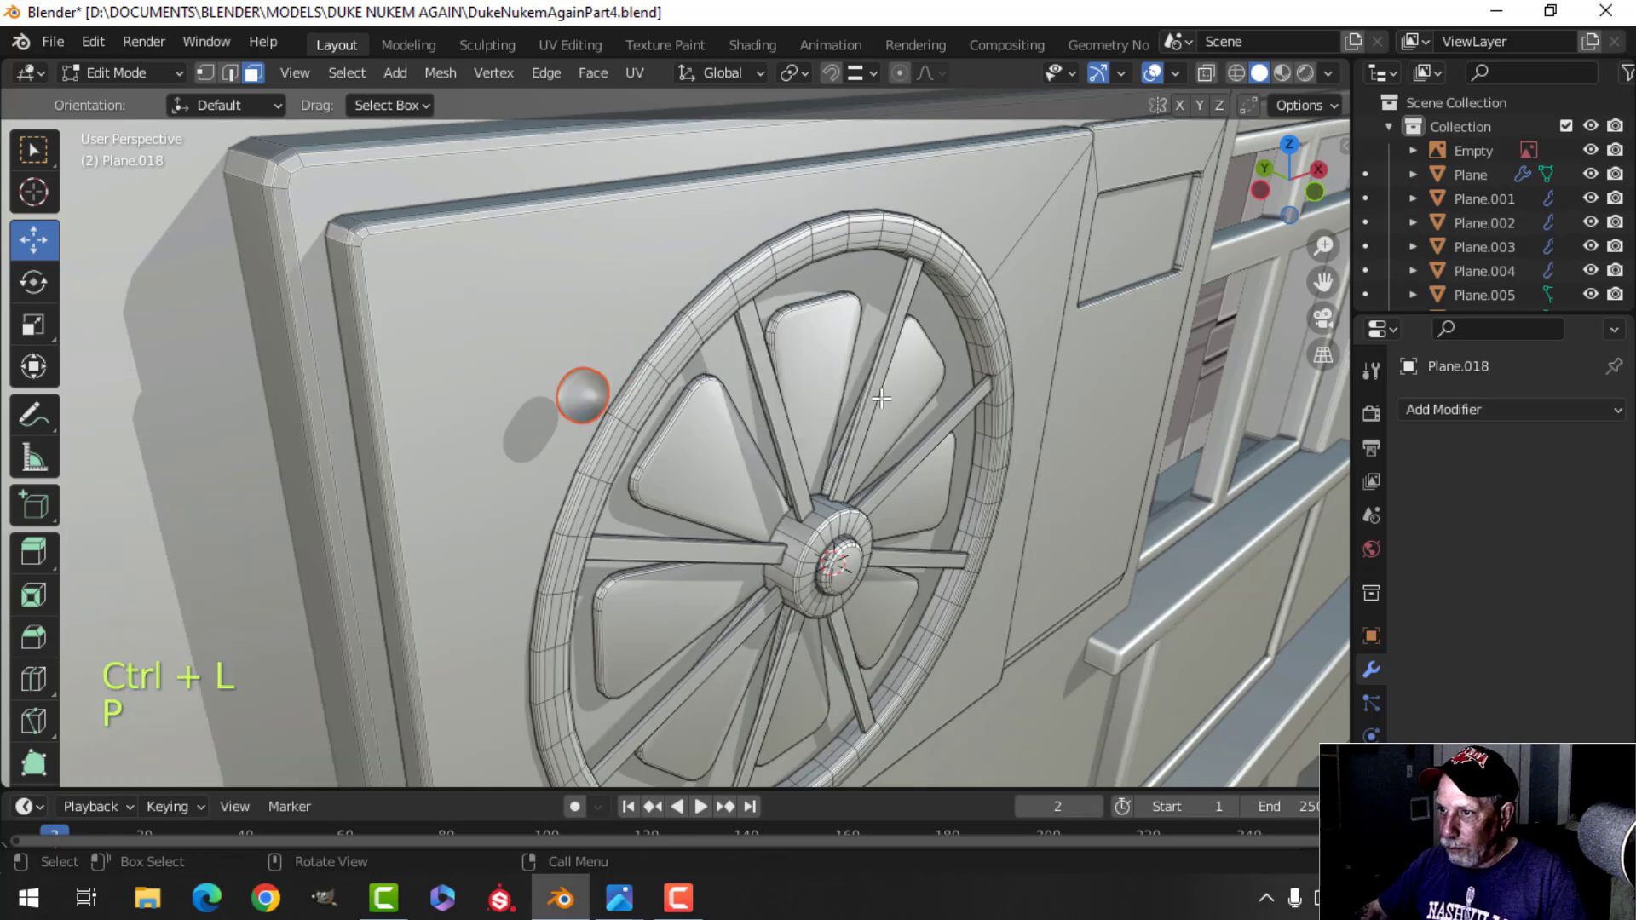
pyautogui.press('Tab')
# Bevel the front rim of the separated disc with two segments and correct the whole disc's normals.
pyautogui.press('Tab')
pyautogui.scroll(2, 614, 413)
pyautogui.hotkey('alt', 'a')
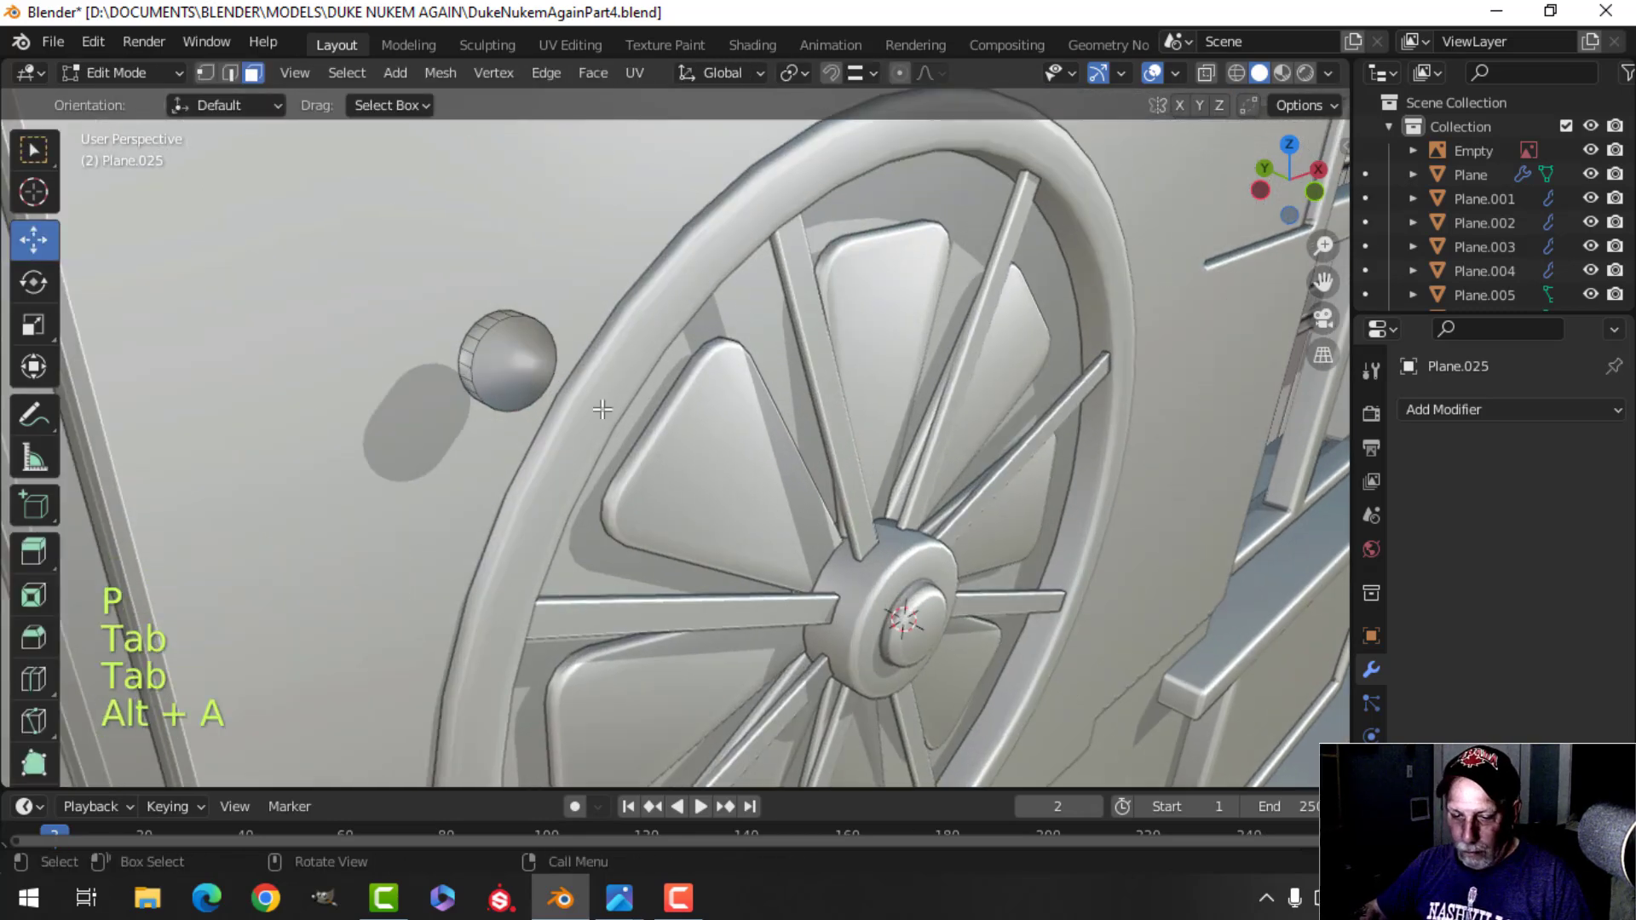
pyautogui.hotkey('ctrl', 'b')
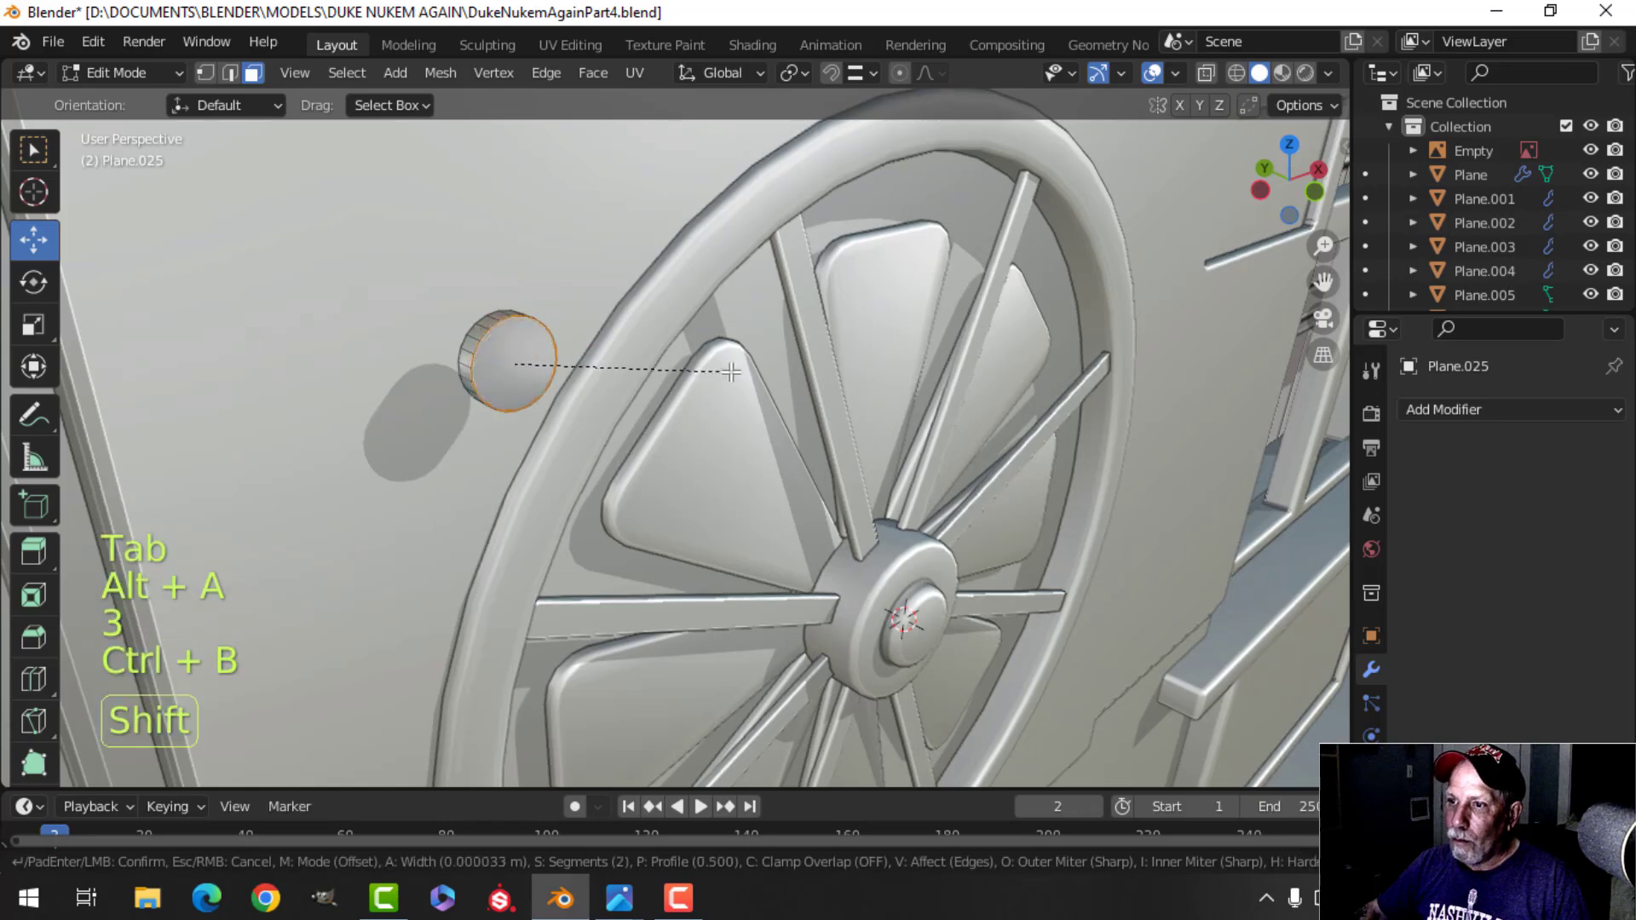
pyautogui.click(842, 379)
pyautogui.press('a')
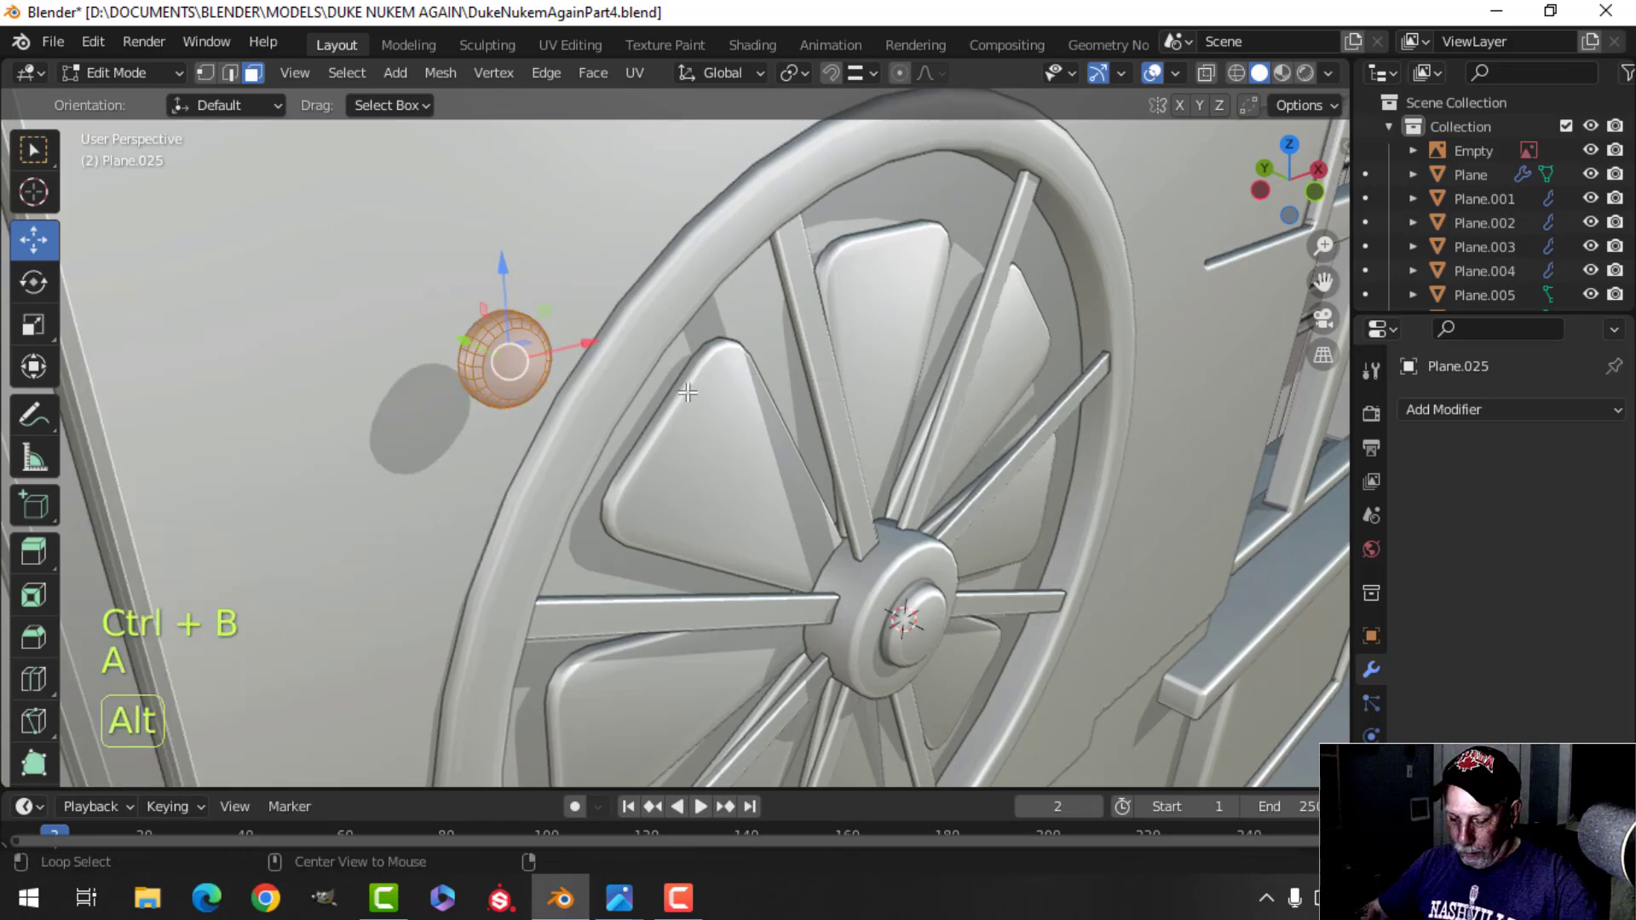
pyautogui.hotkey('alt', 'n')
pyautogui.click(682, 392)
# Move the disc 0.020 m in Y against the plate and about -0.075 m in X and 0.069 m in Z to the plate's upper-left corner.
pyautogui.moveTo(631, 402); pyautogui.dragTo(594, 456, button='middle')
pyautogui.moveTo(518, 406); pyautogui.dragTo(466, 394)
pyautogui.press('KP_1')
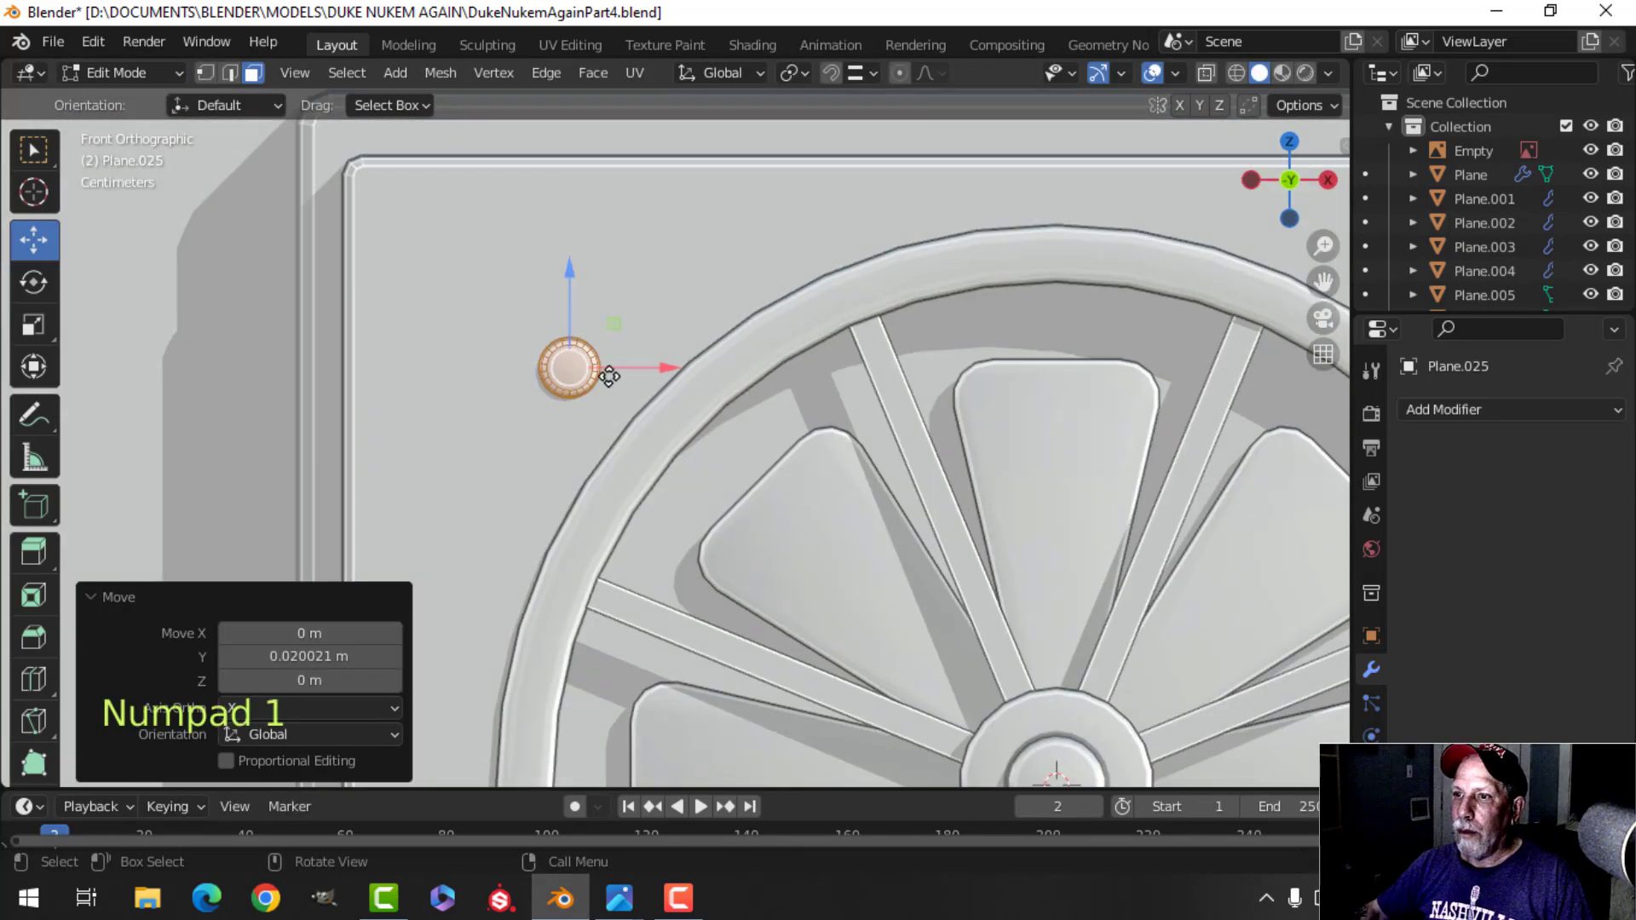
pyautogui.press('g')
pyautogui.click(482, 235)
pyautogui.scroll(-5, 486, 230)
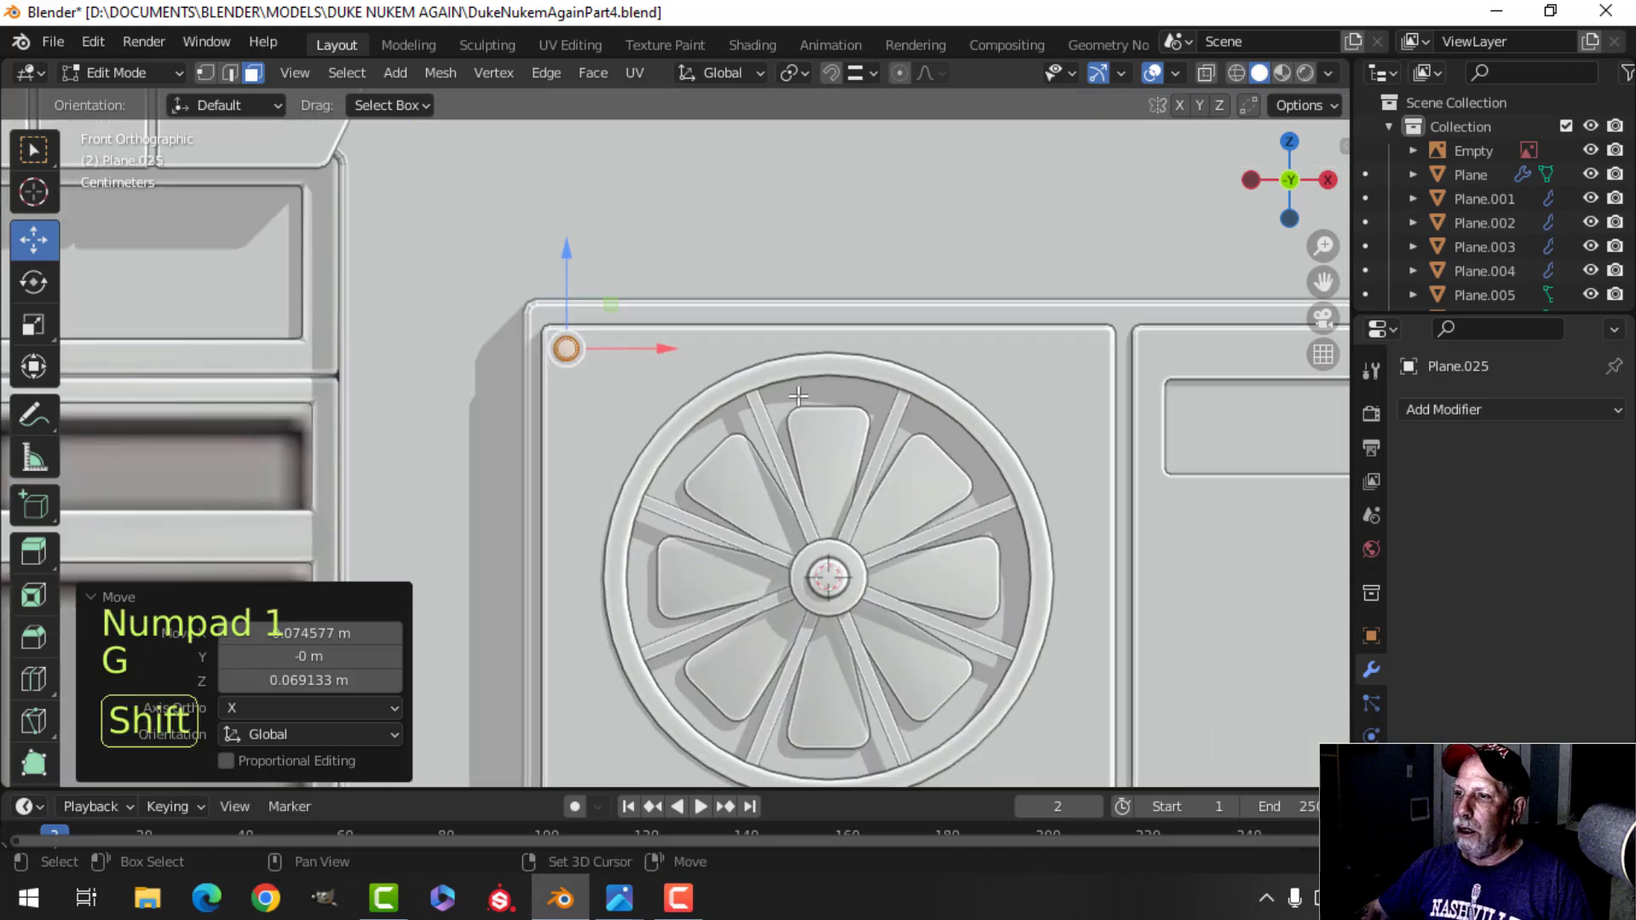
# Duplicate the corner disc and move the copy along X to the fan plate's upper-right corner.
pyautogui.keyDown('shift'); pyautogui.moveTo(797, 393); pyautogui.dragTo(560, 368, button='middle'); pyautogui.keyUp('shift')
pyautogui.scroll(-3, 560, 368)
pyautogui.hotkey('shift', 'd')
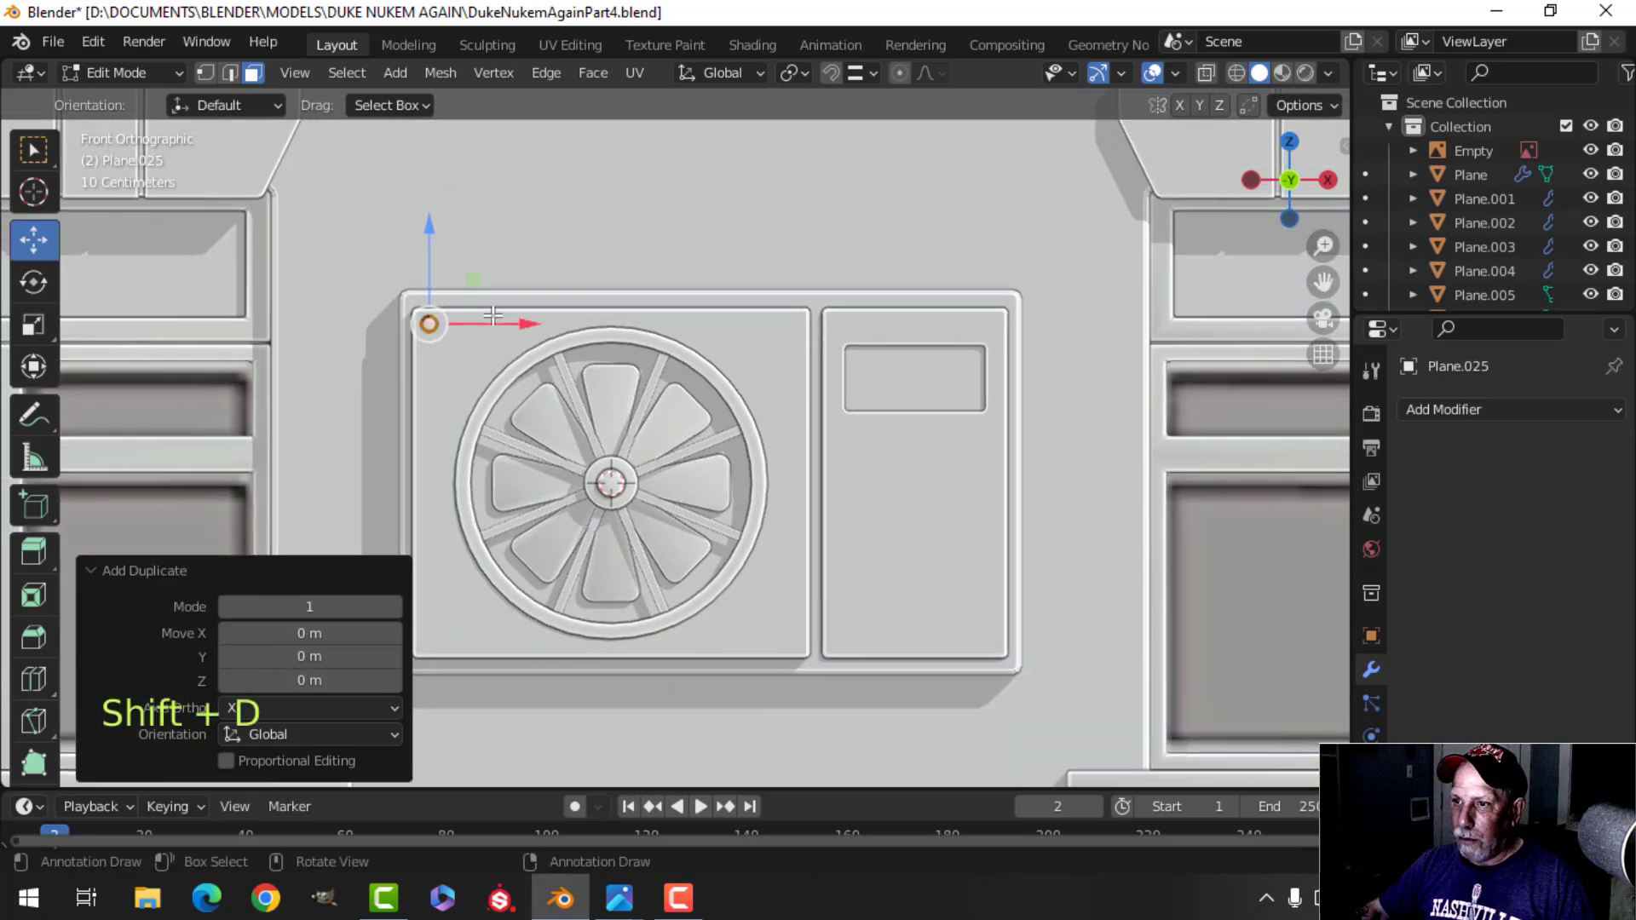
pyautogui.moveTo(569, 327); pyautogui.dragTo(884, 347)
# Duplicate both upper discs and move the copies about -0.506 m in Z to the plate's lower corners.
pyautogui.scroll(-2, 884, 347)
pyautogui.press('a')
pyautogui.keyDown('shift'); pyautogui.moveTo(790, 381); pyautogui.dragTo(790, 332, button='middle'); pyautogui.keyUp('shift')
pyautogui.hotkey('shift', 'd')
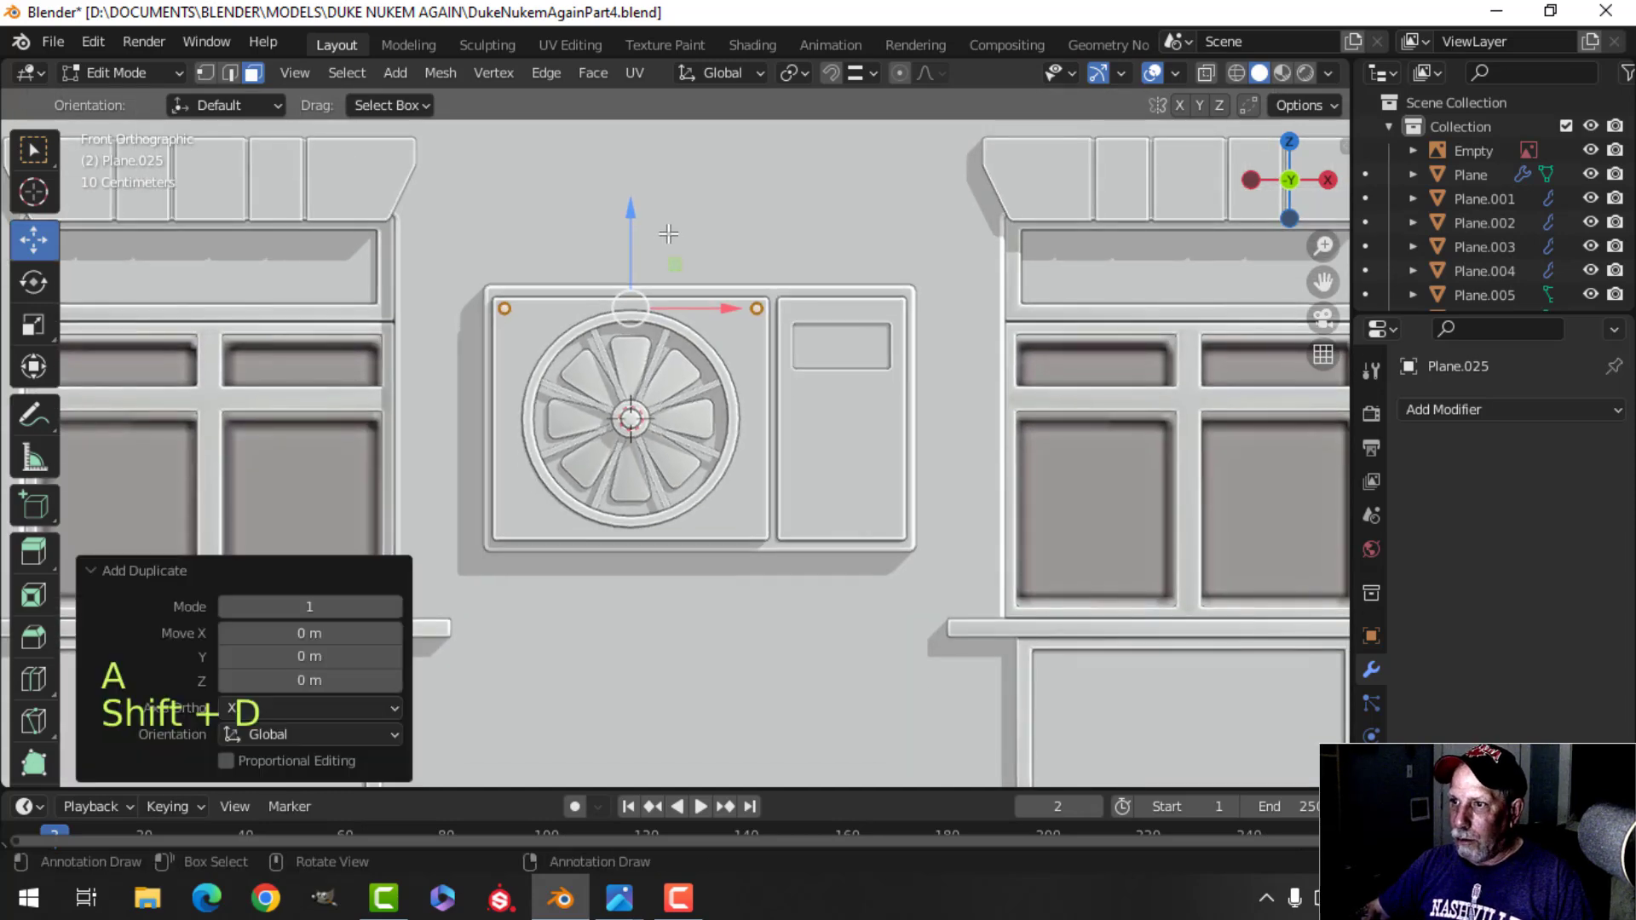
pyautogui.moveTo(629, 209); pyautogui.dragTo(654, 437)
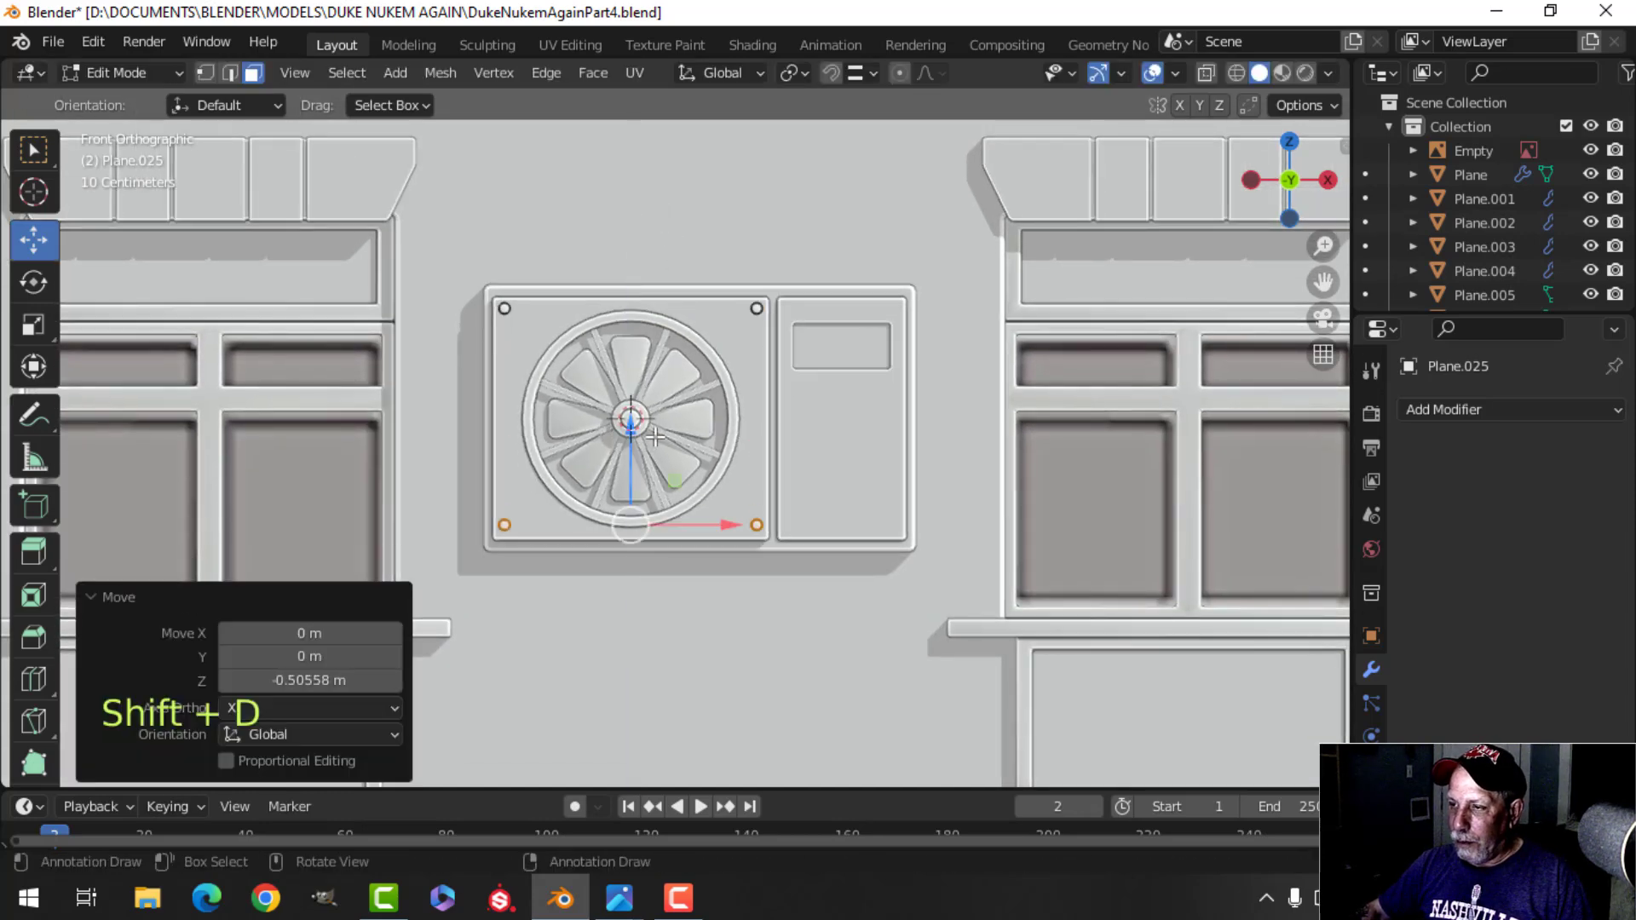
# Leave mesh editing and join the four corner discs into the wall unit object.
pyautogui.press('Tab')
pyautogui.scroll(-3, 818, 435)
pyautogui.hotkey('alt', 'a')
pyautogui.moveTo(705, 431); pyautogui.dragTo(837, 483, button='middle')
pyautogui.scroll(6, 801, 444)
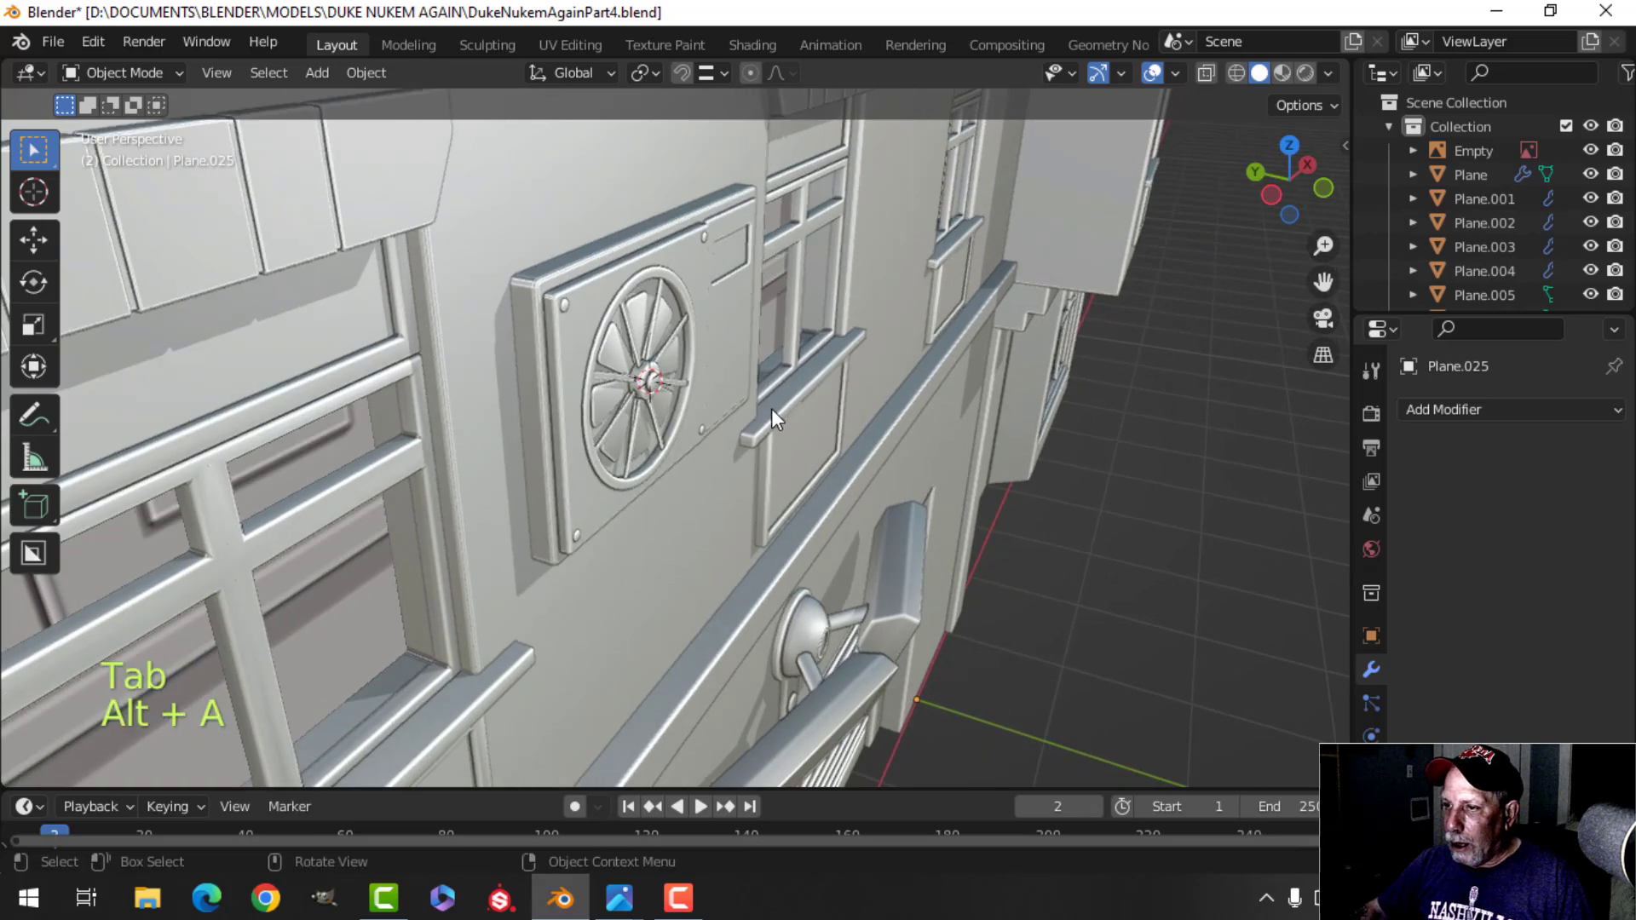
pyautogui.keyDown('shift'); pyautogui.moveTo(716, 413); pyautogui.dragTo(743, 457, button='middle'); pyautogui.keyUp('shift')
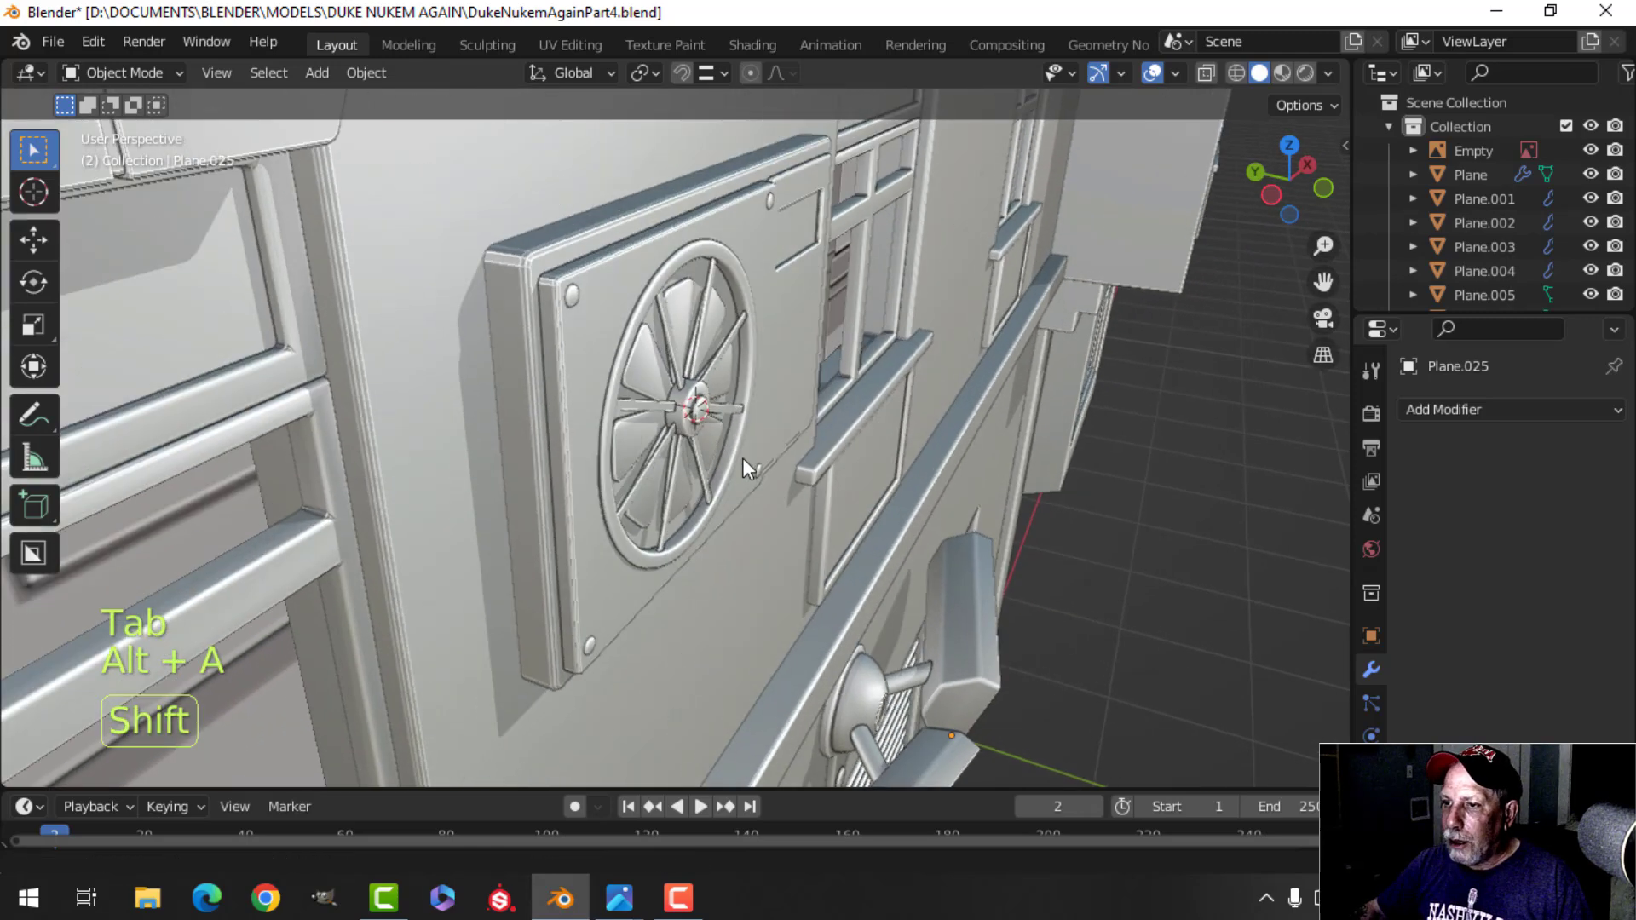
pyautogui.click(576, 290)
pyautogui.keyDown('shift'); pyautogui.click(600, 284); pyautogui.keyUp('shift')
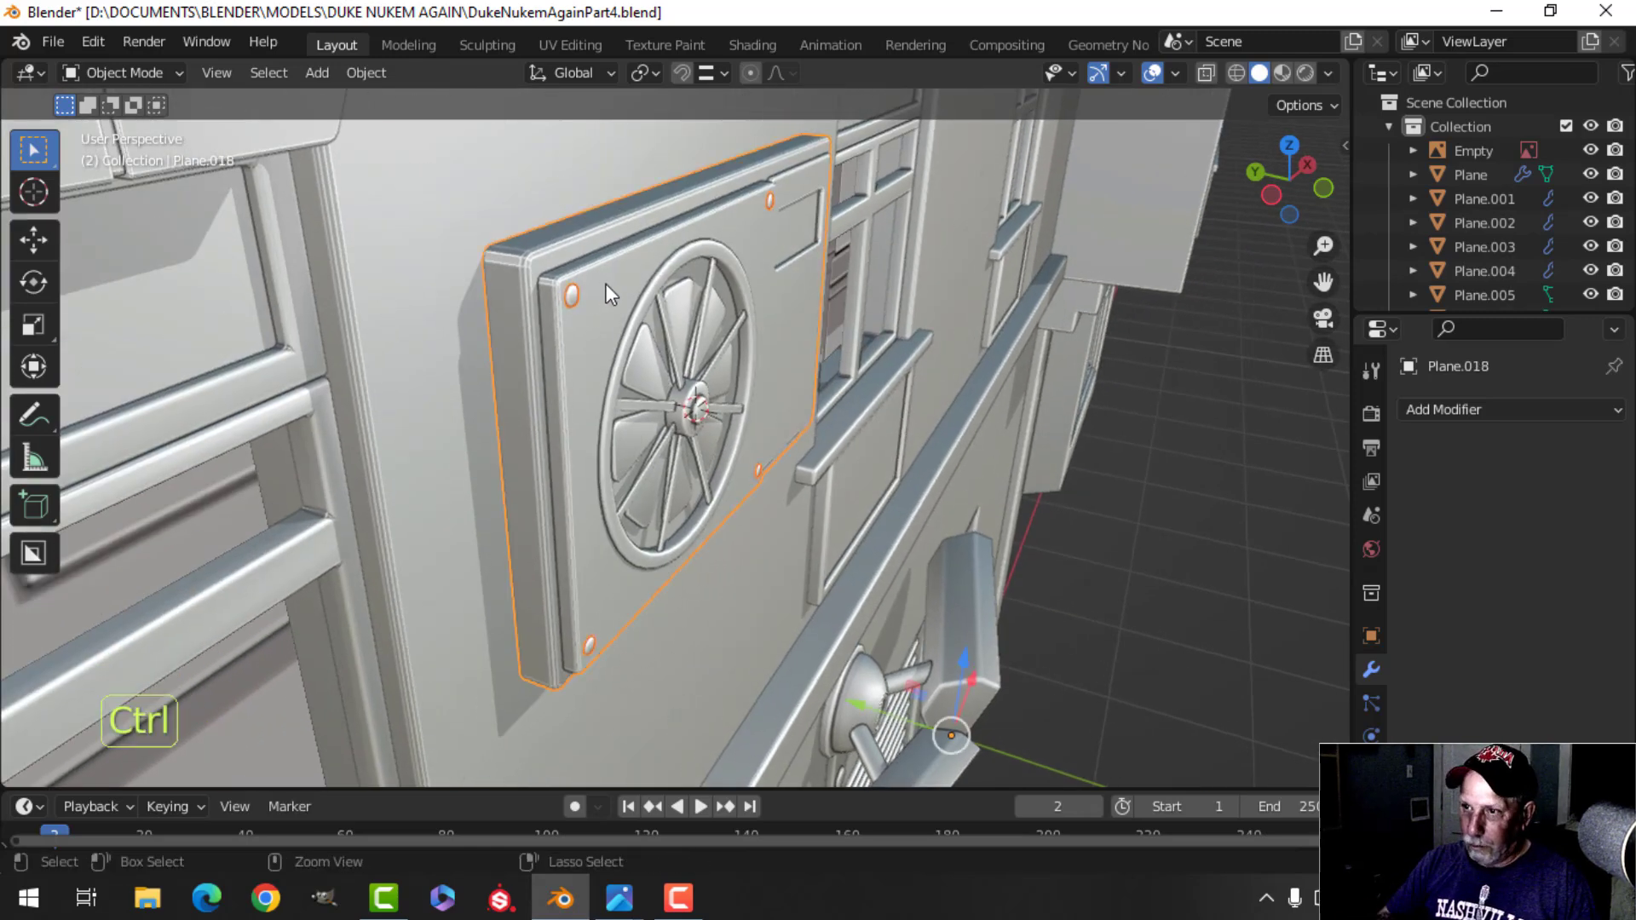
pyautogui.hotkey('ctrl', 'j')
# Shade the joined wall unit smooth and add a Weighted Normal modifier to it.
pyautogui.rightClick(606, 285)
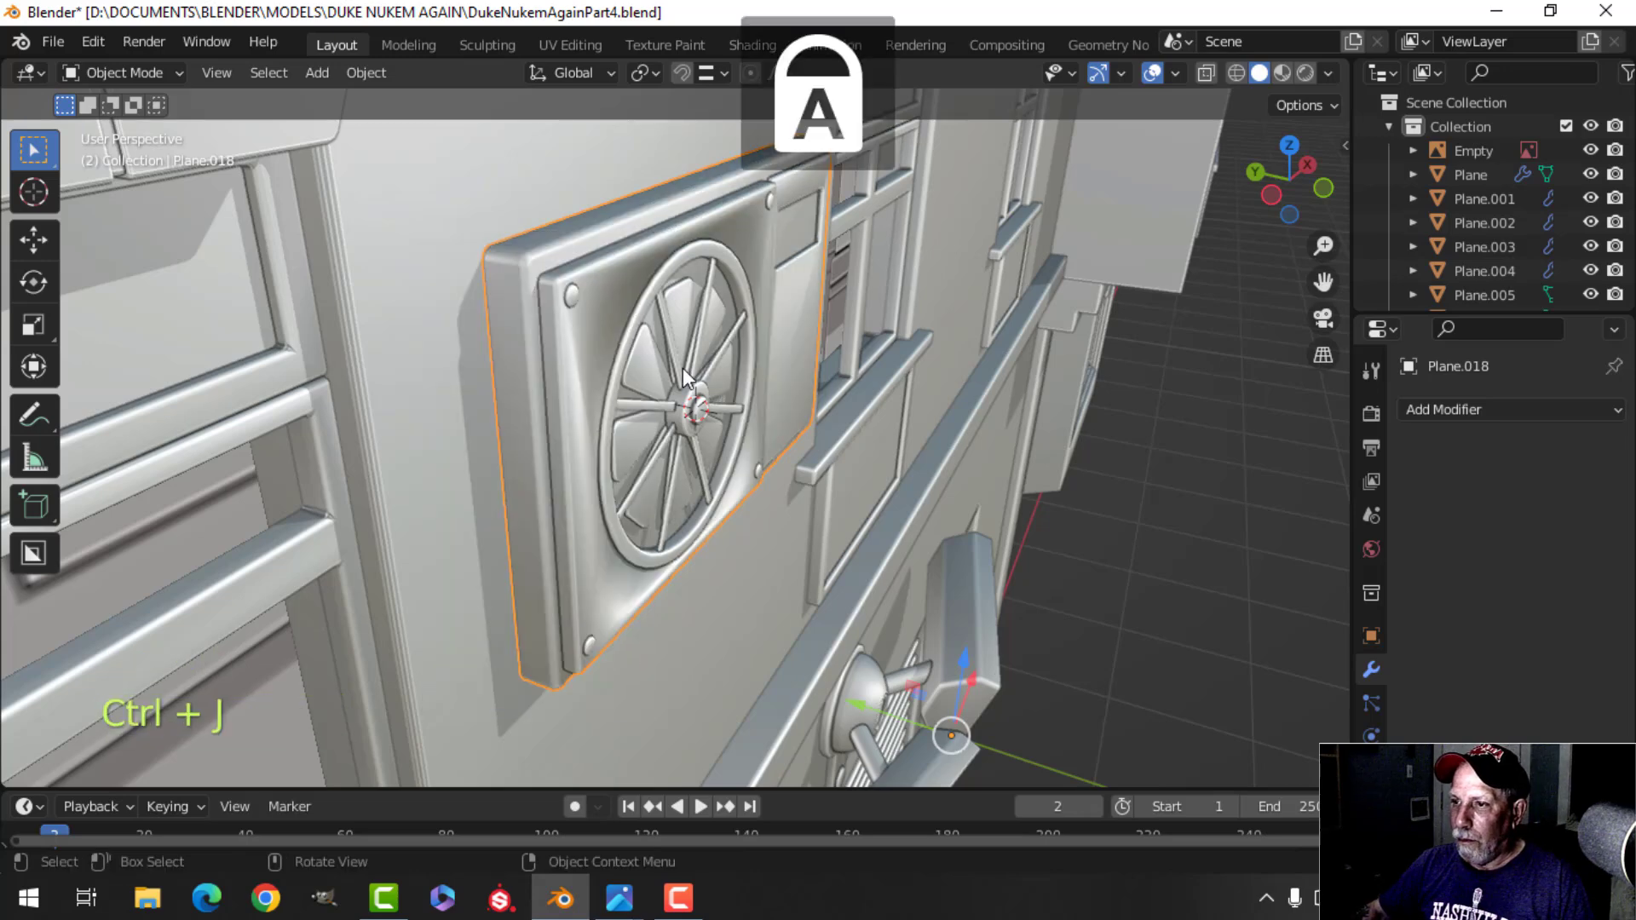
pyautogui.press('super+a')
pyautogui.moveTo(678, 365); pyautogui.dragTo(646, 301, button='middle')
pyautogui.press('Escape')
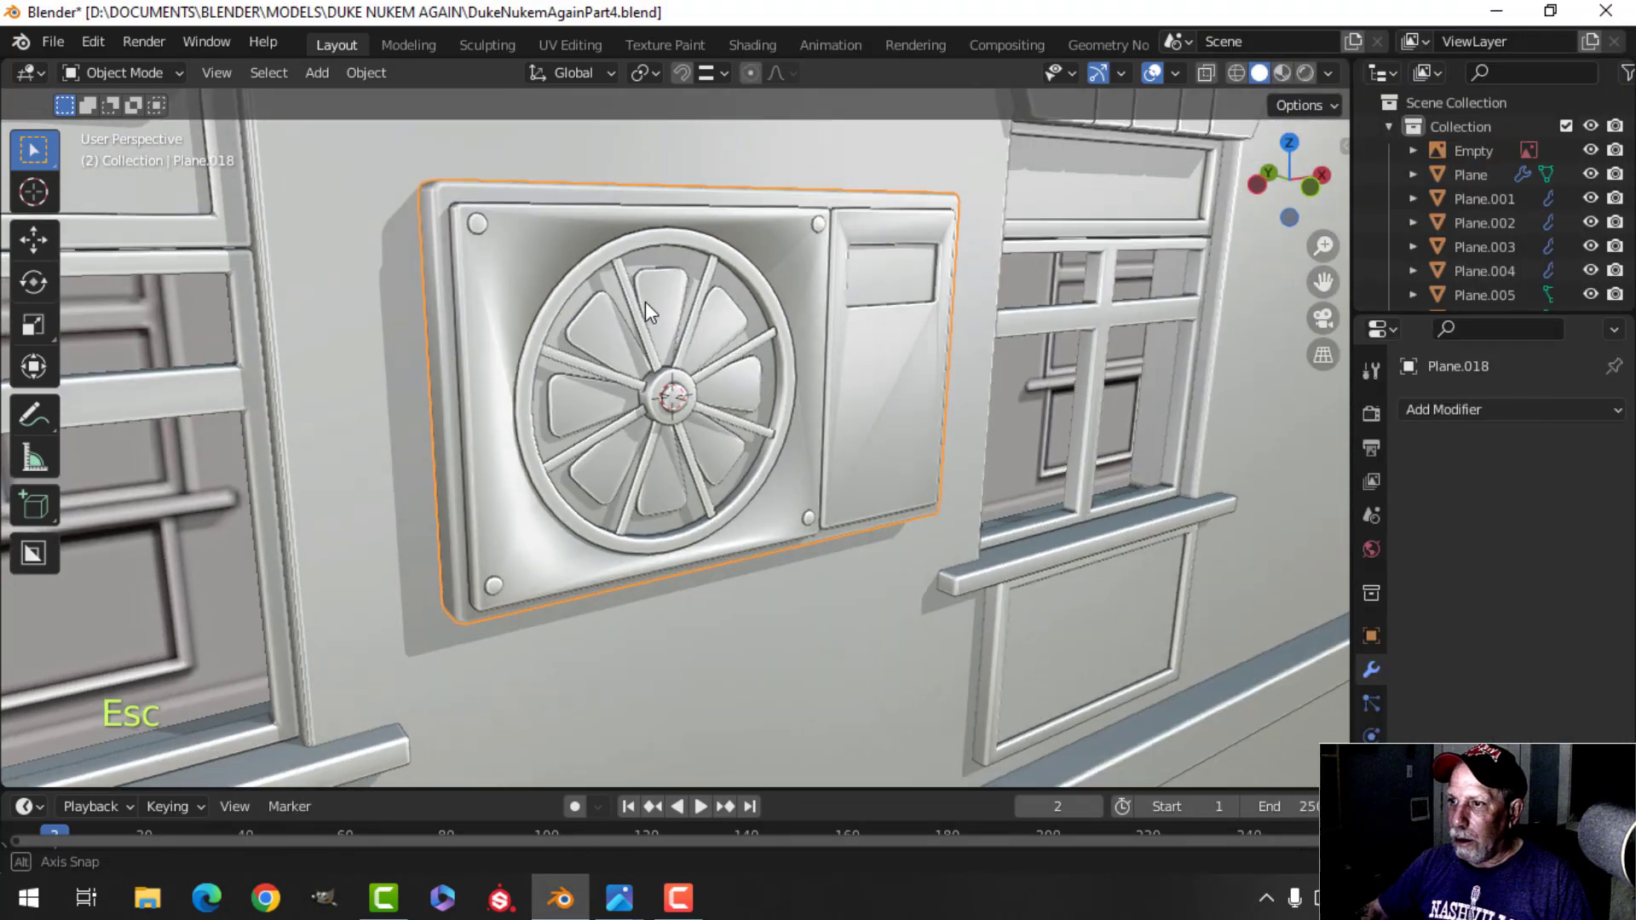
pyautogui.click(1416, 410)
pyautogui.click(952, 583)
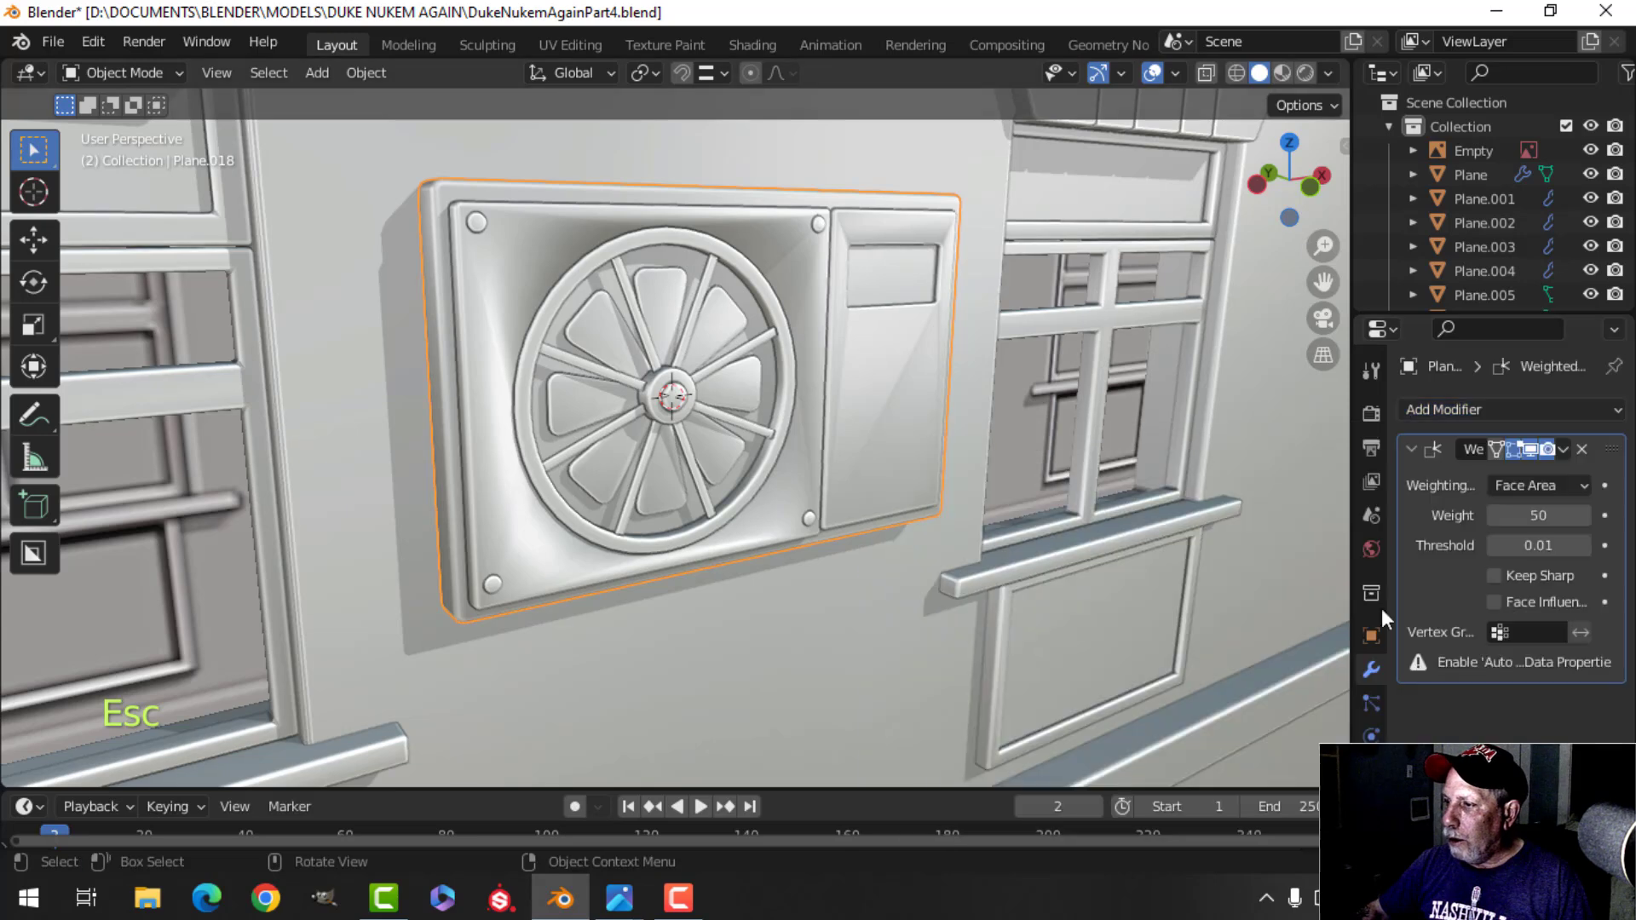
# Enable Auto Smooth at 30° in the wall unit's mesh normals settings and deselect the unit.
pyautogui.click(1371, 804)
pyautogui.scroll(-5, 1513, 596)
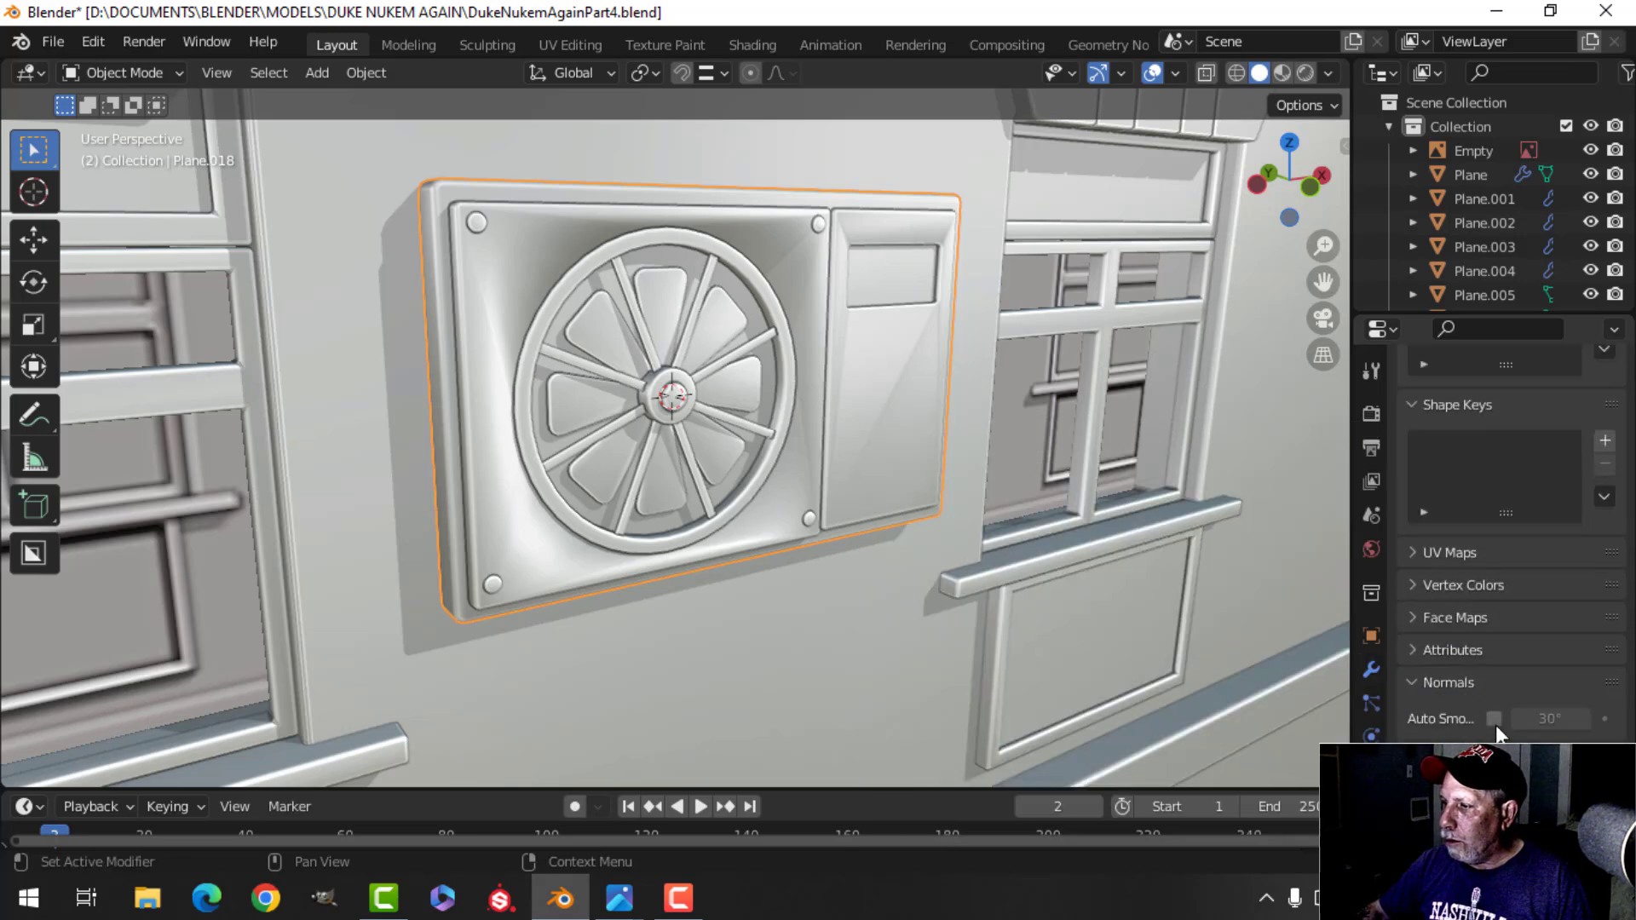
pyautogui.click(1494, 718)
pyautogui.hotkey('alt', 'a')
# Select the wall unit's entire mesh and move it slightly along Y towards the building wall.
pyautogui.moveTo(789, 438); pyautogui.dragTo(858, 485, button='middle')
pyautogui.press('Tab')
pyautogui.press('a')
pyautogui.scroll(3, 689, 365)
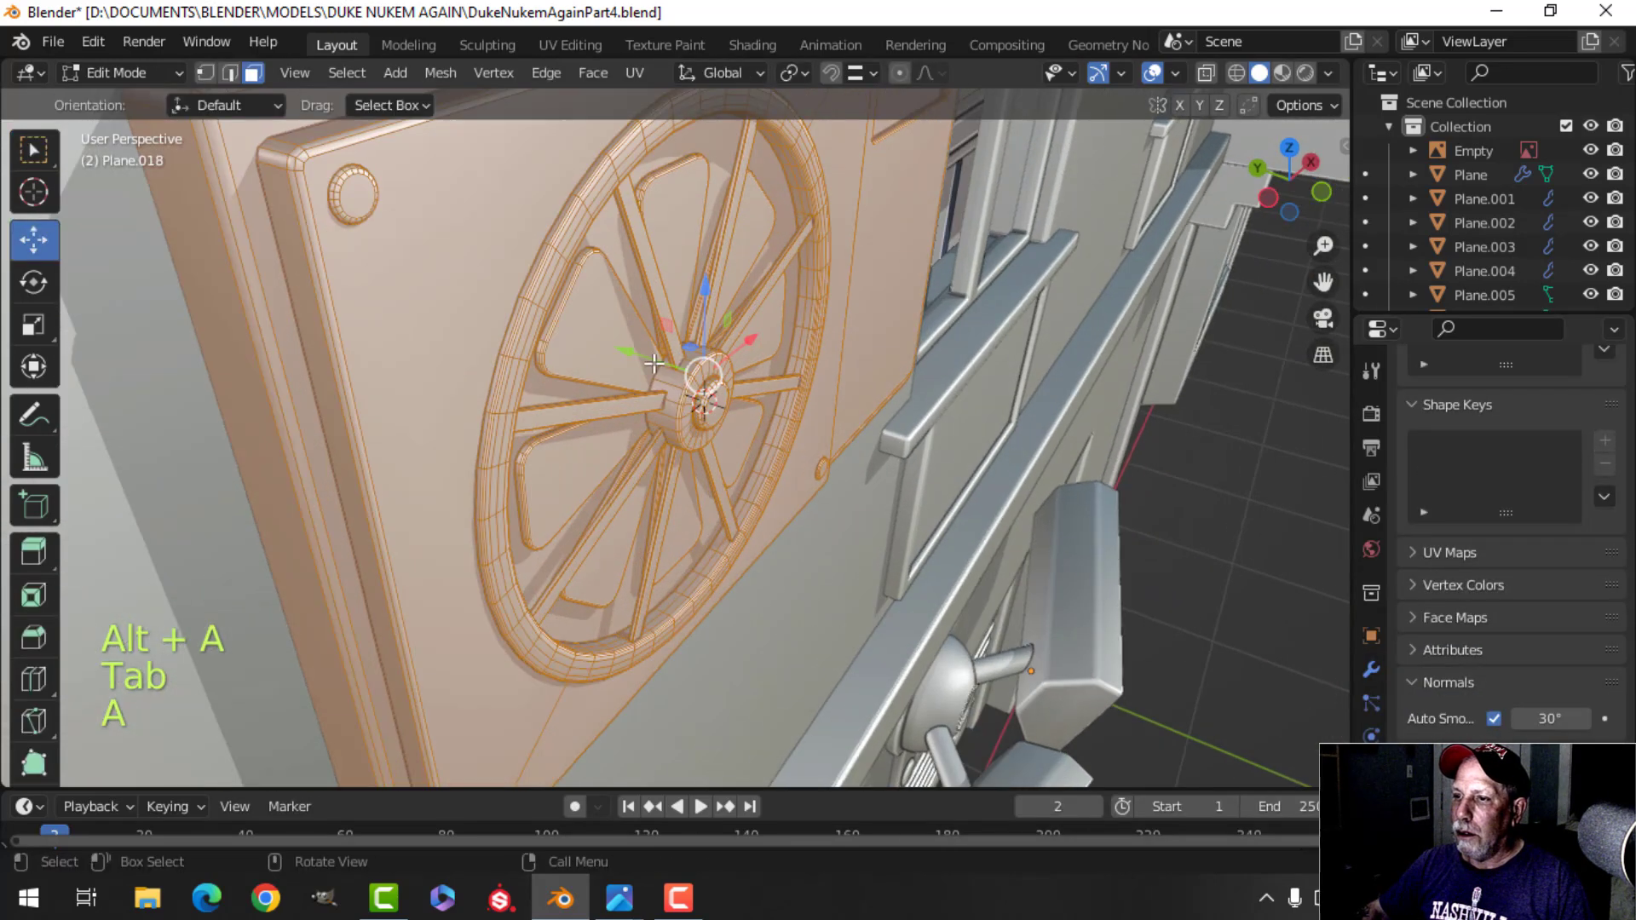
pyautogui.moveTo(689, 368); pyautogui.dragTo(810, 429, button='middle')
pyautogui.scroll(-3, 767, 430)
pyautogui.keyDown('shift'); pyautogui.moveTo(689, 436); pyautogui.dragTo(730, 446, button='middle'); pyautogui.keyUp('shift')
pyautogui.moveTo(695, 412); pyautogui.dragTo(680, 408)
pyautogui.moveTo(680, 408); pyautogui.dragTo(796, 404, button='middle')
pyautogui.press('Tab')
pyautogui.hotkey('alt', 'a')
# Merge the wall unit's vertices by distance and return to Object Mode with nothing selected.
pyautogui.scroll(-3, 877, 446)
pyautogui.scroll(3, 753, 376)
pyautogui.press('Tab')
pyautogui.press('m')
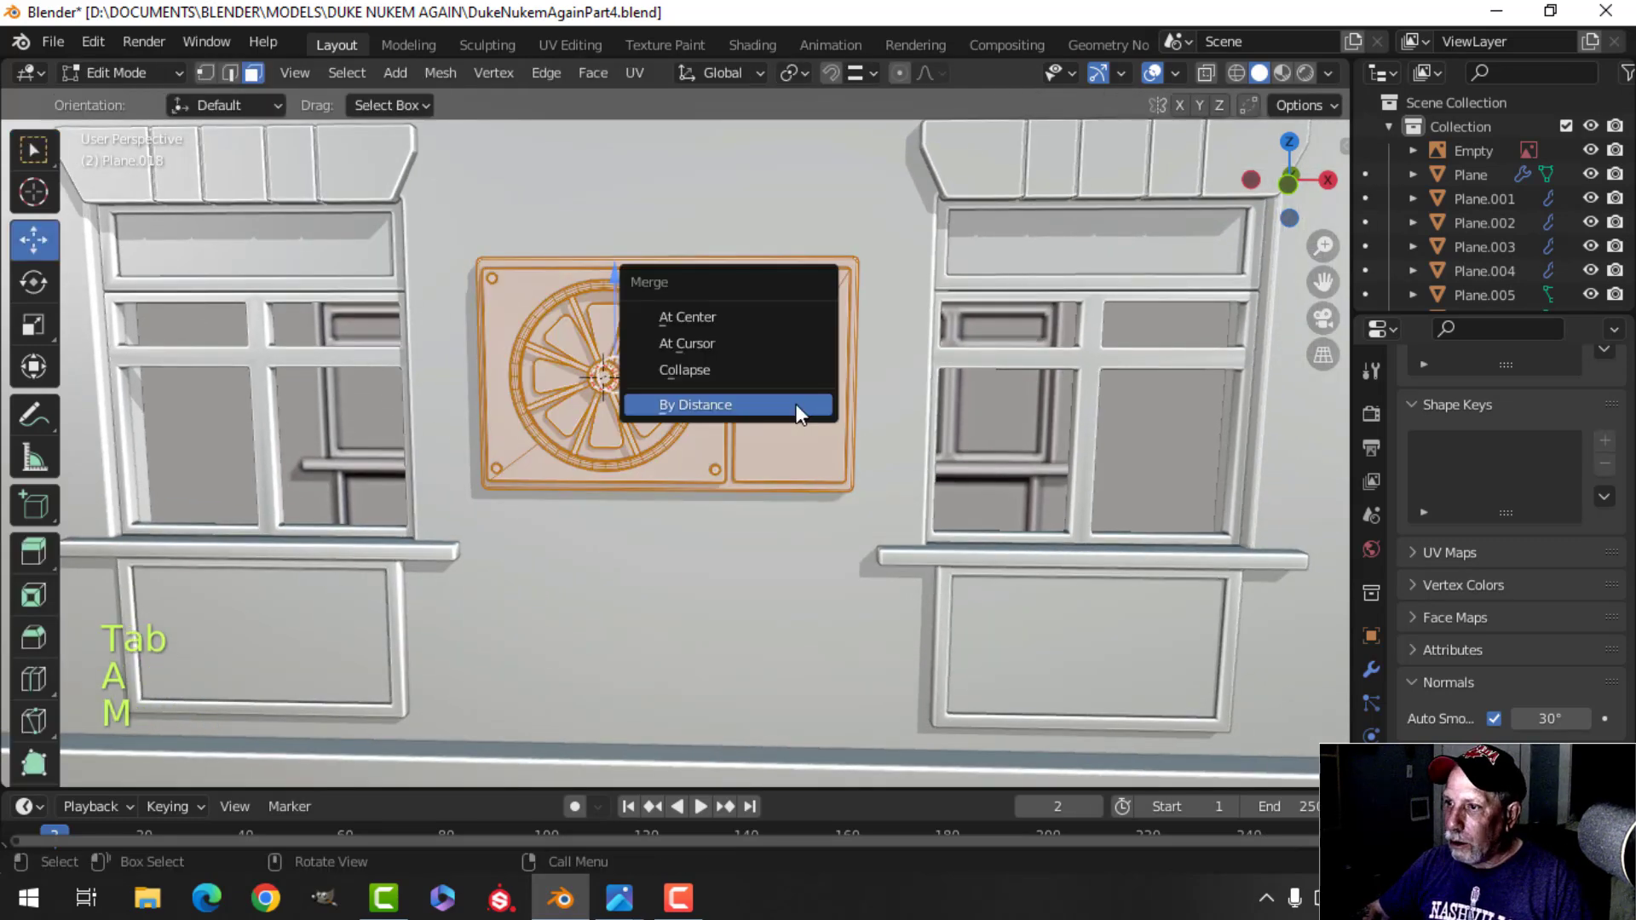
pyautogui.click(796, 404)
pyautogui.hotkey('alt', 'a')
pyautogui.press('Tab')
pyautogui.hotkey('alt', 'a')
pyautogui.scroll(-5, 777, 417)
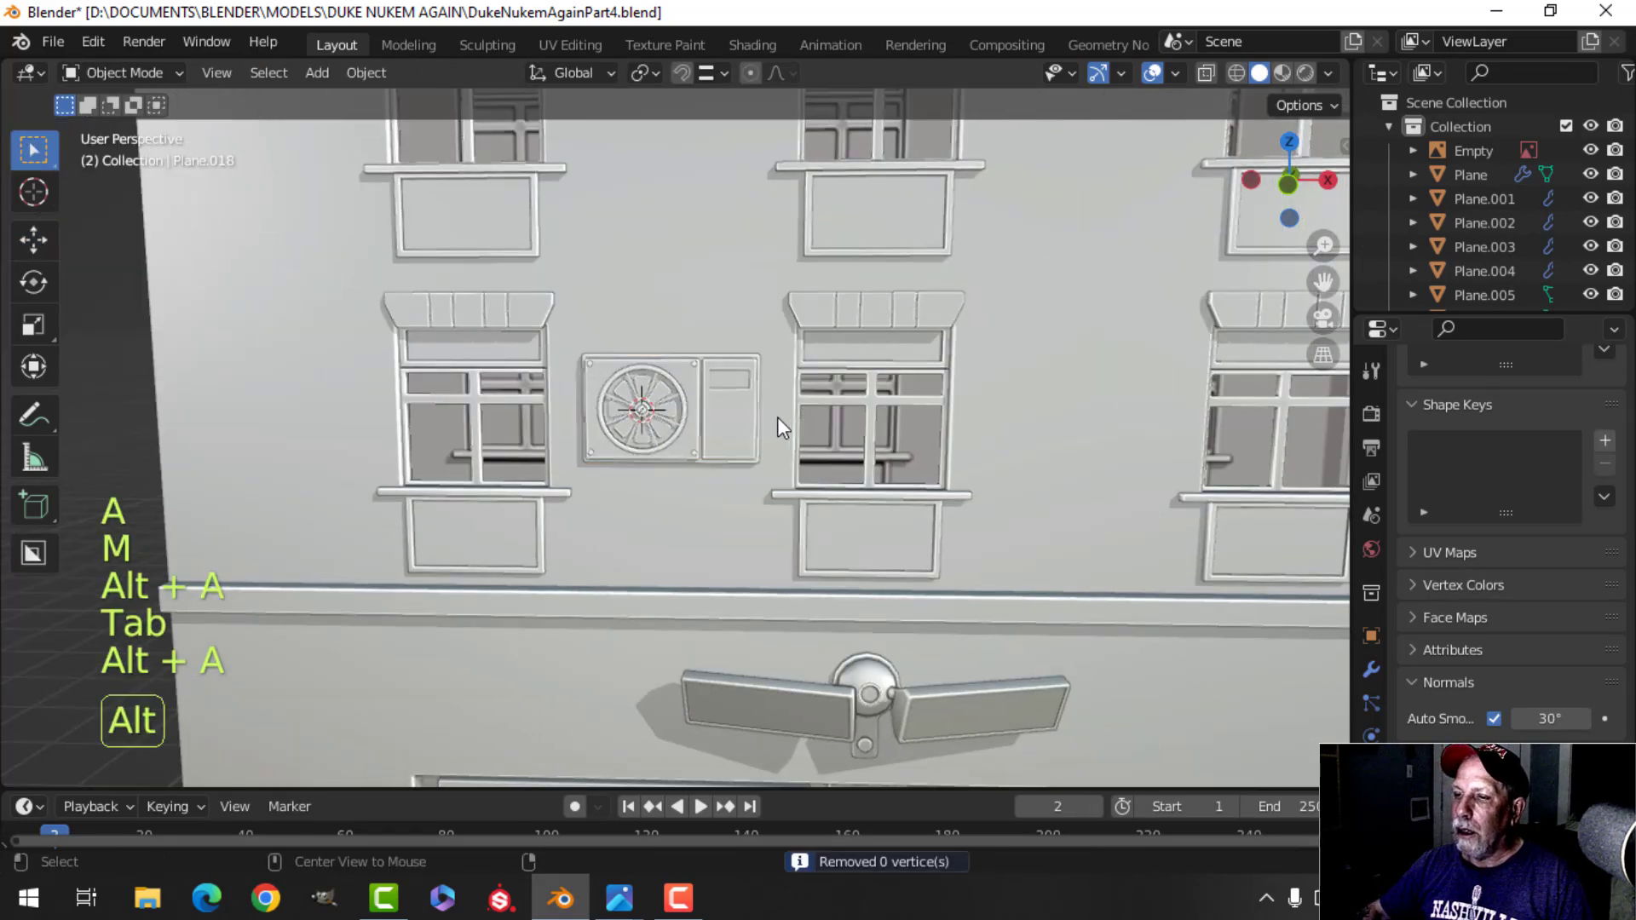
# Check the unit placement in the courtyard.jpg reference image and set the modelled wall unit's origin to its geometry.
pyautogui.scroll(5, 750, 419)
pyautogui.keyDown('shift'); pyautogui.moveTo(745, 422); pyautogui.dragTo(760, 394, button='middle'); pyautogui.keyUp('shift')
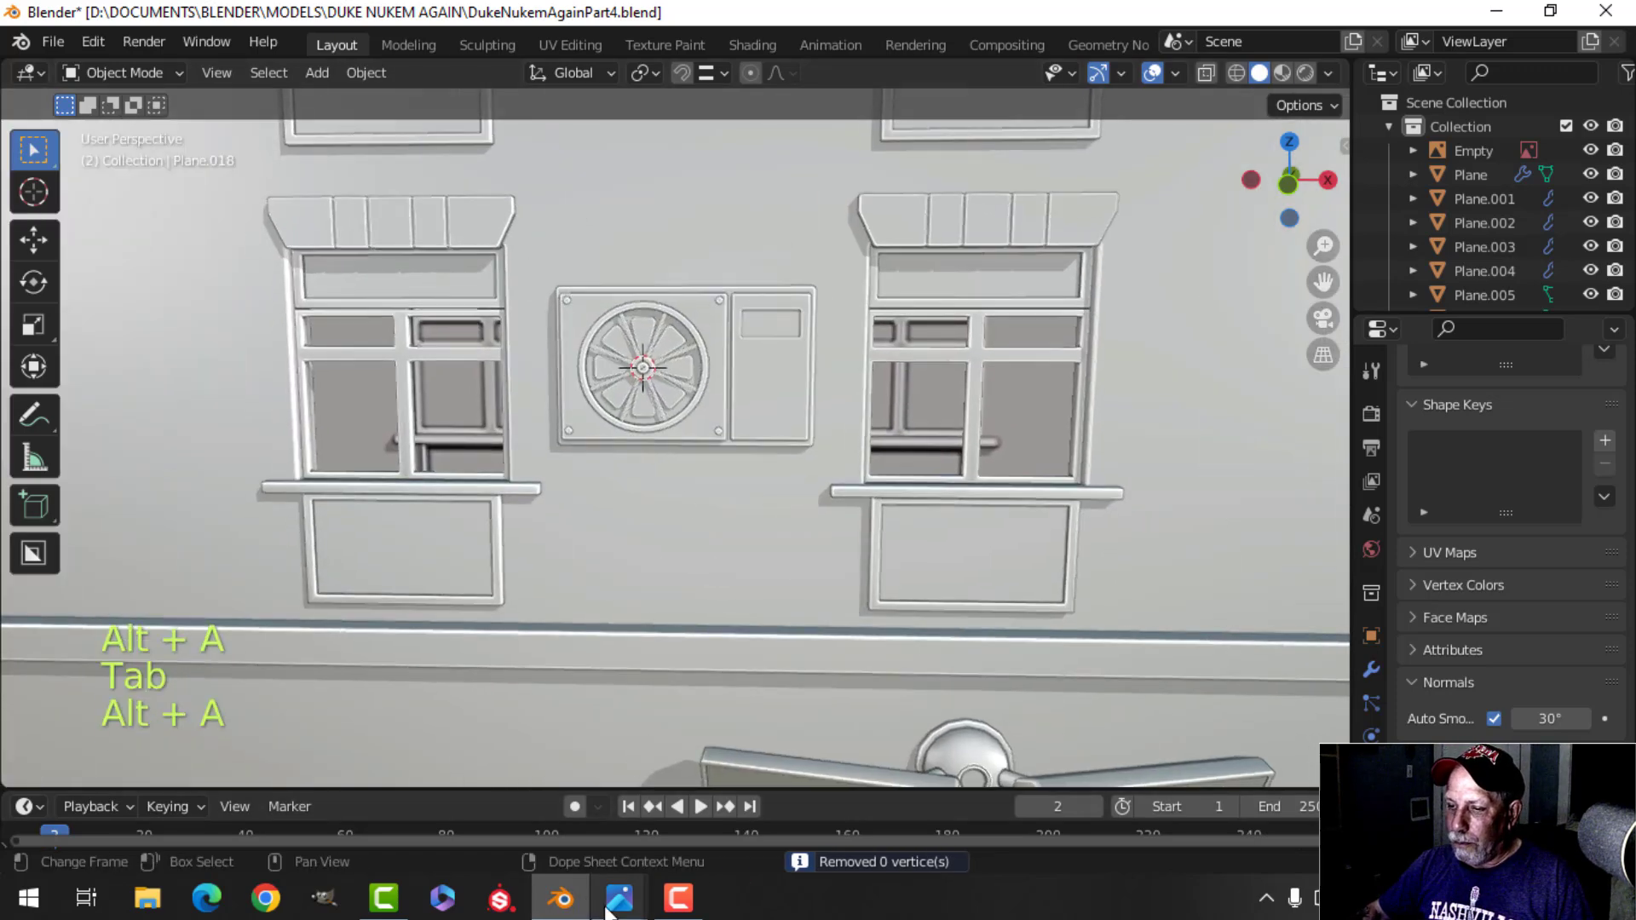
pyautogui.moveTo(609, 910)
pyautogui.click(587, 748)
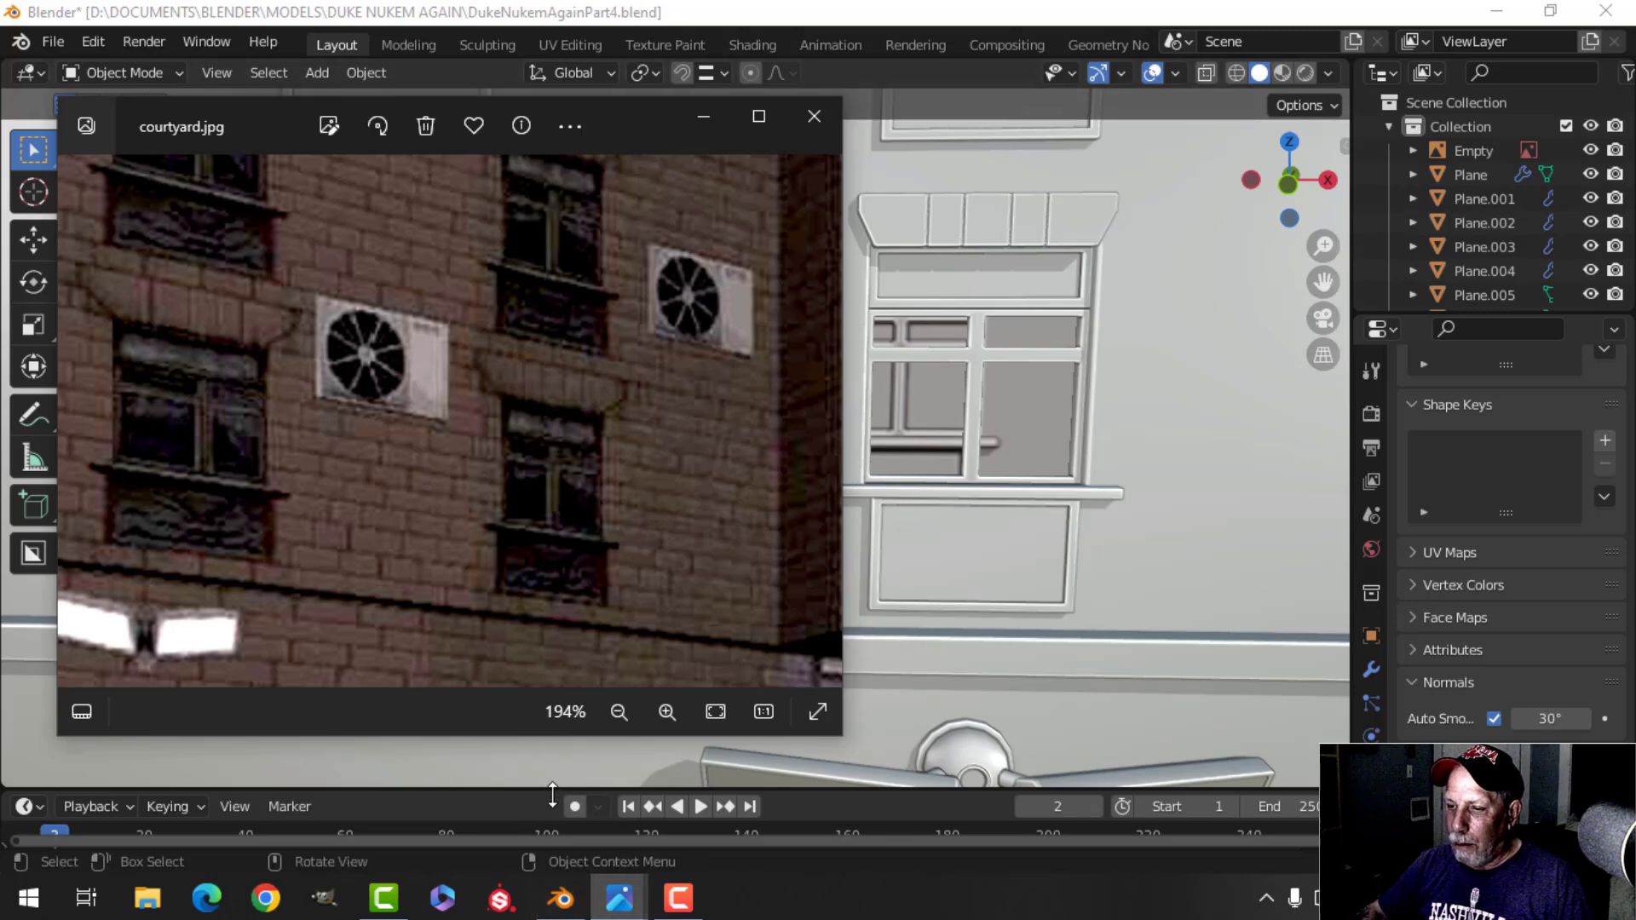
pyautogui.click(560, 899)
pyautogui.press('Tab')
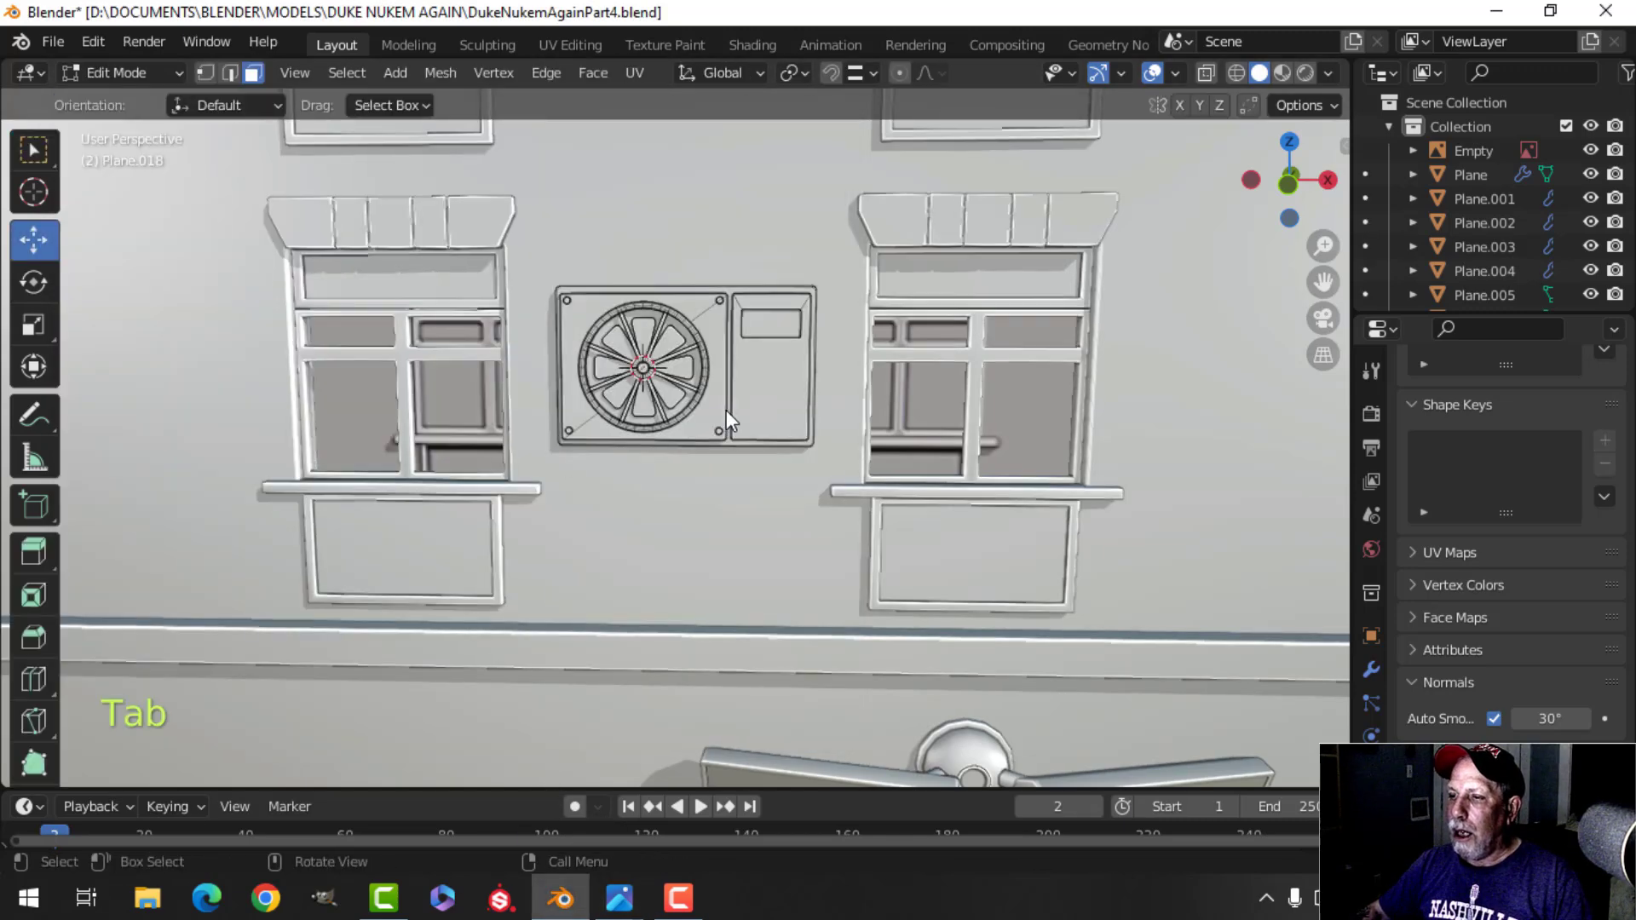
pyautogui.press('Tab')
pyautogui.rightClick(702, 366)
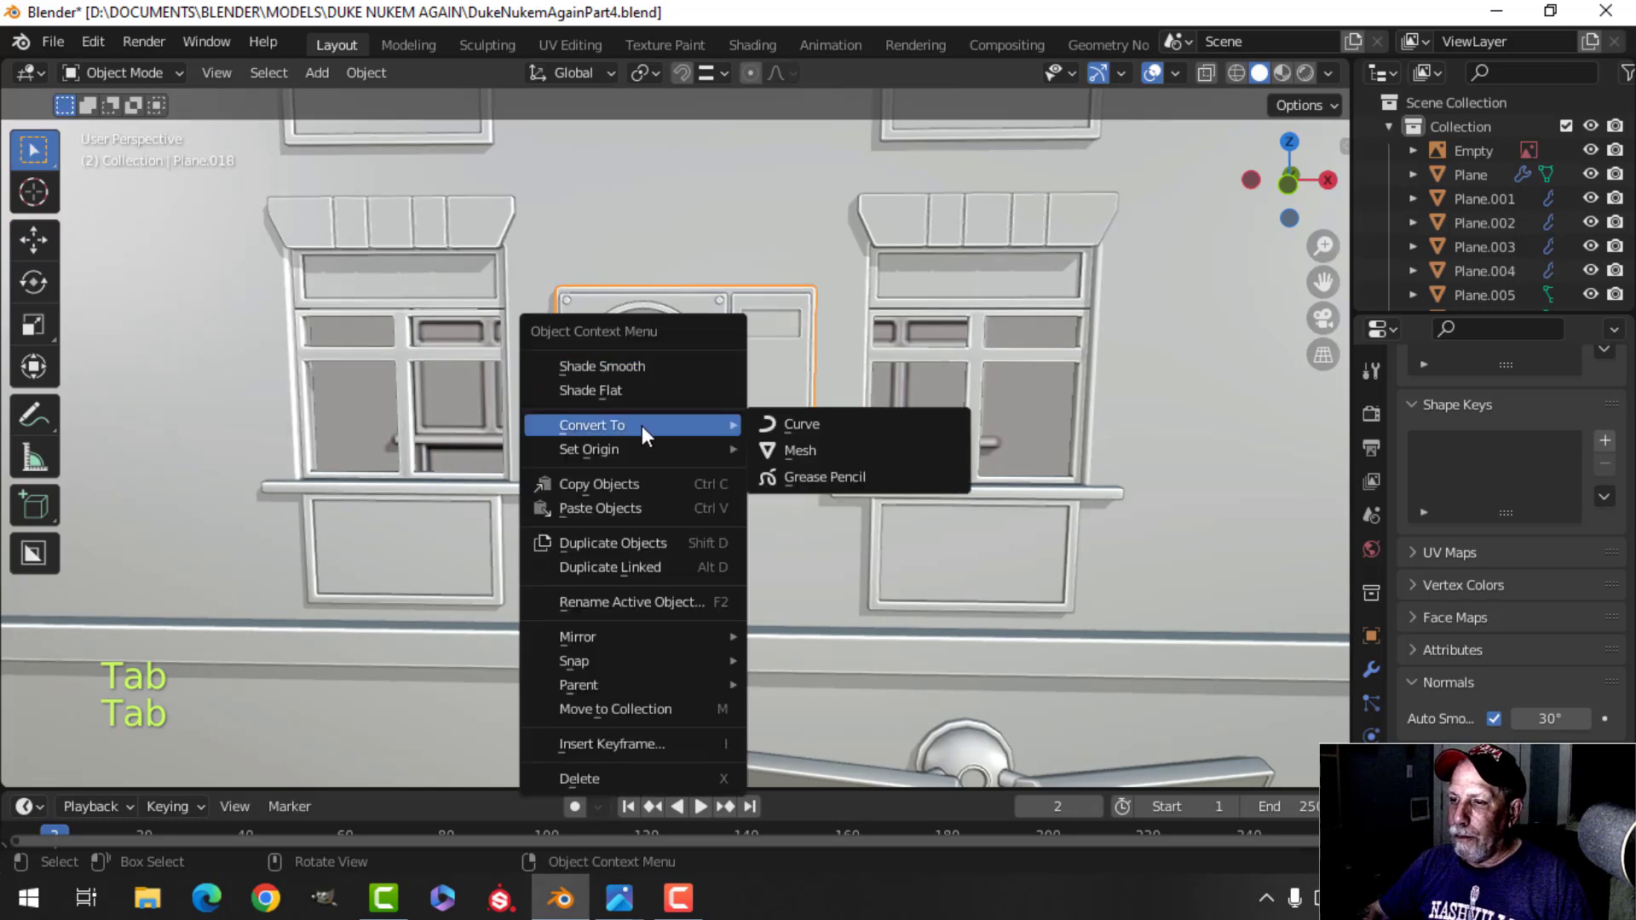
pyautogui.moveTo(637, 452)
pyautogui.click(837, 474)
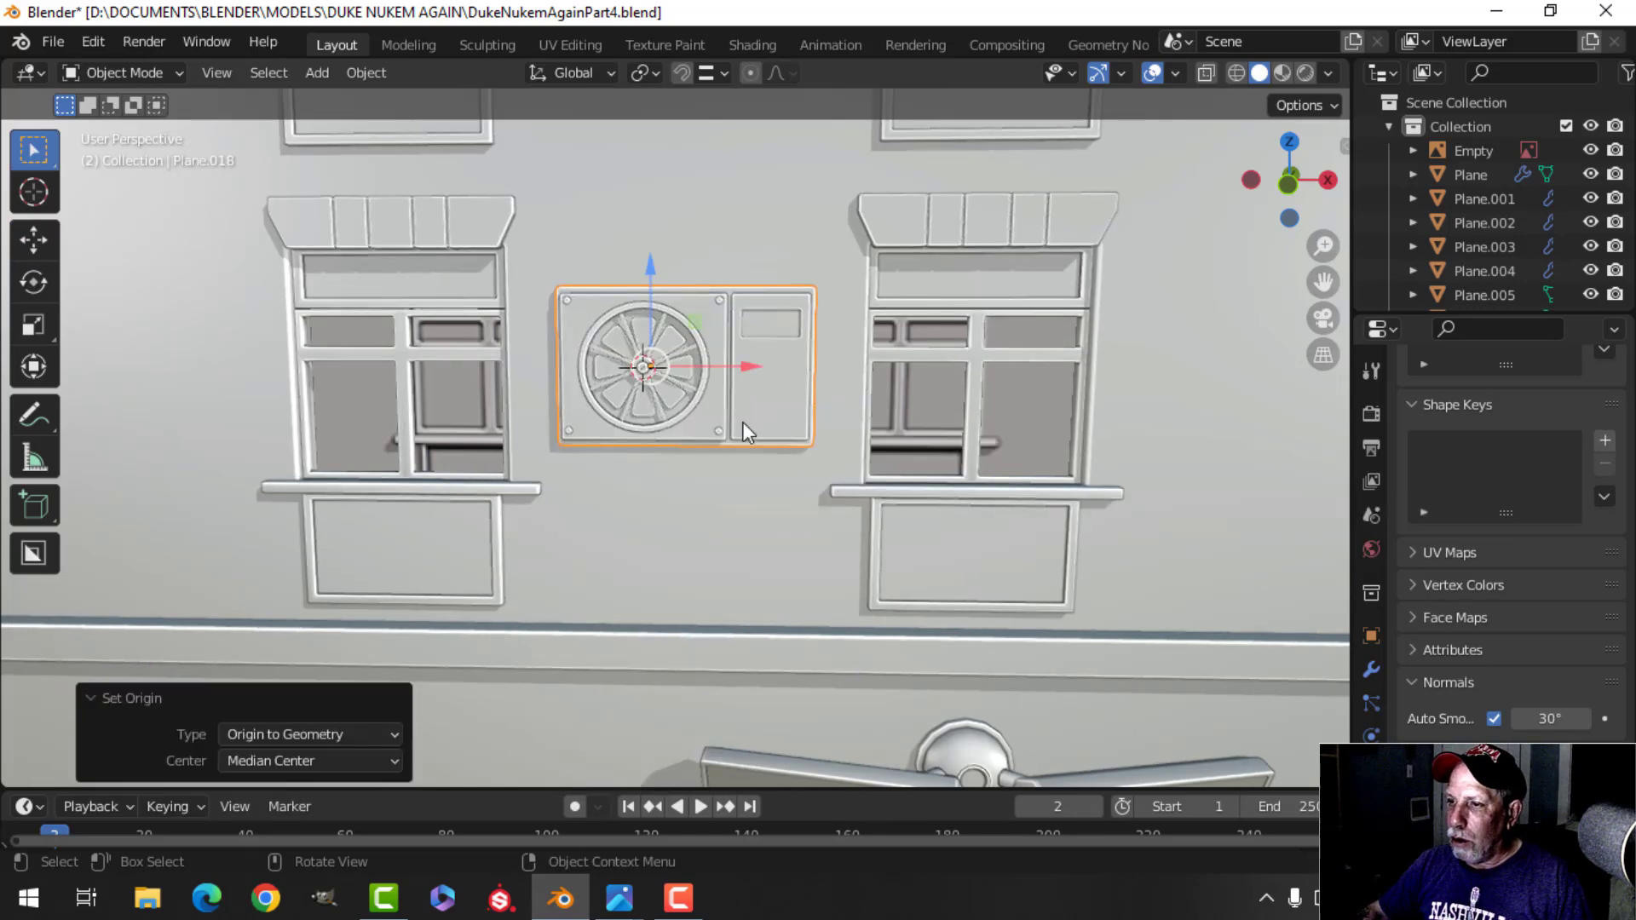
# Raise the wall unit about 0.545 m in Z between the first two window columns and switch to the front view.
pyautogui.moveTo(644, 266); pyautogui.dragTo(627, 132)
pyautogui.scroll(-3, 749, 263)
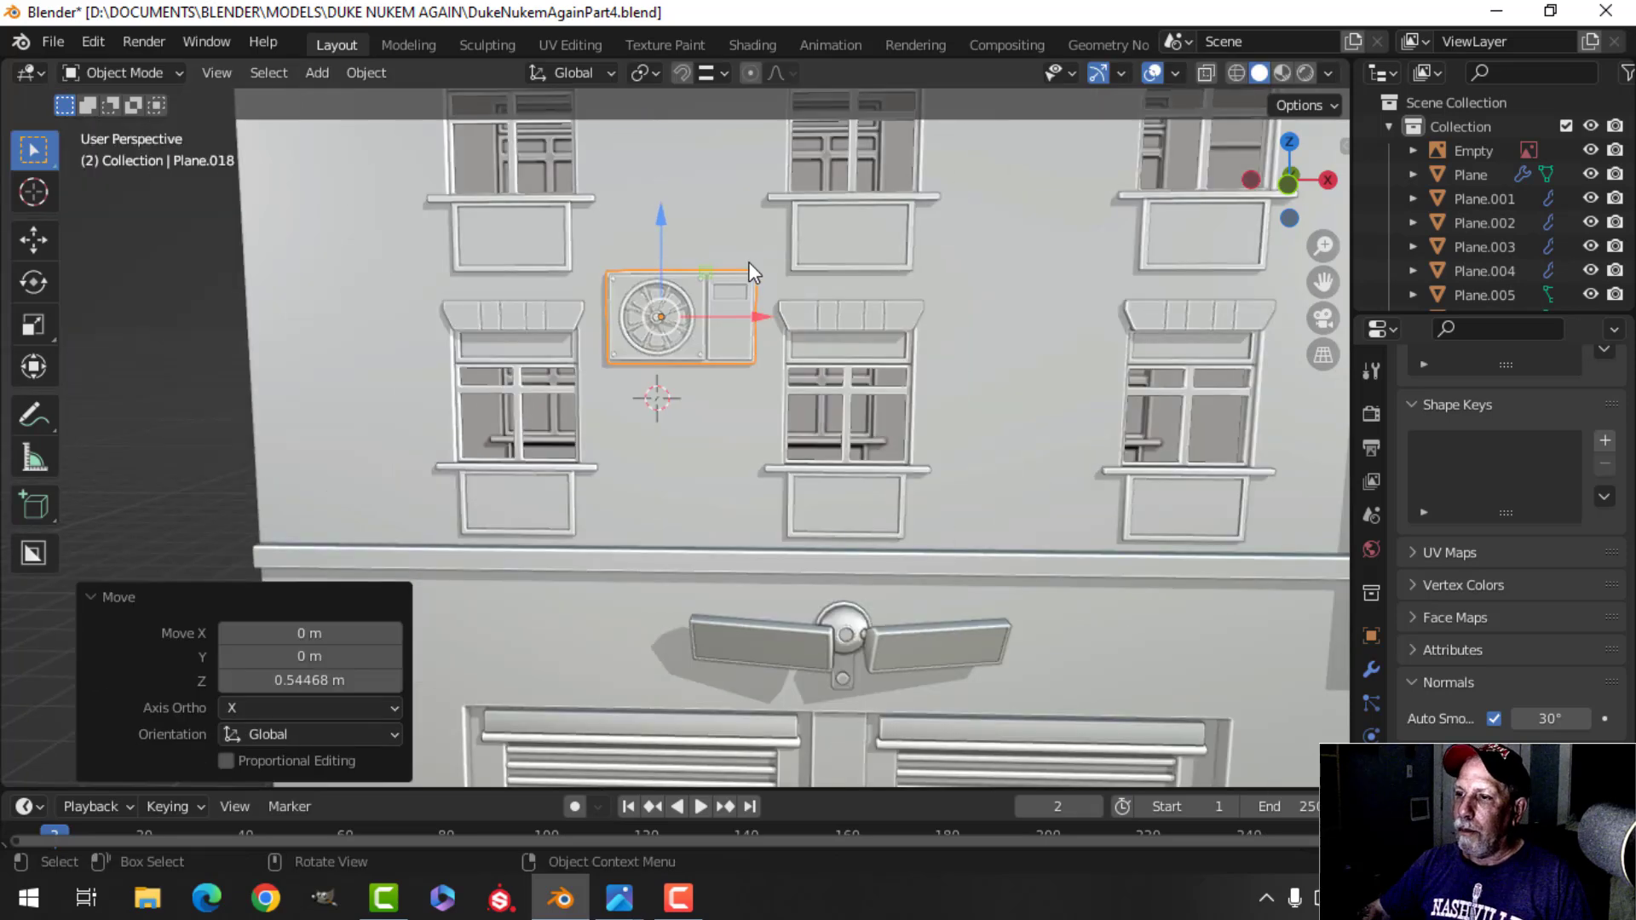
pyautogui.keyDown('shift'); pyautogui.moveTo(748, 262); pyautogui.dragTo(603, 363, button='middle'); pyautogui.keyUp('shift')
pyautogui.scroll(-2, 610, 384)
pyautogui.press('KP_1')
pyautogui.scroll(-2, 647, 353)
pyautogui.hotkey('shift', 'd')
pyautogui.press('g')
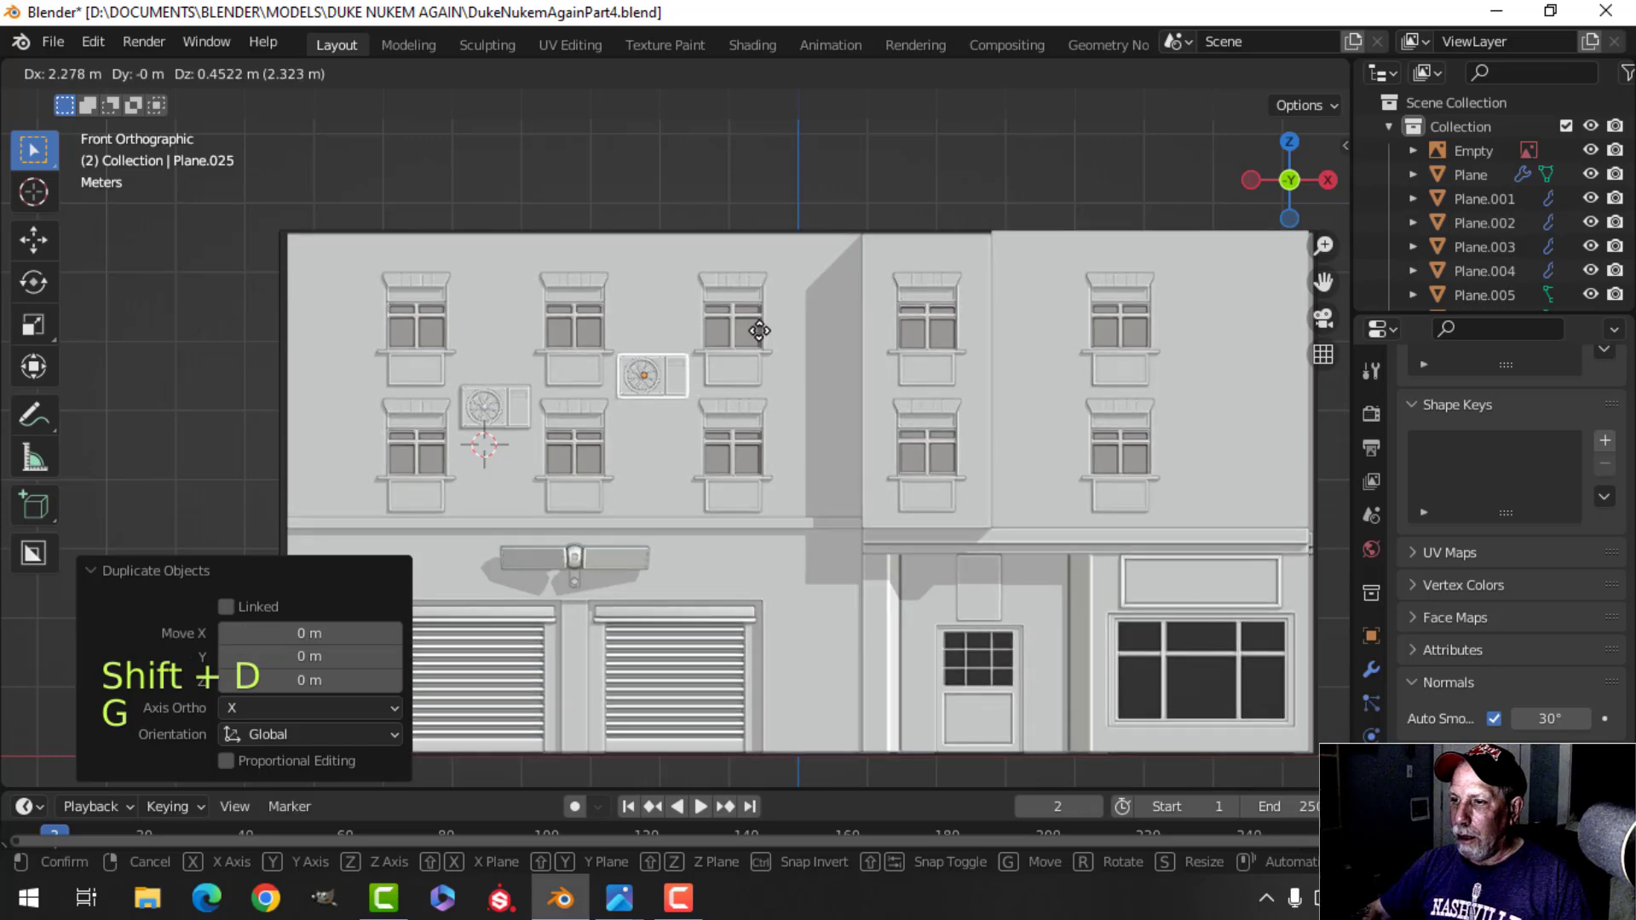
pyautogui.press('Escape')
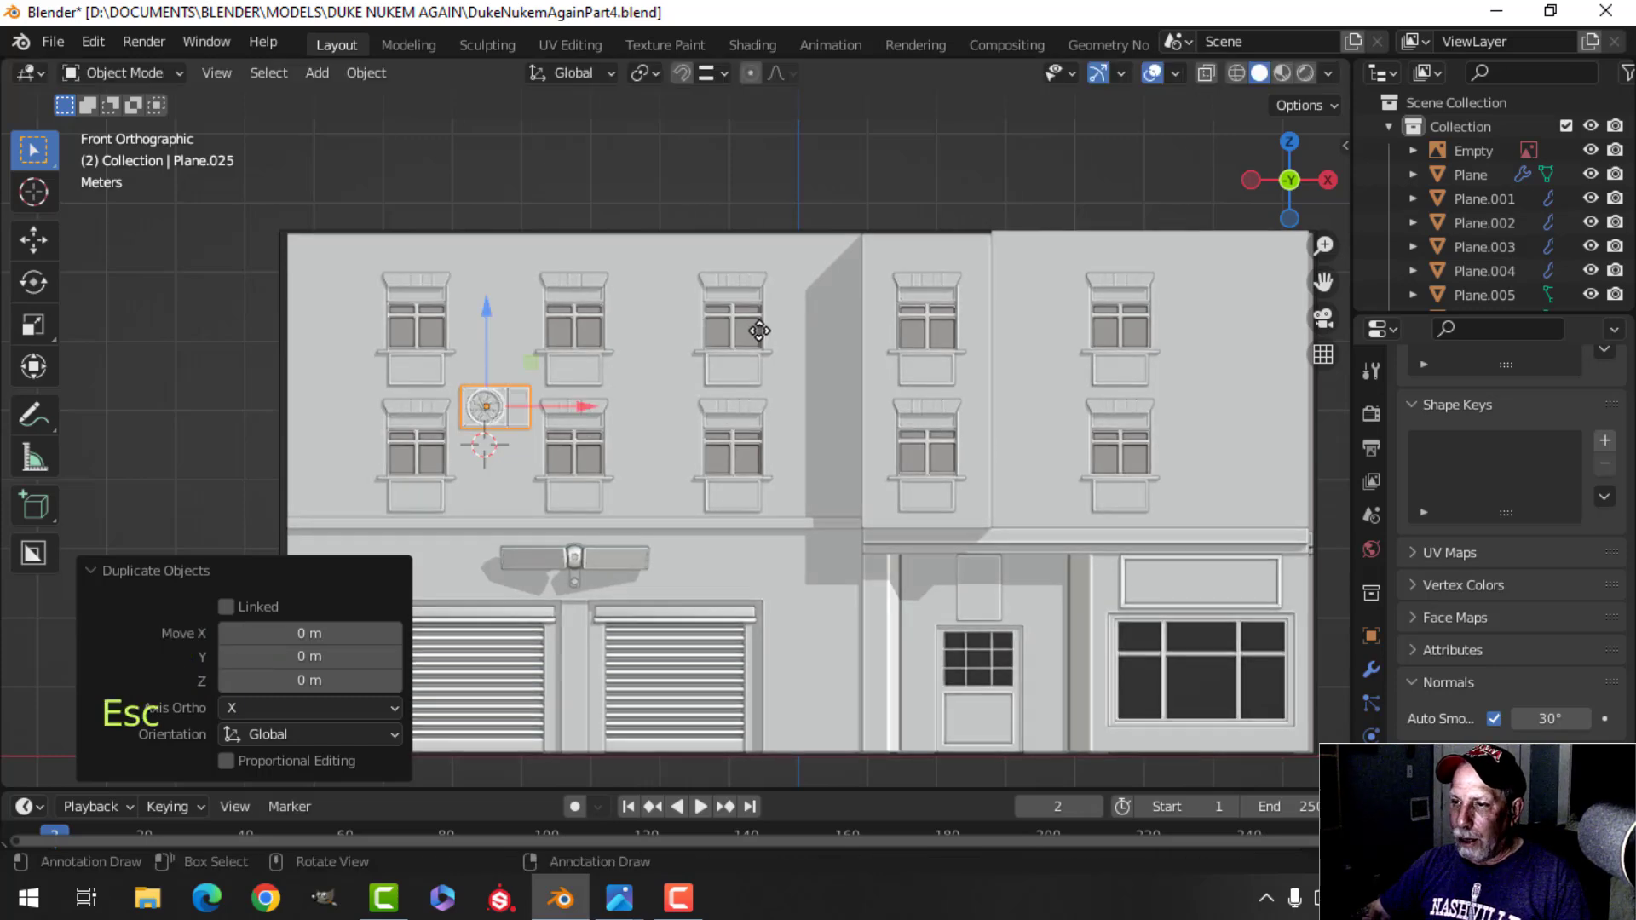
pyautogui.press('x')
pyautogui.click(617, 375)
# Select the wall unit's entire mesh and scale it uniformly to 0.853.
pyautogui.scroll(2, 512, 400)
pyautogui.keyDown('shift'); pyautogui.click(460, 404); pyautogui.keyUp('shift')
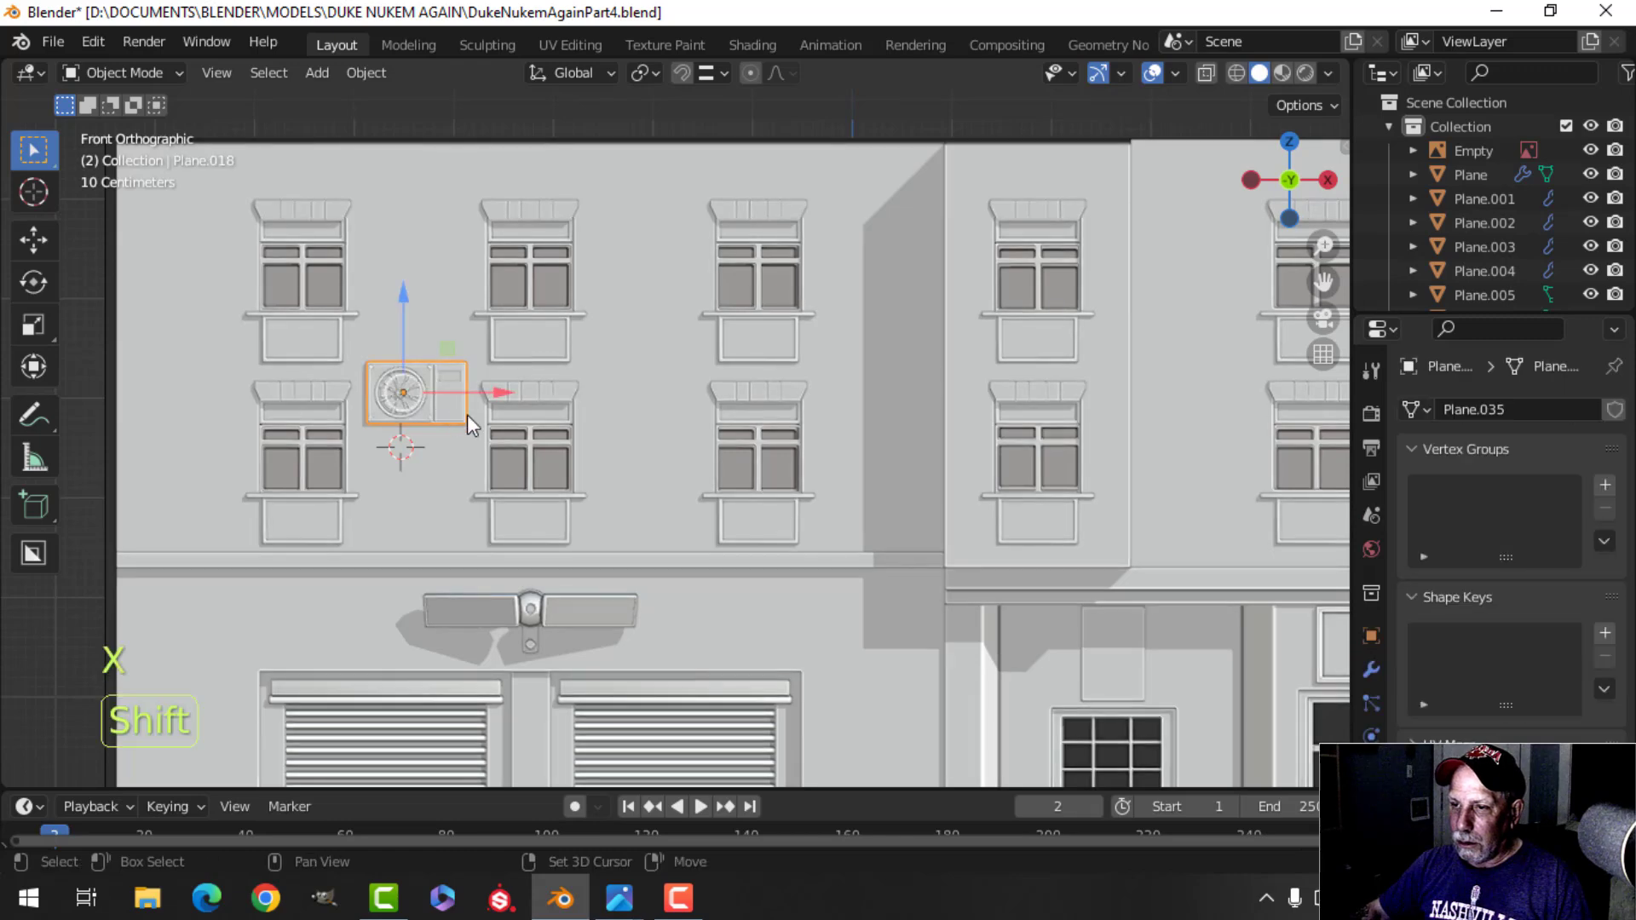
pyautogui.keyDown('shift'); pyautogui.moveTo(467, 414); pyautogui.dragTo(576, 424, button='middle'); pyautogui.keyUp('shift')
pyautogui.press('Tab')
pyautogui.press('a')
pyautogui.press('s')
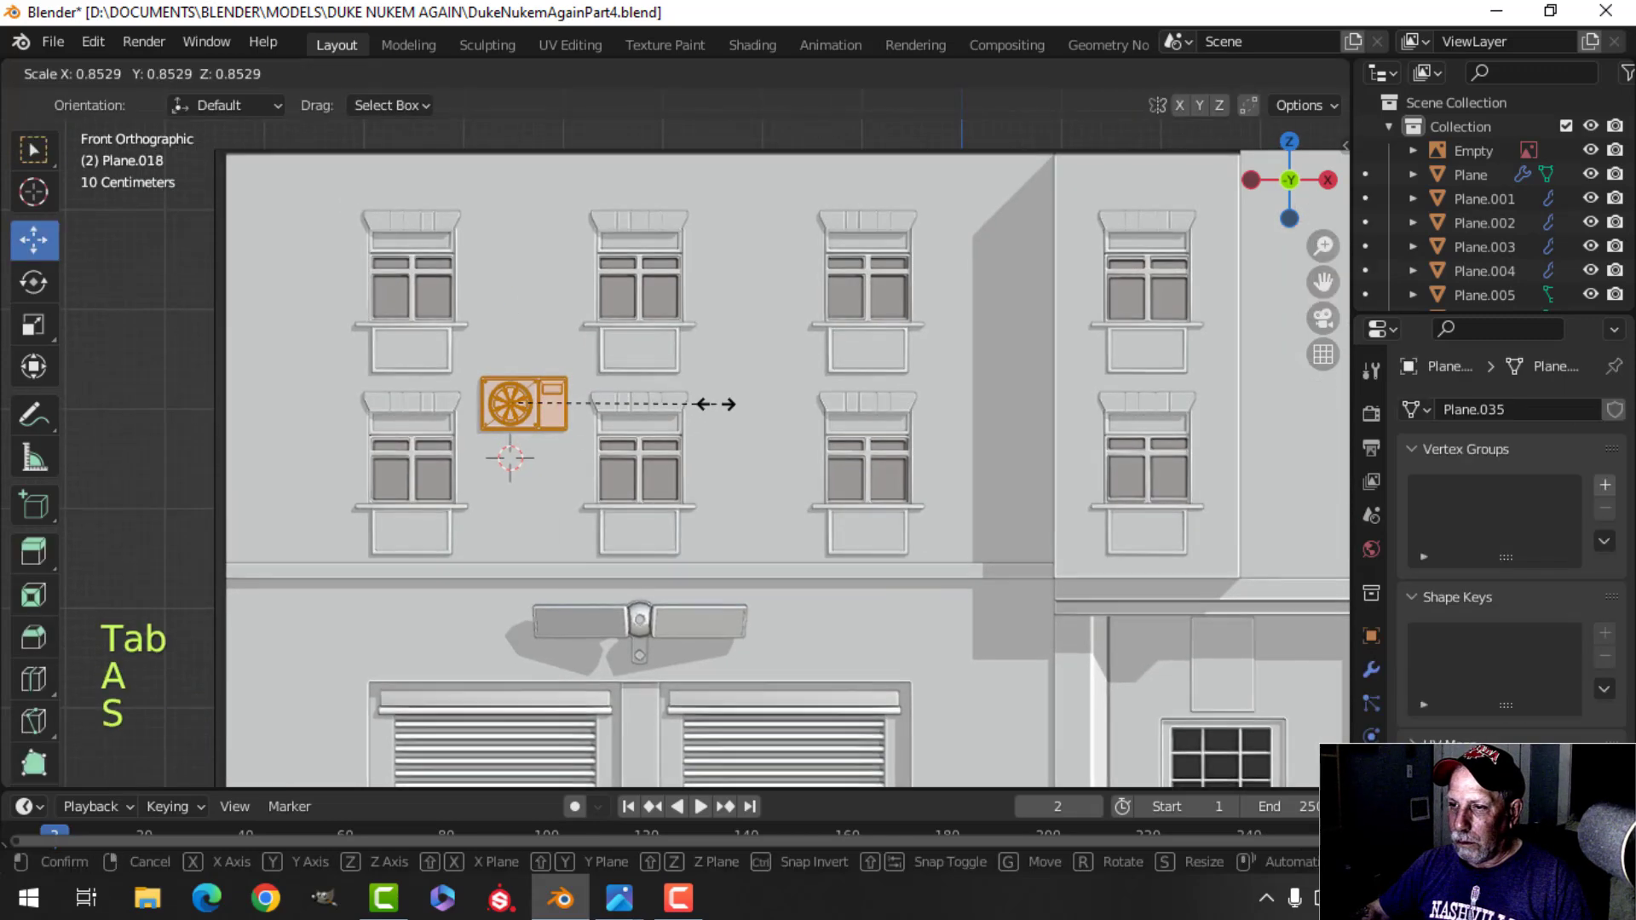
pyautogui.click(716, 404)
# Move the scaled unit's mesh about -0.0049 m in Y relative to the wall and return to Object Mode.
pyautogui.press('KP_Decimal')
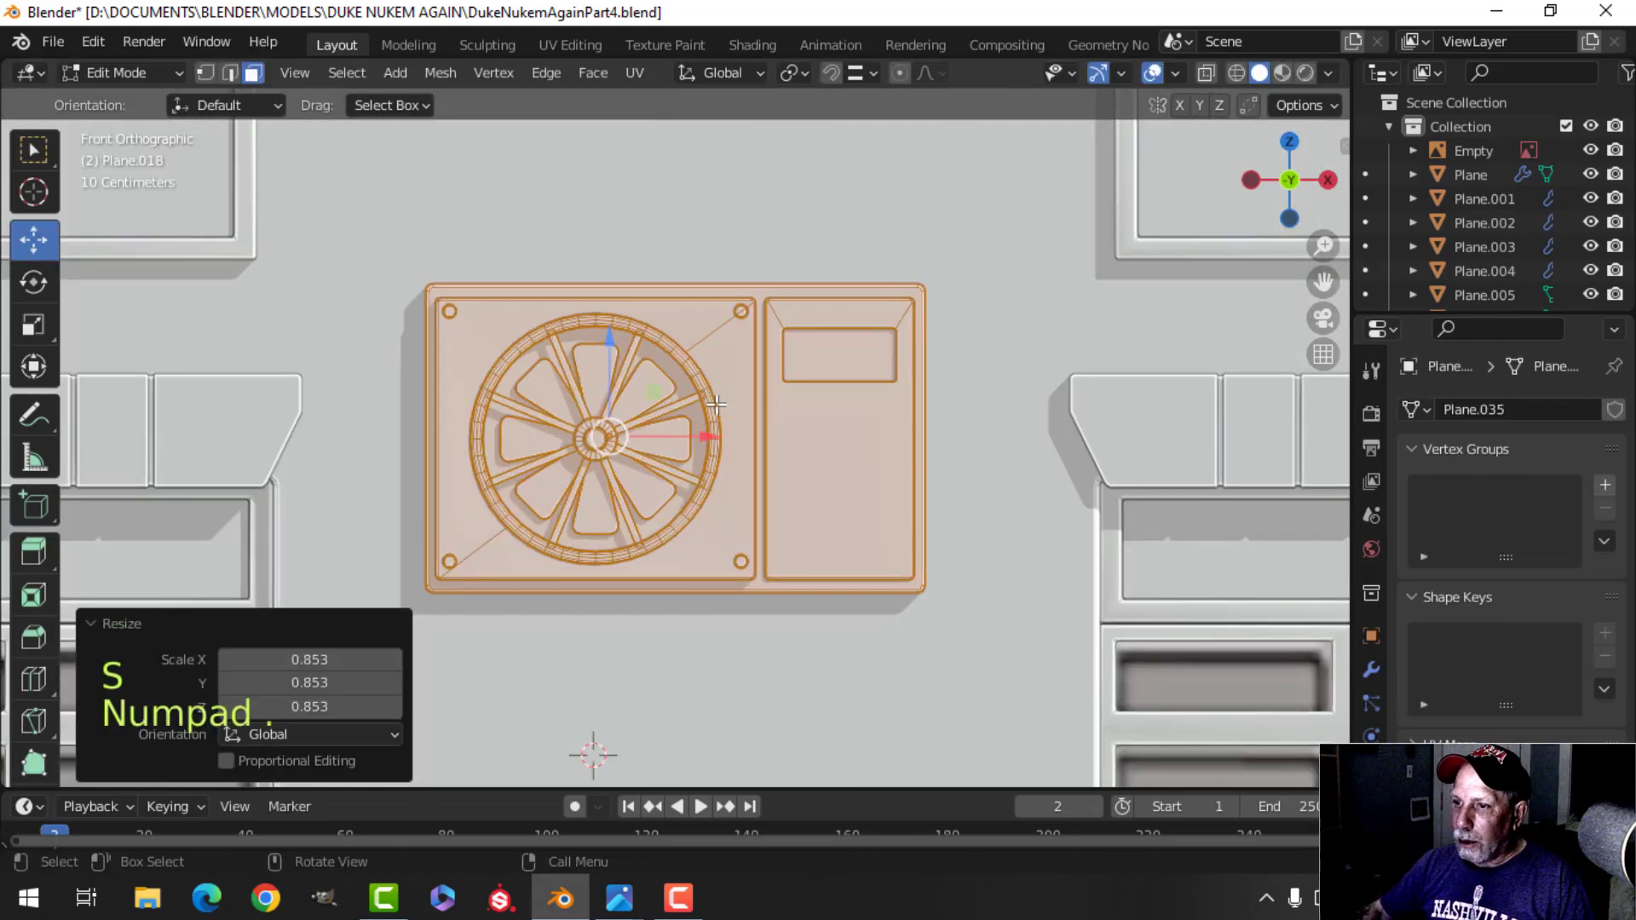
pyautogui.moveTo(585, 756); pyautogui.dragTo(742, 535, button='middle')
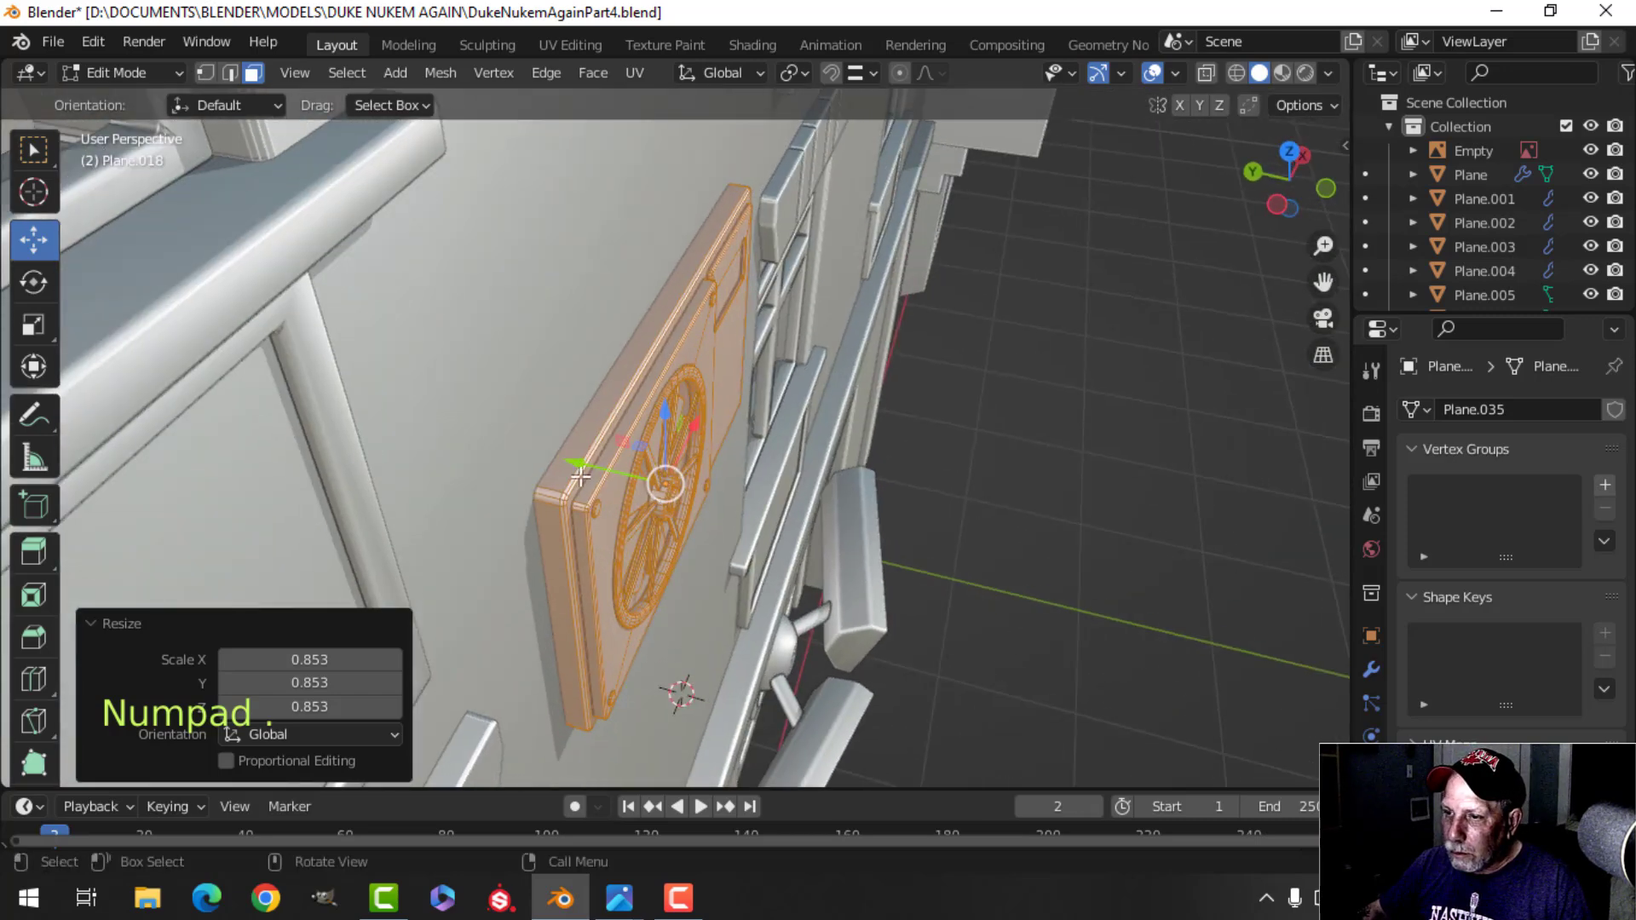
pyautogui.moveTo(579, 475)
pyautogui.mouseDown()
pyautogui.moveTo(652, 486)
pyautogui.moveTo(578, 457)
pyautogui.mouseUp()
pyautogui.press('KP_1')
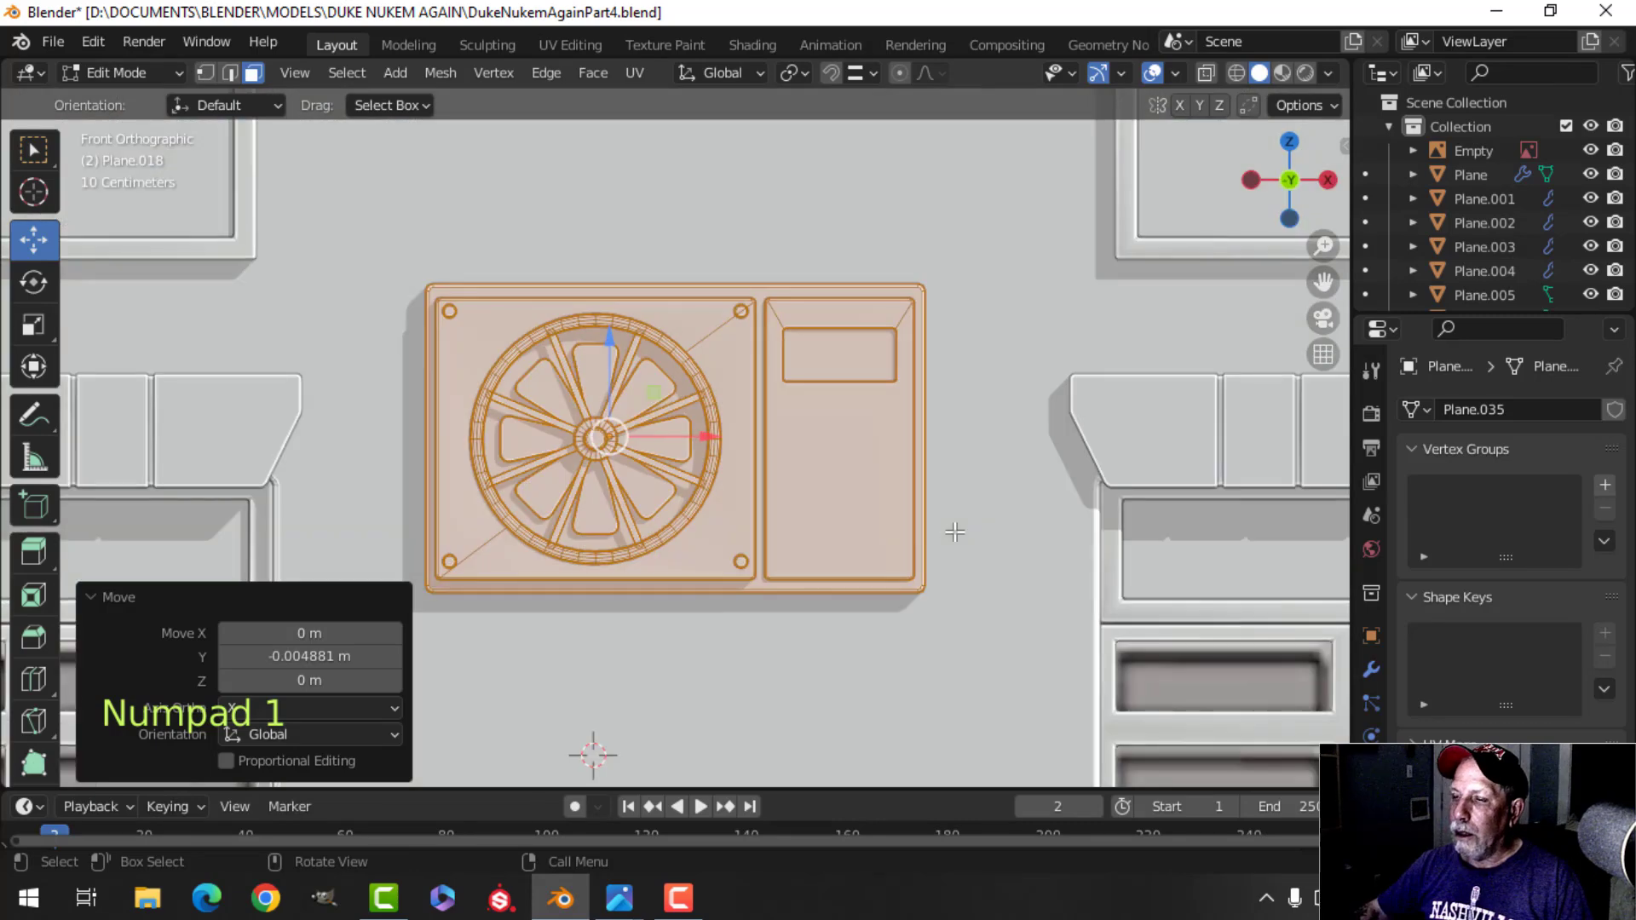
pyautogui.press('Tab')
# Duplicate the wall unit and place the copy slightly higher, between the second and third window columns.
pyautogui.scroll(-8, 981, 568)
pyautogui.keyDown('shift'); pyautogui.moveTo(985, 568); pyautogui.dragTo(762, 518, button='middle'); pyautogui.keyUp('shift')
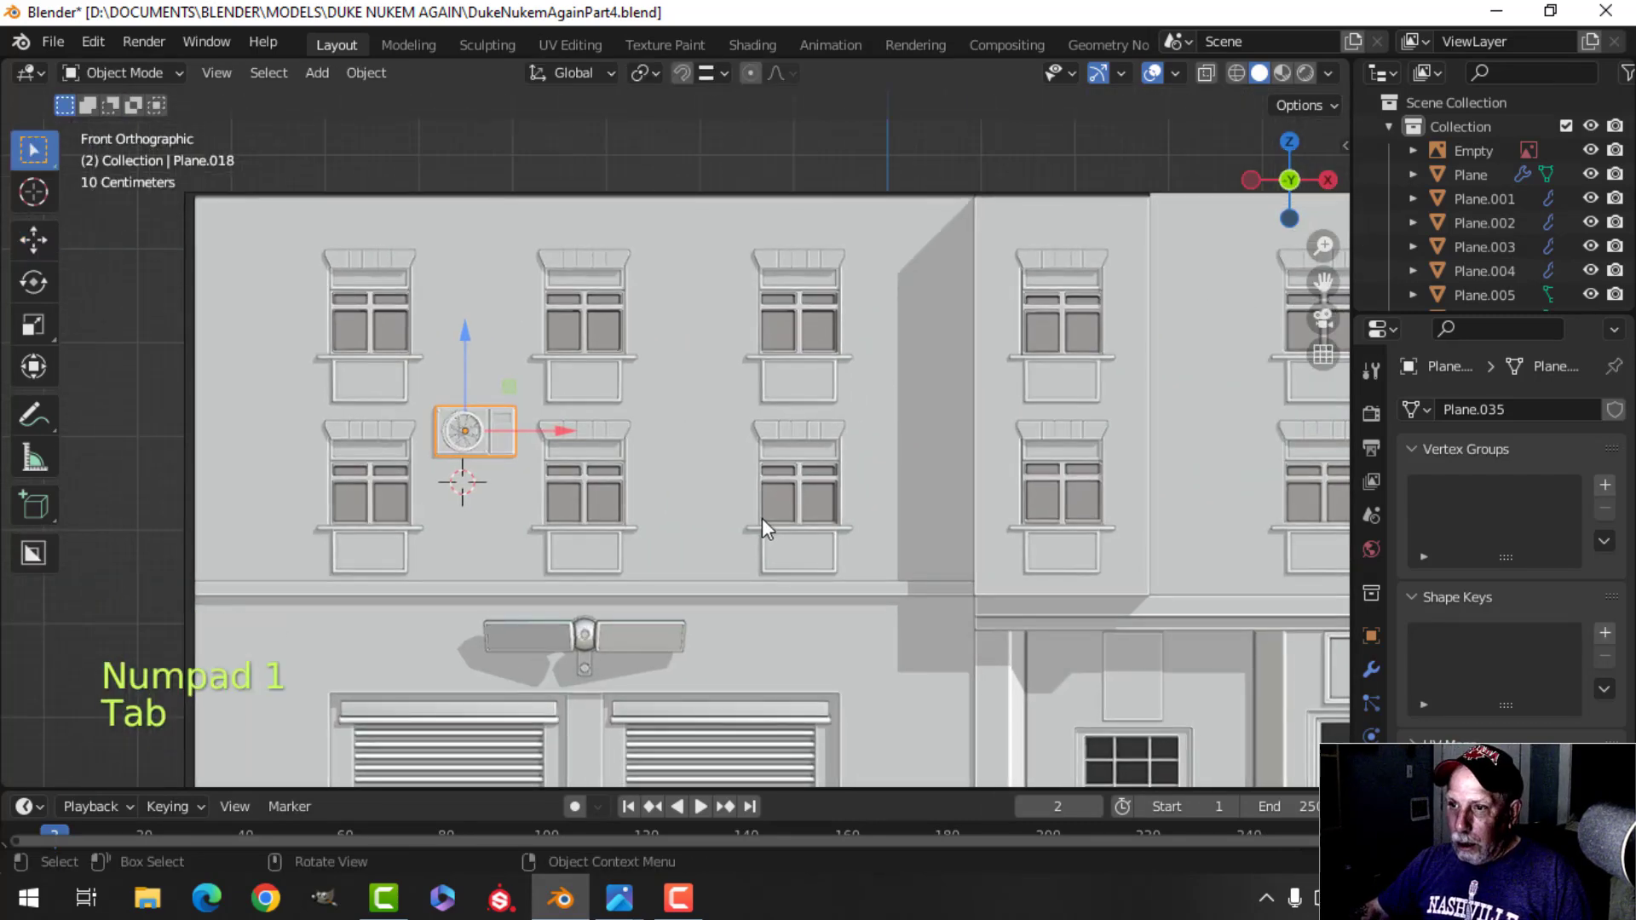
pyautogui.hotkey('shift', 'd')
pyautogui.rightClick(762, 518)
pyautogui.press('g')
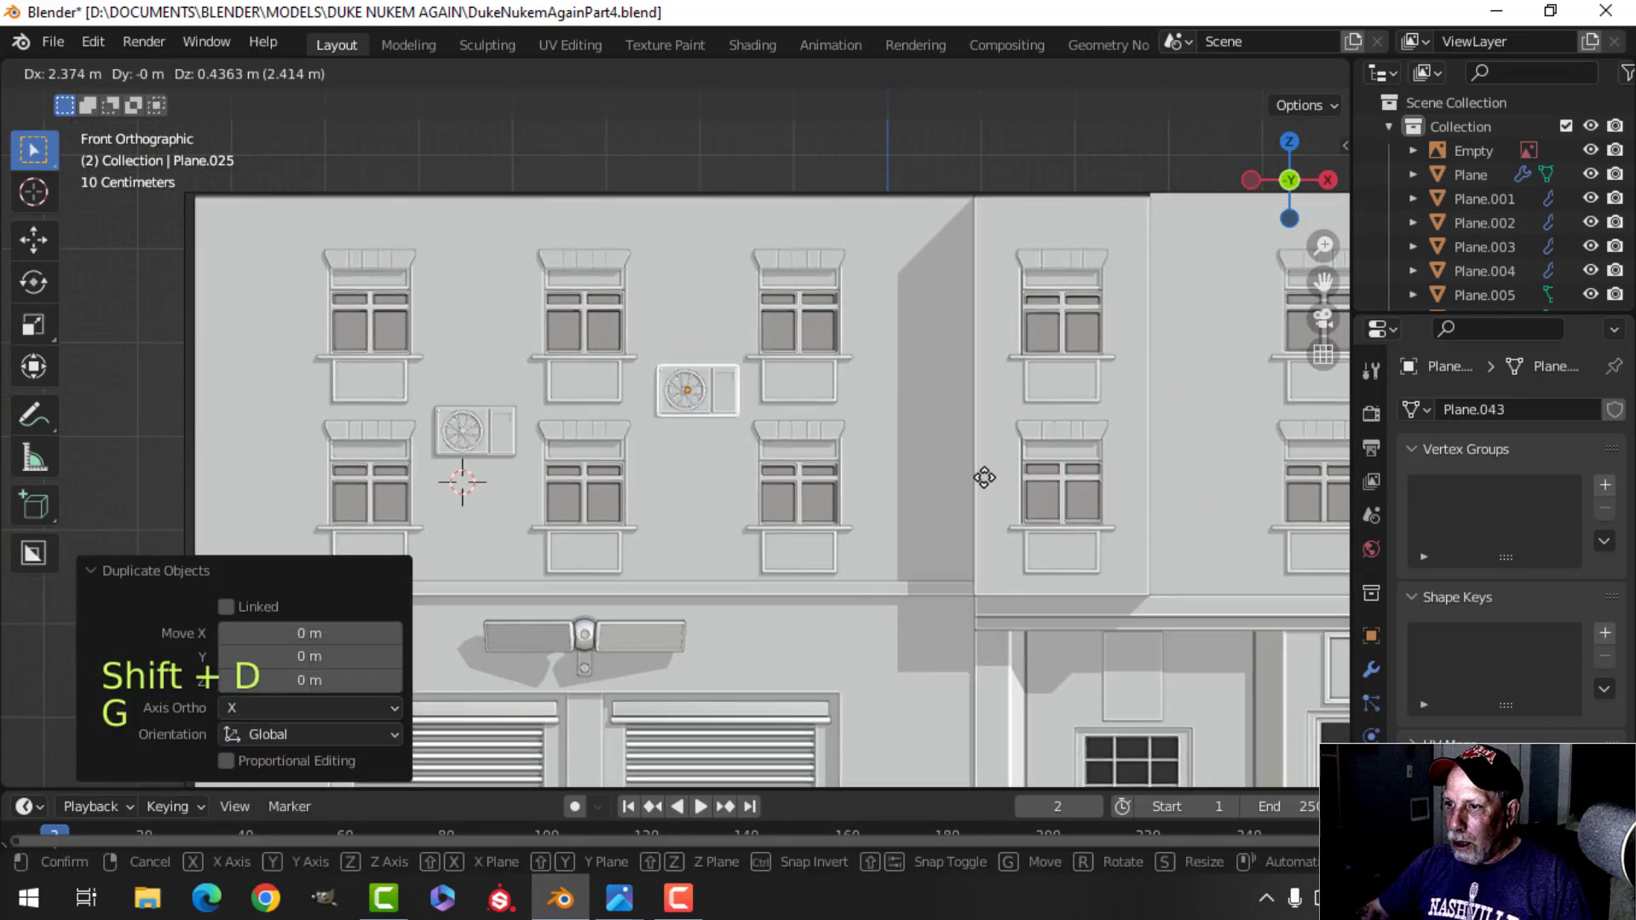
pyautogui.click(918, 465)
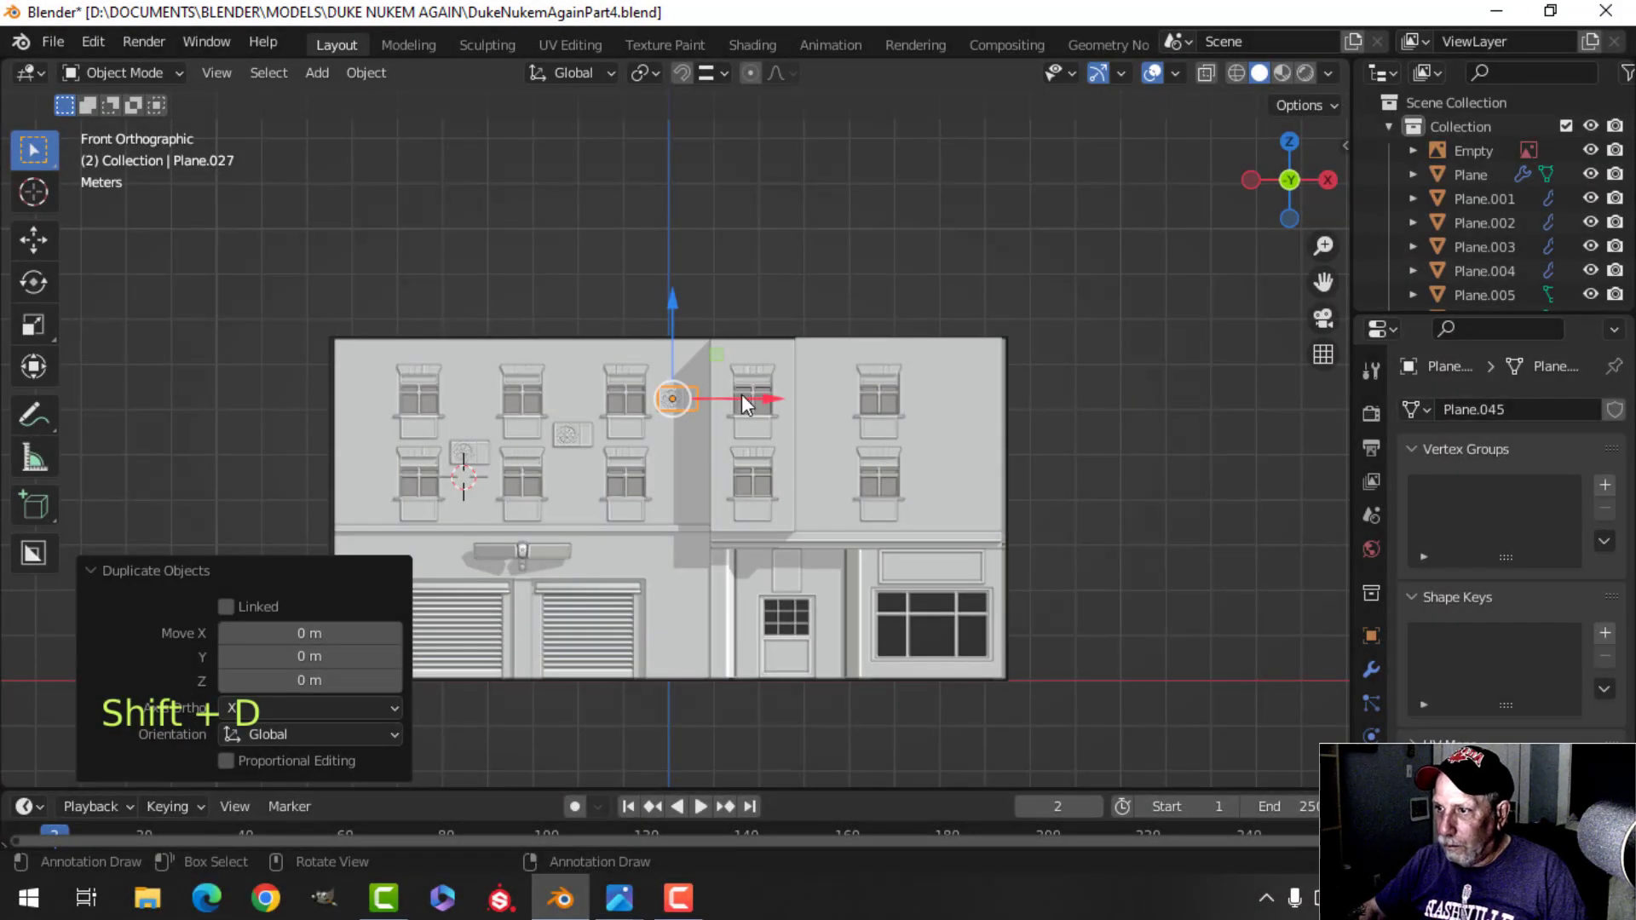
# Place a duplicated wall unit beside the upper window of the last column and another copy directly below it, beside the lower window.
pyautogui.press('g')
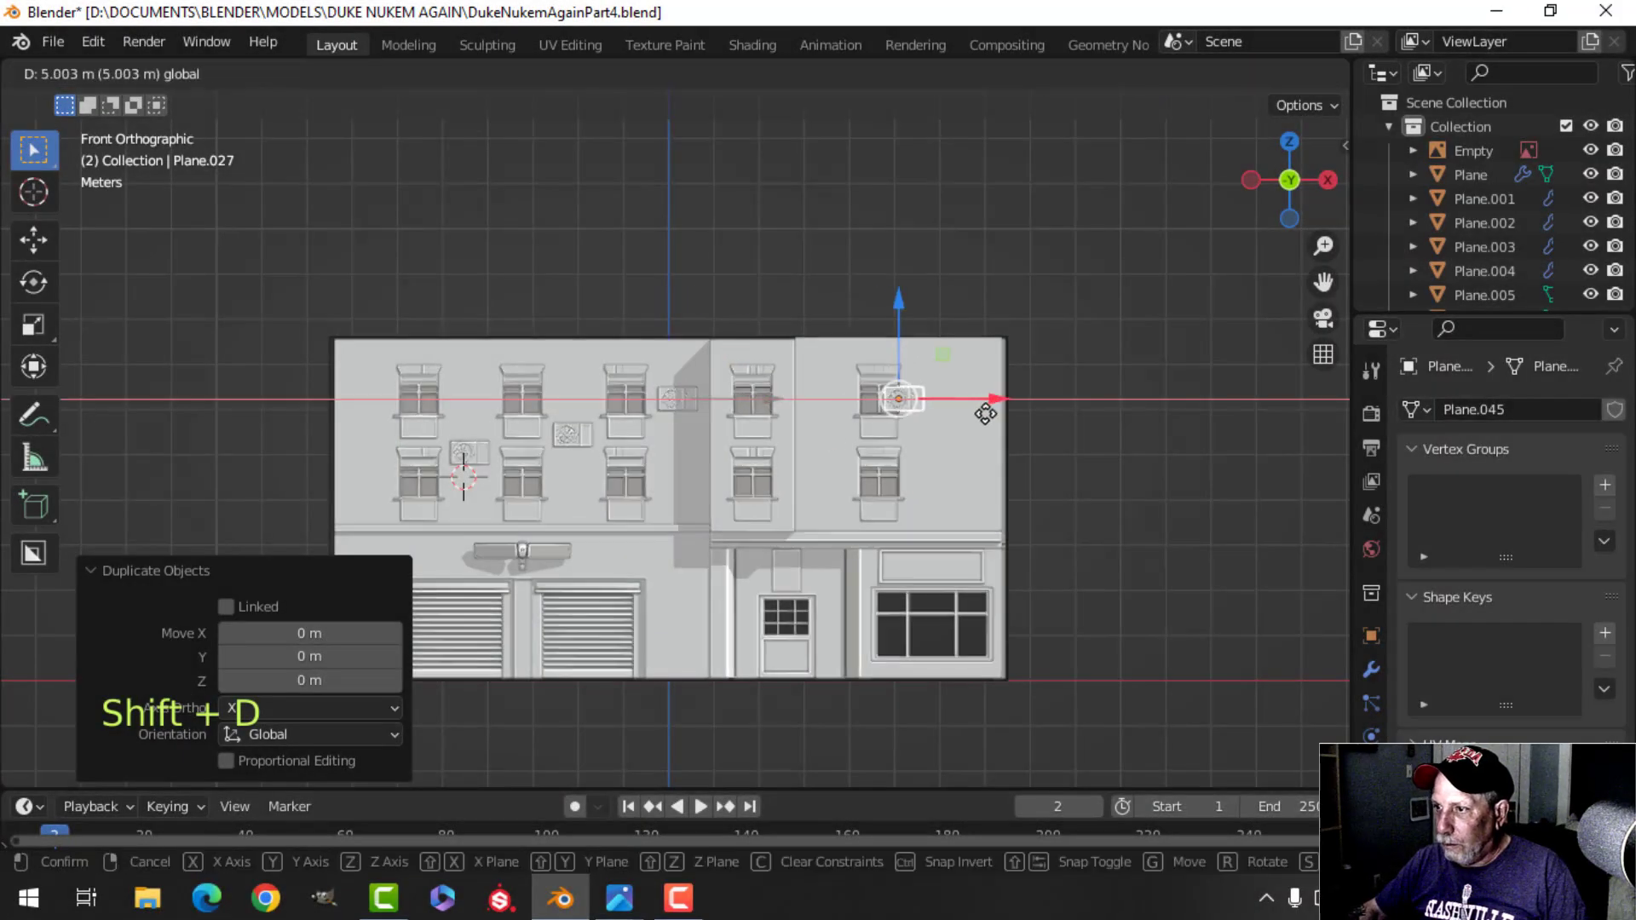
pyautogui.click(1019, 421)
pyautogui.hotkey('shift', 'd')
pyautogui.press('Escape')
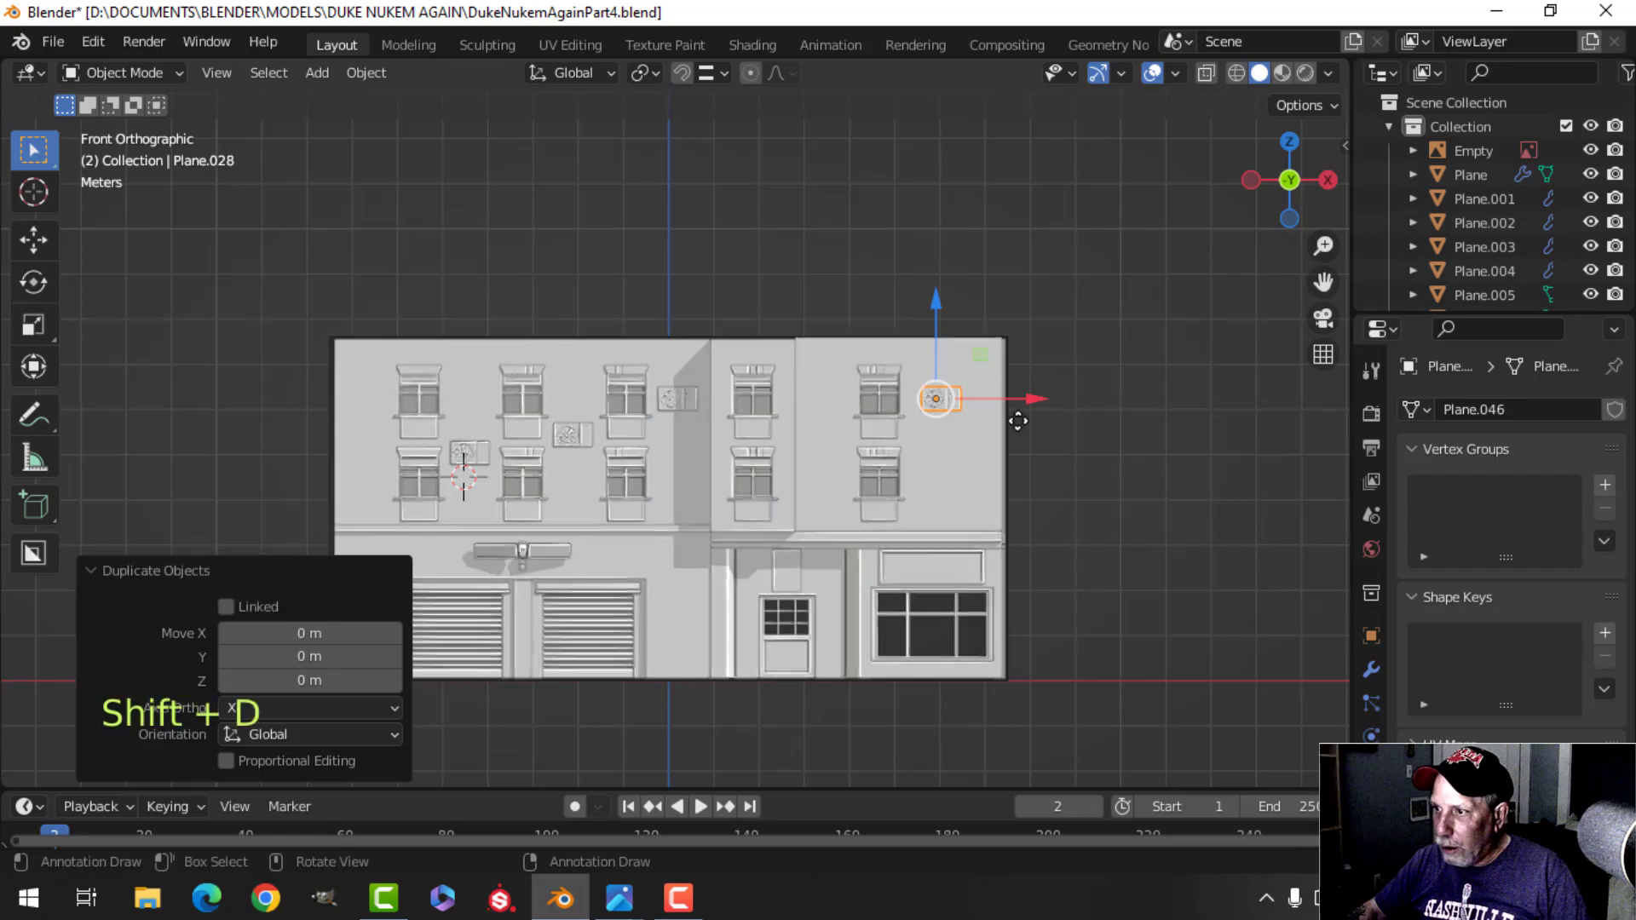
pyautogui.moveTo(938, 331); pyautogui.dragTo(1011, 427)
pyautogui.keyDown('shift'); pyautogui.click(958, 402); pyautogui.keyUp('shift')
pyautogui.hotkey('alt', 'a')
# Hide the reference image empty behind the building facade.
pyautogui.moveTo(508, 468); pyautogui.dragTo(746, 479, button='middle')
pyautogui.scroll(1, 716, 518)
pyautogui.keyDown('shift'); pyautogui.moveTo(679, 495); pyautogui.dragTo(765, 462, button='middle'); pyautogui.keyUp('shift')
pyautogui.click(416, 399)
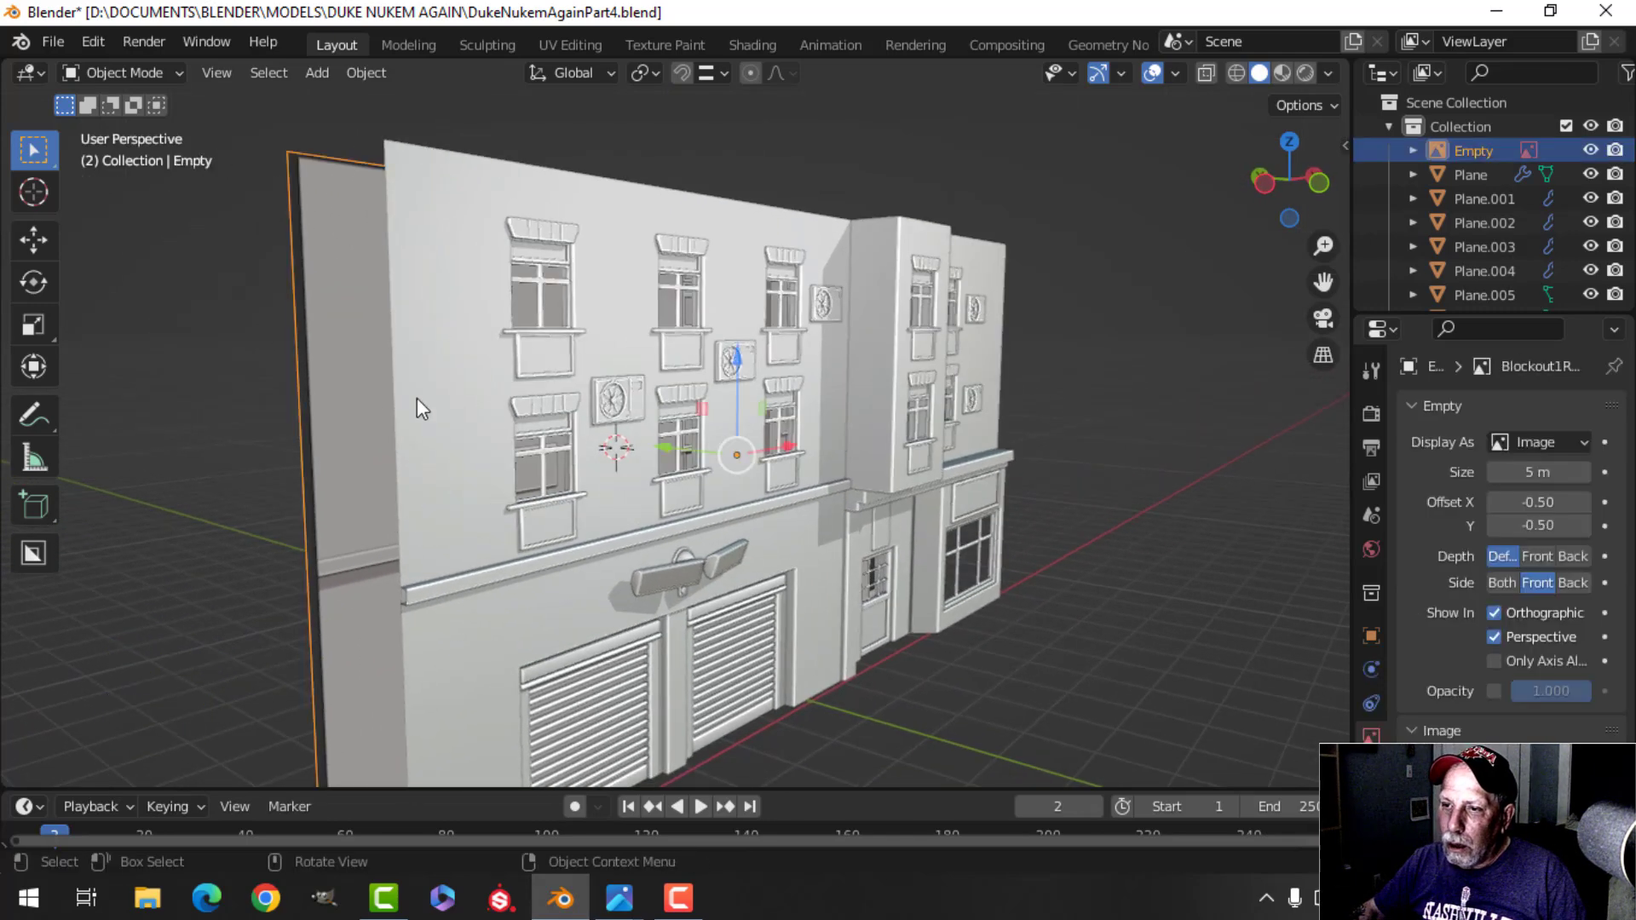
pyautogui.press('h')
# Turn off the viewport gizmos and overlays and maximize the 3D viewport.
pyautogui.scroll(-3, 656, 424)
pyautogui.keyDown('shift'); pyautogui.moveTo(657, 425); pyautogui.dragTo(713, 426, button='middle'); pyautogui.keyUp('shift')
pyautogui.scroll(3, 715, 421)
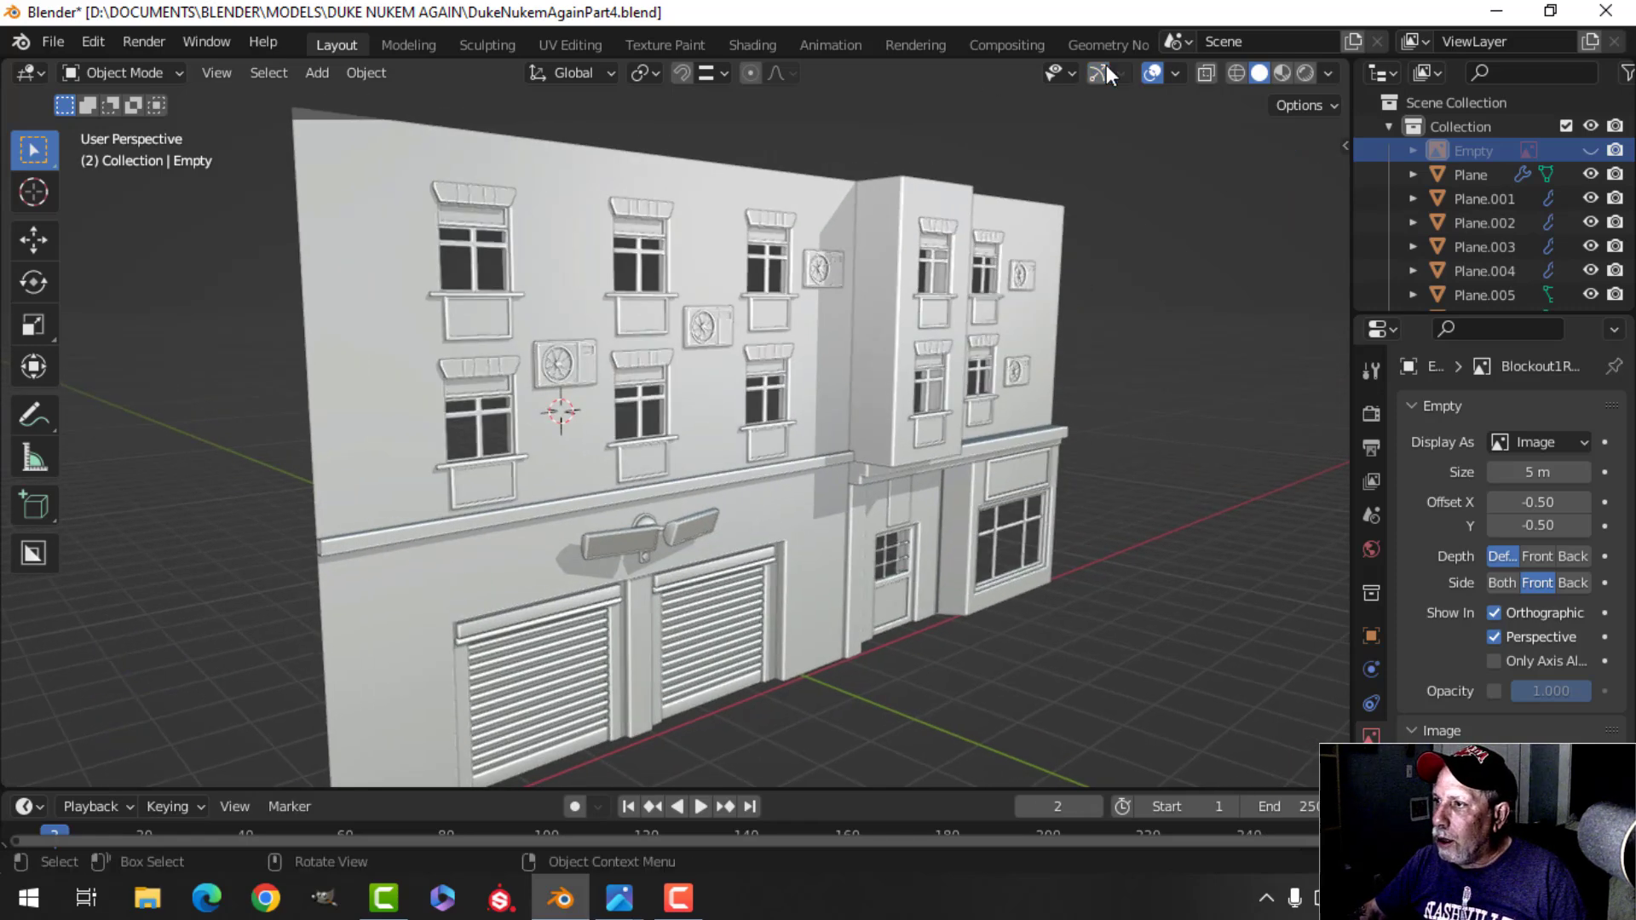
pyautogui.click(1151, 72)
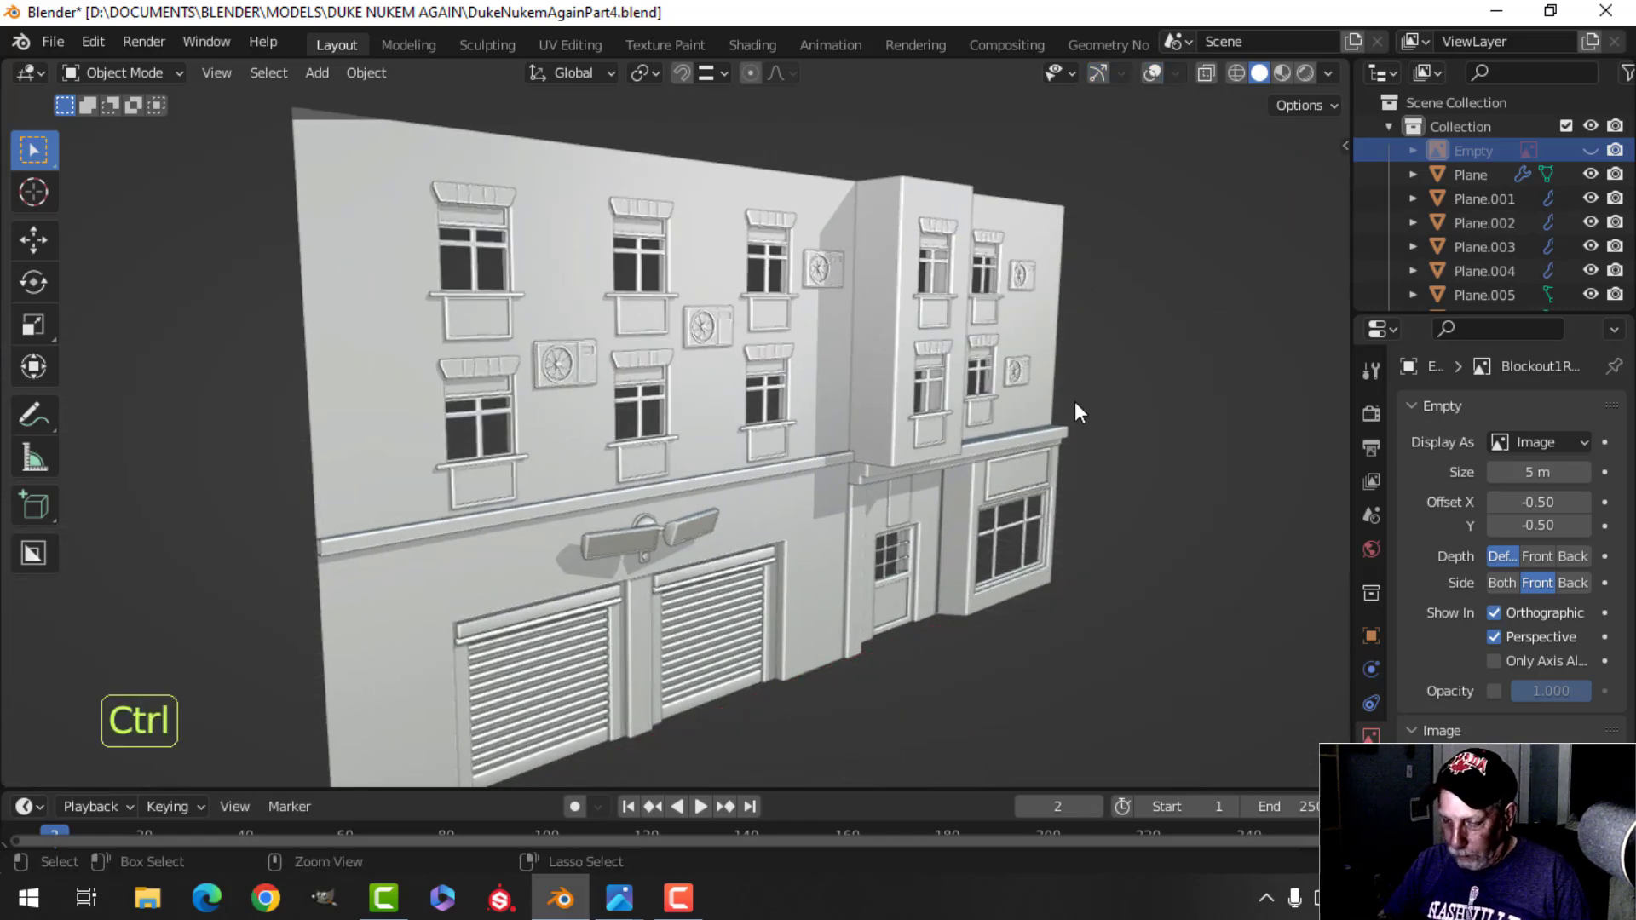
pyautogui.hotkey('ctrl', 'space')
# Examine the whole building facade from several angles, checking the placement of the wall units among the windows.
pyautogui.scroll(3, 1067, 409)
pyautogui.scroll(-3, 1063, 408)
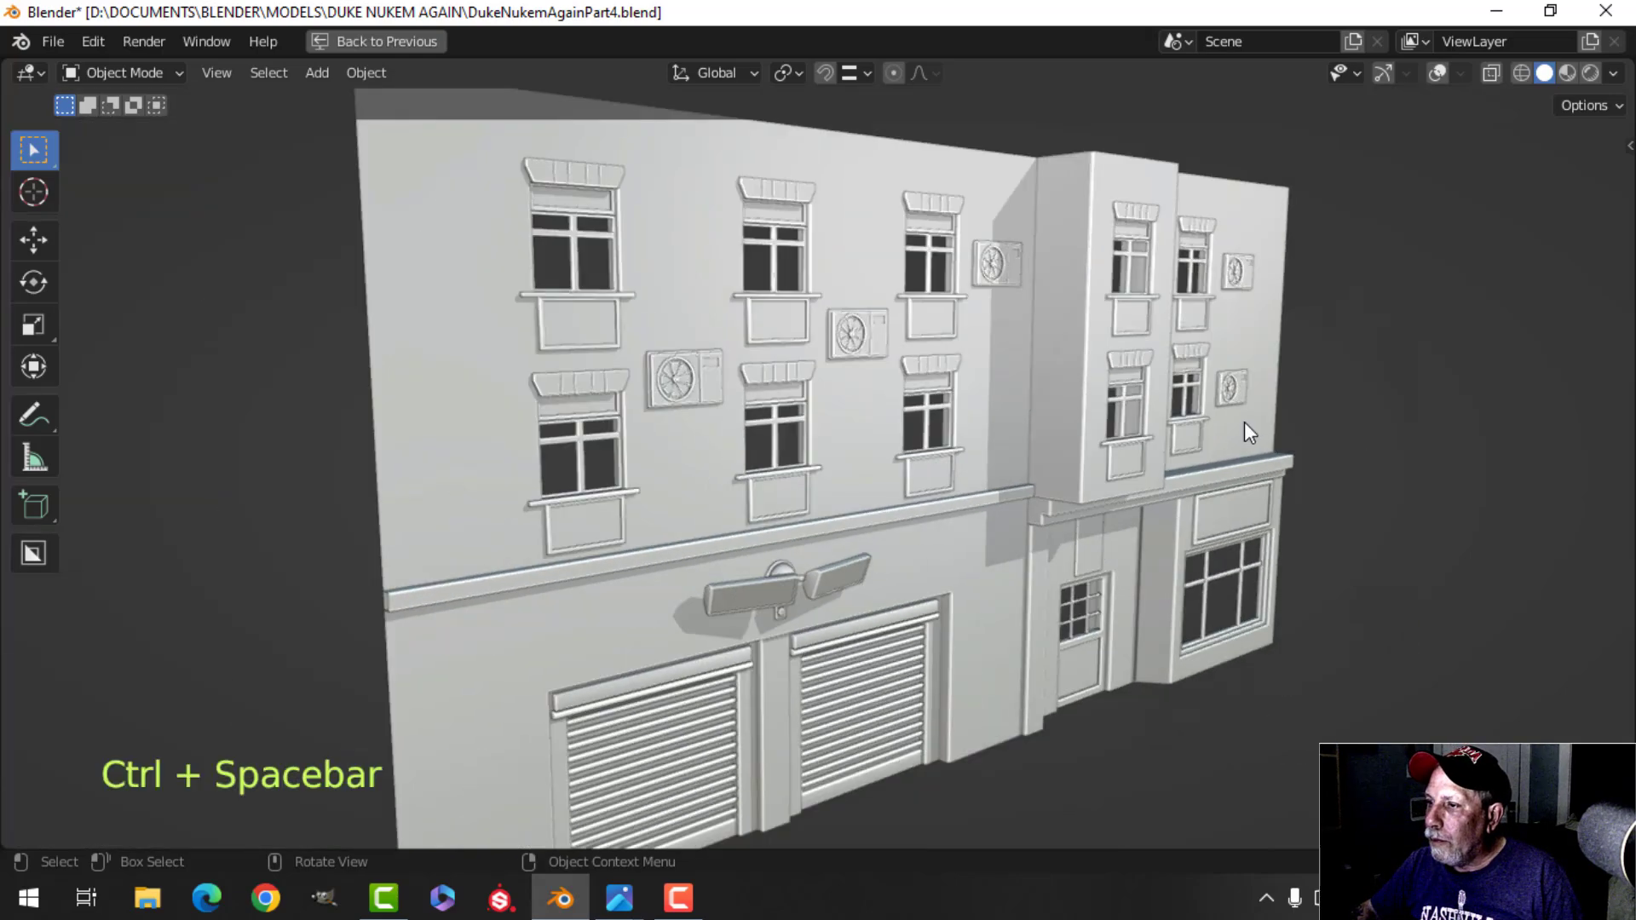
pyautogui.moveTo(1245, 422); pyautogui.dragTo(1004, 414, button='middle')
pyautogui.moveTo(759, 443); pyautogui.dragTo(946, 452, button='middle')
pyautogui.scroll(-1, 945, 452)
pyautogui.moveTo(788, 453); pyautogui.dragTo(859, 460, button='middle')
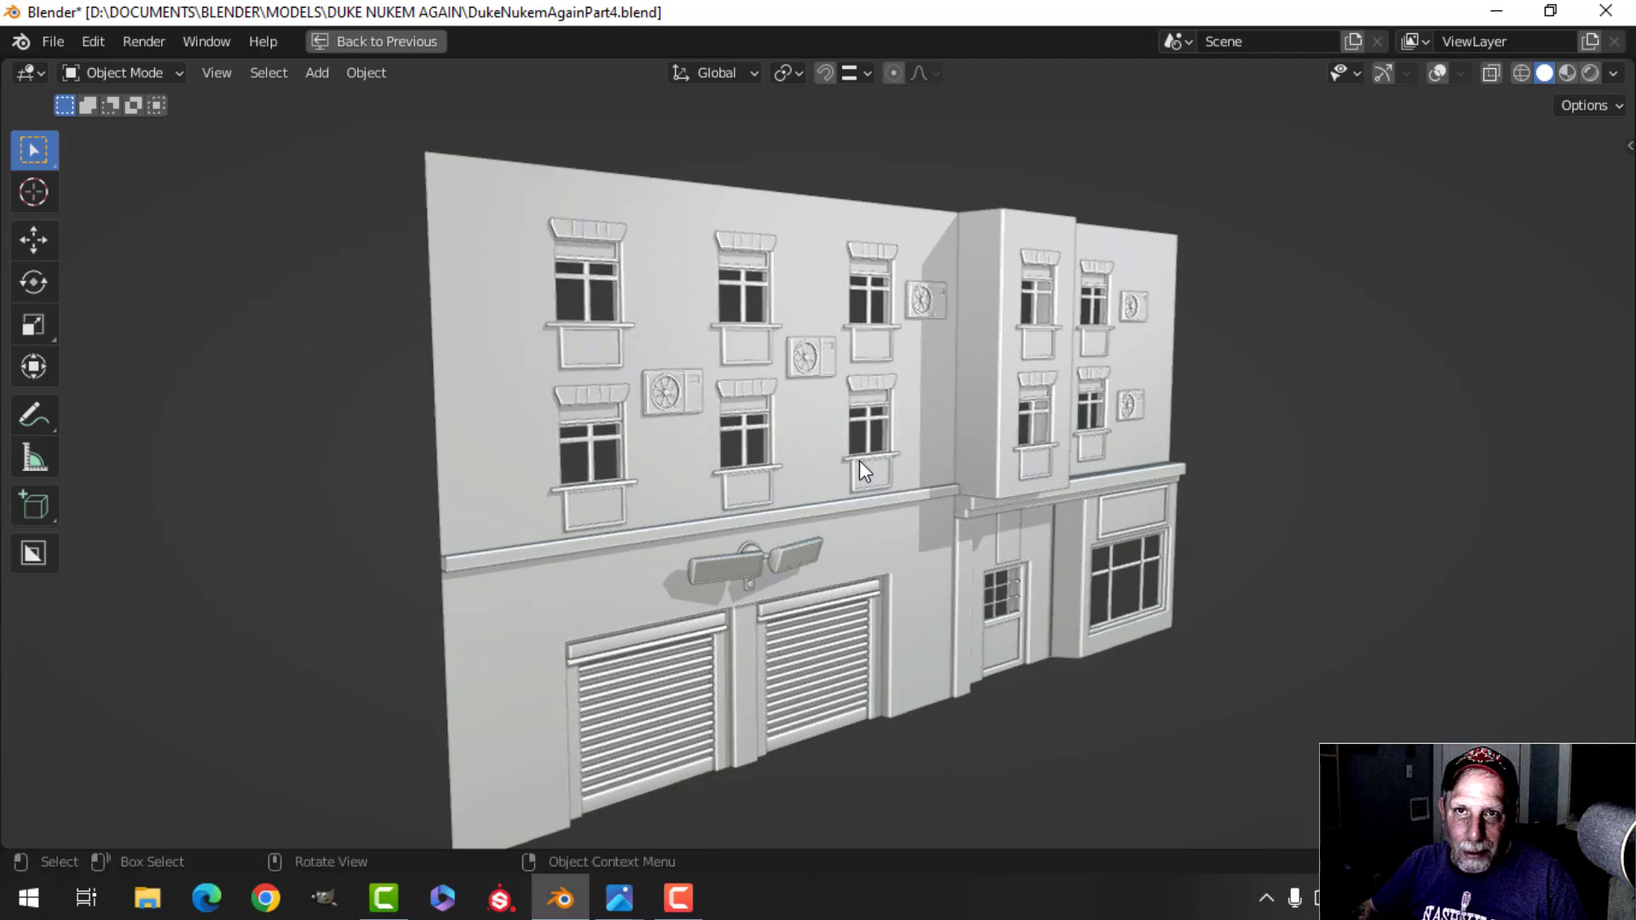
pyautogui.scroll(1, 859, 460)
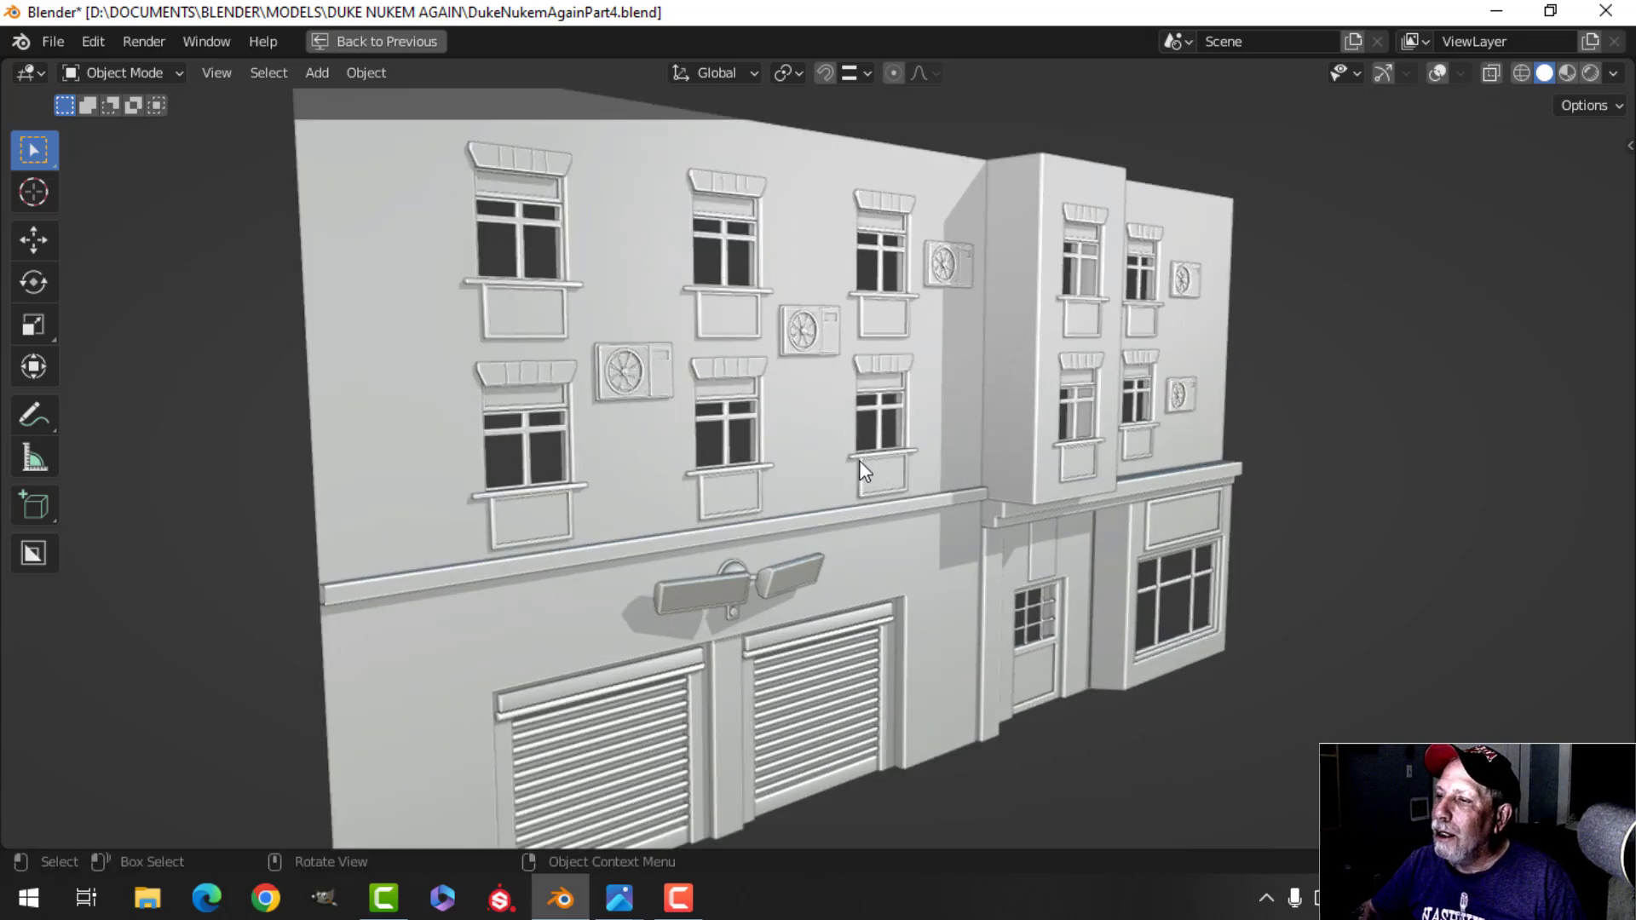
pyautogui.scroll(-1, 859, 460)
pyautogui.moveTo(859, 460); pyautogui.dragTo(825, 473, button='middle')
pyautogui.scroll(1, 810, 460)
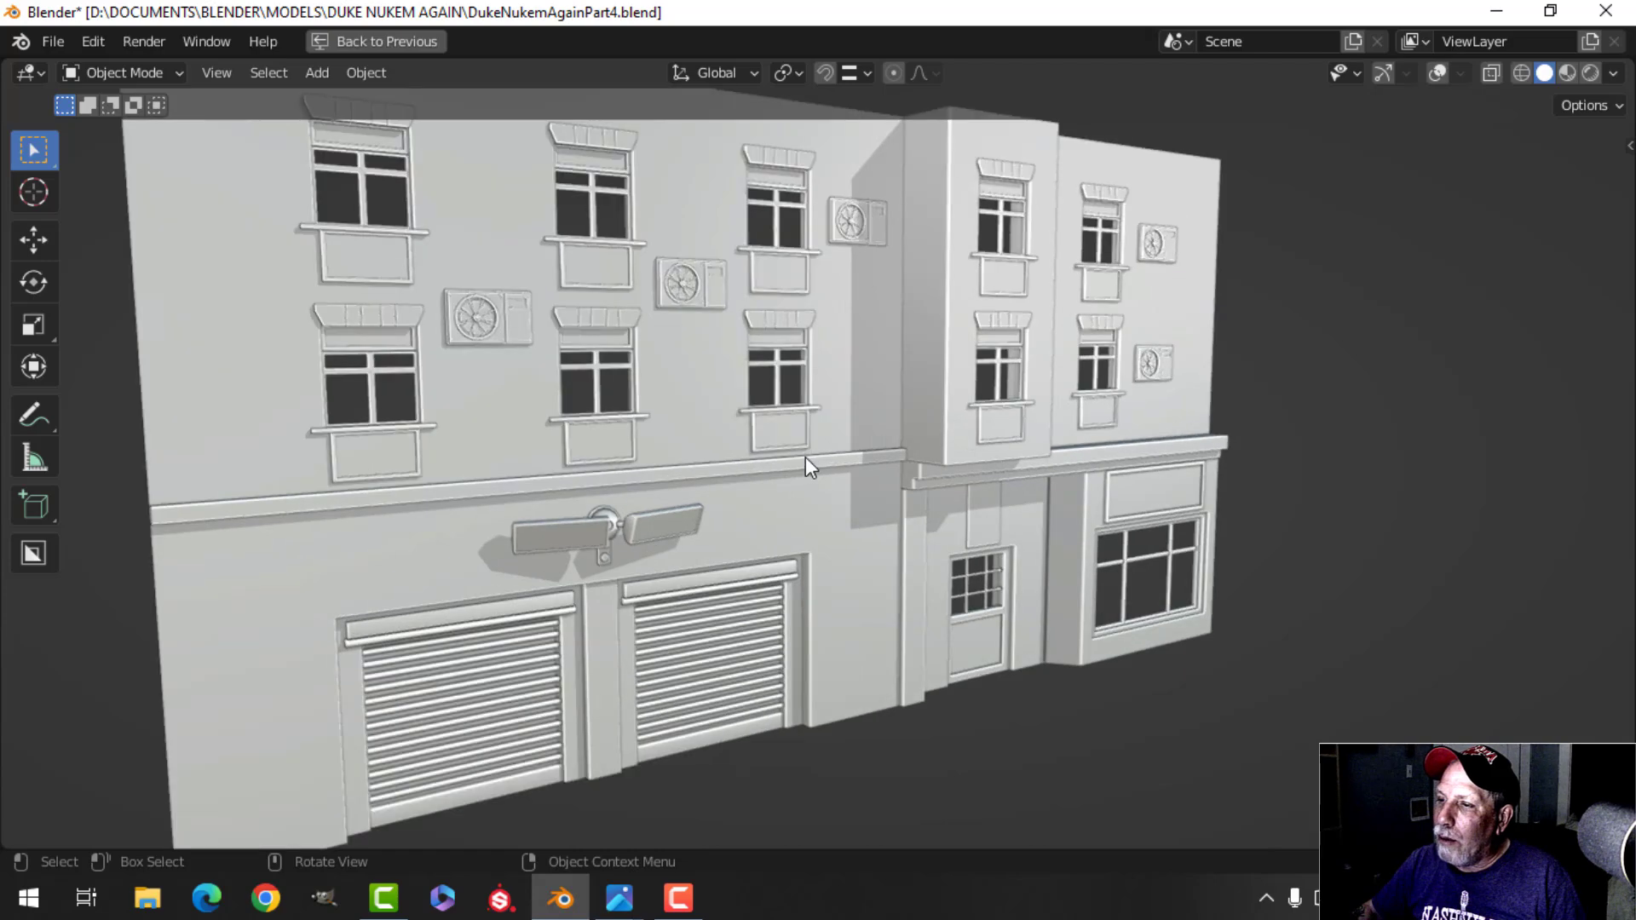
pyautogui.keyDown('shift'); pyautogui.moveTo(774, 397); pyautogui.dragTo(805, 448, button='middle'); pyautogui.keyUp('shift')
pyautogui.scroll(1, 770, 436)
pyautogui.scroll(2, 805, 448)
pyautogui.scroll(-1, 791, 448)
pyautogui.press('Home')
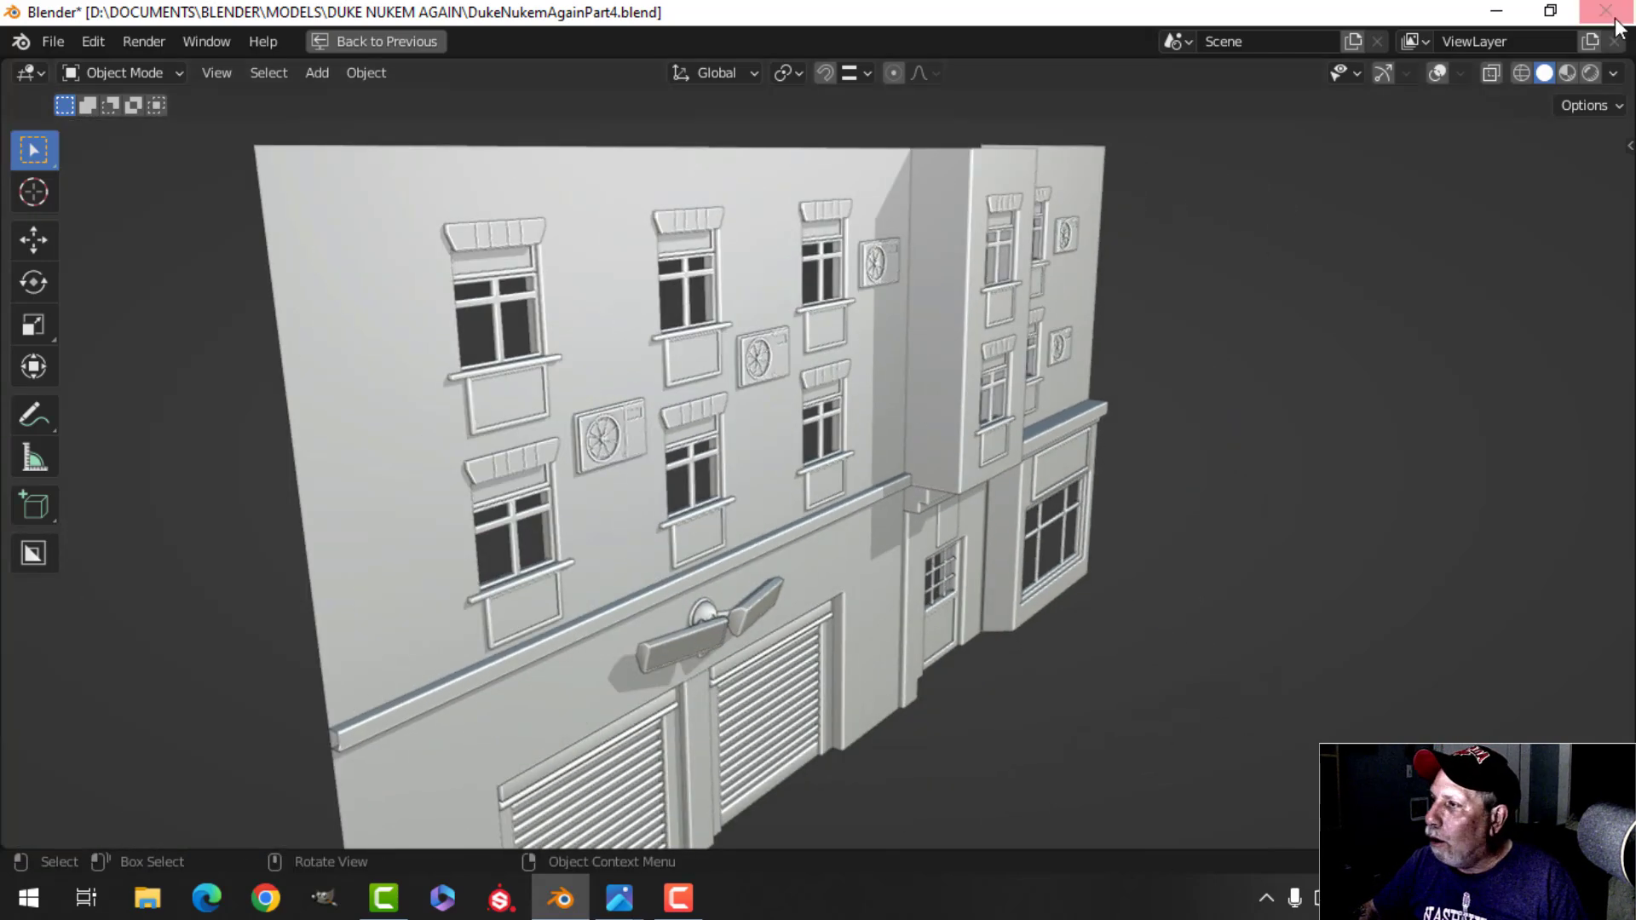
# Set viewport cavity to Both, with world-space ridge 1.886 and valley 1.977, and screen-space ridge 1.467 and valley 1.483.
pyautogui.click(1613, 72)
pyautogui.click(1547, 579)
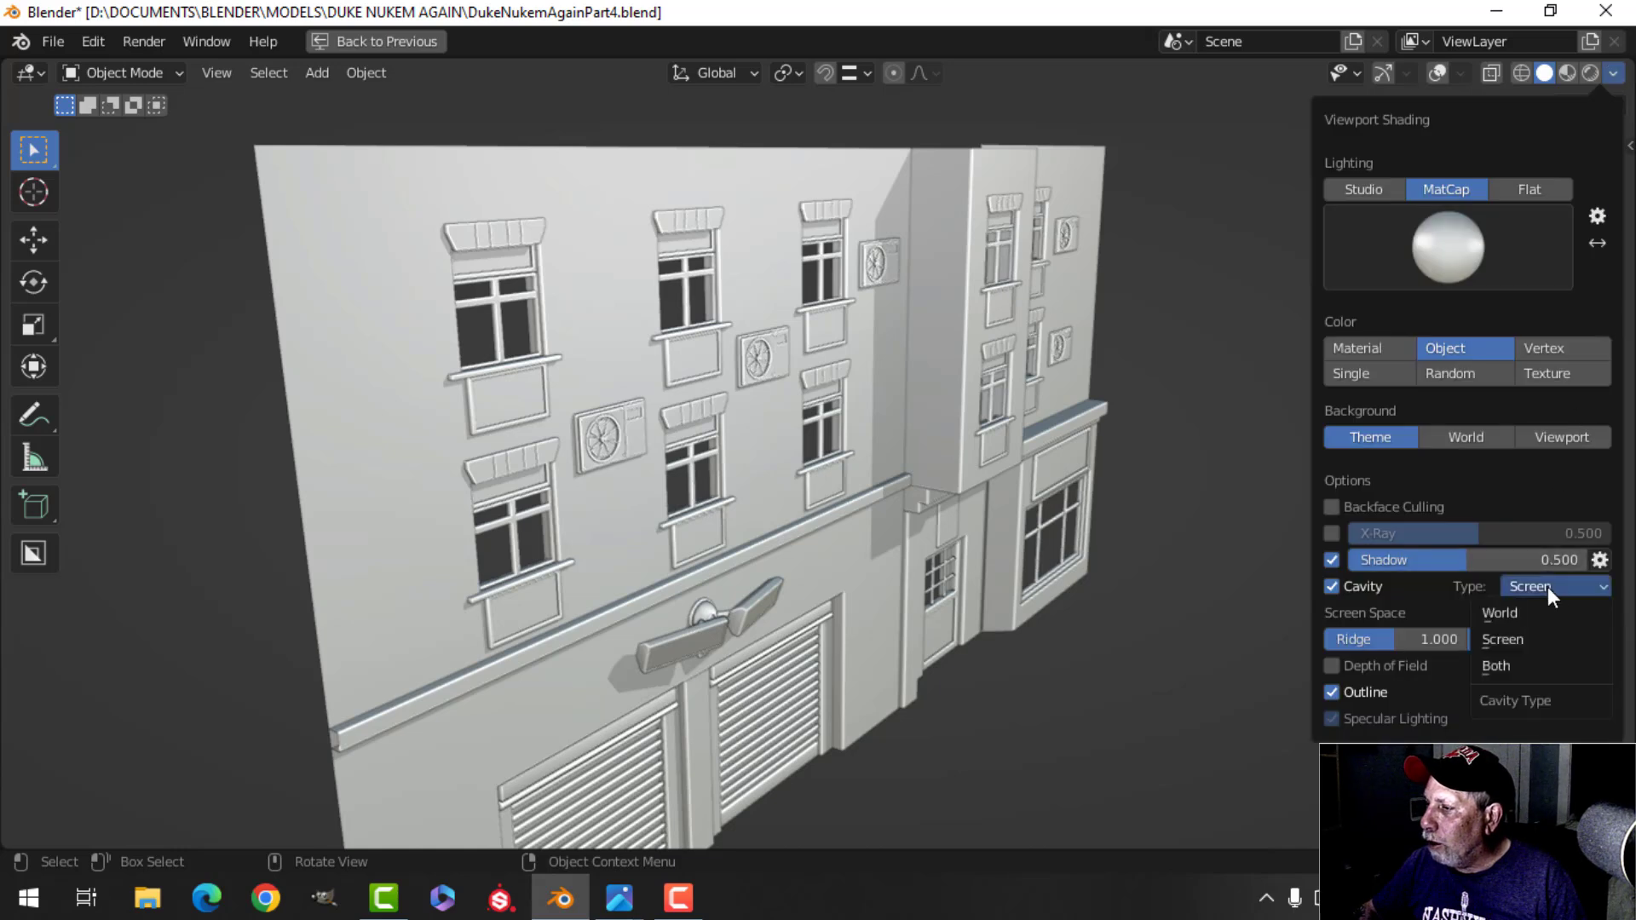
pyautogui.click(1516, 668)
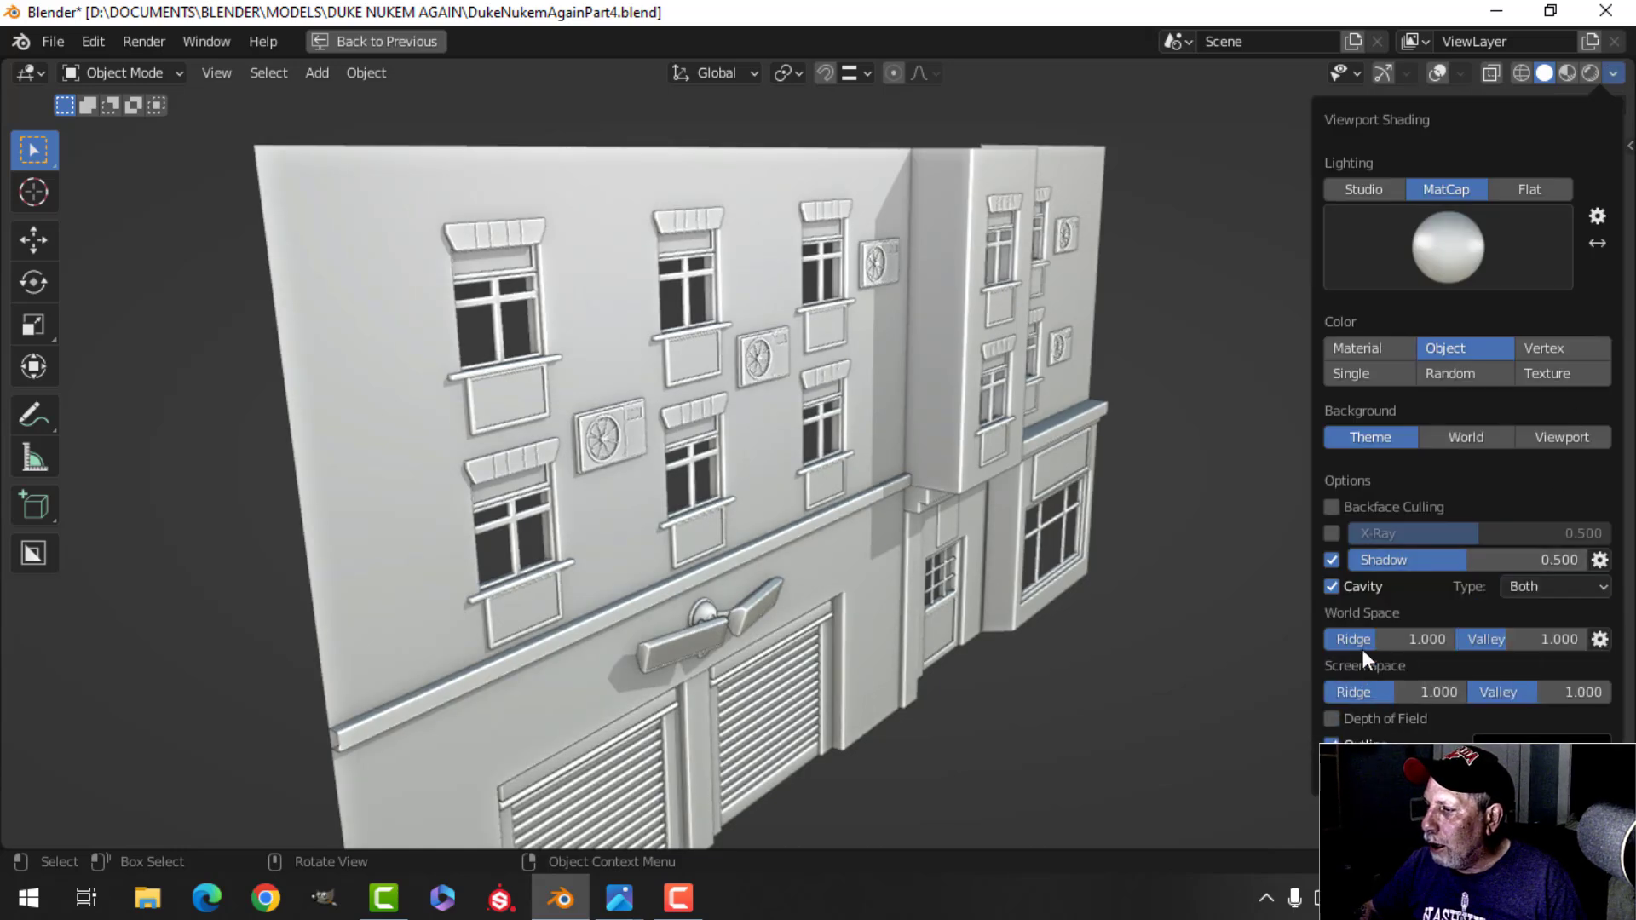
pyautogui.moveTo(1363, 641)
pyautogui.mouseDown()
pyautogui.moveTo(1432, 641)
pyautogui.moveTo(1415, 692)
pyautogui.moveTo(1431, 692)
pyautogui.moveTo(1440, 640)
pyautogui.moveTo(1561, 648)
pyautogui.moveTo(1577, 692)
pyautogui.moveTo(1602, 692)
pyautogui.mouseUp()
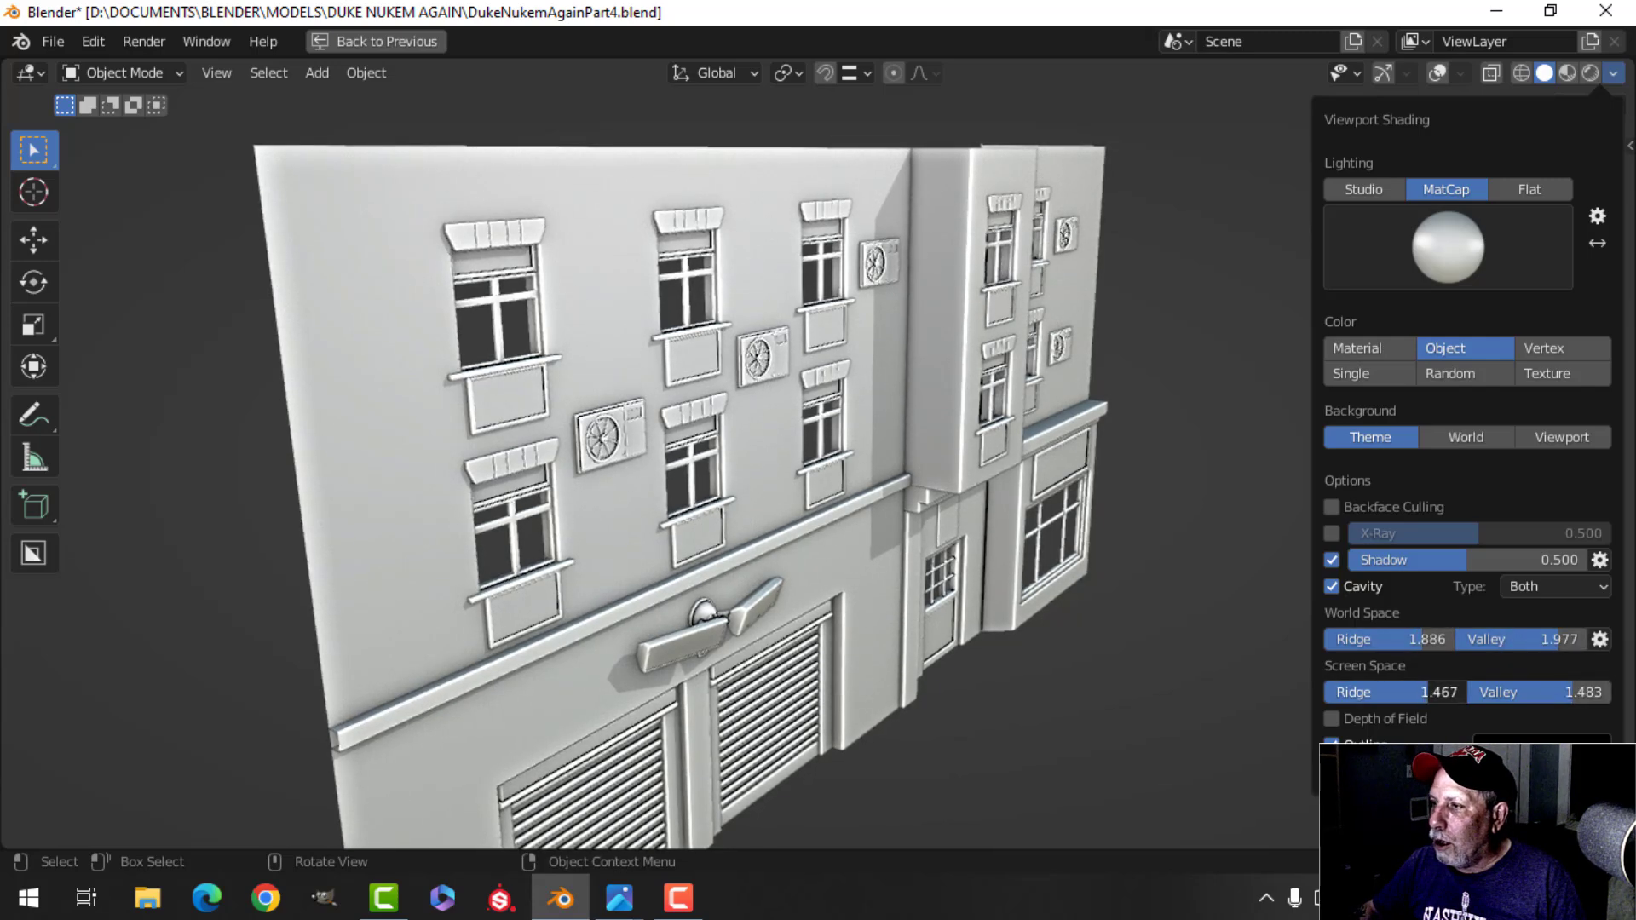
# Shade the viewport with the dark blue-grey metallic MatCap and inspect the facade from both sides.
pyautogui.click(1435, 259)
pyautogui.click(1341, 331)
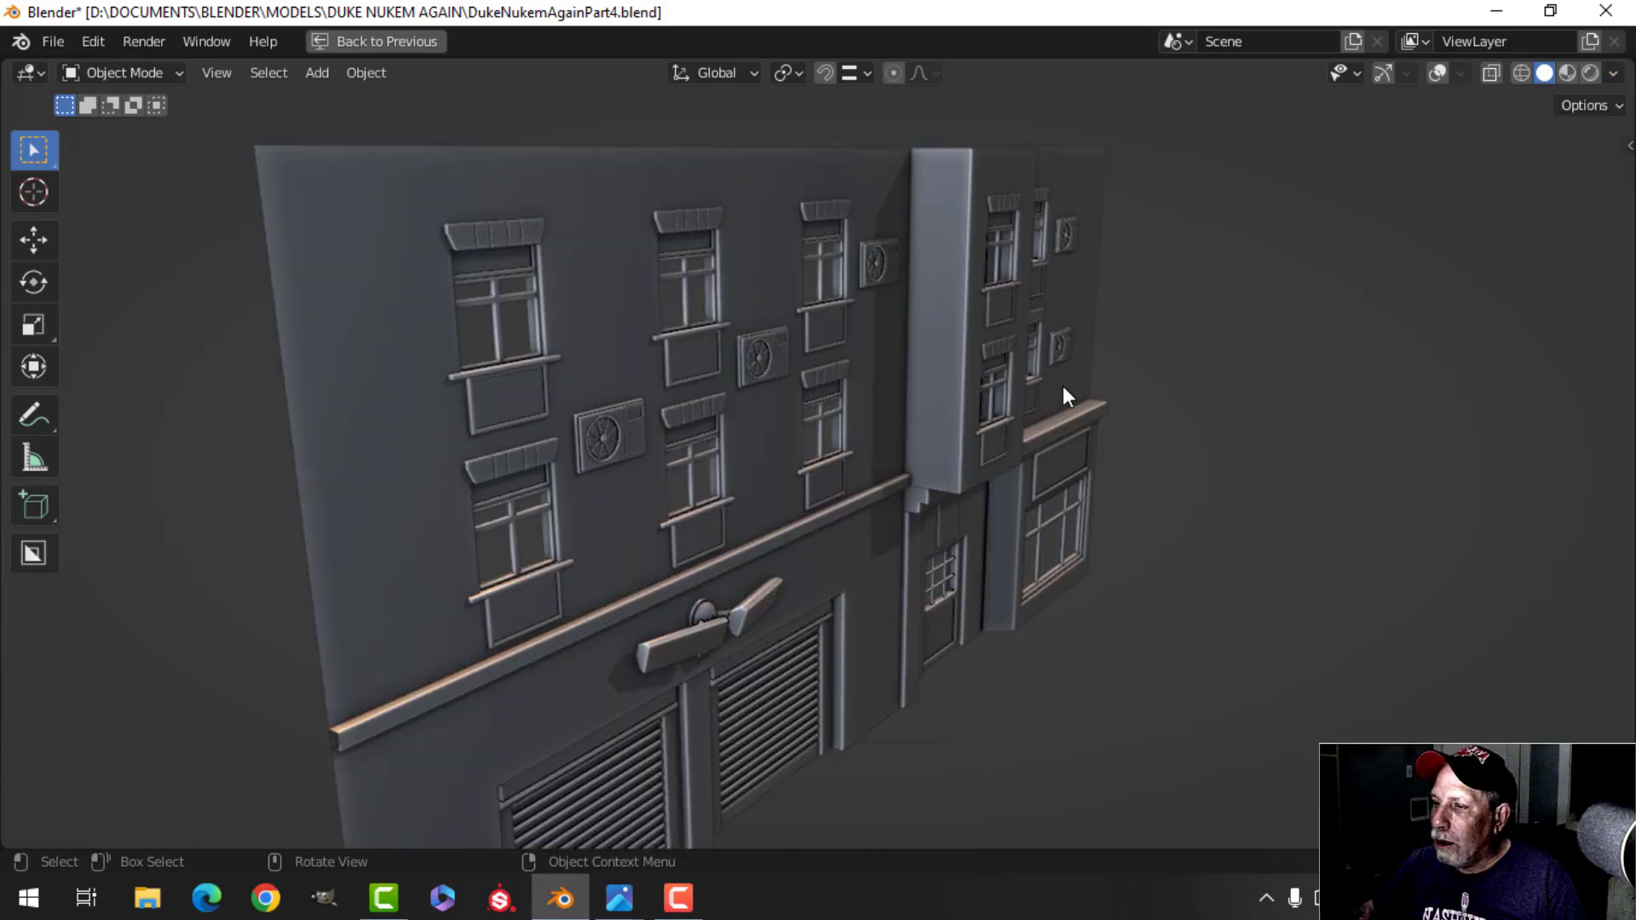
pyautogui.moveTo(1062, 386); pyautogui.dragTo(770, 367, button='middle')
pyautogui.scroll(-4, 771, 366)
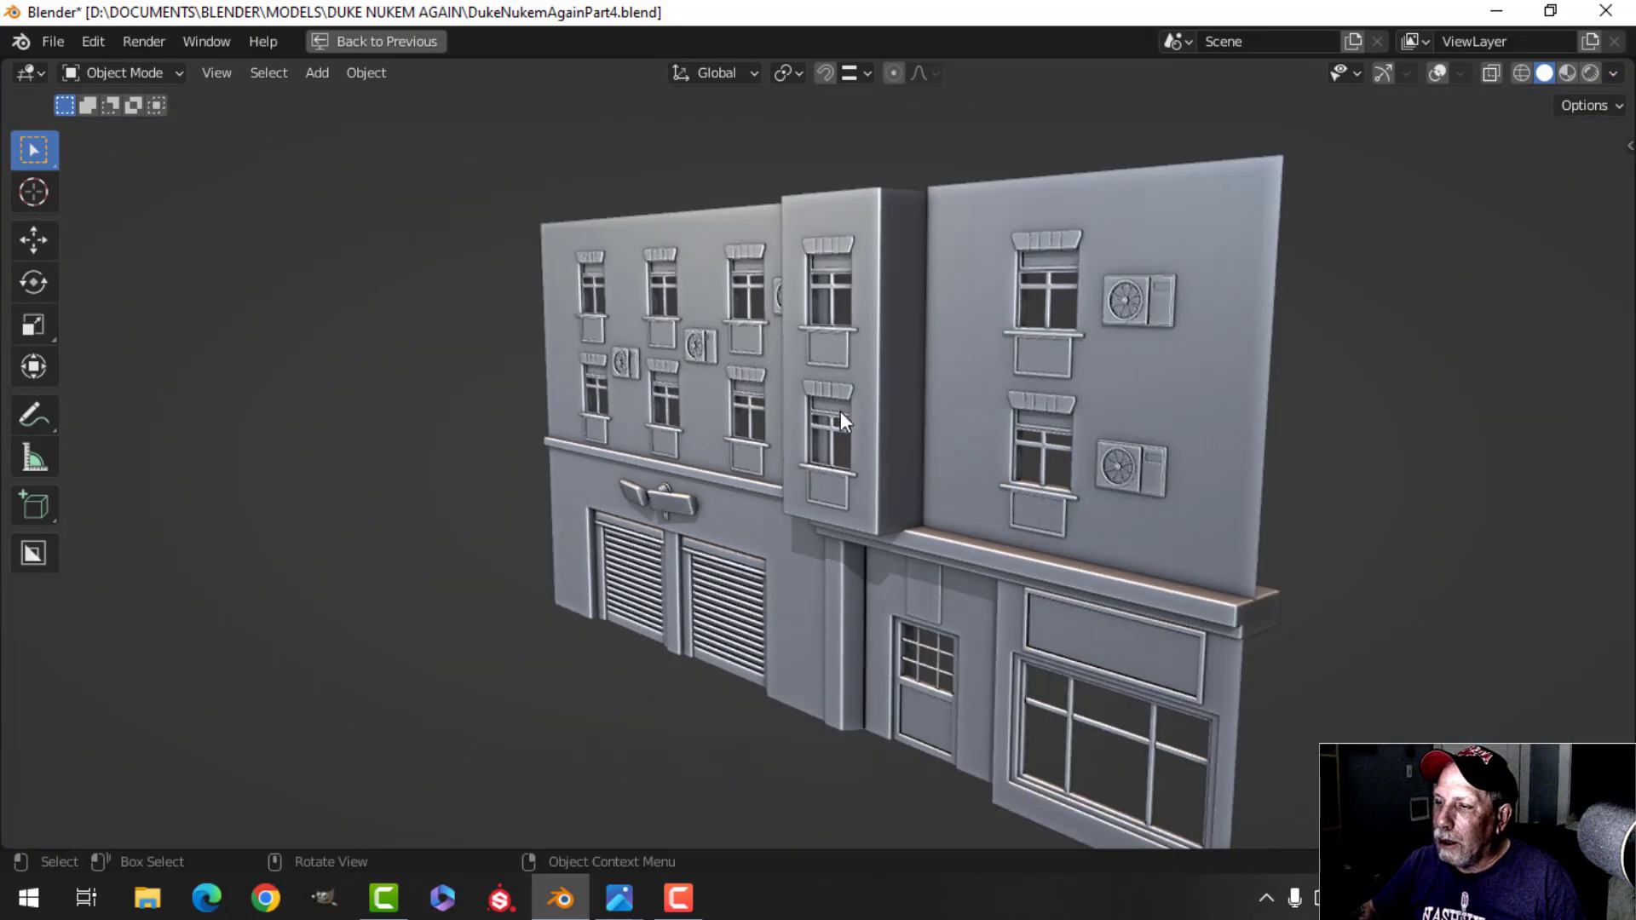
pyautogui.moveTo(840, 411)
pyautogui.keyDown('shift'); pyautogui.mouseDown(button='middle')
pyautogui.moveTo(762, 390)
pyautogui.moveTo(784, 323)
pyautogui.moveTo(756, 420)
pyautogui.moveTo(650, 355)
pyautogui.moveTo(586, 344)
pyautogui.moveTo(862, 431)
pyautogui.moveTo(800, 427)
pyautogui.mouseUp(button='middle'); pyautogui.keyUp('shift')
pyautogui.scroll(2, 784, 324)
pyautogui.scroll(-2, 784, 324)
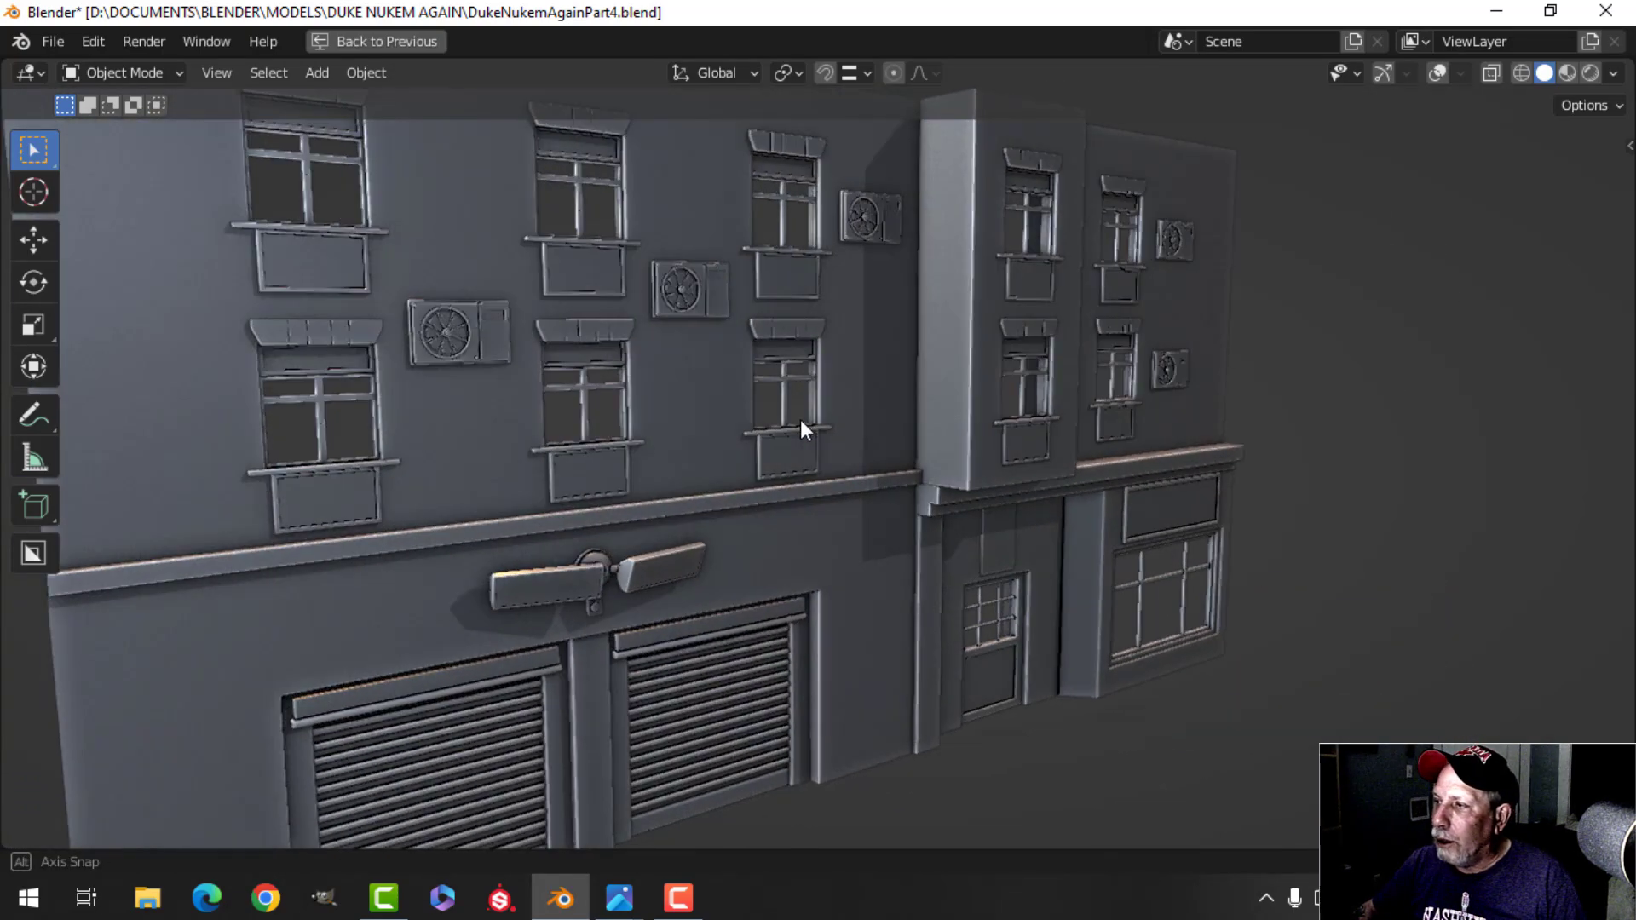
# Change the viewport MatCap to the reddish-brown clay sphere.
pyautogui.click(1614, 74)
pyautogui.click(1432, 249)
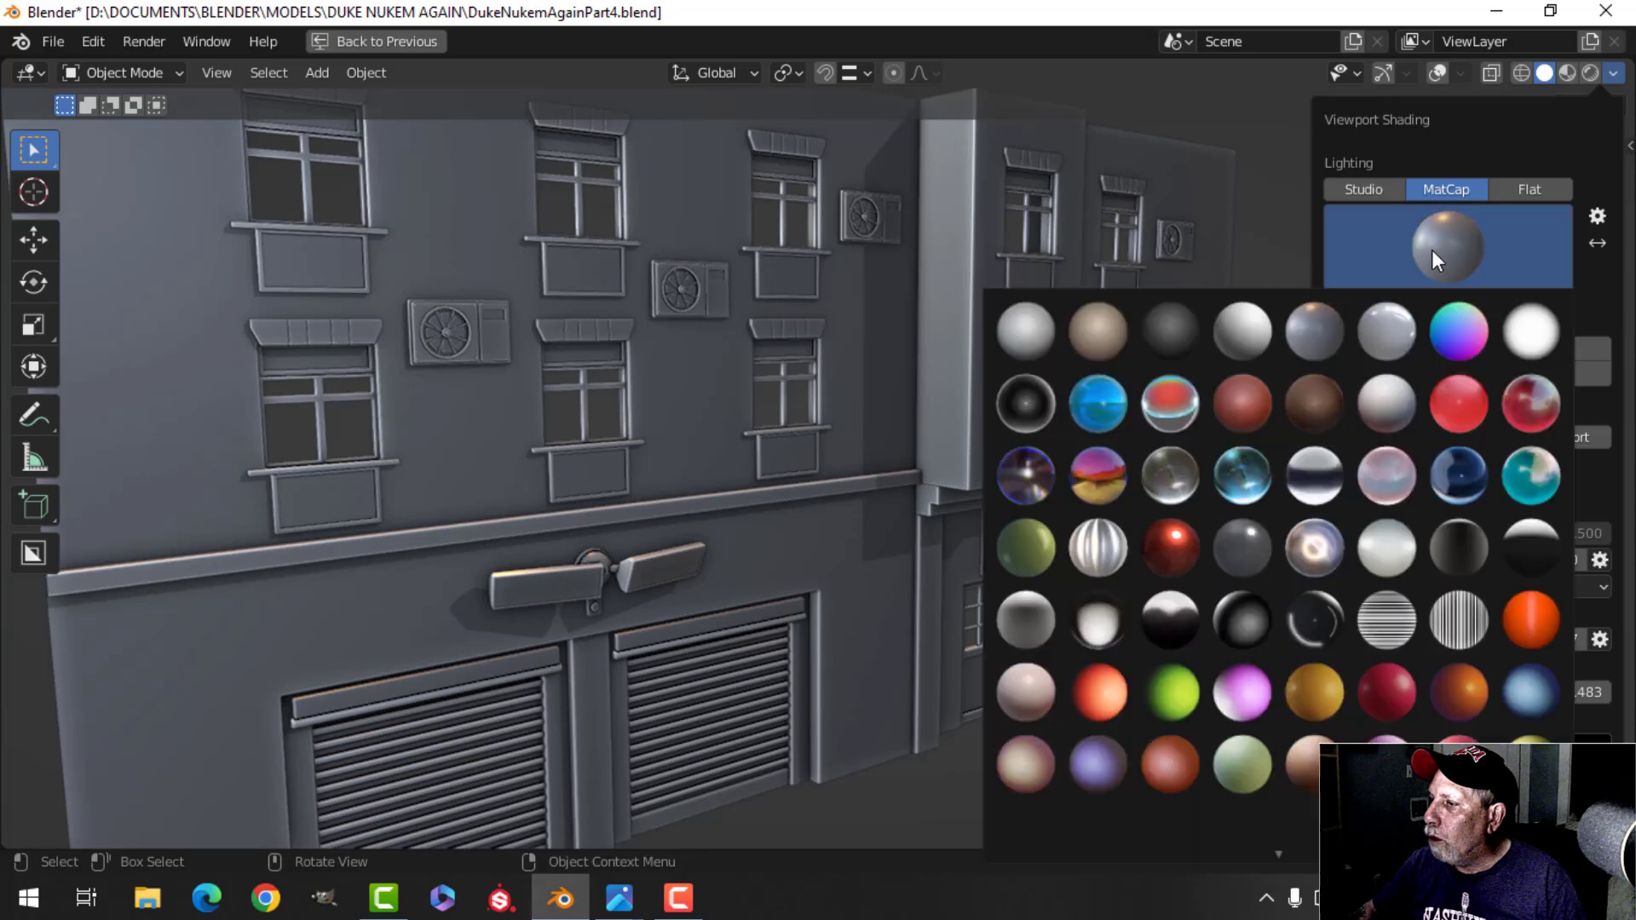
pyautogui.click(1240, 396)
# Examine the double lamp fixture above the garage shutters up close and the entire facade in the red shading.
pyautogui.moveTo(908, 395); pyautogui.dragTo(1070, 406, button='middle')
pyautogui.scroll(4, 825, 417)
pyautogui.scroll(3, 757, 404)
pyautogui.keyDown('shift'); pyautogui.moveTo(757, 404); pyautogui.dragTo(825, 392, button='middle'); pyautogui.keyUp('shift')
pyautogui.scroll(2, 825, 392)
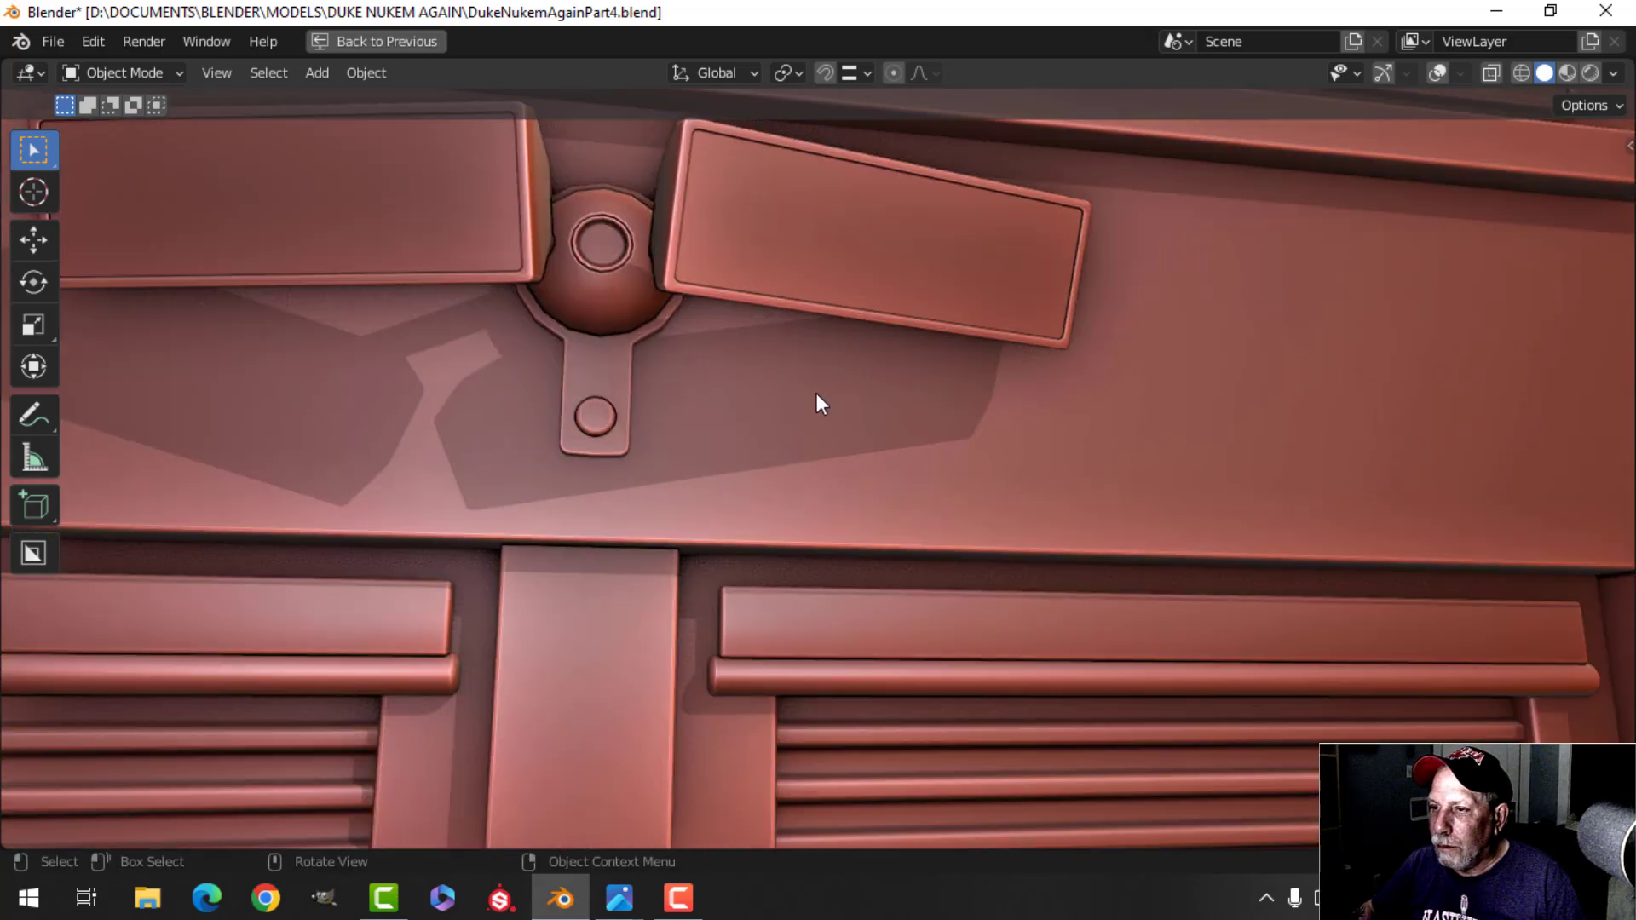
pyautogui.scroll(-7, 584, 347)
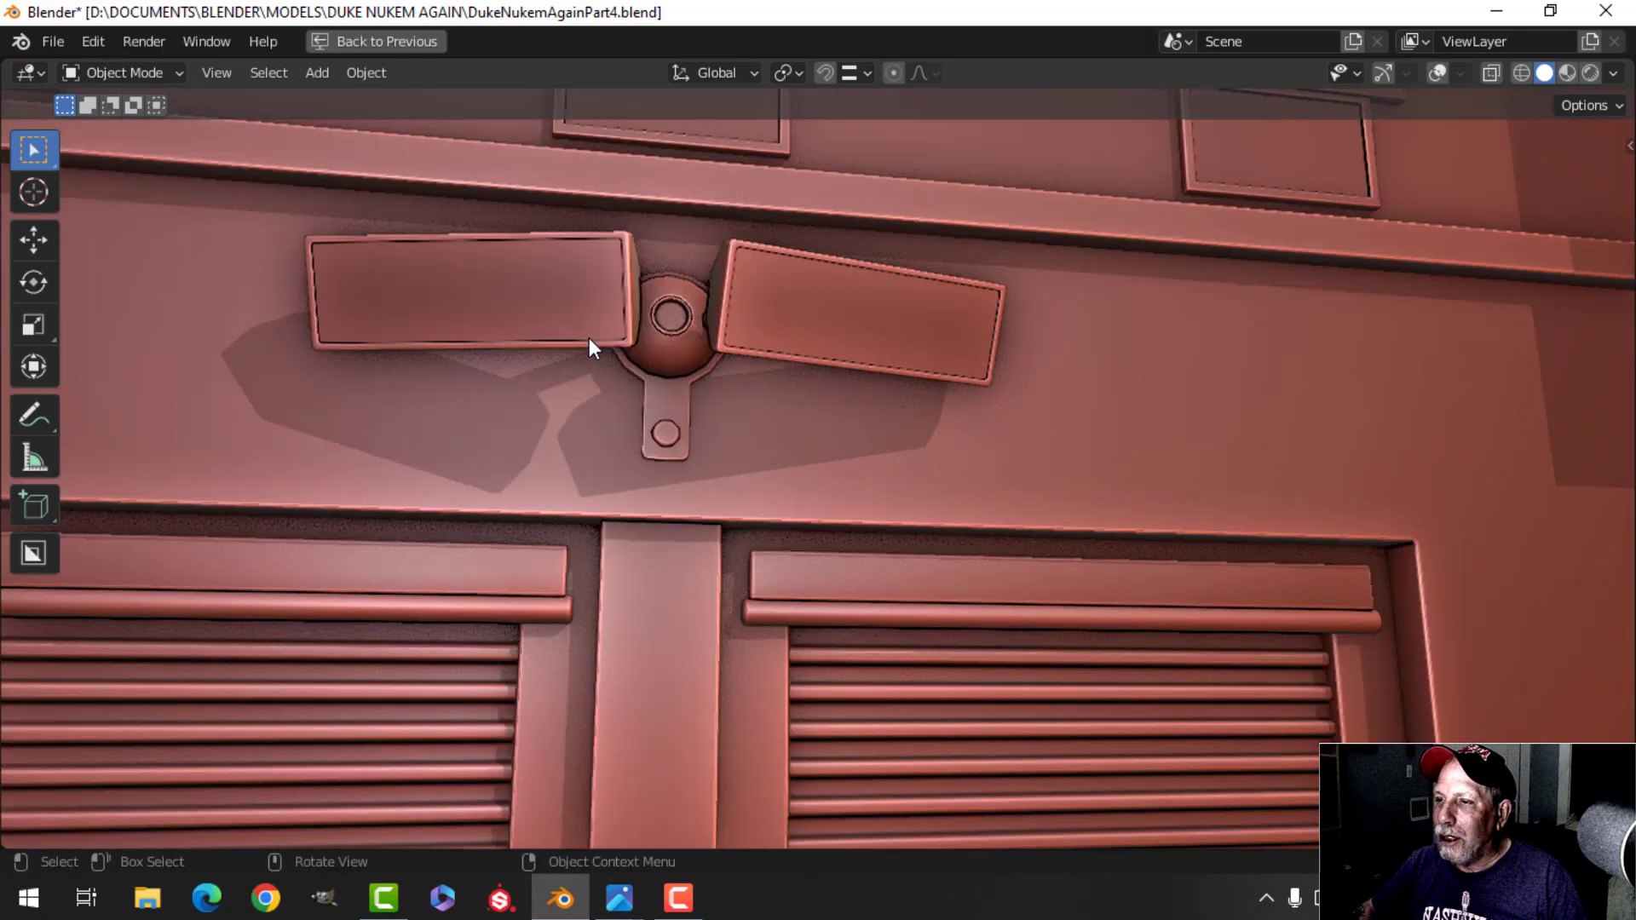
pyautogui.keyDown('shift'); pyautogui.moveTo(876, 314); pyautogui.dragTo(801, 376, button='middle'); pyautogui.keyUp('shift')
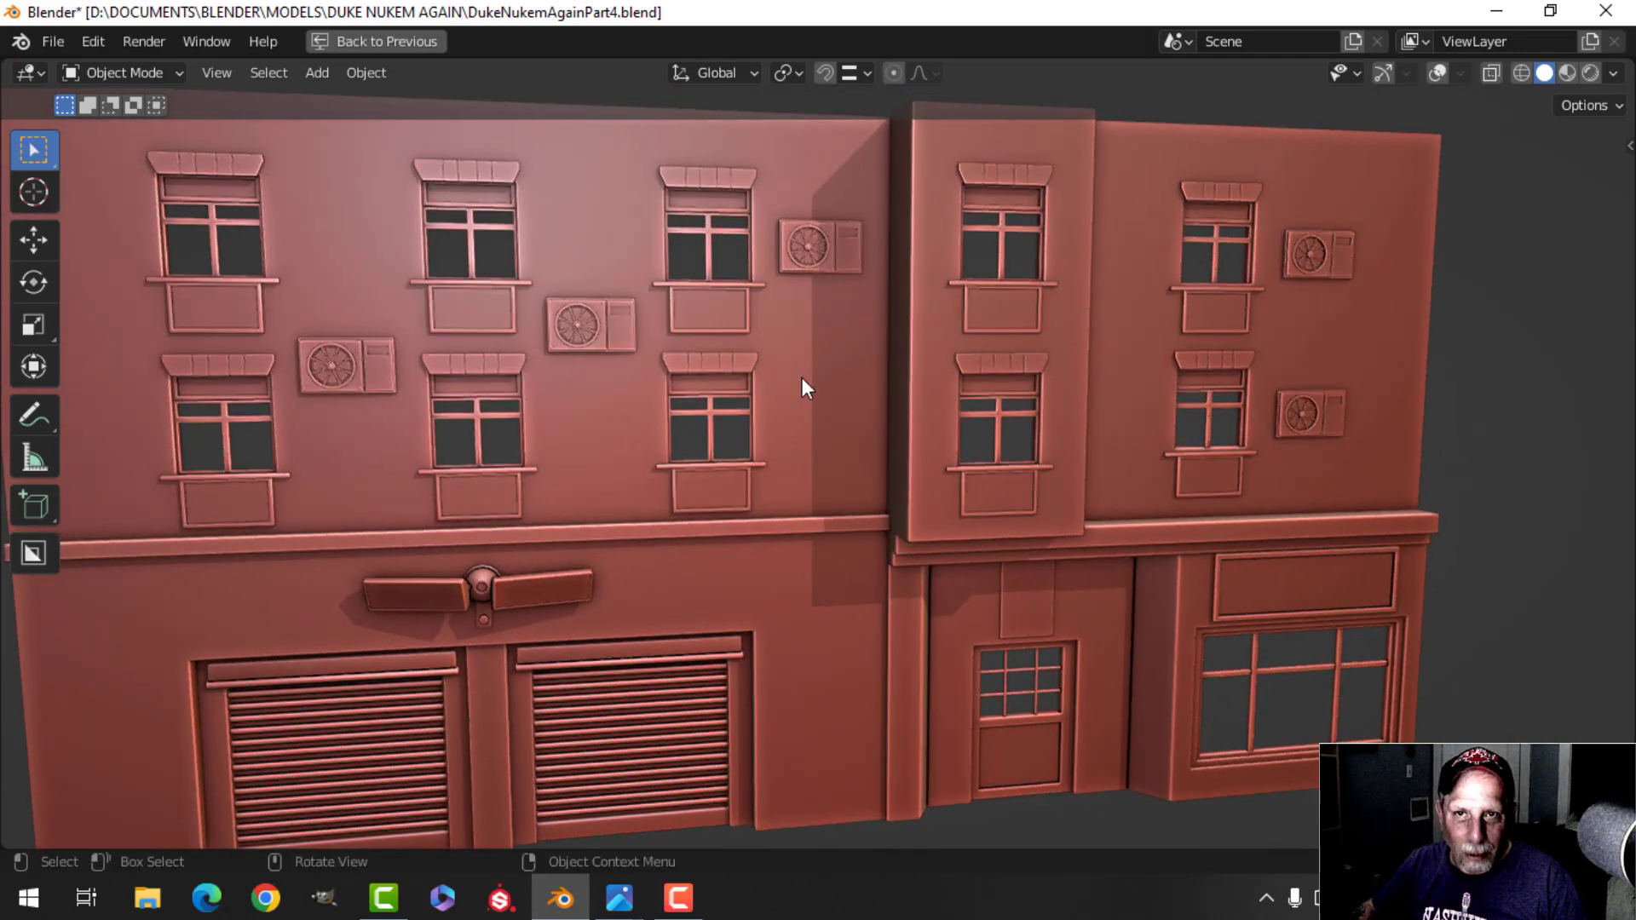